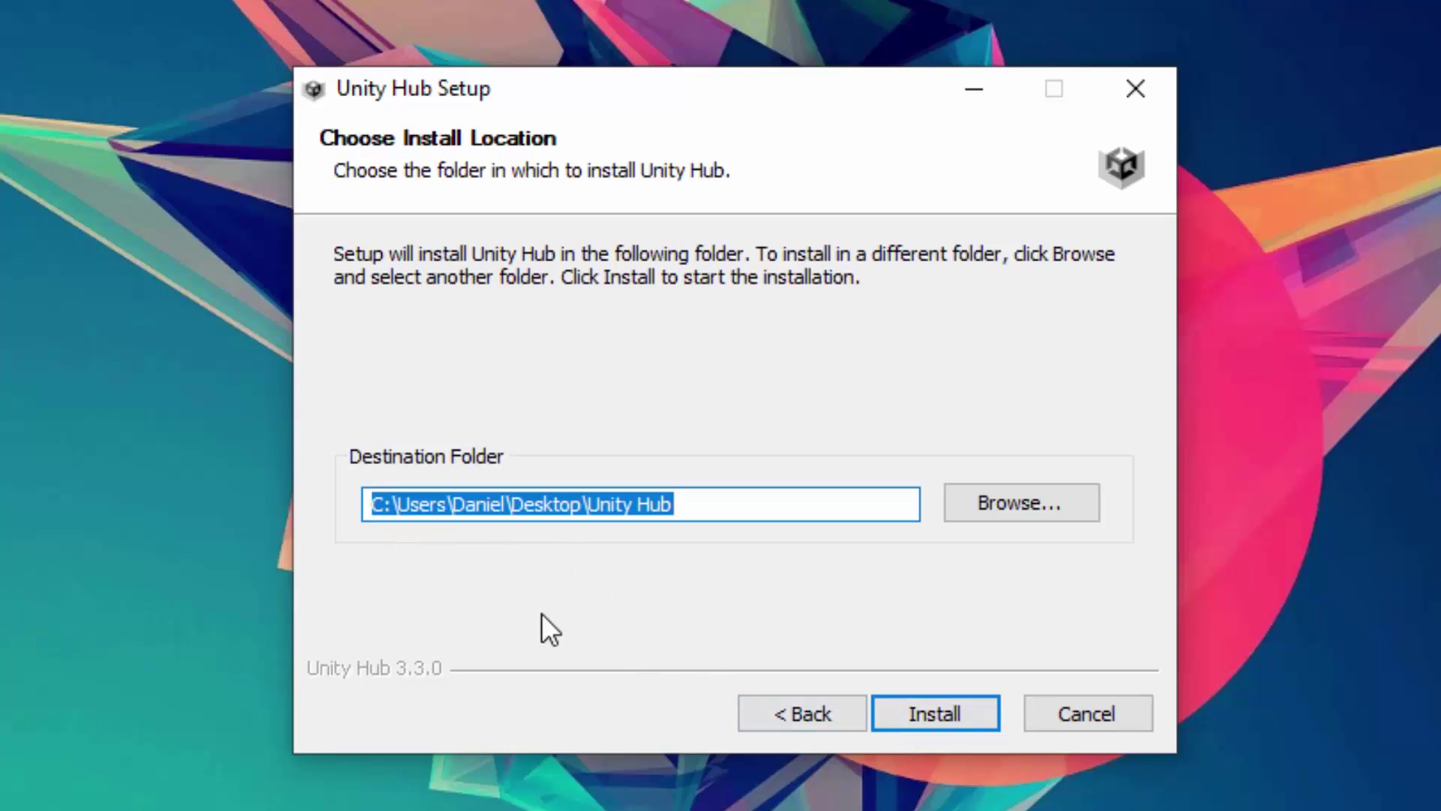
# Install Unity Hub in the given destination folder and run it, skipping the initial Unity Editor installation.
pyautogui.press('Return')
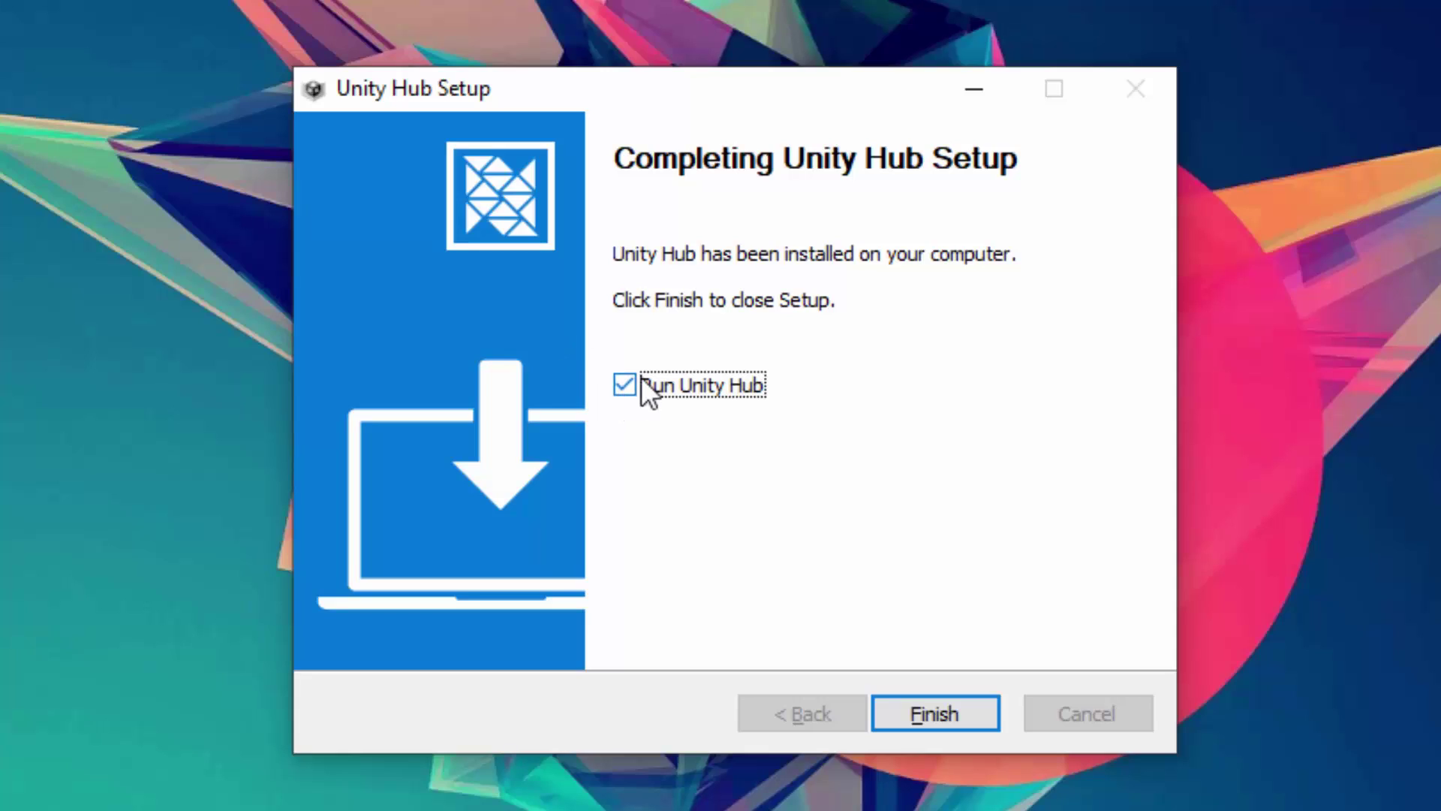
pyautogui.click(951, 710)
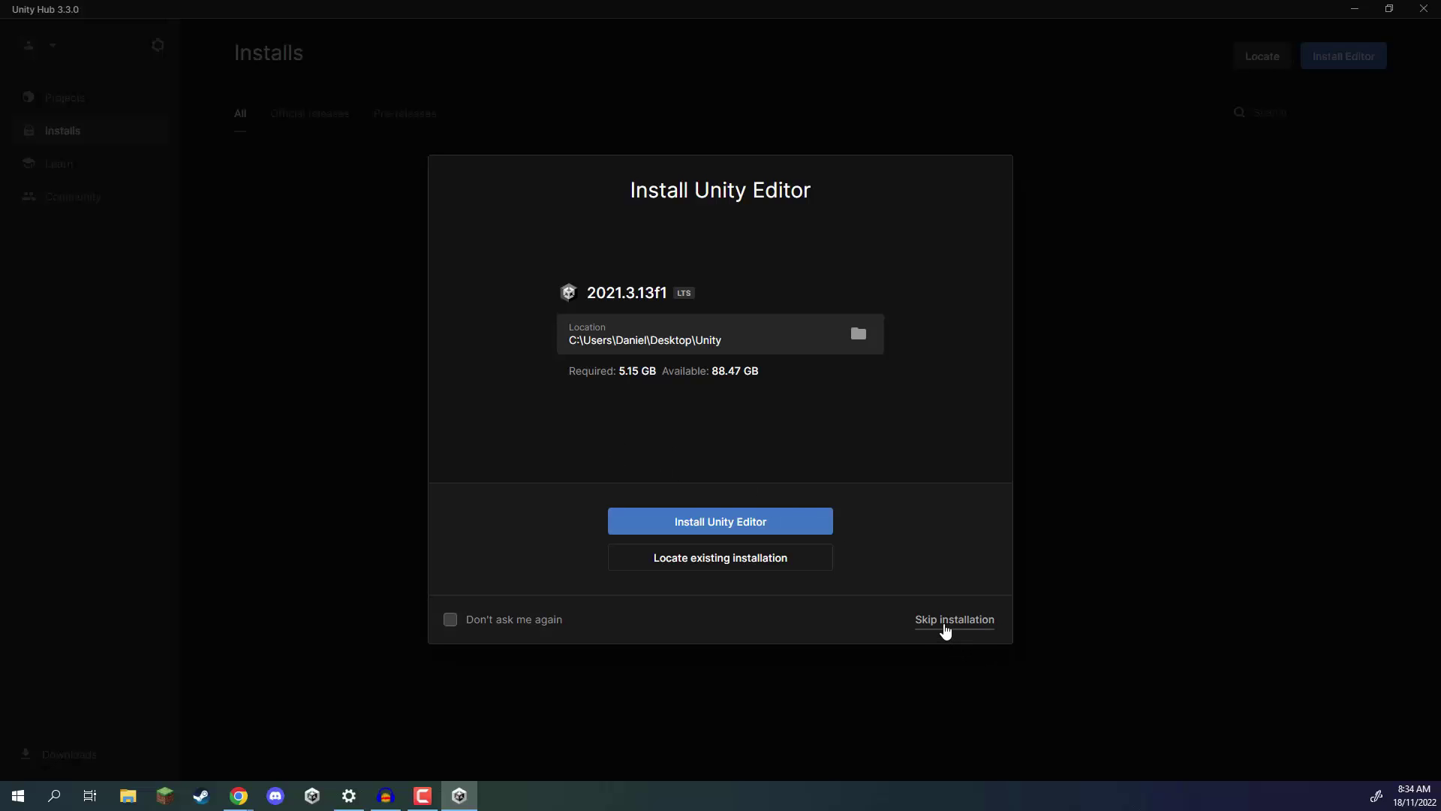
pyautogui.click(946, 629)
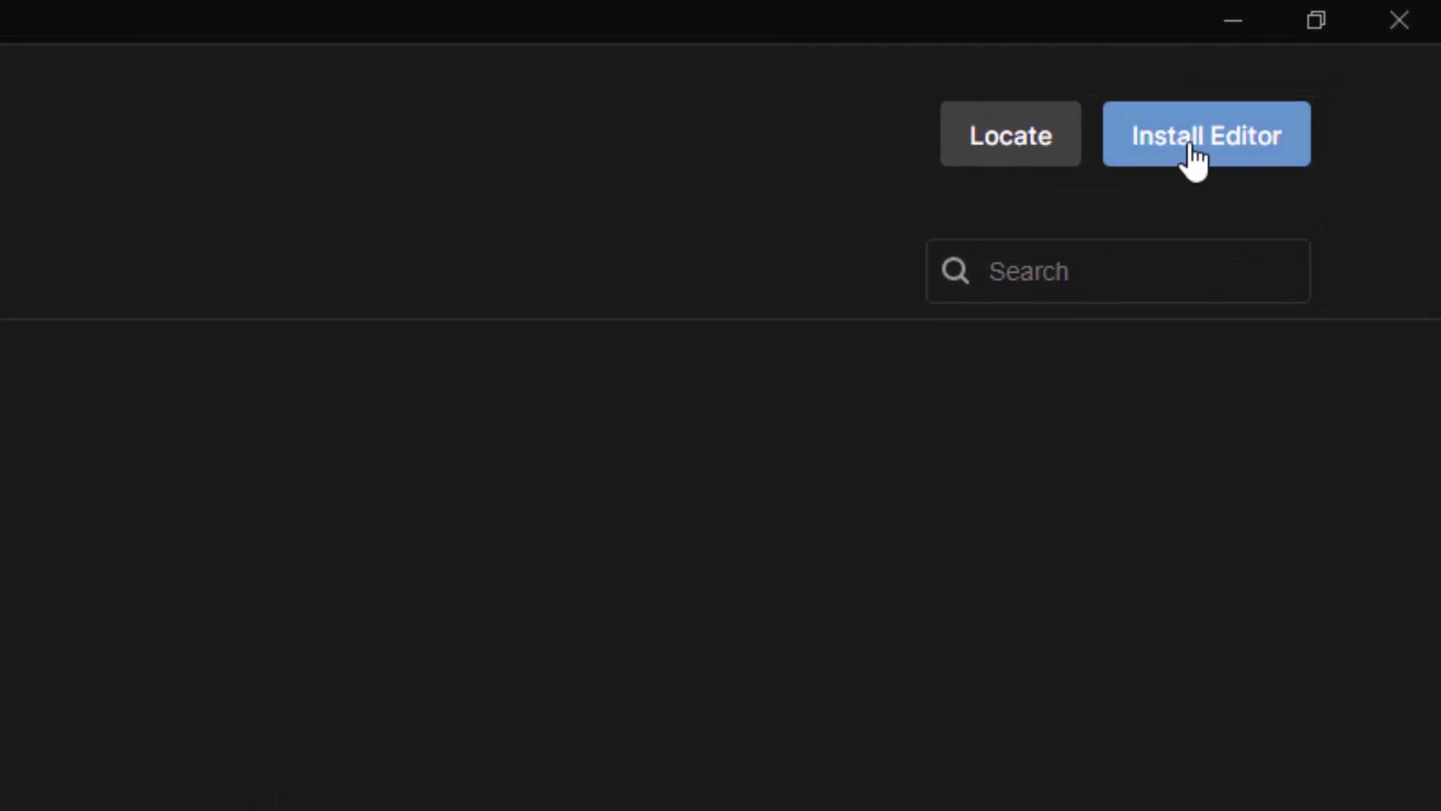
# Choose the recommended LTS release 2021.3.13f1 as the Unity Editor version to install.
pyautogui.click(1194, 156)
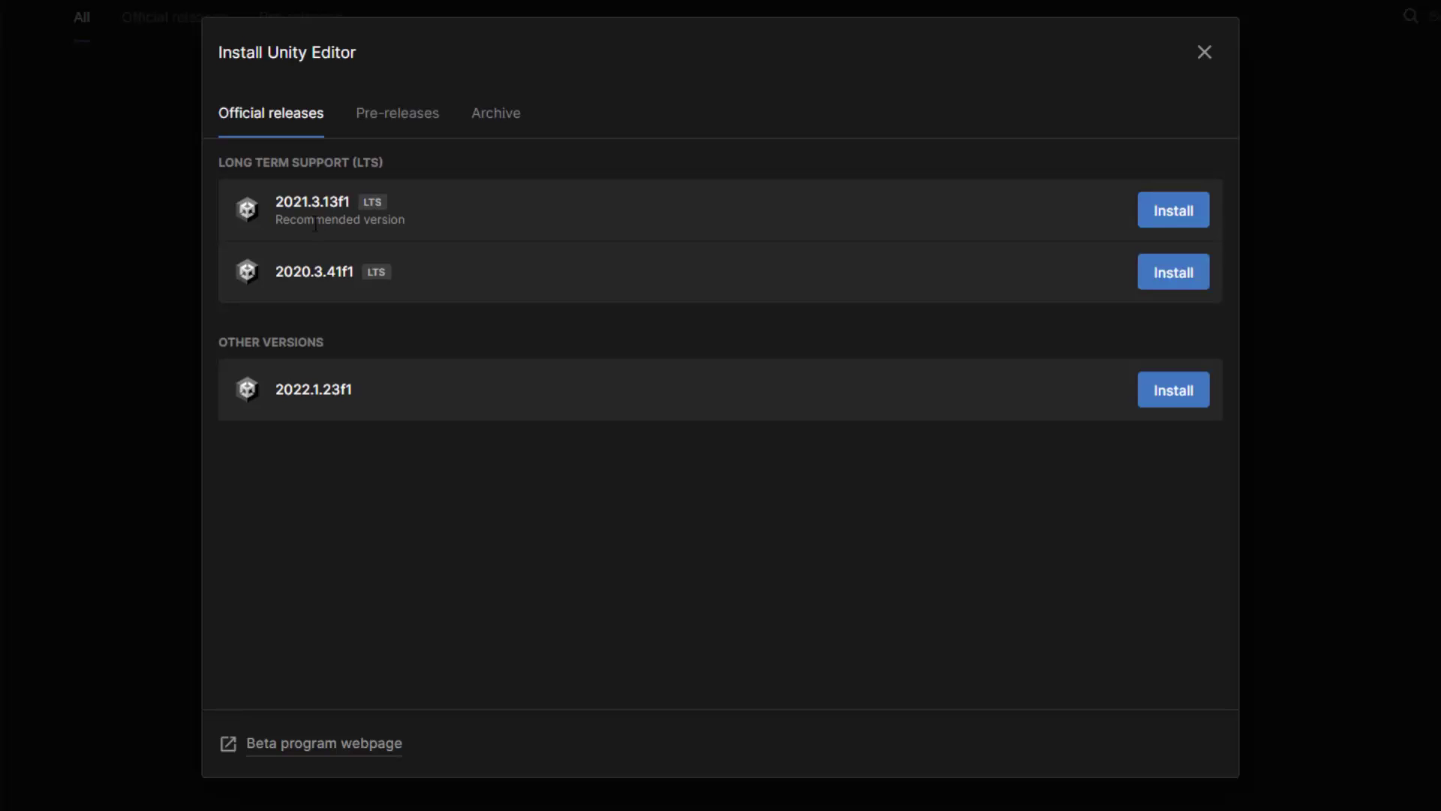
pyautogui.moveTo(277, 220); pyautogui.dragTo(392, 222)
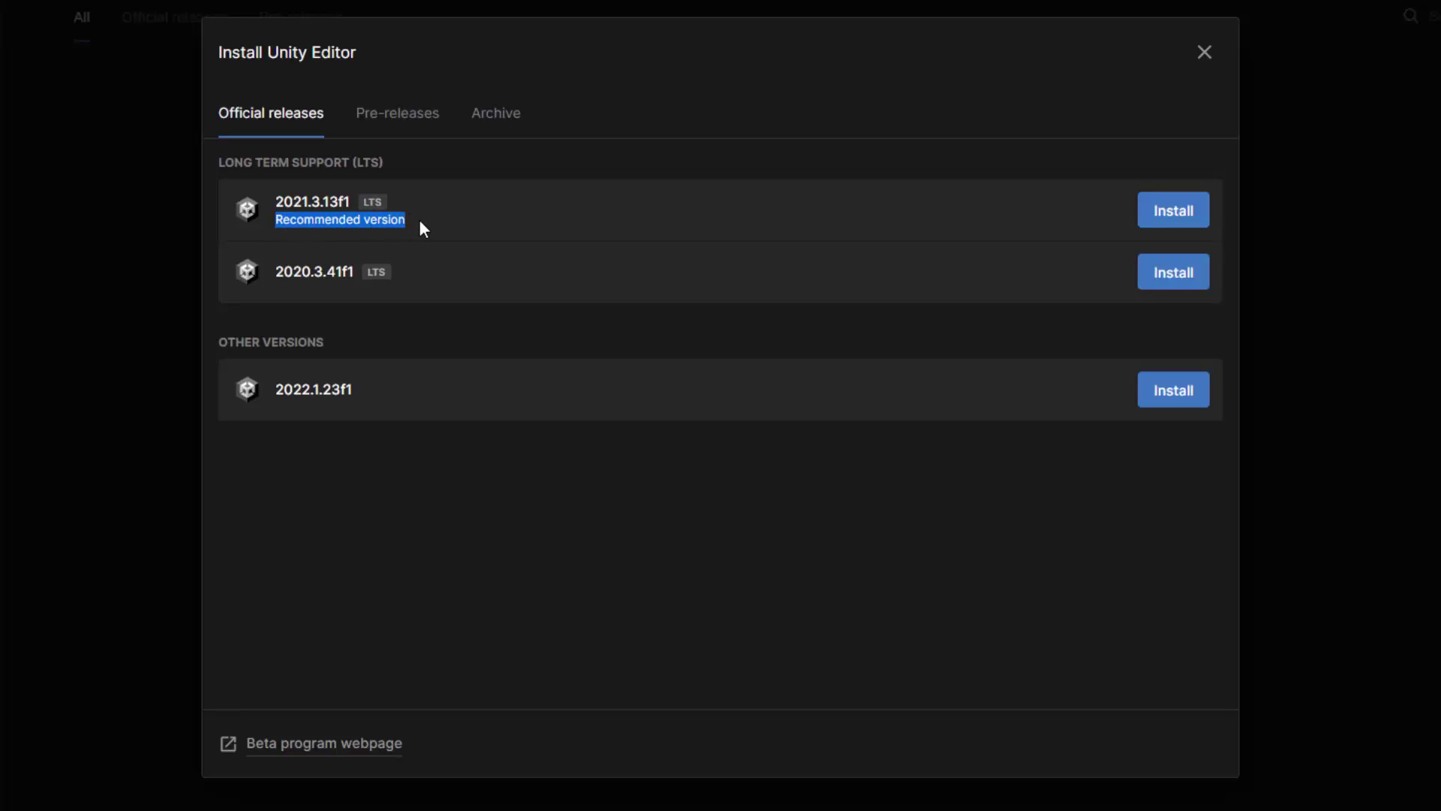
pyautogui.click(983, 225)
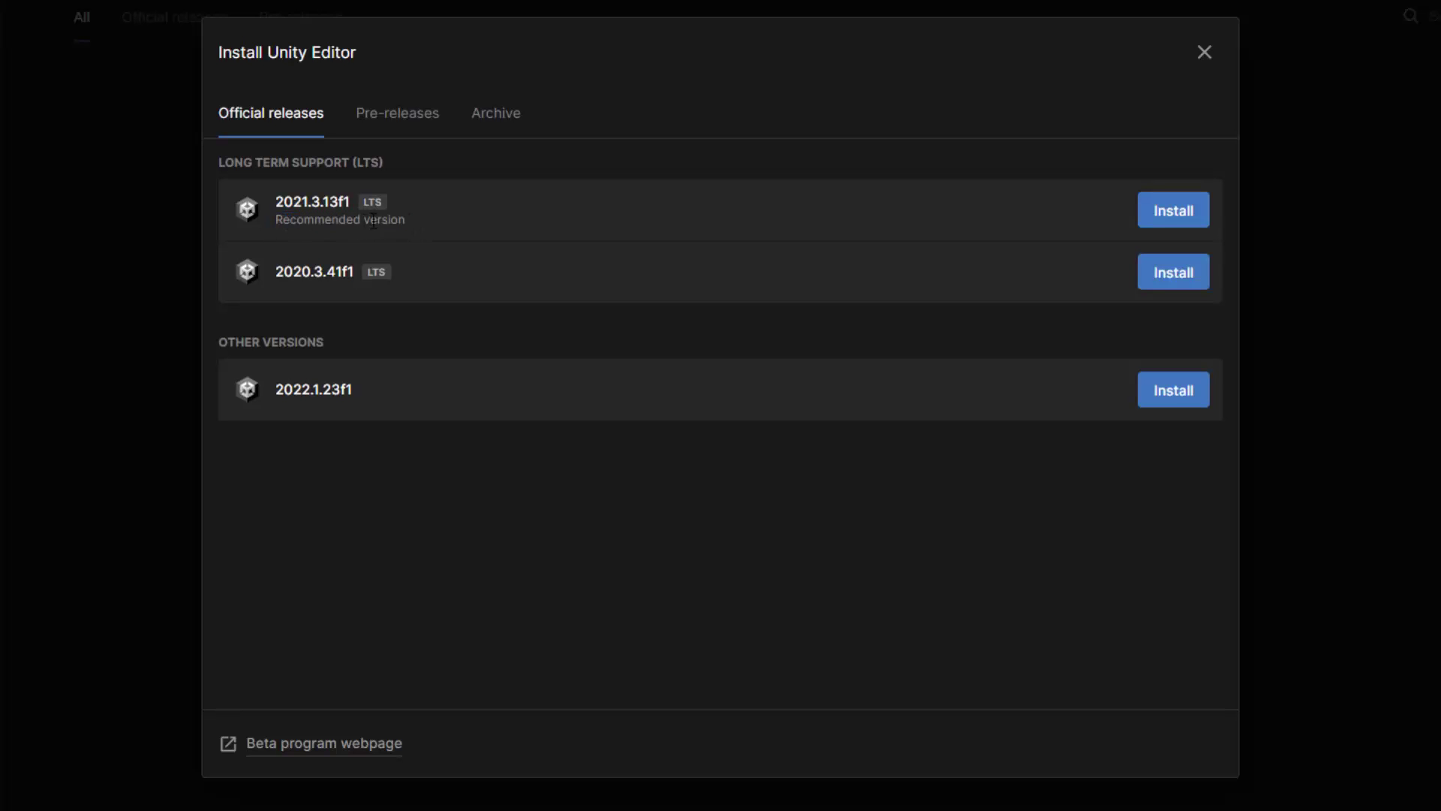
pyautogui.click(1180, 219)
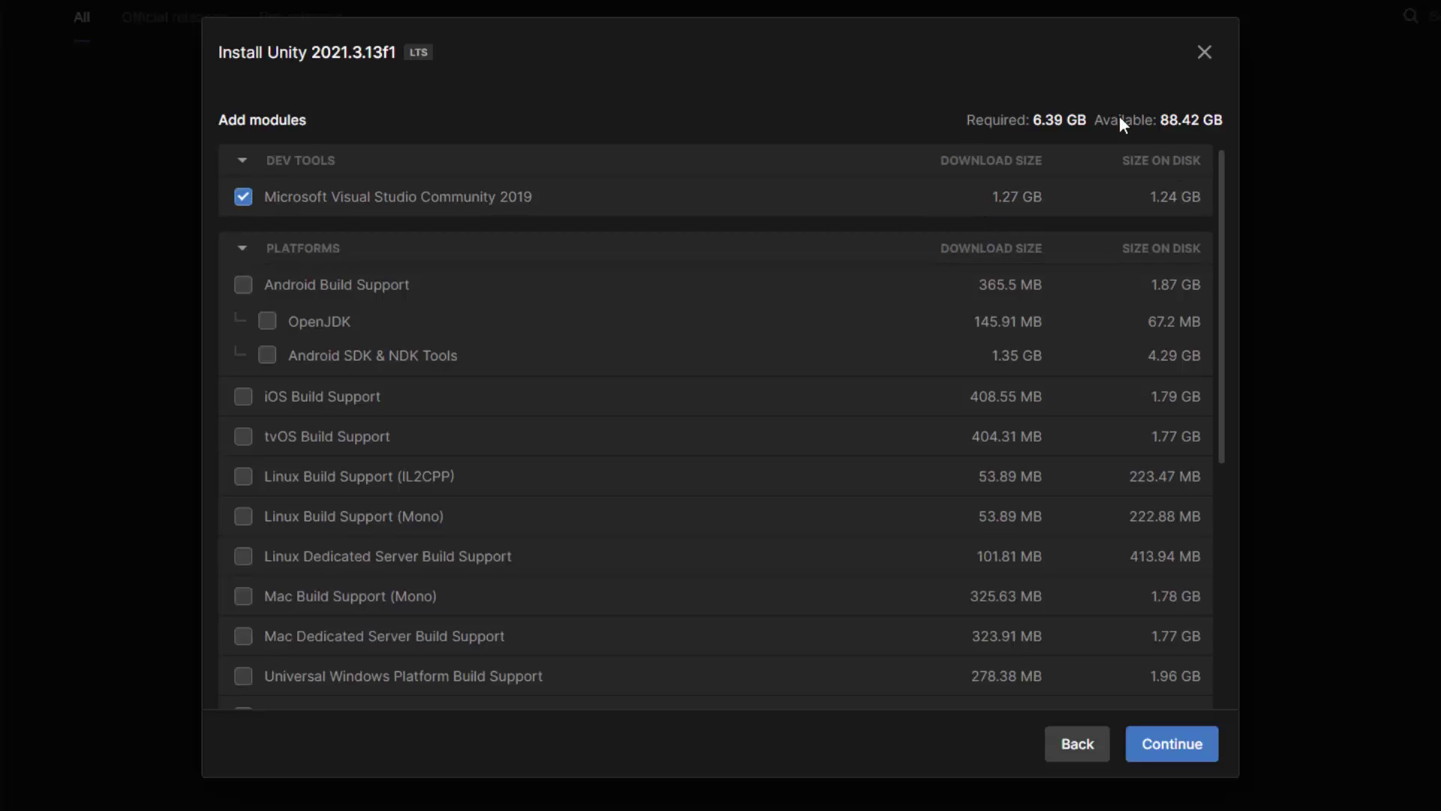
# Install the editor with the Microsoft Visual Studio Community 2019 module, agreeing to the Visual Studio license terms.
pyautogui.moveTo(1032, 122); pyautogui.dragTo(1065, 122)
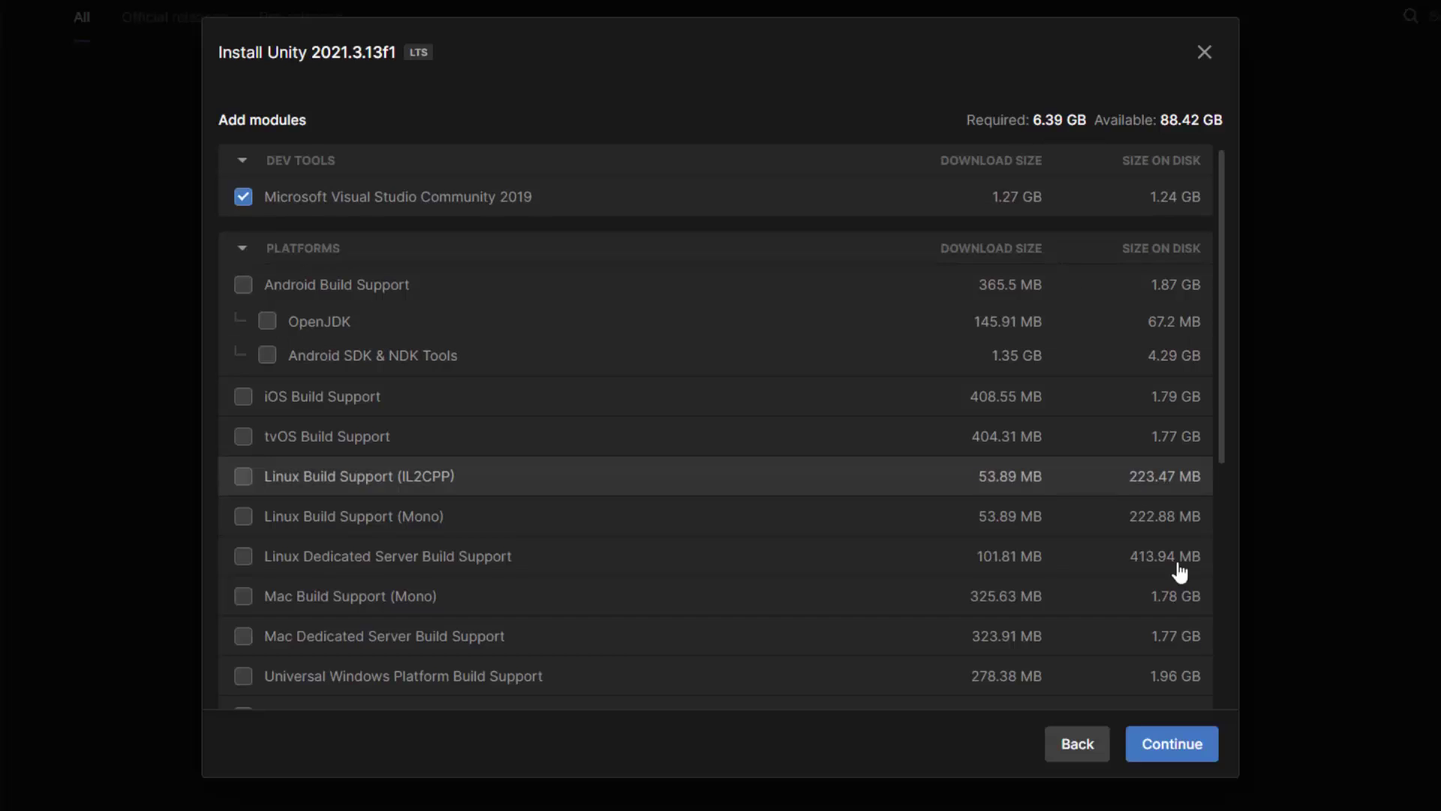
pyautogui.click(1168, 739)
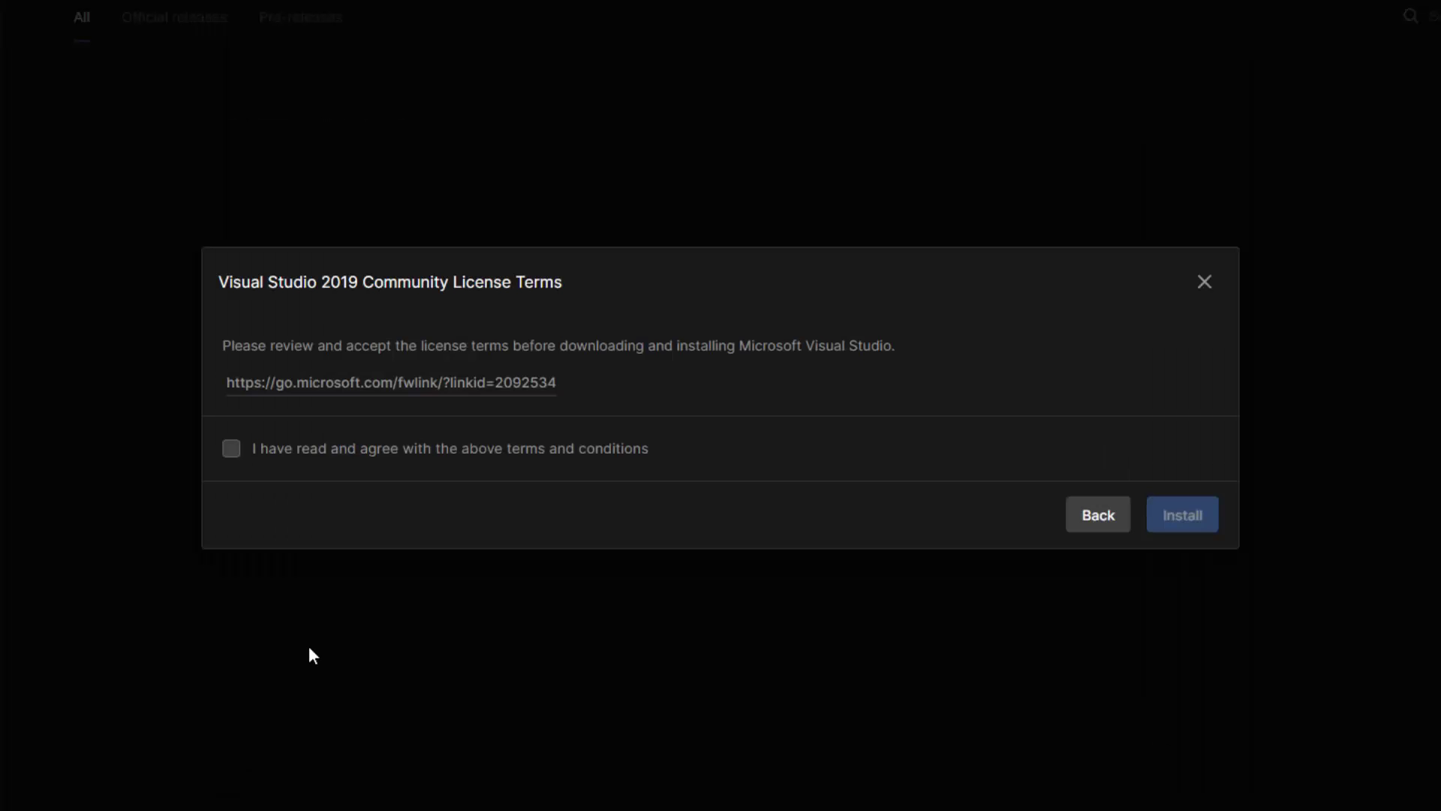
pyautogui.click(233, 451)
pyautogui.click(1194, 525)
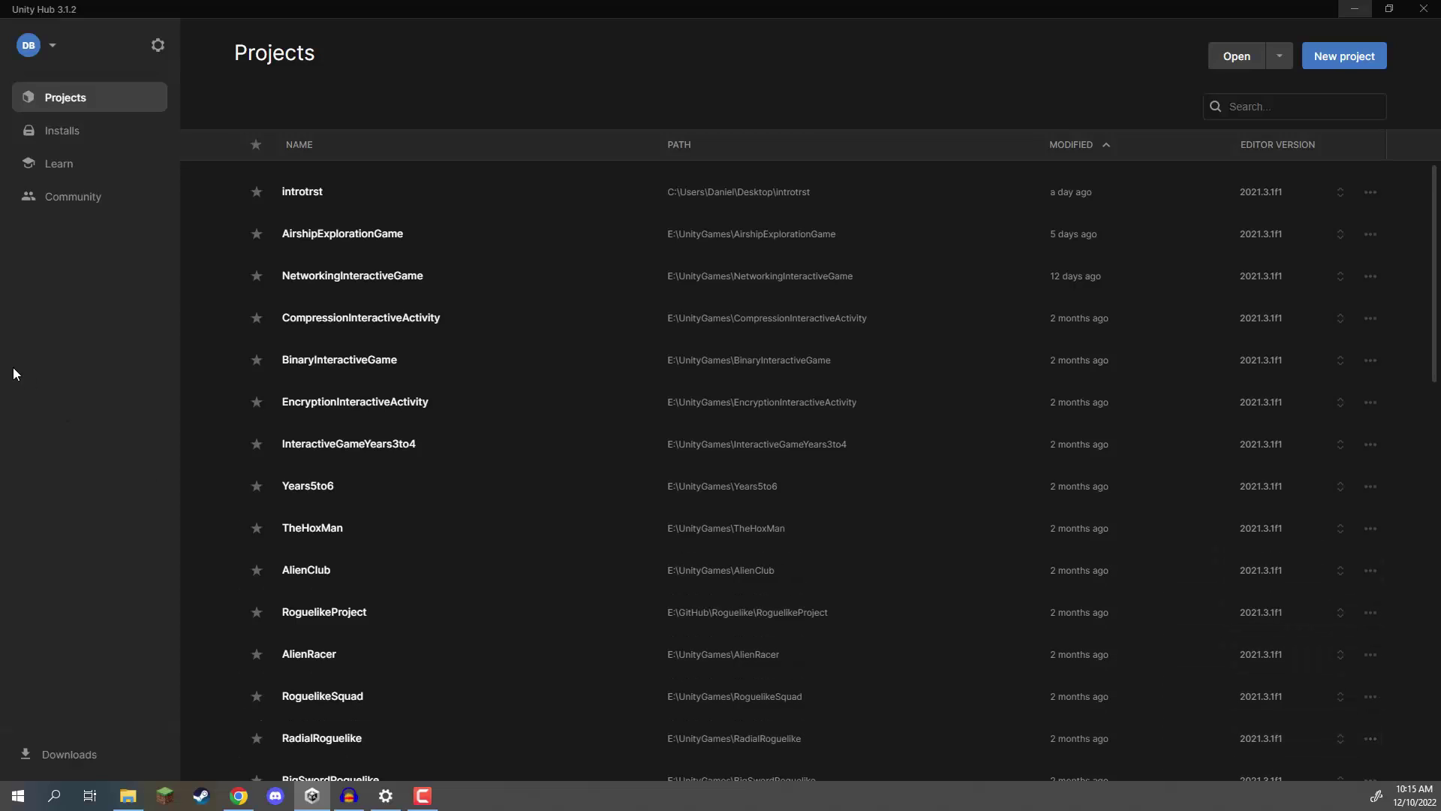
# Check the installed editor versions, and start a new project with the 3D Core template selected.
pyautogui.click(71, 133)
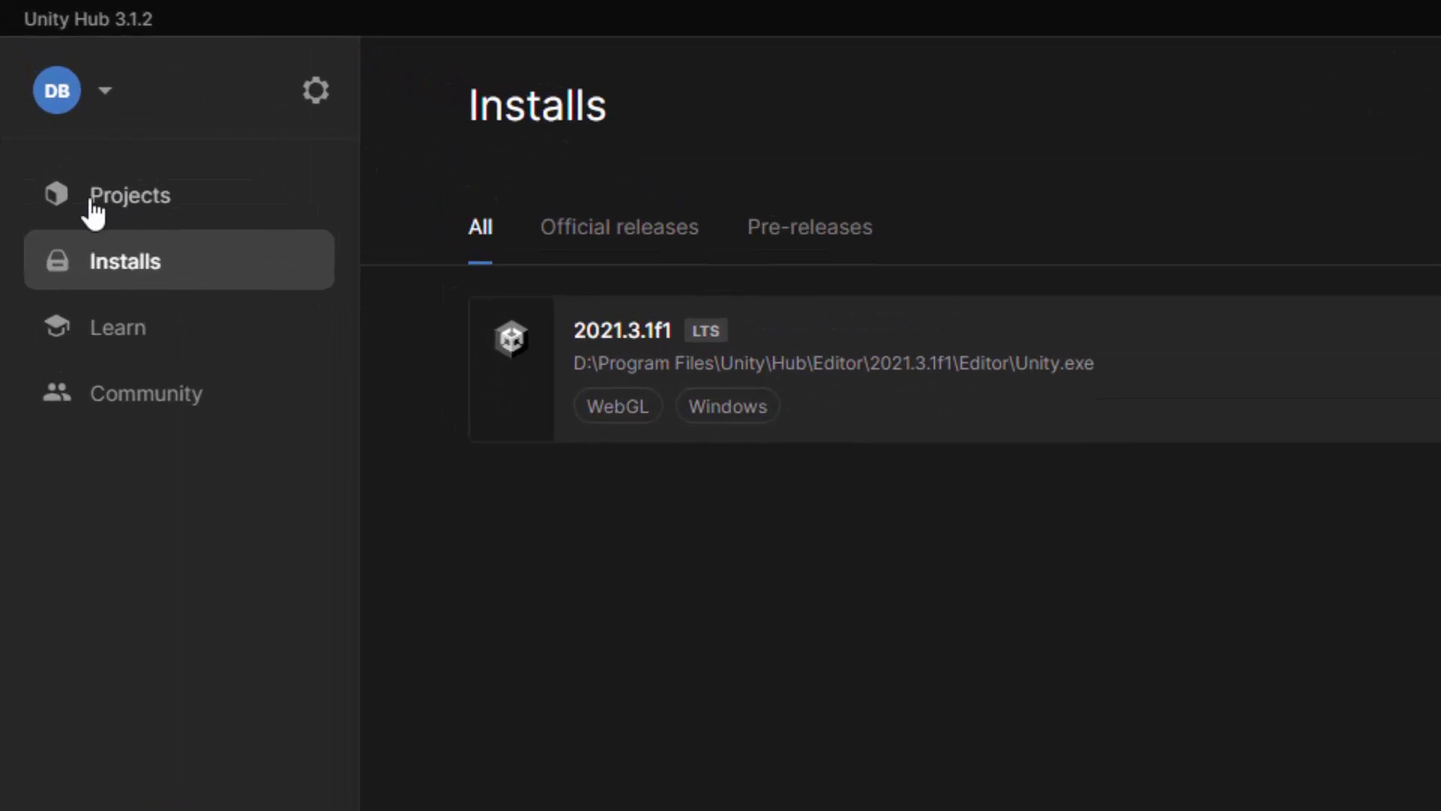
pyautogui.click(103, 206)
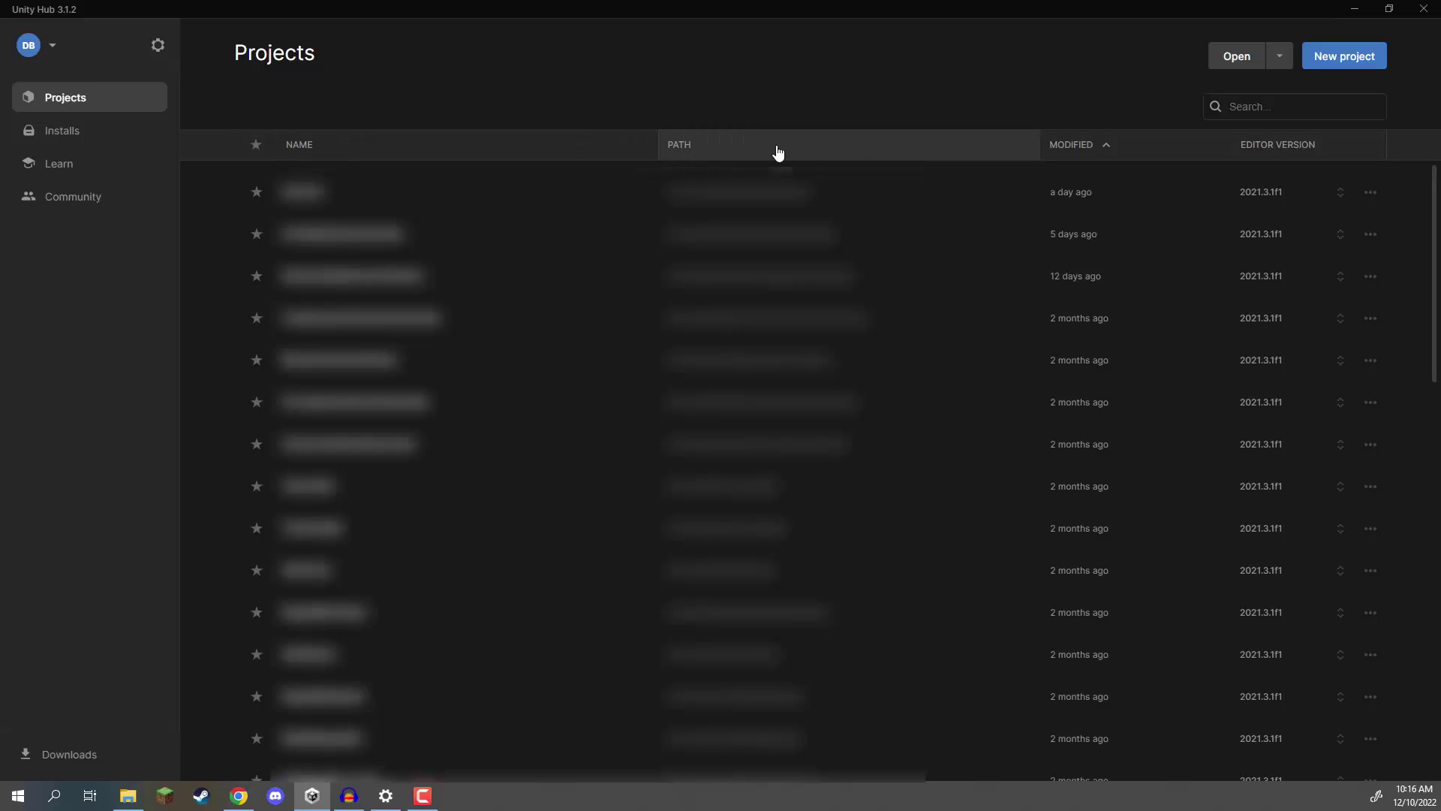
pyautogui.click(1338, 64)
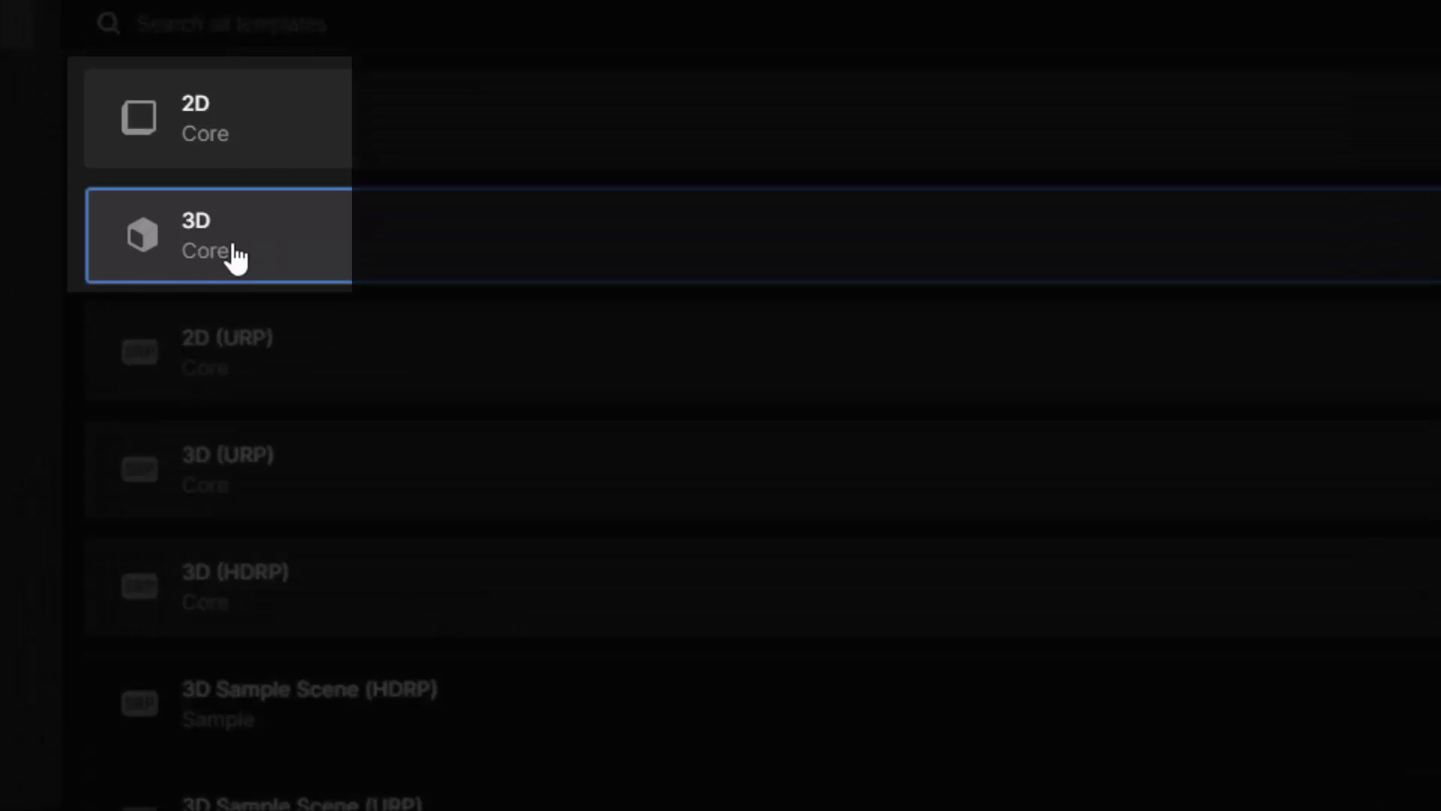
pyautogui.click(215, 150)
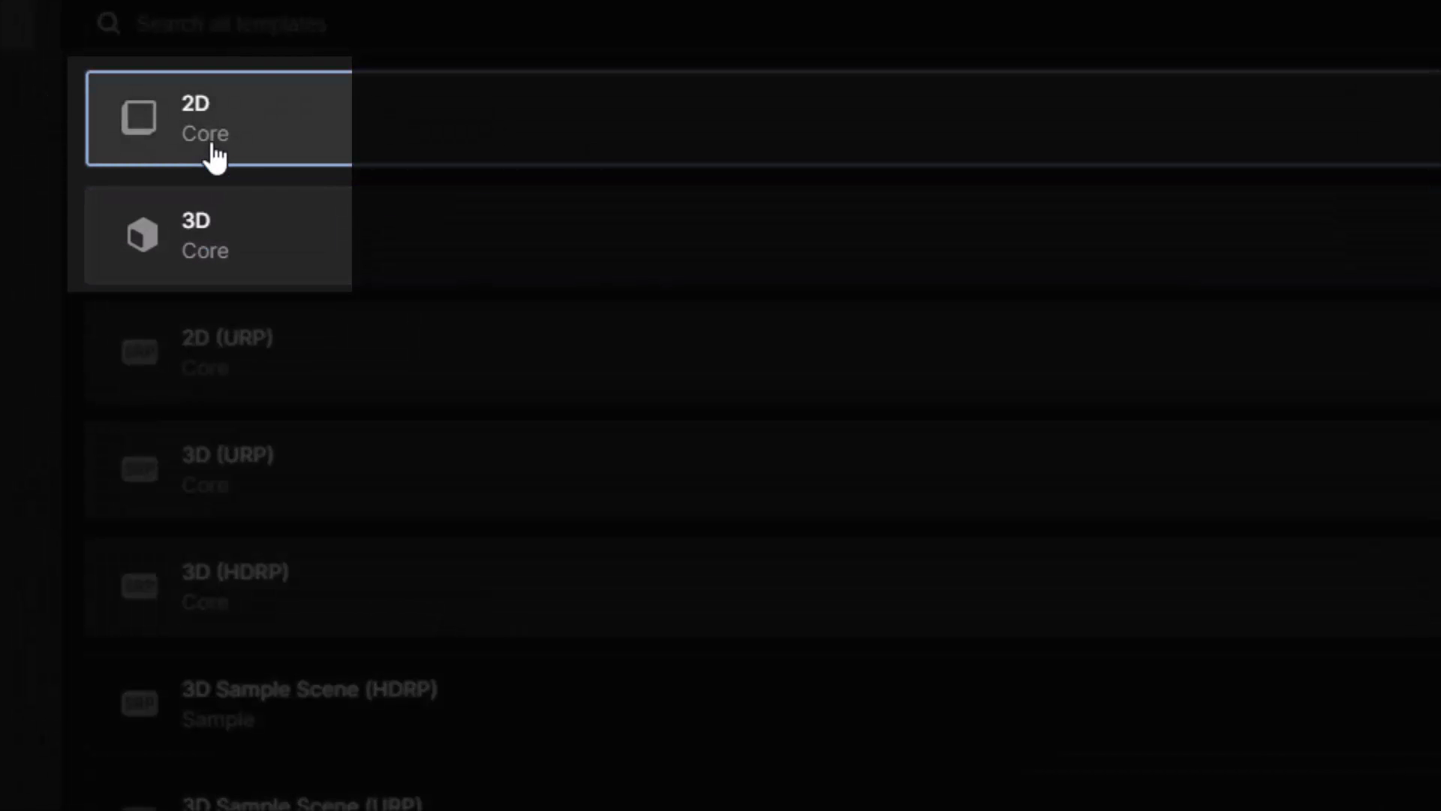
pyautogui.click(220, 251)
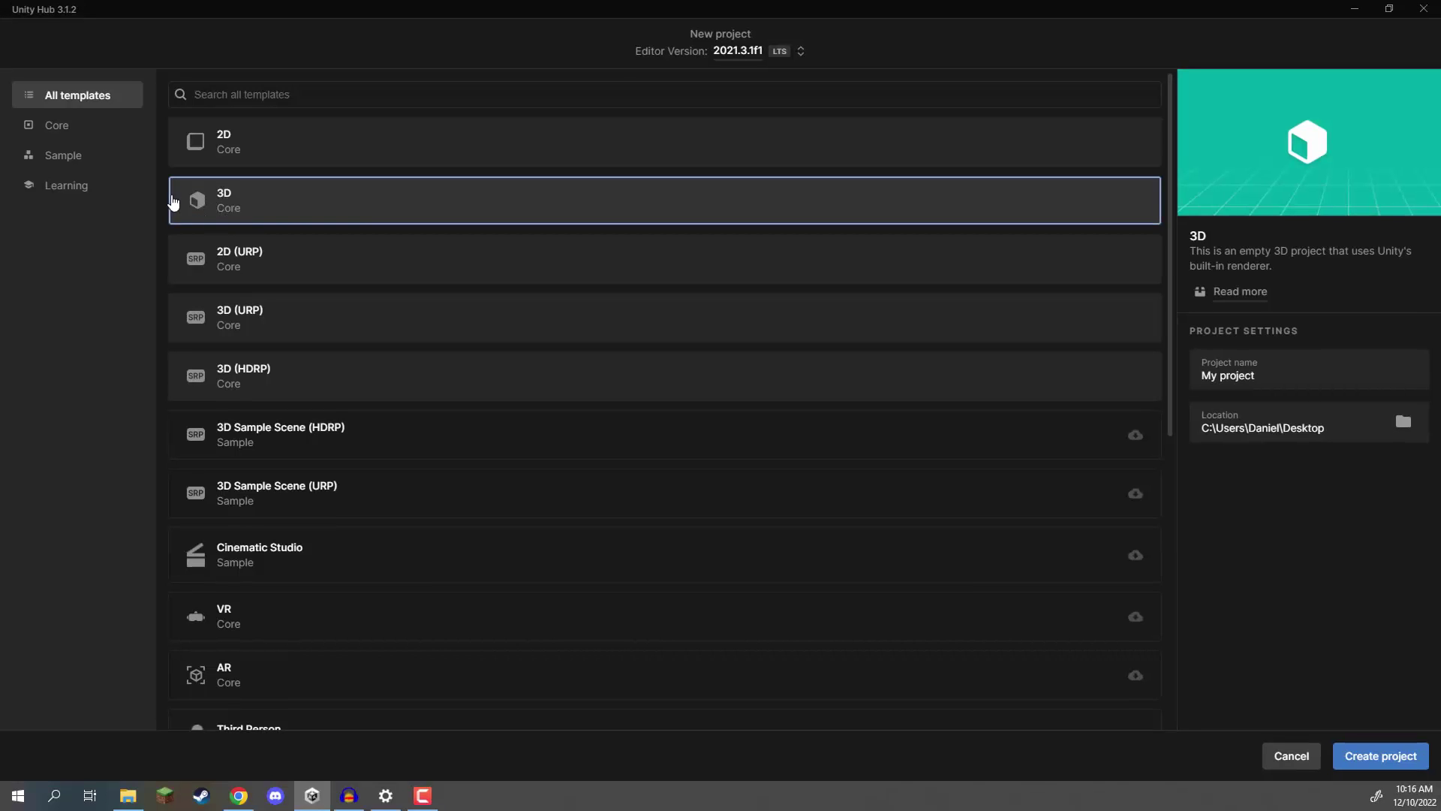
pyautogui.click(197, 147)
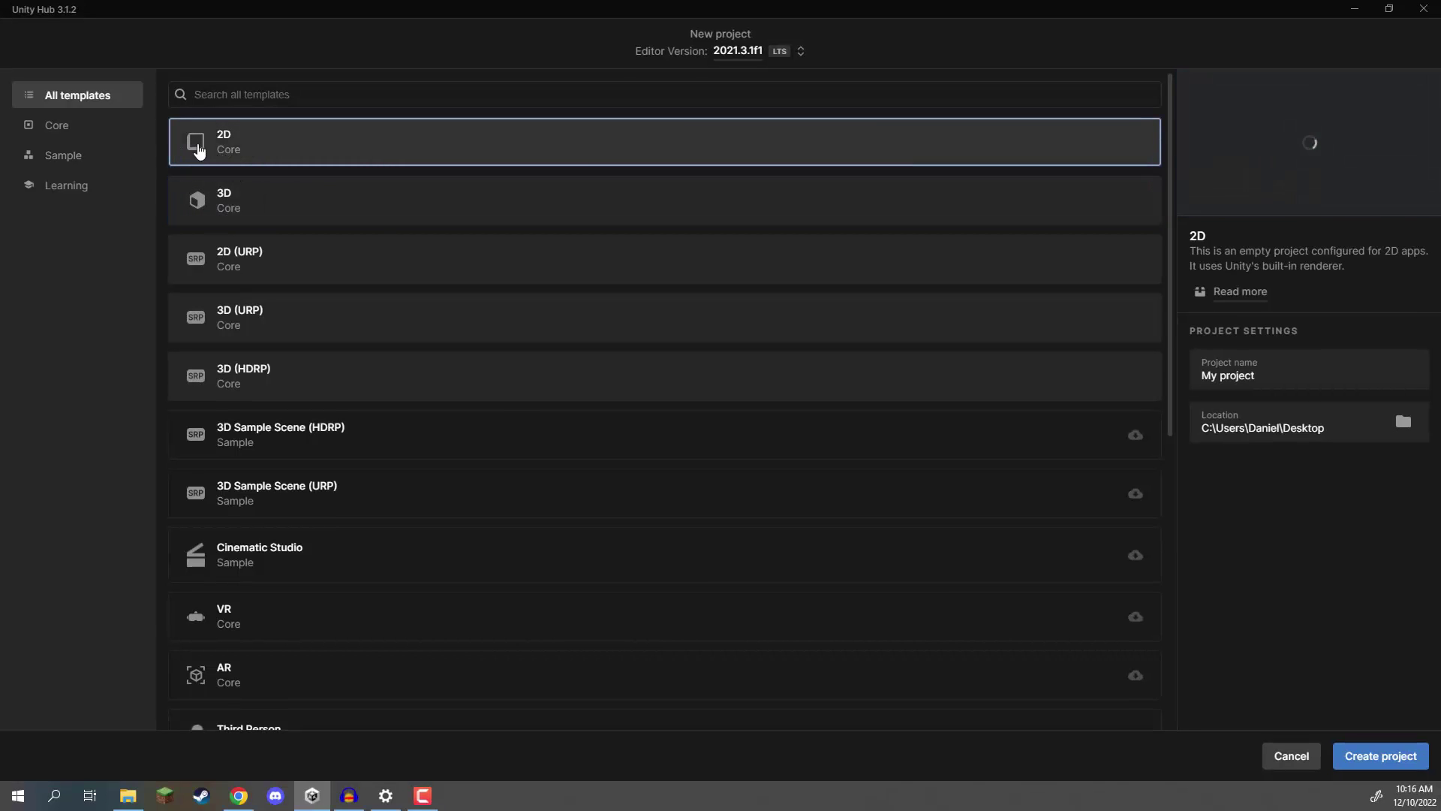
pyautogui.click(239, 209)
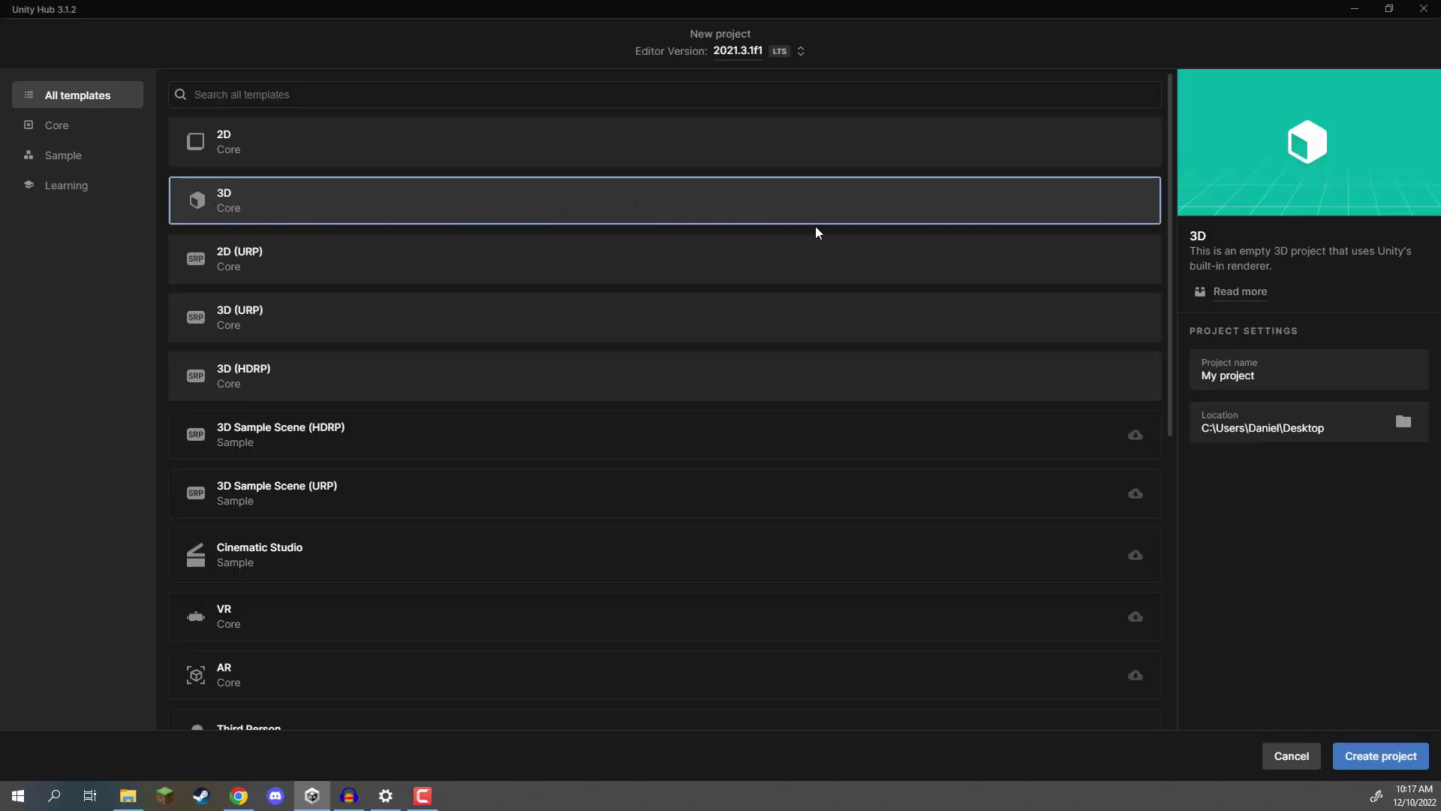
# Name the new project IntroToUnity and create it.
pyautogui.moveTo(1280, 381); pyautogui.dragTo(1174, 375)
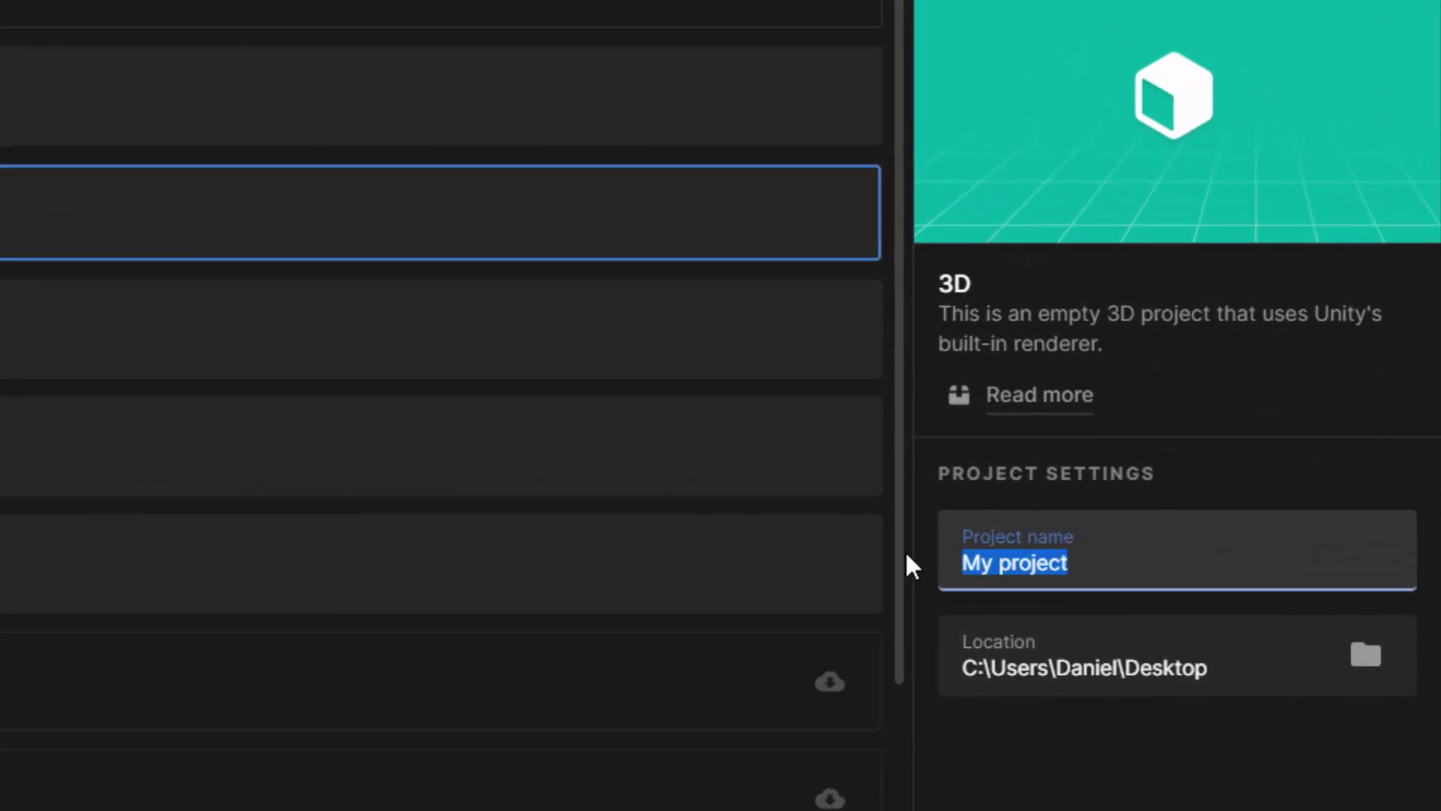
pyautogui.write('Introto')
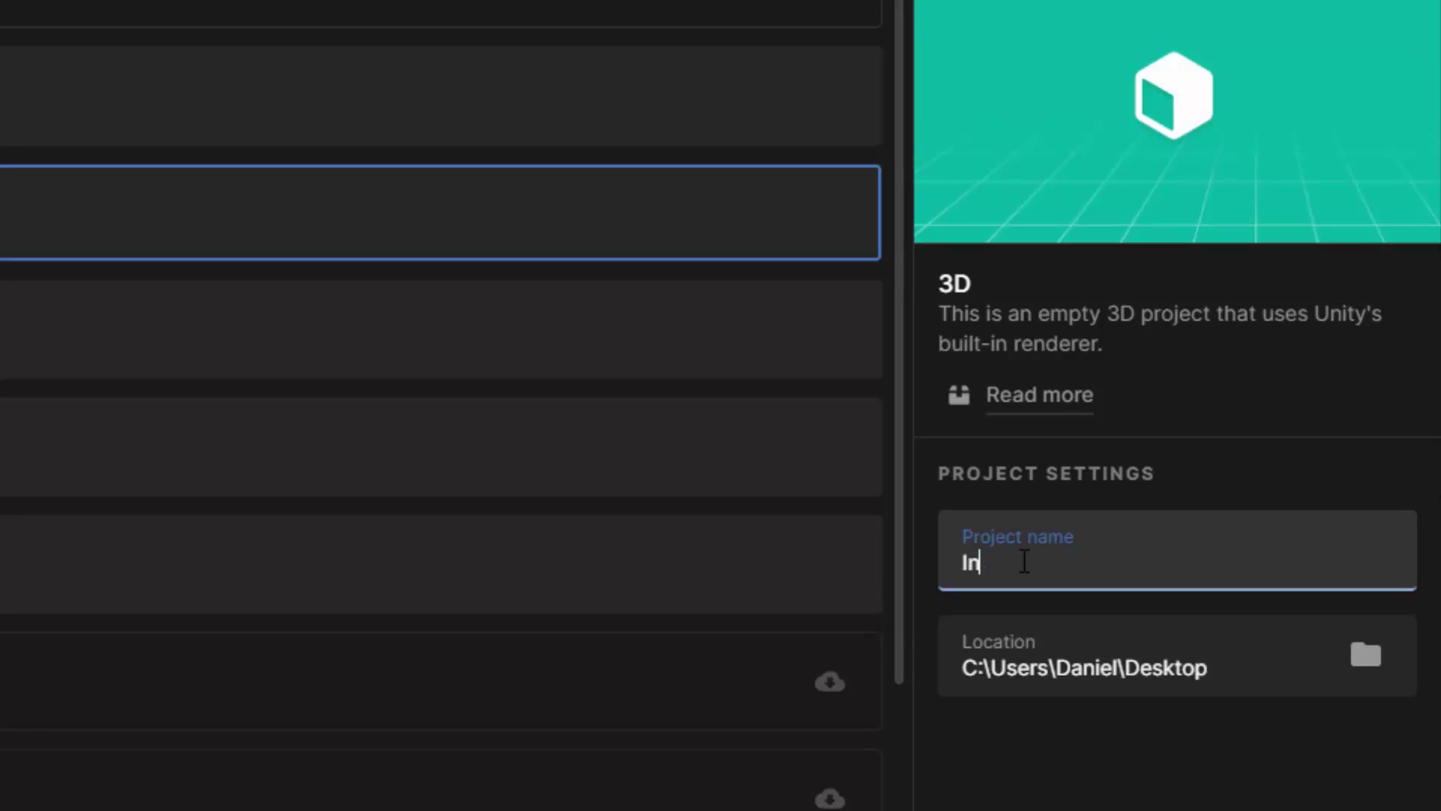
pyautogui.press('BackSpace')
pyautogui.press('BackSpace')
pyautogui.write('ToUnity')
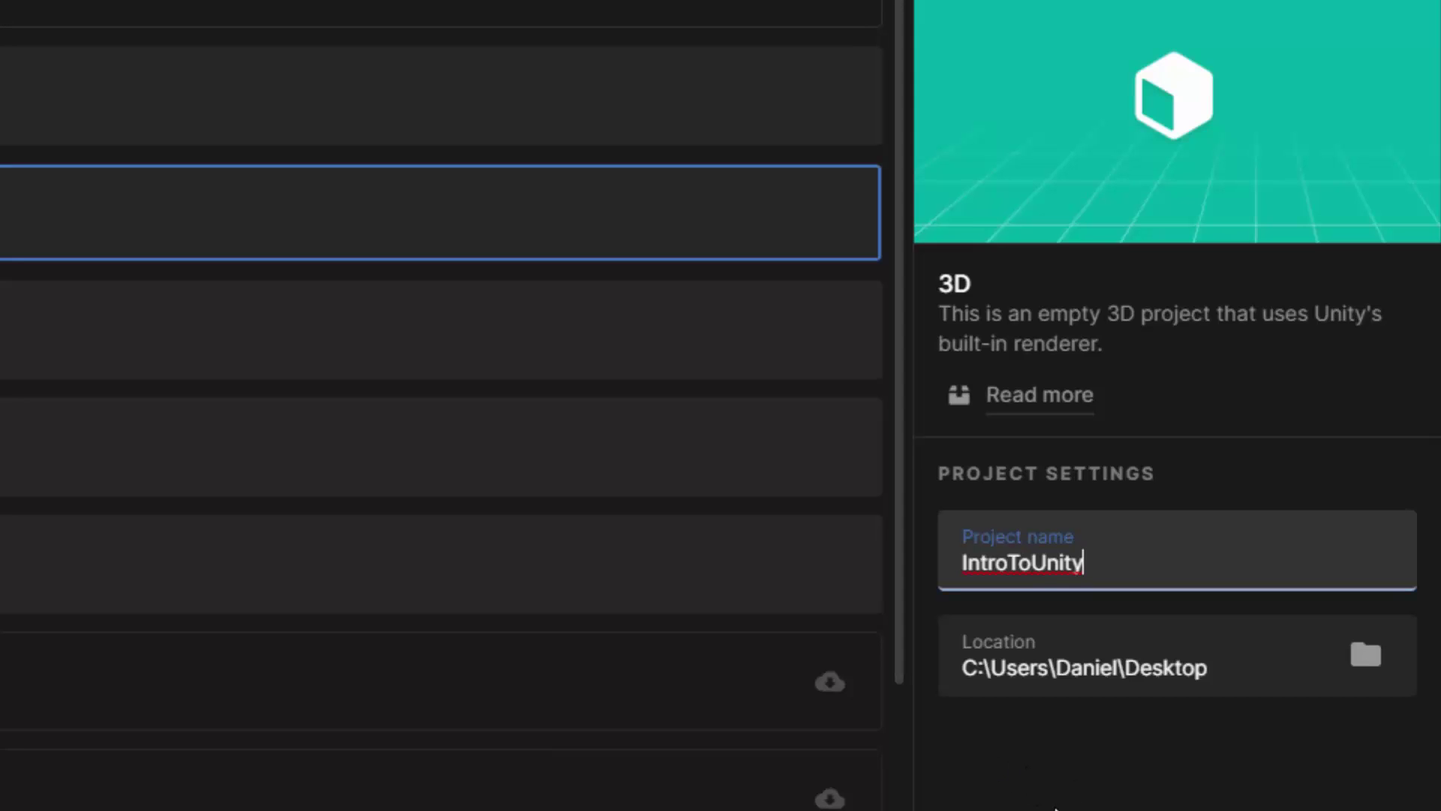
pyautogui.click(1058, 772)
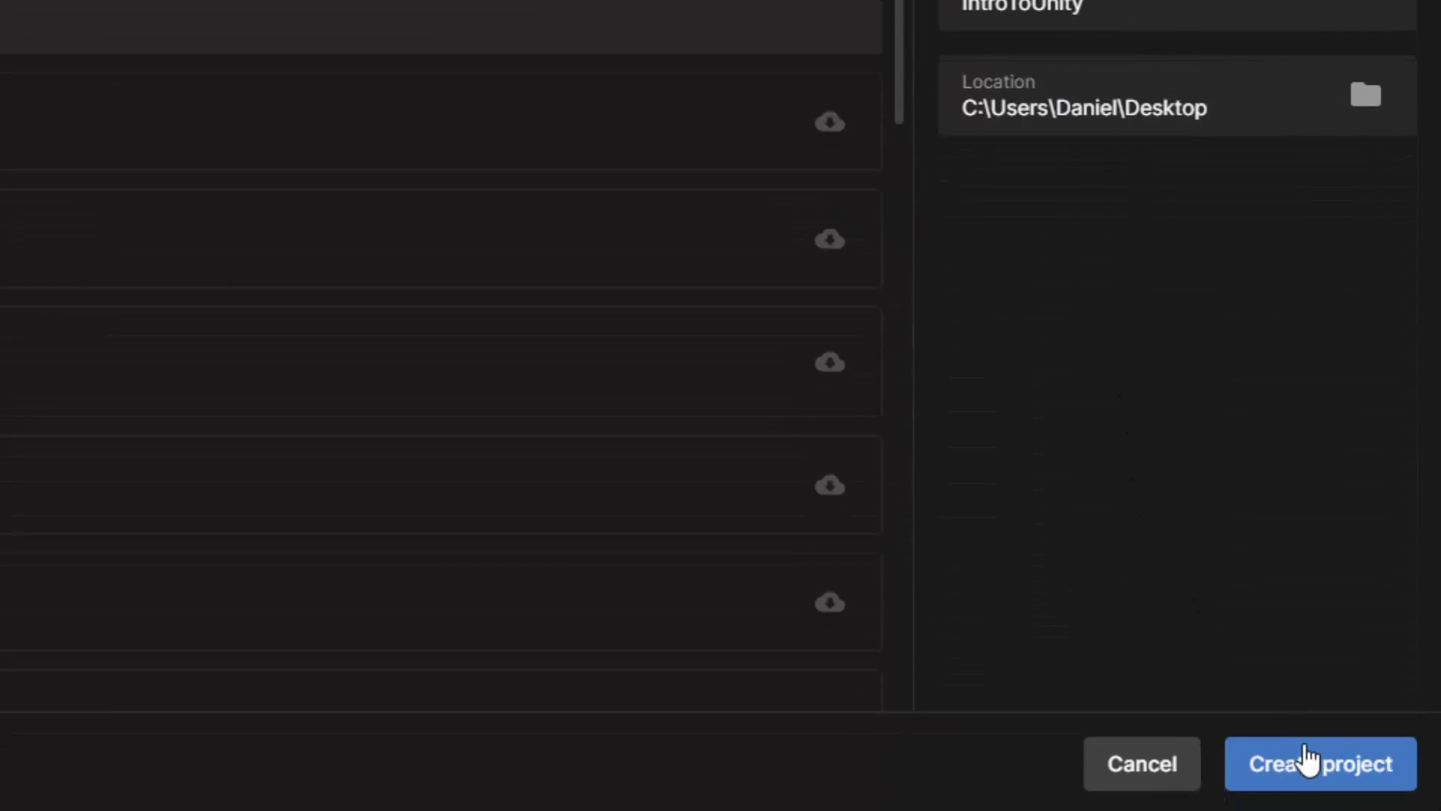
pyautogui.click(1305, 753)
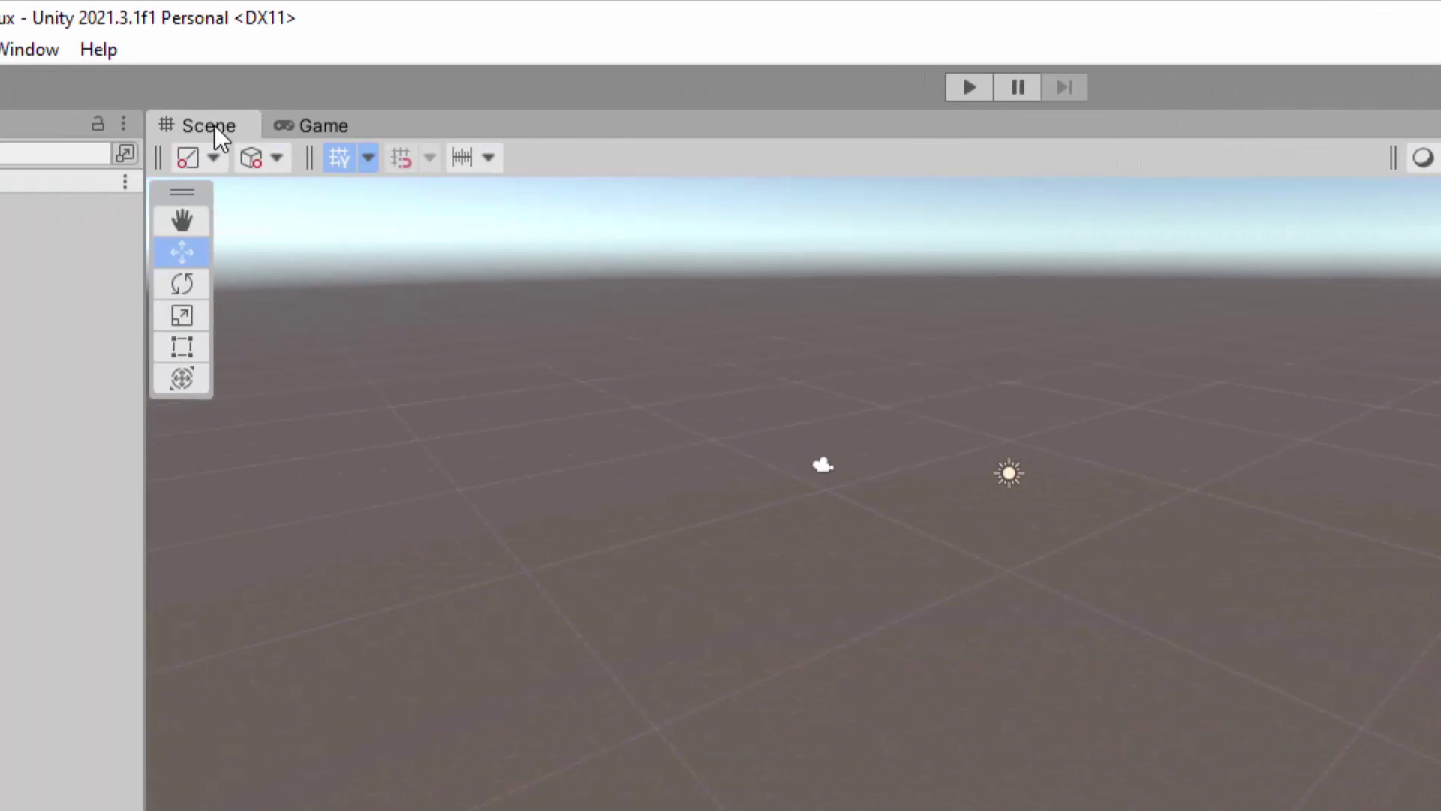
# Compare the Game view with the Scene view, and look at the Console before returning to the Project assets.
pyautogui.click(309, 121)
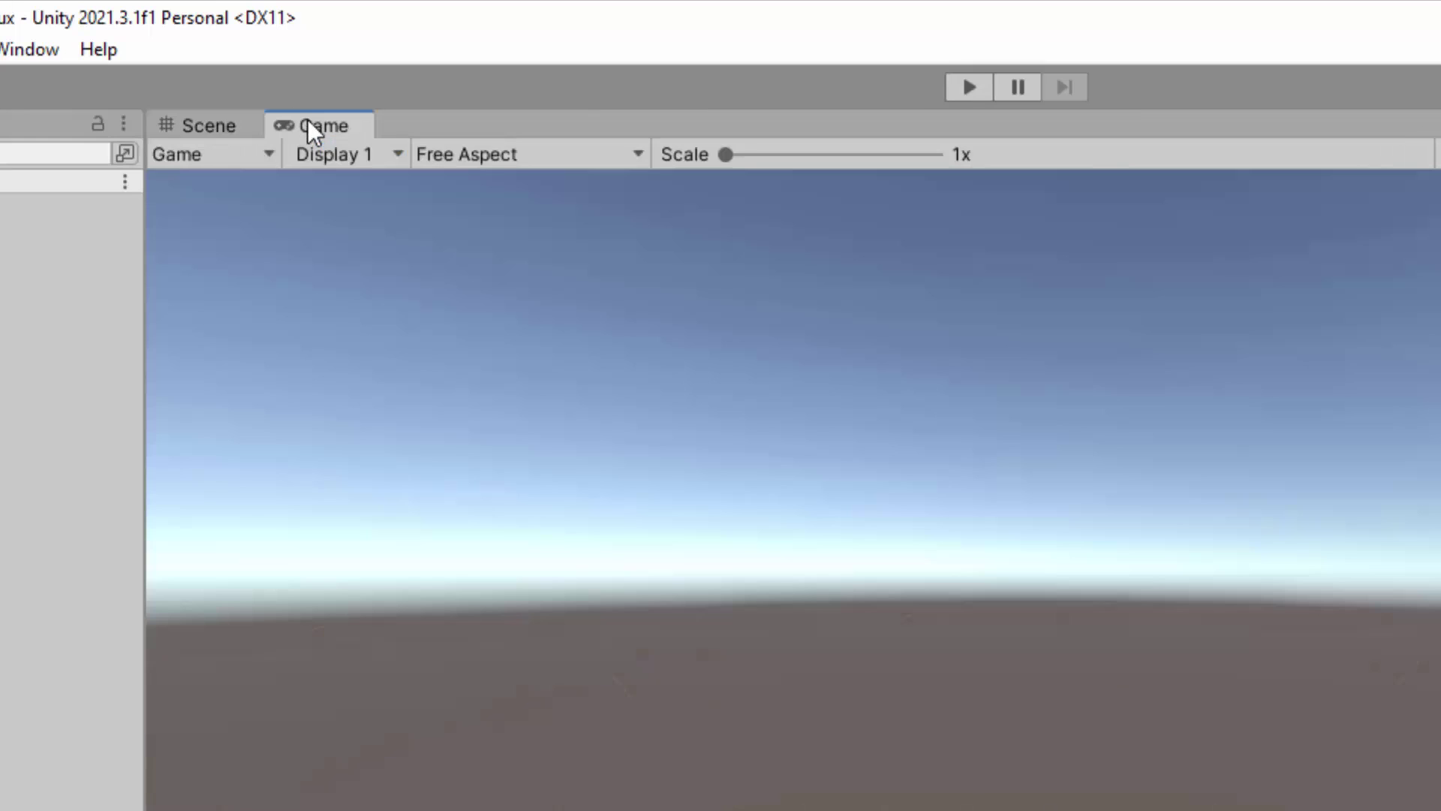
pyautogui.click(200, 125)
pyautogui.click(301, 125)
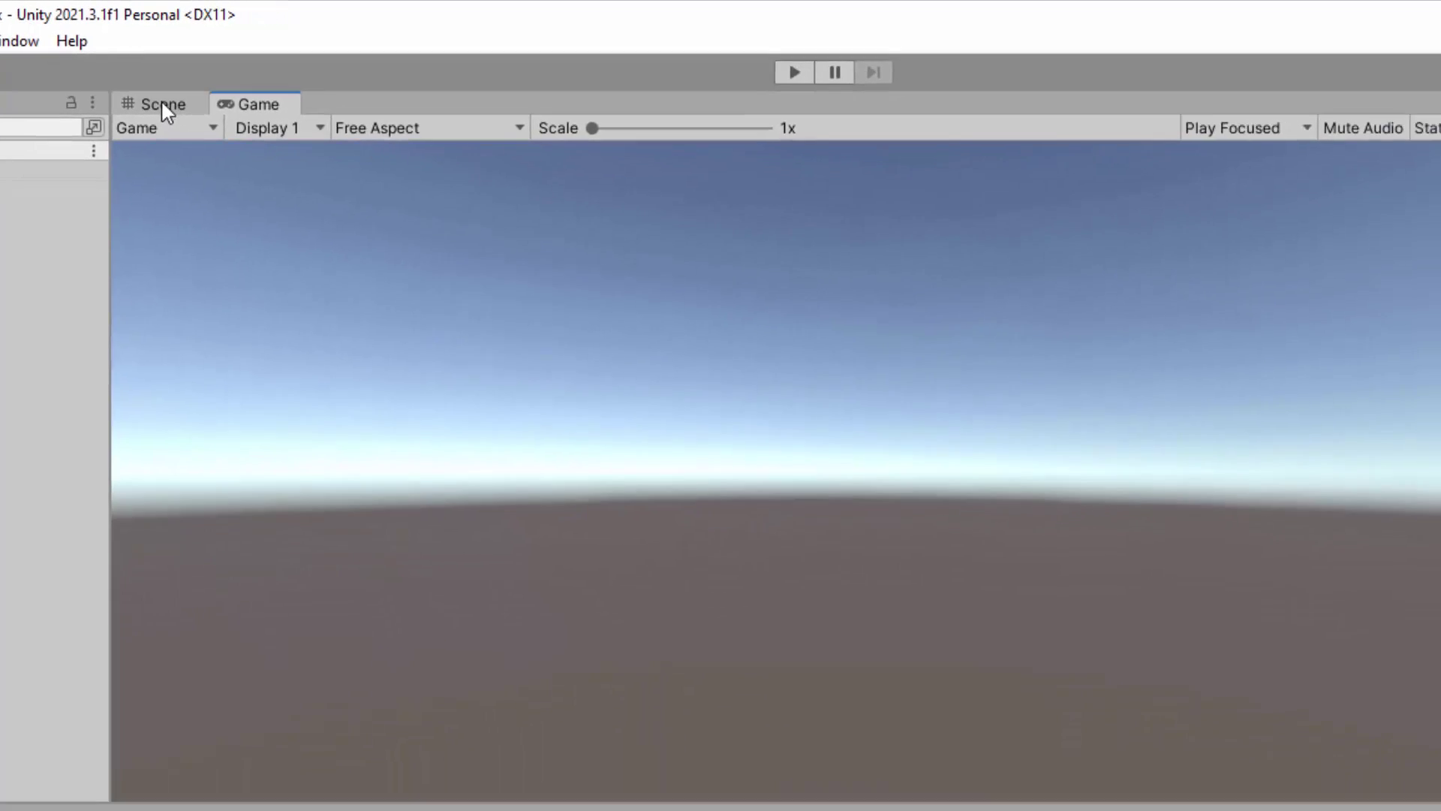
pyautogui.click(201, 126)
pyautogui.click(225, 94)
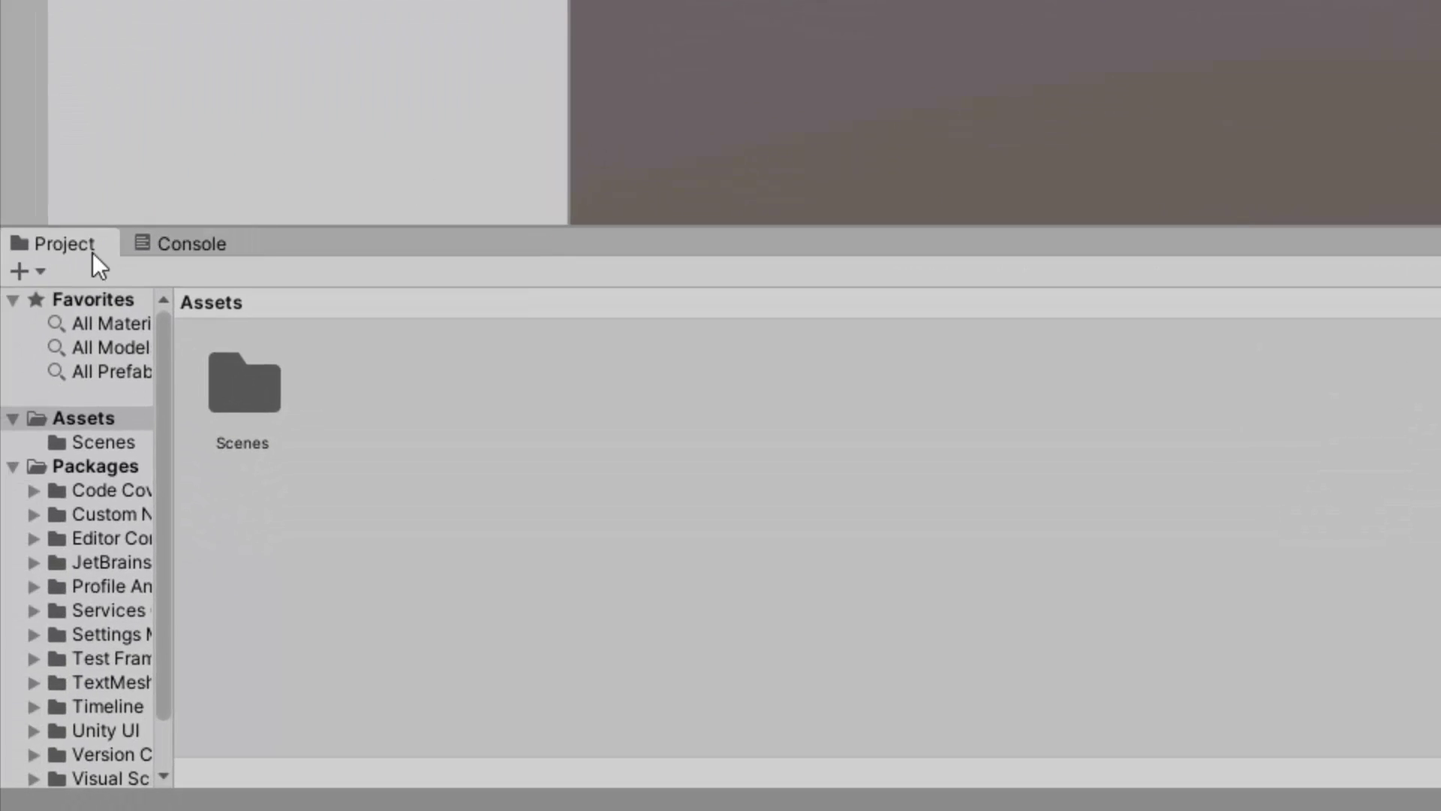
pyautogui.click(165, 248)
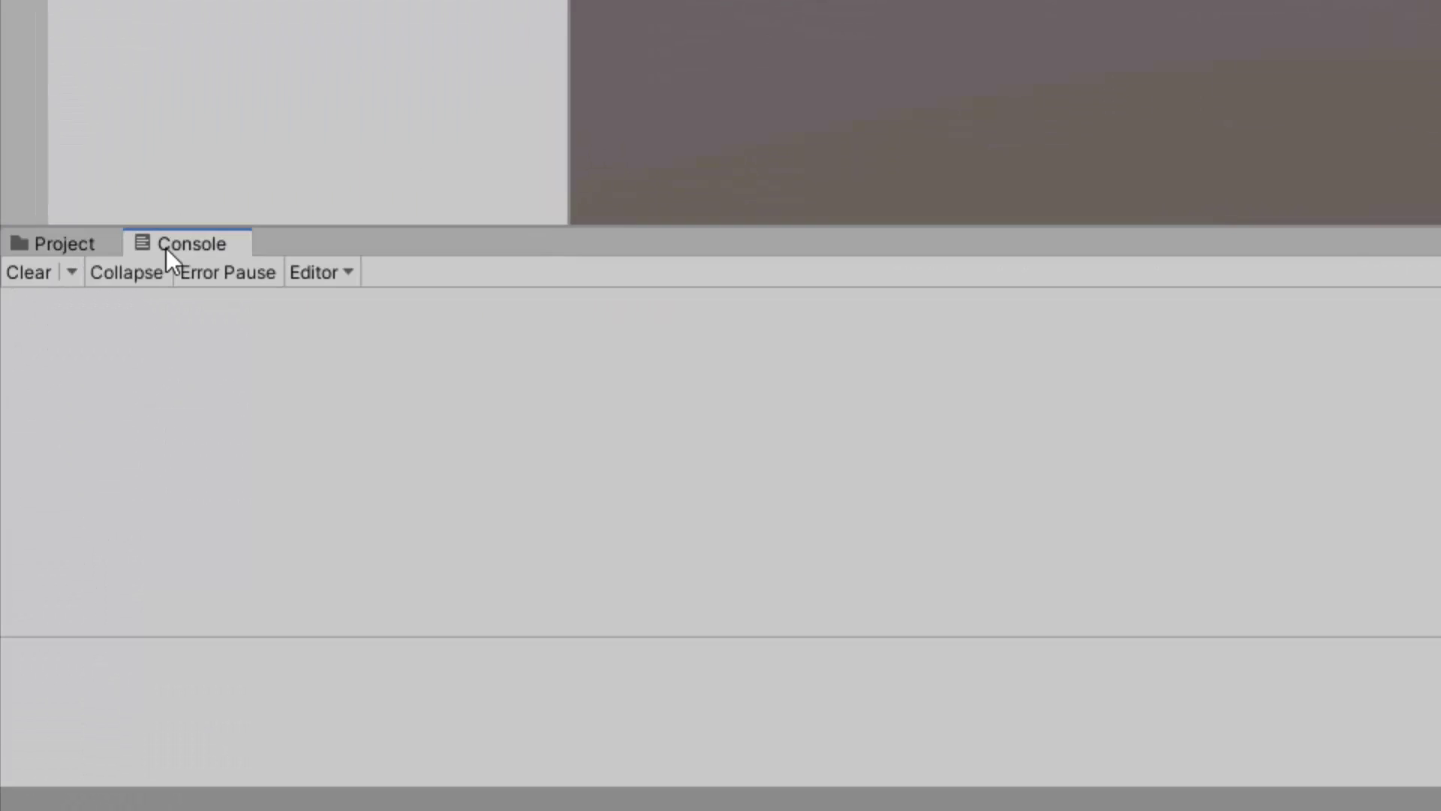
pyautogui.click(74, 248)
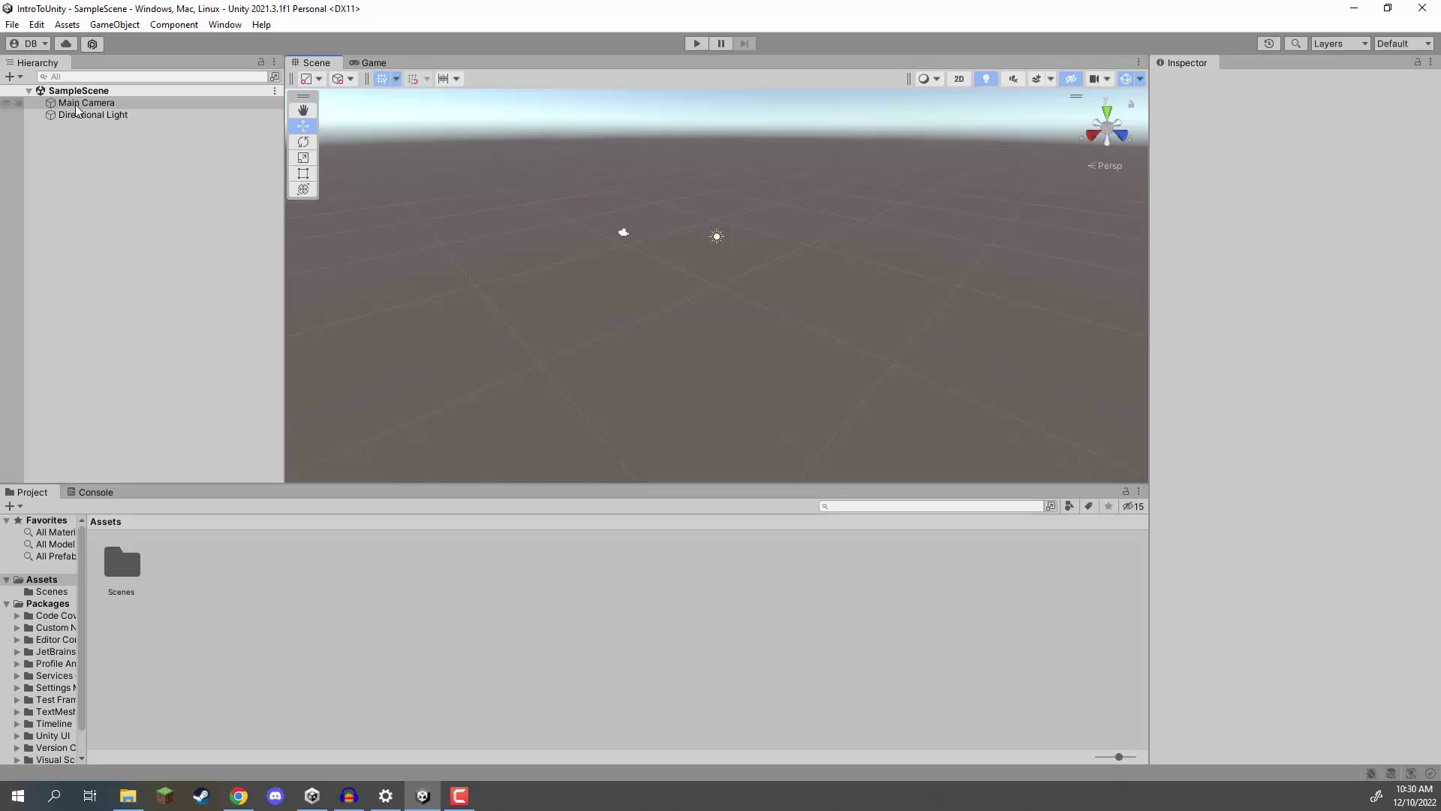
# Examine the Main Camera and Directional Light objects in SampleScene, together with their components and scene gizmos.
pyautogui.click(76, 105)
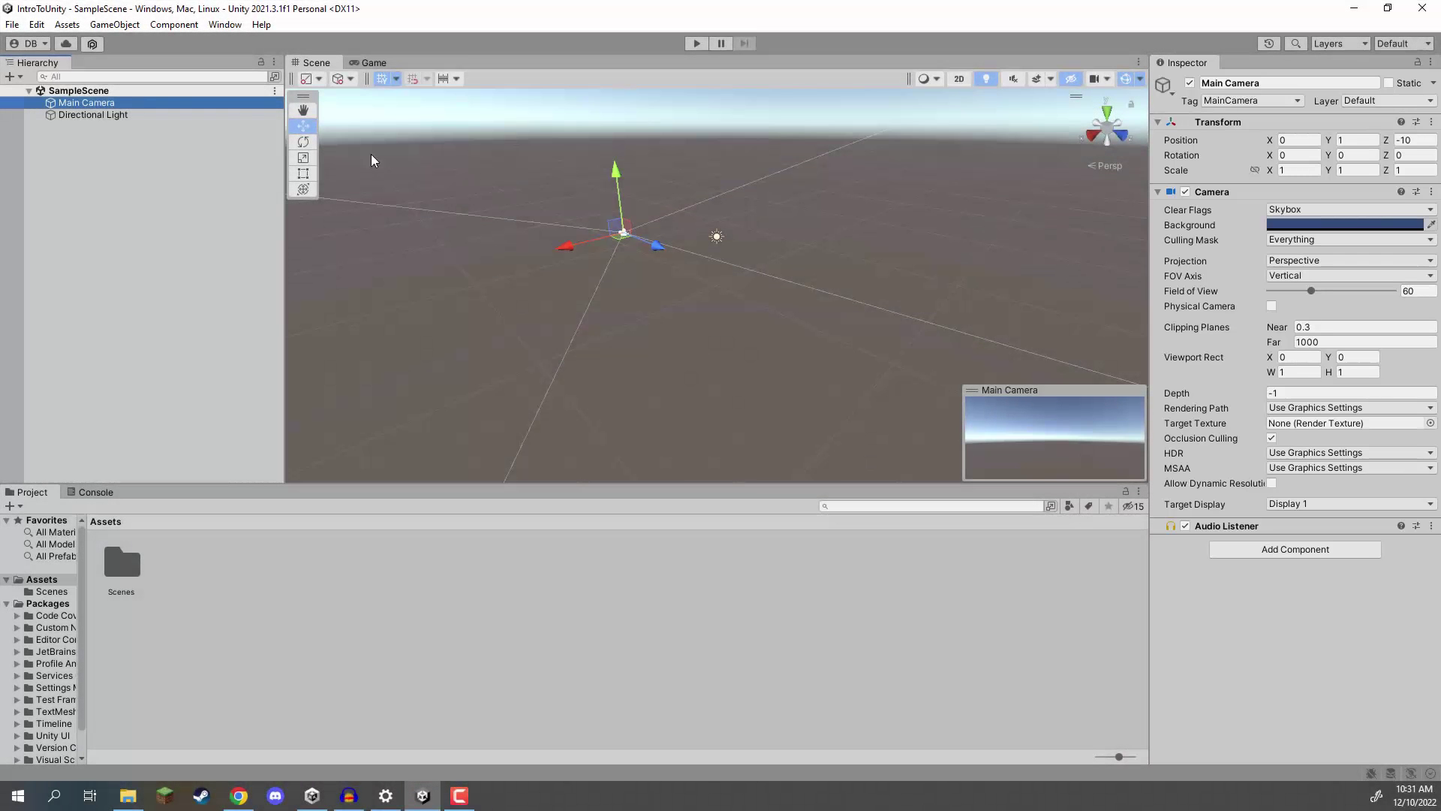
pyautogui.click(78, 116)
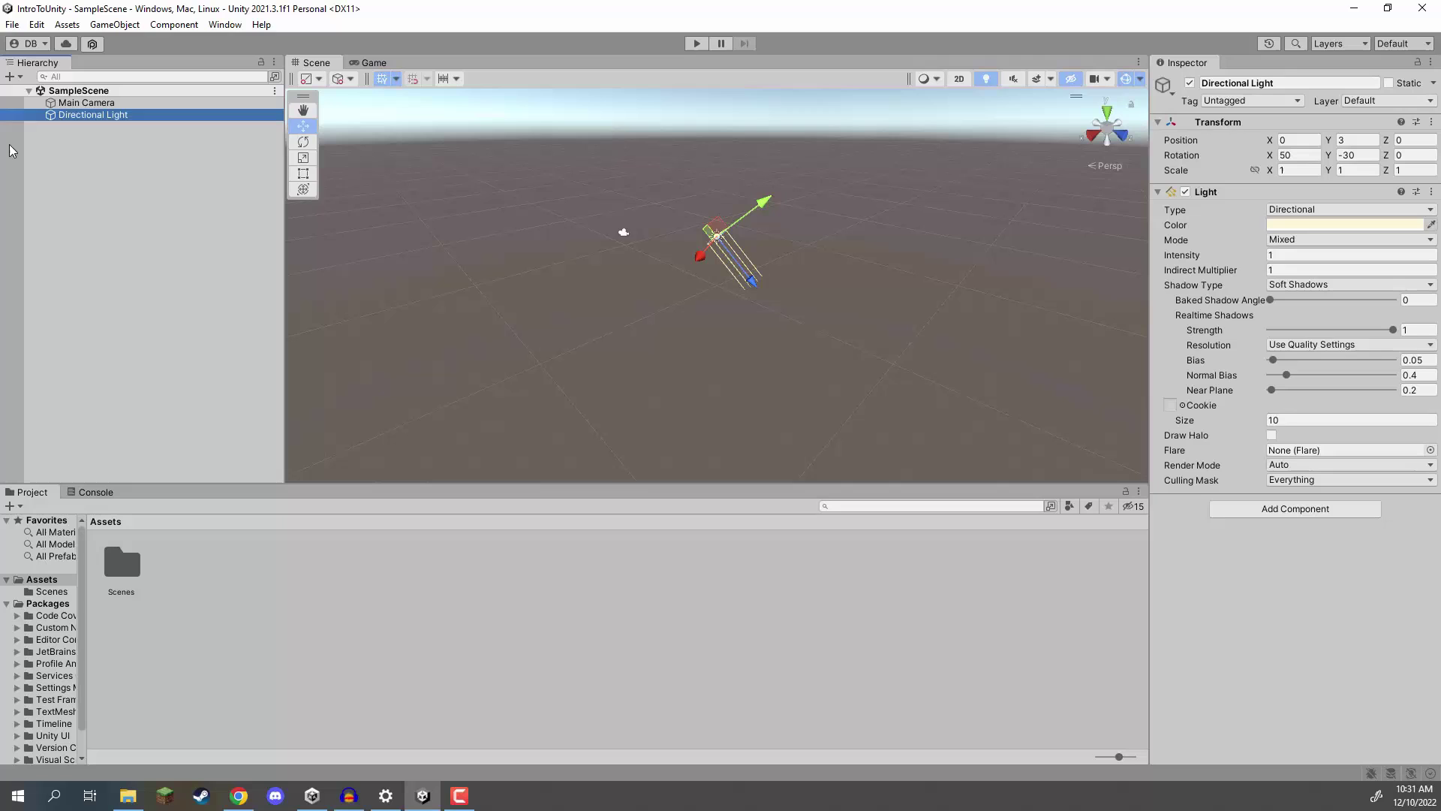
pyautogui.click(75, 103)
pyautogui.click(75, 115)
pyautogui.click(75, 103)
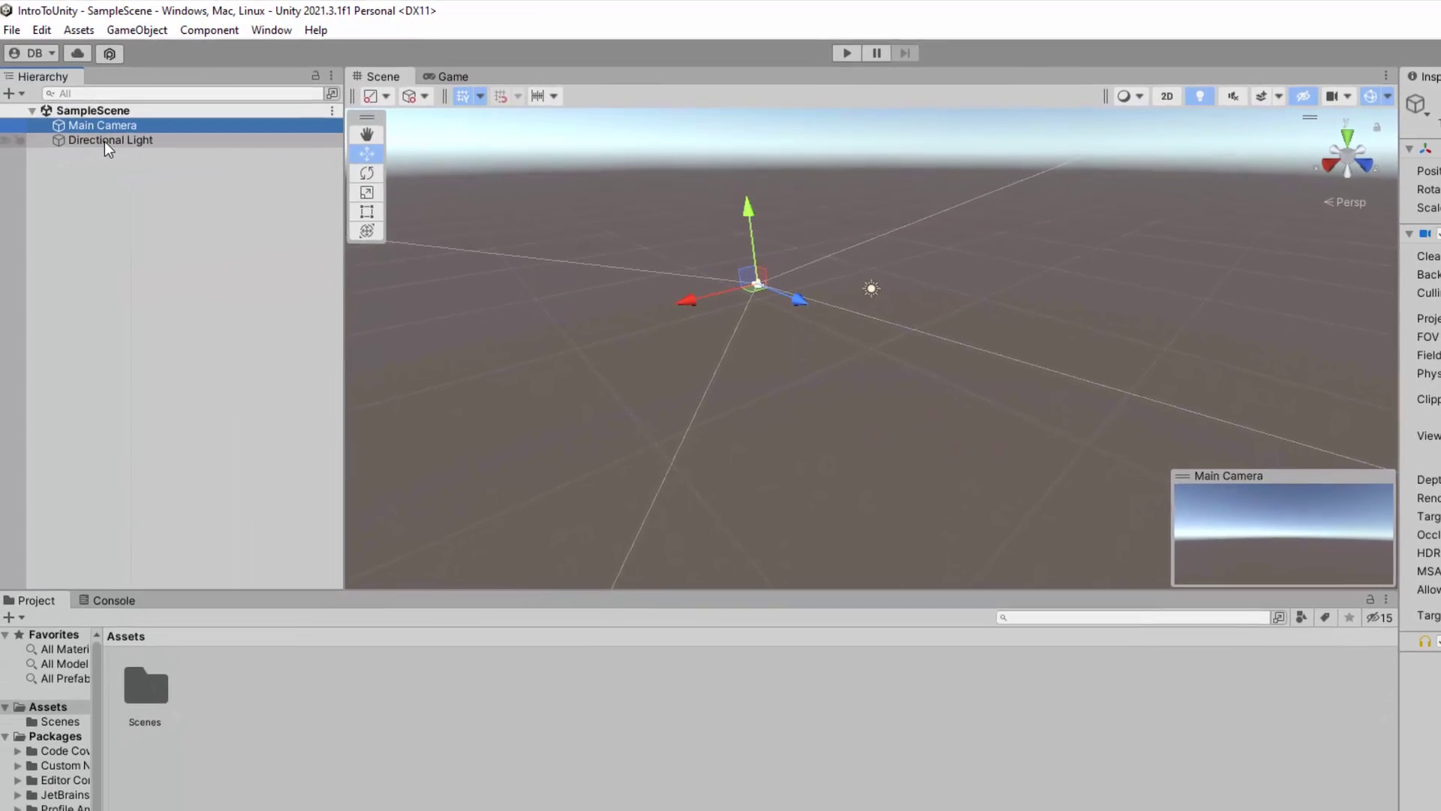
pyautogui.click(107, 141)
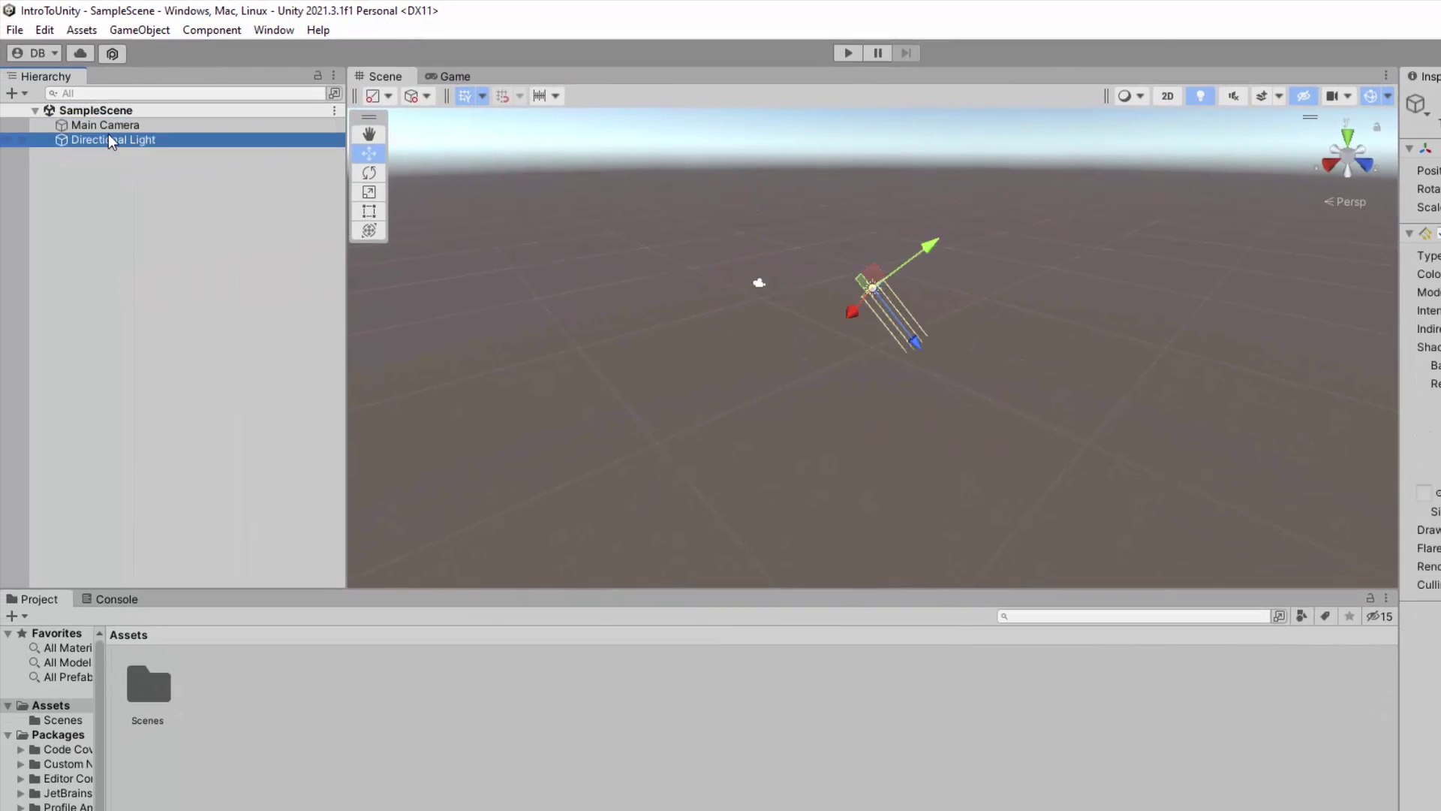
pyautogui.click(133, 215)
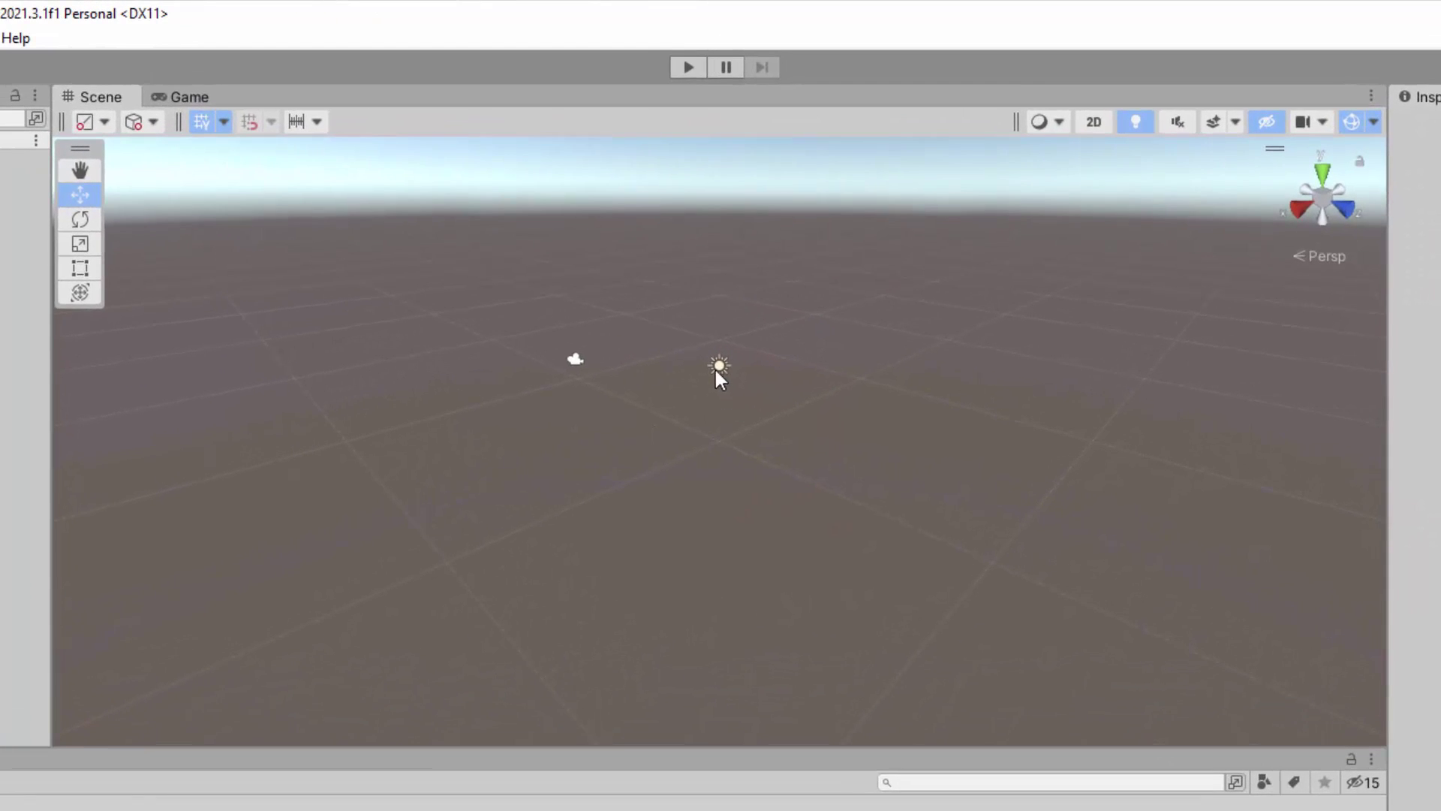
pyautogui.click(719, 366)
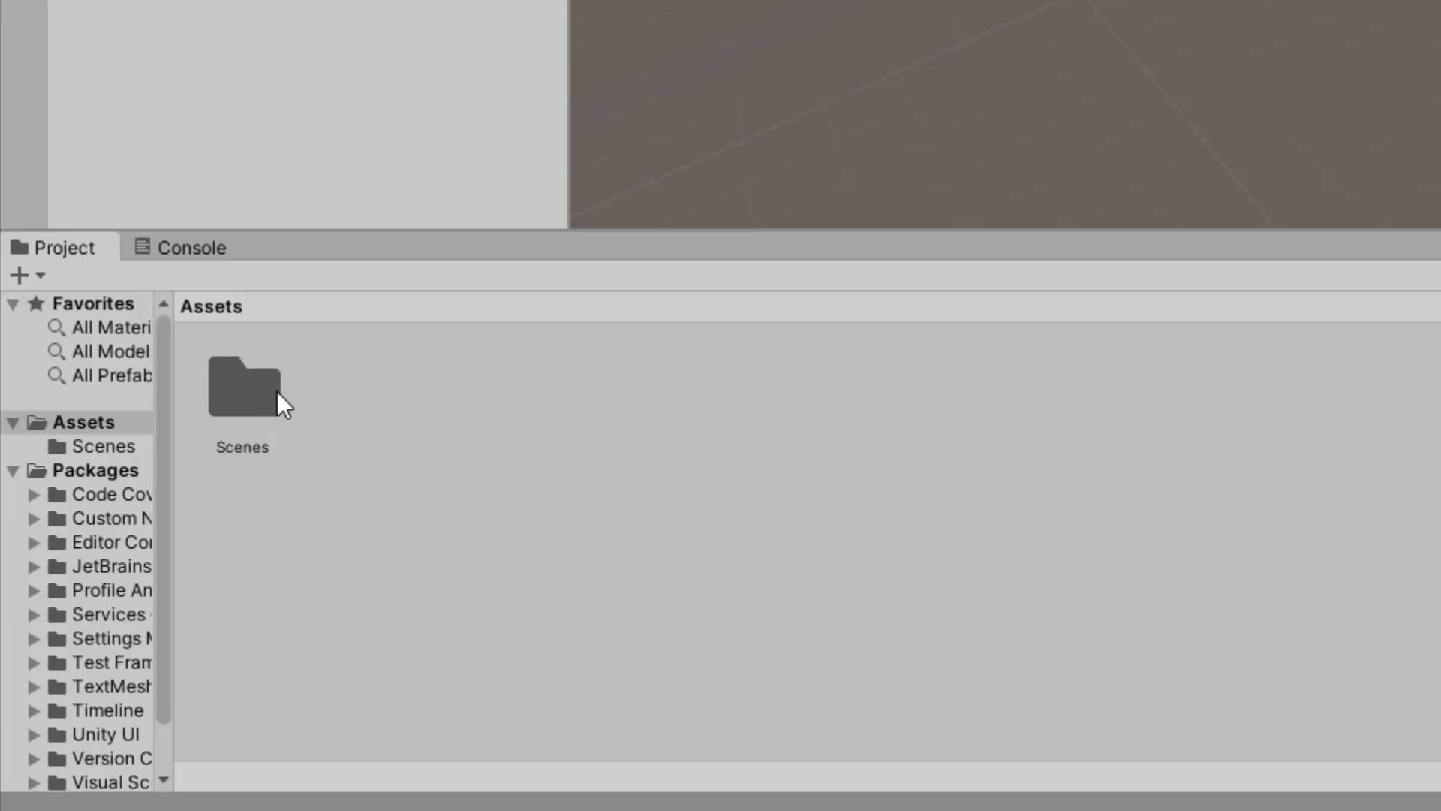
# Open the Scenes folder in the project assets and select the SampleScene file.
pyautogui.doubleClick(242, 379)
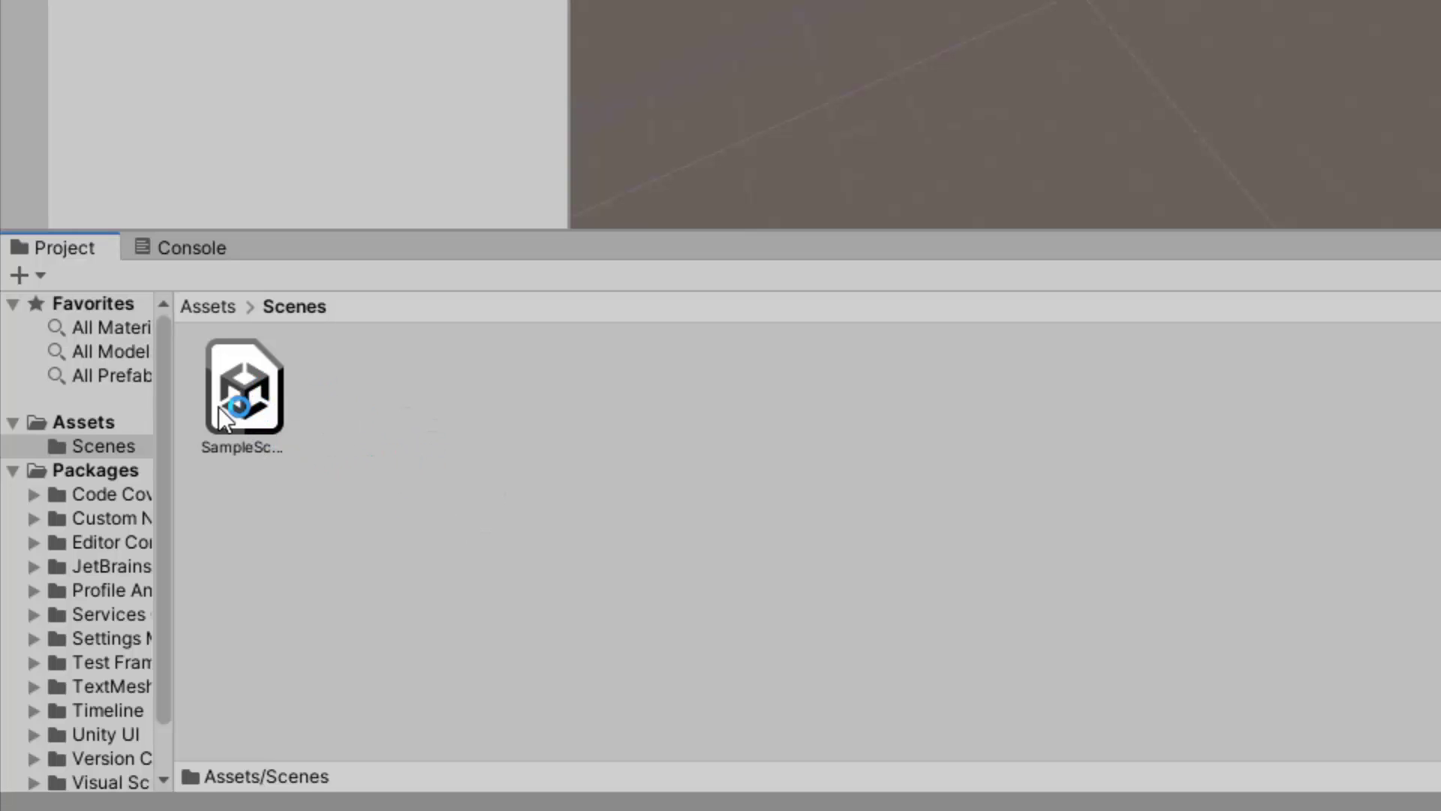
pyautogui.click(246, 389)
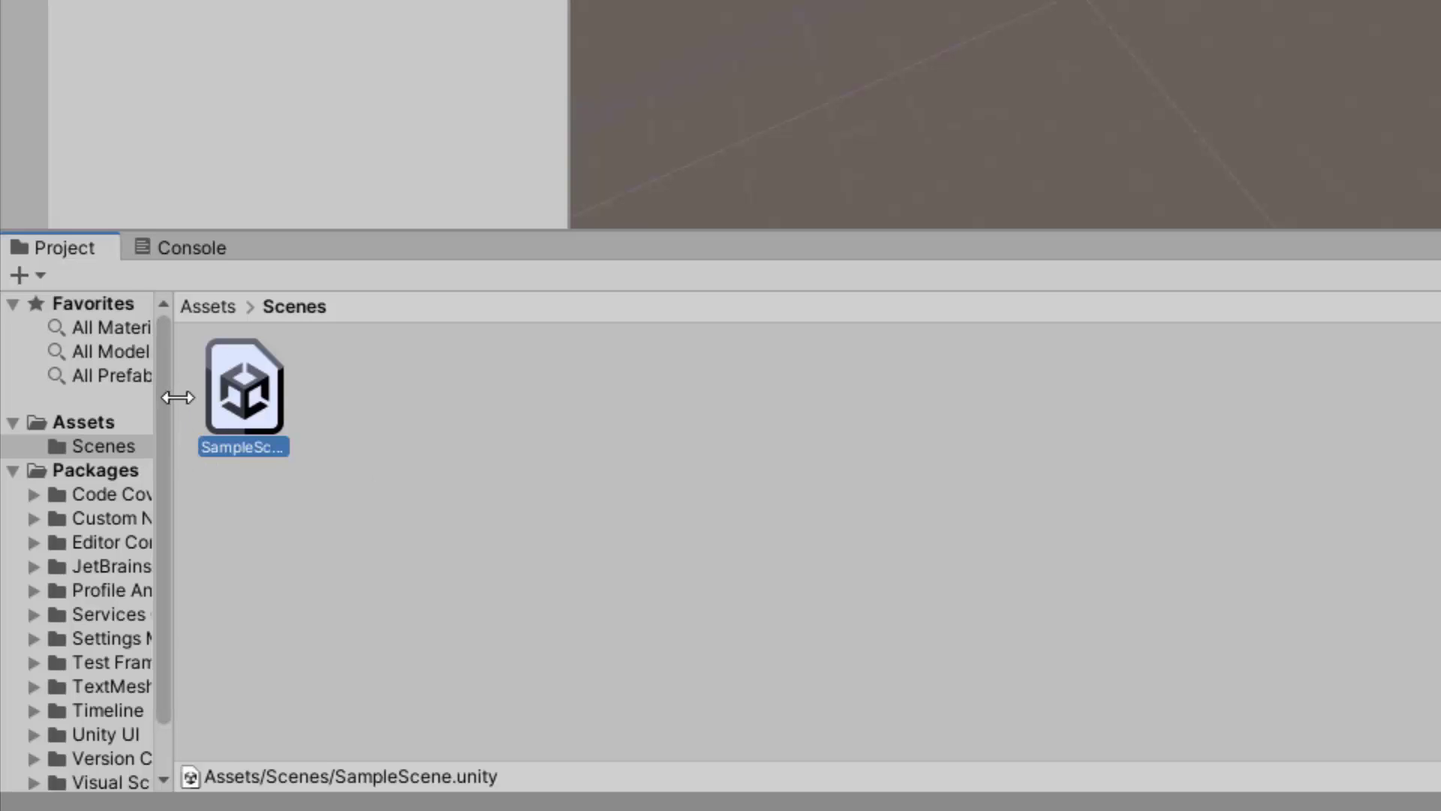
# Return to the top-level Assets folder with a wider folder list, and look at the options for creating and importing assets.
pyautogui.moveTo(177, 395); pyautogui.dragTo(261, 396)
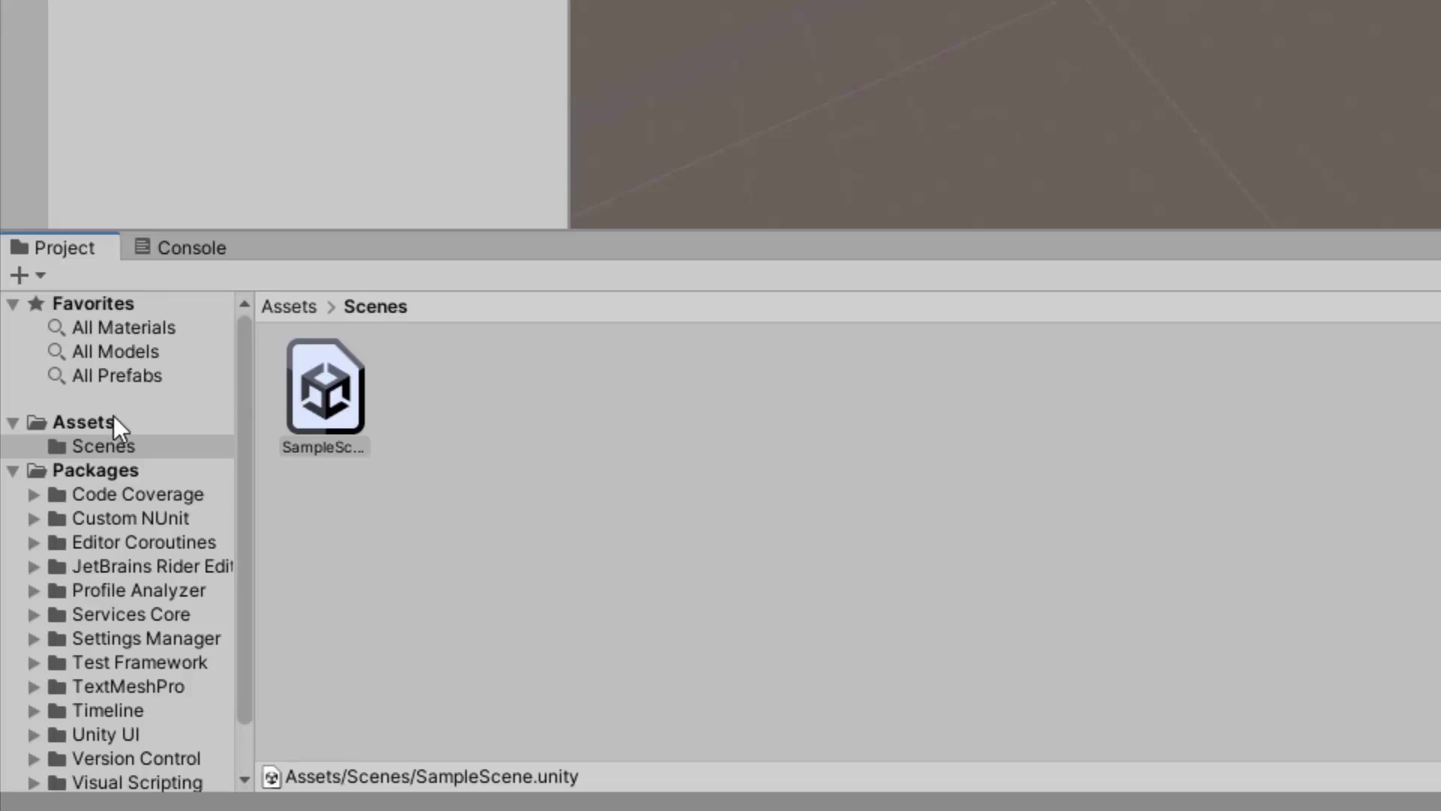
pyautogui.click(66, 421)
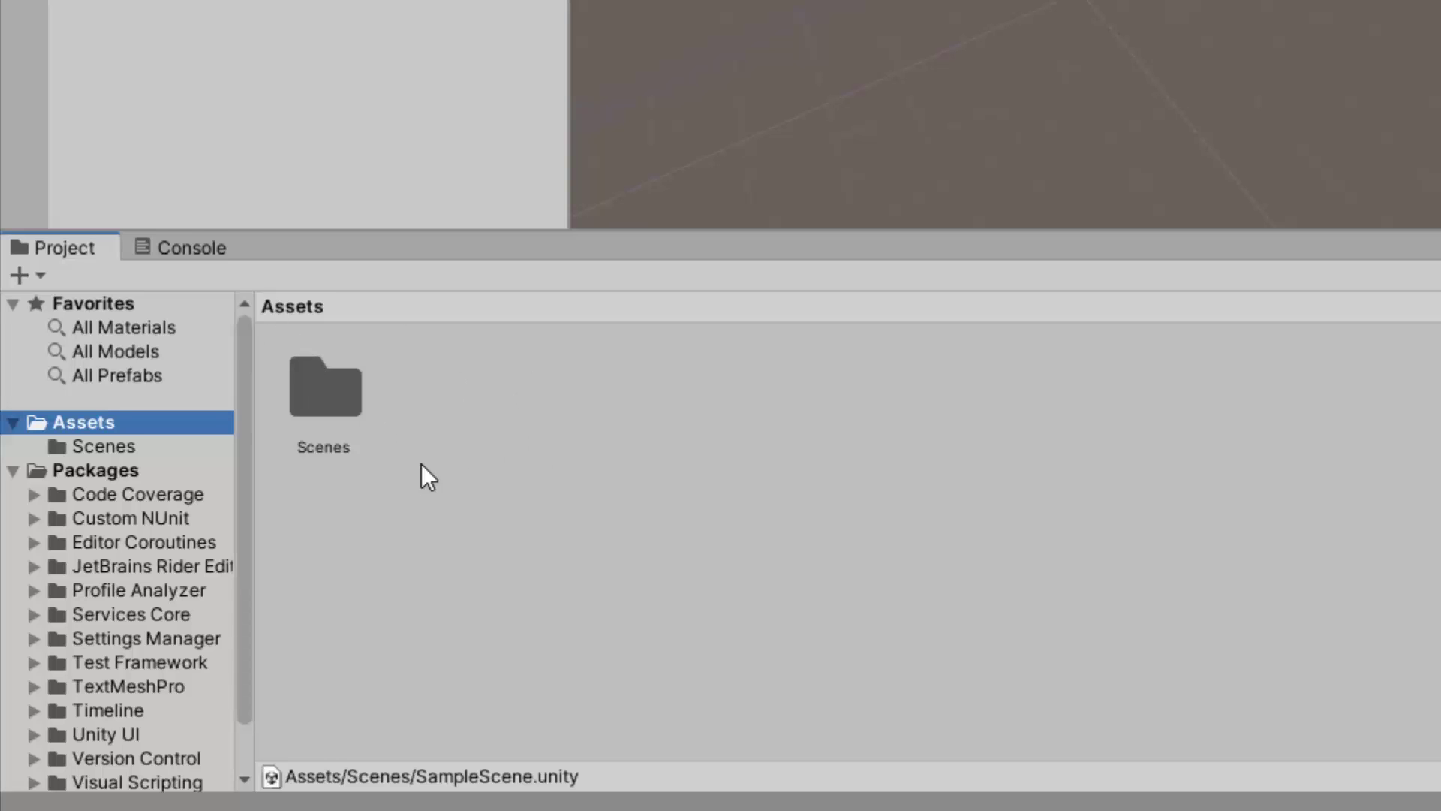
pyautogui.rightClick(456, 433)
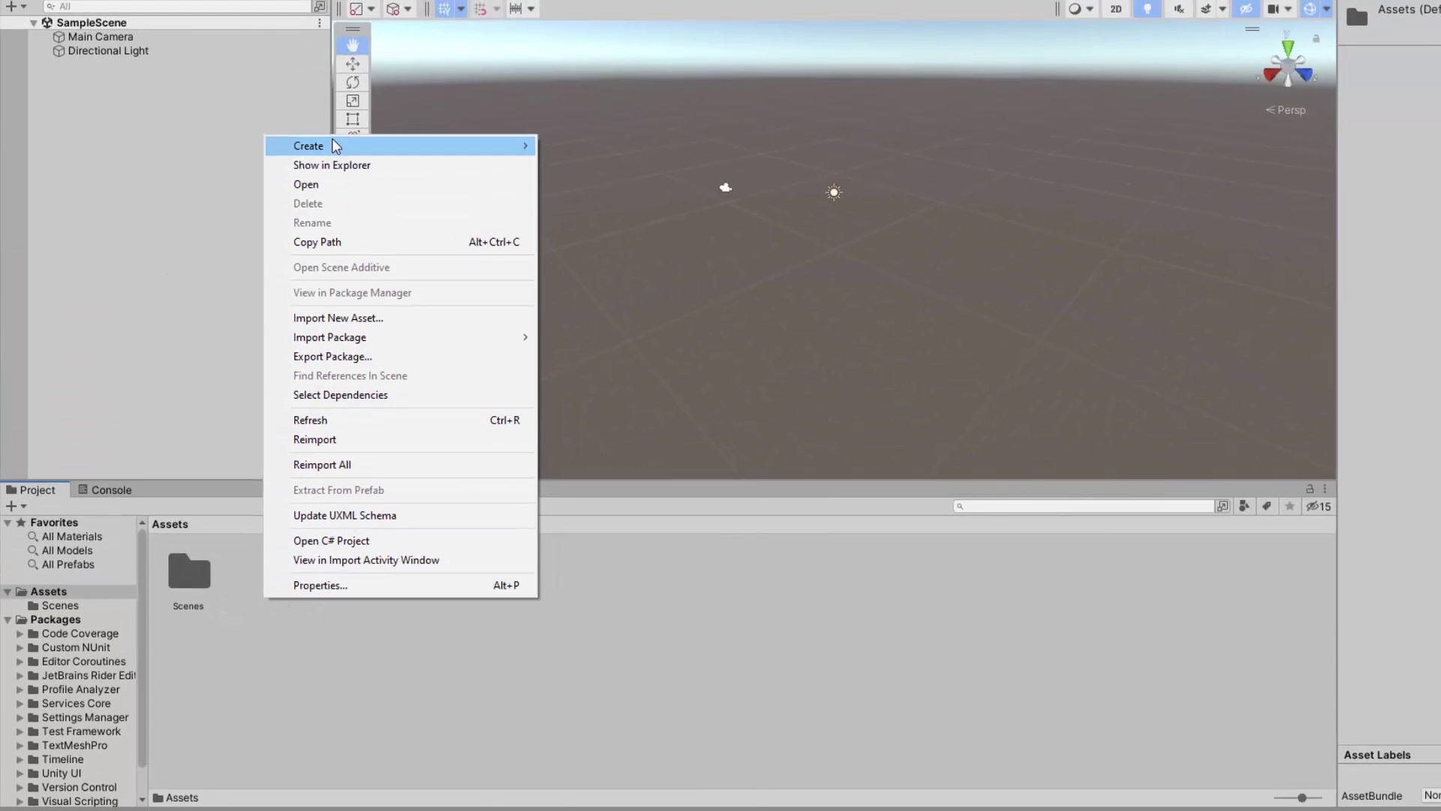
pyautogui.click(223, 602)
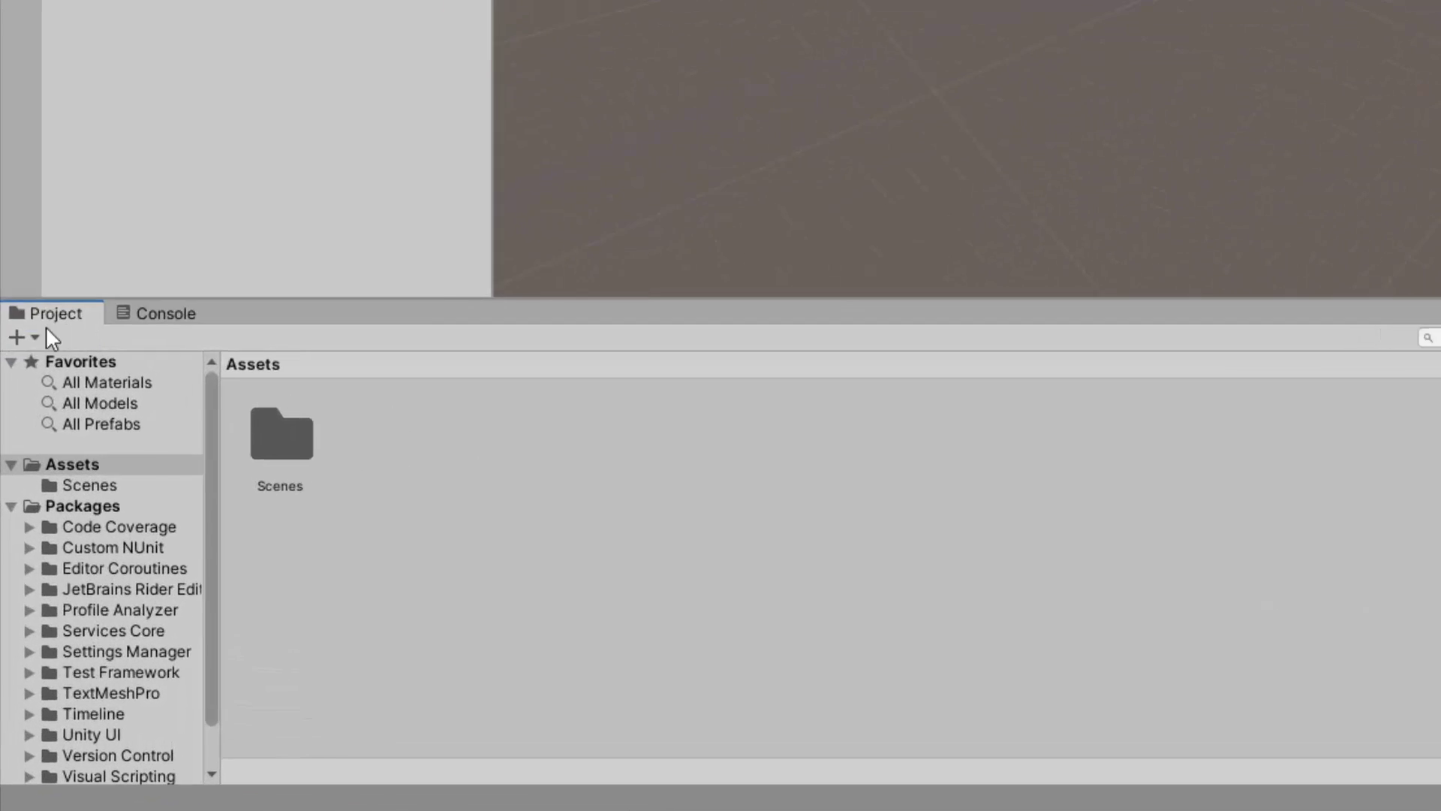
# Look at the Console, and compare the Game view with the Scene view while the Main Camera is selected.
pyautogui.click(149, 315)
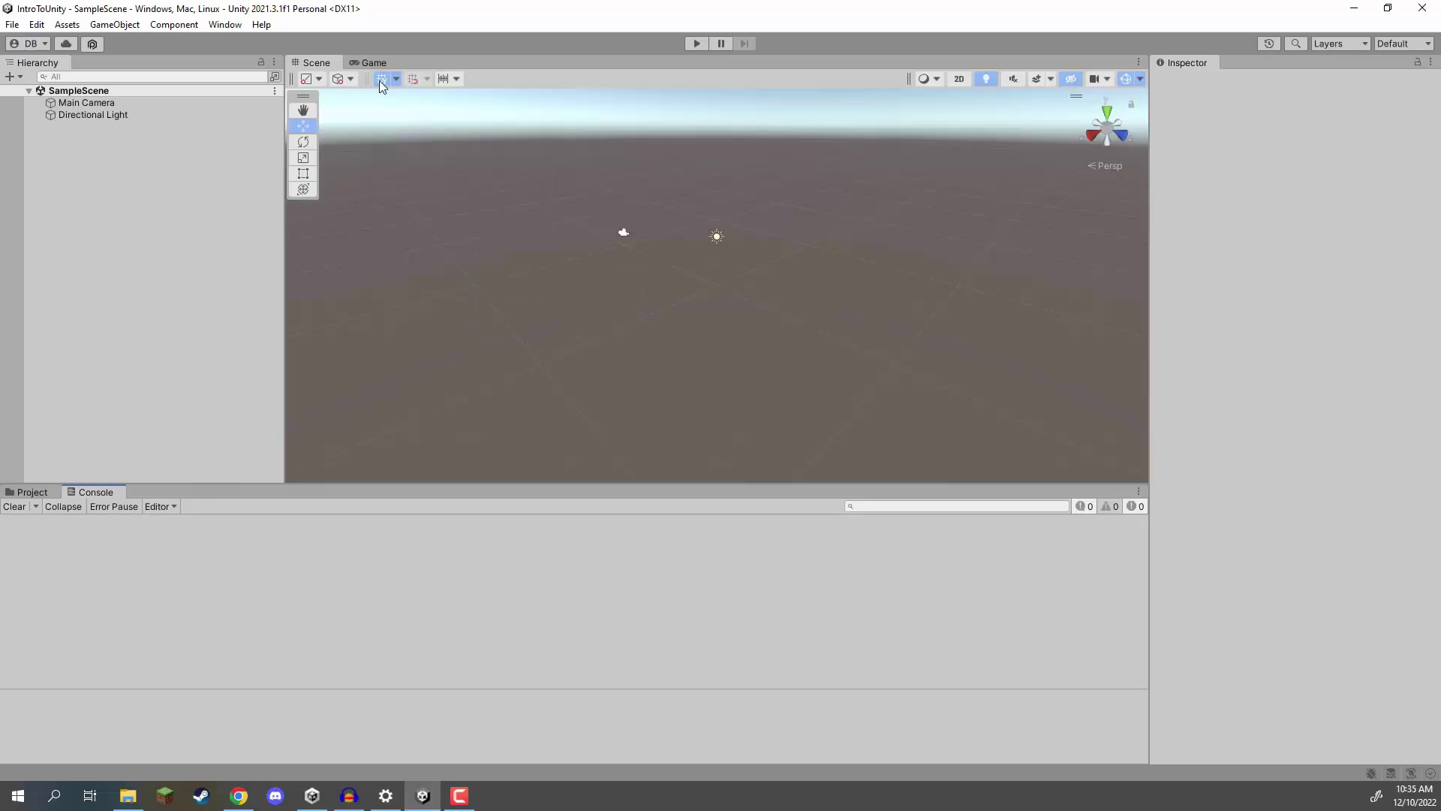
pyautogui.click(370, 60)
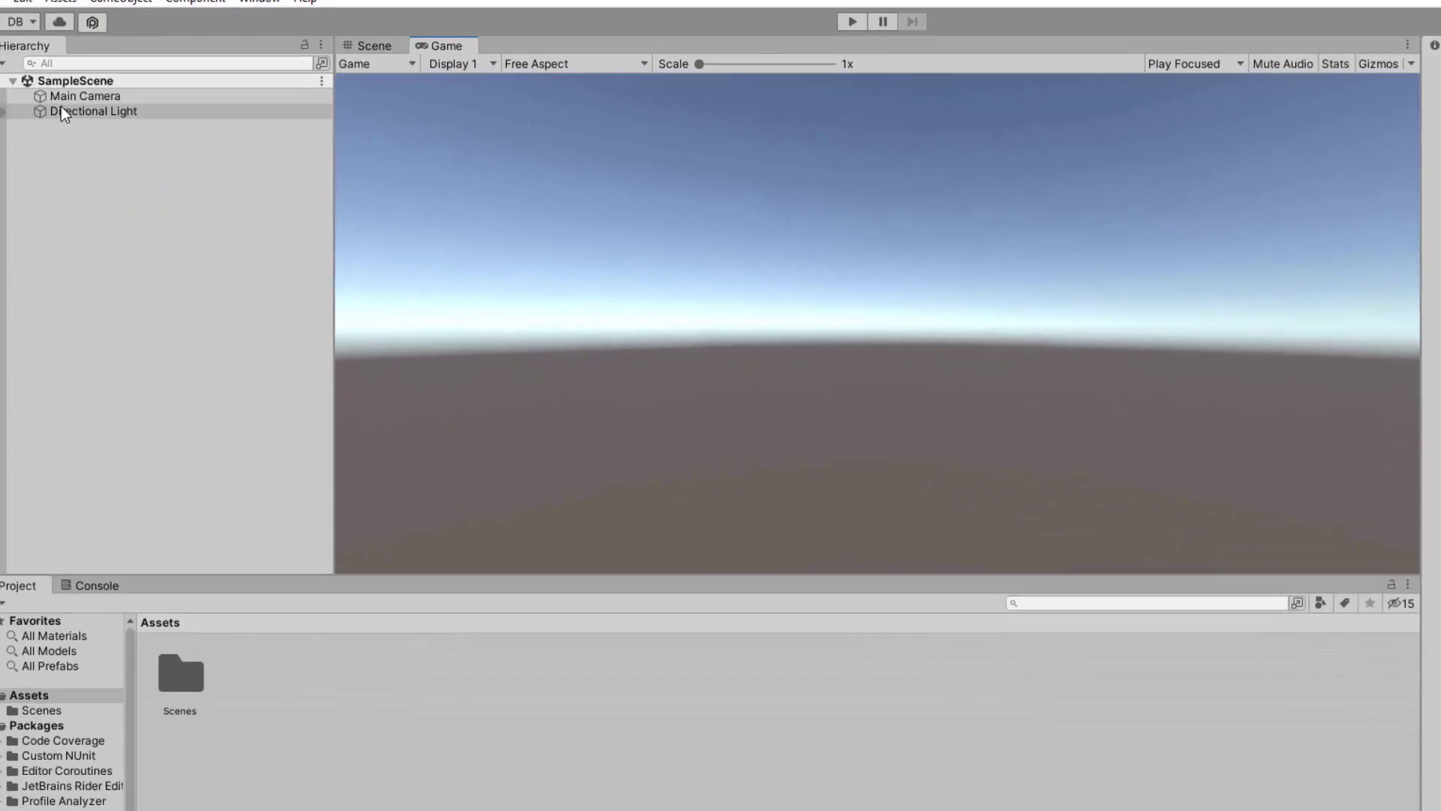
pyautogui.click(225, 95)
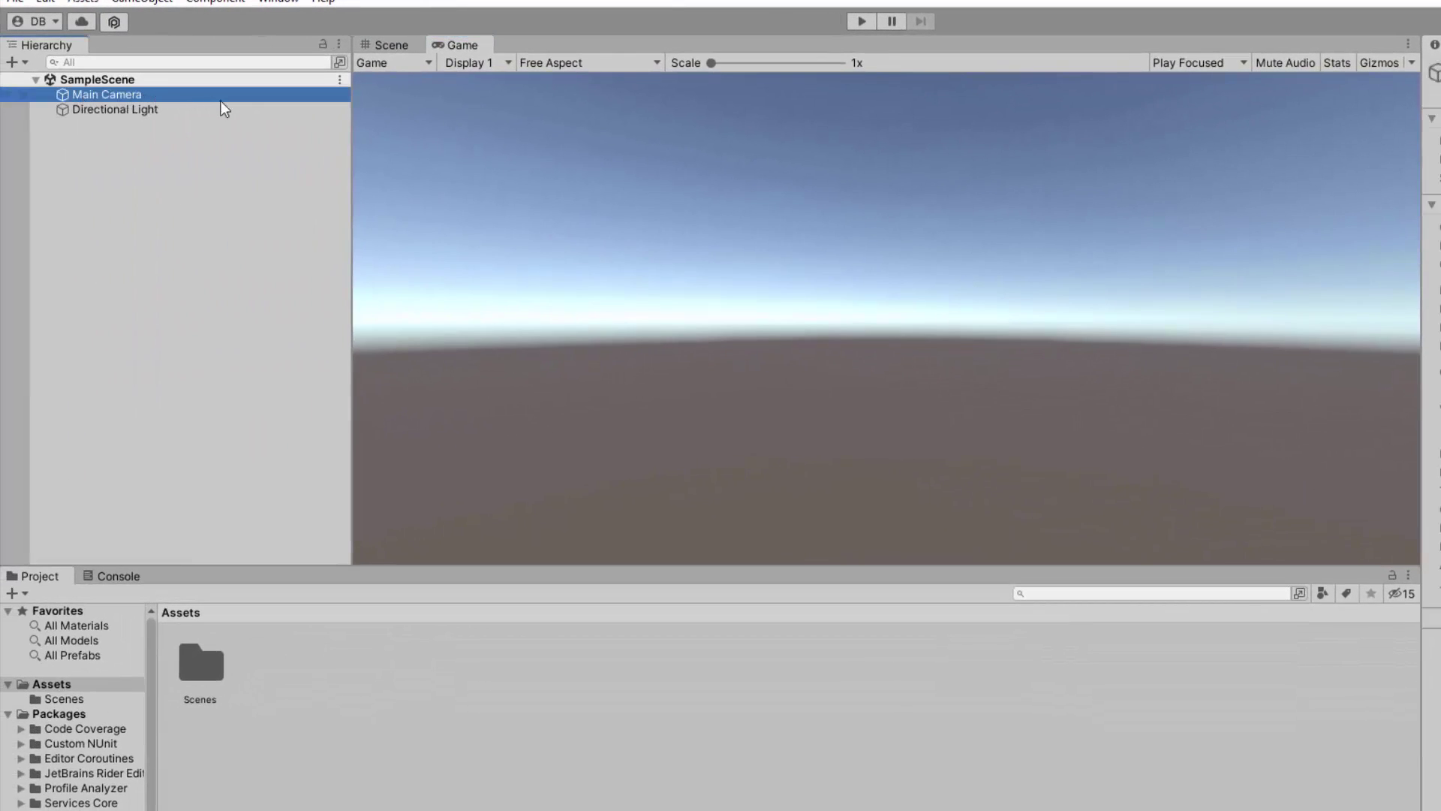
pyautogui.click(383, 45)
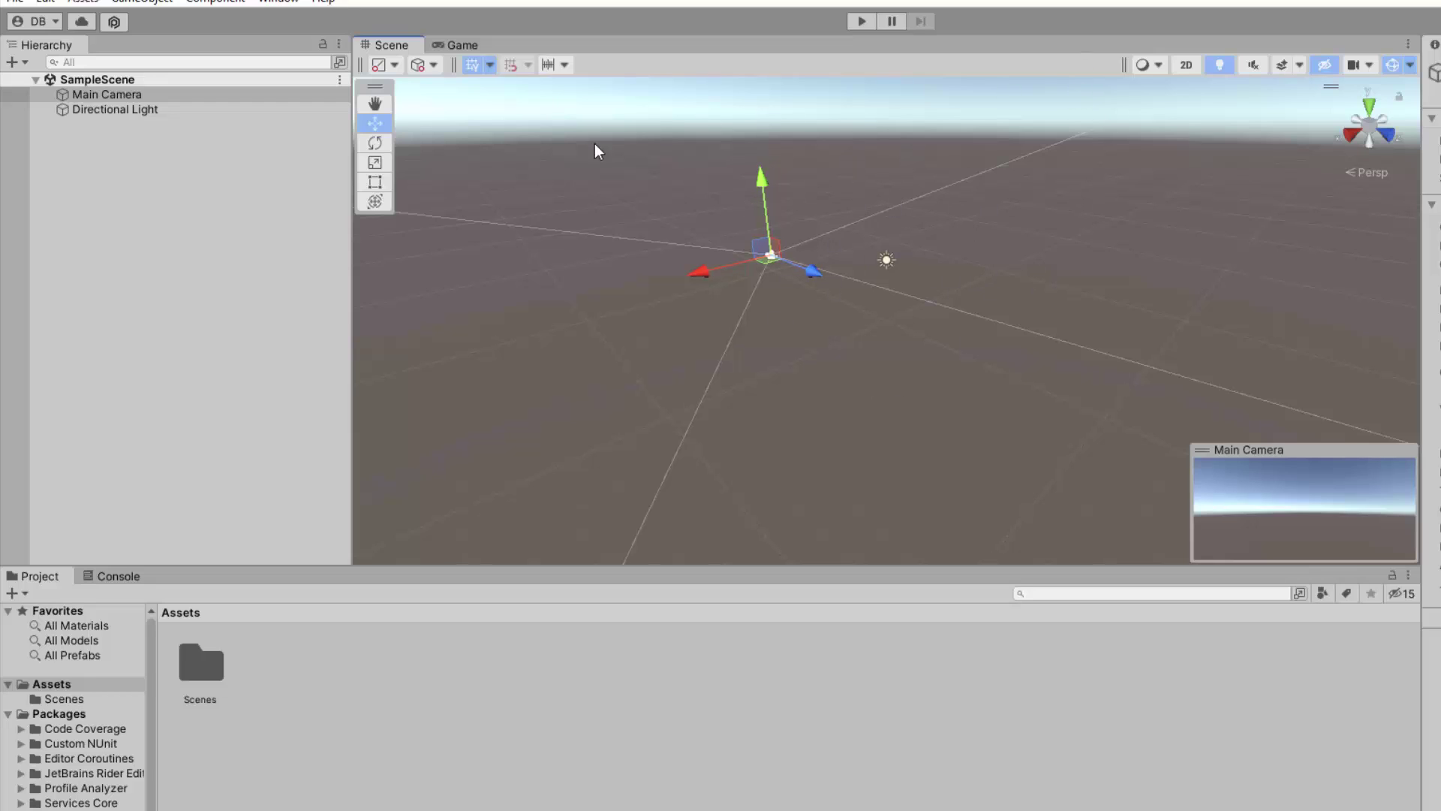
pyautogui.click(435, 47)
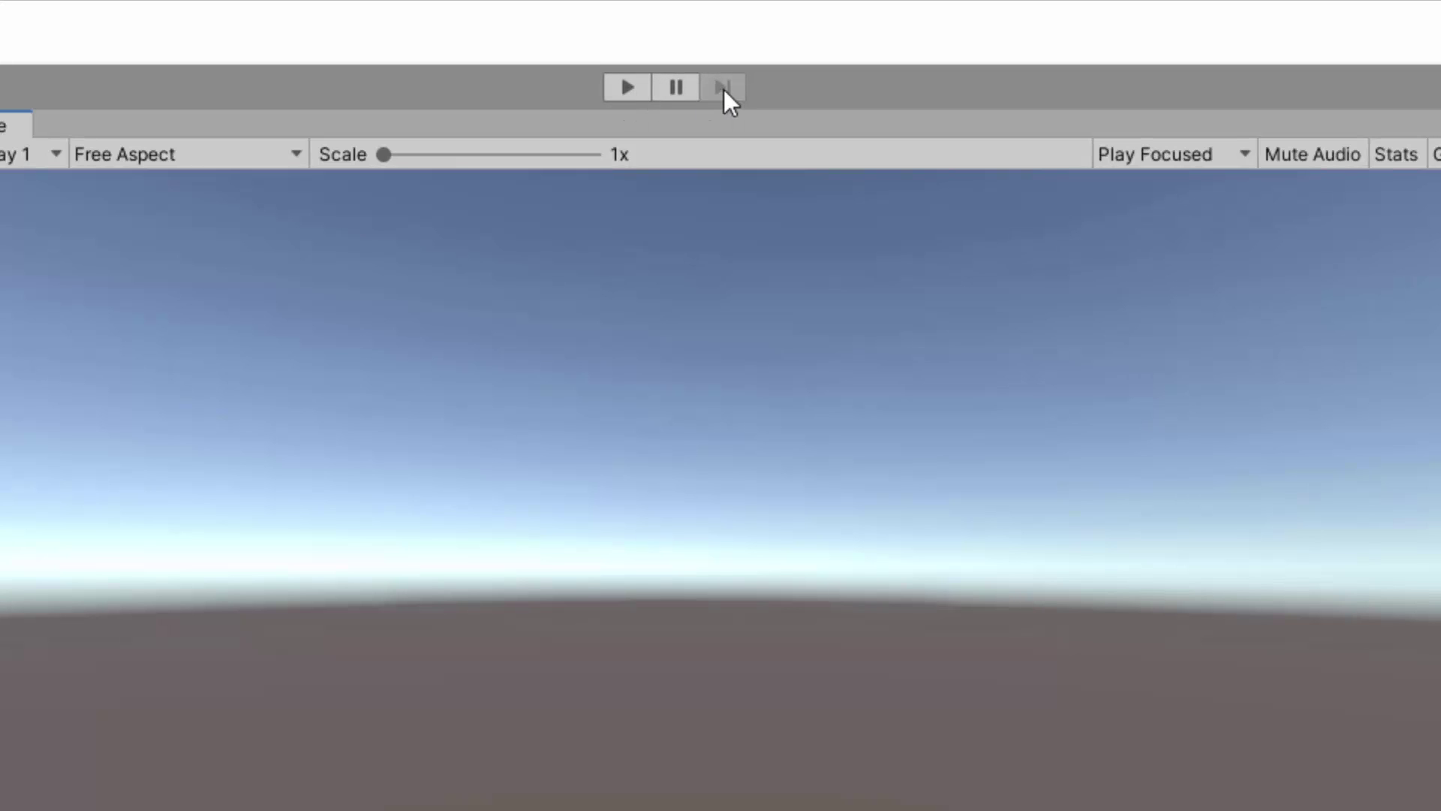
# Run the scene in Play mode, pause and resume it, and stop playing.
pyautogui.click(629, 87)
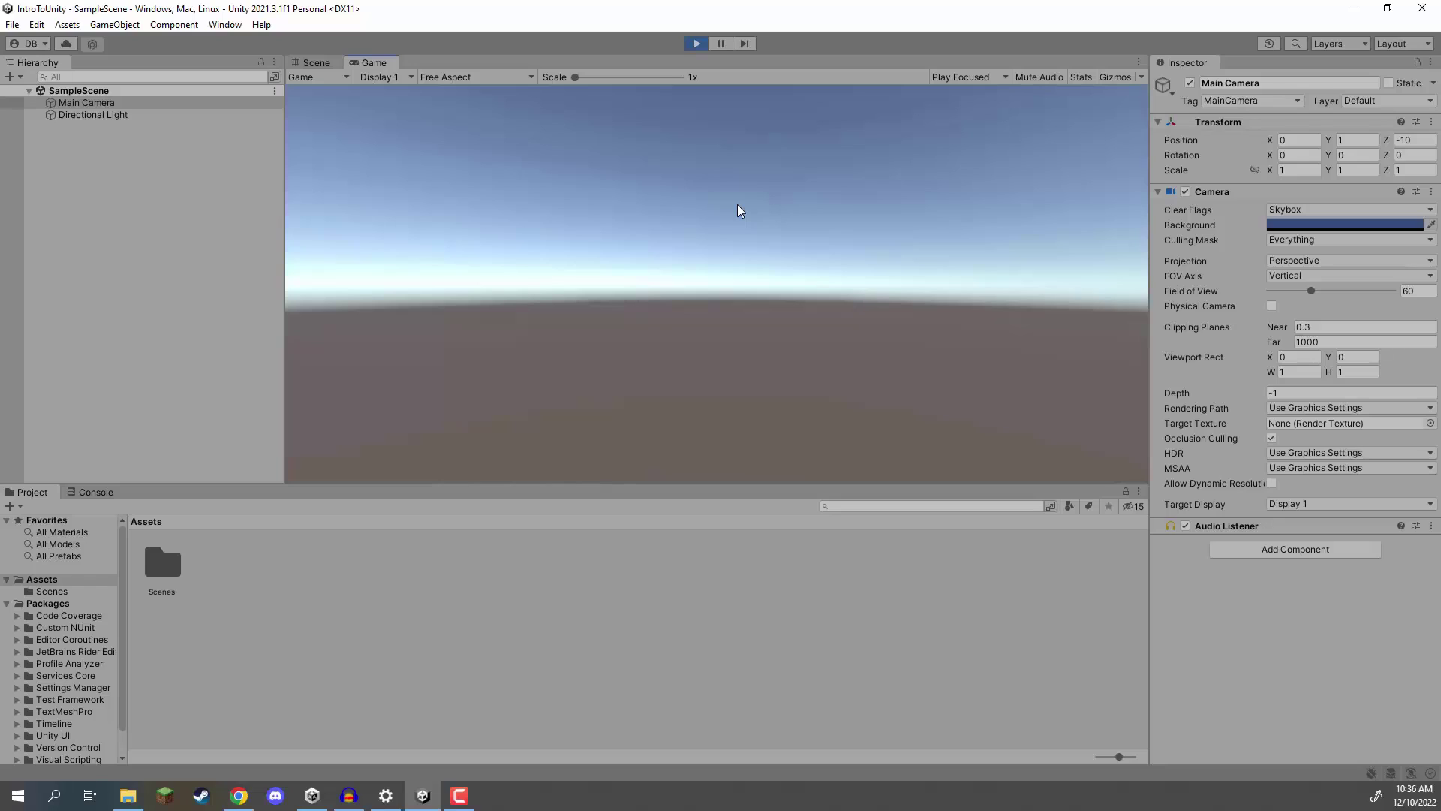
pyautogui.click(721, 43)
pyautogui.click(722, 45)
pyautogui.click(698, 45)
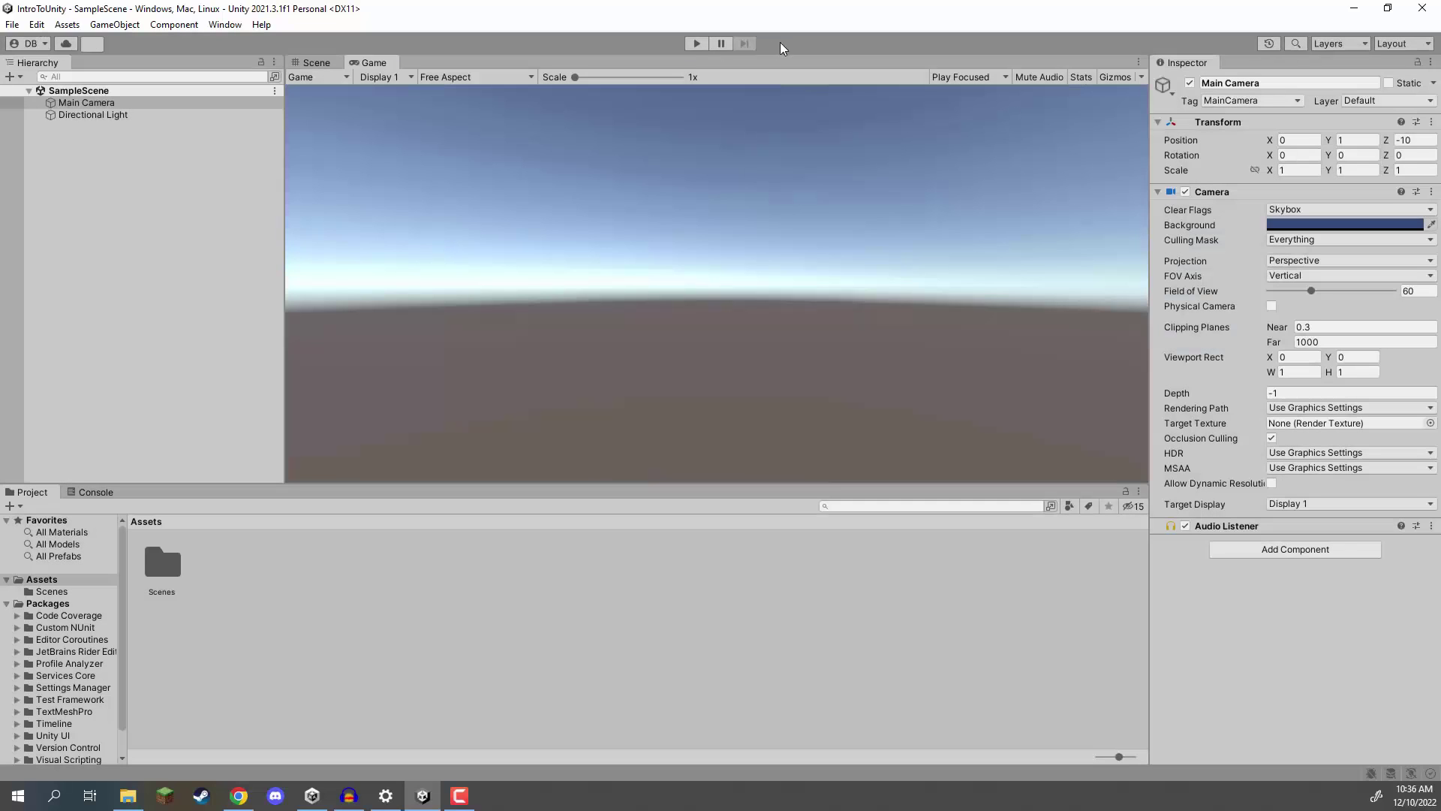
# Step the game forward frame by frame in Play mode, resume it and stop playing.
pyautogui.click(743, 45)
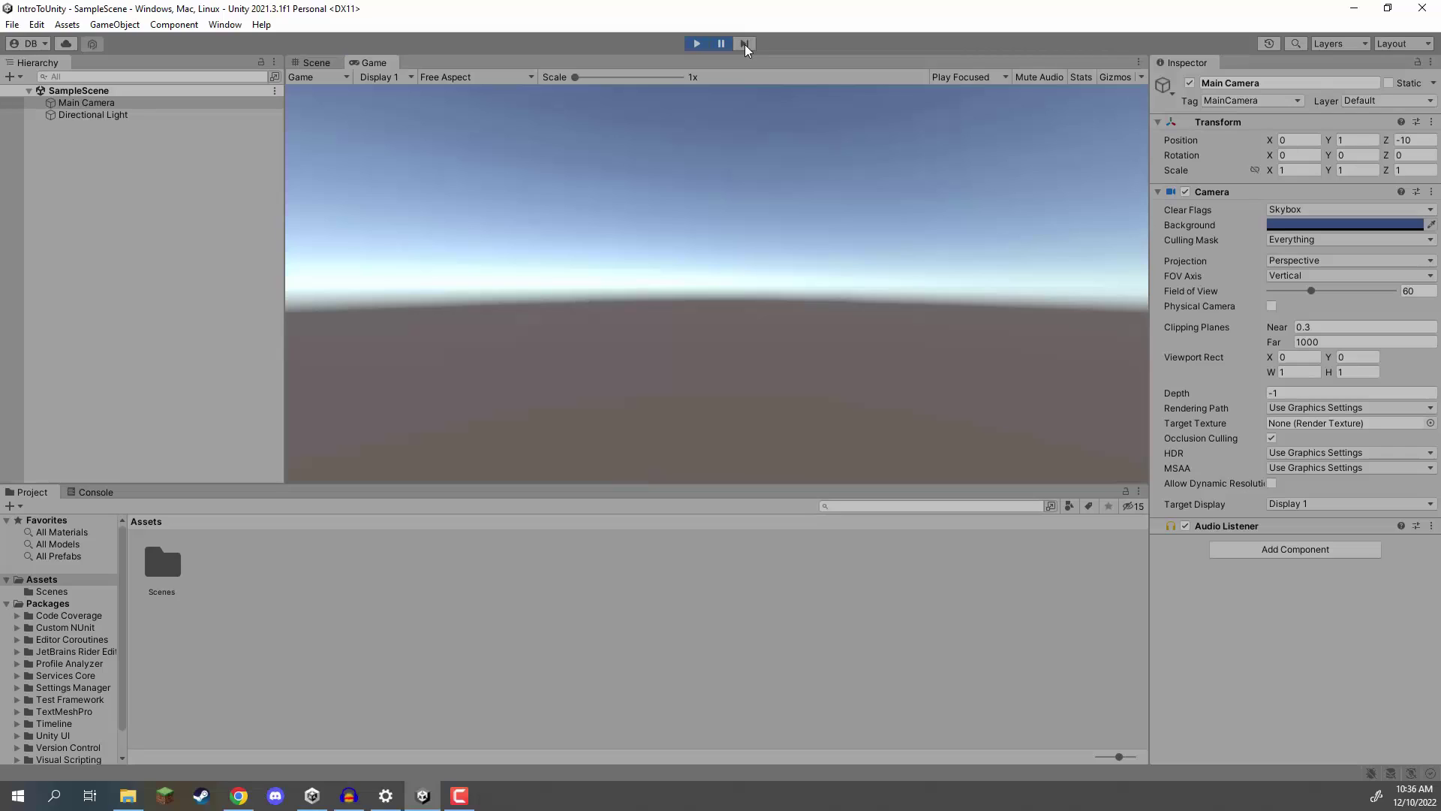
pyautogui.click(746, 47)
pyautogui.click(723, 46)
pyautogui.click(697, 44)
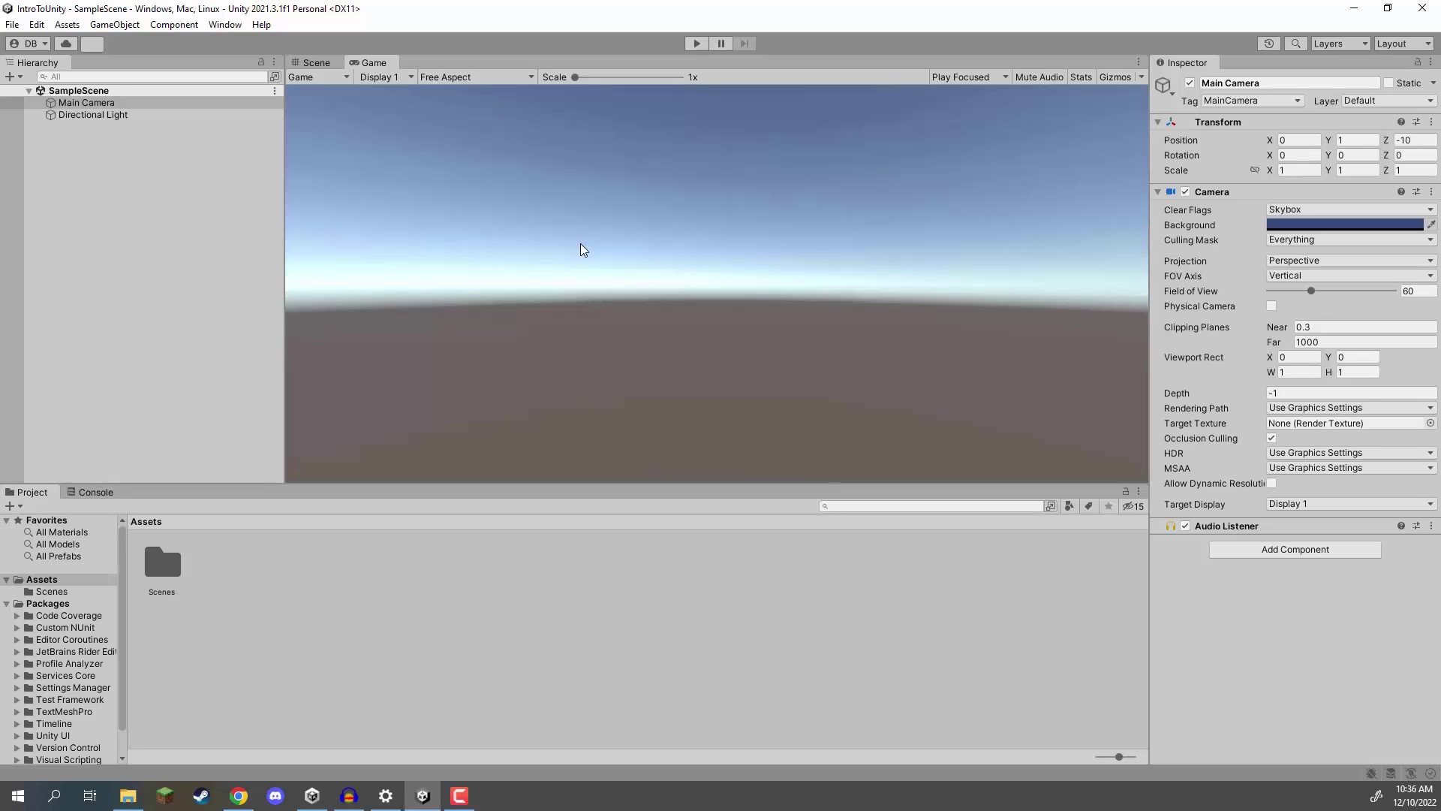
pyautogui.click(224, 25)
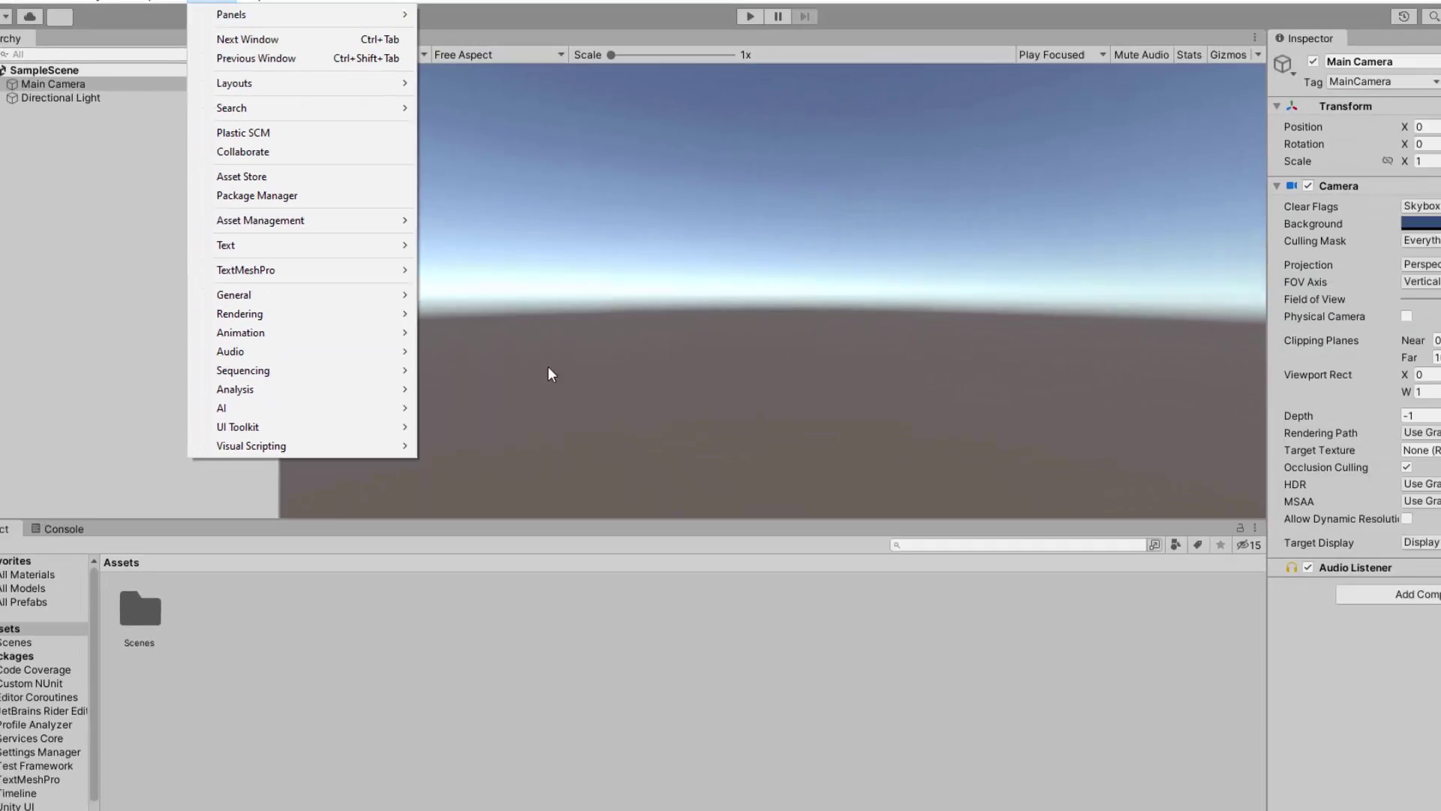
pyautogui.click(826, 559)
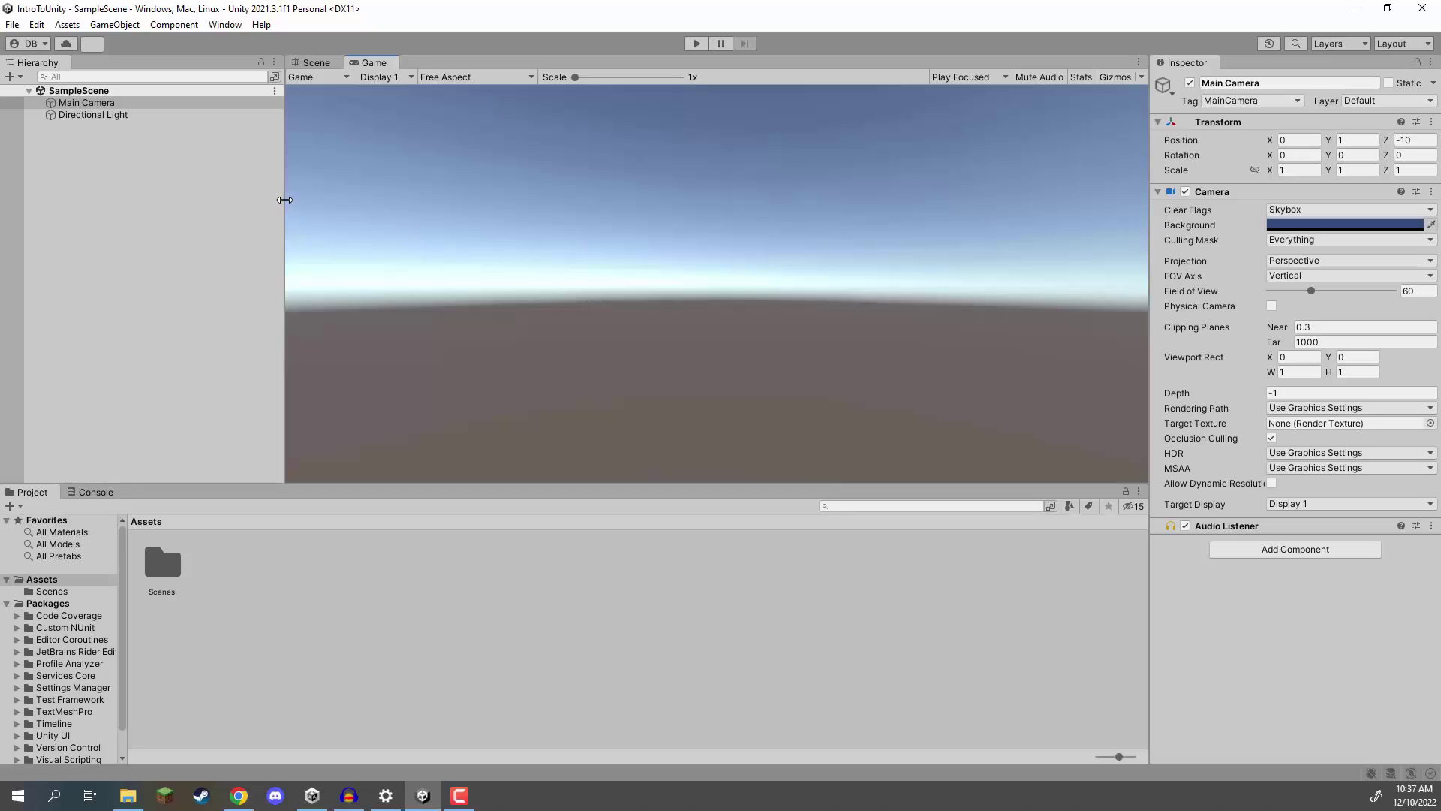
# Resize the editor windows, giving the Inspector more width and the Game view more height.
pyautogui.moveTo(285, 198)
pyautogui.mouseDown()
pyautogui.moveTo(344, 198)
pyautogui.moveTo(259, 200)
pyautogui.moveTo(284, 205)
pyautogui.mouseUp()
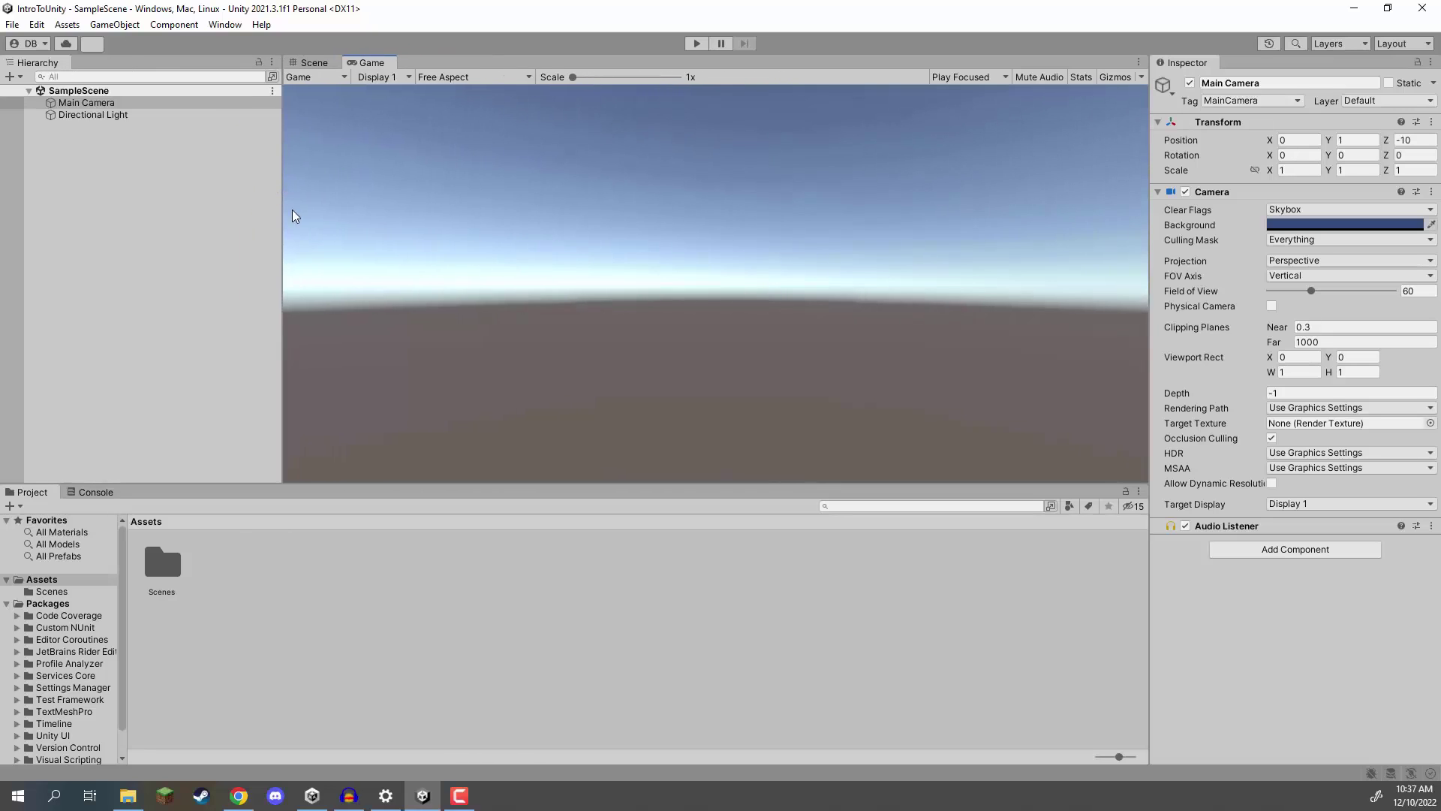
pyautogui.moveTo(460, 485); pyautogui.dragTo(458, 469)
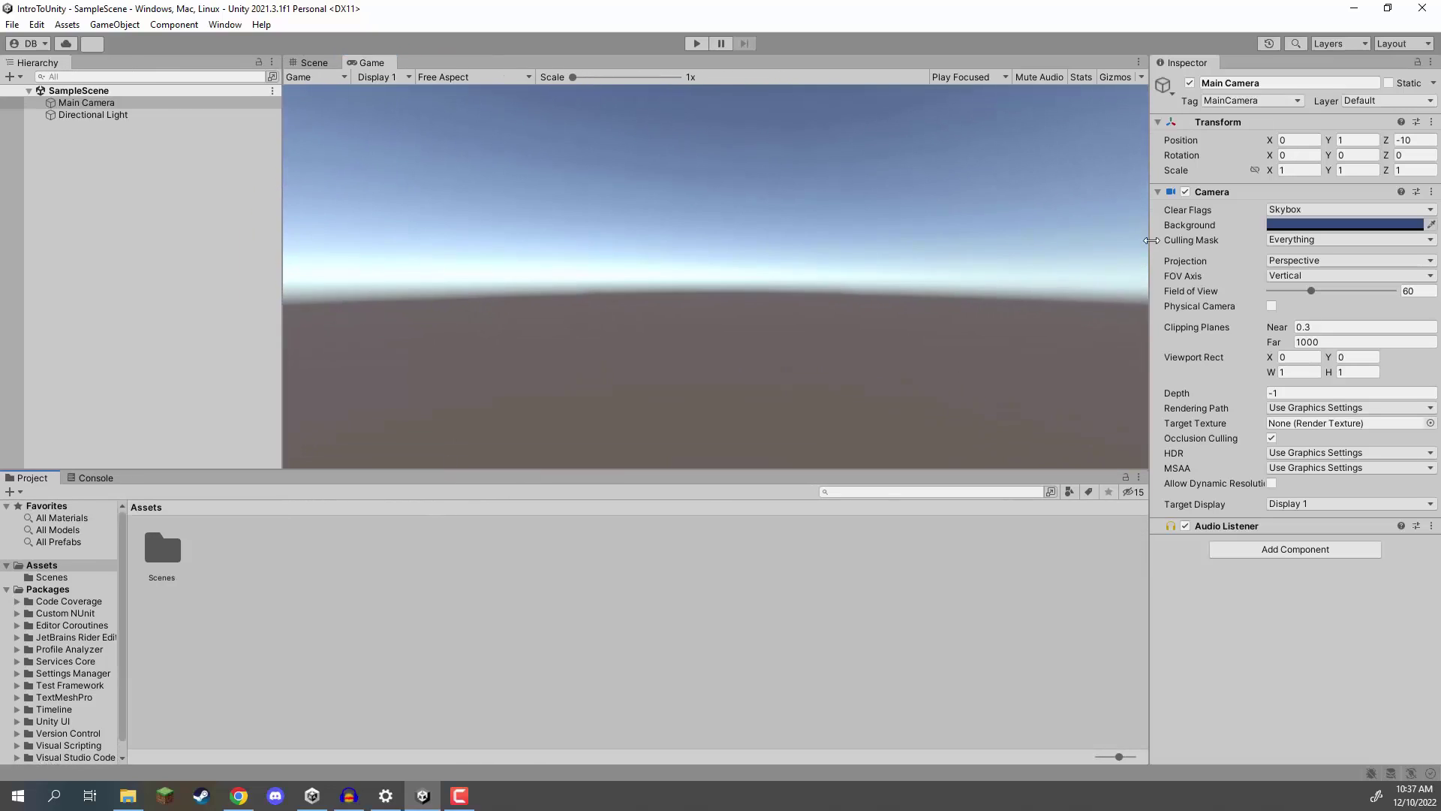
pyautogui.moveTo(1152, 231); pyautogui.dragTo(1093, 233)
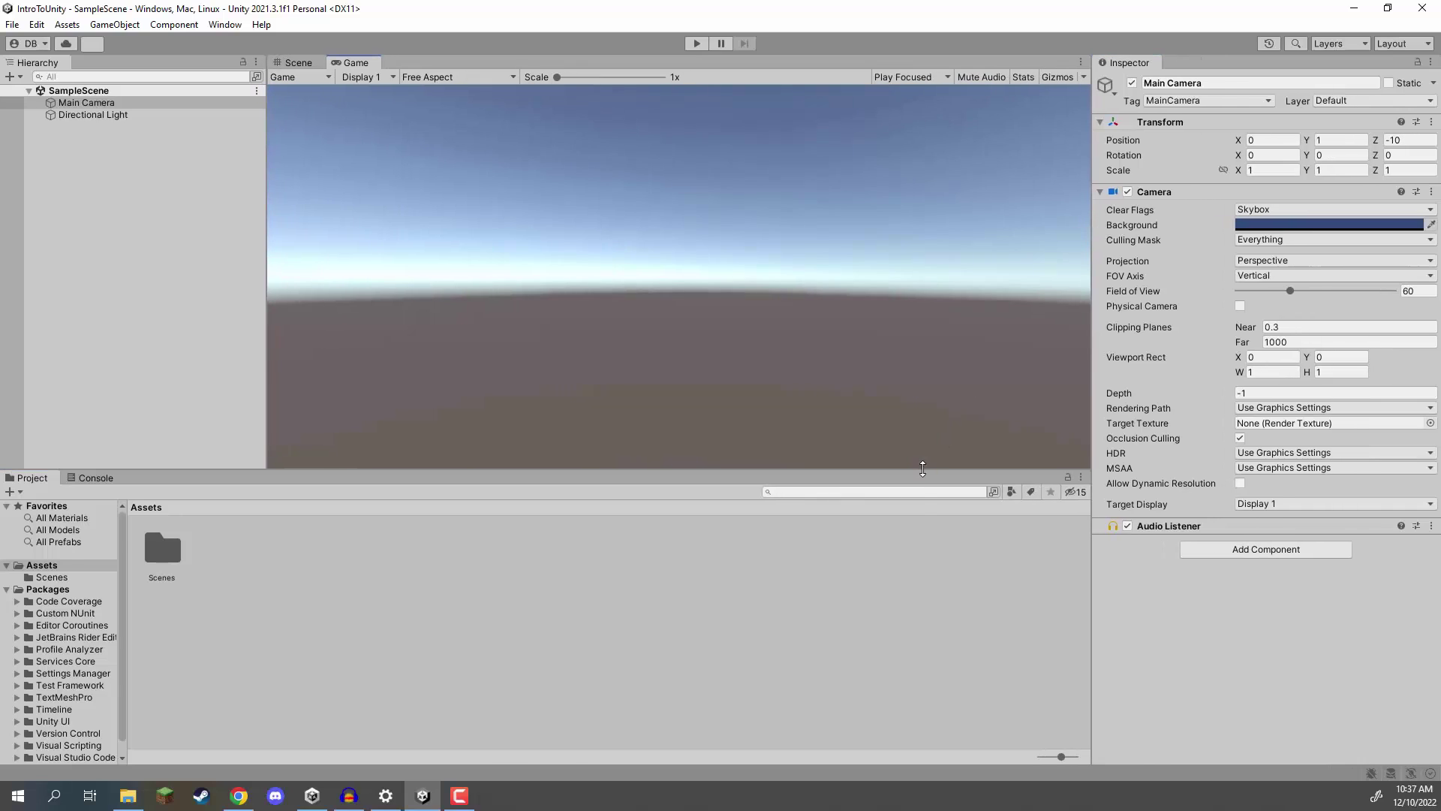
pyautogui.moveTo(920, 470); pyautogui.dragTo(922, 518)
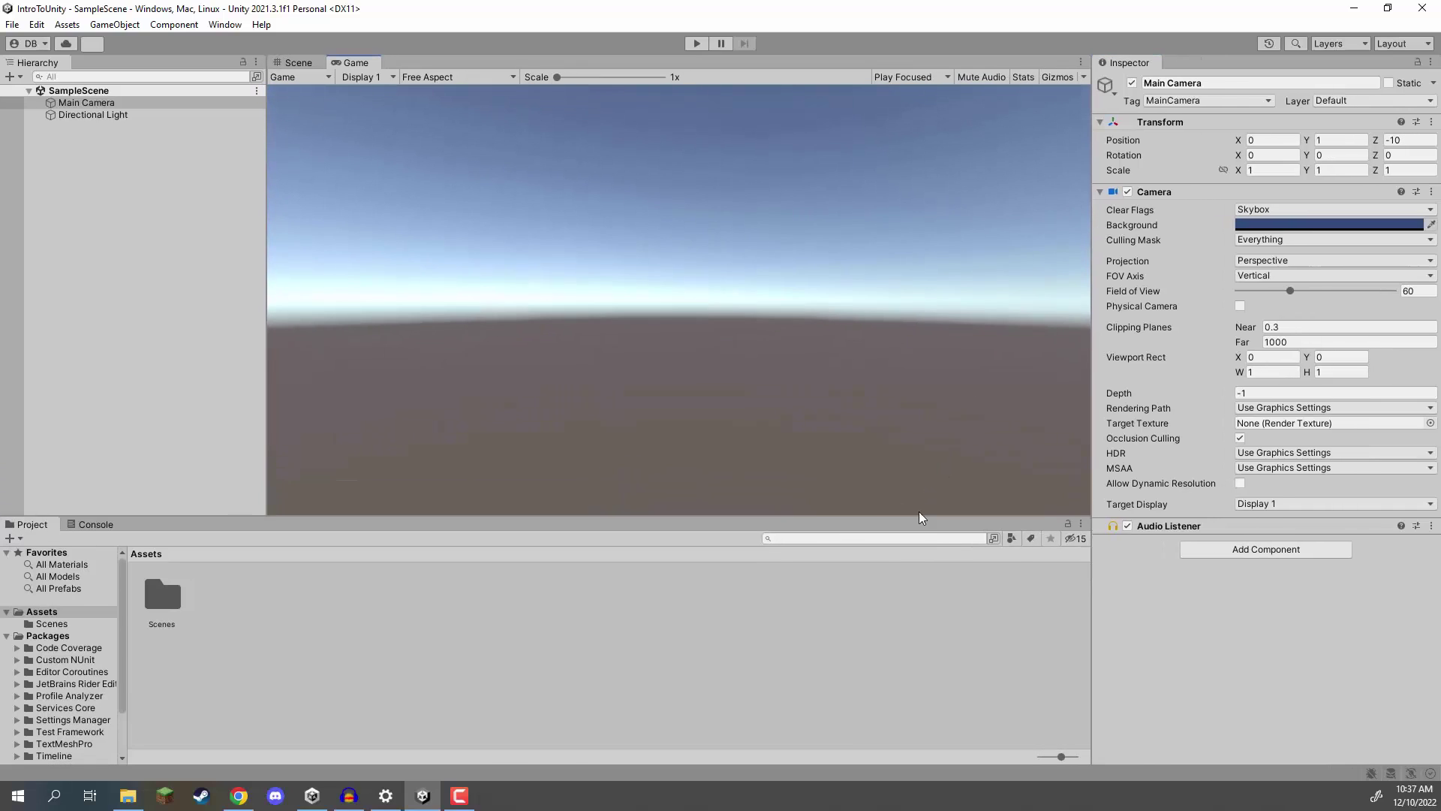
# Dock the Console above the Hierarchy, move it beside the Project window, and slightly widen the Inspector.
pyautogui.click(86, 530)
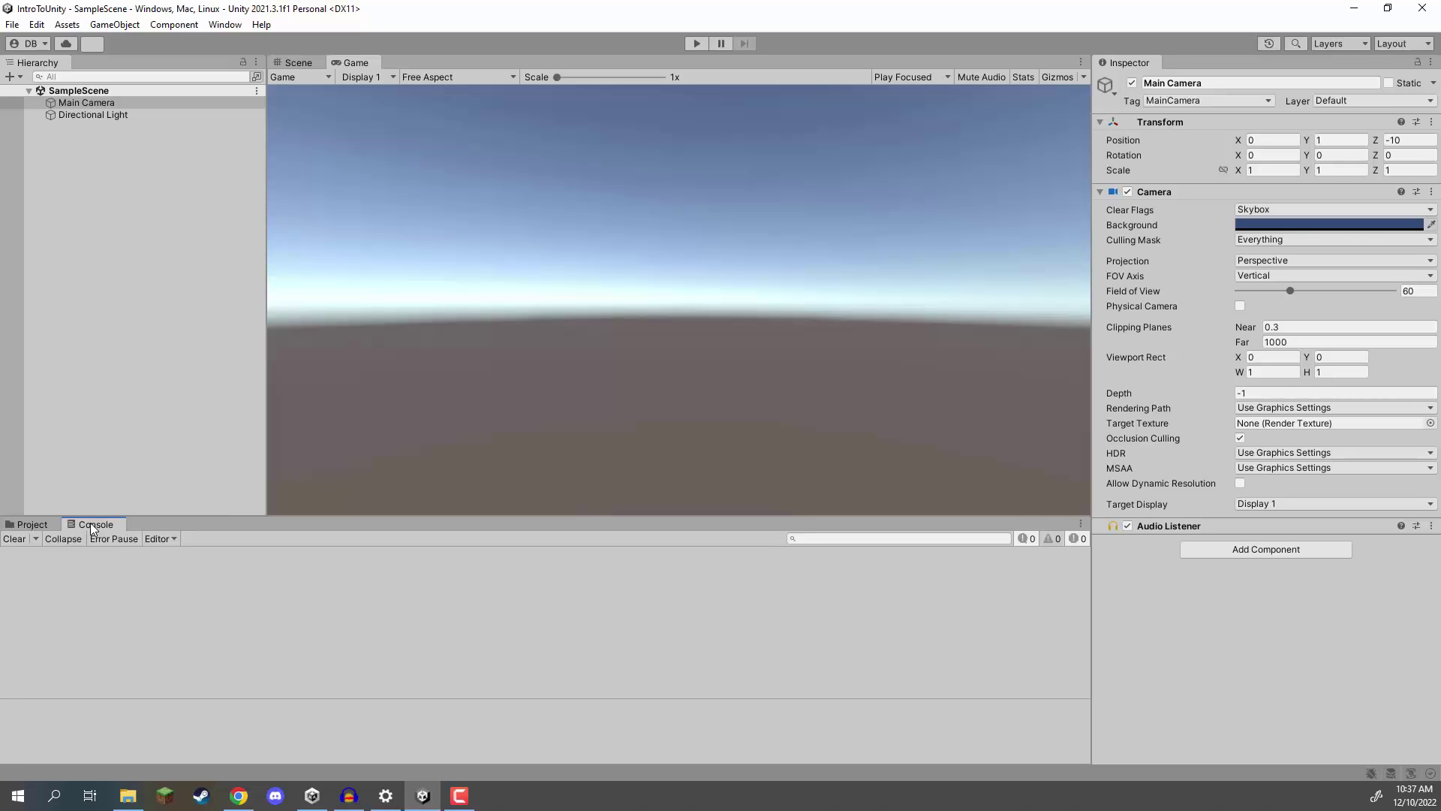
pyautogui.moveTo(94, 528); pyautogui.dragTo(110, 116)
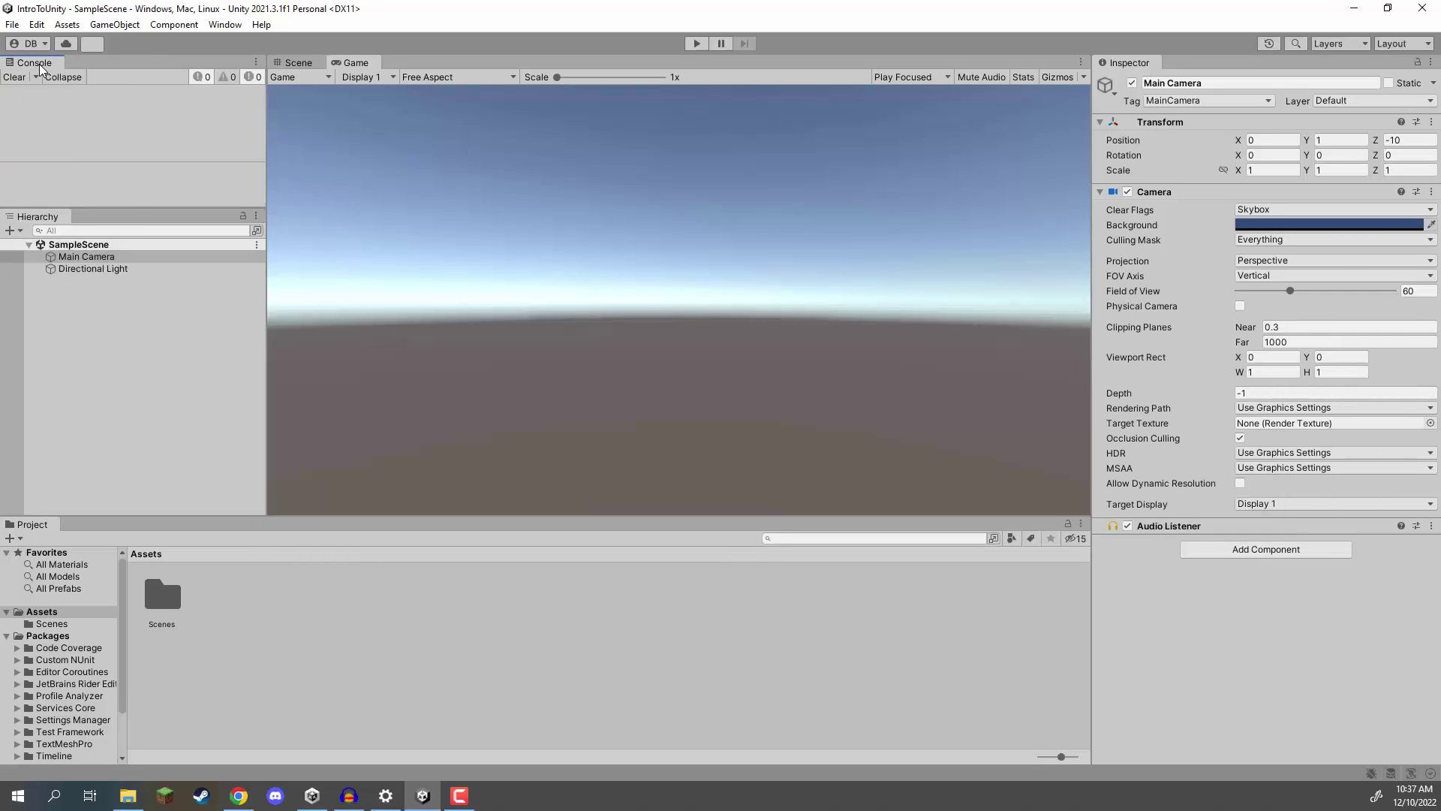
pyautogui.moveTo(42, 67); pyautogui.dragTo(983, 662)
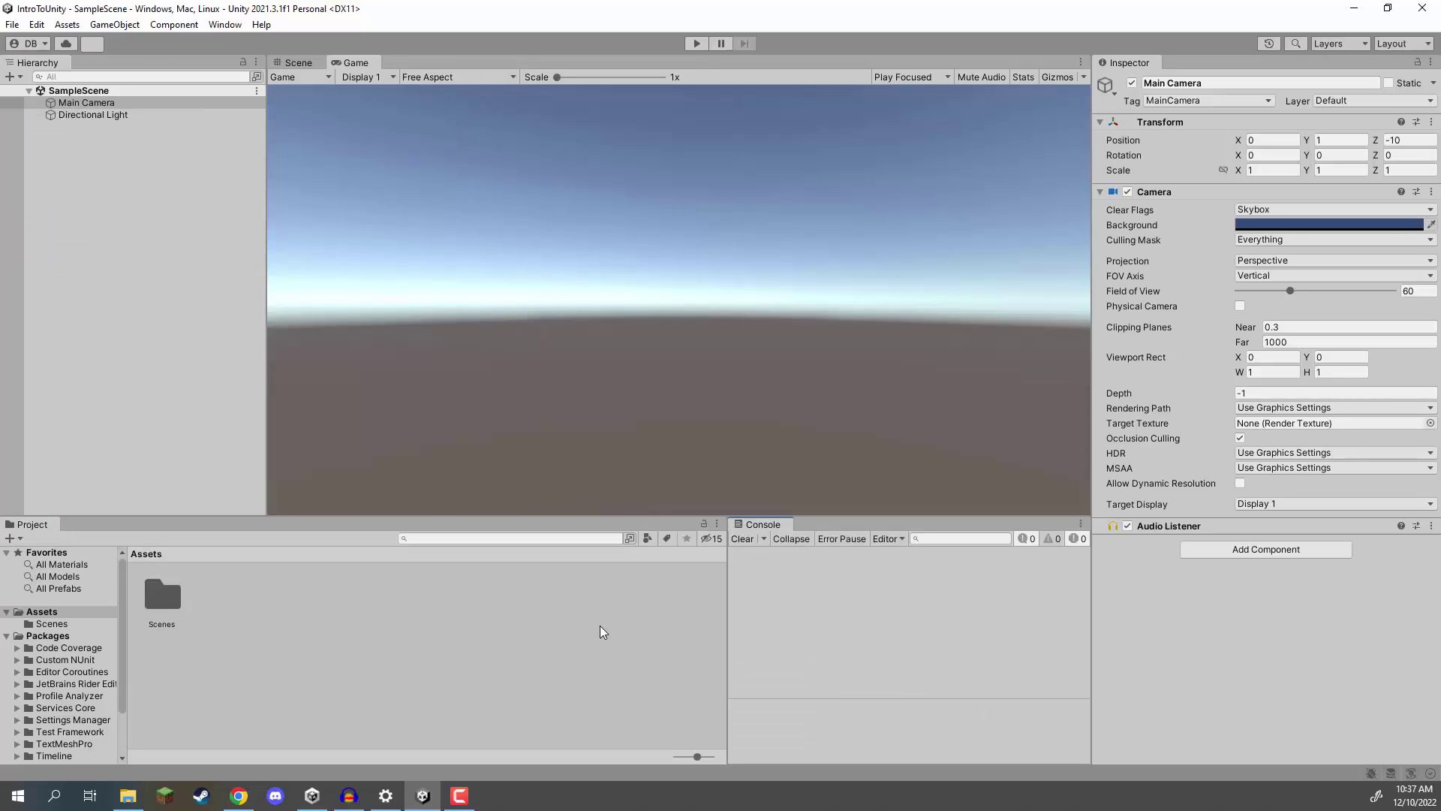
pyautogui.click(517, 580)
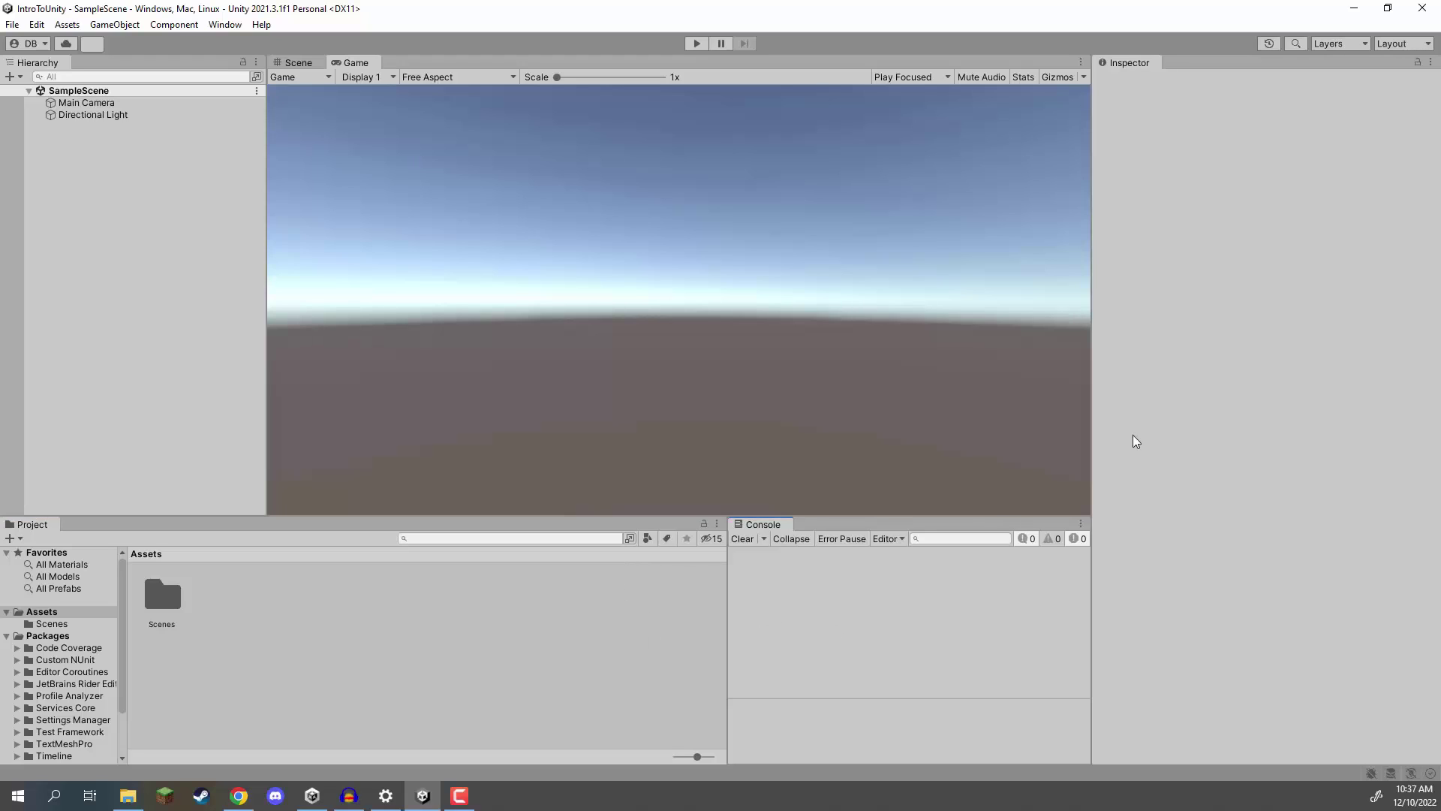
pyautogui.moveTo(1088, 312); pyautogui.dragTo(1084, 309)
# Show the Main Camera in the Scene view and reset the editor windows to the Default layout.
pyautogui.click(159, 104)
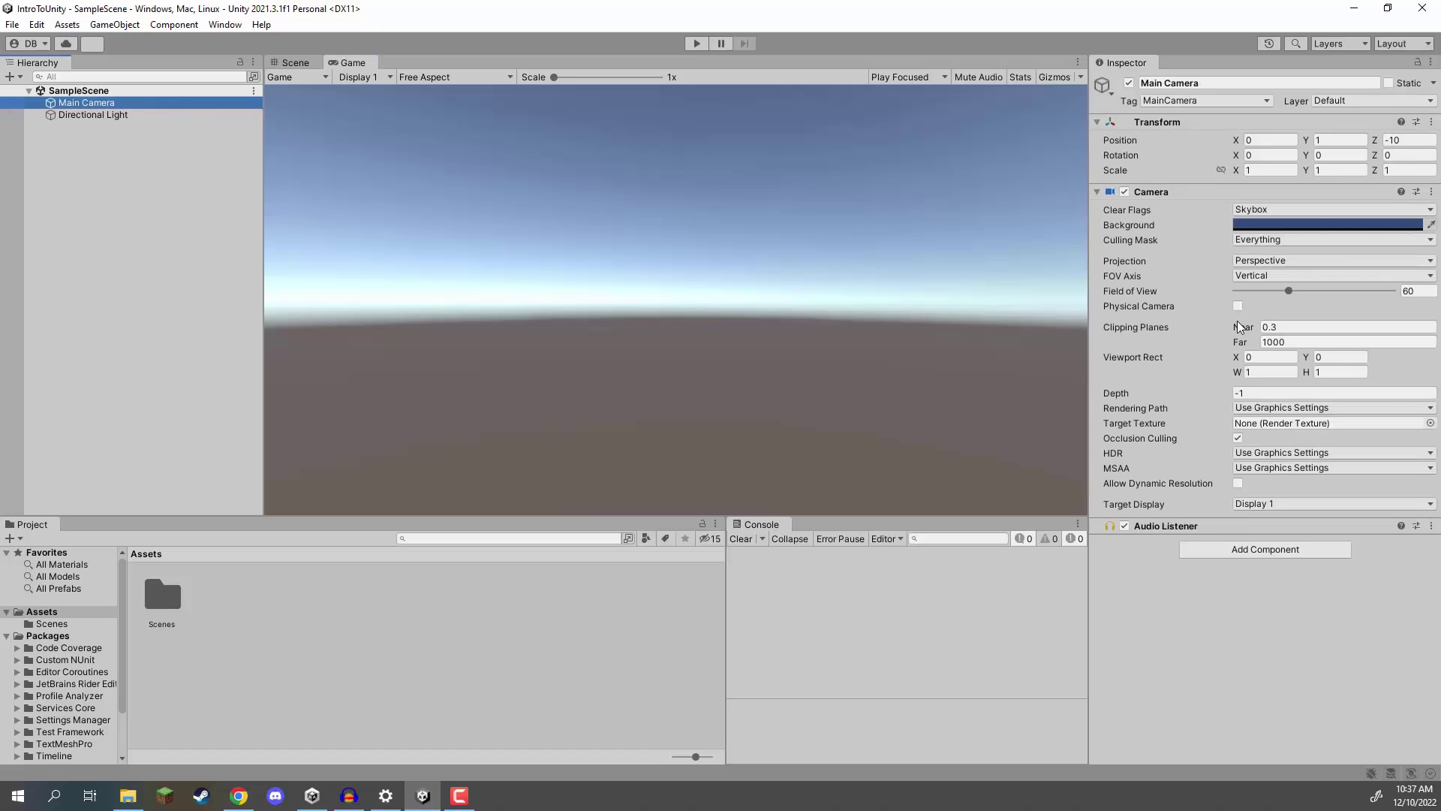
pyautogui.click(888, 309)
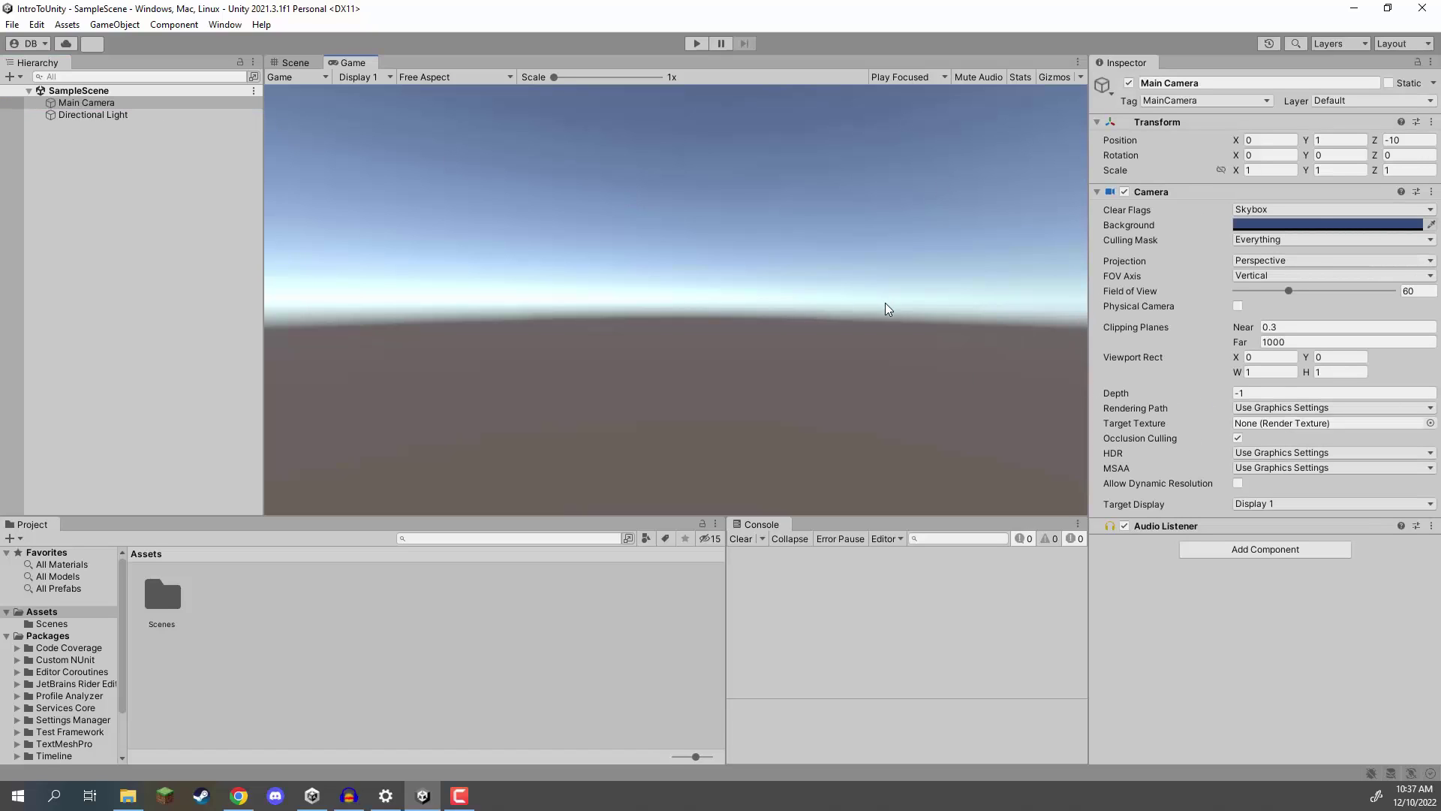
pyautogui.click(295, 63)
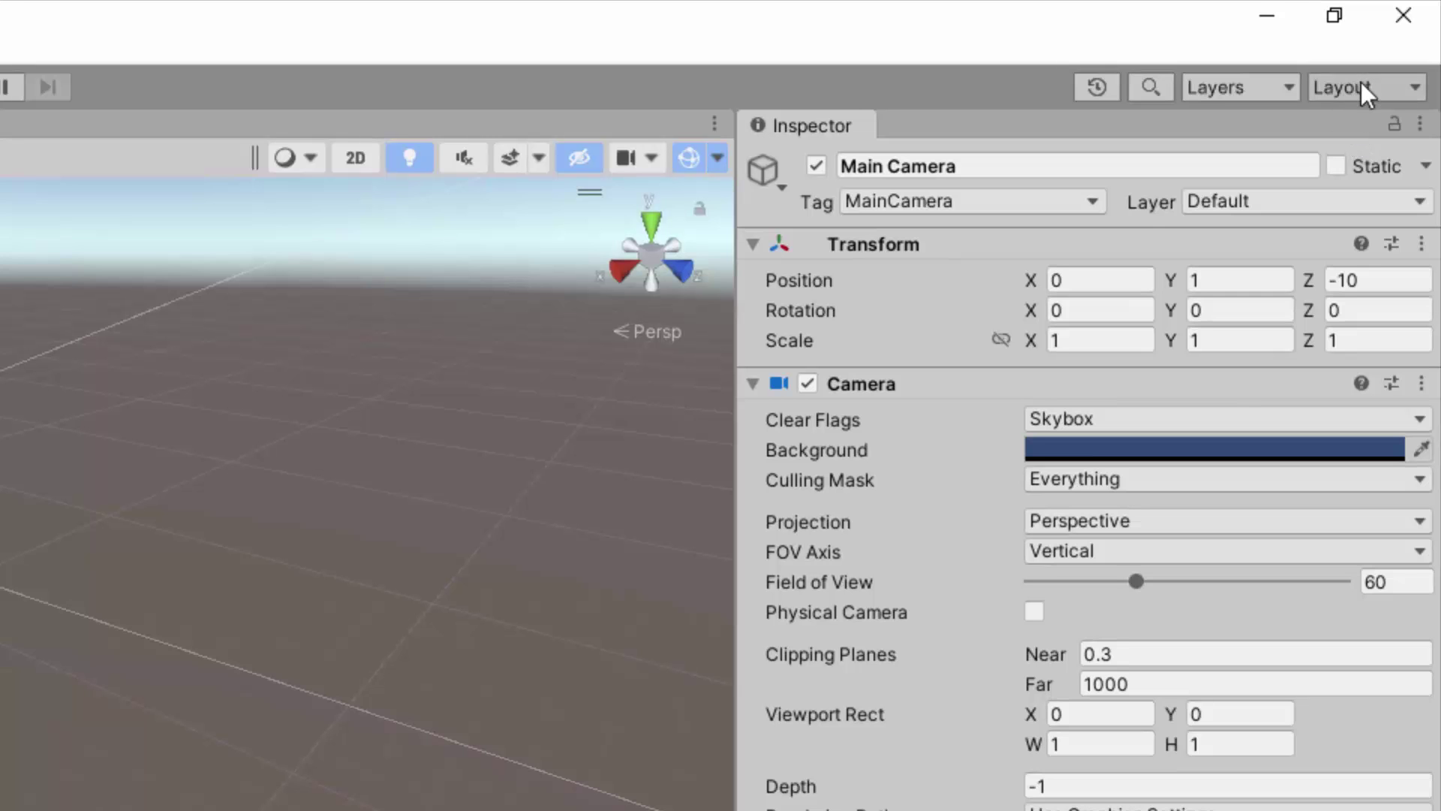
pyautogui.click(1362, 84)
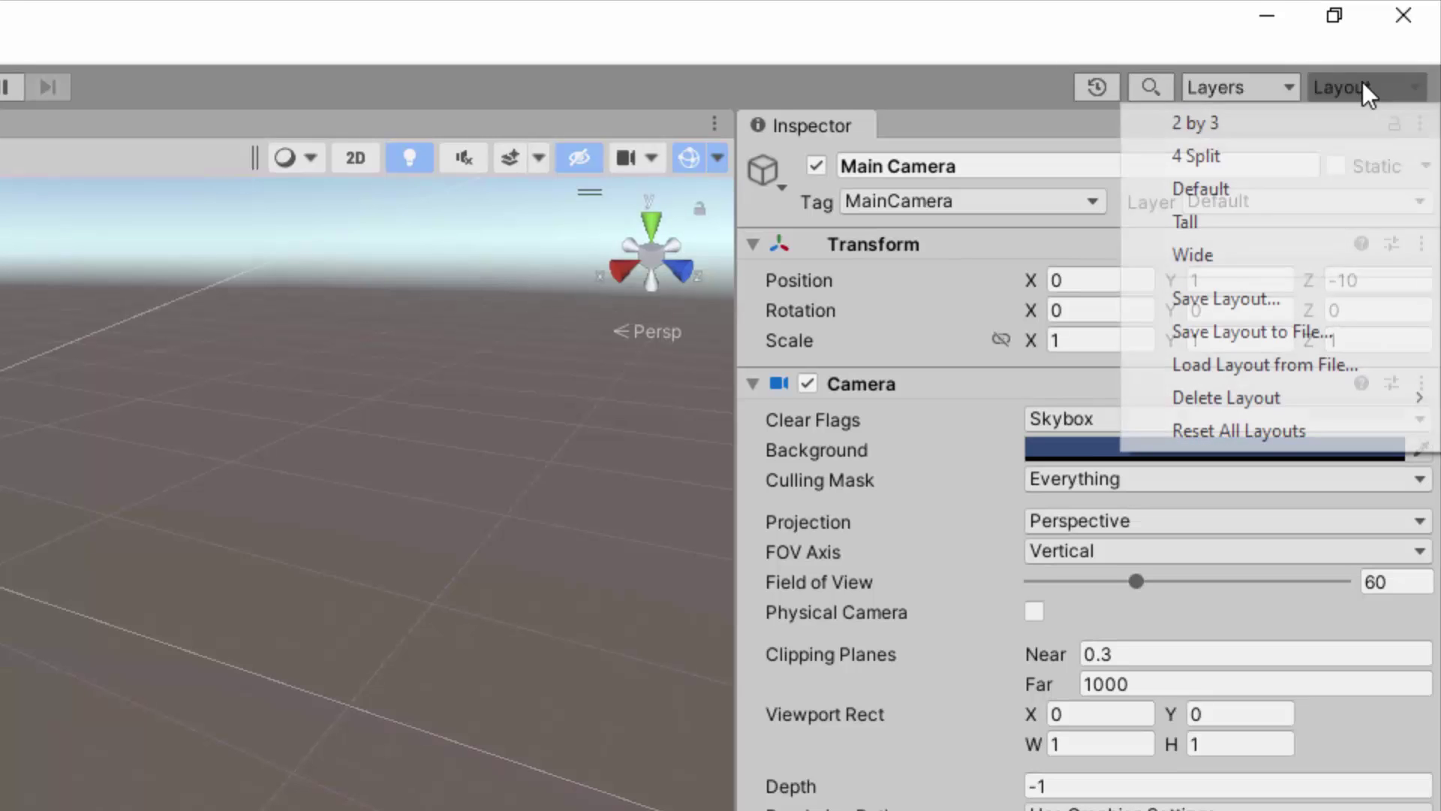
pyautogui.click(1205, 187)
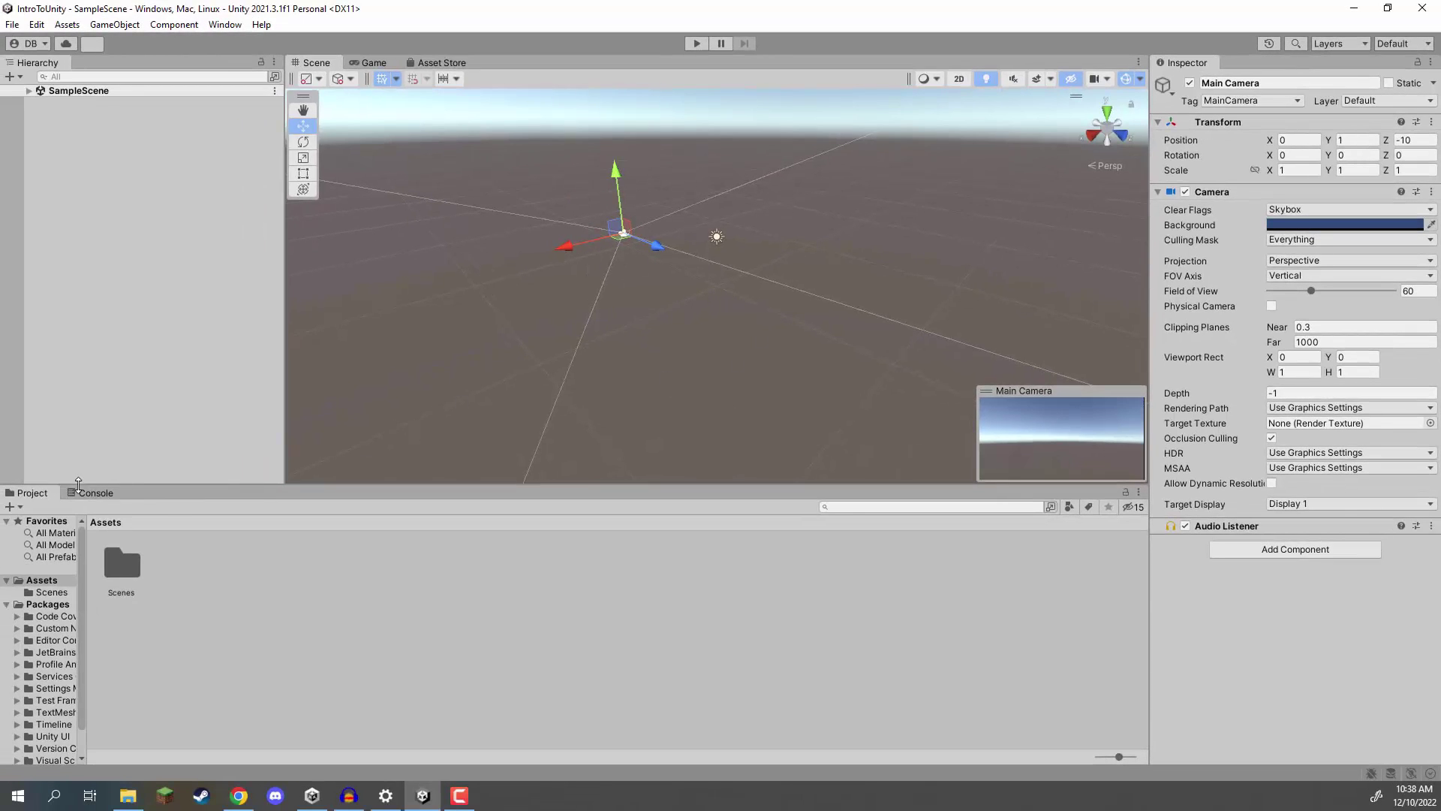
# Dock the Console beside the Project window, and widen the Inspector while narrowing the Hierarchy.
pyautogui.moveTo(95, 492); pyautogui.dragTo(977, 620)
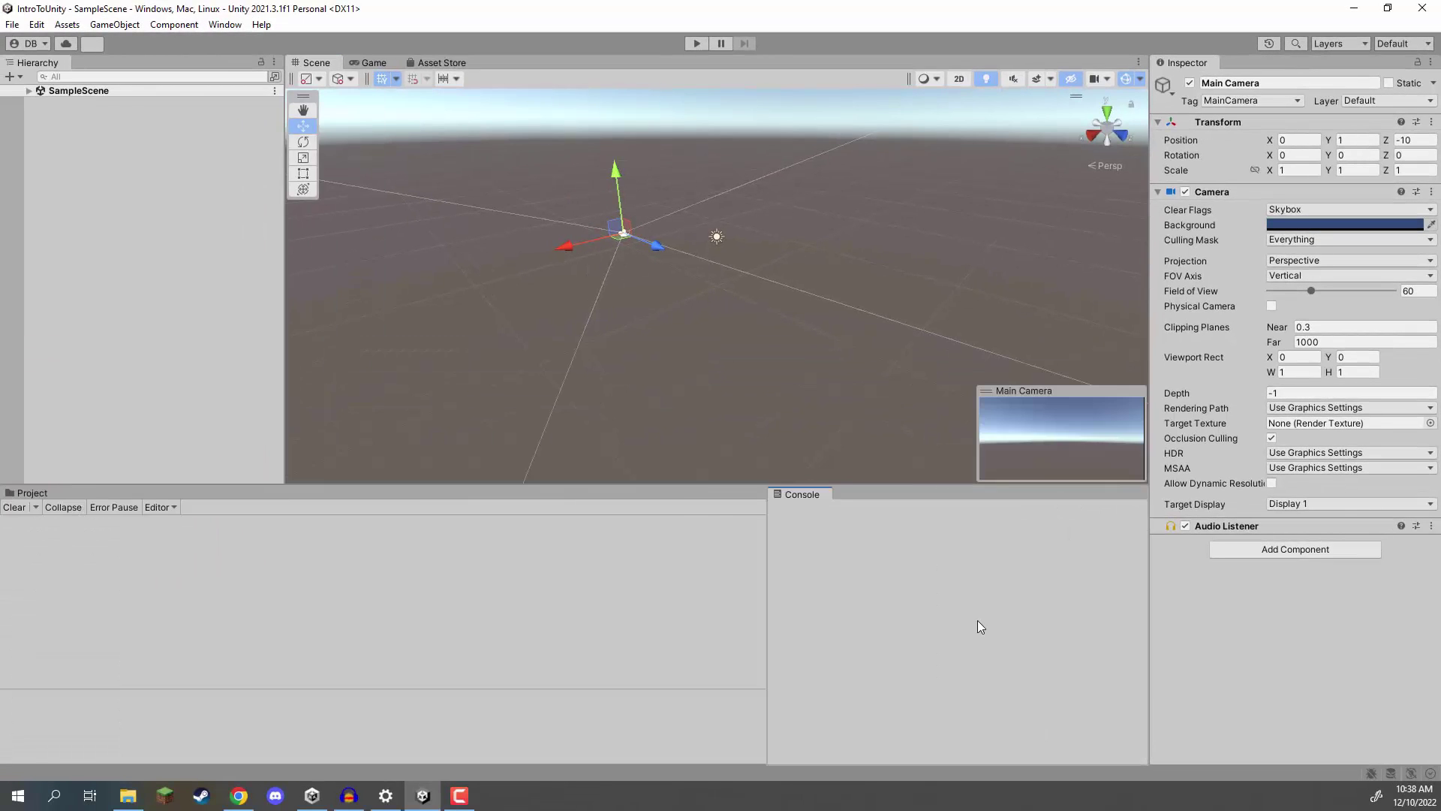
pyautogui.moveTo(1149, 366); pyautogui.dragTo(1065, 381)
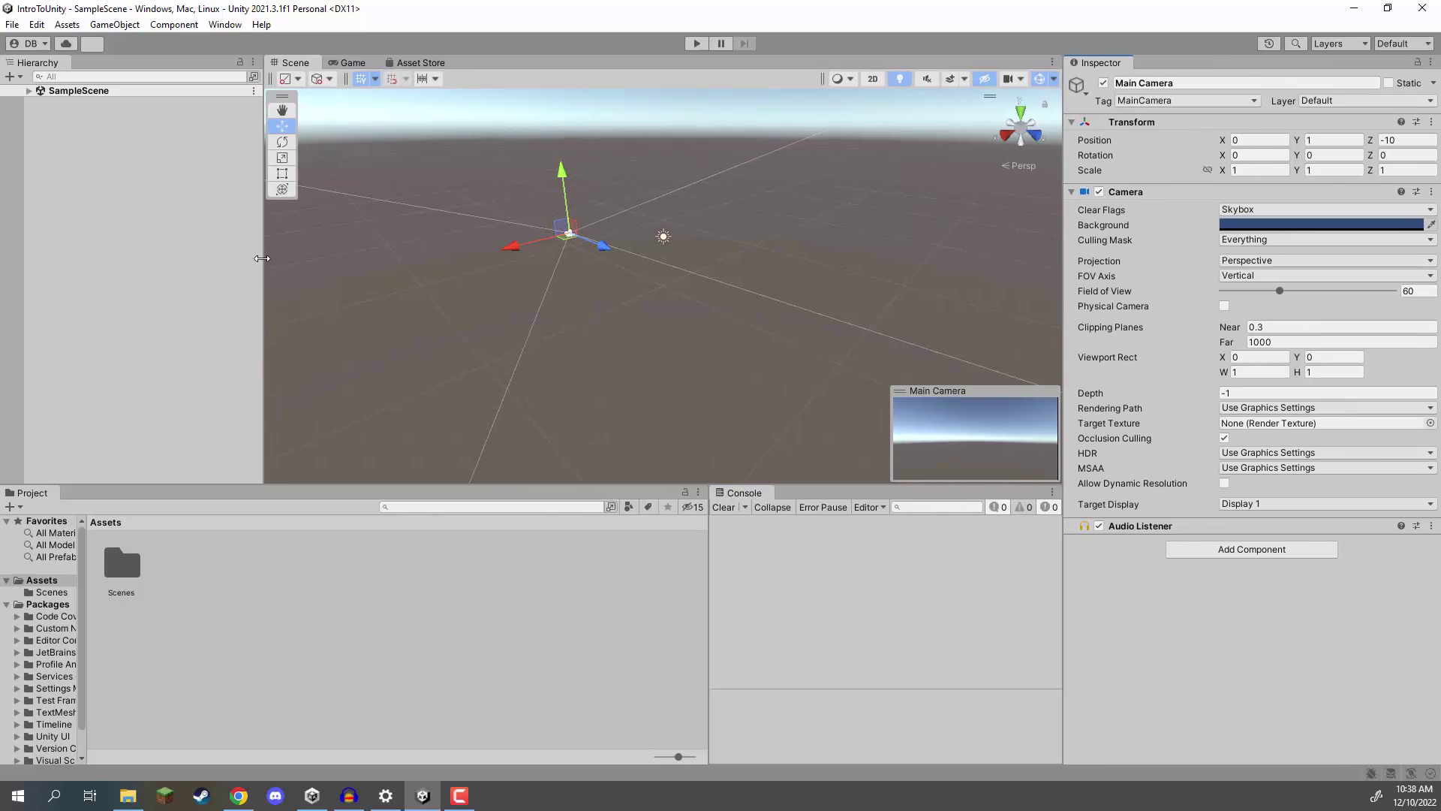
pyautogui.moveTo(262, 258); pyautogui.dragTo(229, 258)
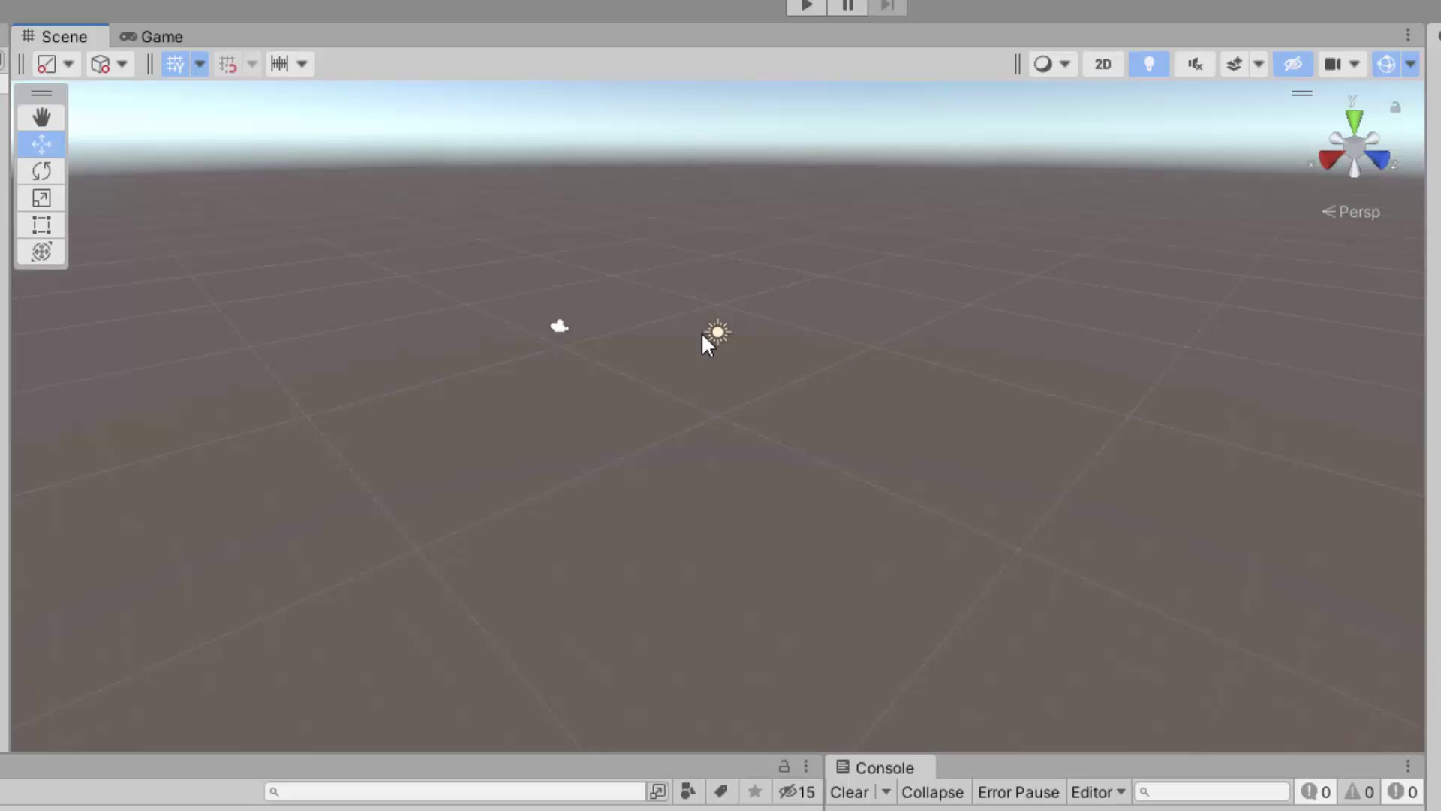
# Compare what the Main Camera shows in the Game view with its place in the Scene view, and clear the selection.
pyautogui.click(156, 31)
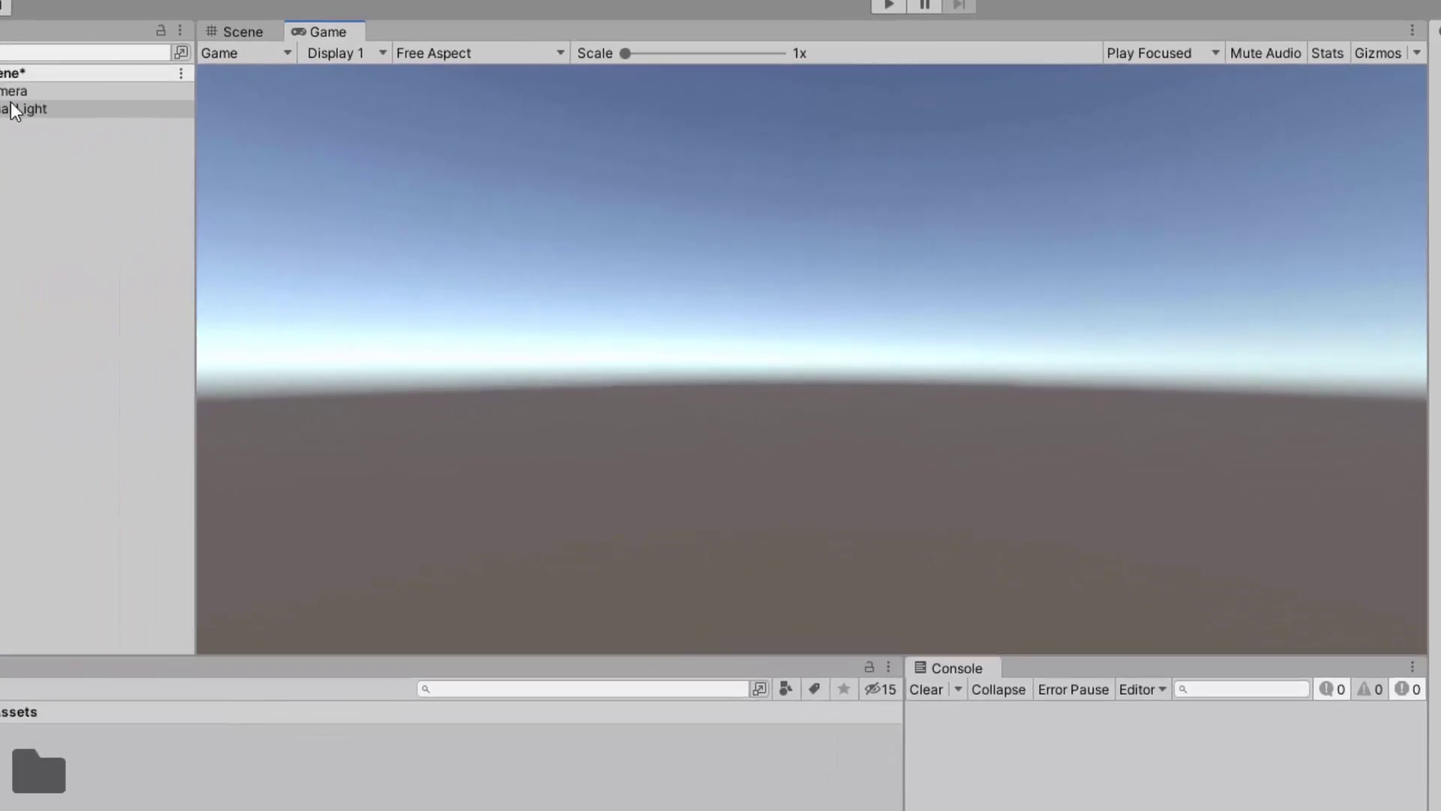
pyautogui.click(139, 84)
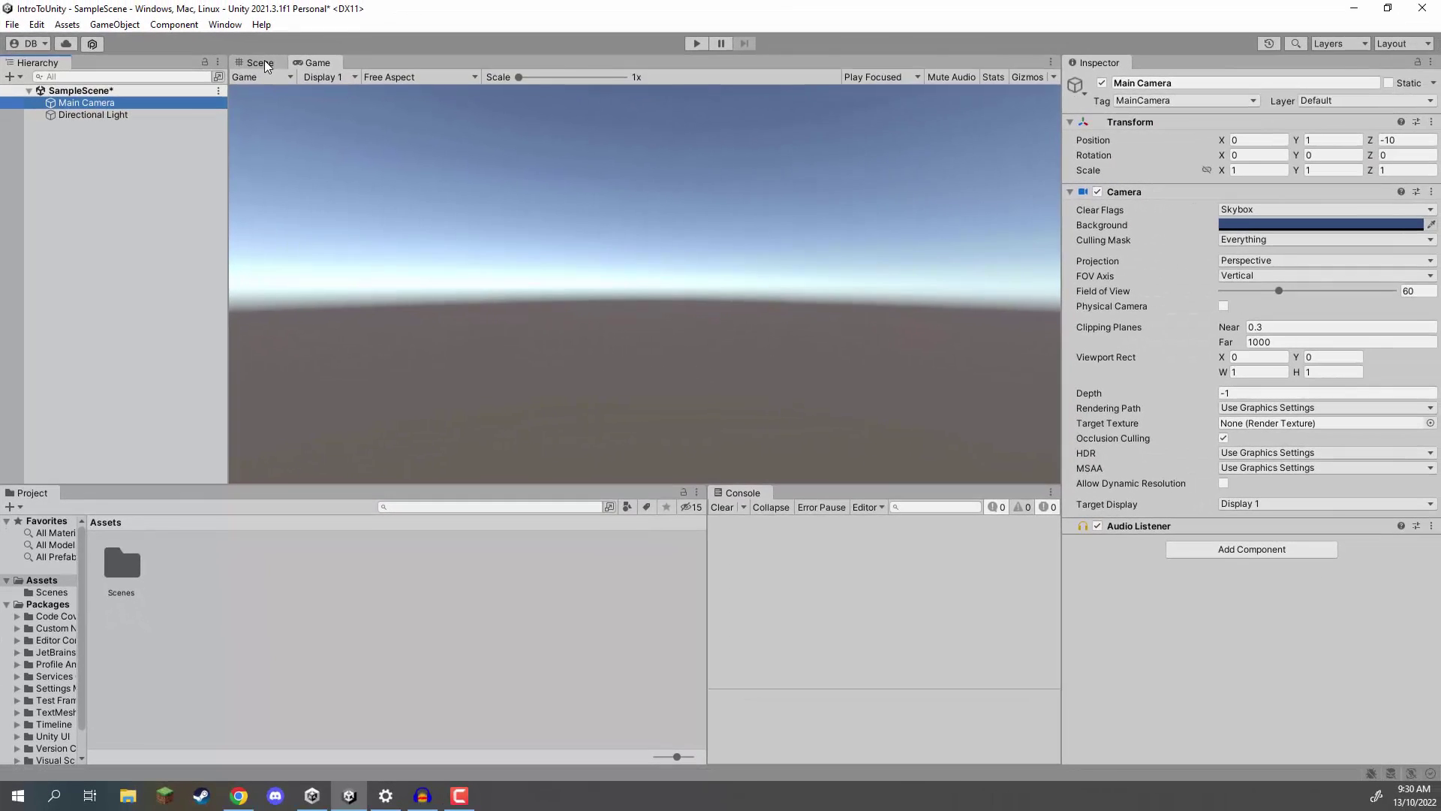
pyautogui.click(353, 28)
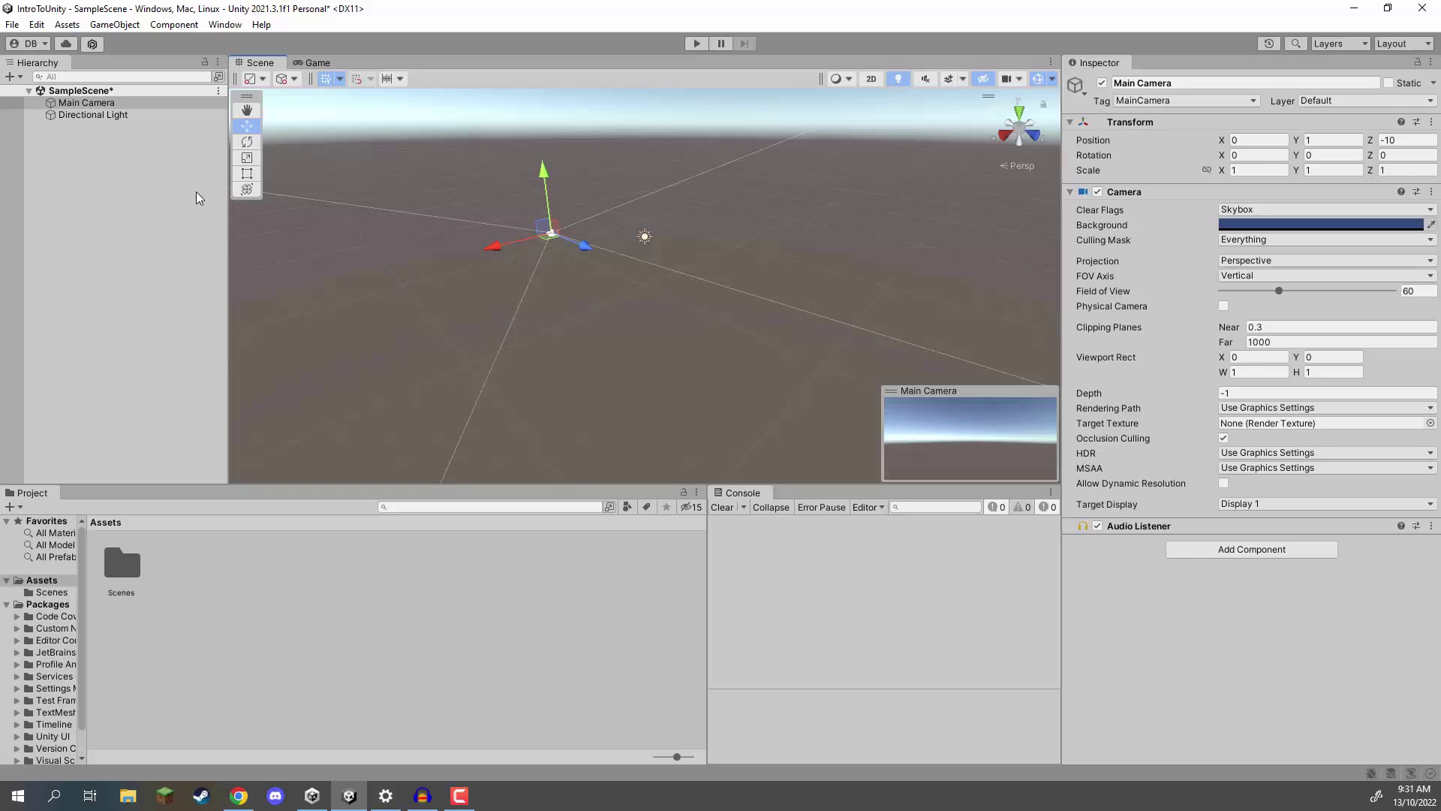
pyautogui.click(189, 187)
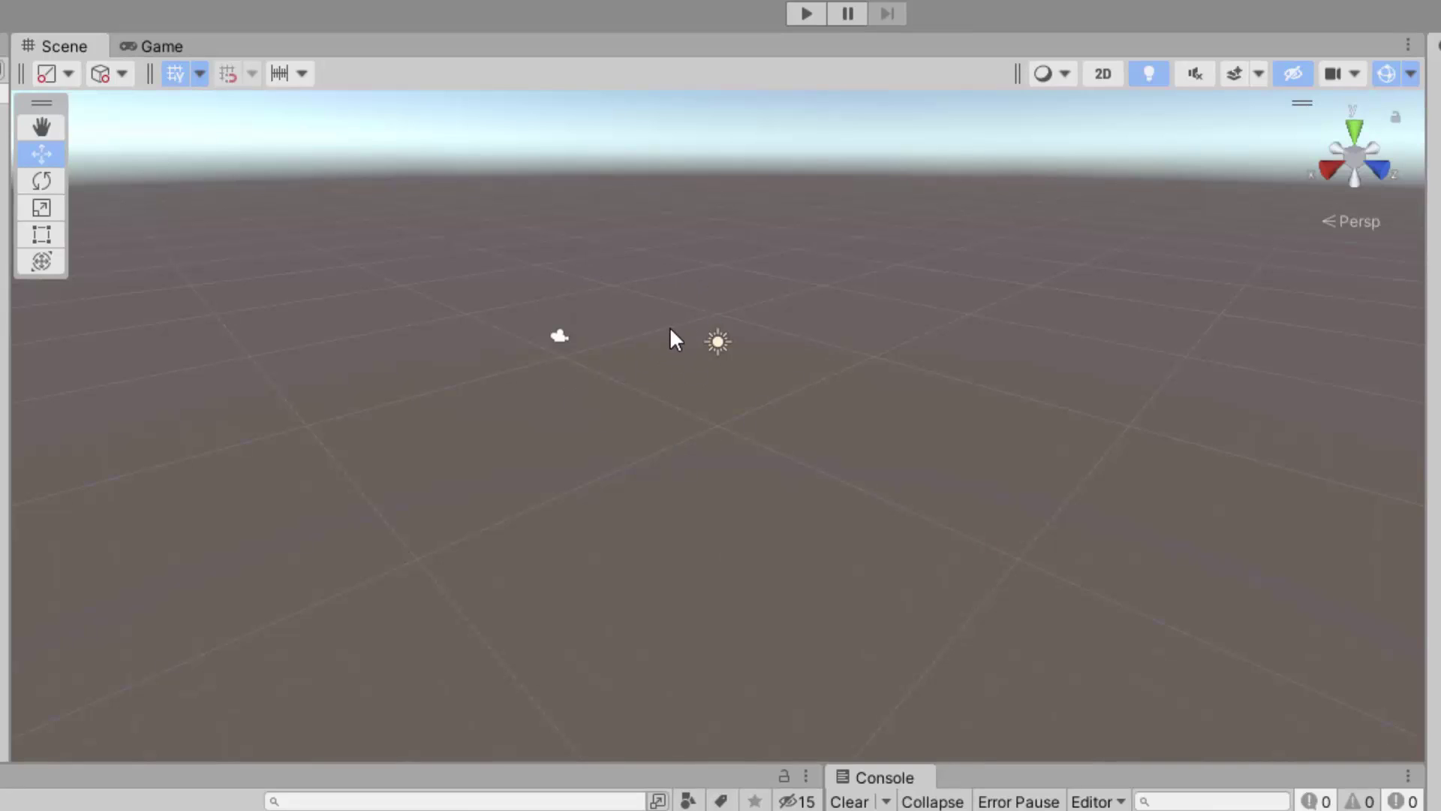
# Look around and fly through the Scene view forwards, sideways, up and down.
pyautogui.press('alt')
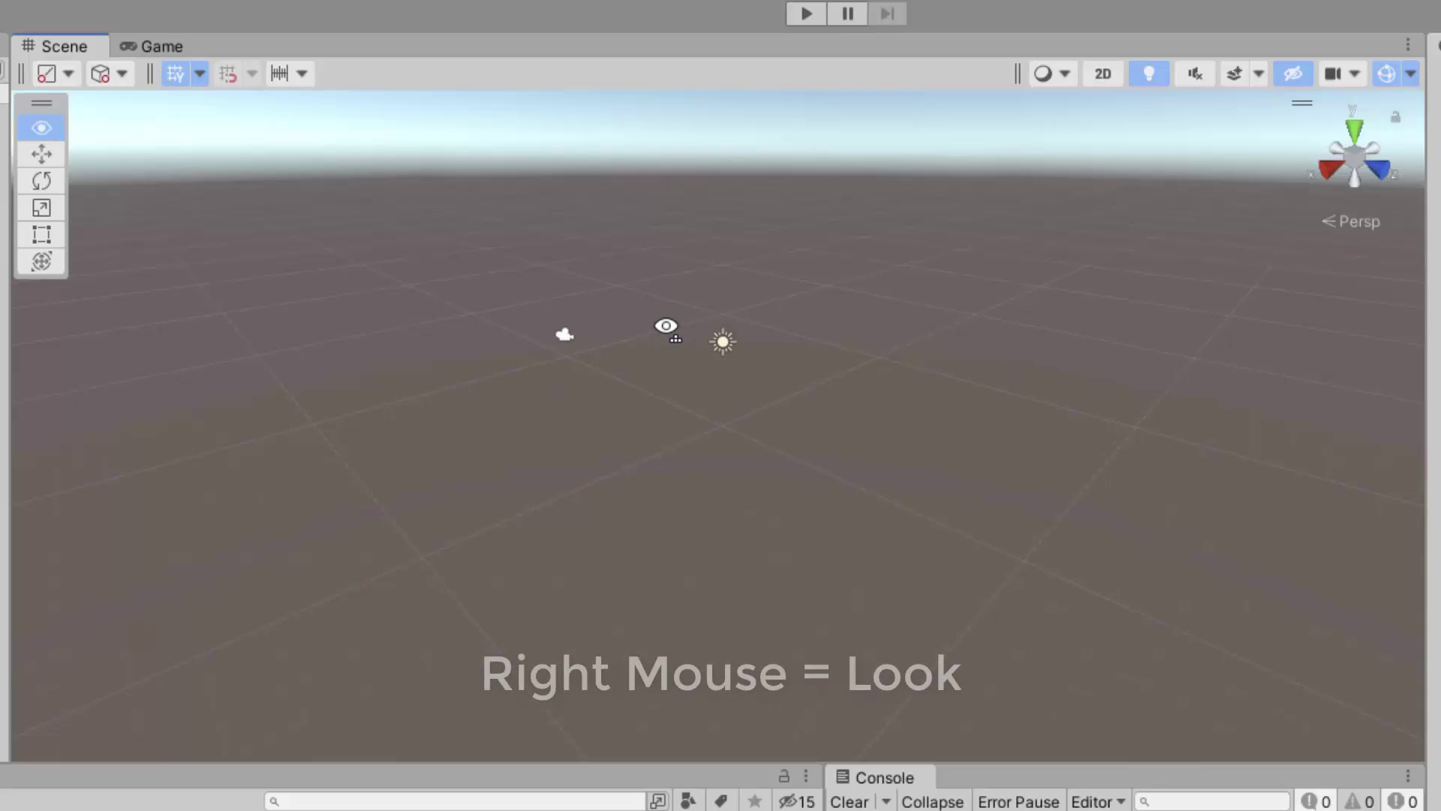
pyautogui.moveTo(672, 326); pyautogui.dragTo(798, 255, button='right')
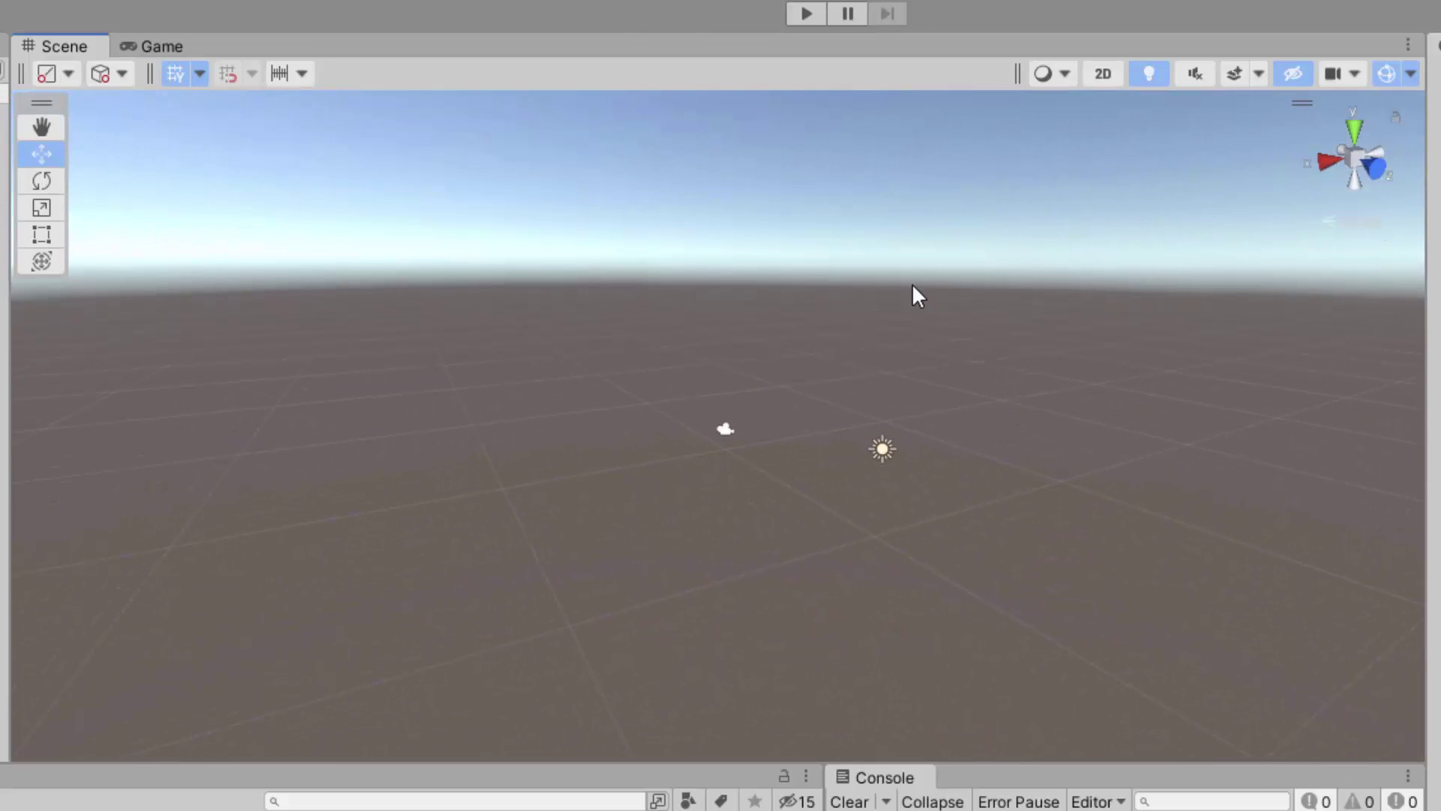
pyautogui.moveTo(716, 357); pyautogui.dragTo(723, 404, button='right')
pyautogui.press('w')
pyautogui.press('a')
pyautogui.moveTo(723, 409); pyautogui.dragTo(945, 375, button='right')
pyautogui.press('w')
pyautogui.press('a')
pyautogui.press('d')
pyautogui.press('e')
pyautogui.press('q')
pyautogui.press('e')
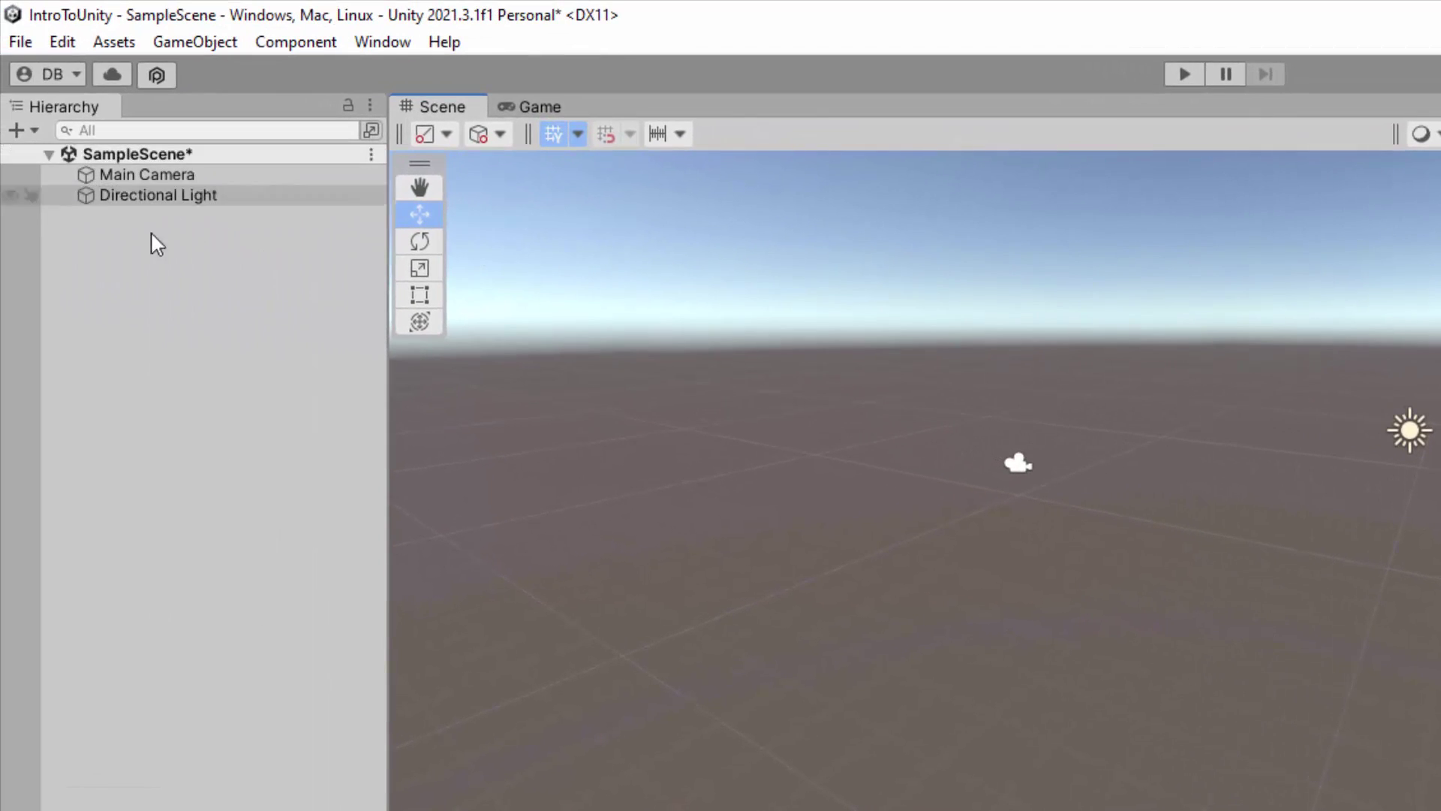
# Add a 3D Cube object to SampleScene, keep its default name, and clear the selection.
pyautogui.moveTo(38, 172)
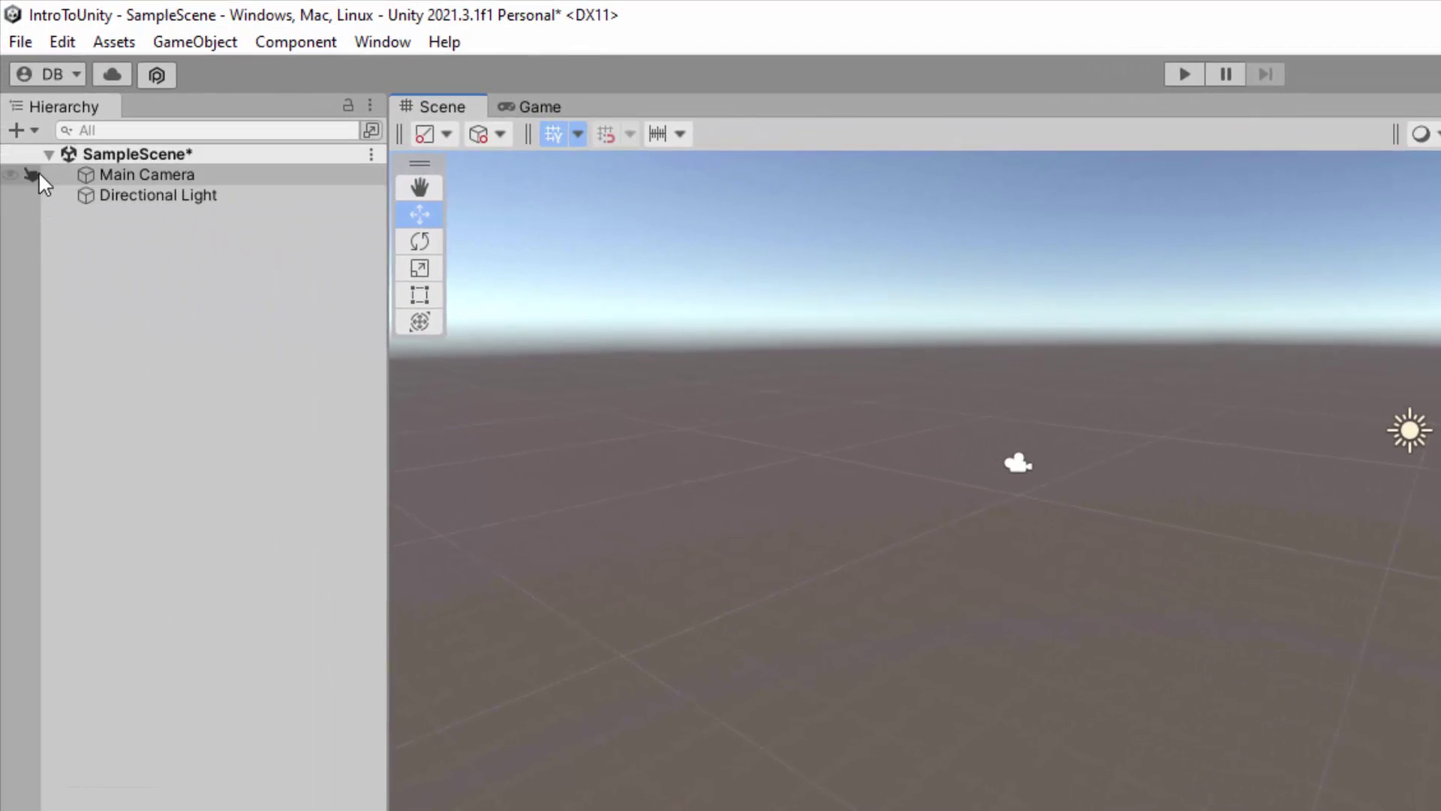
pyautogui.click(34, 133)
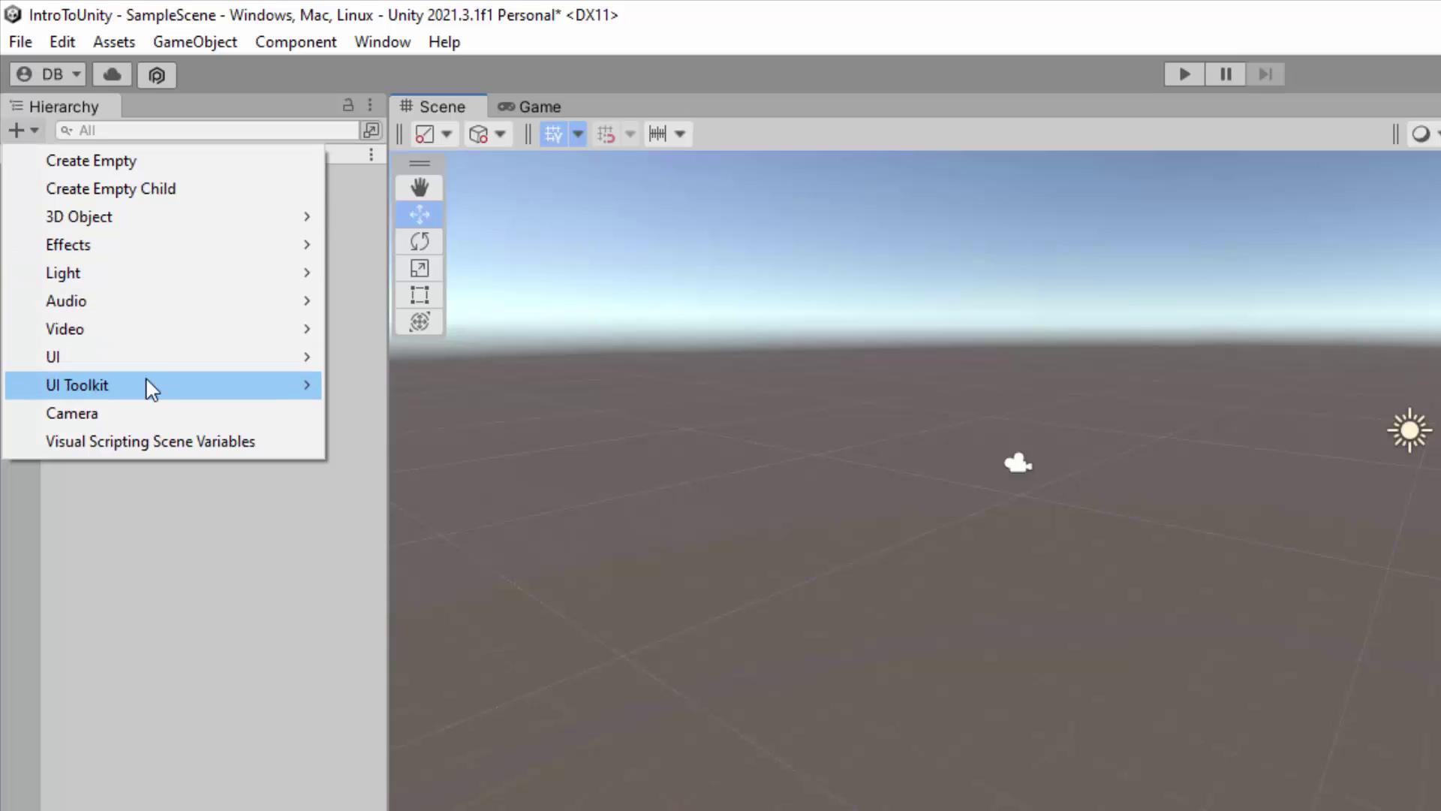
pyautogui.moveTo(161, 284)
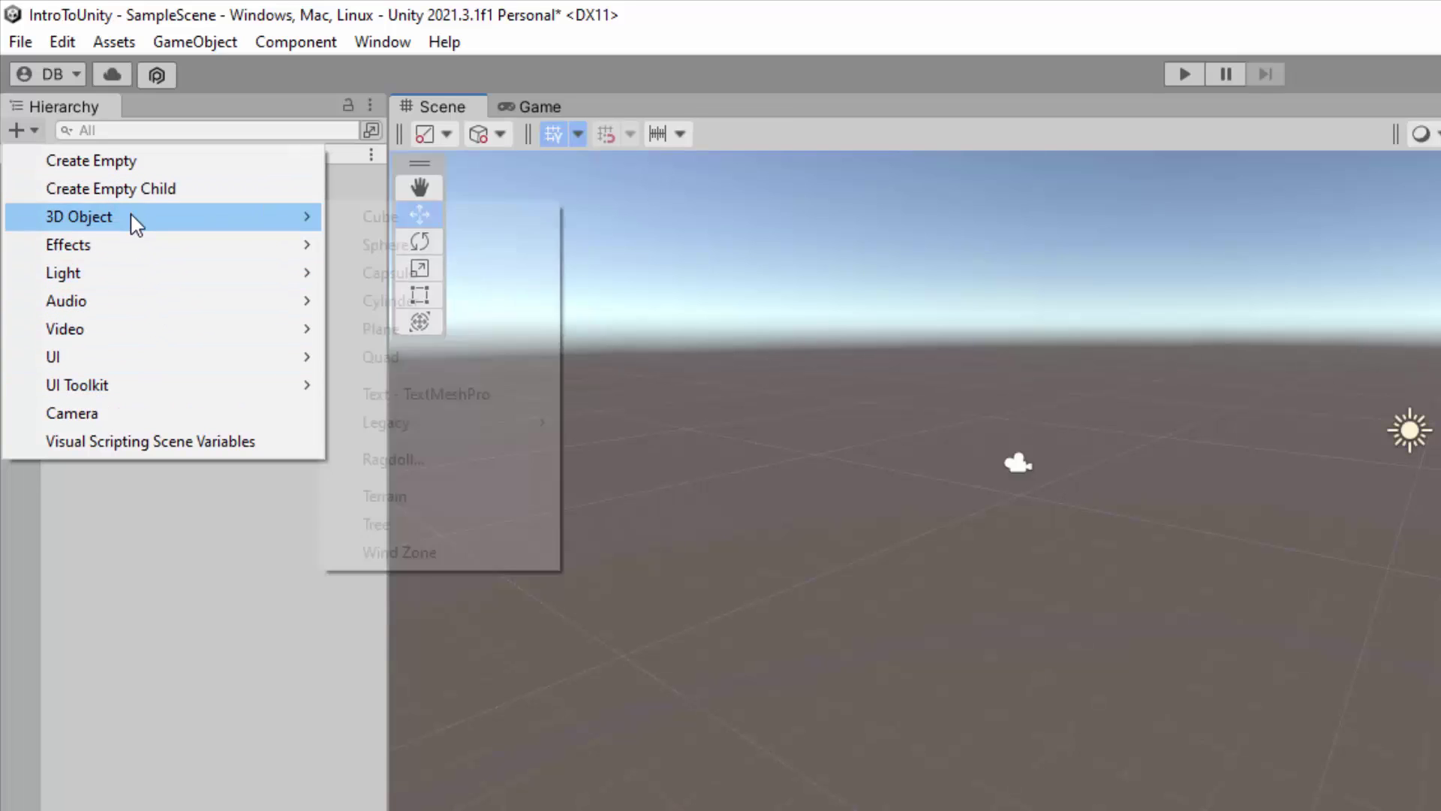
pyautogui.moveTo(135, 224)
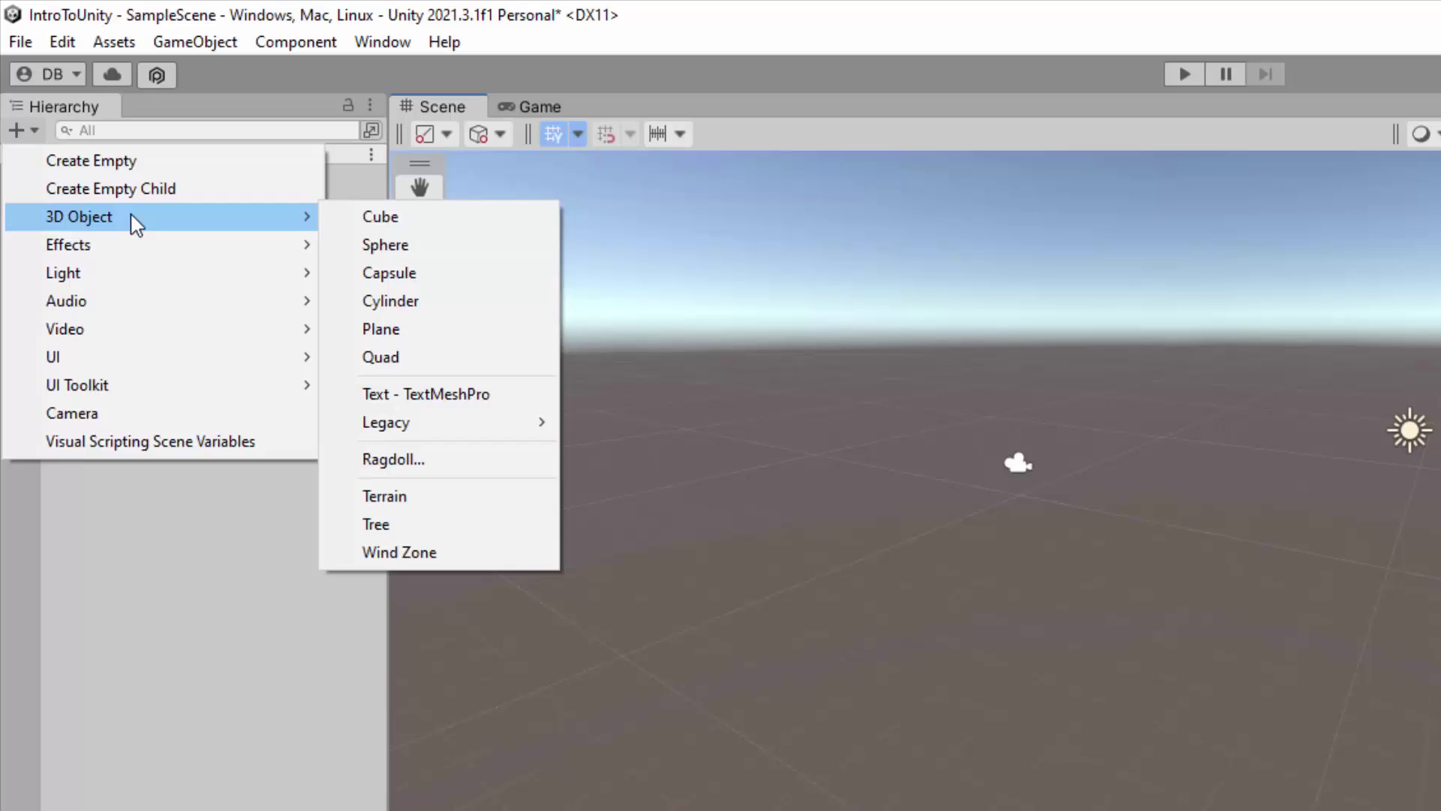
pyautogui.click(396, 219)
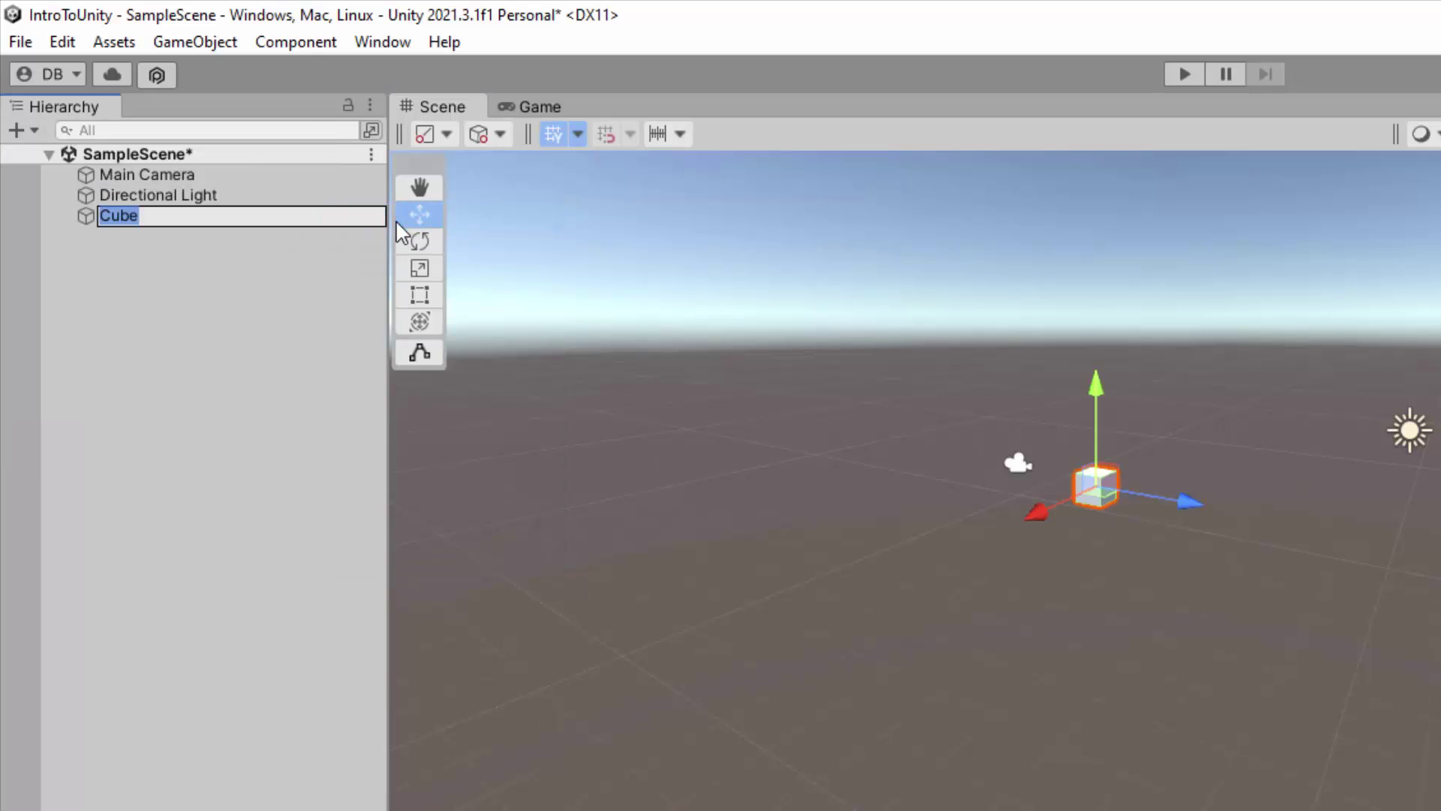
pyautogui.click(237, 271)
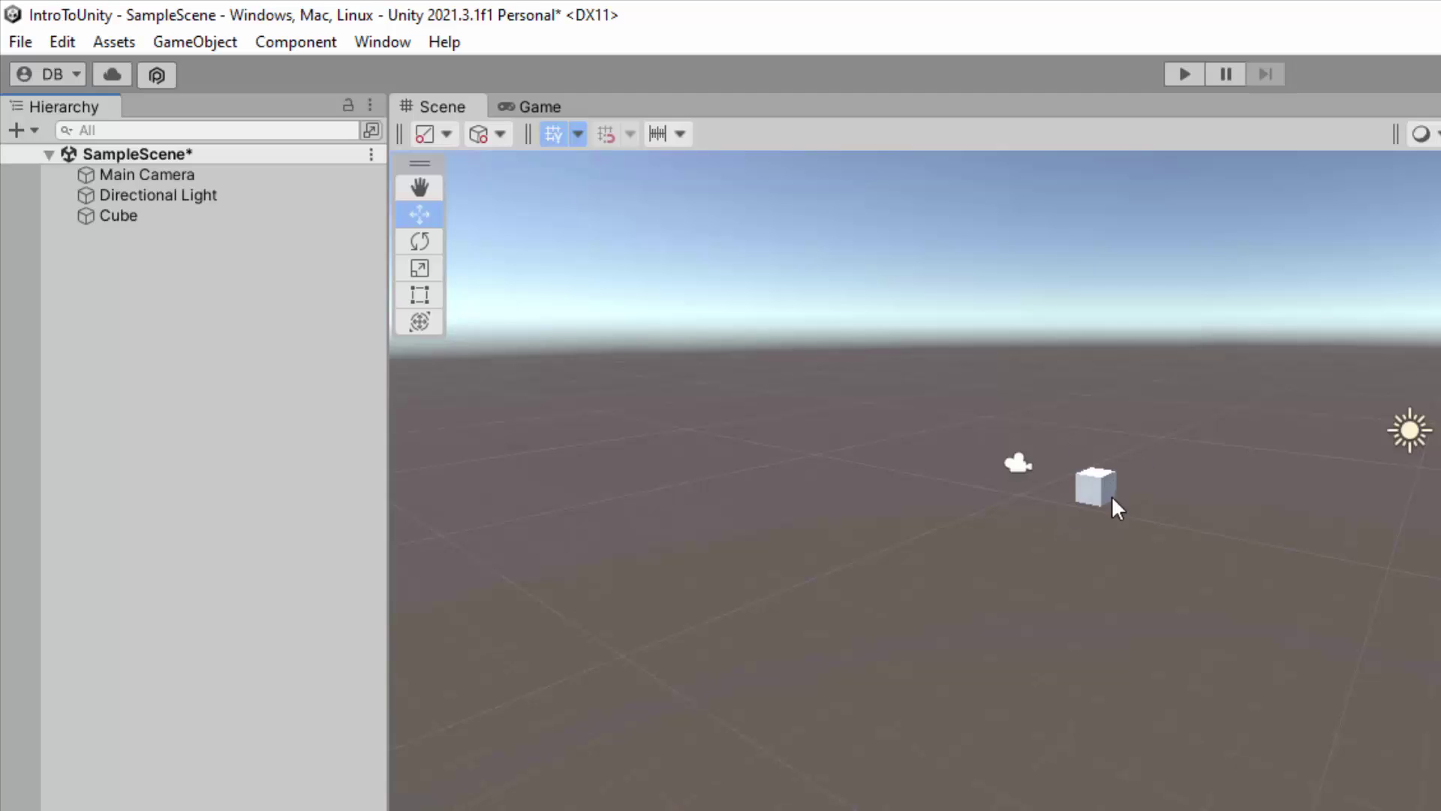
# Select the Cube from the Hierarchy and from the Scene view, examine its Inspector properties, and deselect it.
pyautogui.click(118, 213)
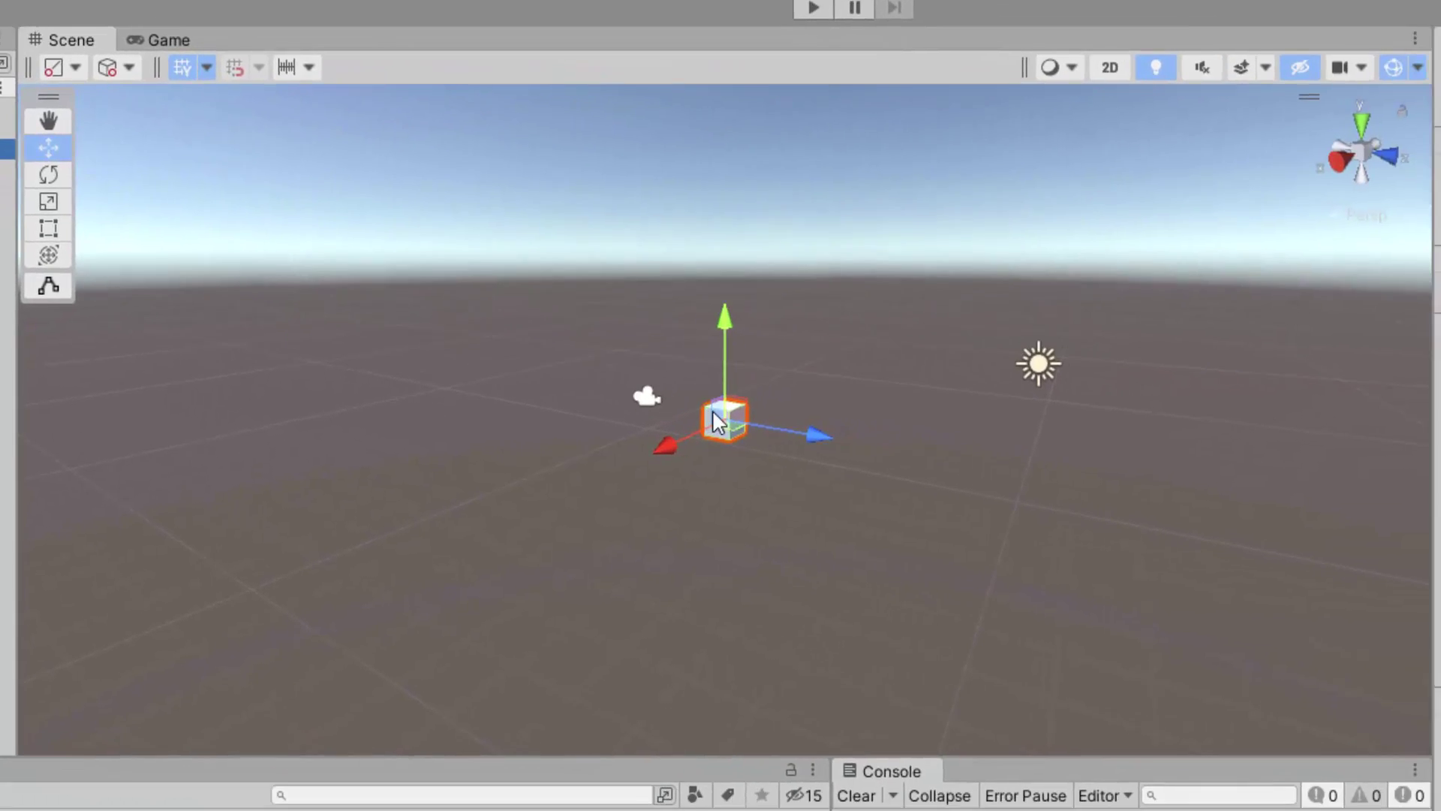
pyautogui.keyDown('alt'); pyautogui.moveTo(812, 400); pyautogui.dragTo(824, 373); pyautogui.keyUp('alt')
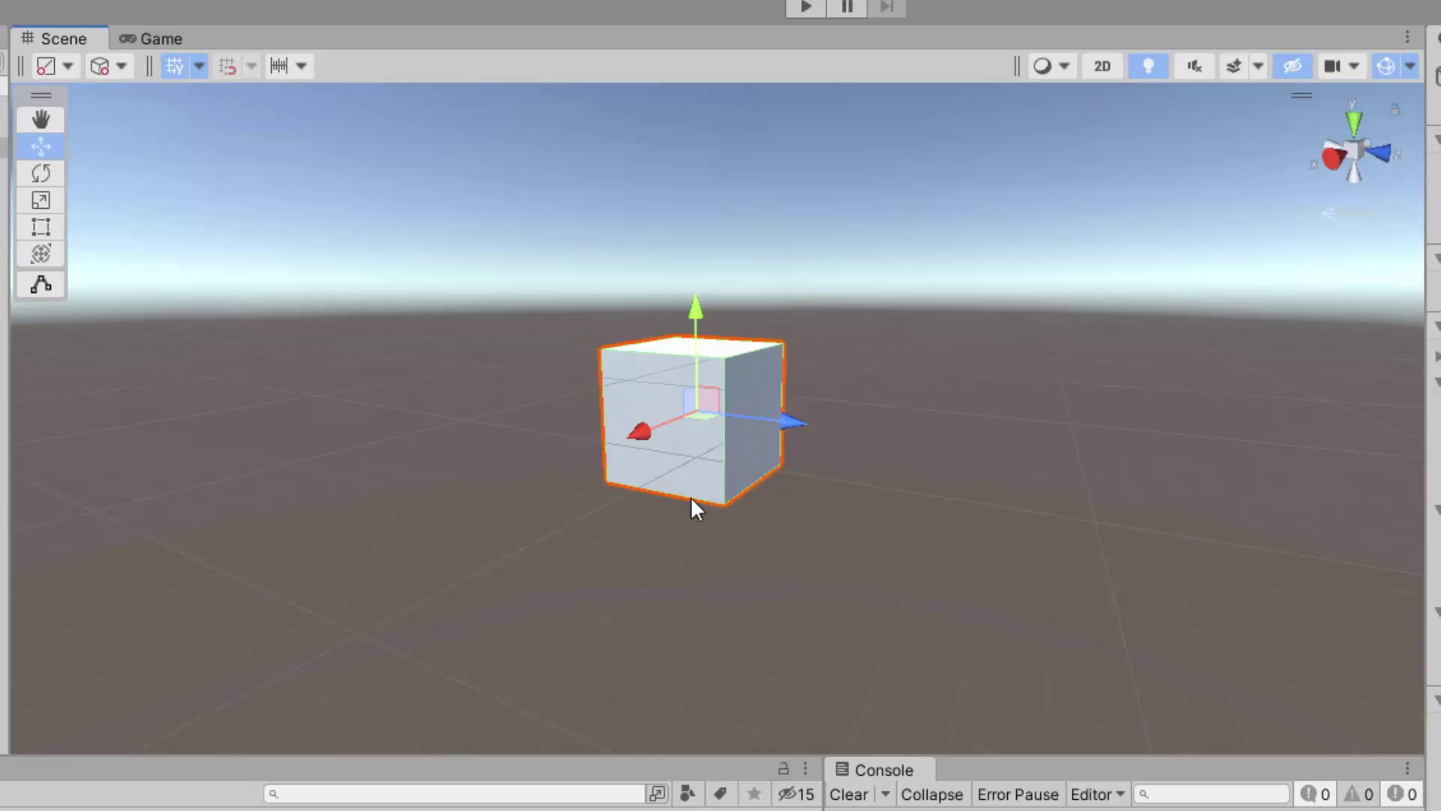
pyautogui.click(557, 336)
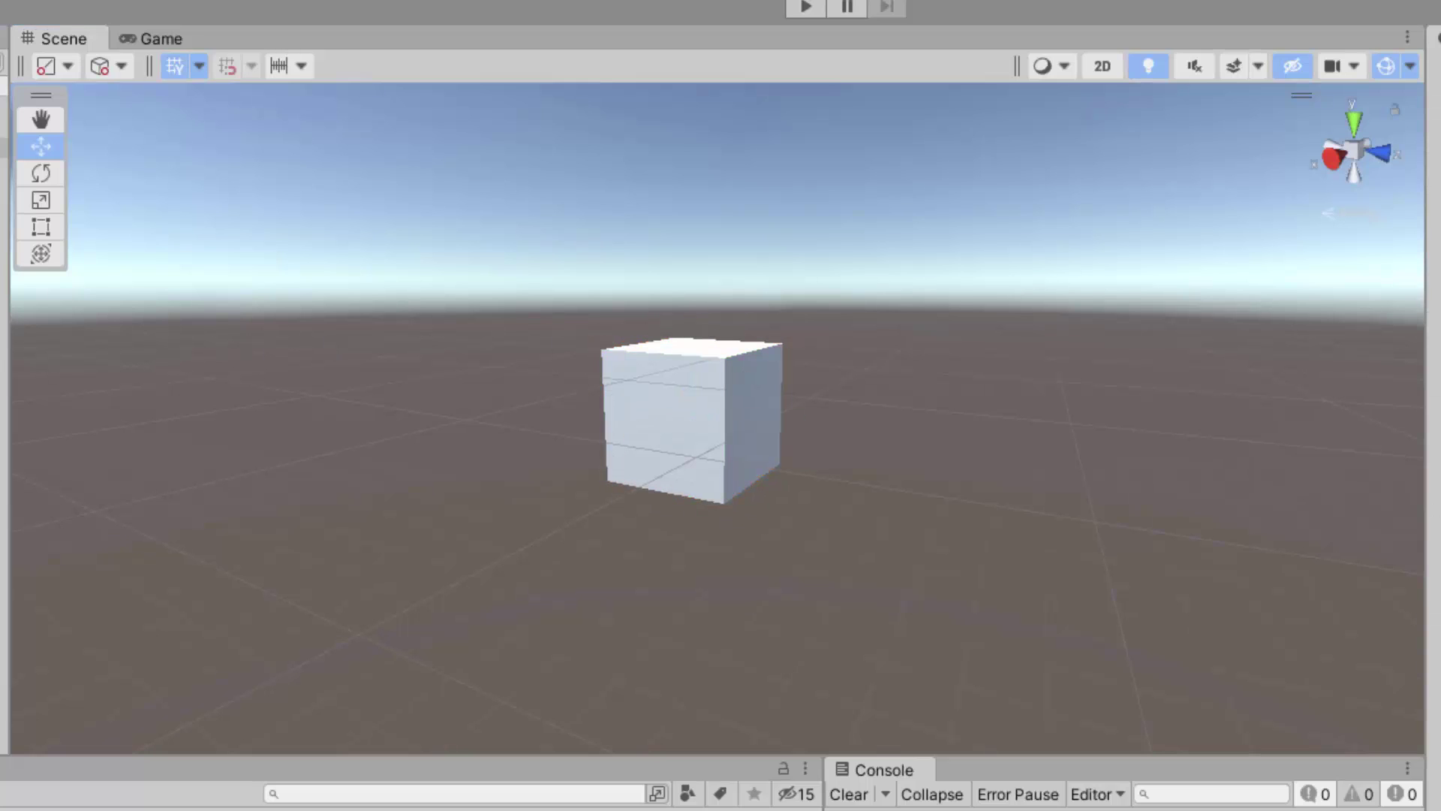
pyautogui.click(691, 420)
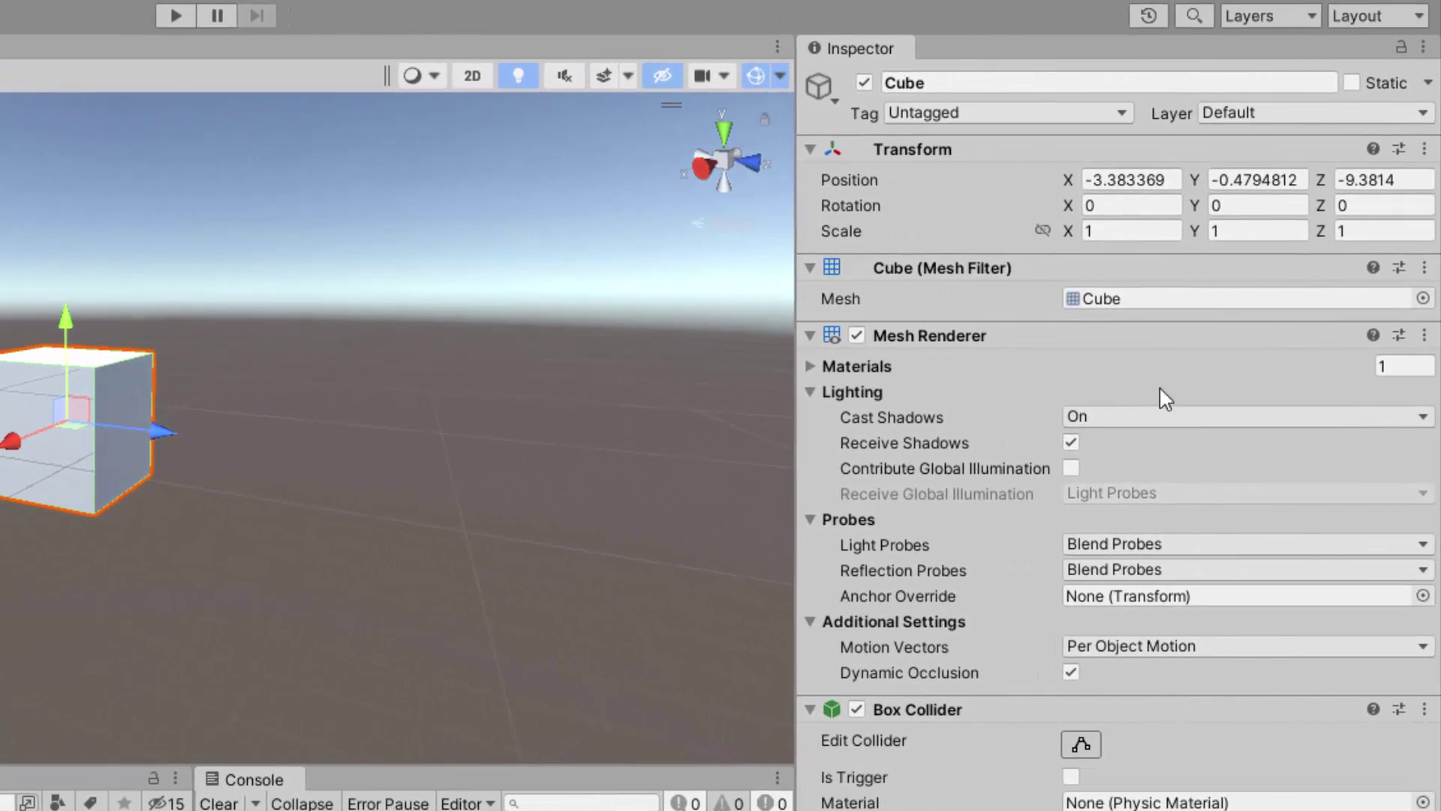
pyautogui.click(451, 525)
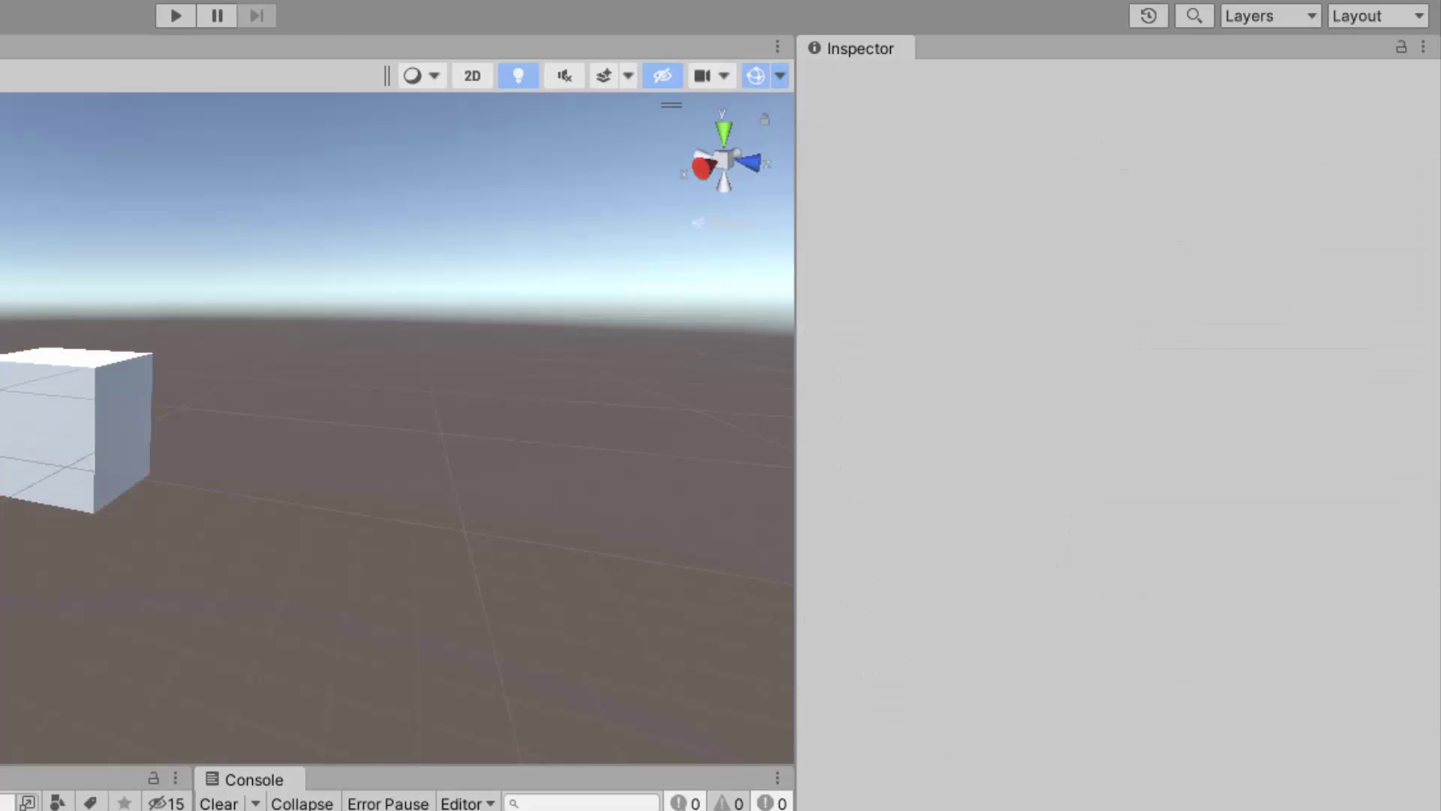
# Turn the Scene view away from the Cube and bring it back by selecting and focusing the Cube, twice.
pyautogui.keyDown('alt'); pyautogui.moveTo(454, 530); pyautogui.dragTo(1360, 415); pyautogui.keyUp('alt')
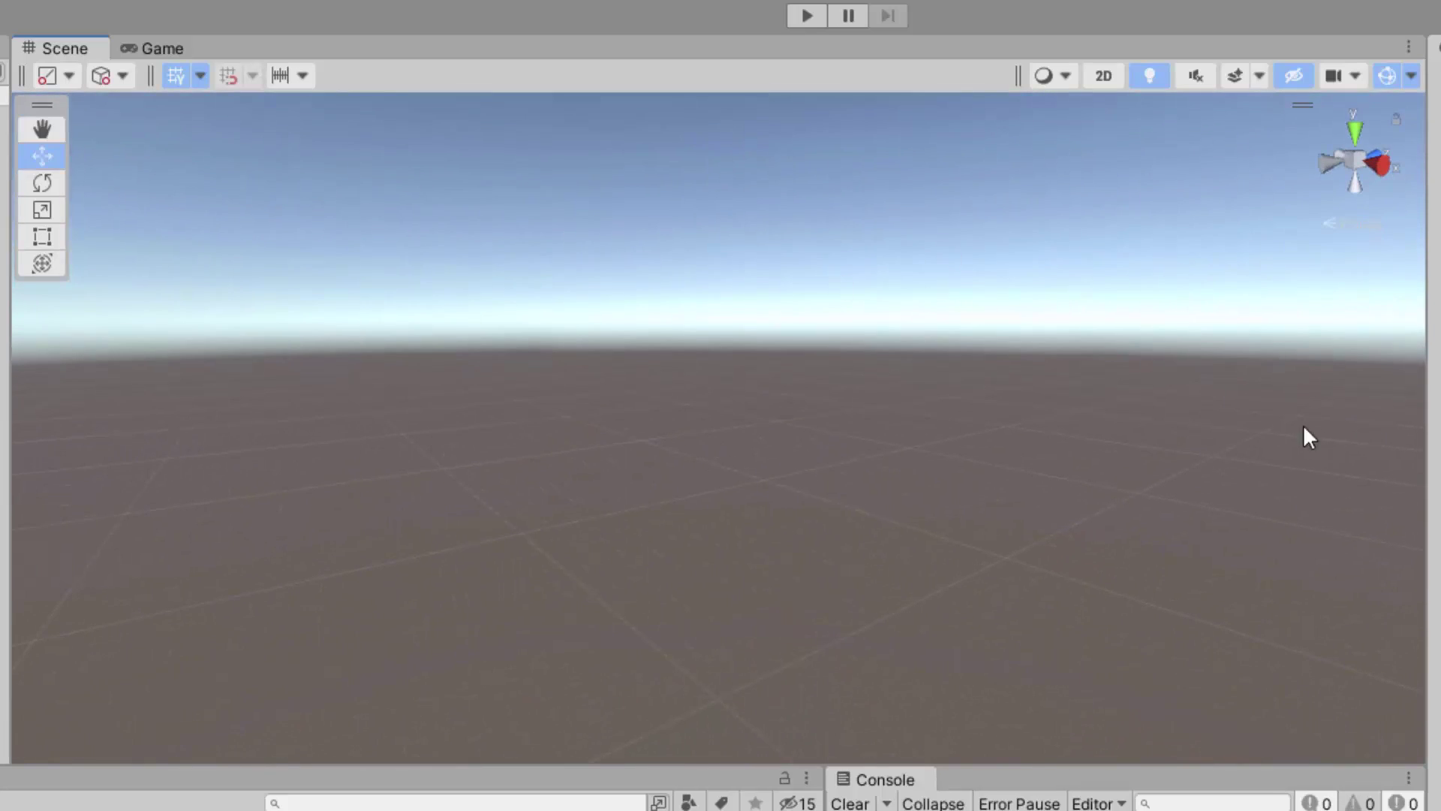
pyautogui.keyDown('alt'); pyautogui.moveTo(1357, 479); pyautogui.dragTo(1247, 432); pyautogui.keyUp('alt')
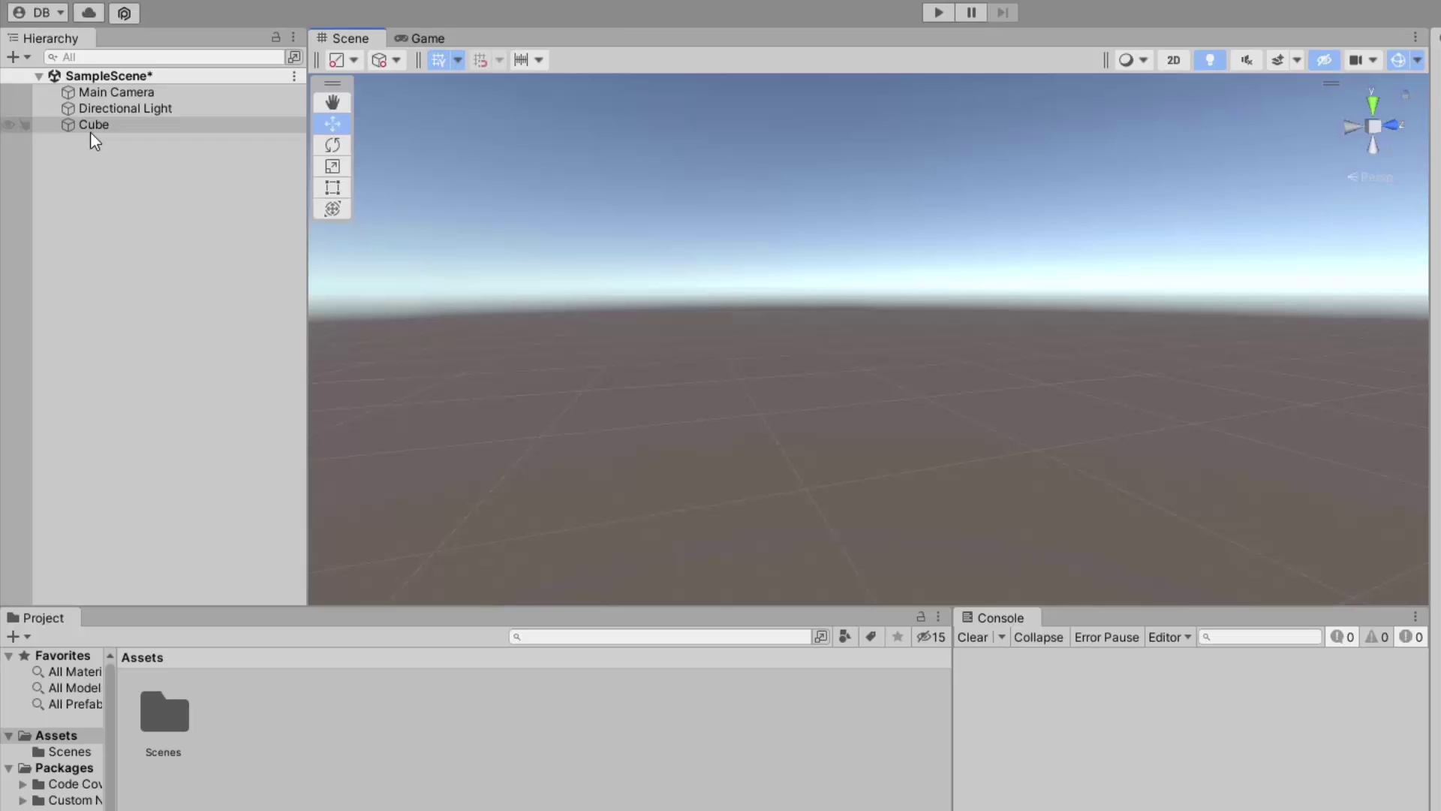
pyautogui.click(93, 127)
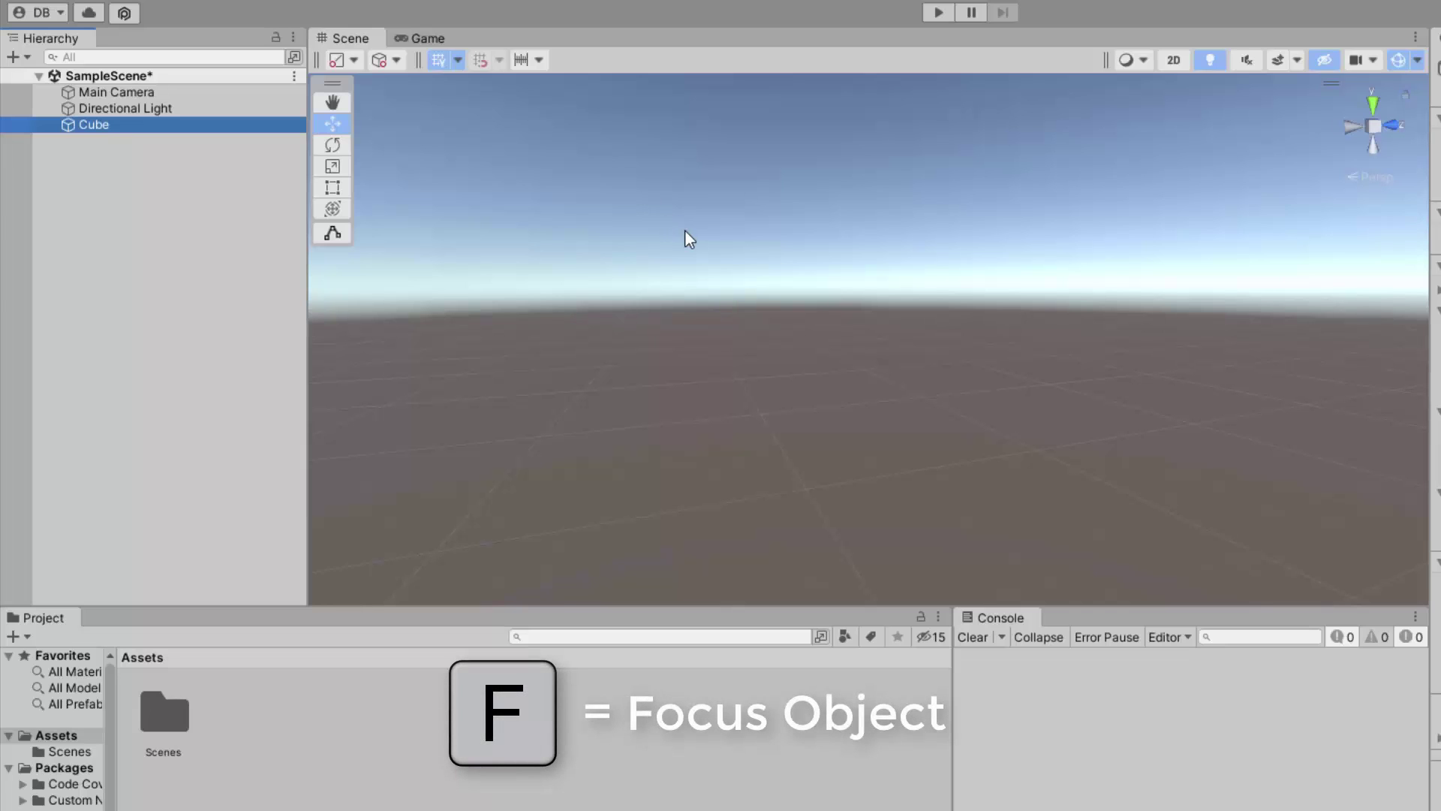
pyautogui.press('f')
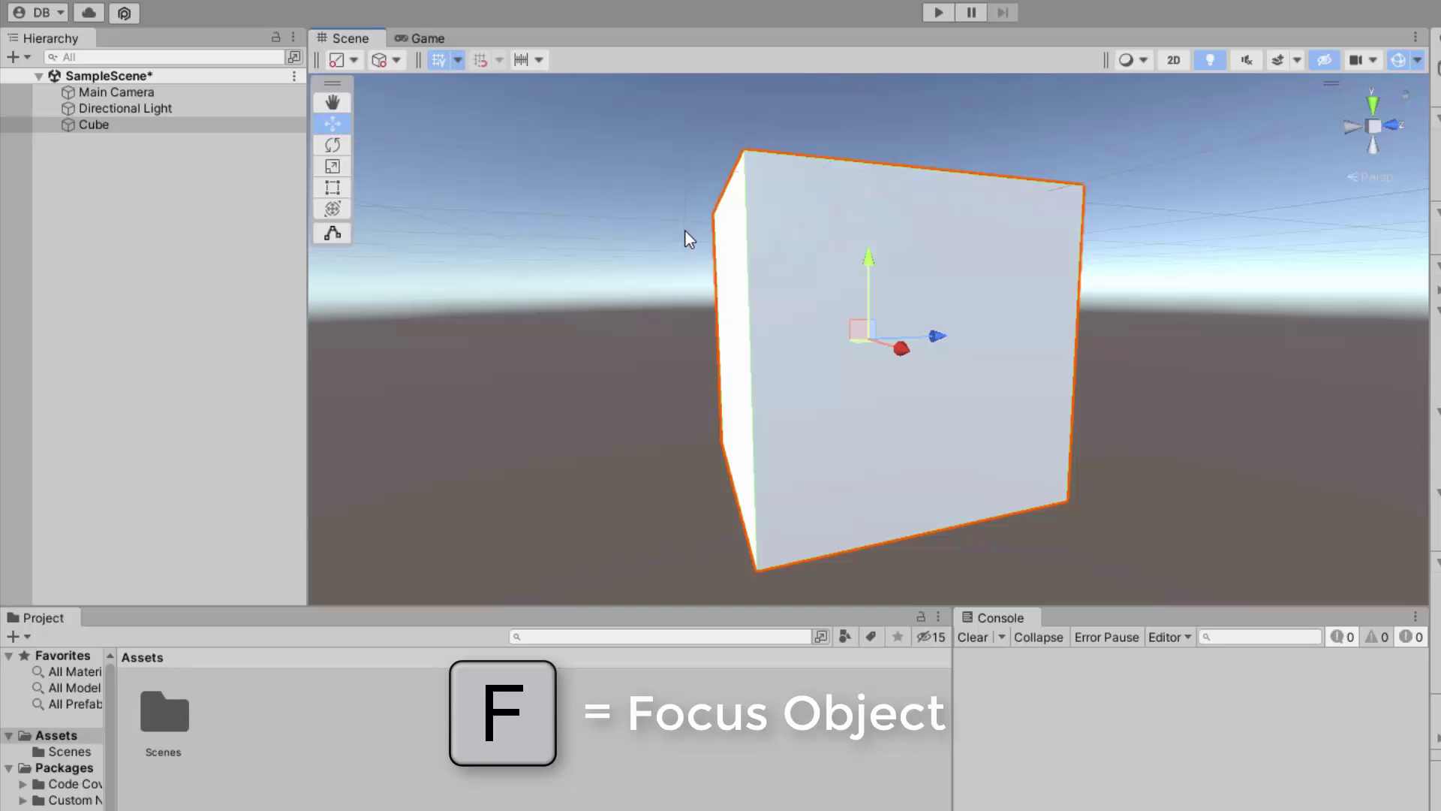
pyautogui.moveTo(684, 230); pyautogui.dragTo(1367, 252, button='right')
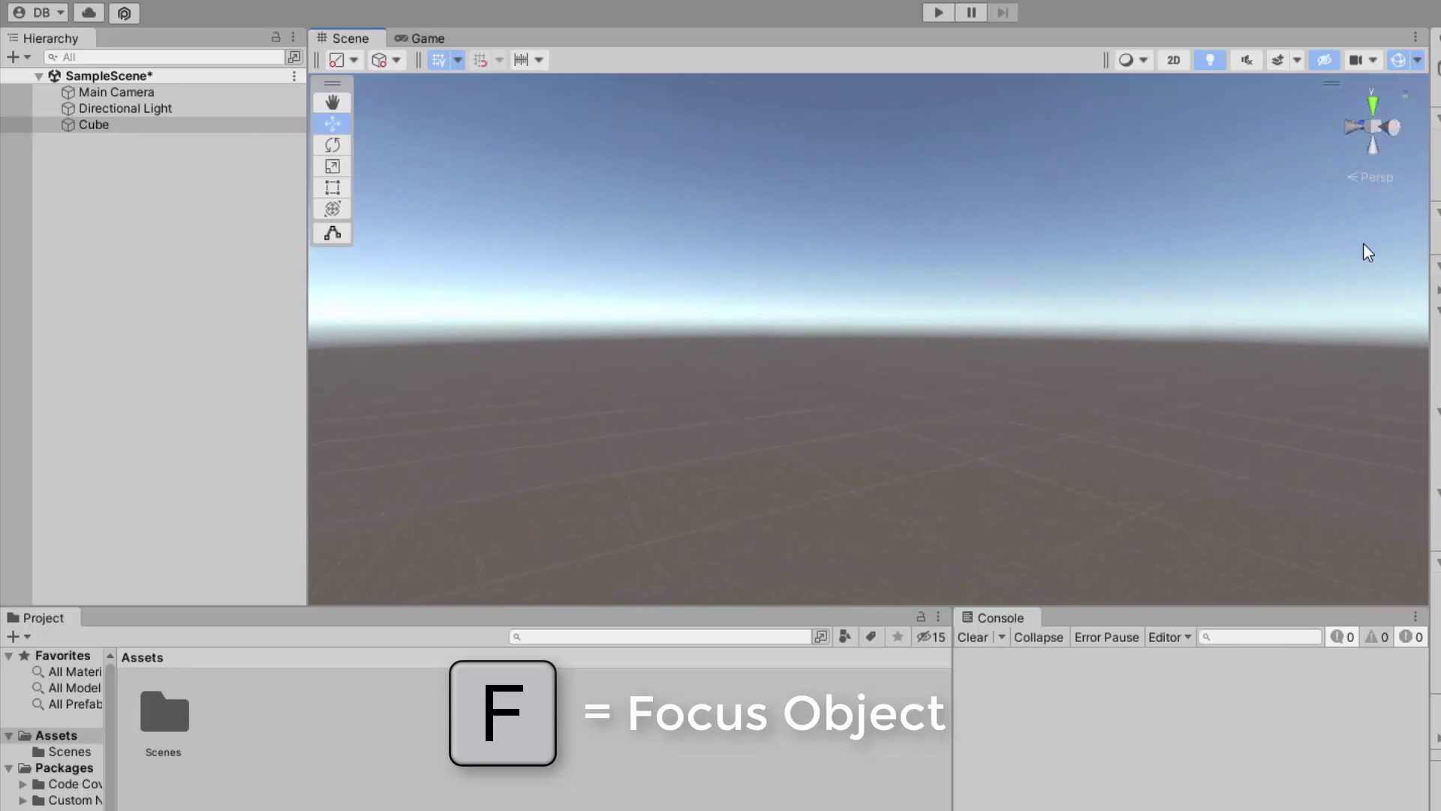
pyautogui.click(93, 125)
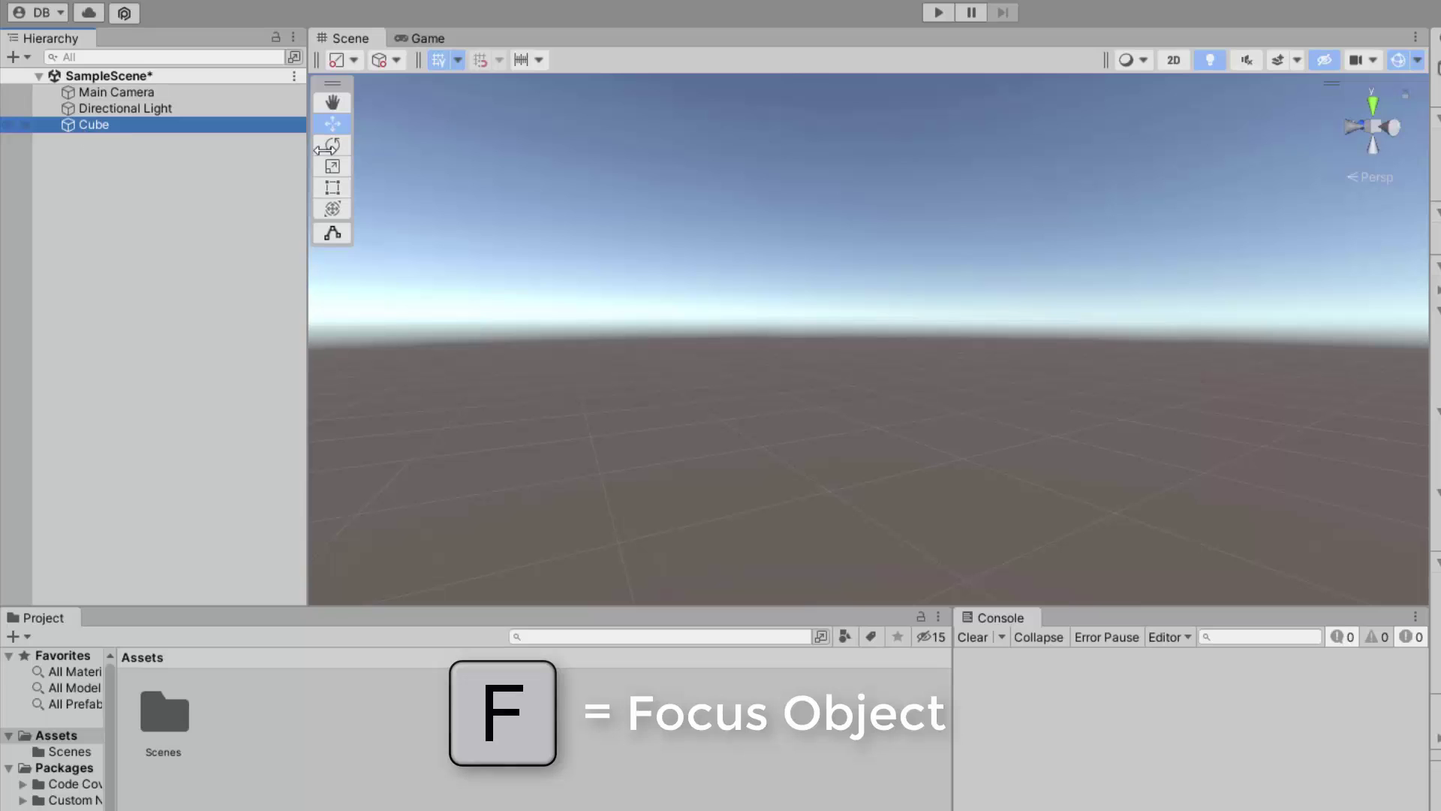
pyautogui.scroll(-3, 848, 210)
pyautogui.press('f')
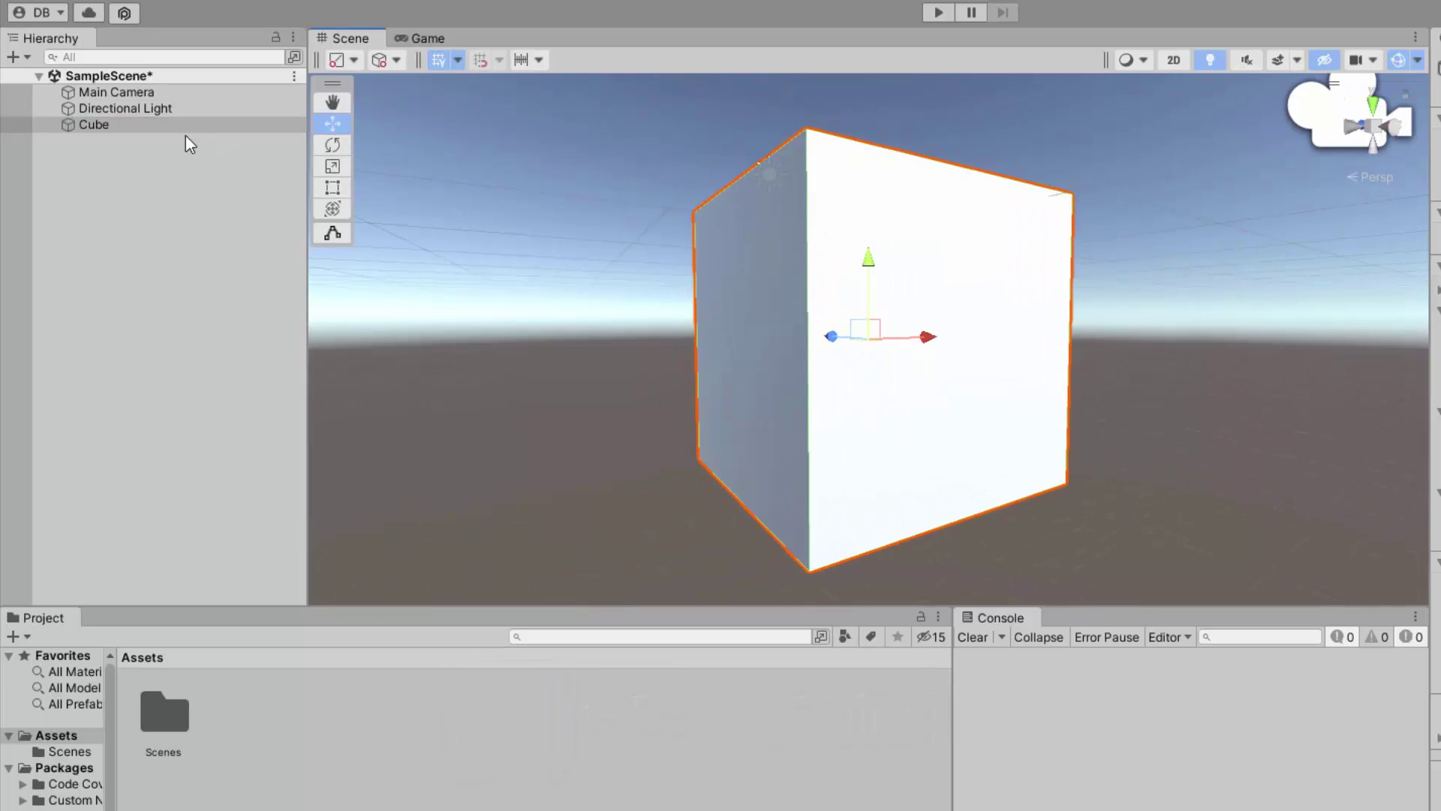
# Focus the Scene view on the Main Camera and the Directional Light in turn, and clear the selection.
pyautogui.click(111, 93)
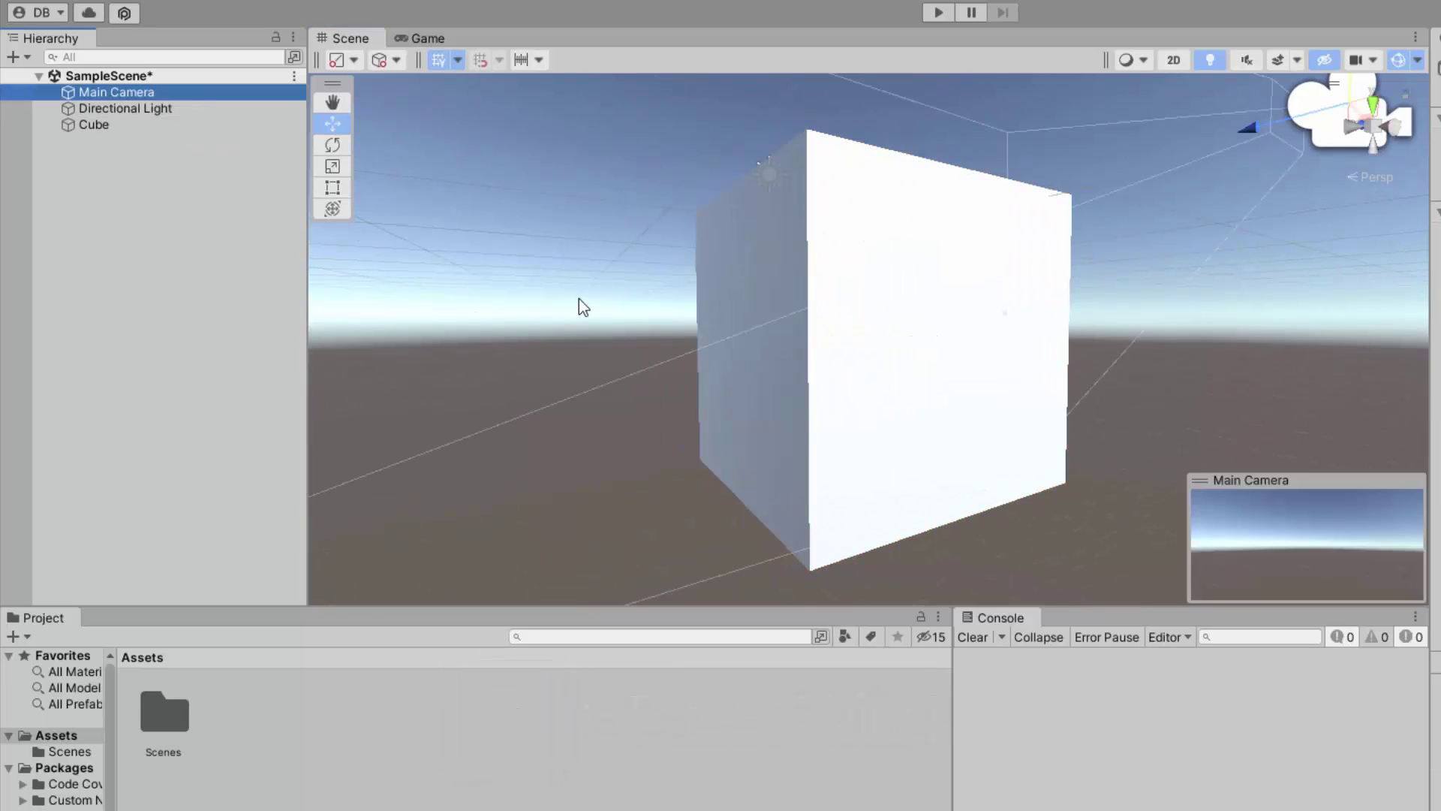
pyautogui.press('f')
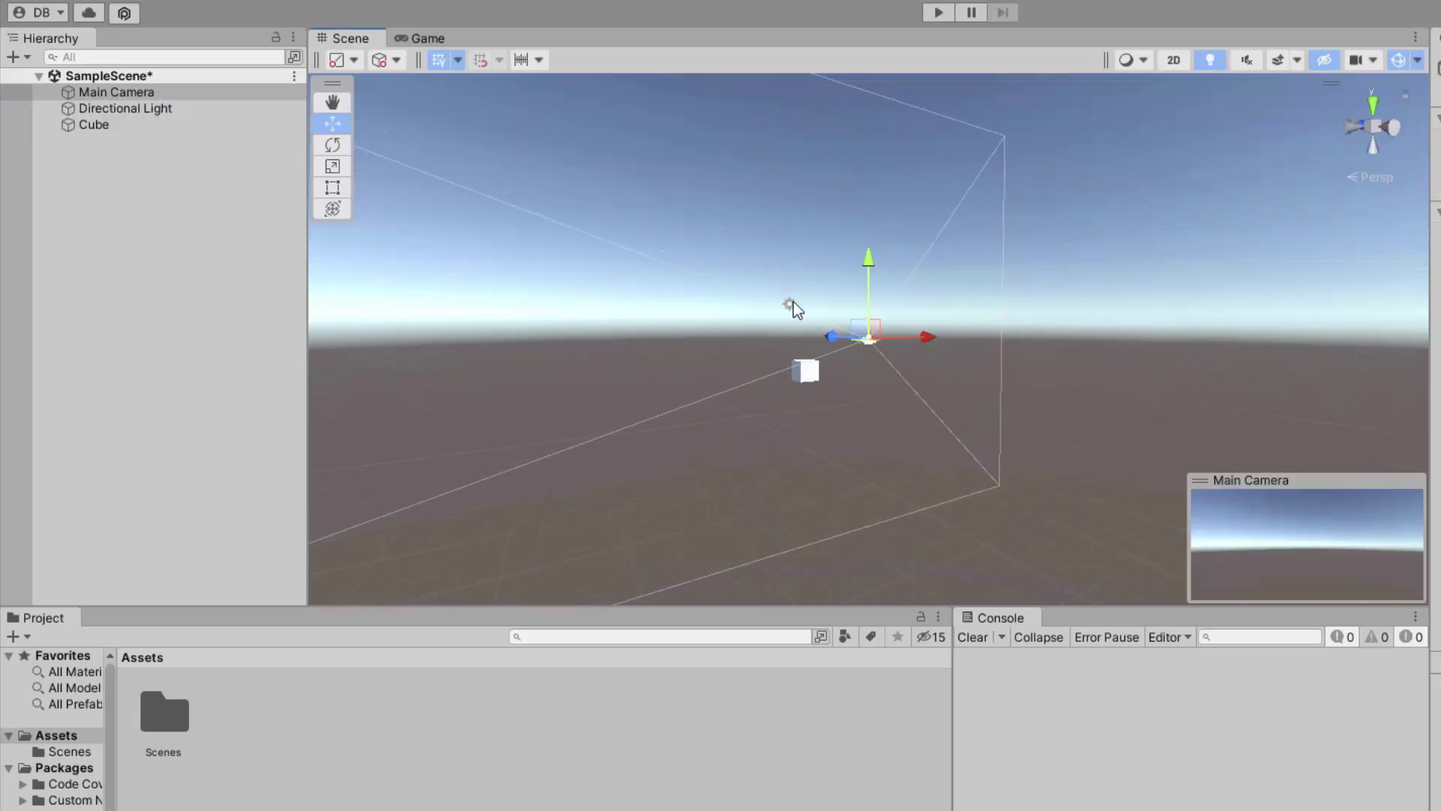
pyautogui.click(136, 108)
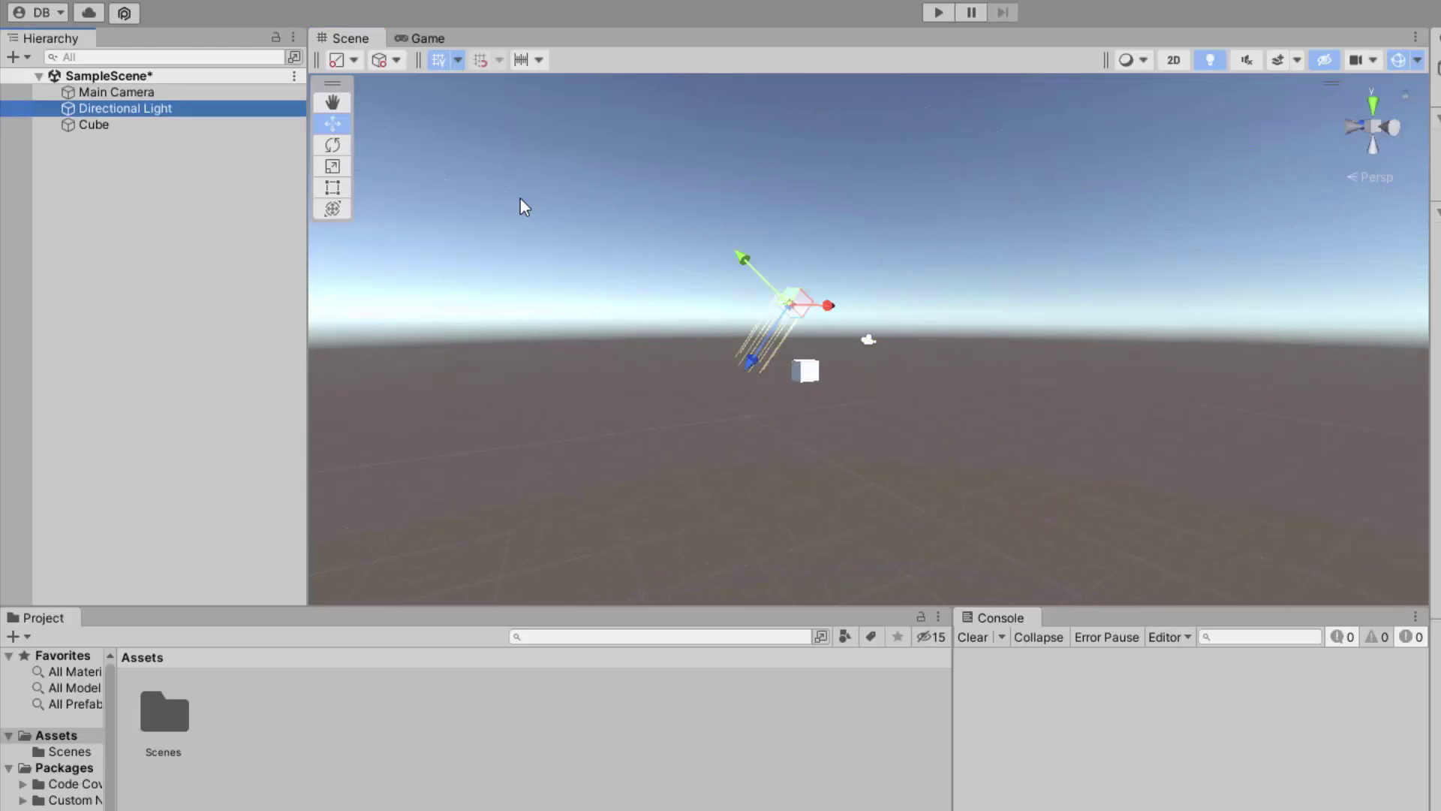
pyautogui.press('f')
pyautogui.click(736, 420)
pyautogui.keyDown('alt'); pyautogui.moveTo(736, 421); pyautogui.dragTo(907, 386); pyautogui.keyUp('alt')
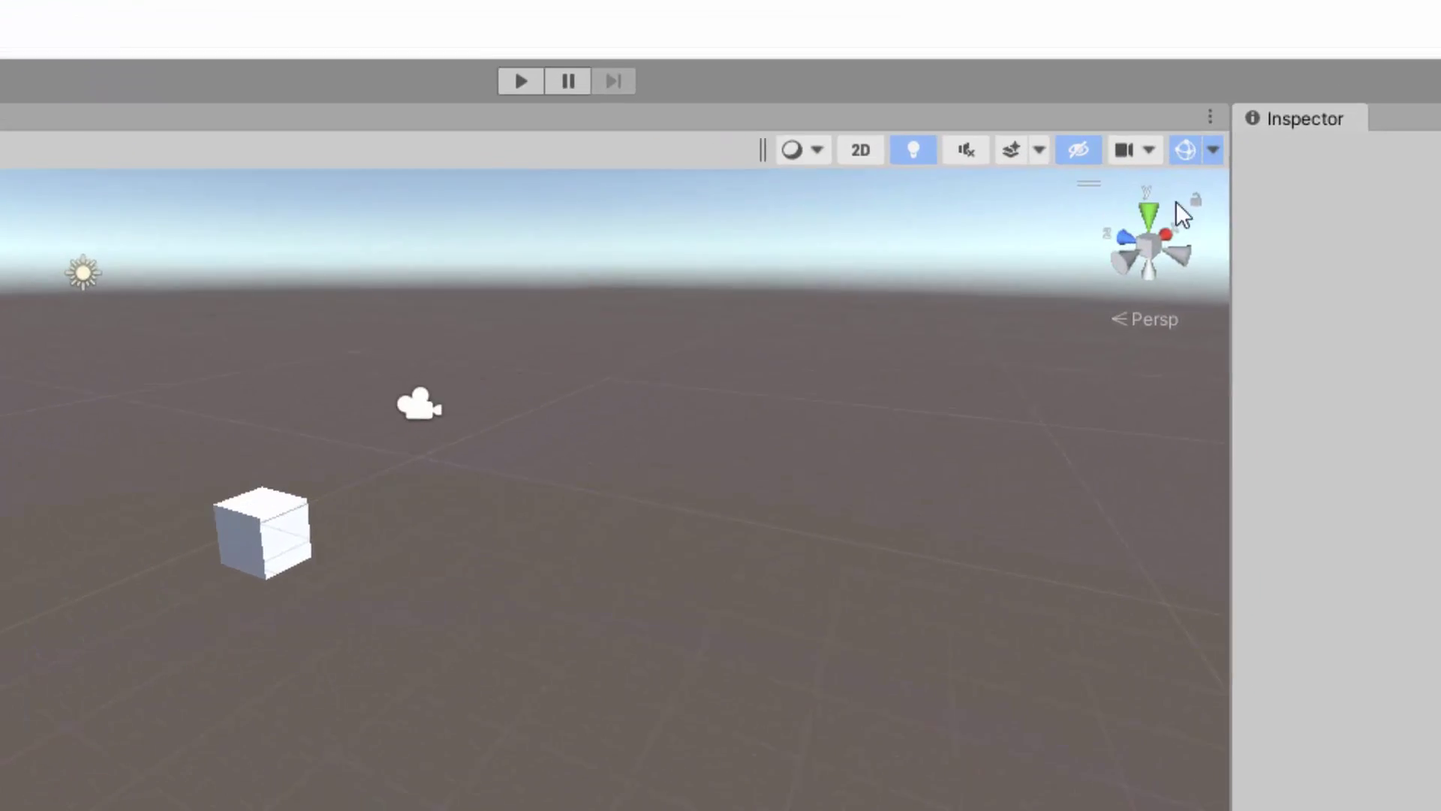
# View the scene along its axes from the top, right, front and left with the orientation gizmo.
pyautogui.keyDown('alt'); pyautogui.moveTo(1103, 246); pyautogui.dragTo(777, 495); pyautogui.keyUp('alt')
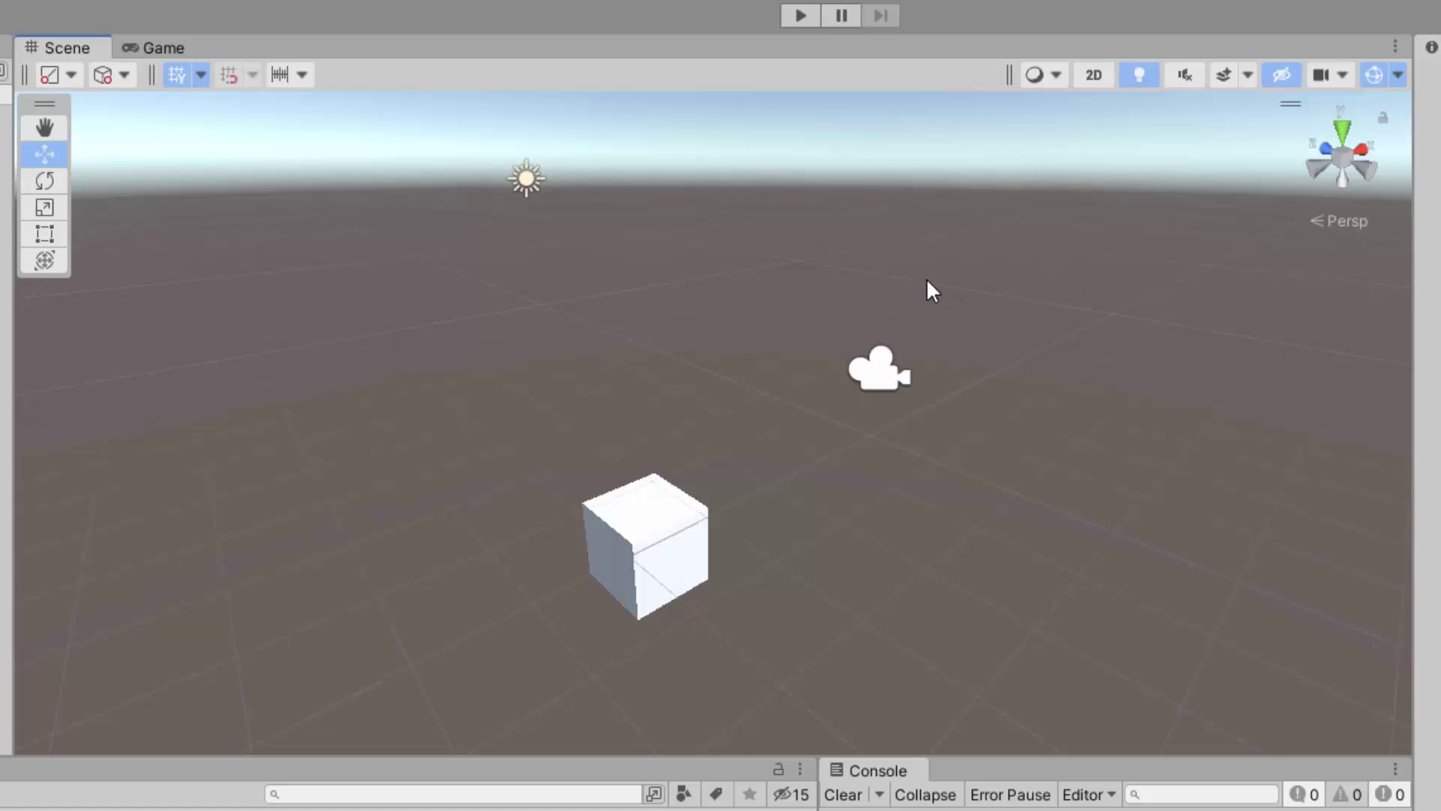
pyautogui.keyDown('alt'); pyautogui.moveTo(926, 285); pyautogui.dragTo(779, 263); pyautogui.keyUp('alt')
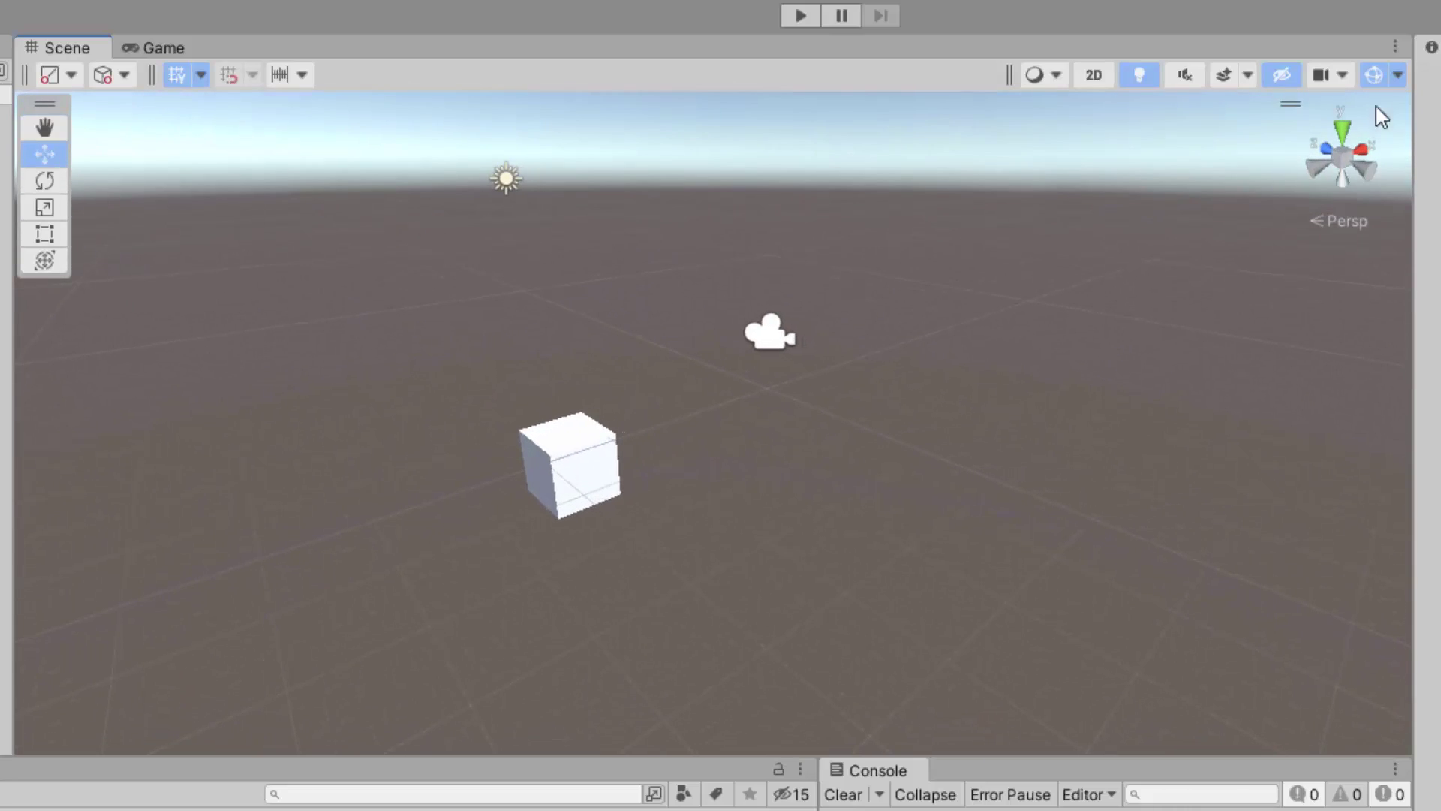
pyautogui.click(1343, 126)
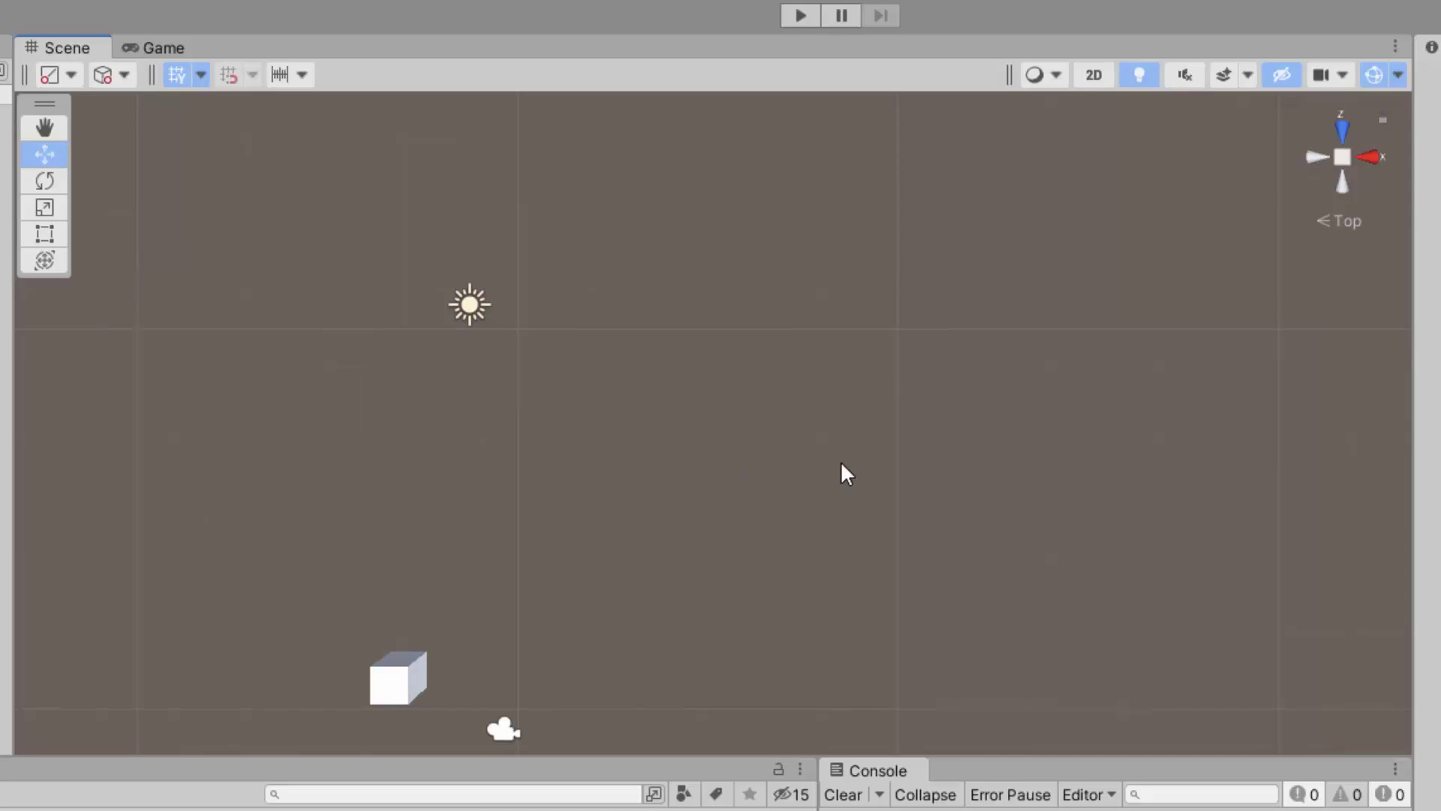
pyautogui.click(1371, 156)
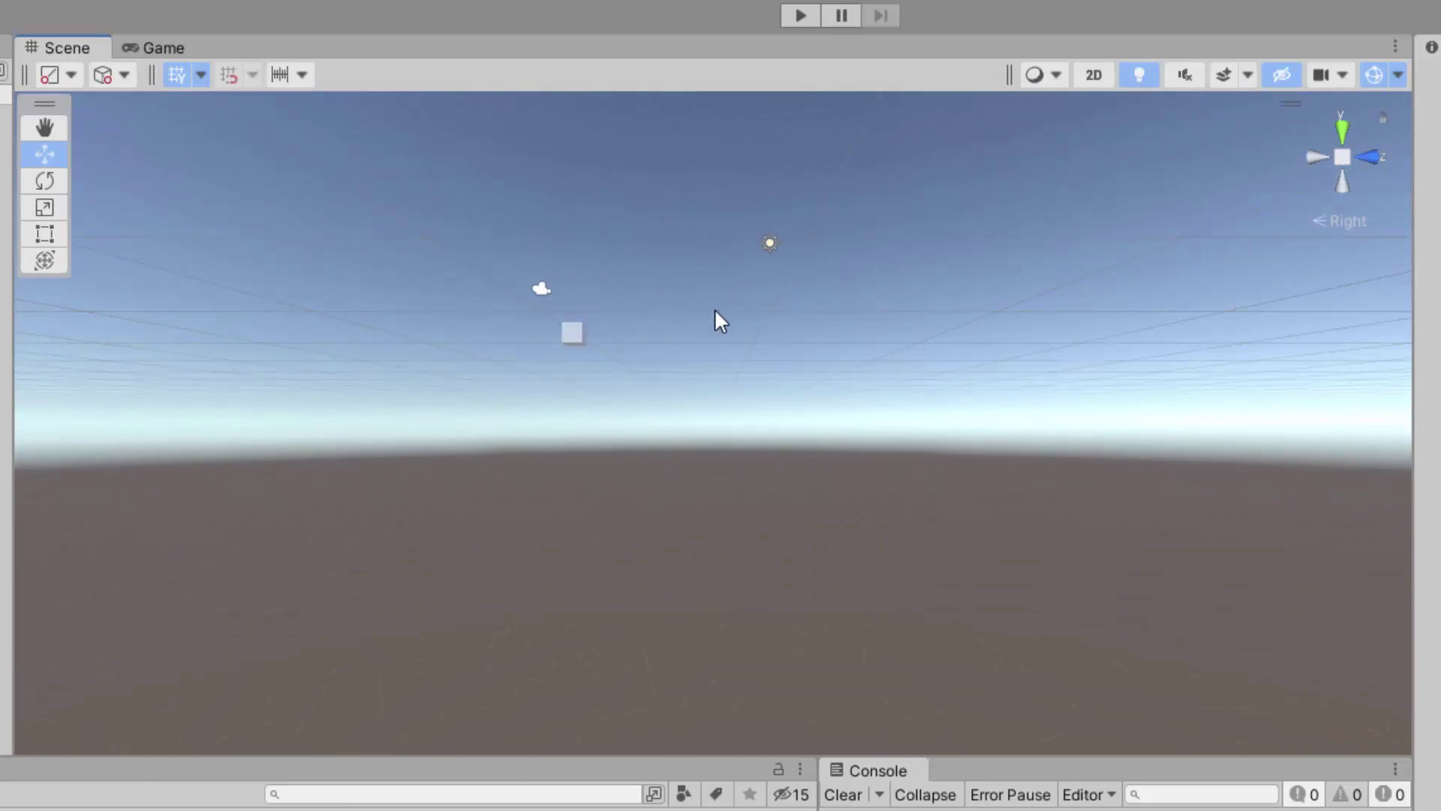
pyautogui.click(1366, 155)
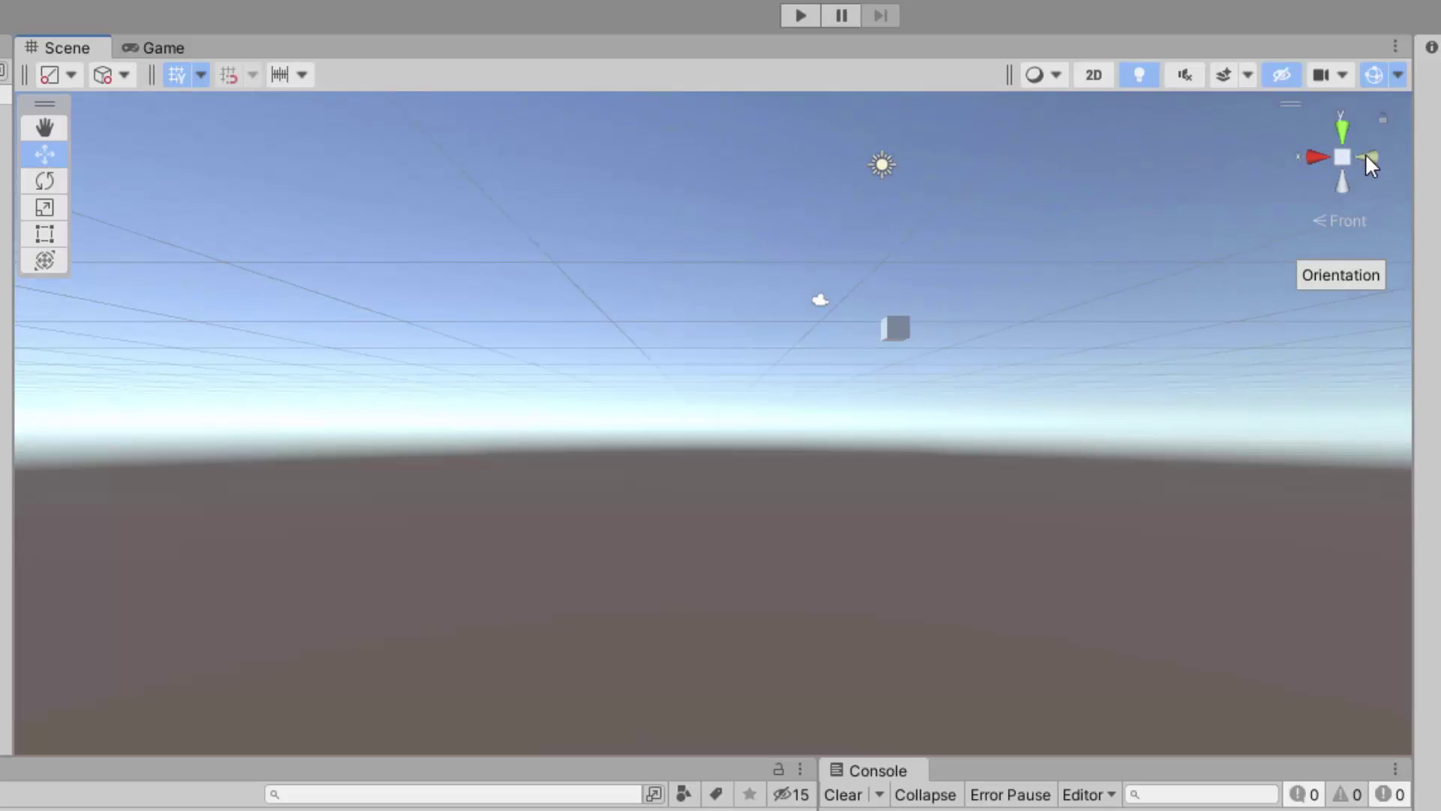
pyautogui.click(1318, 155)
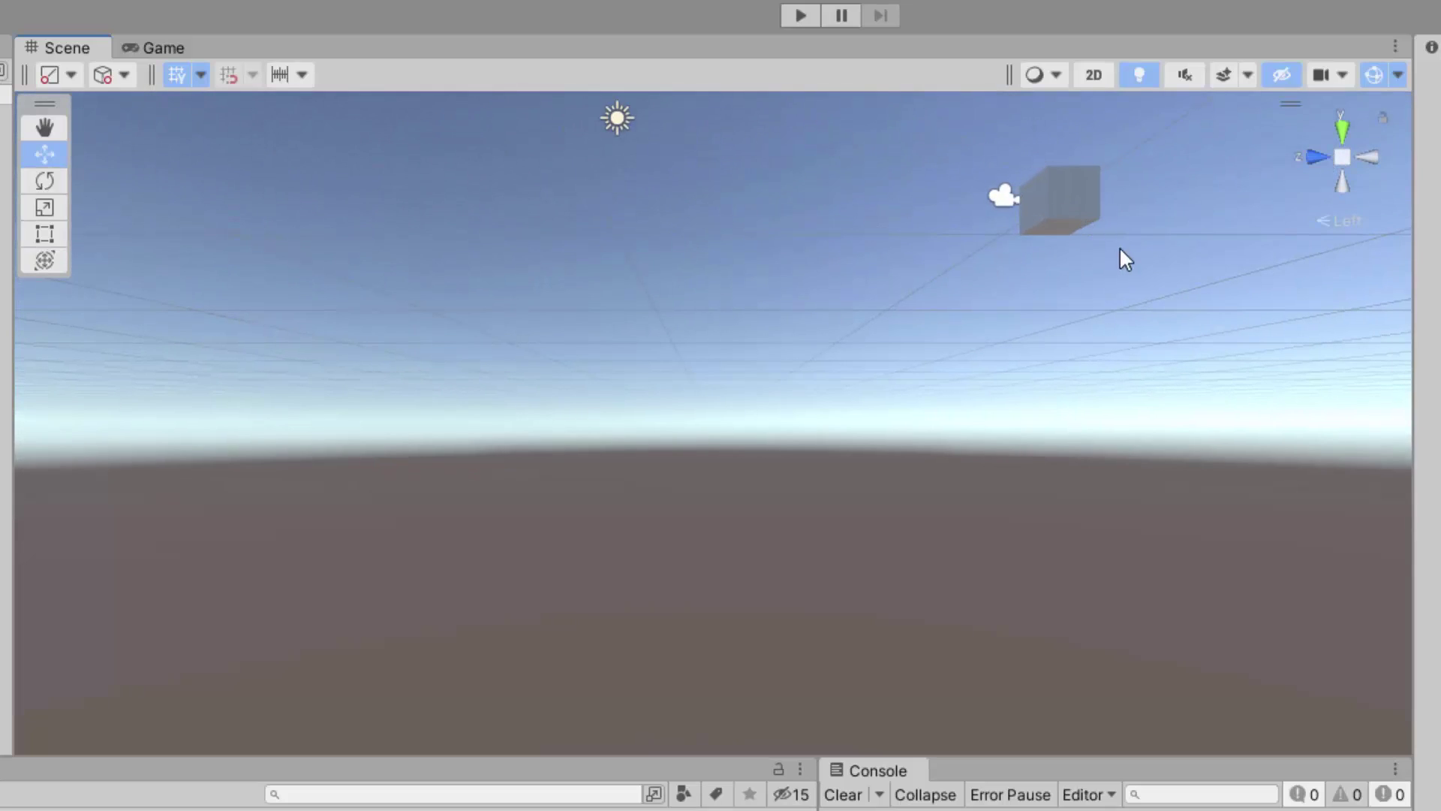
# Return to an angled view of the cube and switch the Scene view from perspective to isometric projection.
pyautogui.keyDown('alt'); pyautogui.moveTo(1123, 255); pyautogui.dragTo(734, 393); pyautogui.keyUp('alt')
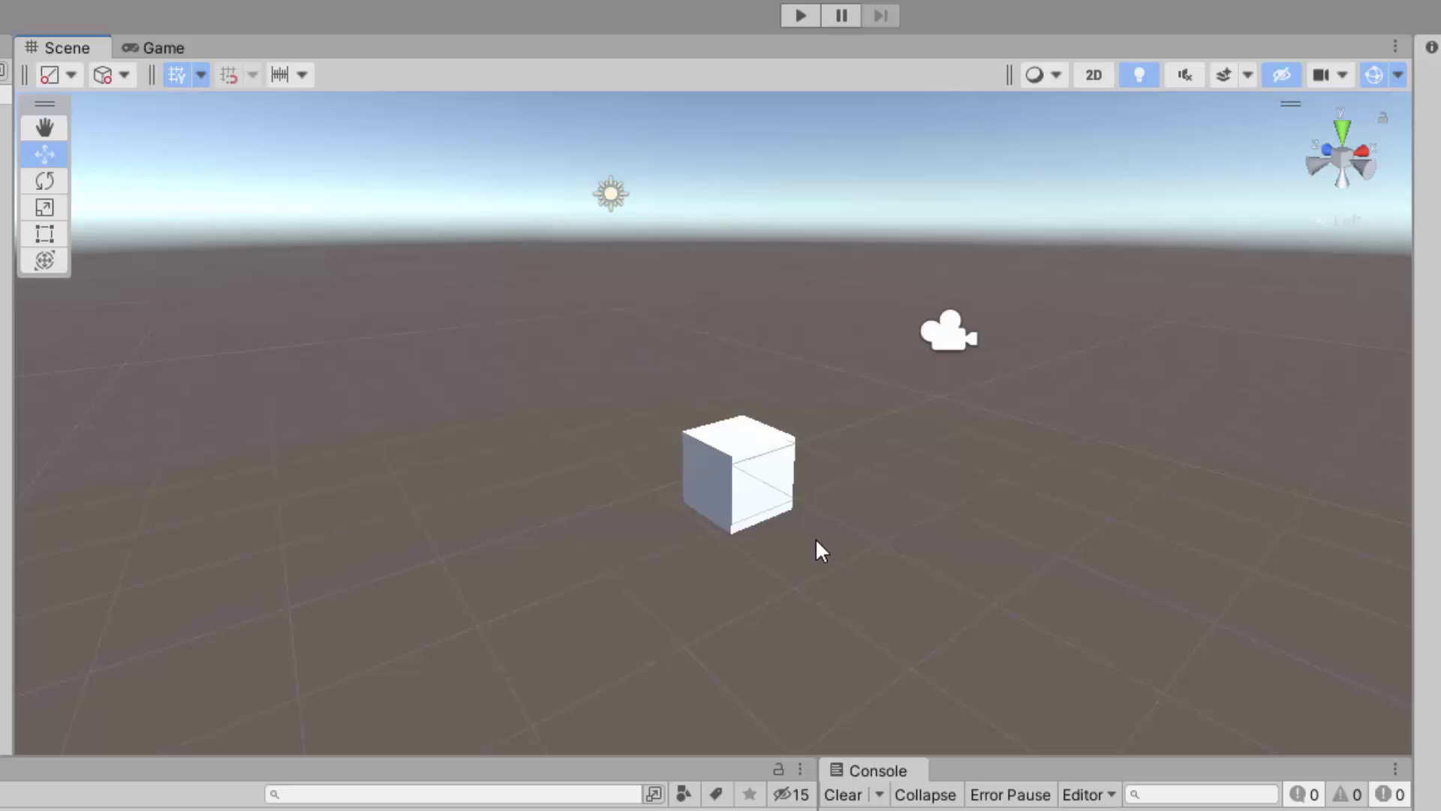
pyautogui.moveTo(783, 539); pyautogui.dragTo(787, 476, button='right')
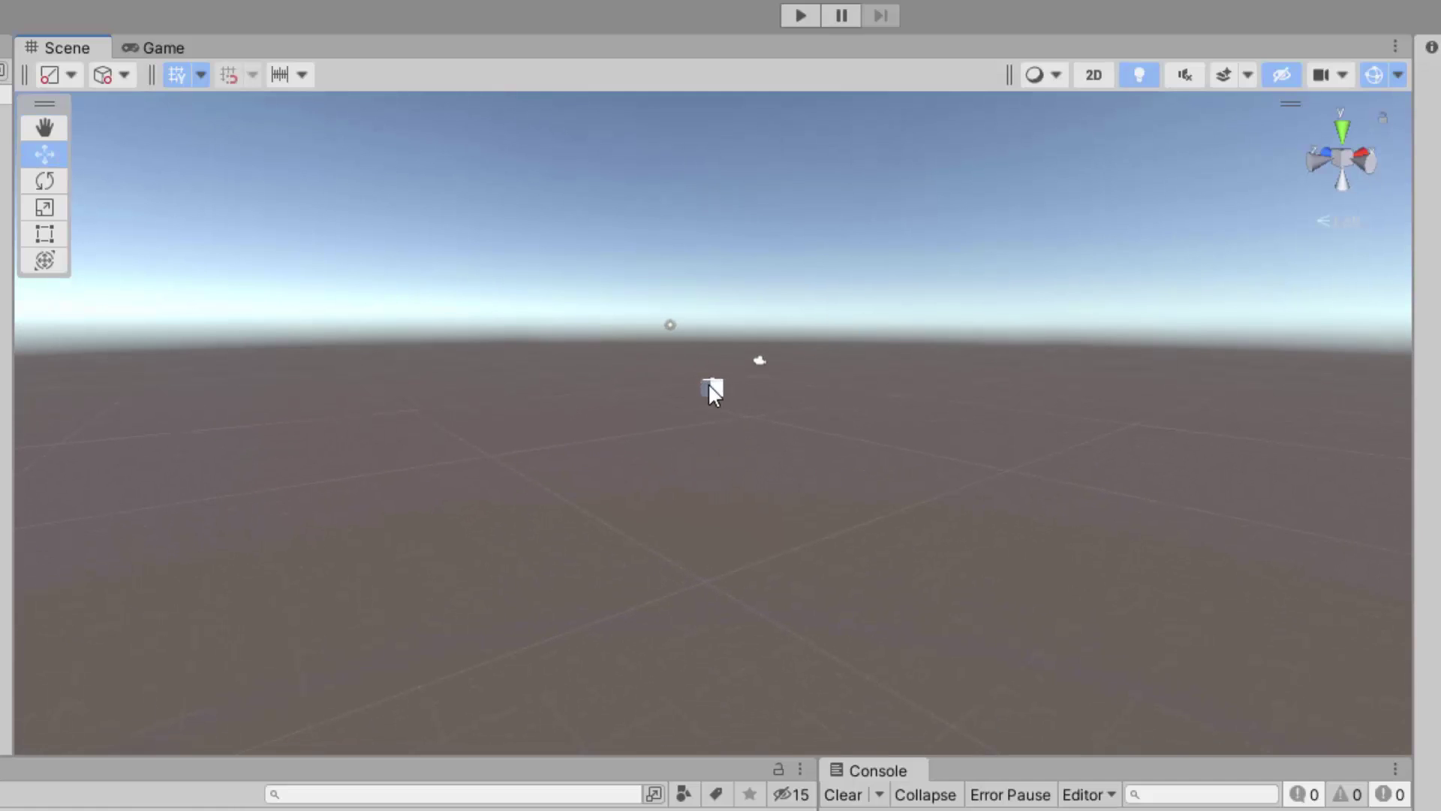
pyautogui.click(710, 387)
pyautogui.moveTo(900, 467); pyautogui.dragTo(855, 524, button='right')
pyautogui.click(1161, 294)
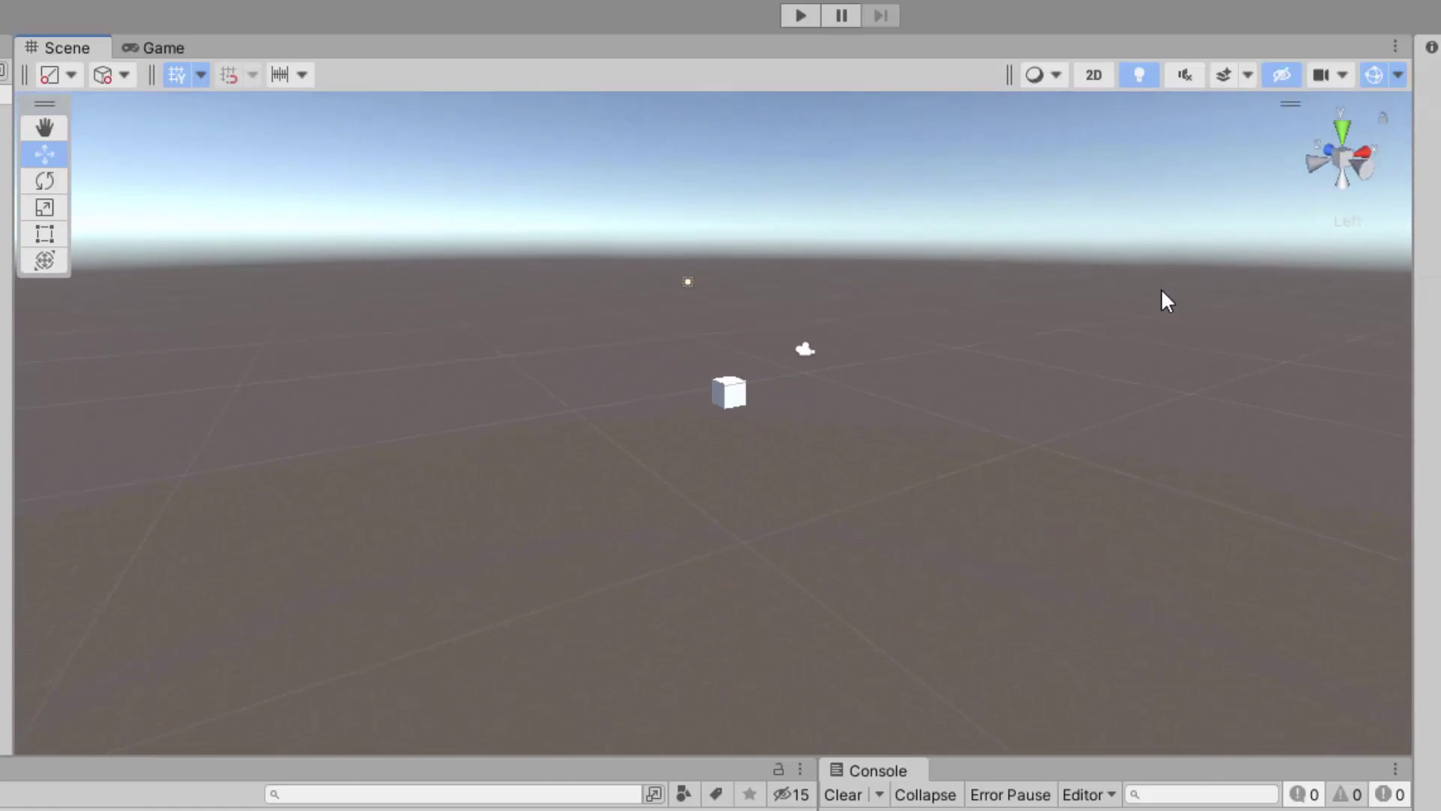
pyautogui.click(1338, 155)
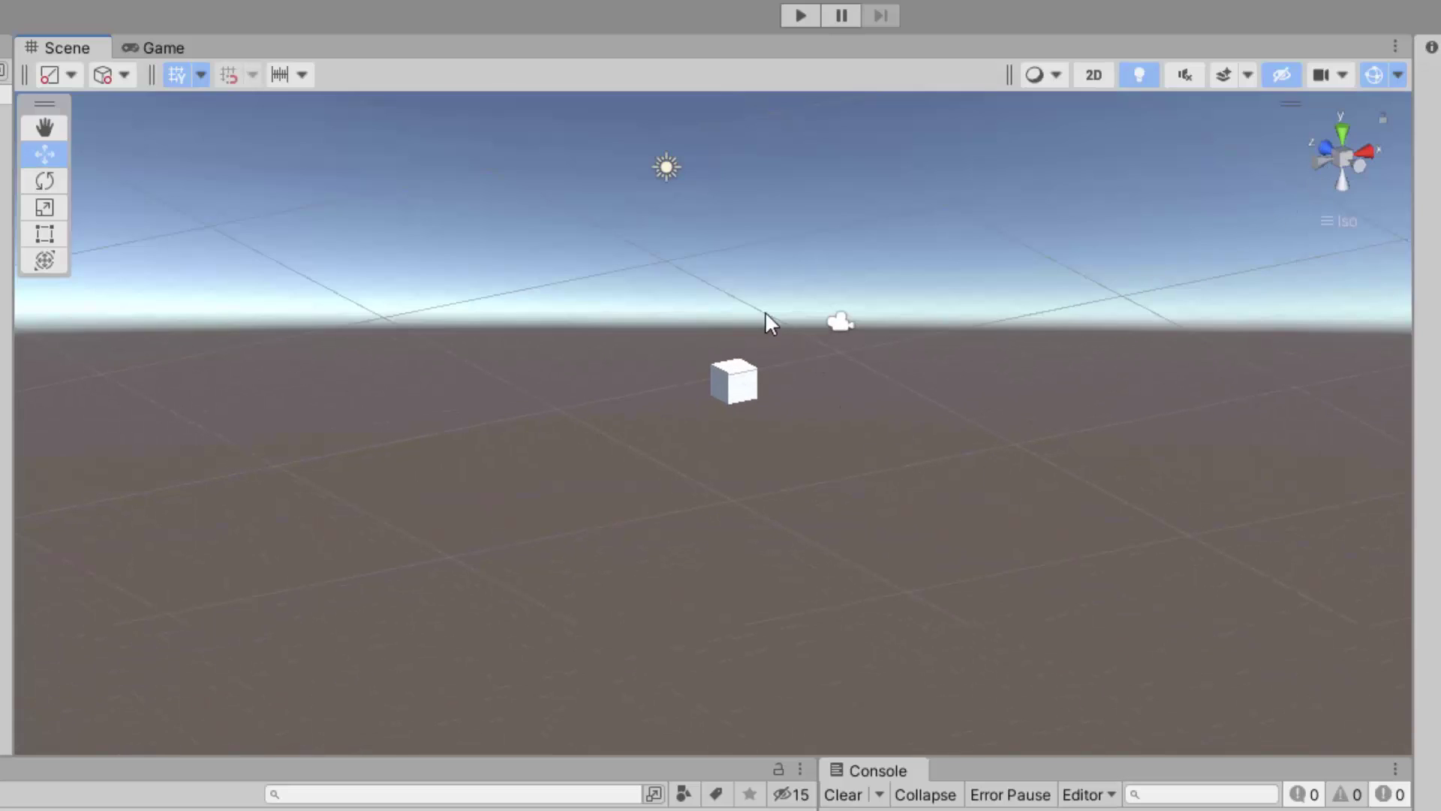
# Examine the isometric scene by orbiting, viewing it from the top, panning across it, and returning to an angled view.
pyautogui.keyDown('alt'); pyautogui.moveTo(743, 360); pyautogui.dragTo(612, 446); pyautogui.keyUp('alt')
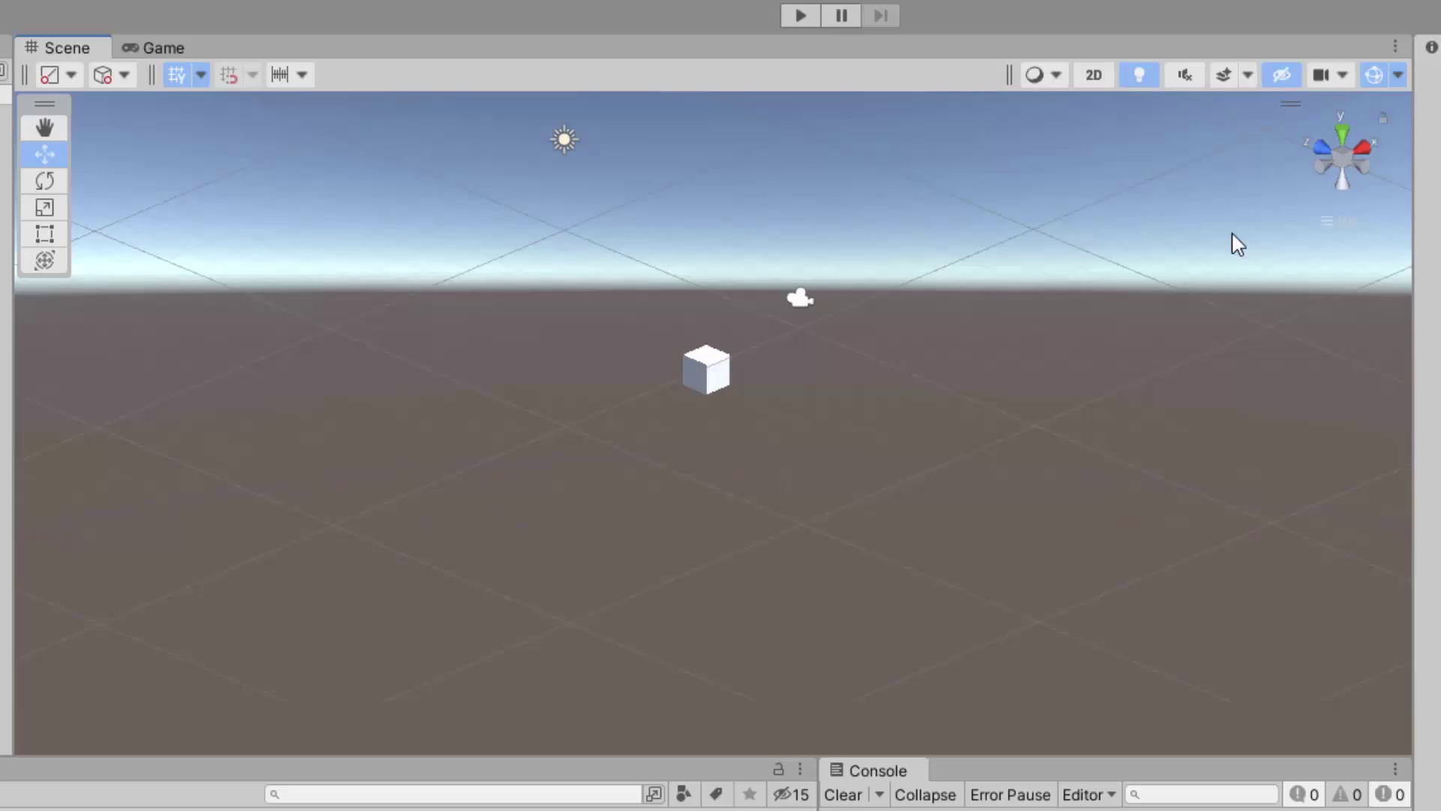
pyautogui.click(1342, 129)
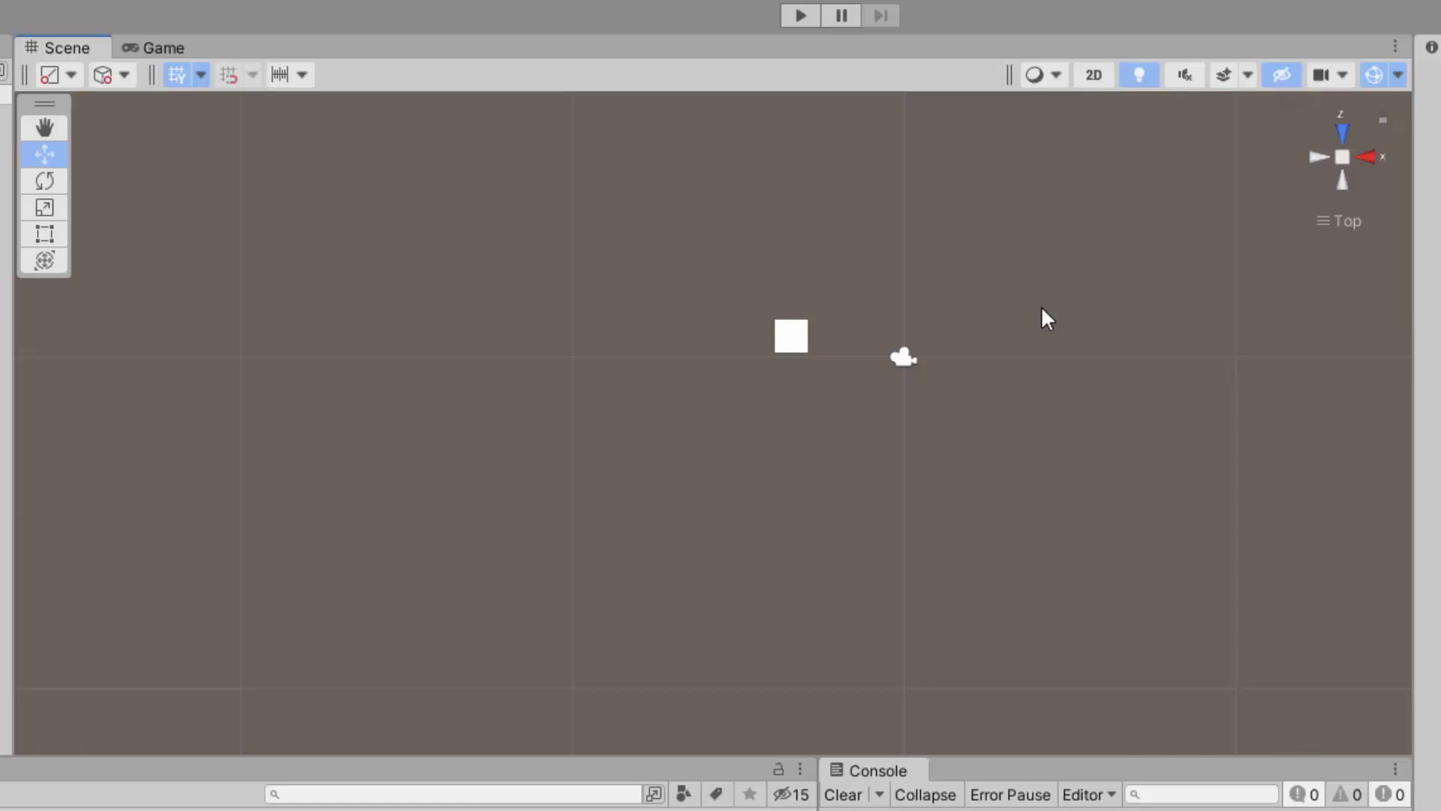
pyautogui.moveTo(1058, 261); pyautogui.dragTo(933, 333, button='middle')
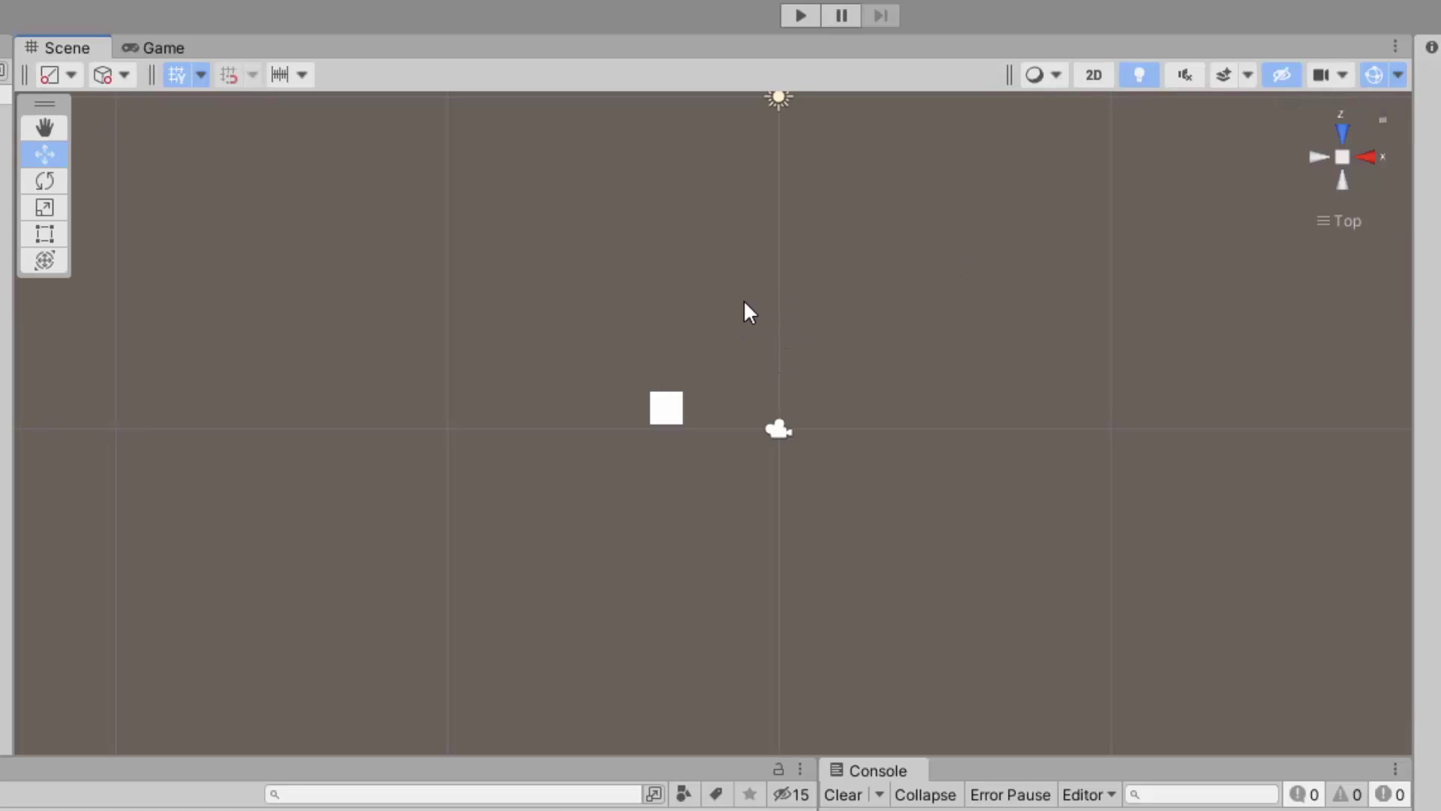
pyautogui.moveTo(792, 378); pyautogui.dragTo(978, 309, button='middle')
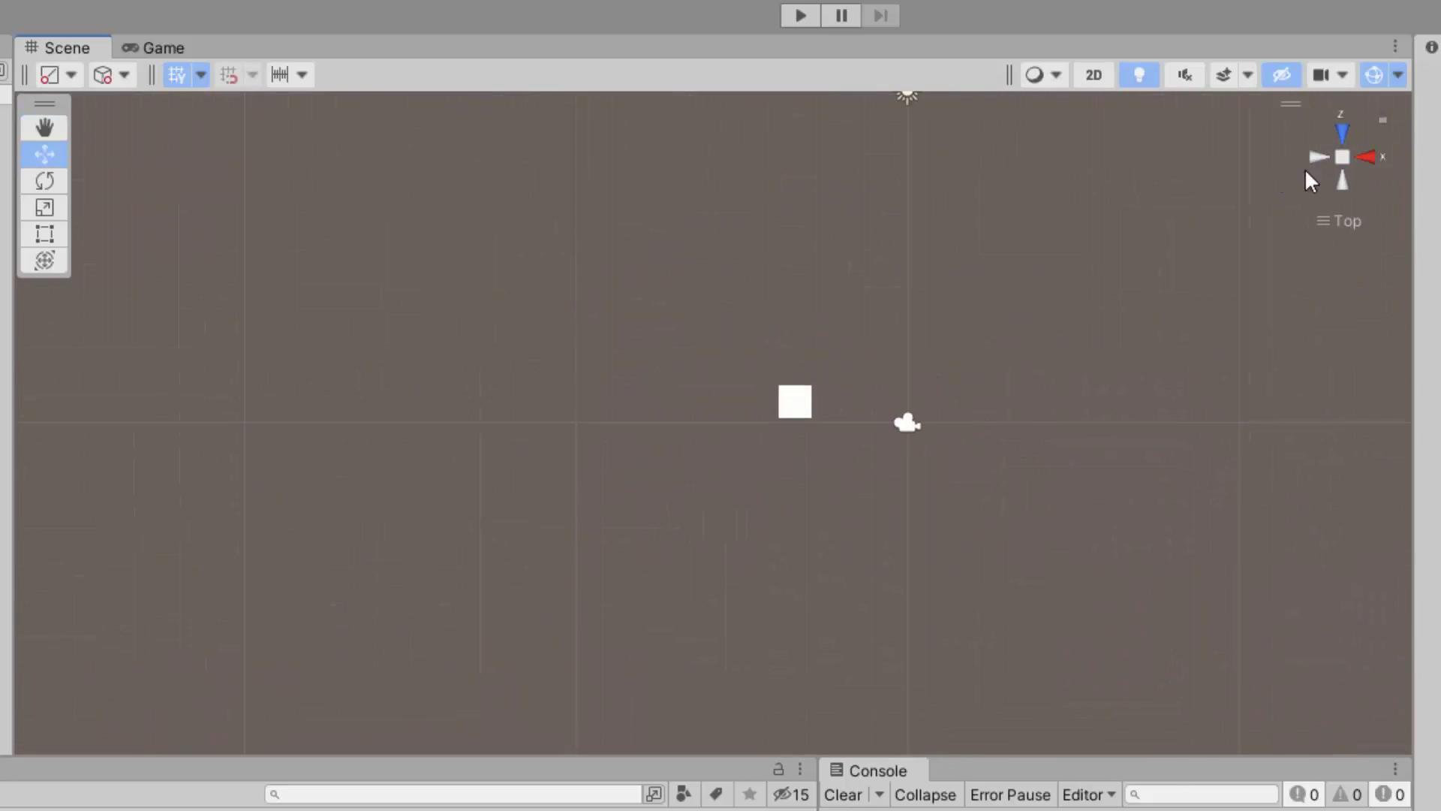
pyautogui.keyDown('alt'); pyautogui.moveTo(1046, 488); pyautogui.dragTo(1277, 100); pyautogui.keyUp('alt')
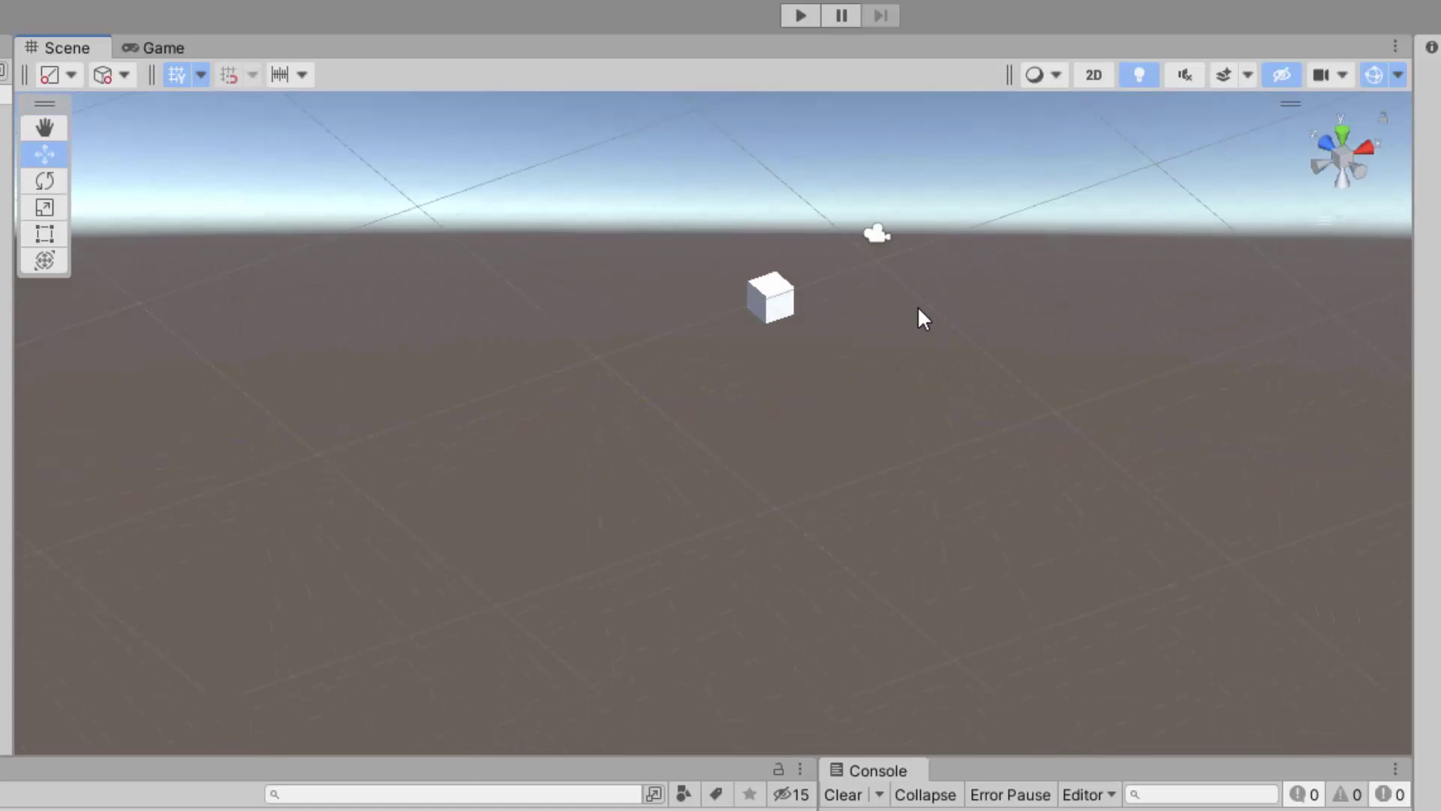
pyautogui.moveTo(891, 315); pyautogui.dragTo(772, 398, button='middle')
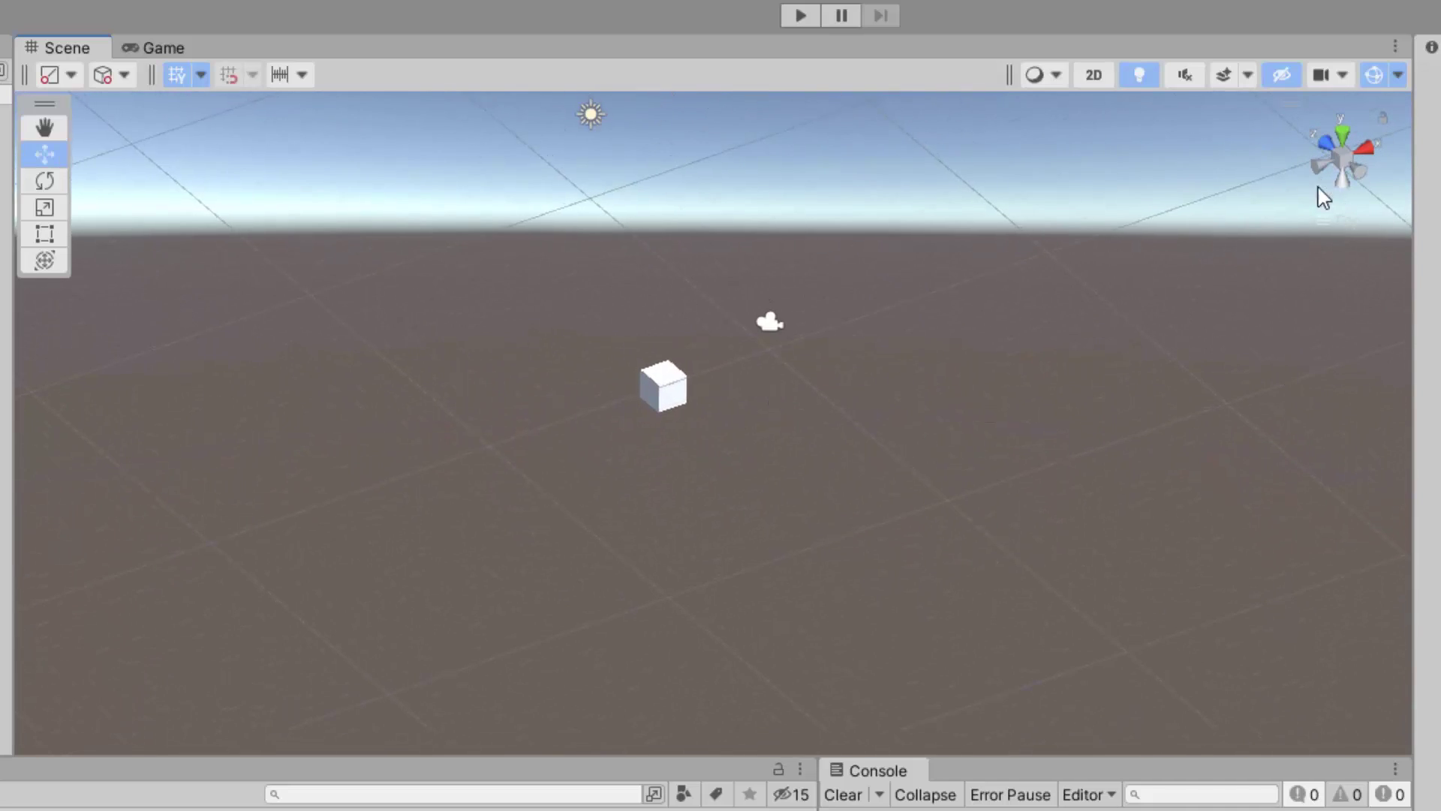
# Switch the Scene view from isometric back to perspective projection and orbit around the cube to a front-facing angle.
pyautogui.click(1340, 157)
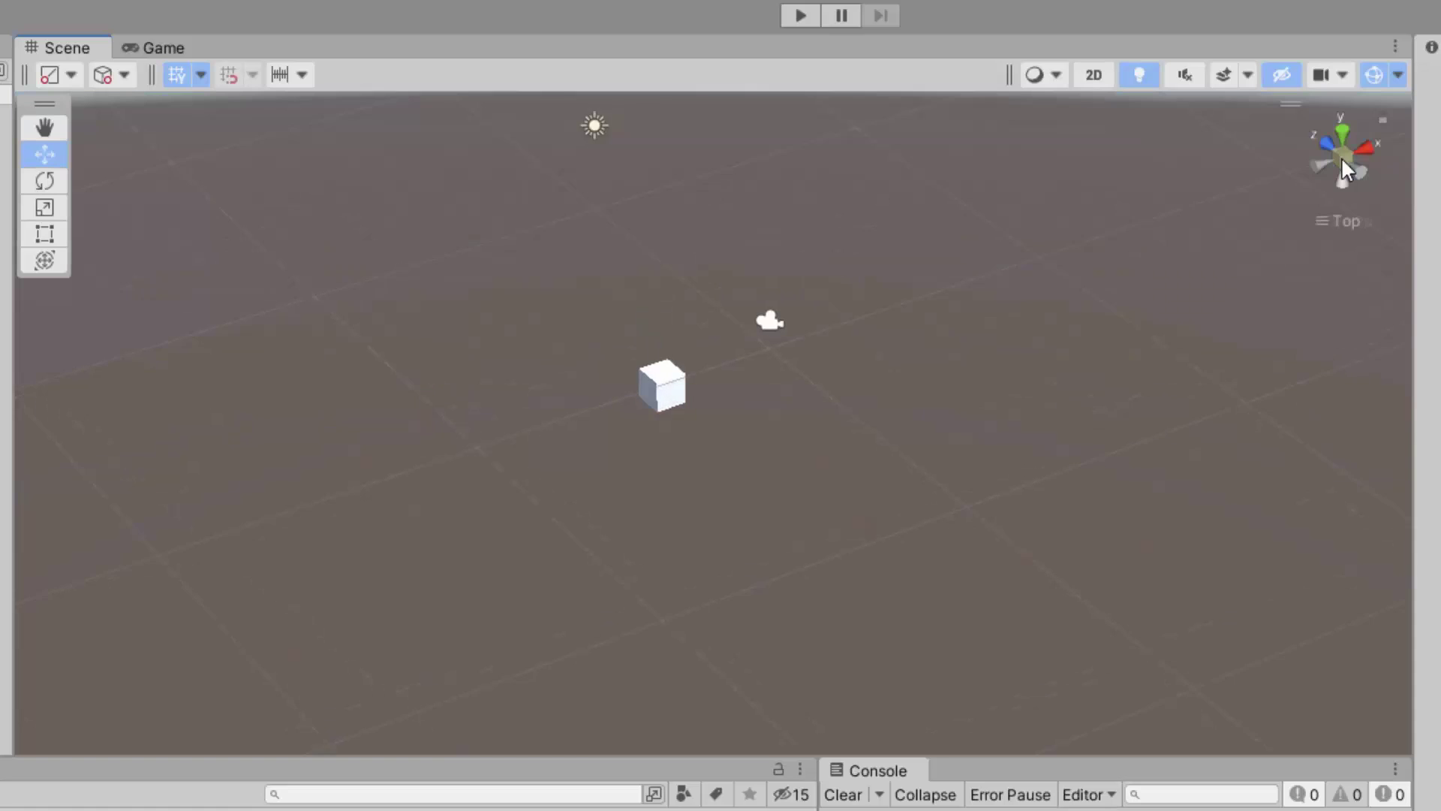
pyautogui.keyDown('alt'); pyautogui.moveTo(785, 556); pyautogui.dragTo(665, 515); pyautogui.keyUp('alt')
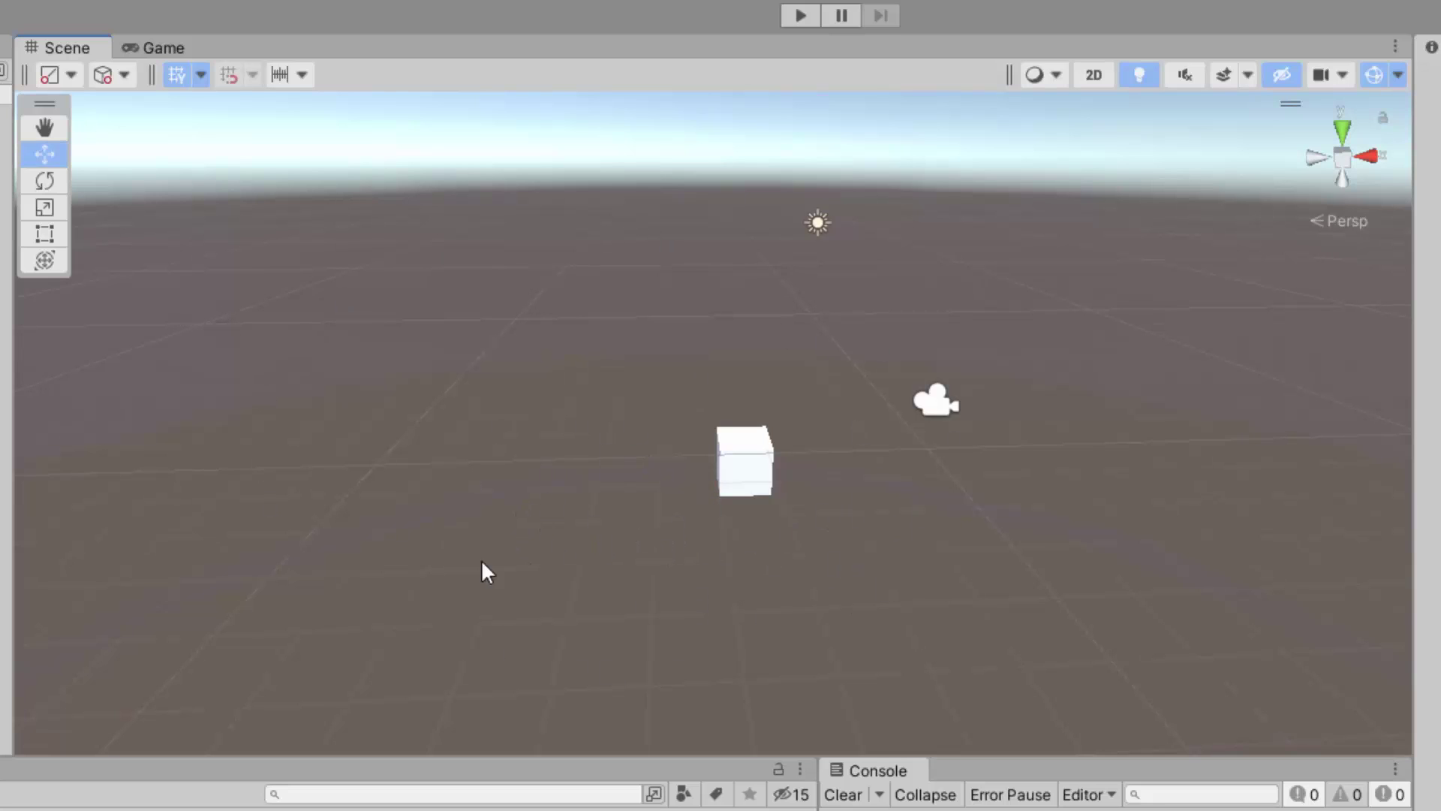
pyautogui.keyDown('alt'); pyautogui.moveTo(851, 455); pyautogui.dragTo(748, 396); pyautogui.keyUp('alt')
pyautogui.moveTo(748, 395); pyautogui.dragTo(785, 379, button='middle')
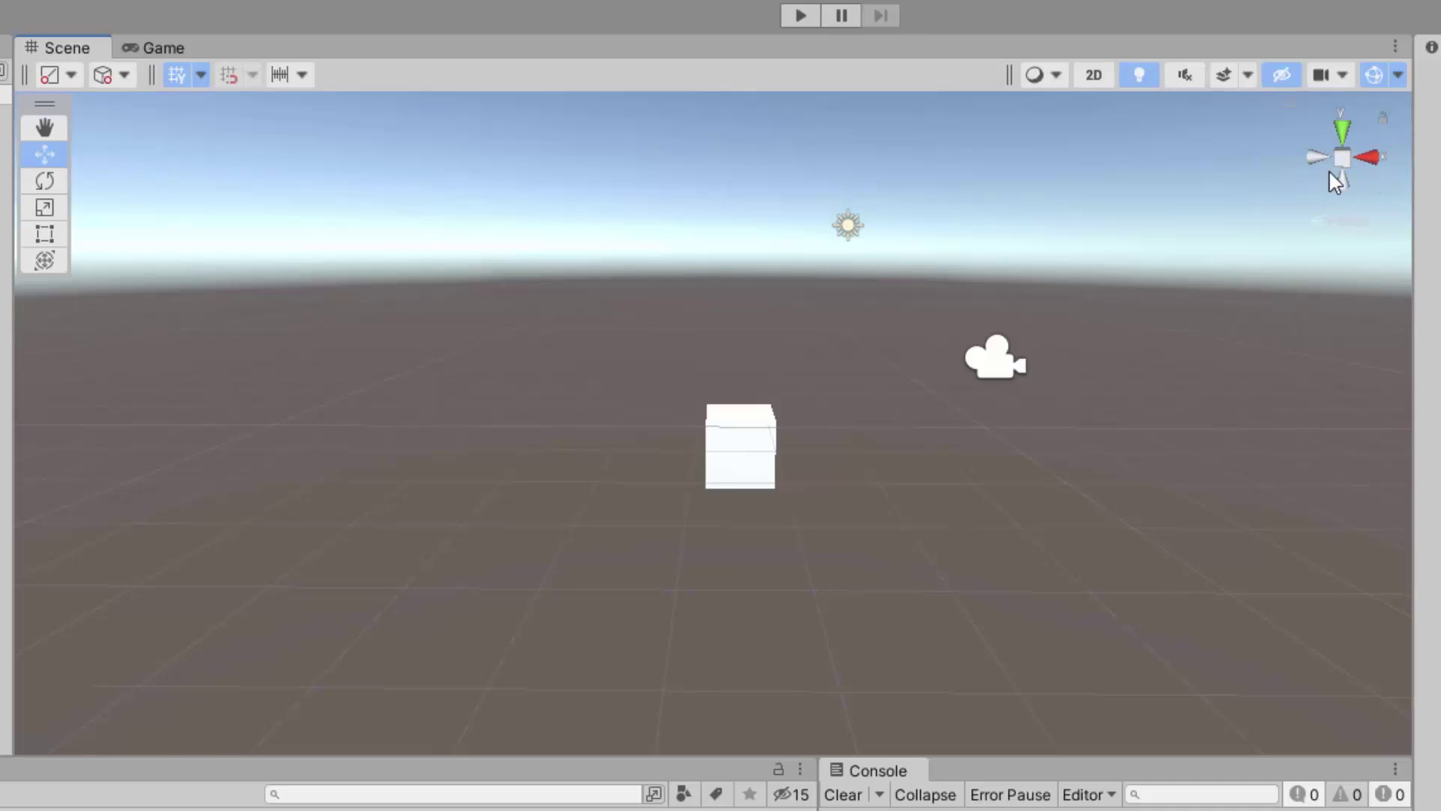
# View the scene in perspective from the top and from the right, and return to an angled view of the cube.
pyautogui.click(1346, 133)
pyautogui.moveTo(950, 597); pyautogui.dragTo(900, 271, button='middle')
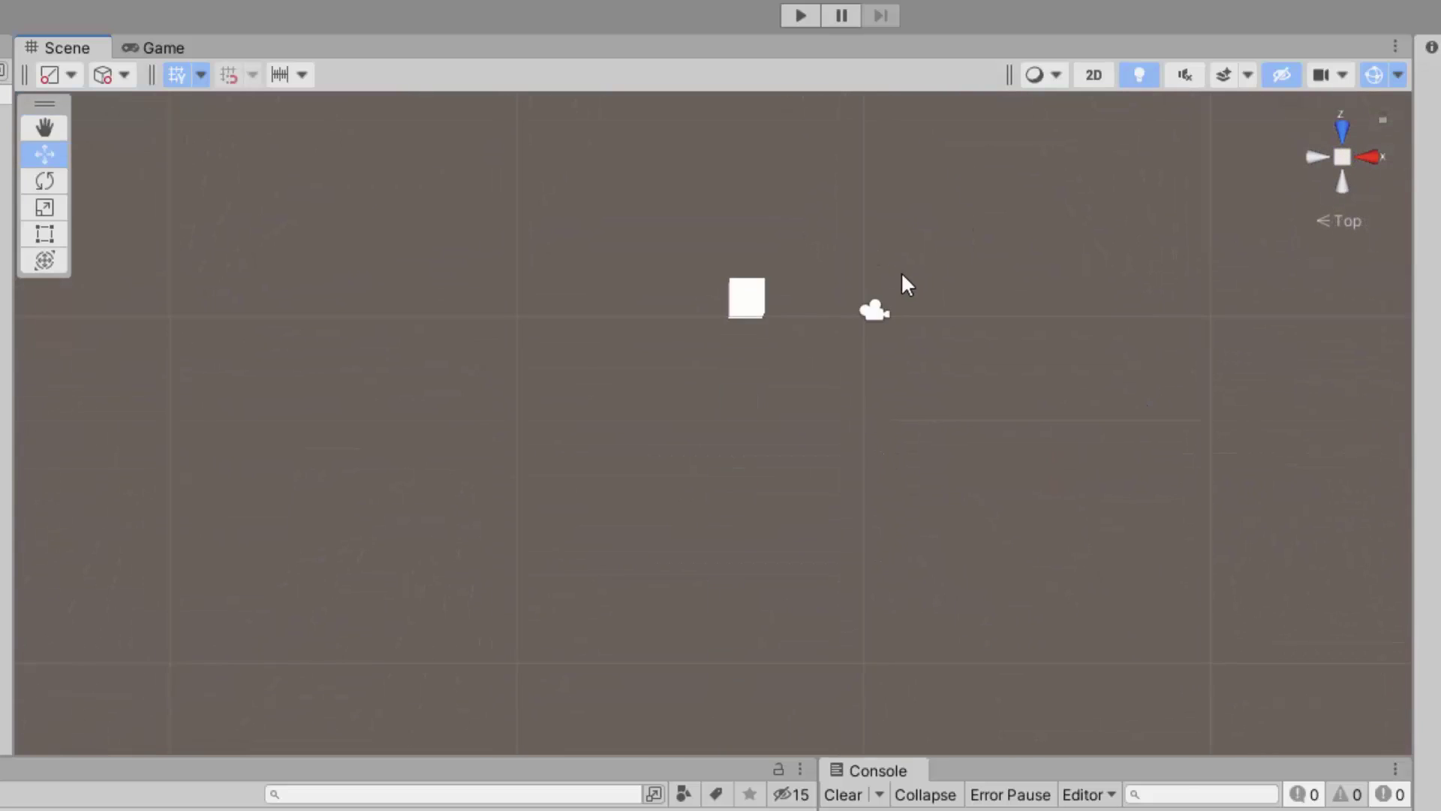
pyautogui.moveTo(990, 171); pyautogui.dragTo(1021, 350, button='middle')
pyautogui.click(1366, 160)
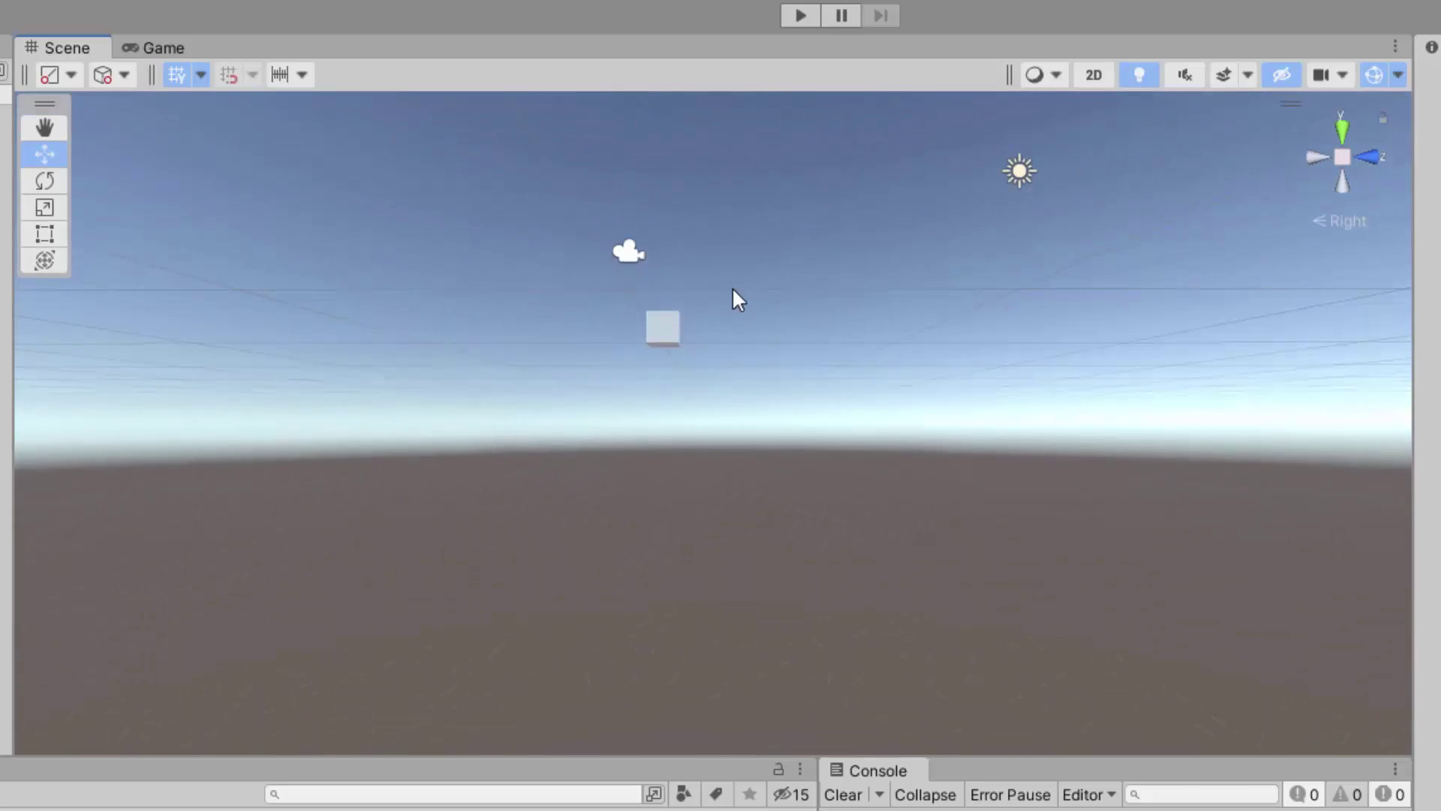
pyautogui.keyDown('alt'); pyautogui.moveTo(1184, 440); pyautogui.dragTo(1051, 353); pyautogui.keyUp('alt')
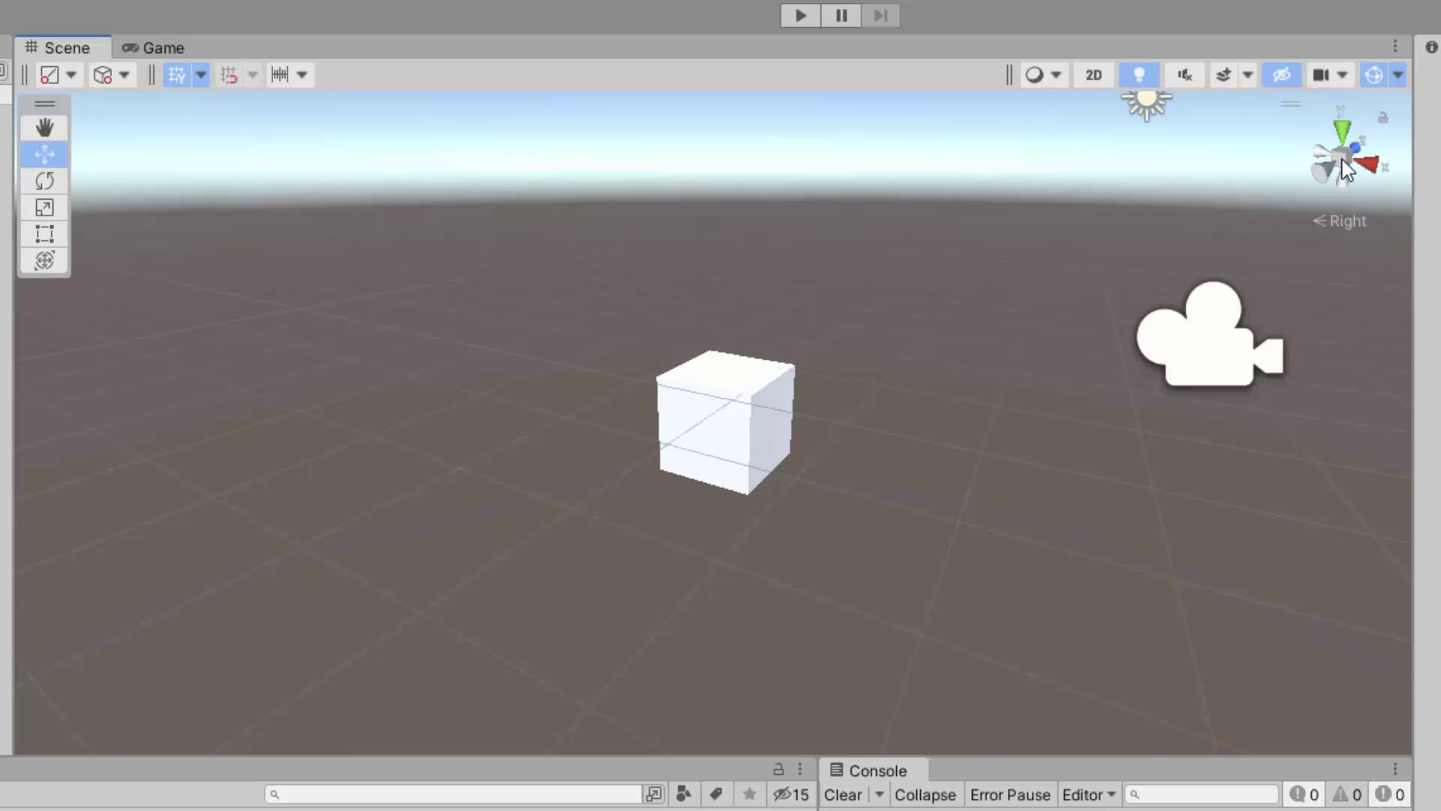
# Toggle the projection to isometric and back to perspective, and select the Cube and focus the Scene view on it.
pyautogui.click(1341, 158)
pyautogui.click(1342, 157)
pyautogui.click(750, 436)
pyautogui.keyDown('alt'); pyautogui.moveTo(914, 650); pyautogui.dragTo(1123, 345); pyautogui.keyUp('alt')
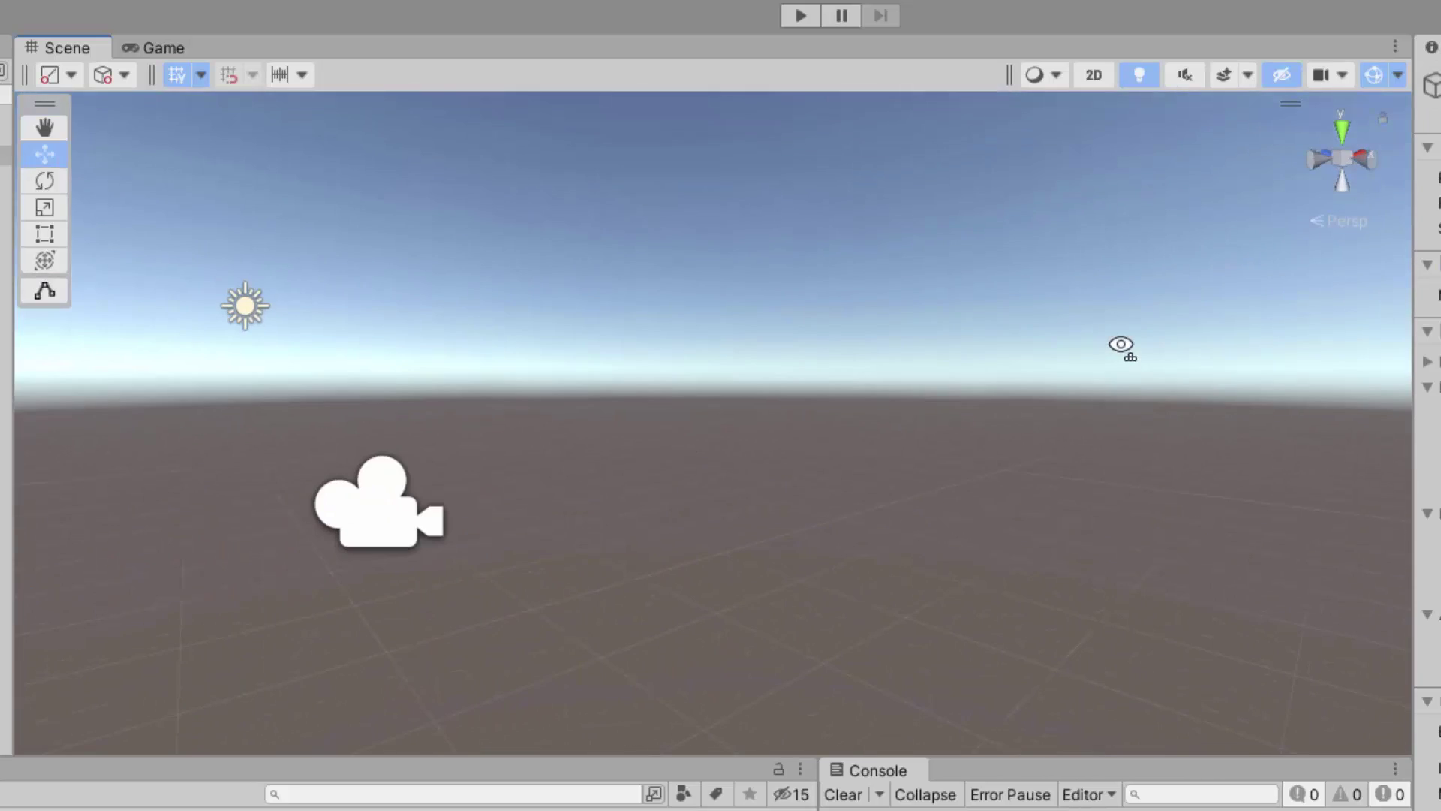
pyautogui.press('f')
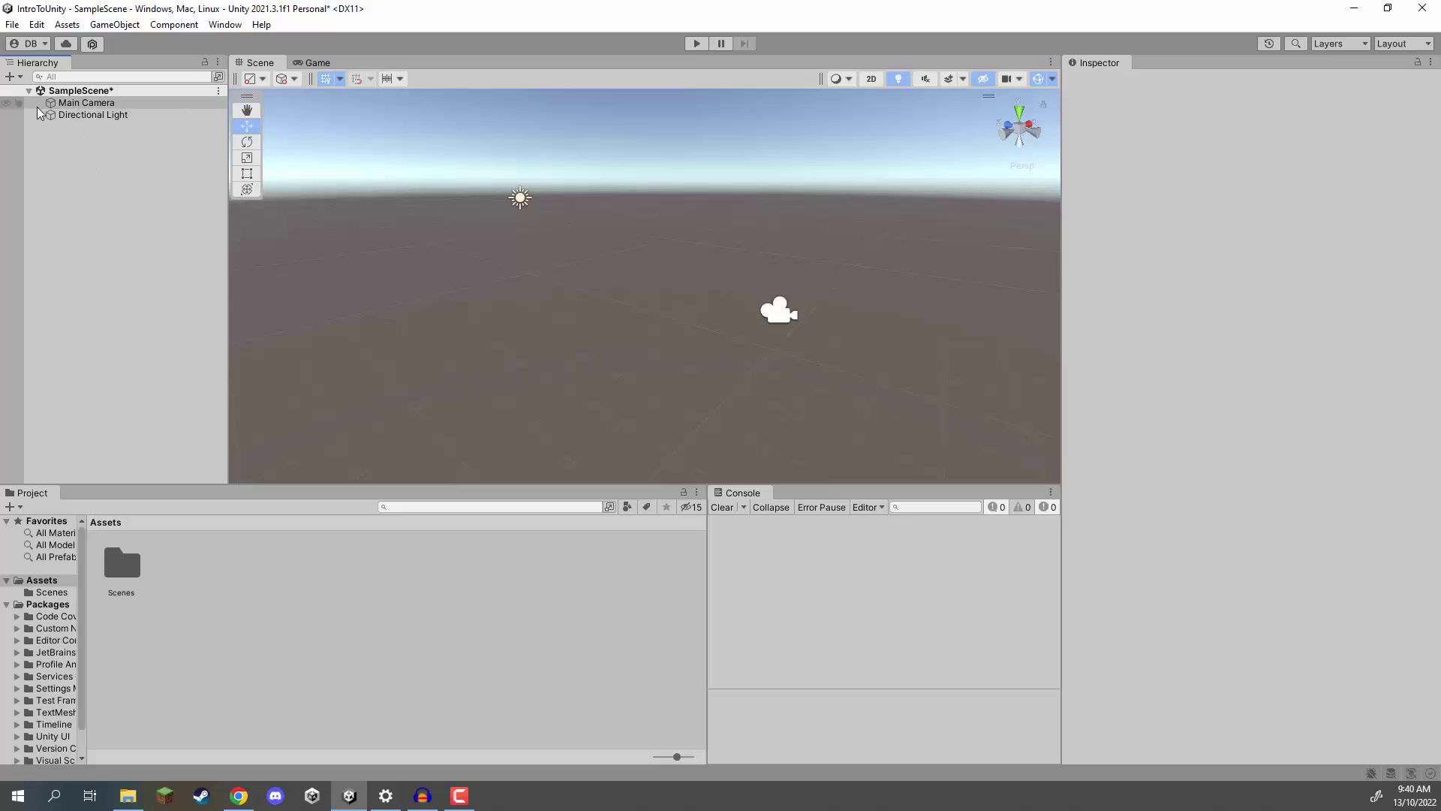
# Compare the Inspector properties of the Main Camera and the Directional Light by selecting them alternately in the Hierarchy.
pyautogui.click(75, 103)
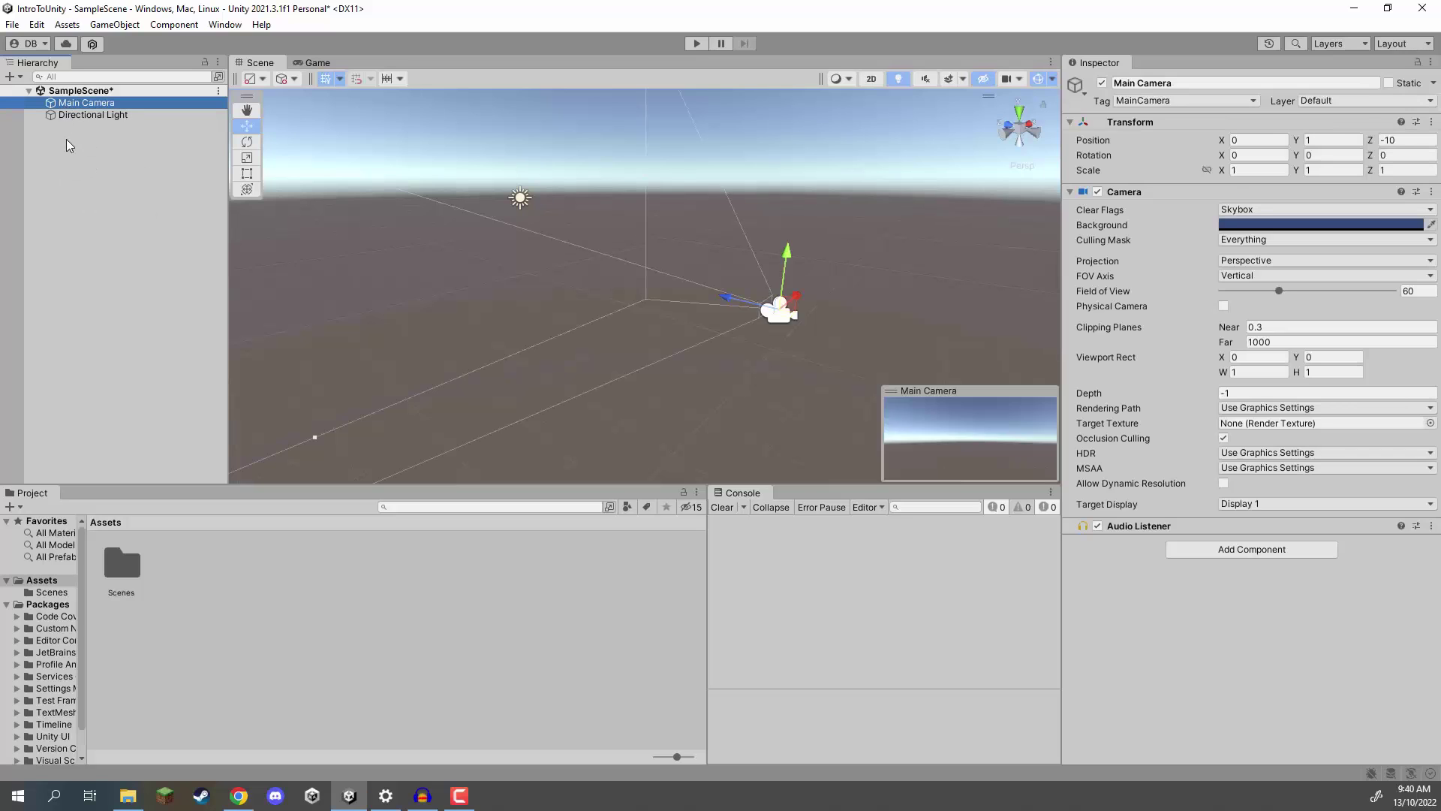
pyautogui.click(70, 116)
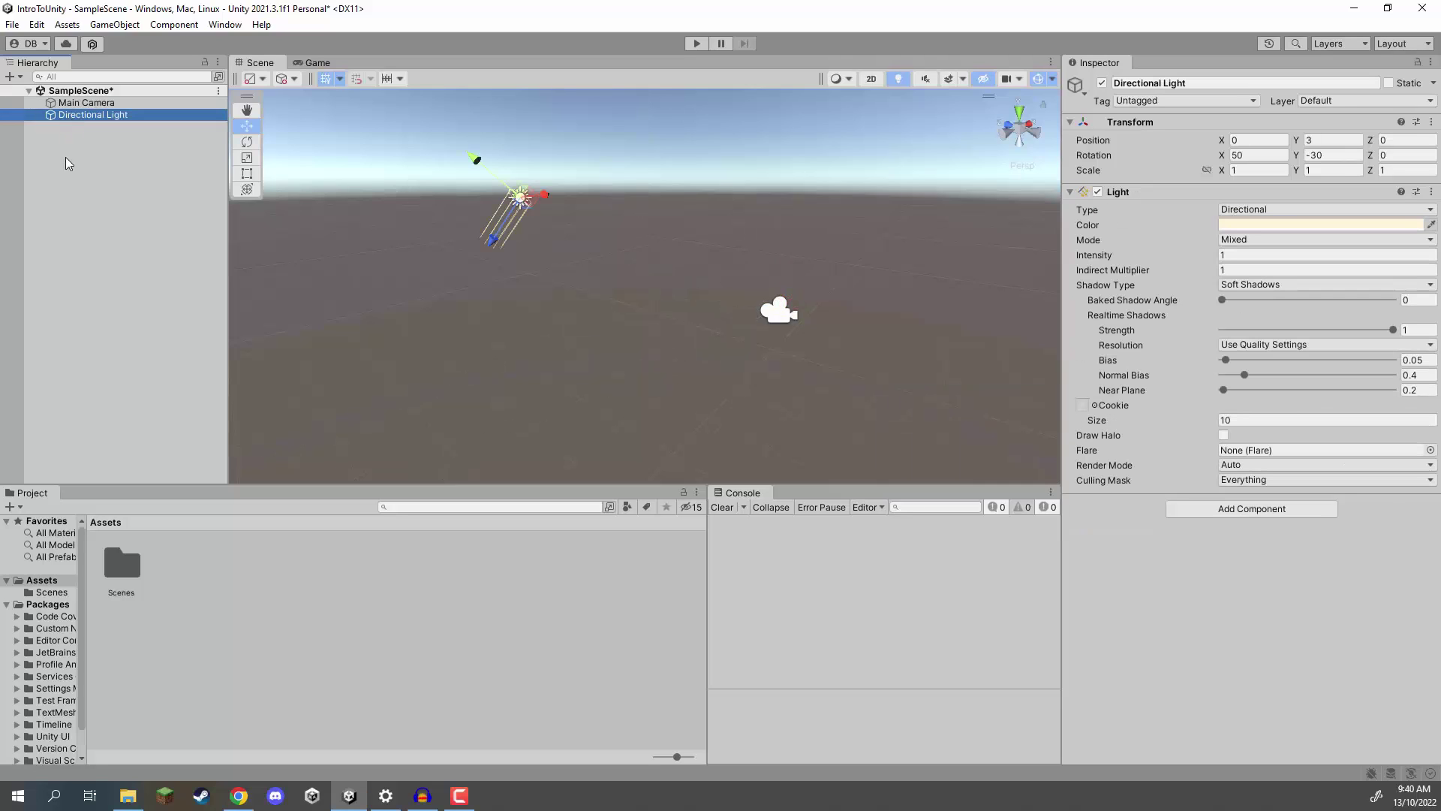
pyautogui.click(75, 104)
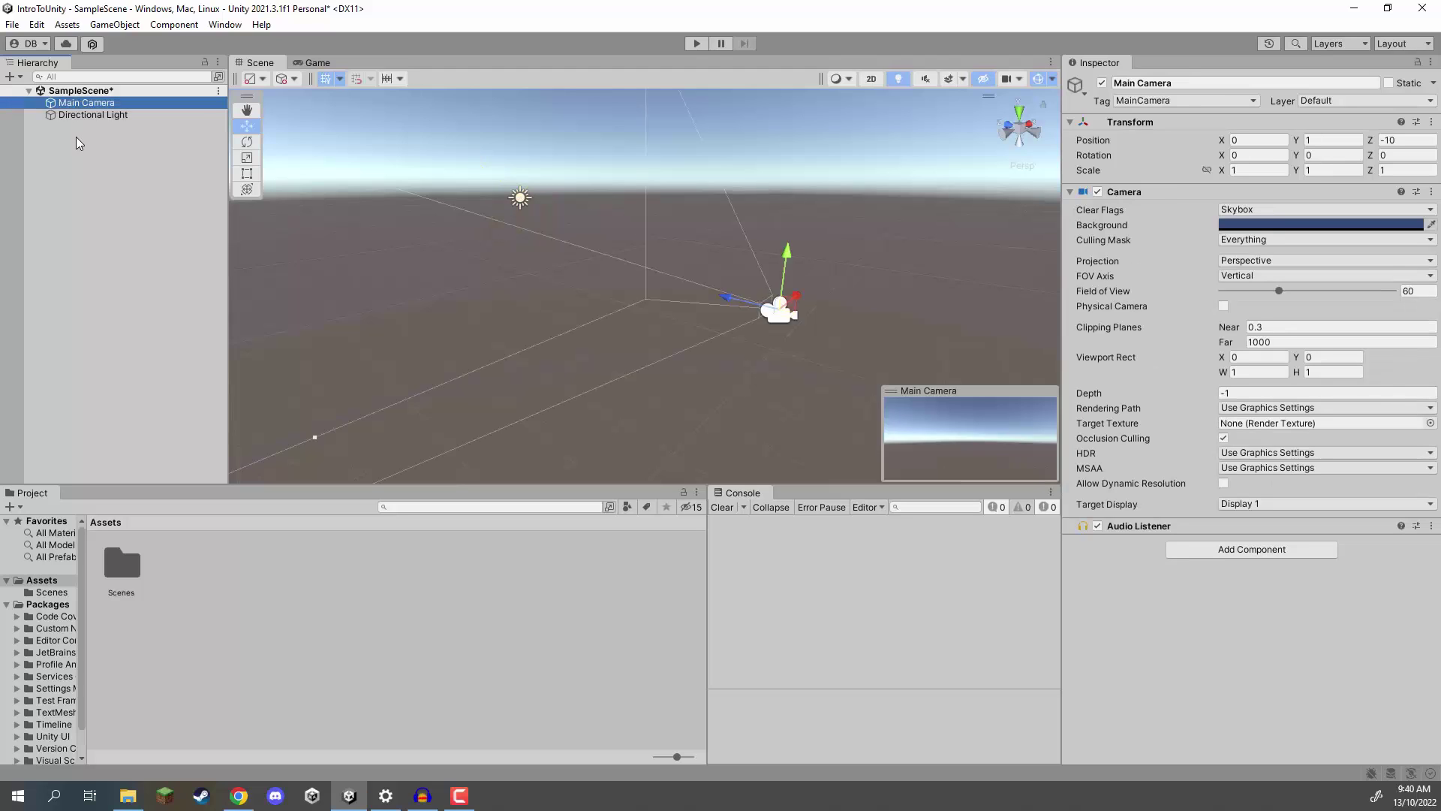
pyautogui.click(77, 117)
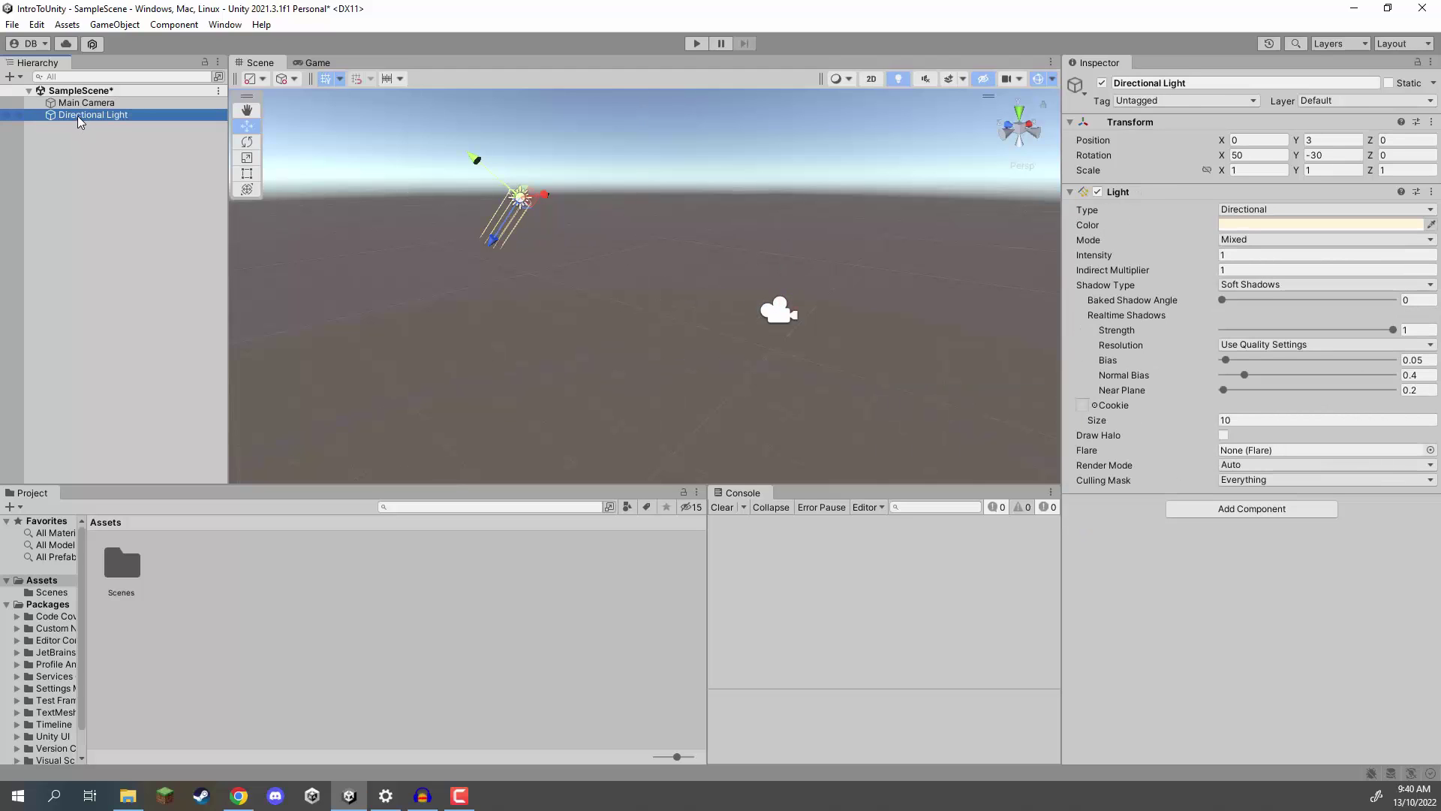
pyautogui.click(82, 108)
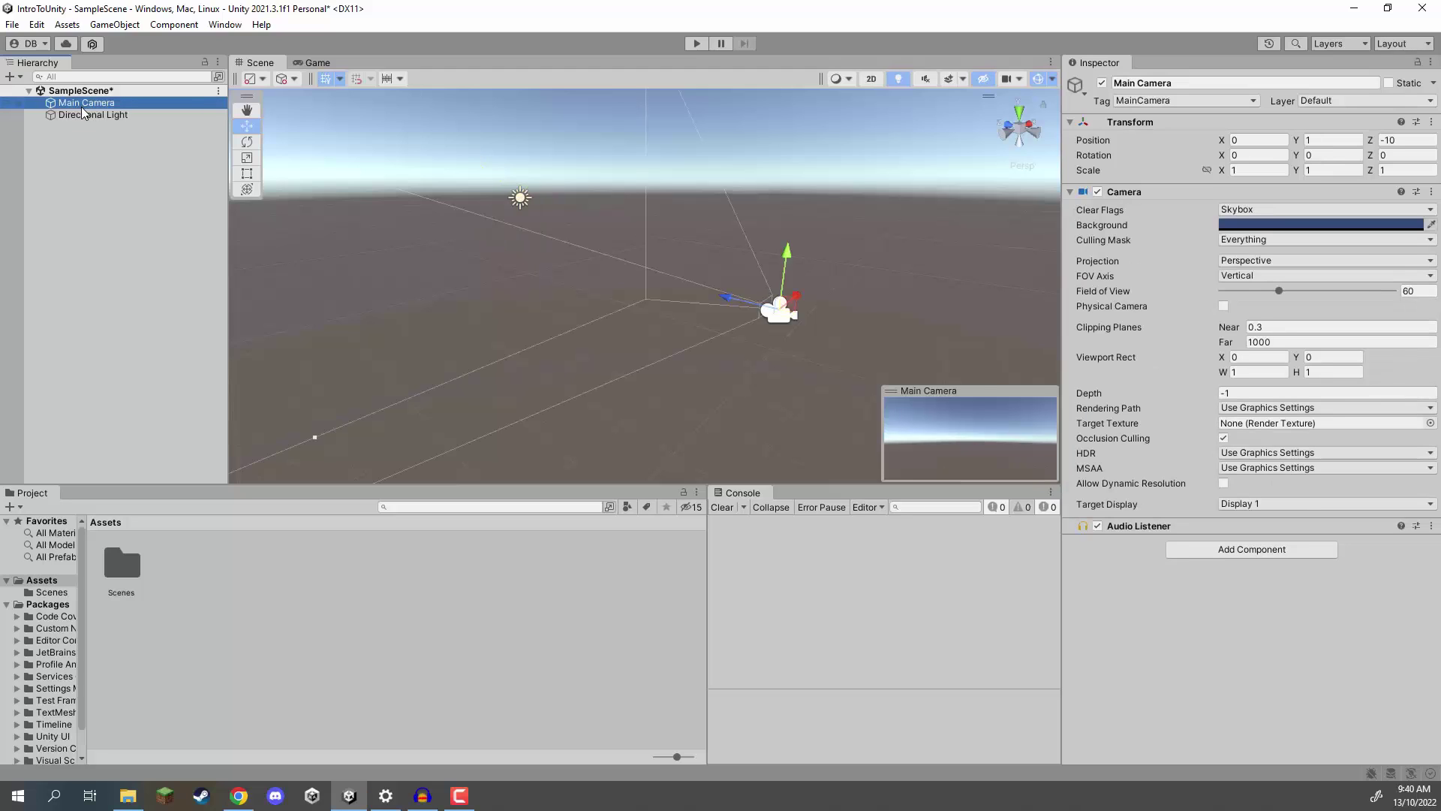
pyautogui.click(83, 117)
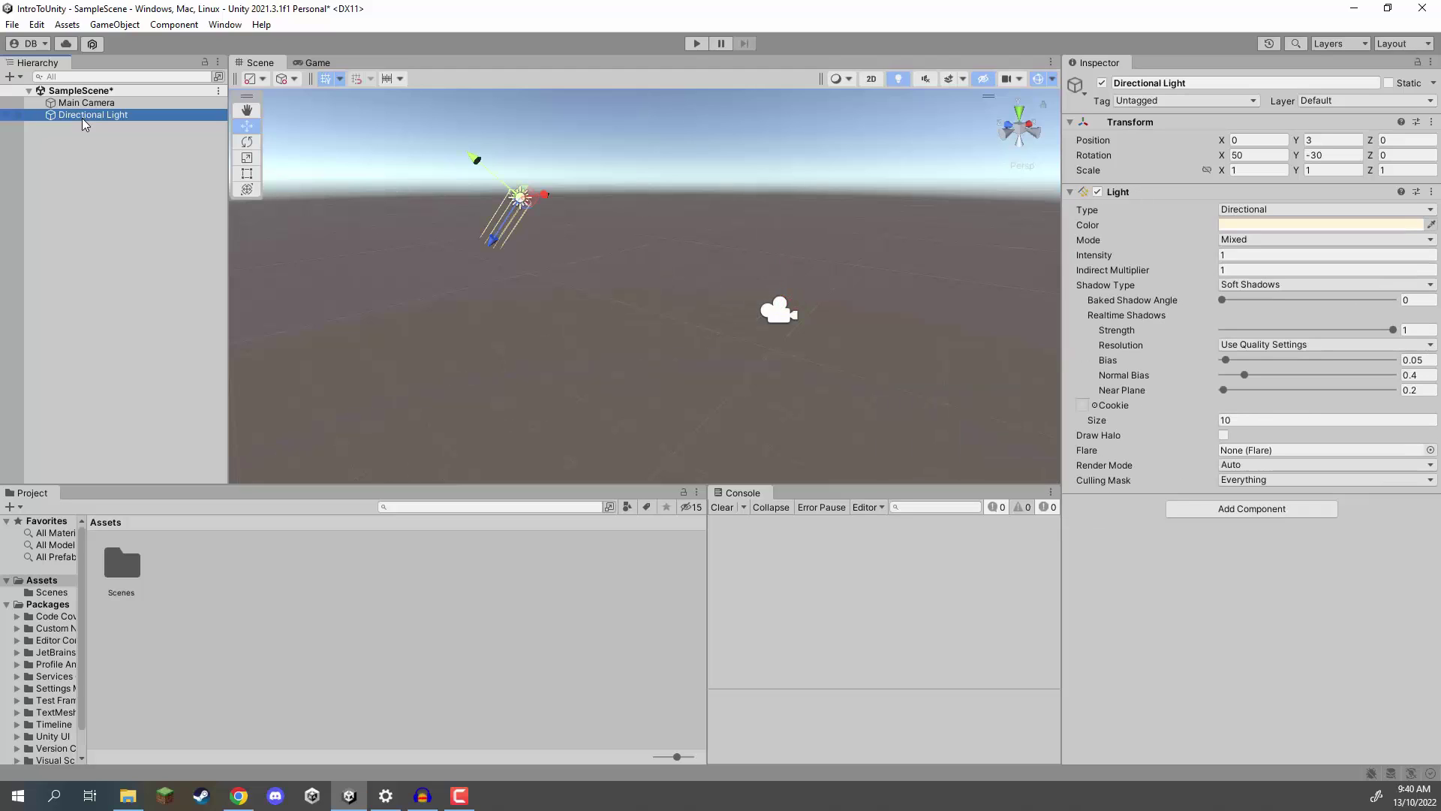
pyautogui.click(76, 105)
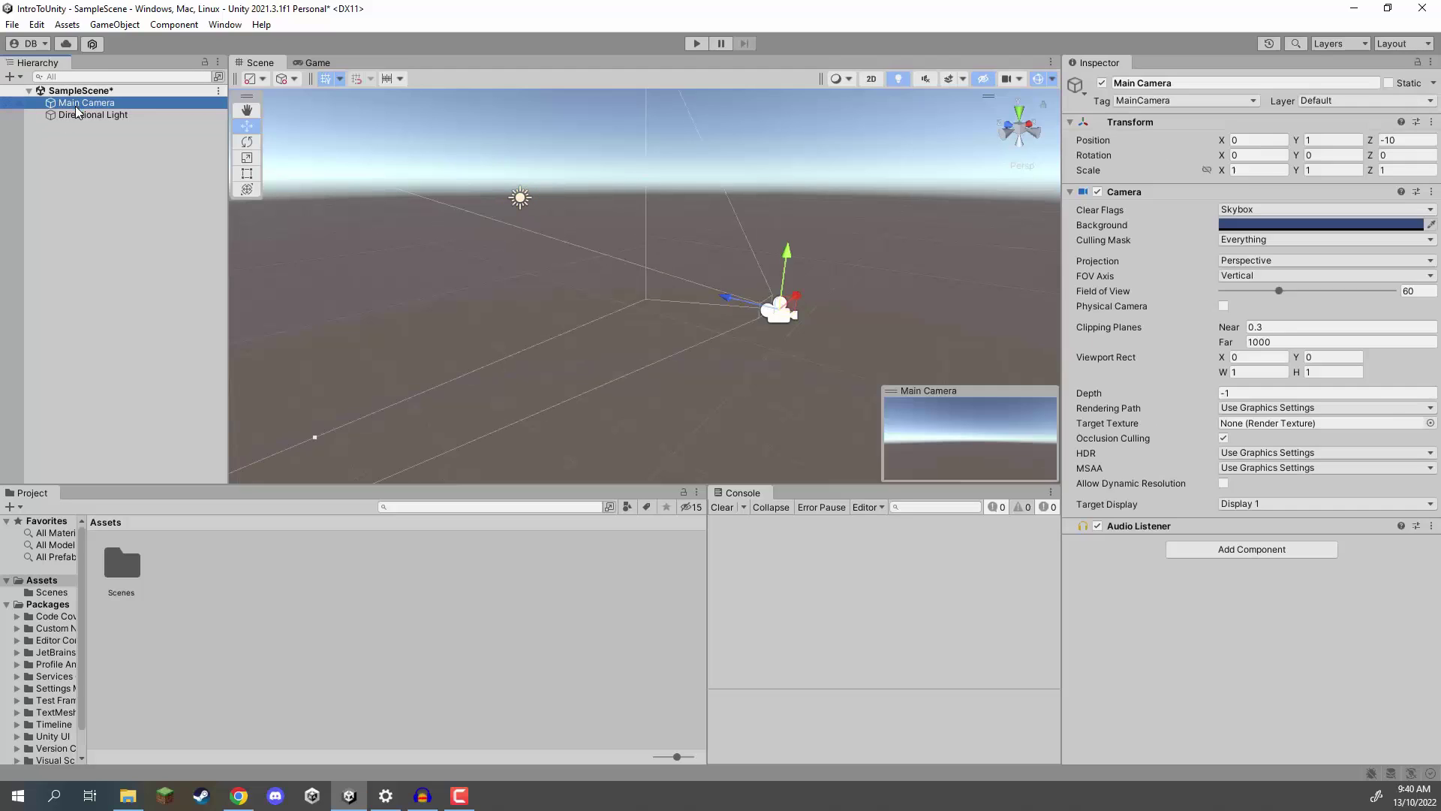
pyautogui.click(75, 113)
pyautogui.click(75, 106)
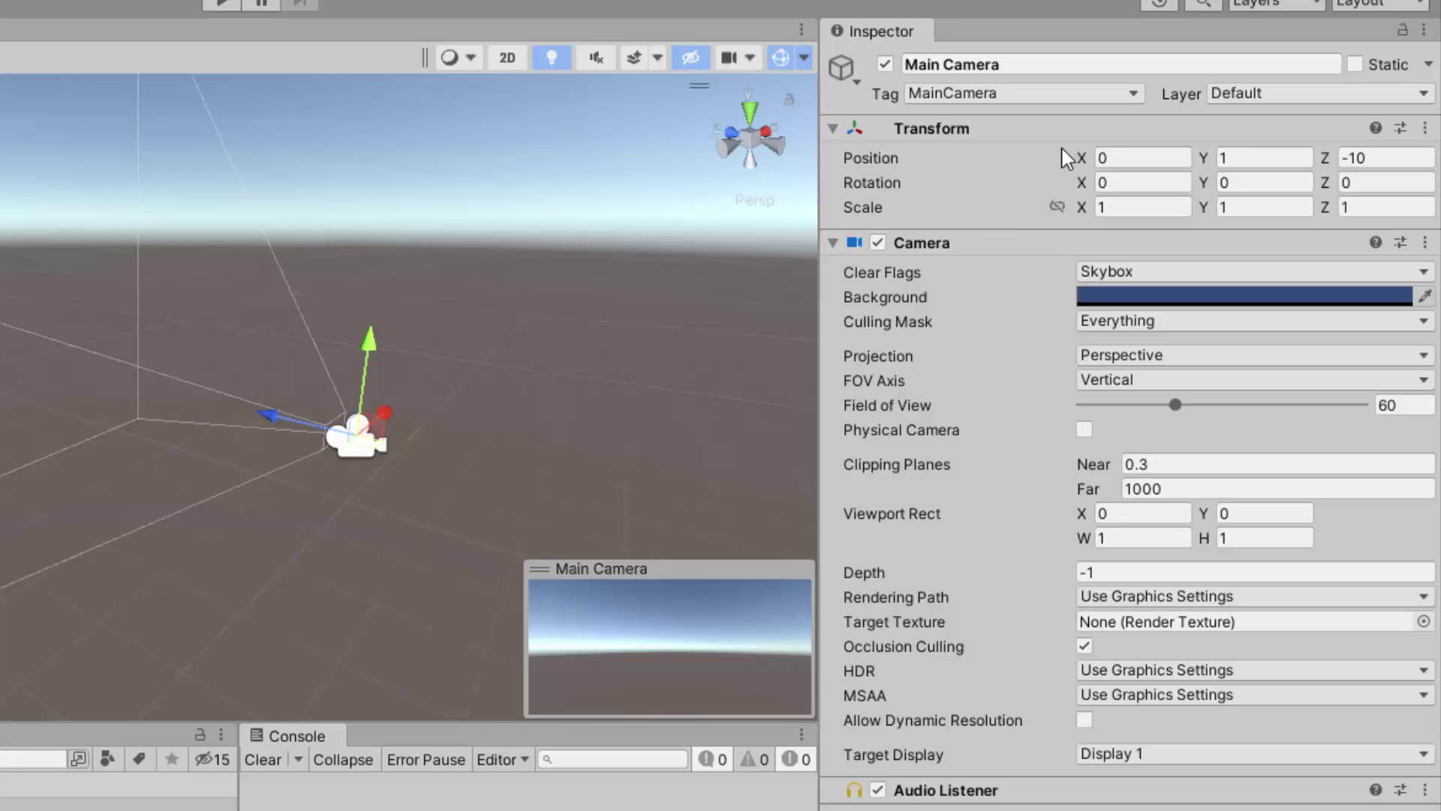
# Collapse and re-expand the Directional Light's Transform and Light components, and deactivate and reactivate the object.
pyautogui.click(351, 235)
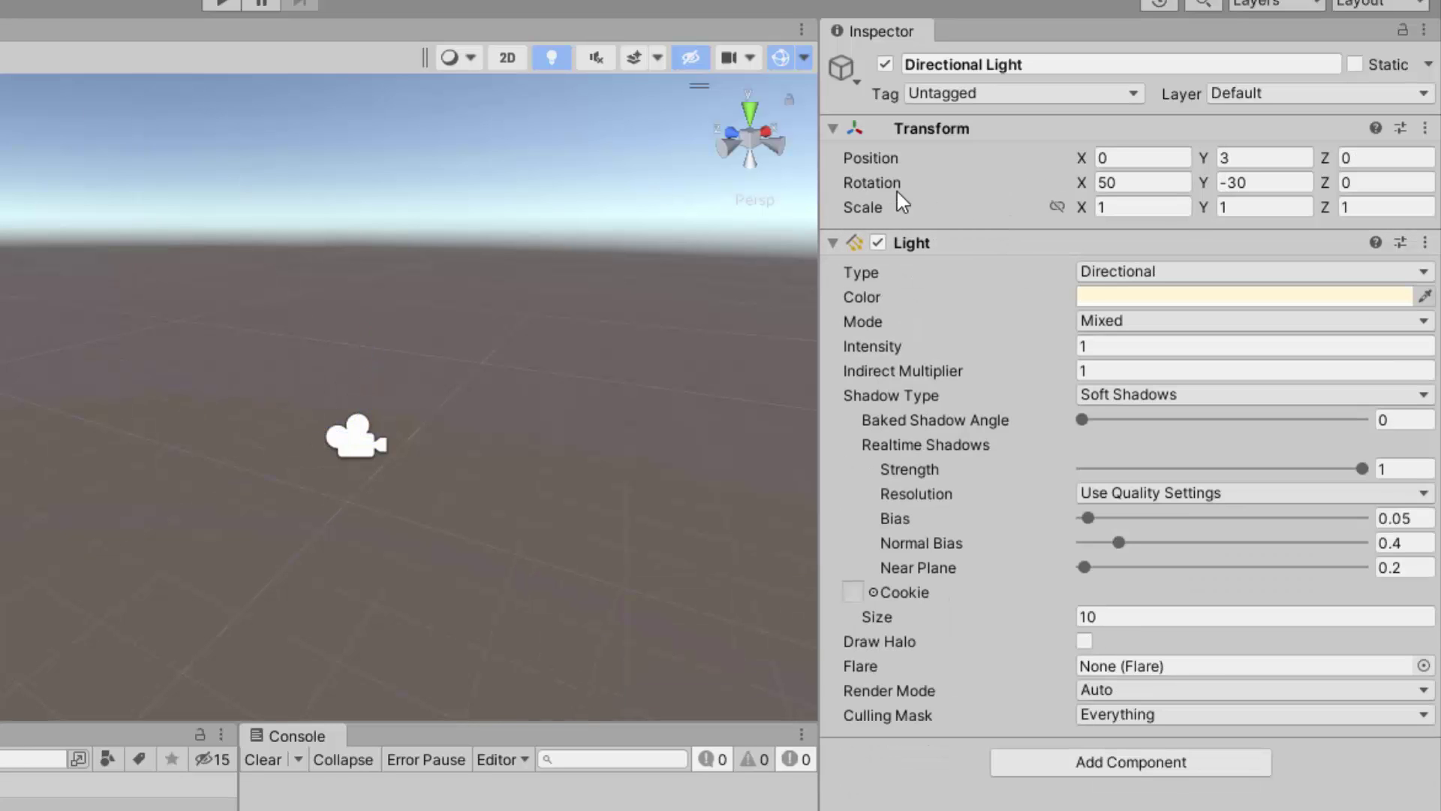
pyautogui.click(835, 127)
pyautogui.click(835, 127)
pyautogui.click(835, 128)
pyautogui.click(835, 128)
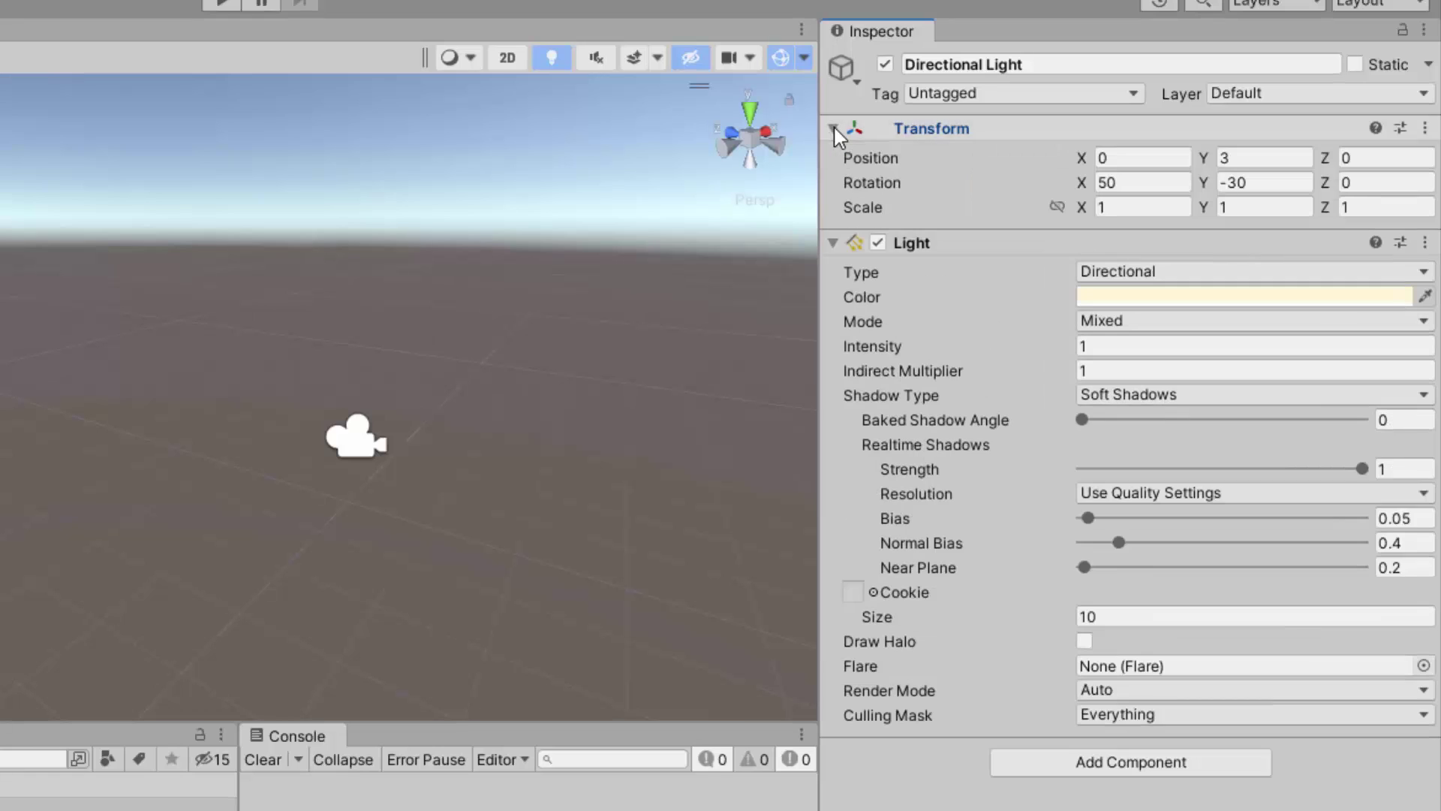
pyautogui.click(833, 241)
pyautogui.click(833, 241)
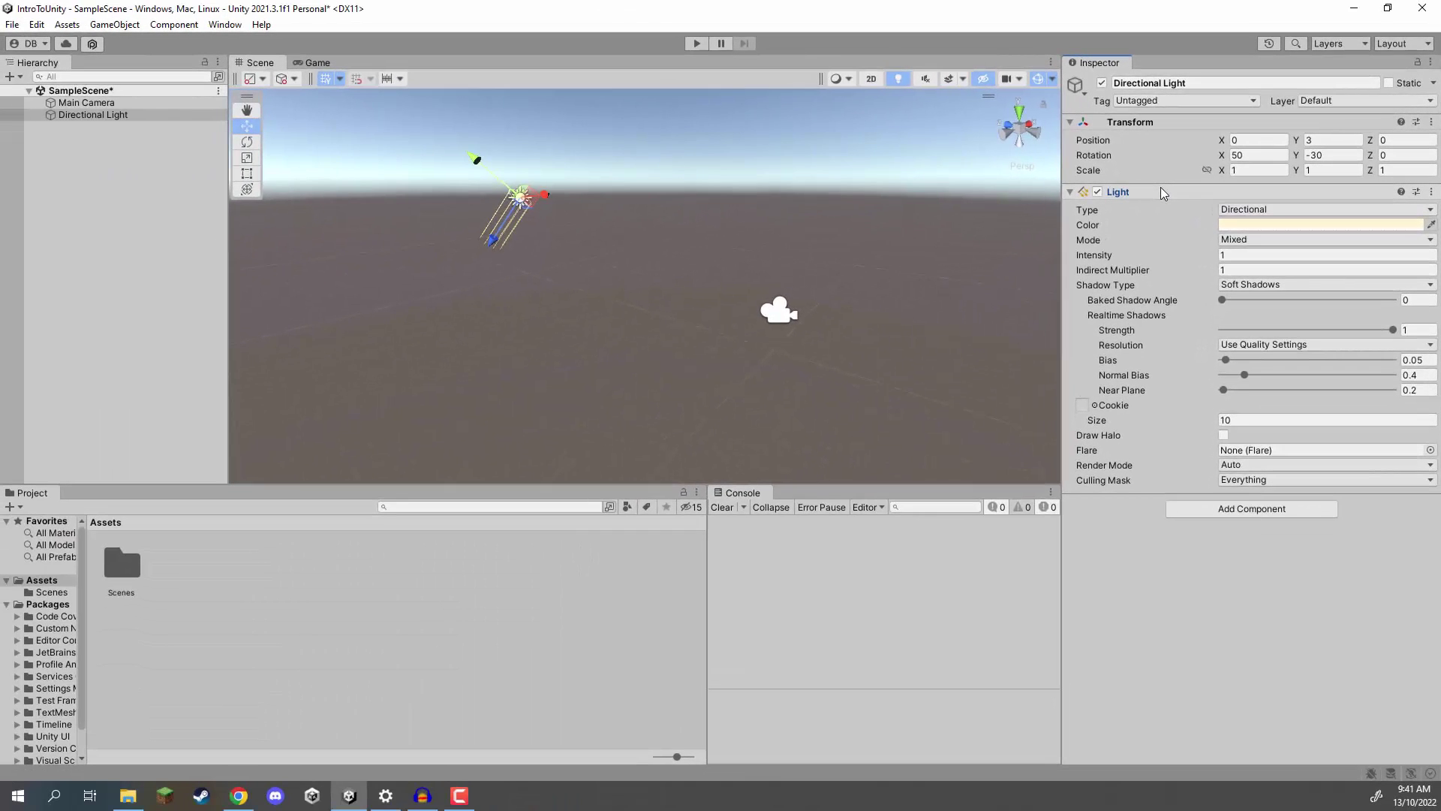
pyautogui.click(1102, 84)
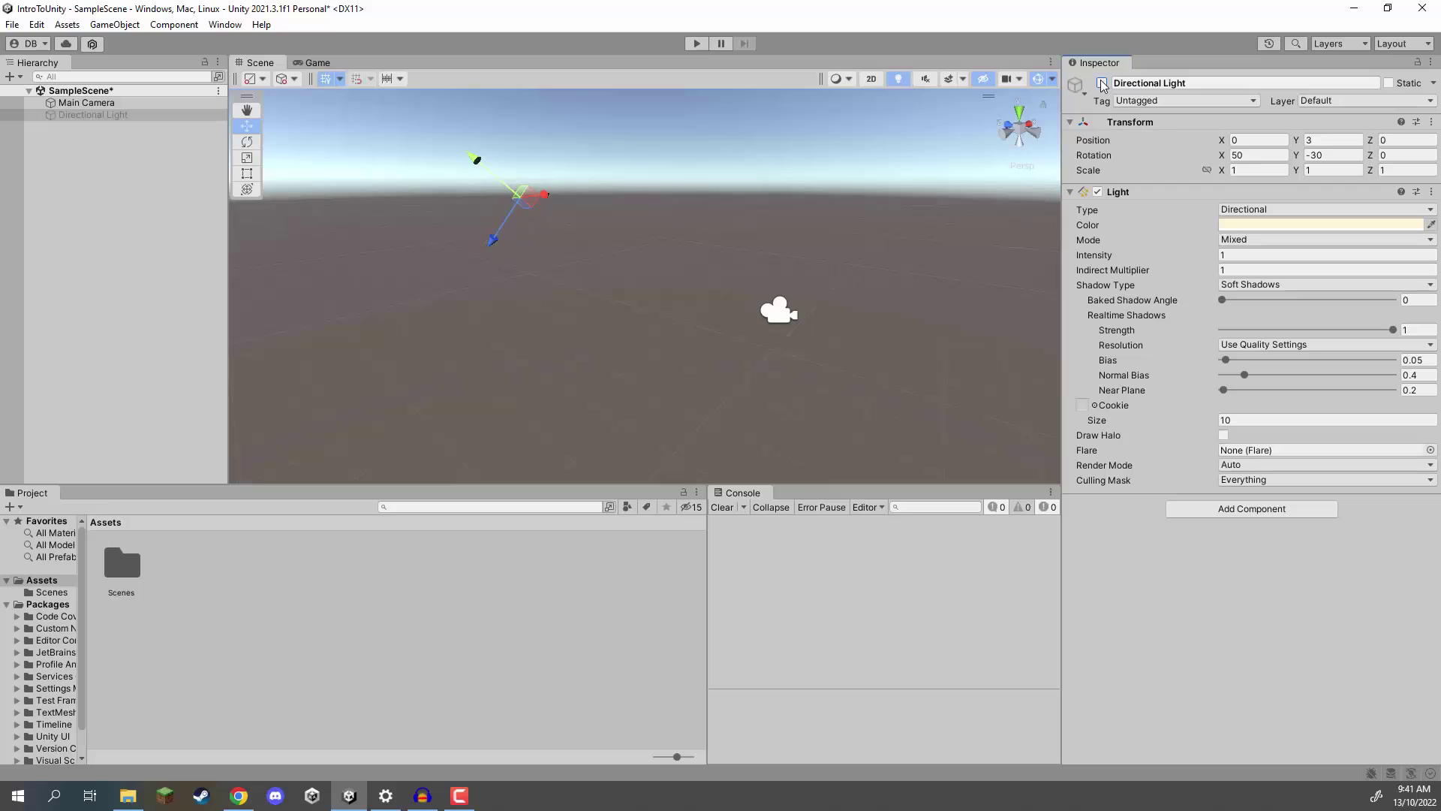
pyautogui.click(1102, 84)
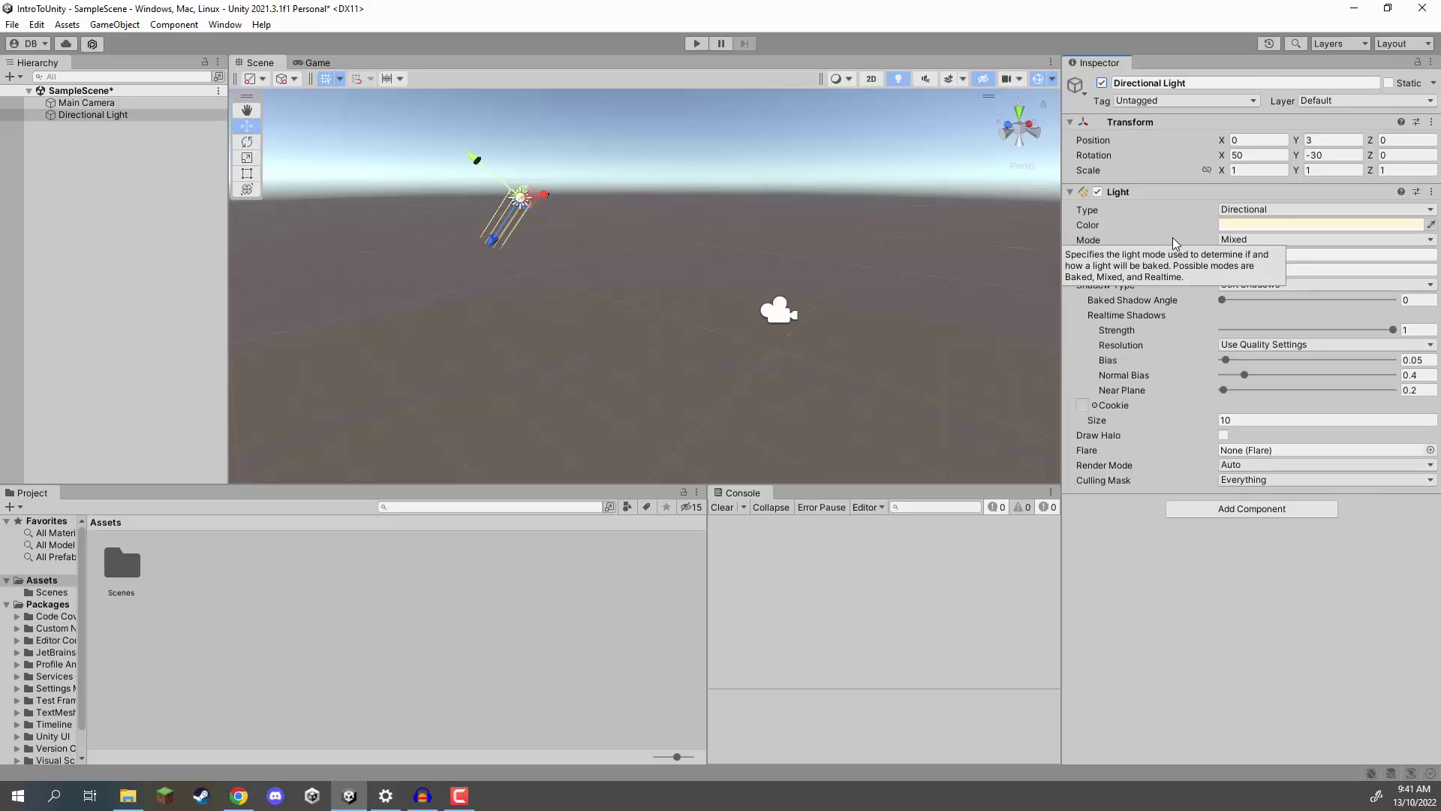
# Review the components of the Directional Light and the Main Camera once more, and clear the selection.
pyautogui.click(84, 103)
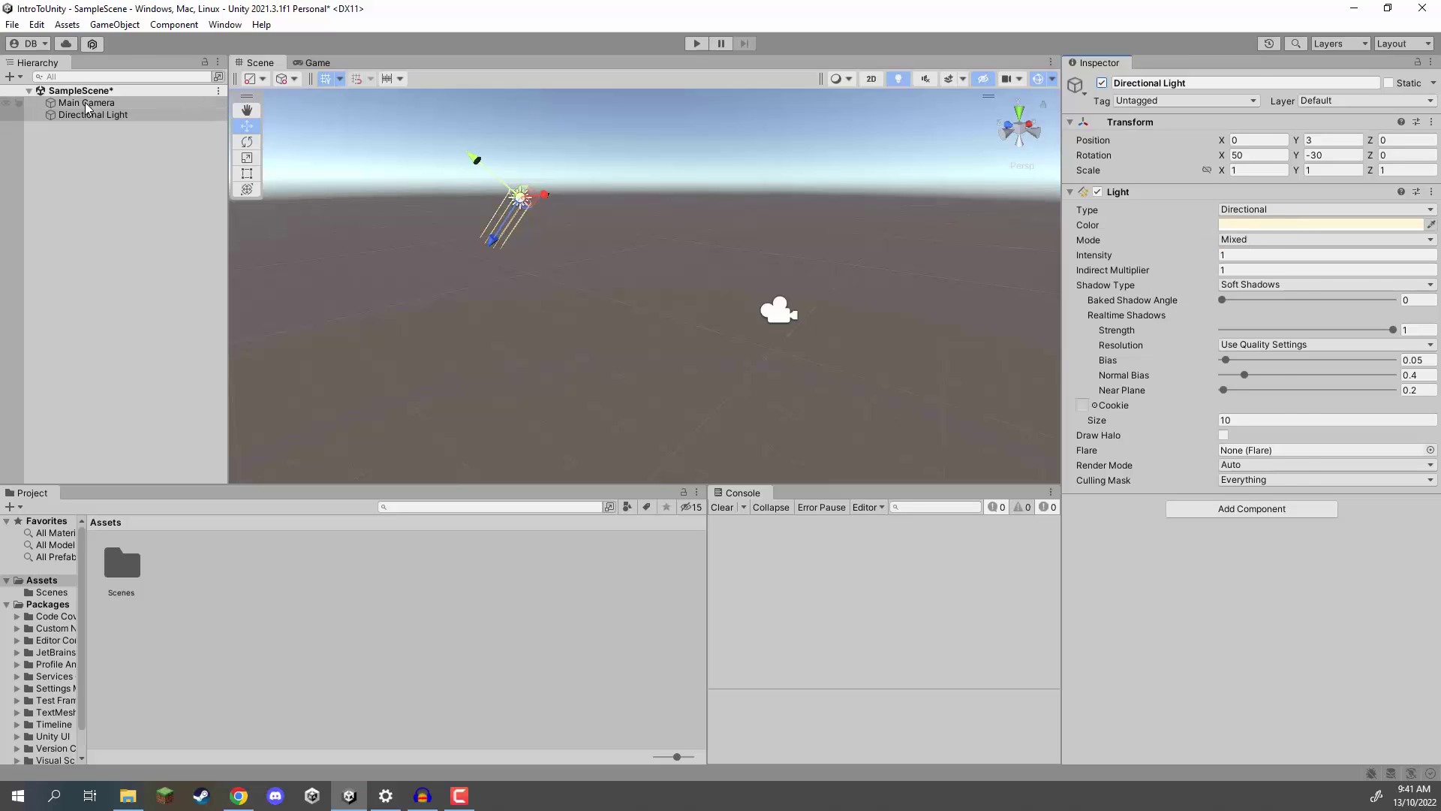
pyautogui.click(84, 114)
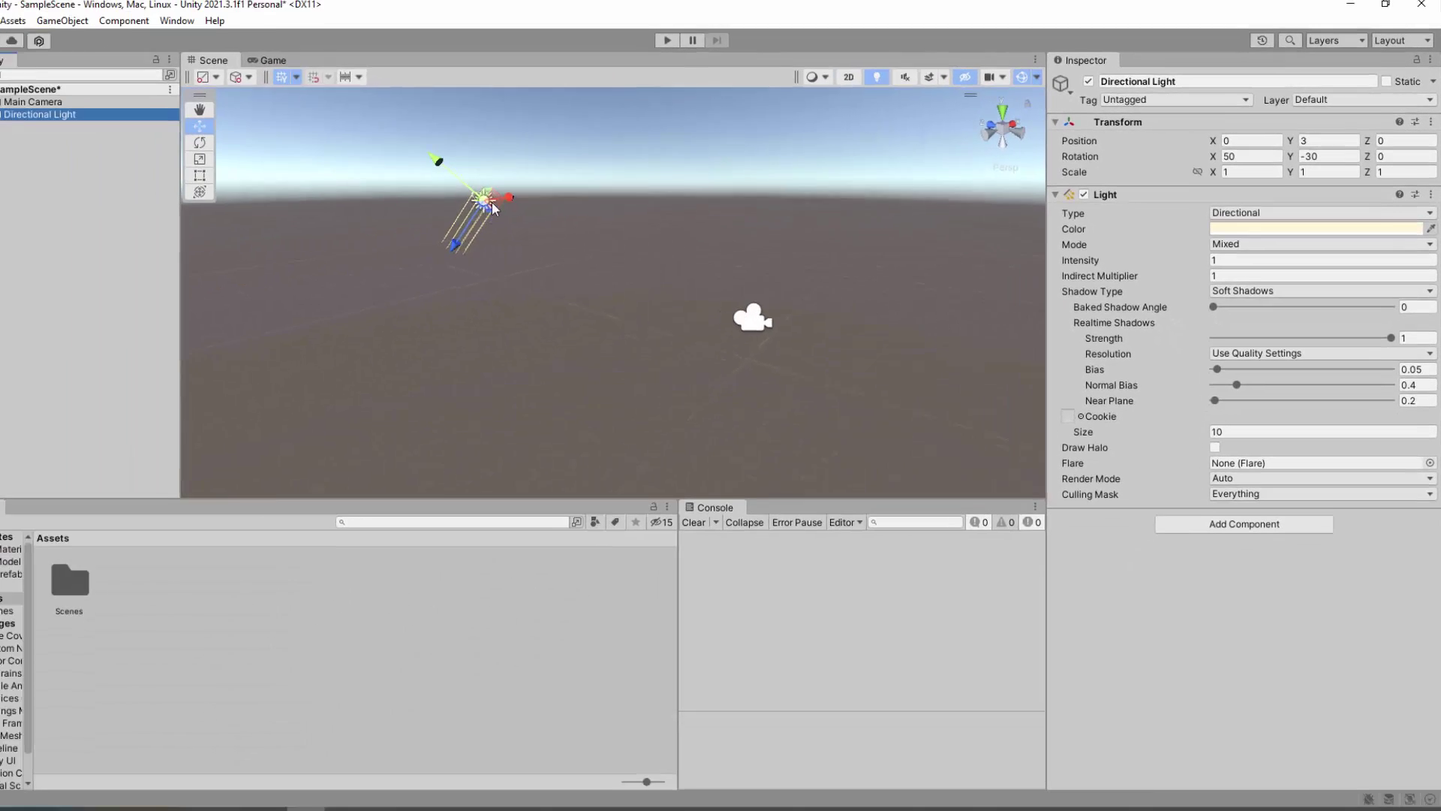
pyautogui.click(79, 103)
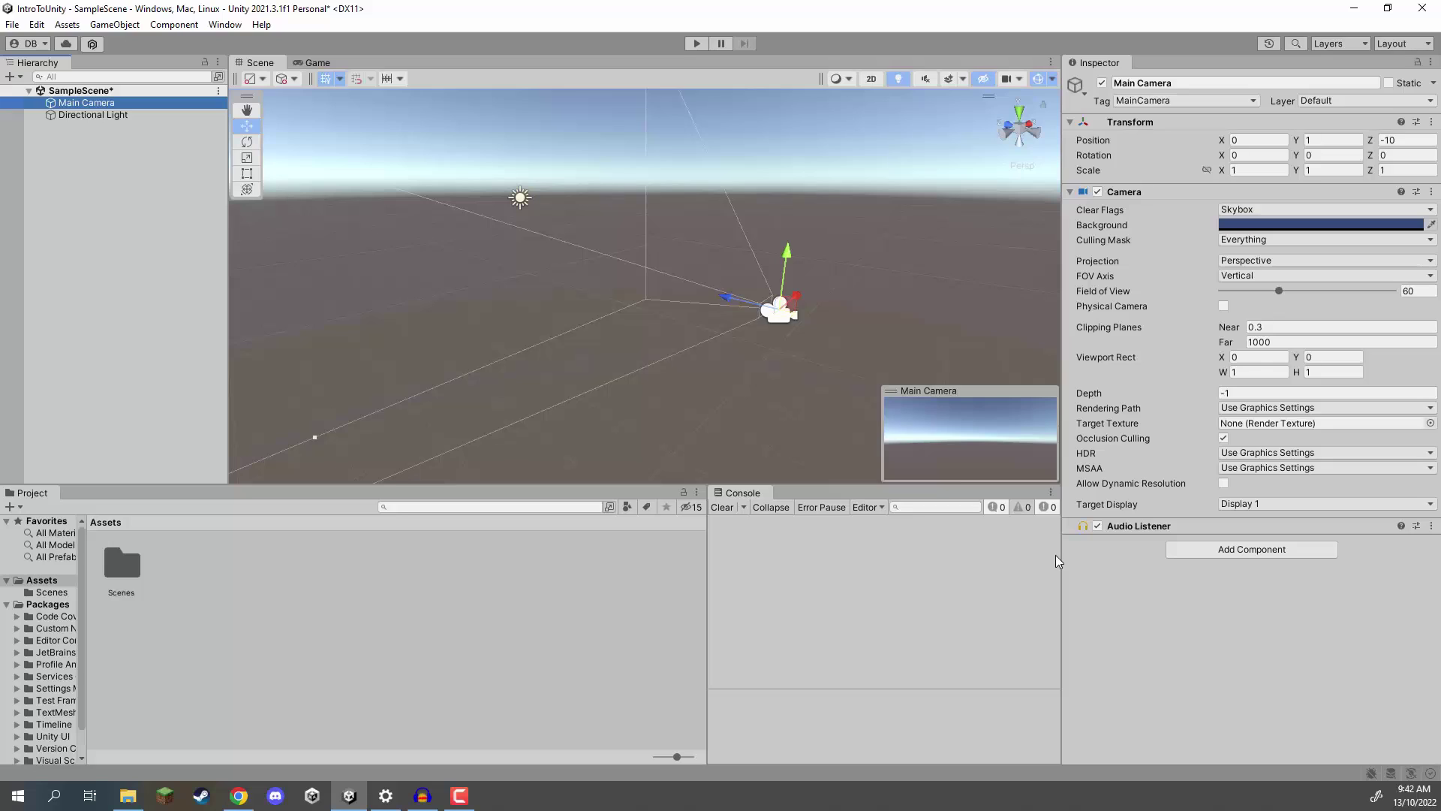
pyautogui.click(162, 228)
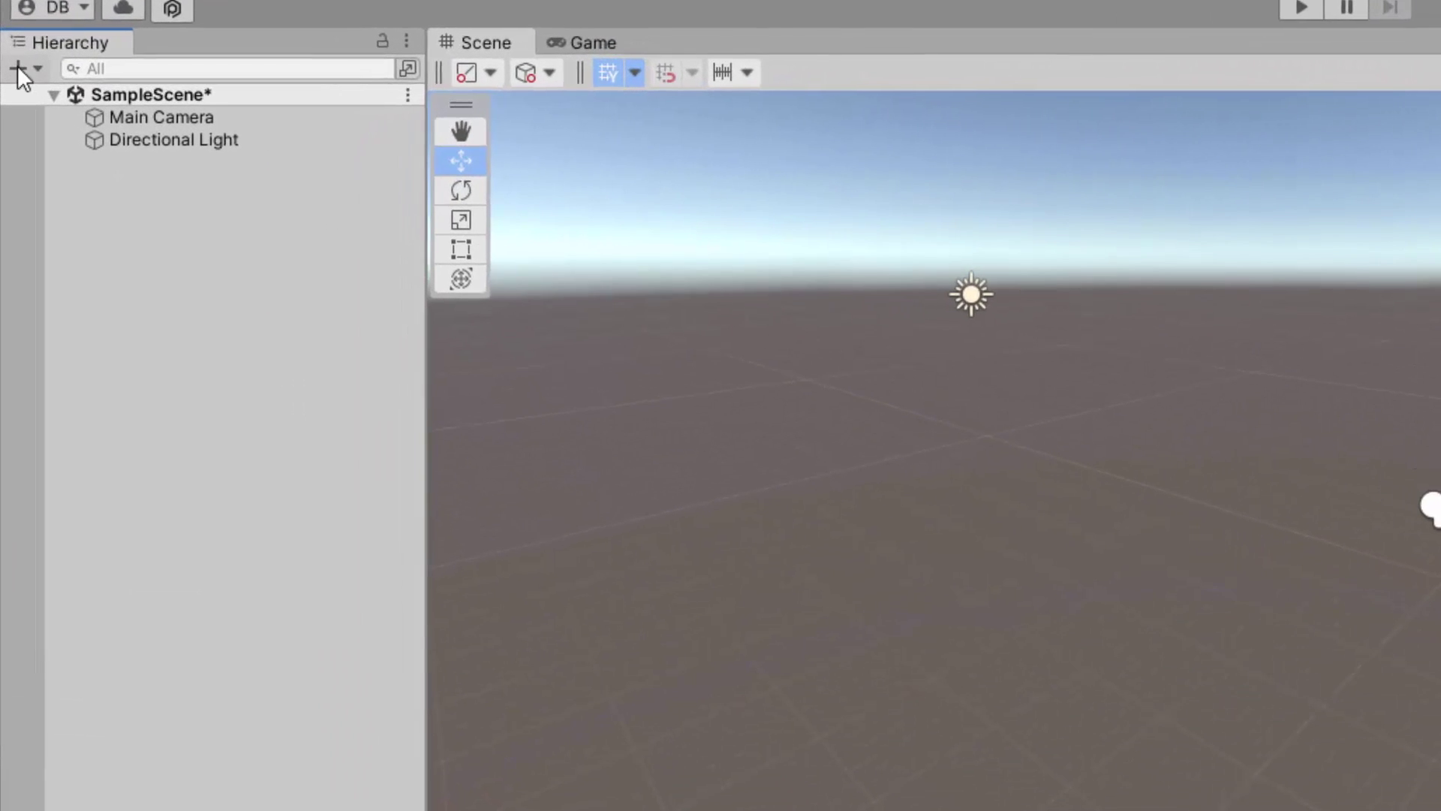
# Create a 3D Sphere object in the scene and name it MyNewSphere.
pyautogui.click(30, 69)
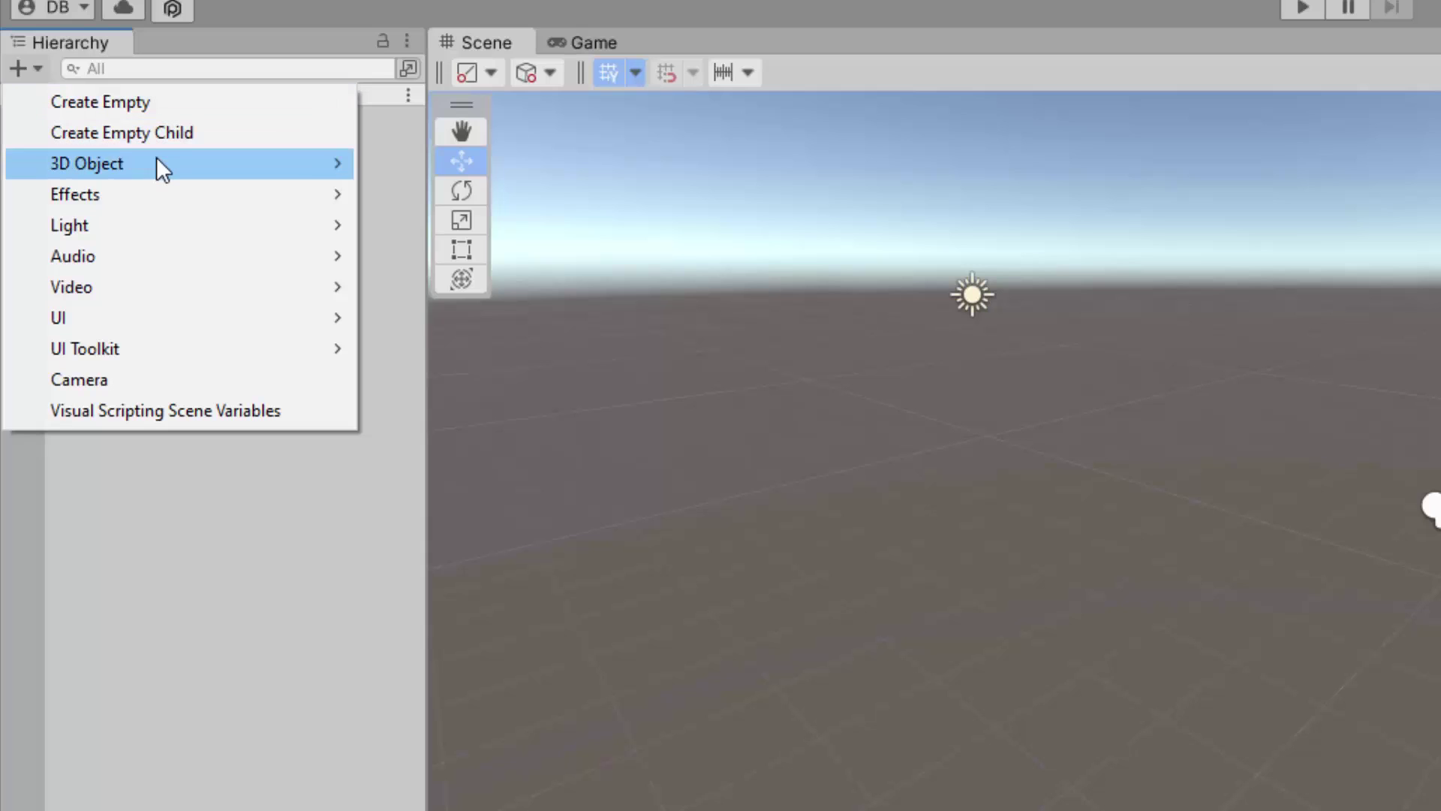
pyautogui.moveTo(156, 158)
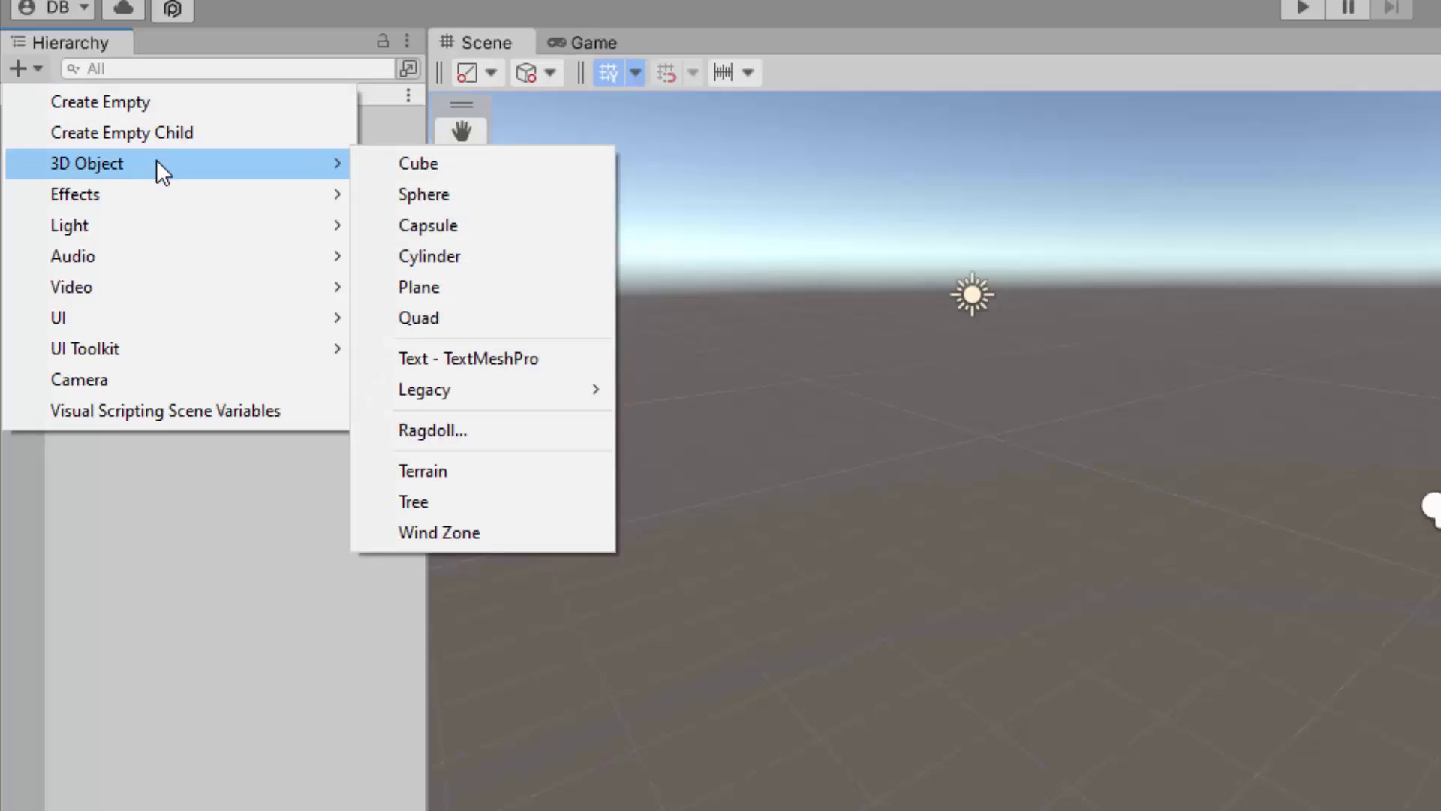
pyautogui.moveTo(150, 188)
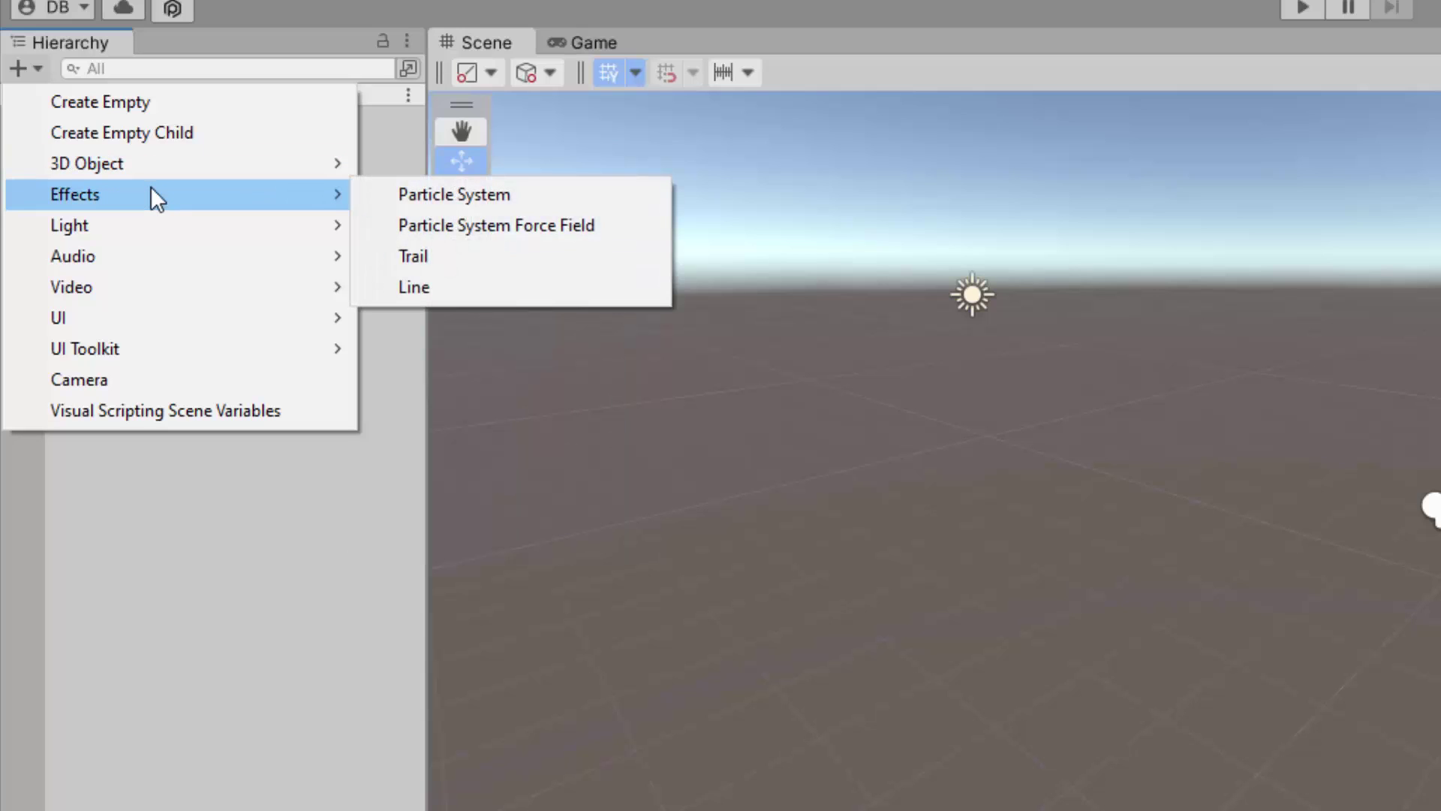
pyautogui.moveTo(135, 222)
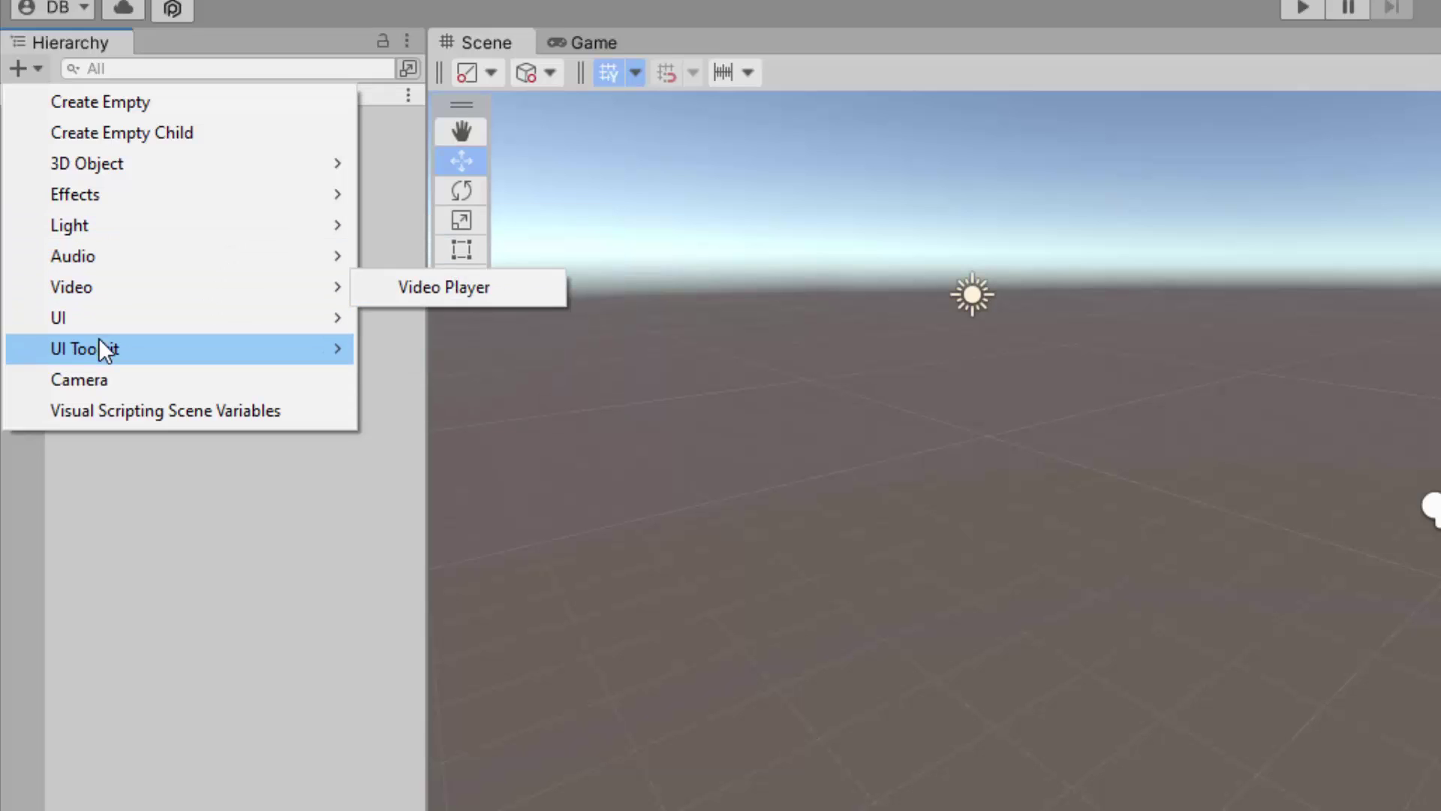
pyautogui.moveTo(240, 260)
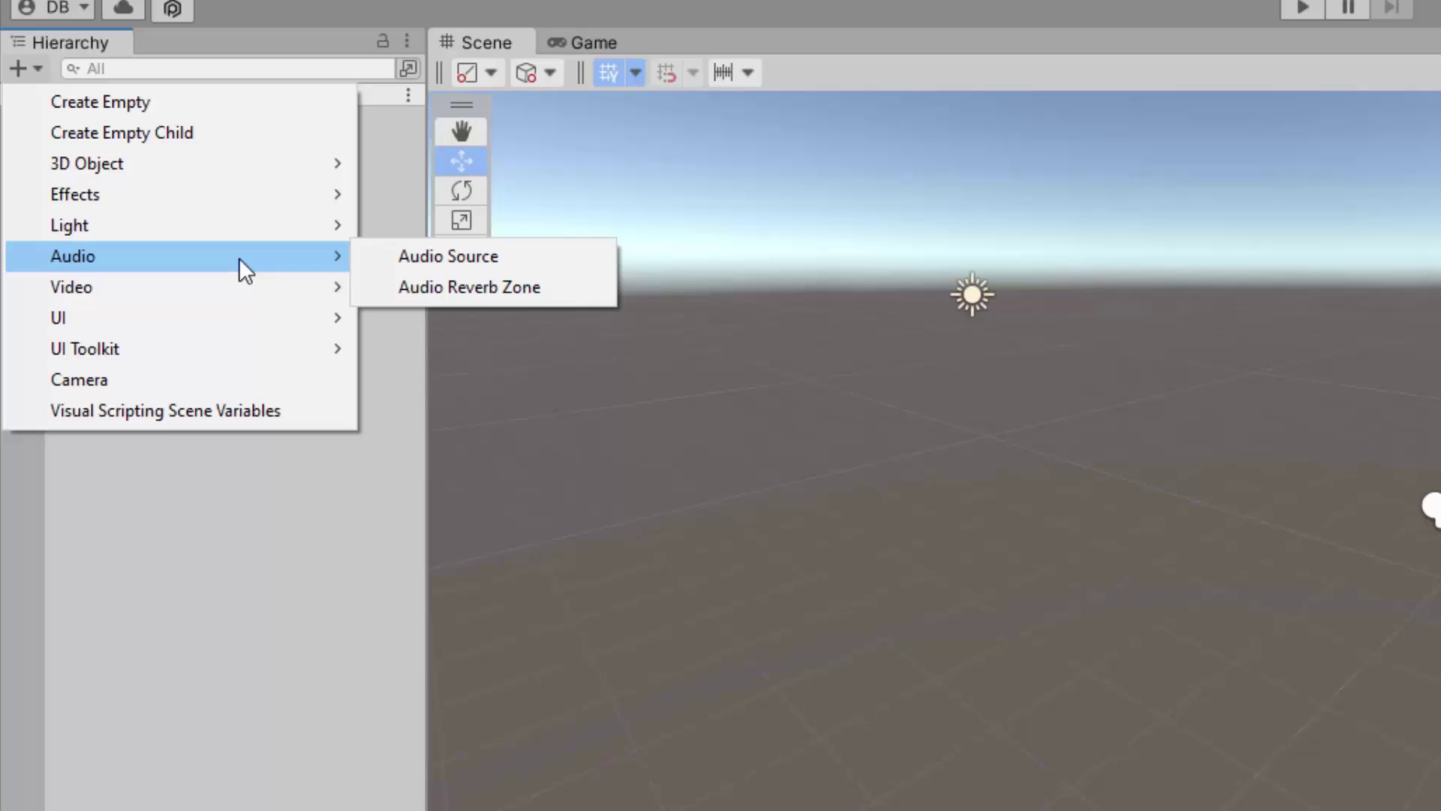
pyautogui.moveTo(215, 164)
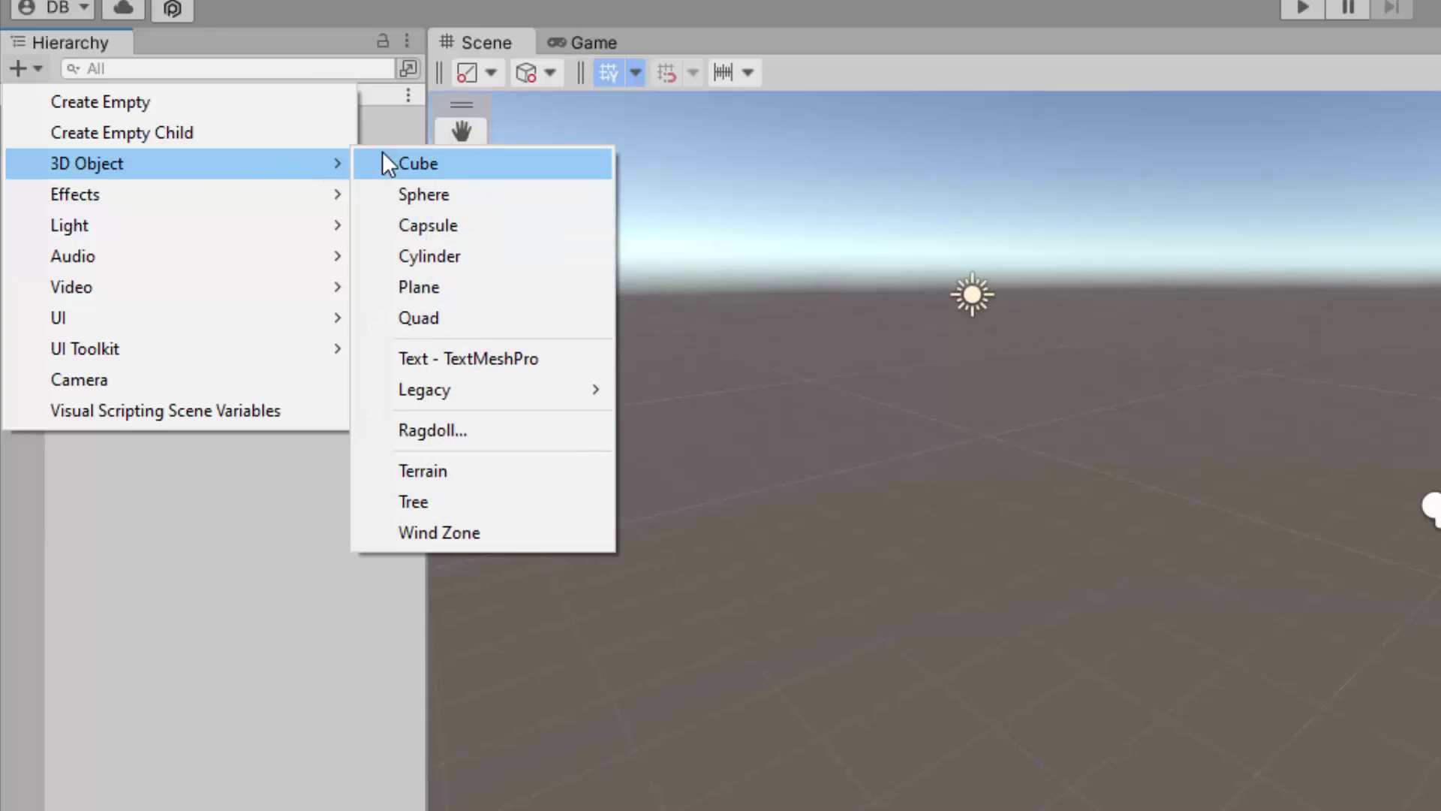
pyautogui.click(414, 196)
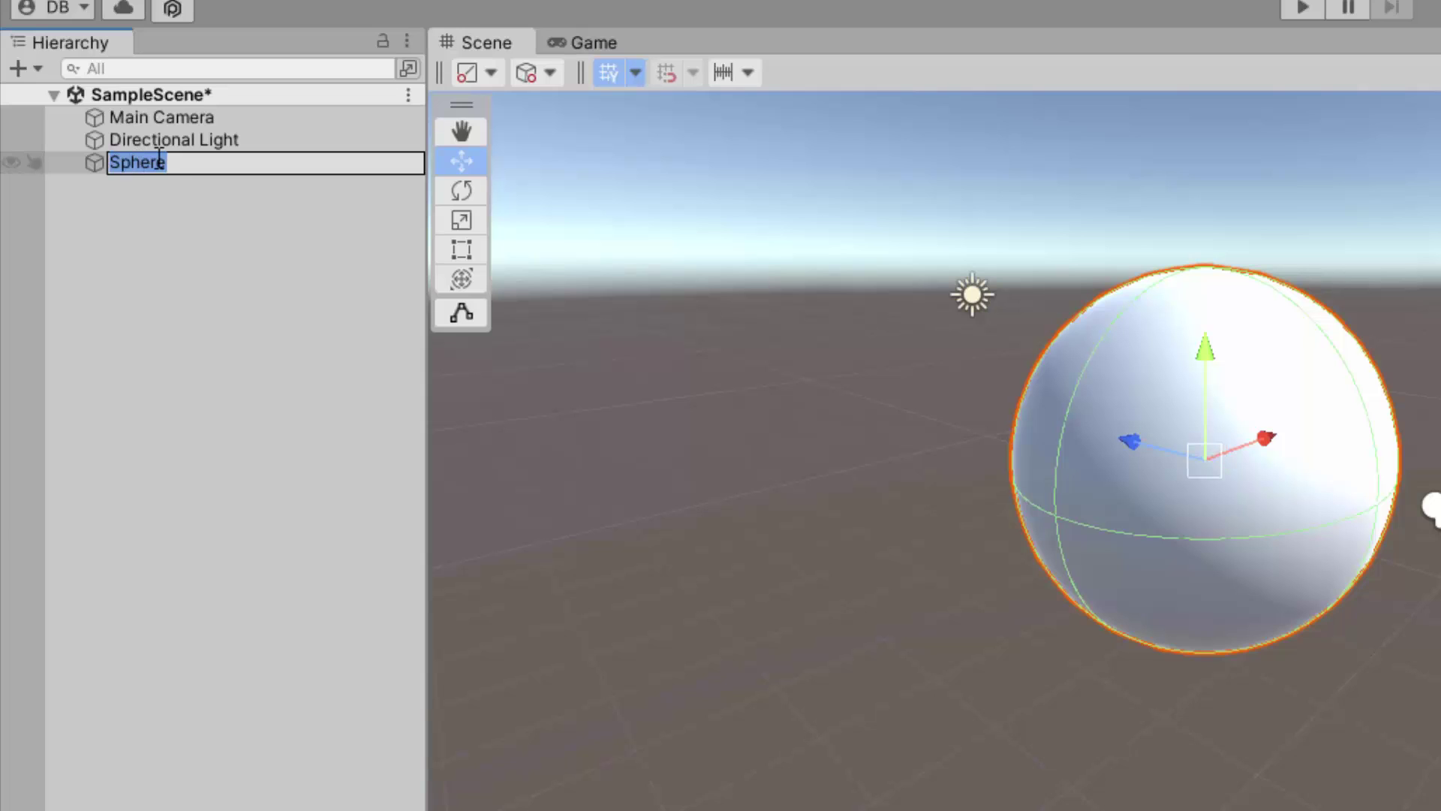
pyautogui.write('MyNewSphere')
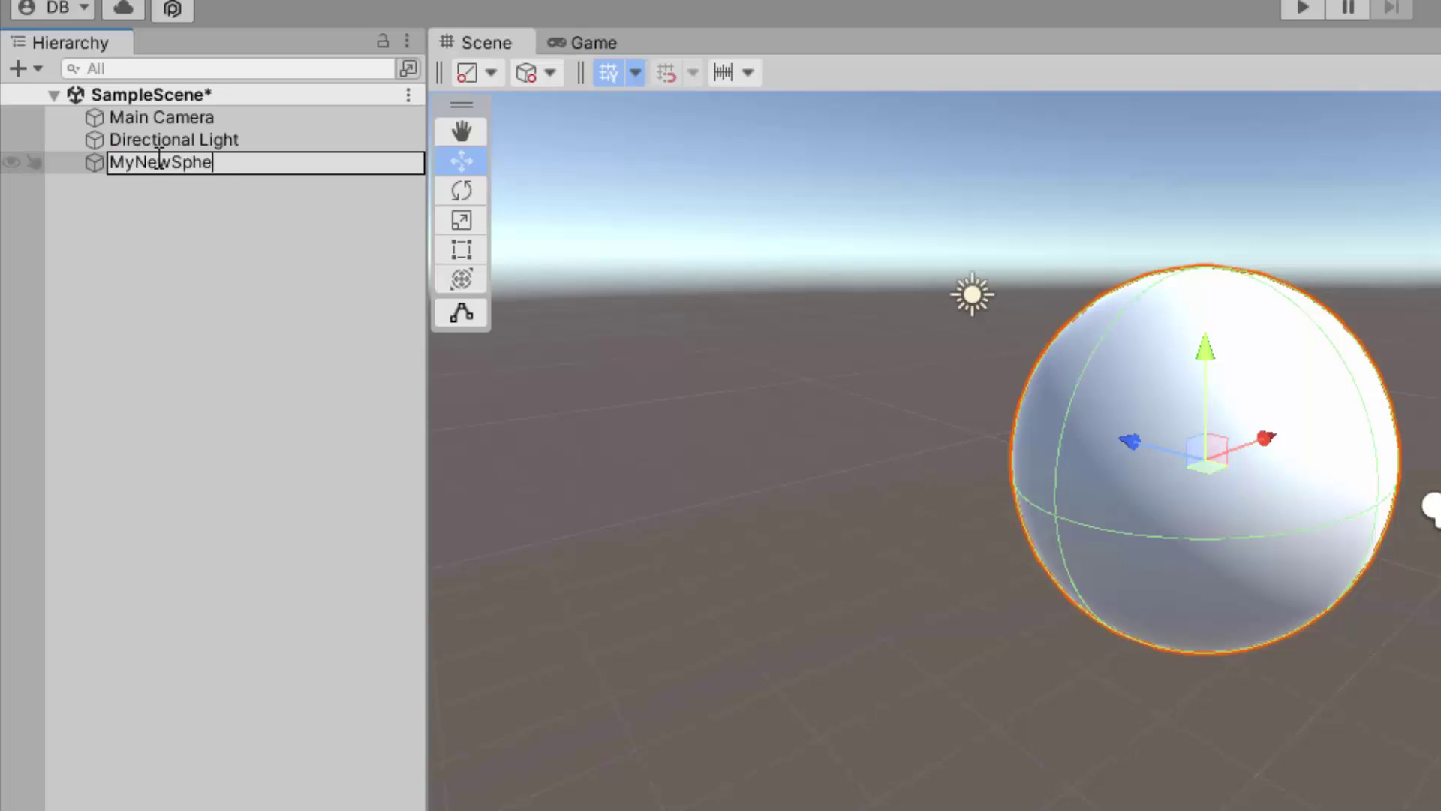
pyautogui.press('Return')
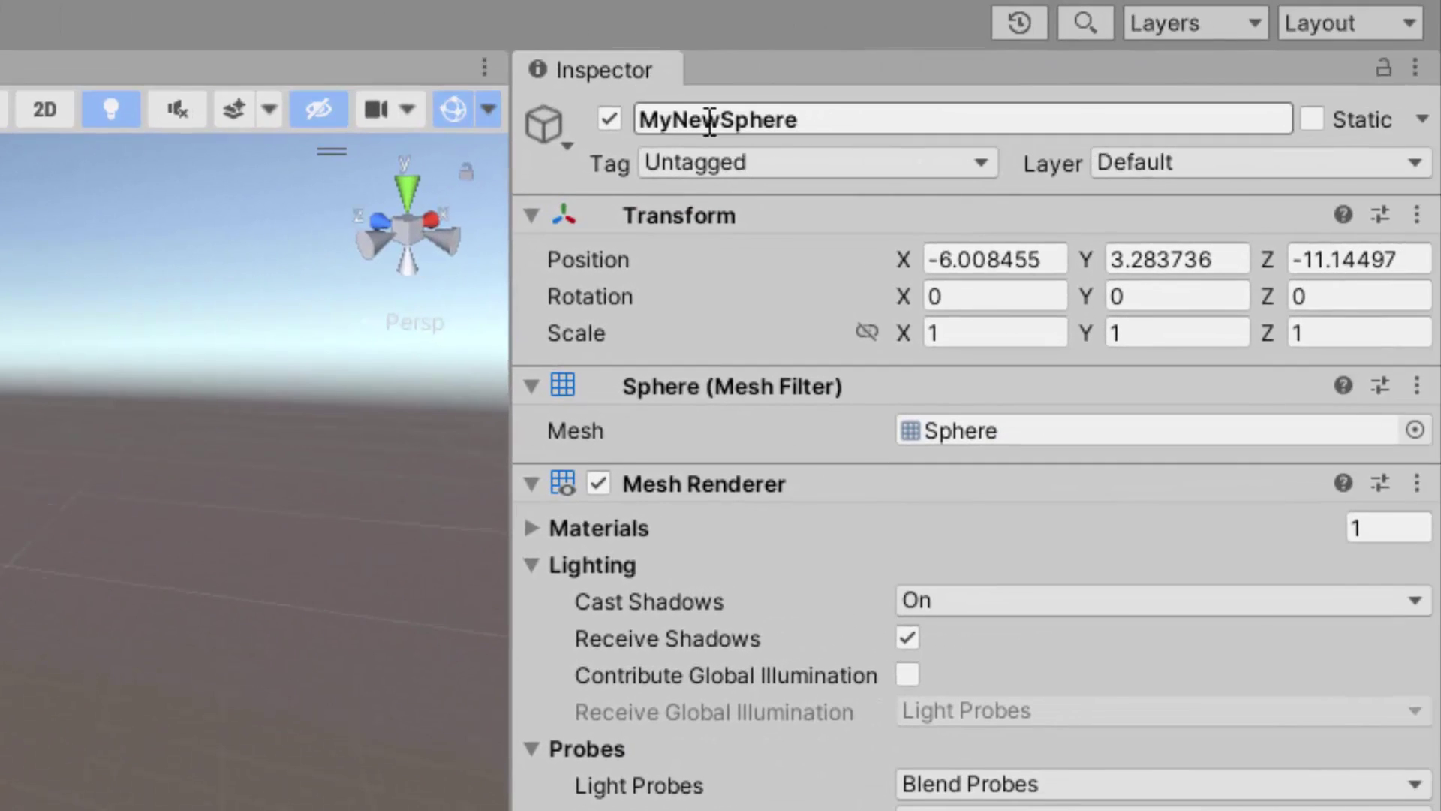
# Select MyNewSphere, look through the meshes available for its Mesh Filter while keeping Sphere, and examine its Mesh Renderer settings.
pyautogui.click(830, 126)
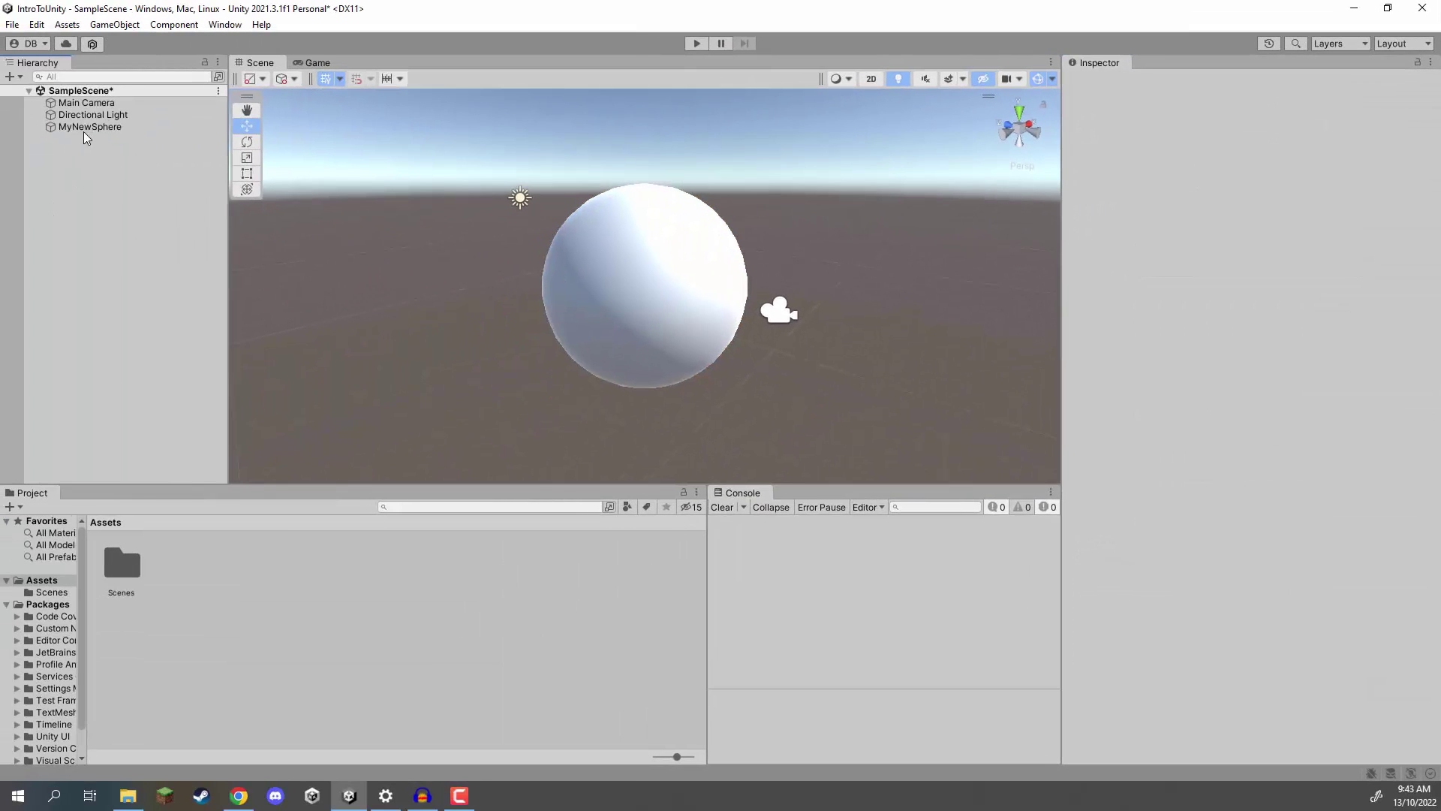
pyautogui.click(84, 126)
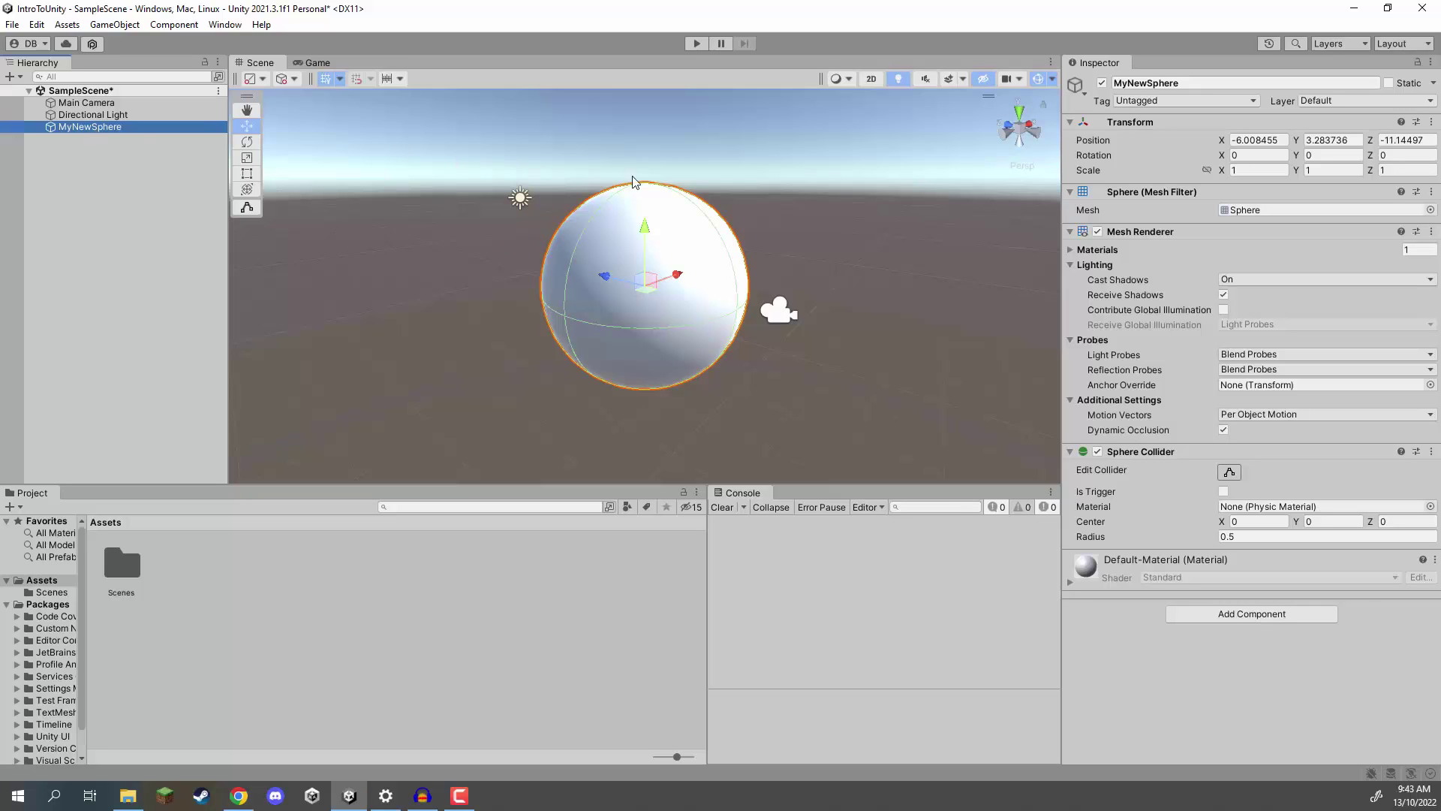
pyautogui.keyDown('alt'); pyautogui.moveTo(671, 207); pyautogui.dragTo(624, 198); pyautogui.keyUp('alt')
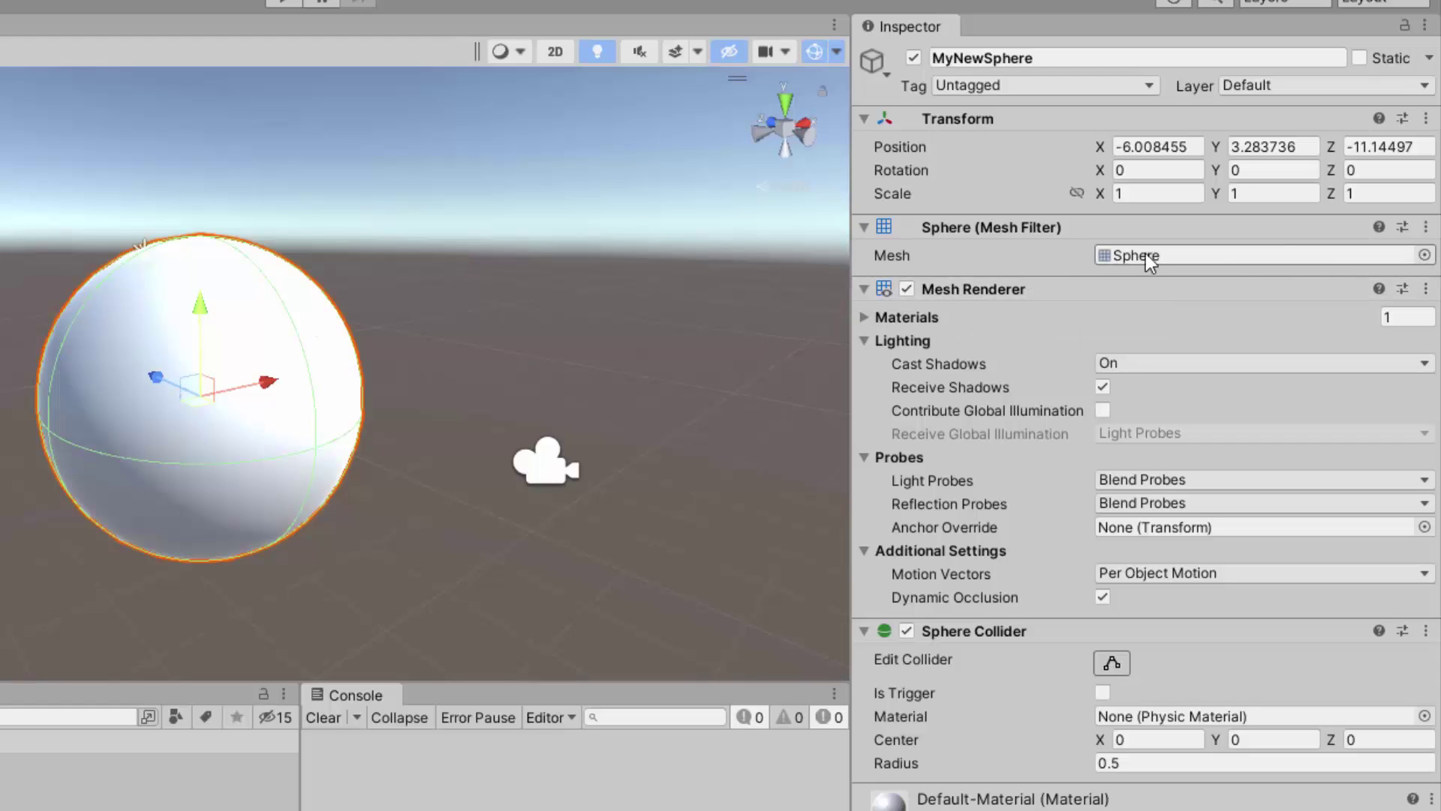
pyautogui.click(1424, 256)
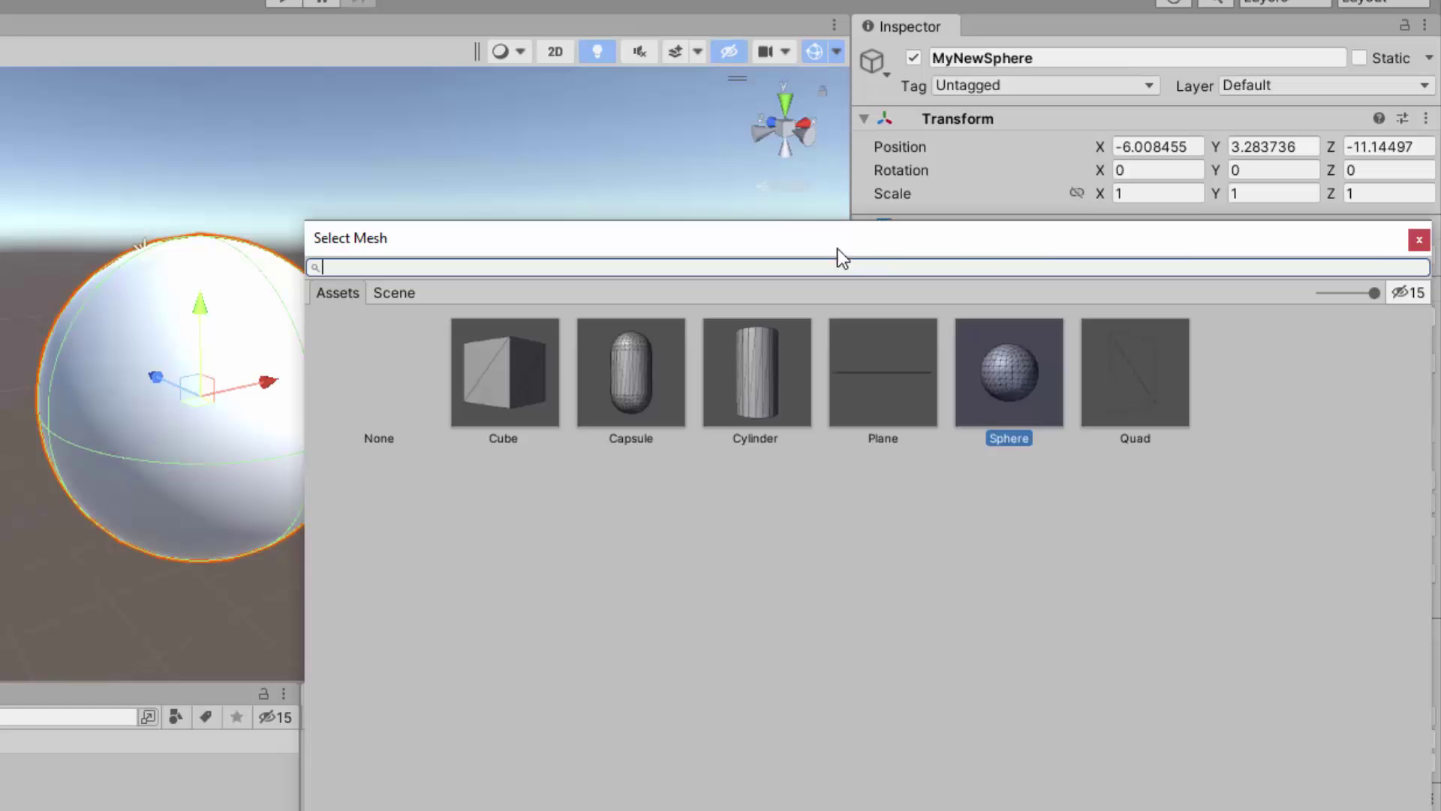
pyautogui.click(507, 384)
pyautogui.moveTo(418, 249); pyautogui.dragTo(465, 198)
pyautogui.click(1008, 322)
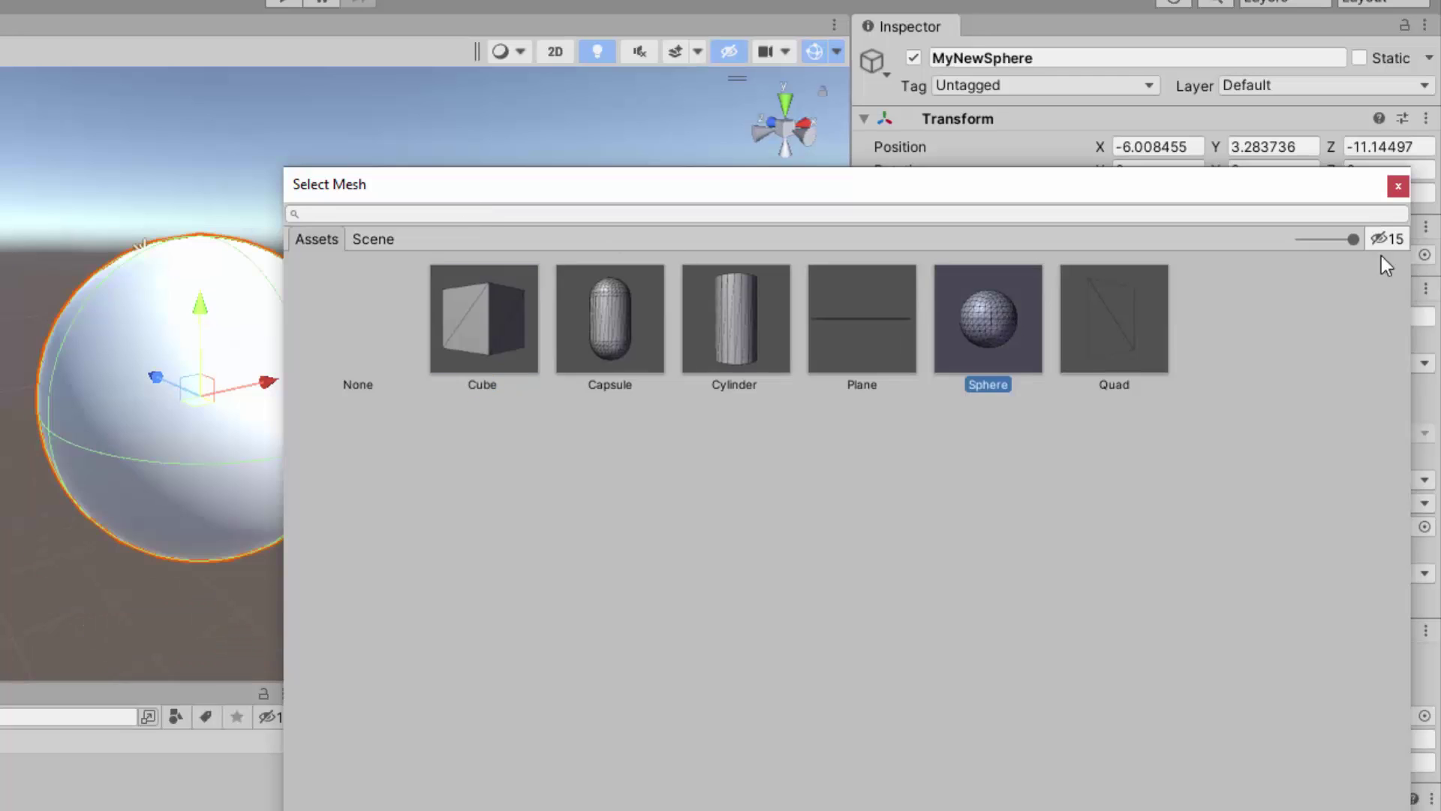
pyautogui.click(1398, 186)
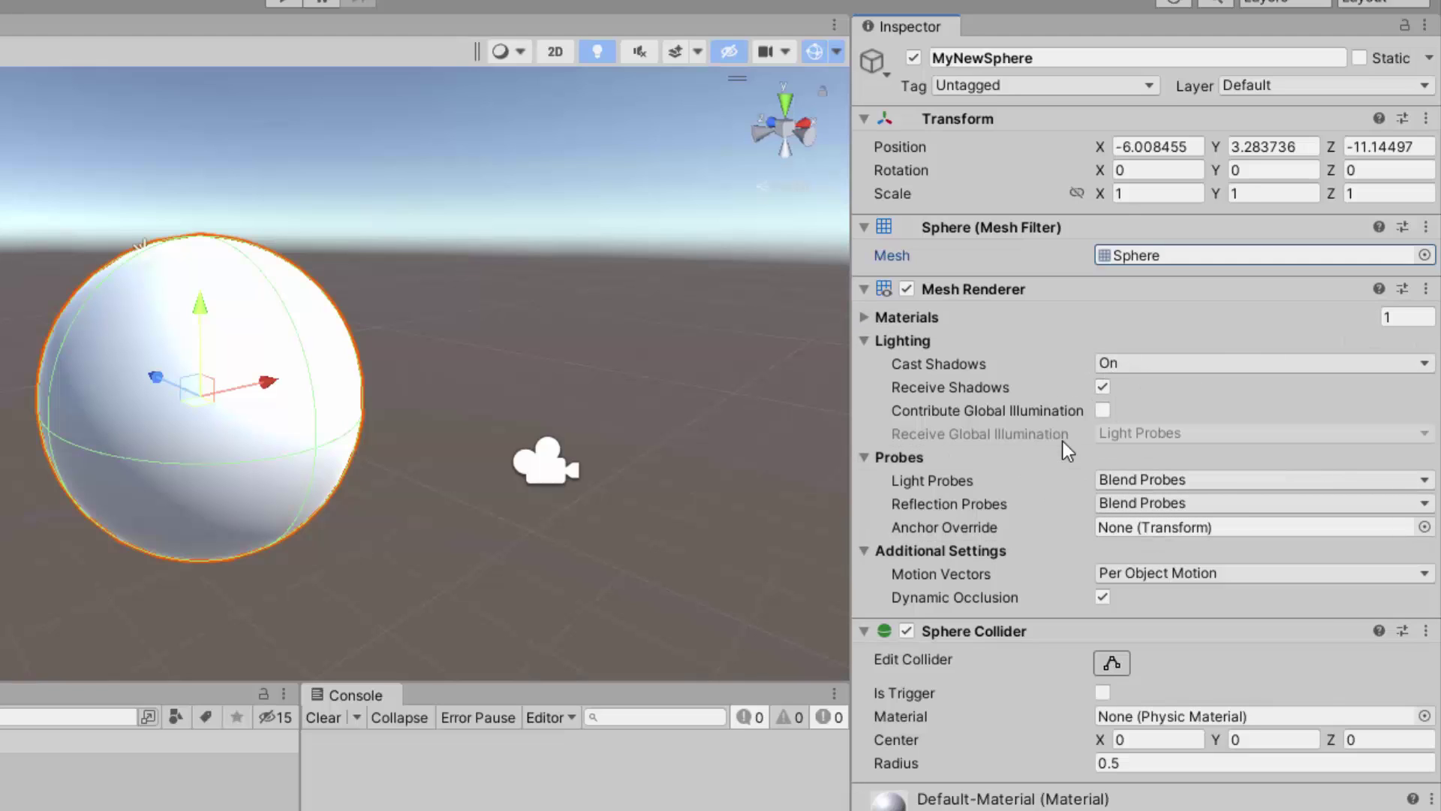
pyautogui.moveTo(1061, 442)
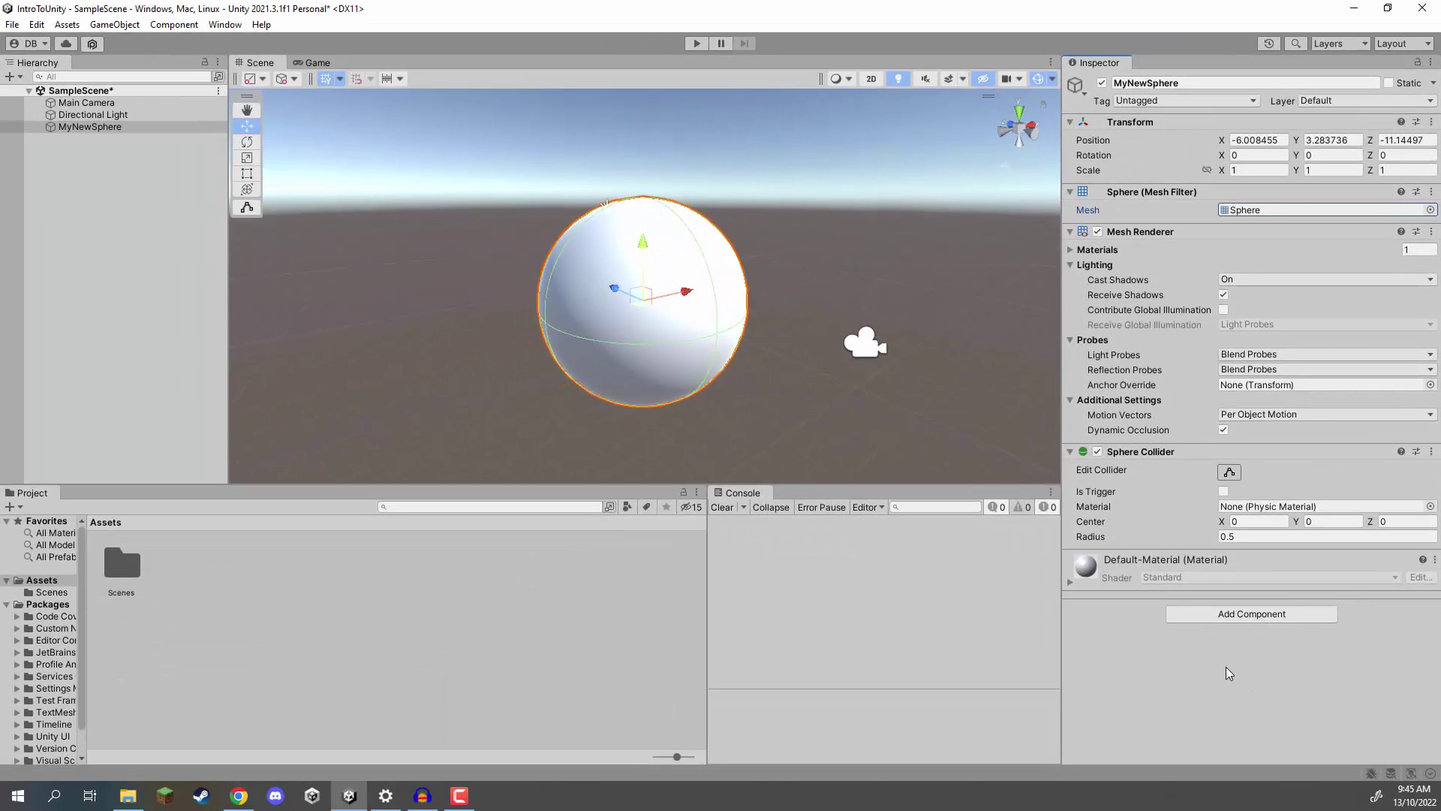
# Compare the Inspector components of the Directional Light and MyNewSphere by selecting them alternately, ending on MyNewSphere.
pyautogui.click(112, 118)
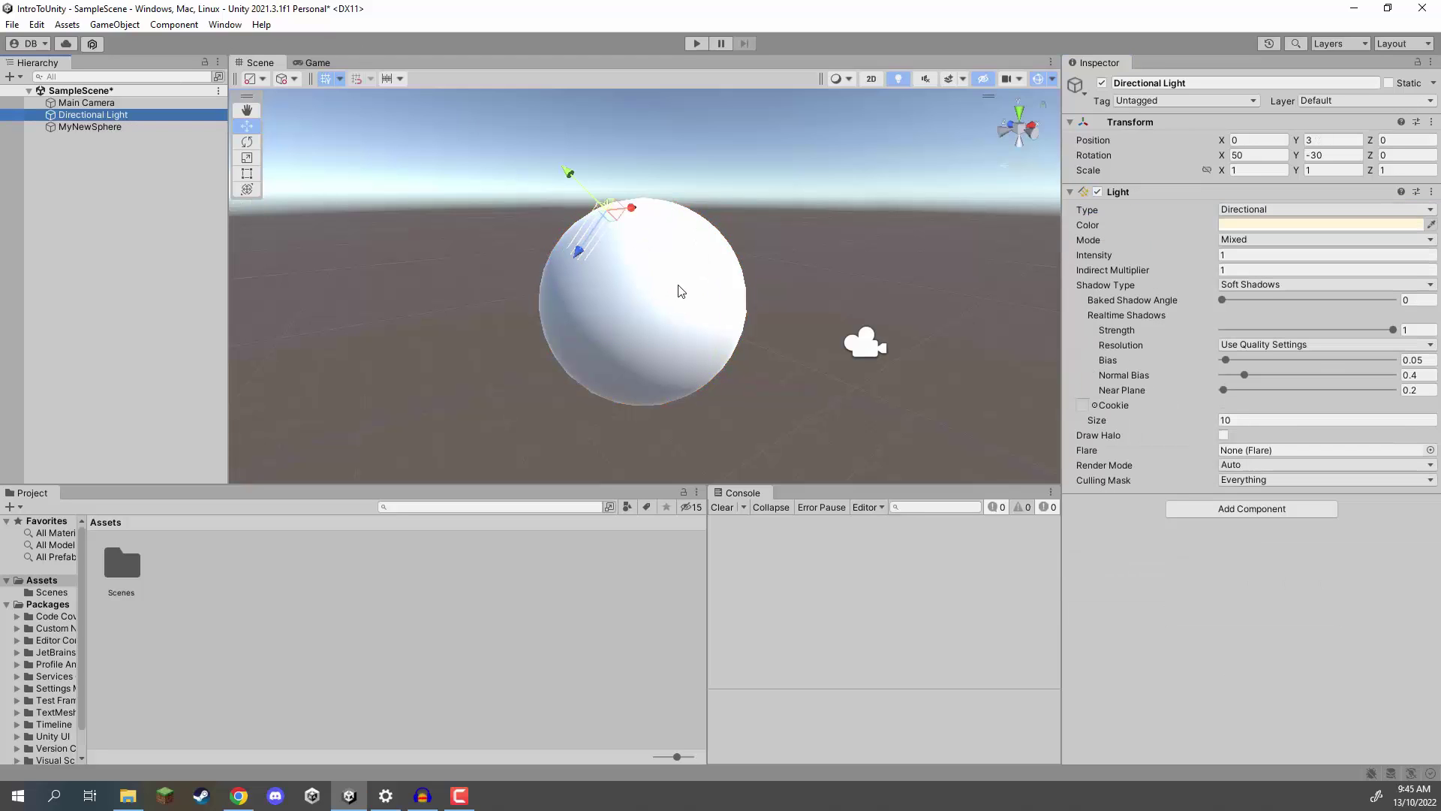
pyautogui.keyDown('alt'); pyautogui.moveTo(680, 291); pyautogui.dragTo(599, 278); pyautogui.keyUp('alt')
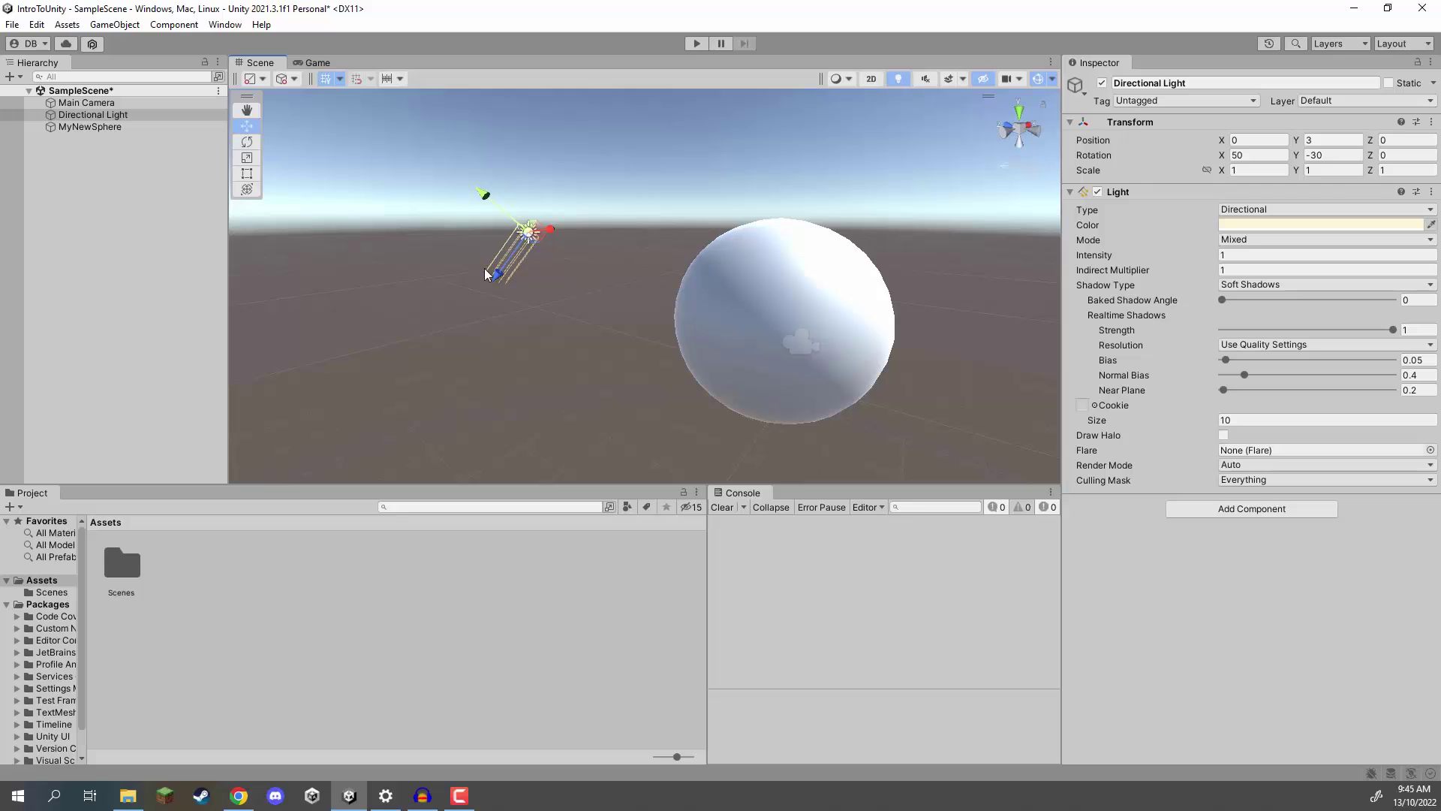
pyautogui.click(102, 128)
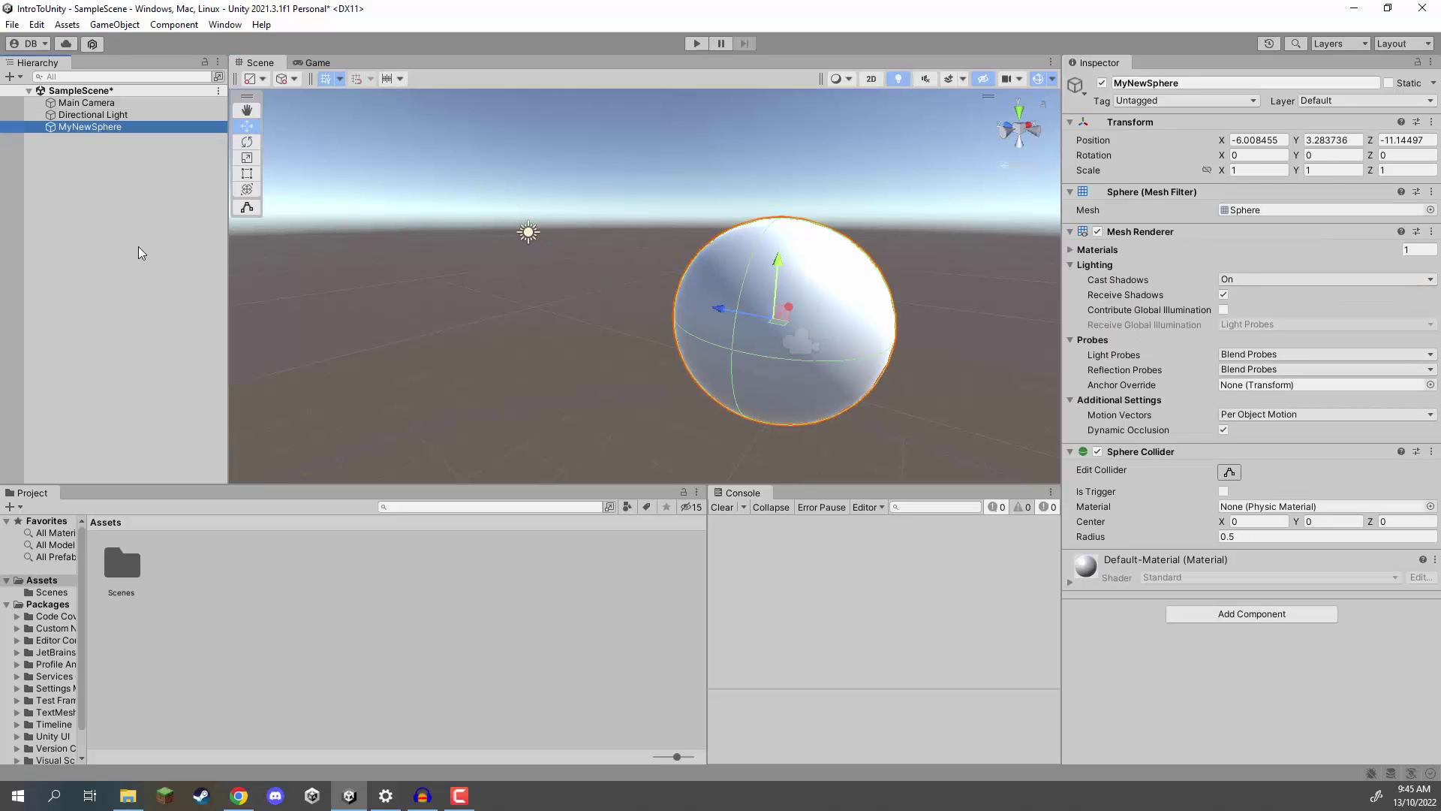
pyautogui.click(87, 115)
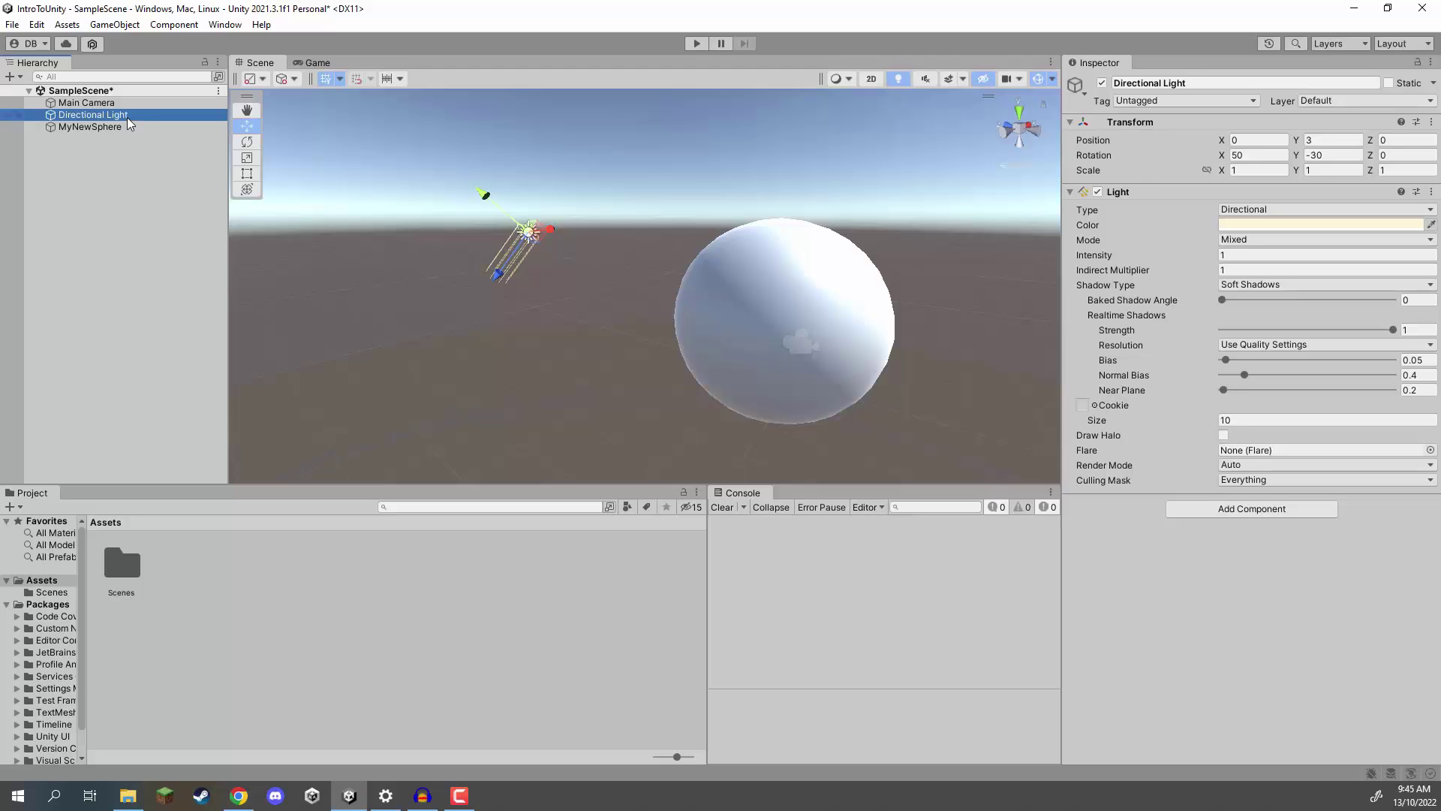
pyautogui.click(96, 129)
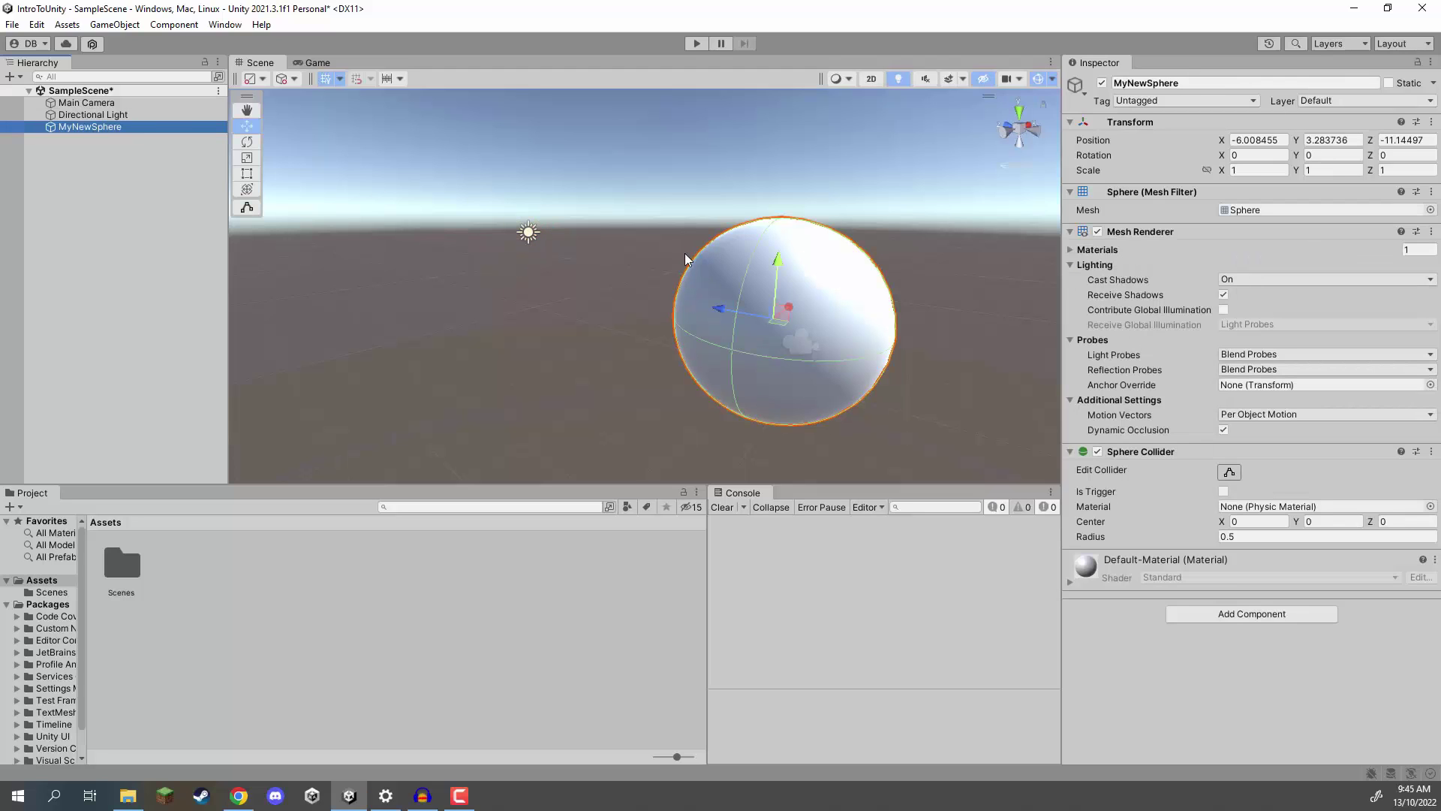
pyautogui.moveTo(685, 258); pyautogui.dragTo(1122, 620, button='right')
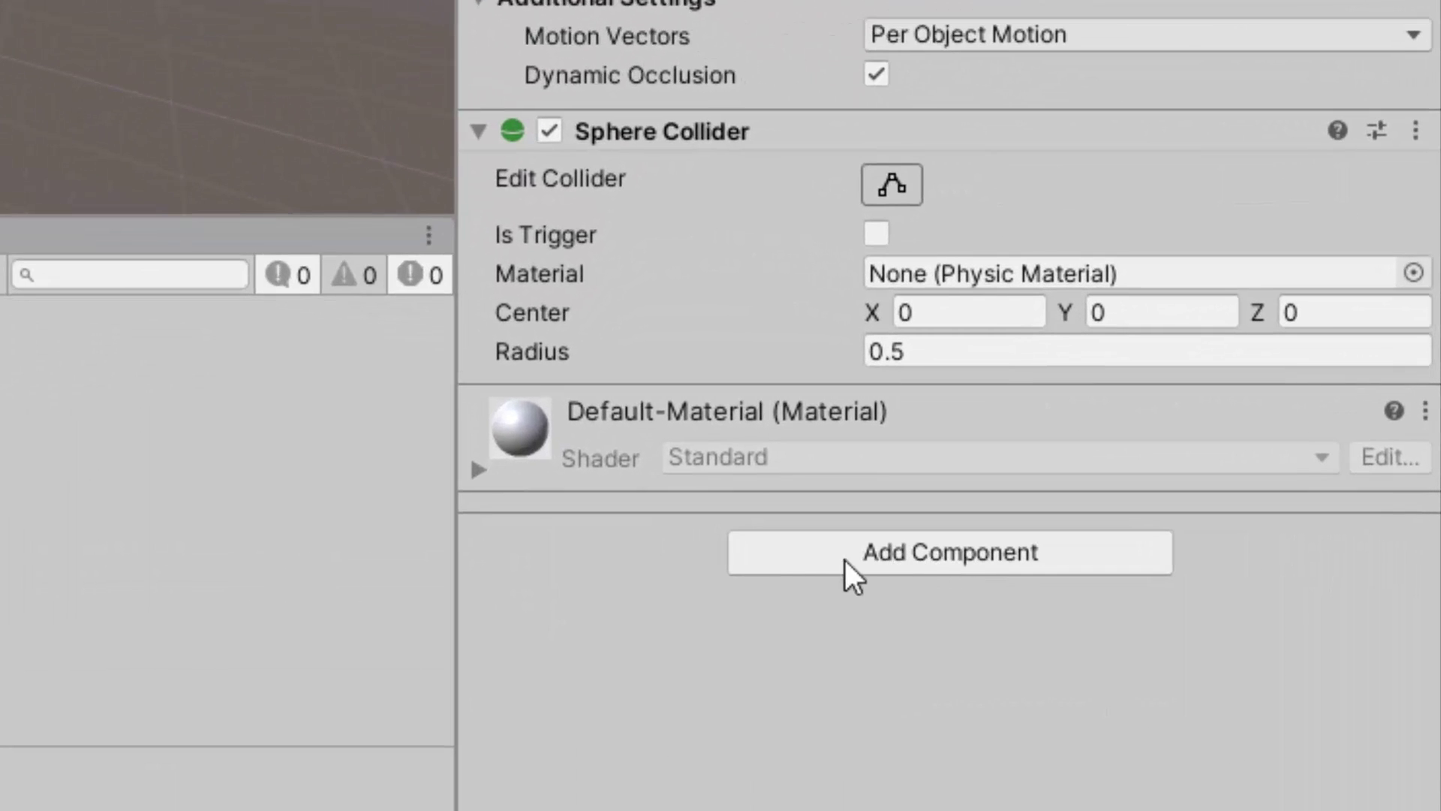
# Browse the component categories that can be added to MyNewSphere, including Effects, Navigation and Rendering.
pyautogui.click(930, 556)
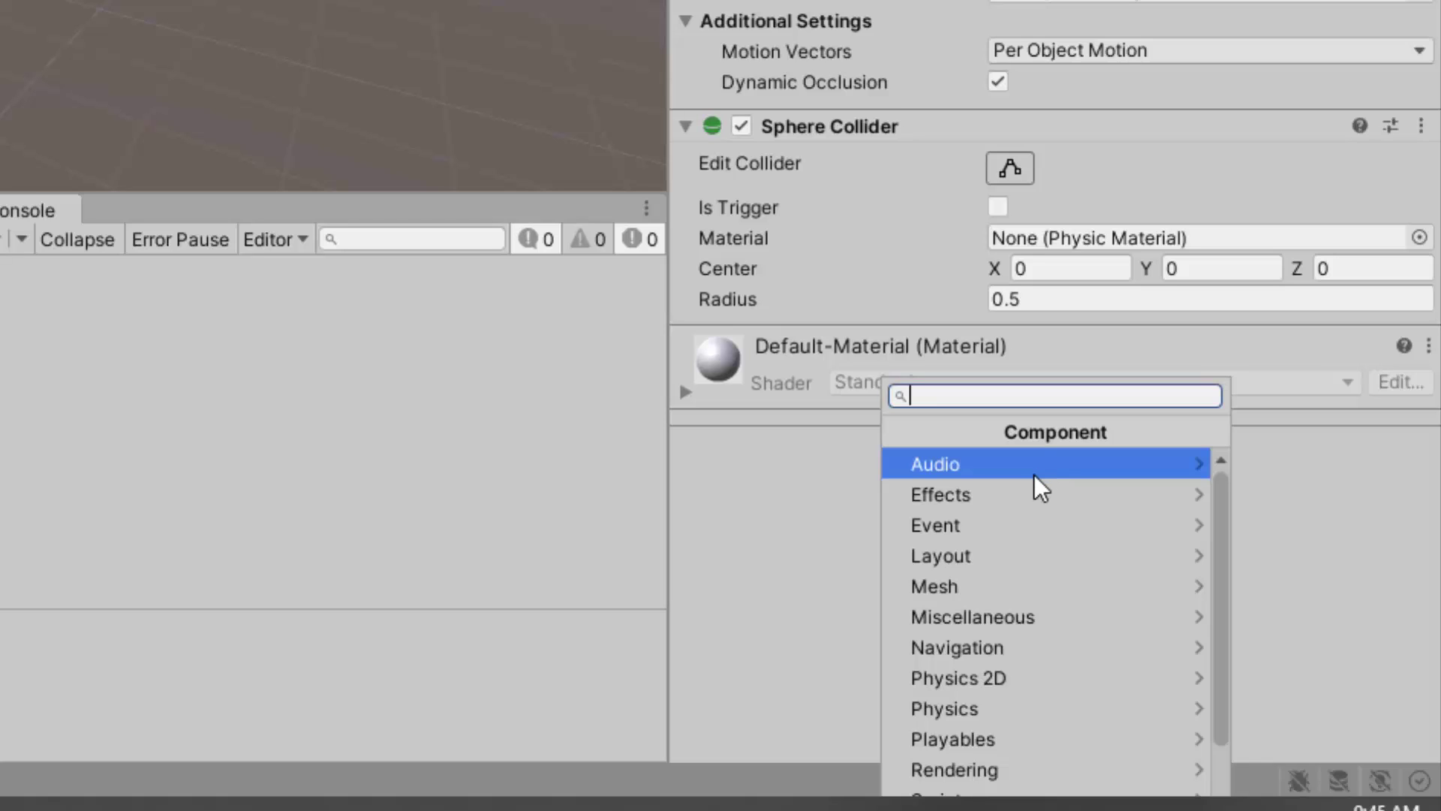
pyautogui.scroll(-3, 1036, 483)
pyautogui.scroll(3, 1029, 492)
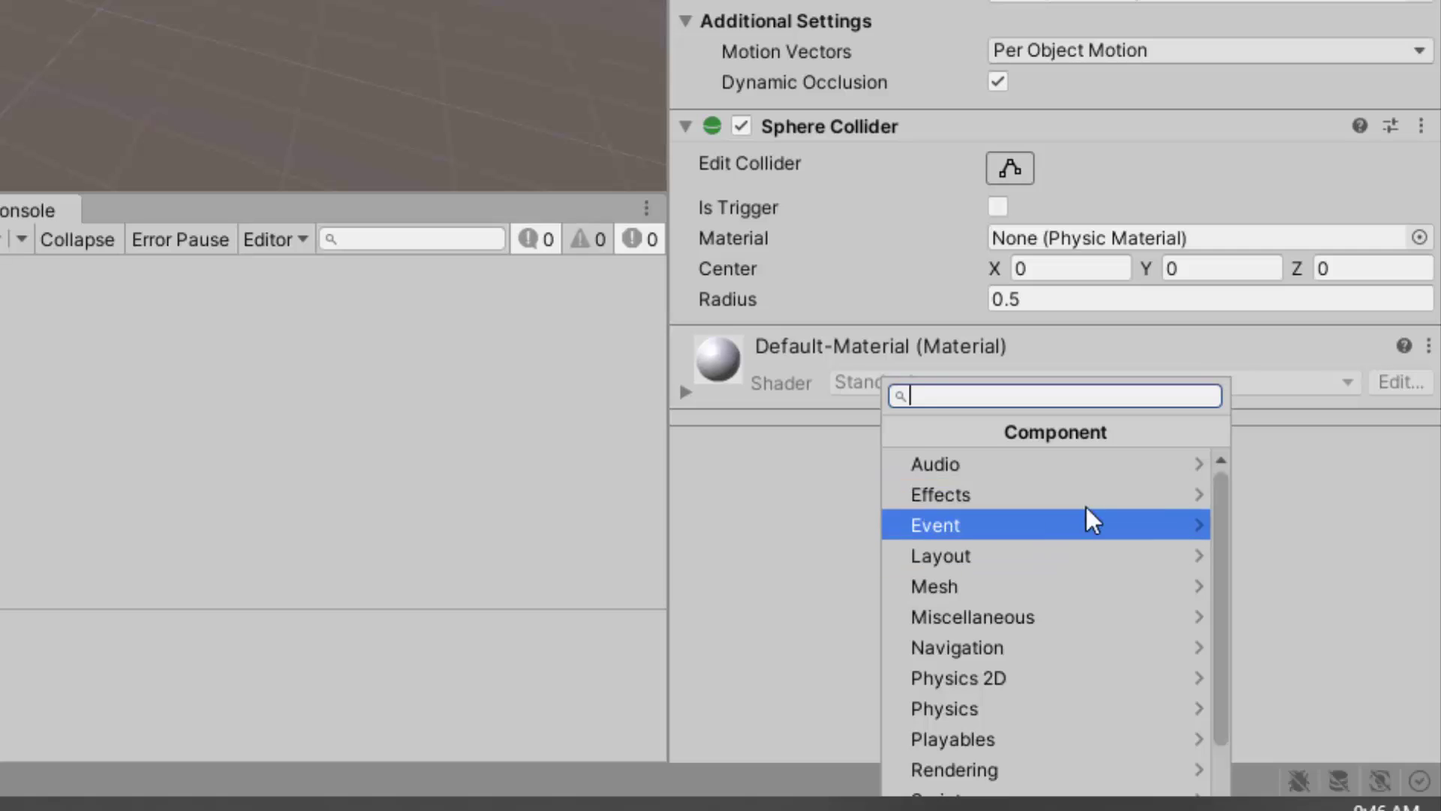
pyautogui.click(1047, 494)
pyautogui.click(894, 432)
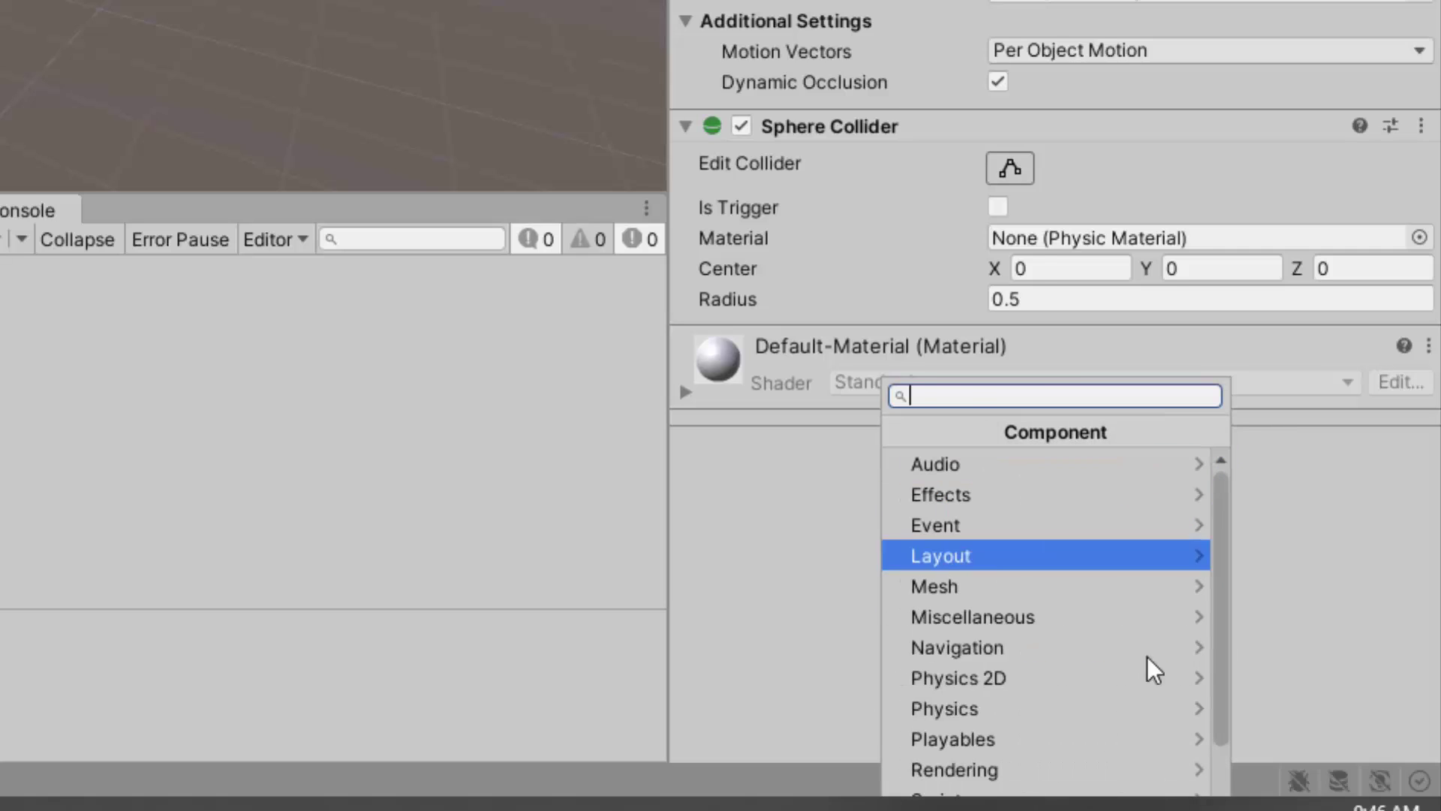
pyautogui.click(1079, 647)
pyautogui.click(897, 434)
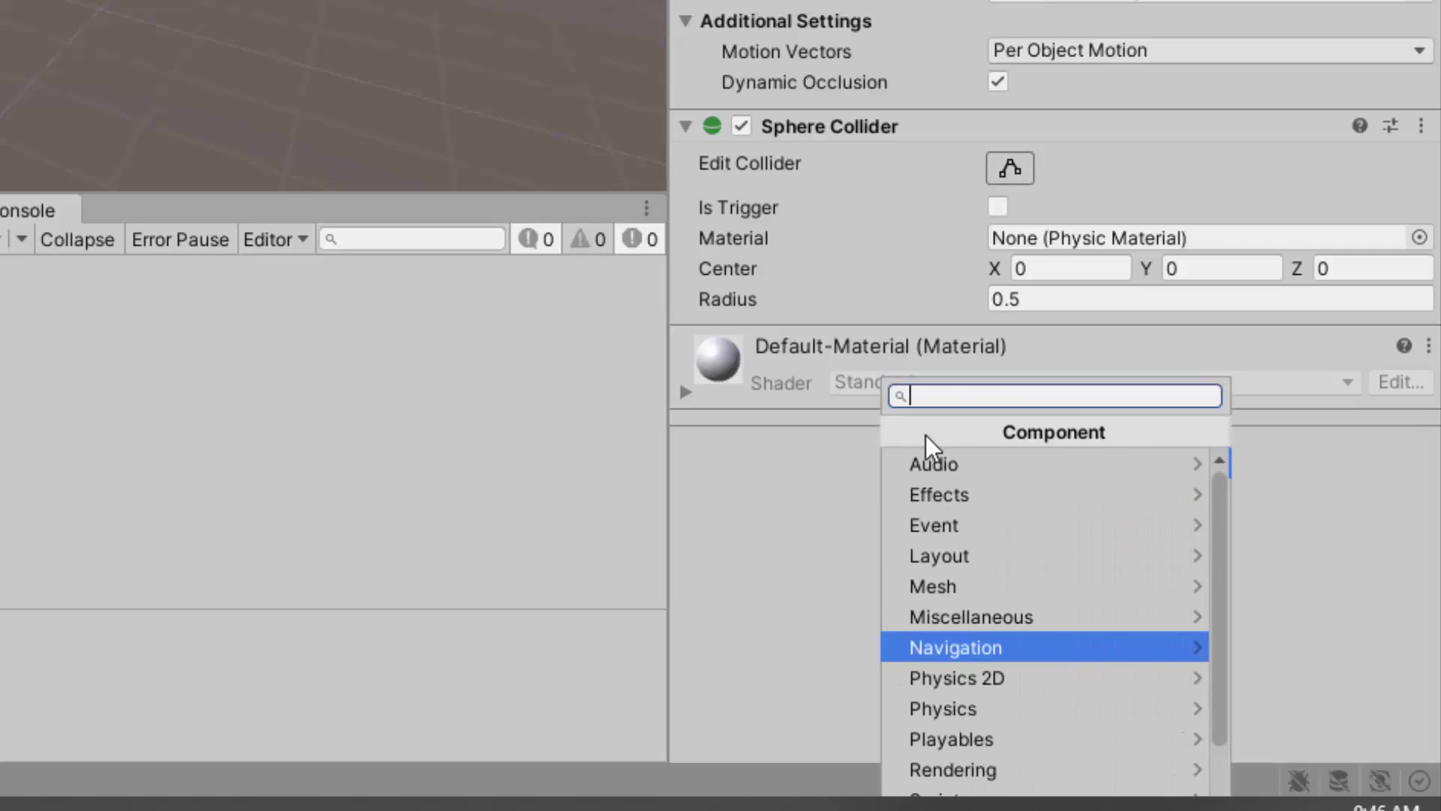
pyautogui.scroll(-3, 1016, 563)
pyautogui.click(1024, 630)
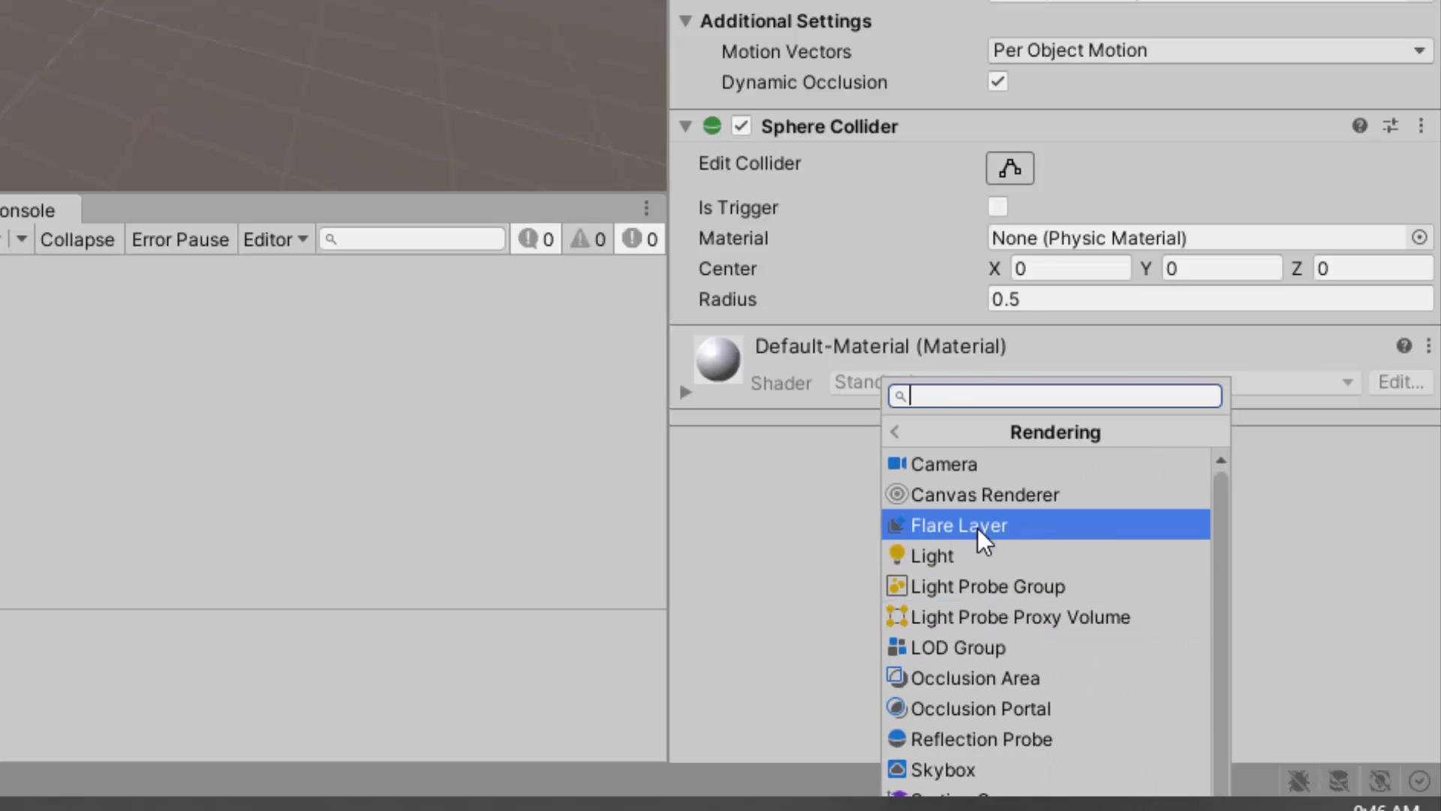
pyautogui.click(897, 436)
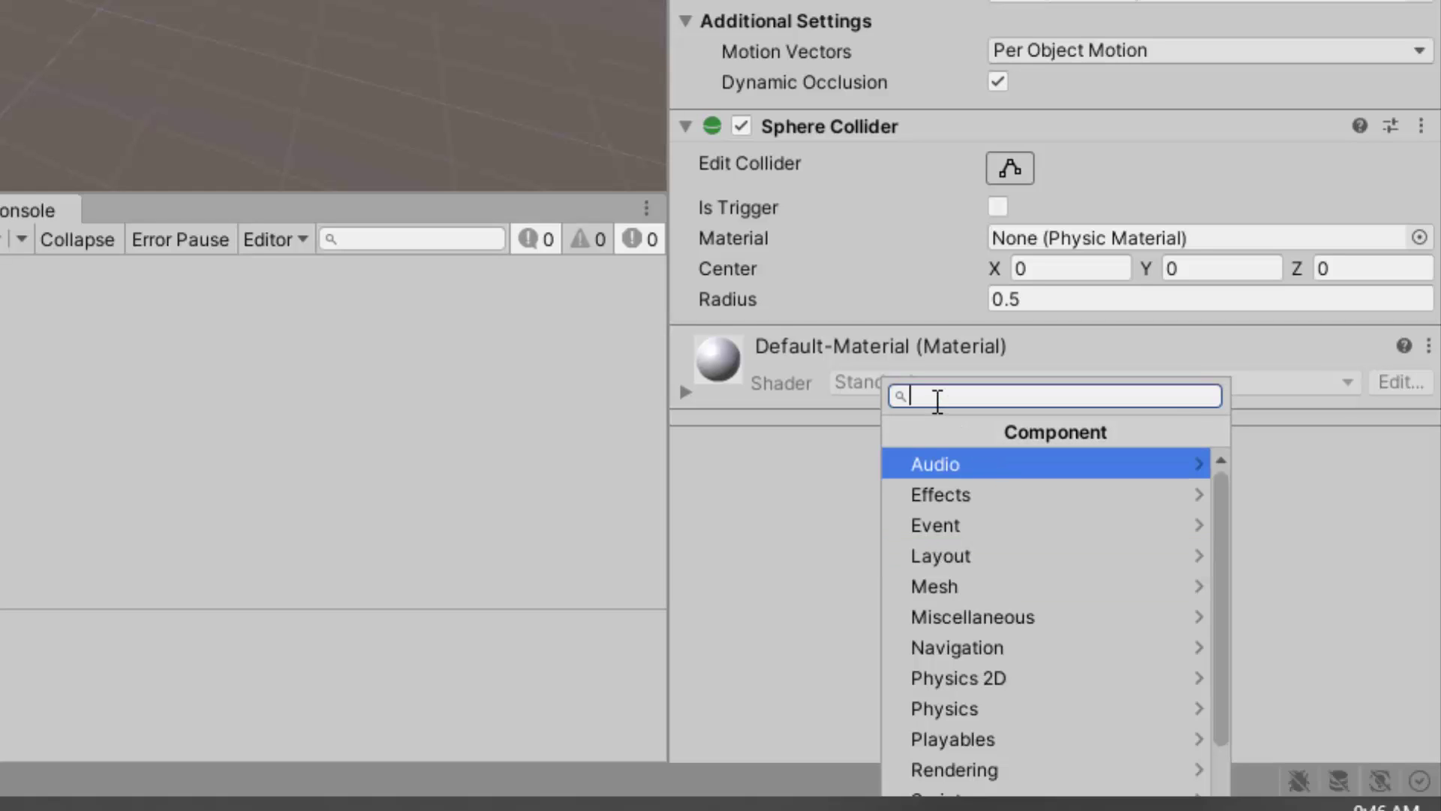
# Search the components for "light" and add a Light component to MyNewSphere.
pyautogui.write('light')
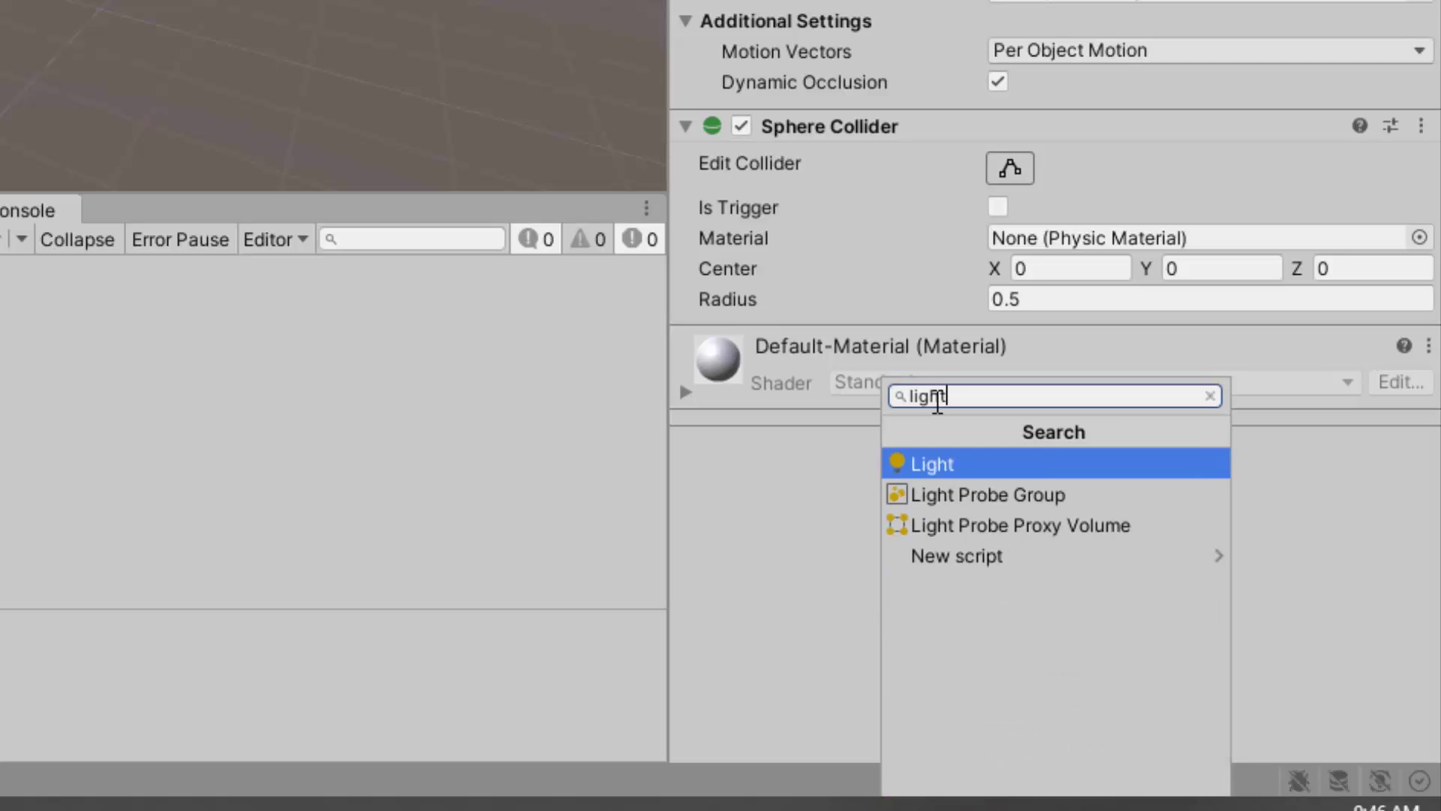
pyautogui.click(912, 464)
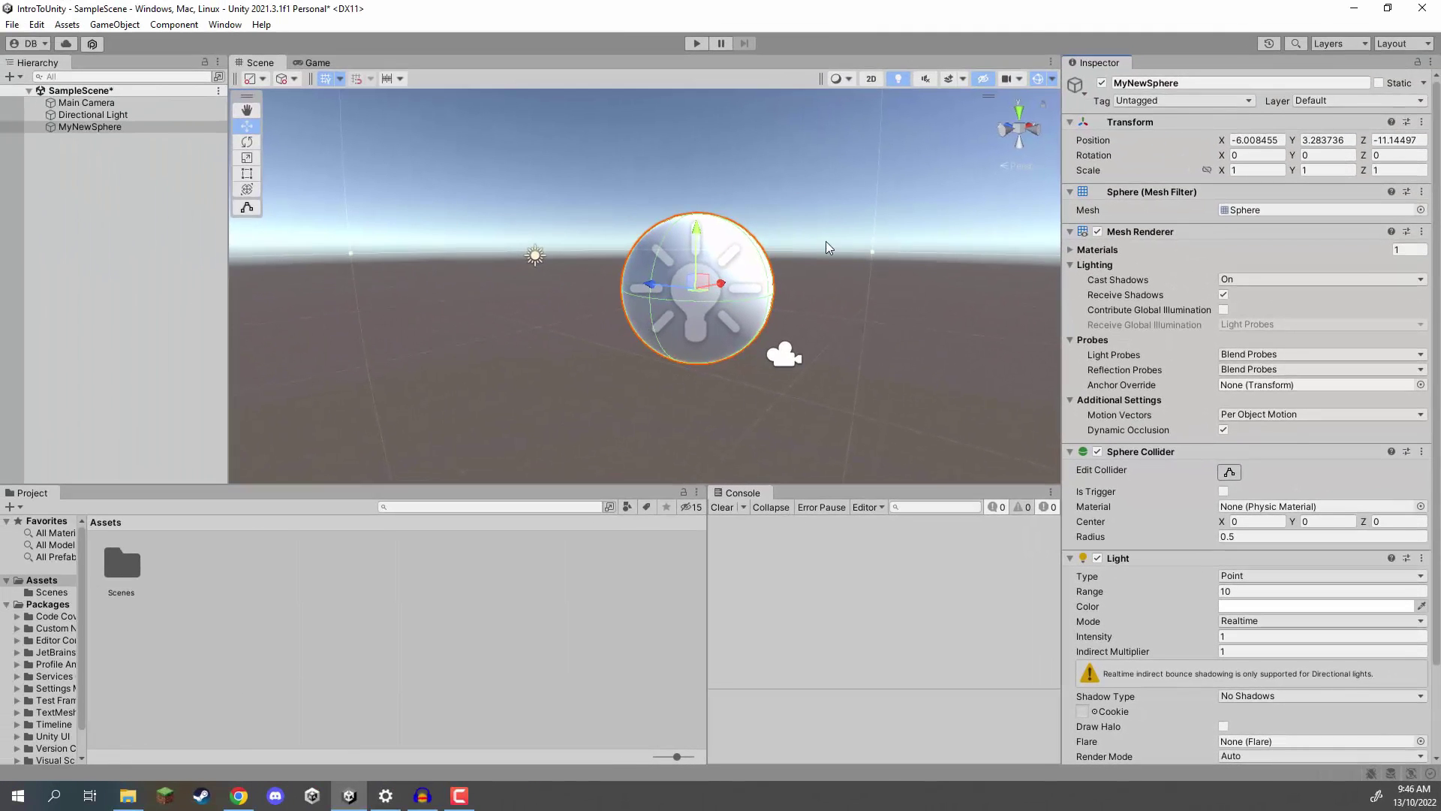
pyautogui.scroll(-5, 895, 267)
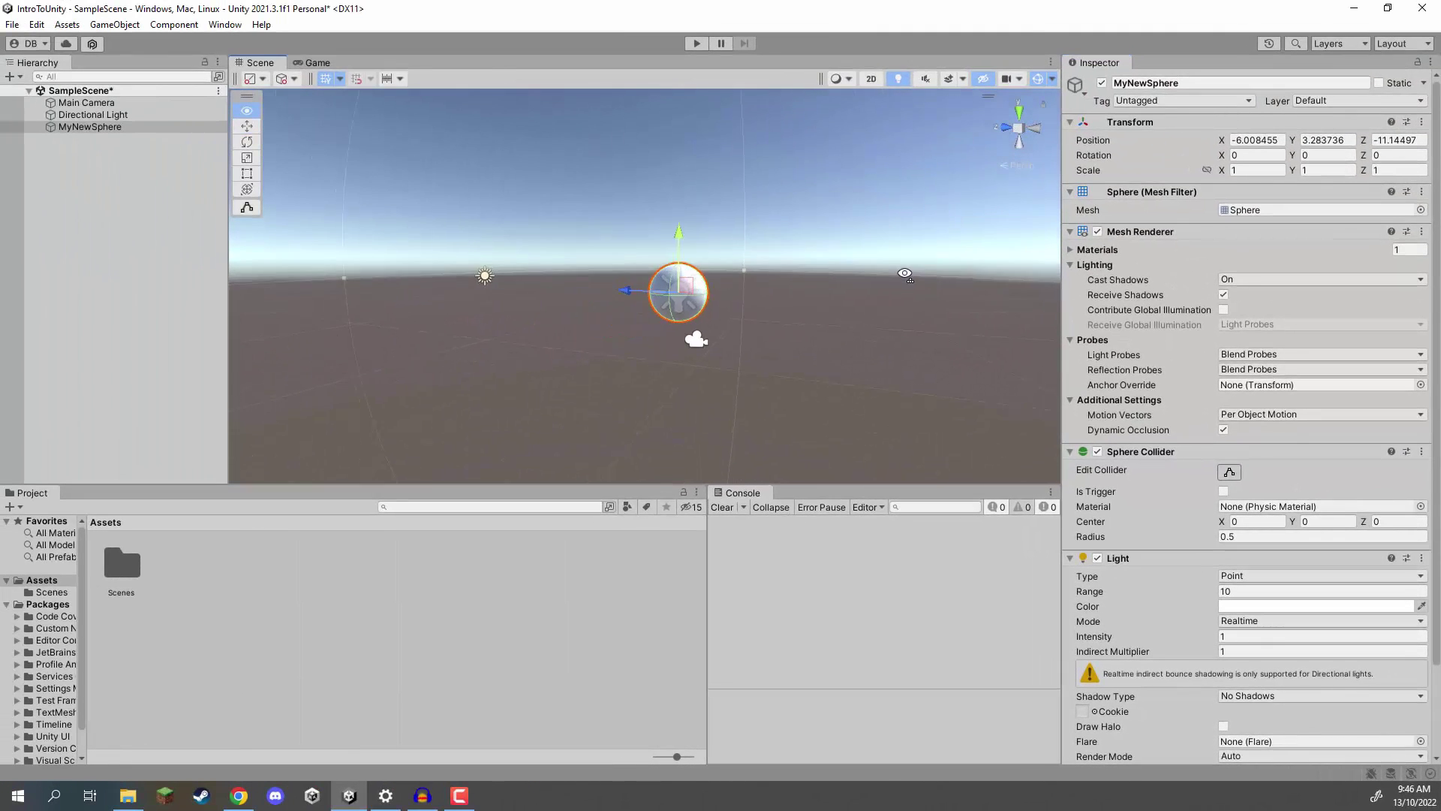
pyautogui.keyDown('alt'); pyautogui.moveTo(933, 271); pyautogui.dragTo(254, 182); pyautogui.keyUp('alt')
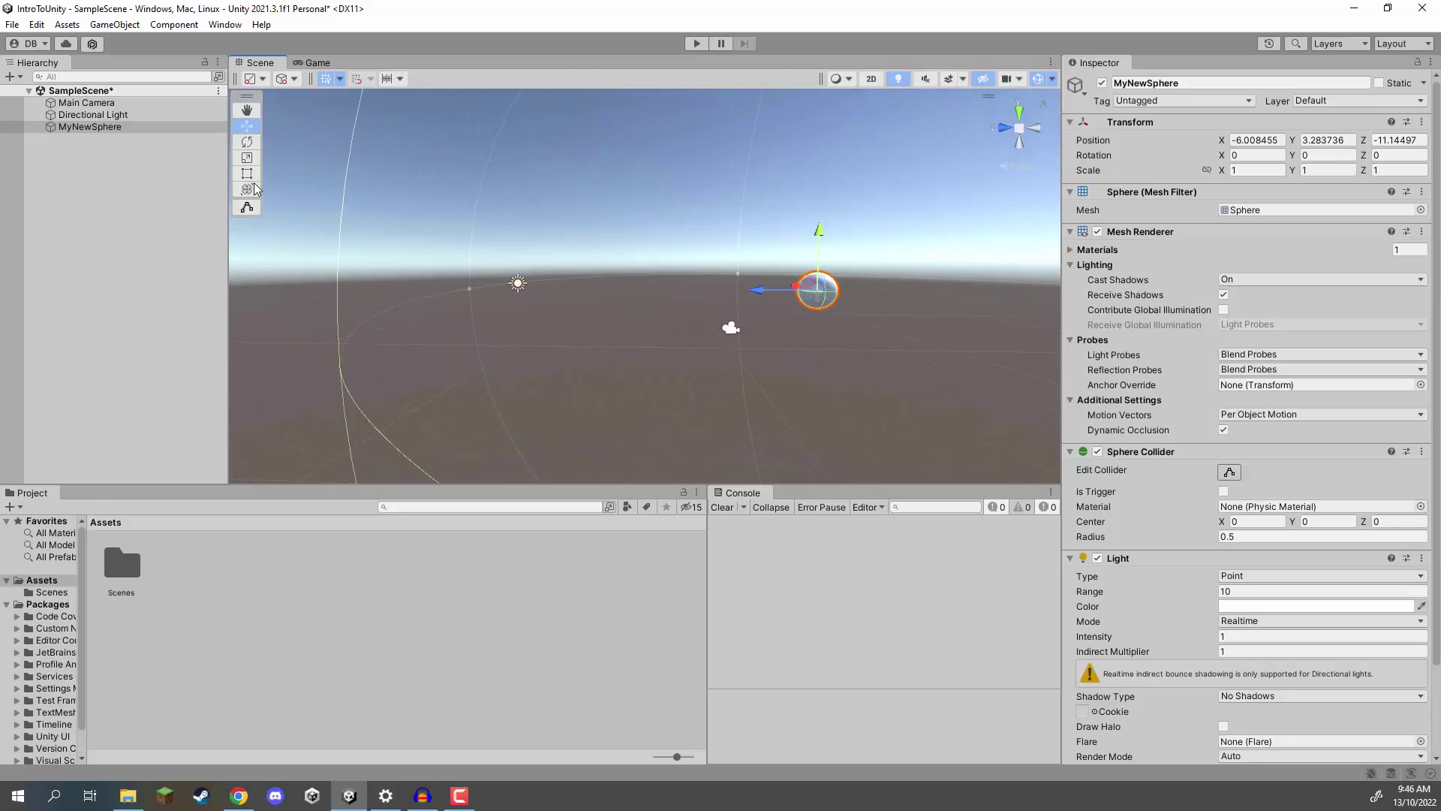
# Compare the Directional Light's Light component with the point light on MyNewSphere, ending with the Directional Light selected.
pyautogui.click(75, 114)
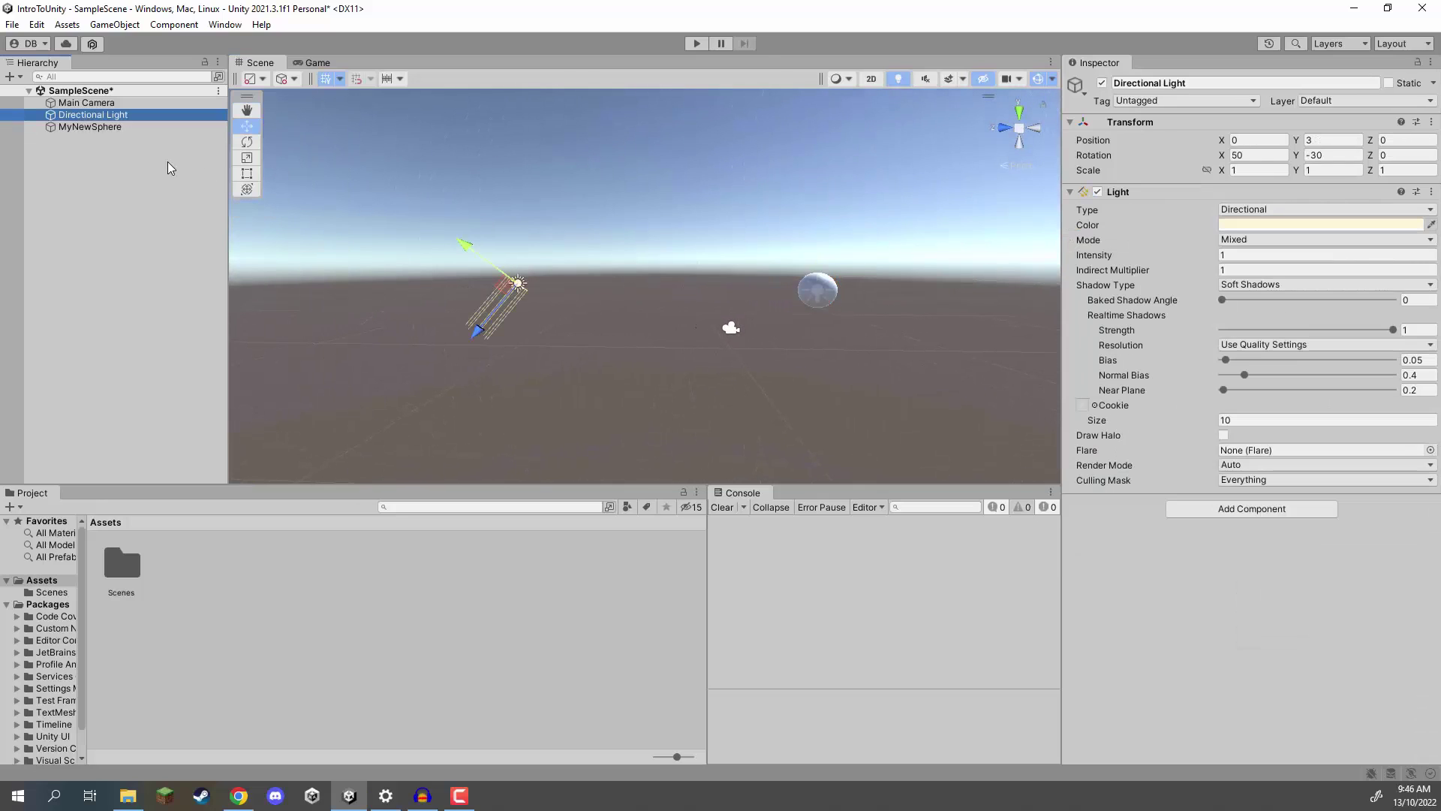
pyautogui.click(75, 127)
pyautogui.keyDown('alt'); pyautogui.moveTo(757, 344); pyautogui.dragTo(885, 340); pyautogui.keyUp('alt')
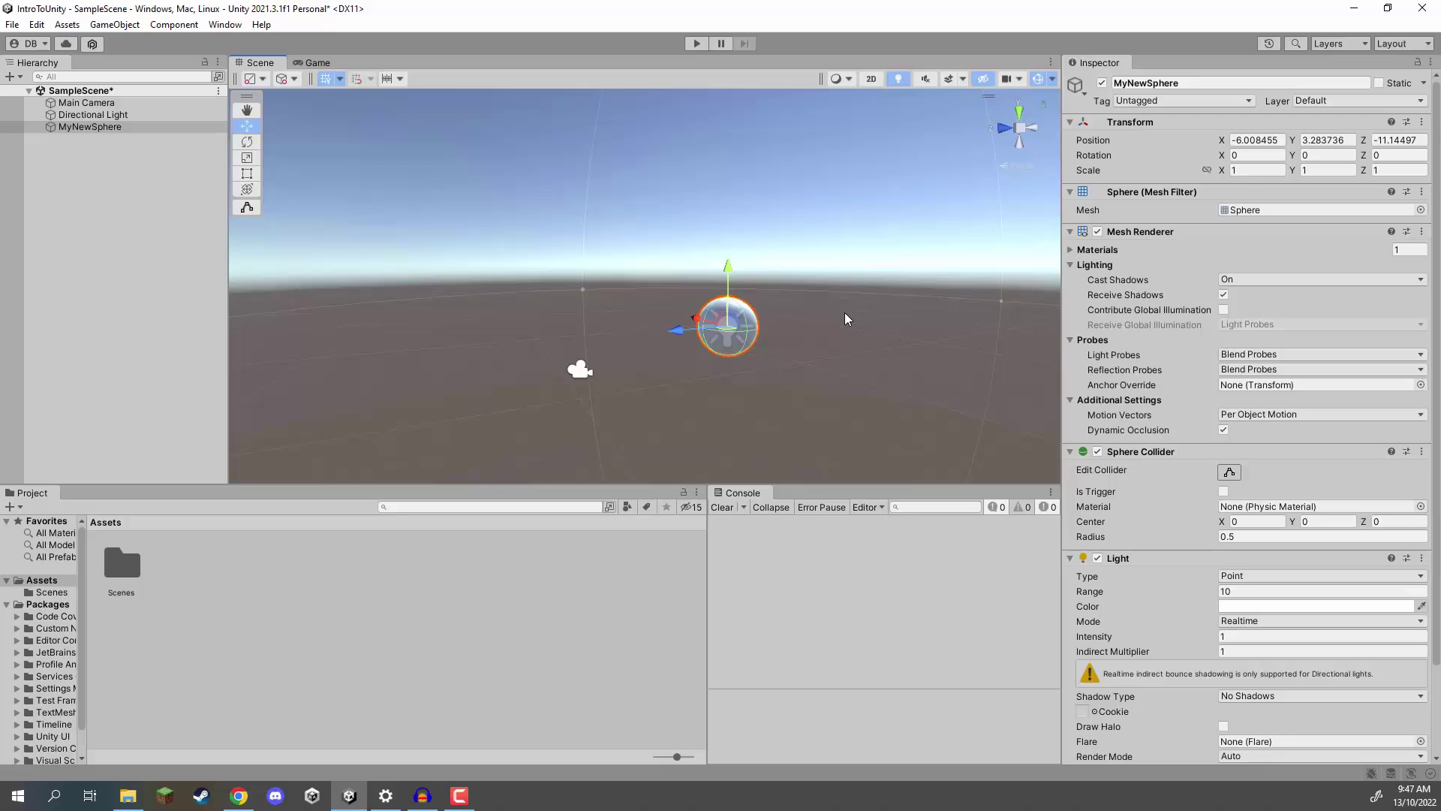
pyautogui.doubleClick(93, 114)
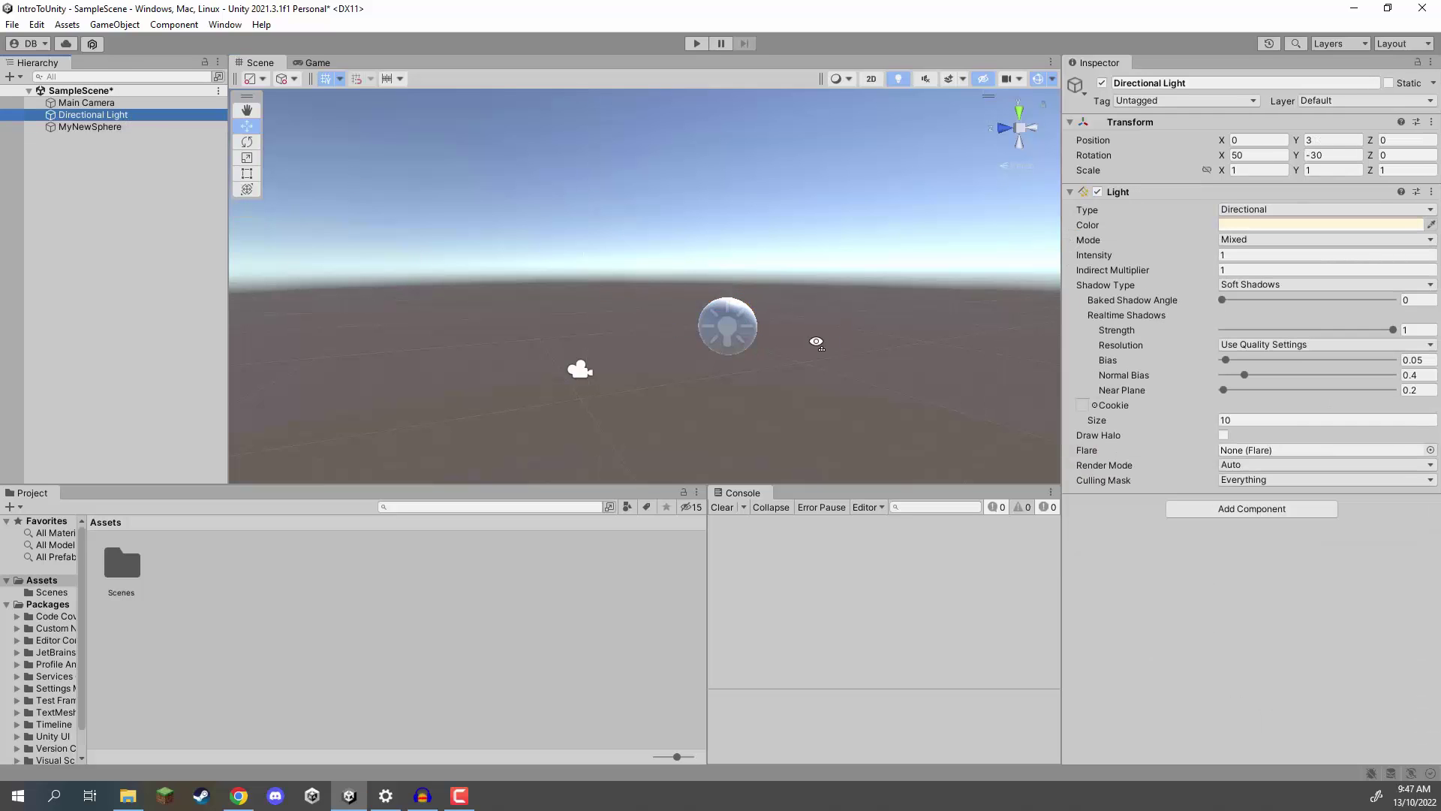
# Add a Sphere Collider component to the Directional Light and remove that component again.
pyautogui.keyDown('alt'); pyautogui.moveTo(614, 317); pyautogui.dragTo(746, 364); pyautogui.keyUp('alt')
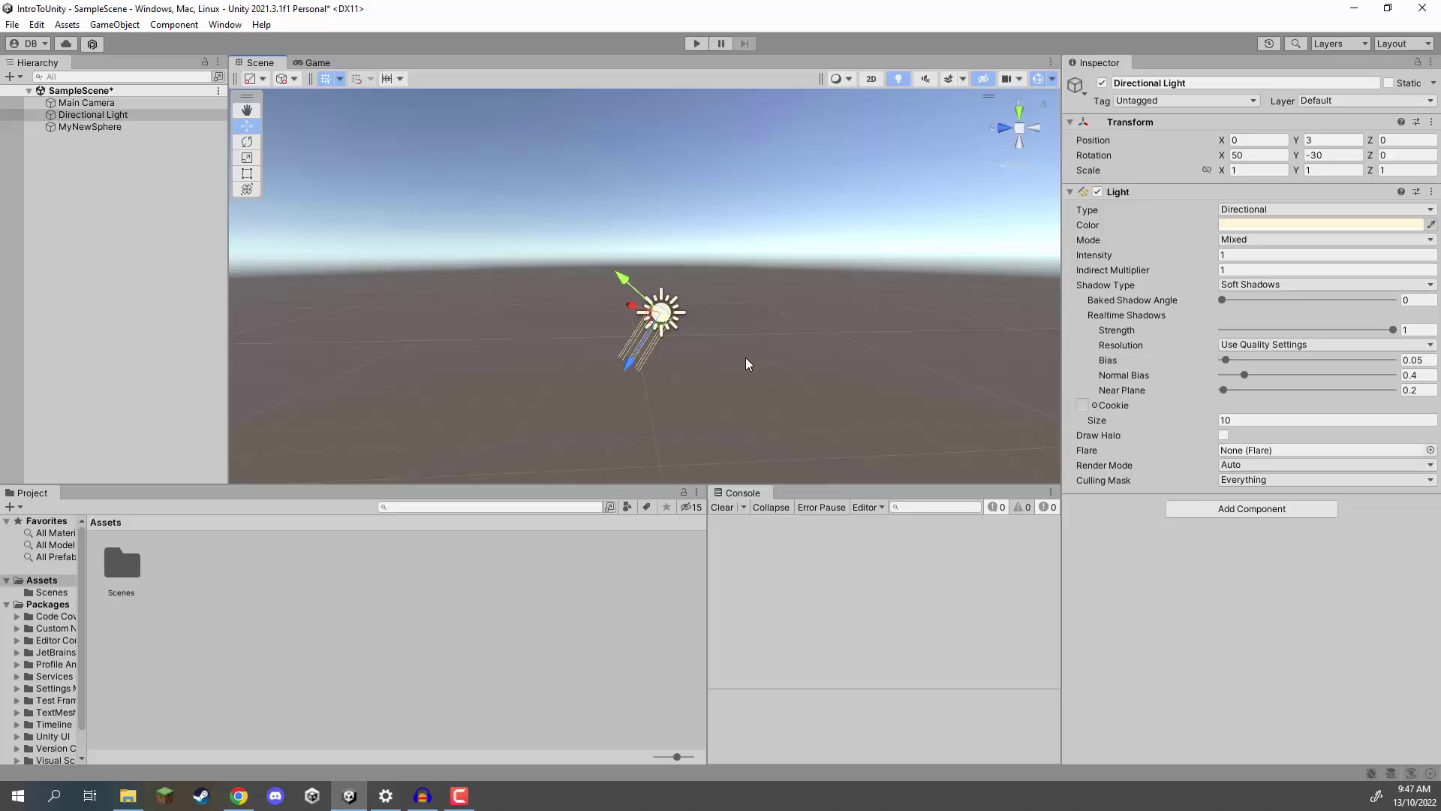
pyautogui.click(1254, 508)
pyautogui.write('sphere c')
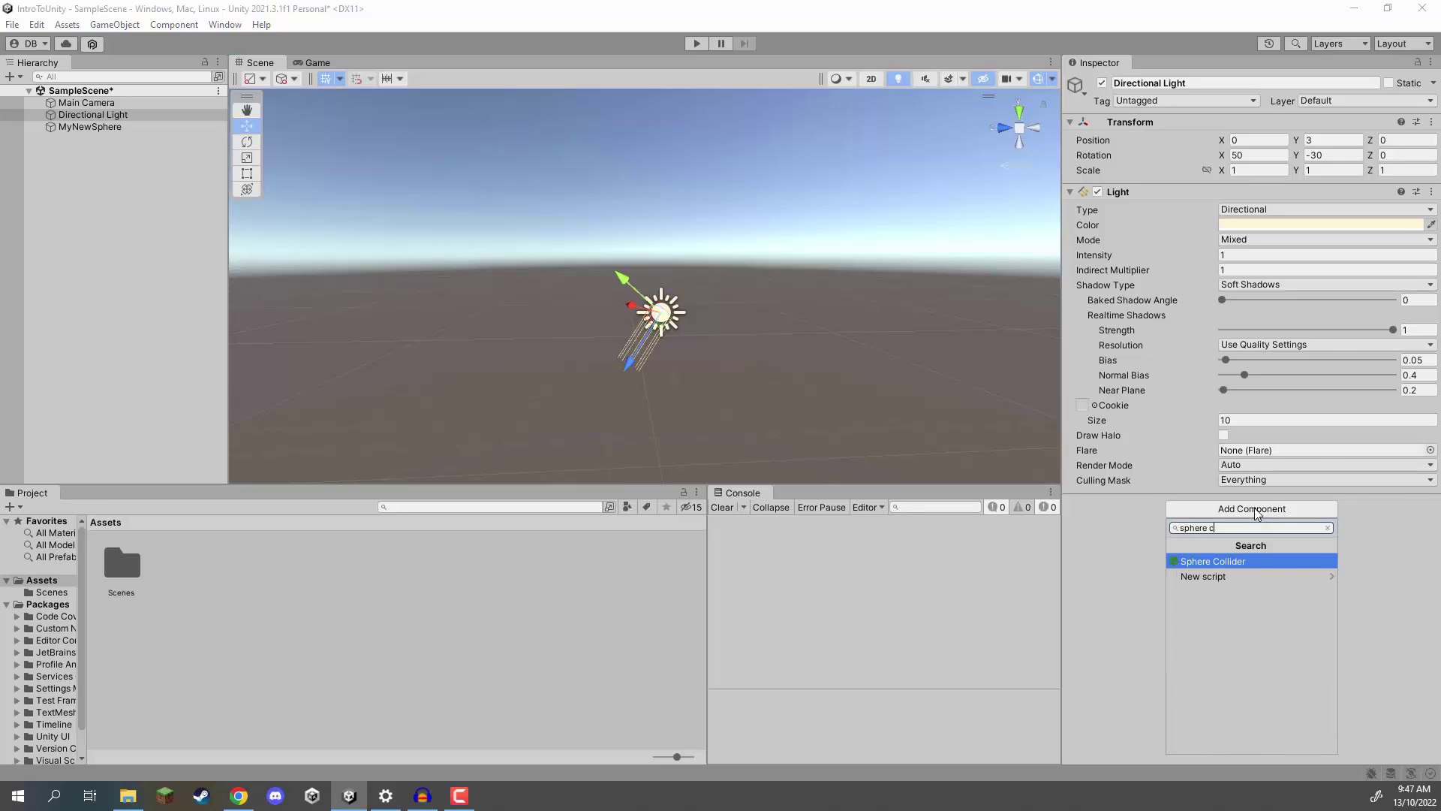
pyautogui.press('Return')
pyautogui.press('f')
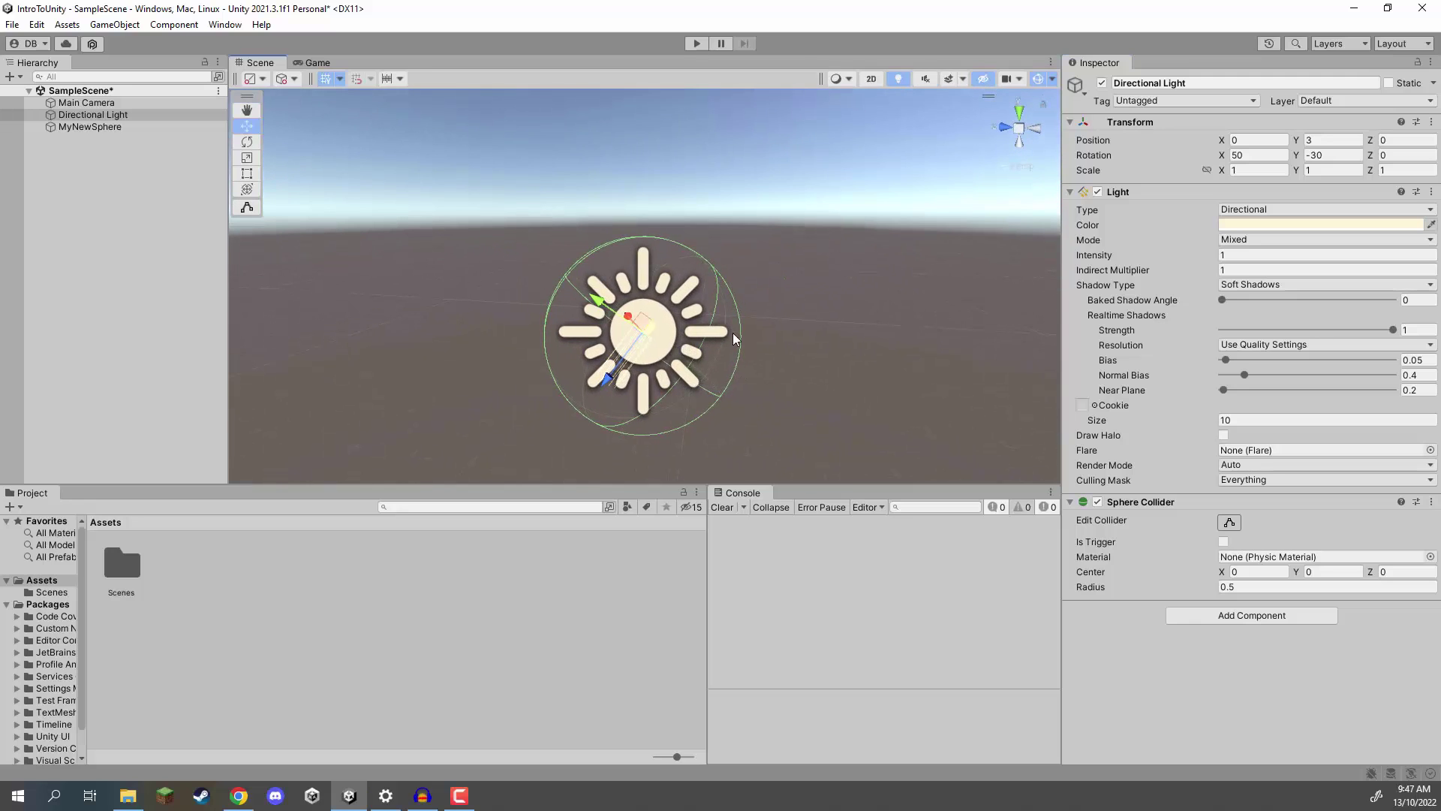
pyautogui.moveTo(737, 341); pyautogui.dragTo(634, 330, button='right')
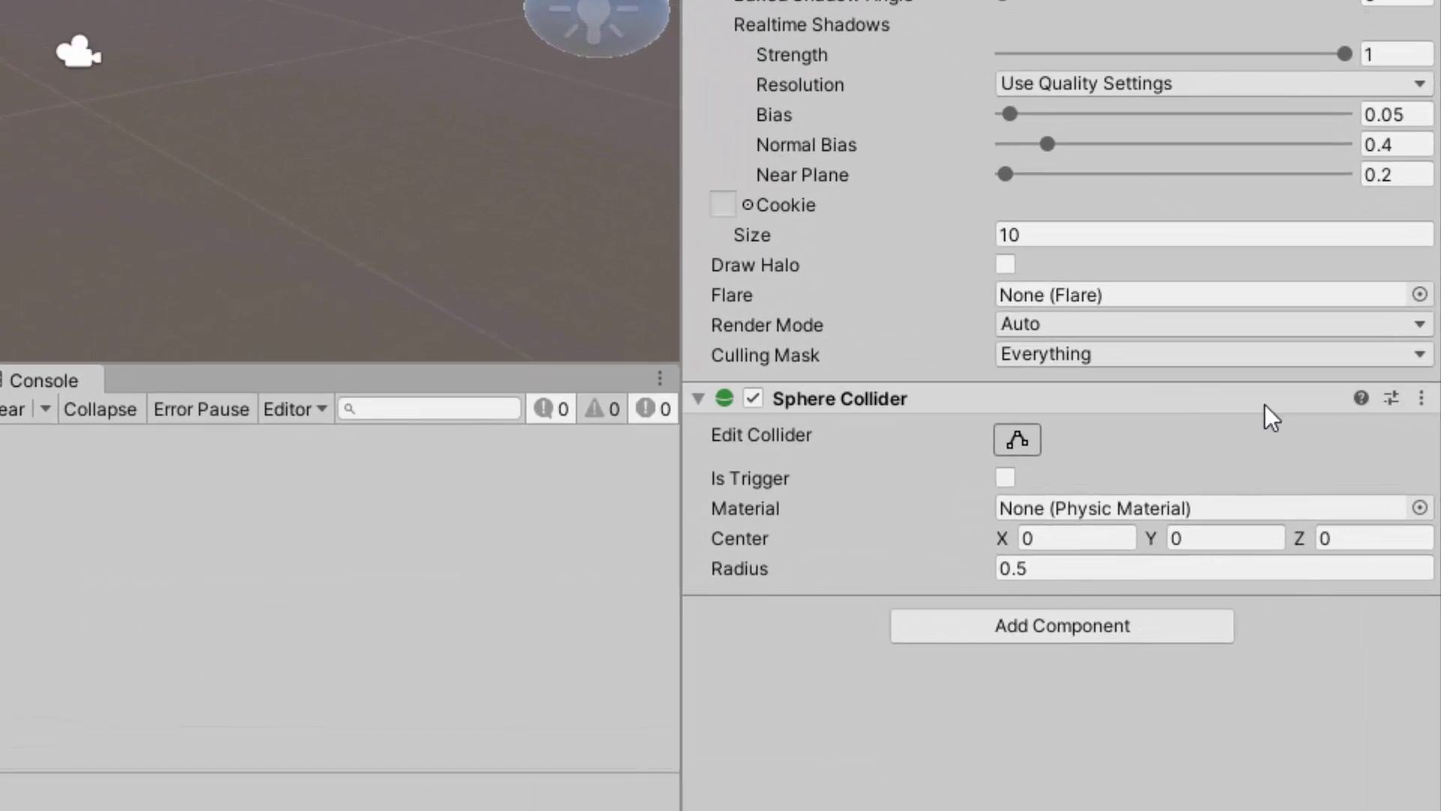
pyautogui.click(1421, 398)
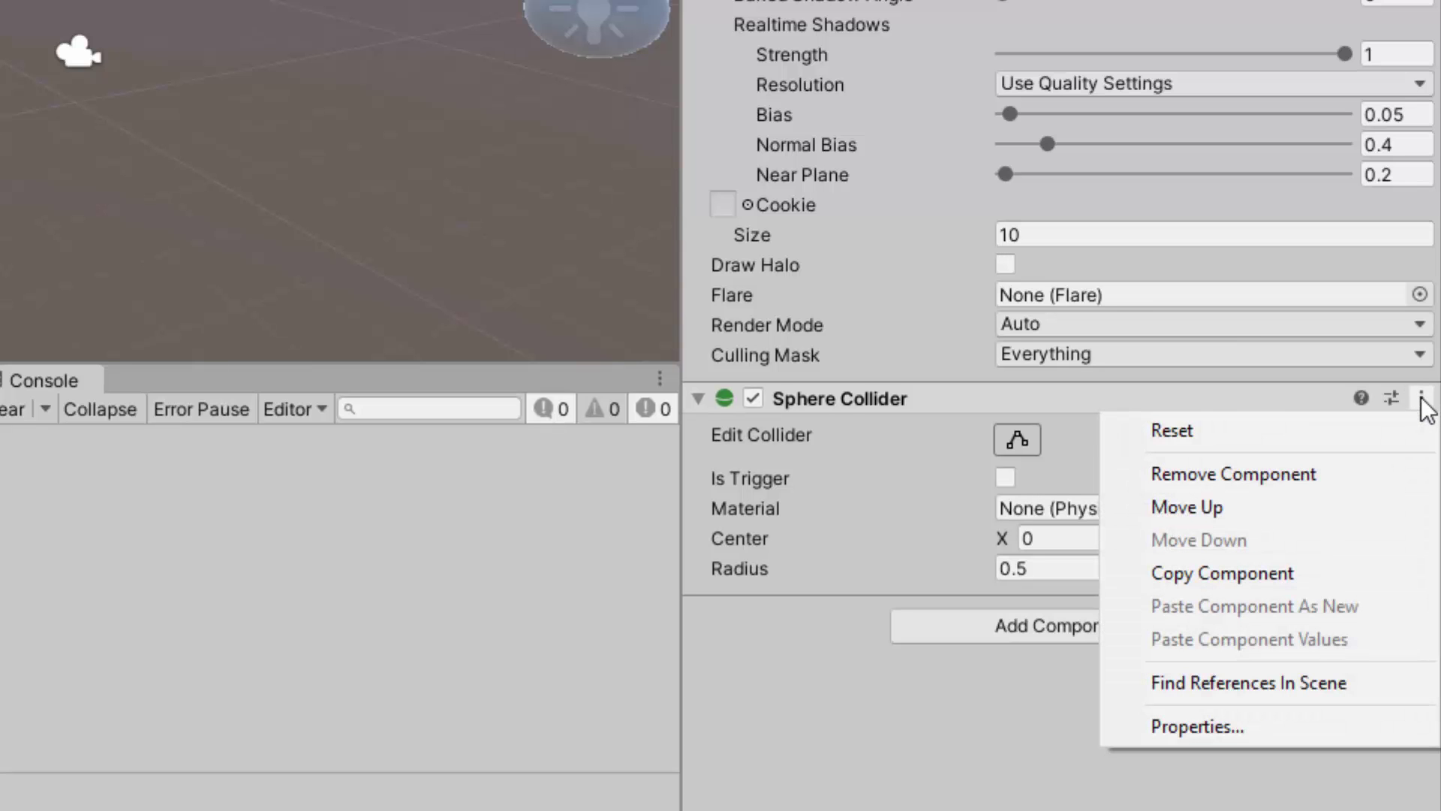
pyautogui.click(1251, 473)
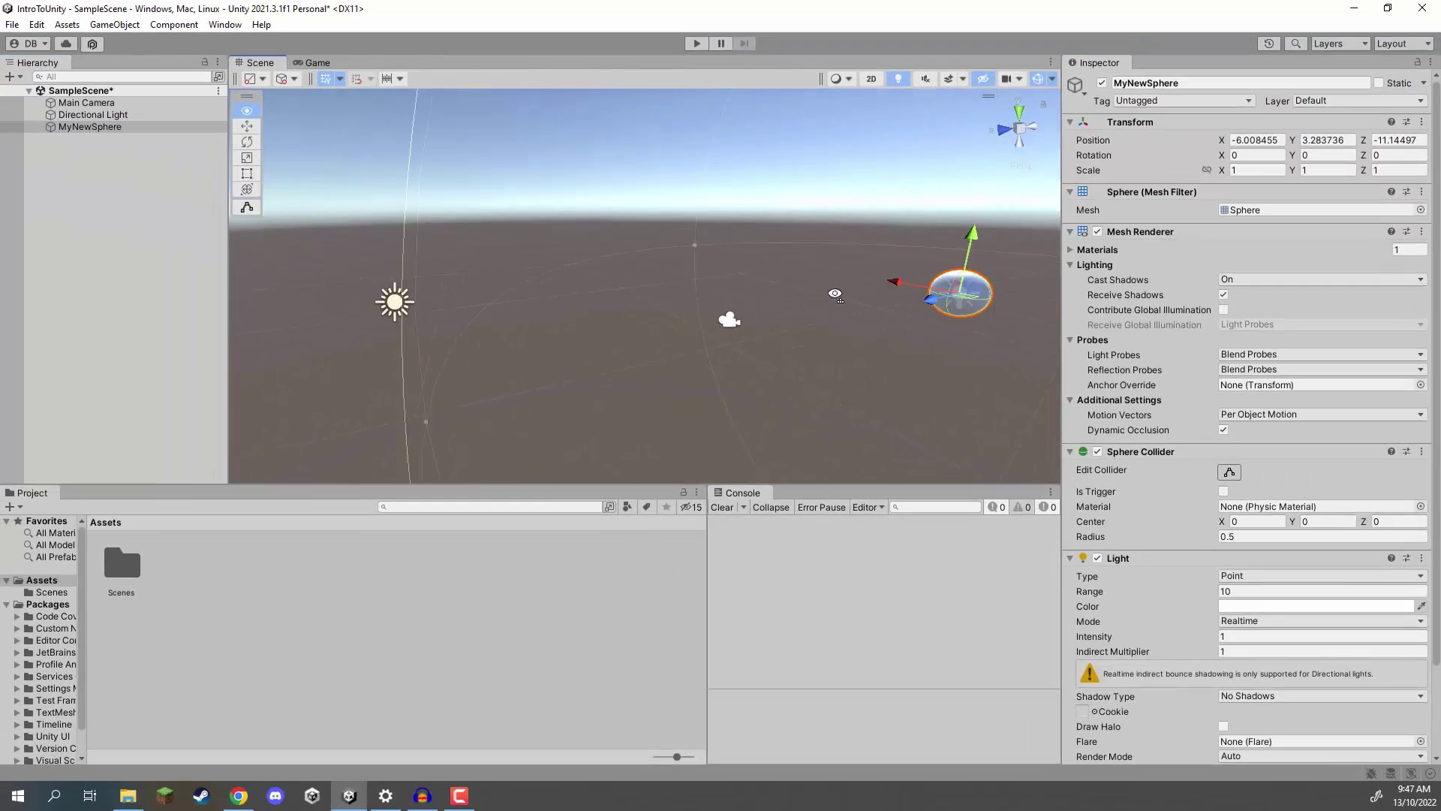
# Frame MyNewSphere in the Scene and remove its Light component.
pyautogui.press('f')
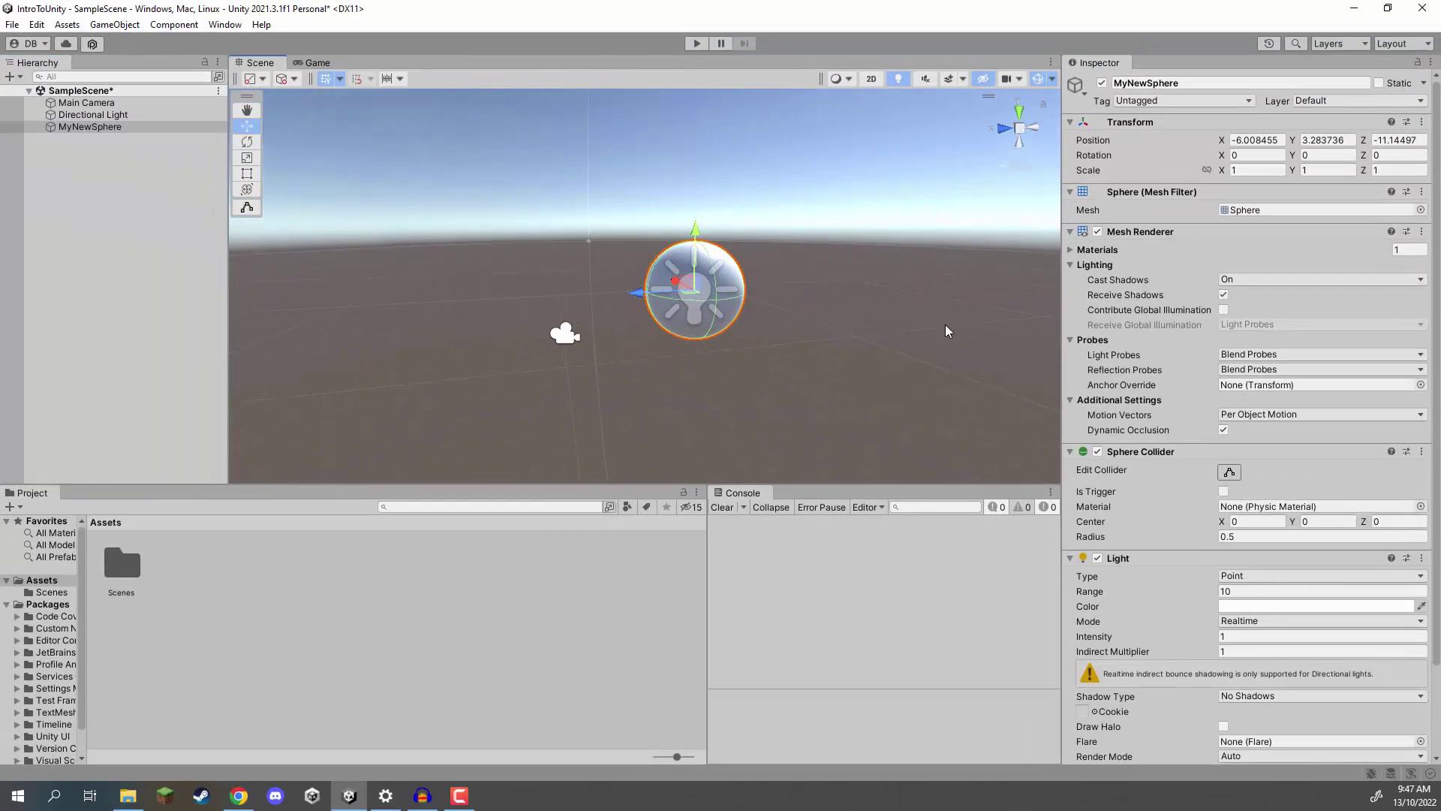
pyautogui.scroll(-3, 1195, 534)
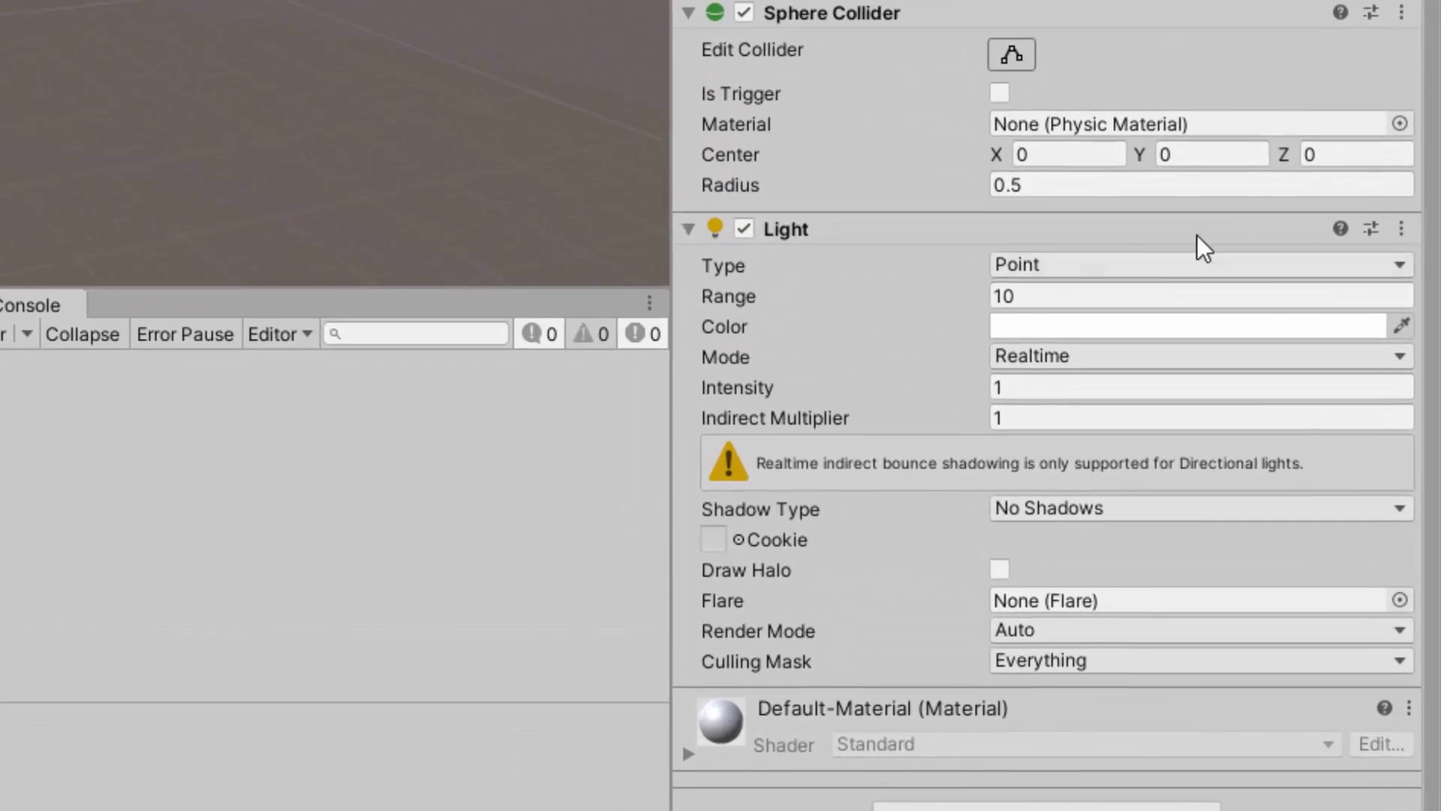
pyautogui.rightClick(789, 230)
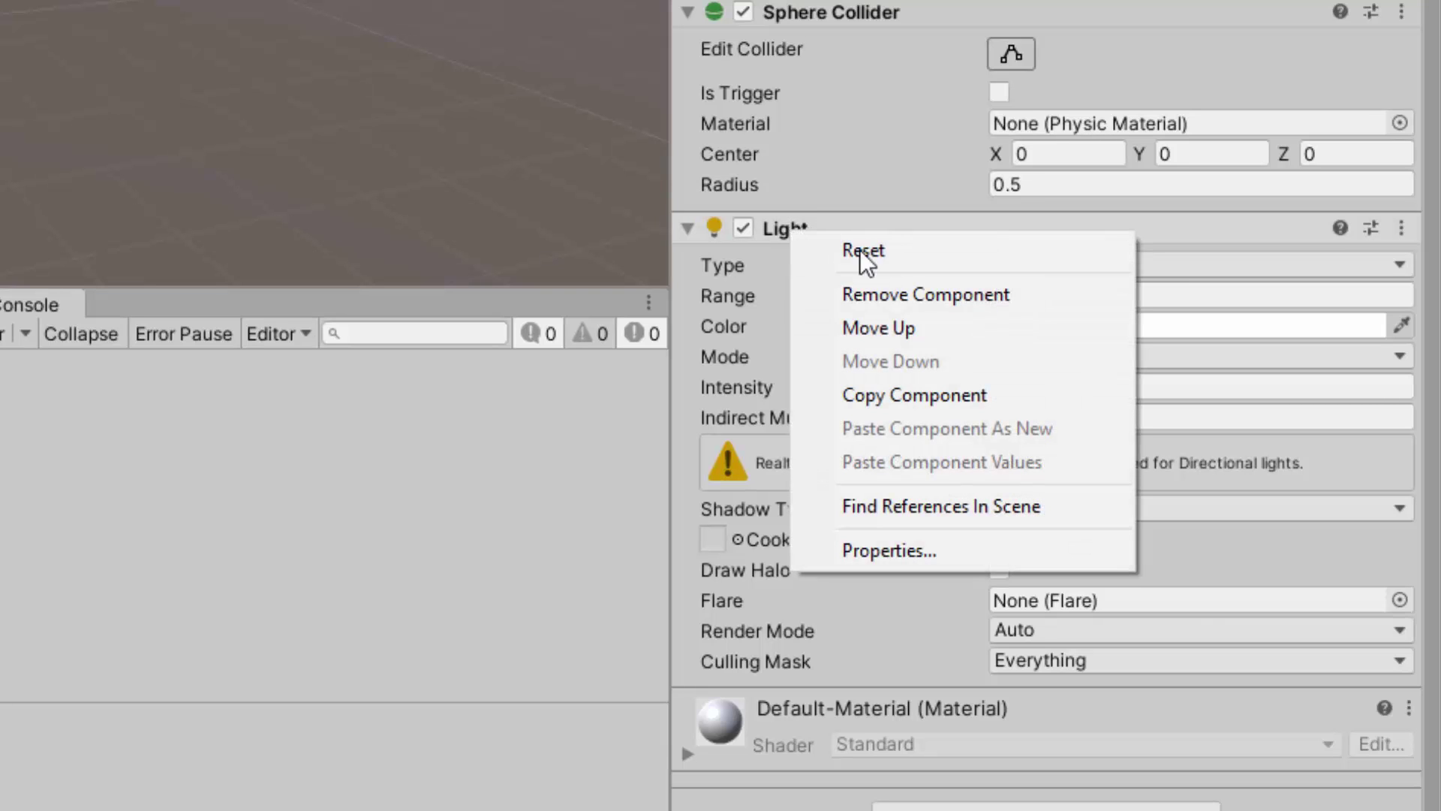
pyautogui.click(930, 295)
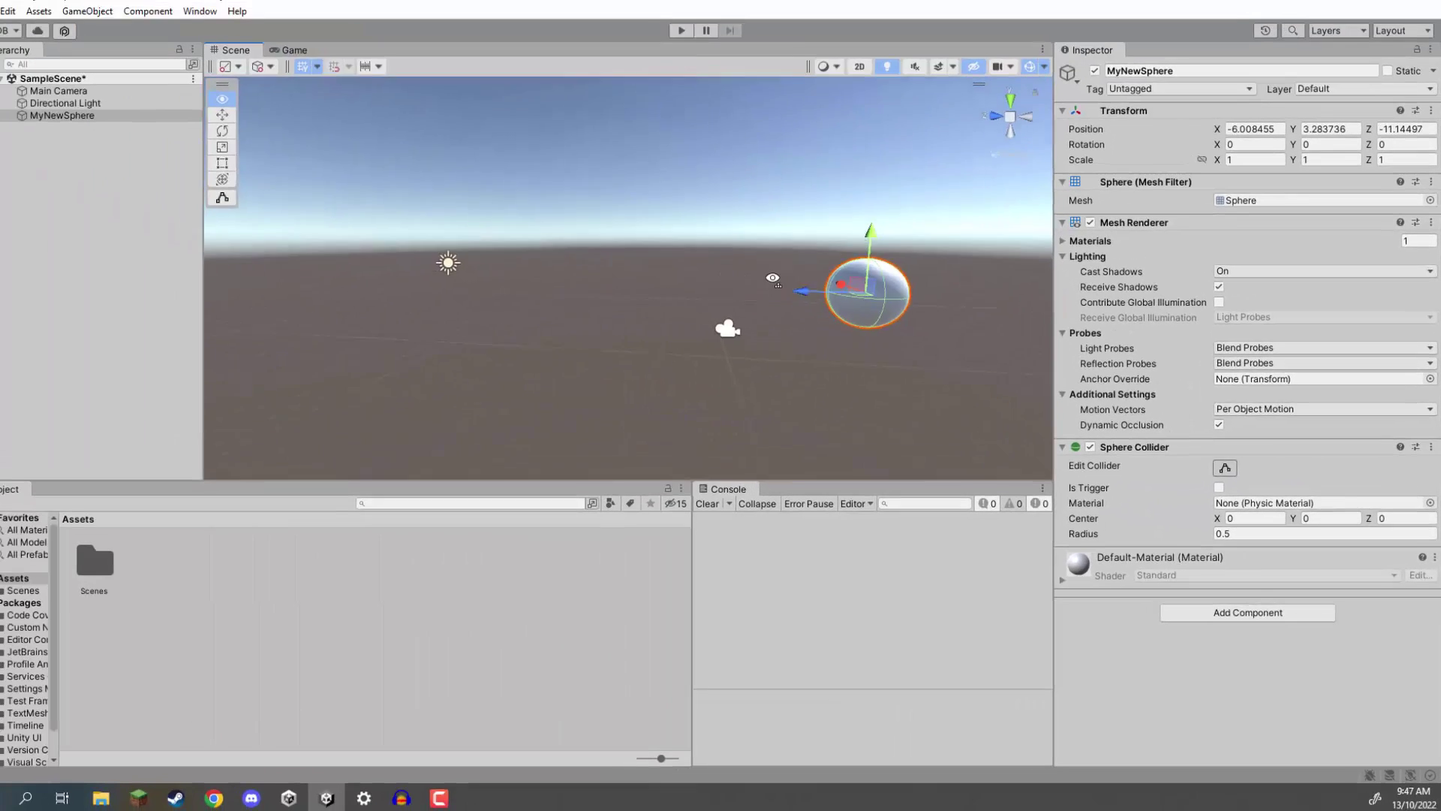
pyautogui.keyDown('alt'); pyautogui.moveTo(773, 278); pyautogui.dragTo(861, 279); pyautogui.keyUp('alt')
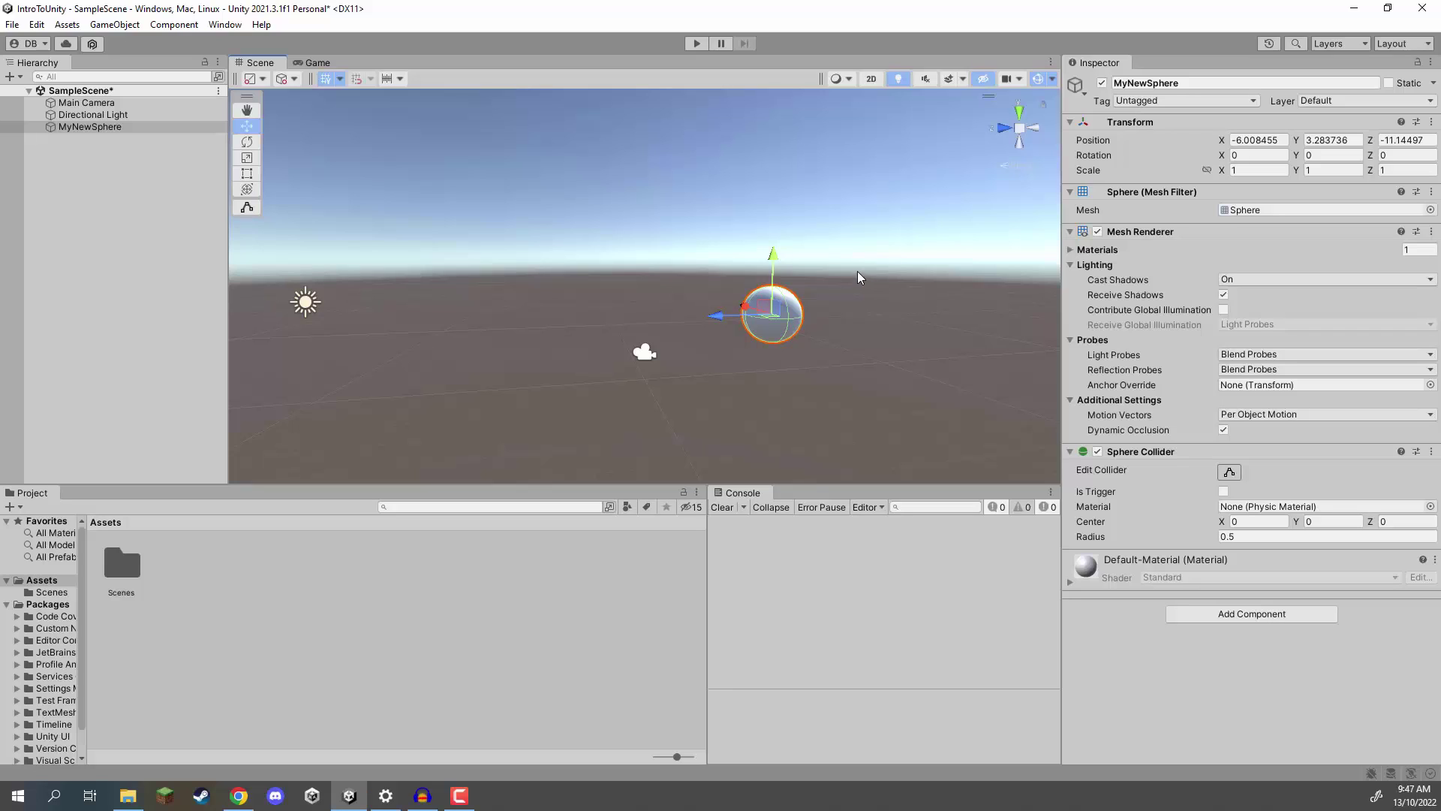
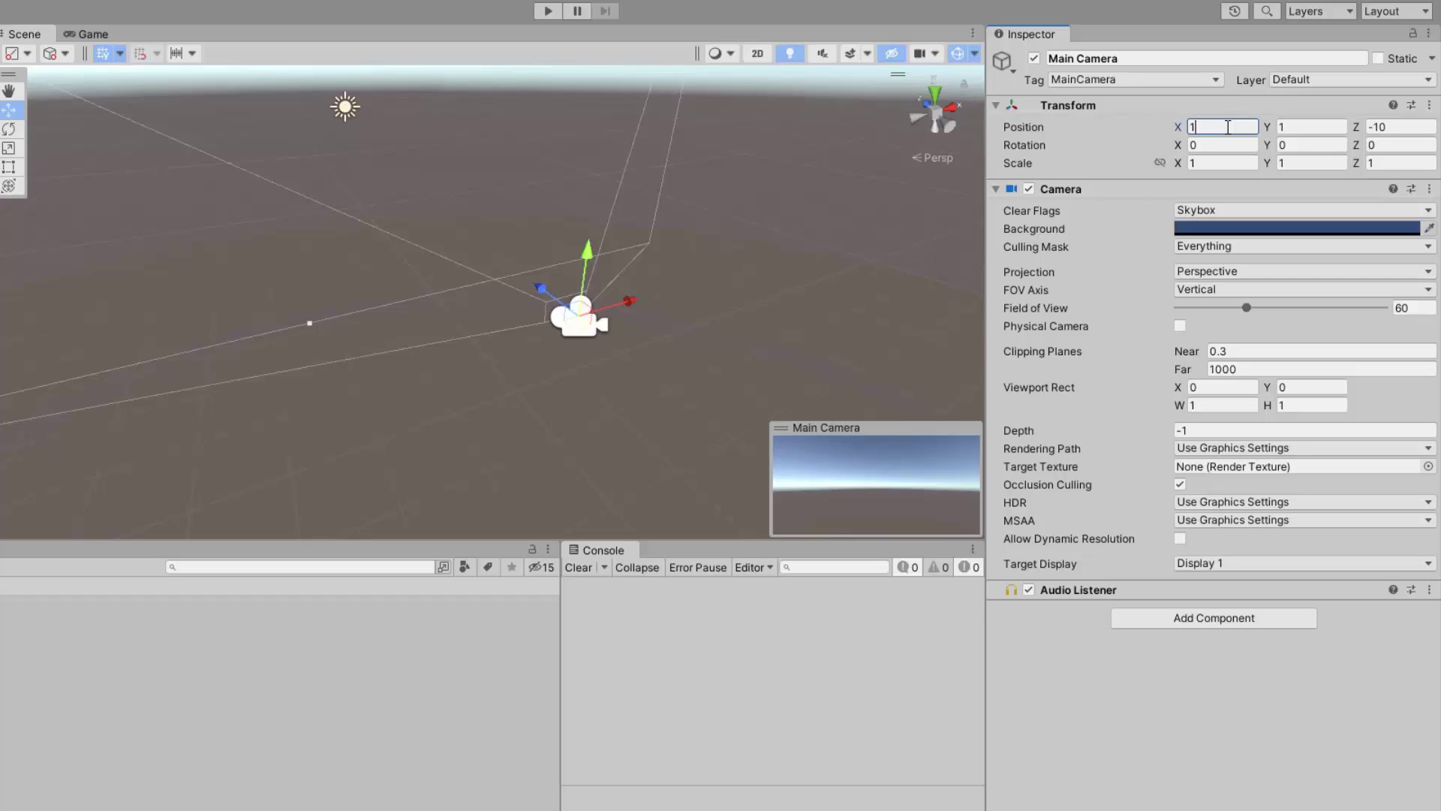
# Try an X position of -1 for the Main Camera and return it to 0.
pyautogui.press('BackSpace')
pyautogui.write('-1')
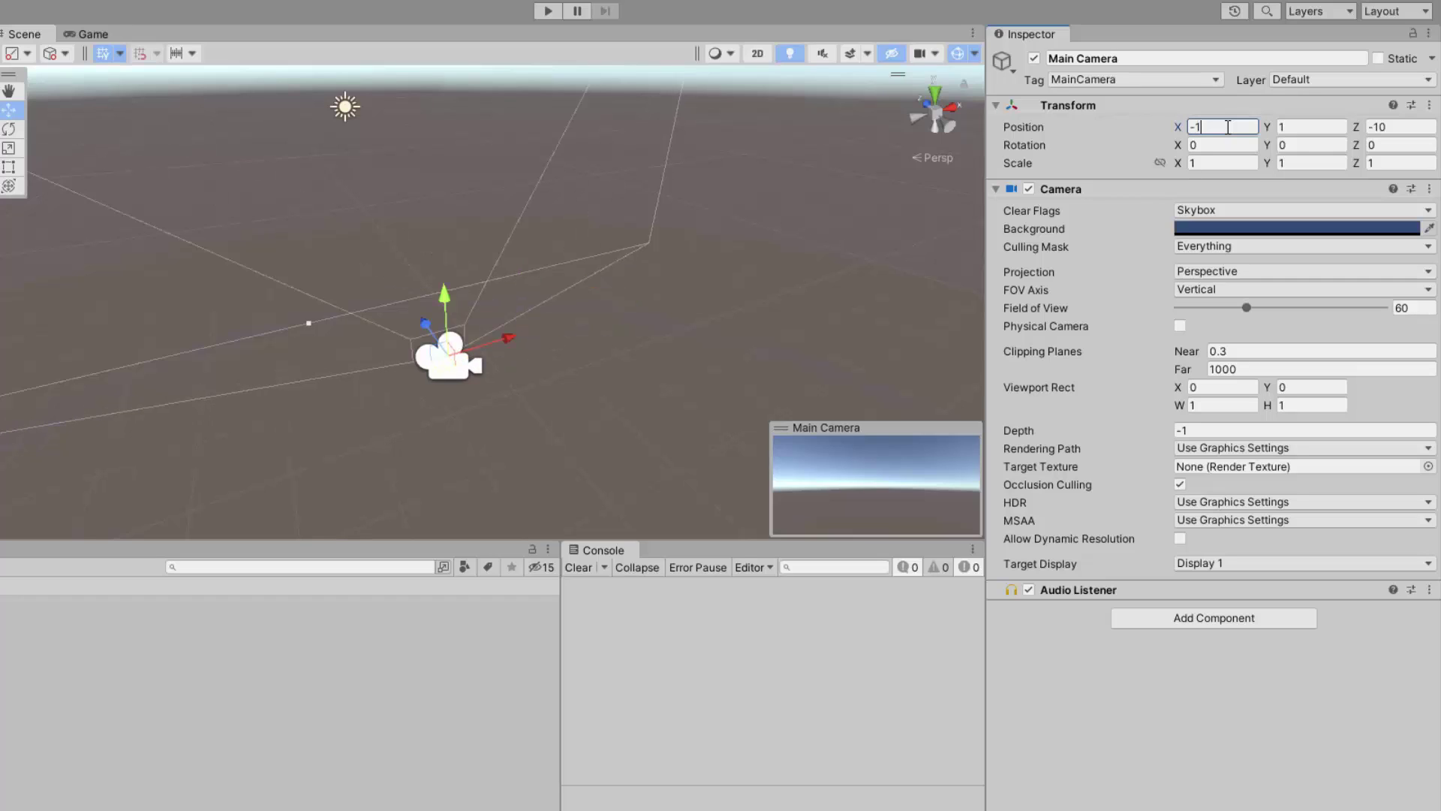
pyautogui.press('BackSpace')
pyautogui.press('BackSpace')
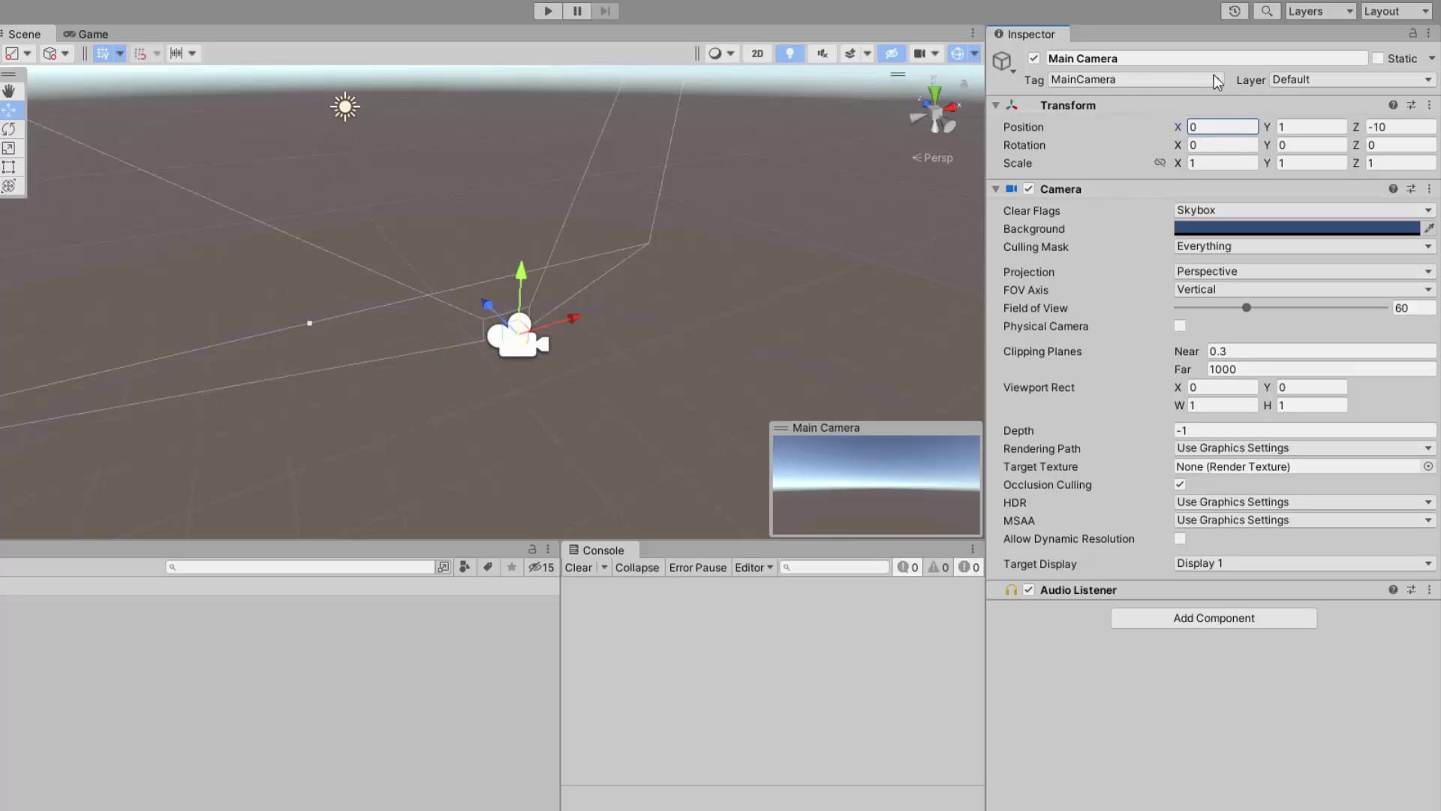
# Try a Y position of 3 for the Main Camera and set it to 0 instead.
pyautogui.click(1310, 128)
pyautogui.write('3')
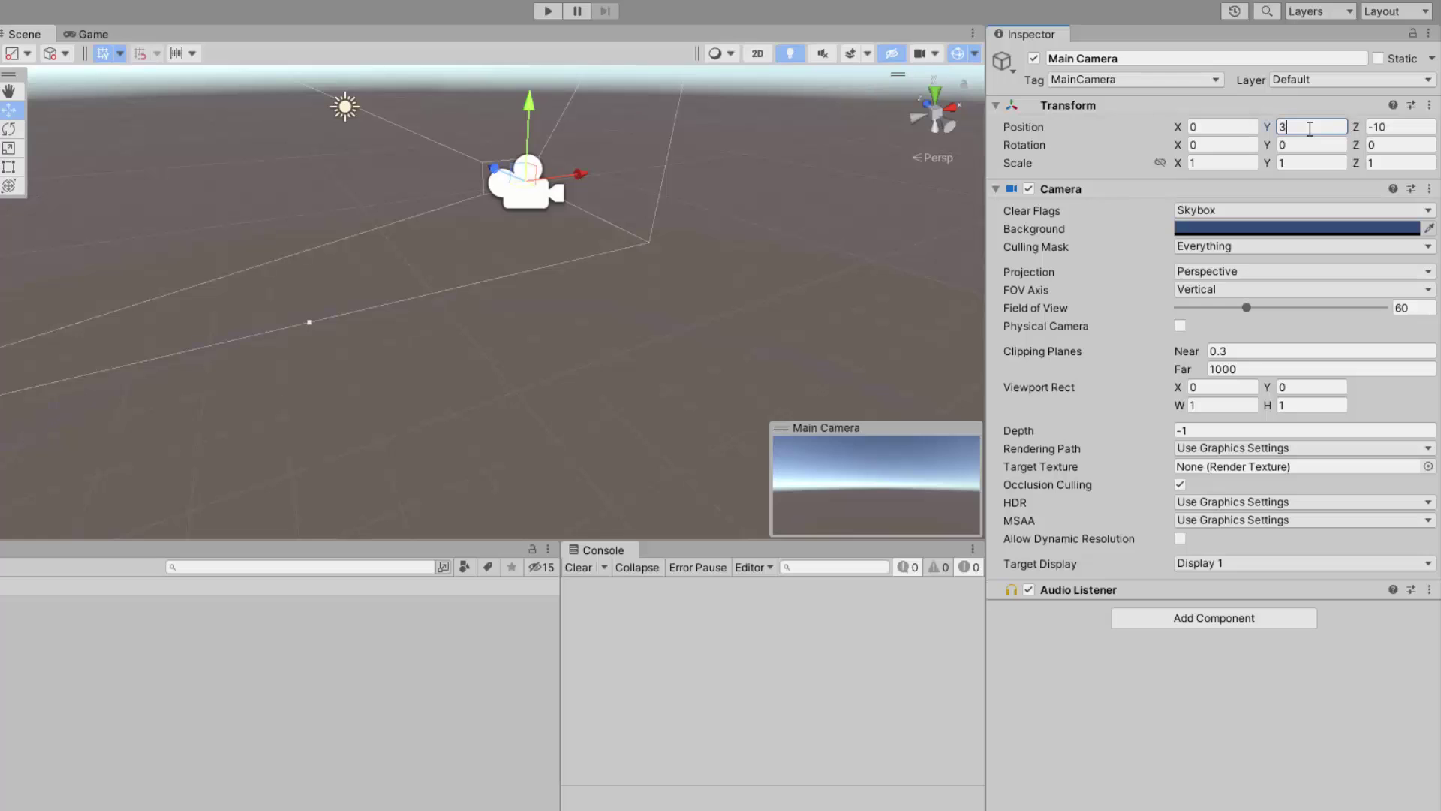
pyautogui.press('BackSpace')
pyautogui.write('0')
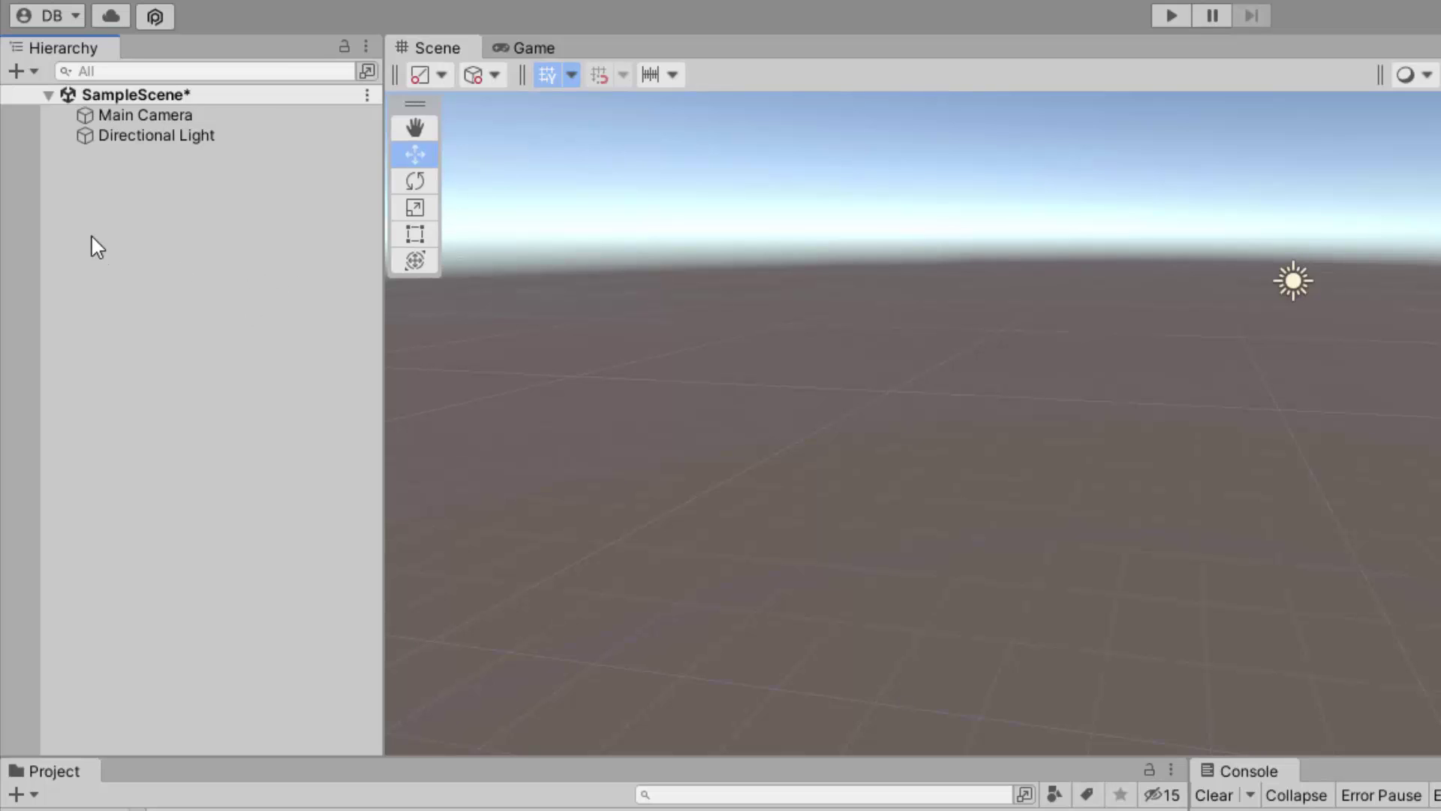
# Create a 3D Cube in SampleScene, keep its default name, and select it for viewing in the Scene.
pyautogui.rightClick(102, 208)
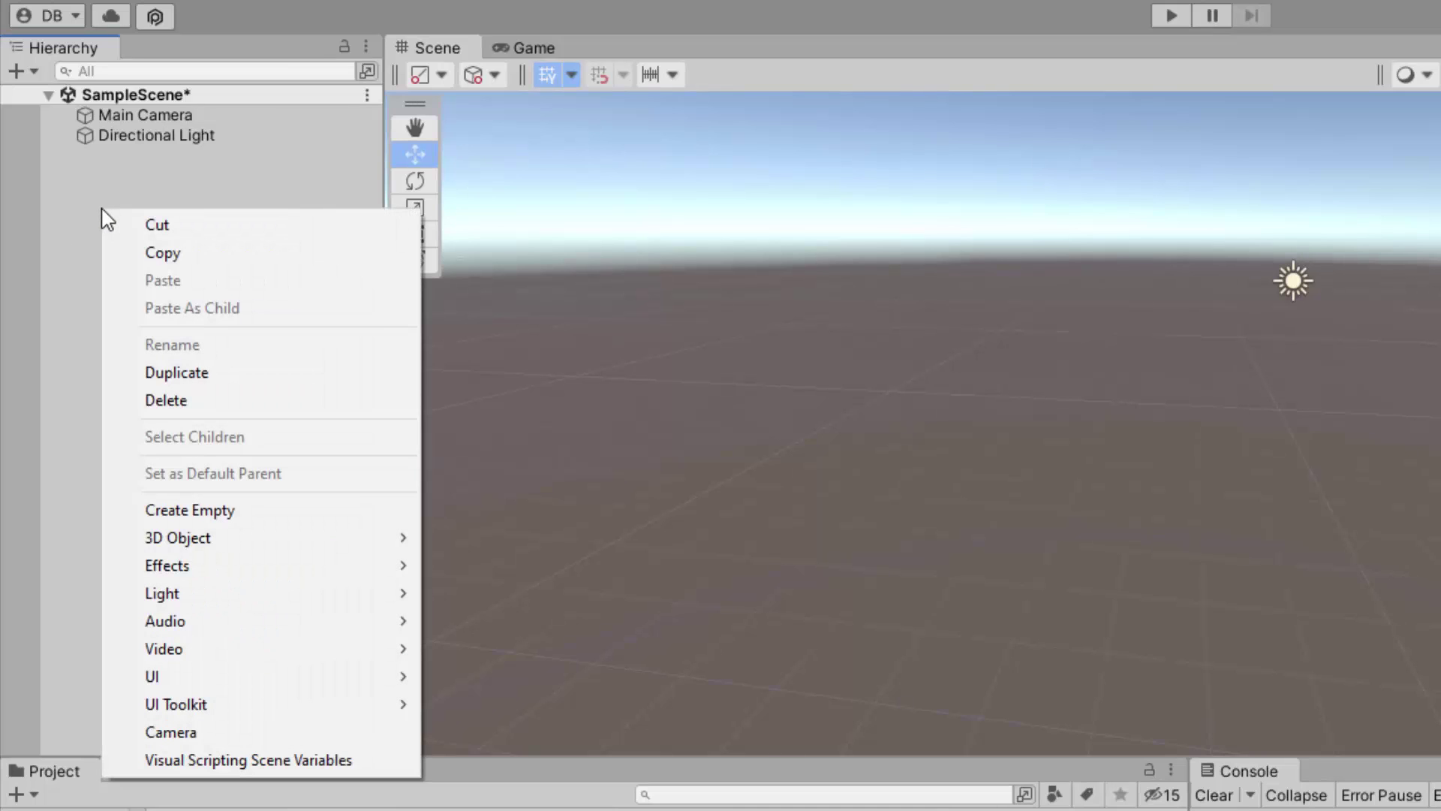
pyautogui.moveTo(197, 547)
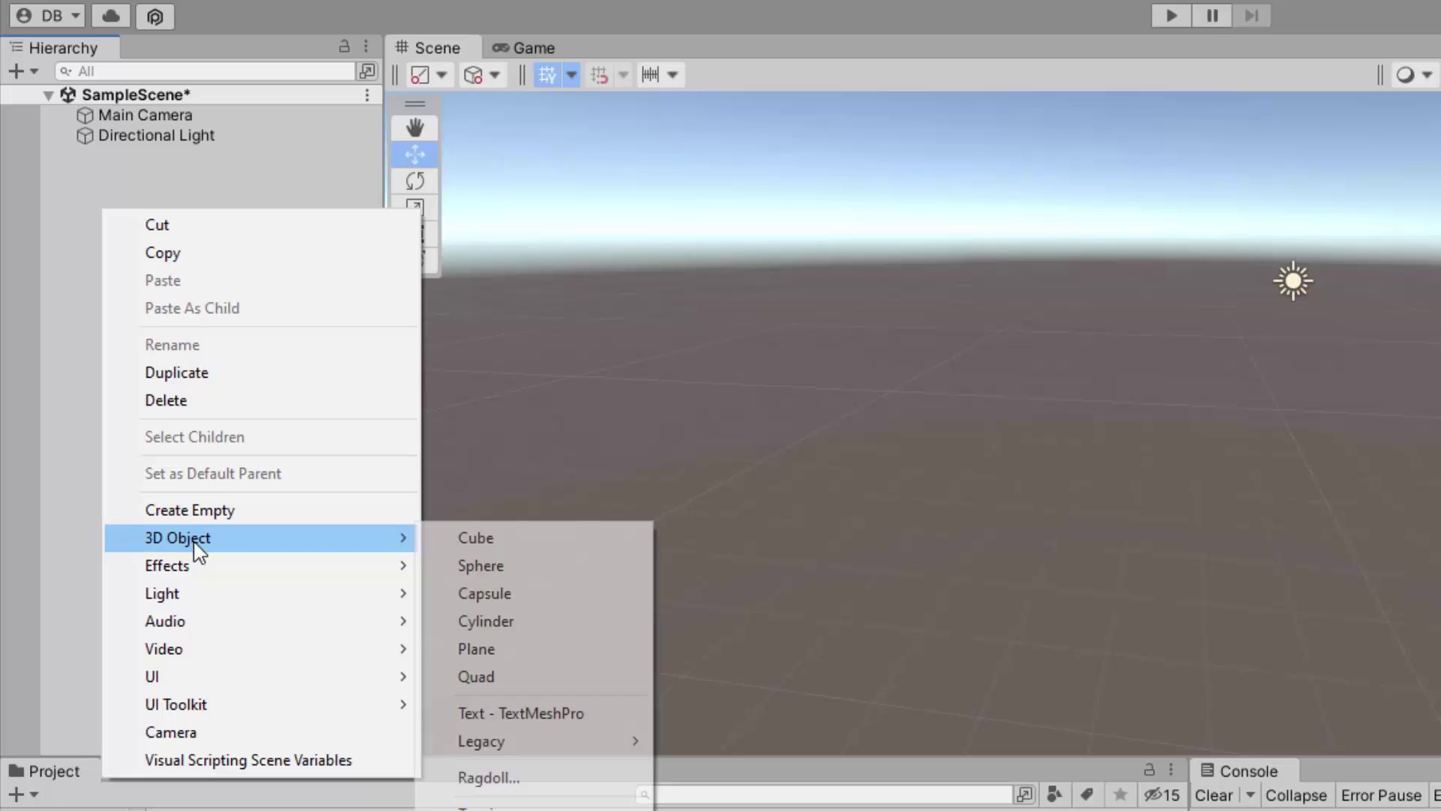
pyautogui.click(474, 541)
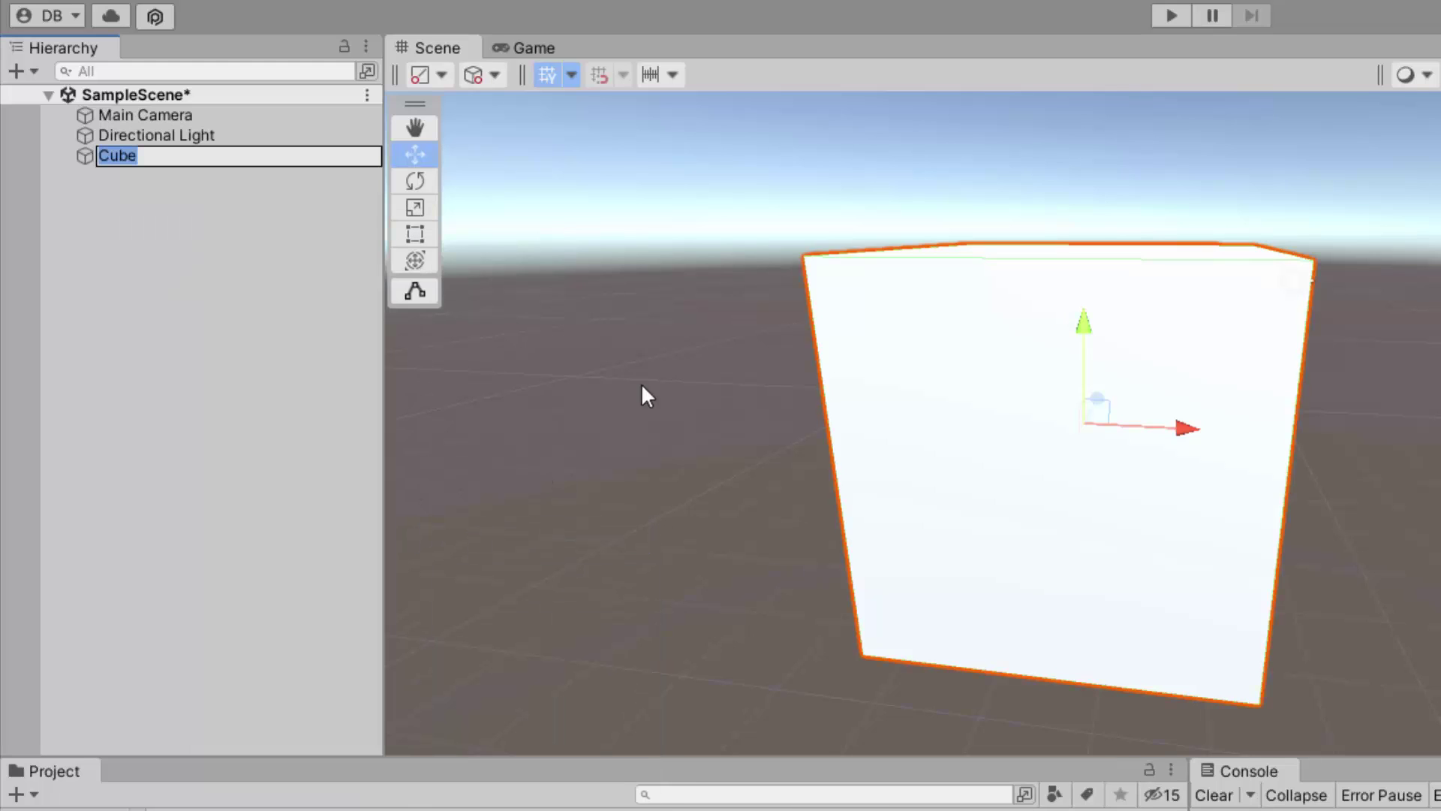
pyautogui.click(209, 199)
pyautogui.click(132, 158)
pyautogui.scroll(-5, 704, 283)
pyautogui.keyDown('alt'); pyautogui.moveTo(704, 283); pyautogui.dragTo(1134, 327); pyautogui.keyUp('alt')
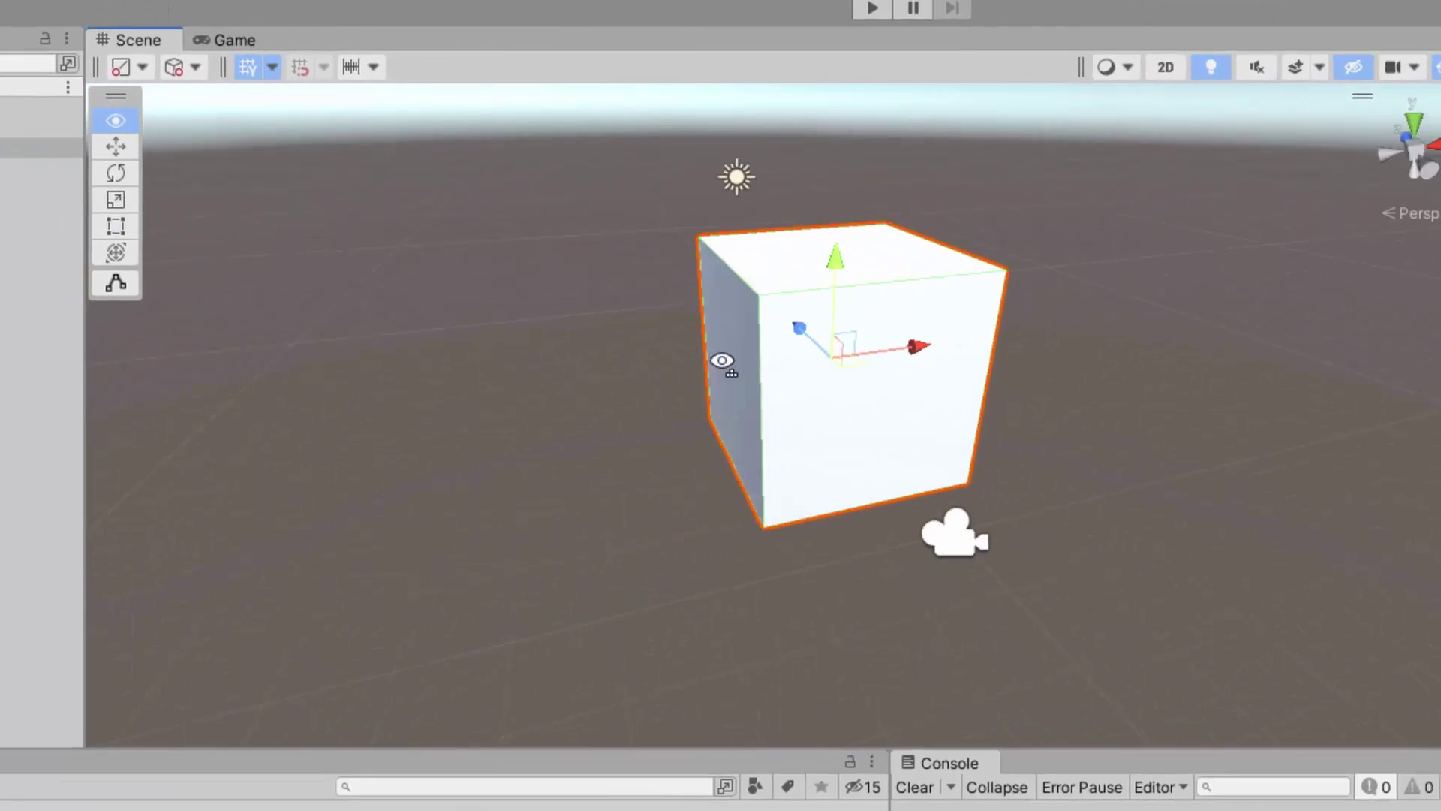
pyautogui.keyDown('alt'); pyautogui.moveTo(768, 318); pyautogui.dragTo(766, 447); pyautogui.keyUp('alt')
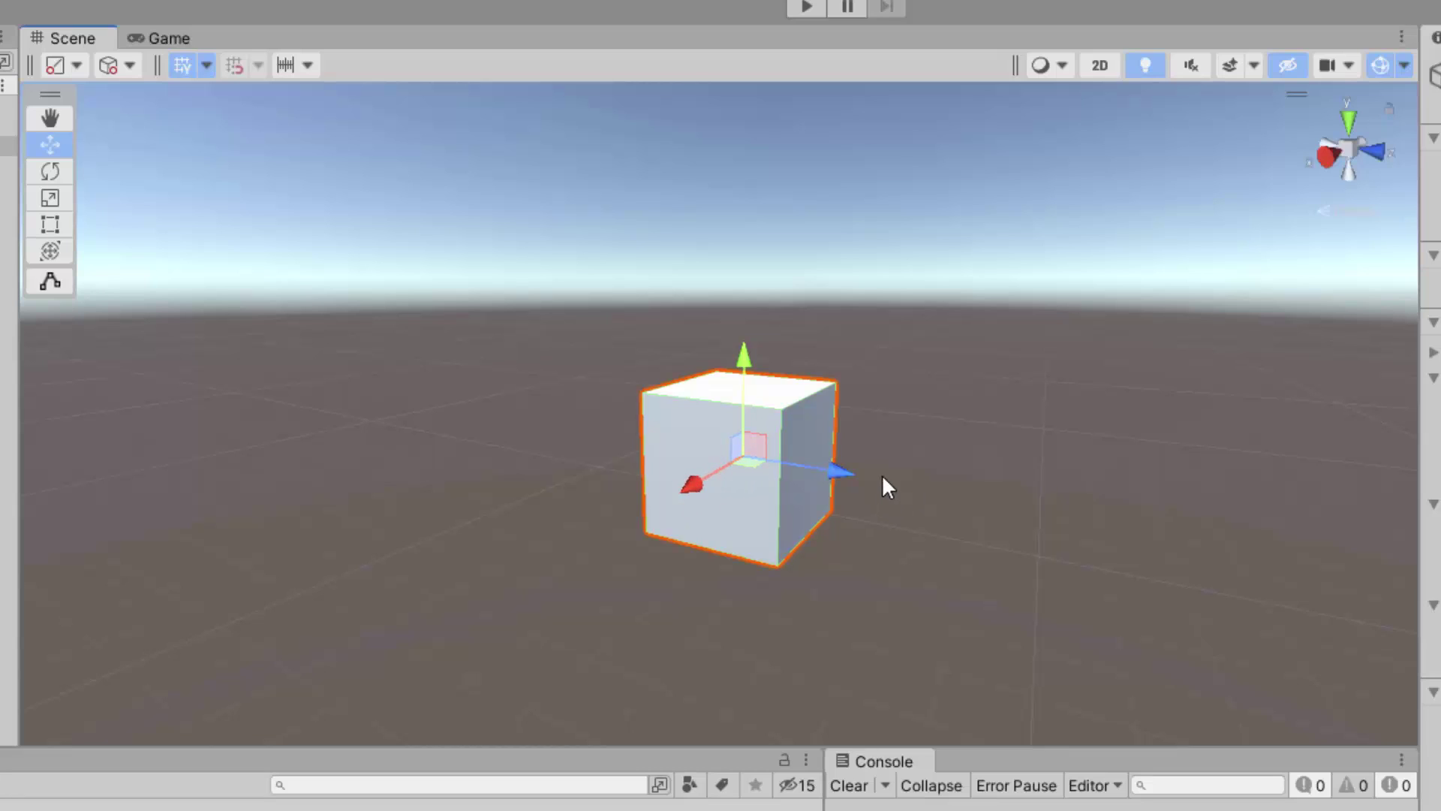
# Move the cube along its individual axes with the Move tool to about X -3.32, Y 4.22, Z -11.87.
pyautogui.moveTo(837, 471); pyautogui.dragTo(298, 443)
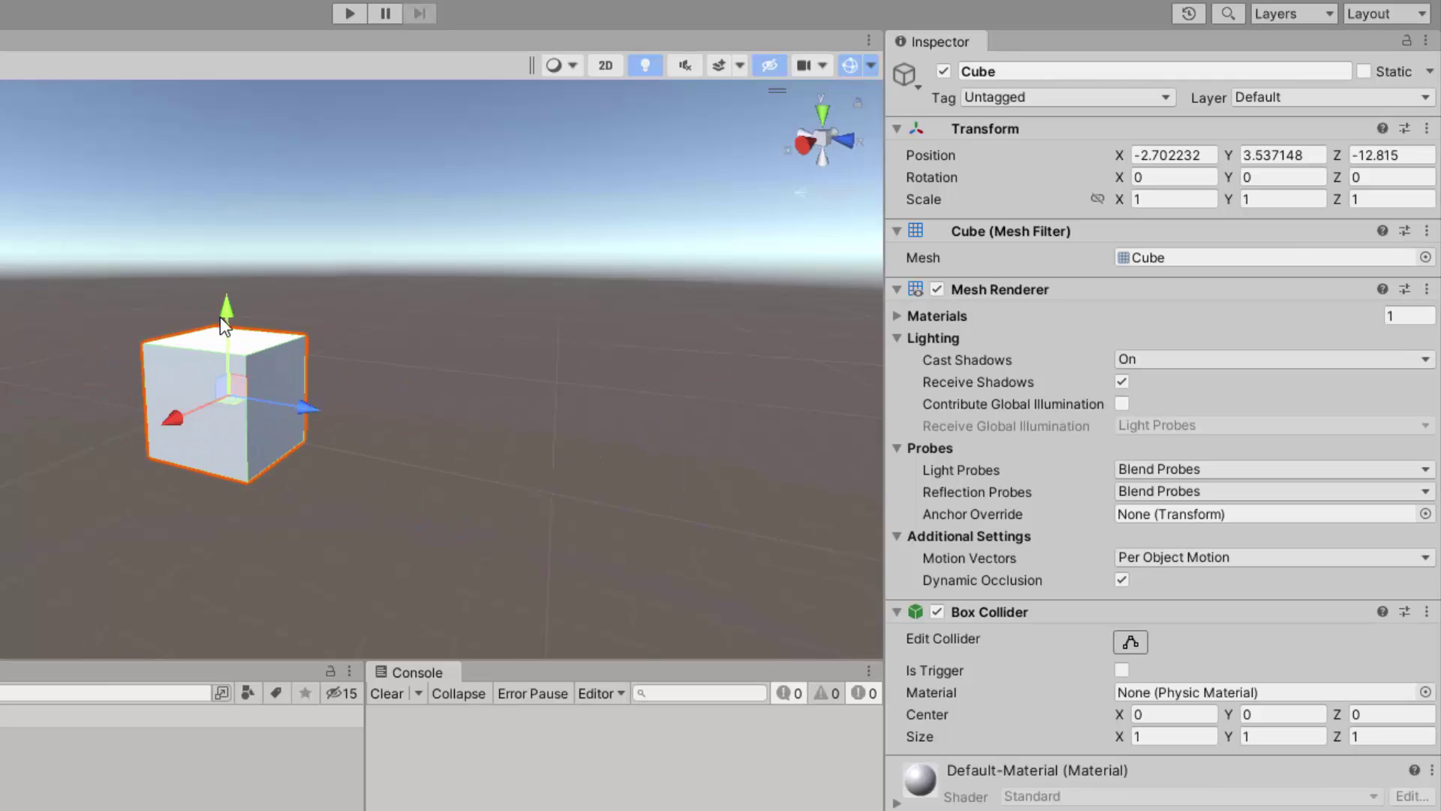
pyautogui.moveTo(219, 318); pyautogui.dragTo(411, 344)
pyautogui.moveTo(400, 335); pyautogui.dragTo(808, 406, button='right')
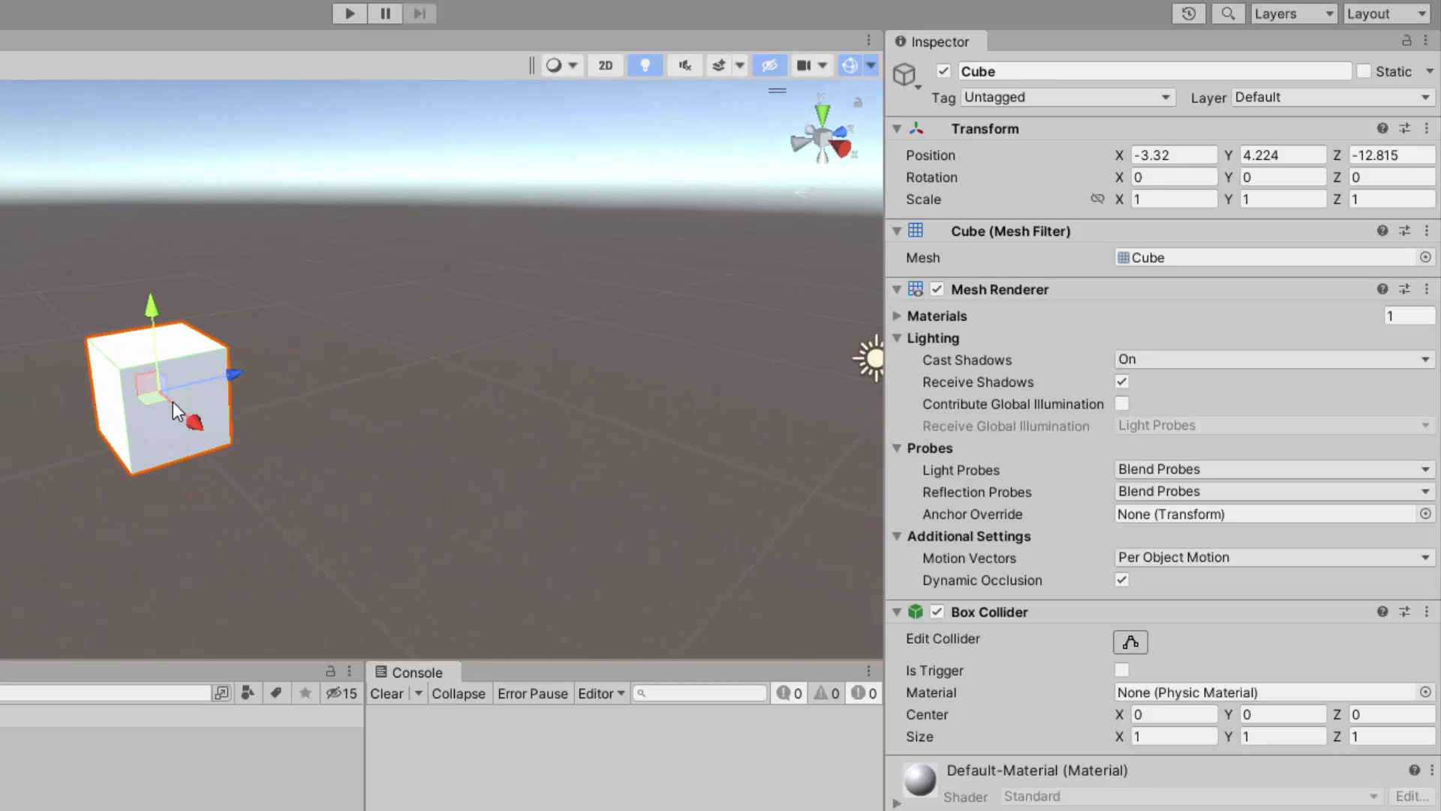
pyautogui.moveTo(236, 381); pyautogui.dragTo(399, 367)
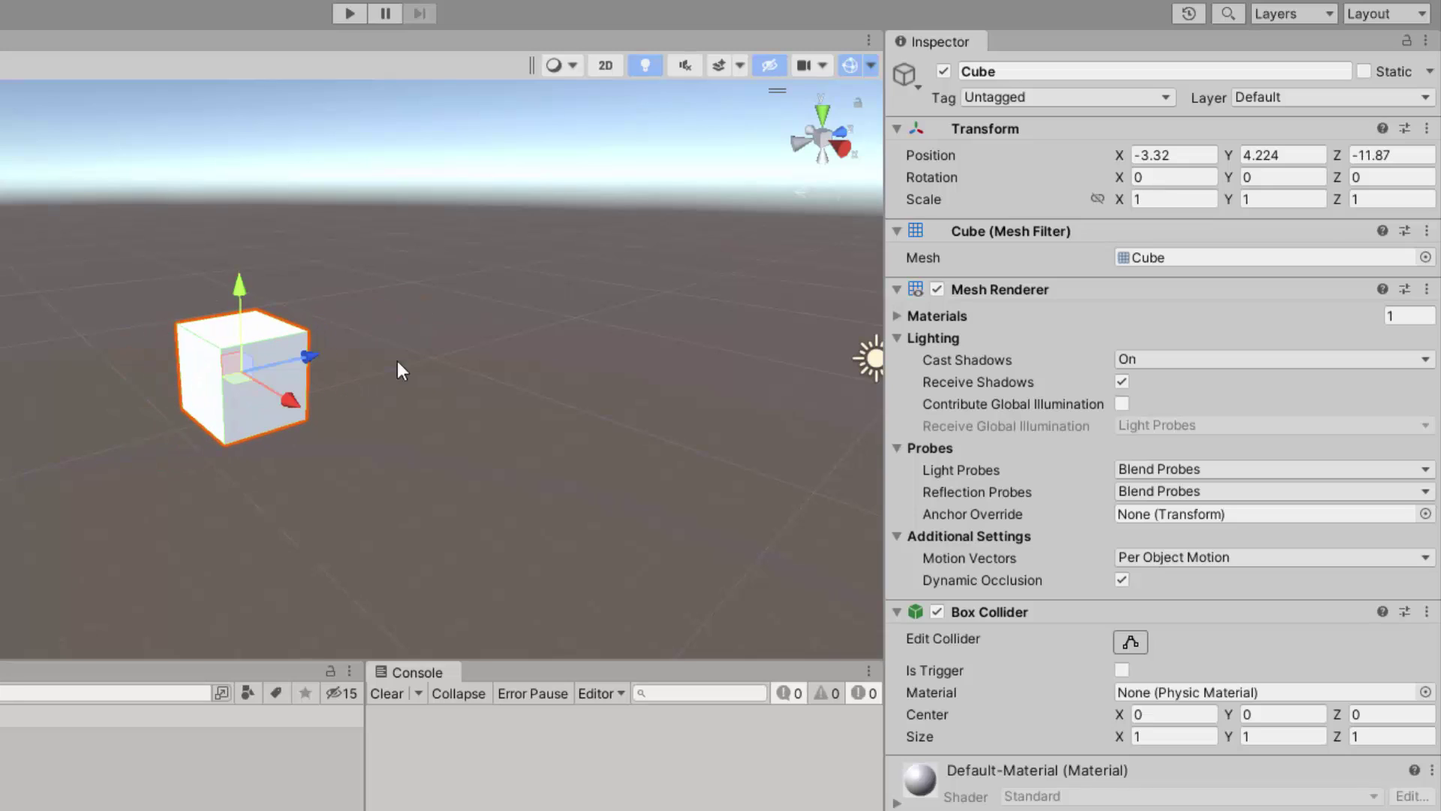
# Set the cube's X position to 0, and scrub that value to about 0.4.
pyautogui.click(1187, 156)
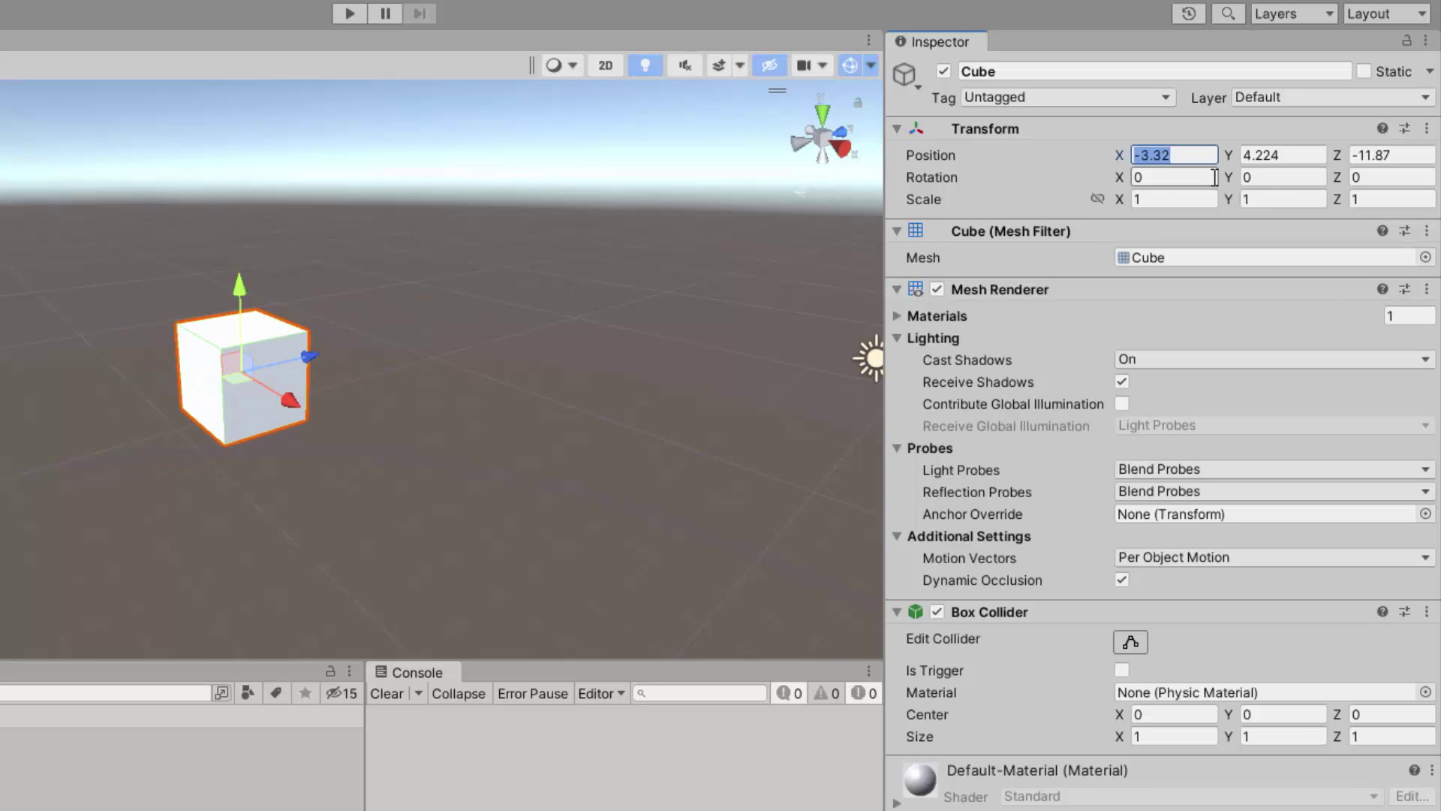
pyautogui.write('0')
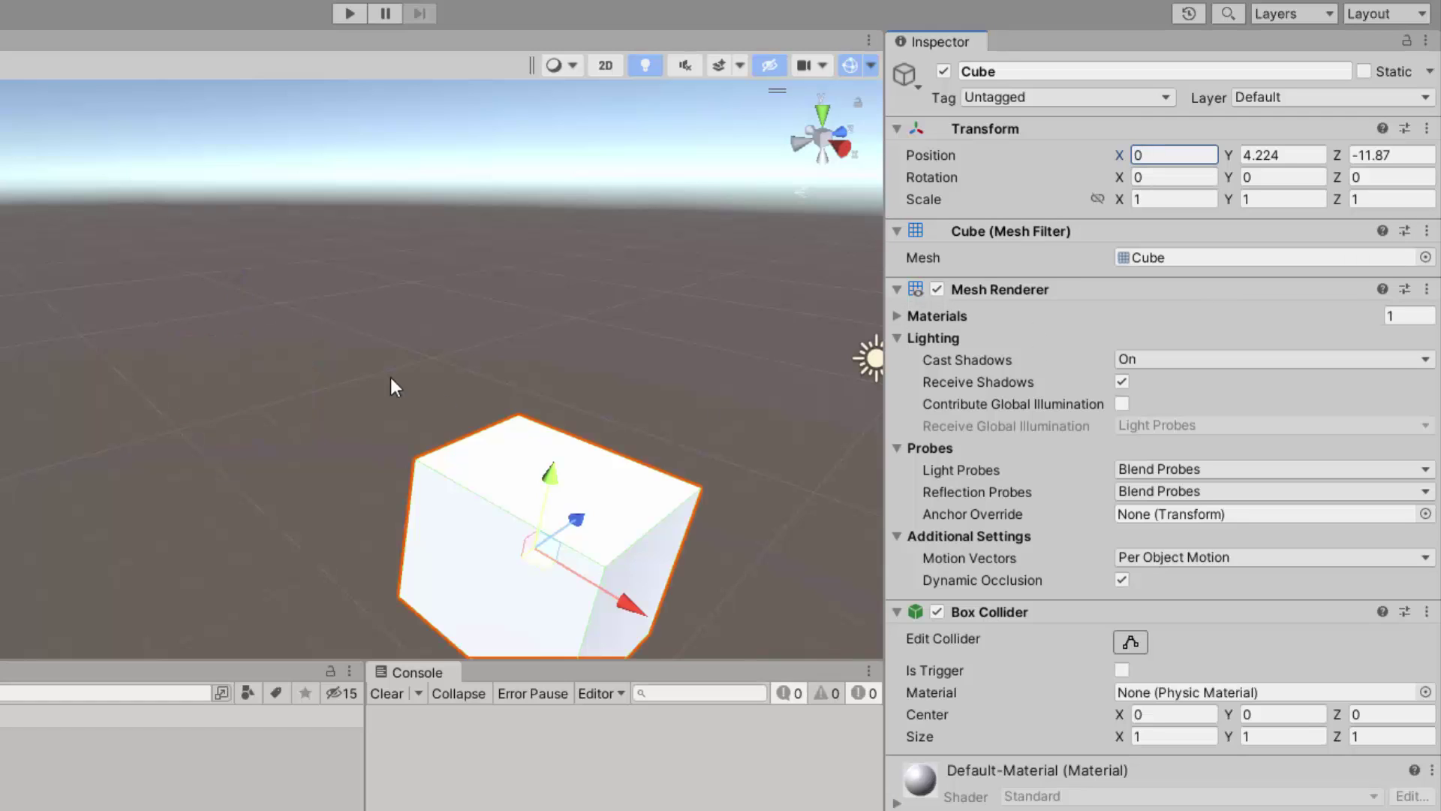
pyautogui.moveTo(393, 386); pyautogui.dragTo(574, 396, button='right')
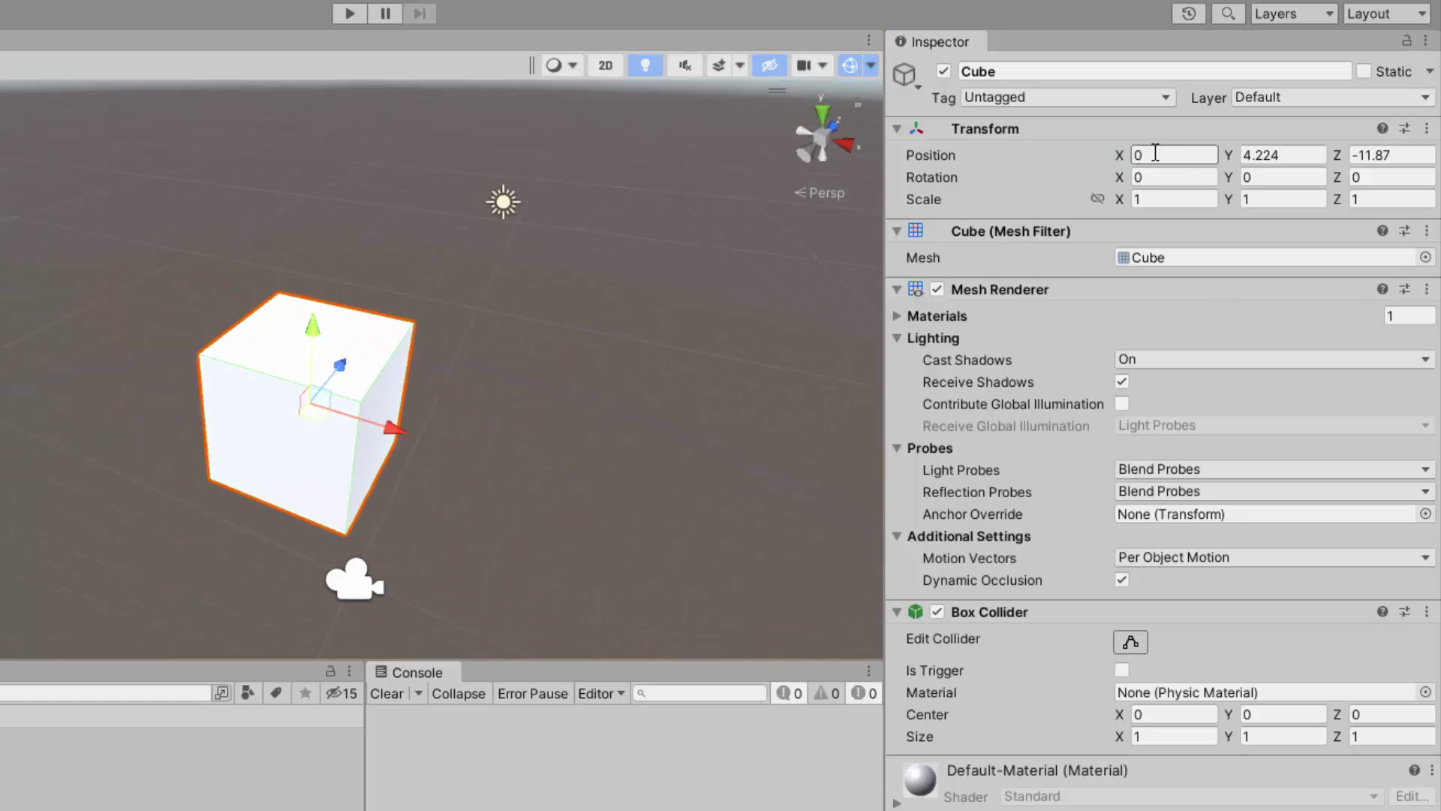
pyautogui.moveTo(623, 259); pyautogui.dragTo(450, 158, button='right')
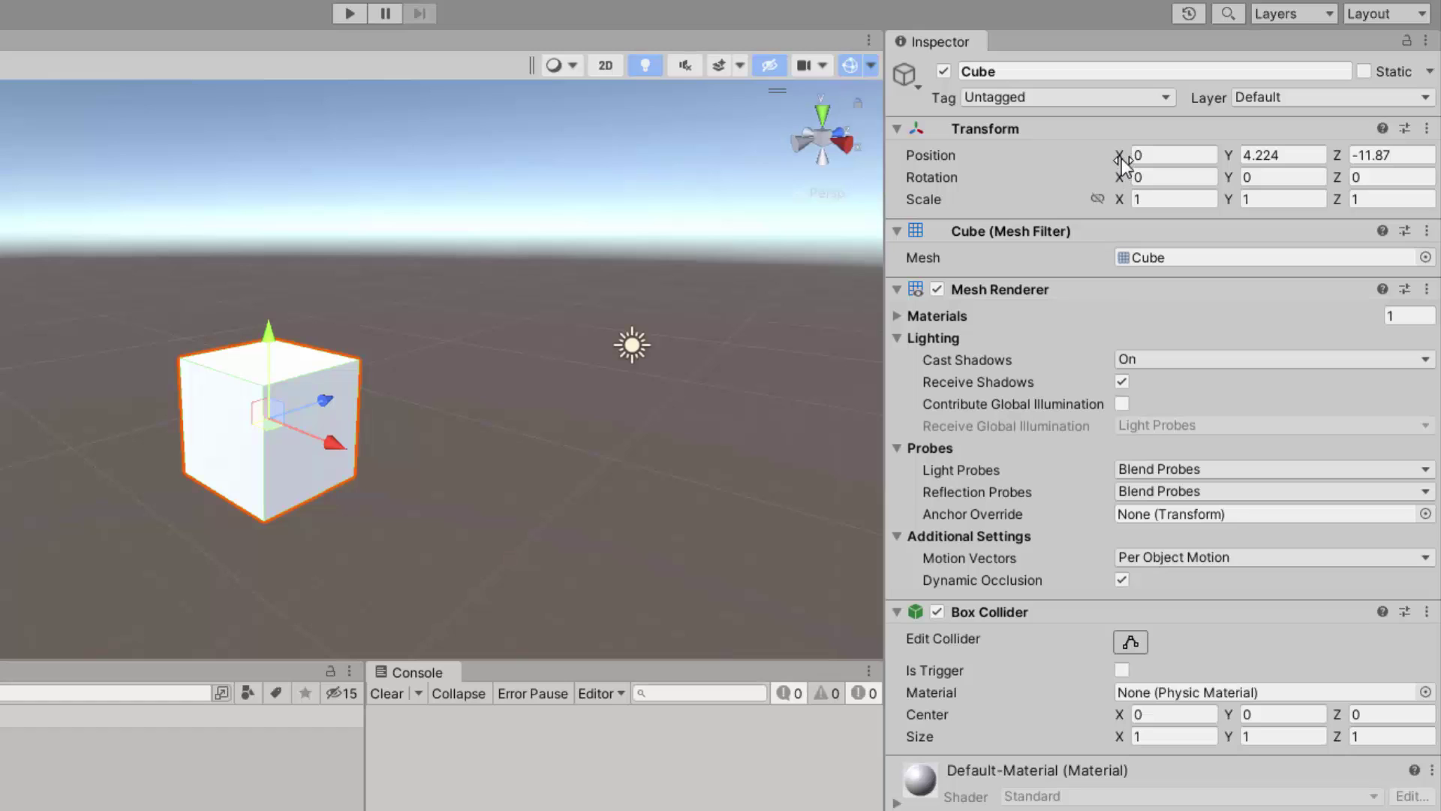
pyautogui.moveTo(1123, 152)
pyautogui.mouseDown()
pyautogui.moveTo(1145, 151)
pyautogui.moveTo(1084, 150)
pyautogui.moveTo(1141, 159)
pyautogui.moveTo(1097, 155)
pyautogui.moveTo(1135, 151)
pyautogui.moveTo(1118, 153)
pyautogui.mouseUp()
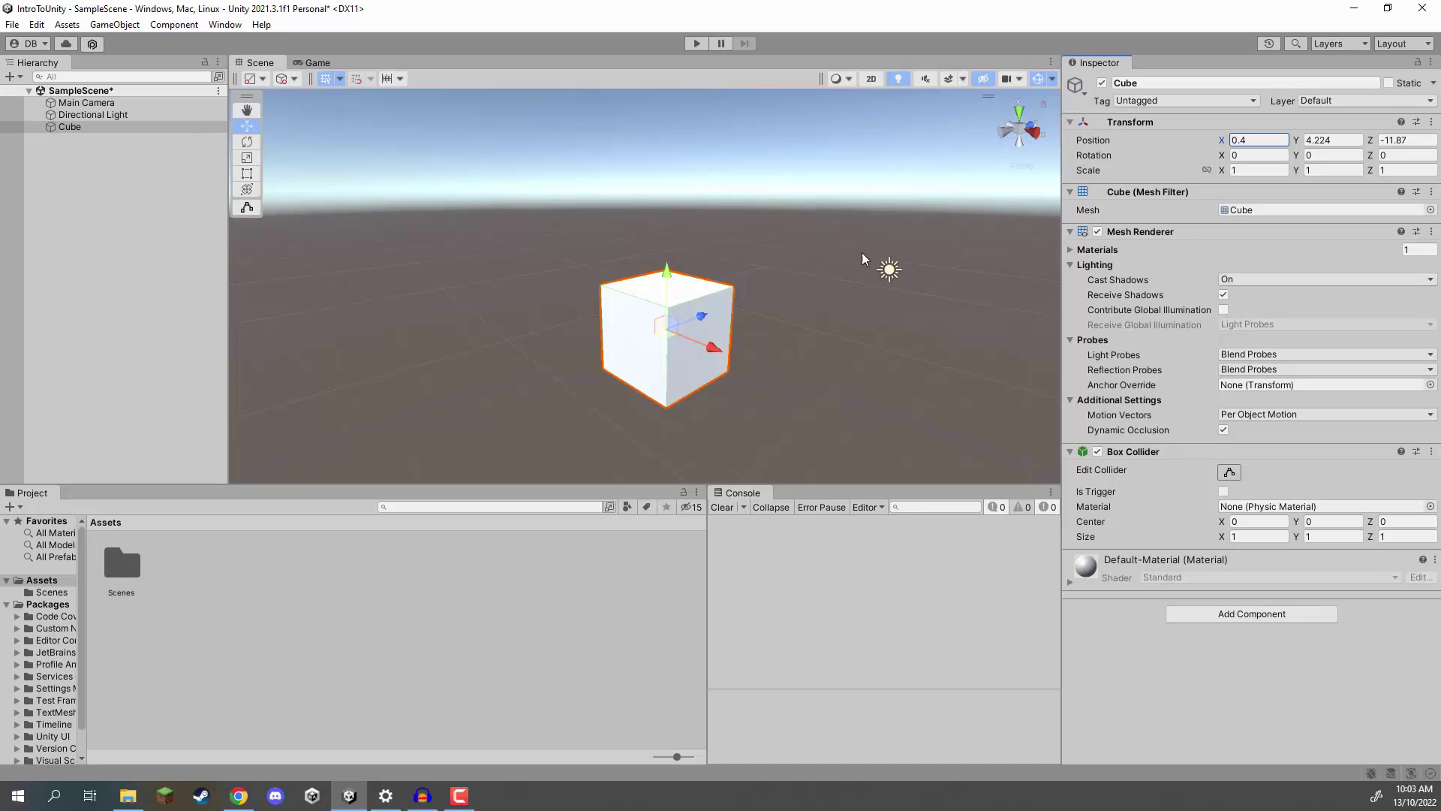
# Move the cube along two axes at once with the Move tool's plane handles to about X 0.09, Y 0, Z -6.99.
pyautogui.keyDown('alt'); pyautogui.moveTo(695, 238); pyautogui.dragTo(450, 309); pyautogui.keyUp('alt')
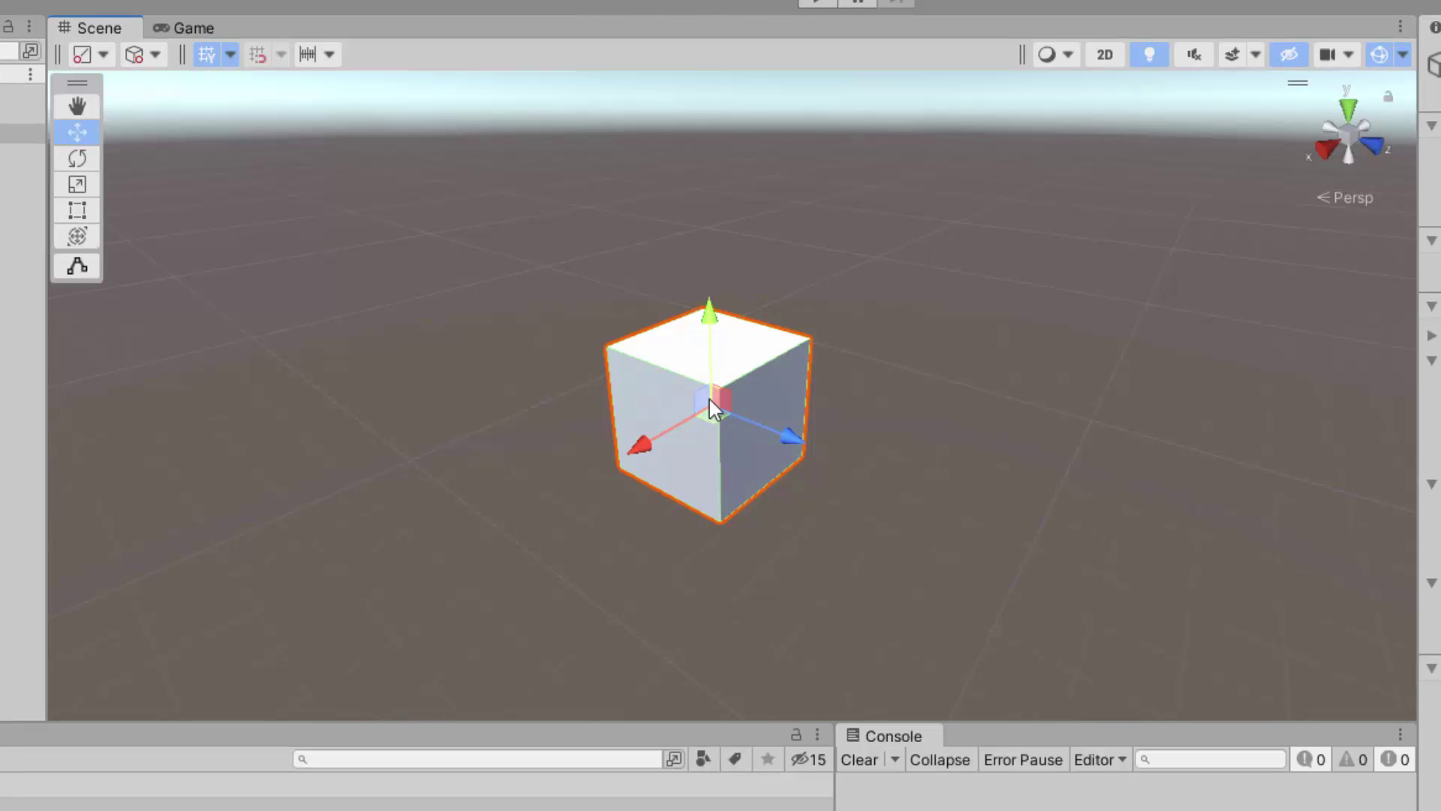
pyautogui.keyDown('alt'); pyautogui.moveTo(713, 408); pyautogui.dragTo(709, 242); pyautogui.keyUp('alt')
pyautogui.press('f')
pyautogui.keyDown('alt'); pyautogui.moveTo(804, 274); pyautogui.dragTo(685, 399); pyautogui.keyUp('alt')
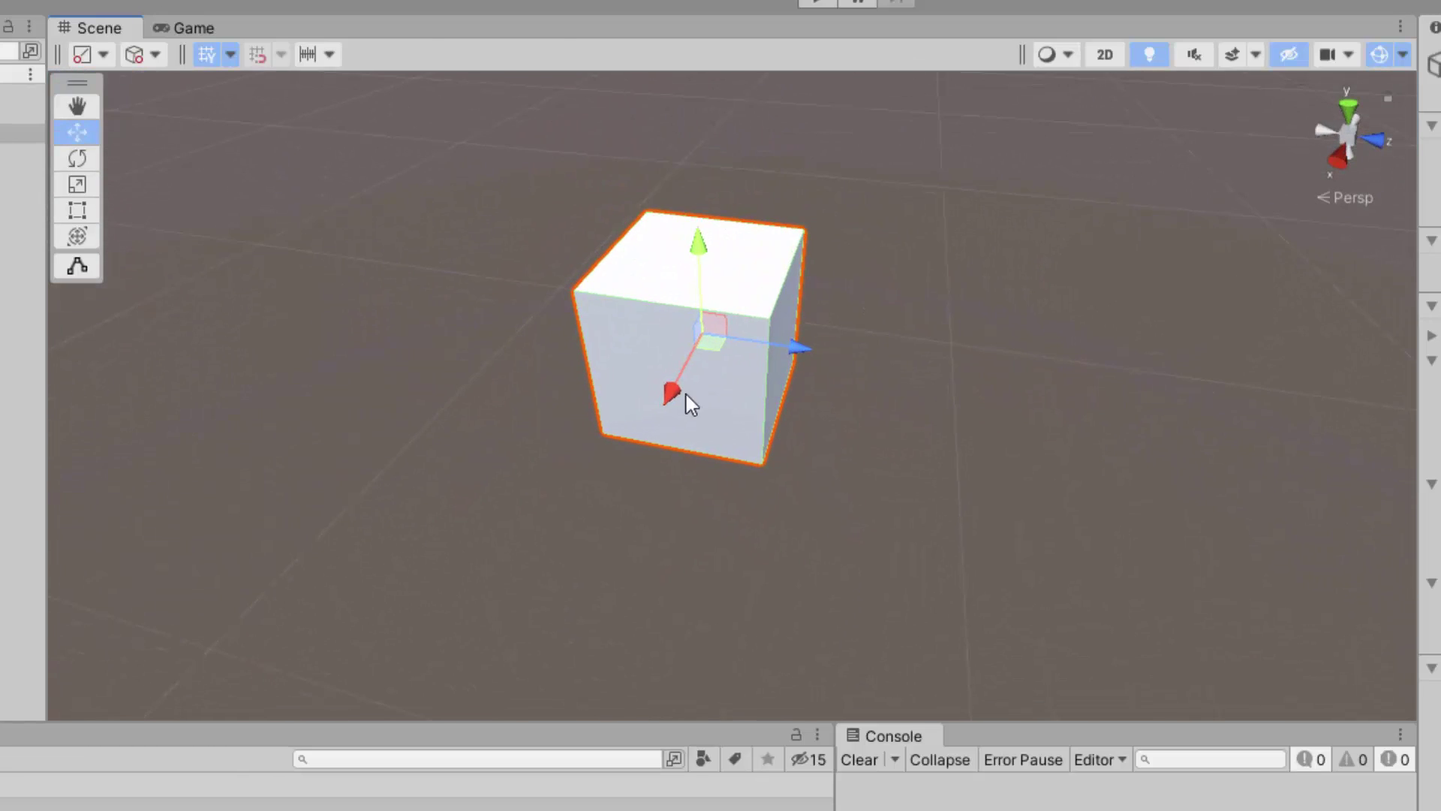
pyautogui.moveTo(710, 345); pyautogui.dragTo(808, 415, button='middle')
pyautogui.keyDown('alt'); pyautogui.moveTo(807, 415); pyautogui.dragTo(1134, 294); pyautogui.keyUp('alt')
pyautogui.scroll(-3, 1134, 294)
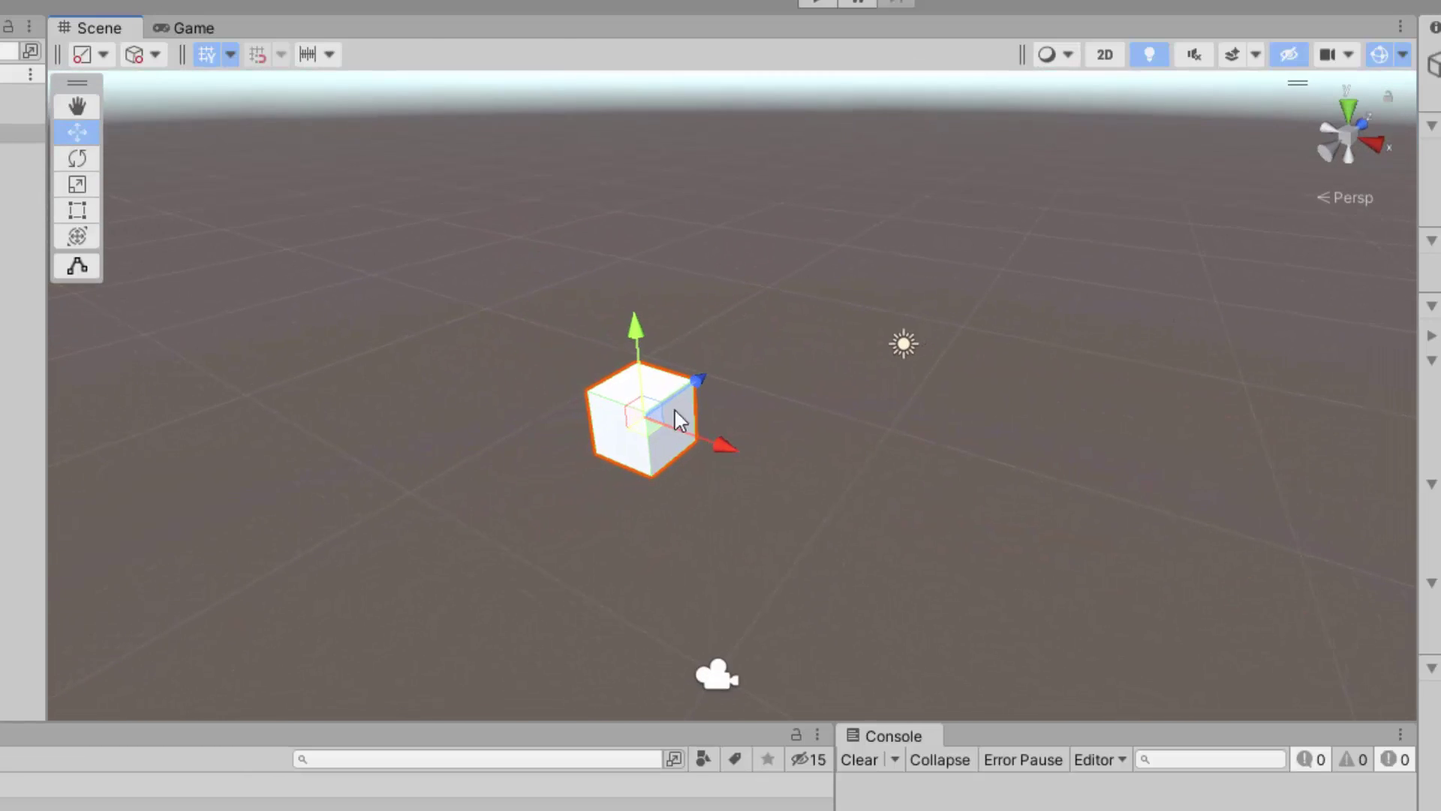
pyautogui.moveTo(641, 428); pyautogui.dragTo(837, 346)
pyautogui.moveTo(834, 260); pyautogui.dragTo(813, 387)
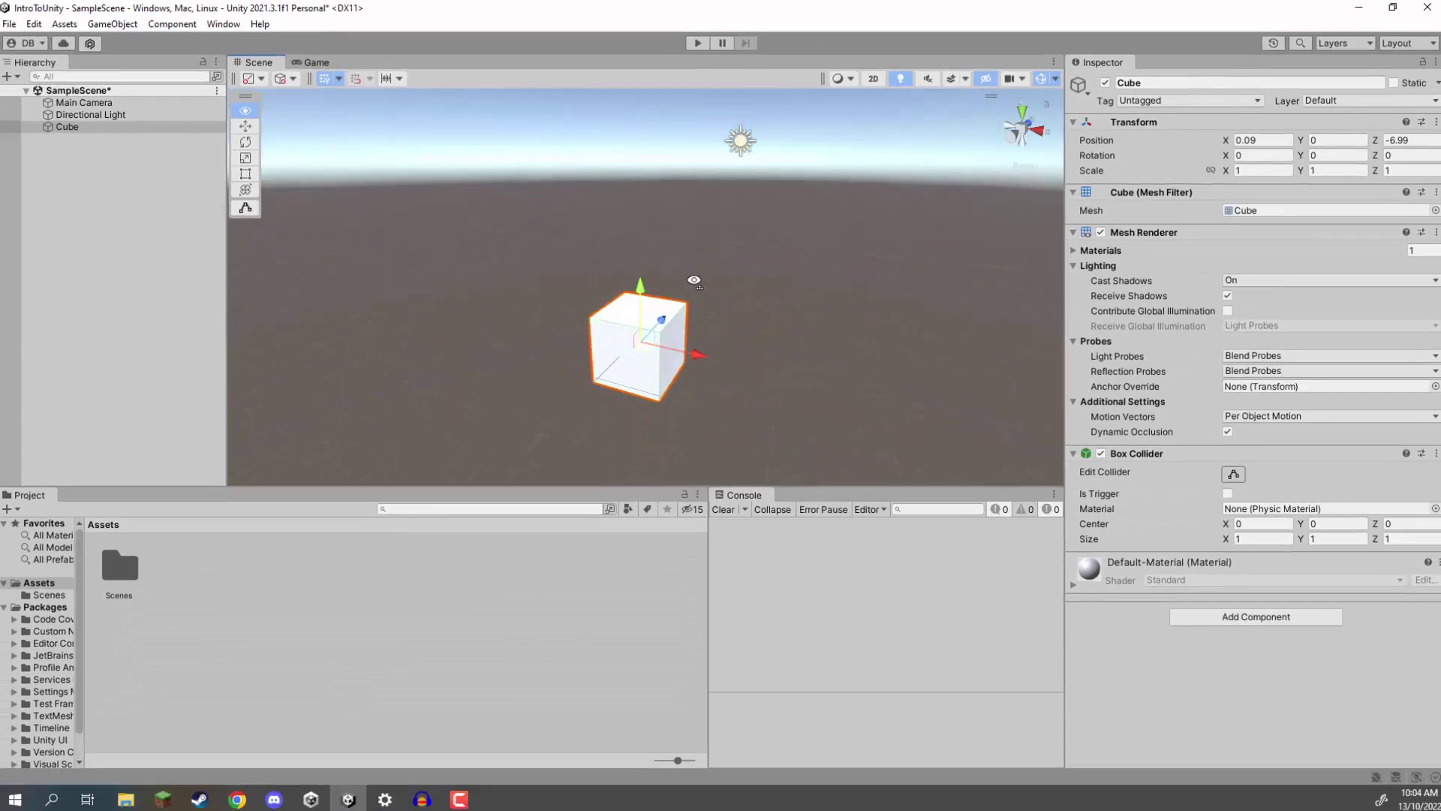
# Create a 3D Sphere in SampleScene, and move it beside the cube to about X 1.59, Y 0.35, Z -7.15.
pyautogui.click(79, 172)
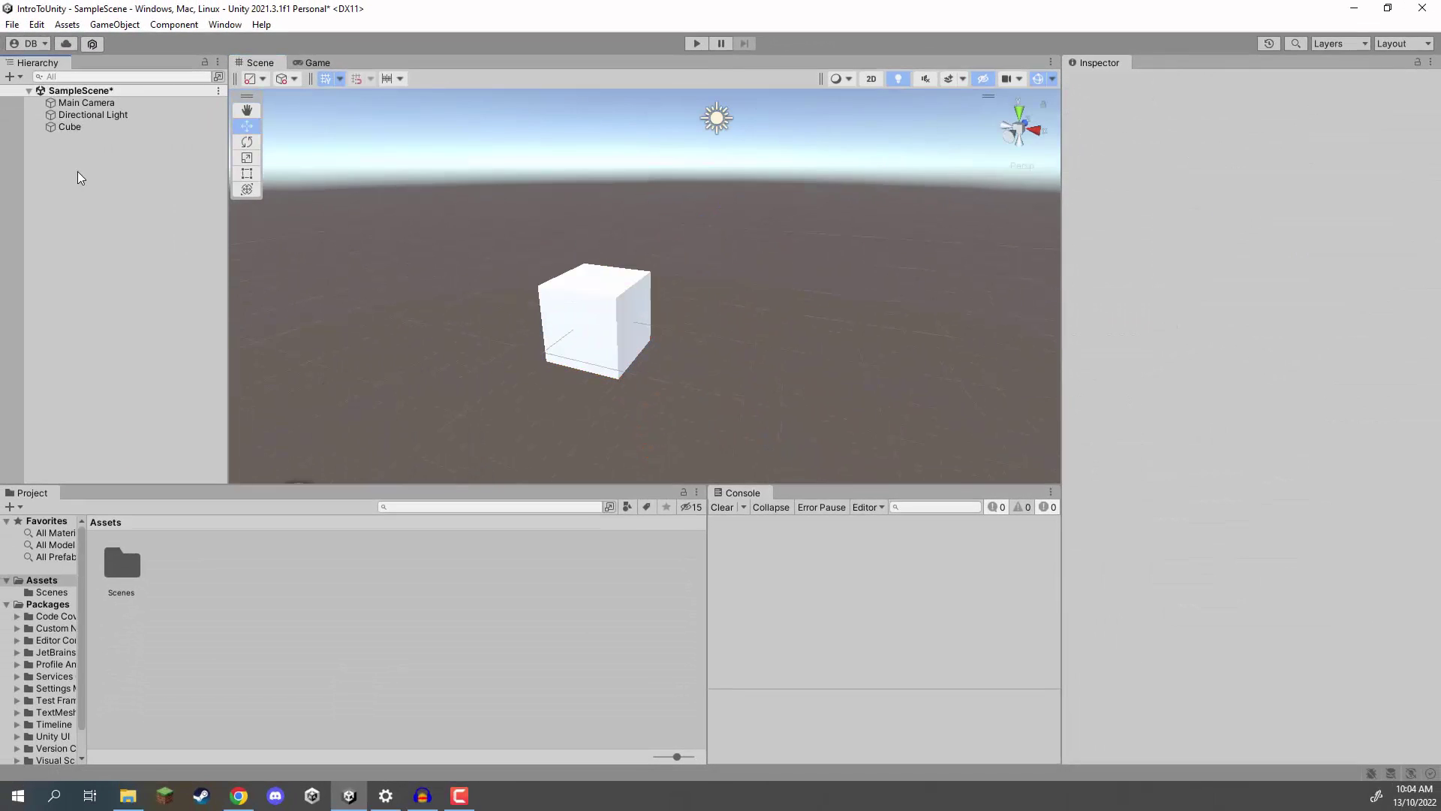
pyautogui.rightClick(83, 155)
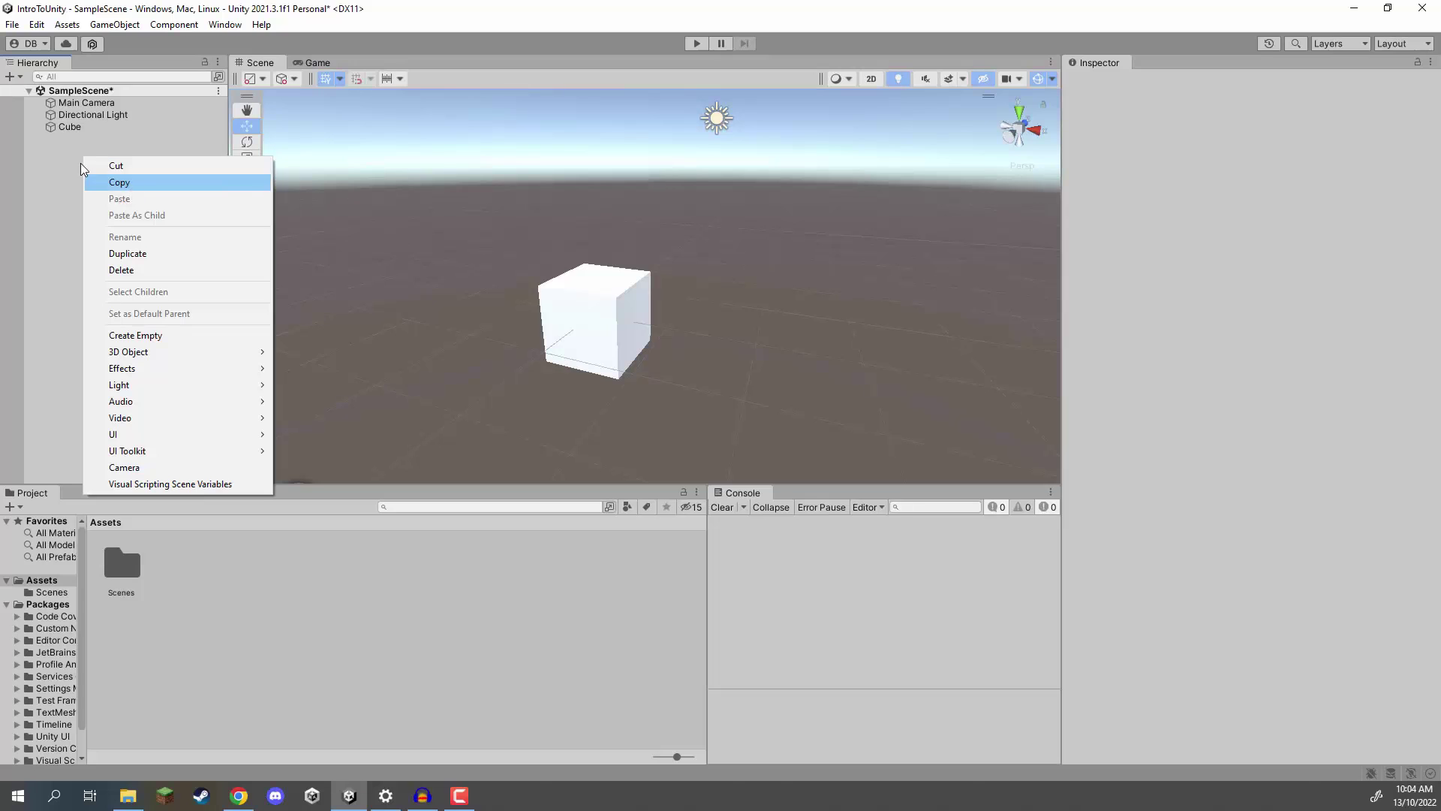
pyautogui.moveTo(183, 354)
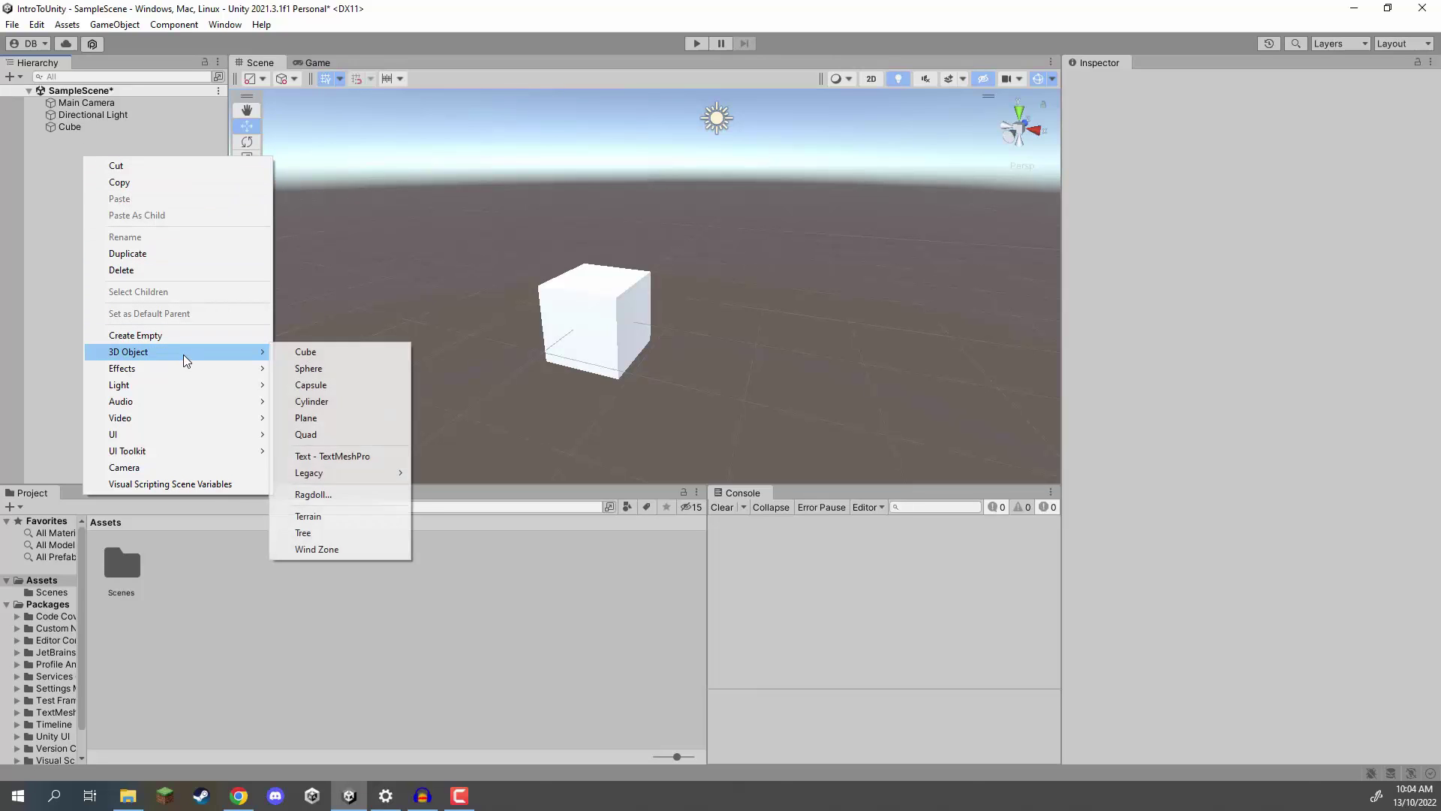
pyautogui.click(318, 366)
pyautogui.keyDown('alt'); pyautogui.moveTo(530, 270); pyautogui.dragTo(914, 262); pyautogui.keyUp('alt')
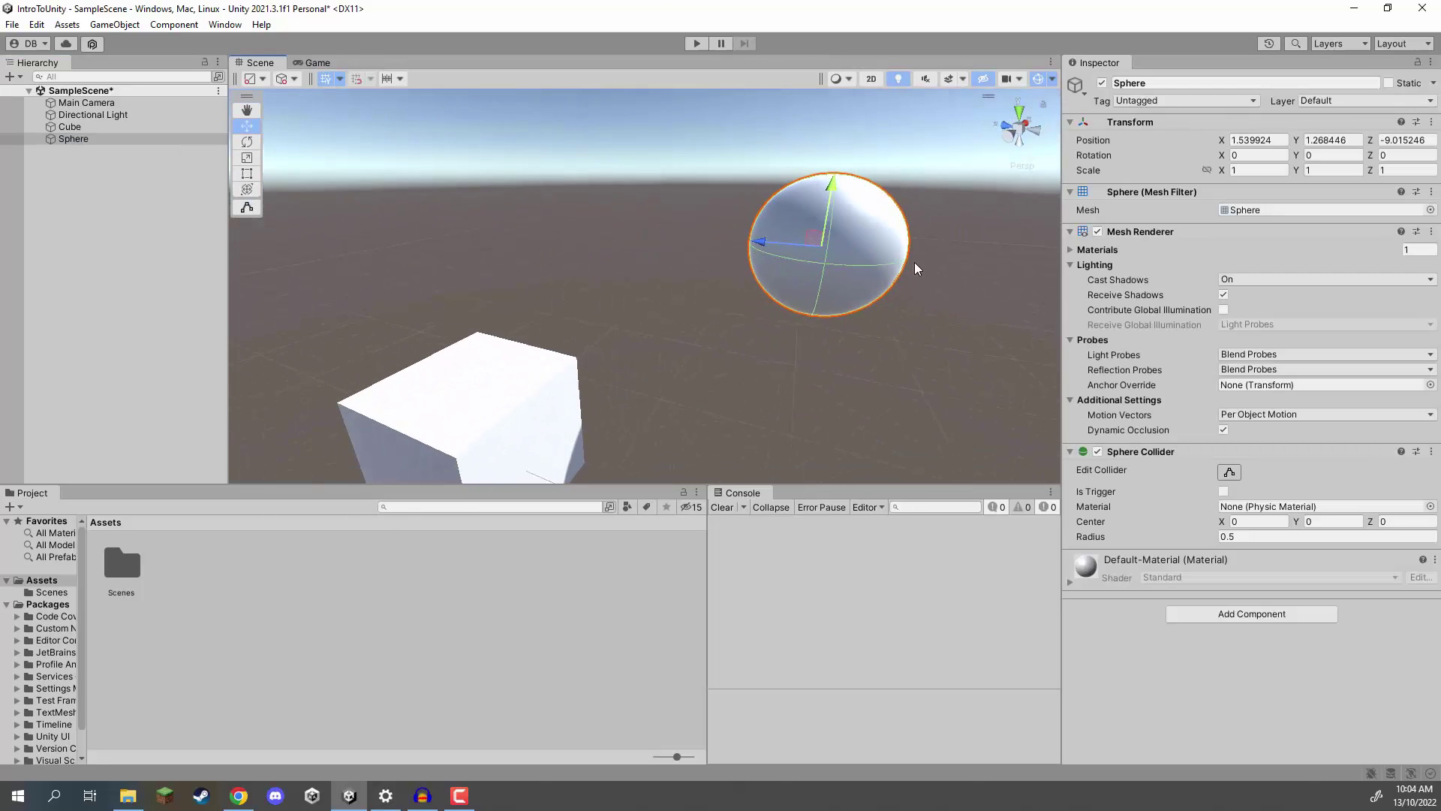
pyautogui.moveTo(823, 234); pyautogui.dragTo(430, 236)
pyautogui.moveTo(577, 252); pyautogui.dragTo(453, 300)
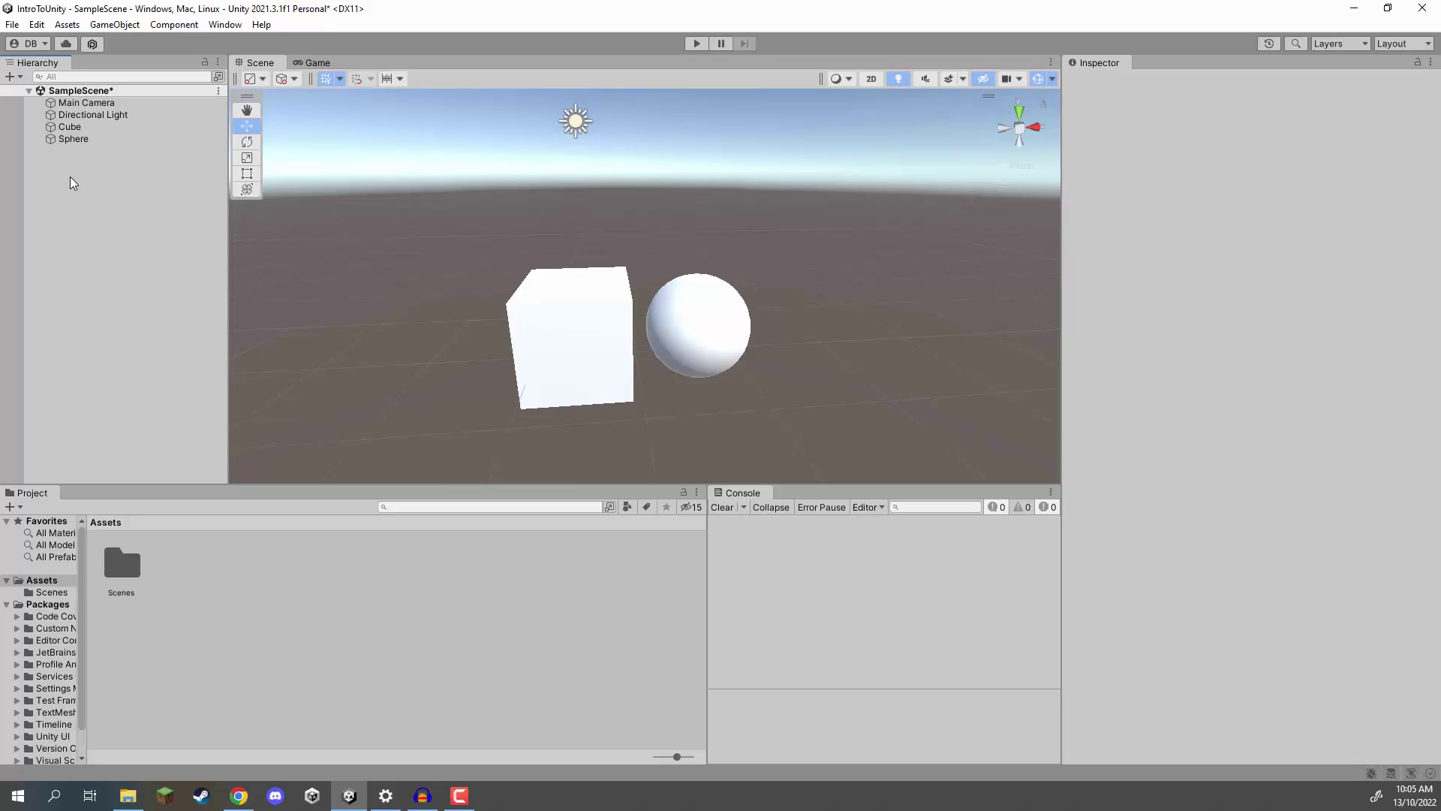
# Delete the sphere through its Hierarchy entry, and undo the deletion.
pyautogui.click(75, 139)
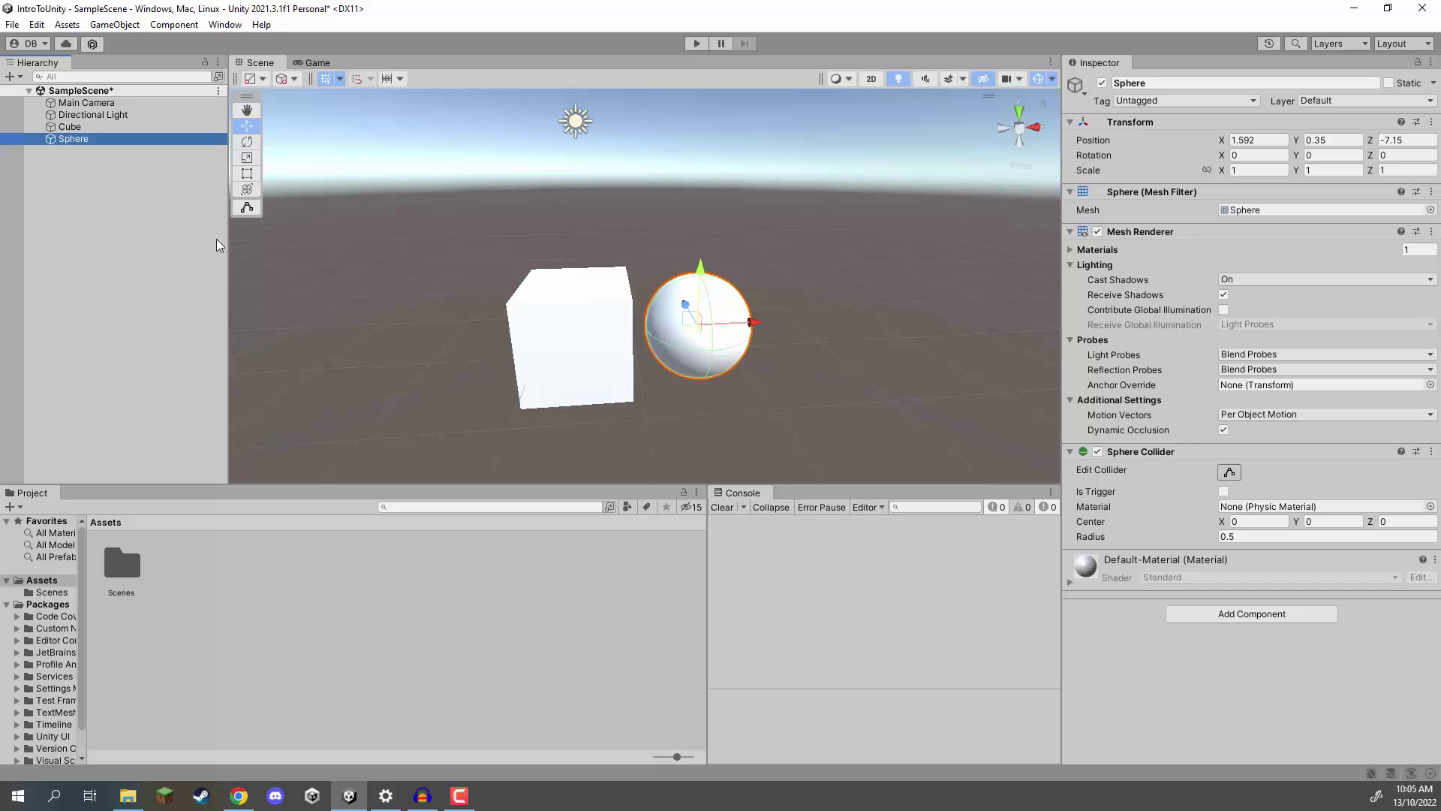
pyautogui.click(145, 230)
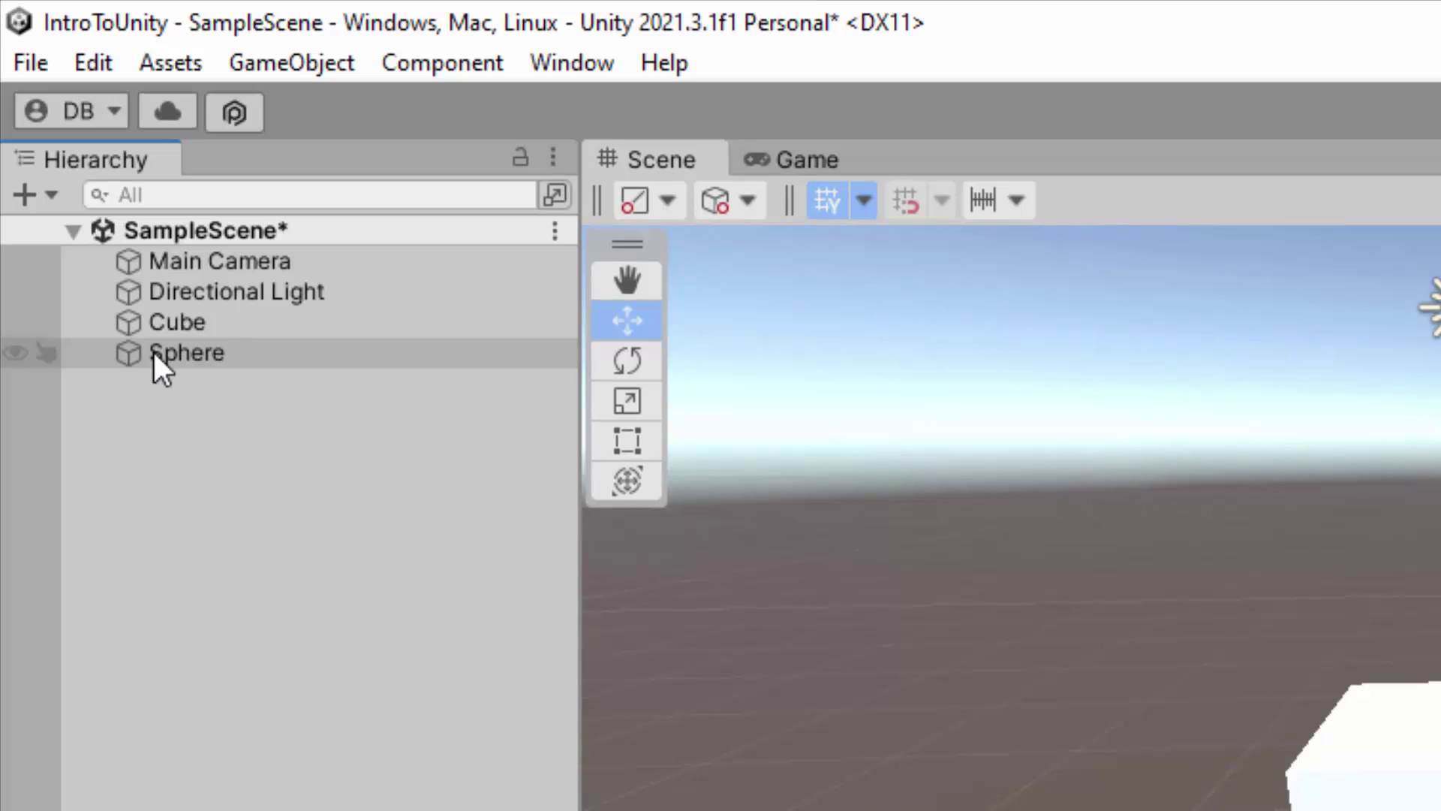
pyautogui.rightClick(154, 353)
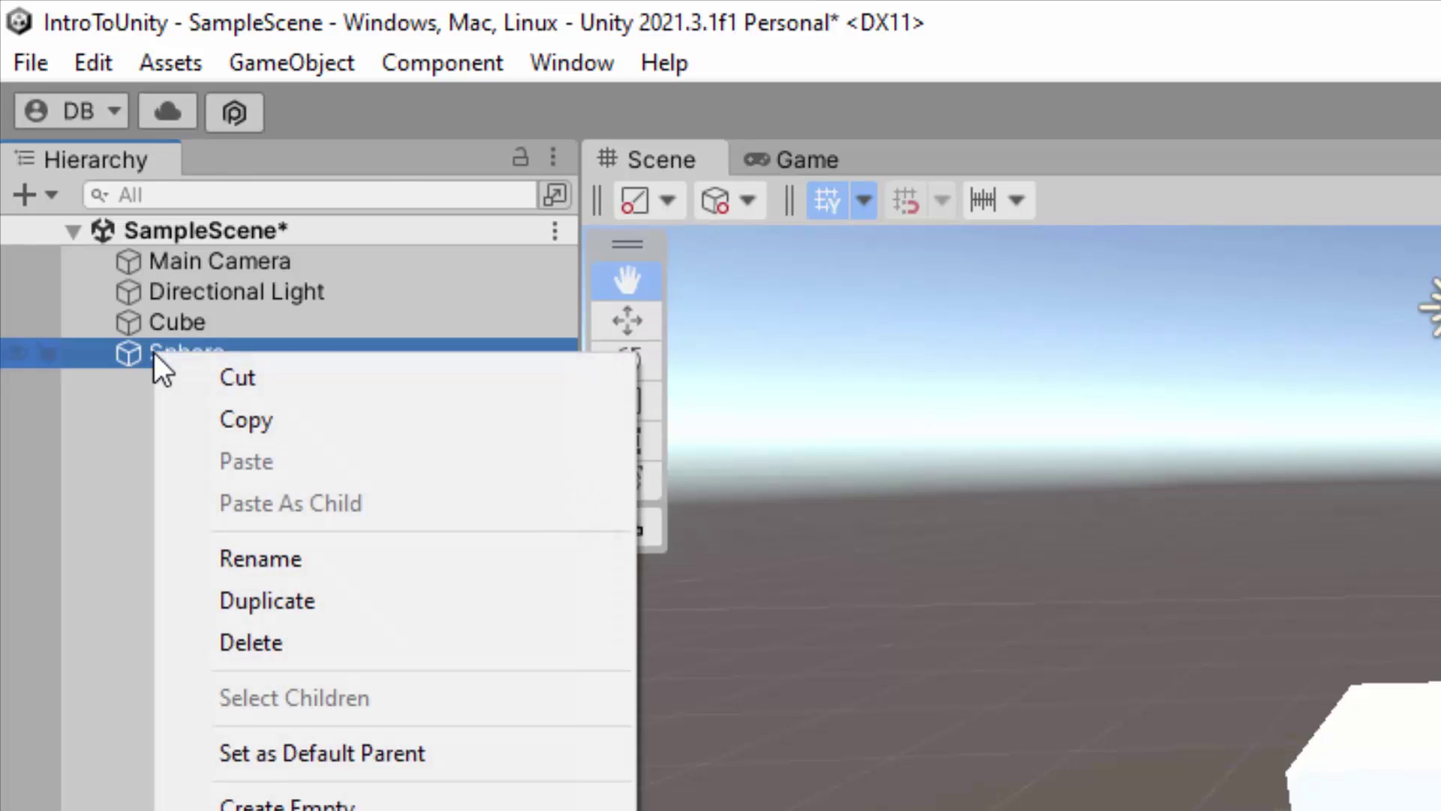
pyautogui.click(303, 644)
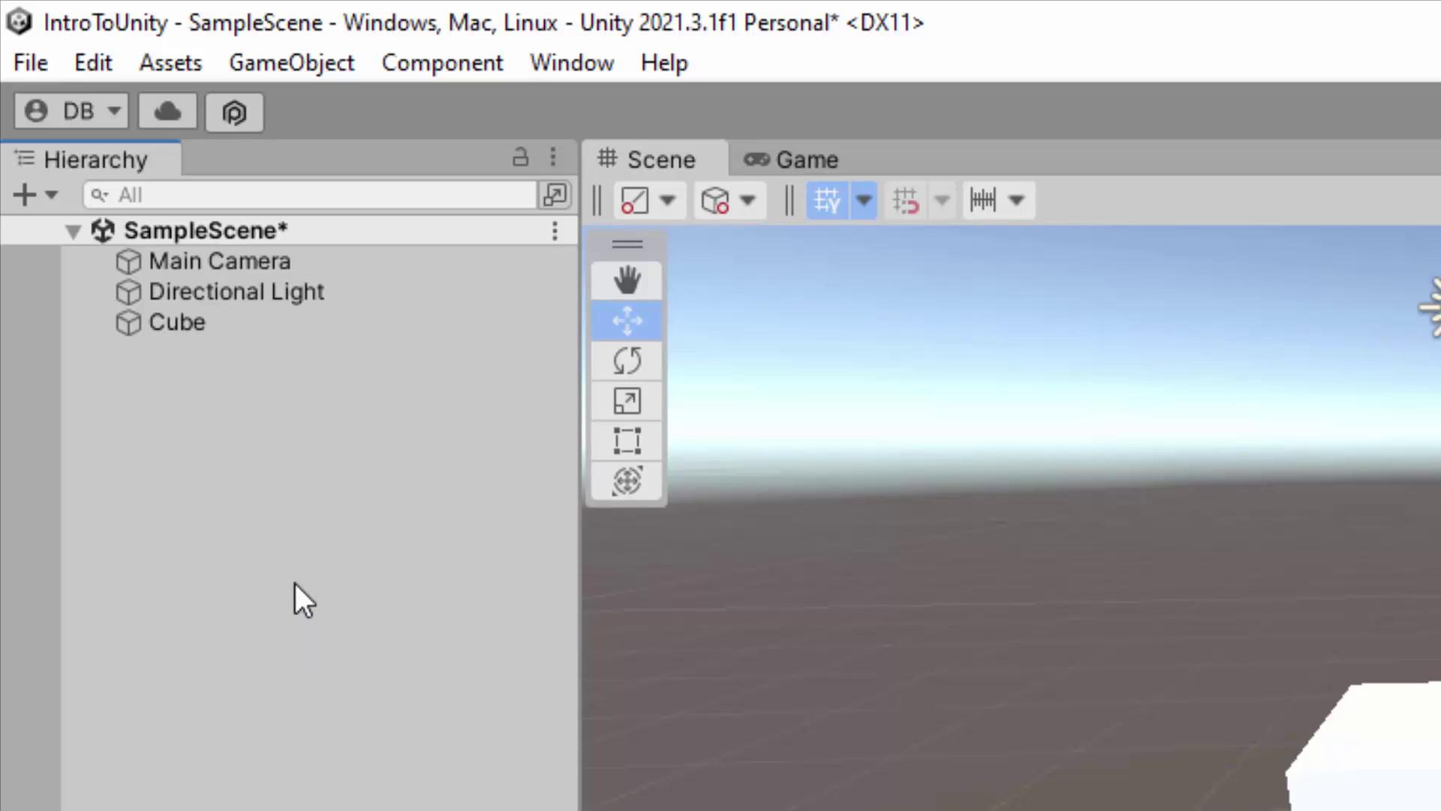
pyautogui.hotkey('ctrl', 'z')
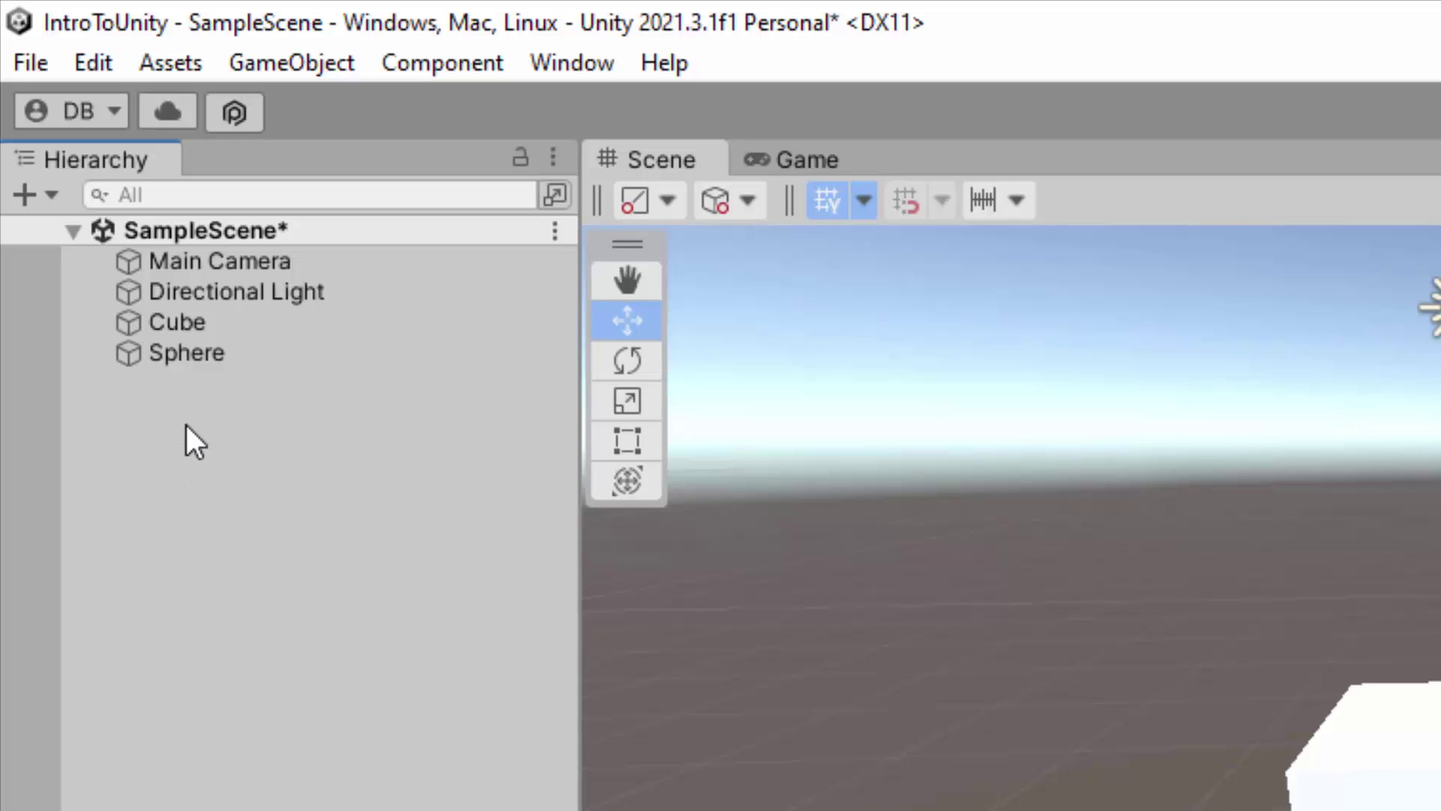
# Select the restored sphere and remove it from SampleScene.
pyautogui.click(180, 353)
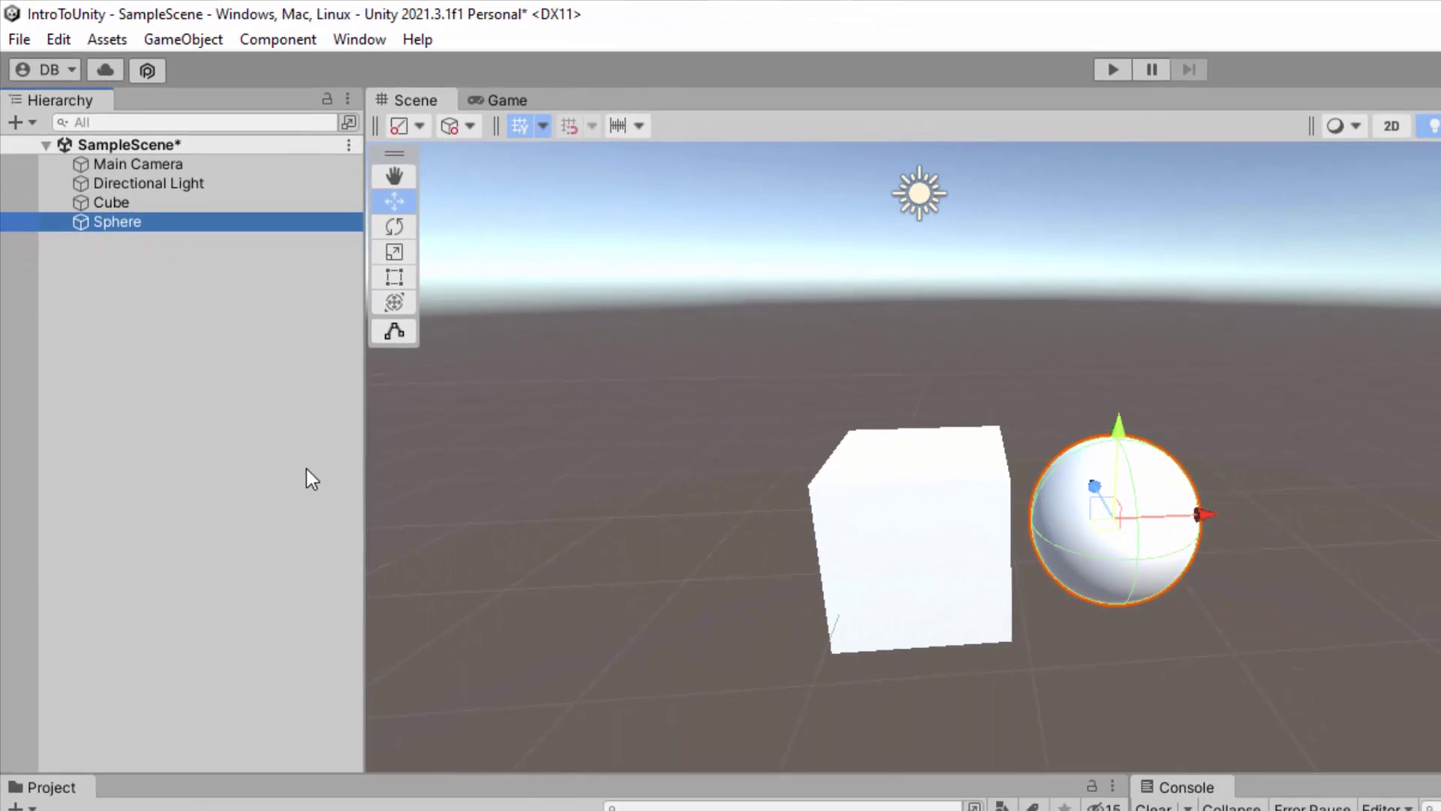
pyautogui.press('Delete')
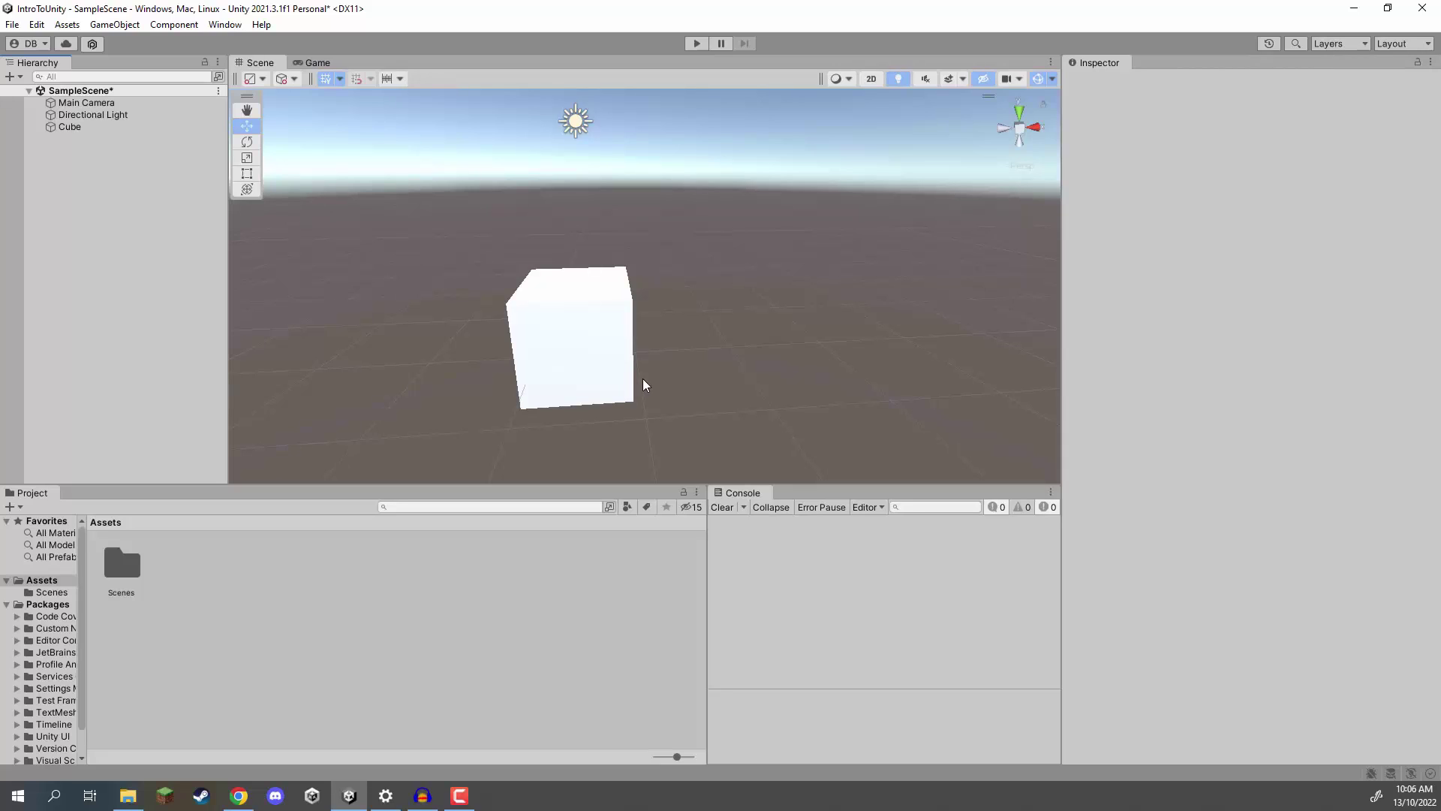
# Select the cube and move it with the Move tool's plane handle to about X 1.36, Y 0.53, Z -6.99.
pyautogui.click(580, 324)
pyautogui.moveTo(606, 339); pyautogui.dragTo(707, 303)
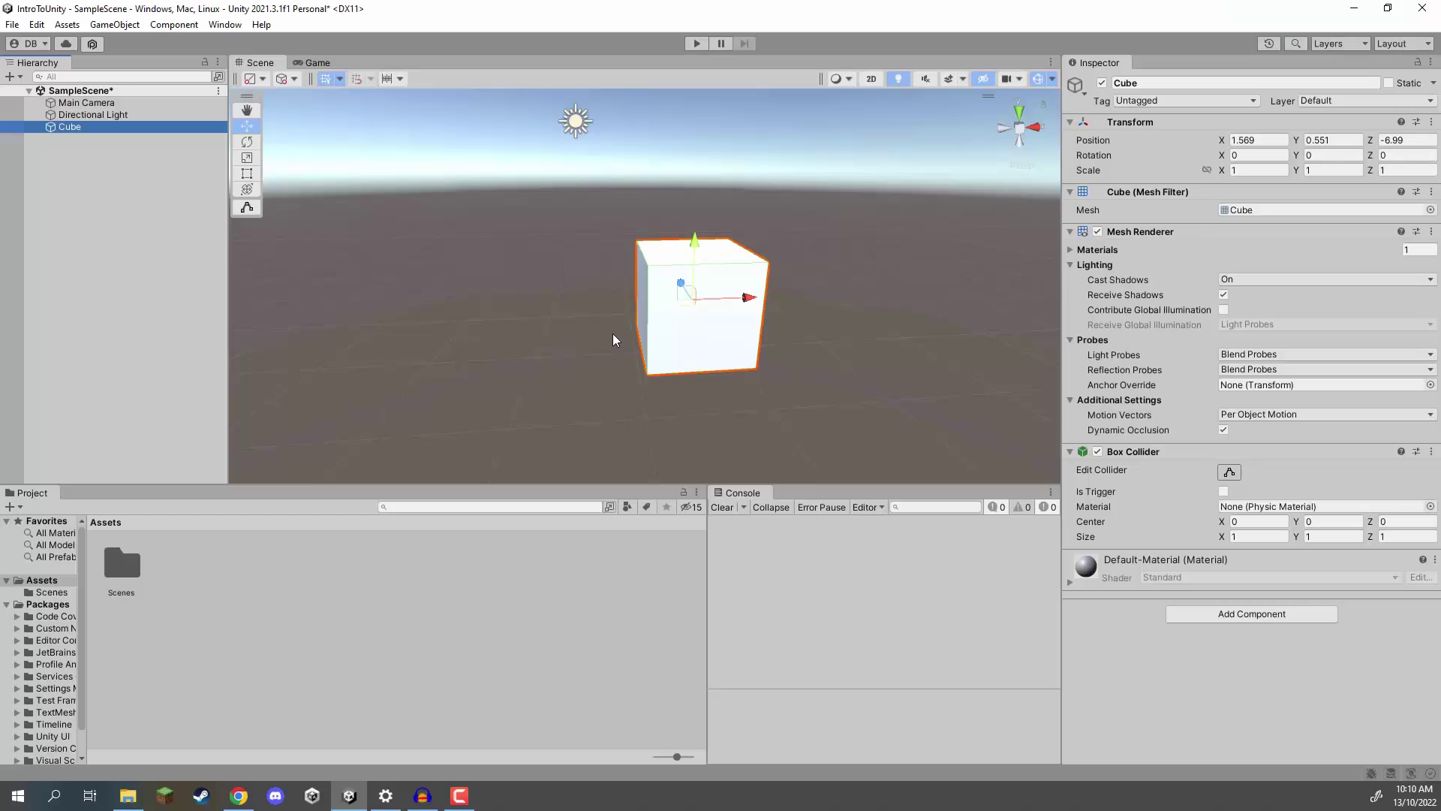
pyautogui.moveTo(685, 300); pyautogui.dragTo(601, 318)
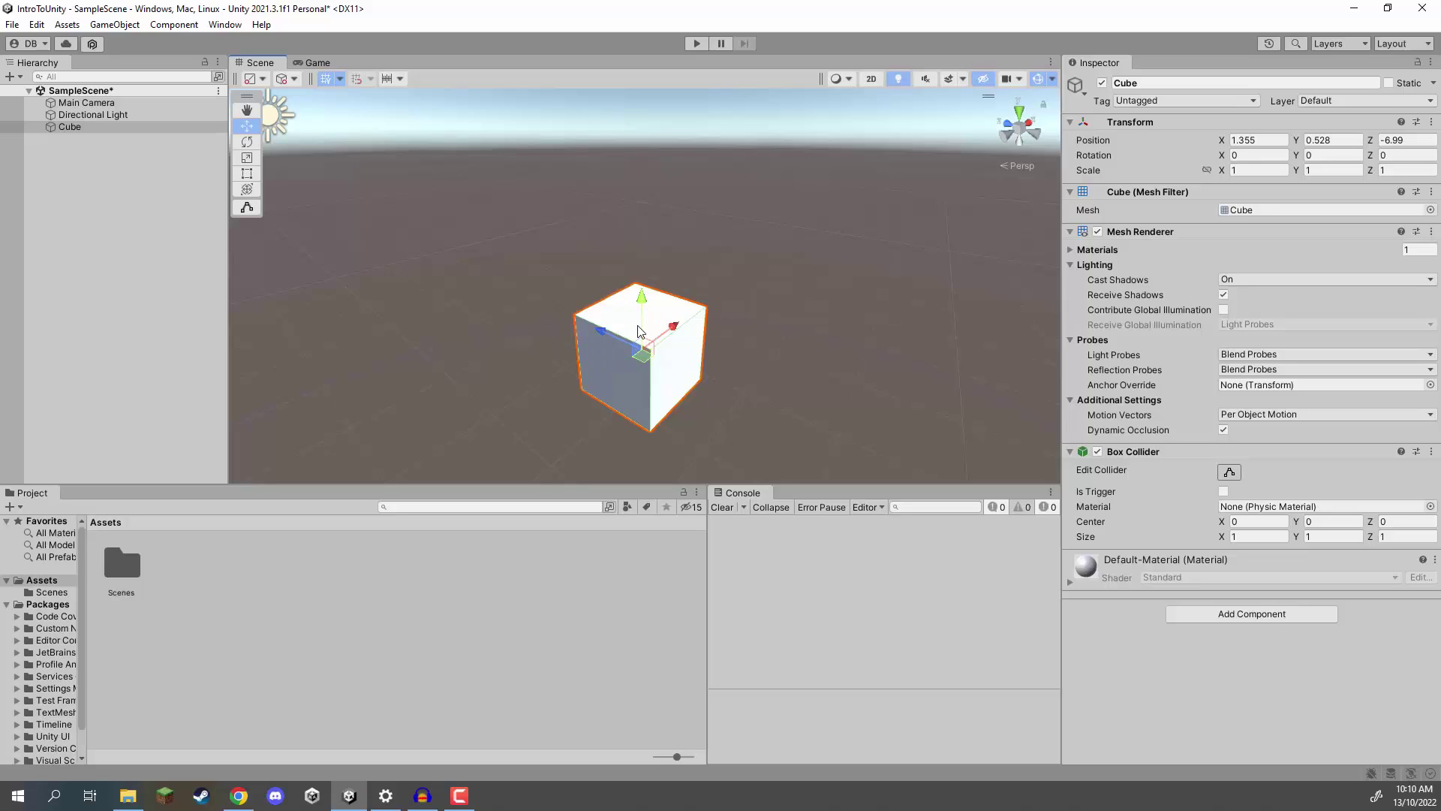
# Delete the existing cube, and create a new 3D Cube in SampleScene.
pyautogui.press('Delete')
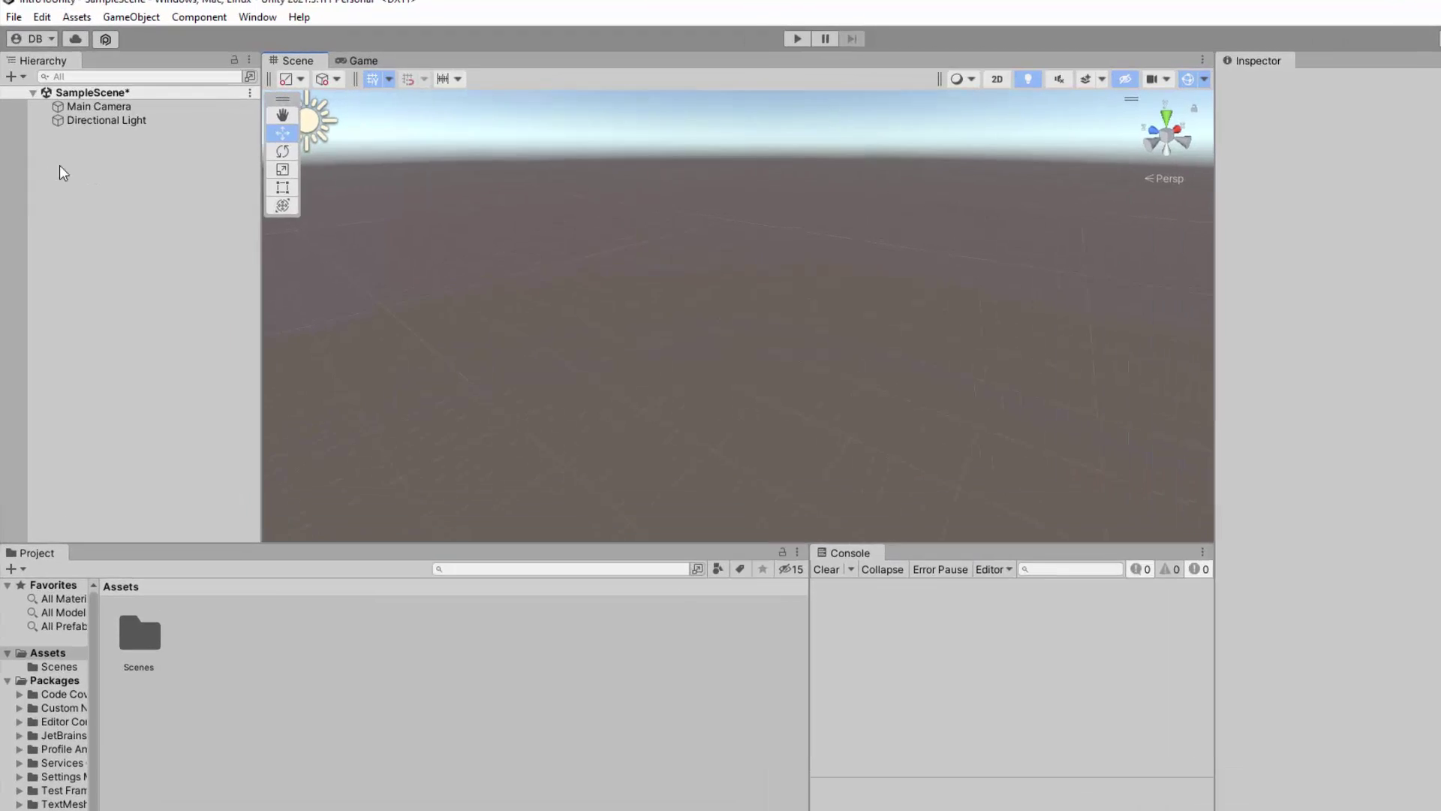
pyautogui.rightClick(71, 154)
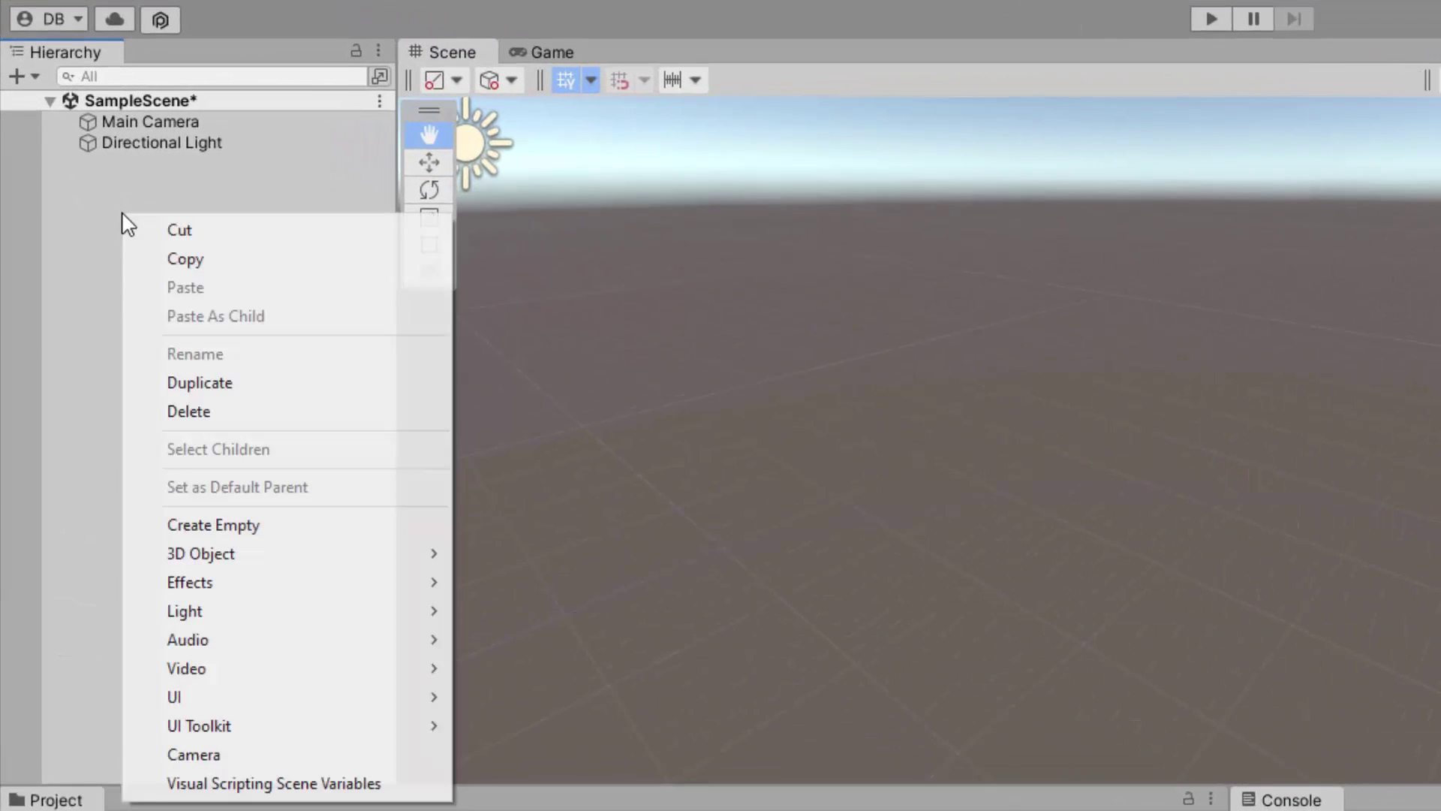
pyautogui.moveTo(263, 556)
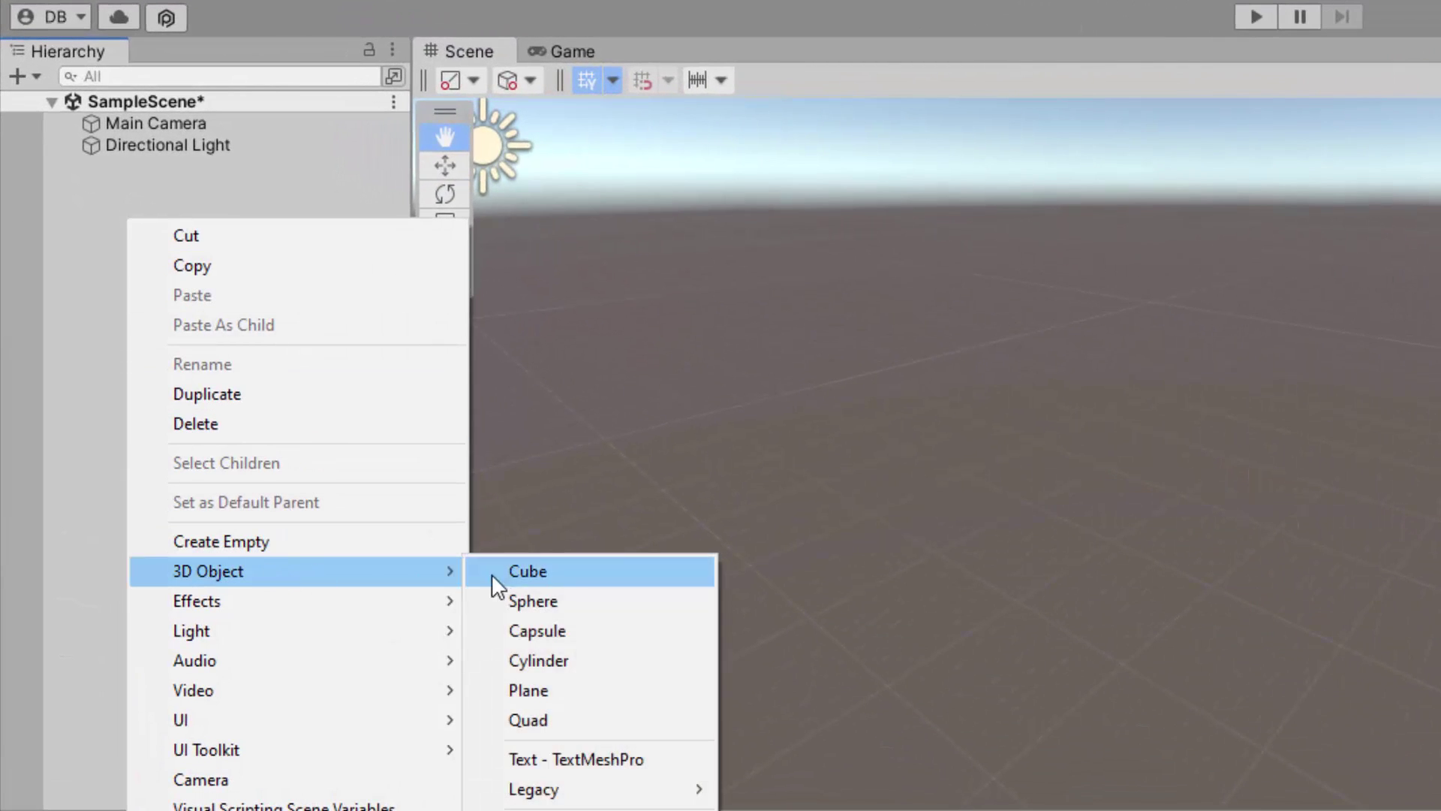
pyautogui.click(528, 572)
pyautogui.keyDown('alt'); pyautogui.moveTo(866, 268); pyautogui.dragTo(1065, 253); pyautogui.keyUp('alt')
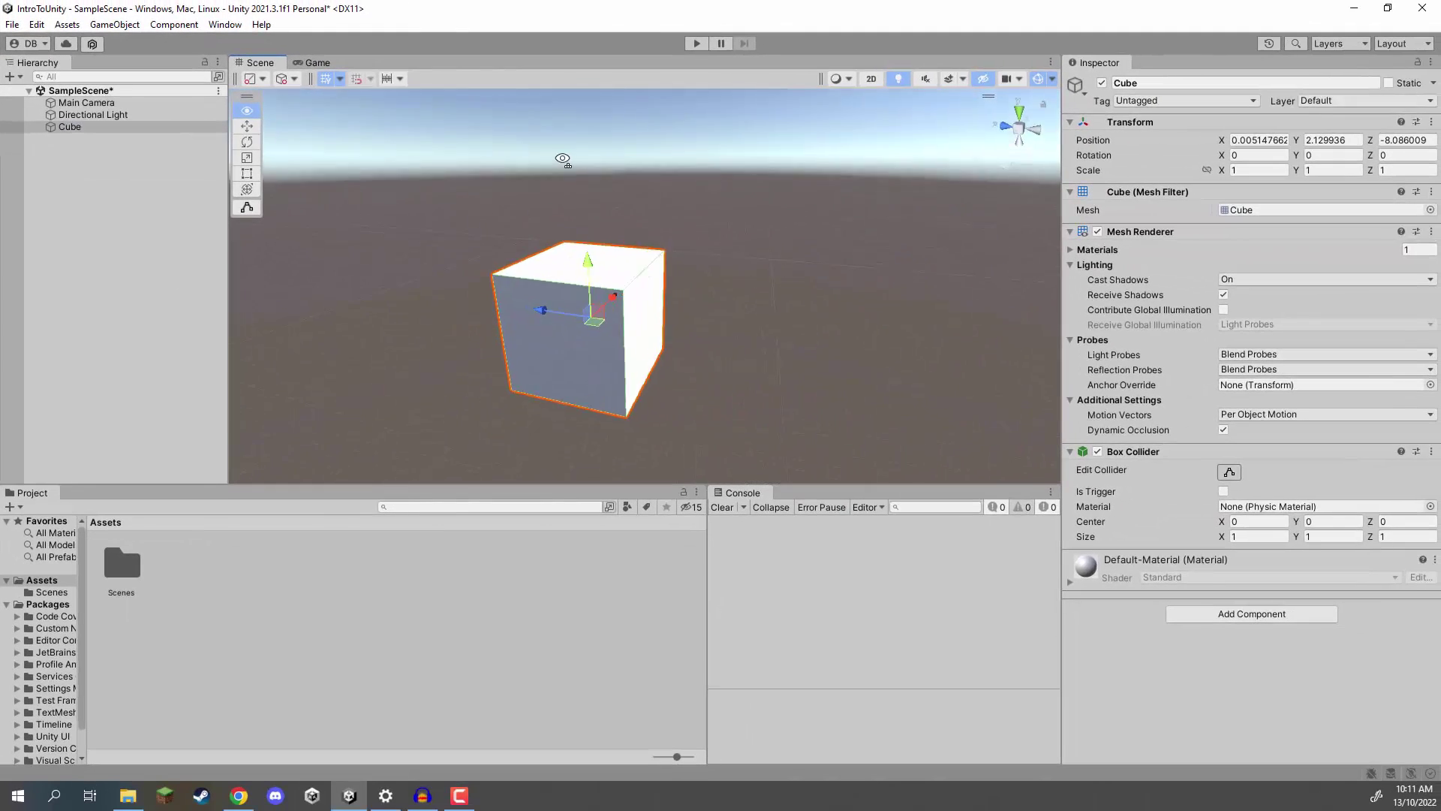
pyautogui.keyDown('alt'); pyautogui.moveTo(799, 208); pyautogui.dragTo(985, 204); pyautogui.keyUp('alt')
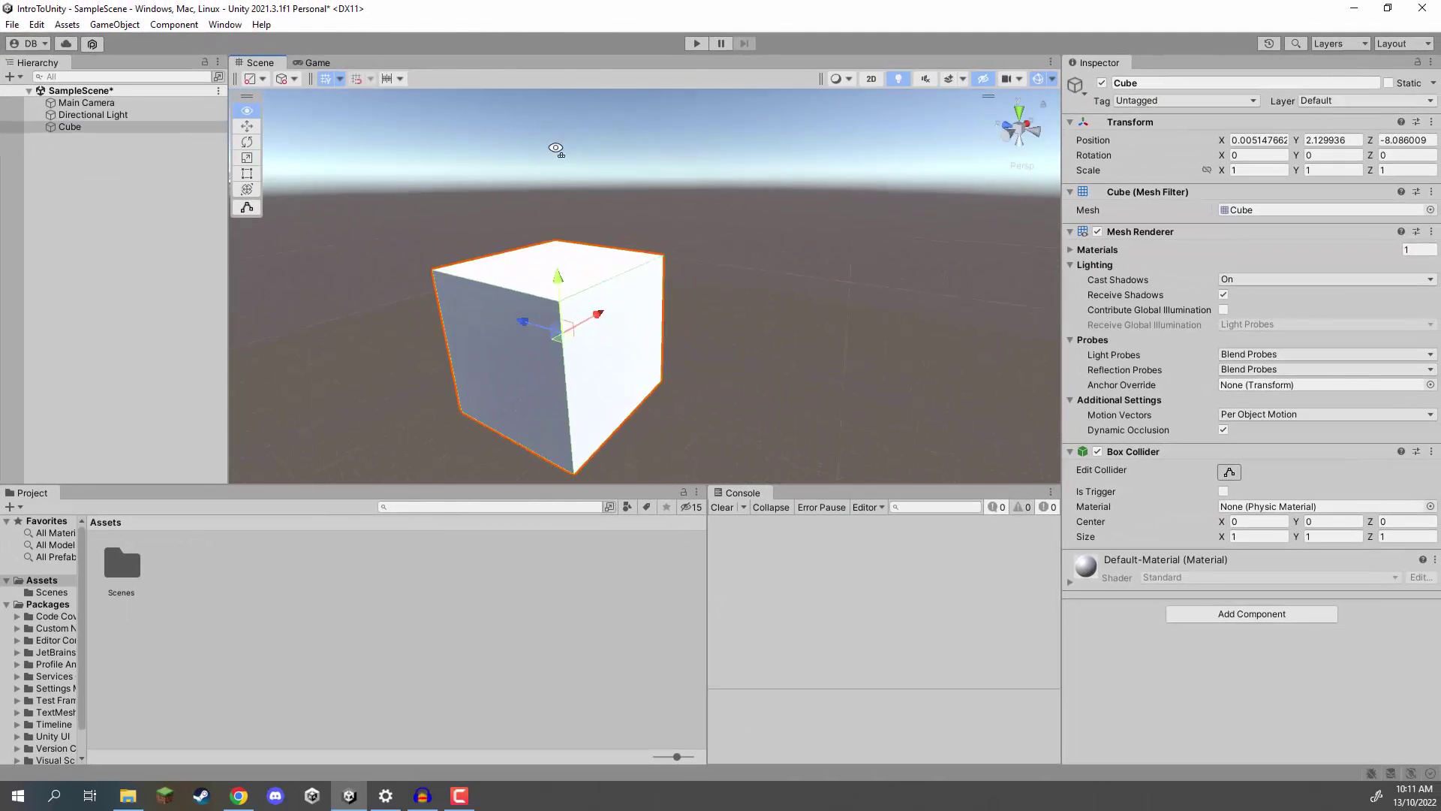
pyautogui.keyDown('alt'); pyautogui.moveTo(555, 150); pyautogui.dragTo(885, 255); pyautogui.keyUp('alt')
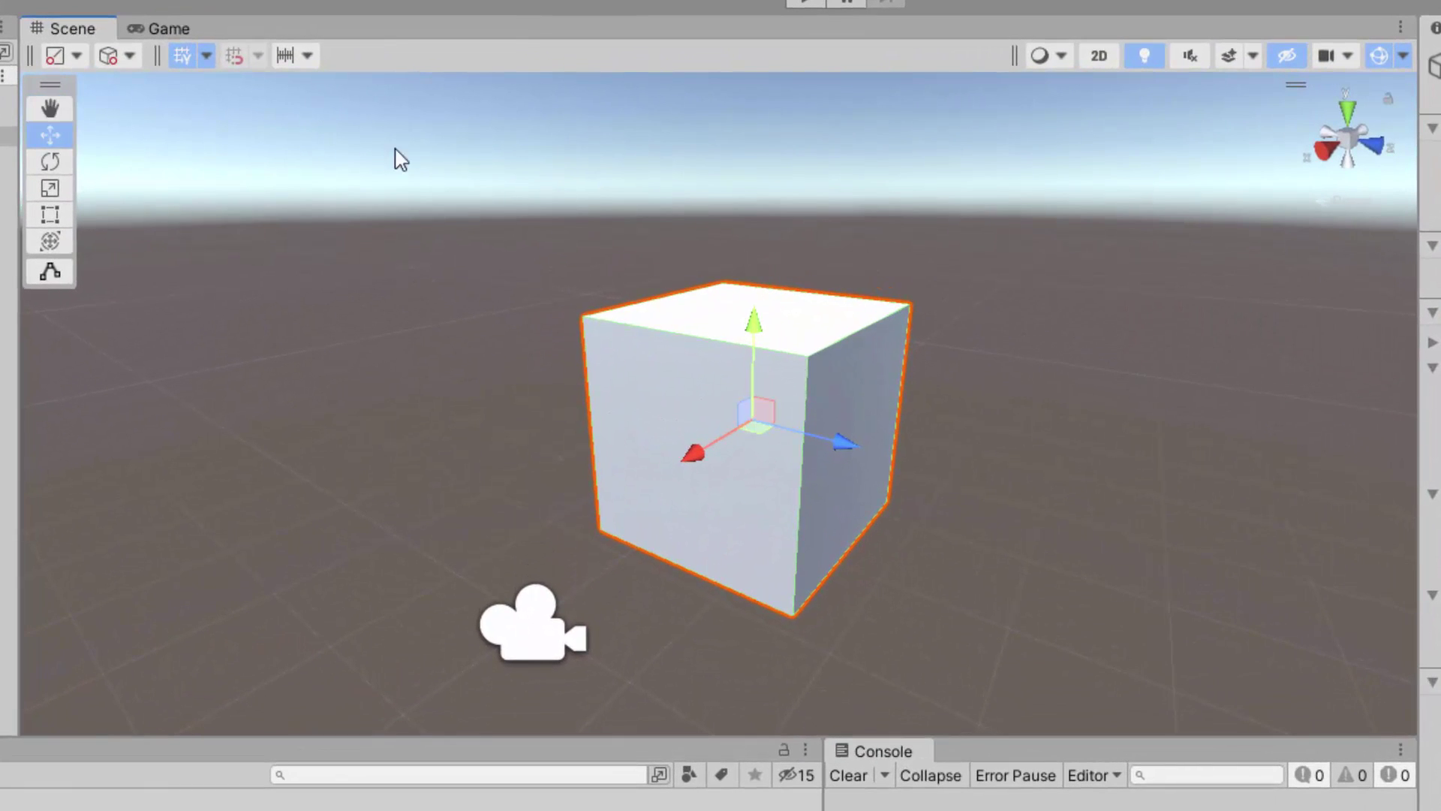
# Rotate the cube about its Y axis with the Rotate tool to about -44 degrees.
pyautogui.click(50, 161)
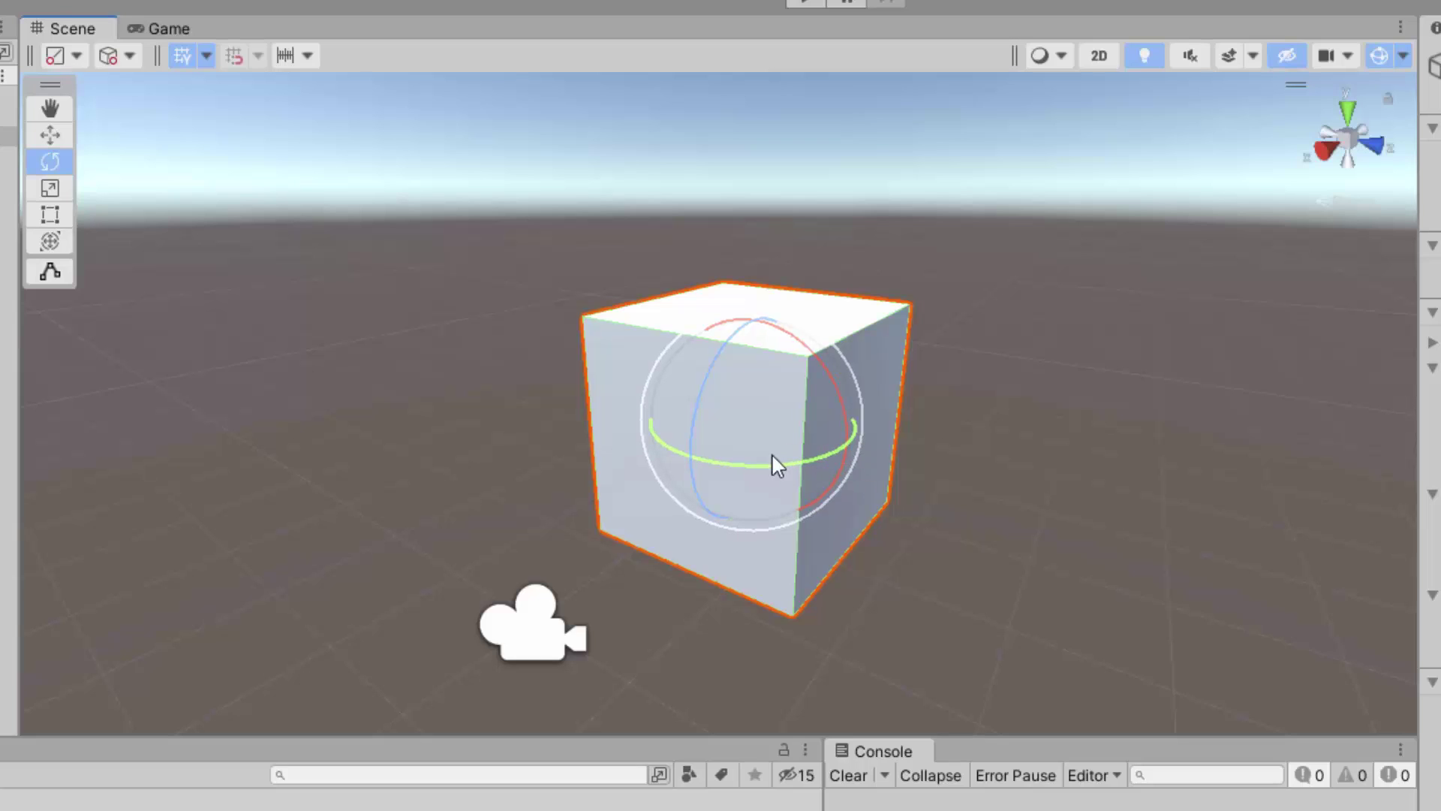
pyautogui.click(760, 470)
pyautogui.moveTo(760, 470); pyautogui.dragTo(1155, 412)
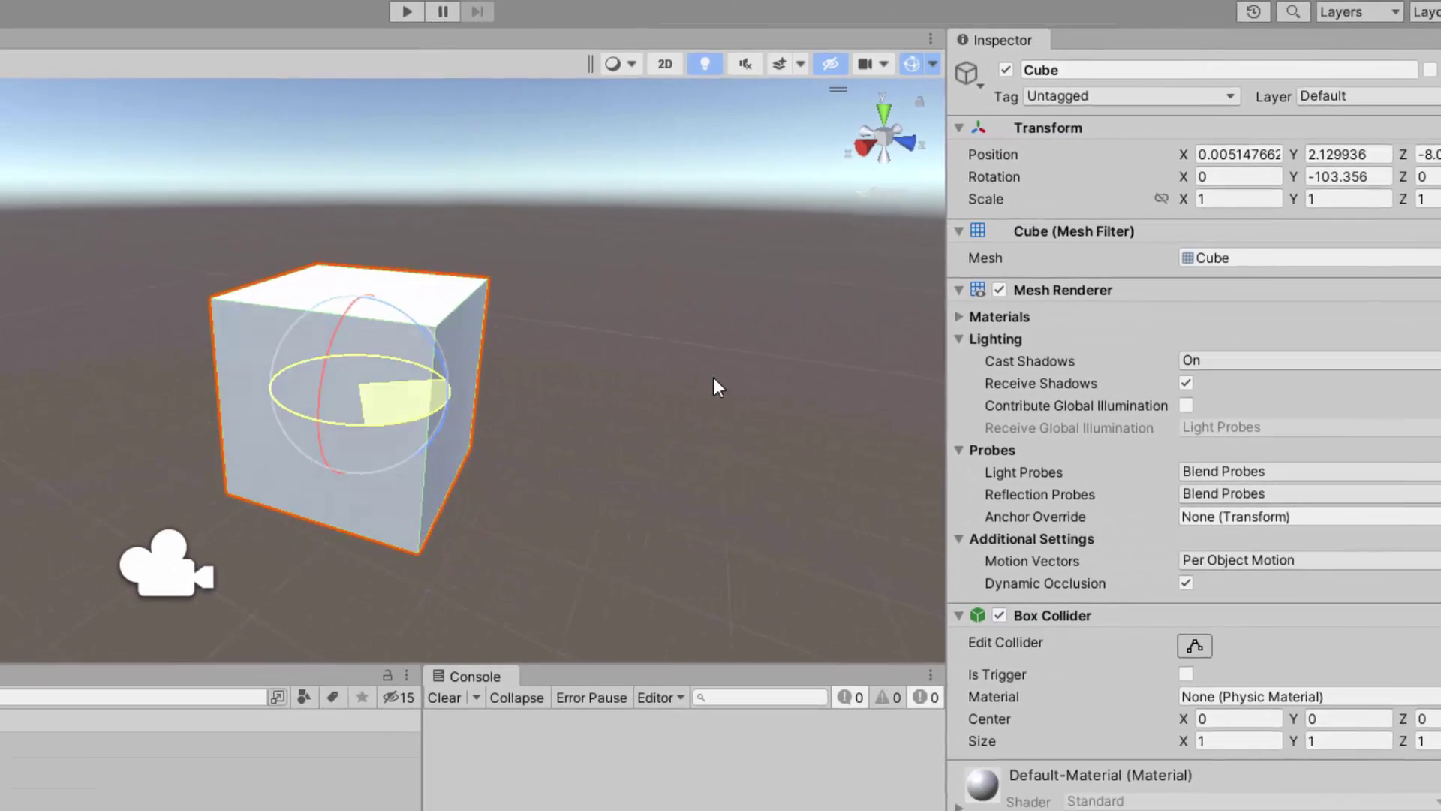
pyautogui.moveTo(713, 378); pyautogui.dragTo(513, 381)
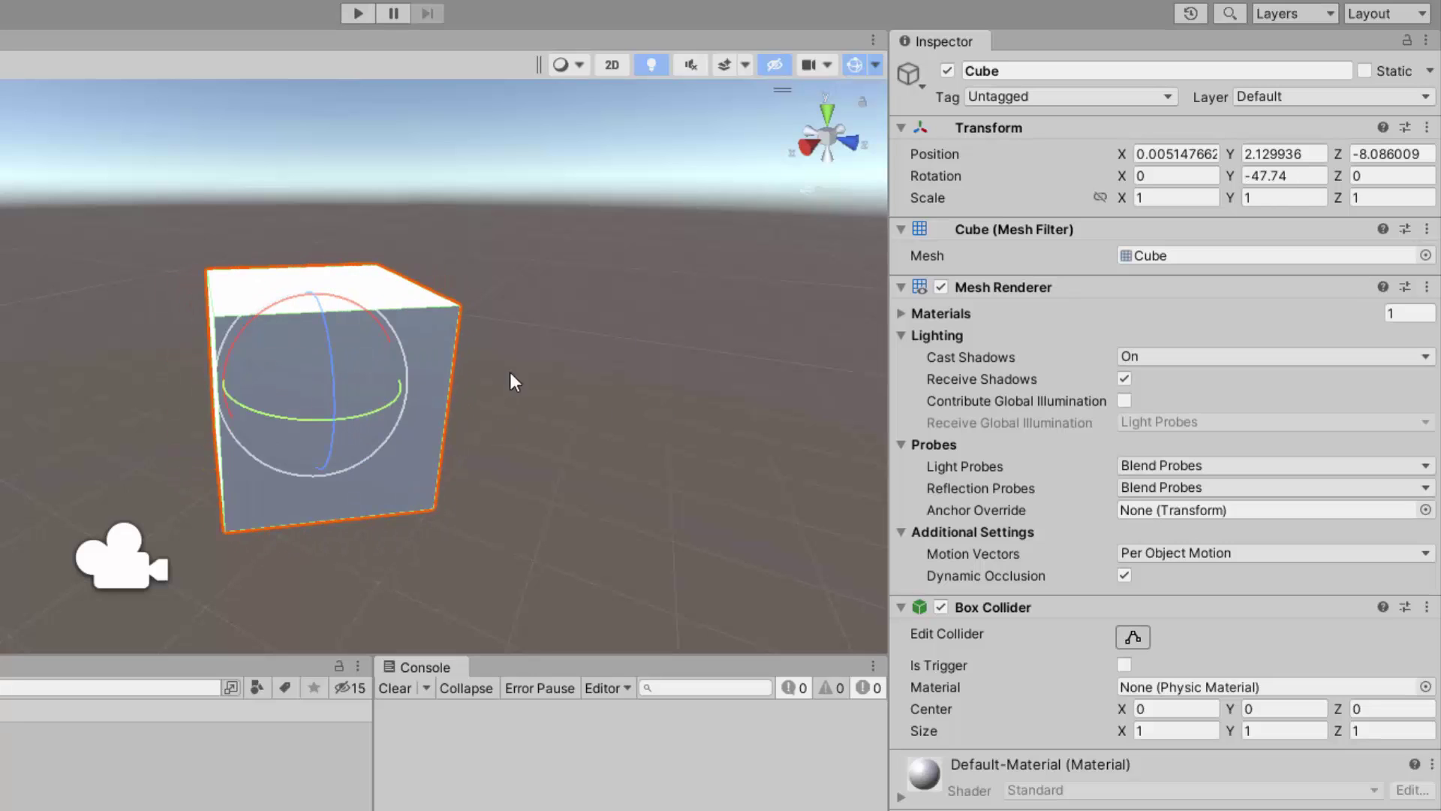
# Set the cube's Y rotation to 0 in its Transform component.
pyautogui.click(1281, 177)
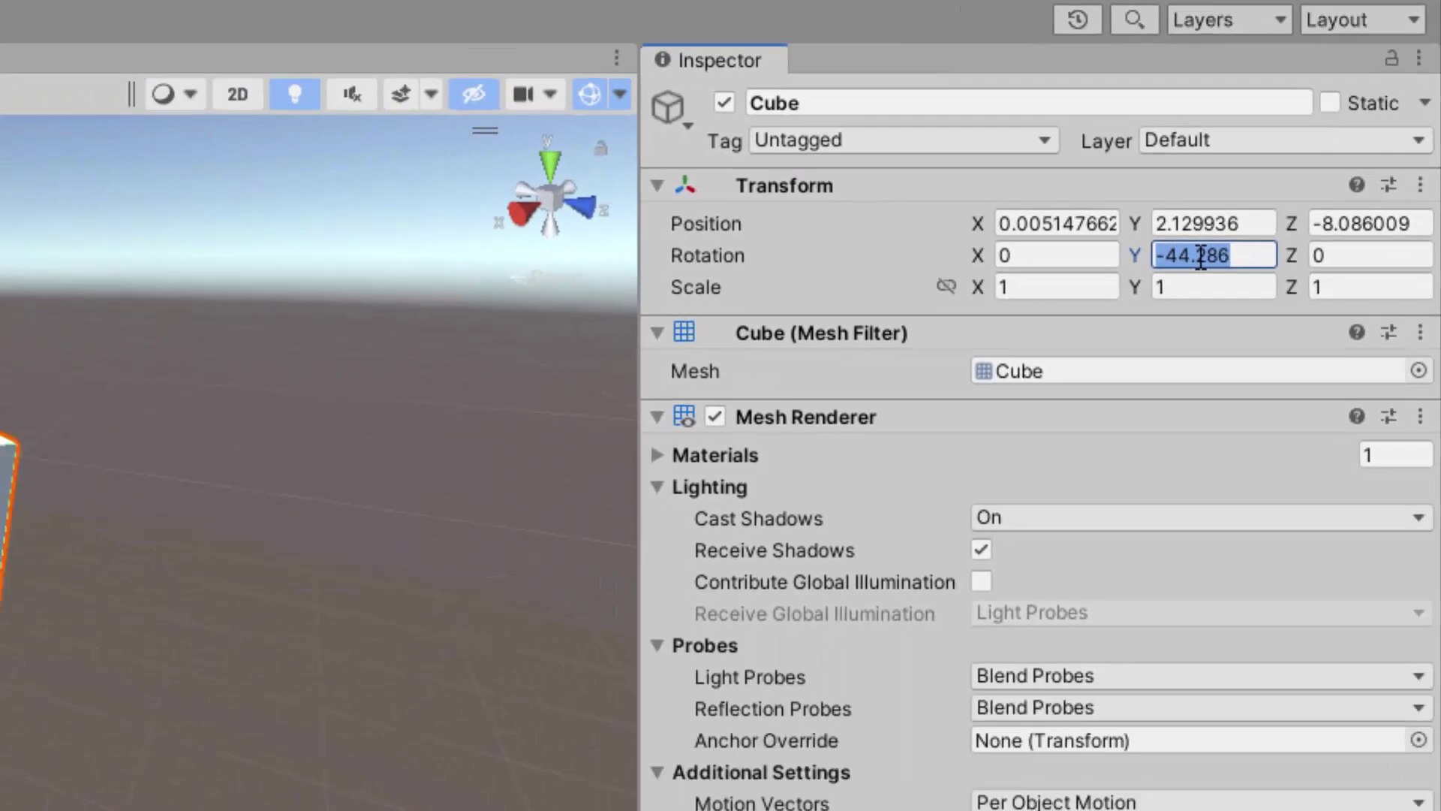
pyautogui.write('0')
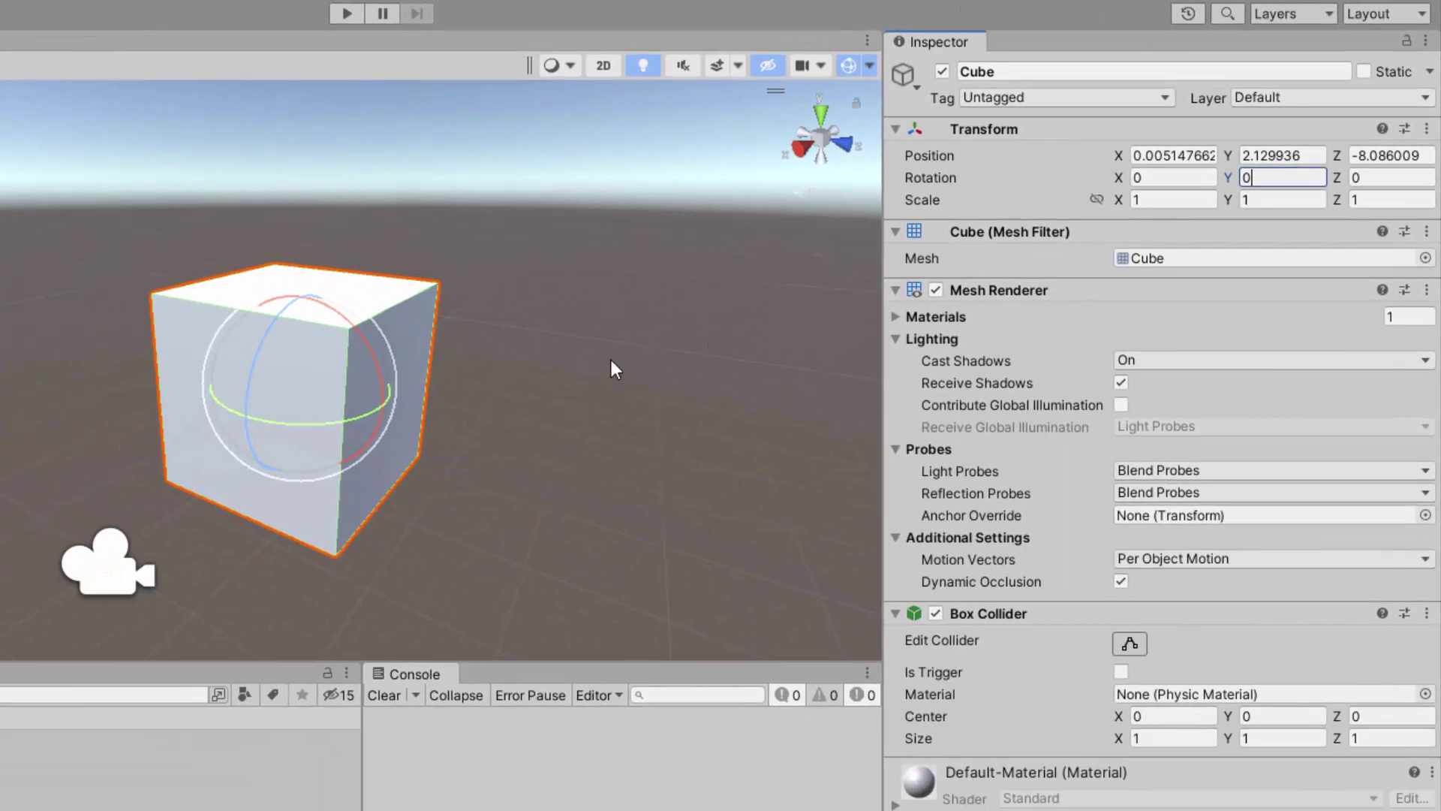
pyautogui.press('Return')
# Try Y rotations of 90 and 45 on the cube, and return the value to 0.
pyautogui.write('90')
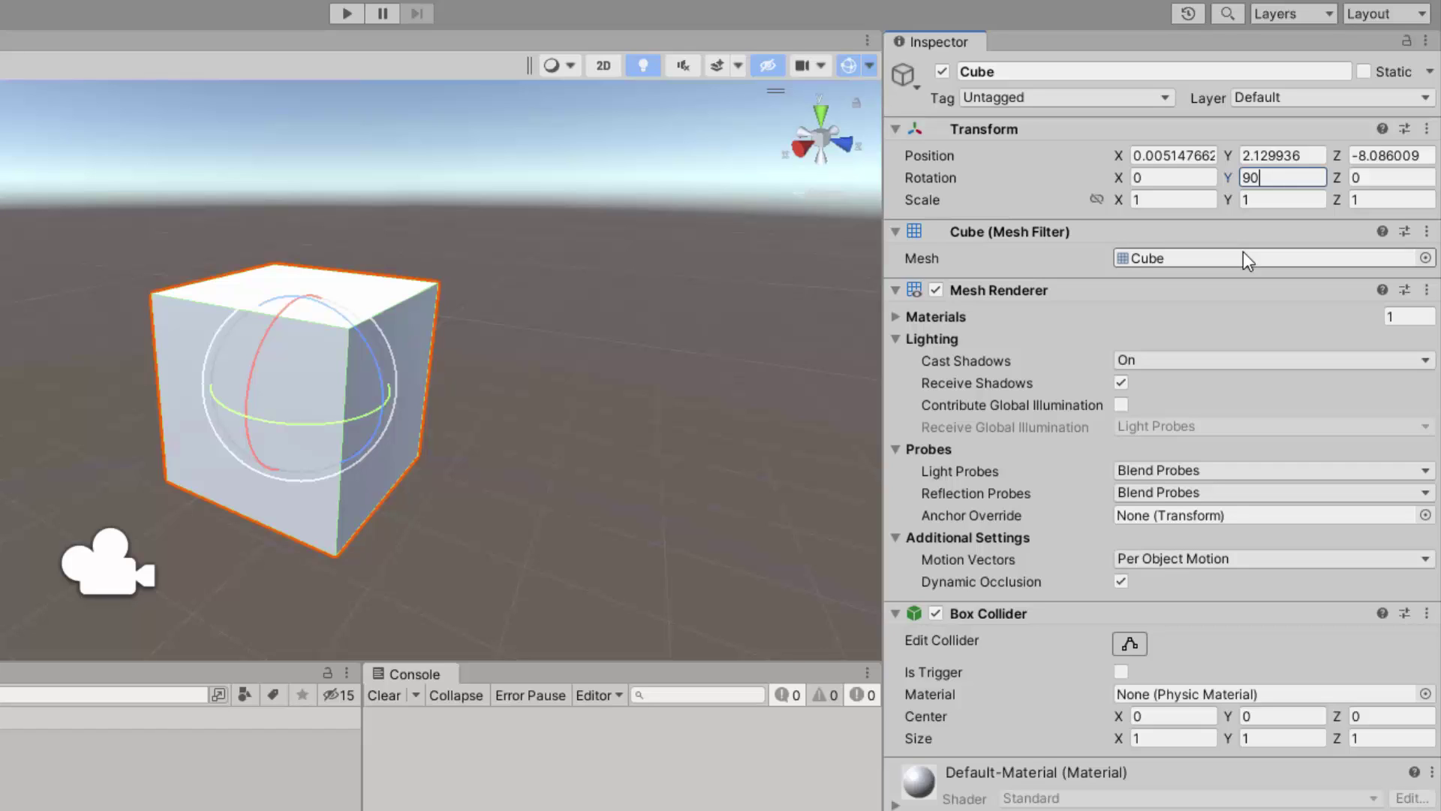
pyautogui.press('BackSpace')
pyautogui.press('BackSpace')
pyautogui.write('45')
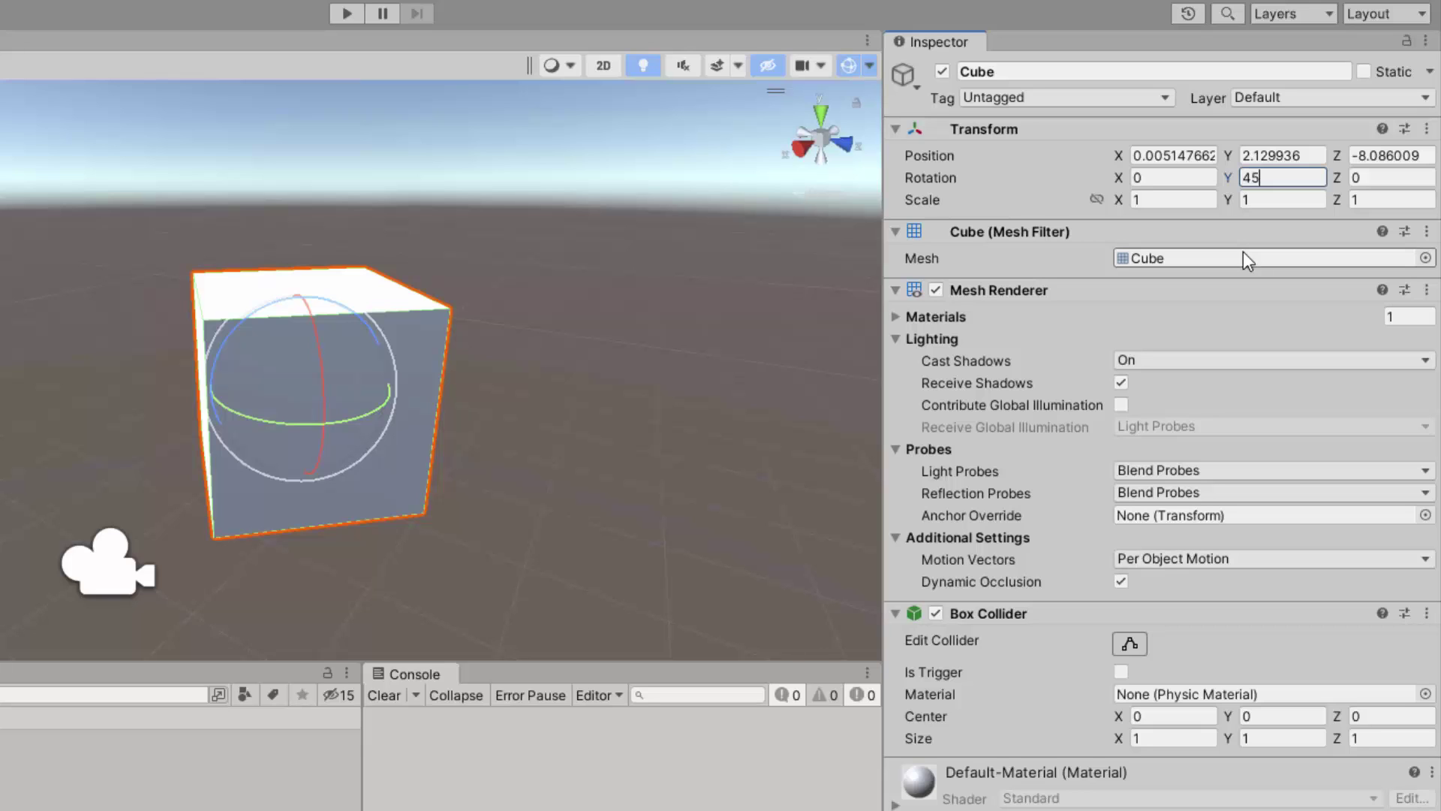
pyautogui.press('BackSpace')
pyautogui.press('BackSpace')
pyautogui.write('0')
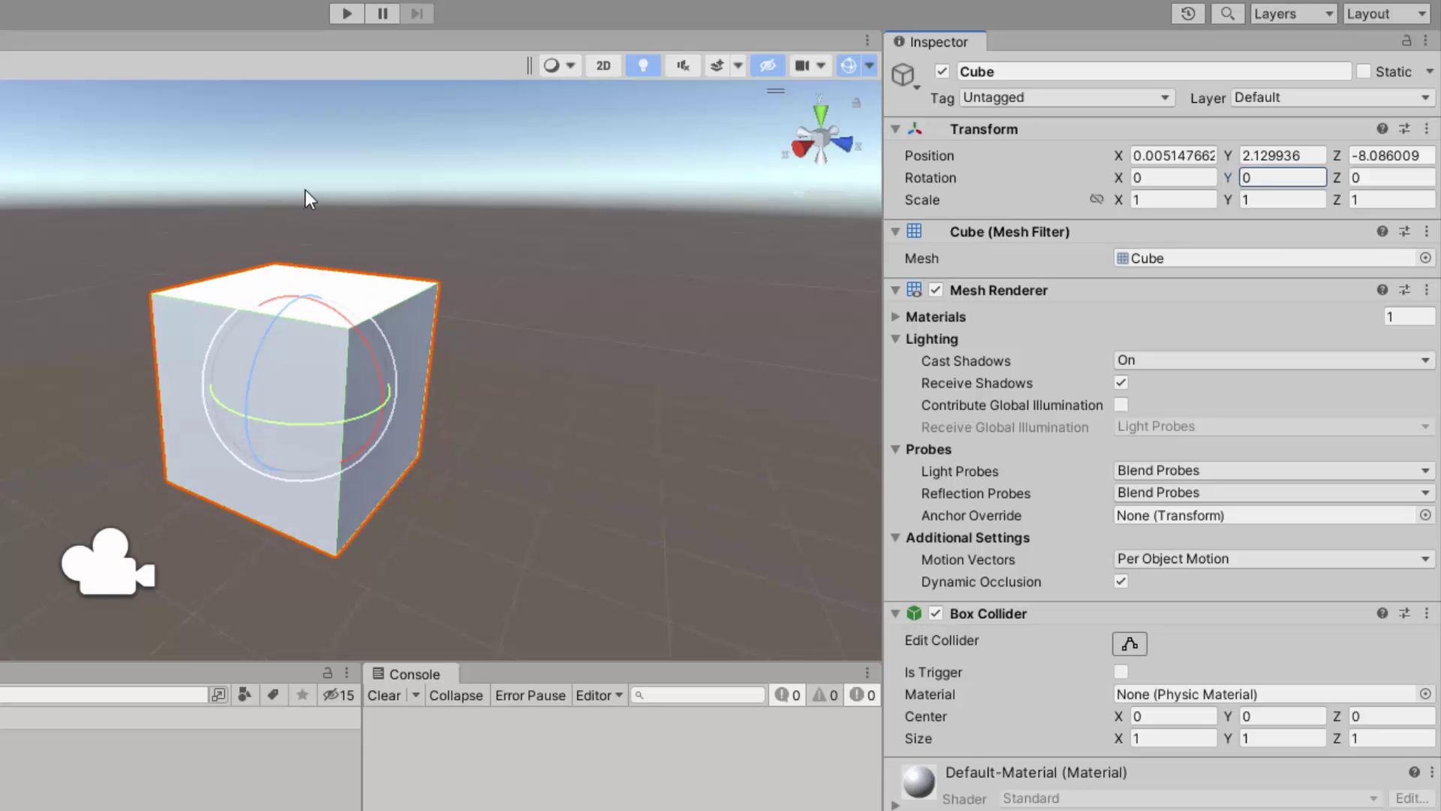
# Scrub the cube's X rotation to about -11.71, and undo the change.
pyautogui.moveTo(349, 328); pyautogui.dragTo(258, 453)
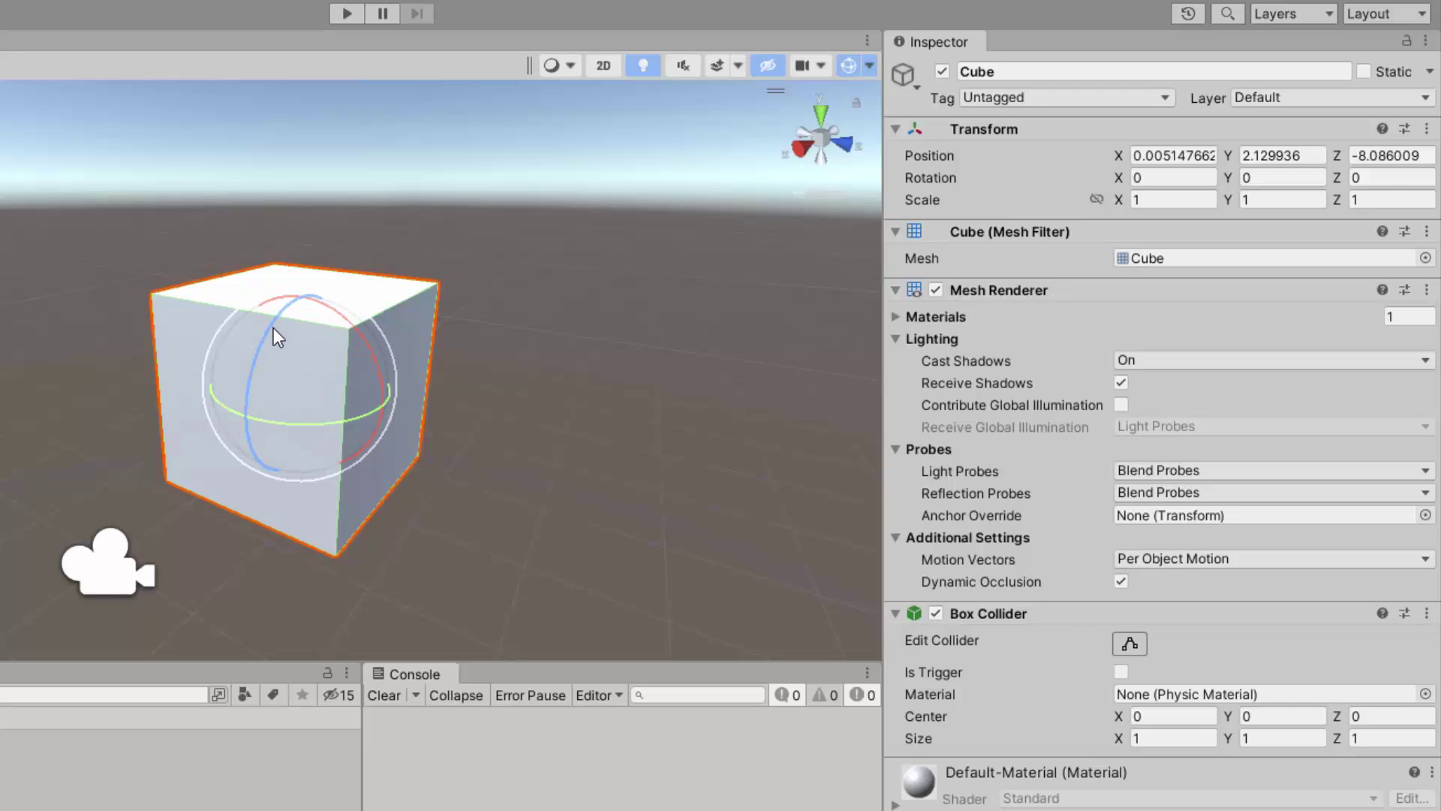
pyautogui.moveTo(273, 327); pyautogui.dragTo(285, 366)
pyautogui.click(1117, 178)
pyautogui.moveTo(1131, 183); pyautogui.dragTo(813, 290)
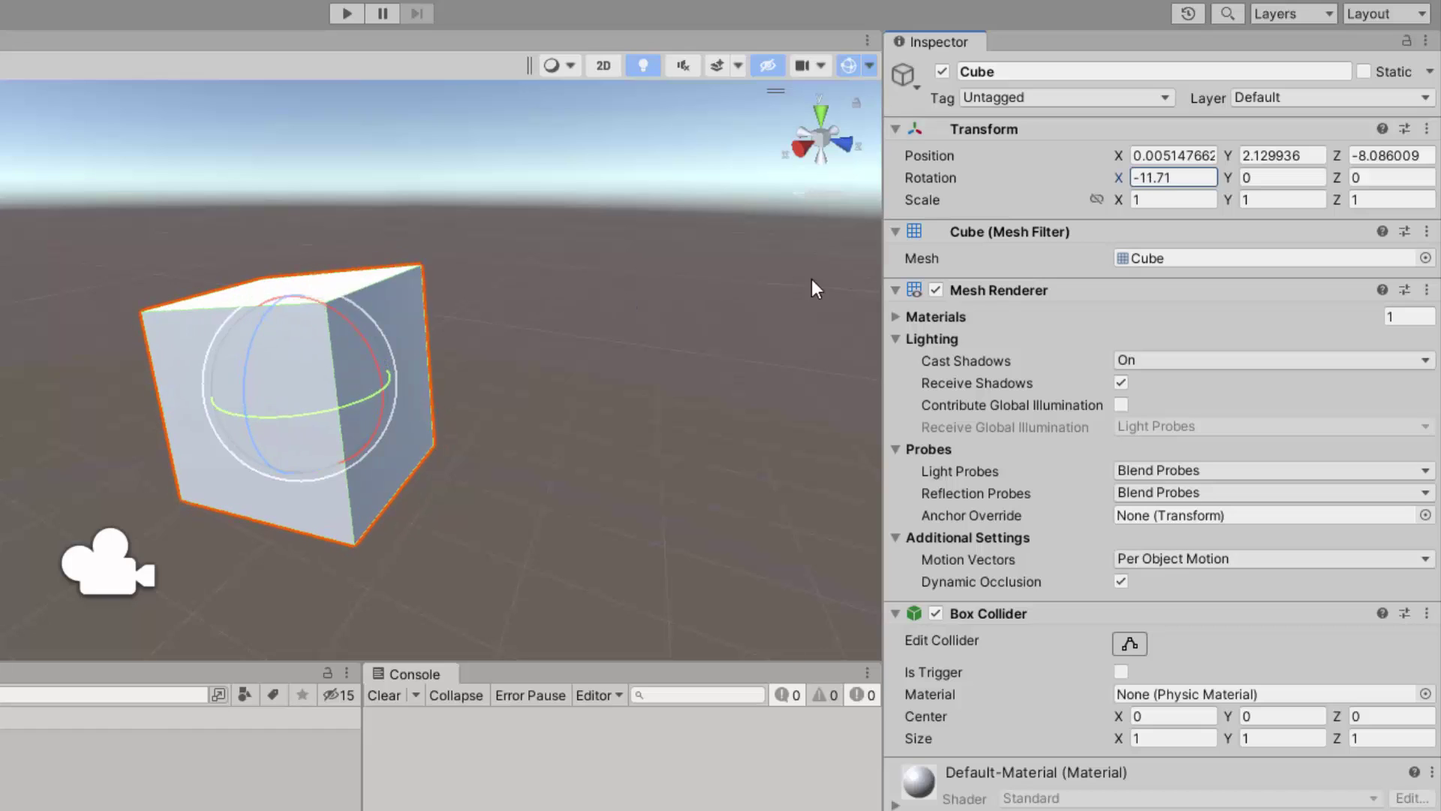
pyautogui.hotkey('ctrl', 'z')
# Set the cube's Z rotation to 23.5, and undo the change.
pyautogui.click(1377, 180)
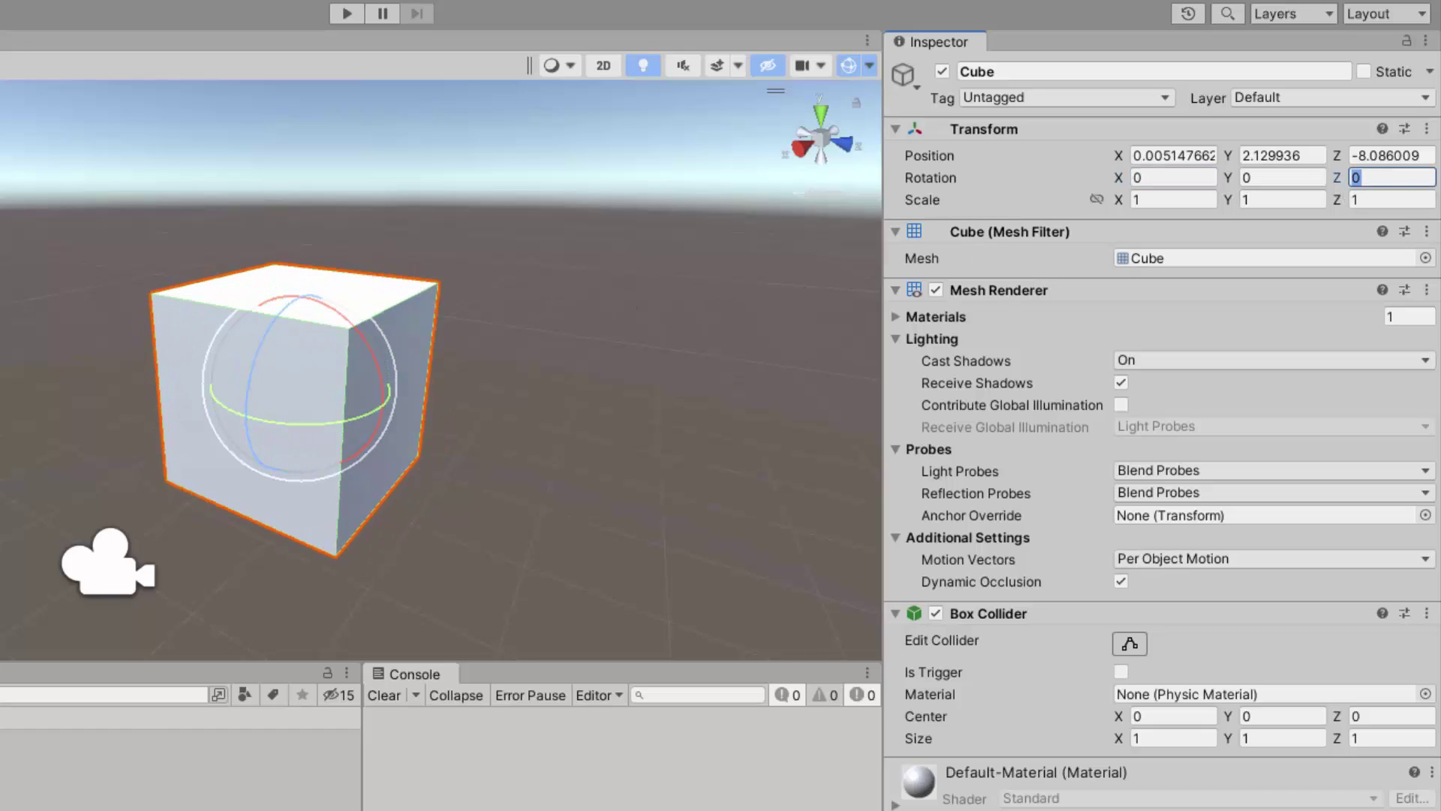
pyautogui.write('23.5')
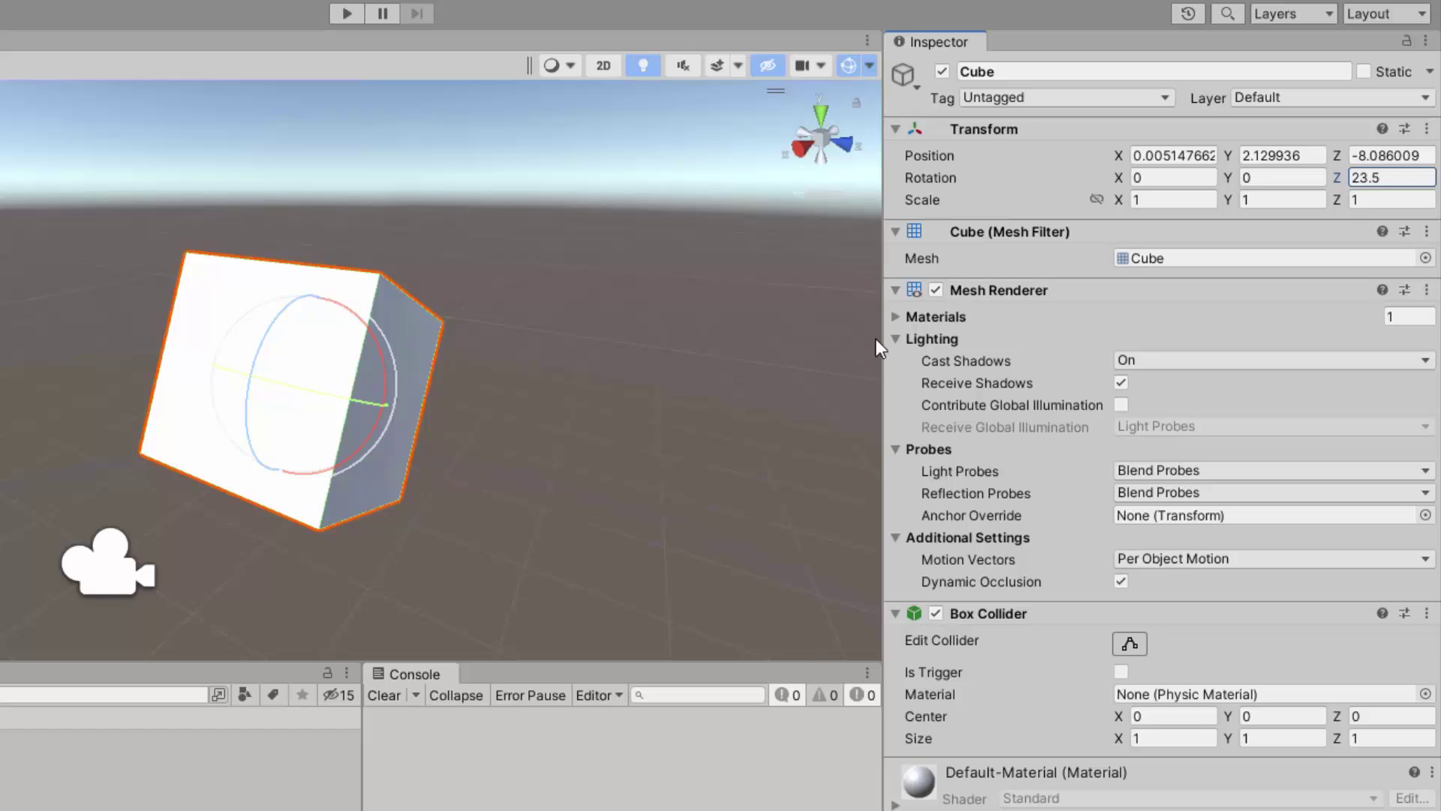
pyautogui.hotkey('ctrl', 'z')
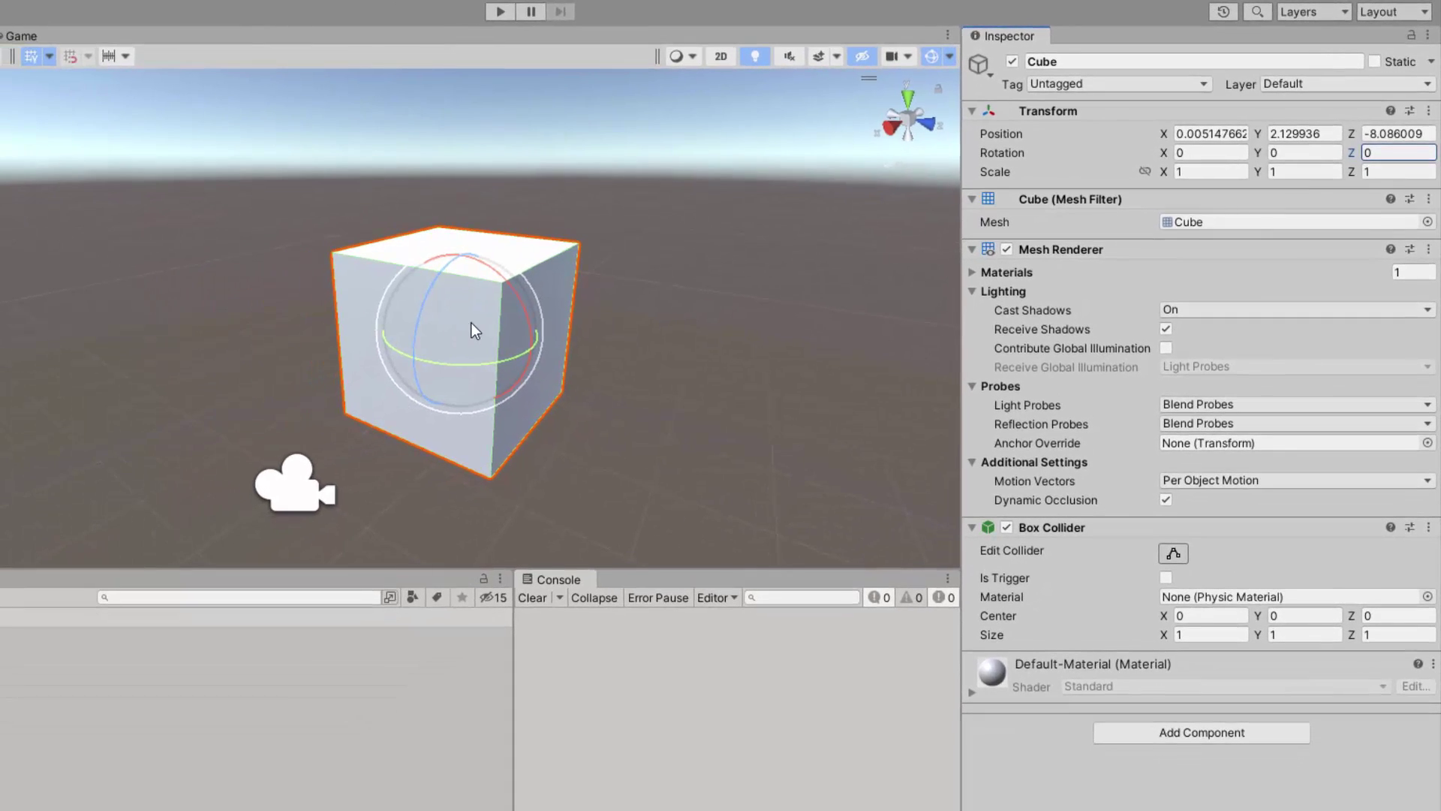
# Rotate the cube freely on all axes with the Rotate tool to about X -261.9, Y 486.5, Z -1629.8.
pyautogui.moveTo(473, 329); pyautogui.dragTo(563, 295)
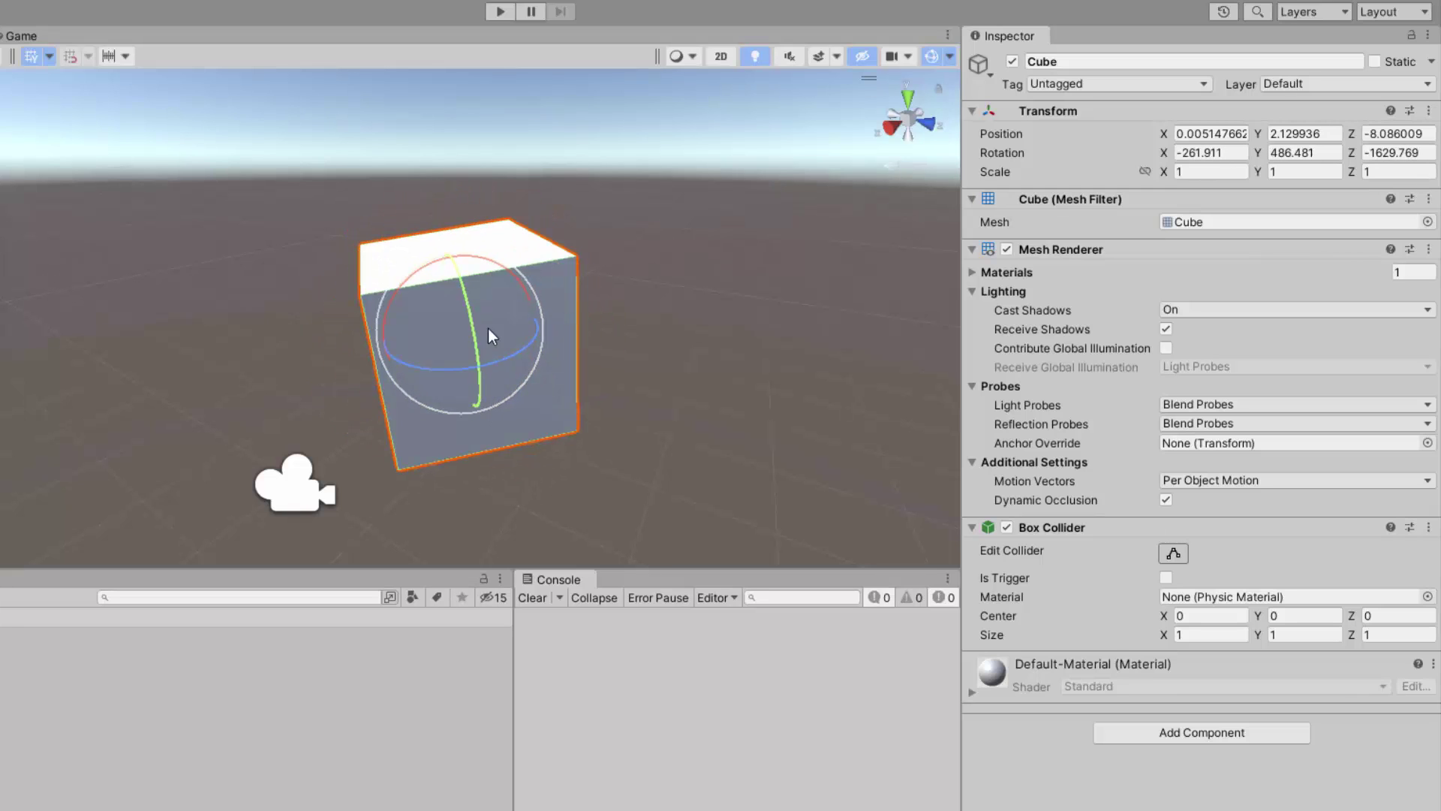
pyautogui.moveTo(488, 327); pyautogui.dragTo(1074, 188)
pyautogui.moveTo(526, 330); pyautogui.dragTo(925, 230)
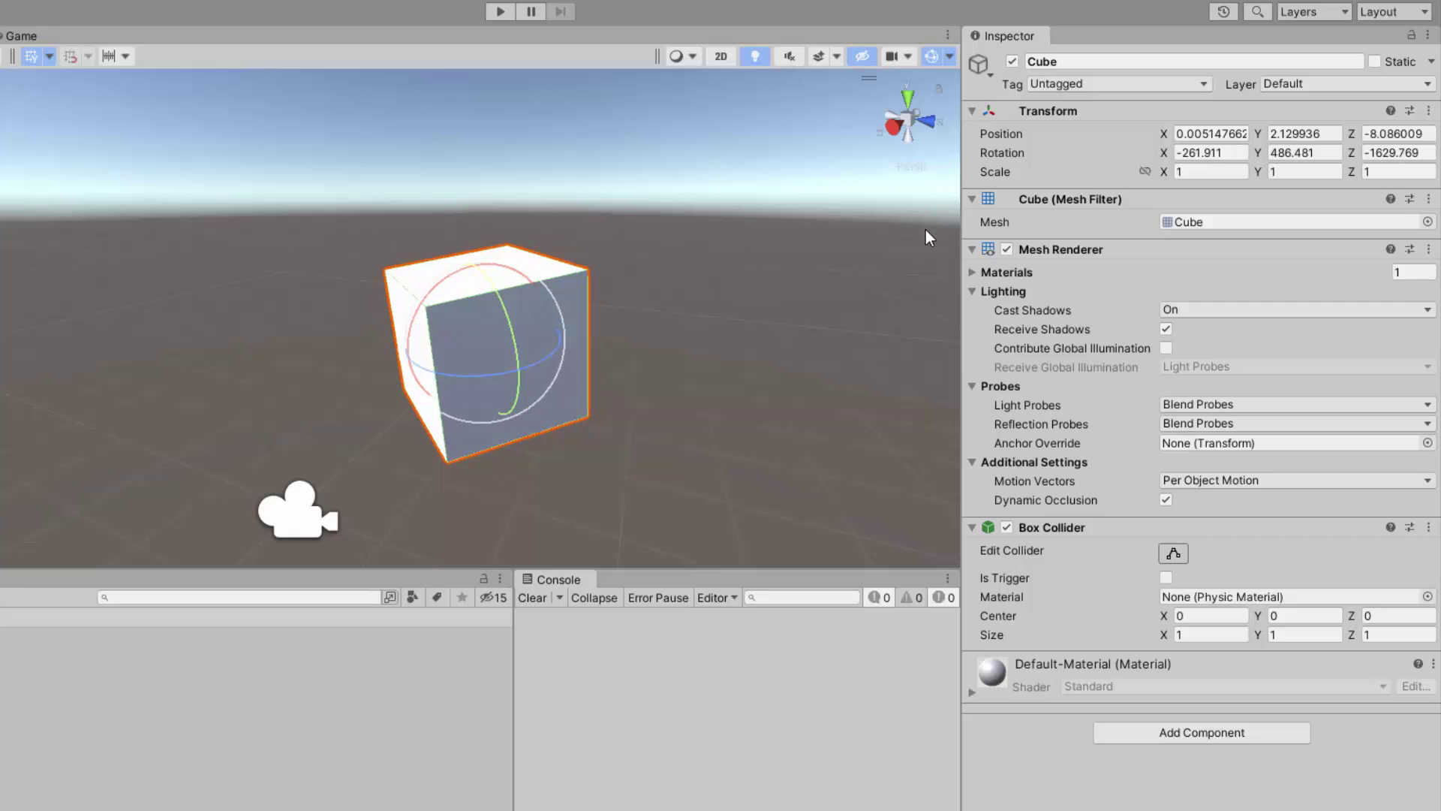
# Undo the cube's free rotation, and try a rotation of about X -35.3, Y -4.6, Z -27.4 before undoing it.
pyautogui.hotkey('ctrl', 'z')
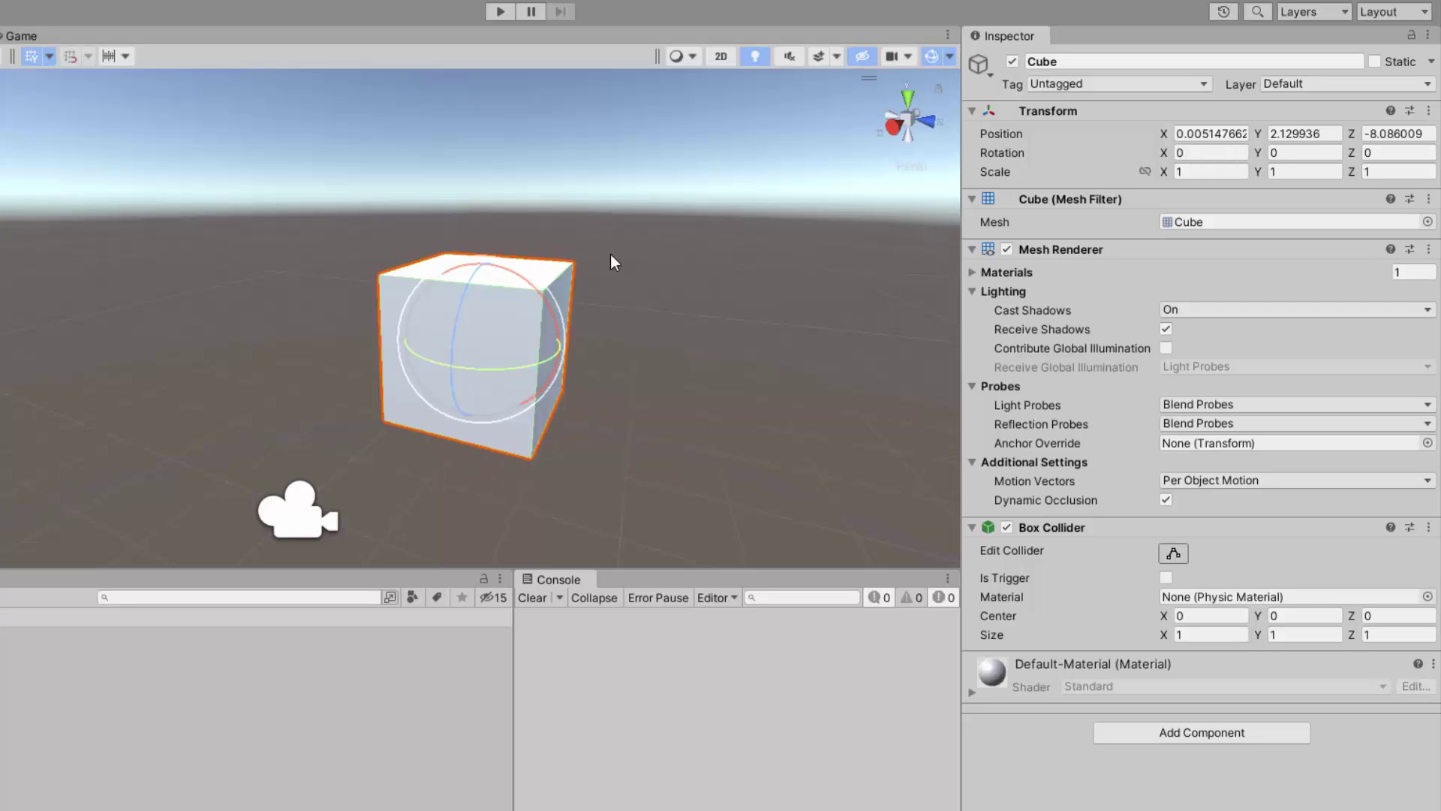
pyautogui.keyDown('alt'); pyautogui.moveTo(611, 256); pyautogui.dragTo(530, 258); pyautogui.keyUp('alt')
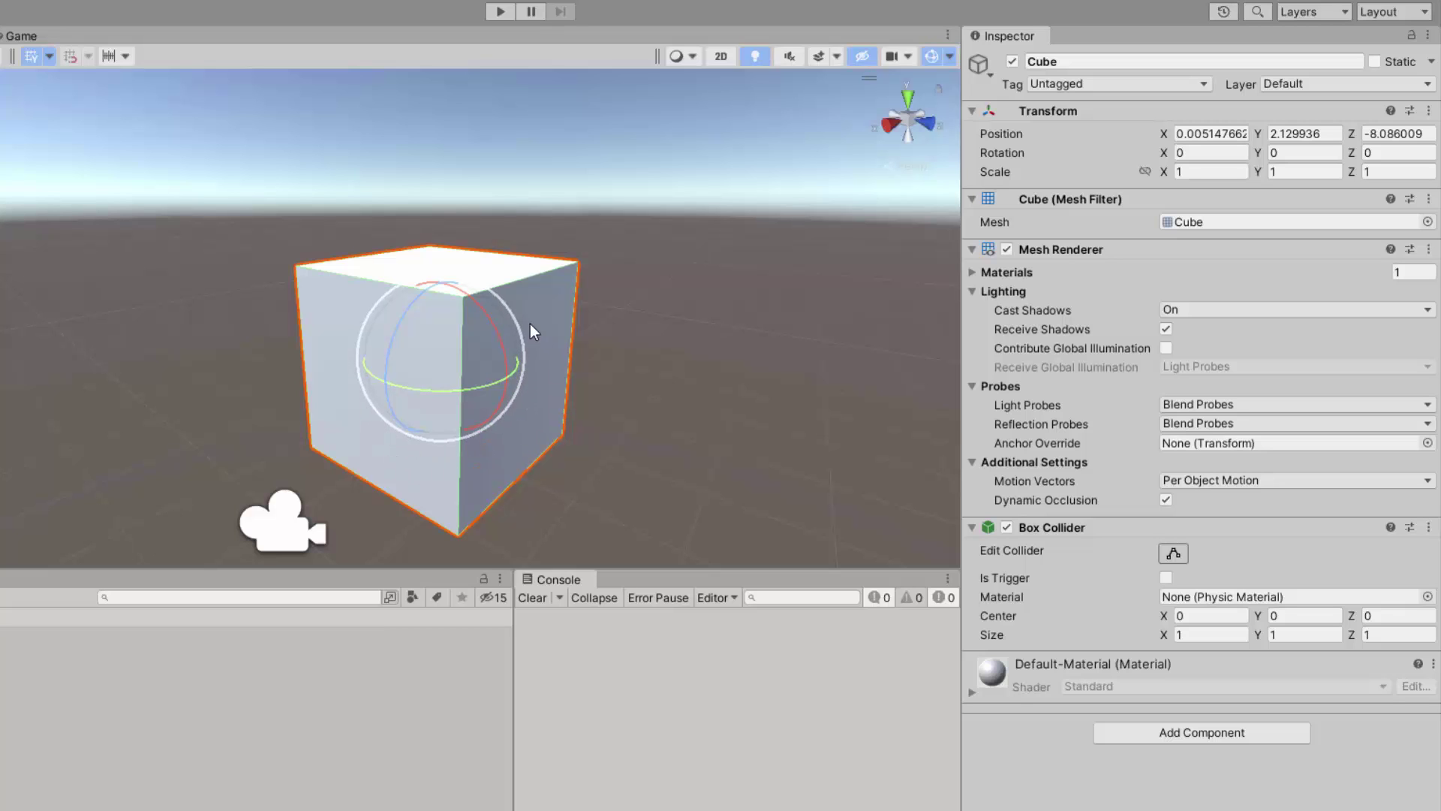
pyautogui.moveTo(515, 317); pyautogui.dragTo(578, 347)
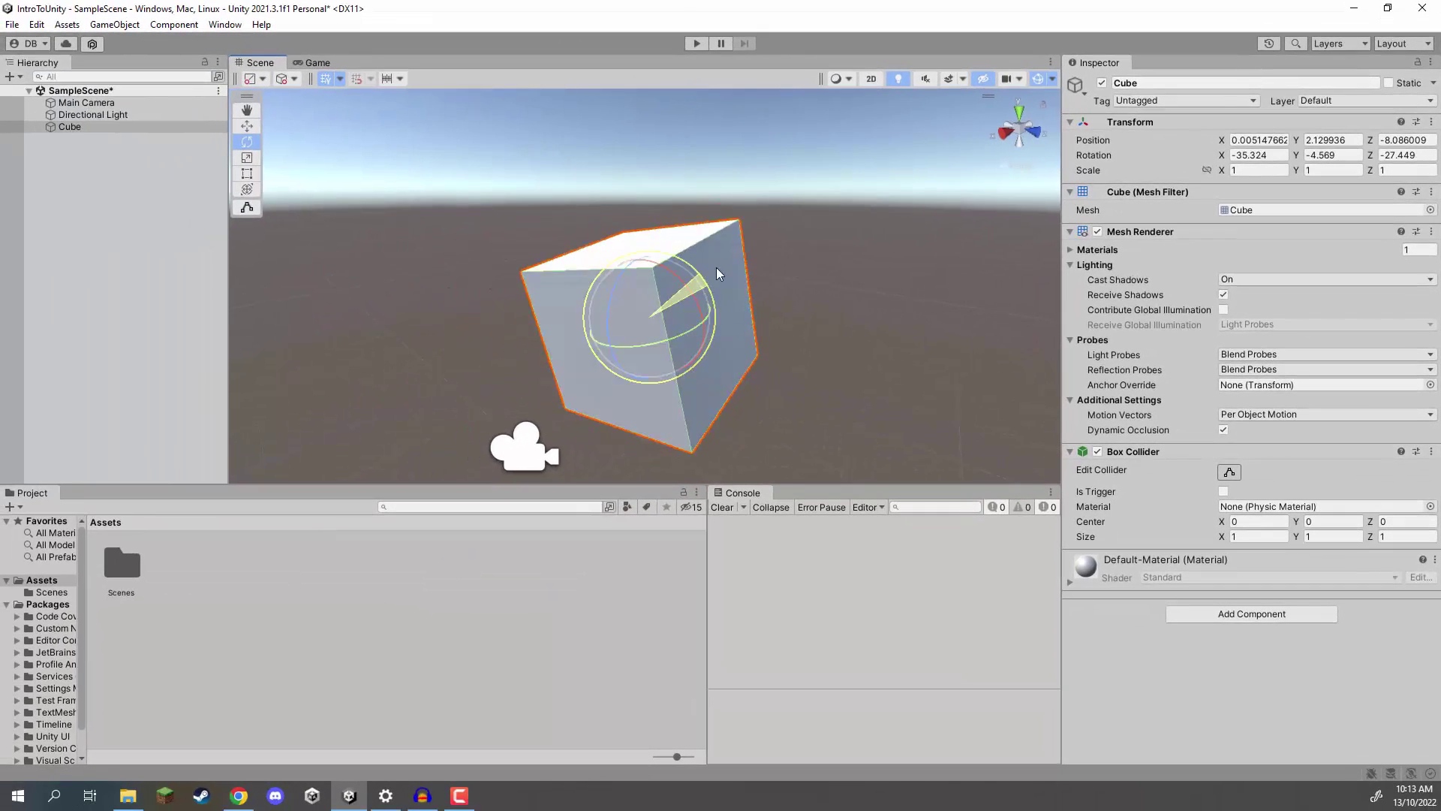
pyautogui.hotkey('ctrl', 'z')
# Tilt the cube around its blue Z axis with the Rotate tool.
pyautogui.keyDown('alt'); pyautogui.moveTo(717, 353); pyautogui.dragTo(629, 240); pyautogui.keyUp('alt')
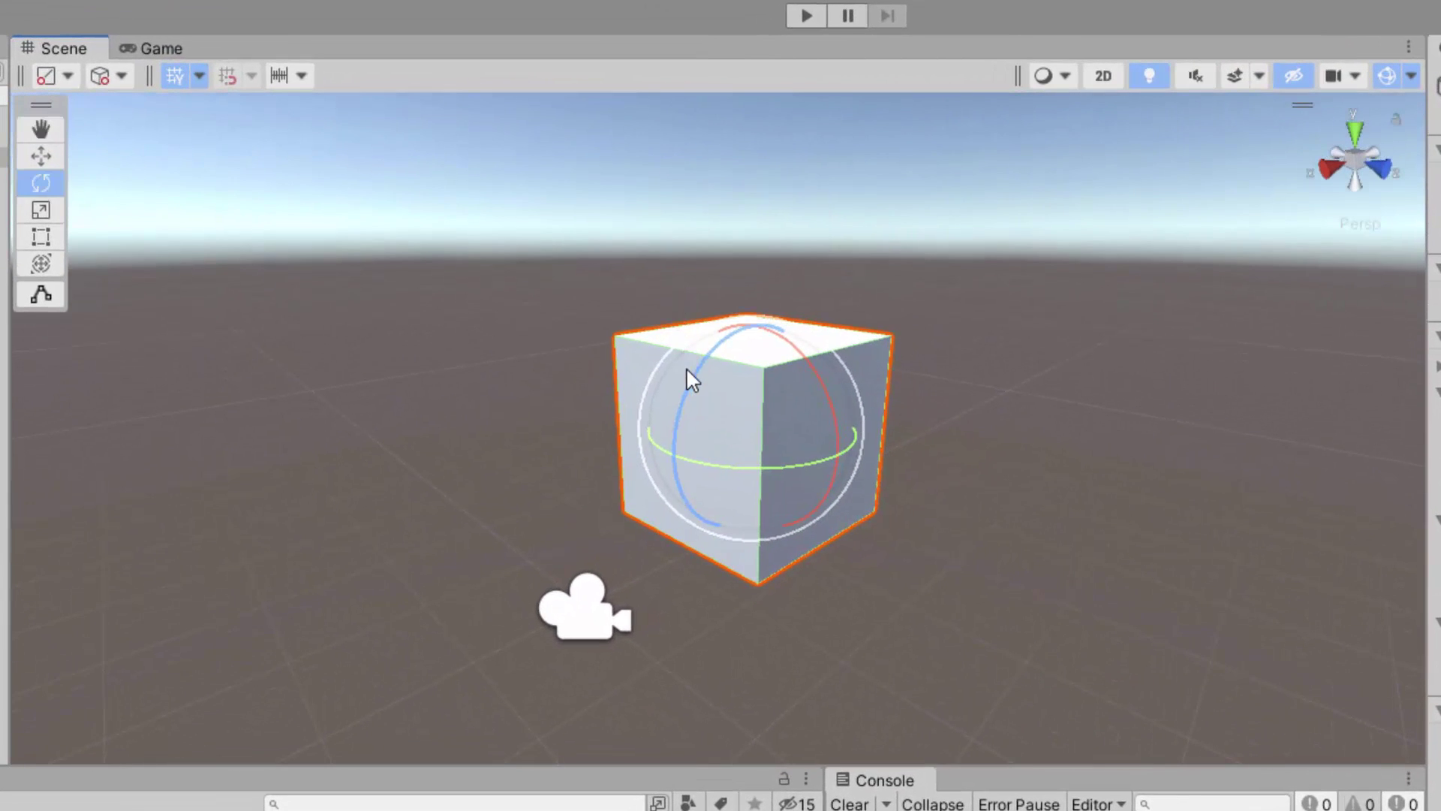
pyautogui.moveTo(699, 353); pyautogui.dragTo(703, 363)
pyautogui.moveTo(623, 520); pyautogui.dragTo(634, 451)
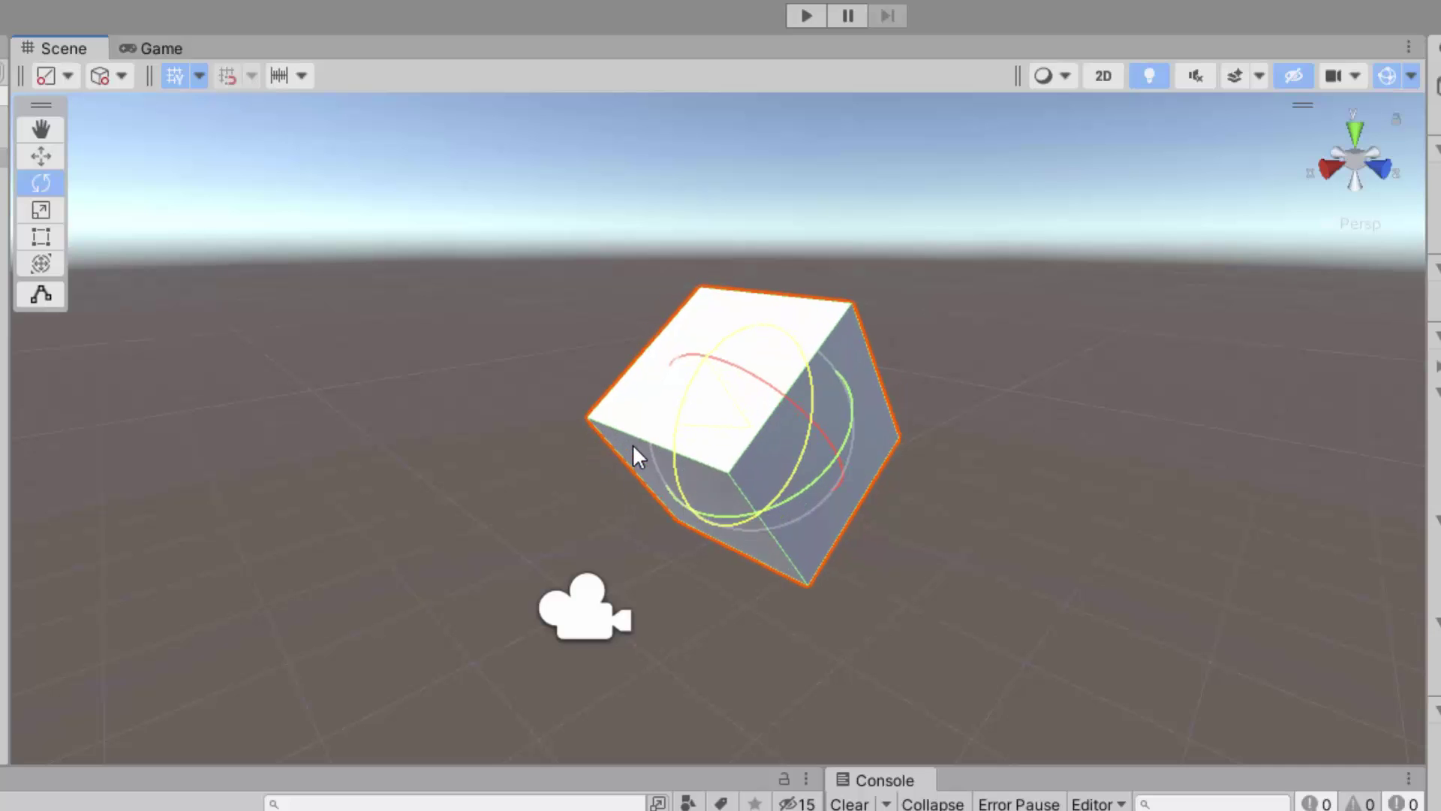
# Switch between the Move and Rotate tools and examine how the handles align with the tilted cube.
pyautogui.keyDown('alt'); pyautogui.moveTo(905, 435); pyautogui.dragTo(730, 367); pyautogui.keyUp('alt')
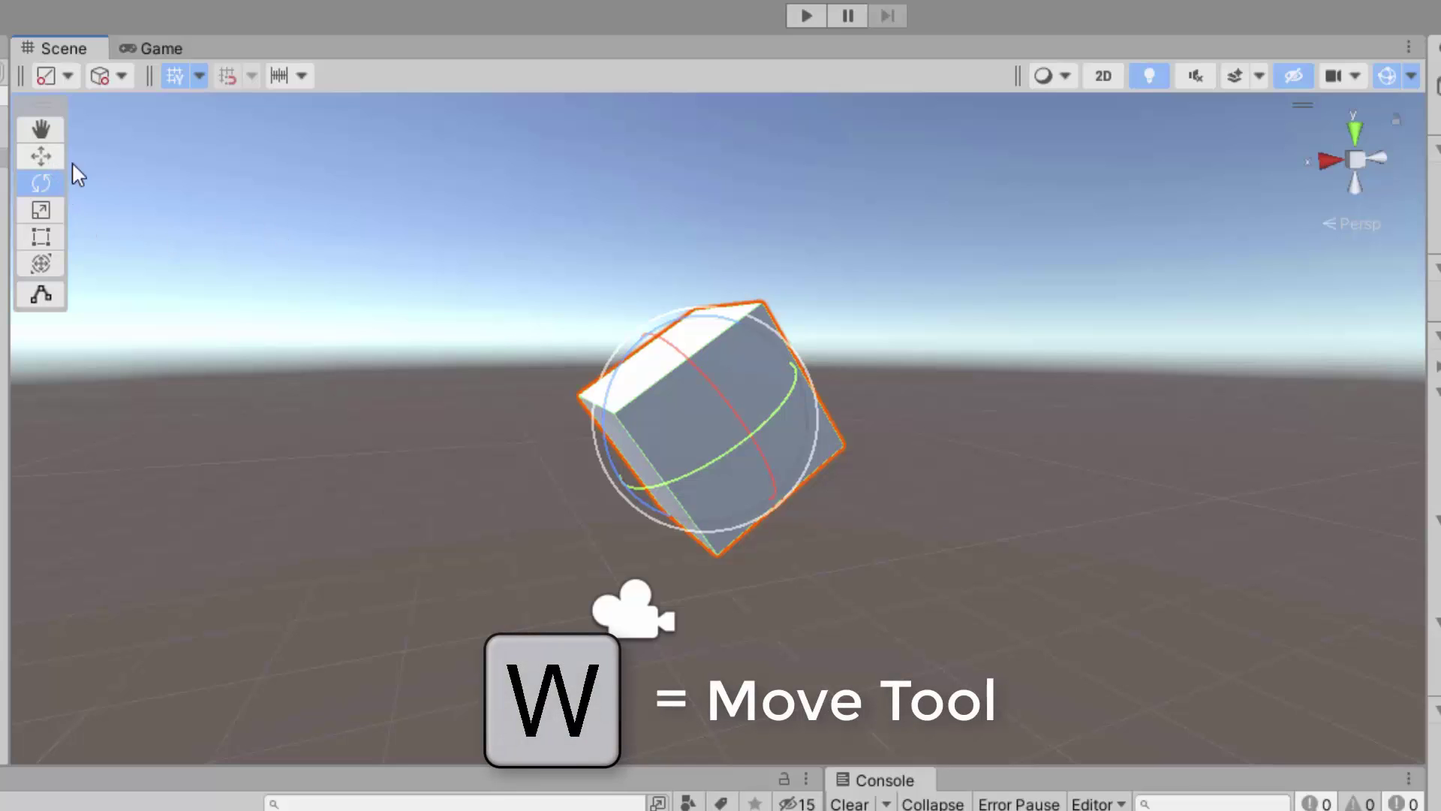
pyautogui.press('w')
pyautogui.press('e')
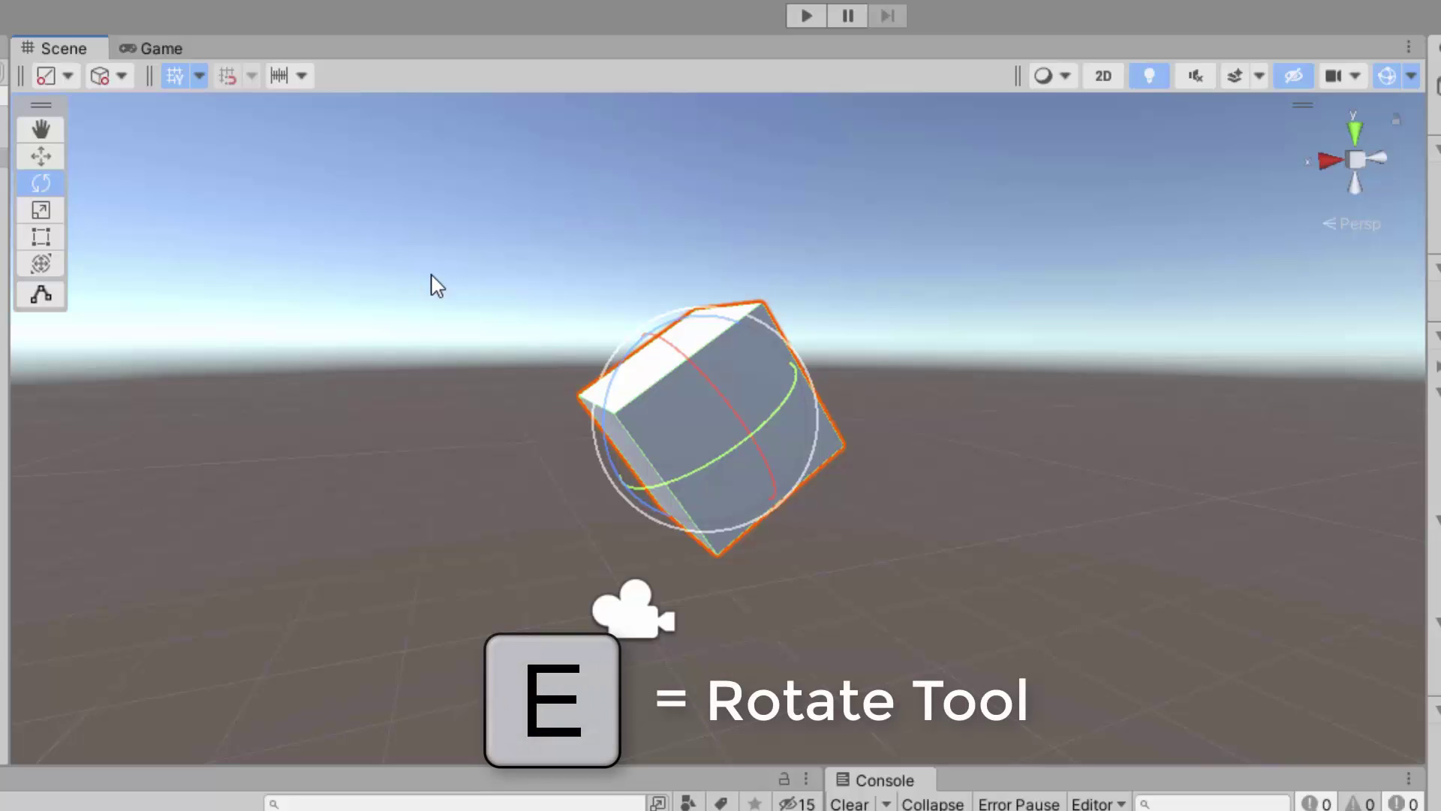
pyautogui.press('w')
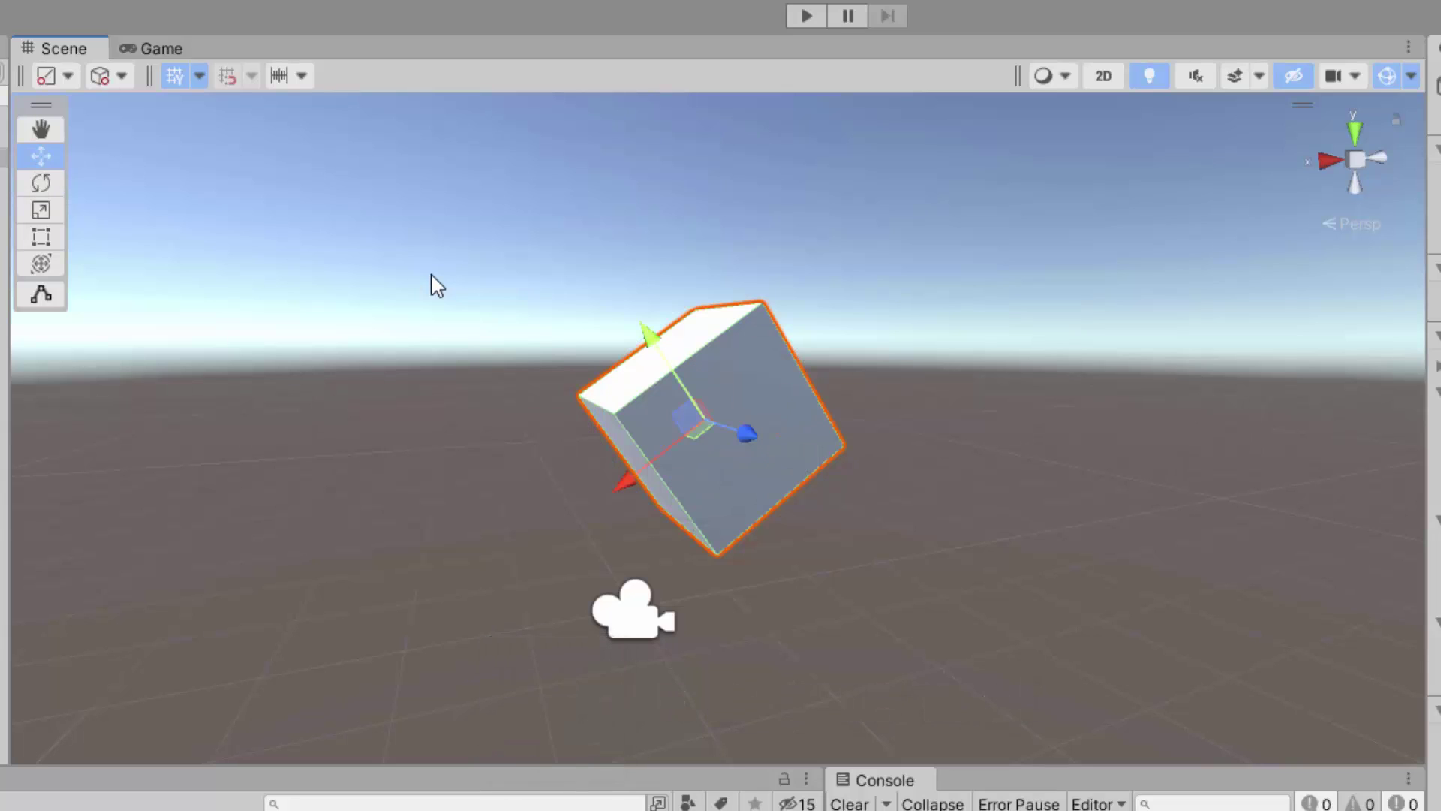
pyautogui.keyDown('alt'); pyautogui.moveTo(579, 340); pyautogui.dragTo(641, 316); pyautogui.keyUp('alt')
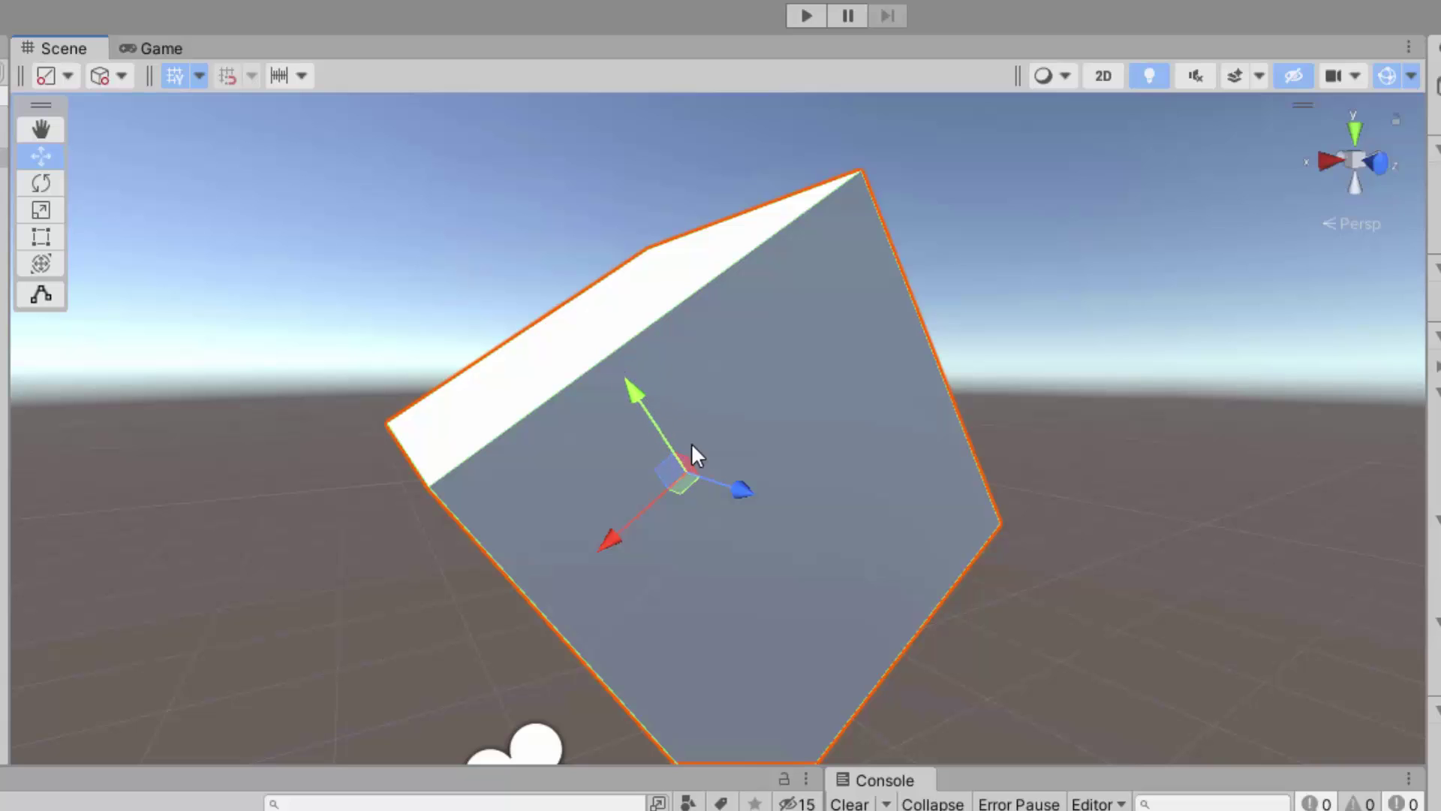
pyautogui.keyDown('alt'); pyautogui.moveTo(648, 439); pyautogui.dragTo(604, 466); pyautogui.keyUp('alt')
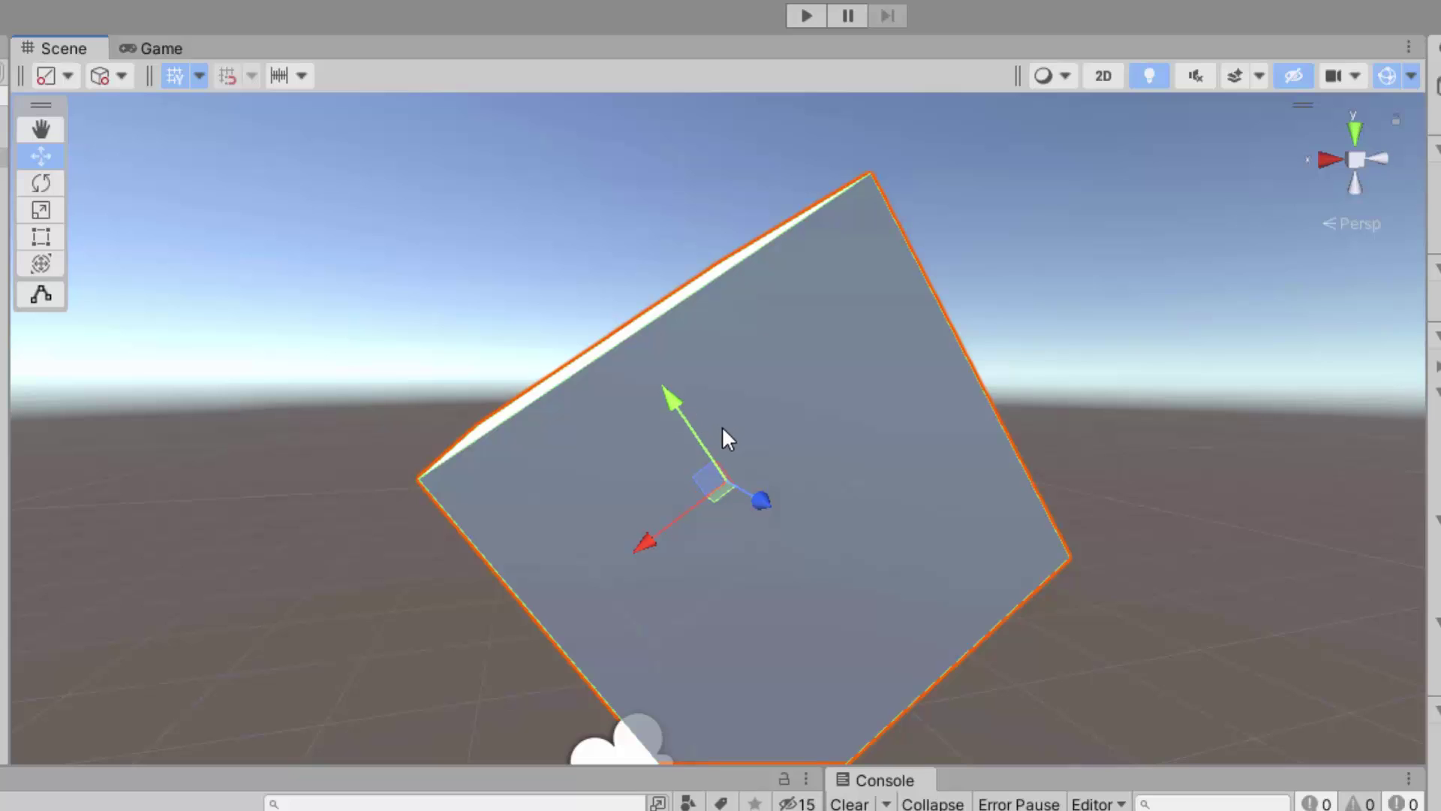
# Rotate the cube around its red X axis and its green Y axis with the Rotate tool.
pyautogui.press('e')
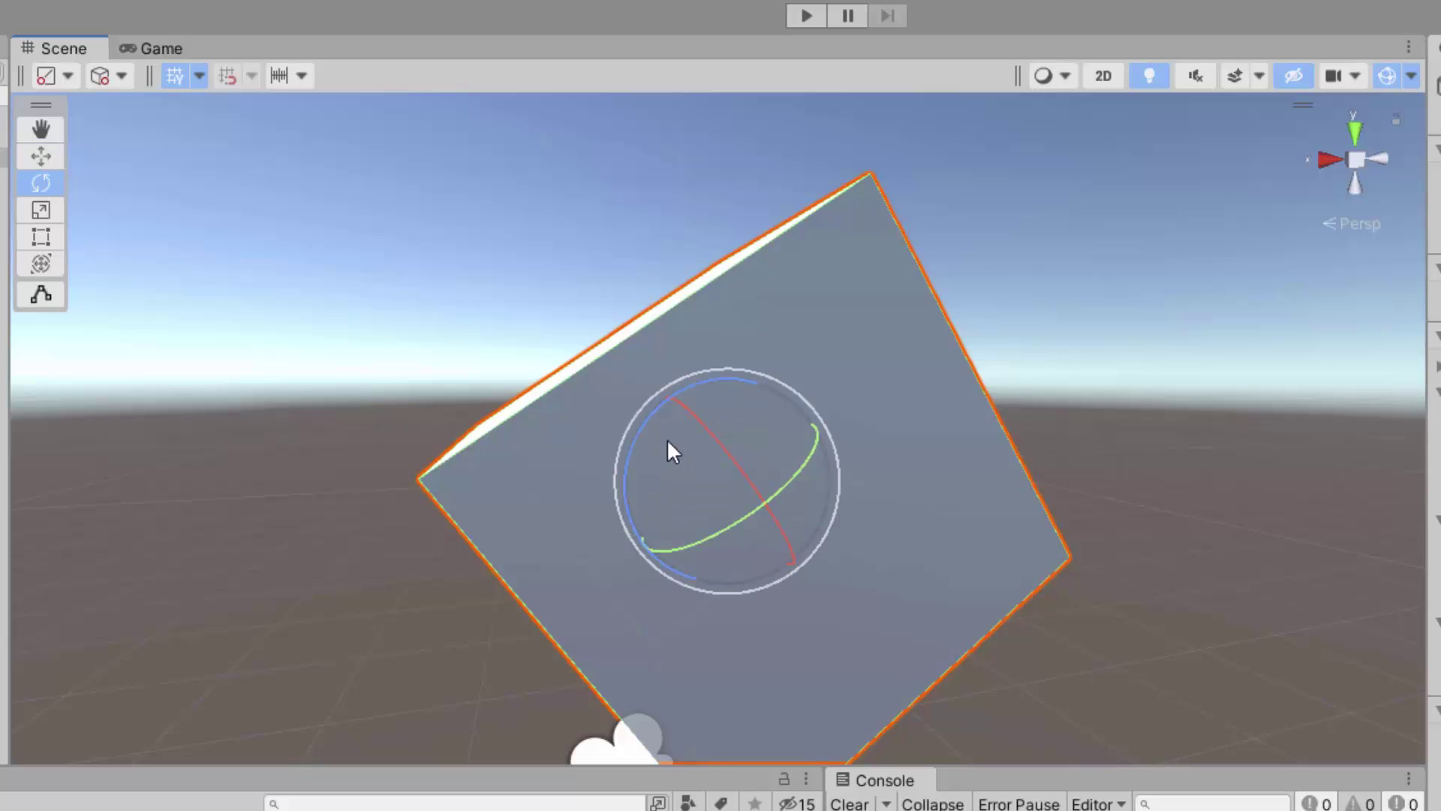
pyautogui.moveTo(692, 433); pyautogui.dragTo(774, 480)
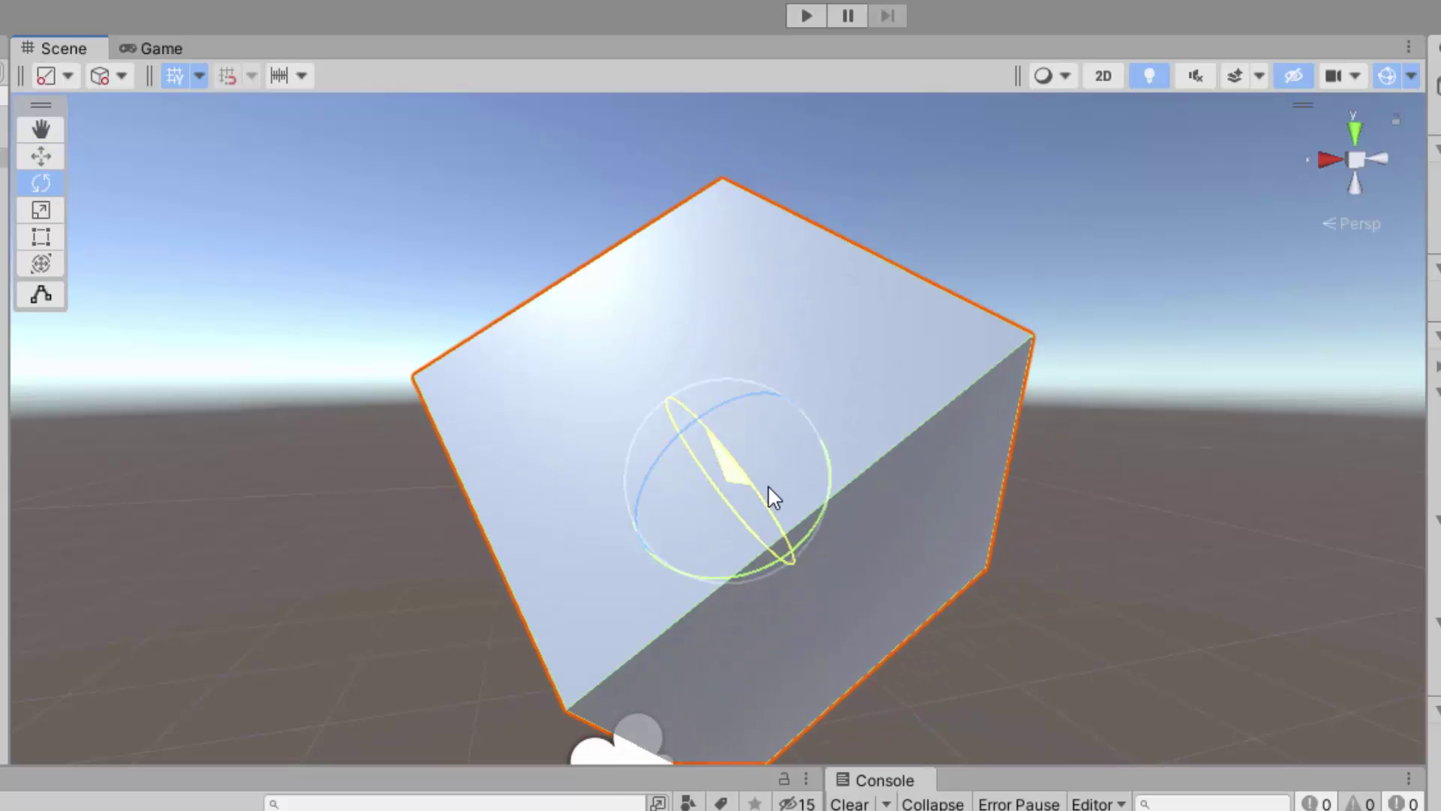
pyautogui.moveTo(731, 568); pyautogui.dragTo(939, 386)
# Return to the Move tool and set the handle orientation to Global.
pyautogui.press('w')
pyautogui.scroll(-3, 939, 386)
pyautogui.keyDown('alt'); pyautogui.moveTo(839, 386); pyautogui.dragTo(736, 443); pyautogui.keyUp('alt')
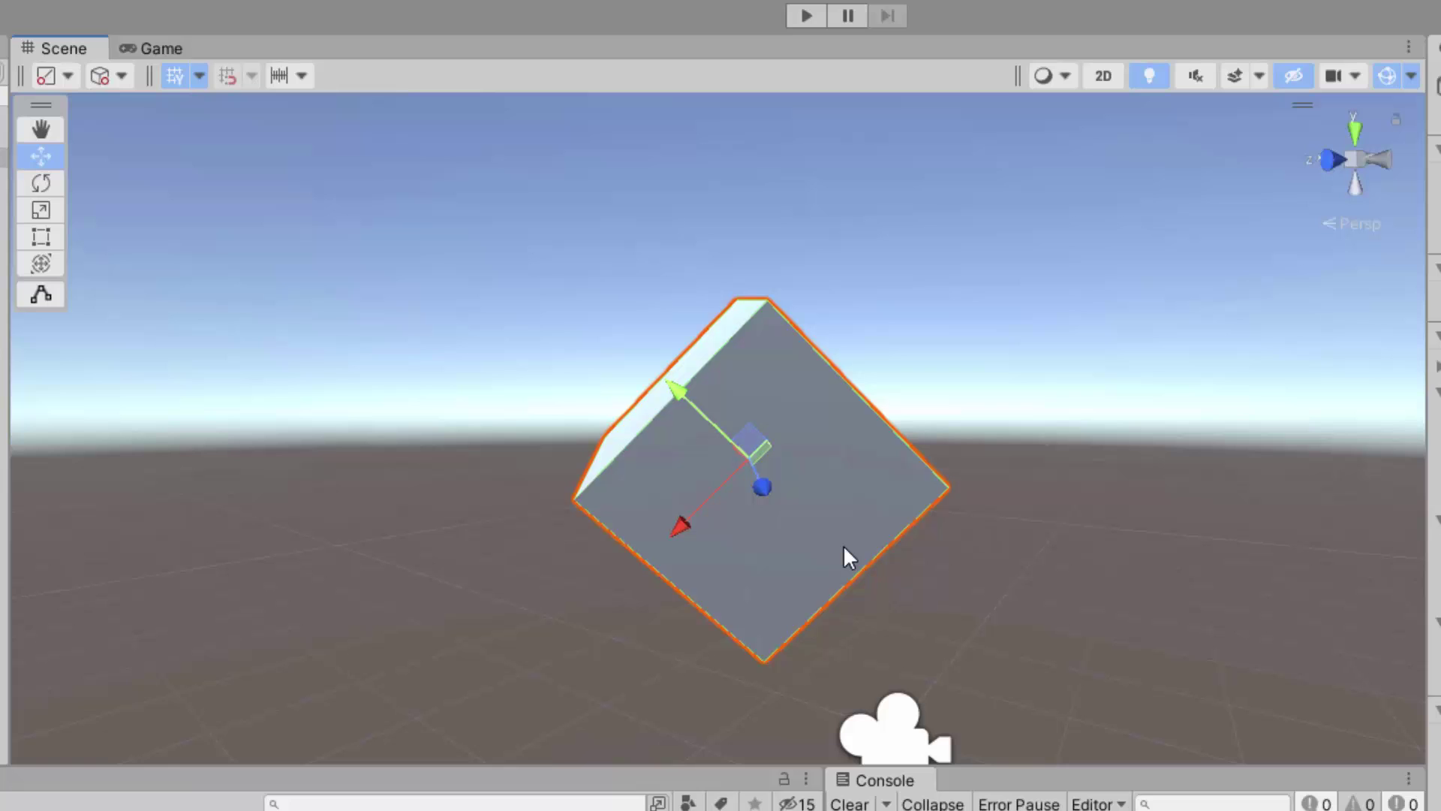
pyautogui.keyDown('alt'); pyautogui.moveTo(656, 476); pyautogui.dragTo(811, 518); pyautogui.keyUp('alt')
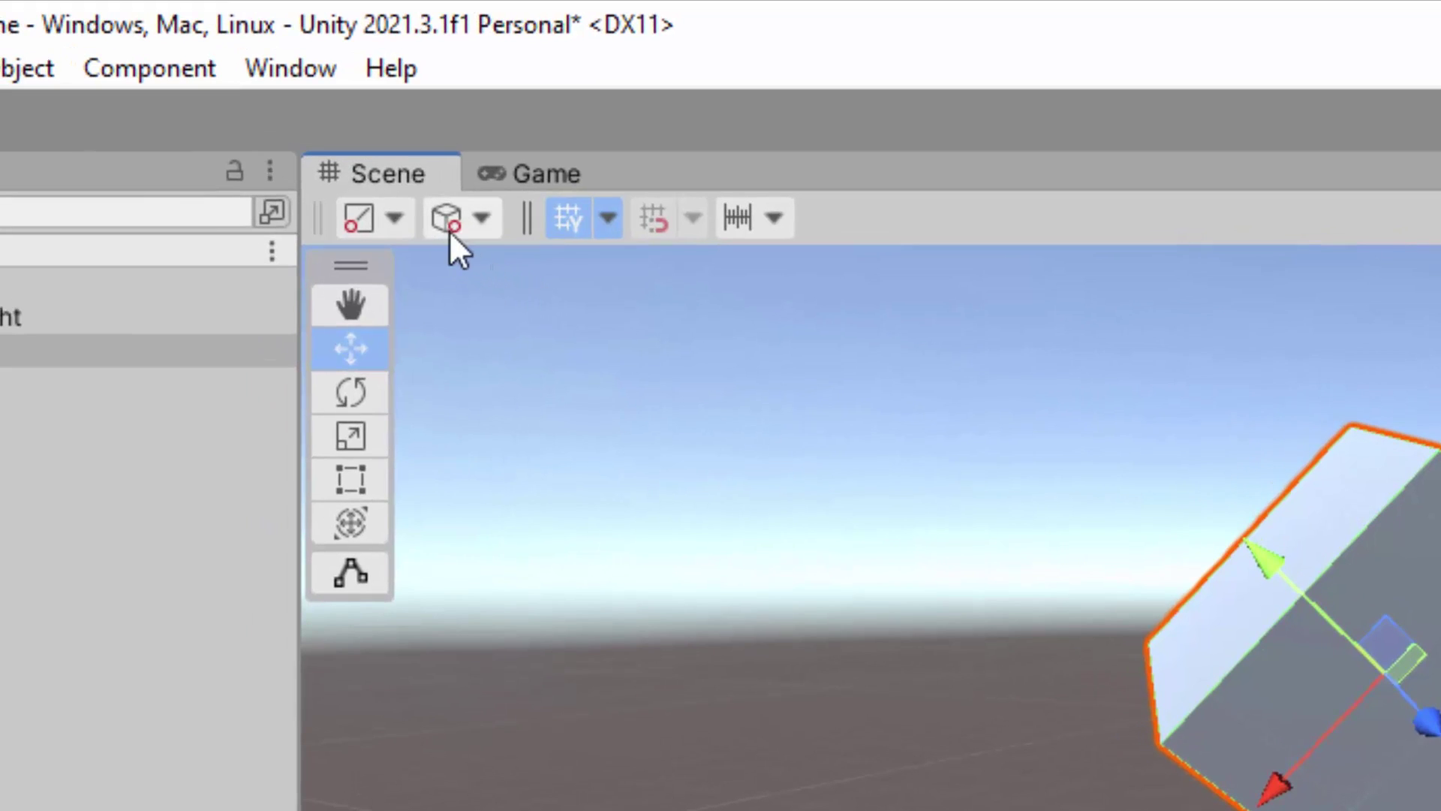
pyautogui.click(469, 224)
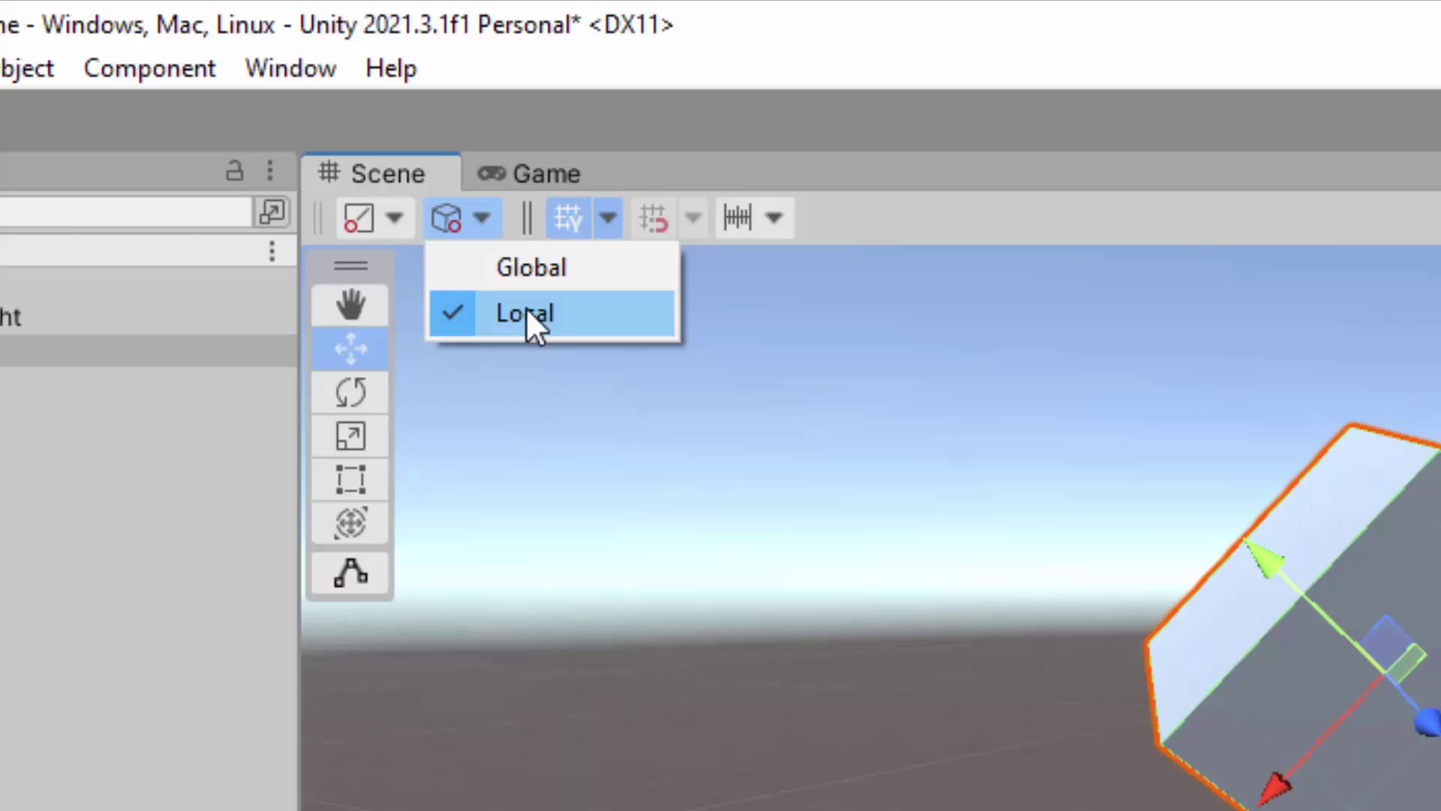
pyautogui.click(529, 268)
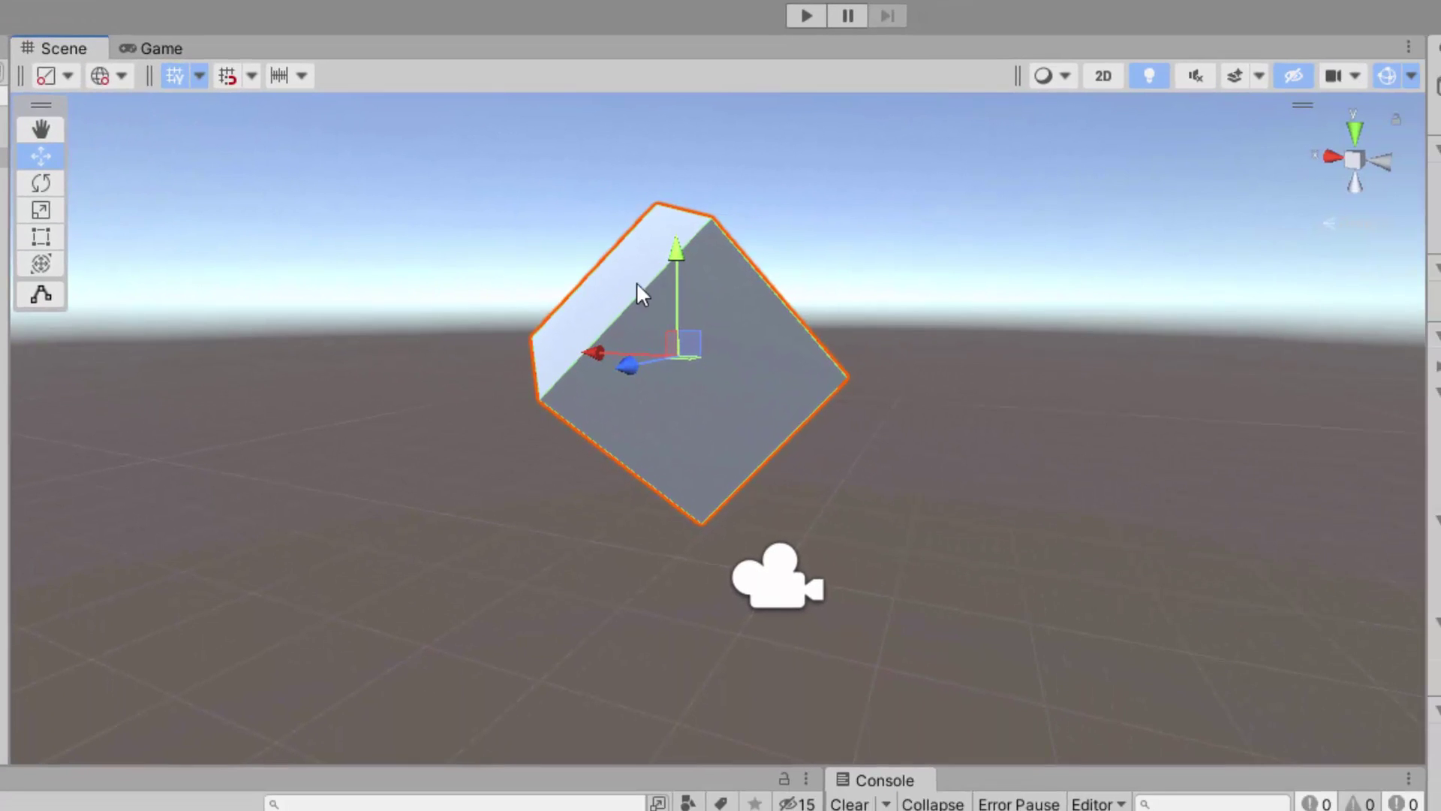
# Move and rotate the cube to about position X -1.09, Y 1.95, Z -7.16 and rotation X -25.4, Y -115.7, Z 40.5.
pyautogui.keyDown('alt'); pyautogui.moveTo(637, 283); pyautogui.dragTo(701, 280); pyautogui.keyUp('alt')
pyautogui.keyDown('alt'); pyautogui.moveTo(557, 235); pyautogui.dragTo(553, 325); pyautogui.keyUp('alt')
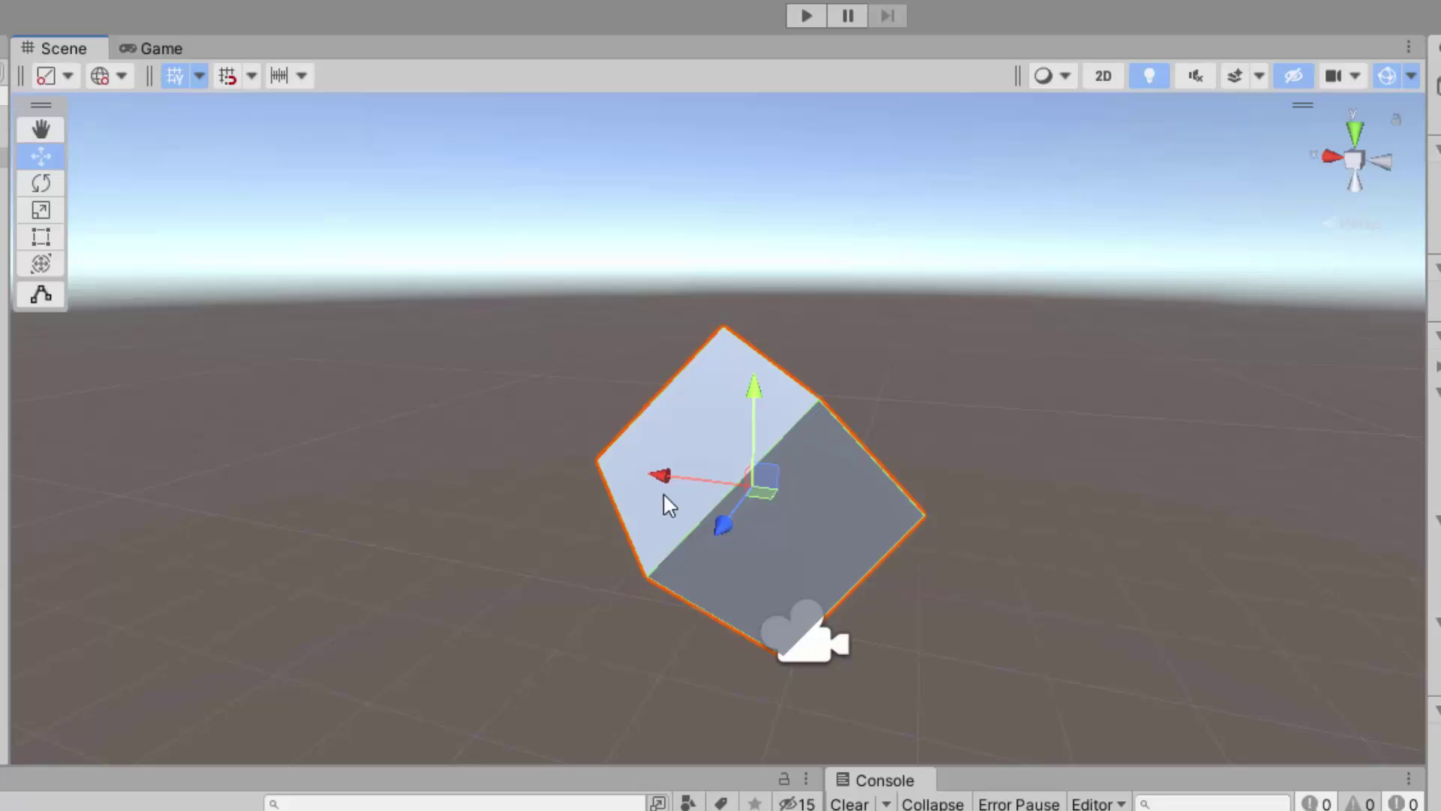
pyautogui.moveTo(747, 484); pyautogui.dragTo(906, 443)
pyautogui.press('e')
pyautogui.press('w')
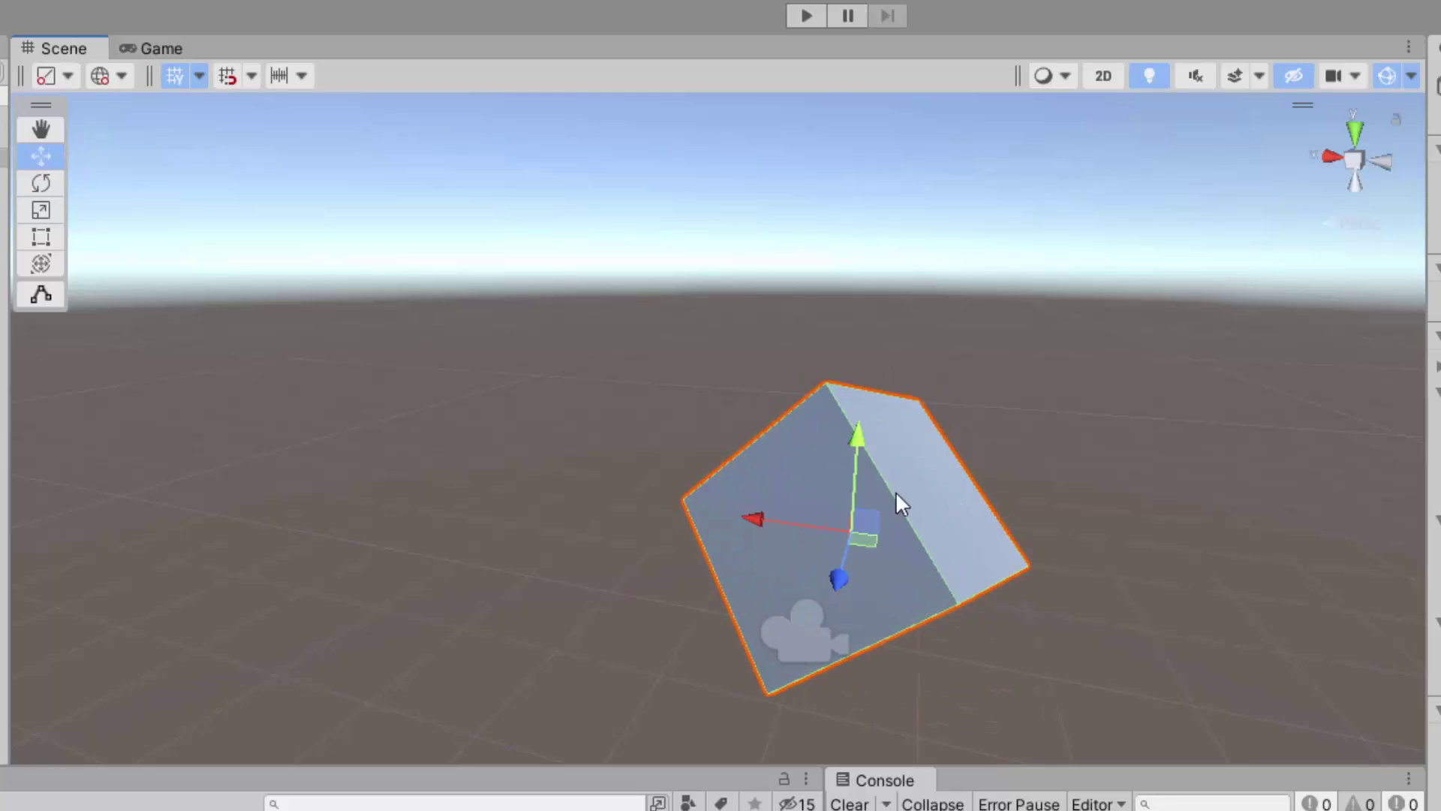
pyautogui.keyDown('alt'); pyautogui.moveTo(917, 516); pyautogui.dragTo(926, 421); pyautogui.keyUp('alt')
pyautogui.scroll(-5, 1201, 627)
pyautogui.scroll(2, 663, 402)
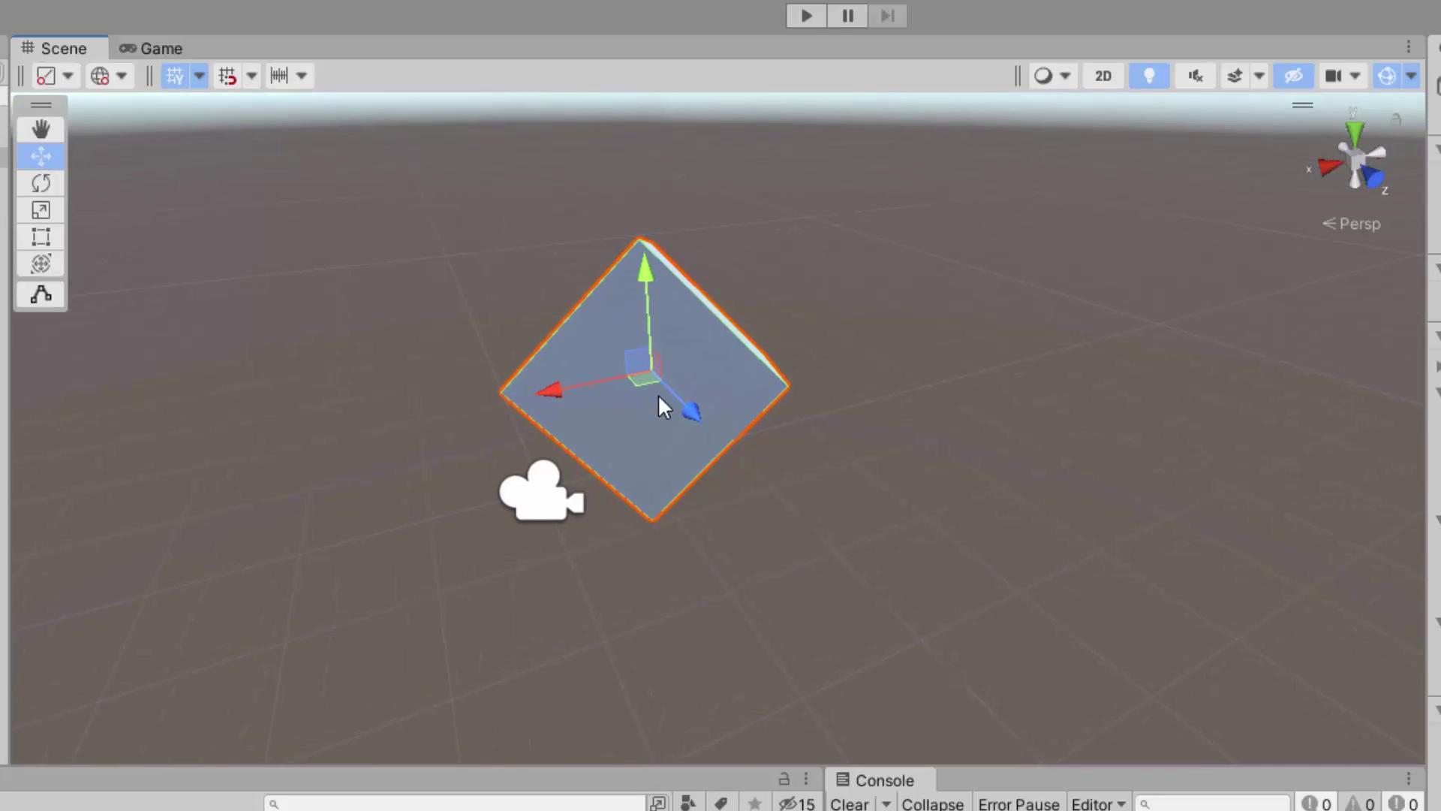
pyautogui.moveTo(646, 374); pyautogui.dragTo(860, 434)
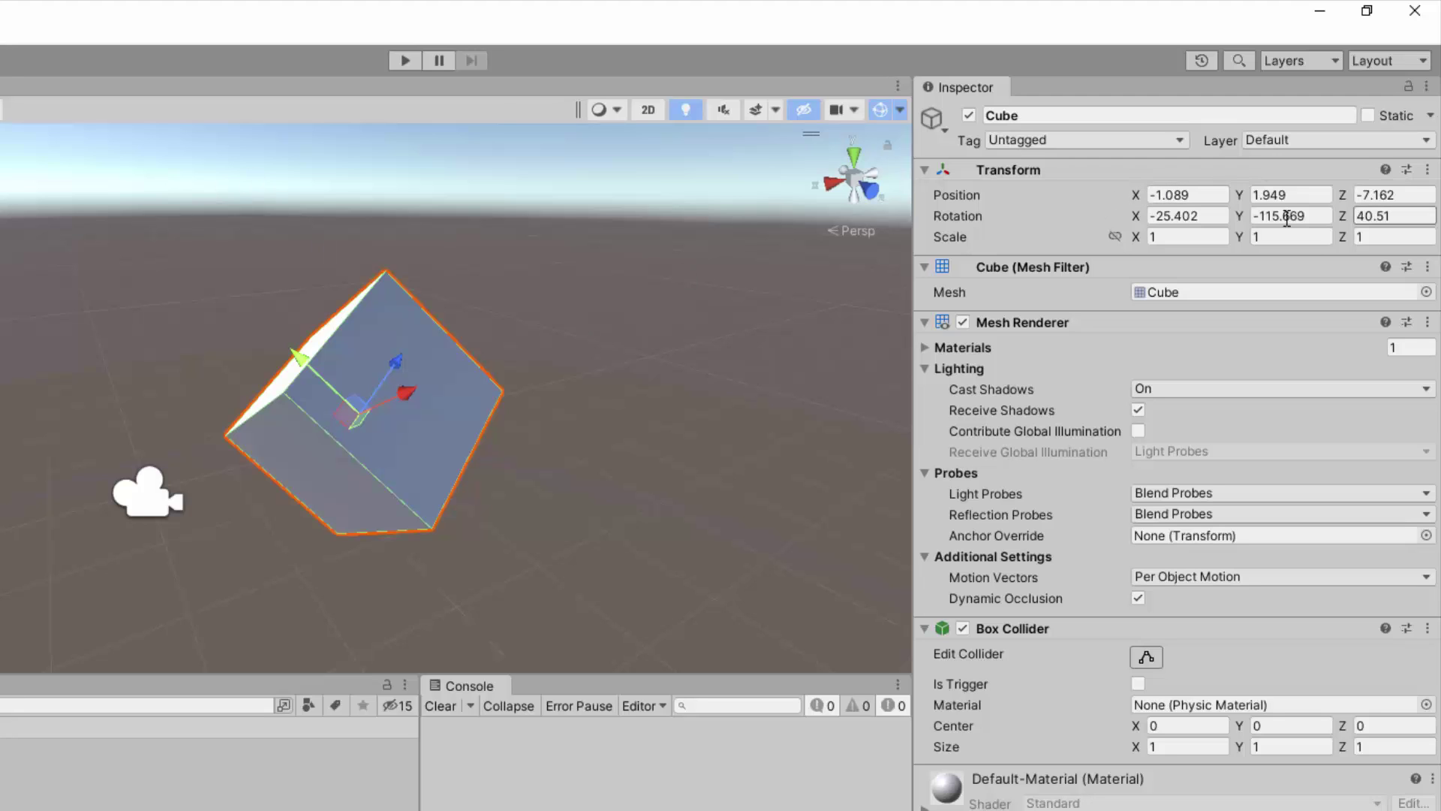
# Try moving the cube along its local Z axis and scrubbing its Z position, and undo the changes.
pyautogui.keyDown('alt'); pyautogui.moveTo(466, 360); pyautogui.dragTo(305, 344); pyautogui.keyUp('alt')
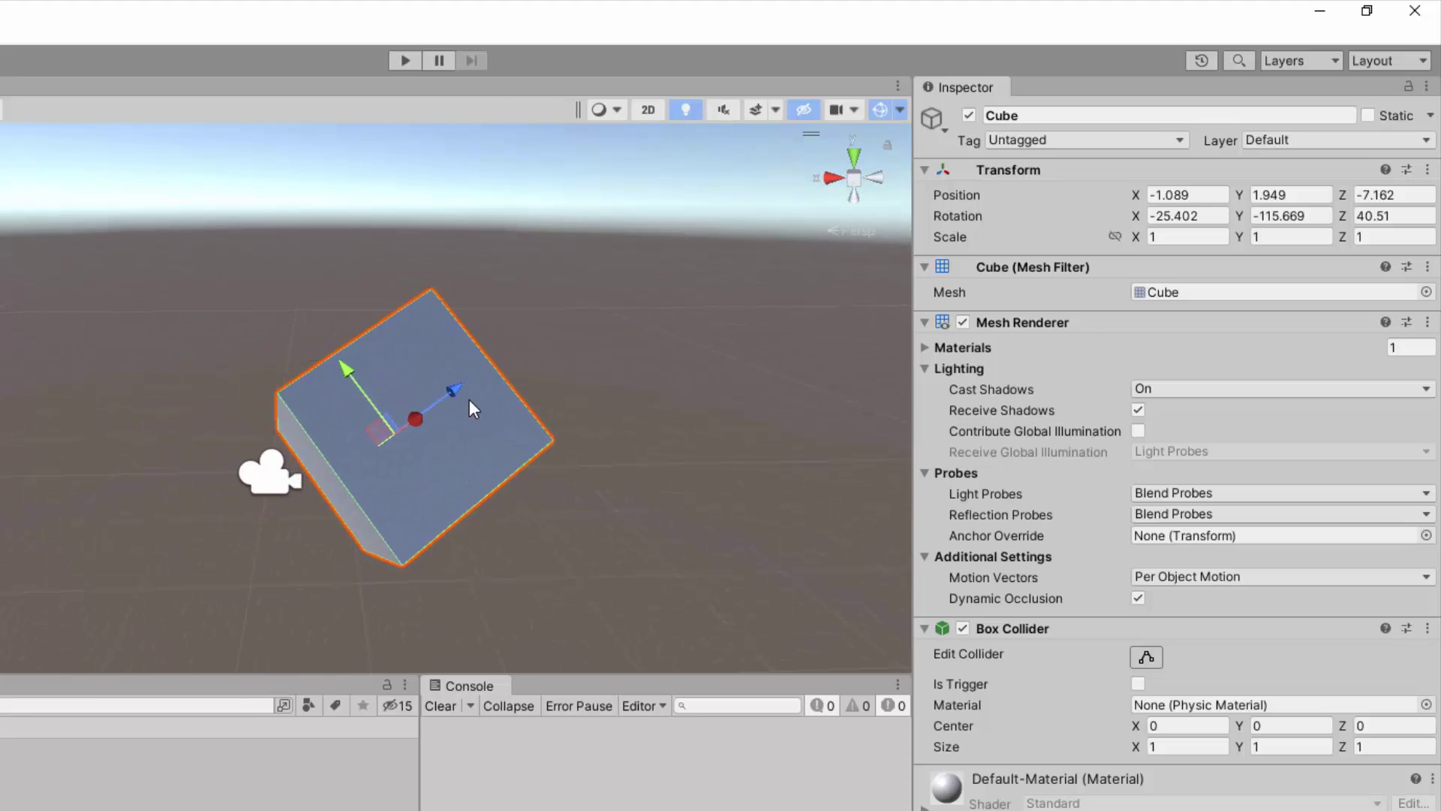
pyautogui.moveTo(473, 405); pyautogui.dragTo(532, 398)
pyautogui.moveTo(1342, 192); pyautogui.dragTo(1285, 199)
pyautogui.hotkey('ctrl', 'z')
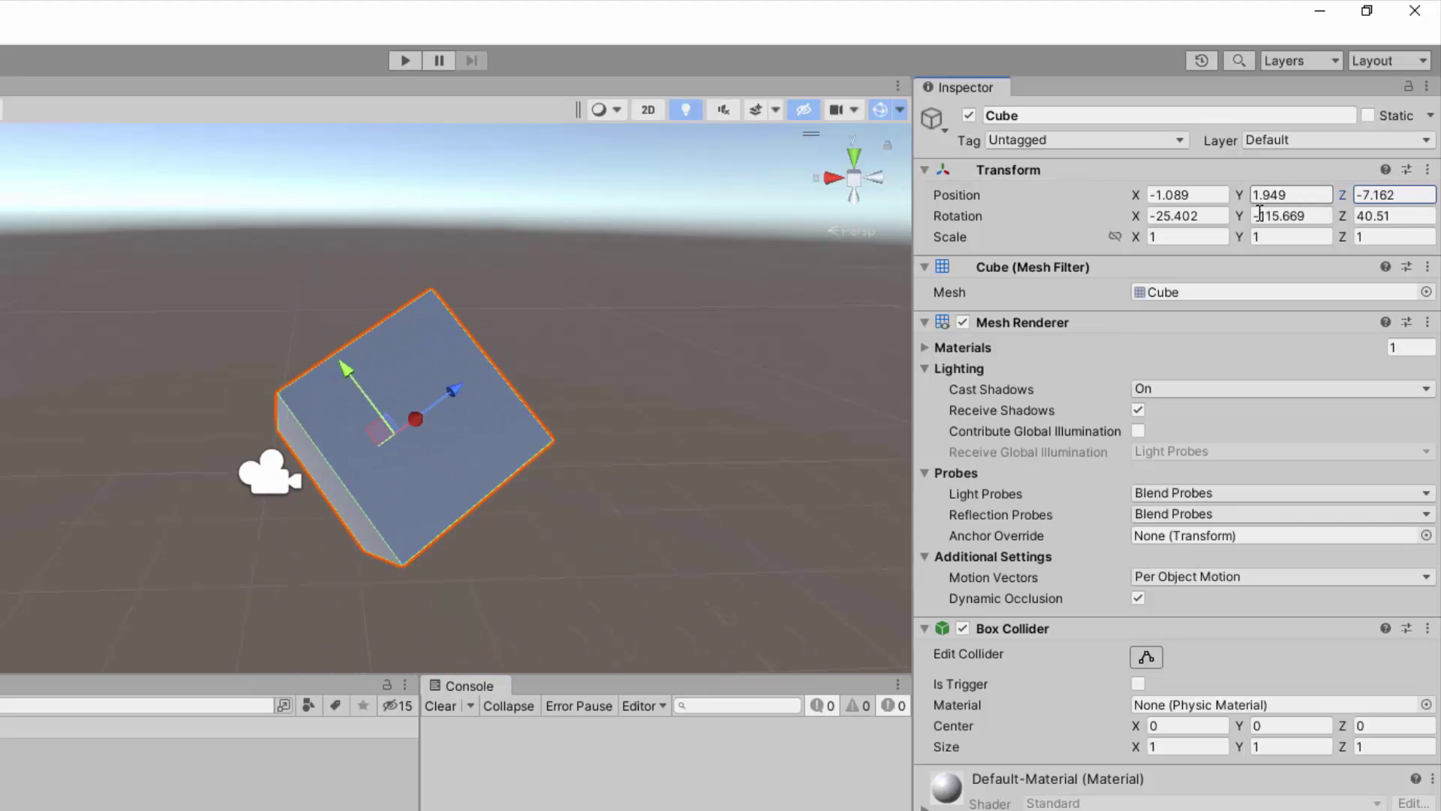
# Rotate the cube freely in the Scene with the Rotate tool.
pyautogui.keyDown('alt'); pyautogui.moveTo(473, 354); pyautogui.dragTo(281, 247); pyautogui.keyUp('alt')
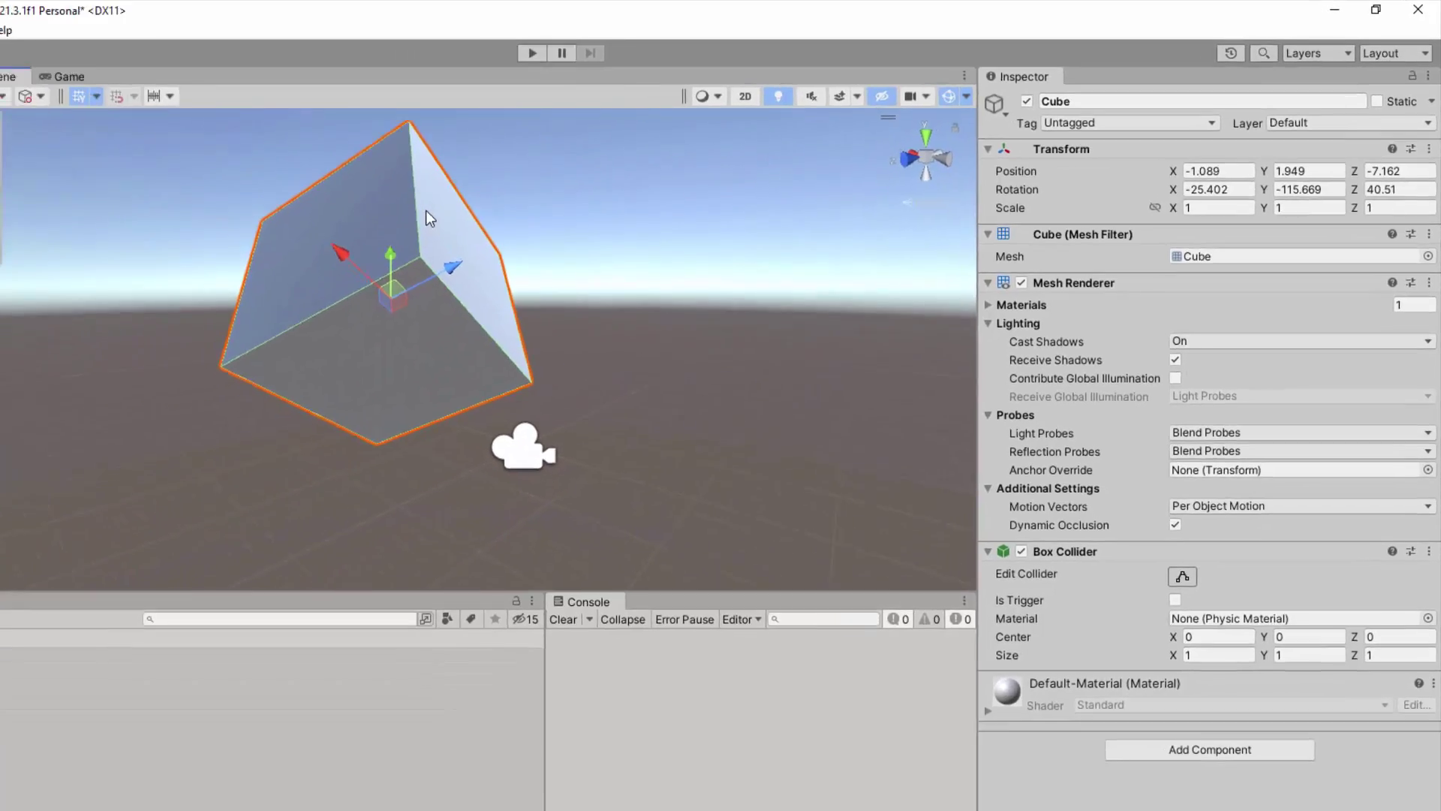
pyautogui.press('e')
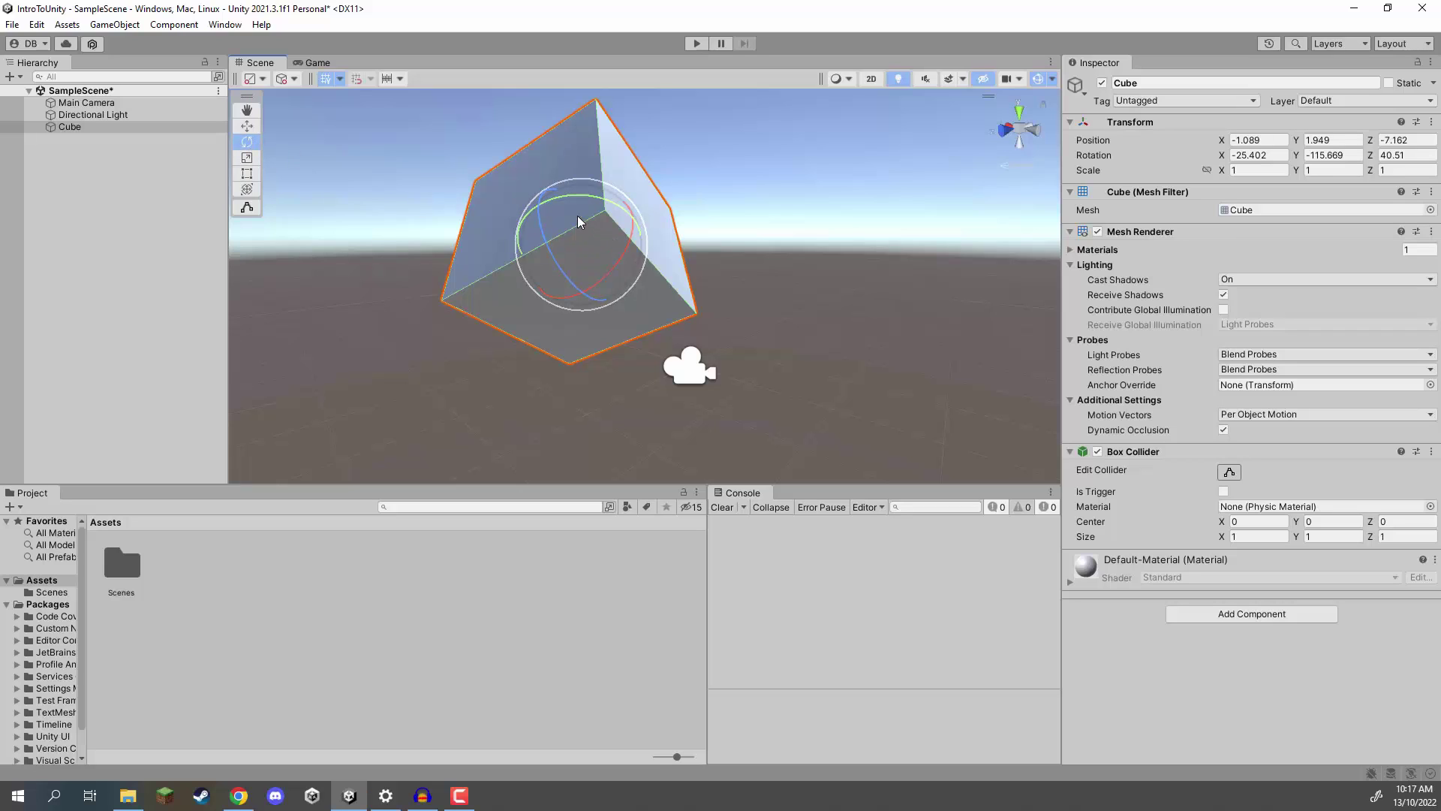
pyautogui.moveTo(578, 216); pyautogui.dragTo(804, 273)
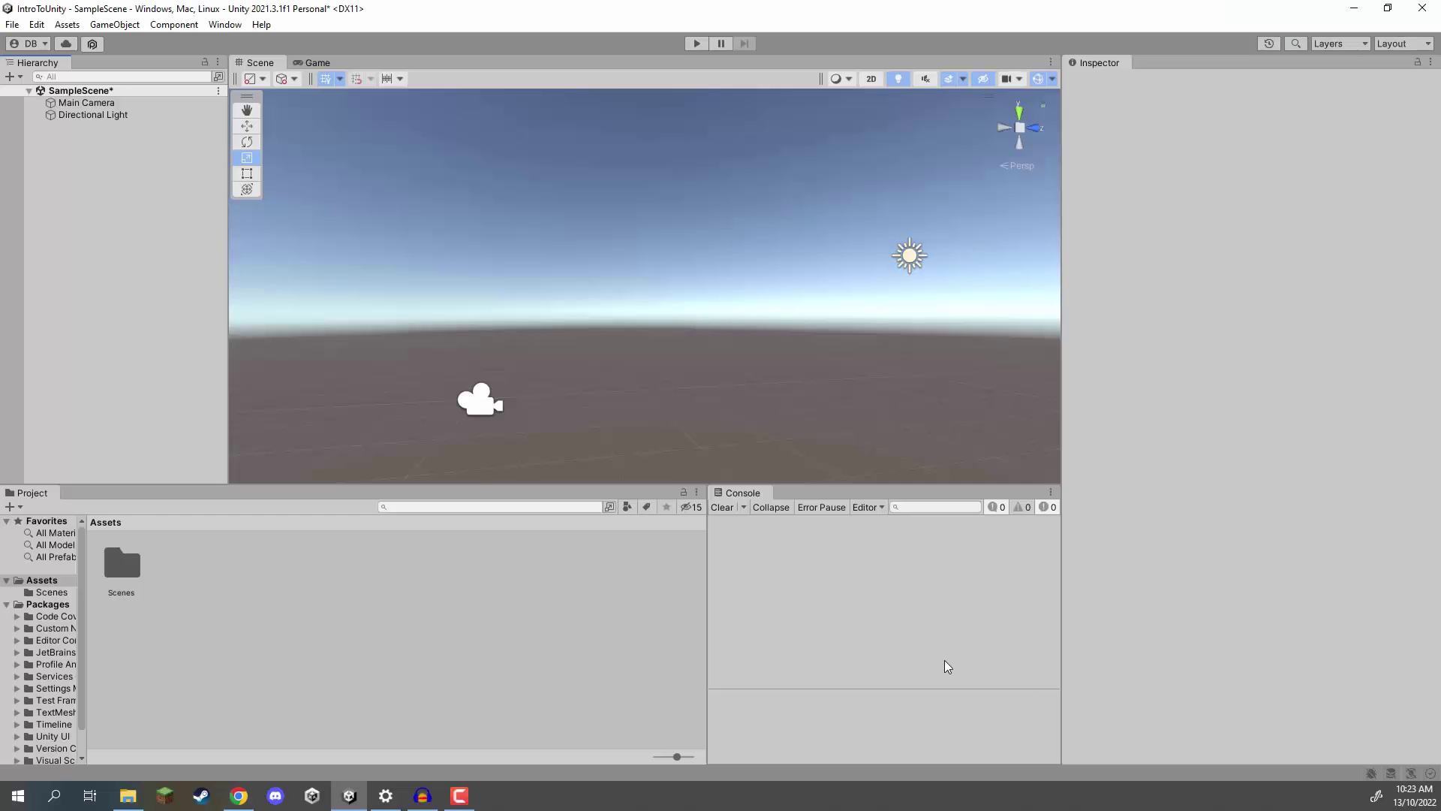
# Create a new 3D Cube object in the SampleScene hierarchy.
pyautogui.rightClick(58, 152)
pyautogui.moveTo(130, 349)
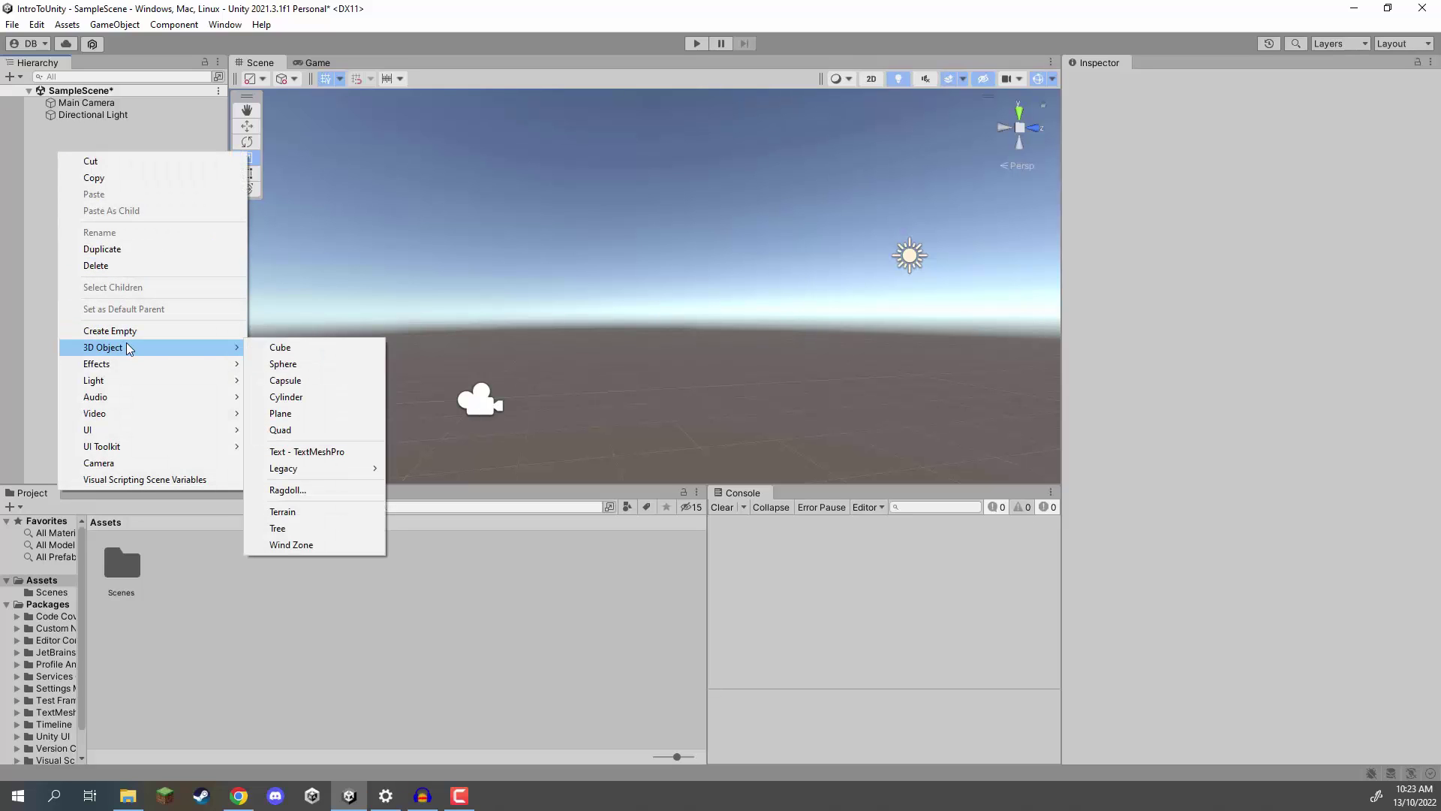
pyautogui.click(293, 342)
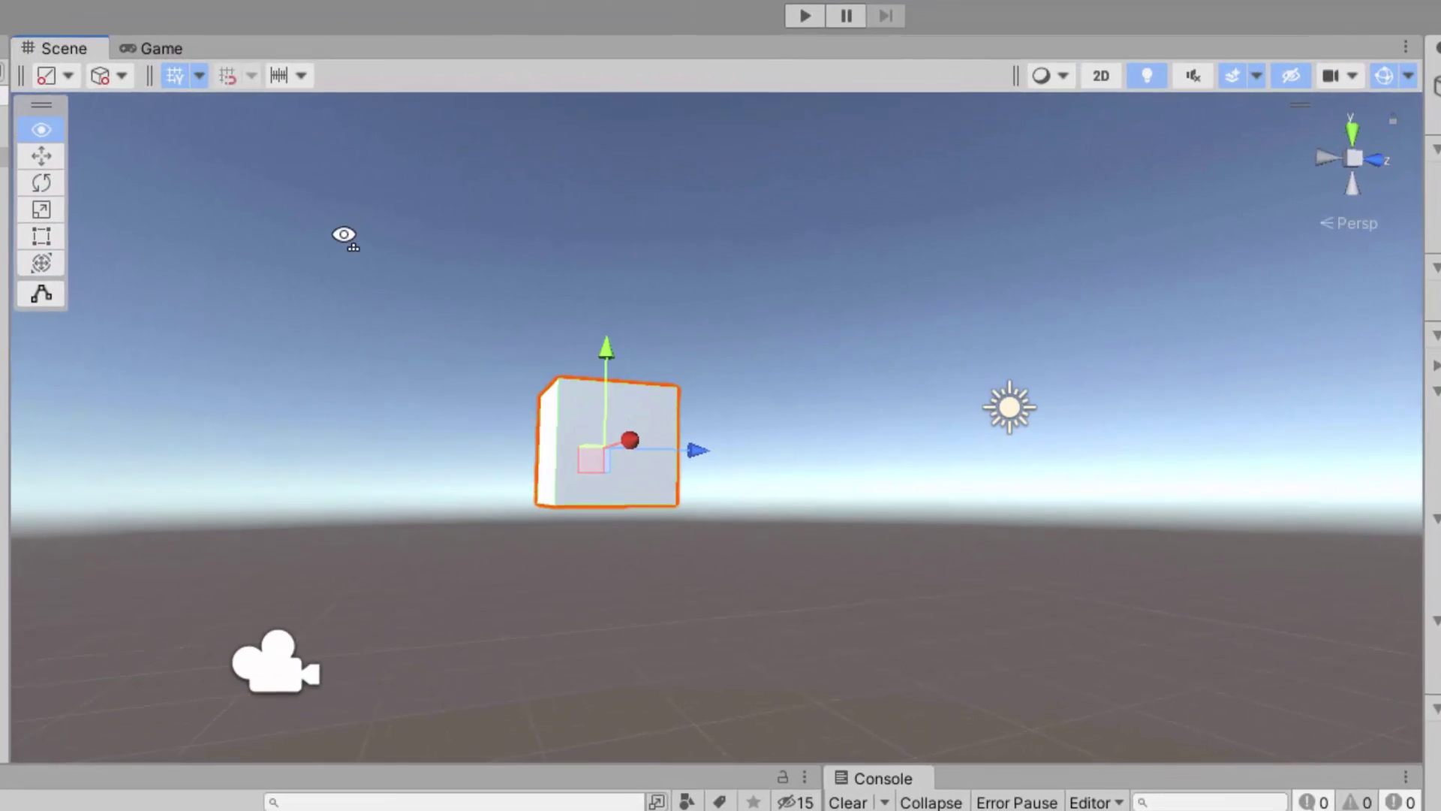
# Stretch and flatten the new cube with the Scale tool to about X 2.44, Y 0.44, Z 1.74.
pyautogui.keyDown('alt'); pyautogui.moveTo(426, 172); pyautogui.dragTo(481, 260); pyautogui.keyUp('alt')
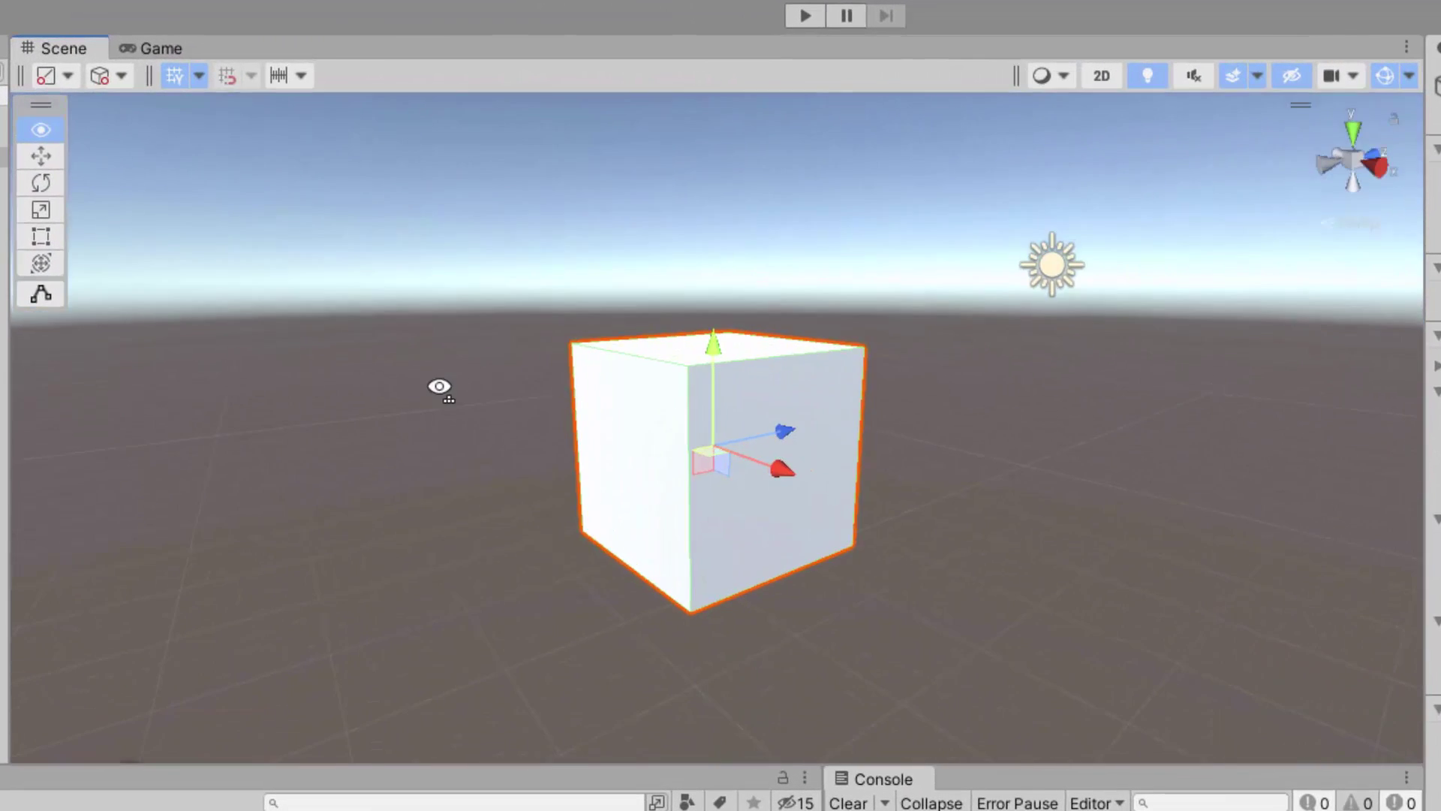
pyautogui.keyDown('alt'); pyautogui.moveTo(439, 387); pyautogui.dragTo(142, 345); pyautogui.keyUp('alt')
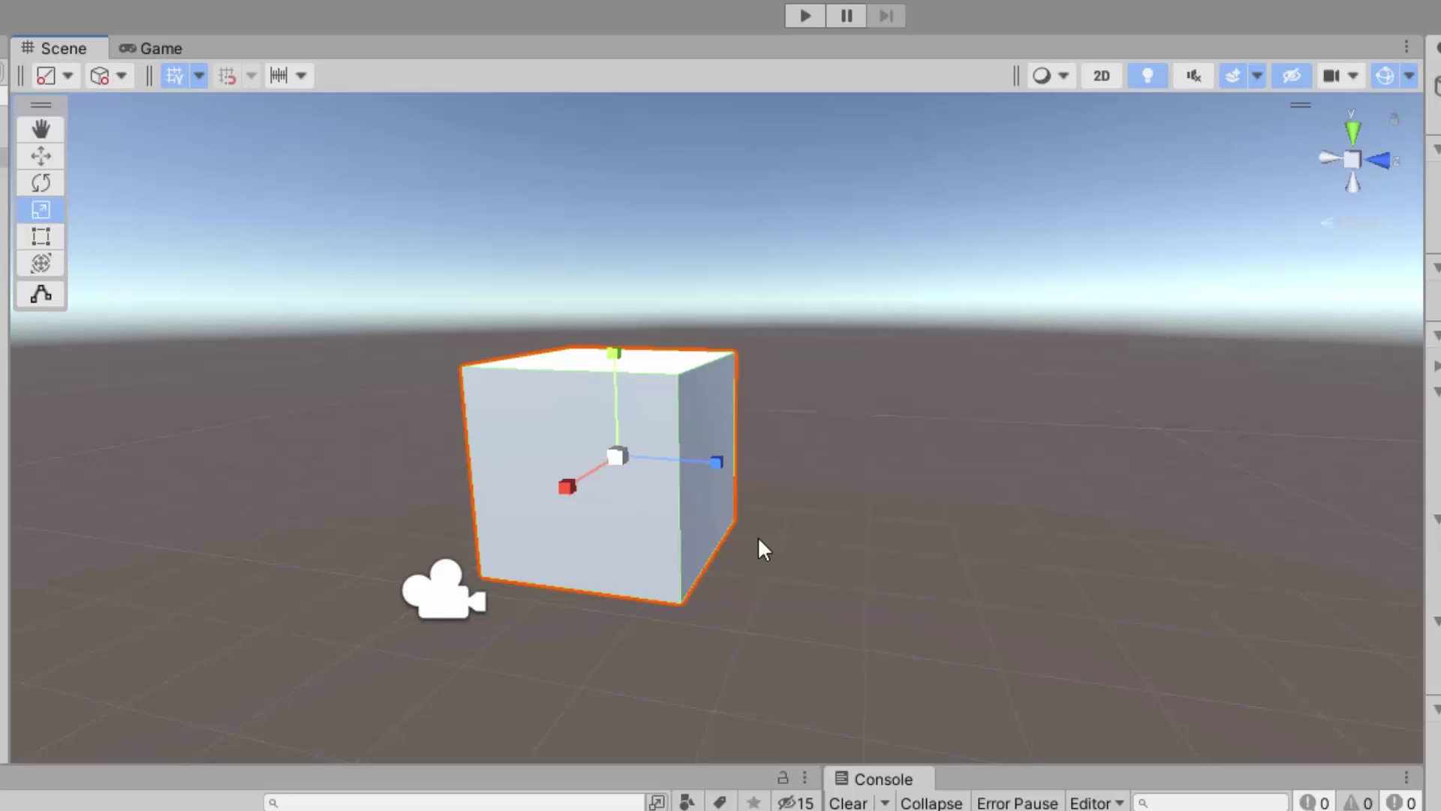
pyautogui.moveTo(763, 547); pyautogui.dragTo(724, 441, button='right')
pyautogui.press('r')
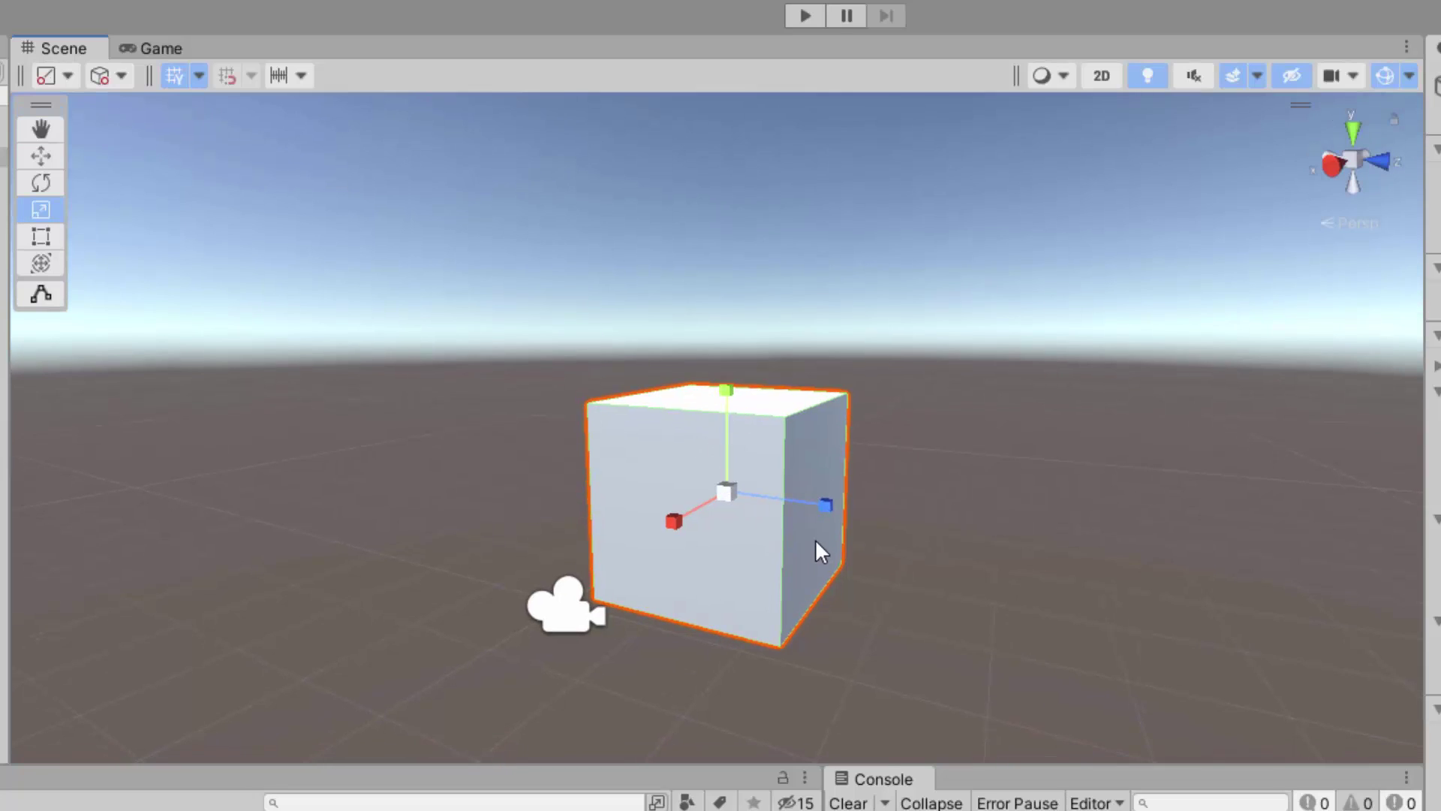
pyautogui.moveTo(825, 504); pyautogui.dragTo(1006, 543)
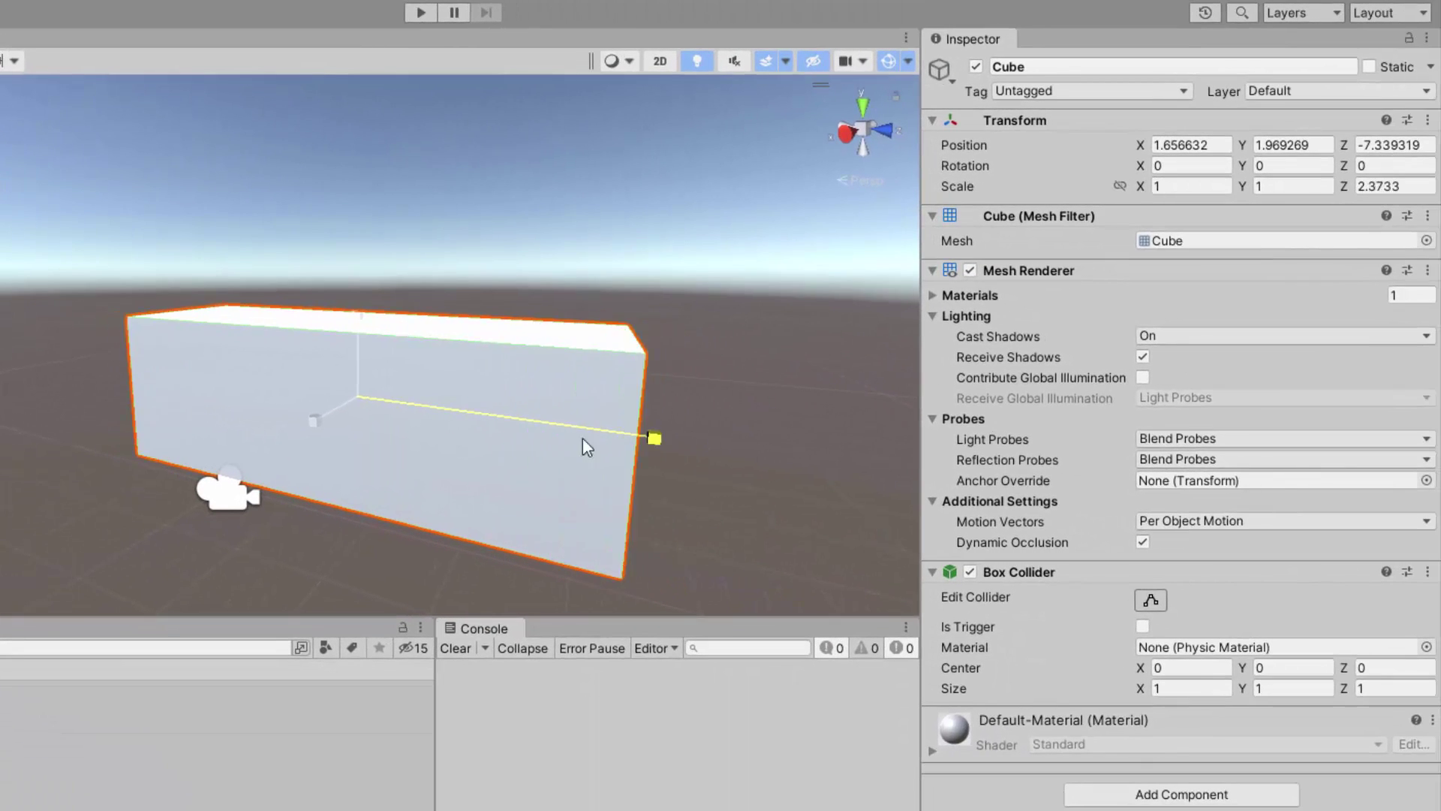
pyautogui.moveTo(587, 448); pyautogui.dragTo(501, 440)
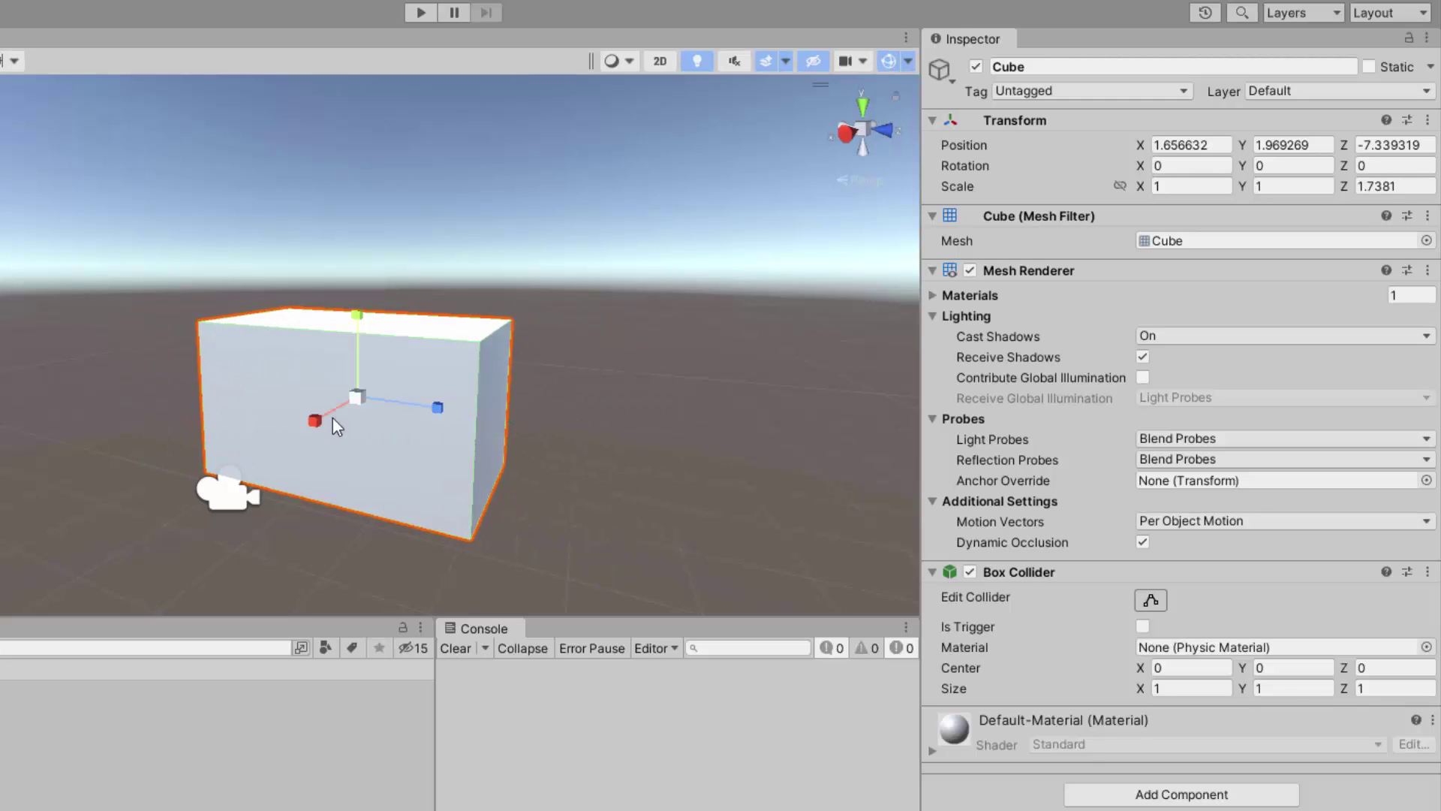
pyautogui.moveTo(333, 420); pyautogui.dragTo(318, 391)
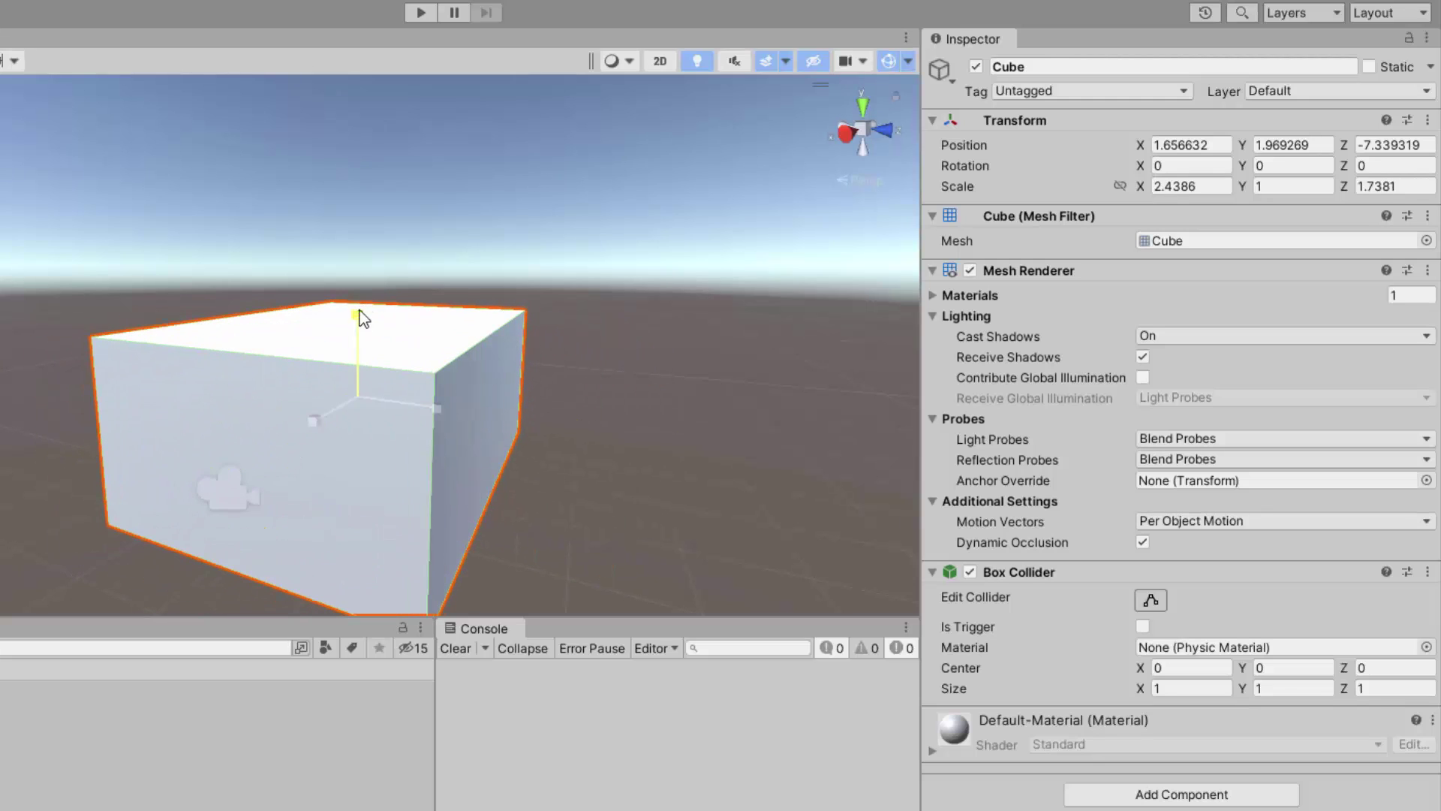
pyautogui.moveTo(363, 318); pyautogui.dragTo(369, 365)
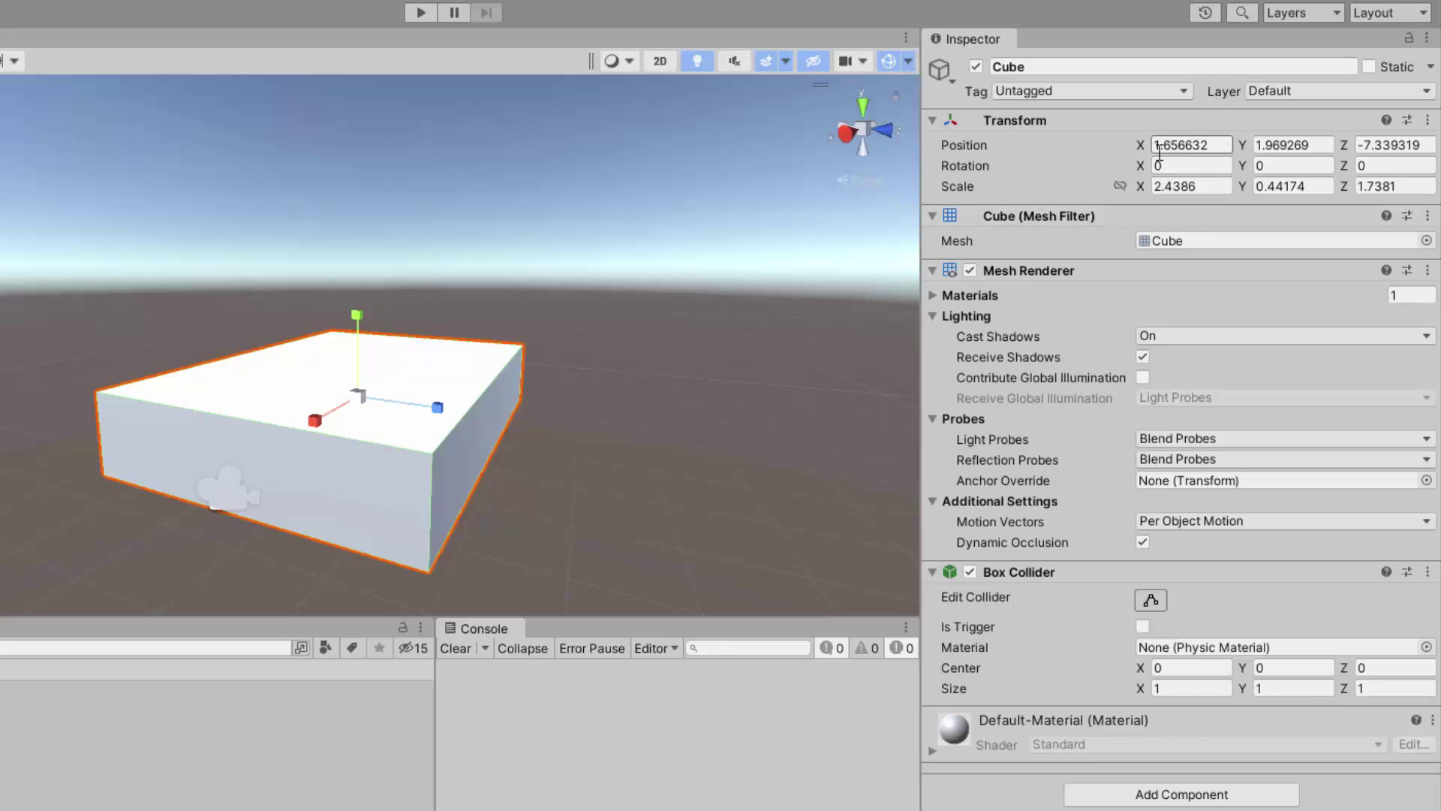
# Set the stretched cube's position to 0 on X, Y and Z.
pyautogui.click(1206, 145)
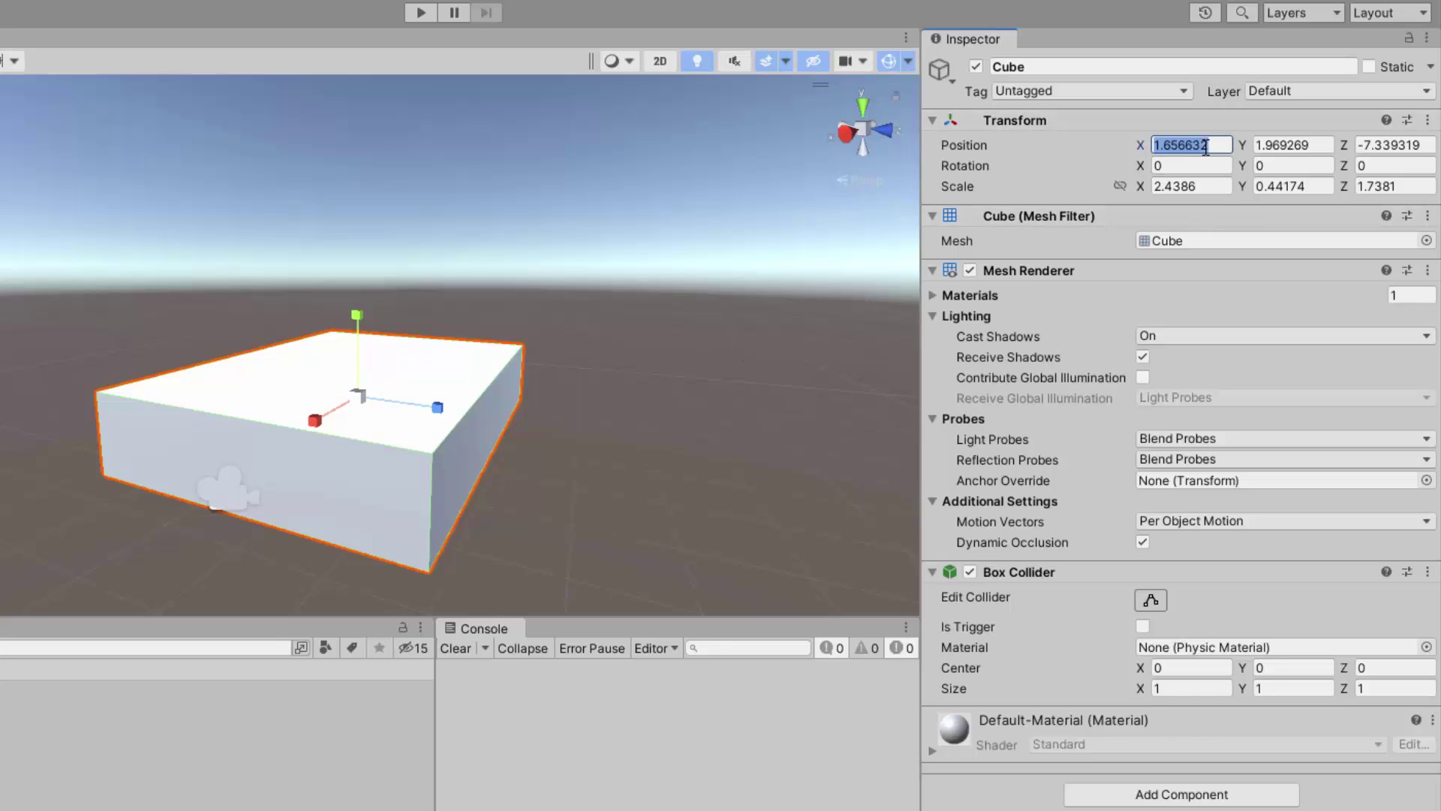
pyautogui.write('0')
pyautogui.press('Tab')
pyautogui.write('0')
pyautogui.press('Tab')
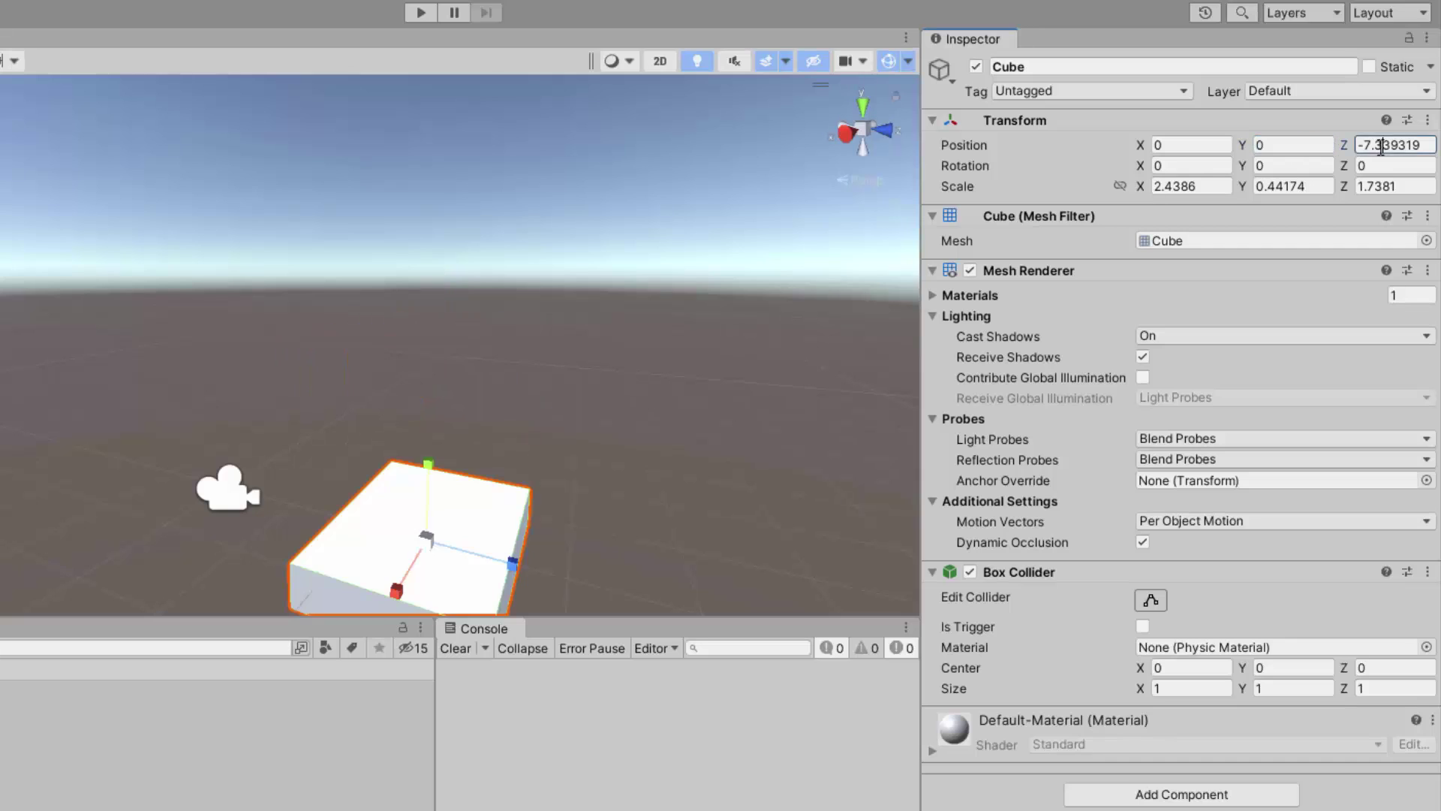
pyautogui.write('0')
pyautogui.keyDown('alt'); pyautogui.moveTo(538, 218); pyautogui.dragTo(367, 300); pyautogui.keyUp('alt')
pyautogui.scroll(3, 713, 293)
pyautogui.scroll(-3, 753, 304)
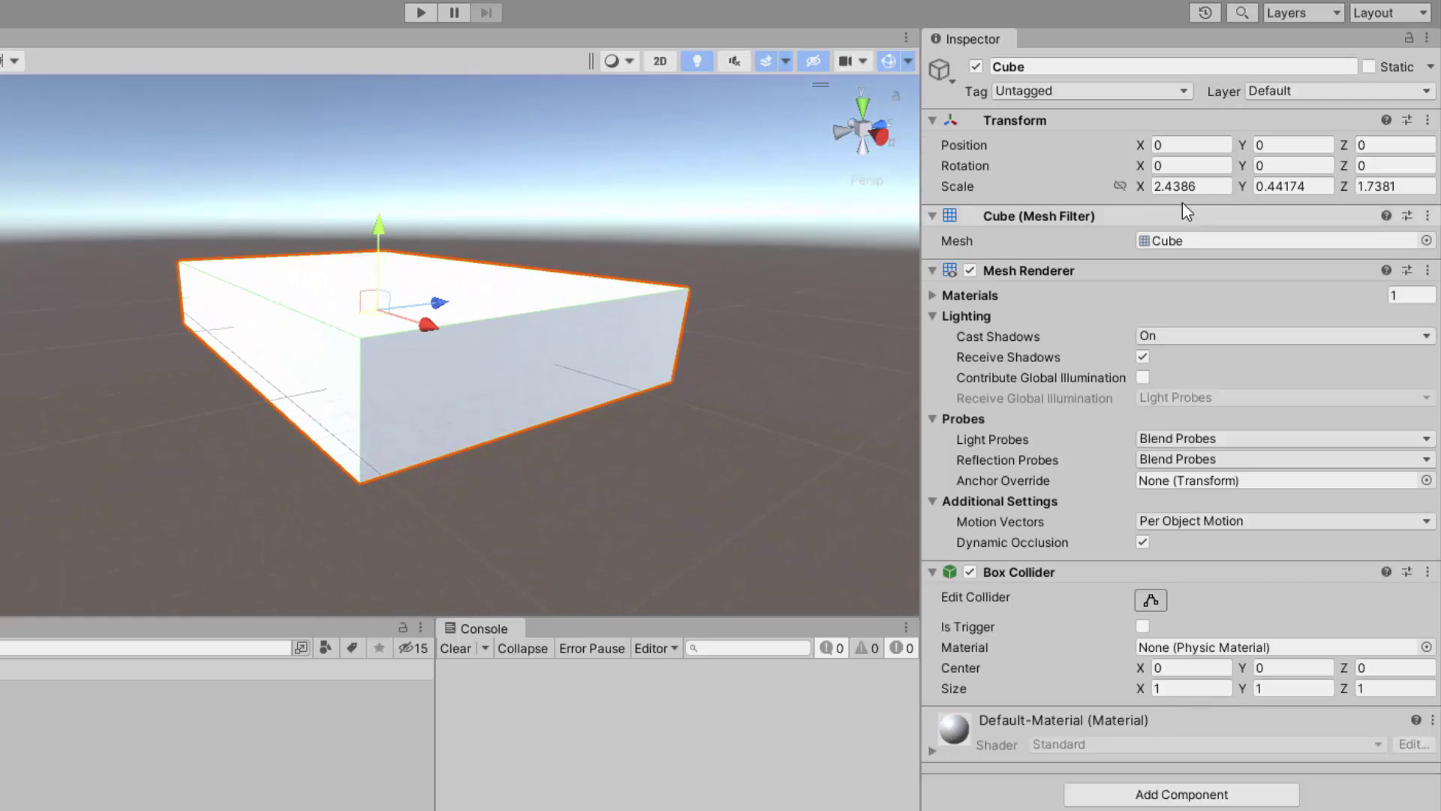
# Set the cube's scale to 0 on X, Y and Z.
pyautogui.click(1197, 188)
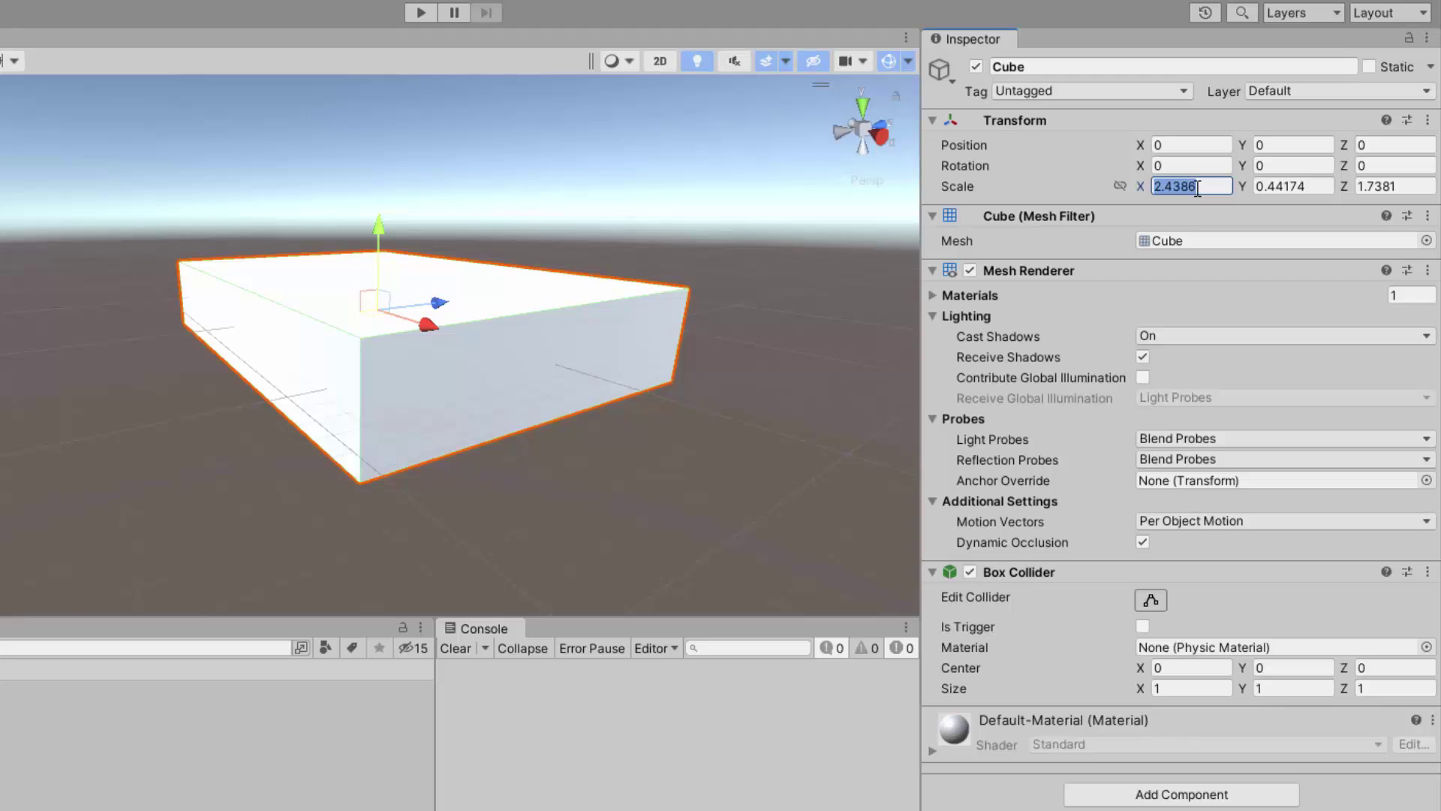
pyautogui.write('0')
pyautogui.press('Tab')
pyautogui.write('0')
pyautogui.press('Tab')
pyautogui.write('0')
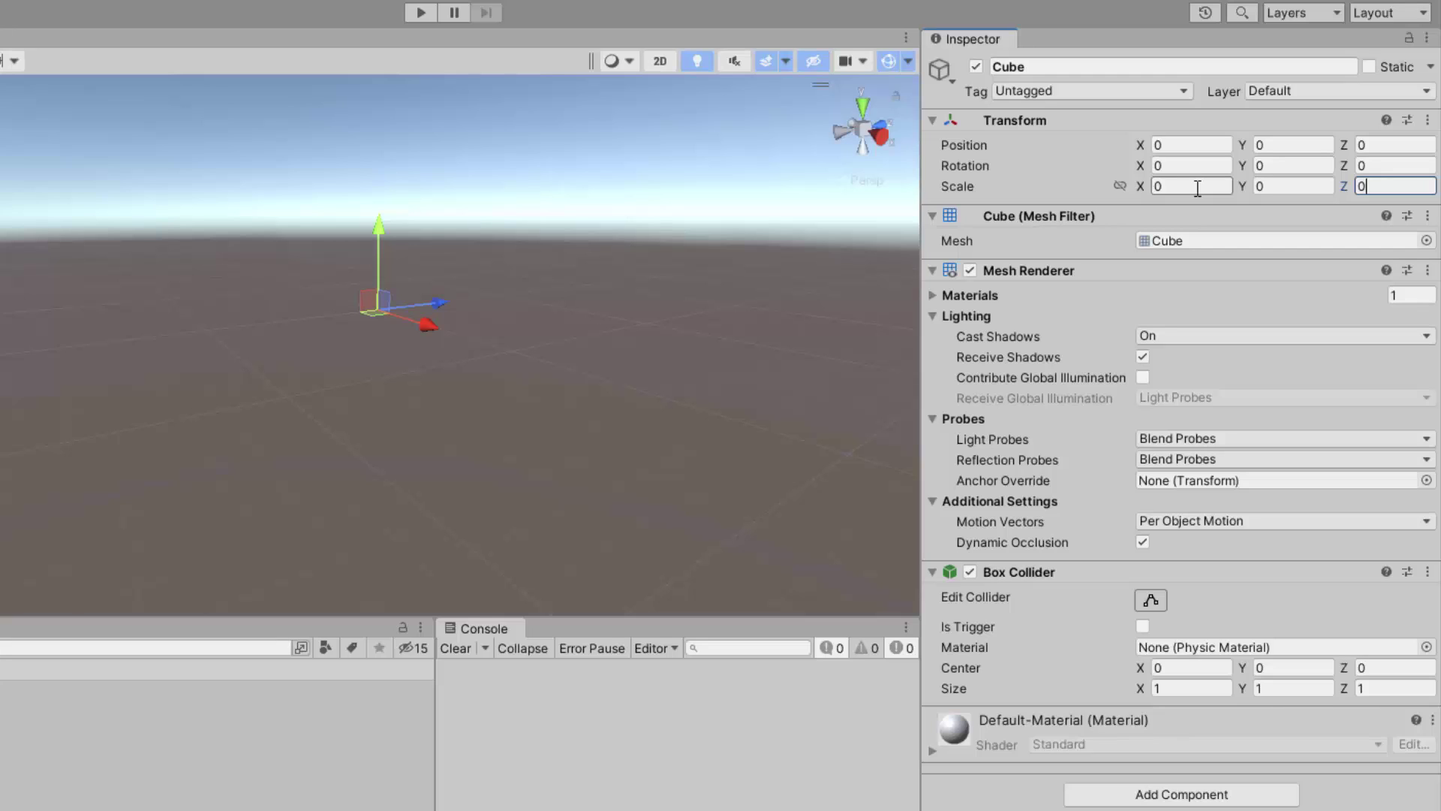
# Restore the cube to unit size by setting its scale to 1 on X, Y and Z.
pyautogui.click(1198, 188)
pyautogui.write('1')
pyautogui.press('Tab')
pyautogui.write('1')
pyautogui.press('Tab')
pyautogui.write('1')
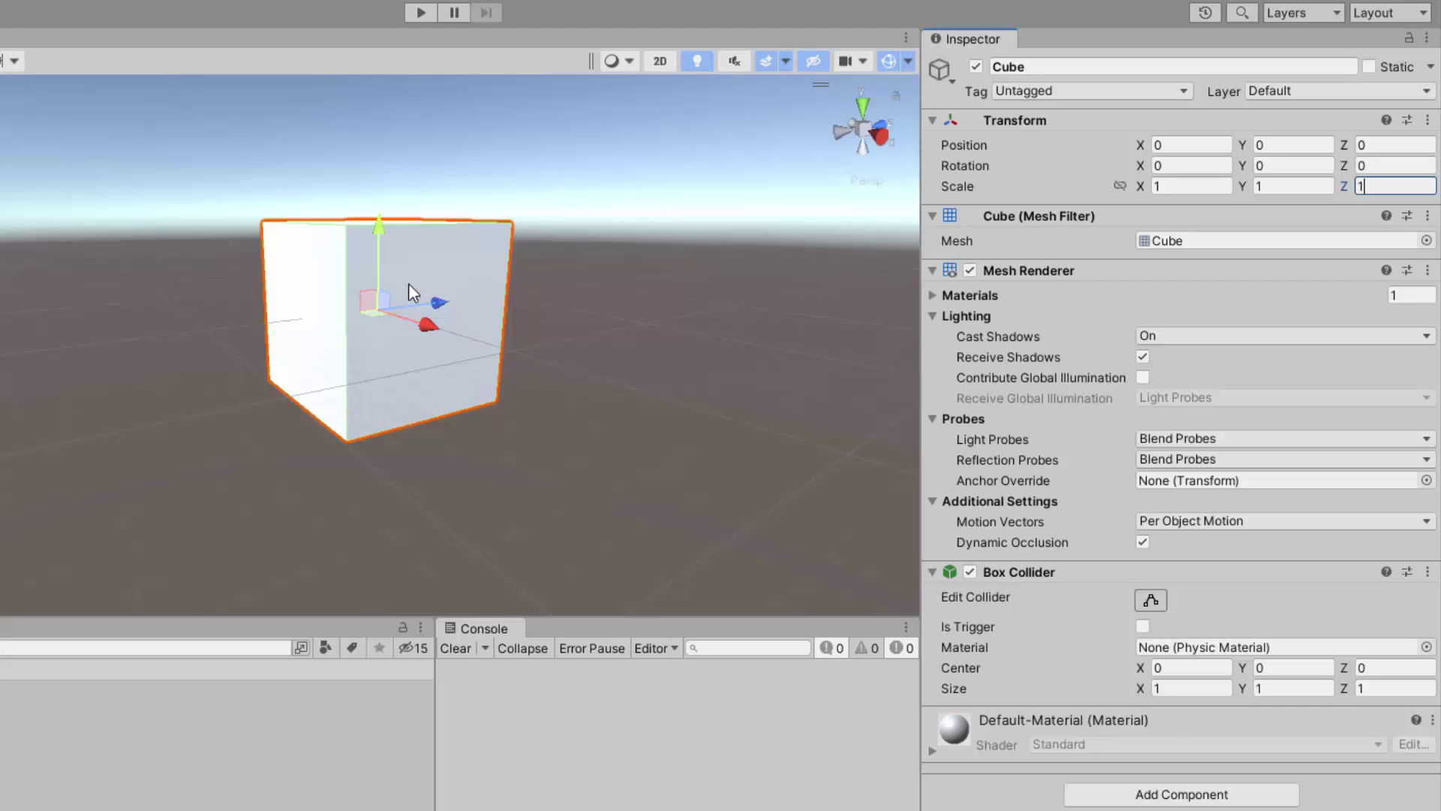
pyautogui.click(1201, 188)
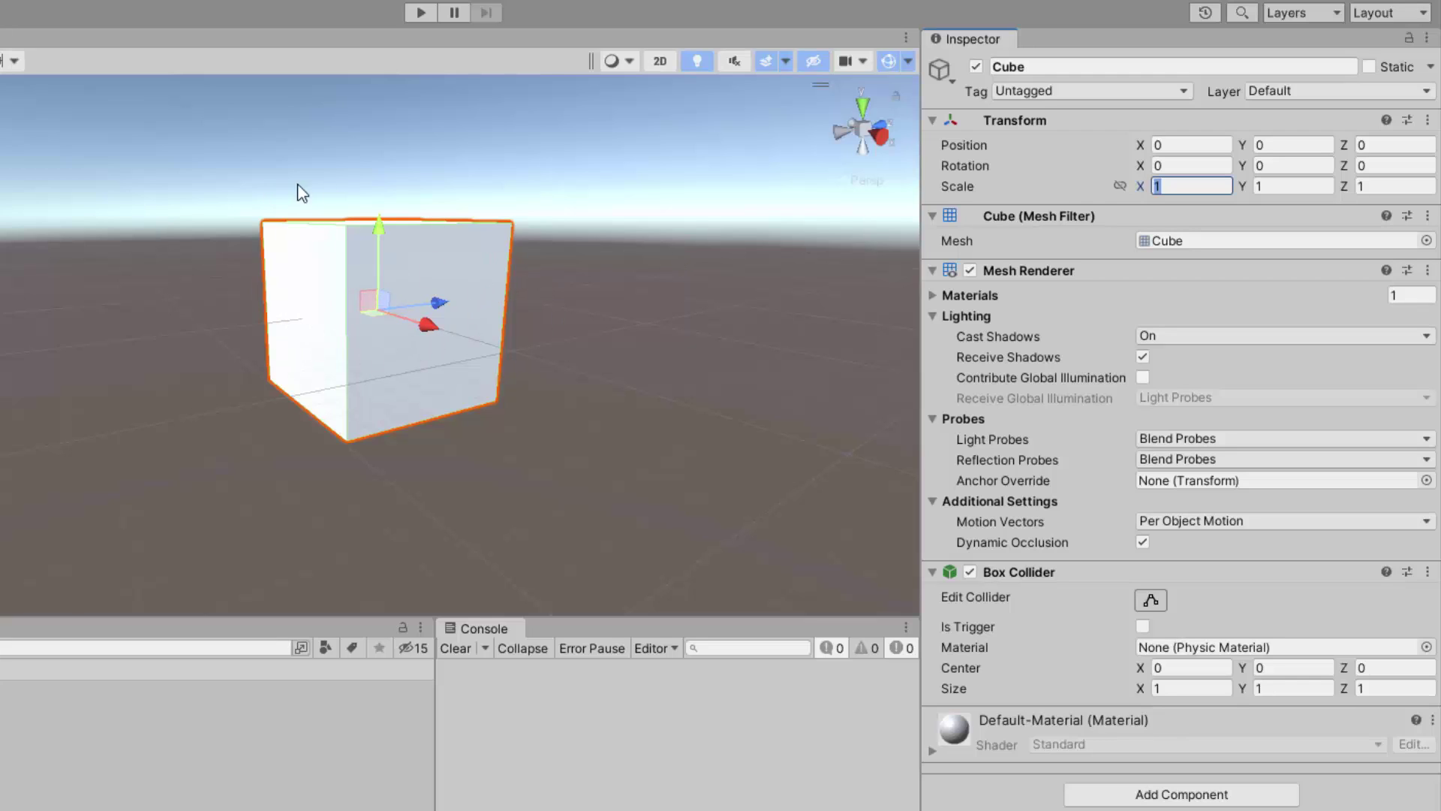
pyautogui.moveTo(347, 344)
pyautogui.keyDown('alt'); pyautogui.mouseDown()
pyautogui.moveTo(348, 315)
pyautogui.moveTo(364, 360)
pyautogui.moveTo(404, 386)
pyautogui.moveTo(342, 368)
pyautogui.mouseUp(); pyautogui.keyUp('alt')
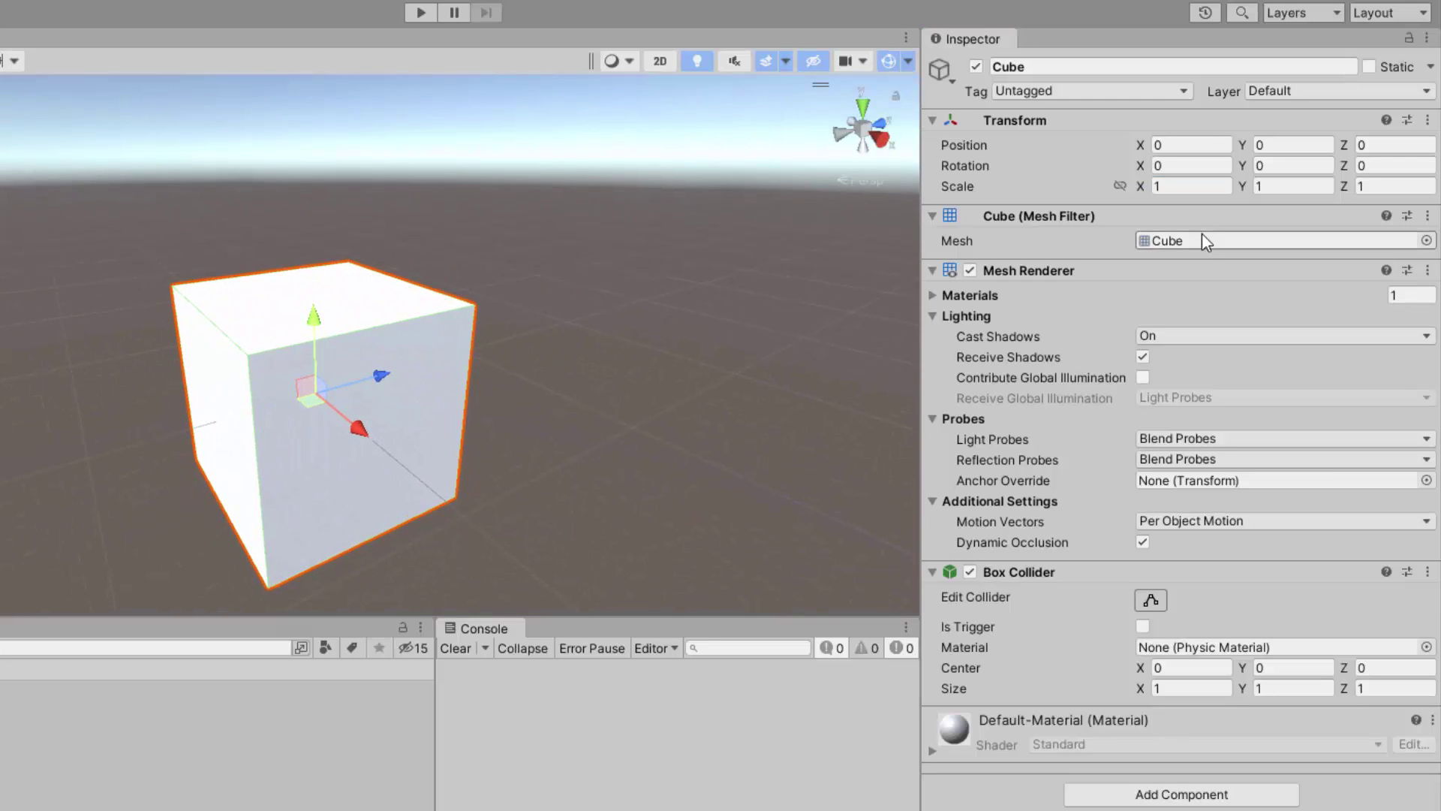
# Double the cube's size by setting its scale to 2 on X, Y and Z.
pyautogui.click(1190, 187)
pyautogui.click(1303, 187)
pyautogui.click(1360, 188)
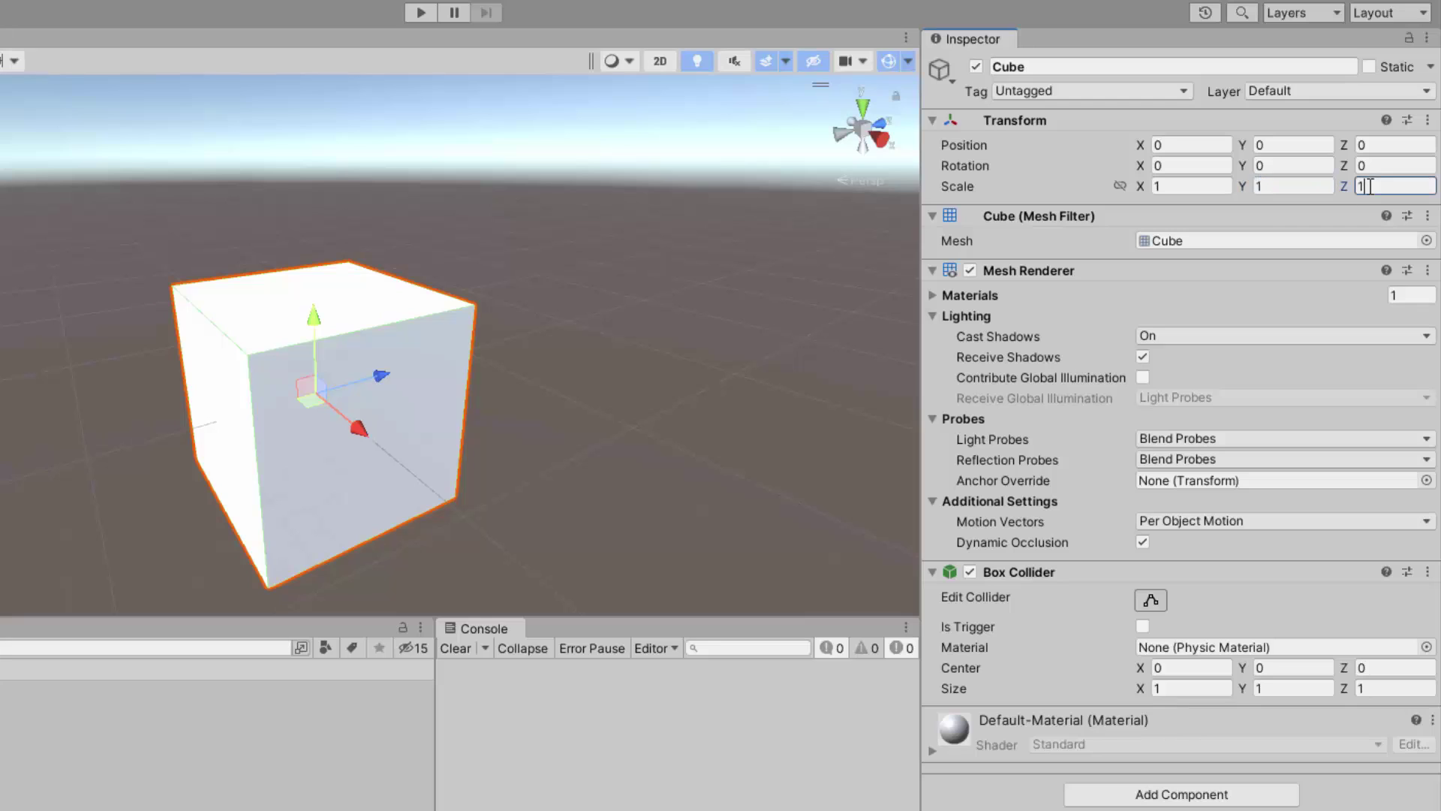
pyautogui.click(1177, 187)
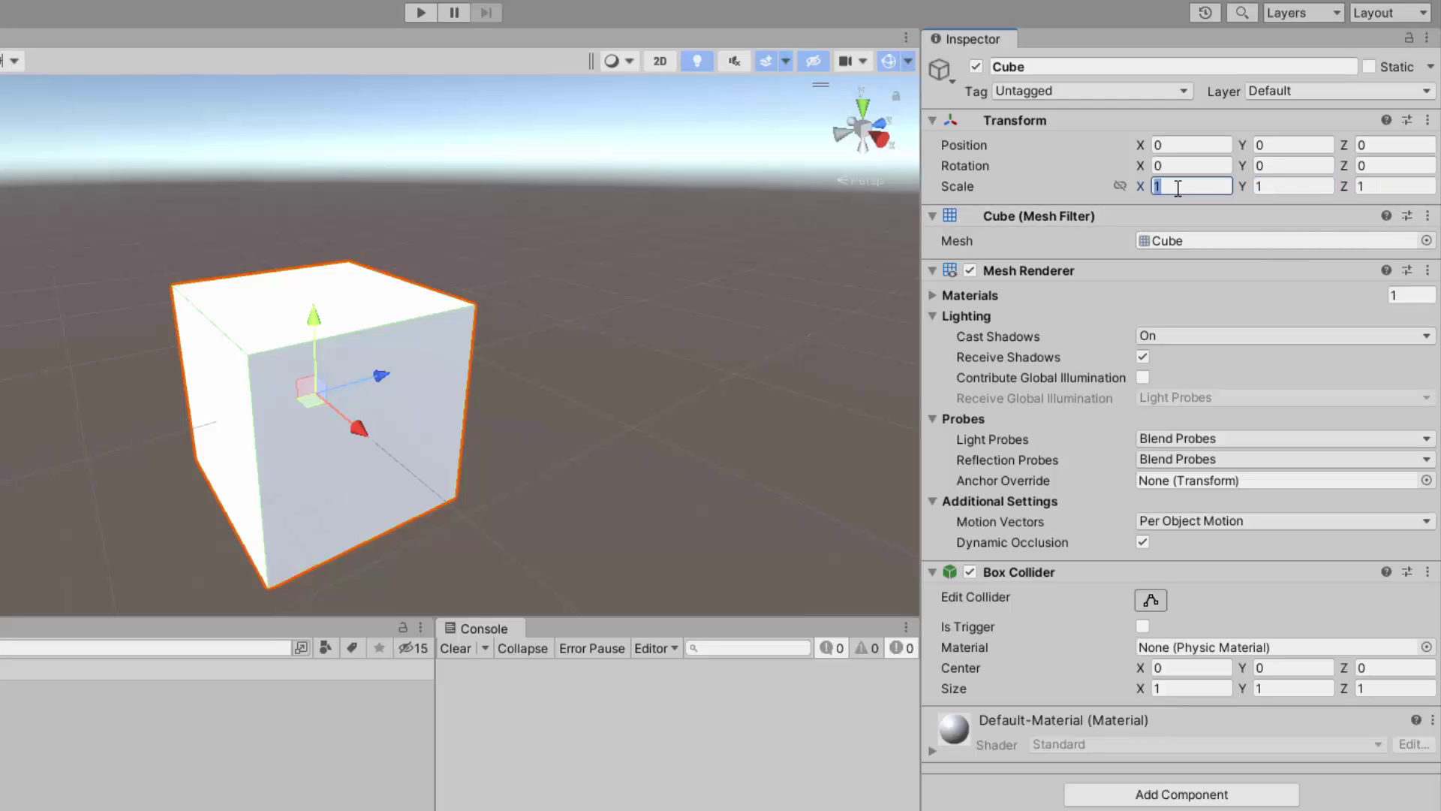
pyautogui.write('2')
pyautogui.click(1314, 187)
pyautogui.write('2')
pyautogui.press('Tab')
pyautogui.write('2')
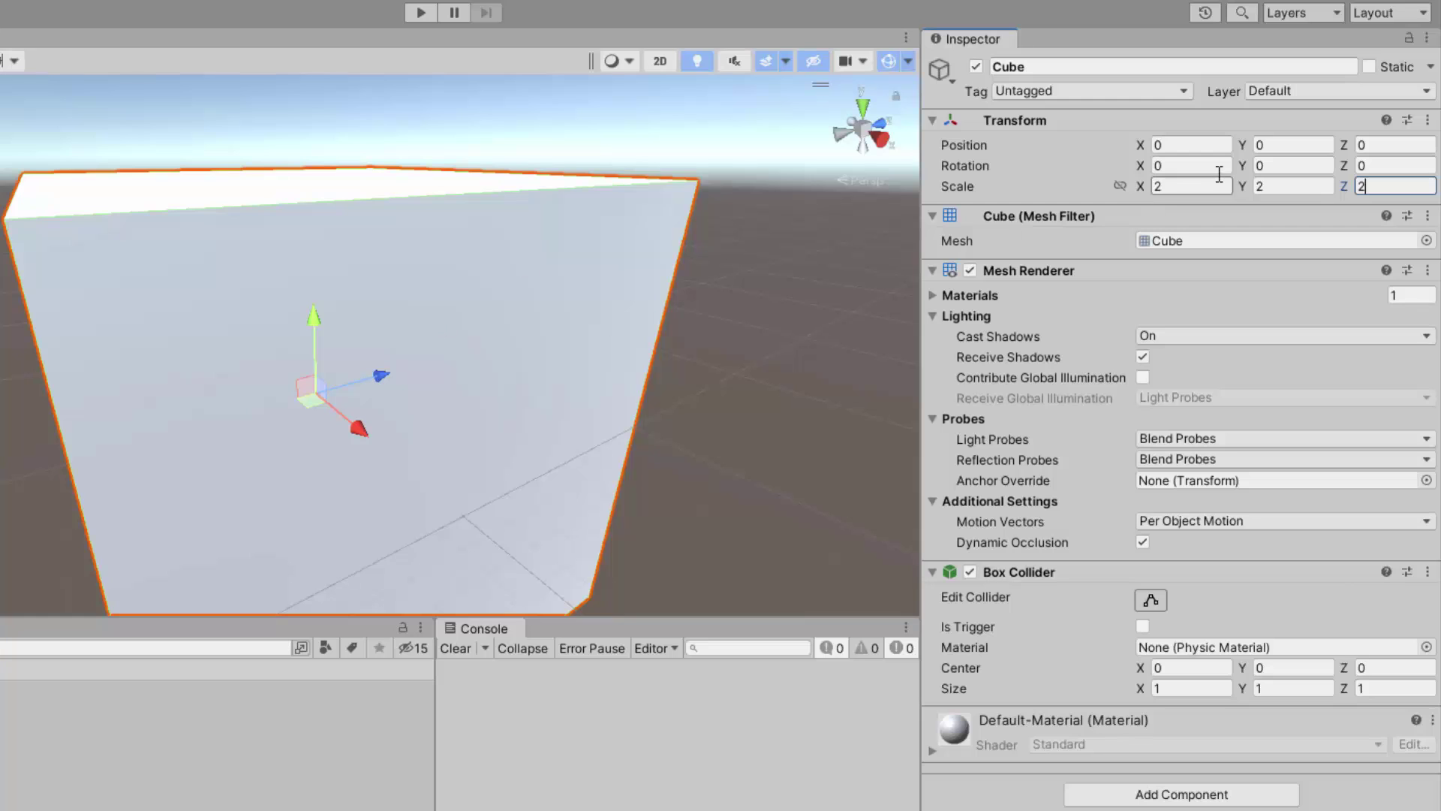
# Enlarge the cube by setting its scale to 5 on X, Y and Z.
pyautogui.click(1192, 187)
pyautogui.write('5')
pyautogui.click(1287, 187)
pyautogui.write('5')
pyautogui.click(1370, 185)
pyautogui.write('5')
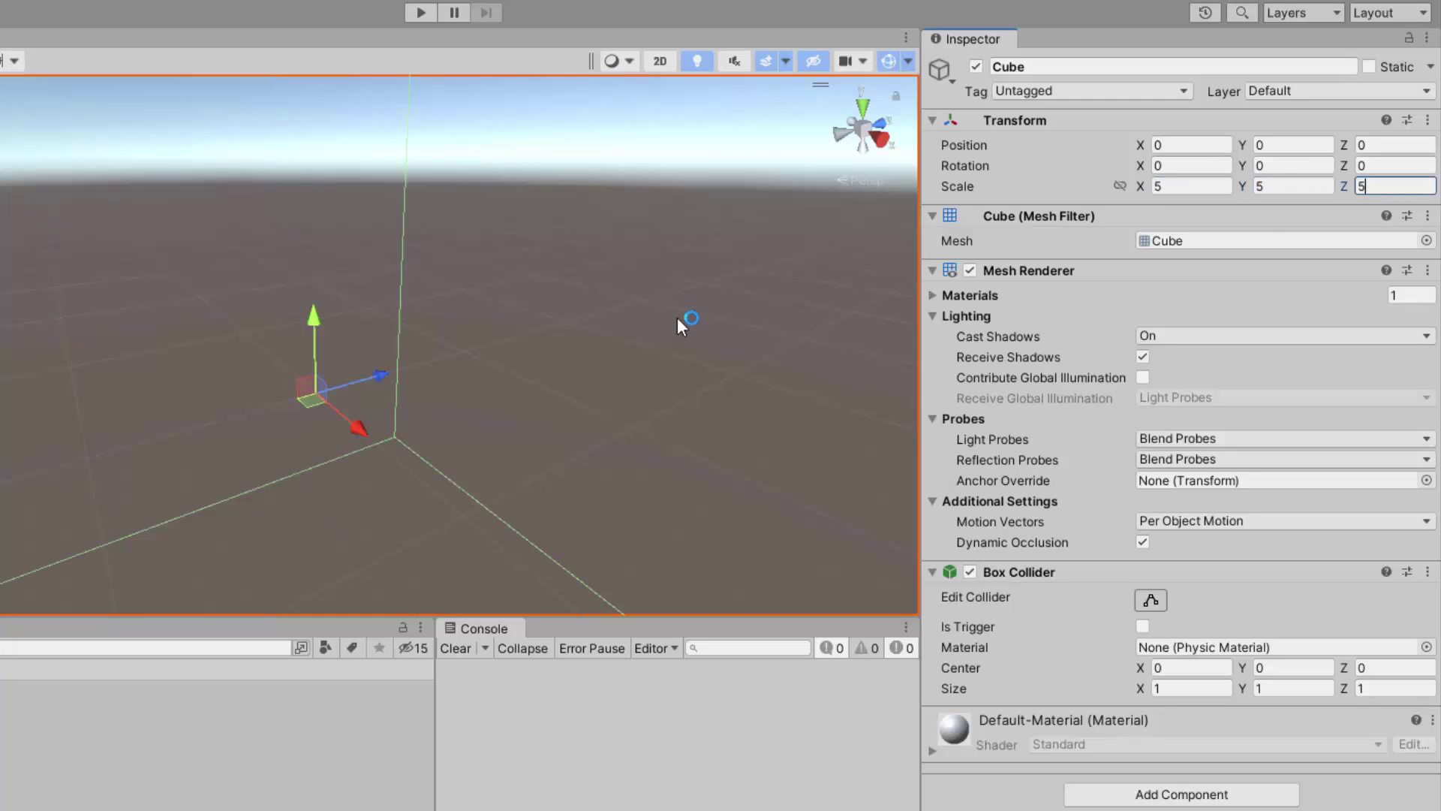
pyautogui.scroll(-5, 623, 311)
pyautogui.scroll(3, 604, 298)
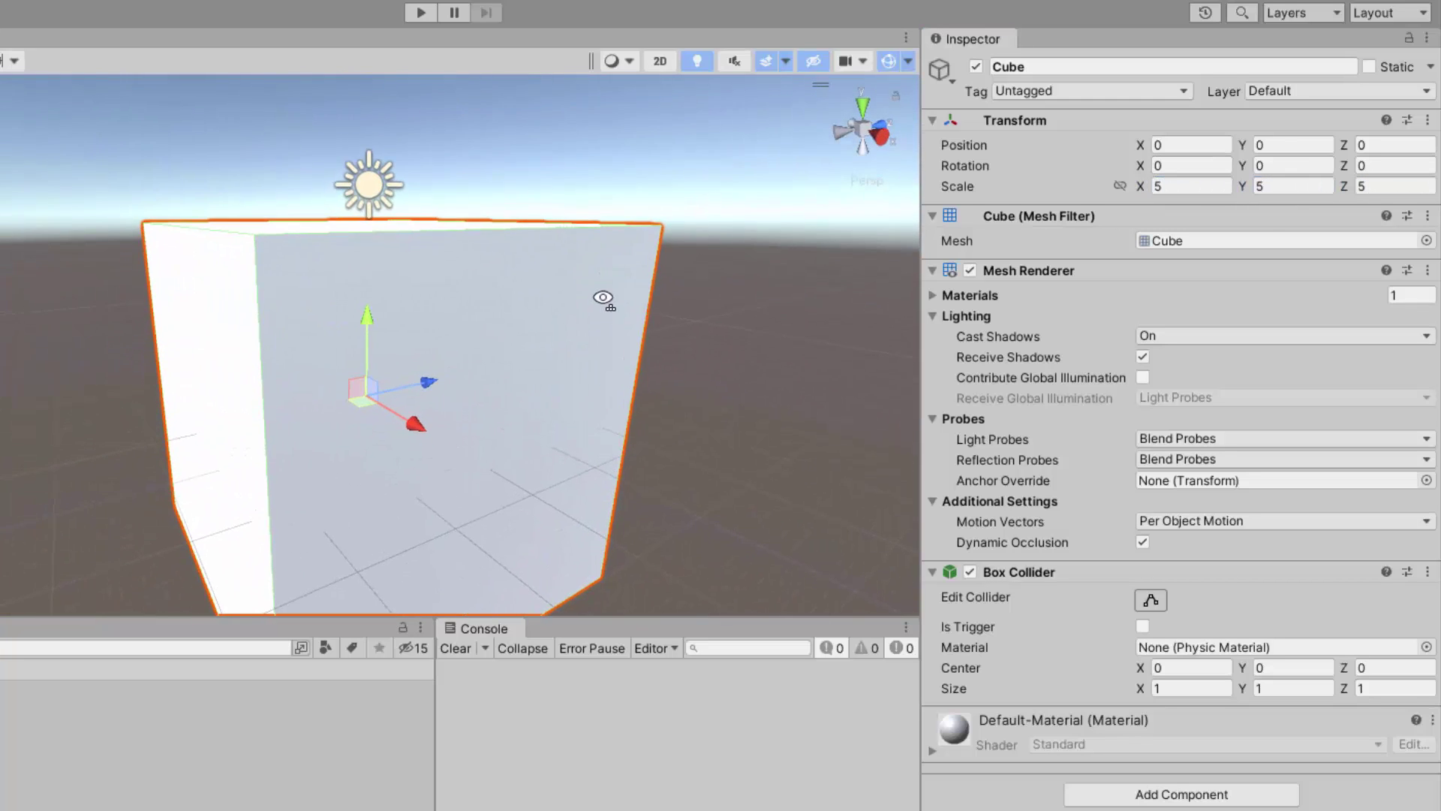
# Reset the enlarged cube's scale to 1 on X, Y and Z.
pyautogui.click(1197, 186)
pyautogui.write('1')
pyautogui.click(1271, 186)
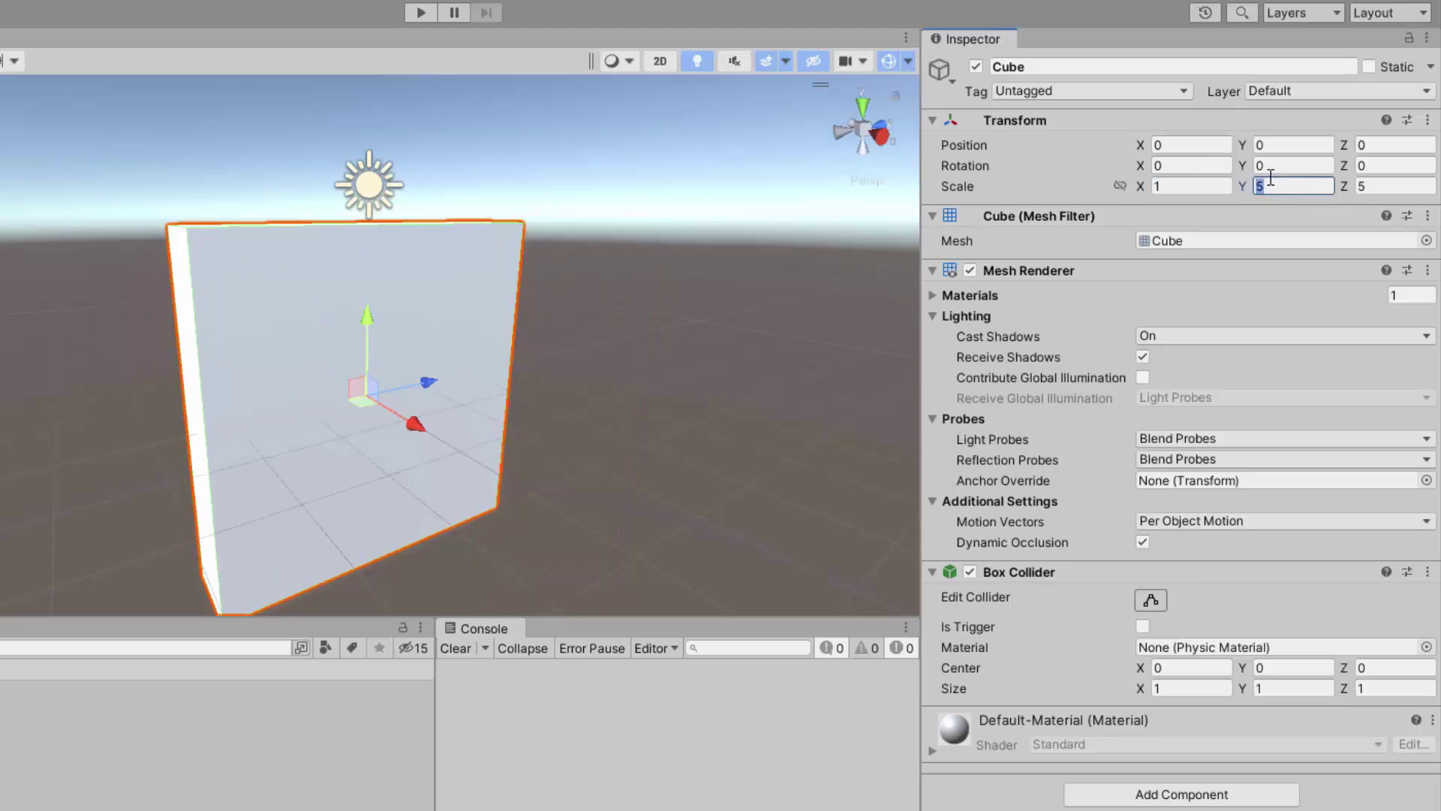
pyautogui.write('1')
pyautogui.press('Tab')
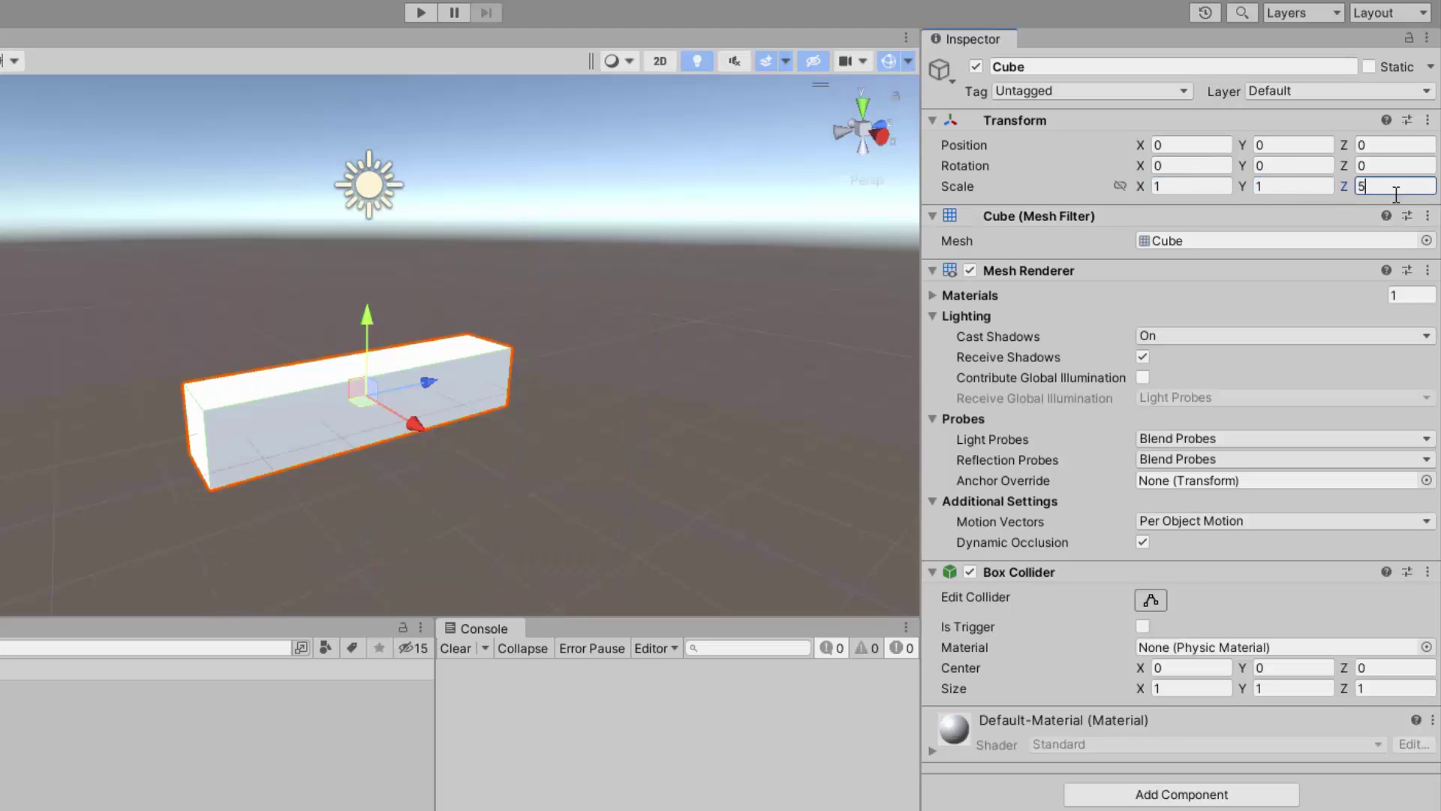
pyautogui.write('1')
pyautogui.keyDown('alt'); pyautogui.moveTo(484, 394); pyautogui.dragTo(390, 420); pyautogui.keyUp('alt')
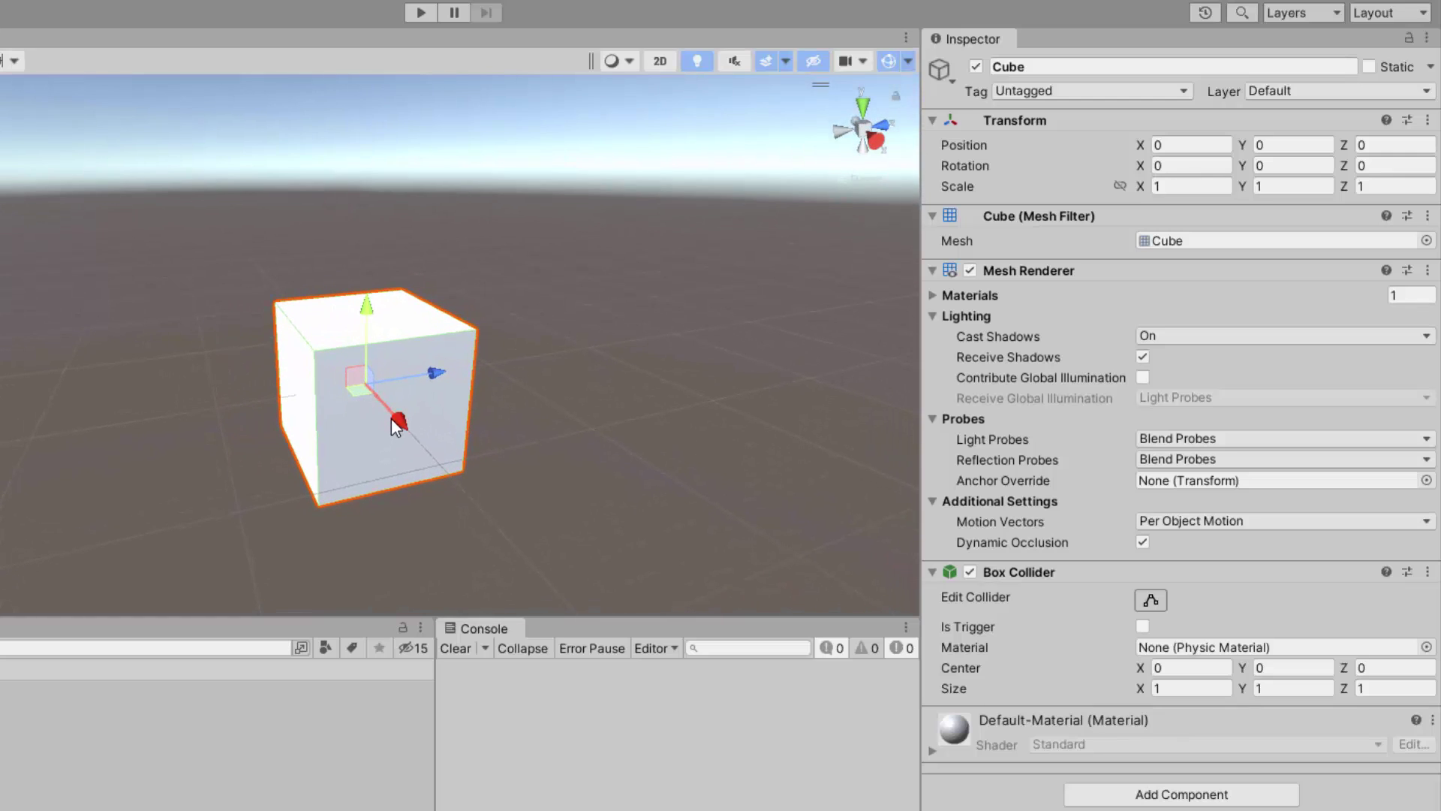
# Try scaling the cube uniformly in the Scene to about 0.9 with the Scale tool, and undo the change.
pyautogui.press('e')
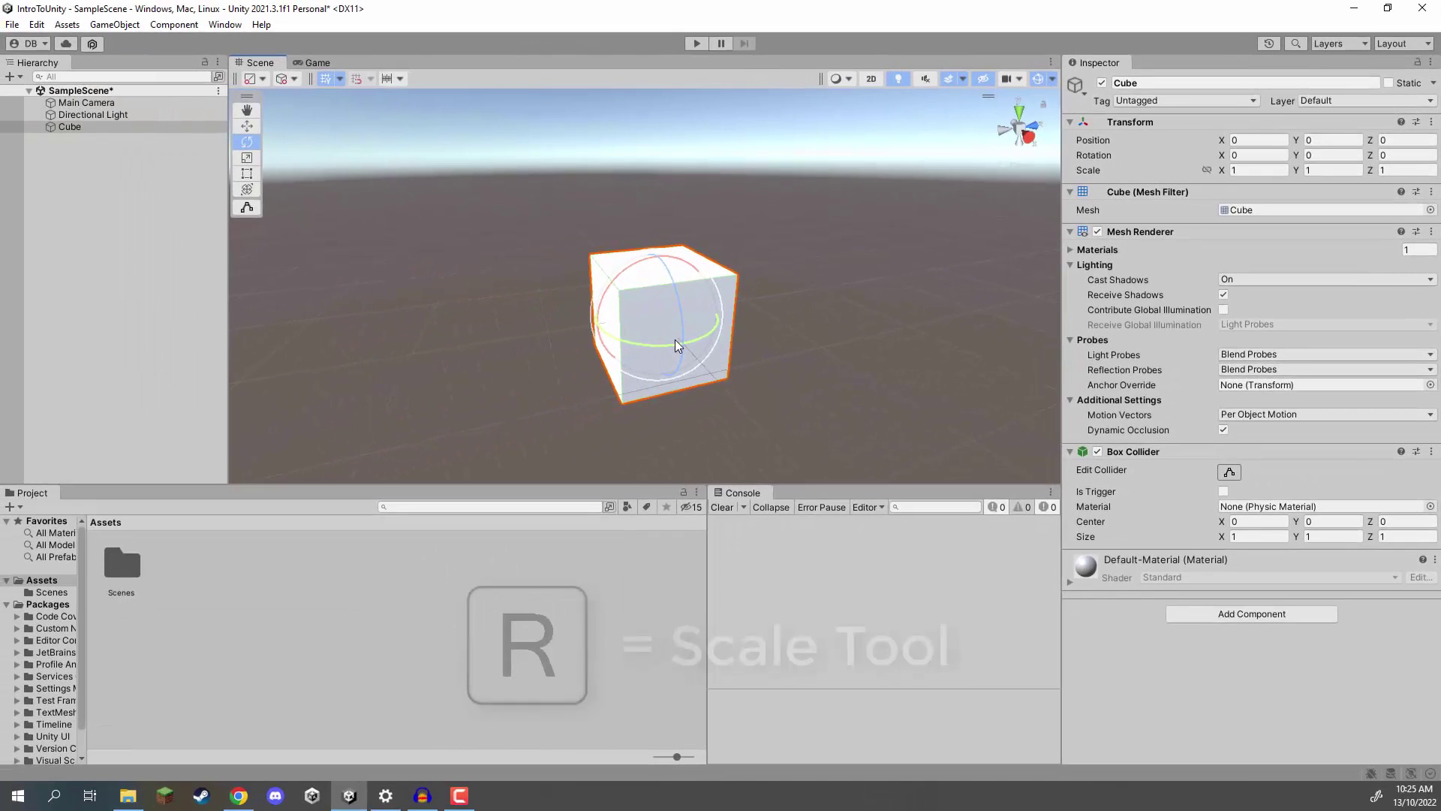
pyautogui.press('r')
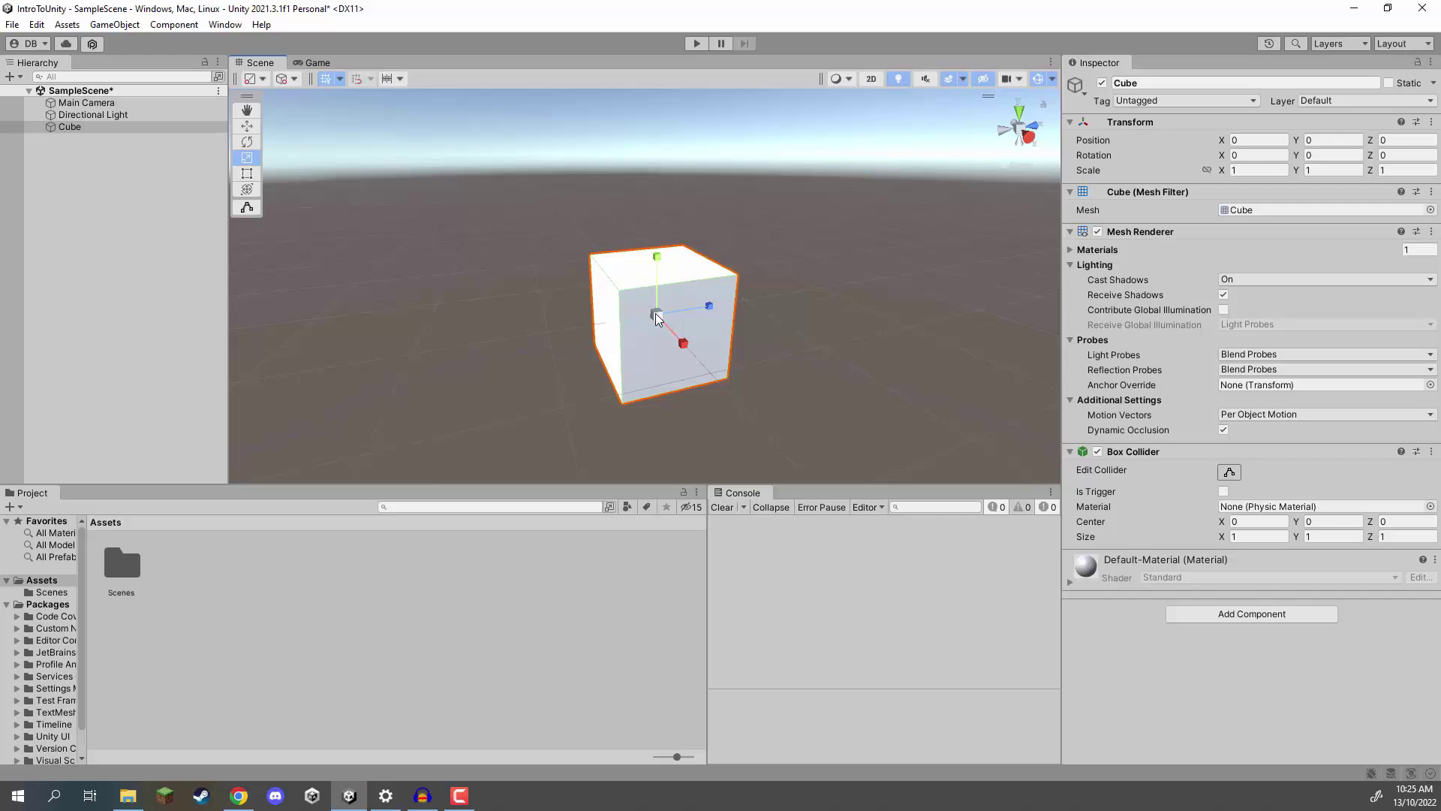
pyautogui.moveTo(655, 313)
pyautogui.mouseDown()
pyautogui.moveTo(737, 246)
pyautogui.moveTo(628, 355)
pyautogui.moveTo(668, 312)
pyautogui.mouseUp()
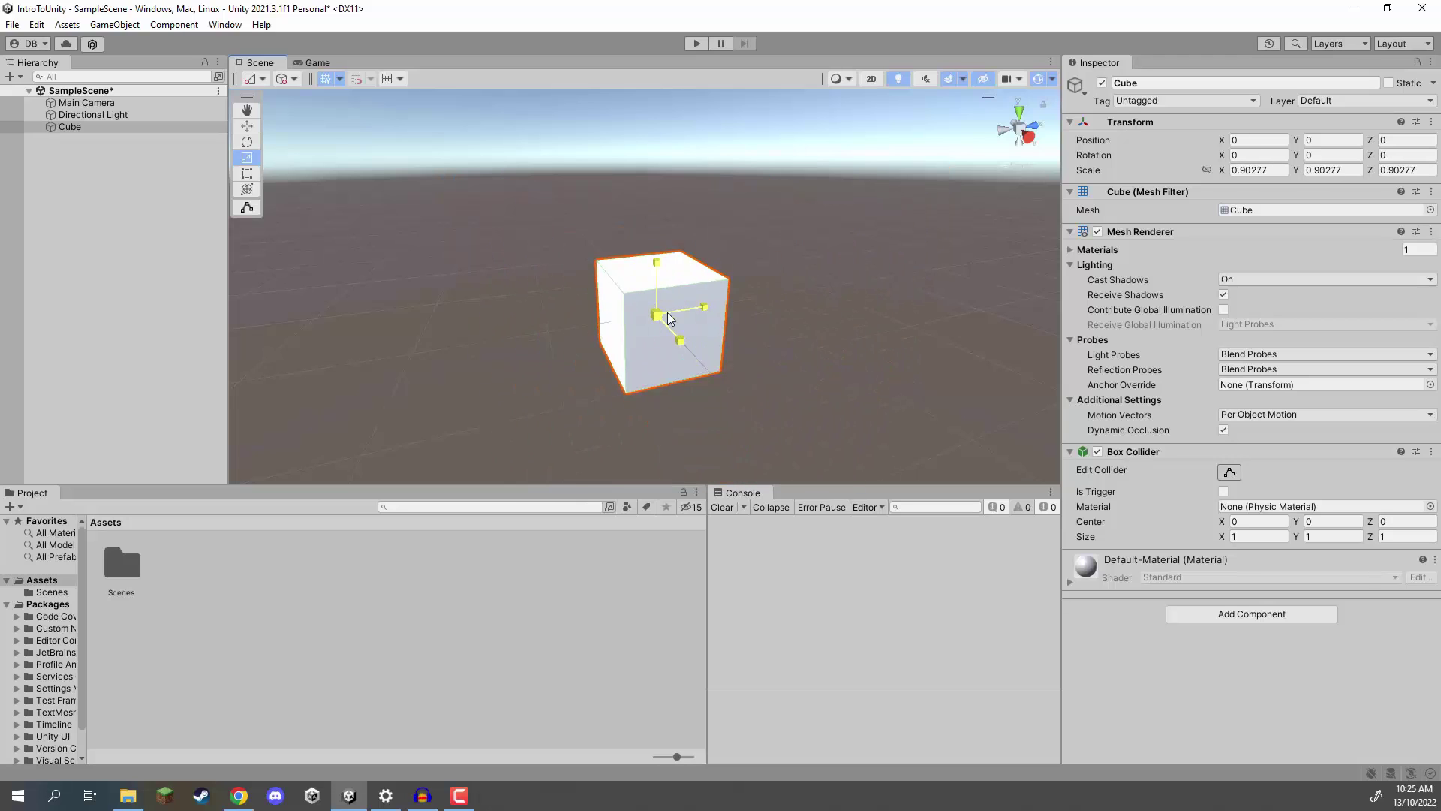
pyautogui.hotkey('ctrl', 'z')
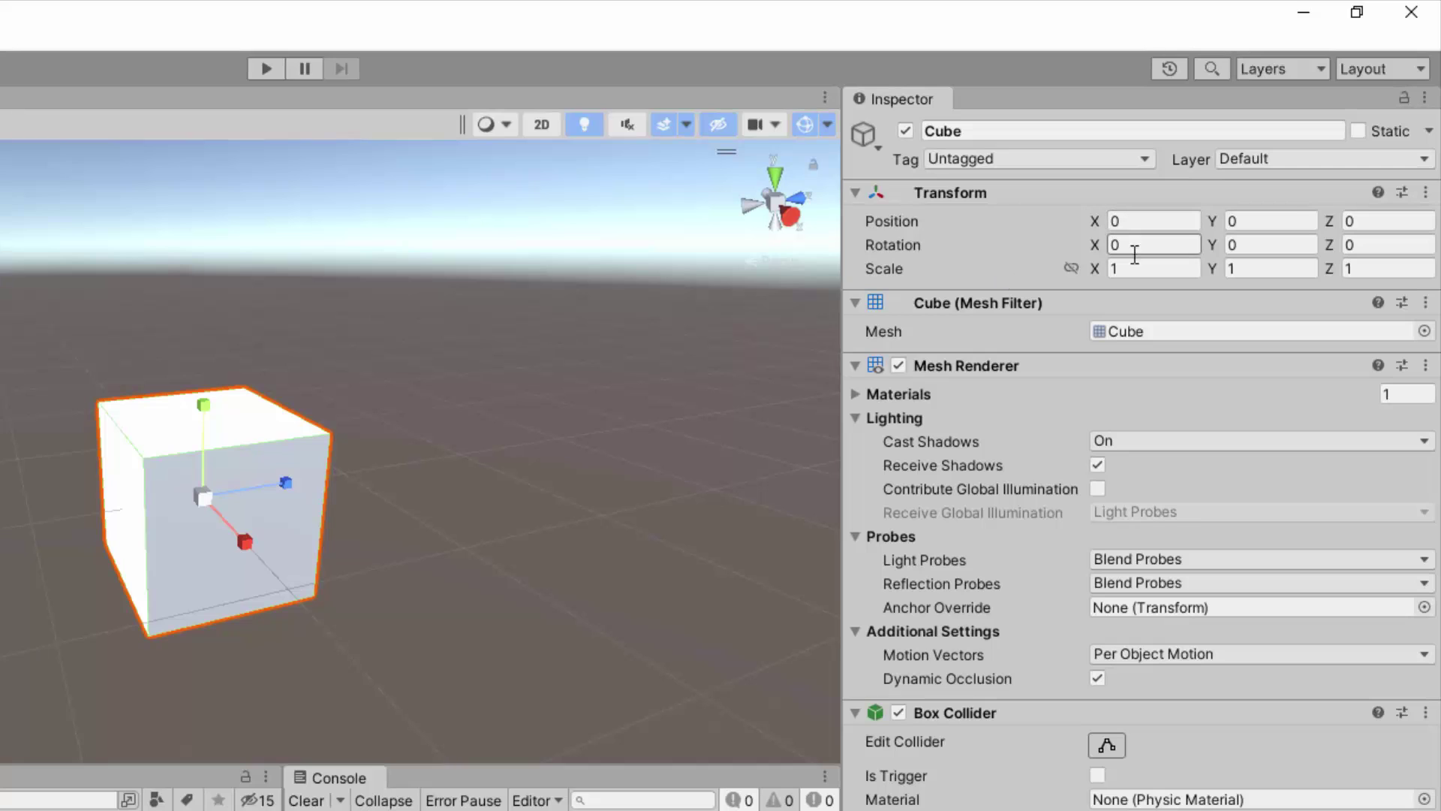
# Halve the cube's size by setting its scale to 0.5 on X, Y and Z.
pyautogui.moveTo(1093, 268); pyautogui.dragTo(1122, 268)
pyautogui.click(1154, 269)
pyautogui.write('1')
pyautogui.press('Return')
pyautogui.write('0.5')
pyautogui.press('Tab')
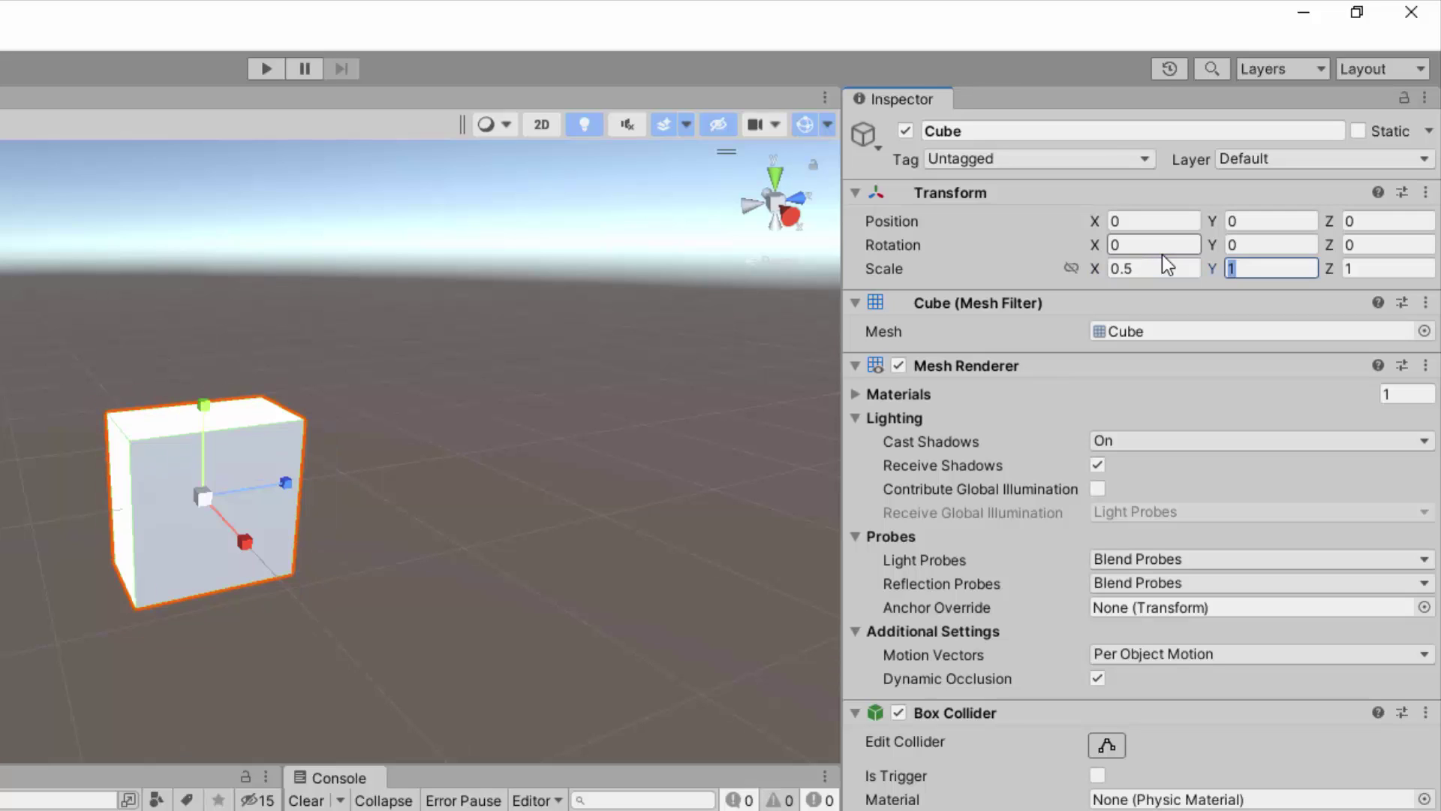
pyautogui.write('0.5')
pyautogui.press('Tab')
pyautogui.write('0.5')
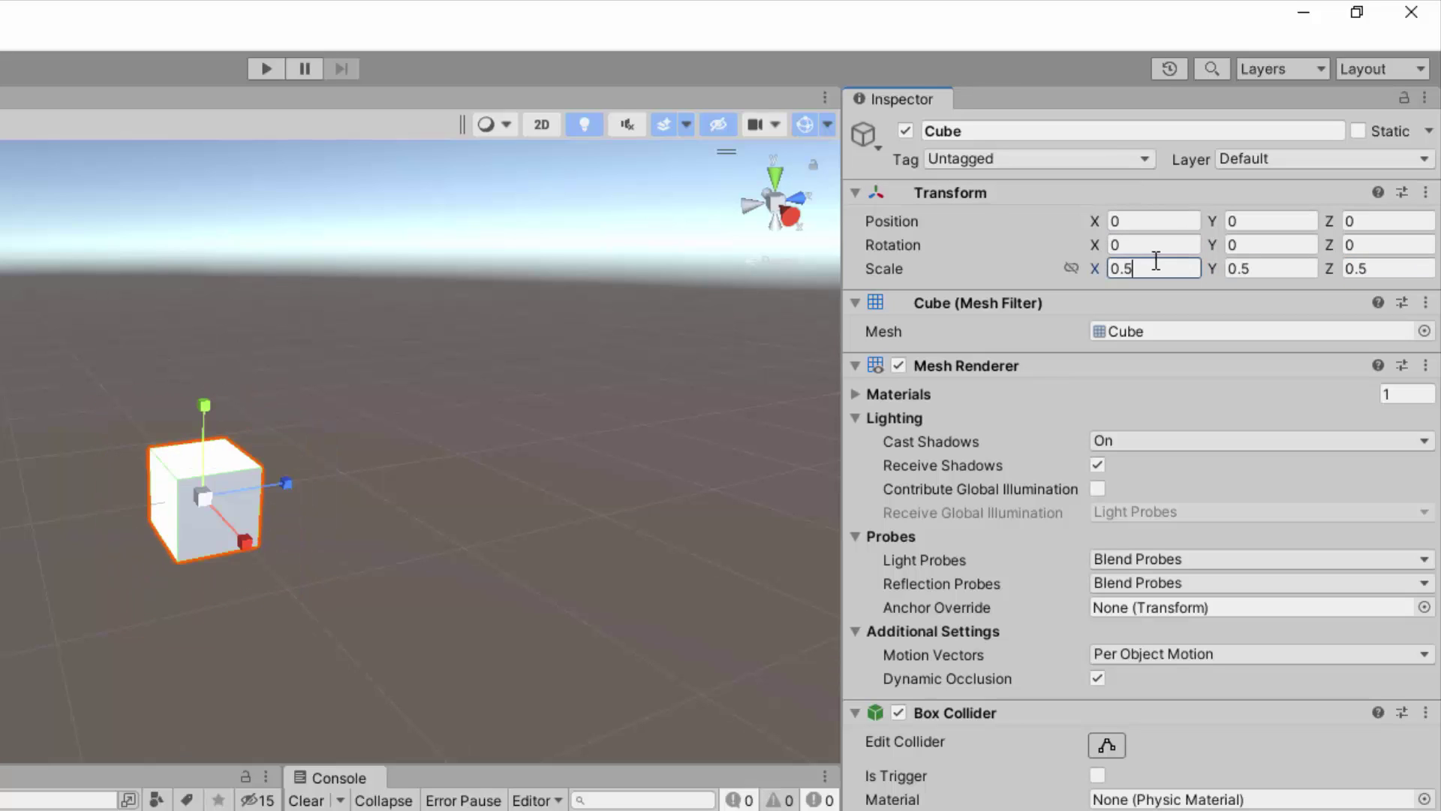
# Enable constrained proportions for Scale, enlarge the cube uniformly to about 1.5, and disable the constraint again.
pyautogui.click(1153, 268)
pyautogui.click(1261, 268)
pyautogui.click(1387, 268)
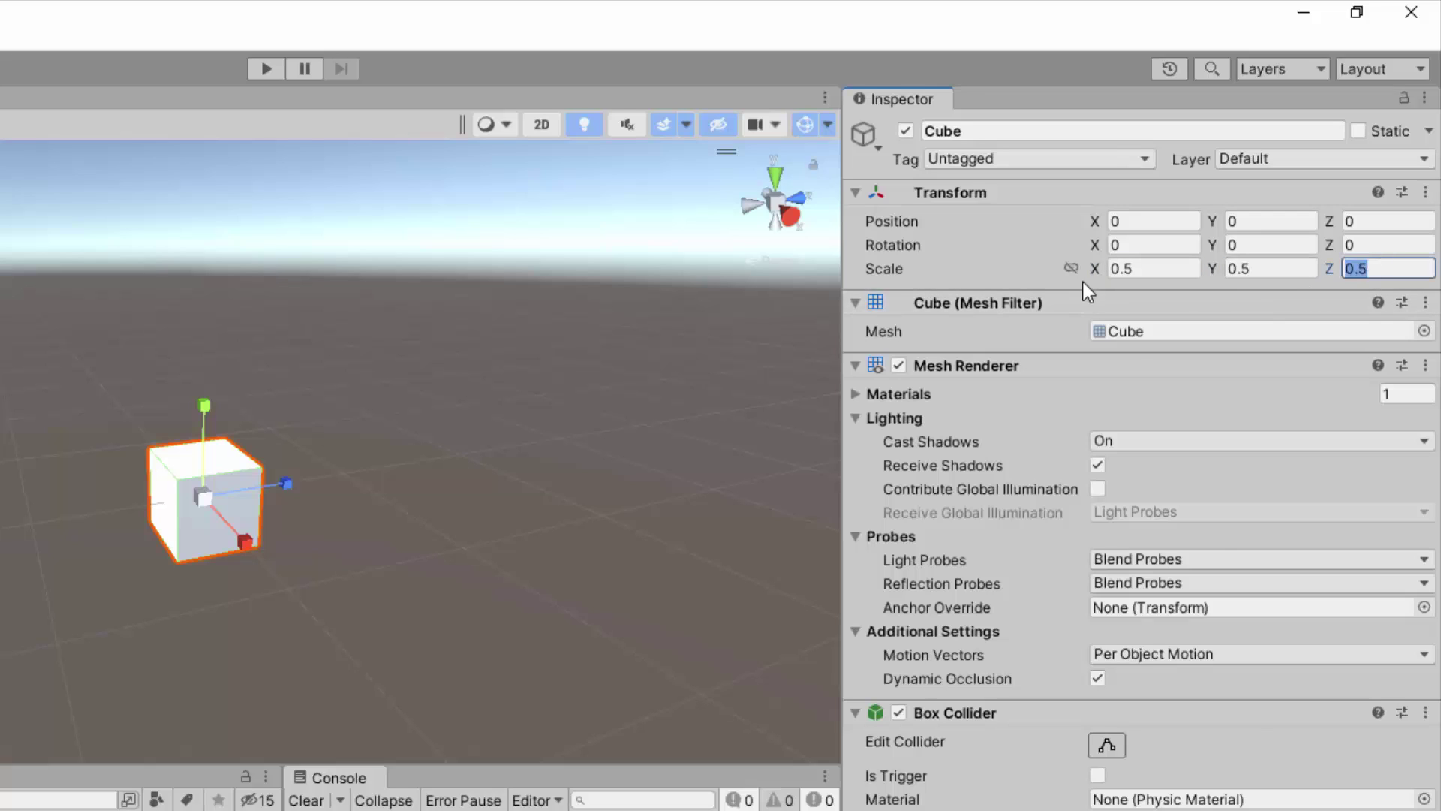
pyautogui.click(1047, 274)
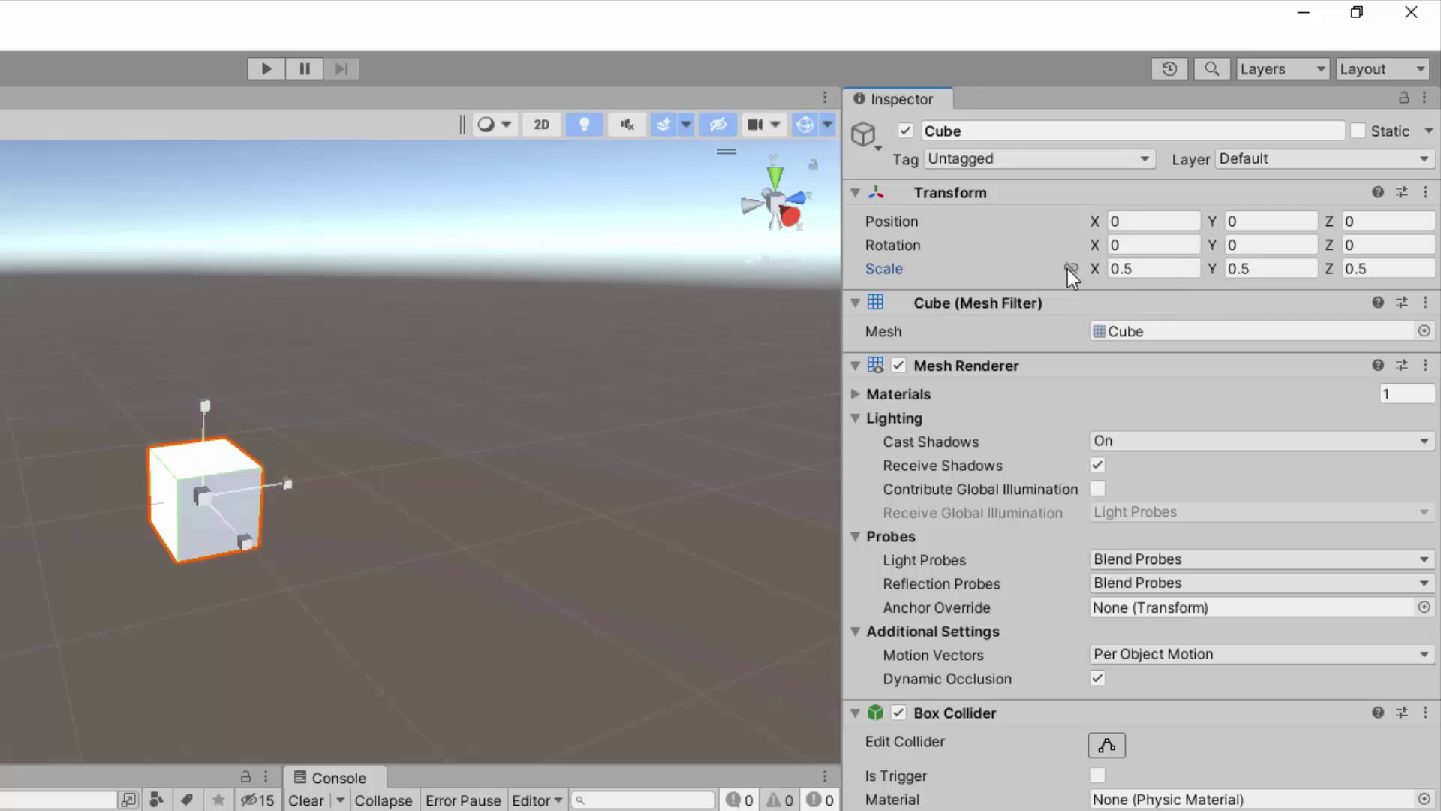
pyautogui.click(1070, 269)
pyautogui.moveTo(1088, 264)
pyautogui.mouseDown()
pyautogui.moveTo(1195, 272)
pyautogui.moveTo(1050, 271)
pyautogui.moveTo(1124, 268)
pyautogui.moveTo(1098, 268)
pyautogui.mouseUp()
pyautogui.click(1072, 267)
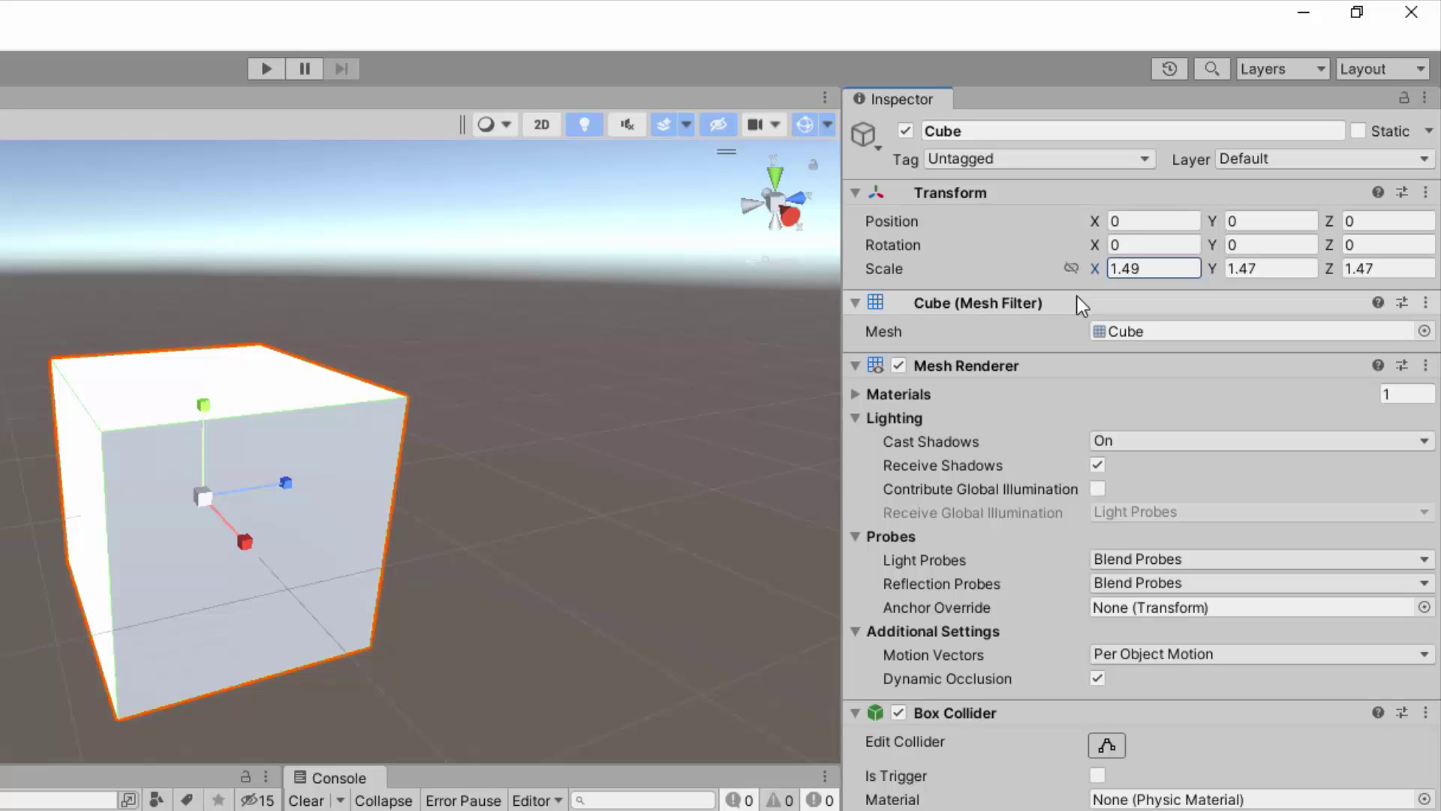
# Return the cube's scale to 1 on X, Y and Z.
pyautogui.doubleClick(1141, 268)
pyautogui.write('1')
pyautogui.click(1287, 268)
pyautogui.write('1')
pyautogui.press('Tab')
pyautogui.write('1')
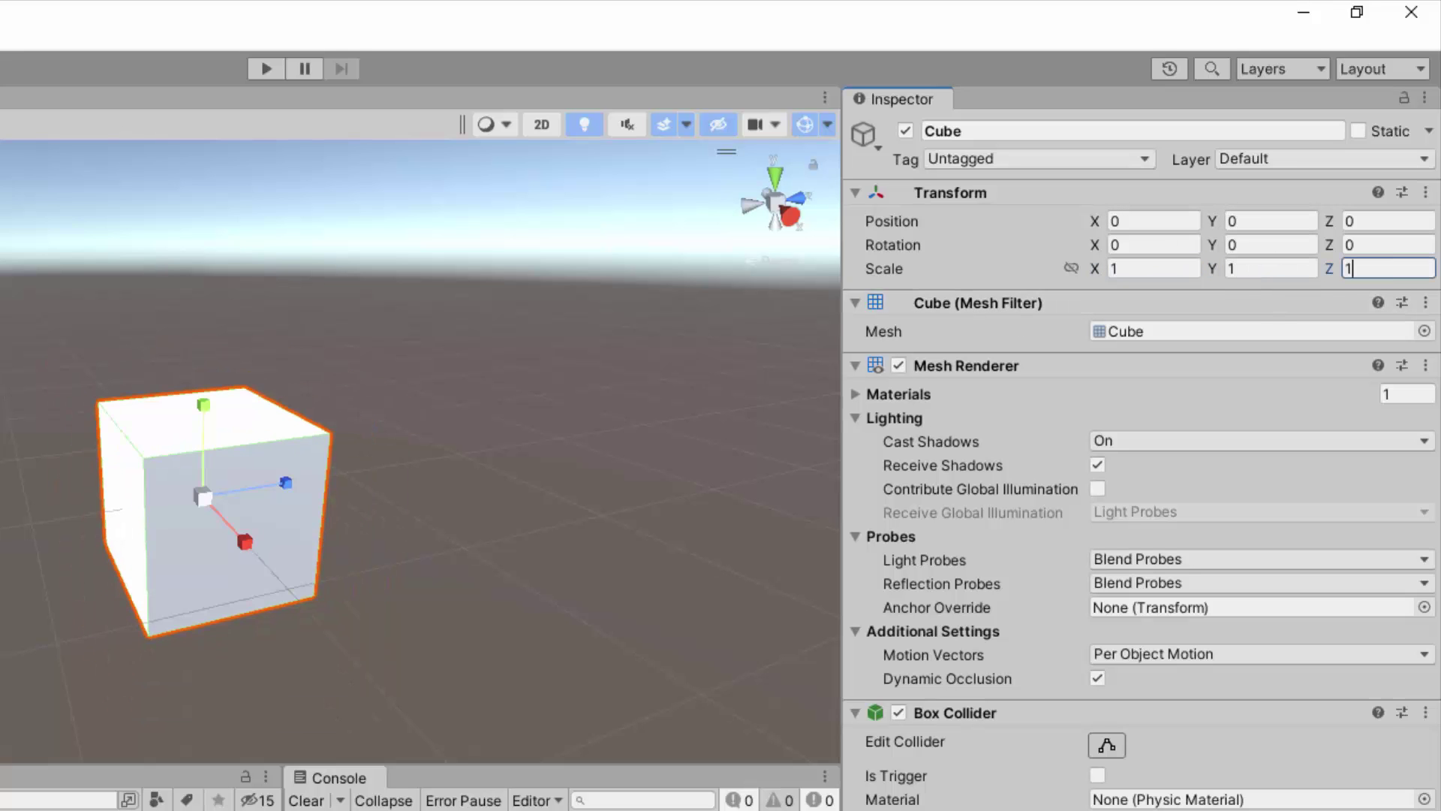
pyautogui.keyDown('alt'); pyautogui.moveTo(319, 297); pyautogui.dragTo(233, 377); pyautogui.keyUp('alt')
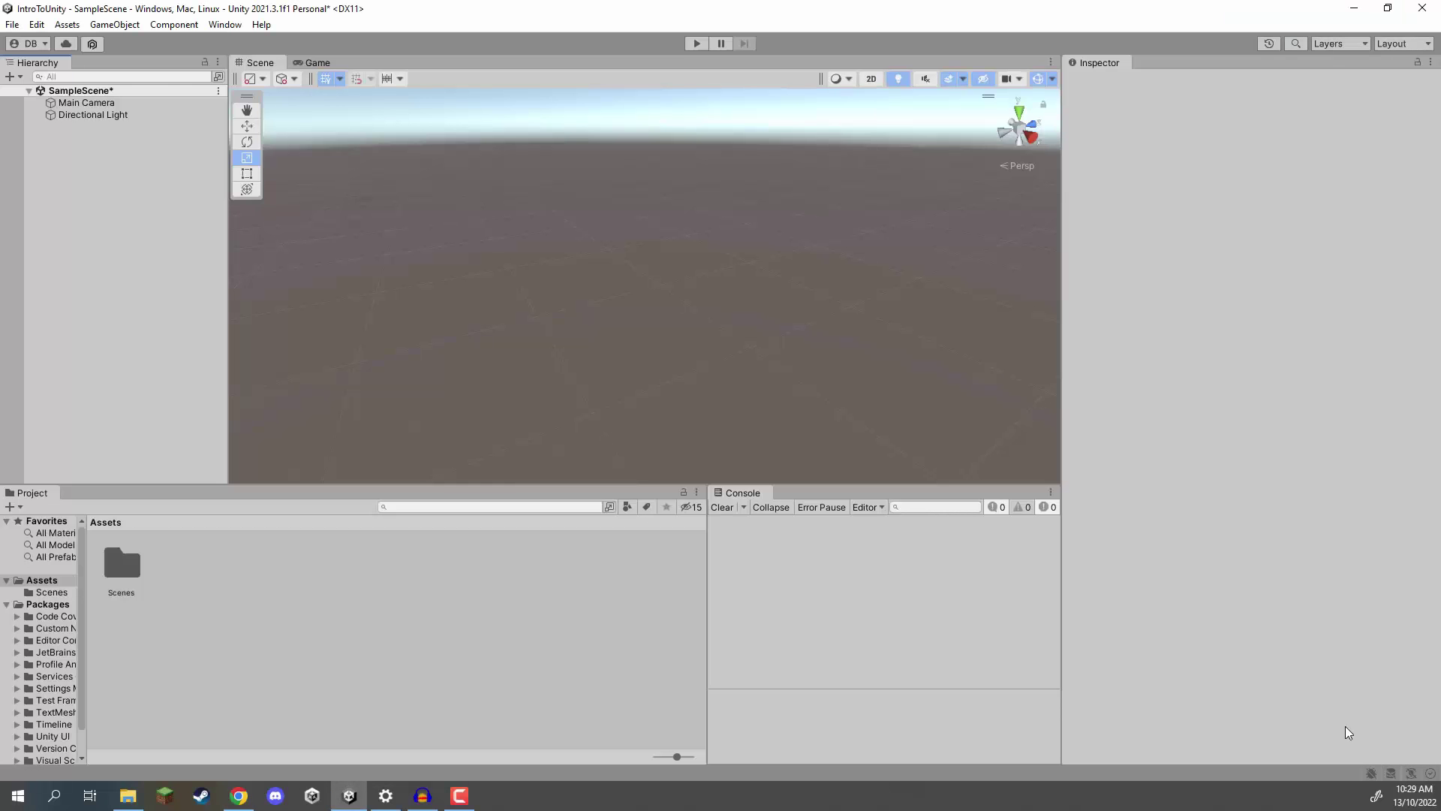
# Create a new 3D Cube object in the SampleScene hierarchy and select it.
pyautogui.rightClick(77, 160)
pyautogui.moveTo(138, 355)
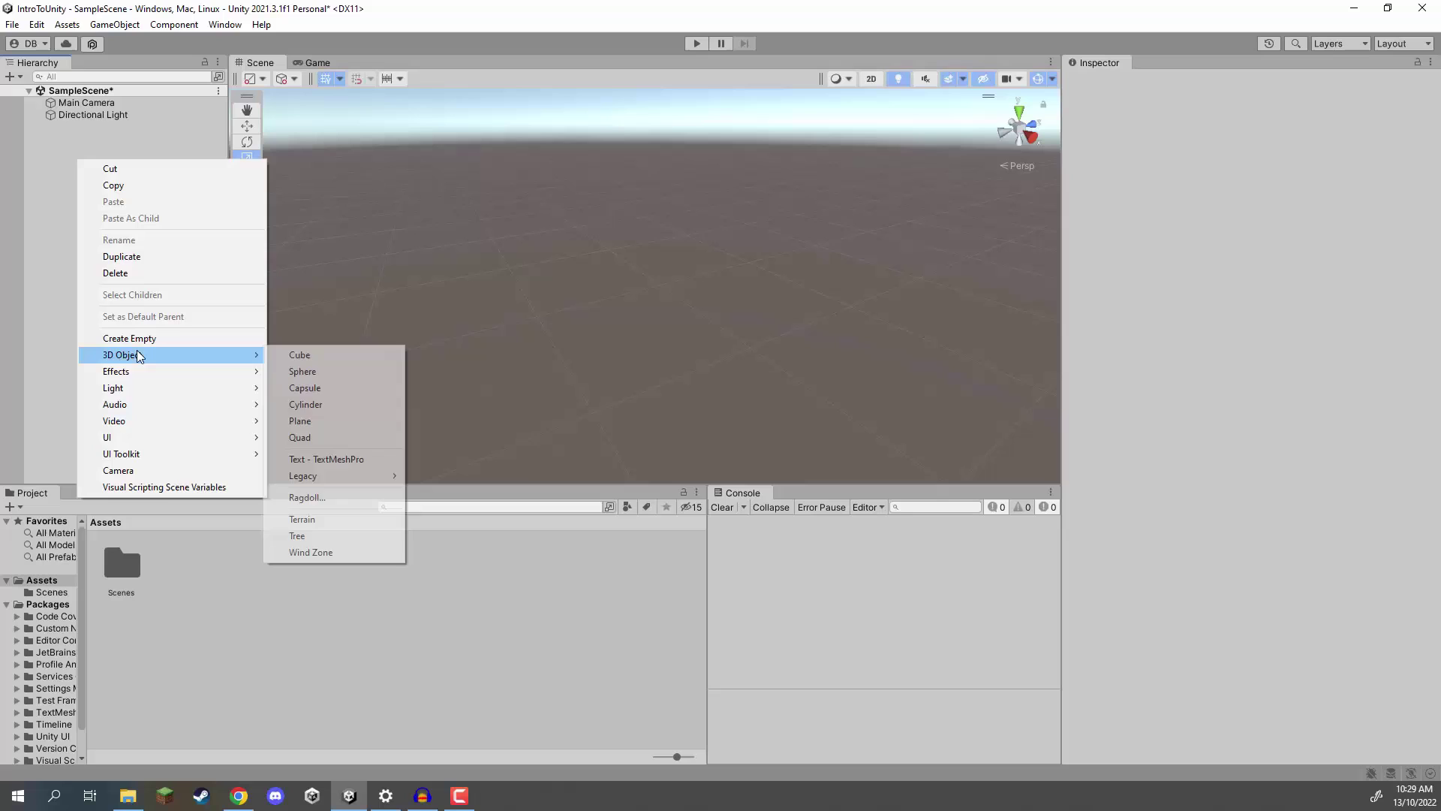
pyautogui.click(290, 354)
pyautogui.click(59, 156)
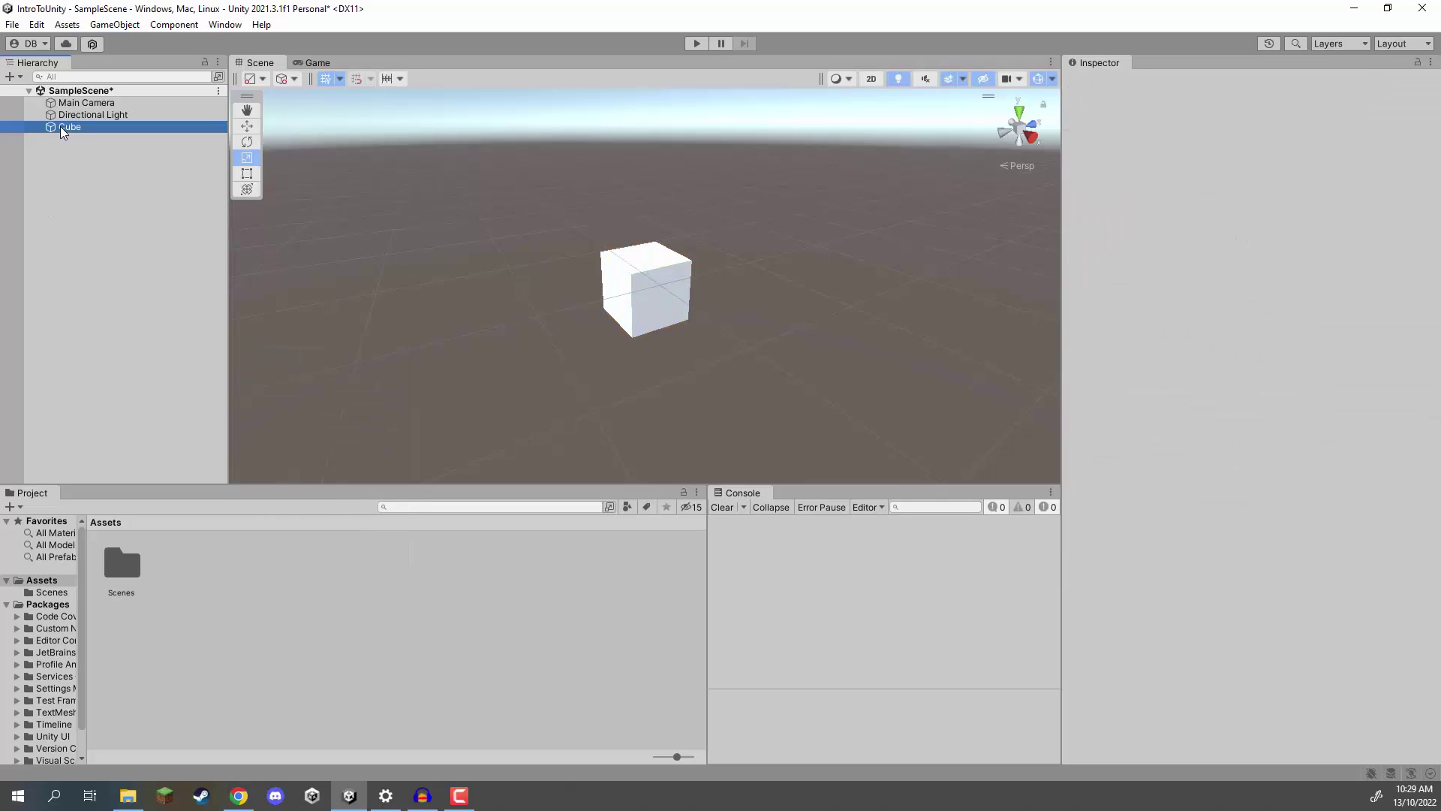
pyautogui.click(60, 127)
# Move the new cube in the Scene to about X -0.45, Y 1.11 and focus the view on it.
pyautogui.moveTo(750, 286); pyautogui.dragTo(729, 245, button='right')
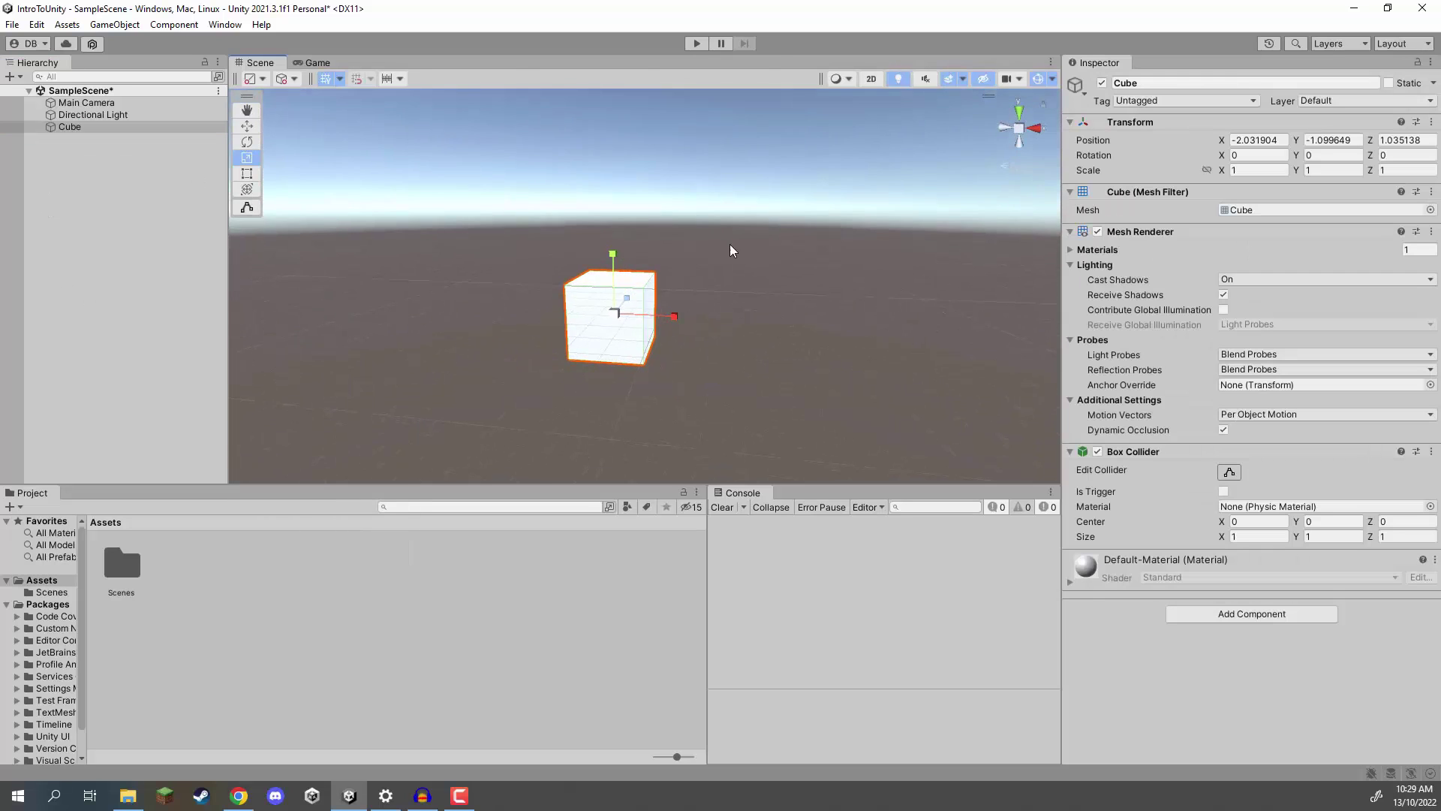
pyautogui.moveTo(627, 288); pyautogui.dragTo(749, 145)
pyautogui.press('f')
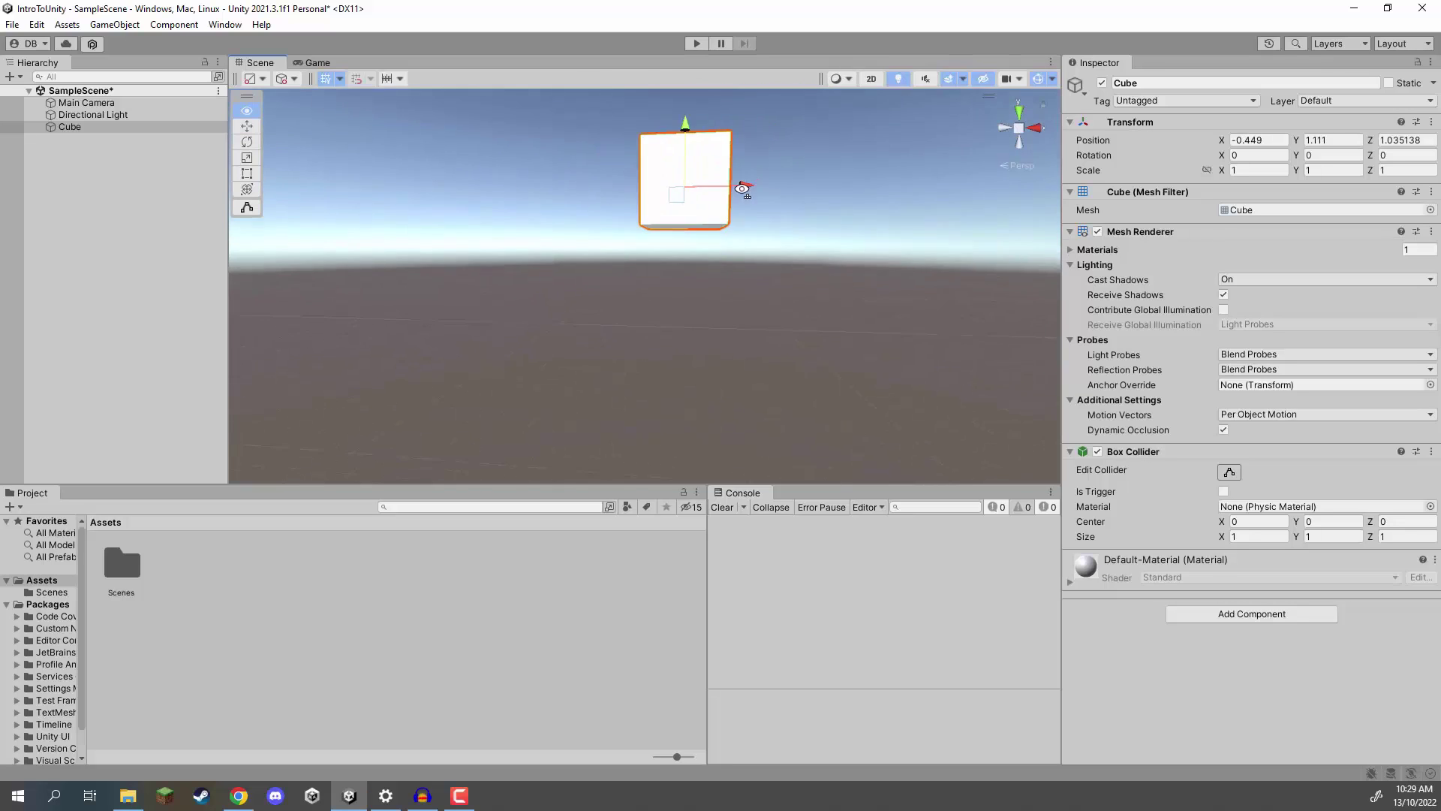
pyautogui.keyDown('alt'); pyautogui.moveTo(760, 203); pyautogui.dragTo(926, 219); pyautogui.keyUp('alt')
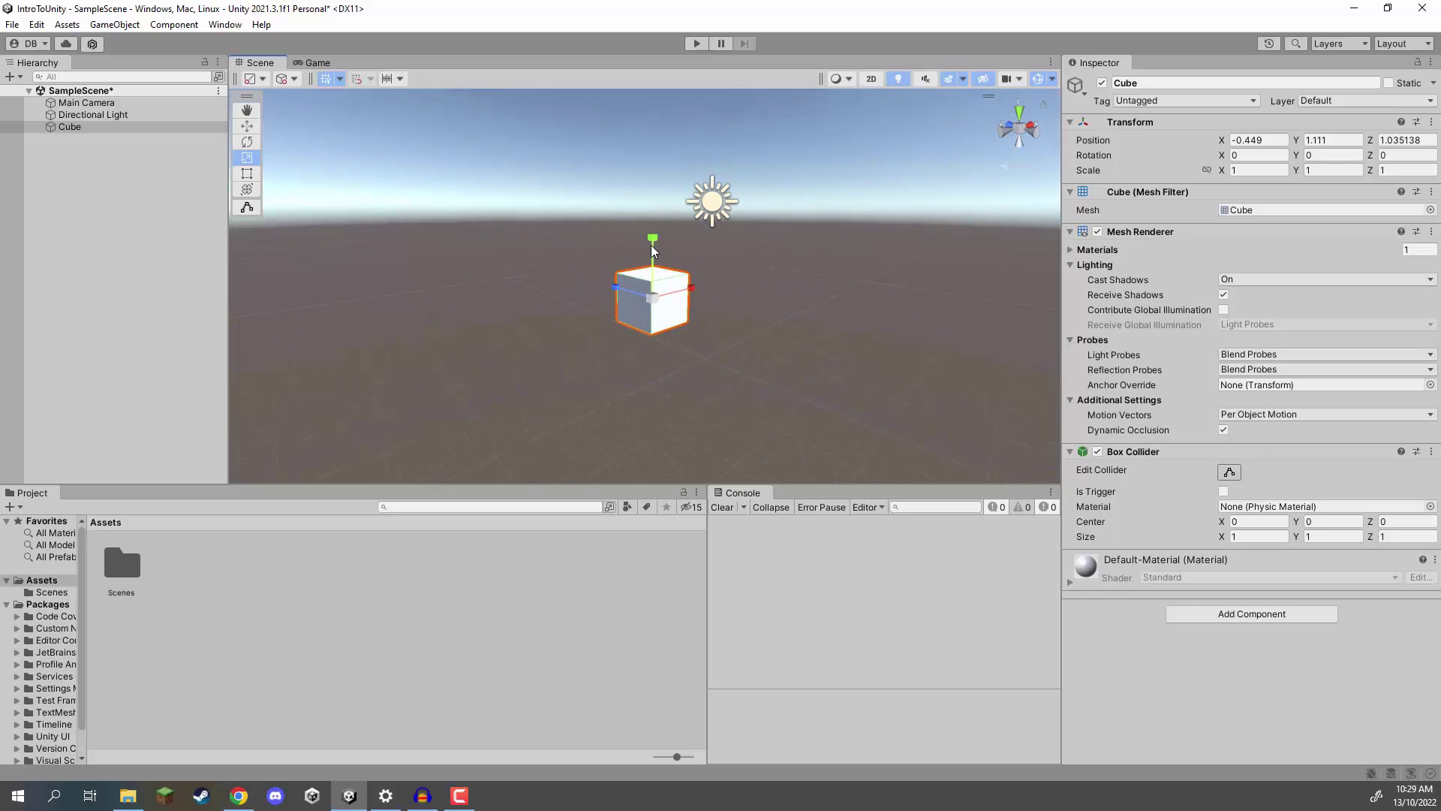
# Stretch the cube vertically to a Y scale of about 7.59 and raise it to about Y 5.72.
pyautogui.moveTo(650, 245); pyautogui.dragTo(631, 106)
pyautogui.moveTo(753, 267); pyautogui.dragTo(666, 260, button='right')
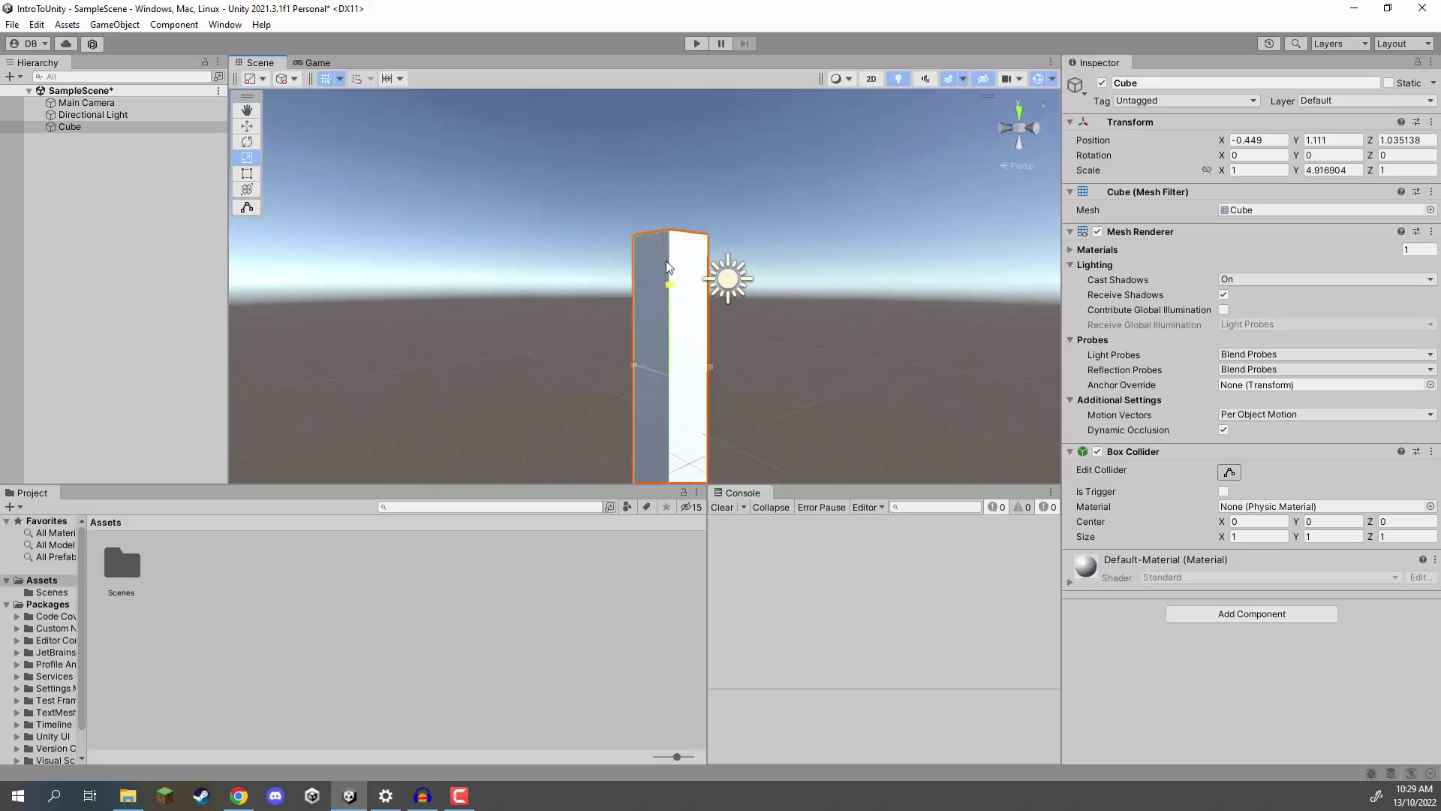
pyautogui.moveTo(667, 267); pyautogui.dragTo(665, 255)
pyautogui.moveTo(665, 255); pyautogui.dragTo(687, 325, button='right')
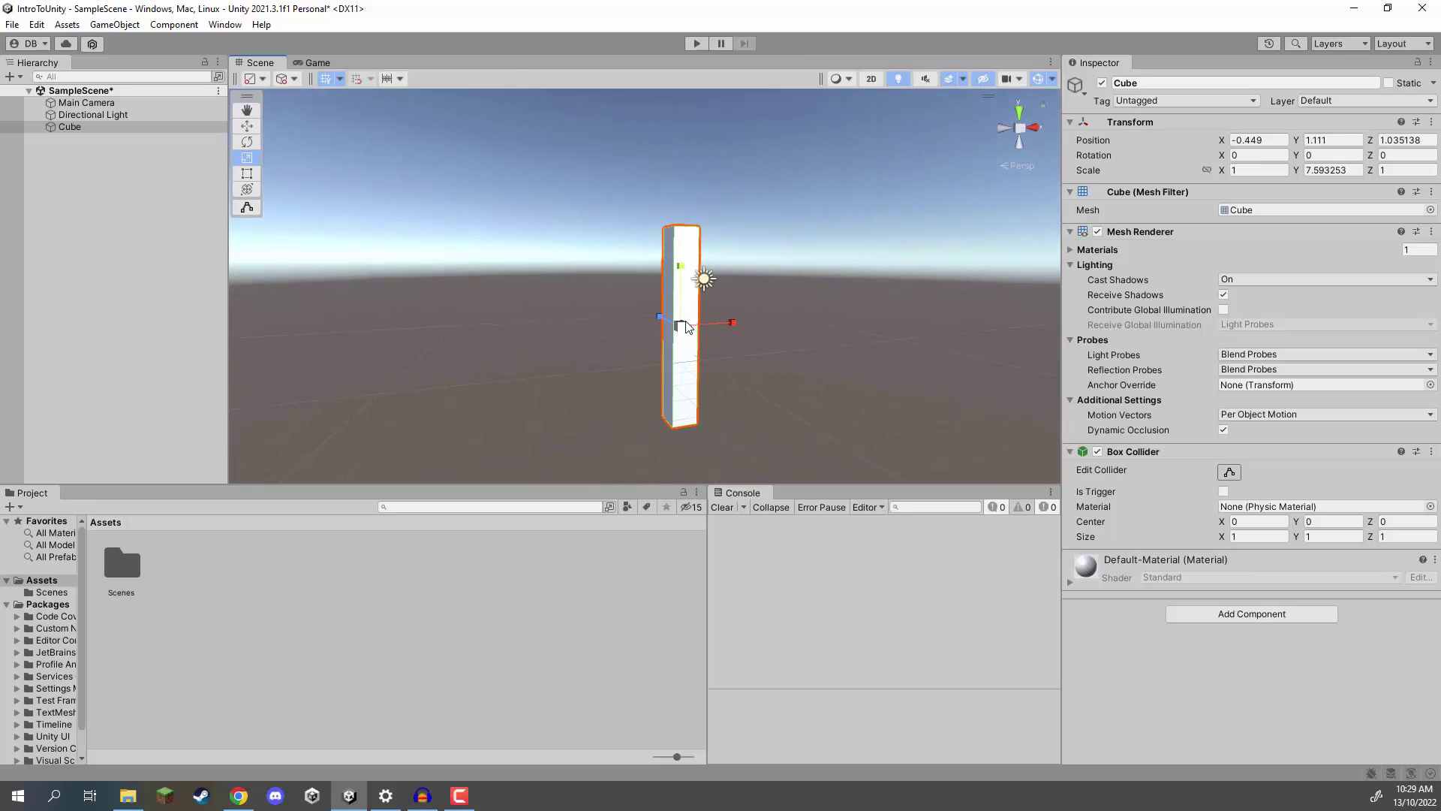
pyautogui.press('w')
pyautogui.moveTo(680, 267); pyautogui.dragTo(662, 151)
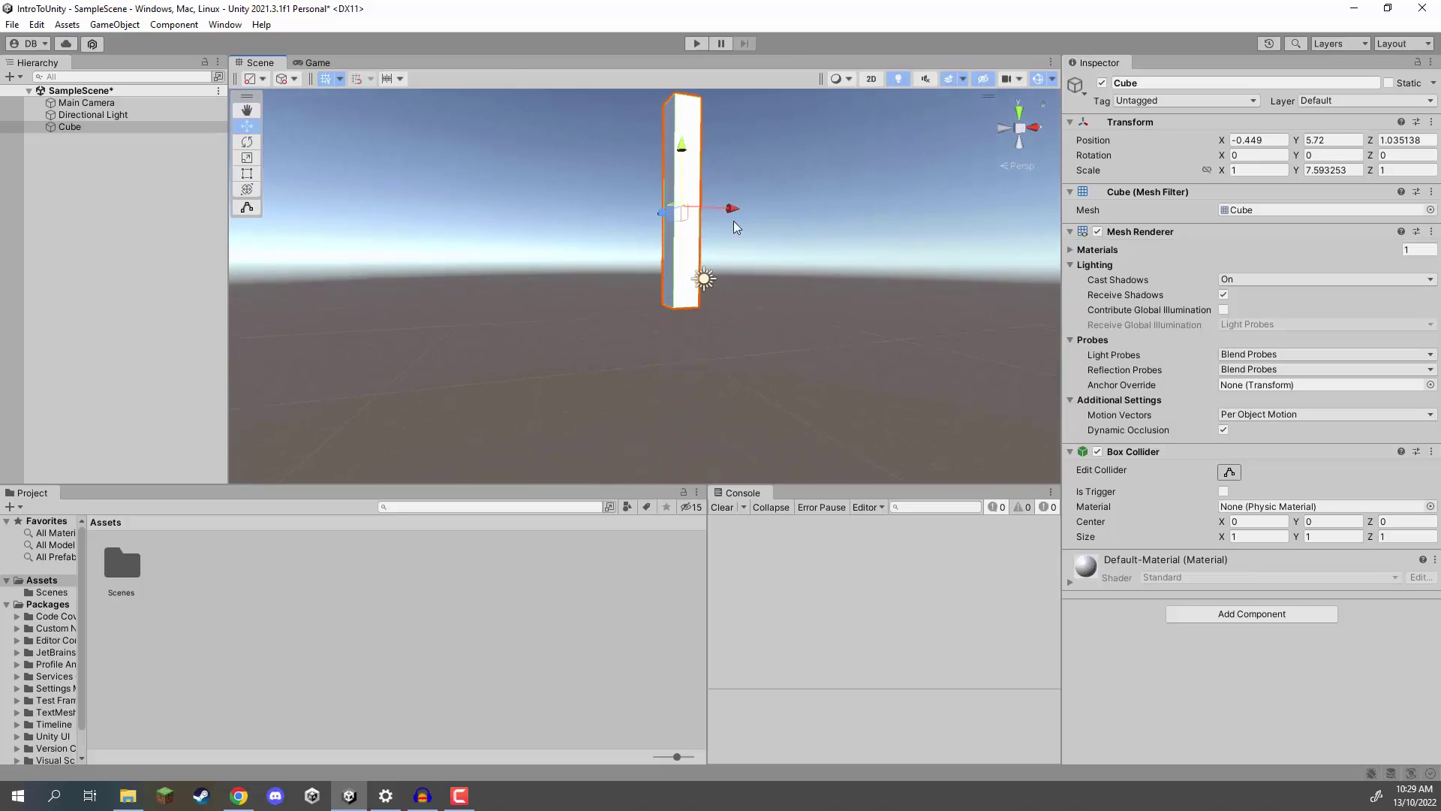
# Raise the tall cube to about Y 7.43 and place a duplicate of it at about X -2.52, Y 3.72.
pyautogui.moveTo(734, 226); pyautogui.dragTo(715, 255, button='right')
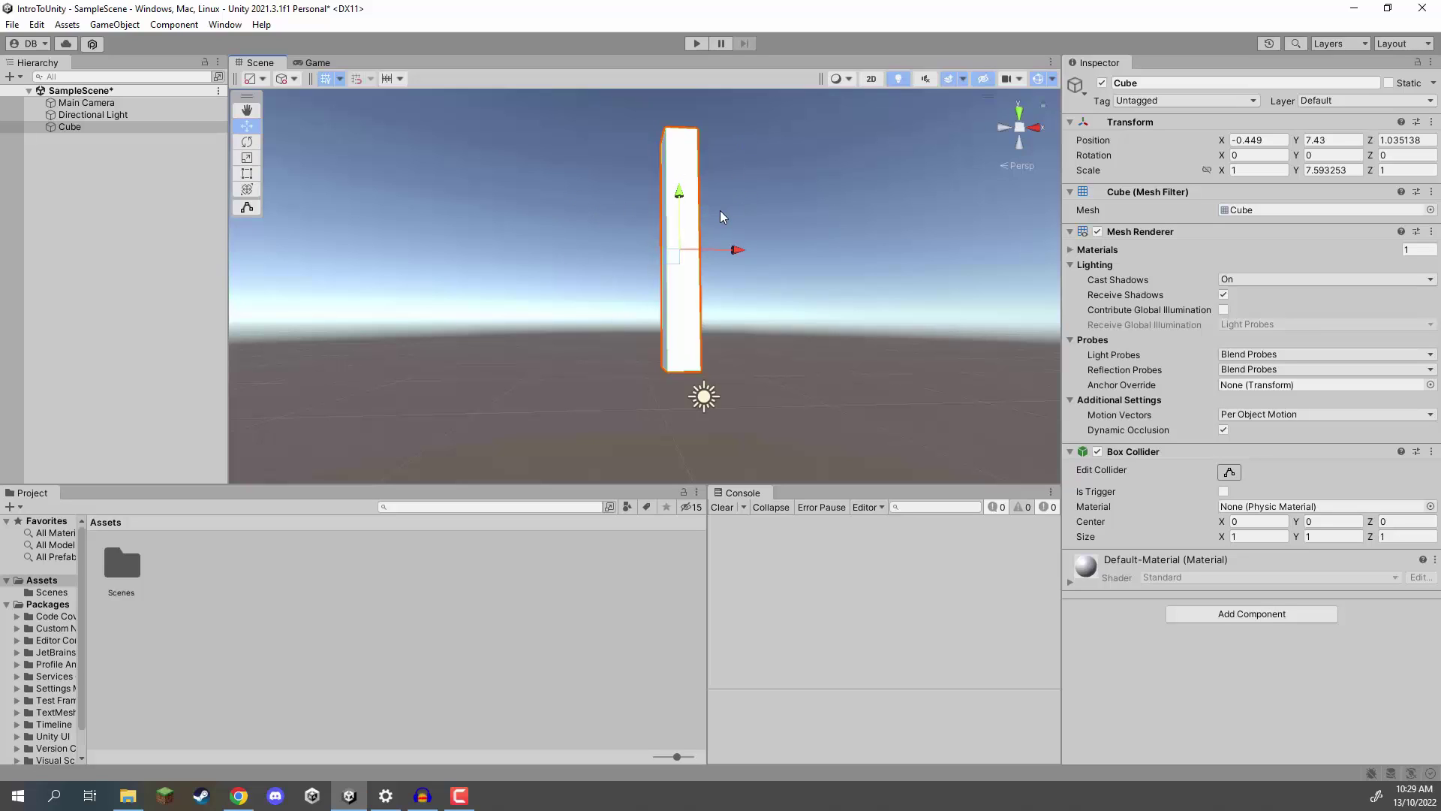
pyautogui.hotkey('ctrl', 'd')
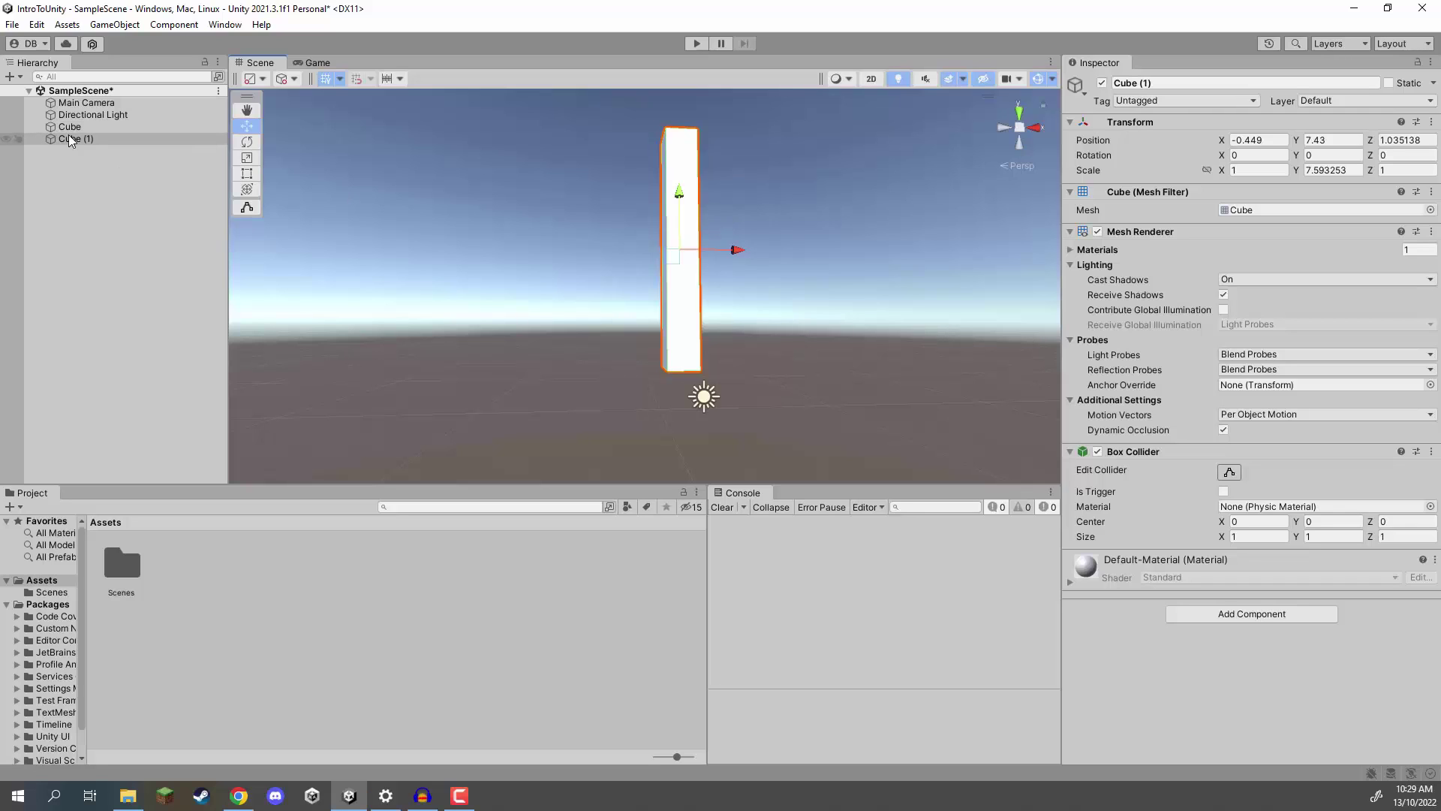
pyautogui.moveTo(672, 262); pyautogui.dragTo(596, 375)
# Shorten the duplicate to a Y scale of about 5.52 and tilt it about -28.6° on Z, placing it as a leg at about X -1.84, Y 1.9.
pyautogui.press('r')
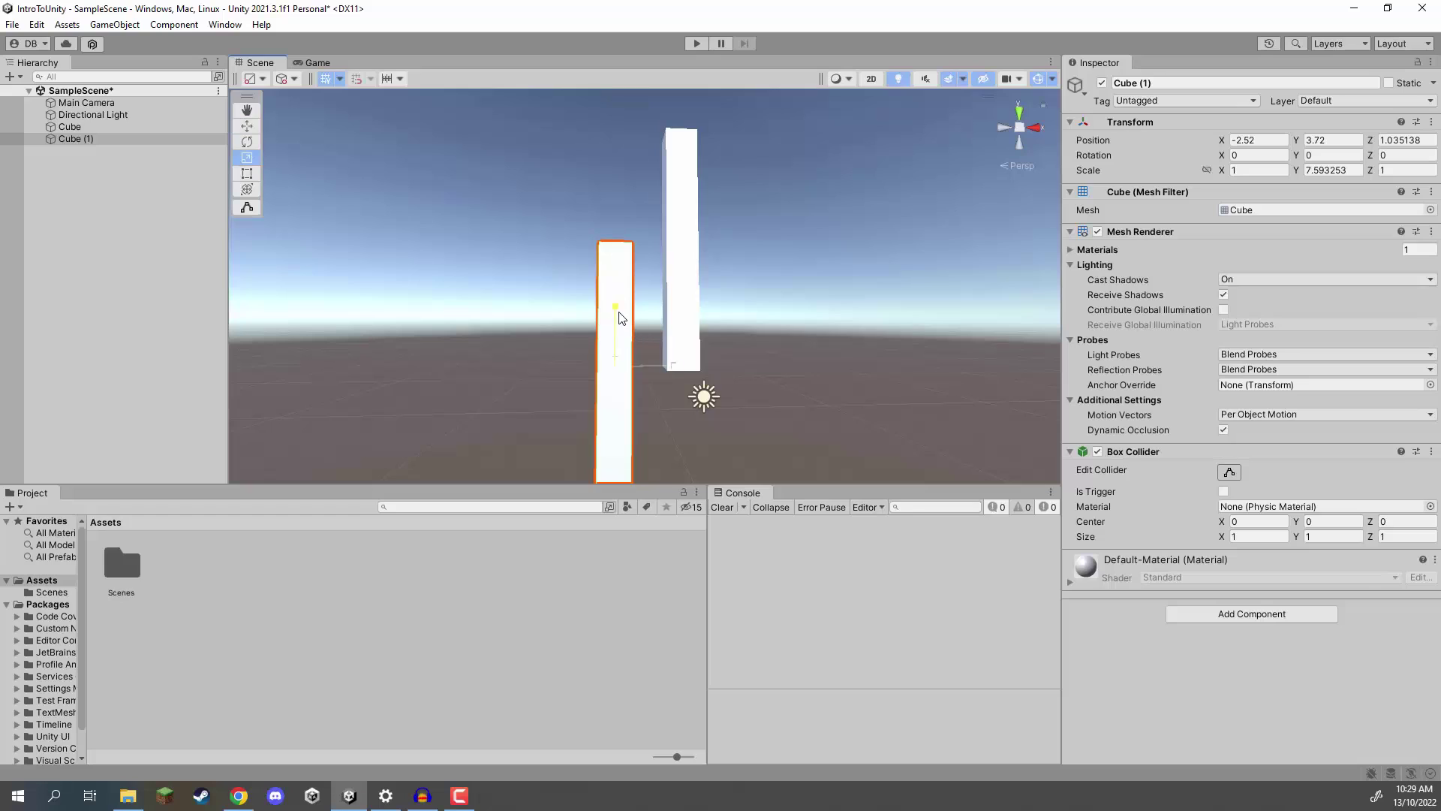
pyautogui.moveTo(617, 311); pyautogui.dragTo(627, 416)
pyautogui.press('e')
pyautogui.press('w')
pyautogui.moveTo(746, 376); pyautogui.dragTo(725, 408, button='right')
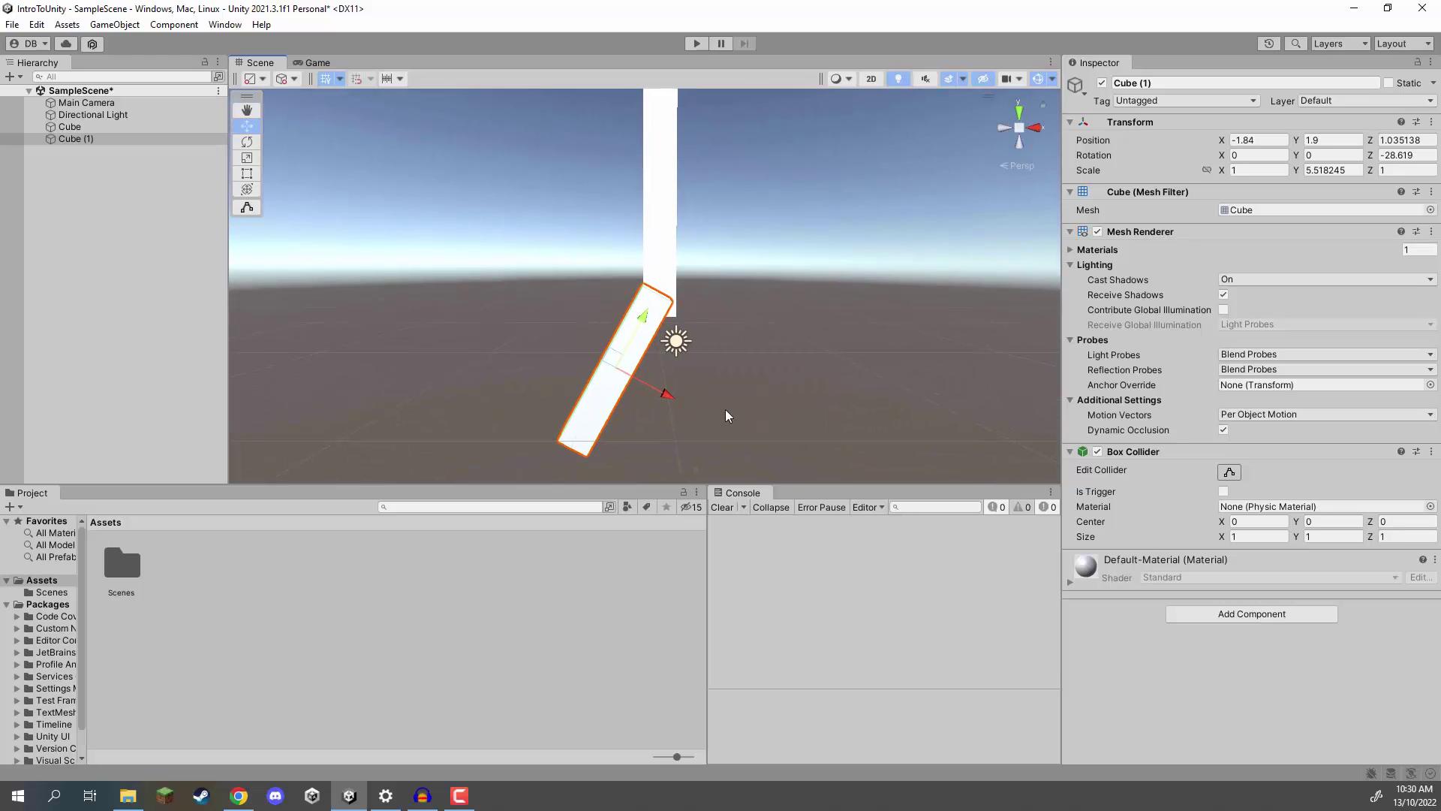
# Duplicate the leg and mirror its tilt to about 25.8° on Z, moving the copy to about X 0.74, Y 1.9.
pyautogui.hotkey('ctrl', 'd')
pyautogui.press('e')
pyautogui.moveTo(660, 333); pyautogui.dragTo(531, 296)
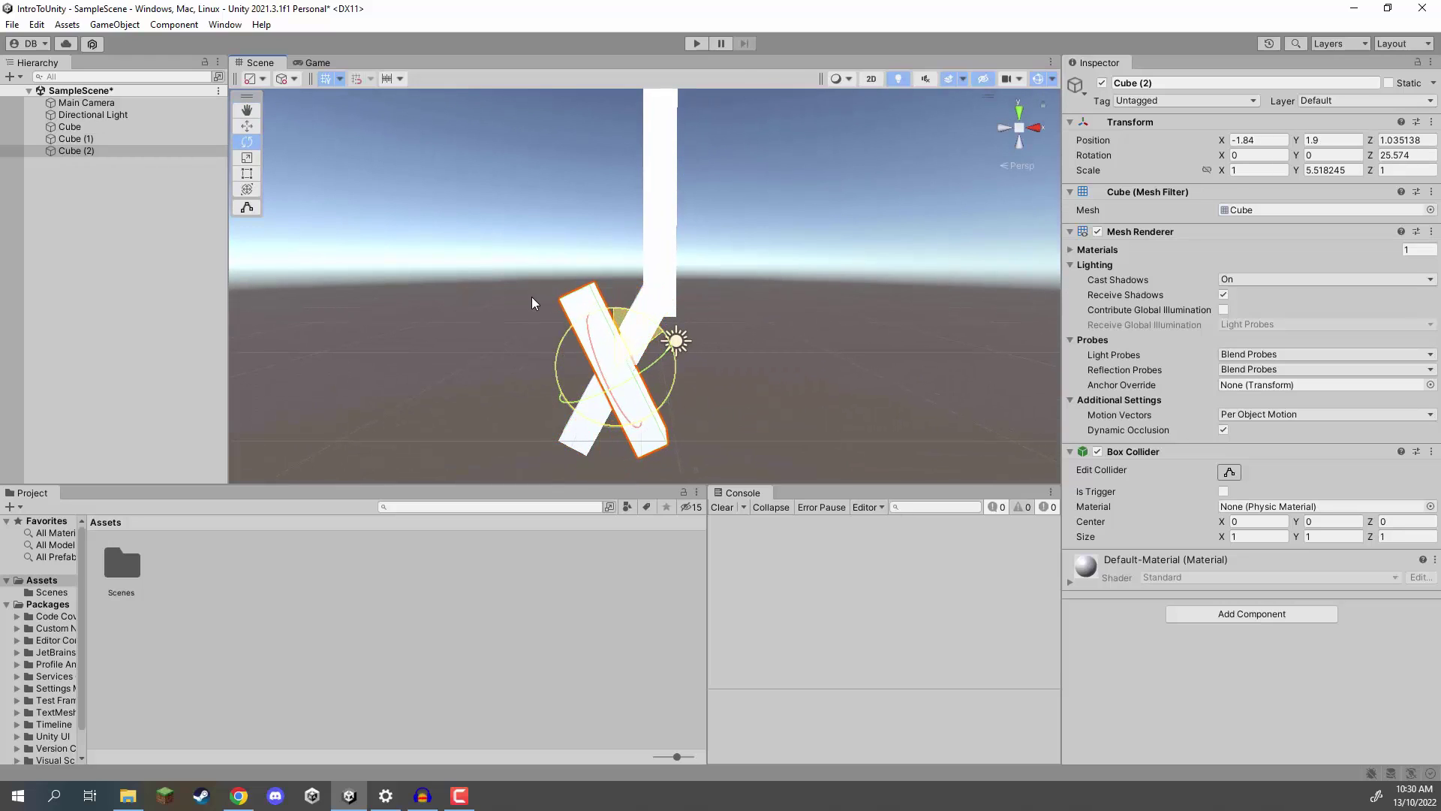
pyautogui.press('w')
pyautogui.moveTo(612, 364); pyautogui.dragTo(696, 359)
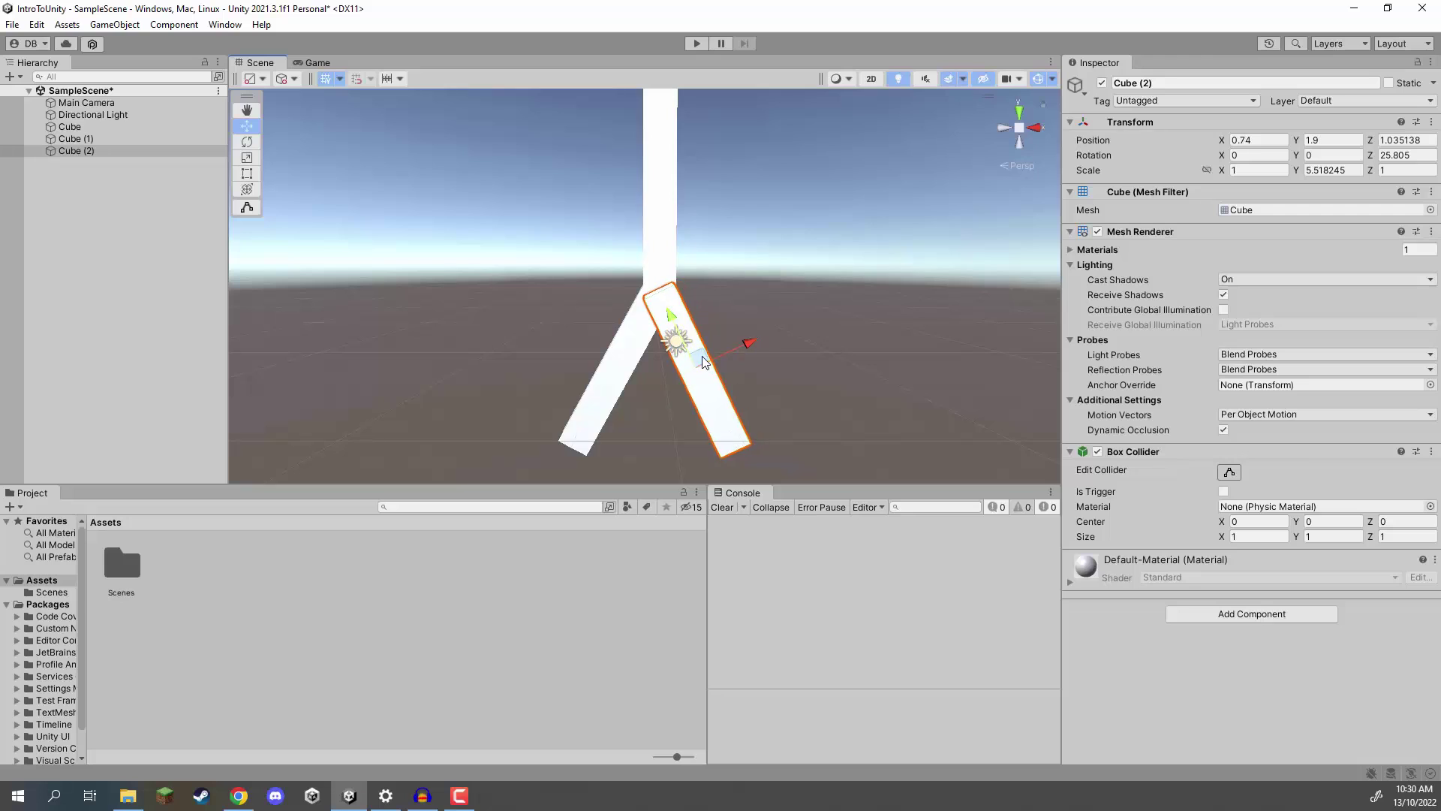
pyautogui.moveTo(697, 359); pyautogui.dragTo(600, 272, button='right')
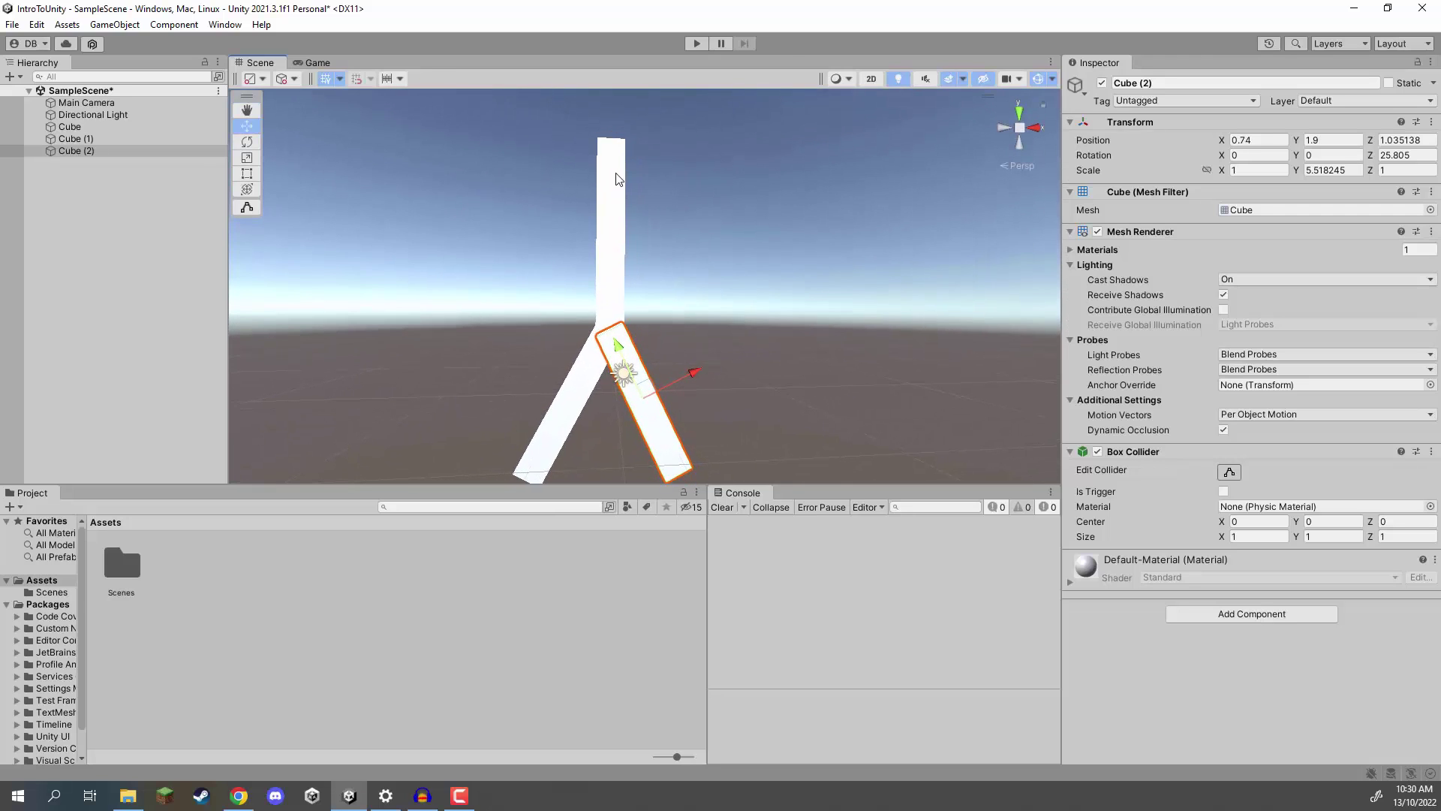
# Duplicate the upright body cube and rotate the copy to about -89° on Z so it lies horizontally.
pyautogui.click(610, 218)
pyautogui.hotkey('ctrl', 'd')
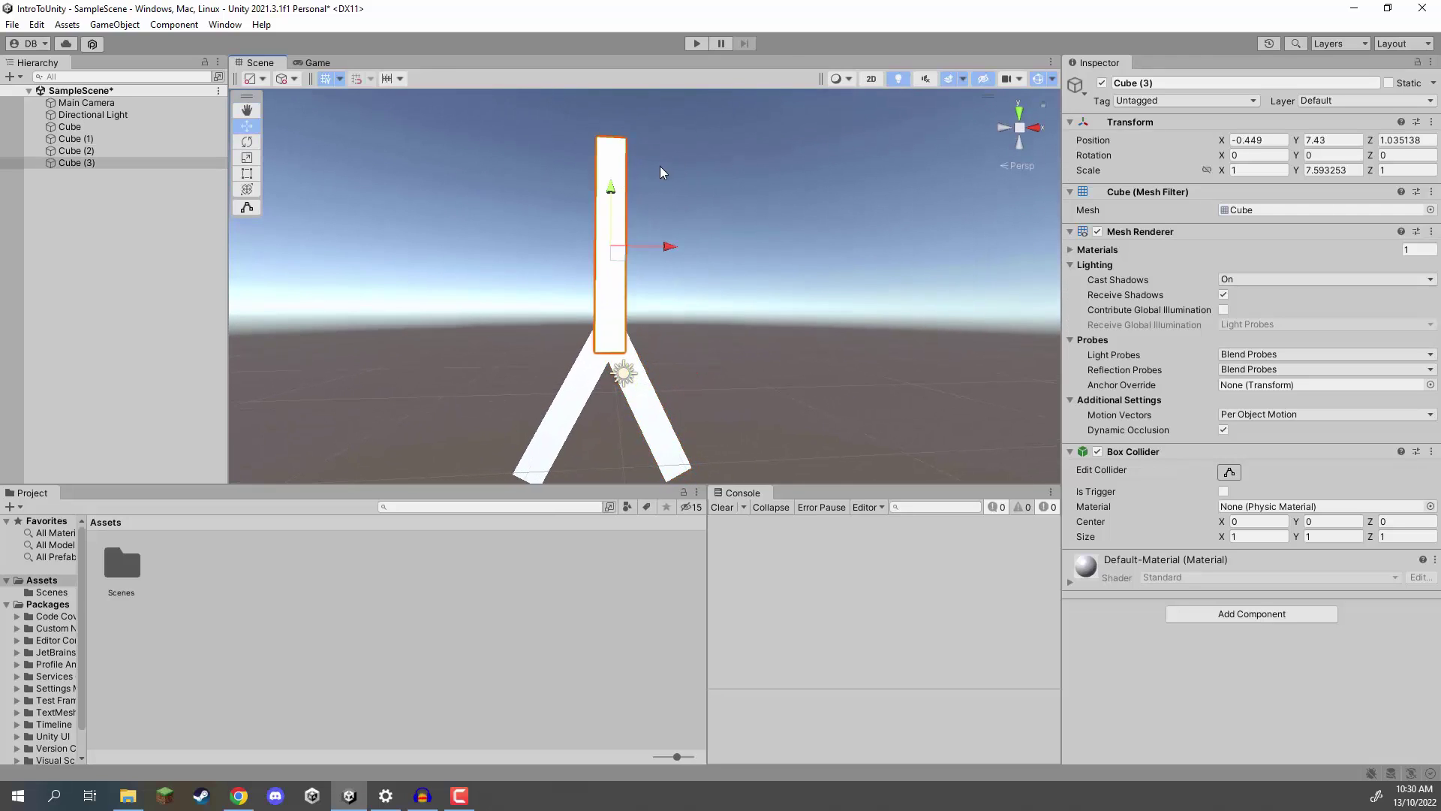
pyautogui.press('e')
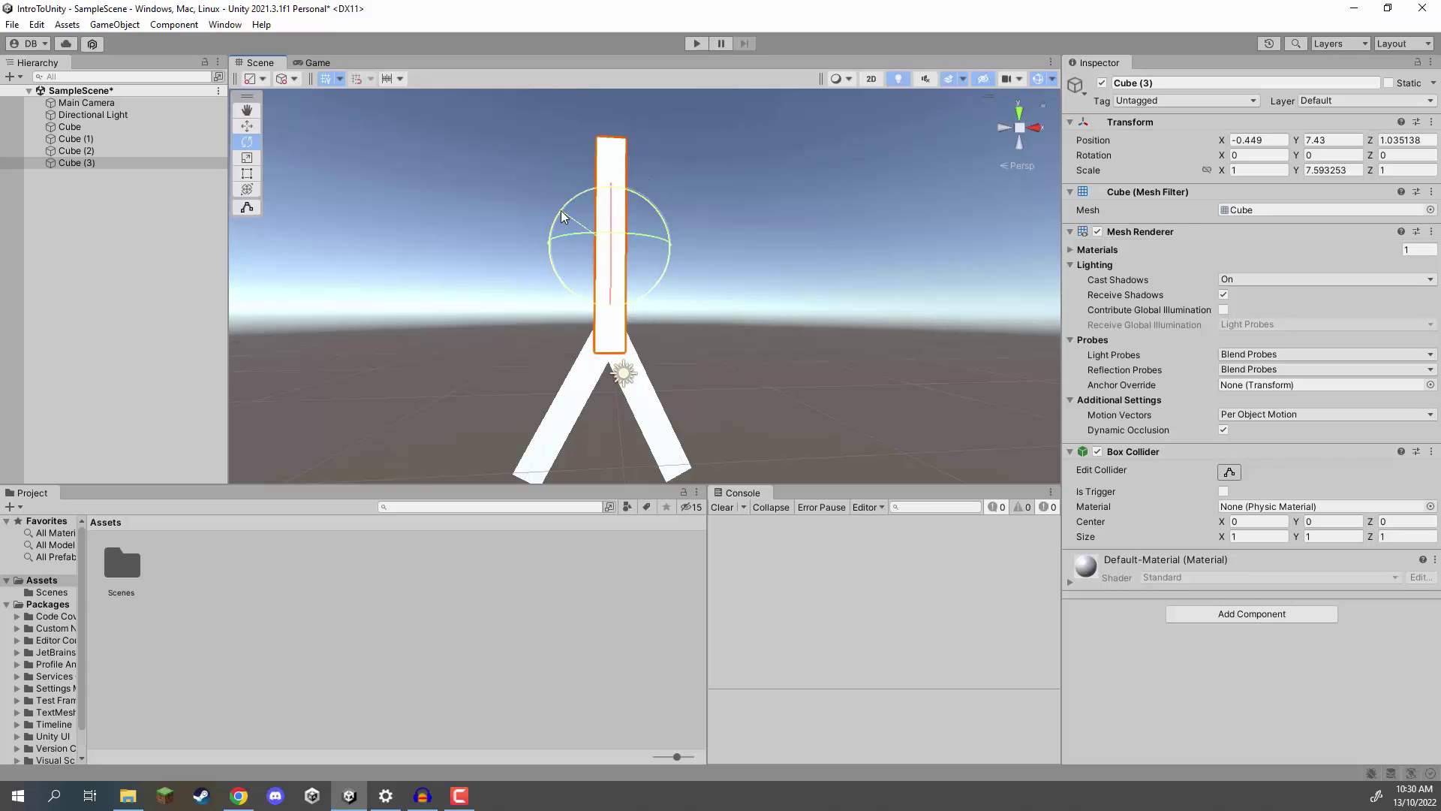
pyautogui.moveTo(561, 210); pyautogui.dragTo(799, 173)
# Scale the horizontal cube to about 0.87, 10.06, 0.87 and place it as arms at about X -0.25, Y 10.3, rotated about -90.55° on Z.
pyautogui.press('r')
pyautogui.moveTo(614, 253); pyautogui.dragTo(623, 188)
pyautogui.press('w')
pyautogui.moveTo(551, 200); pyautogui.dragTo(456, 228, button='right')
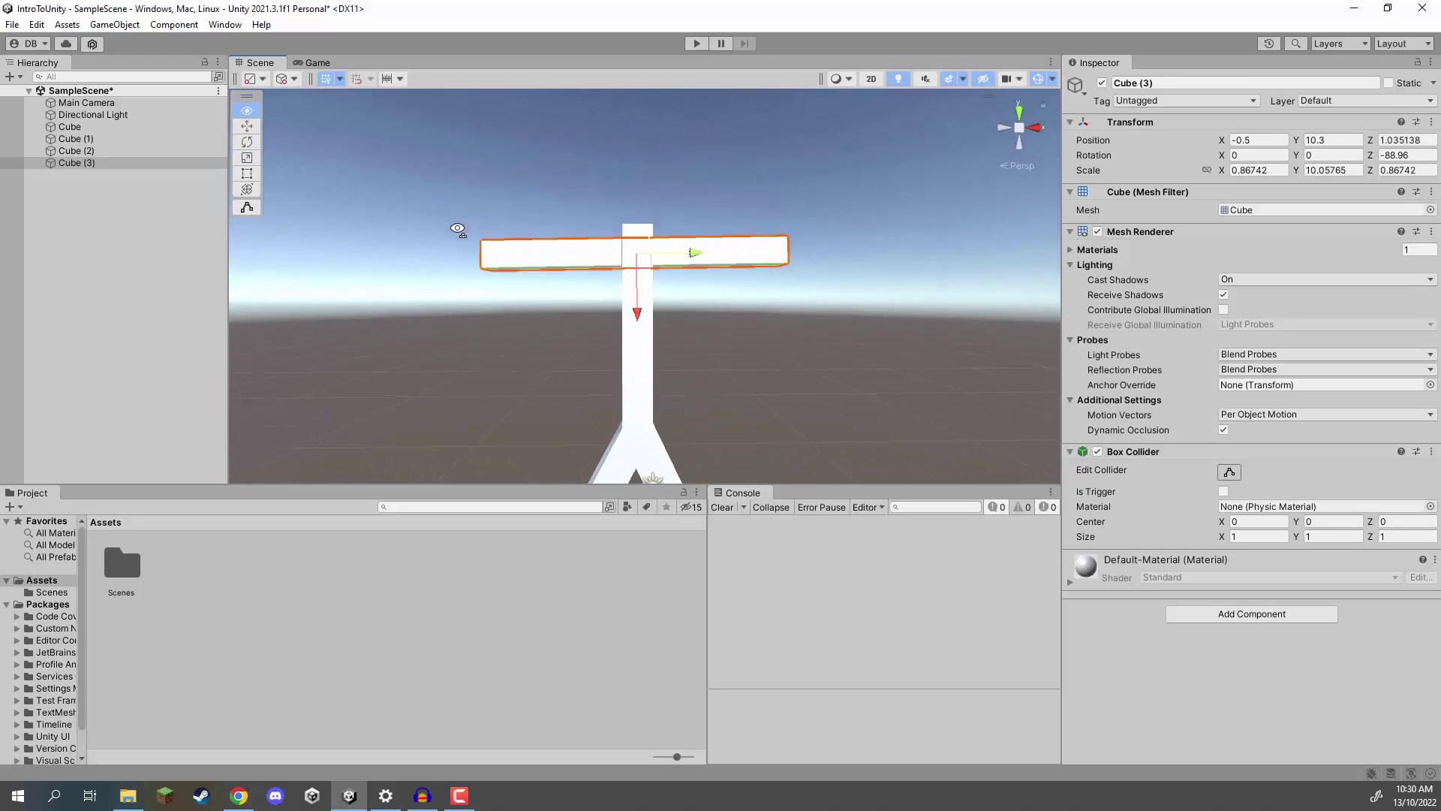
pyautogui.press('e')
pyautogui.moveTo(692, 251); pyautogui.dragTo(650, 291)
# Create a 3D Sphere object named w in the SampleScene hierarchy.
pyautogui.click(89, 209)
pyautogui.rightClick(78, 186)
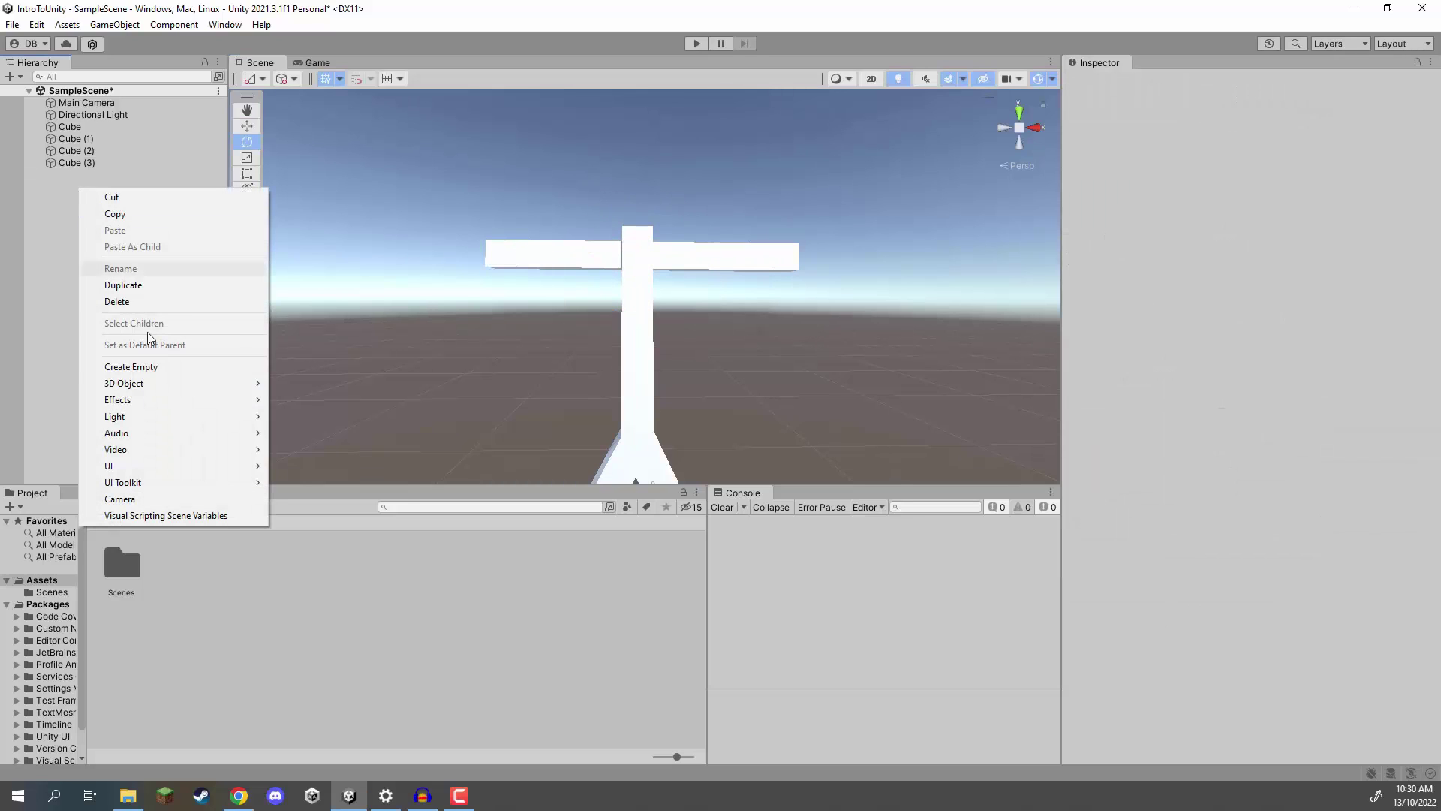
pyautogui.moveTo(152, 381)
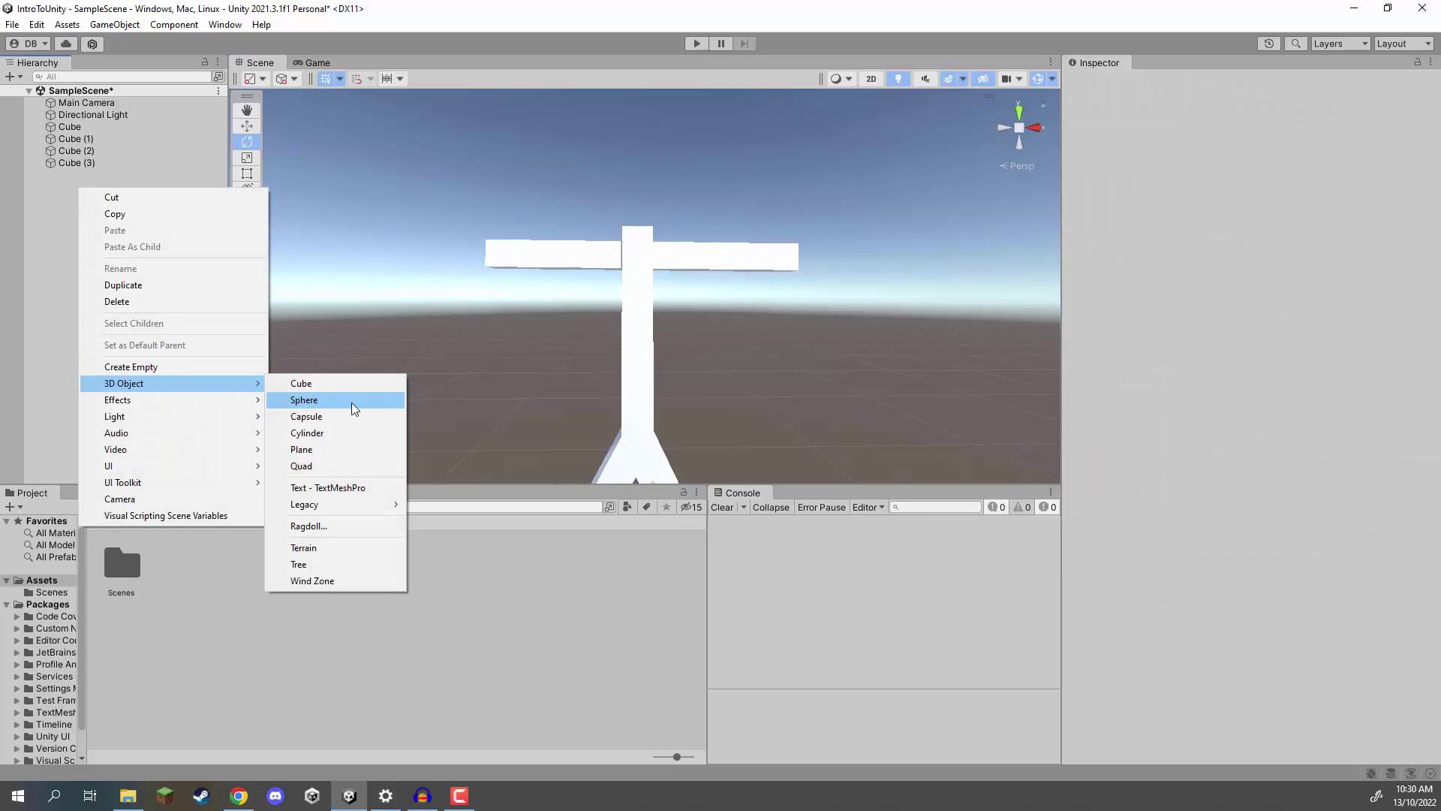
pyautogui.click(314, 399)
pyautogui.write('w')
# Move the sphere onto the upper end of the body and enlarge it uniformly to form the figure's head.
pyautogui.moveTo(627, 281); pyautogui.dragTo(800, 270, button='right')
pyautogui.press('w')
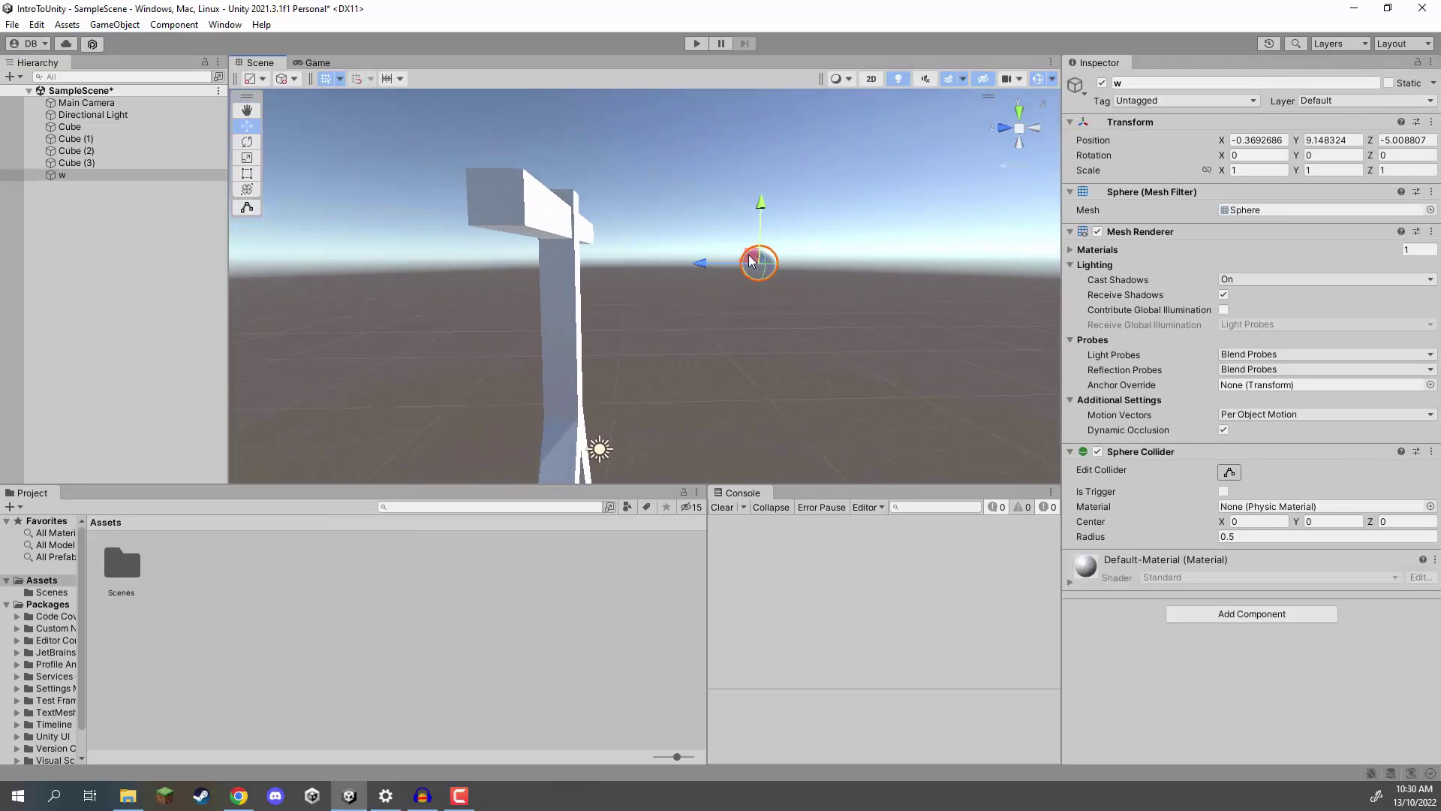
pyautogui.moveTo(755, 263); pyautogui.dragTo(451, 183)
pyautogui.press('r')
pyautogui.moveTo(638, 225); pyautogui.dragTo(770, 155)
pyautogui.press('w')
pyautogui.moveTo(638, 180); pyautogui.dragTo(702, 185)
pyautogui.click(653, 142)
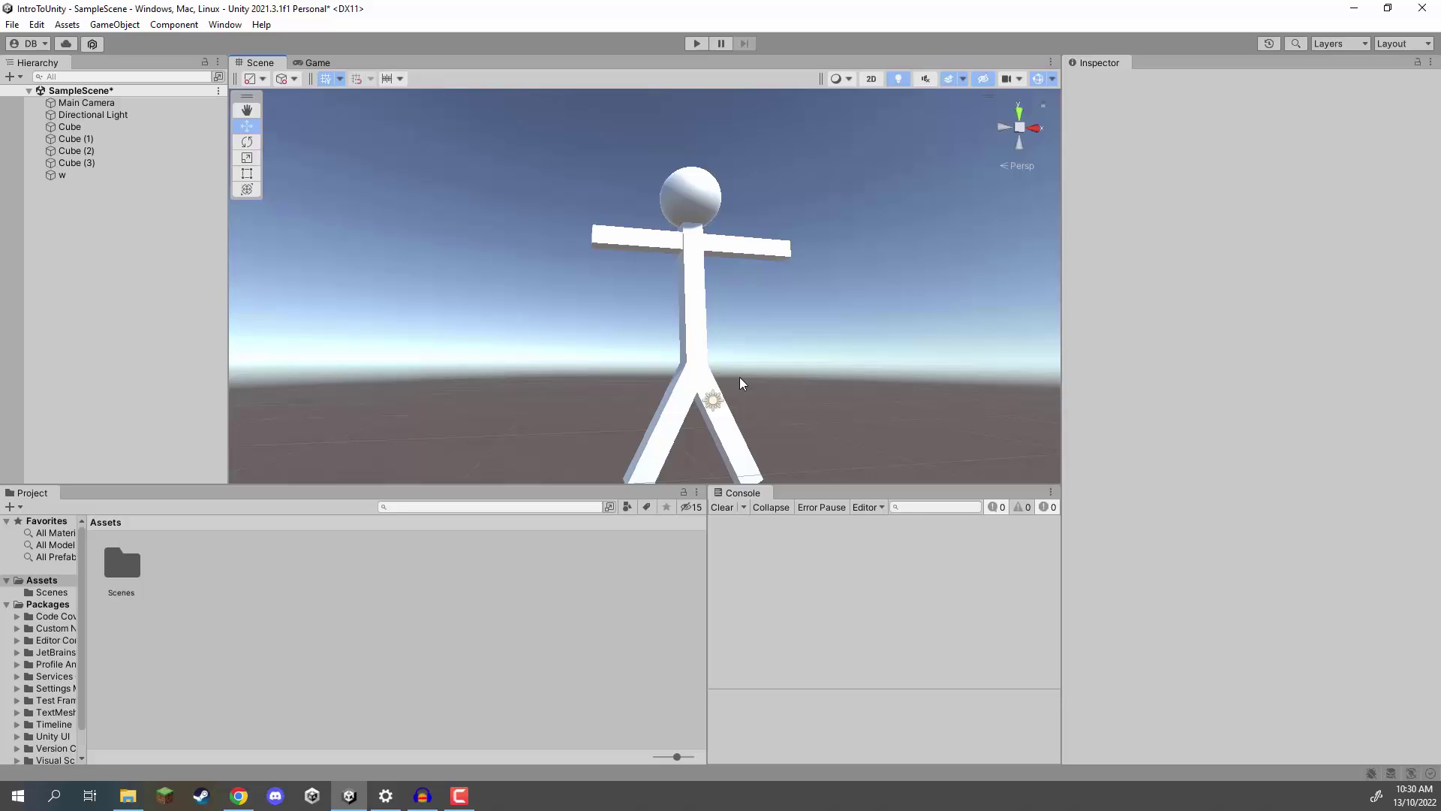
# Set the Z rotation of the horizontal arm cube to exactly -90.
pyautogui.click(764, 249)
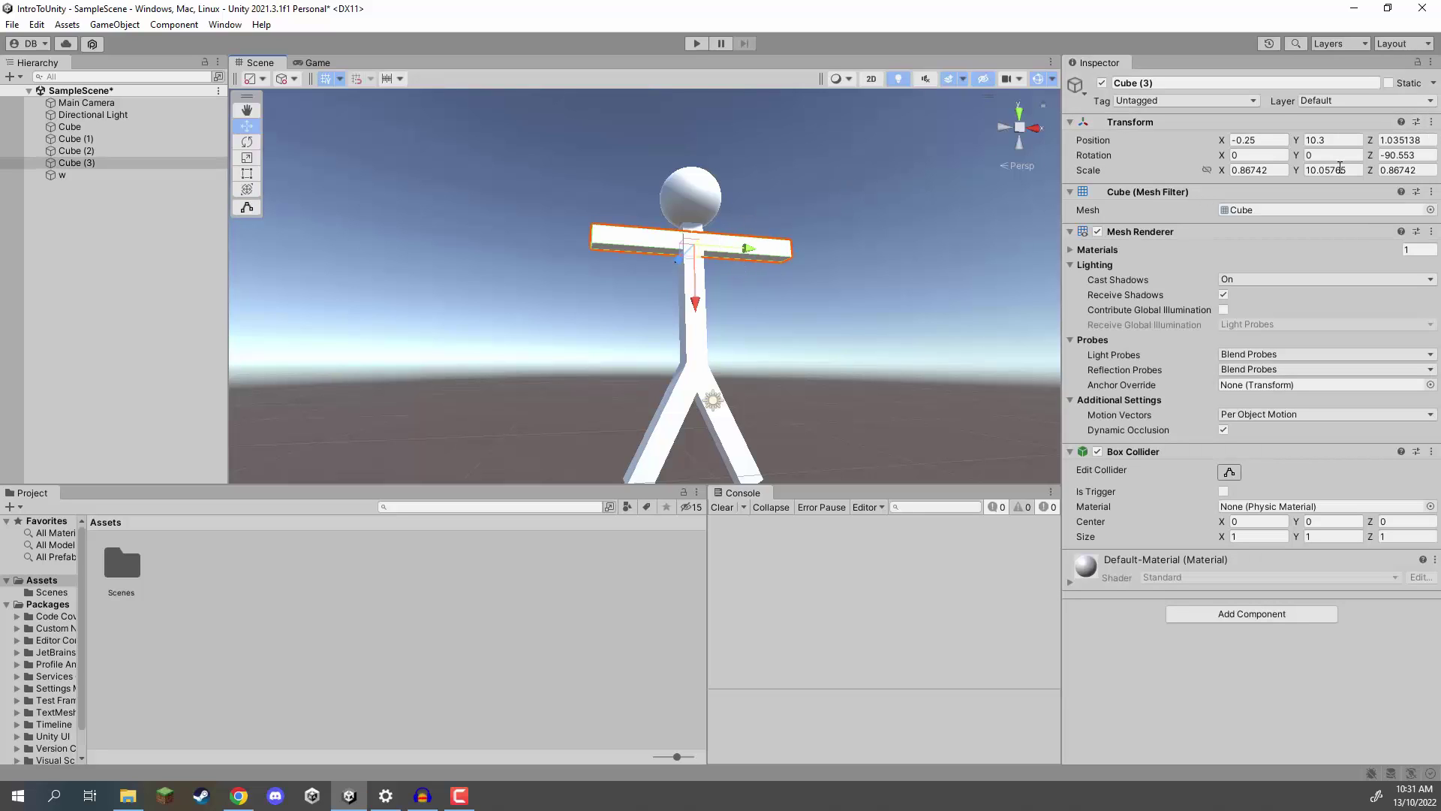
pyautogui.moveTo(758, 204); pyautogui.dragTo(788, 205, button='right')
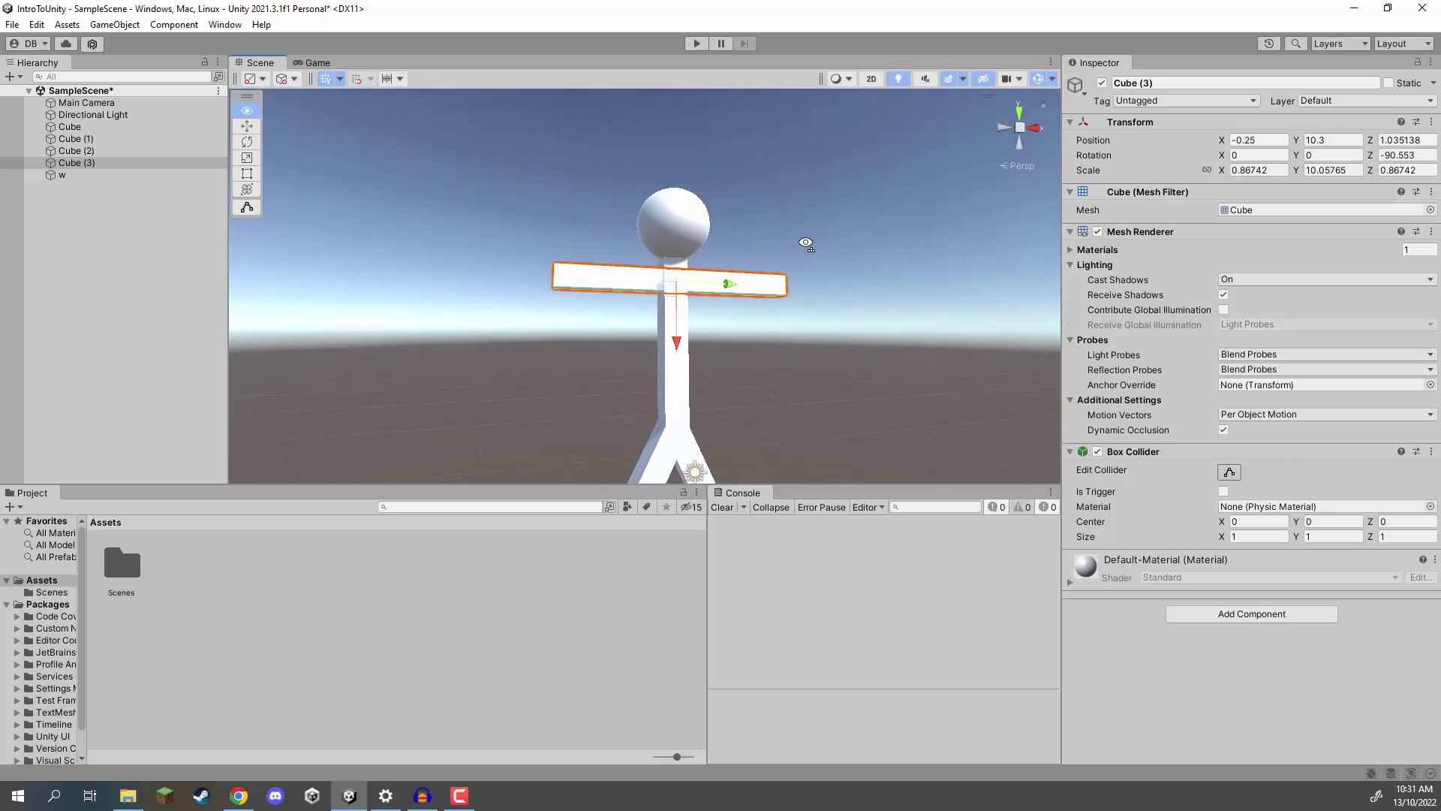
pyautogui.press('f')
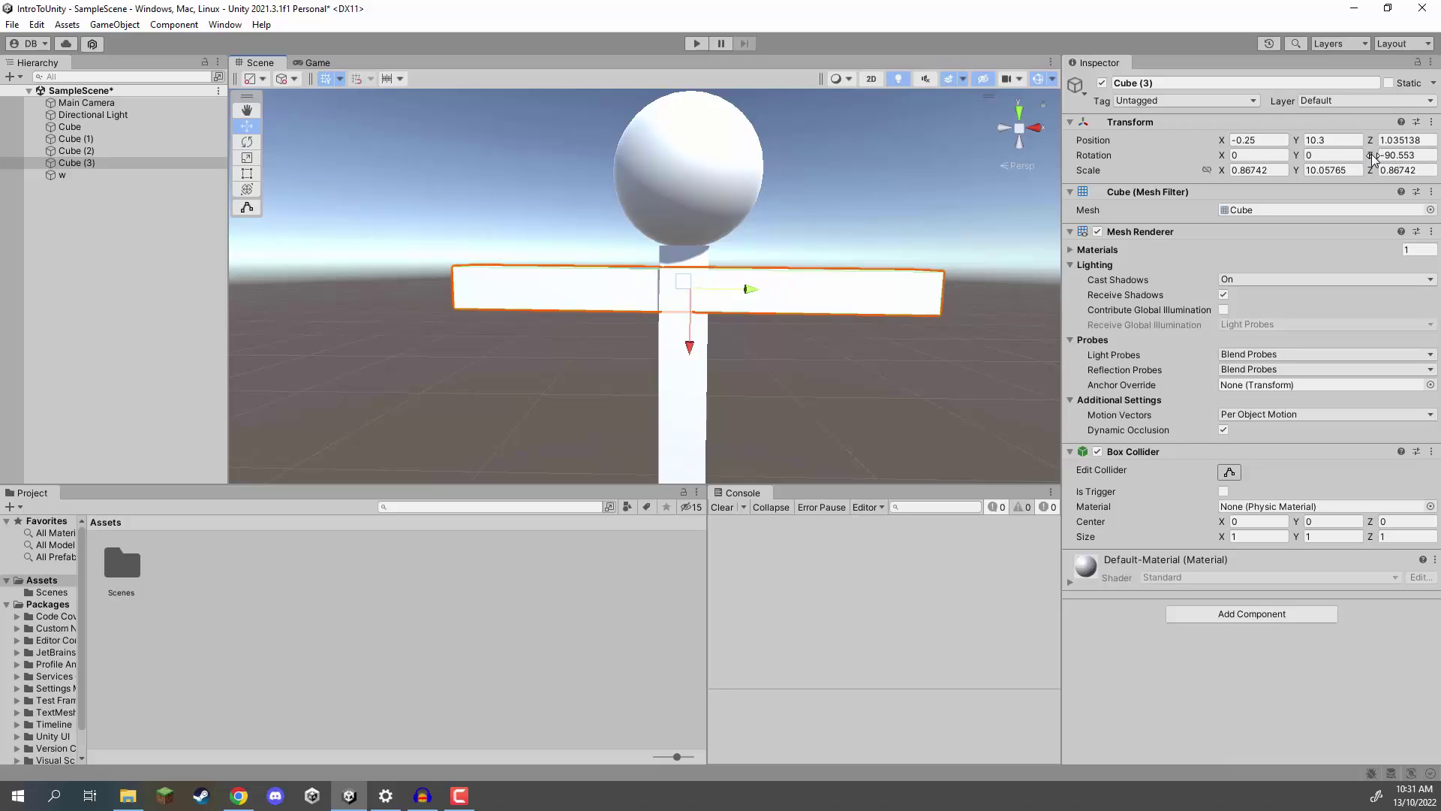
pyautogui.click(1400, 155)
pyautogui.moveTo(1400, 156); pyautogui.dragTo(1417, 157)
pyautogui.press('BackSpace')
pyautogui.moveTo(814, 197)
pyautogui.keyDown('alt'); pyautogui.mouseDown()
pyautogui.moveTo(773, 319)
pyautogui.moveTo(806, 193)
pyautogui.mouseUp(); pyautogui.keyUp('alt')
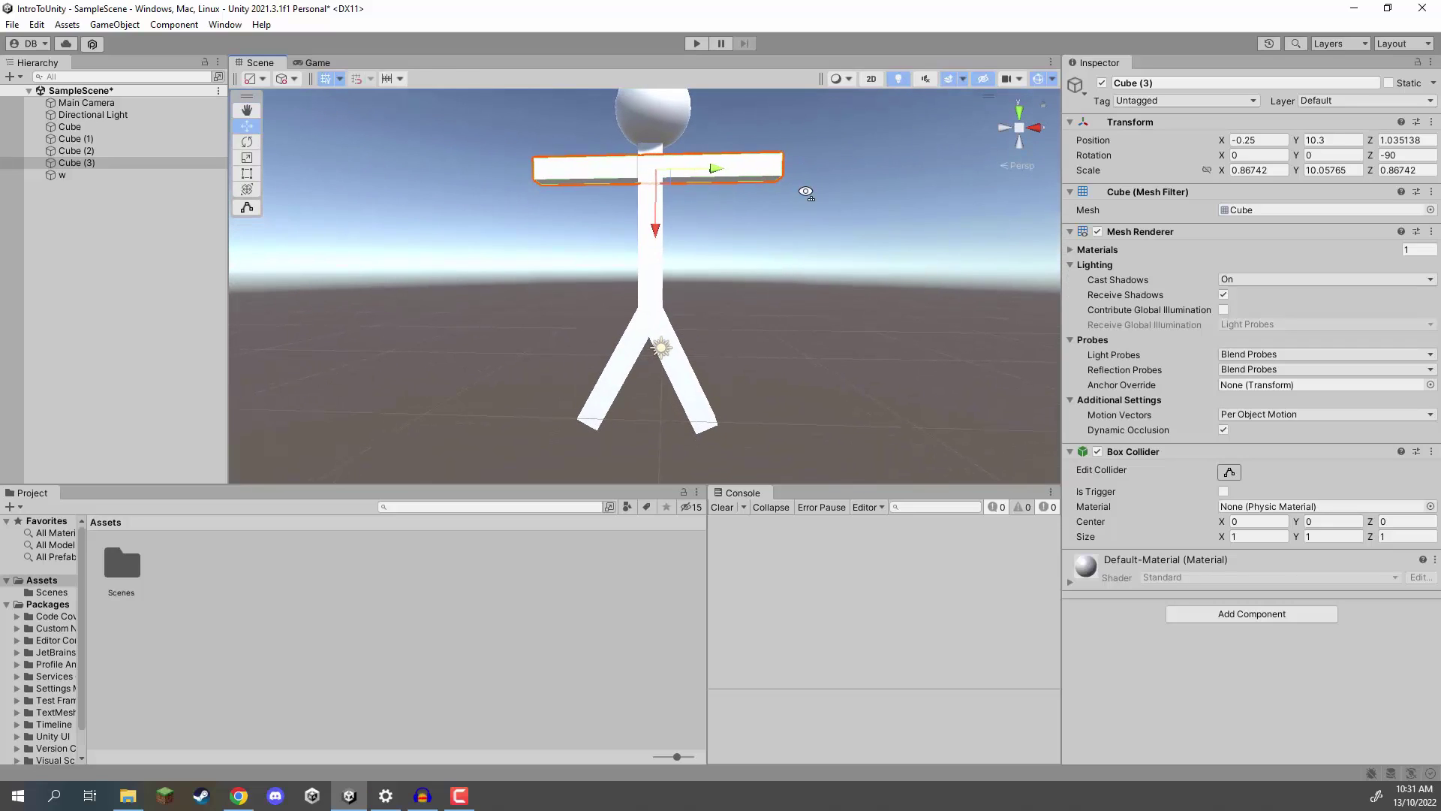
pyautogui.click(168, 269)
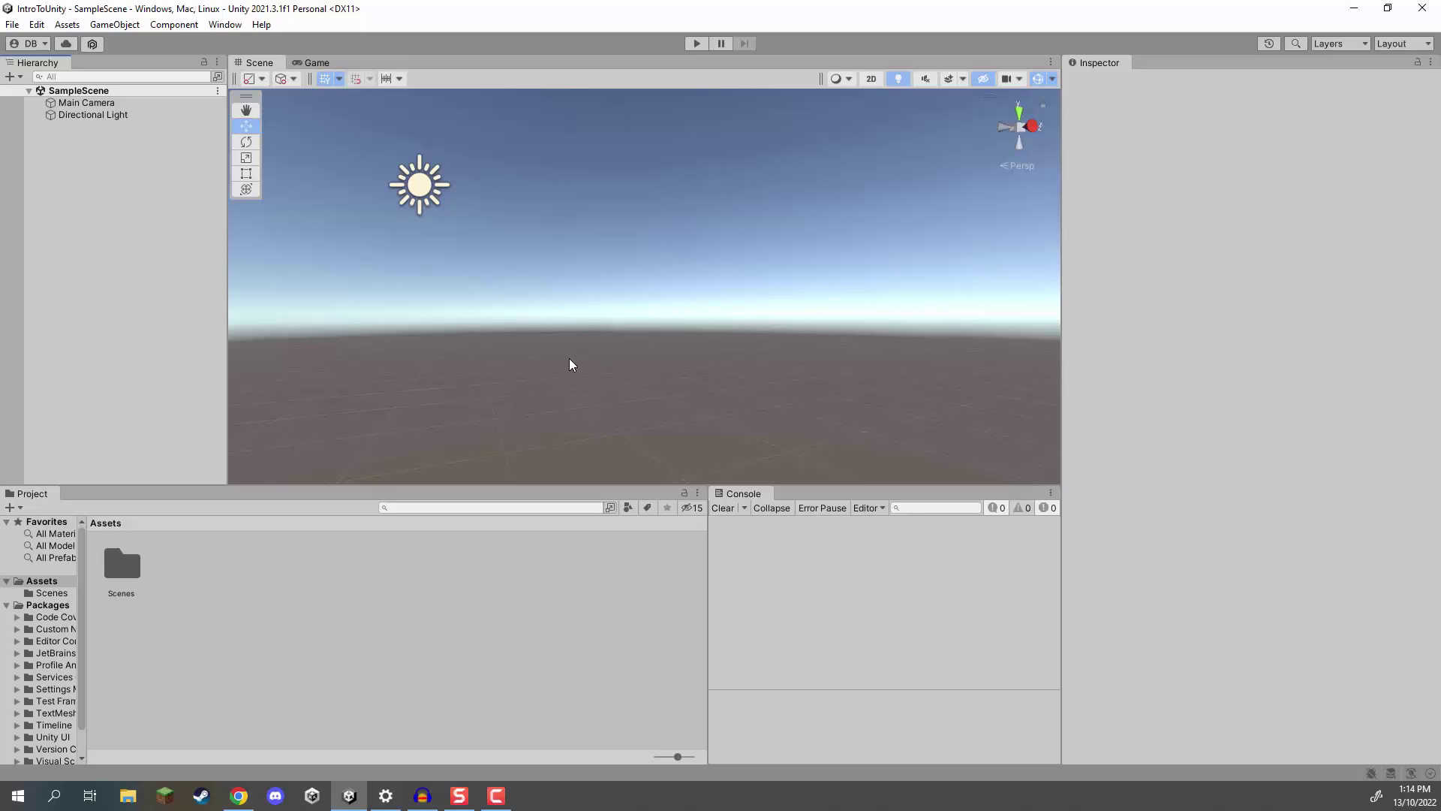
# Create a 3D Capsule object in the SampleScene hierarchy, keep its default name and select it.
pyautogui.rightClick(61, 175)
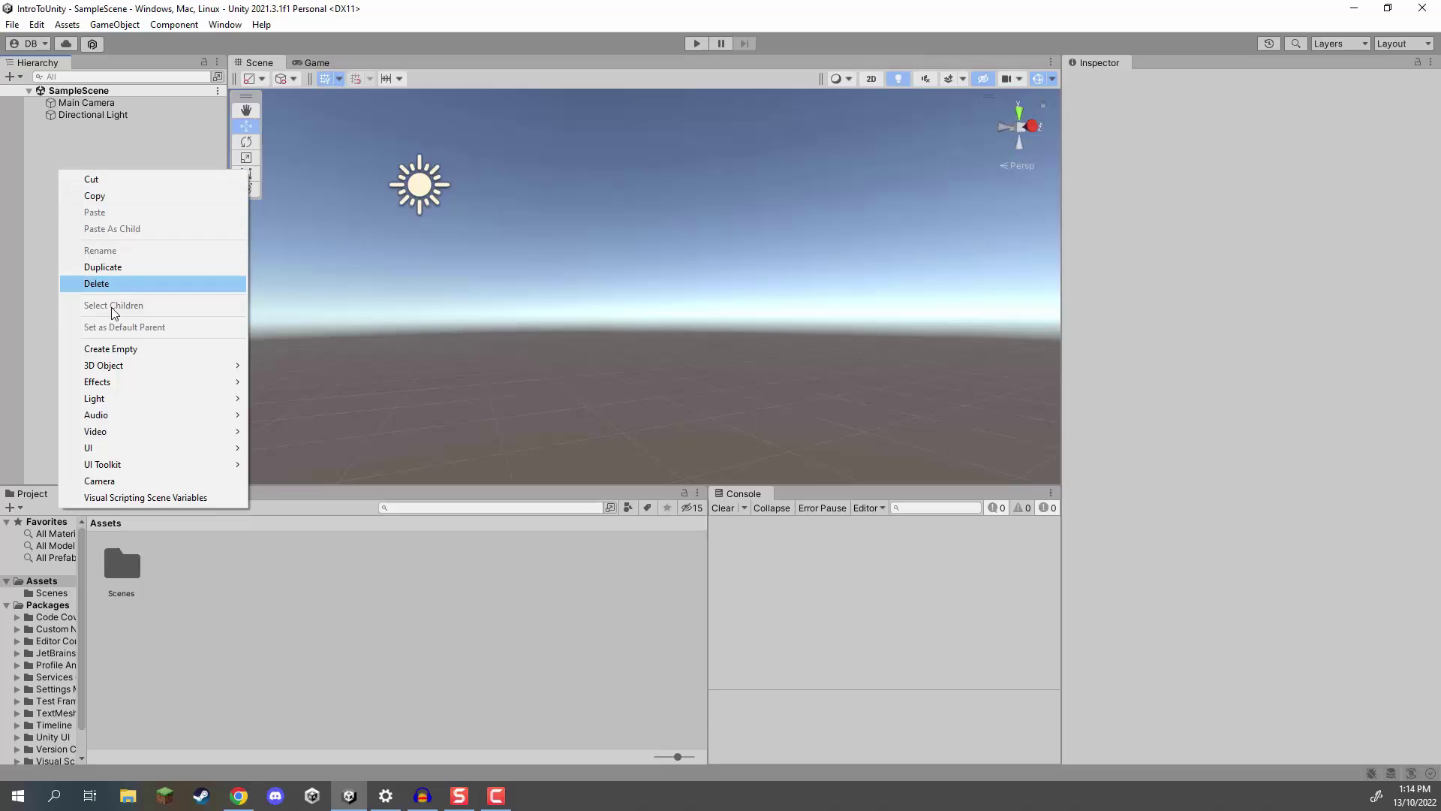
pyautogui.moveTo(123, 366)
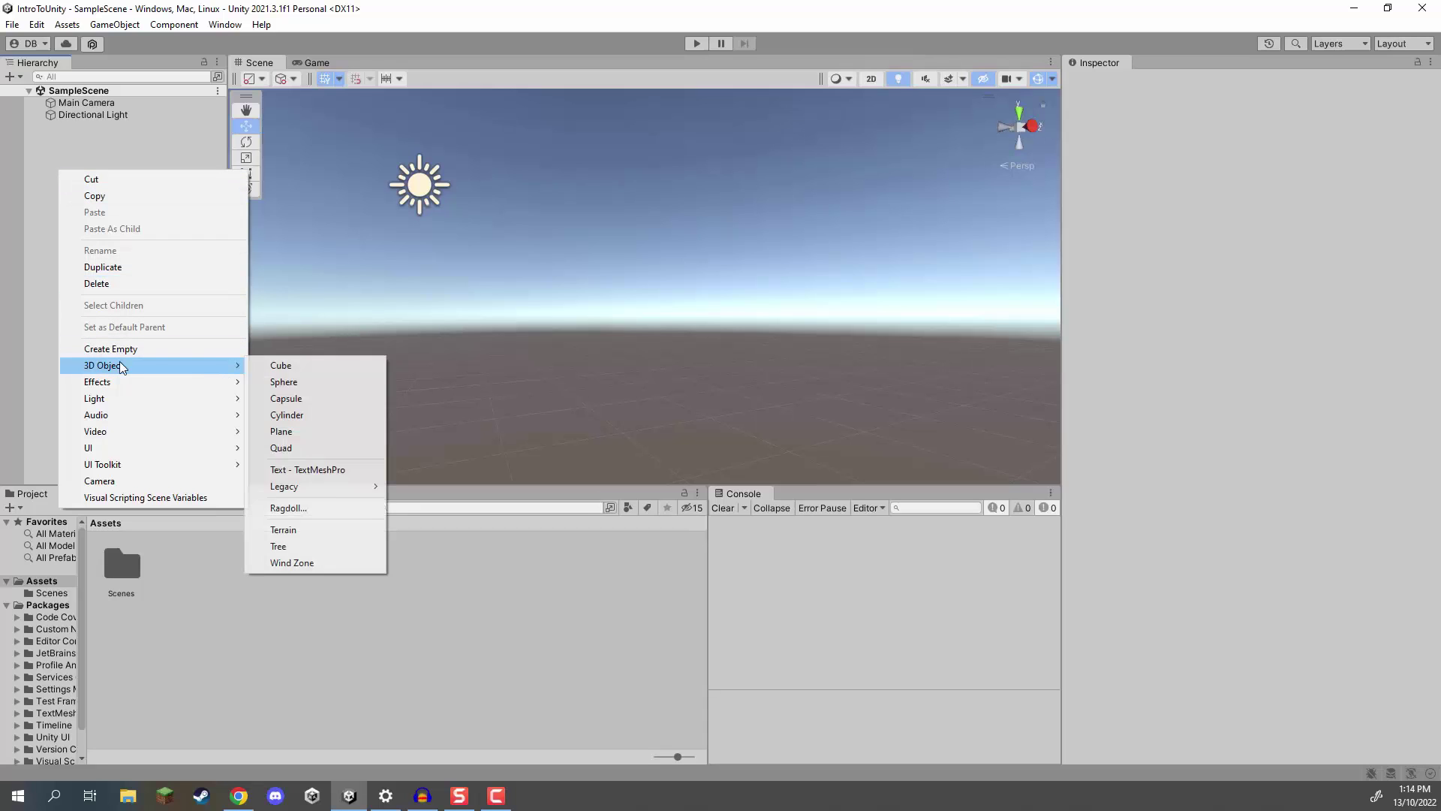
pyautogui.click(298, 403)
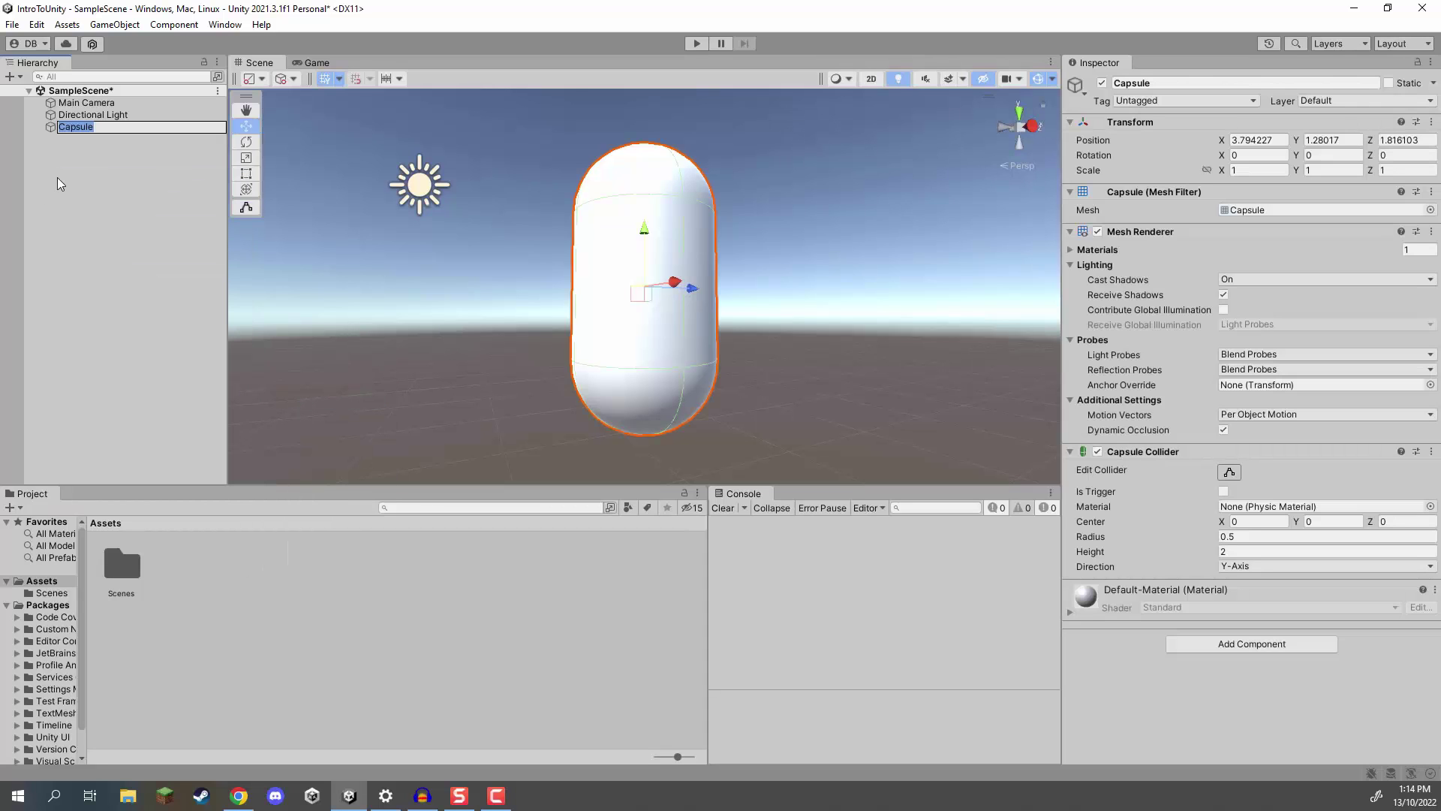
pyautogui.click(74, 159)
pyautogui.click(82, 128)
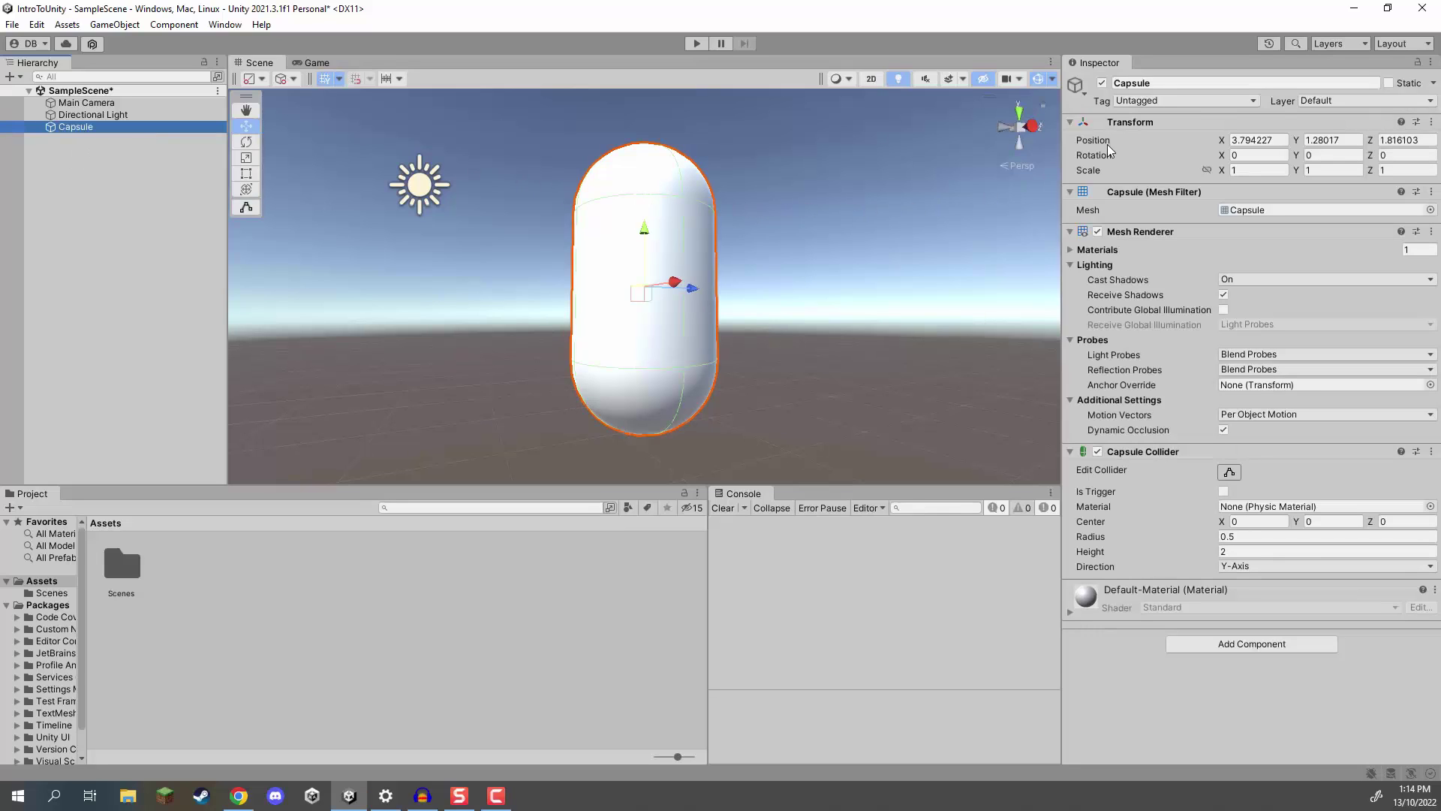
# Open the capsule's name for editing in the Inspector.
pyautogui.click(1160, 83)
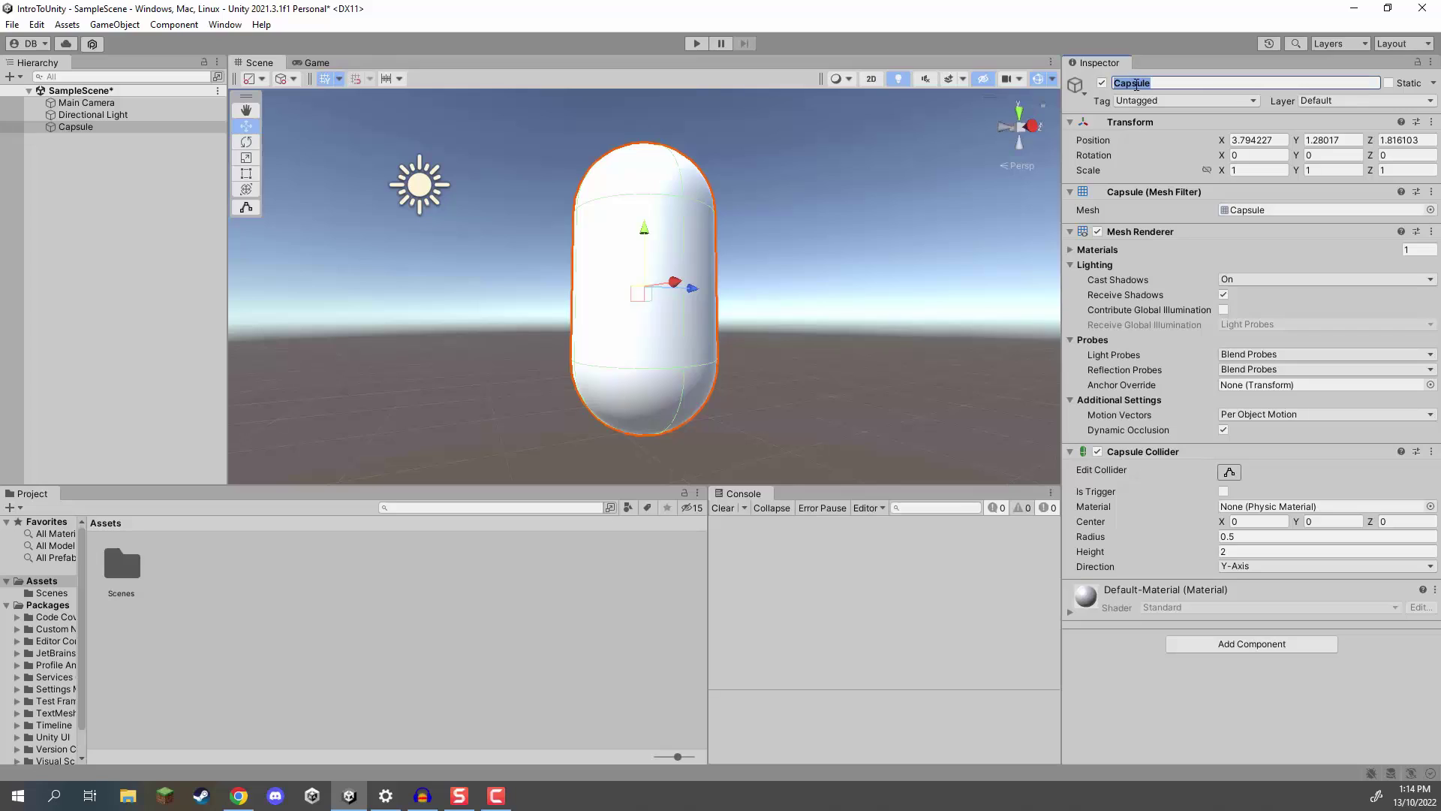
# Rename the Capsule object as Player.
pyautogui.write('Platy')
pyautogui.press('BackSpace')
pyautogui.press('BackSpace')
pyautogui.write('yer')
pyautogui.press('Return')
# Set the Player's position to 0 on the X, Y and Z axes.
pyautogui.click(1247, 140)
pyautogui.write('0')
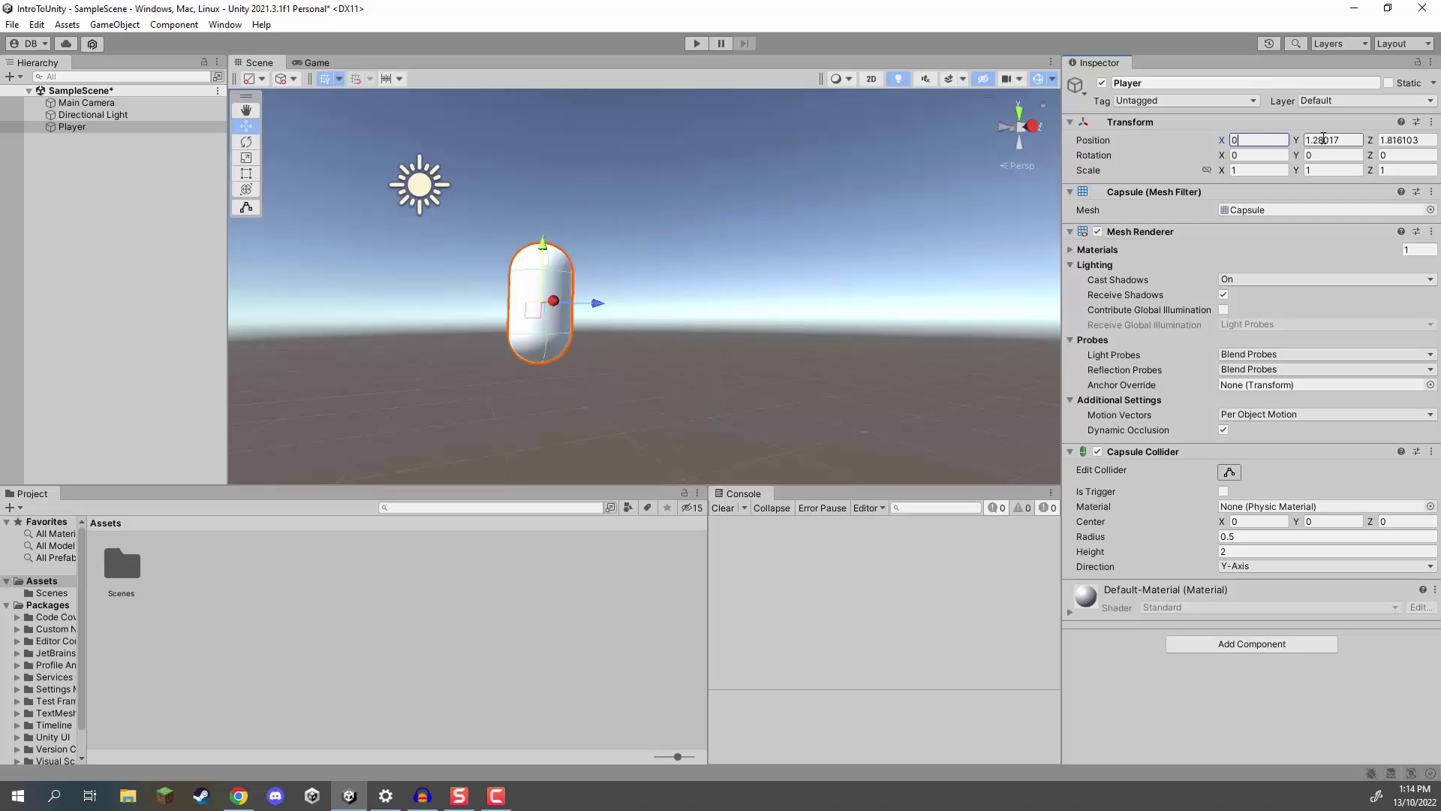
pyautogui.click(1315, 140)
pyautogui.write('0')
pyautogui.click(1396, 140)
pyautogui.write('0')
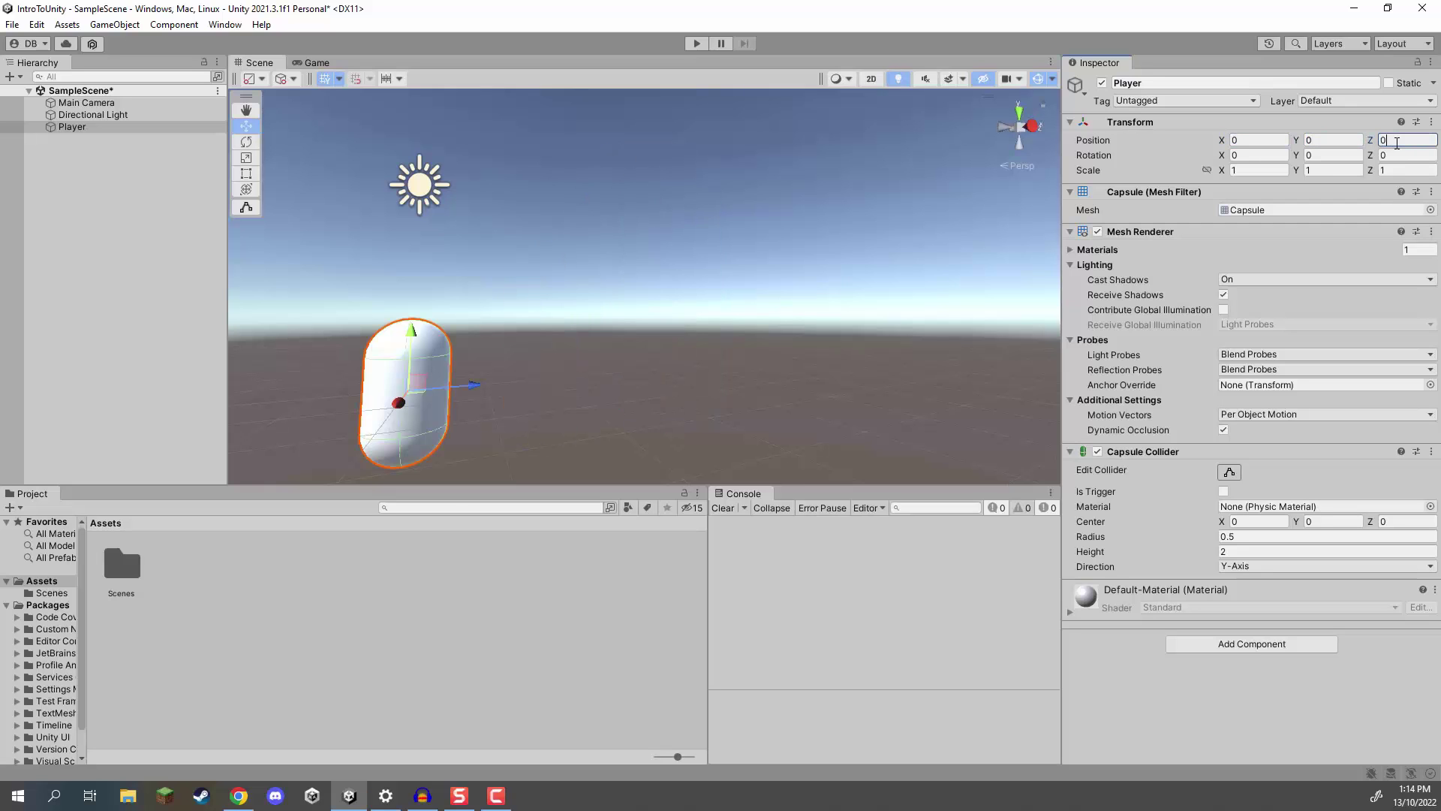
# Move the Player freely across the ground plane to about X 1.32, Z -0.64 and undo the move.
pyautogui.write('f')
pyautogui.keyDown('alt'); pyautogui.moveTo(825, 240); pyautogui.dragTo(529, 228); pyautogui.keyUp('alt')
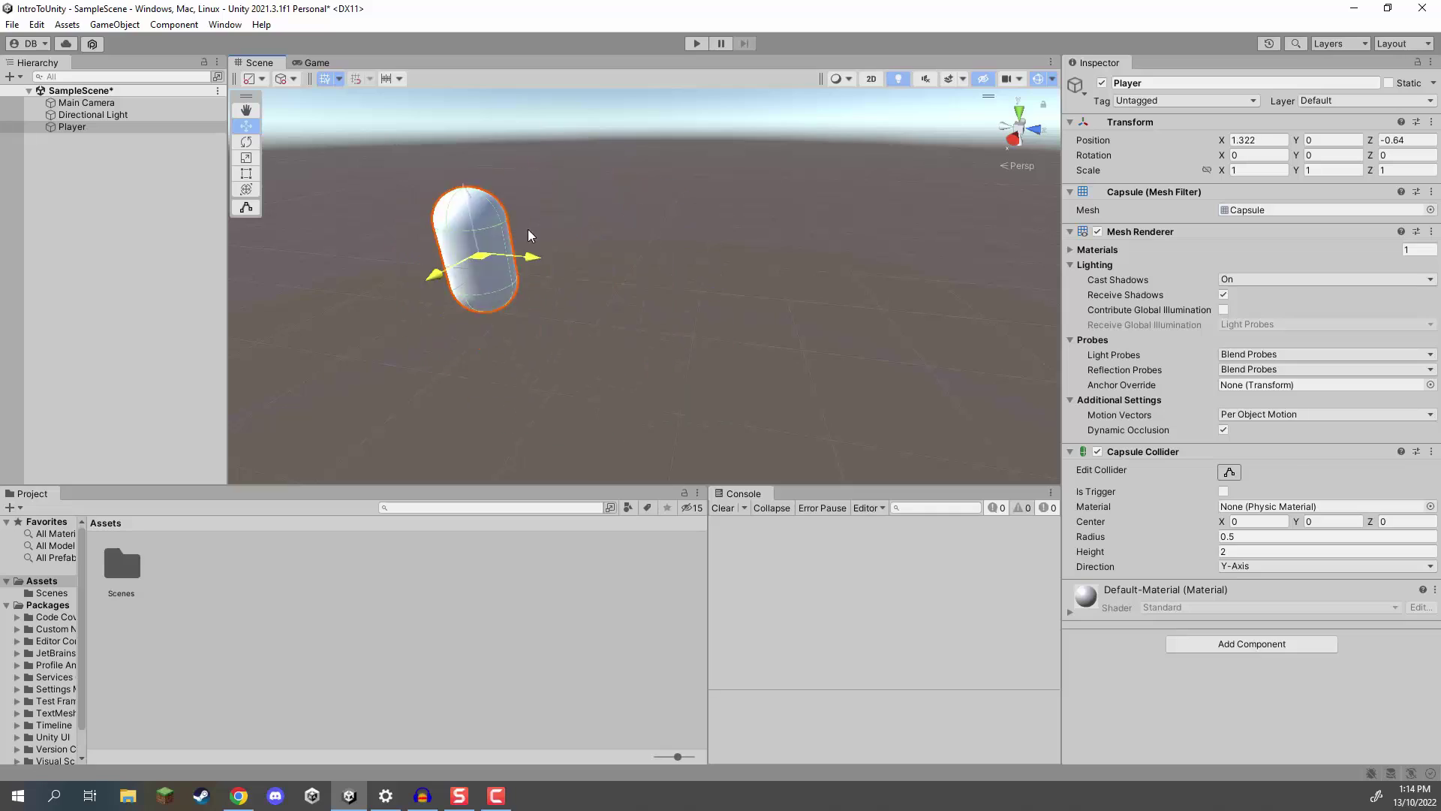
pyautogui.hotkey('ctrl', 'z')
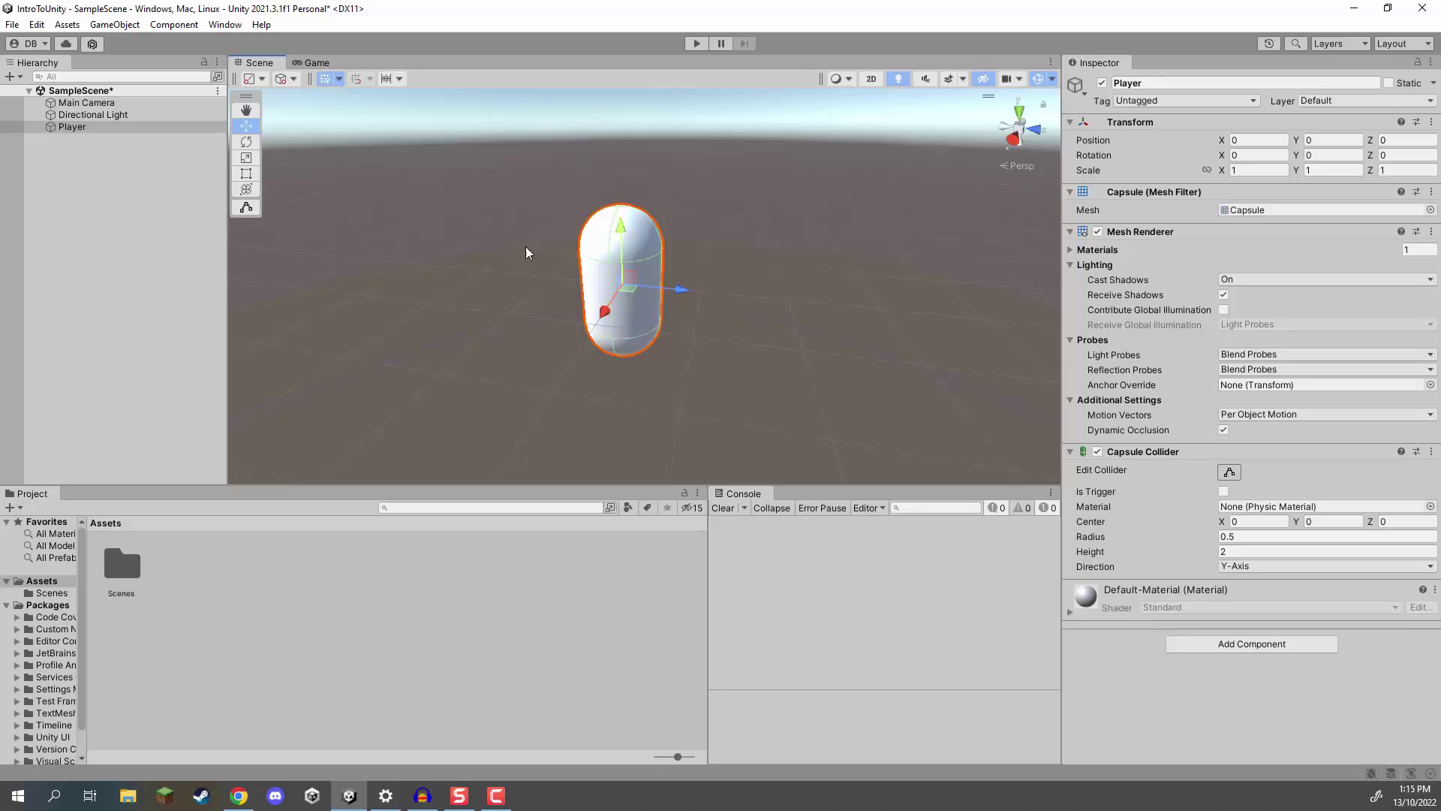
# Create a 3D cube at the top level of the scene and name it Item.
pyautogui.click(105, 165)
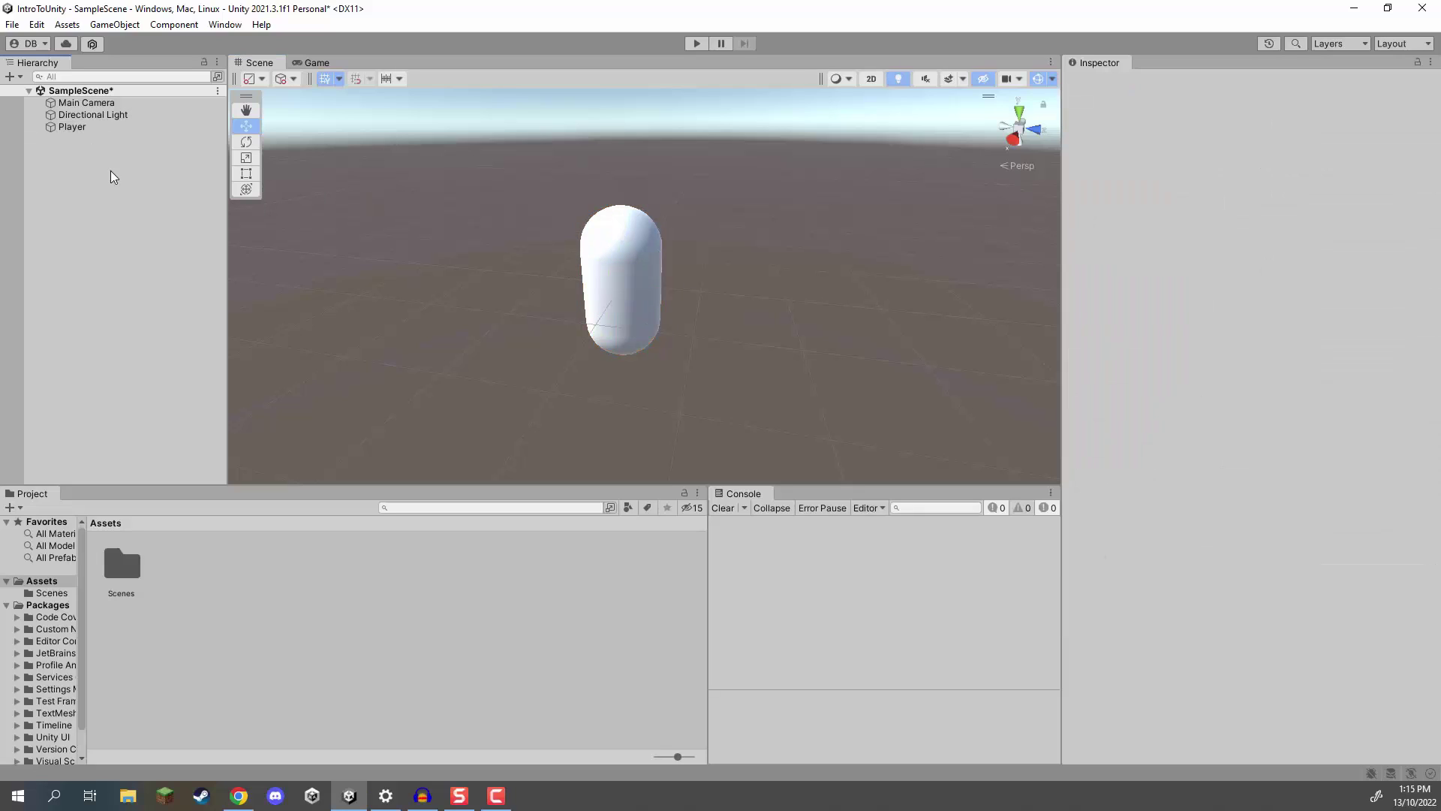
pyautogui.rightClick(63, 172)
pyautogui.moveTo(134, 367)
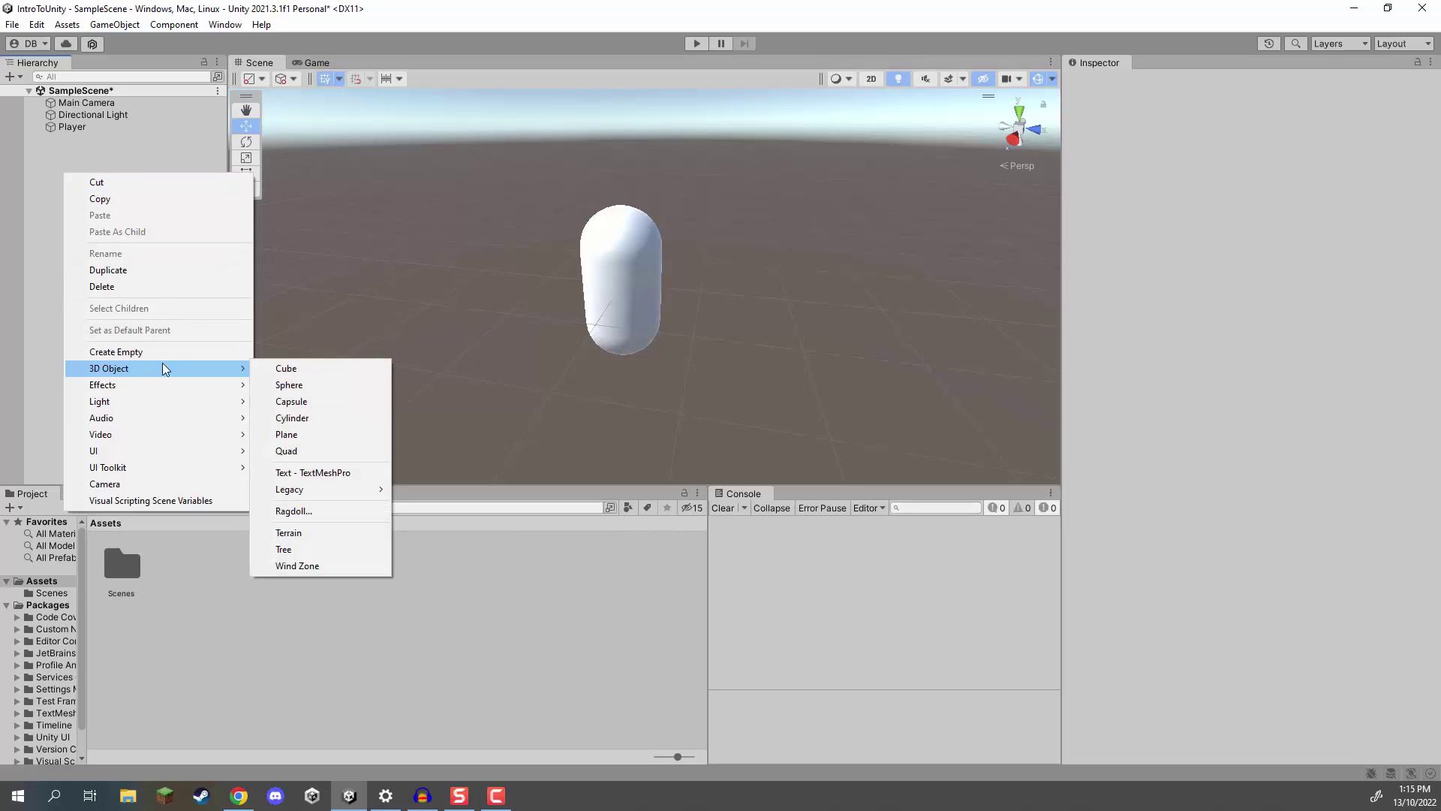
pyautogui.click(286, 368)
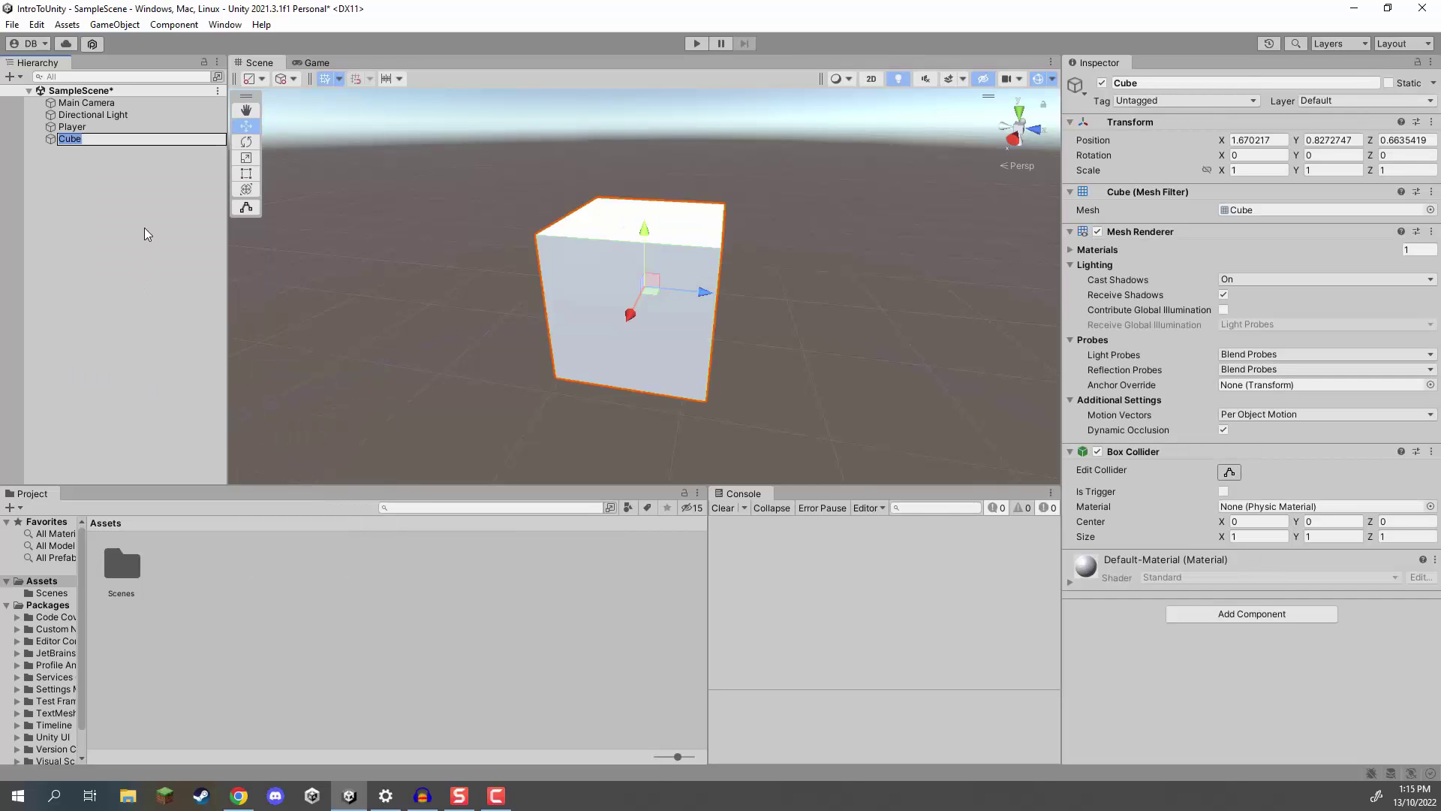
pyautogui.write('Item')
pyautogui.press('Return')
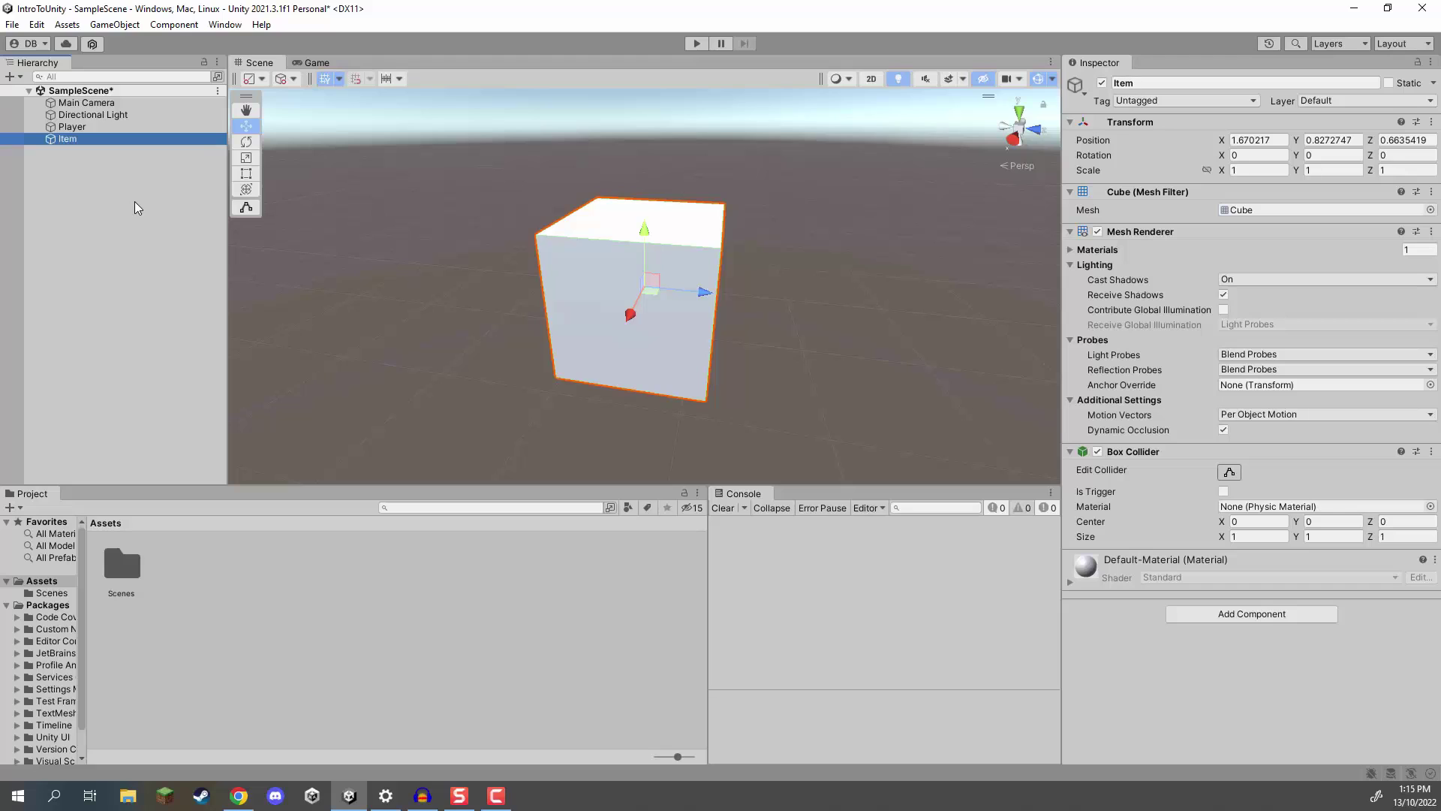
# Set the Item cube's position to 0 on the X, Y and Z axes.
pyautogui.moveTo(466, 245); pyautogui.dragTo(420, 216, button='right')
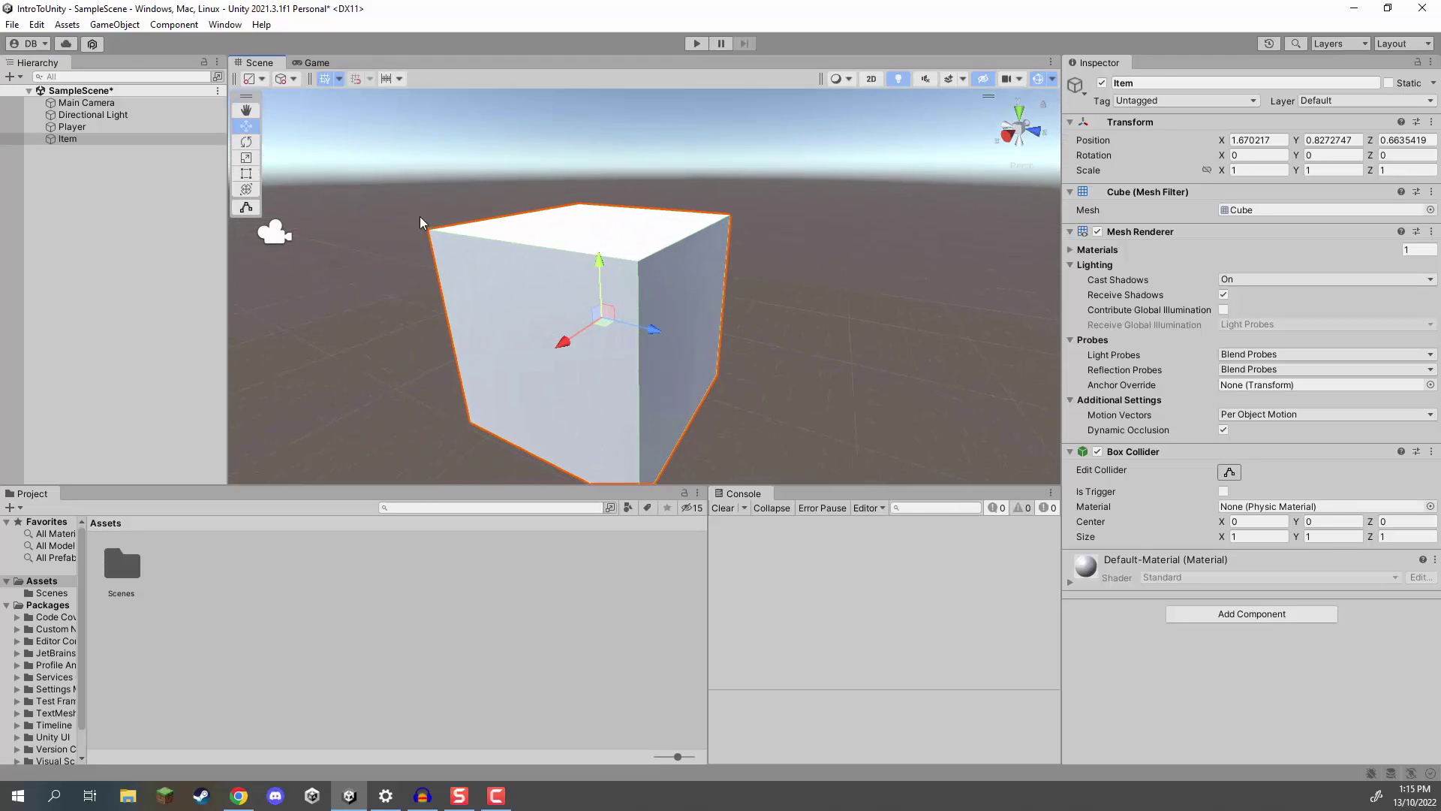
pyautogui.click(1280, 140)
pyautogui.write('0')
pyautogui.press('Tab')
pyautogui.write('0')
pyautogui.press('Tab')
pyautogui.write('0')
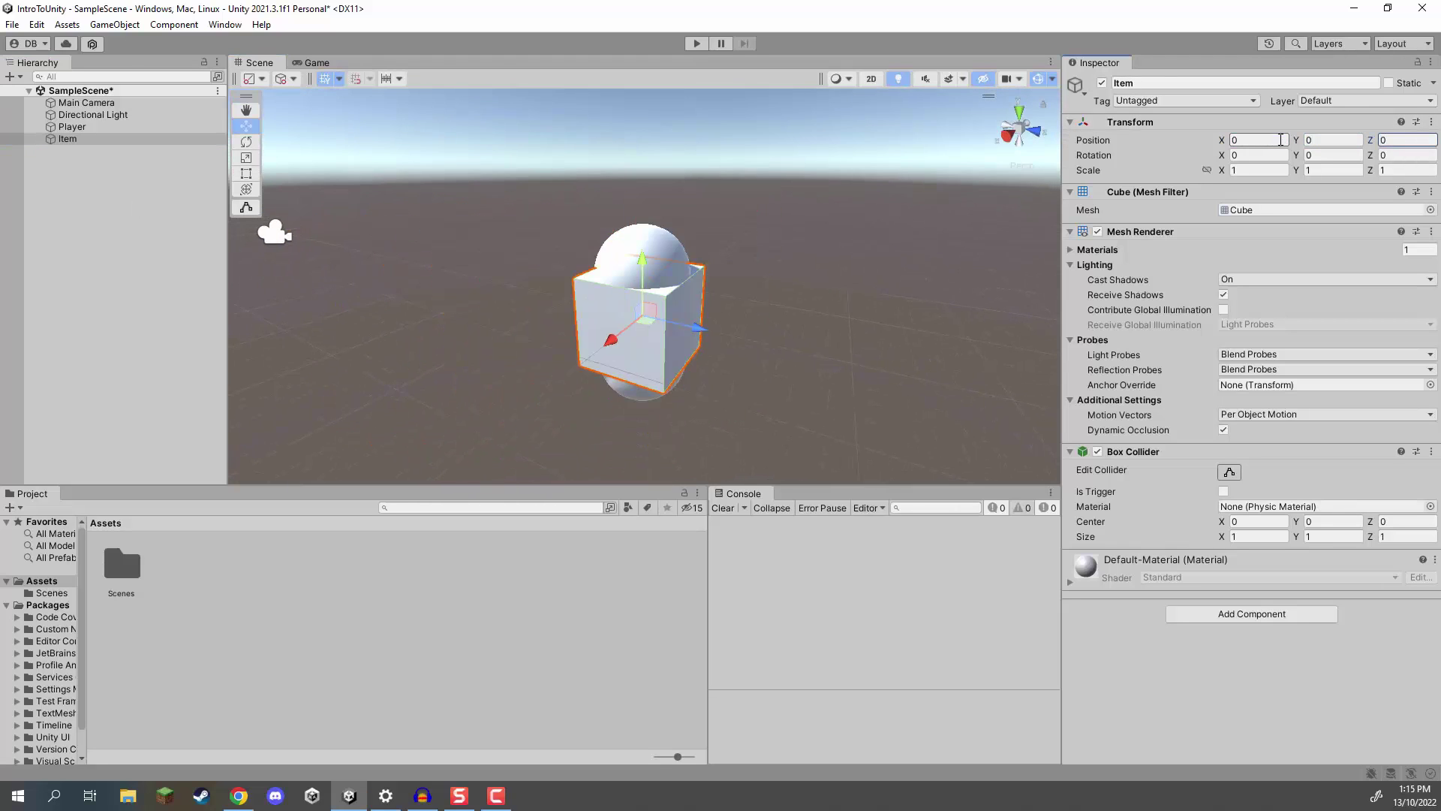
# Shift the Item cube to about 0.4 on Z and set its scale to 0.5 on all three axes.
pyautogui.moveTo(719, 332); pyautogui.dragTo(730, 322)
pyautogui.moveTo(730, 322); pyautogui.dragTo(658, 293, button='right')
pyautogui.press('r')
pyautogui.moveTo(655, 296); pyautogui.dragTo(642, 303)
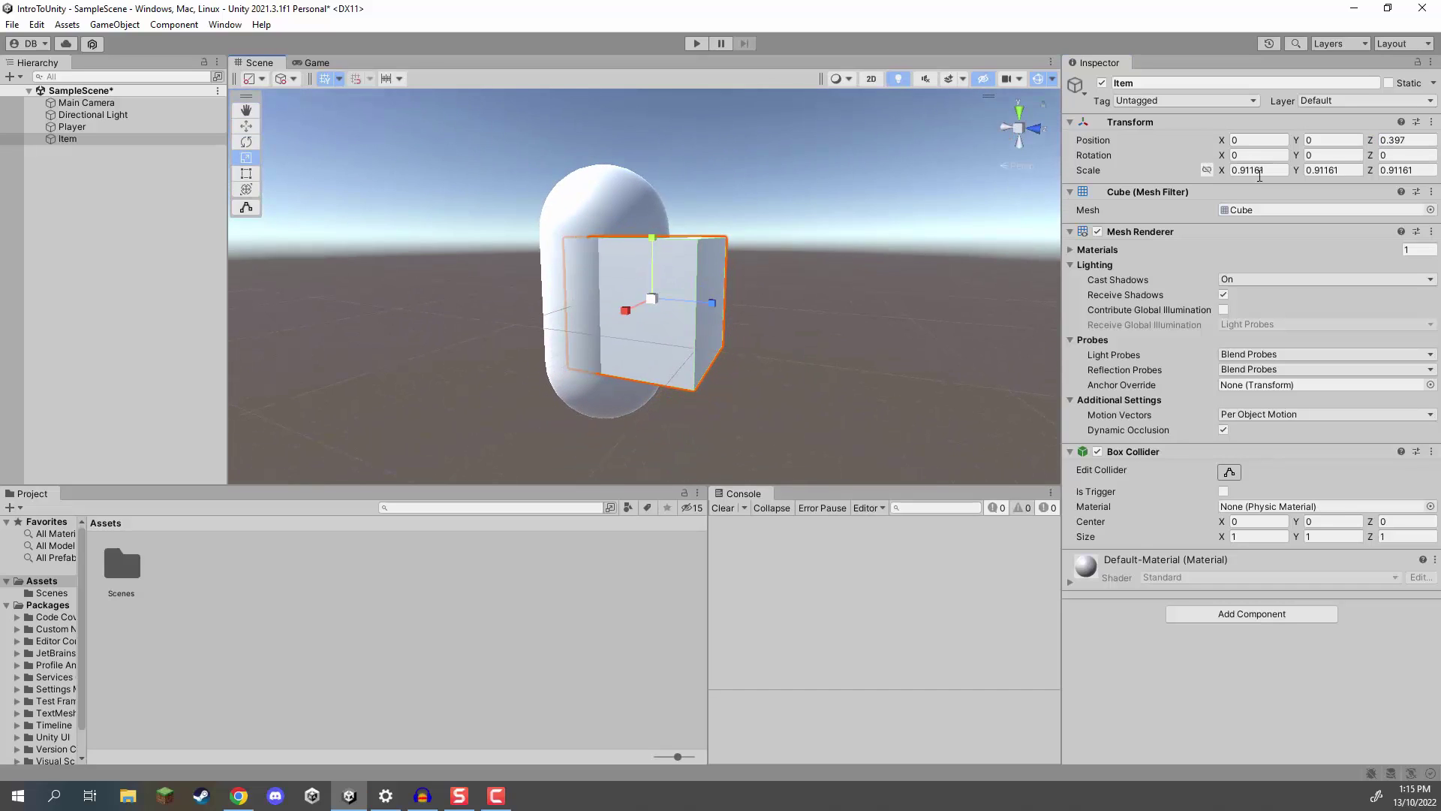
pyautogui.click(1282, 171)
pyautogui.write('0.5')
pyautogui.press('Tab')
pyautogui.write('0.5')
pyautogui.press('Tab')
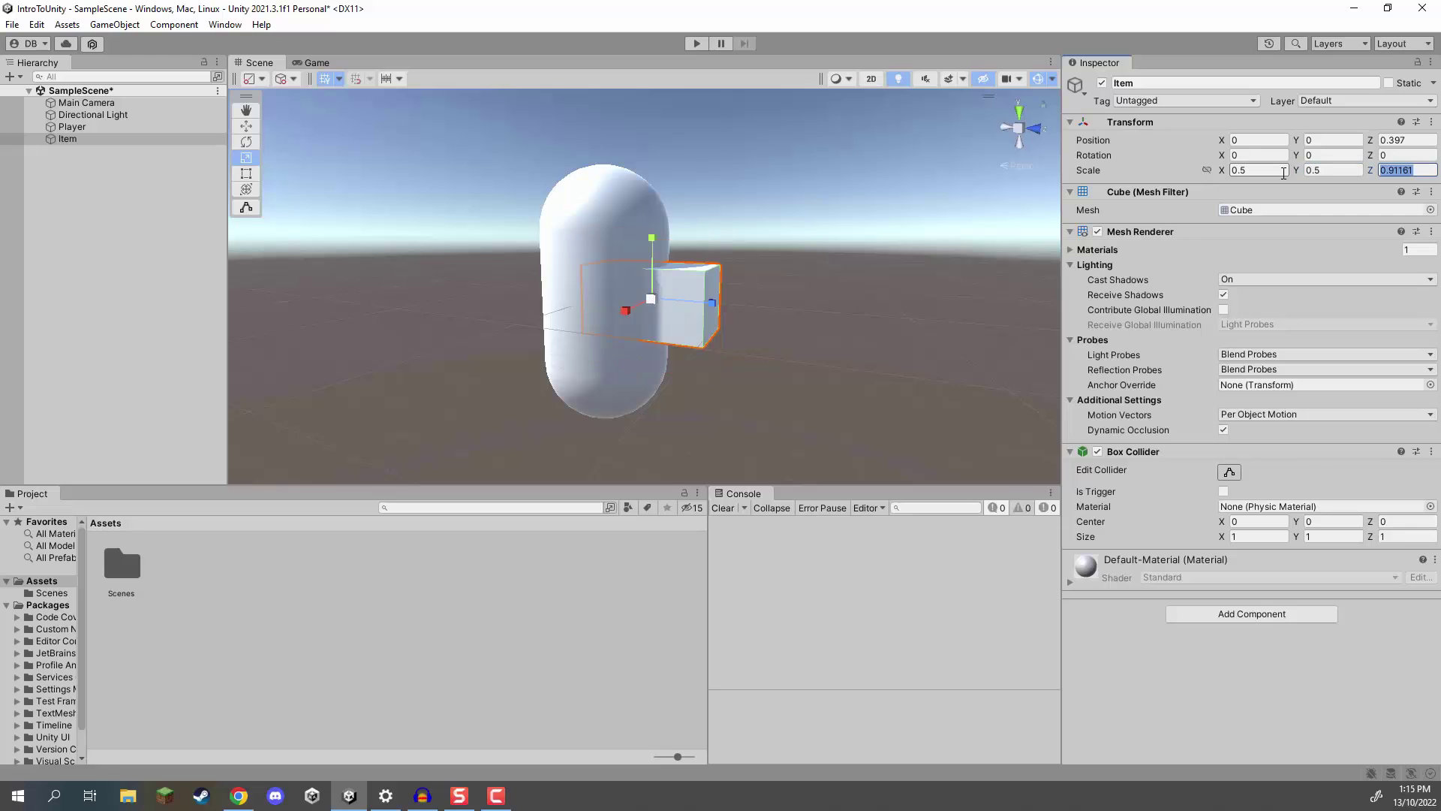
pyautogui.write('0.5')
# Move the Item cube up and forward to about Y 0.268, Z 0.524 on the capsule's front, and clear the selection.
pyautogui.moveTo(721, 315); pyautogui.dragTo(691, 330, button='right')
pyautogui.press('w')
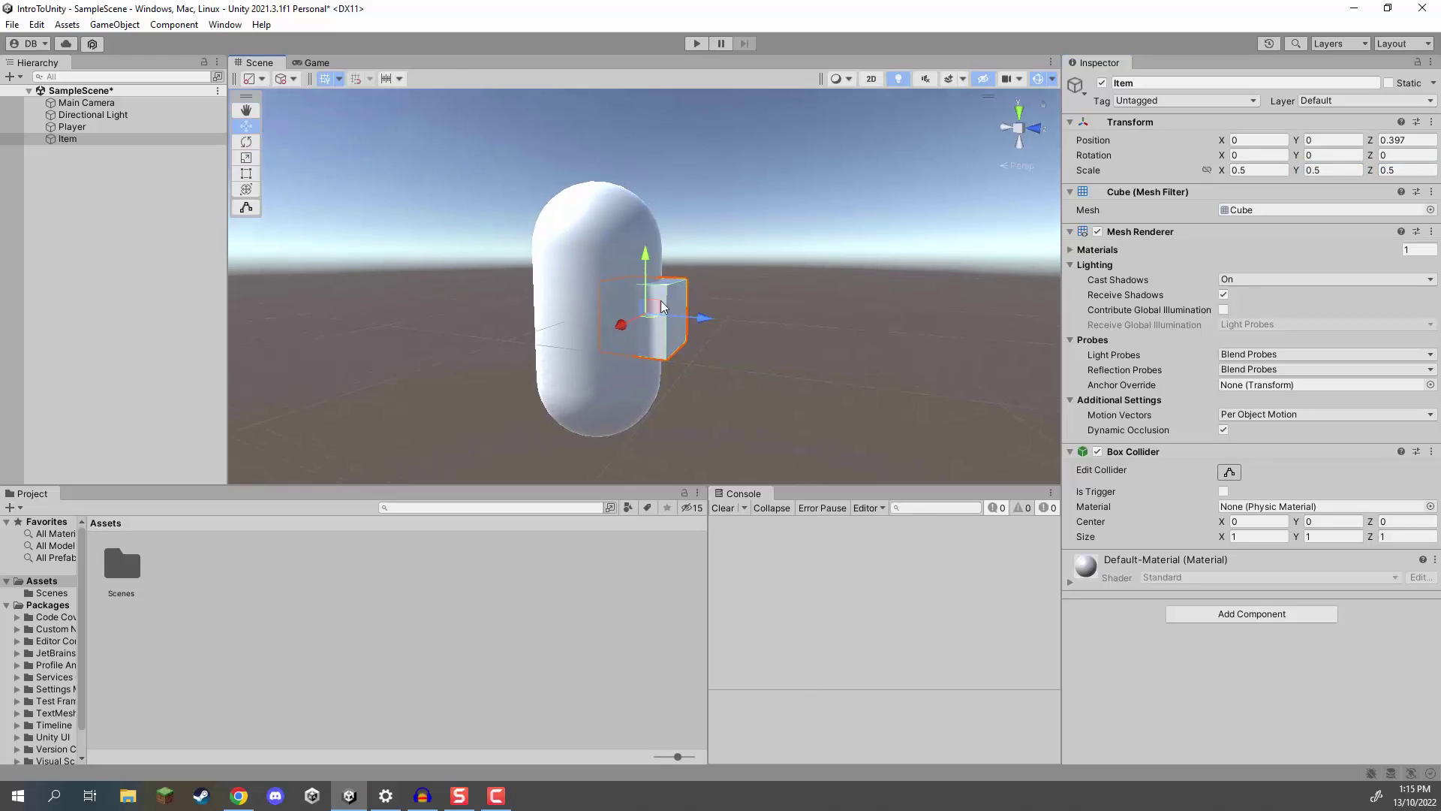
pyautogui.moveTo(662, 307); pyautogui.dragTo(677, 264)
pyautogui.click(778, 218)
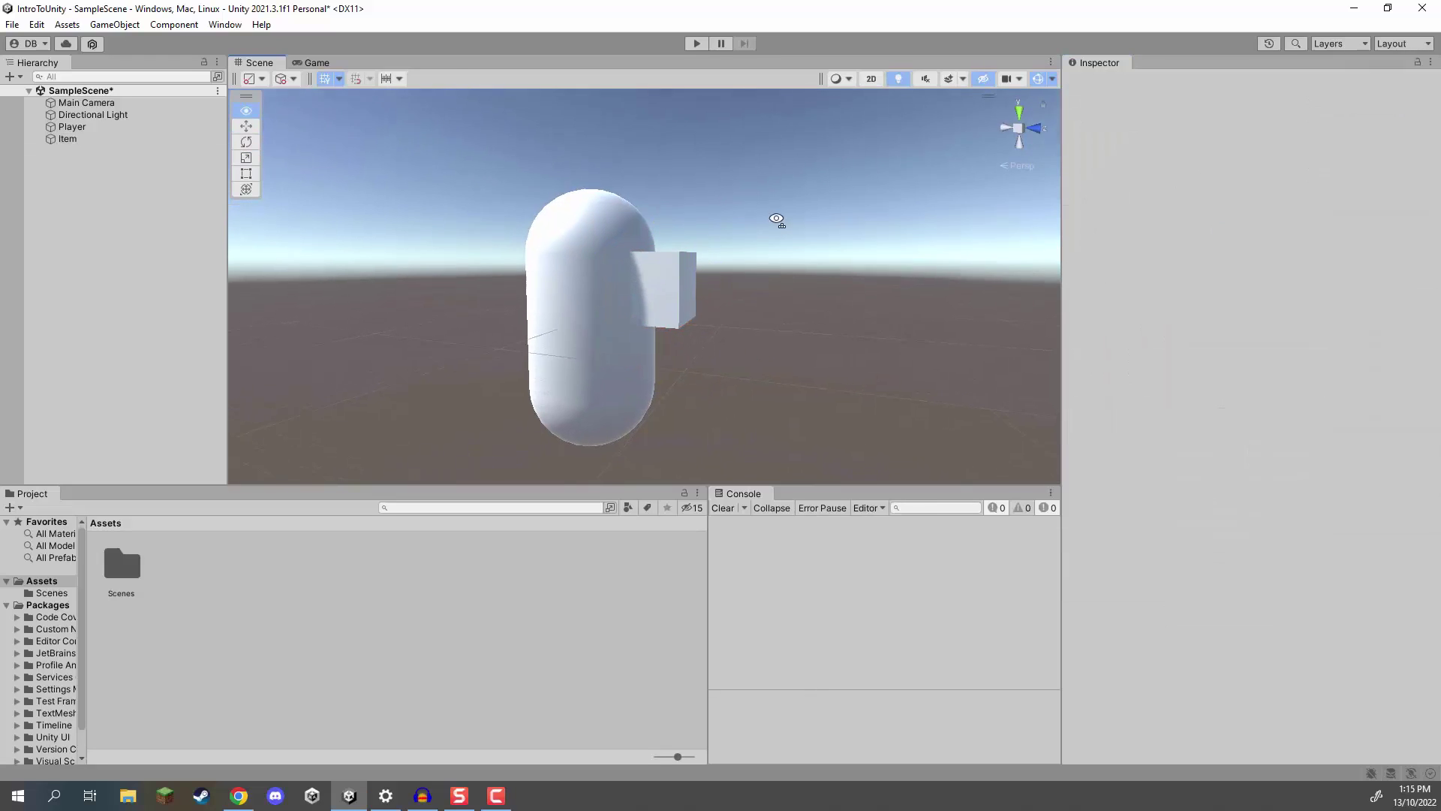
# Move only the Player away from the Item cube to about X -3.74, Z -1.76 and undo the move.
pyautogui.moveTo(779, 218); pyautogui.dragTo(804, 299, button='right')
pyautogui.click(607, 297)
pyautogui.click(651, 292)
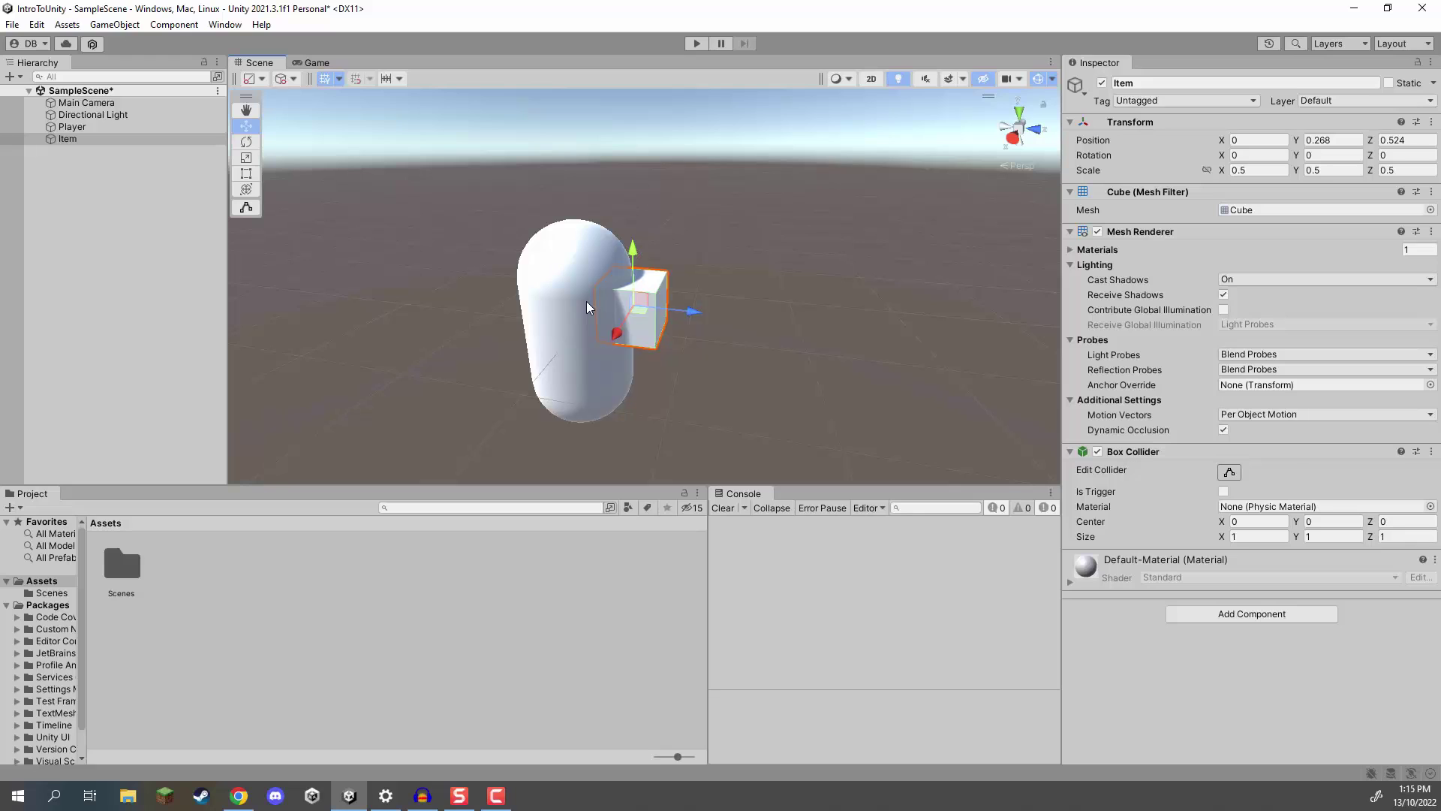
pyautogui.click(593, 313)
pyautogui.moveTo(750, 314)
pyautogui.keyDown('alt'); pyautogui.mouseDown()
pyautogui.moveTo(774, 315)
pyautogui.moveTo(766, 325)
pyautogui.mouseUp(); pyautogui.keyUp('alt')
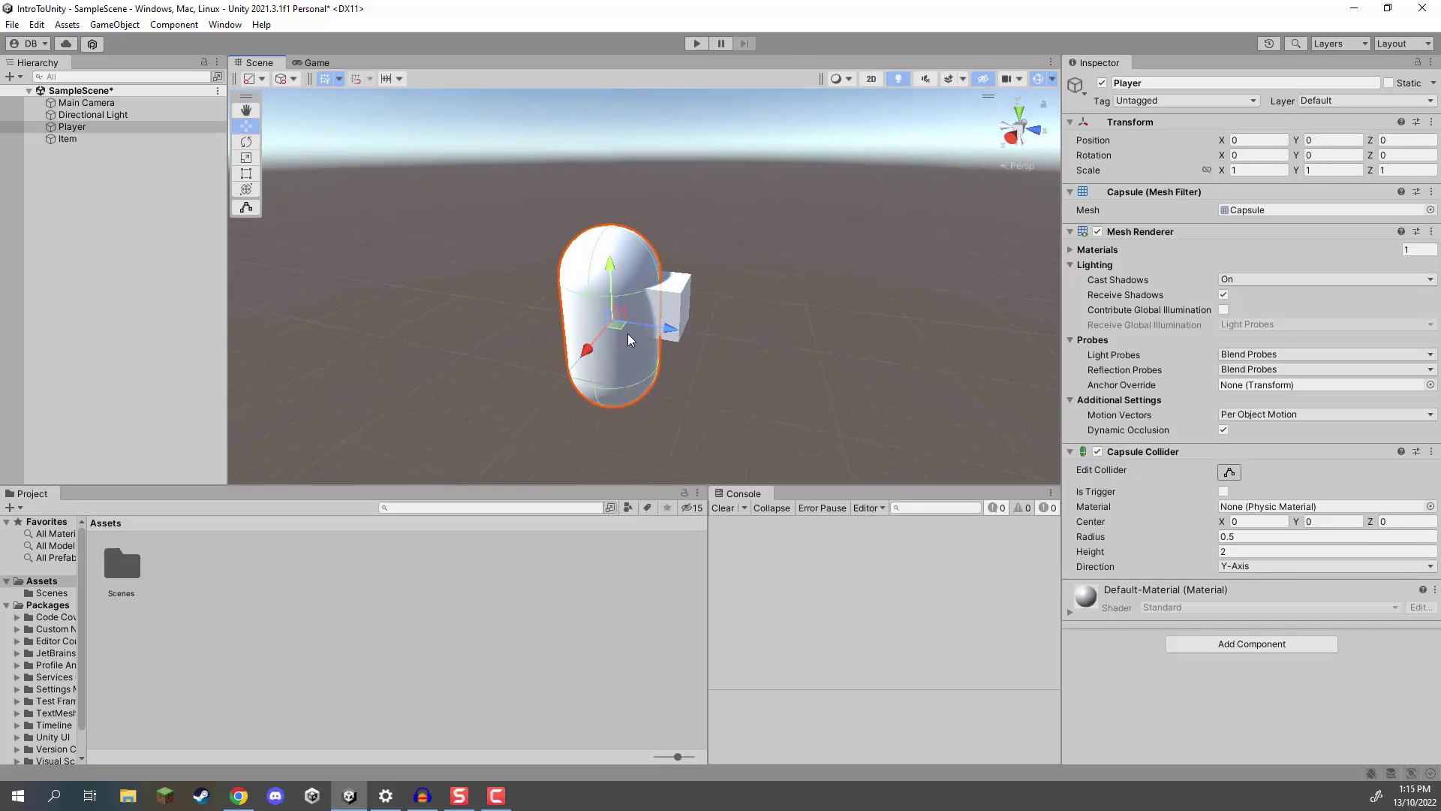
pyautogui.moveTo(628, 333); pyautogui.dragTo(610, 232)
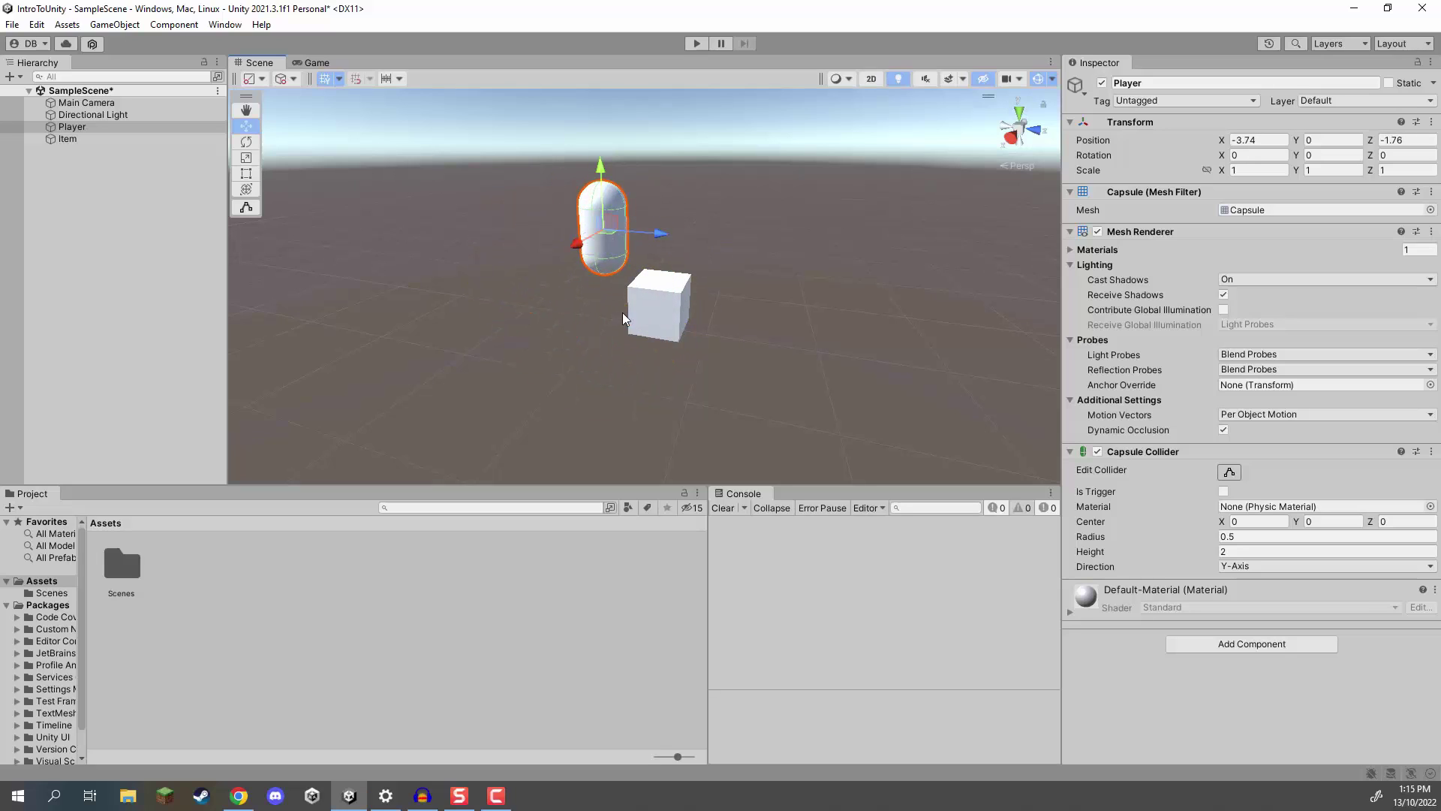
pyautogui.hotkey('ctrl', 'z')
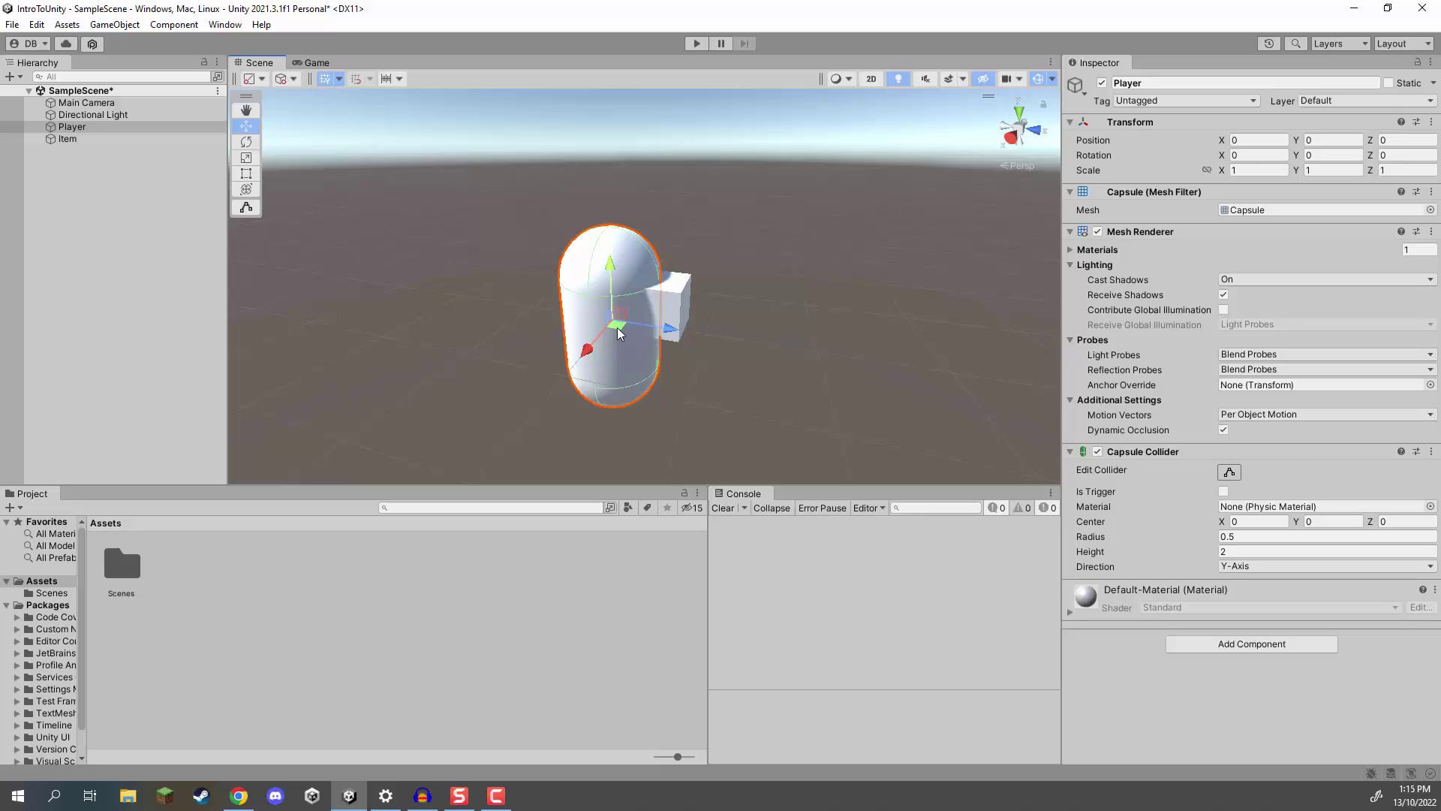
# Try moving the Player and the Item cube separately, and undo those moves.
pyautogui.moveTo(584, 336); pyautogui.dragTo(520, 288)
pyautogui.click(657, 307)
pyautogui.moveTo(658, 307); pyautogui.dragTo(577, 261)
pyautogui.hotkey('ctrl', 'z')
pyautogui.hotkey('ctrl', 'z')
pyautogui.hotkey('ctrl', 'z')
pyautogui.click(672, 300)
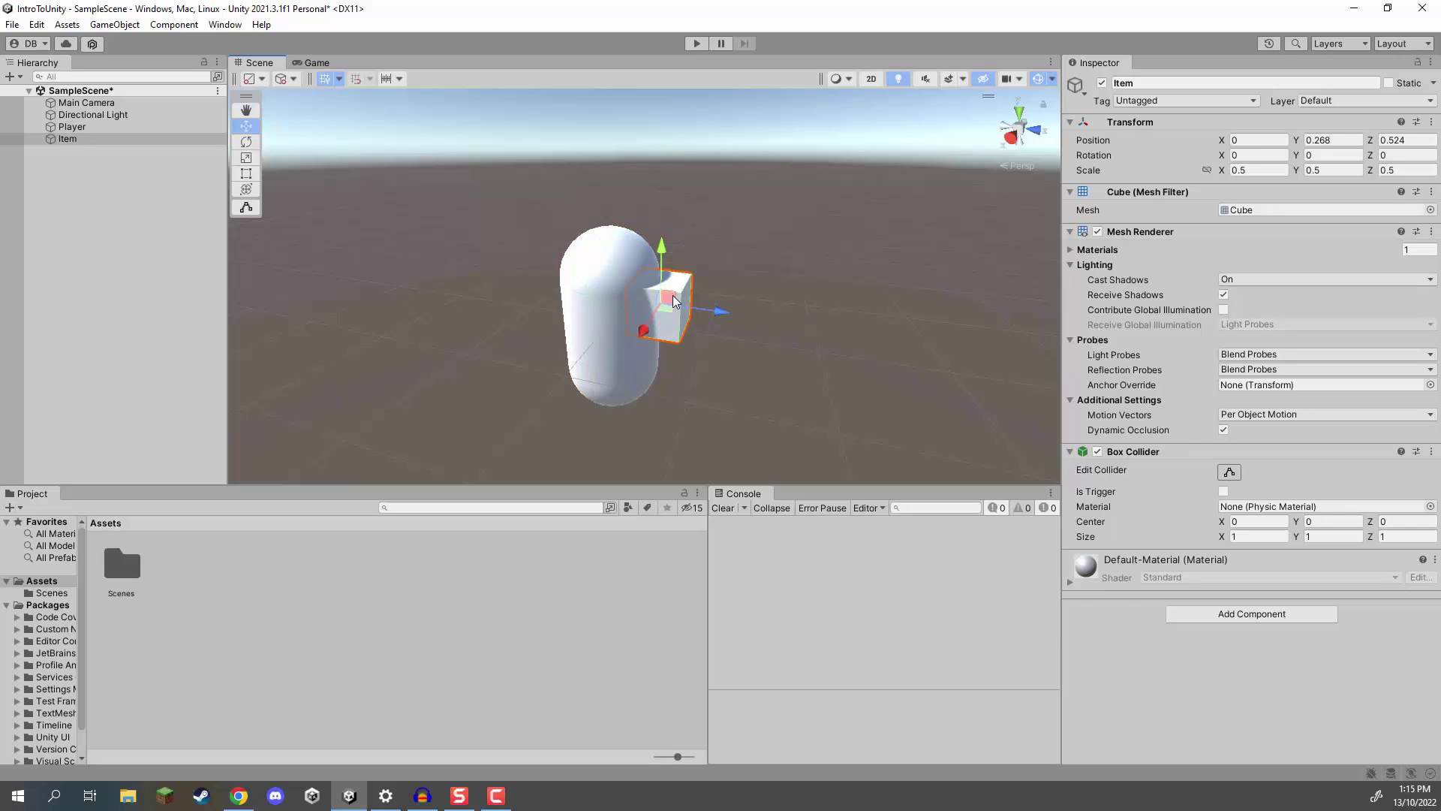
pyautogui.click(627, 304)
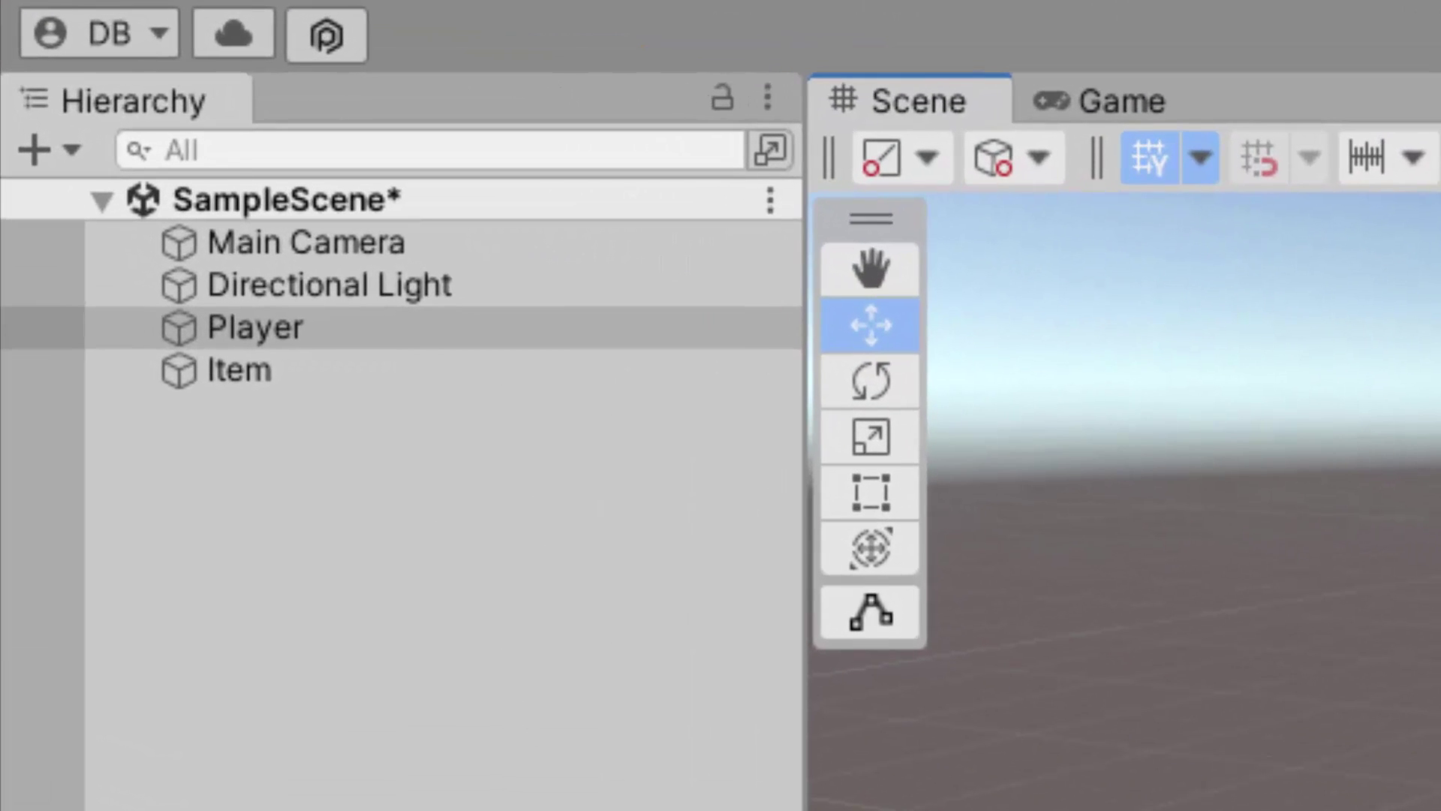
# Make Item a child of Player in the hierarchy, and collapse and expand the Player's children.
pyautogui.click(229, 460)
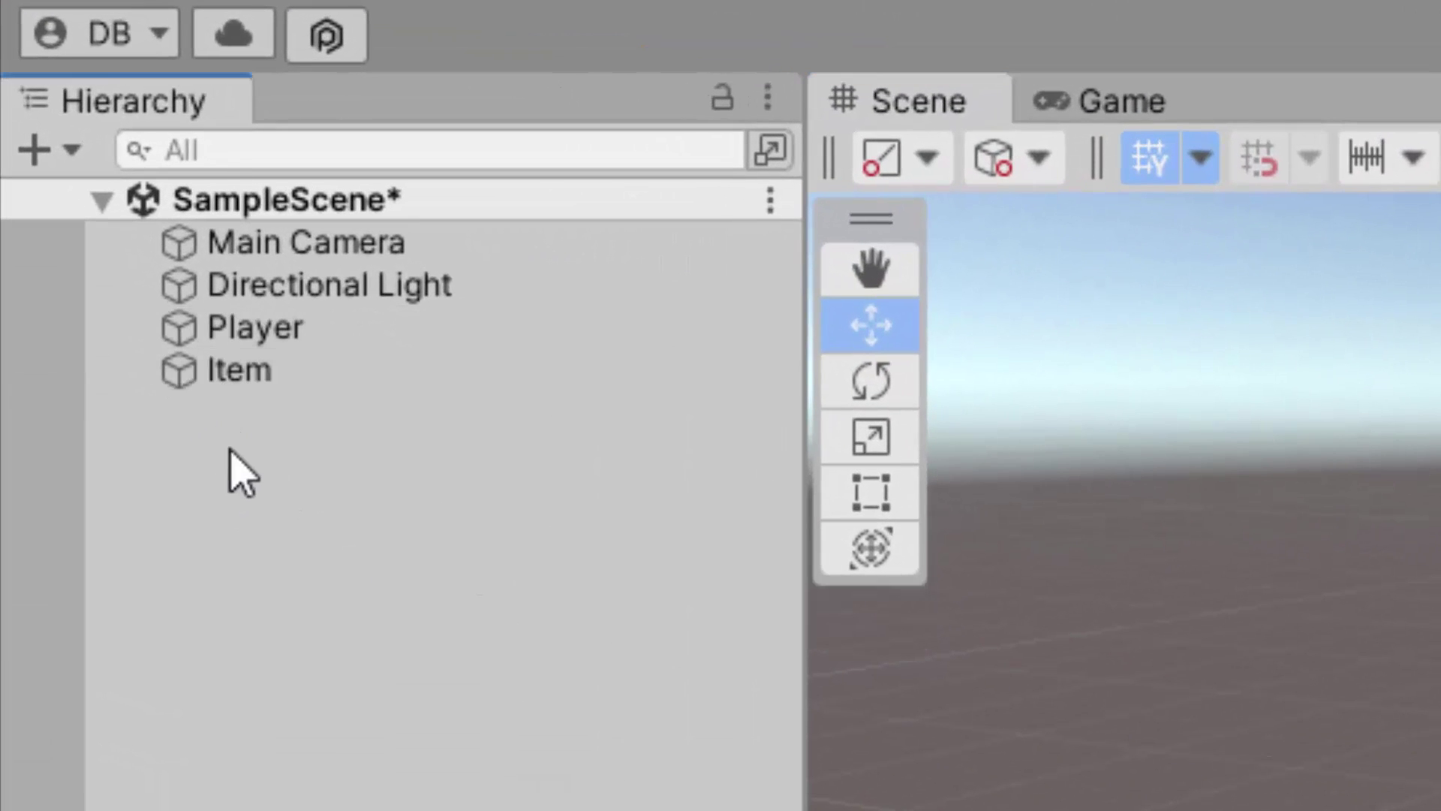
pyautogui.click(227, 380)
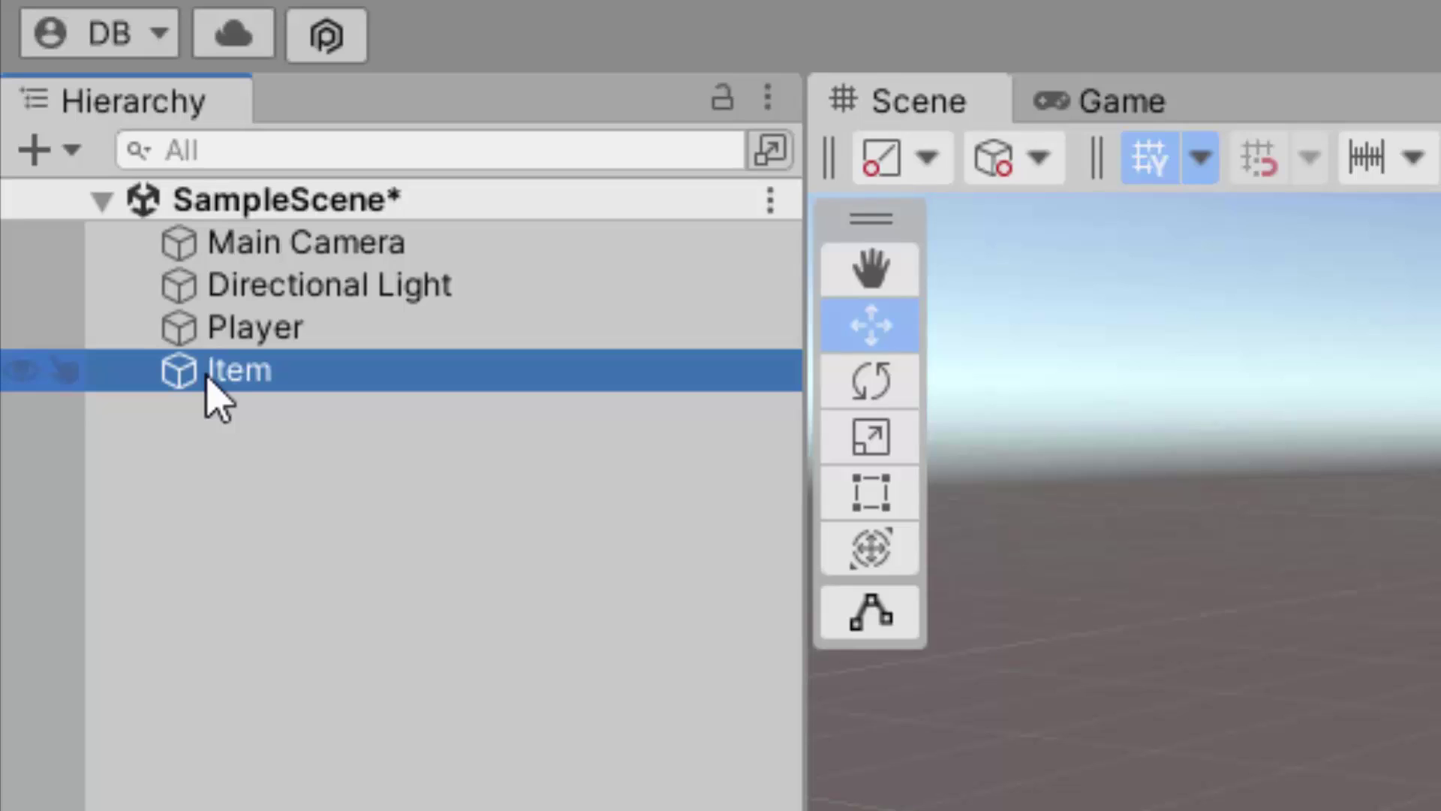
pyautogui.moveTo(208, 375); pyautogui.dragTo(262, 332)
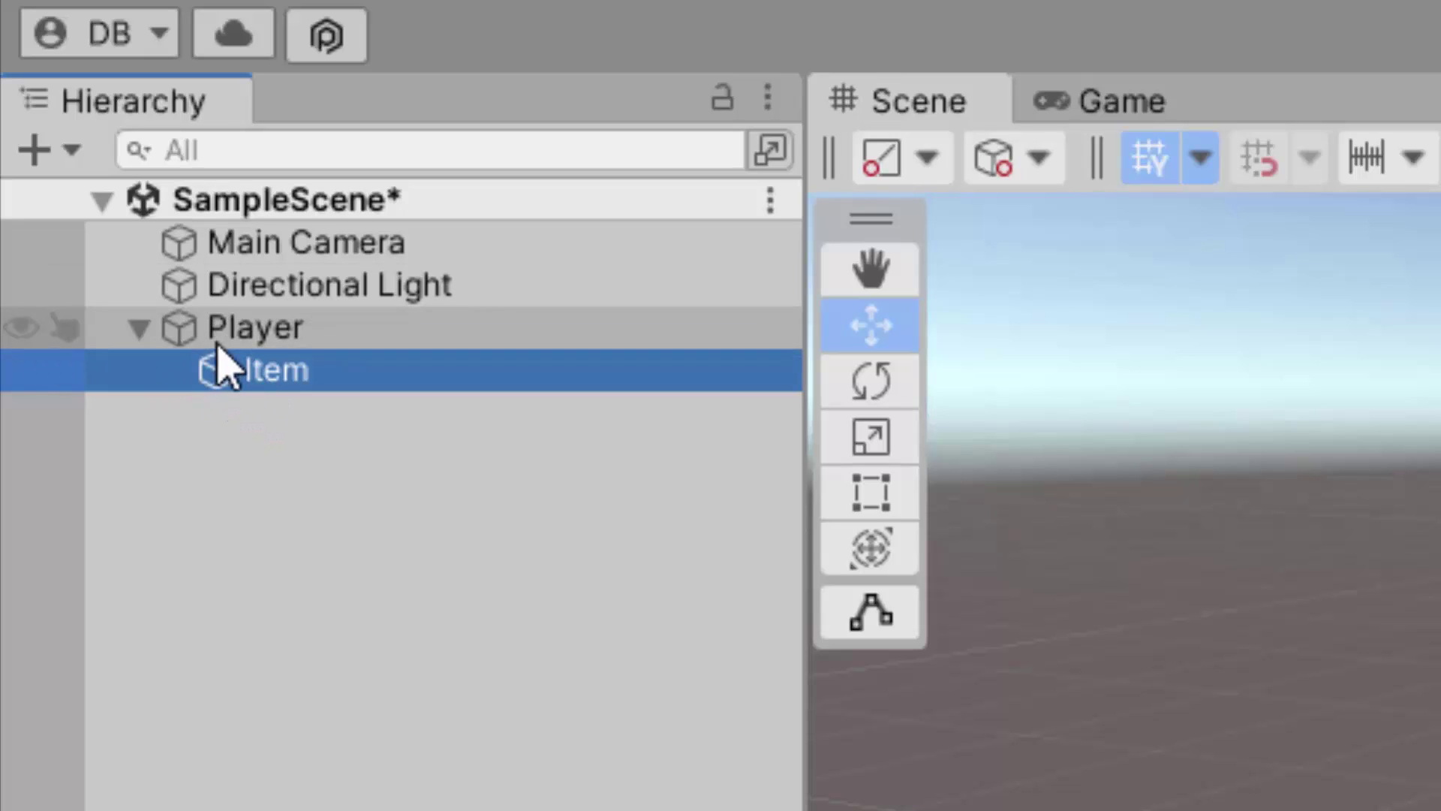
pyautogui.click(141, 328)
pyautogui.click(140, 328)
pyautogui.click(140, 328)
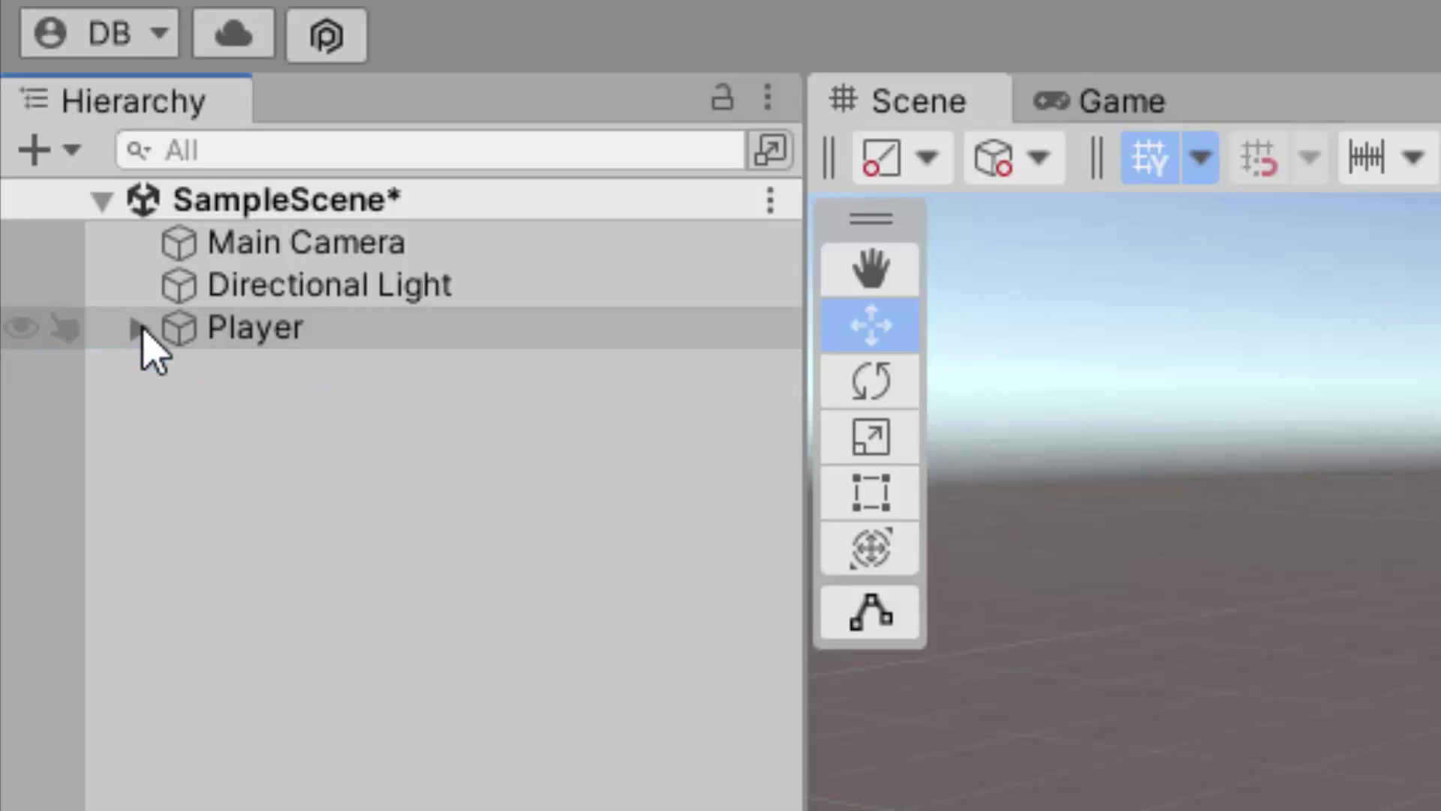
pyautogui.click(140, 328)
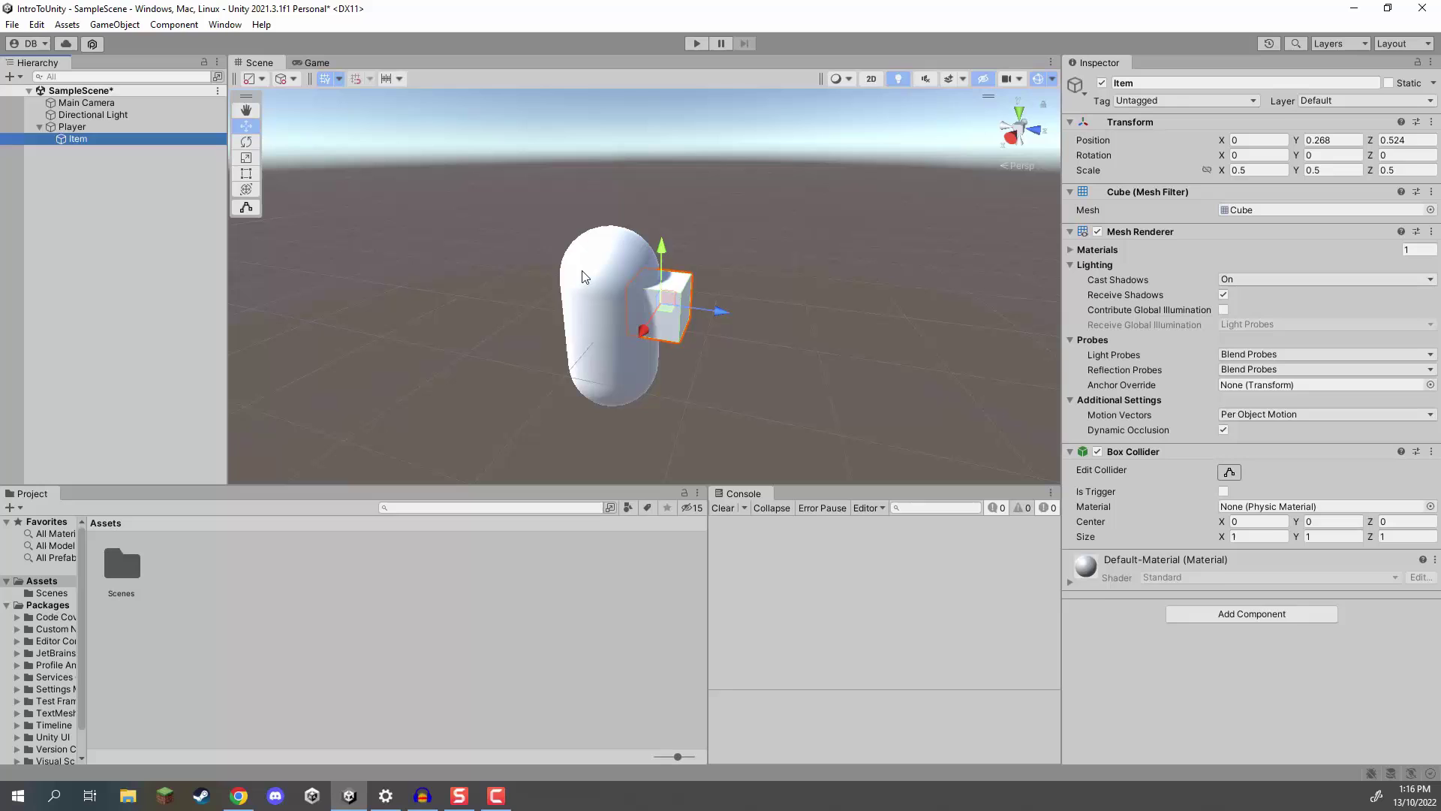
# Try moving and uniformly scaling the parent Player together with its child Item, and revert the changes.
pyautogui.click(1303, 566)
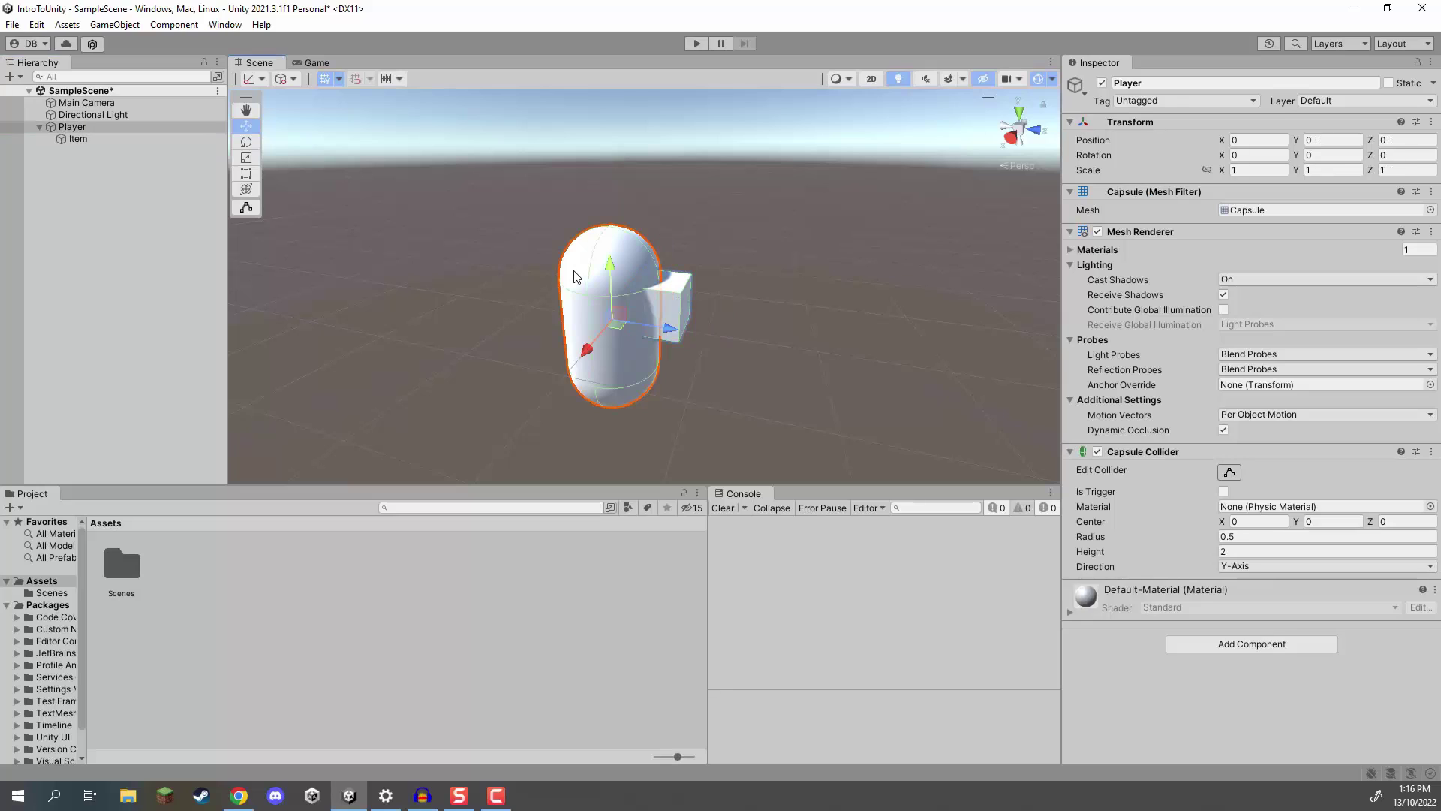
pyautogui.moveTo(620, 330)
pyautogui.mouseDown()
pyautogui.moveTo(566, 206)
pyautogui.moveTo(672, 361)
pyautogui.moveTo(593, 301)
pyautogui.moveTo(544, 290)
pyautogui.moveTo(592, 295)
pyautogui.moveTo(630, 310)
pyautogui.moveTo(585, 317)
pyautogui.moveTo(561, 350)
pyautogui.moveTo(536, 327)
pyautogui.moveTo(634, 348)
pyautogui.moveTo(665, 336)
pyautogui.moveTo(619, 295)
pyautogui.moveTo(650, 280)
pyautogui.moveTo(644, 329)
pyautogui.moveTo(552, 289)
pyautogui.moveTo(619, 252)
pyautogui.moveTo(678, 322)
pyautogui.moveTo(646, 315)
pyautogui.moveTo(611, 268)
pyautogui.moveTo(632, 345)
pyautogui.moveTo(637, 274)
pyautogui.moveTo(601, 297)
pyautogui.moveTo(635, 348)
pyautogui.mouseUp()
pyautogui.press('e')
pyautogui.press('r')
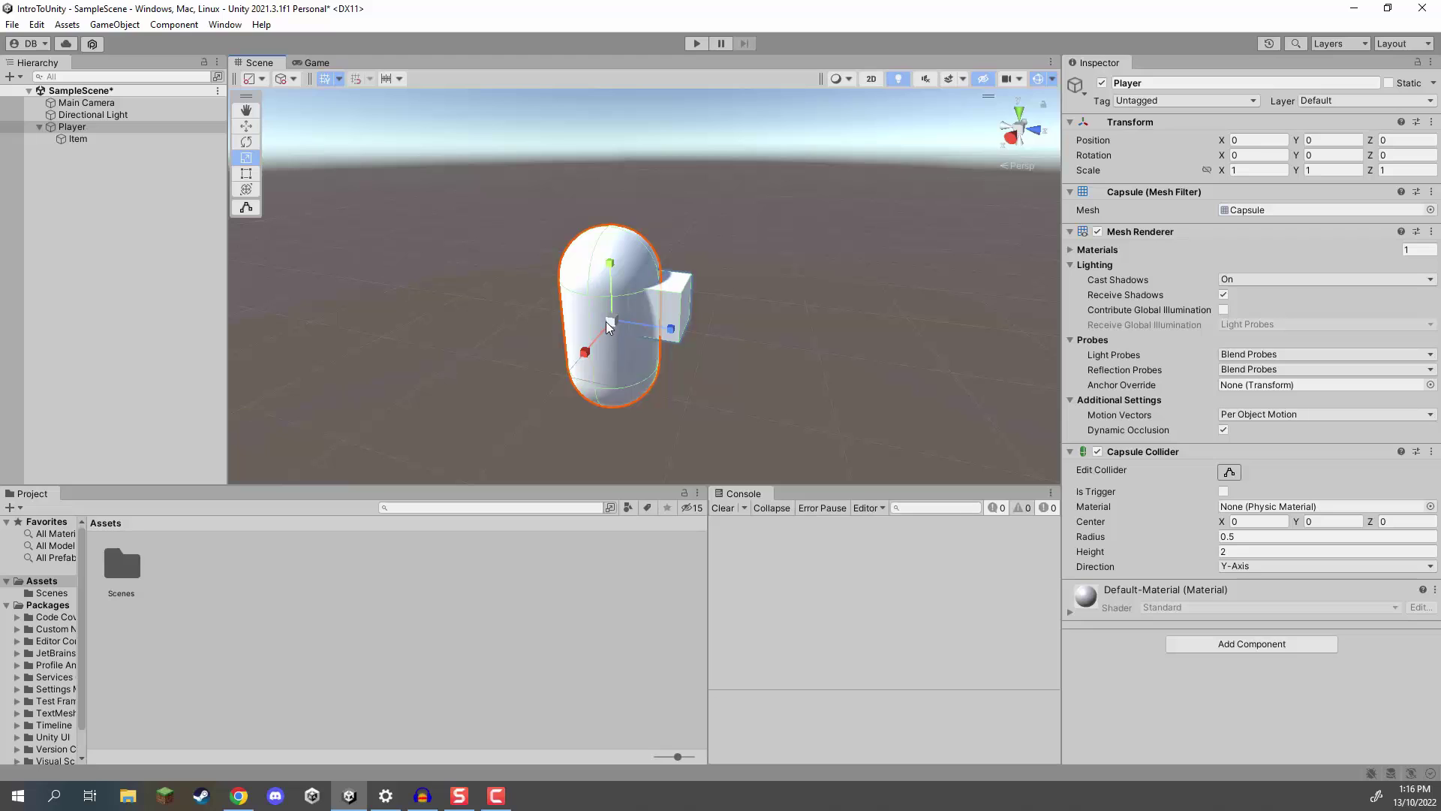
pyautogui.moveTo(609, 318)
pyautogui.mouseDown()
pyautogui.moveTo(624, 348)
pyautogui.moveTo(602, 345)
pyautogui.moveTo(654, 251)
pyautogui.moveTo(593, 351)
pyautogui.moveTo(643, 264)
pyautogui.moveTo(623, 301)
pyautogui.mouseUp()
# Move the Player to about X 14.07, Z -11.39, checking the child Item's local position before and after the move.
pyautogui.click(88, 138)
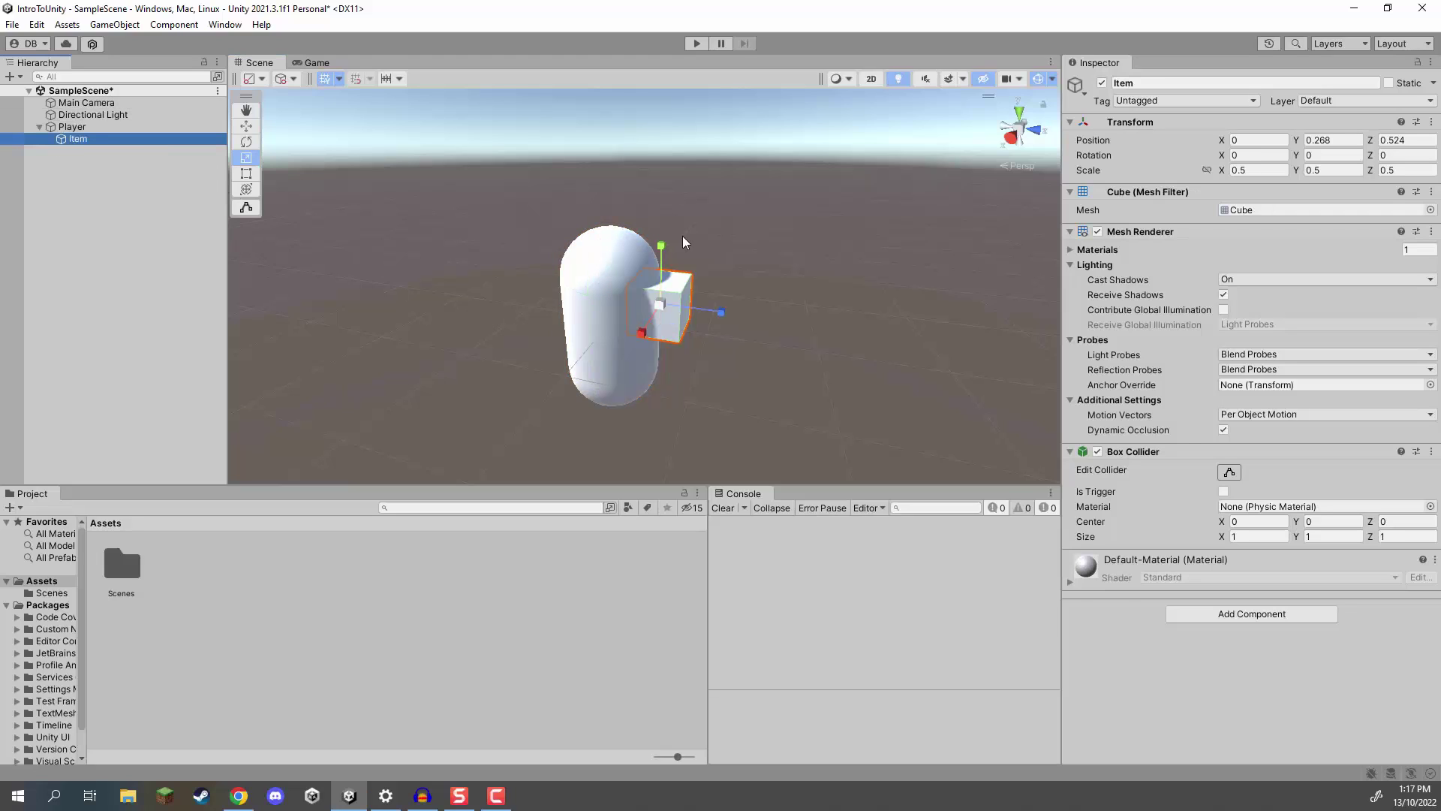
pyautogui.press('w')
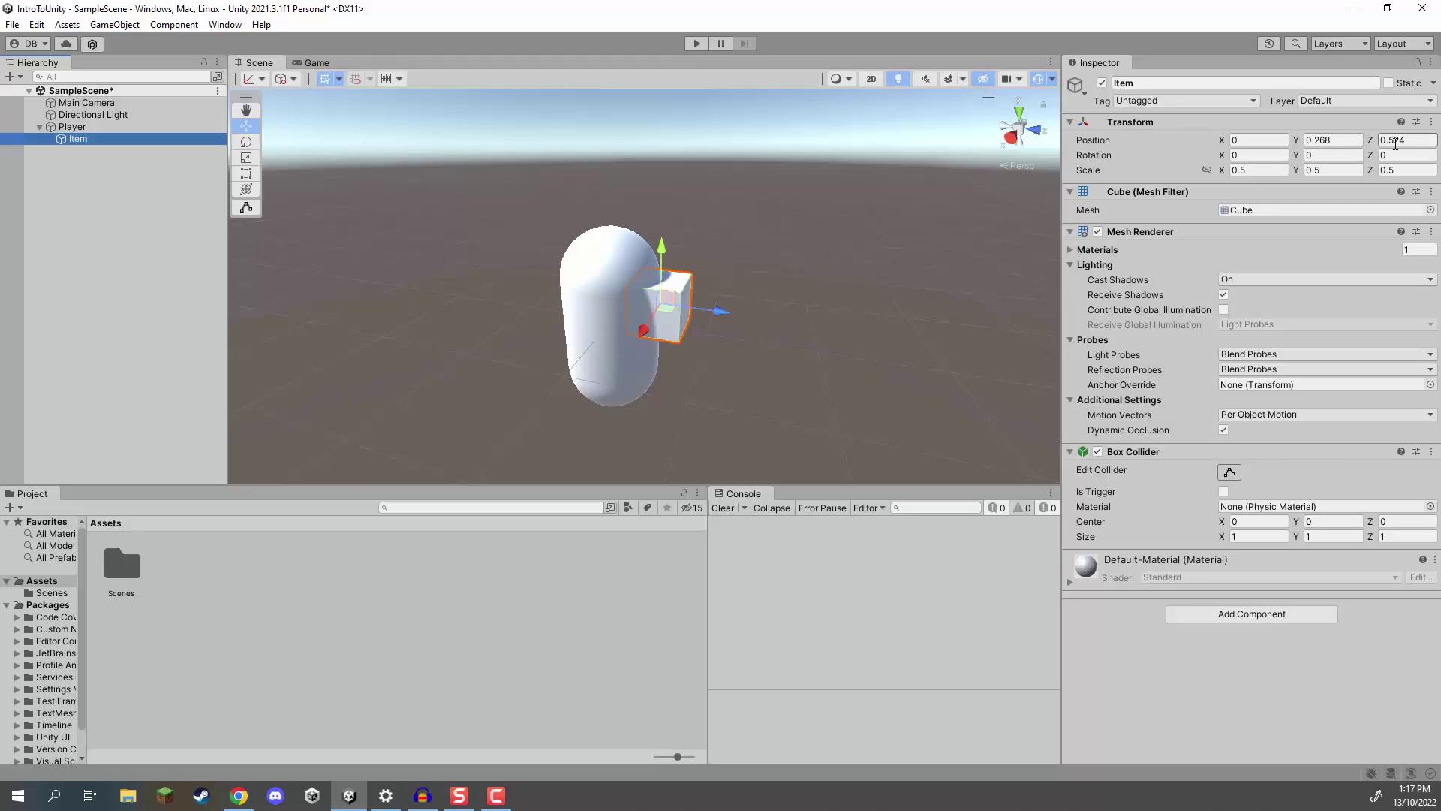
pyautogui.click(91, 130)
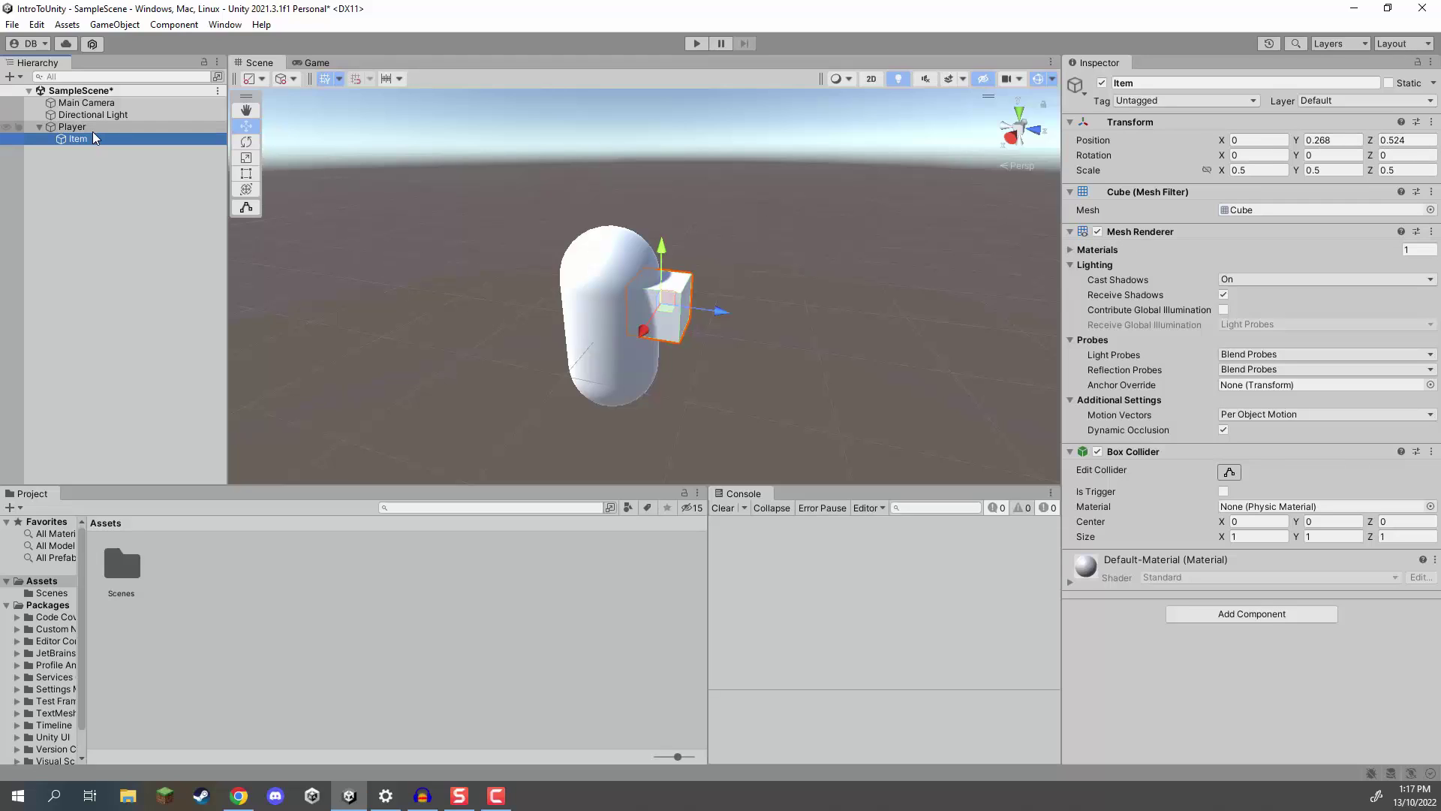
pyautogui.scroll(-8, 665, 218)
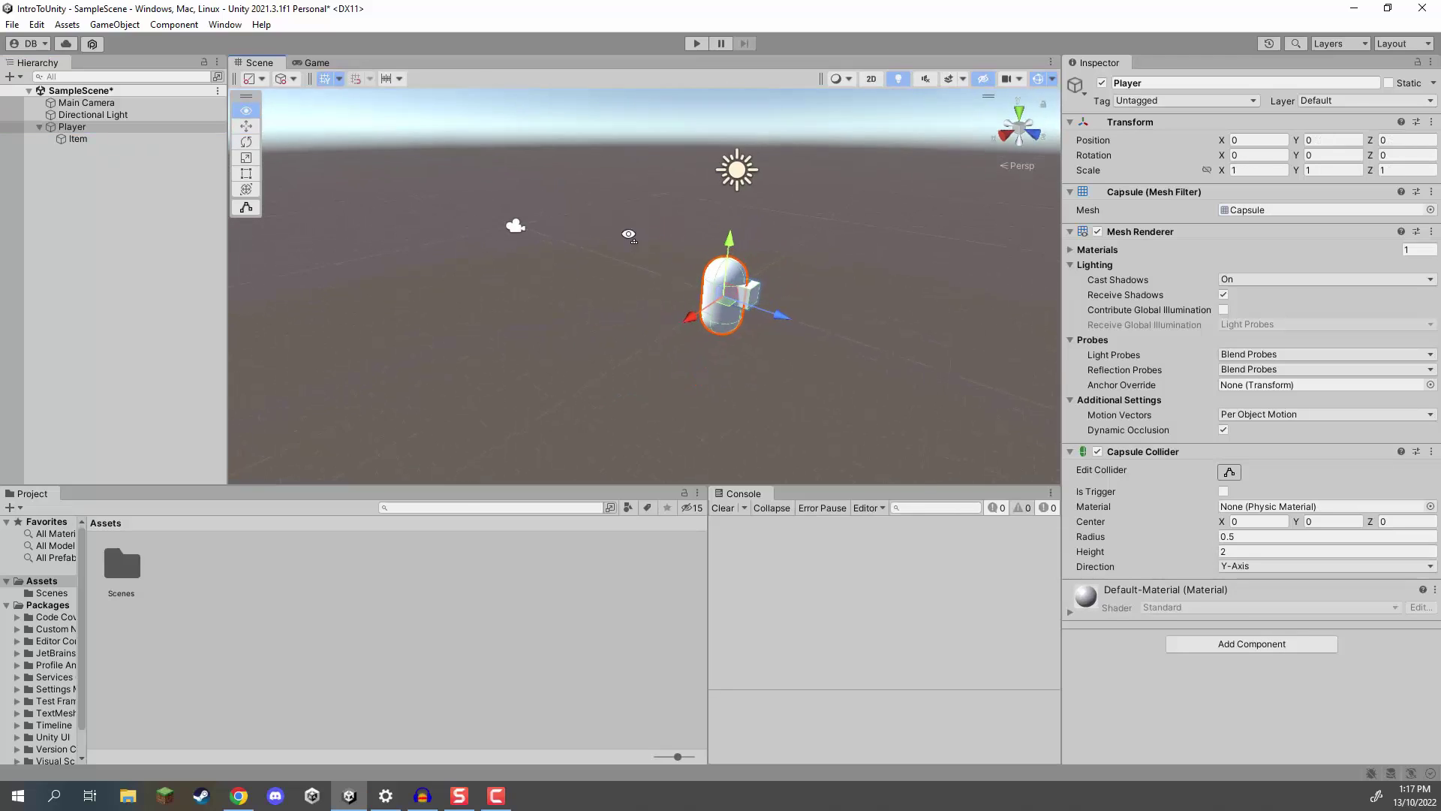
pyautogui.moveTo(831, 300); pyautogui.dragTo(368, 306)
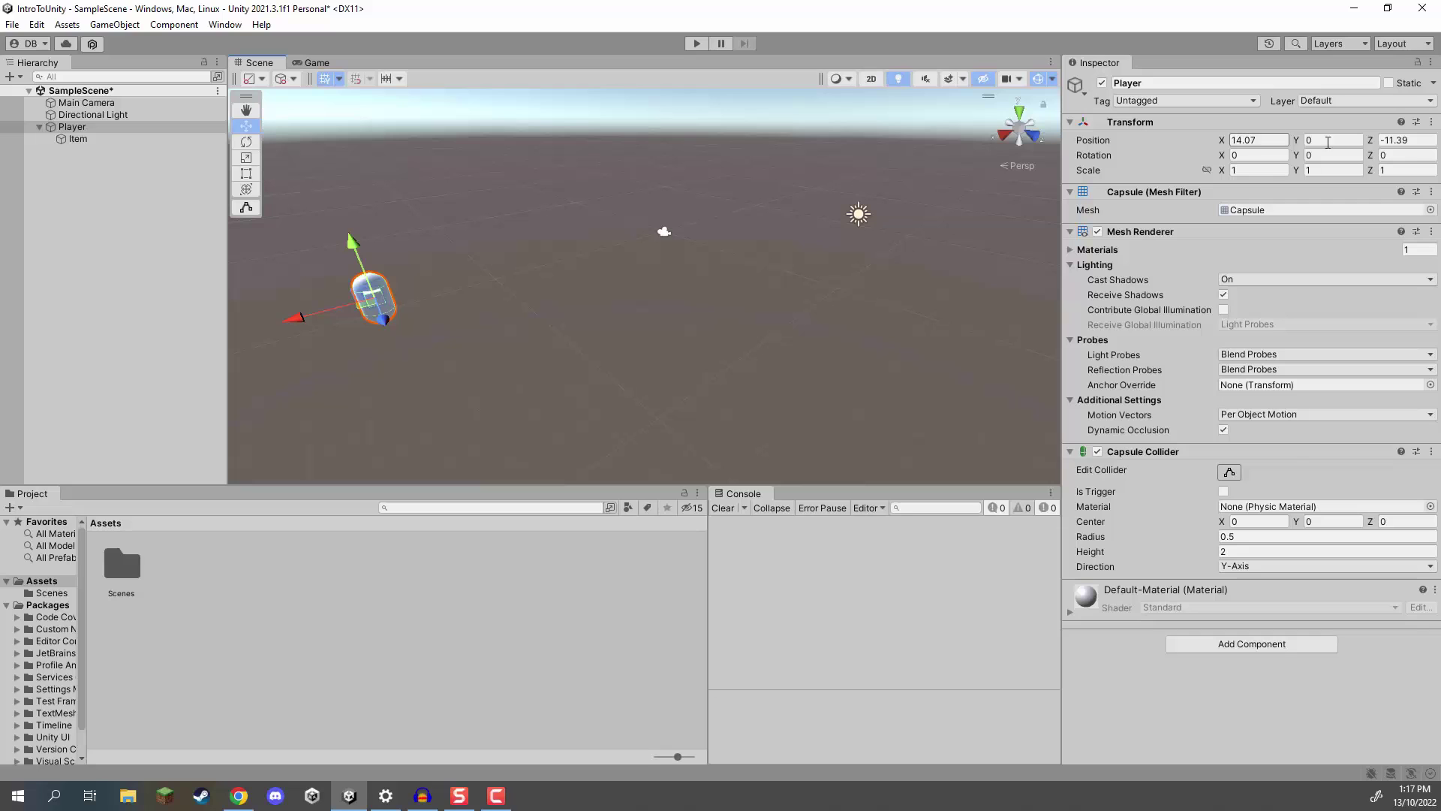
pyautogui.press('f')
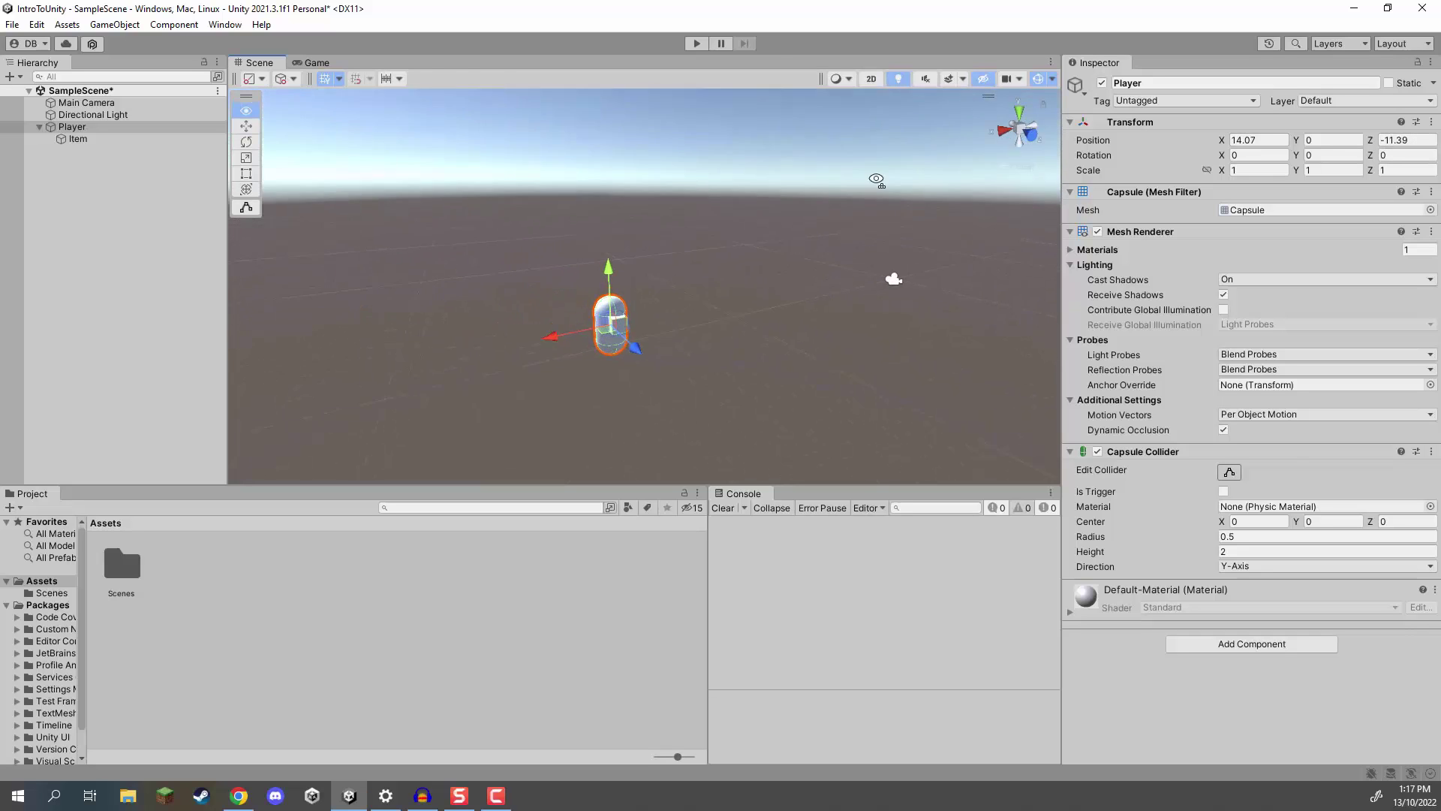
pyautogui.keyDown('alt'); pyautogui.moveTo(1016, 216); pyautogui.dragTo(692, 218); pyautogui.keyUp('alt')
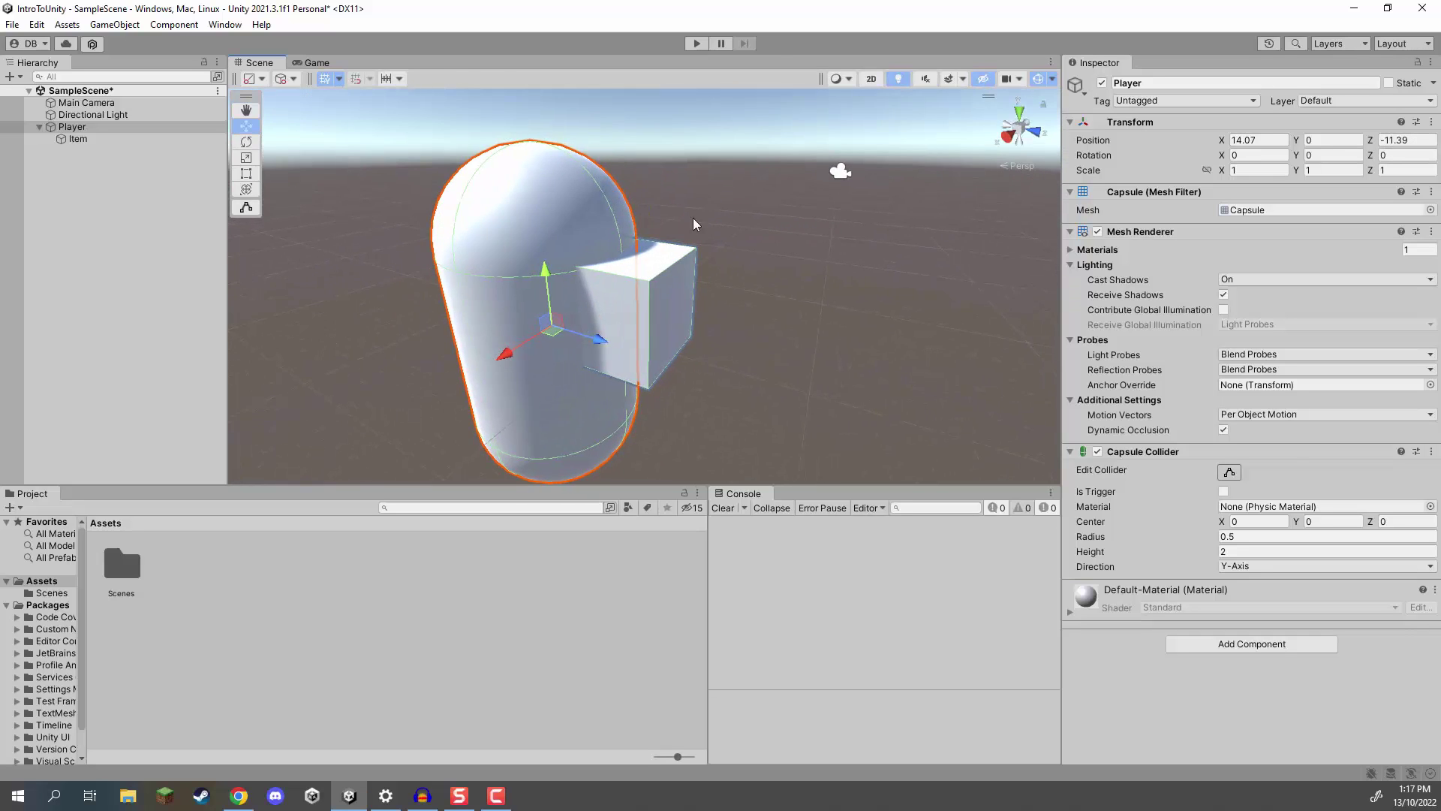
pyautogui.click(132, 135)
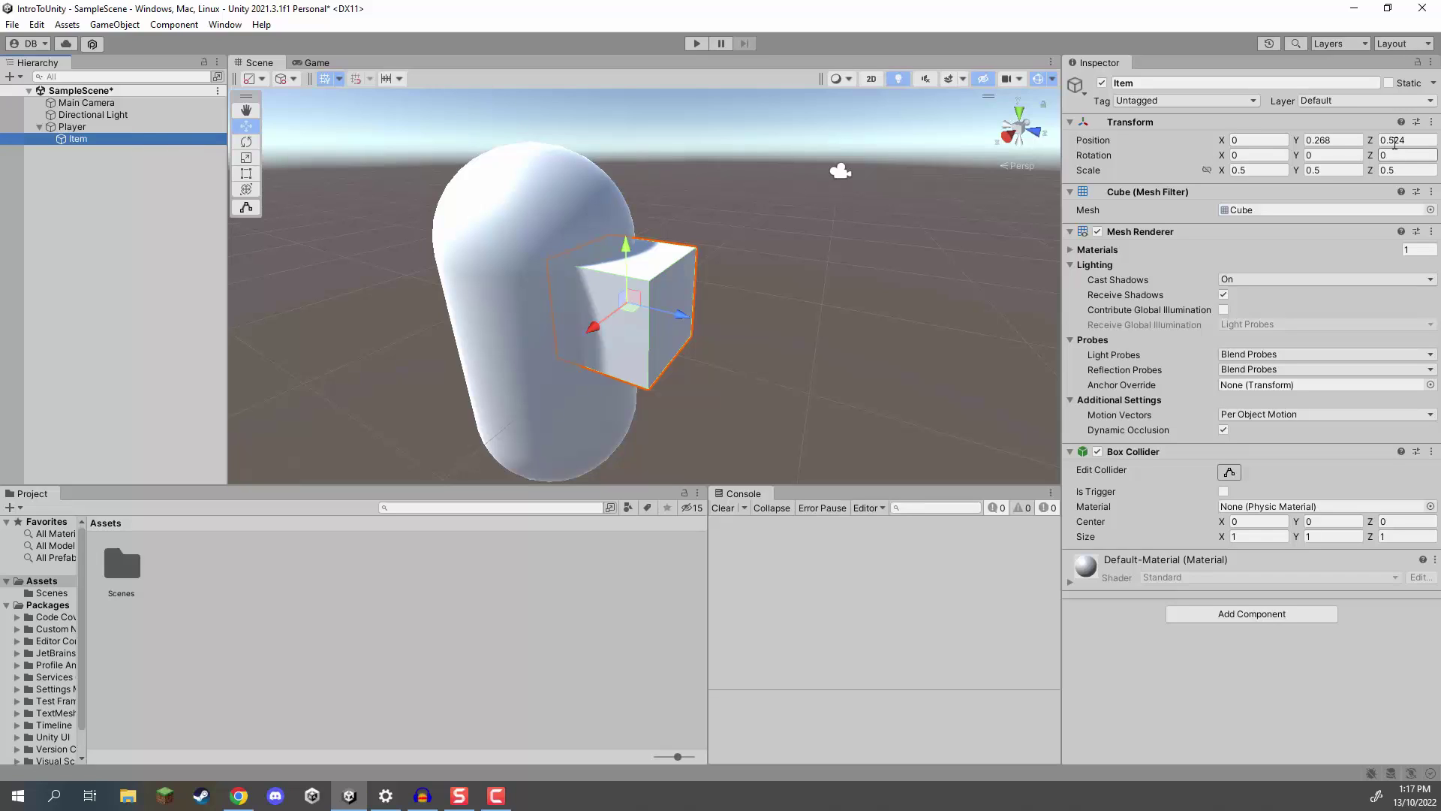
# Compare the Transform values of the parent Player with the local position of its child Item.
pyautogui.keyDown('alt'); pyautogui.moveTo(796, 286); pyautogui.dragTo(752, 248); pyautogui.keyUp('alt')
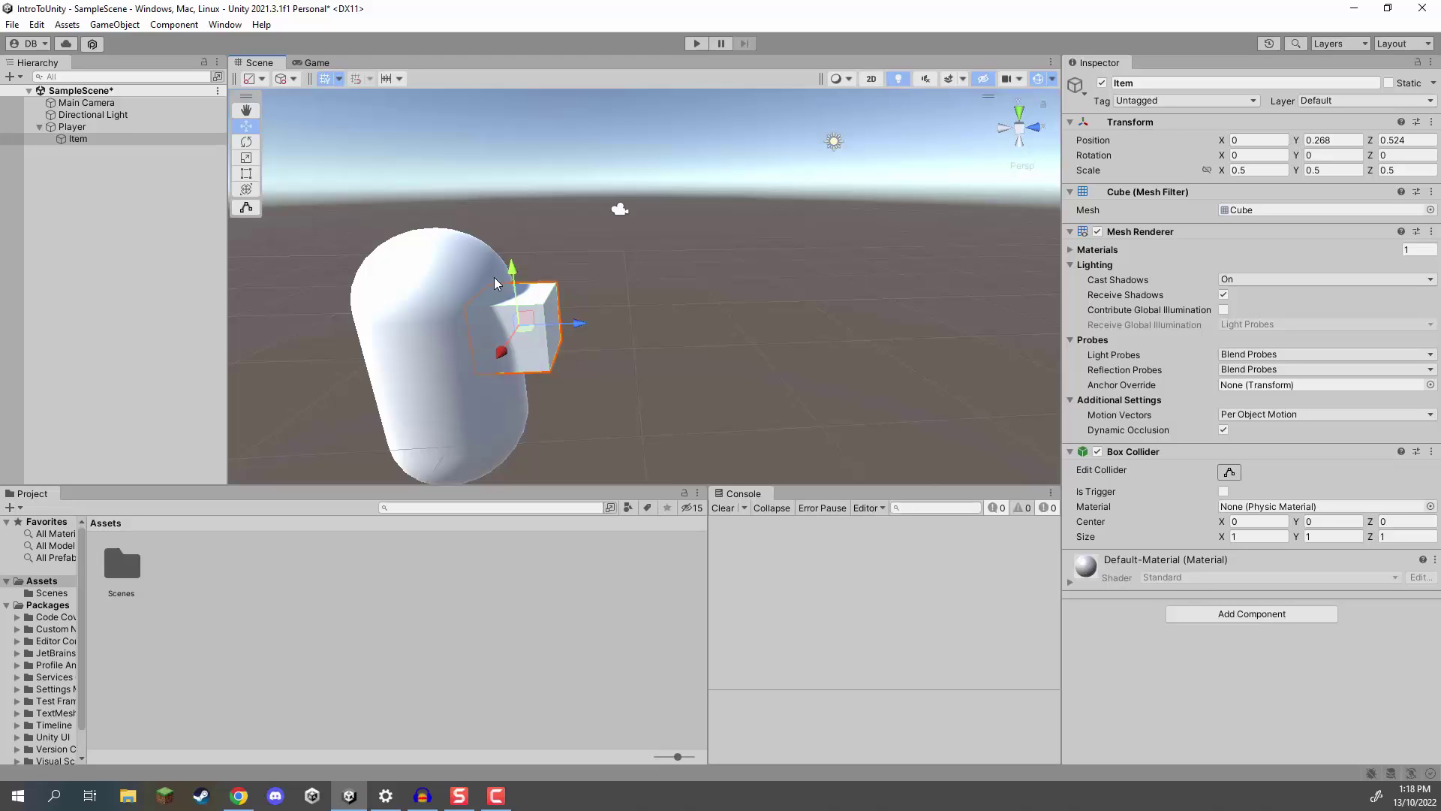
pyautogui.click(102, 127)
pyautogui.click(78, 139)
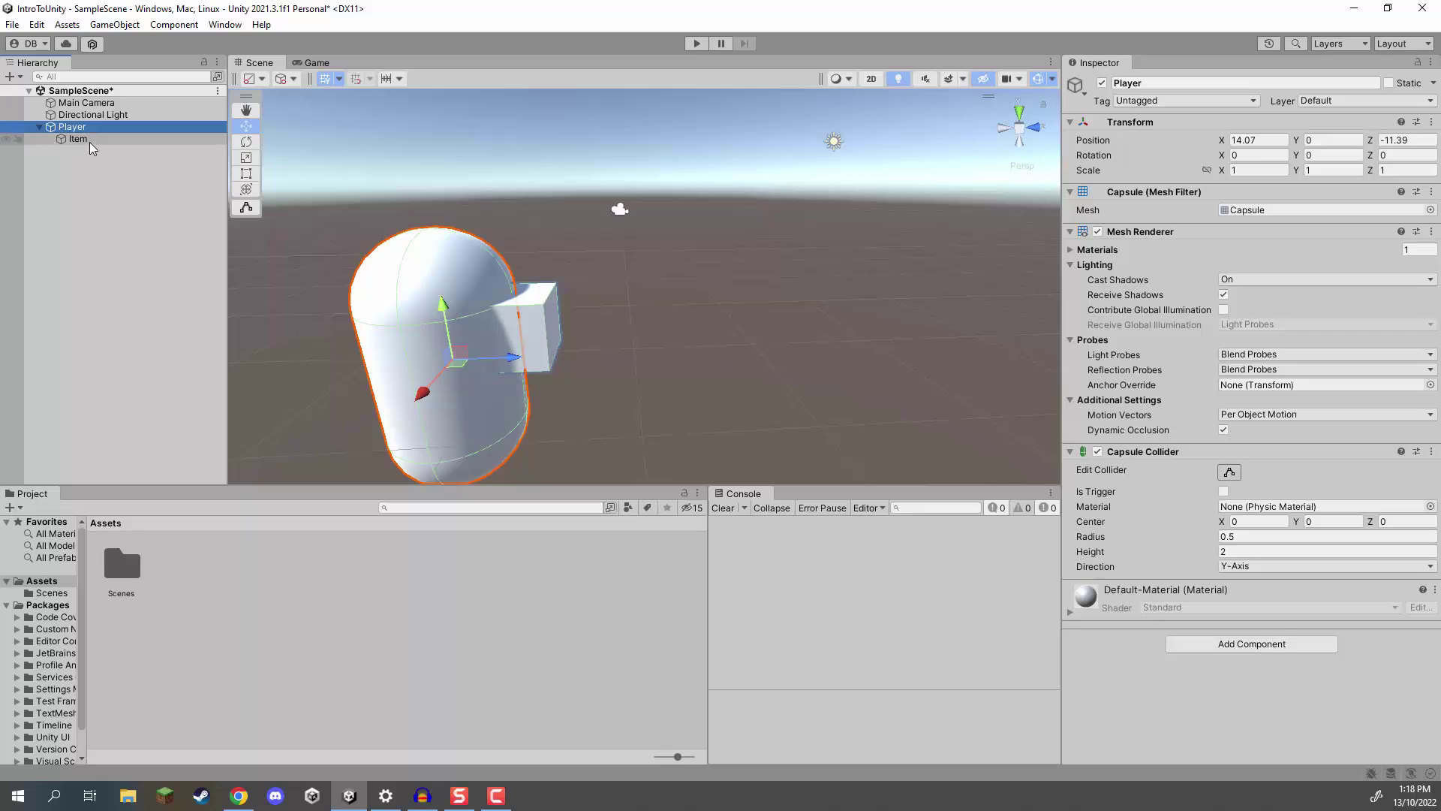
pyautogui.click(1241, 141)
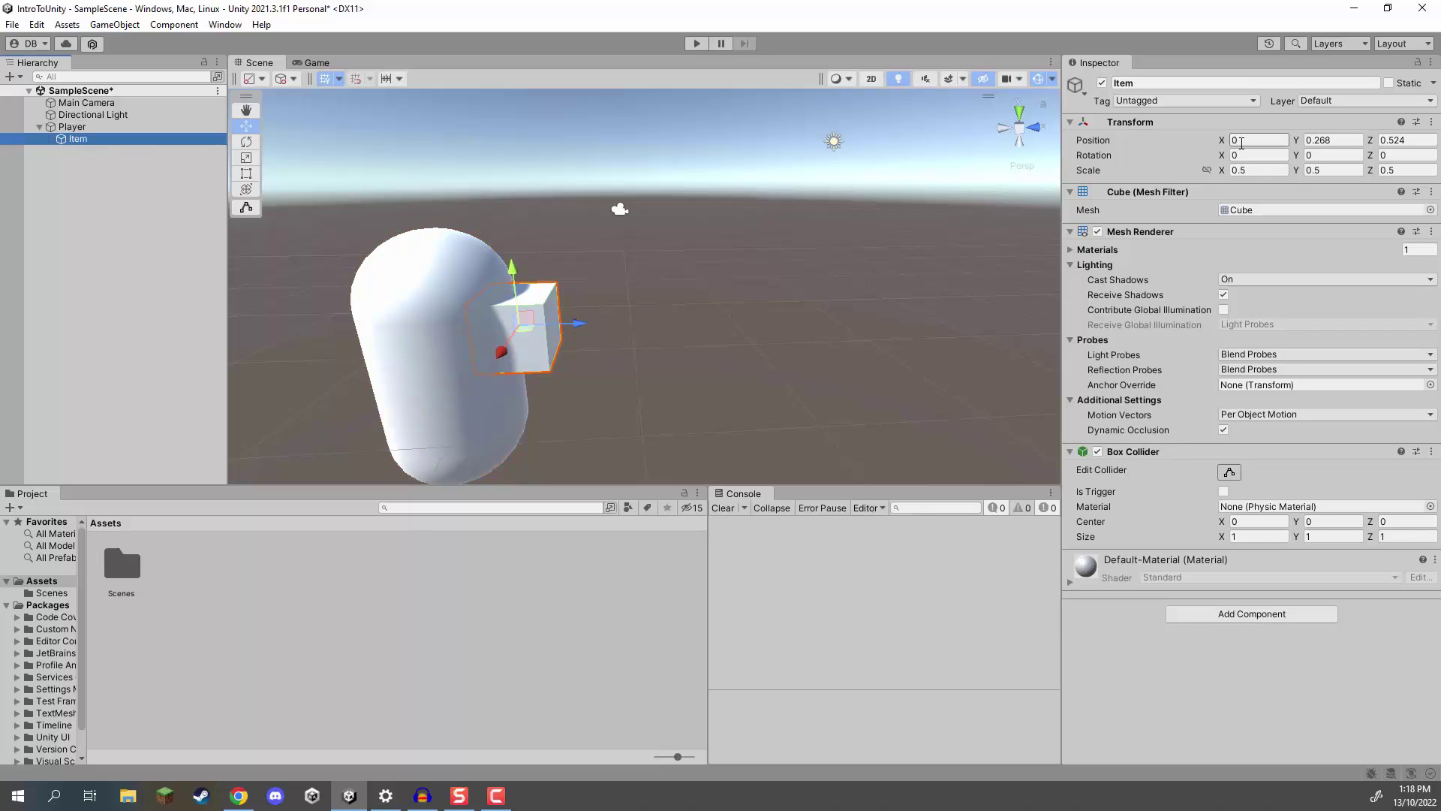
pyautogui.click(1337, 141)
pyautogui.click(461, 367)
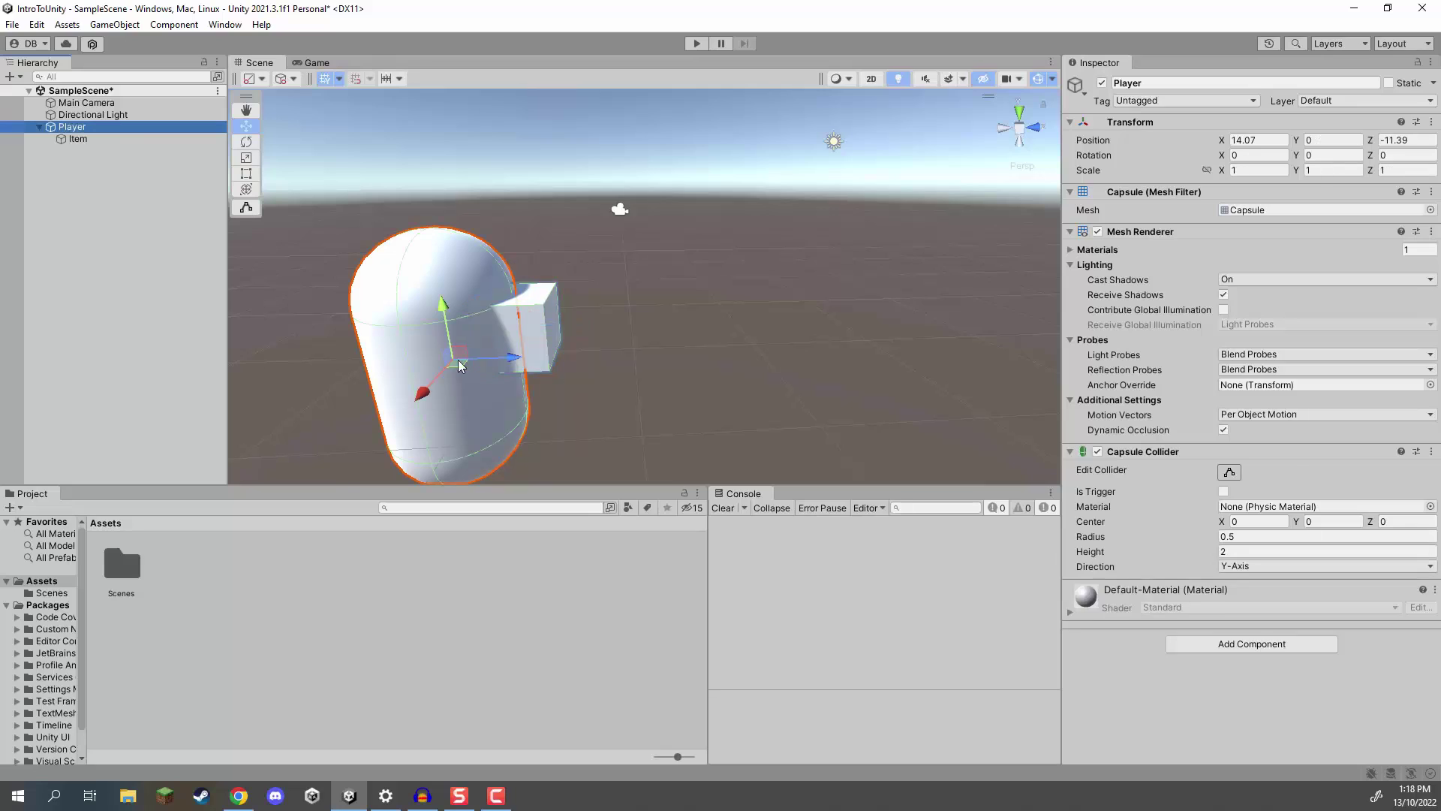
pyautogui.click(109, 141)
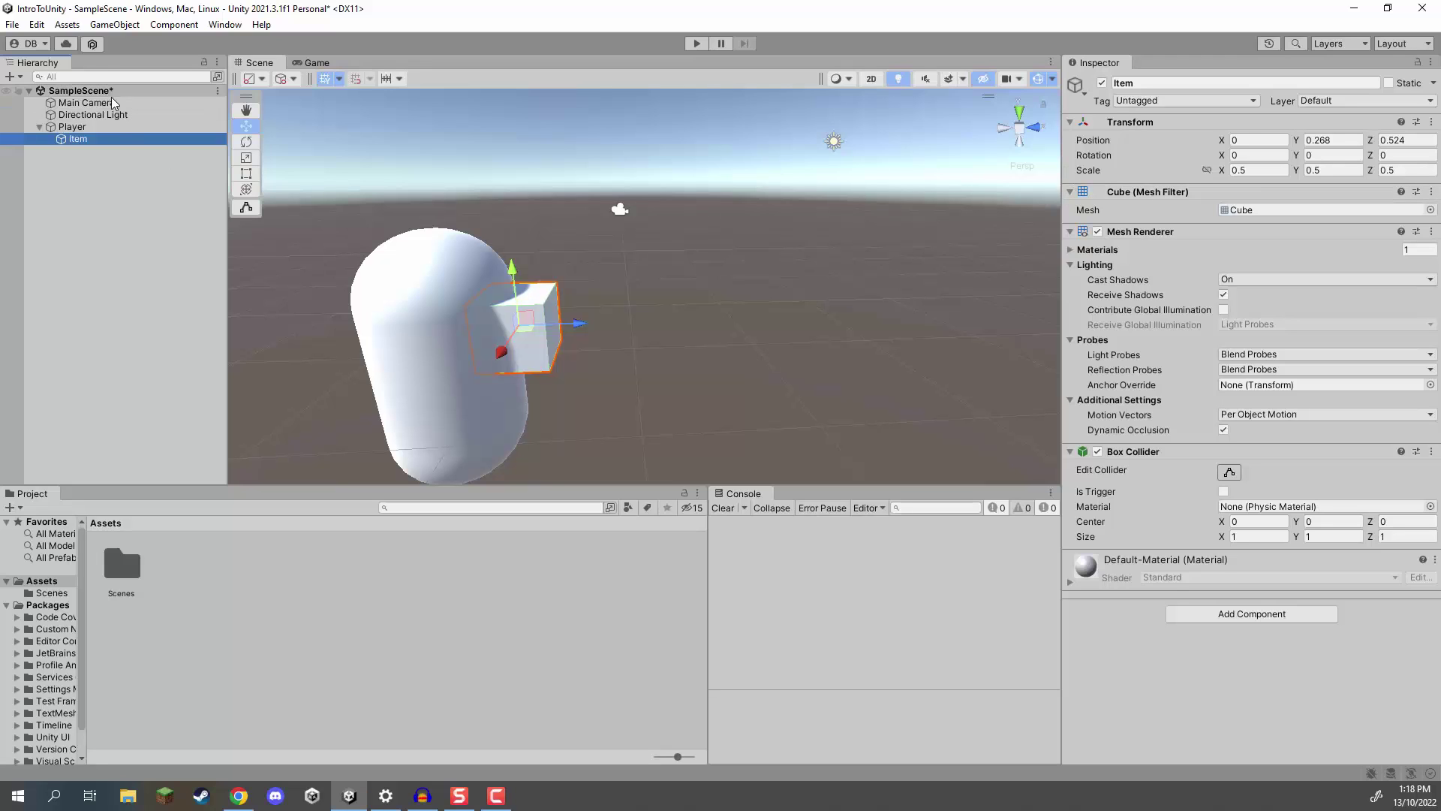
# Try rotating the Player to about -55.2, 18.8, 49.5 and scaling it uniformly to about 2.07, then check the child Item's transform.
pyautogui.click(72, 126)
pyautogui.press('r')
pyautogui.press('e')
pyautogui.moveTo(453, 358)
pyautogui.mouseDown()
pyautogui.moveTo(440, 354)
pyautogui.moveTo(450, 343)
pyautogui.mouseUp()
pyautogui.press('r')
pyautogui.scroll(5, 455, 339)
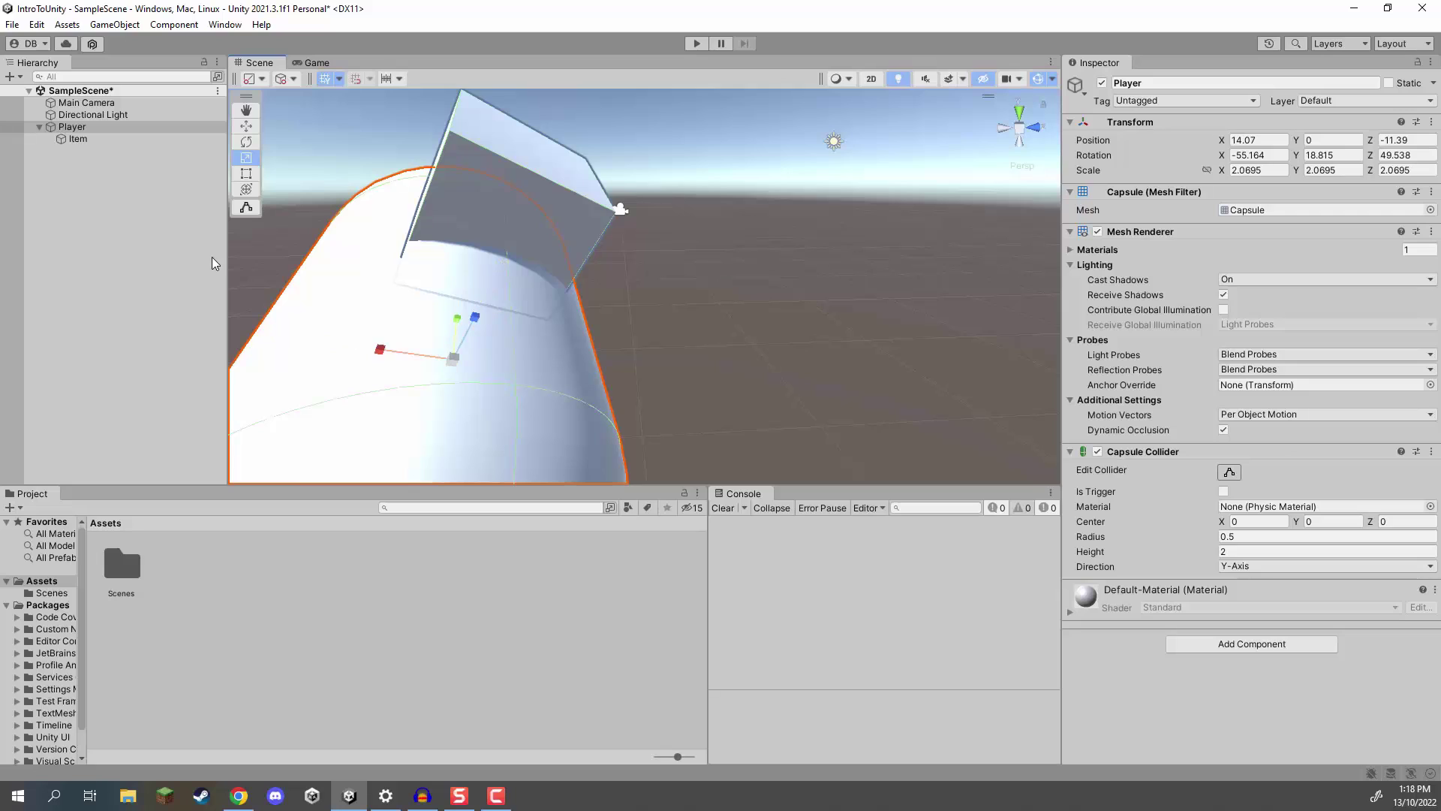
pyautogui.click(61, 141)
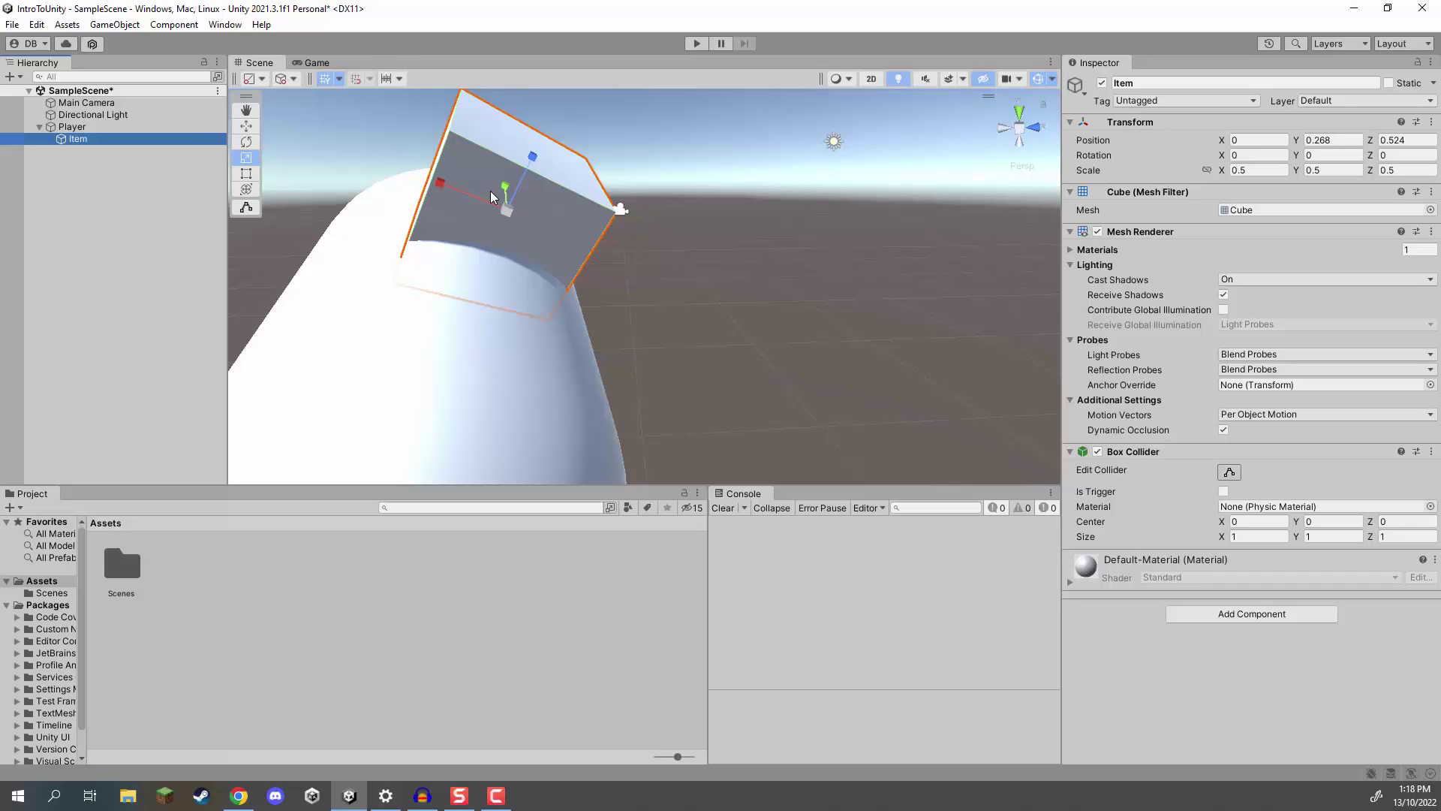
pyautogui.click(398, 173)
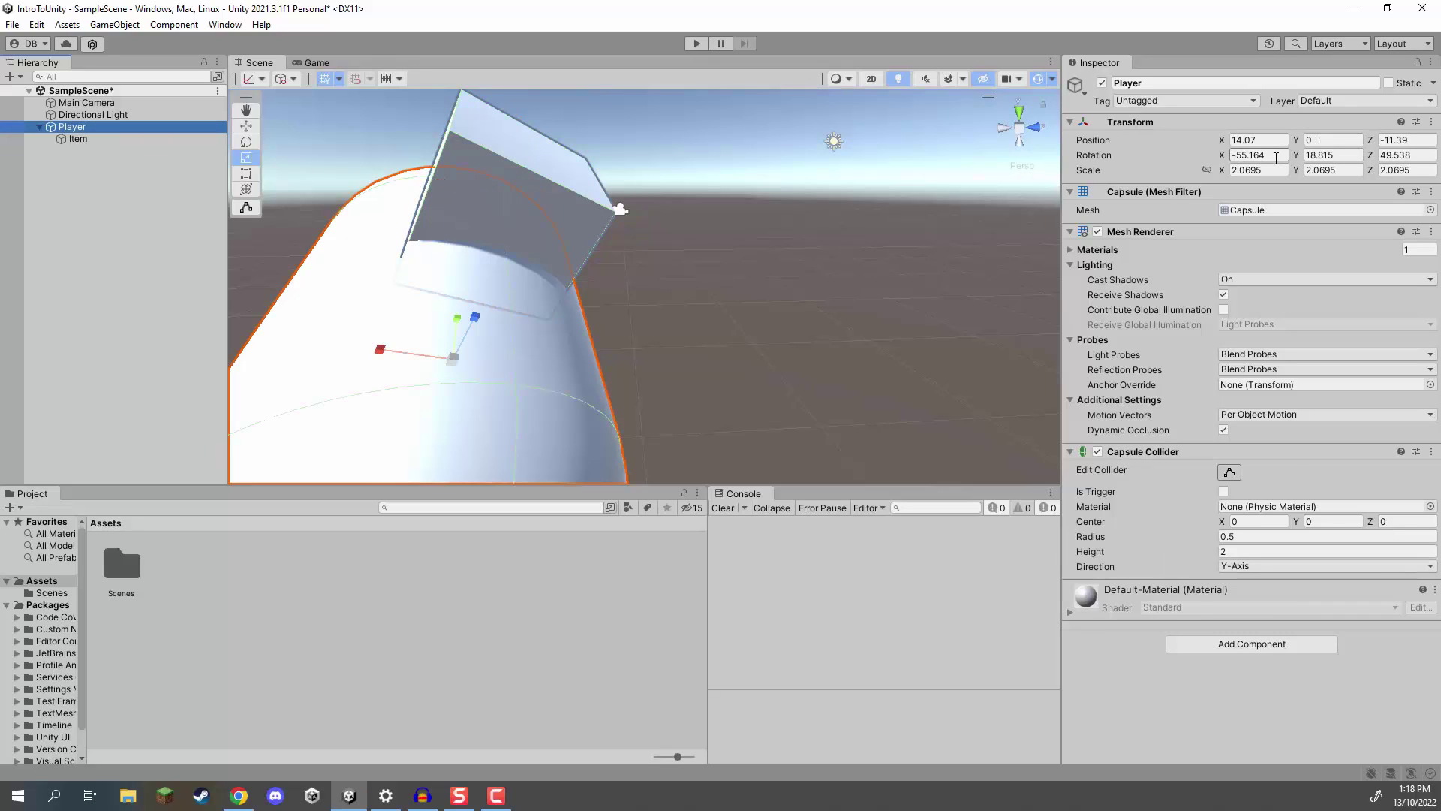
# Reset the Player's rotation to 0 on the X, Y and Z axes.
pyautogui.click(1283, 158)
pyautogui.write('0')
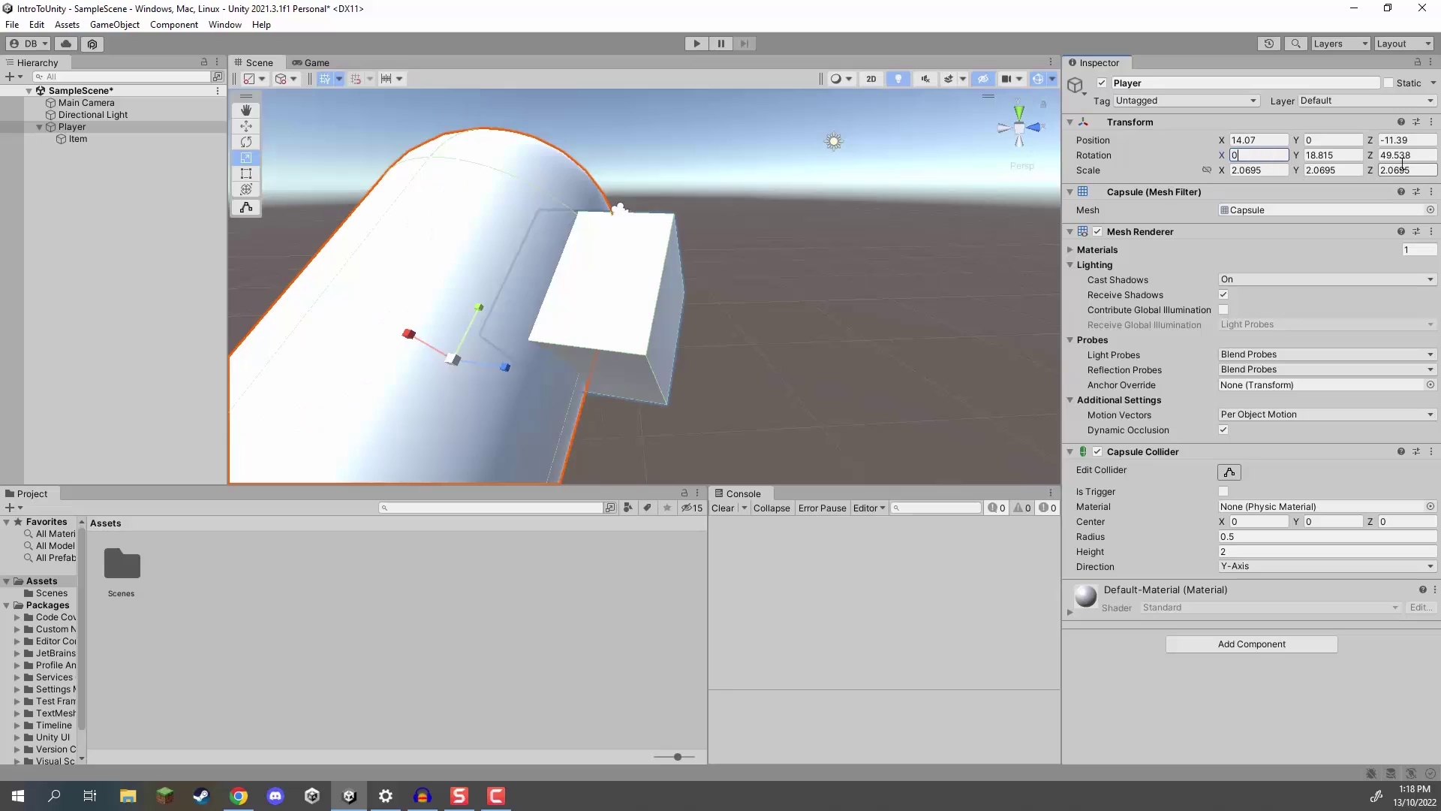
pyautogui.click(1348, 157)
pyautogui.write('0')
pyautogui.press('Tab')
pyautogui.write('0')
pyautogui.press('Tab')
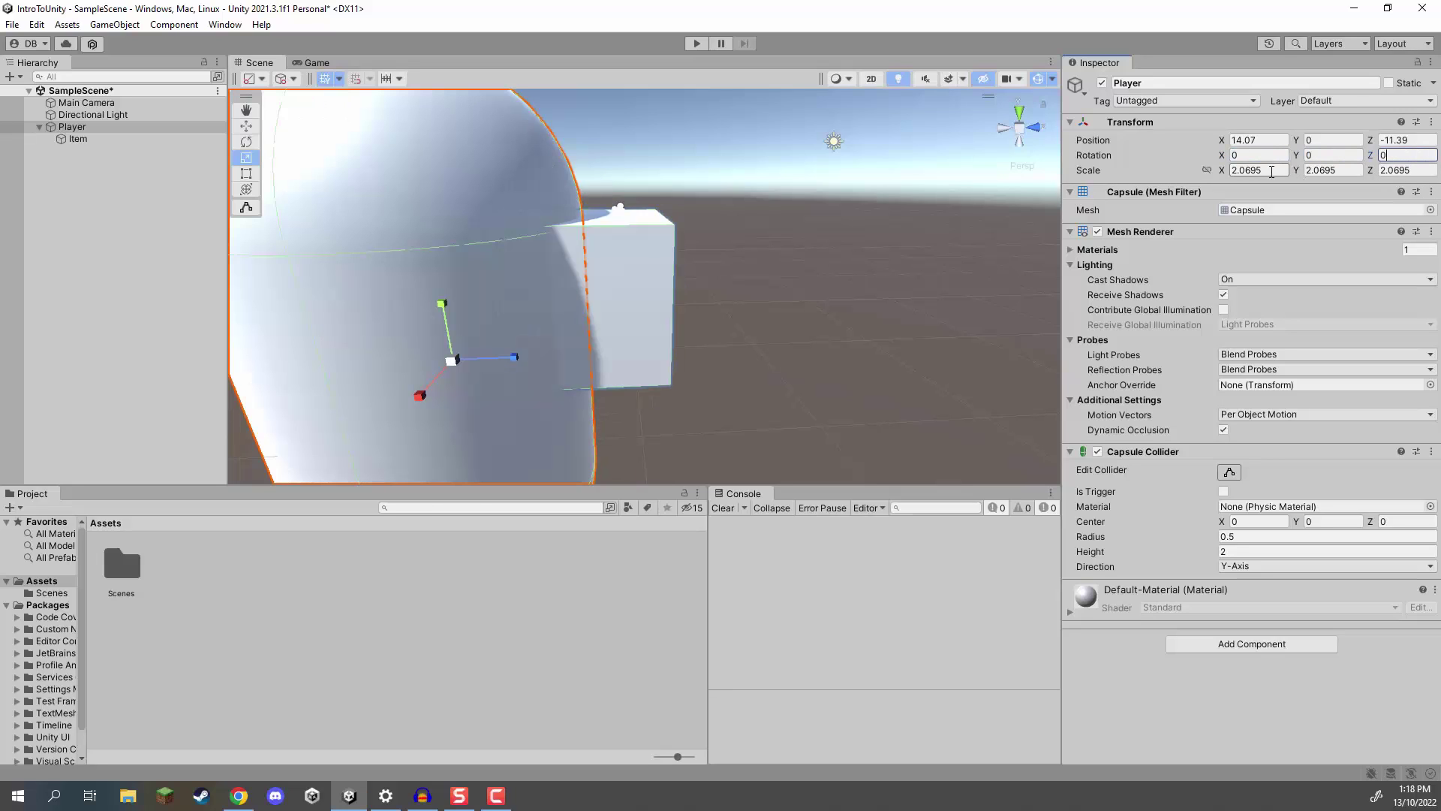
# Set the Player's scale to 1 on all three axes and clear the selection.
pyautogui.write('1')
pyautogui.press('Tab')
pyautogui.write('1')
pyautogui.press('Tab')
pyautogui.write('1')
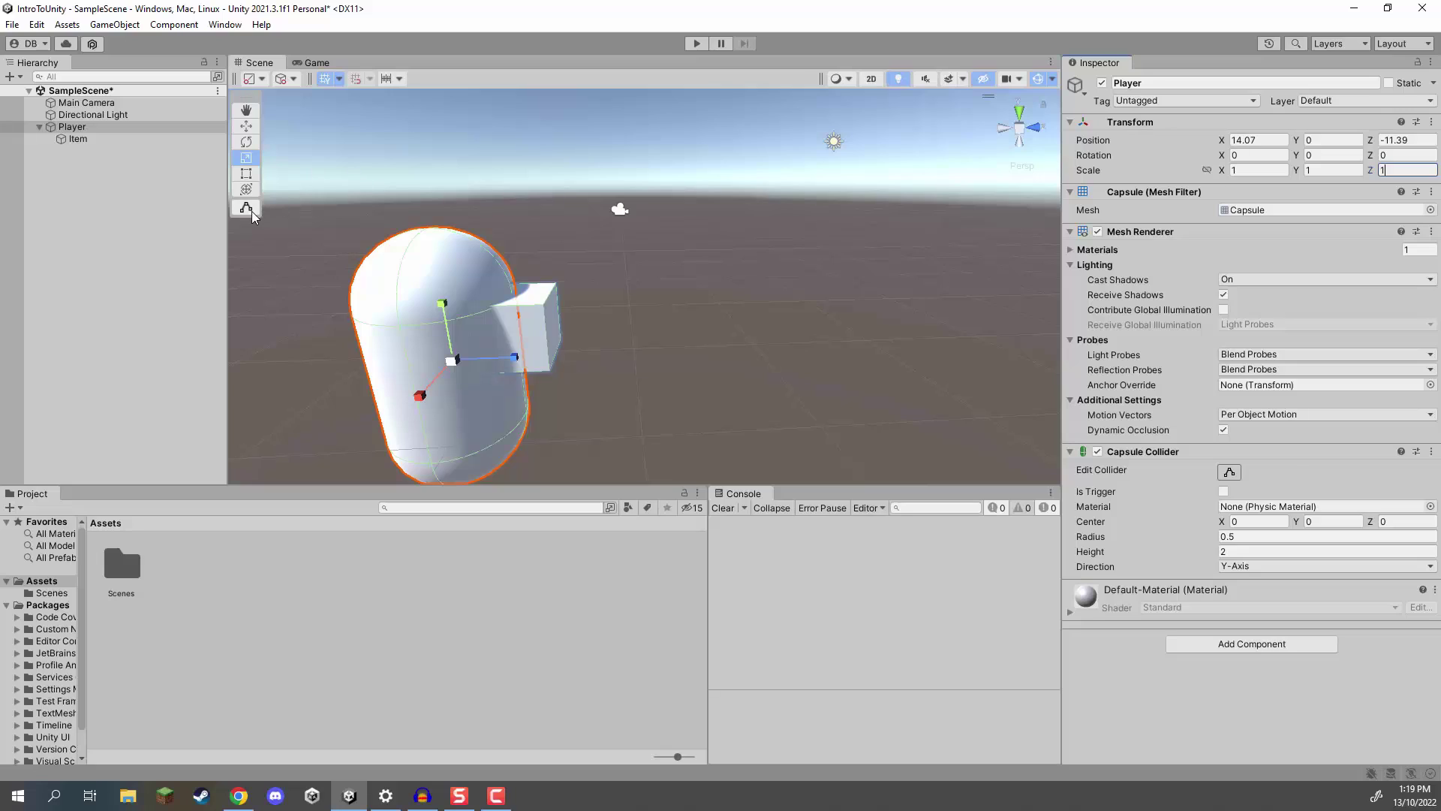
pyautogui.click(85, 222)
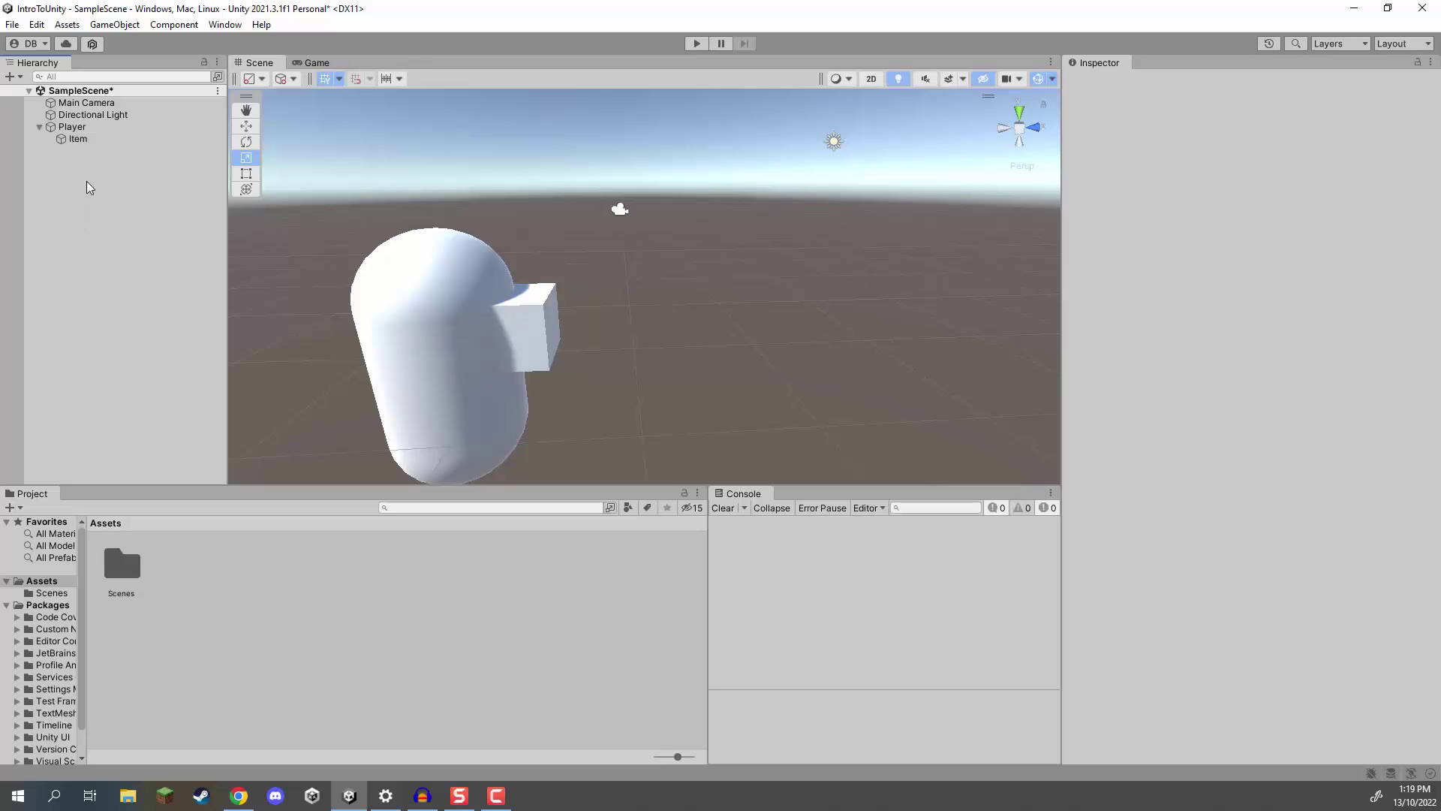
# Create an empty object at the root of the scene and inspect its Transform.
pyautogui.rightClick(68, 174)
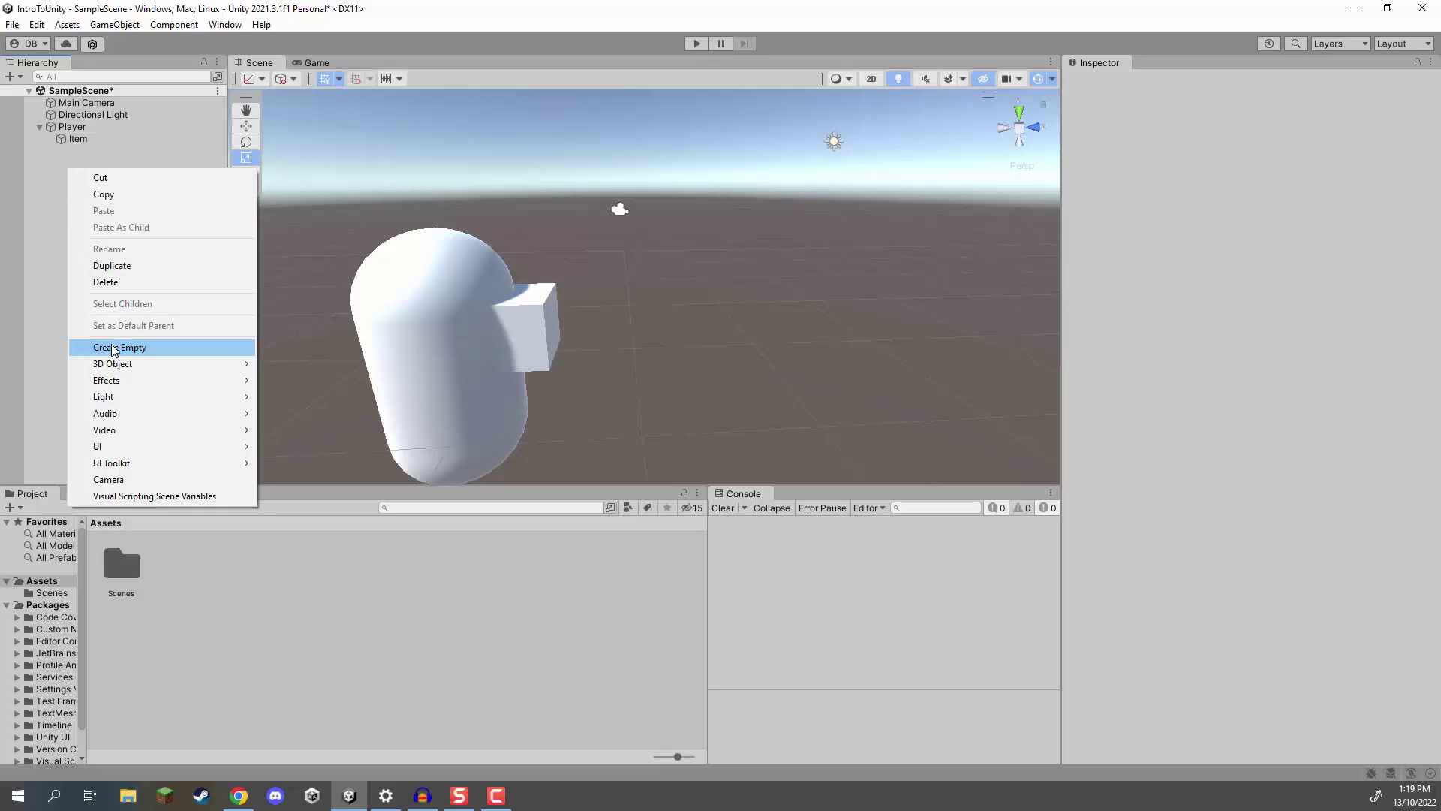
pyautogui.click(119, 347)
pyautogui.click(75, 199)
pyautogui.click(76, 152)
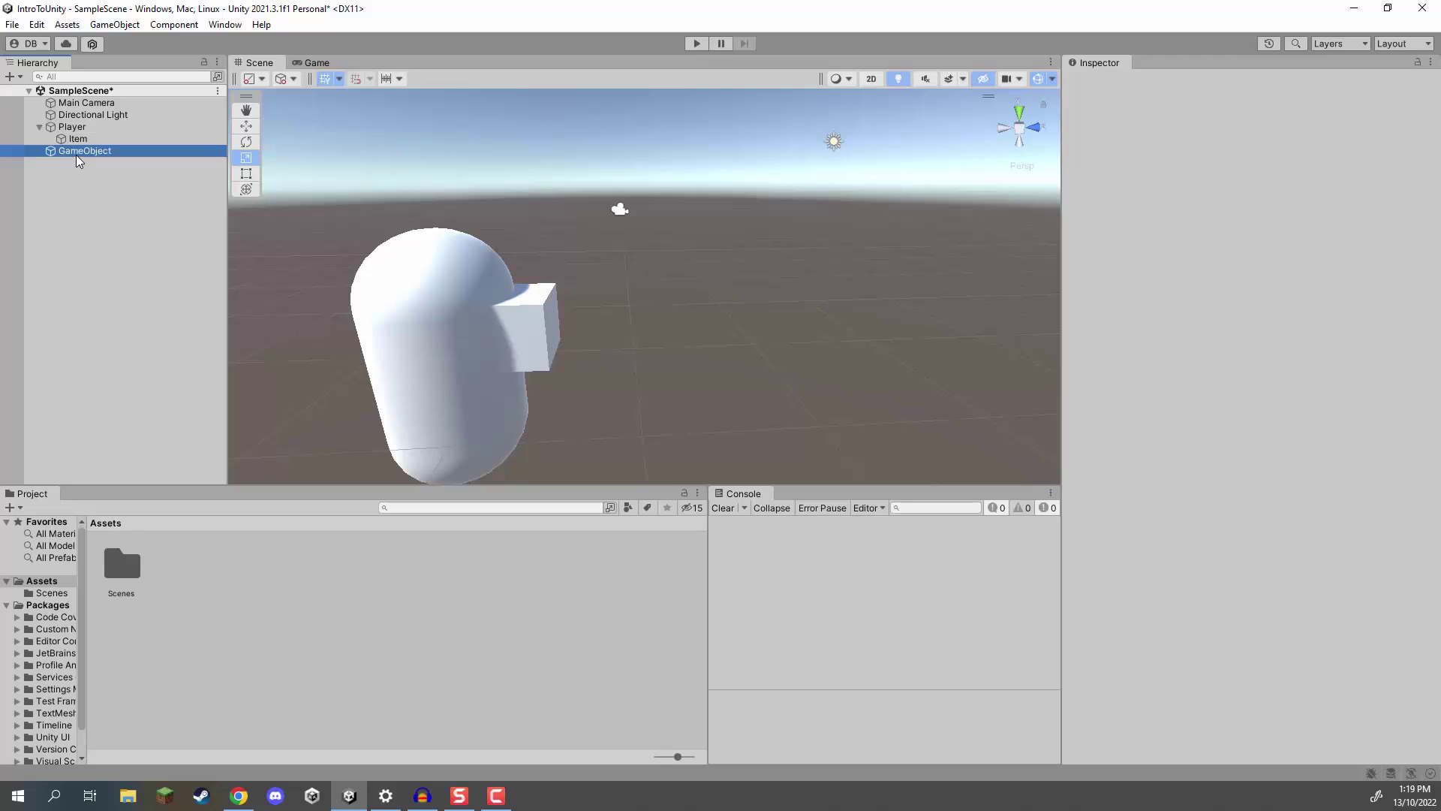
pyautogui.moveTo(899, 276); pyautogui.dragTo(676, 229, button='right')
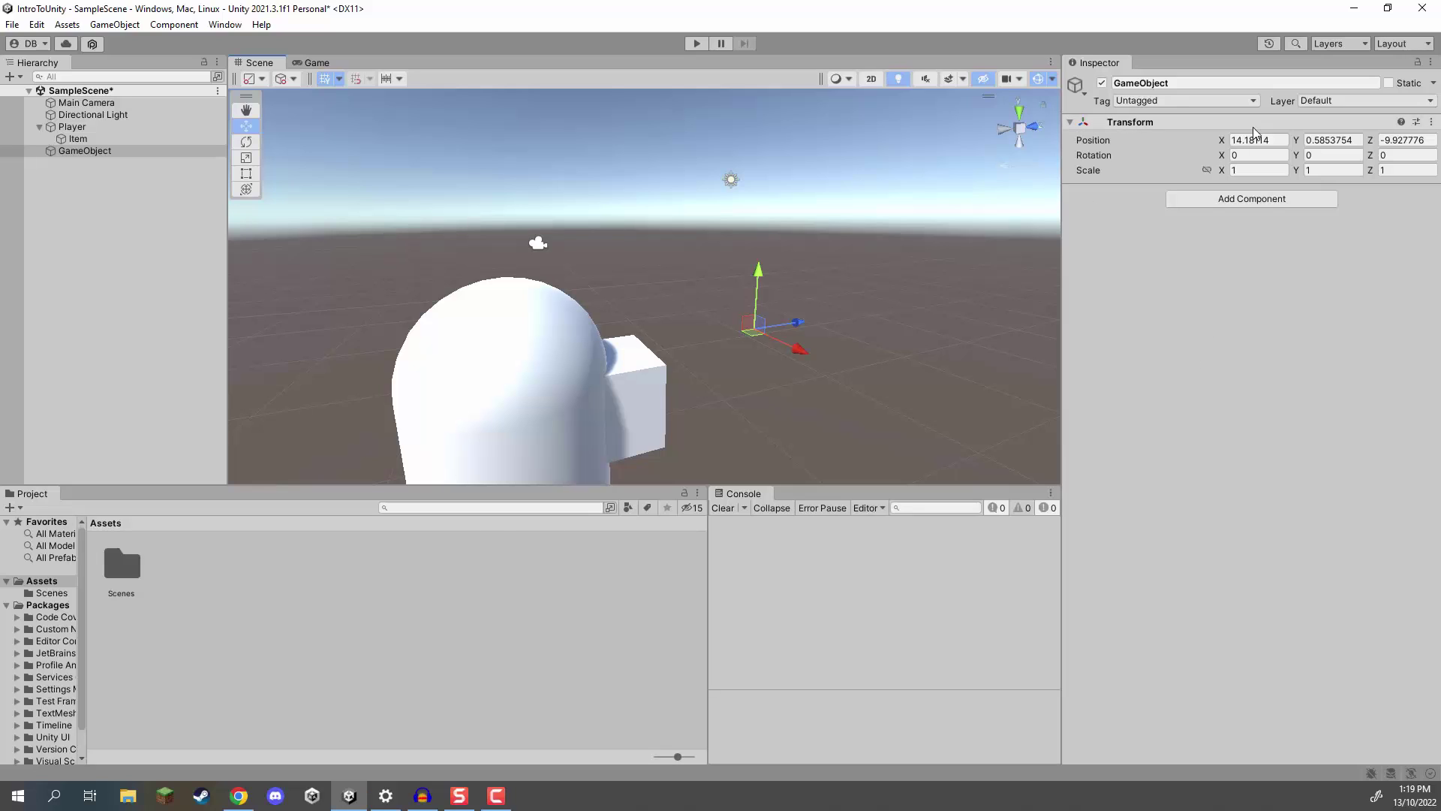
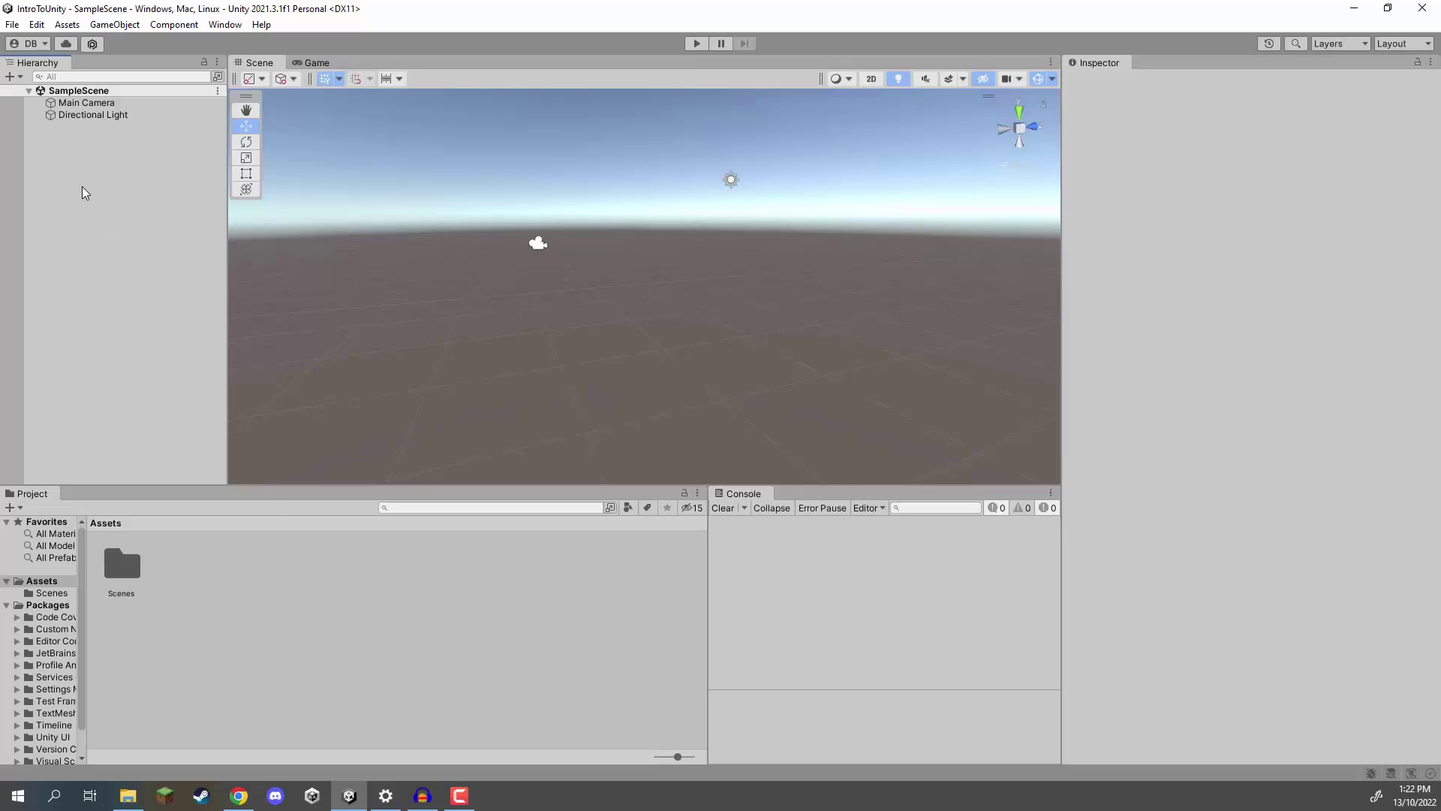
# Create an empty object at the root of the scene and name it Sword.
pyautogui.rightClick(83, 187)
pyautogui.click(136, 366)
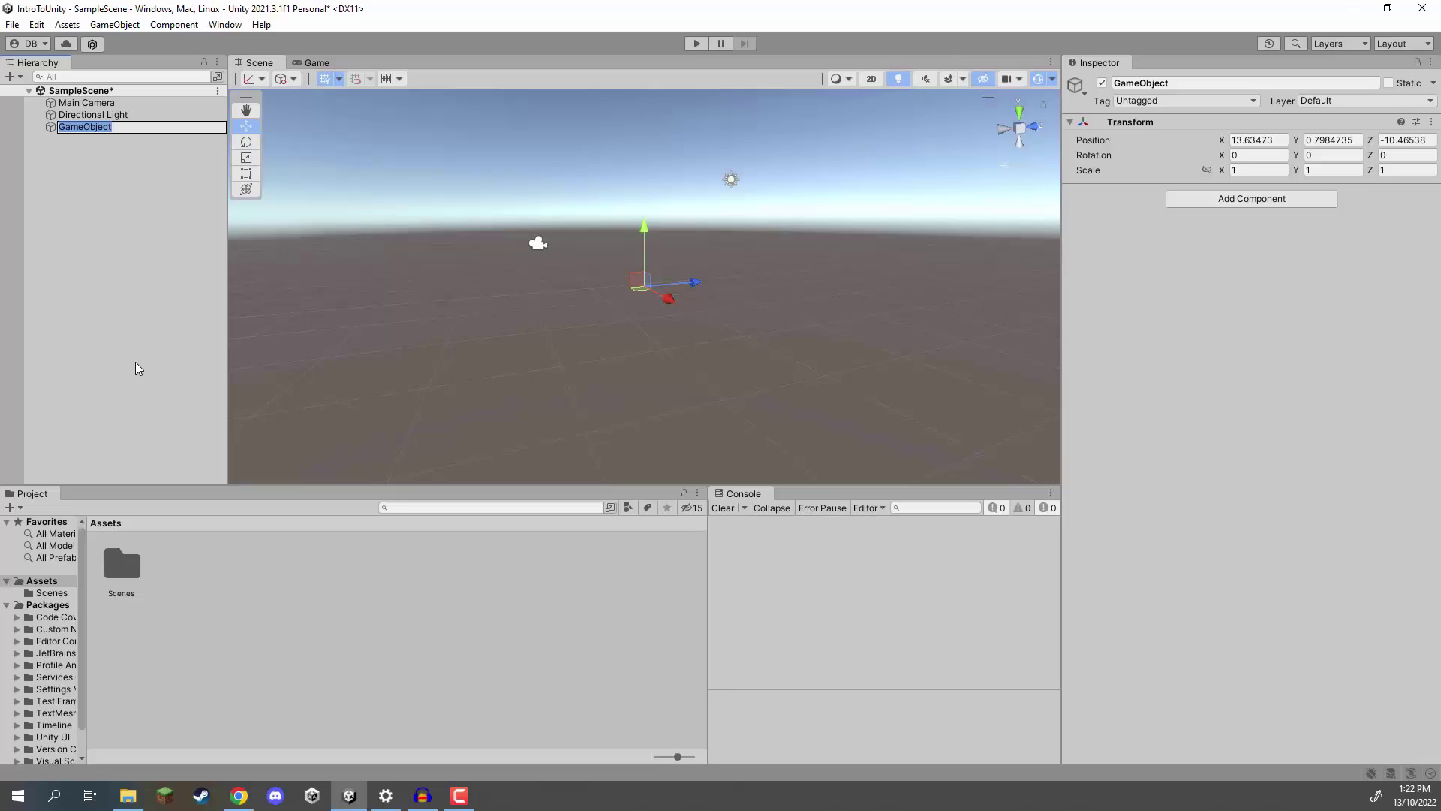
pyautogui.write('Sword')
pyautogui.press('Return')
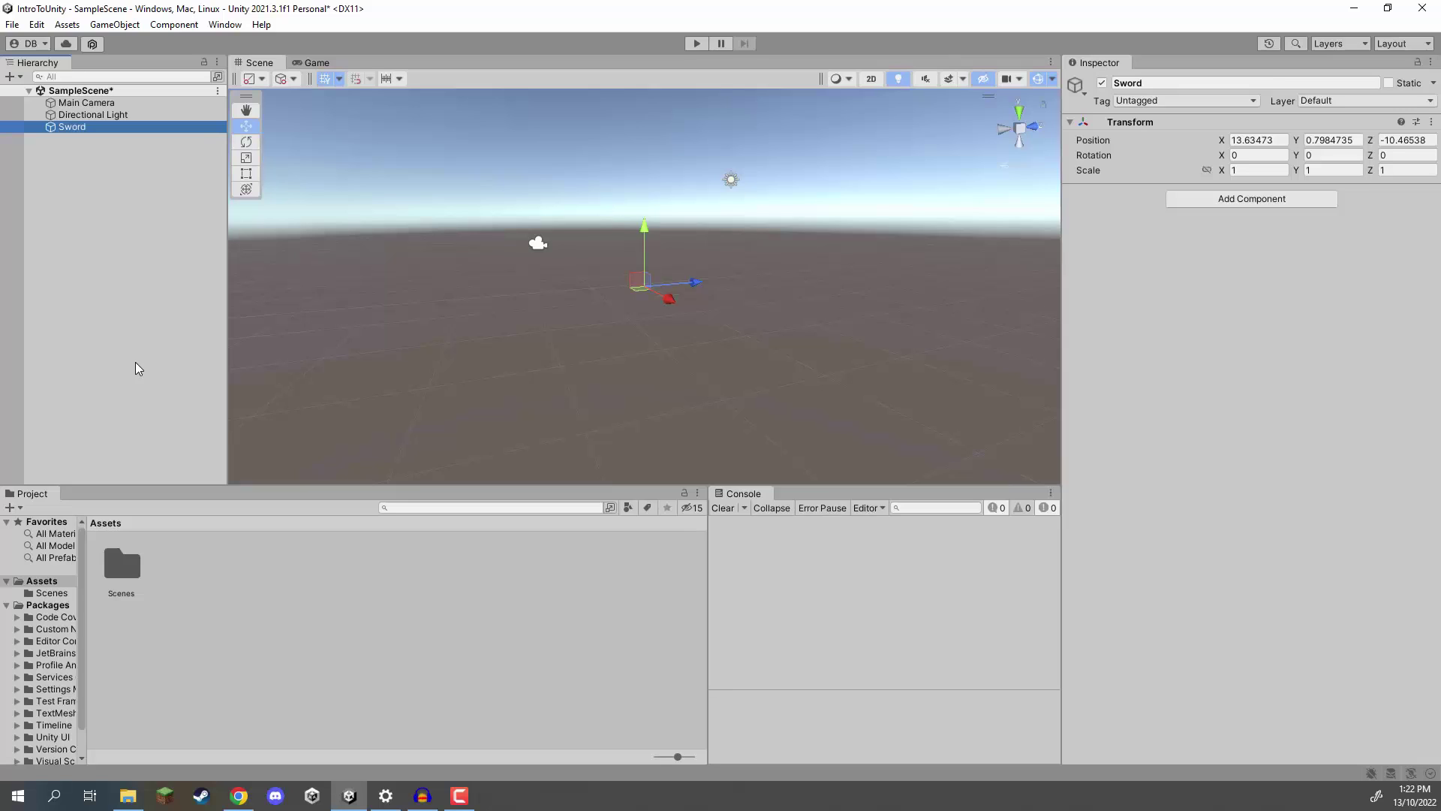
# Set the Sword object's position to 0 on the X, Y and Z axes.
pyautogui.click(1267, 140)
pyautogui.write('0')
pyautogui.press('Tab')
pyautogui.write('0')
pyautogui.press('Tab')
pyautogui.write('0')
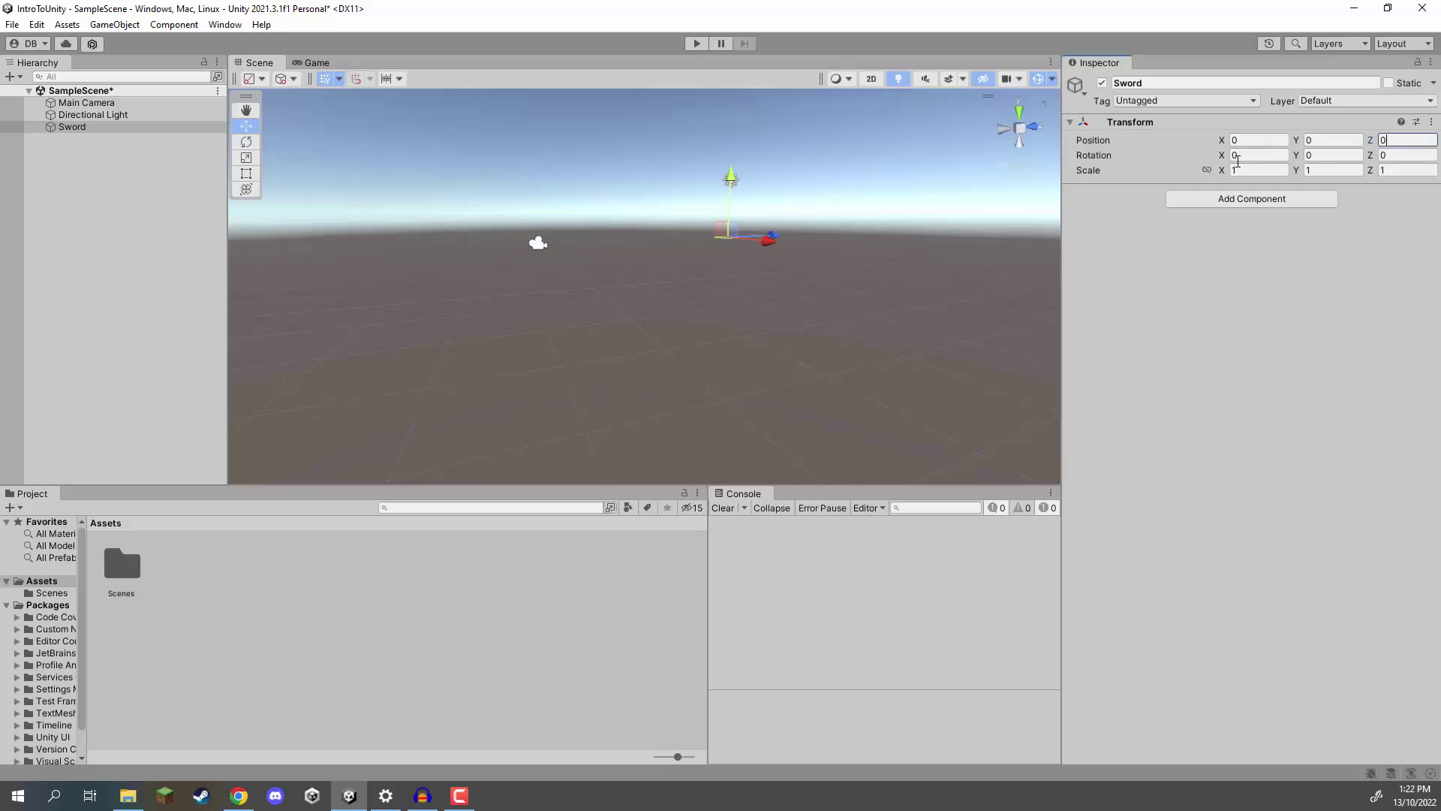
# Add a 3D cube as a child of the Sword object, keeping the default name Cube.
pyautogui.moveTo(826, 232); pyautogui.dragTo(488, 210, button='right')
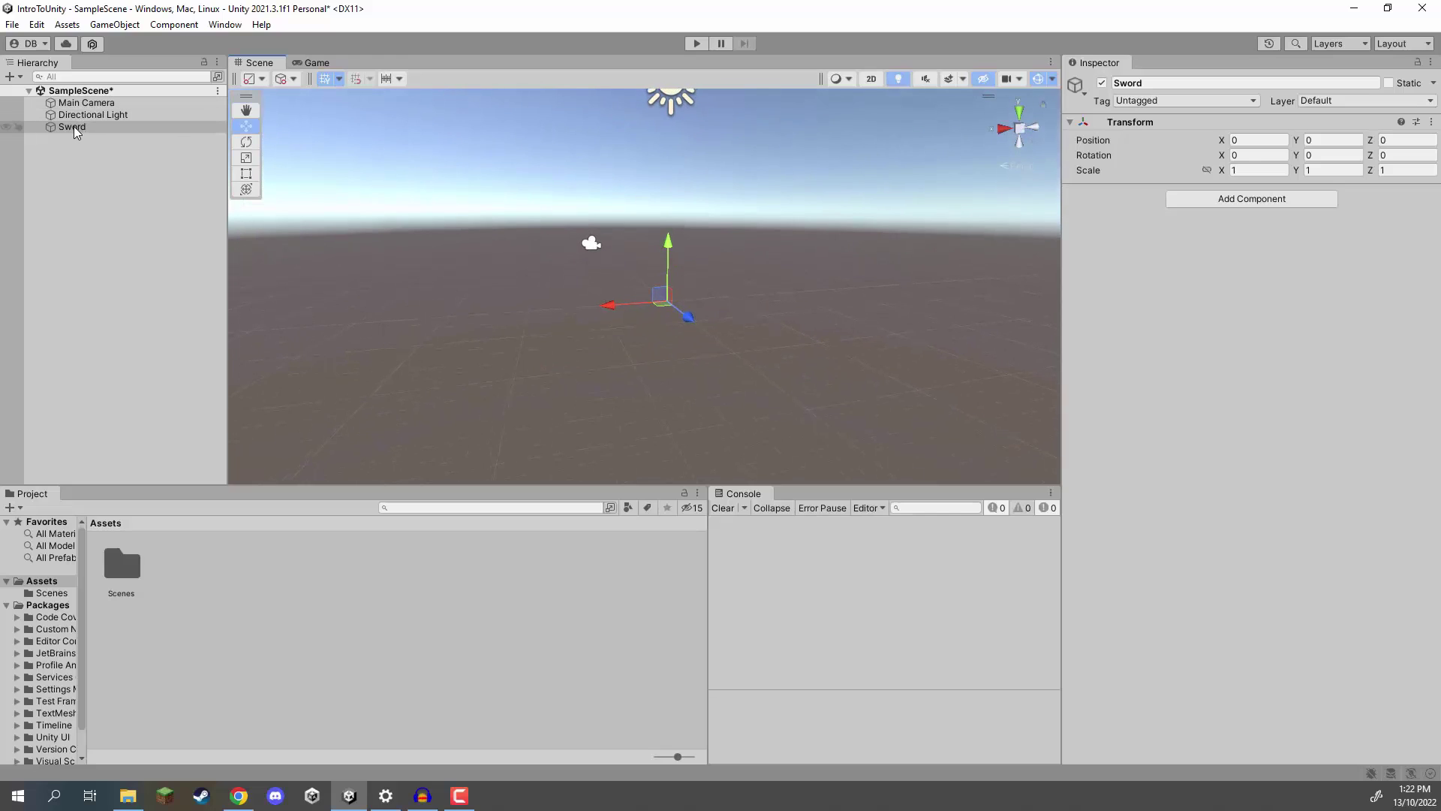
pyautogui.rightClick(74, 126)
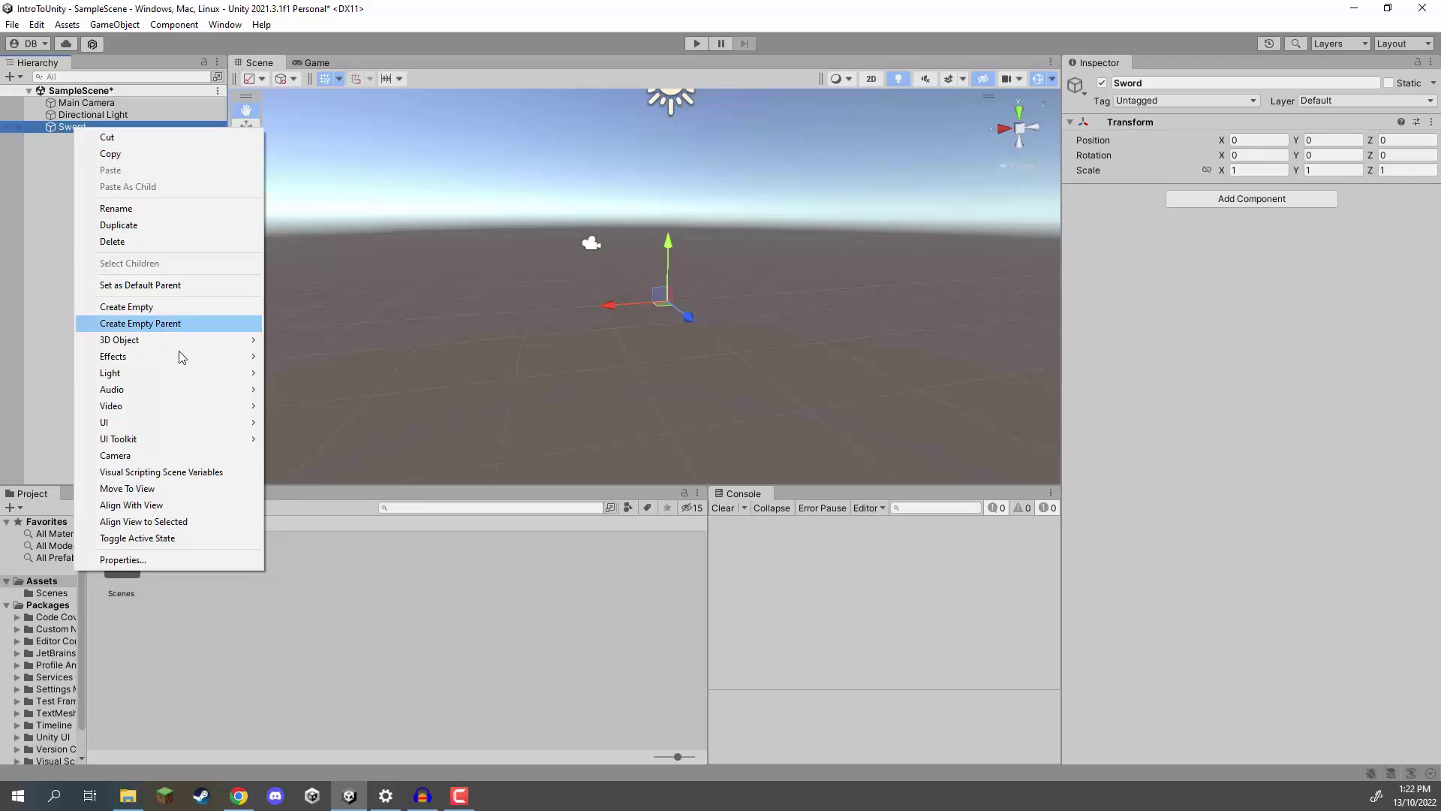
pyautogui.moveTo(170, 342)
pyautogui.click(289, 340)
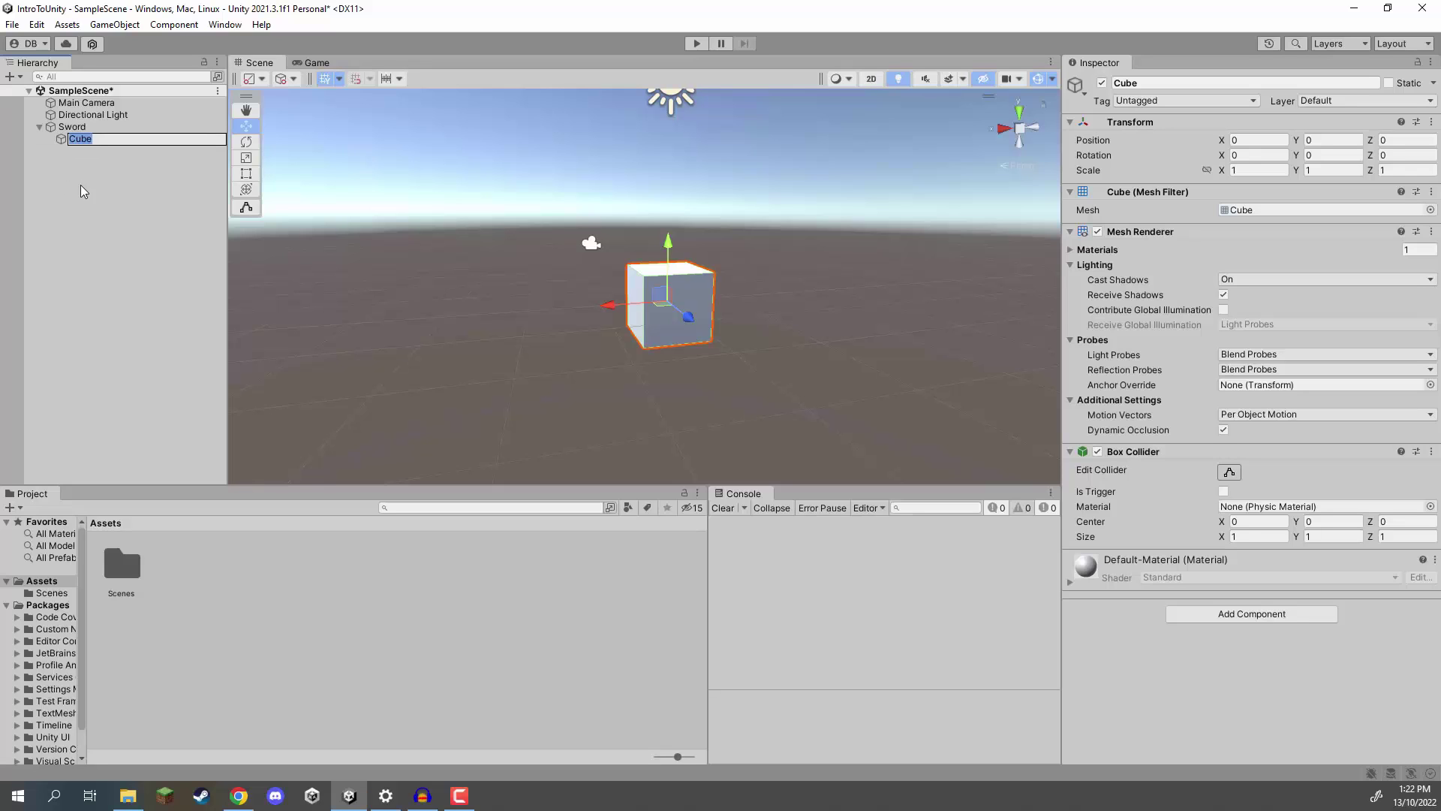
pyautogui.press('Return')
pyautogui.click(89, 161)
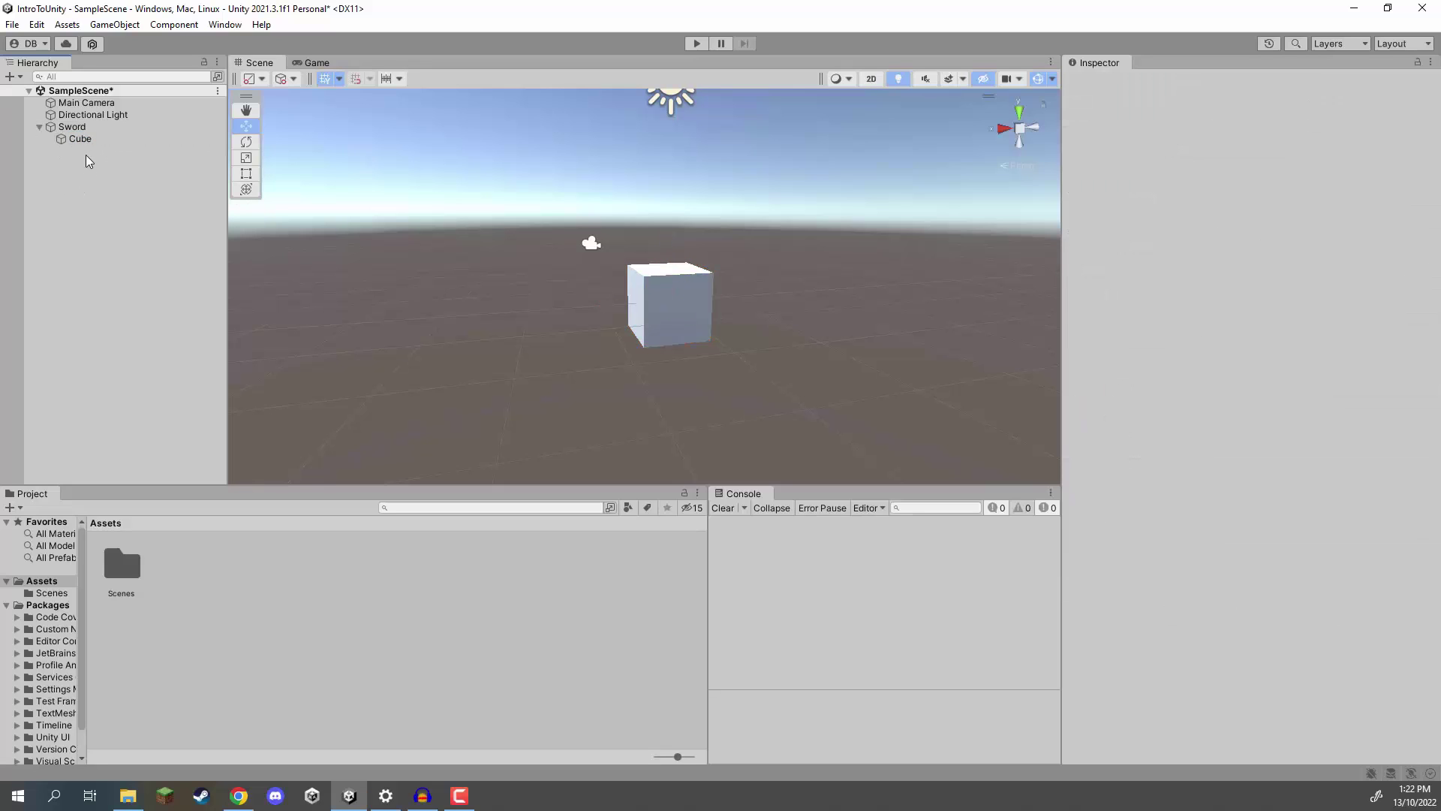
# Scale the child Cube into a tall handle of about 0.51 by 1.6 by 0.51.
pyautogui.click(80, 138)
pyautogui.press('f')
pyautogui.press('r')
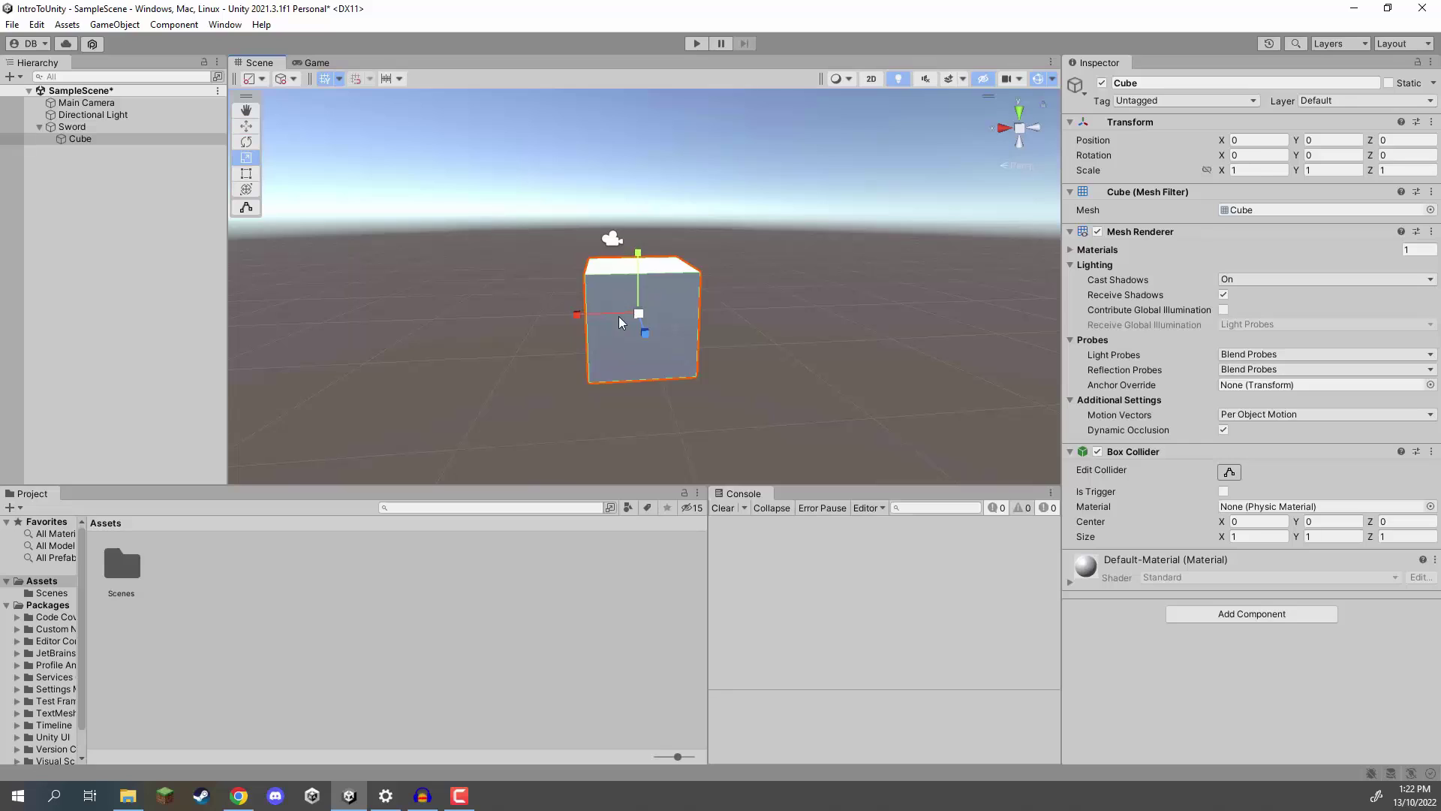
pyautogui.moveTo(638, 314); pyautogui.dragTo(616, 150)
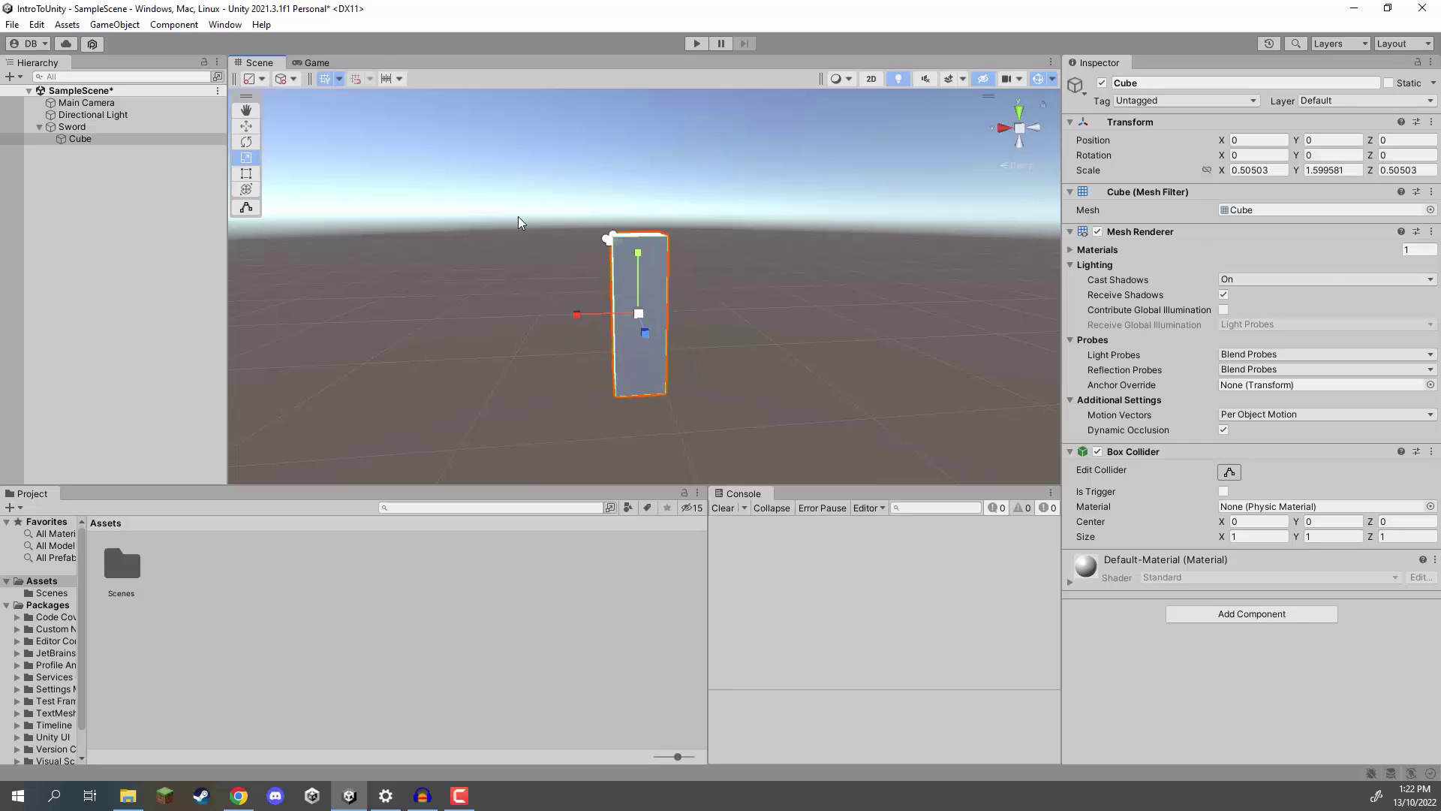
# Duplicate the handle cube, shape the copy into a crossguard about 2.08 wide, raise it to Y 0.786 and reduce its depth.
pyautogui.click(99, 142)
pyautogui.hotkey('ctrl', 'd')
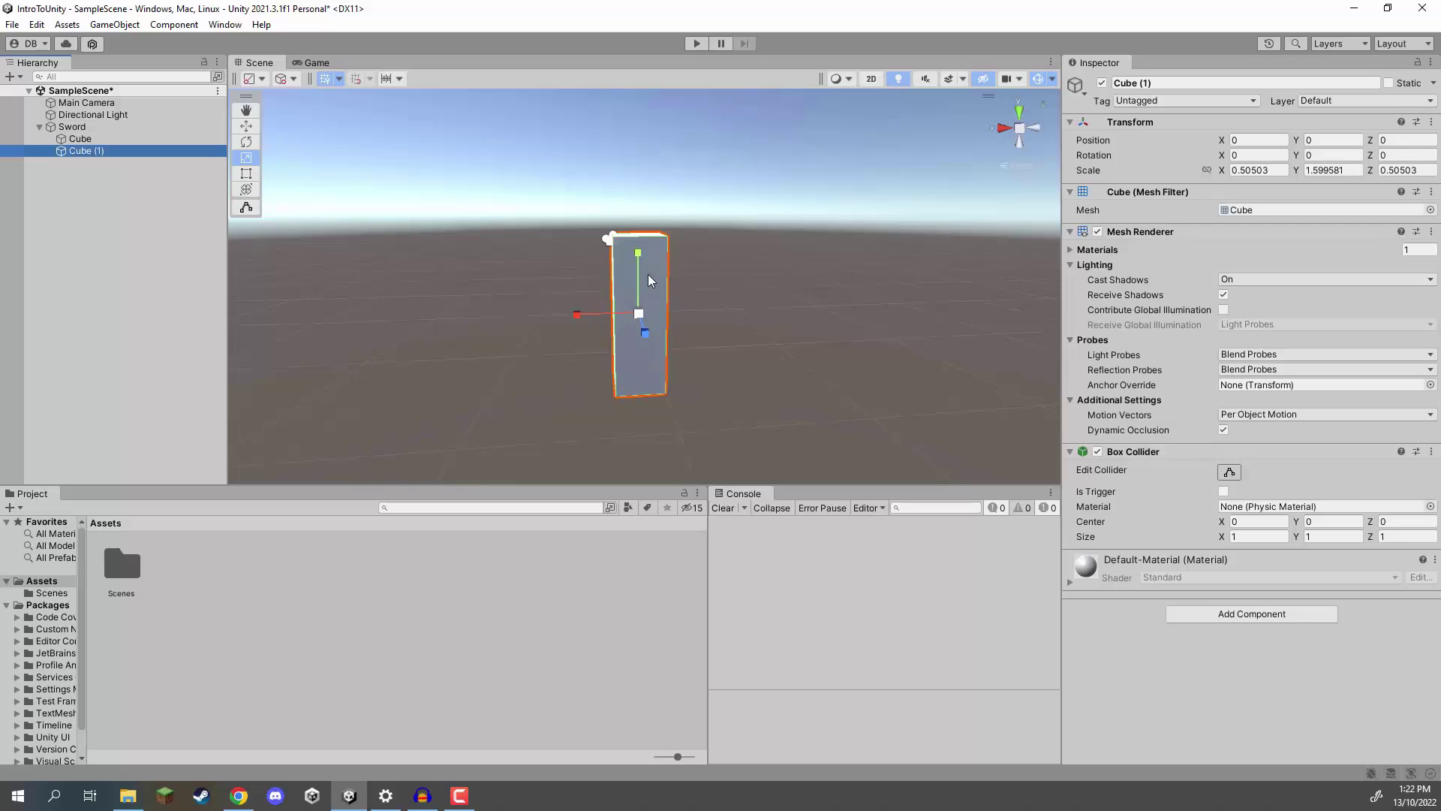
pyautogui.moveTo(638, 255); pyautogui.dragTo(405, 319)
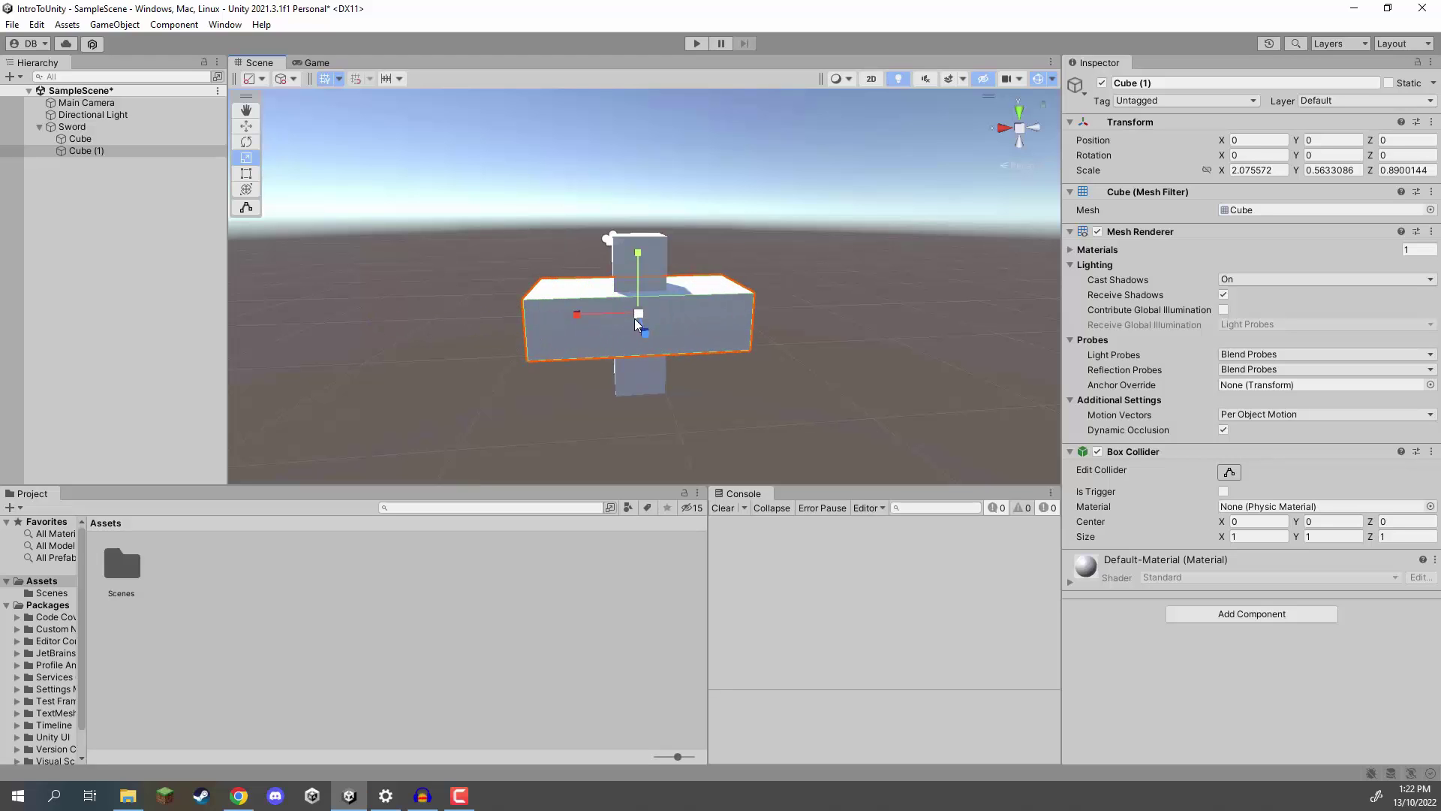
pyautogui.press('w')
pyautogui.moveTo(637, 259)
pyautogui.mouseDown()
pyautogui.moveTo(633, 180)
pyautogui.moveTo(660, 259)
pyautogui.mouseUp()
pyautogui.press('r')
pyautogui.moveTo(713, 344); pyautogui.dragTo(690, 335)
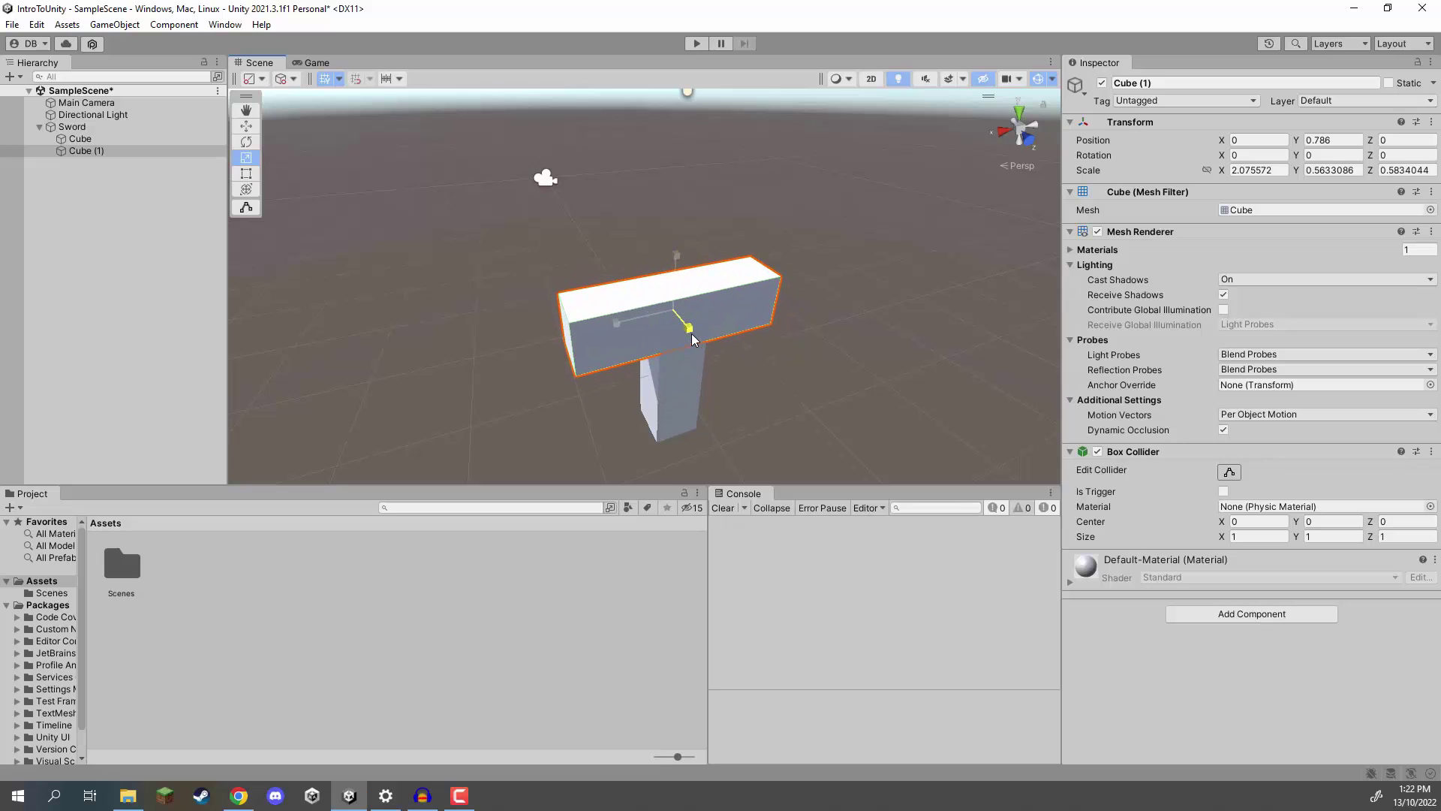
# Reduce the handle cube's Z scale to about 0.29 and slim down the crossguard's height.
pyautogui.click(679, 398)
pyautogui.moveTo(700, 430); pyautogui.dragTo(594, 304)
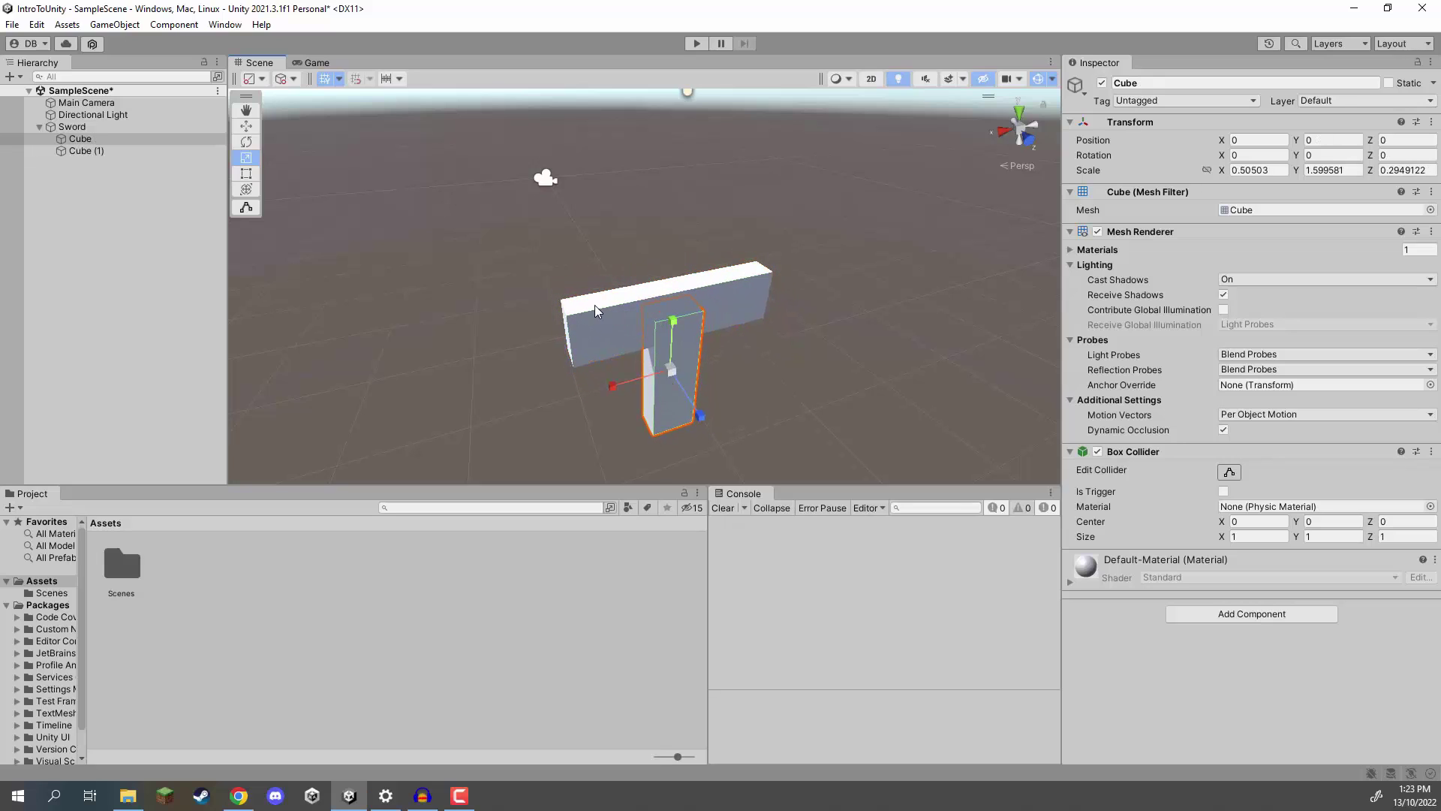
pyautogui.click(594, 307)
pyautogui.moveTo(674, 267); pyautogui.dragTo(674, 279)
# Duplicate the handle cube as a blade above the crossguard at Y 2.16, stretch its Y scale to about 2.82 and widen it slightly.
pyautogui.moveTo(704, 346); pyautogui.dragTo(710, 137)
pyautogui.click(699, 372)
pyautogui.hotkey('ctrl', 'd')
pyautogui.press('w')
pyautogui.press('r')
pyautogui.press('w')
pyautogui.press('r')
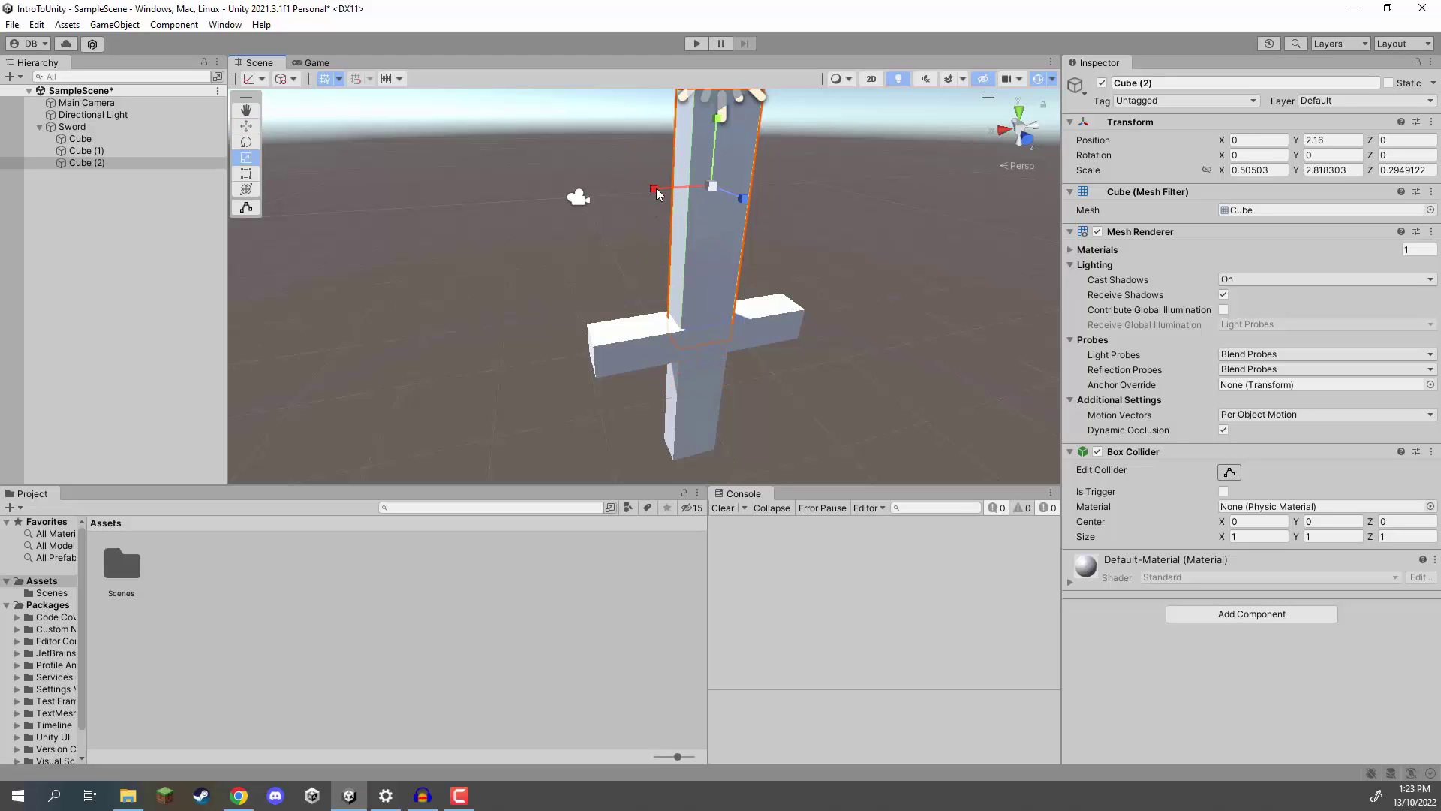
pyautogui.moveTo(654, 189); pyautogui.dragTo(638, 192)
pyautogui.click(785, 281)
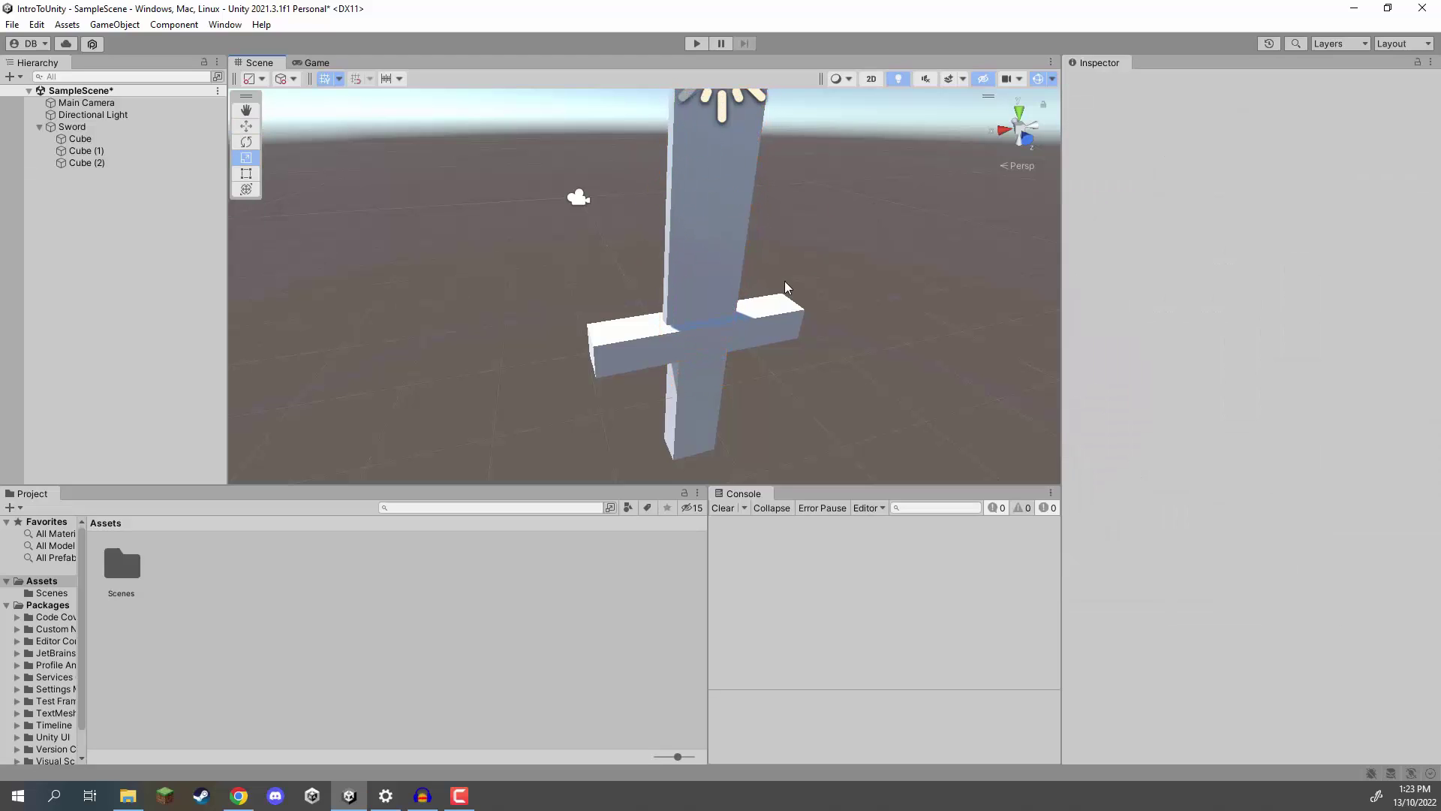
# Select the parent Sword object and look over the assembled handle, crossguard and blade around its pivot.
pyautogui.keyDown('alt'); pyautogui.moveTo(785, 281); pyautogui.dragTo(610, 210); pyautogui.keyUp('alt')
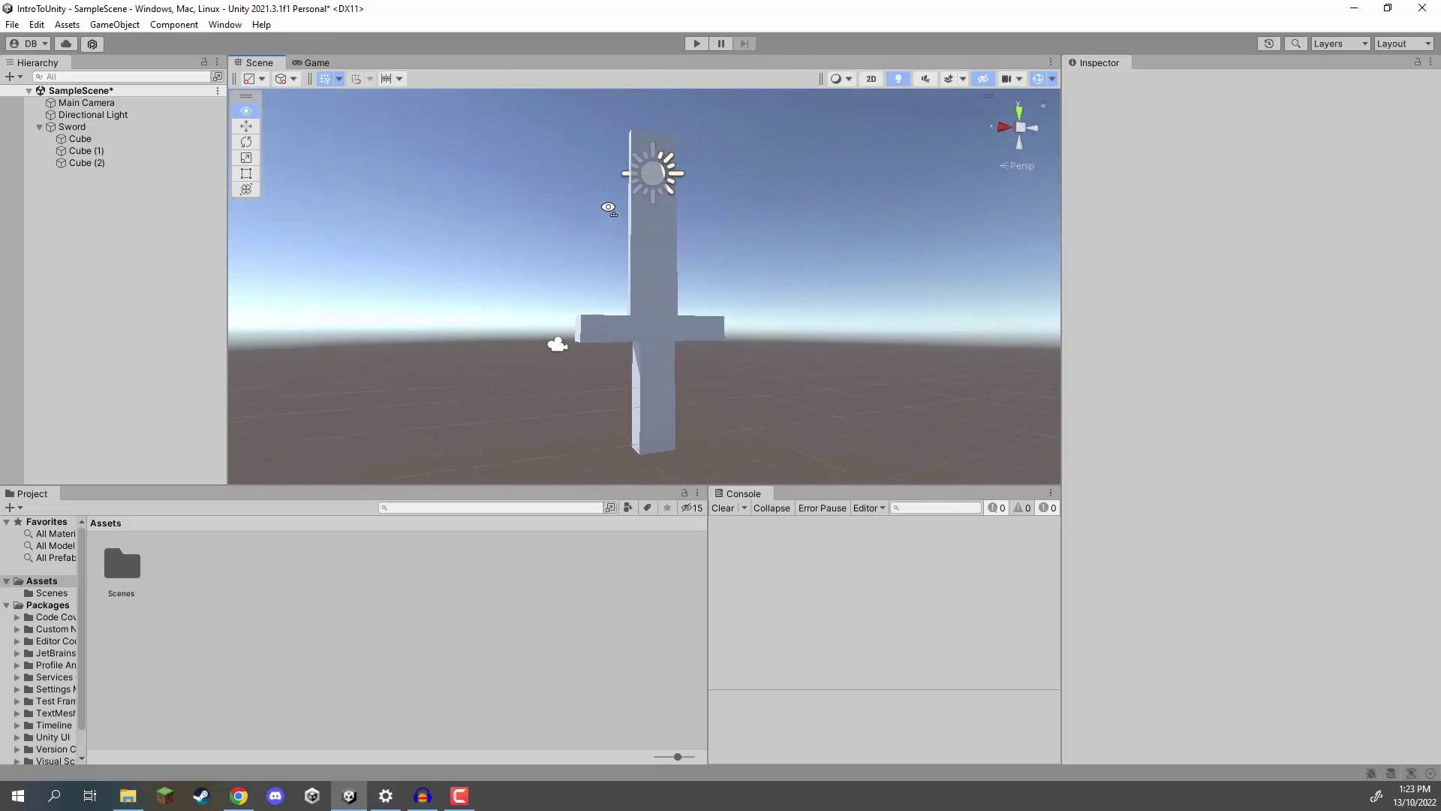
pyautogui.click(72, 126)
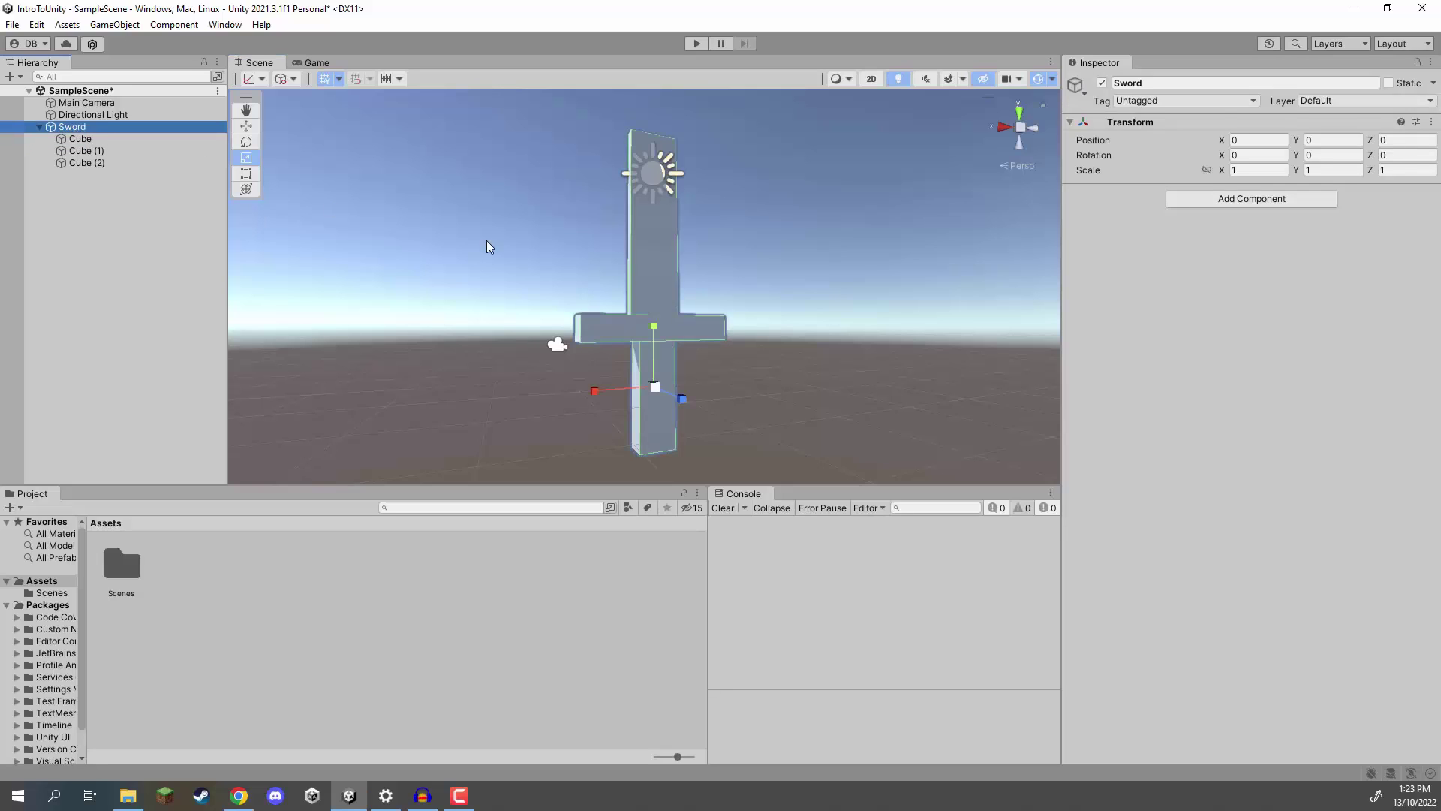
pyautogui.keyDown('alt'); pyautogui.moveTo(659, 391); pyautogui.dragTo(708, 433); pyautogui.keyUp('alt')
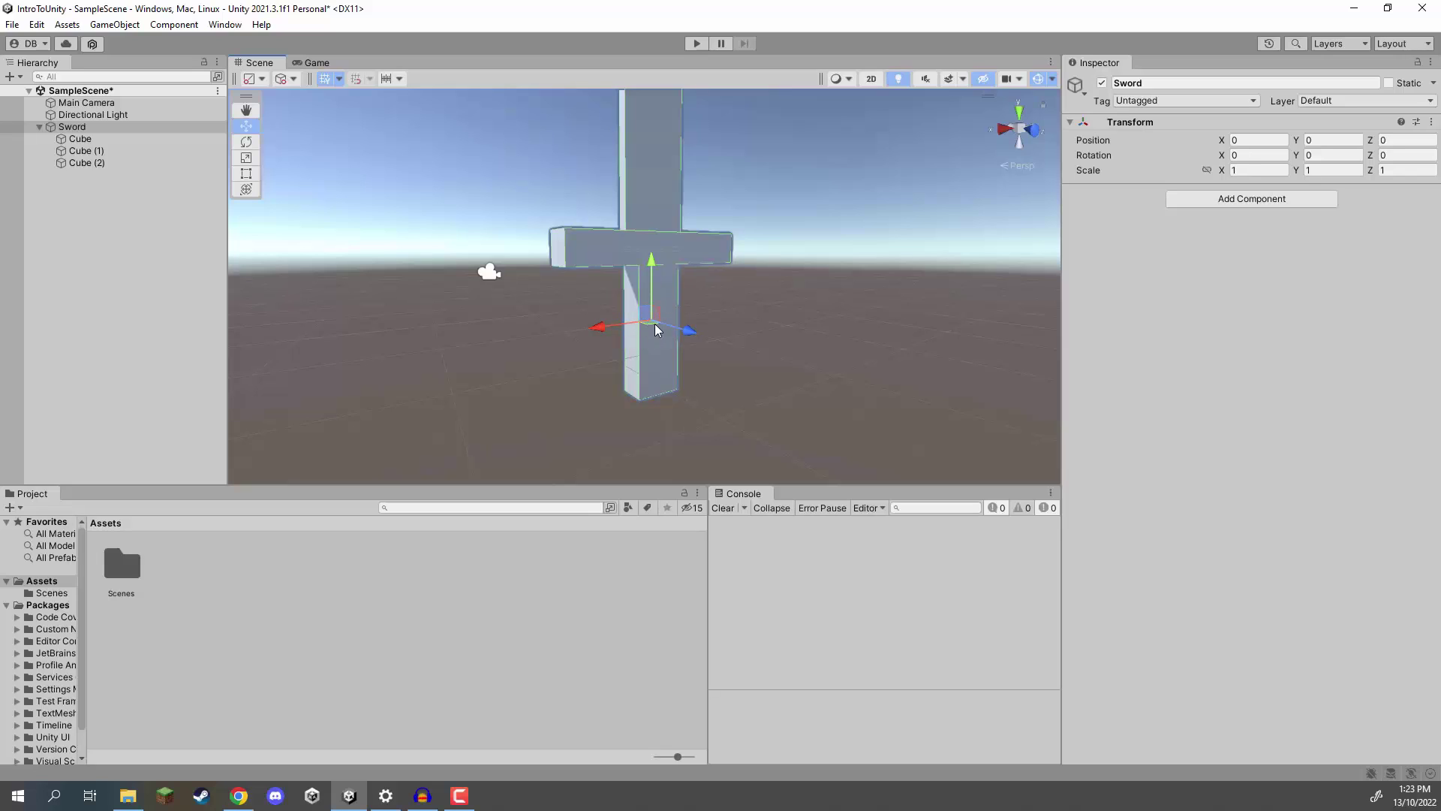
pyautogui.keyDown('alt'); pyautogui.moveTo(739, 318); pyautogui.dragTo(714, 283); pyautogui.keyUp('alt')
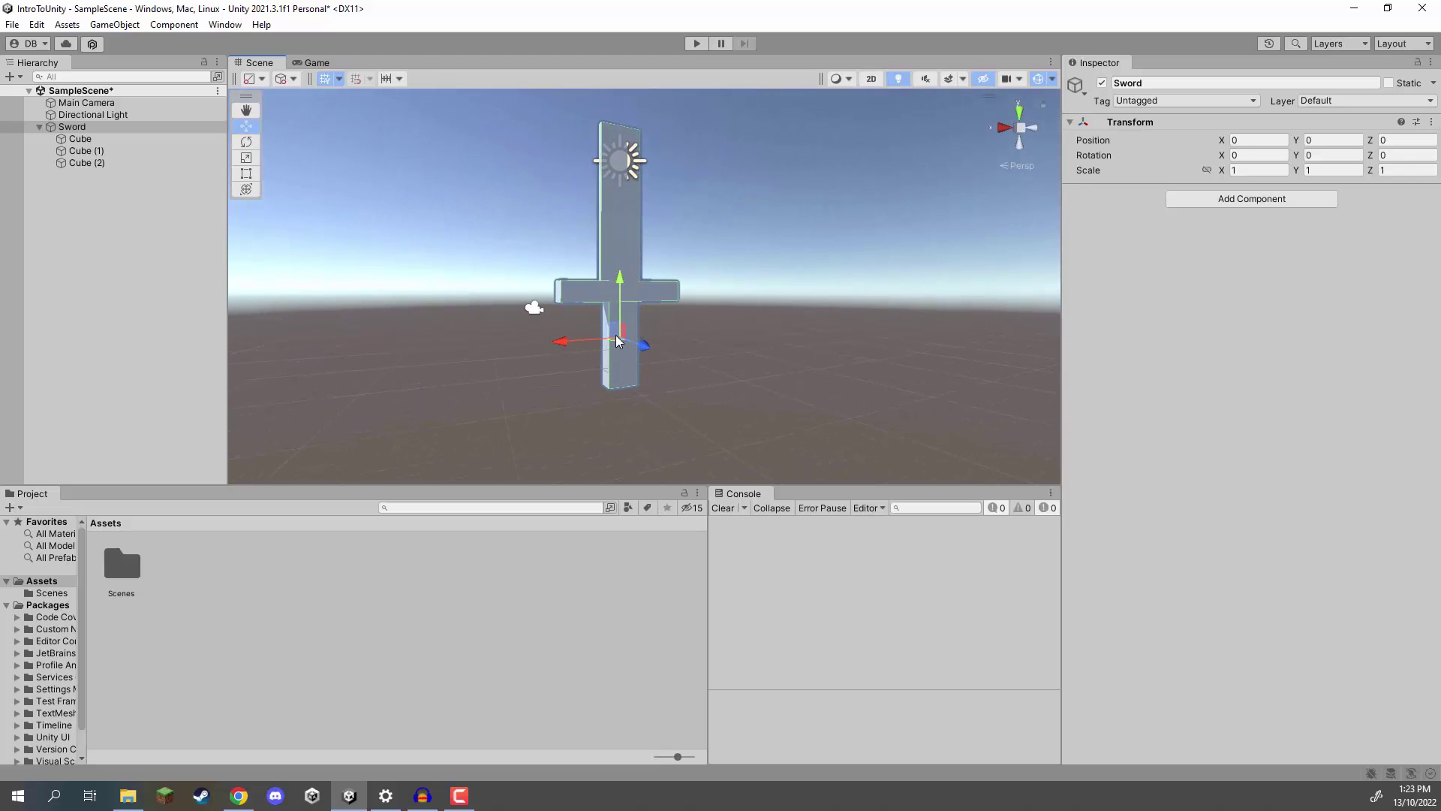
# Try moving and rotating the parent Sword so its three cubes follow as one unit, undoing each transform.
pyautogui.moveTo(614, 339); pyautogui.dragTo(640, 353)
pyautogui.hotkey('ctrl', 'z')
pyautogui.press('e')
pyautogui.moveTo(605, 304); pyautogui.dragTo(540, 283)
pyautogui.hotkey('ctrl', 'z')
pyautogui.moveTo(605, 372); pyautogui.dragTo(475, 366)
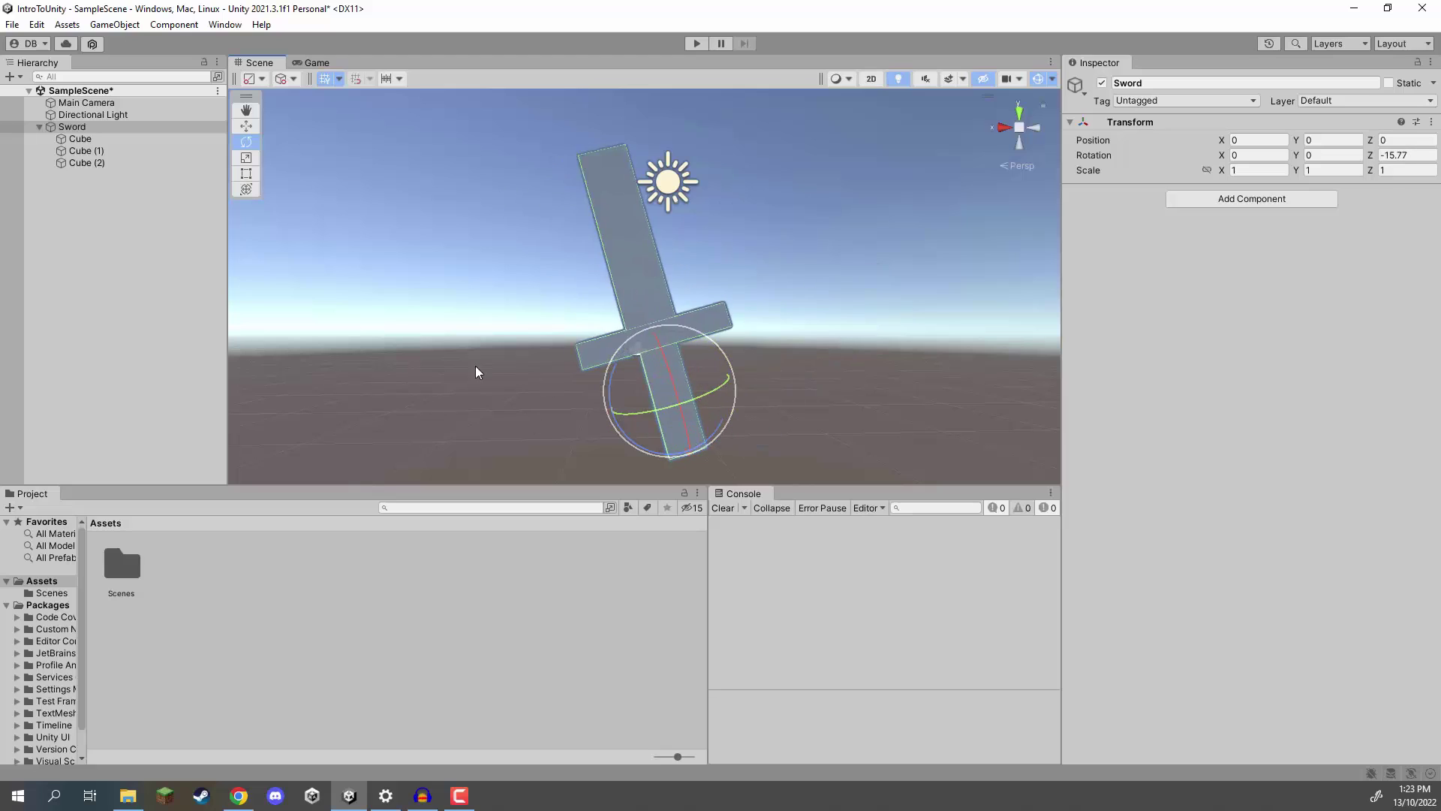
pyautogui.hotkey('ctrl', 'z')
# Move the Sword parent in the XY plane to about X 1.82, Y 0.61.
pyautogui.press('w')
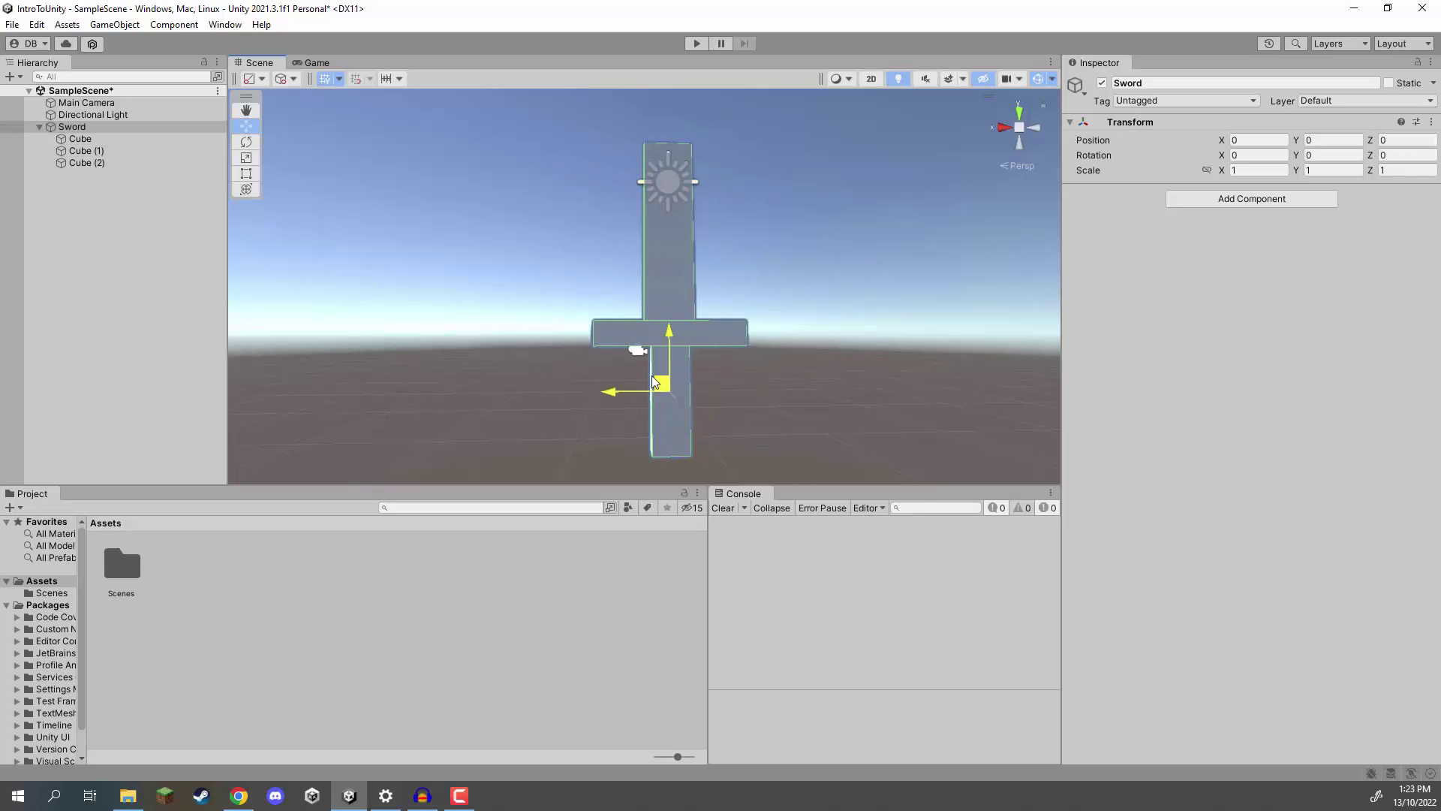
pyautogui.moveTo(668, 372); pyautogui.dragTo(559, 337)
pyautogui.keyDown('alt'); pyautogui.moveTo(619, 300); pyautogui.dragTo(786, 325); pyautogui.keyUp('alt')
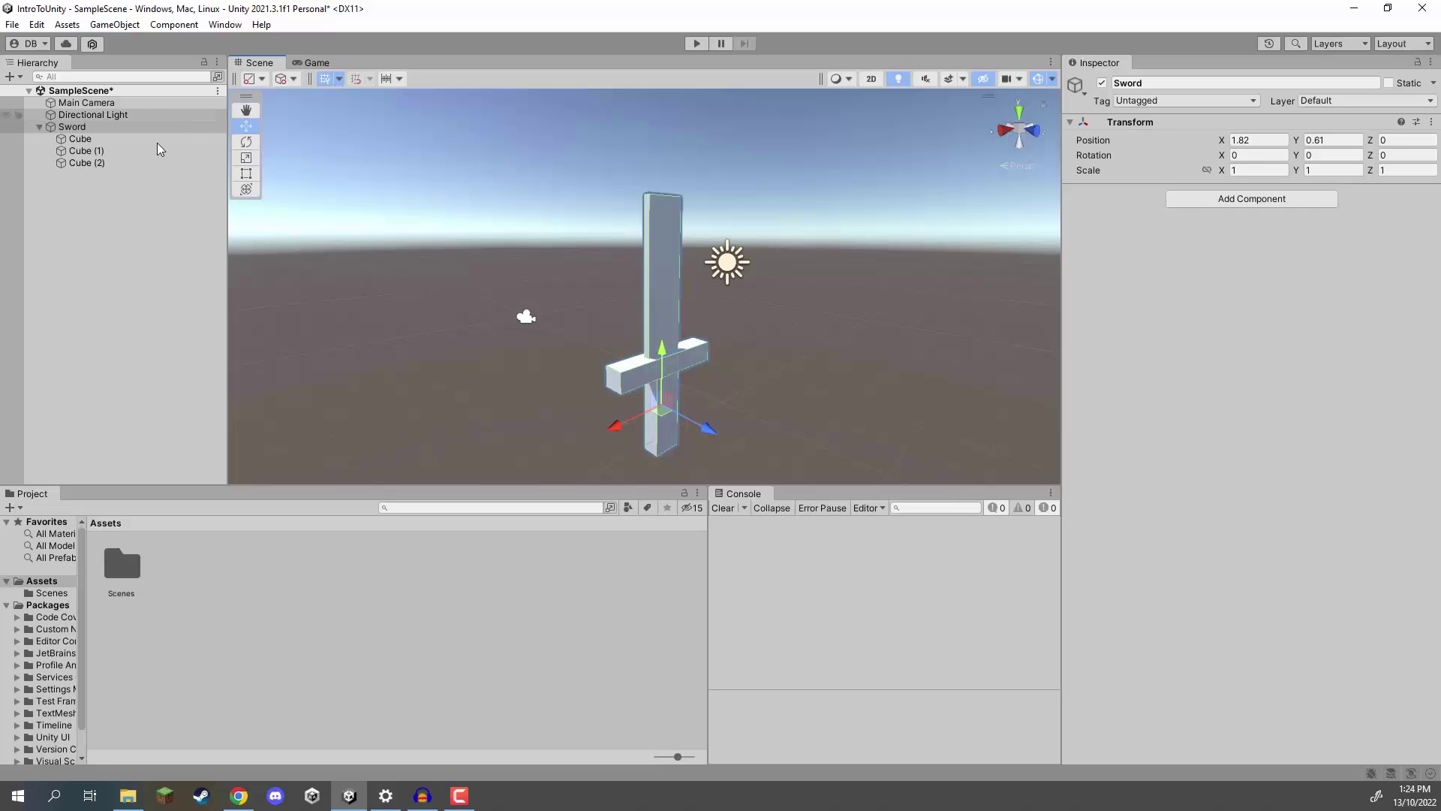
# Add a capsule at the root of the scene and set its position to 0, 0, 0.
pyautogui.click(98, 201)
pyautogui.rightClick(73, 198)
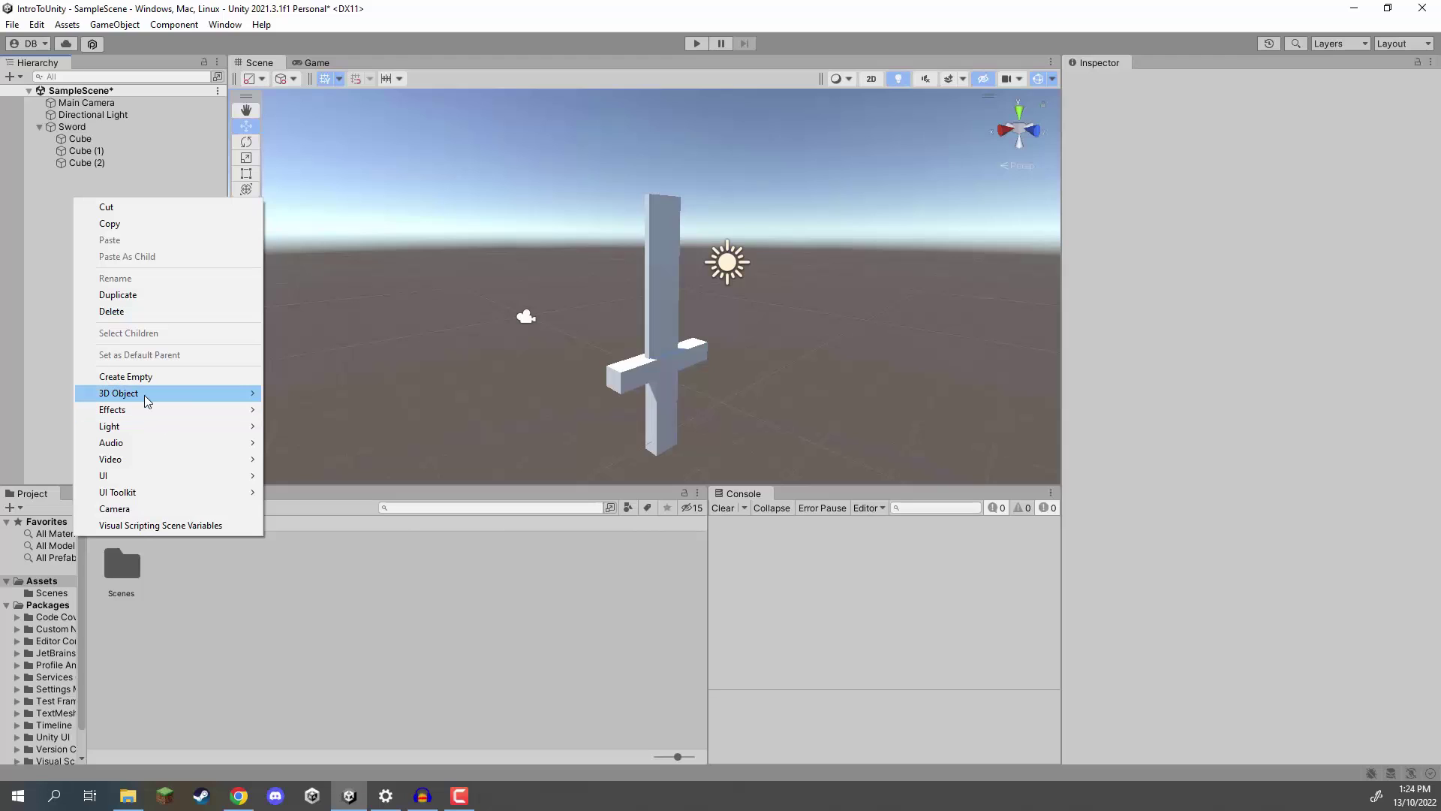
pyautogui.moveTo(147, 394)
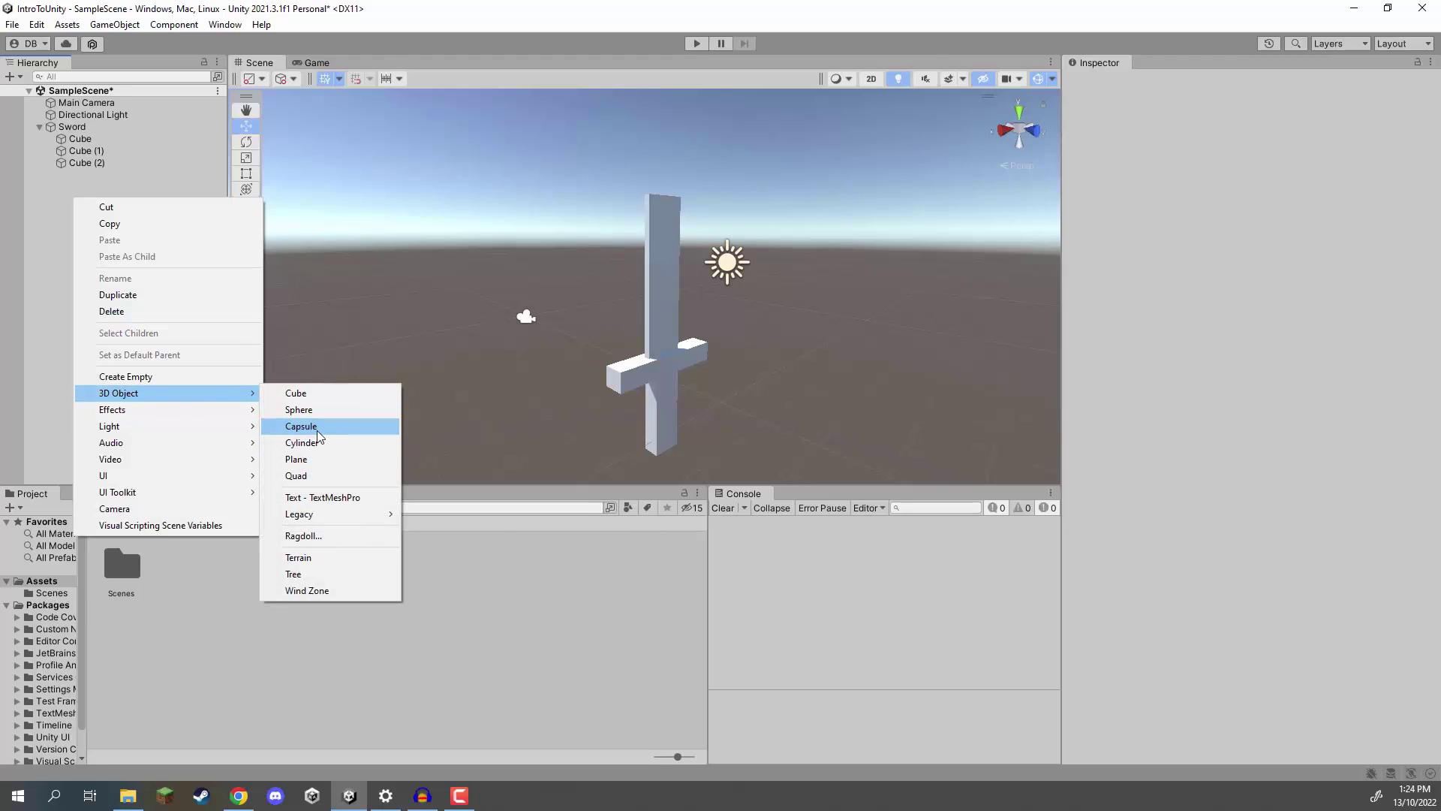
pyautogui.click(315, 426)
pyautogui.click(1267, 139)
pyautogui.write('0')
pyautogui.press('Tab')
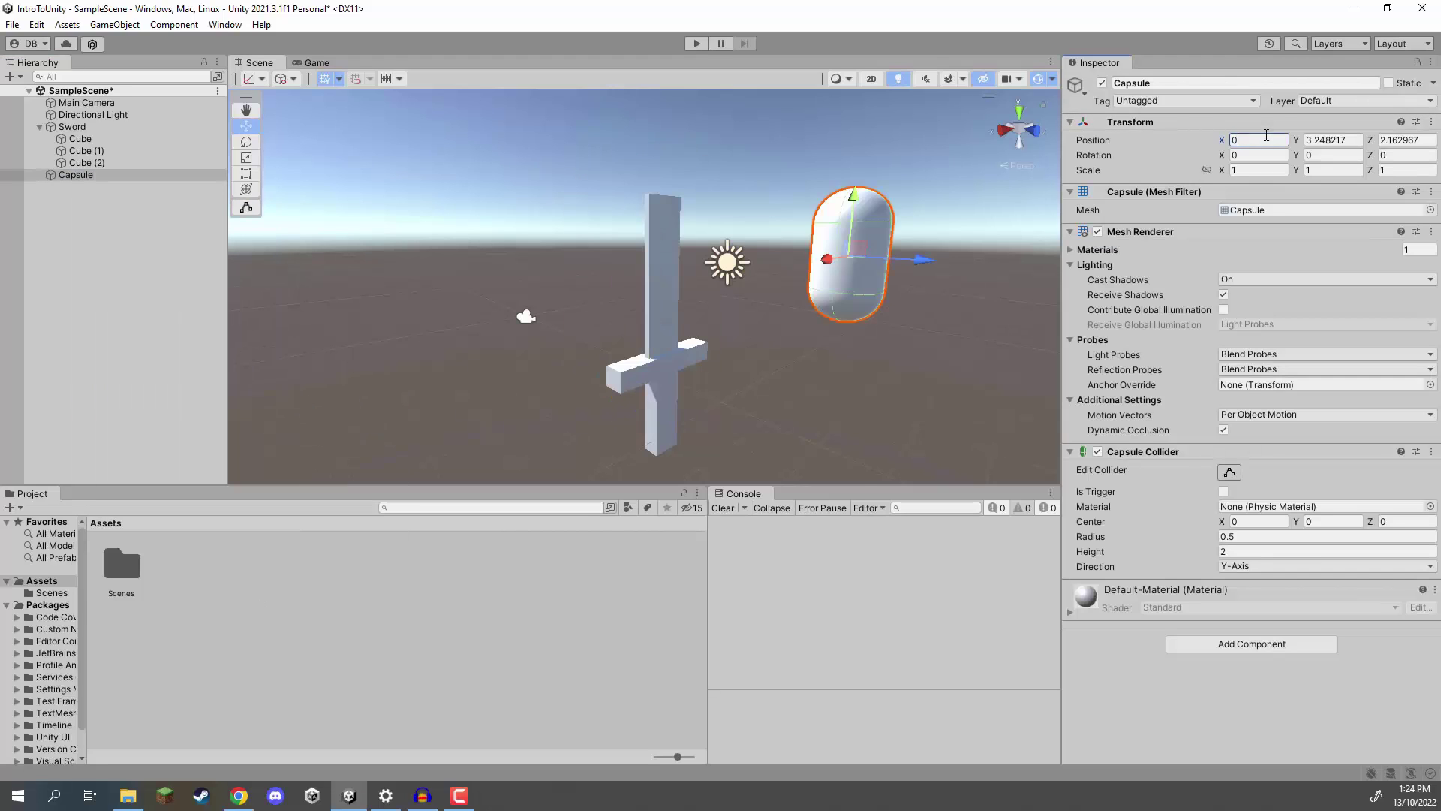
pyautogui.write('0')
pyautogui.press('Tab')
pyautogui.write('0')
# Rename the capsule Player.
pyautogui.click(1197, 83)
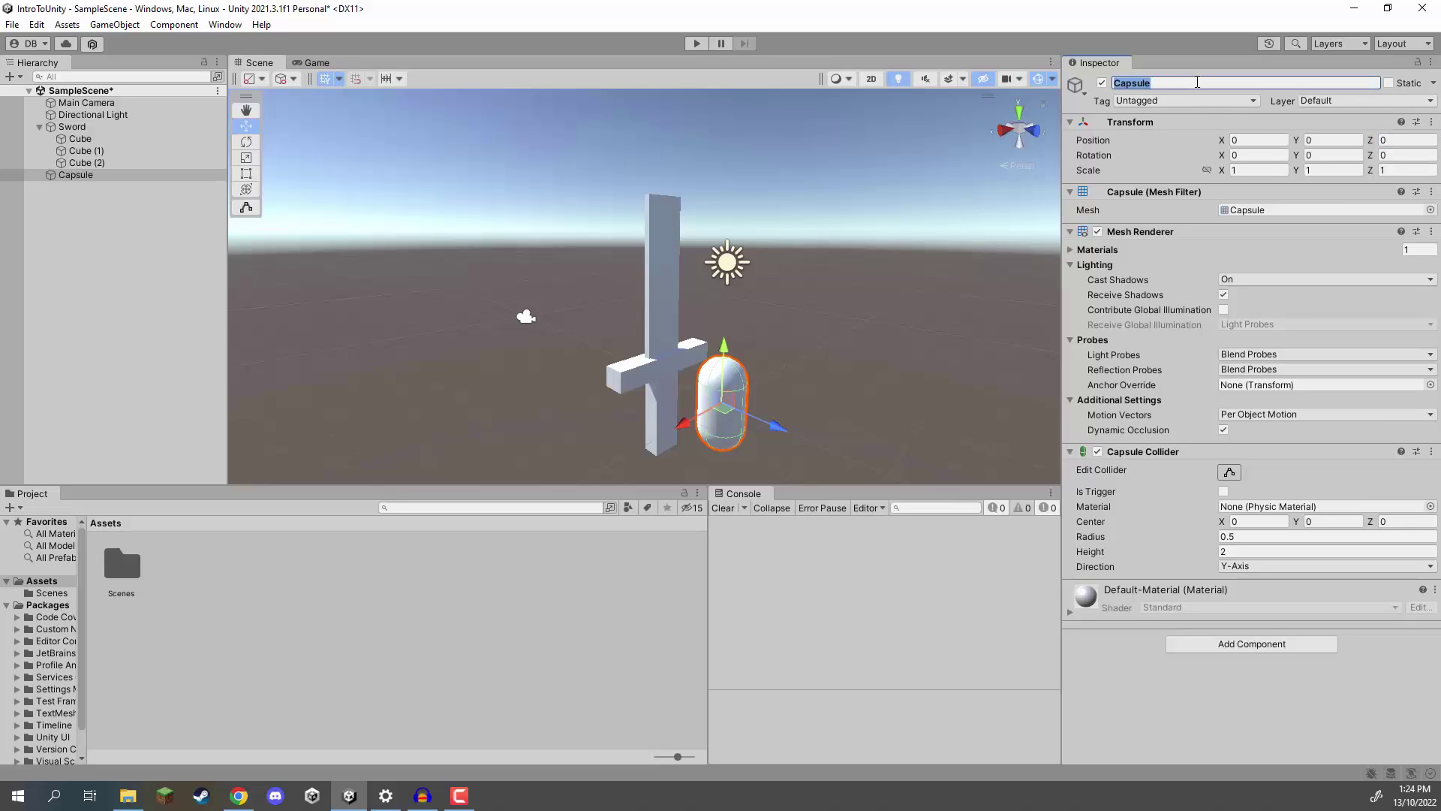
pyautogui.write('Player')
pyautogui.press('Return')
# Make the Sword a child of Player and set its local X and Y position to 0.
pyautogui.press('w')
pyautogui.moveTo(644, 325)
pyautogui.mouseDown(button='right')
pyautogui.moveTo(698, 356)
pyautogui.moveTo(645, 334)
pyautogui.mouseUp(button='right')
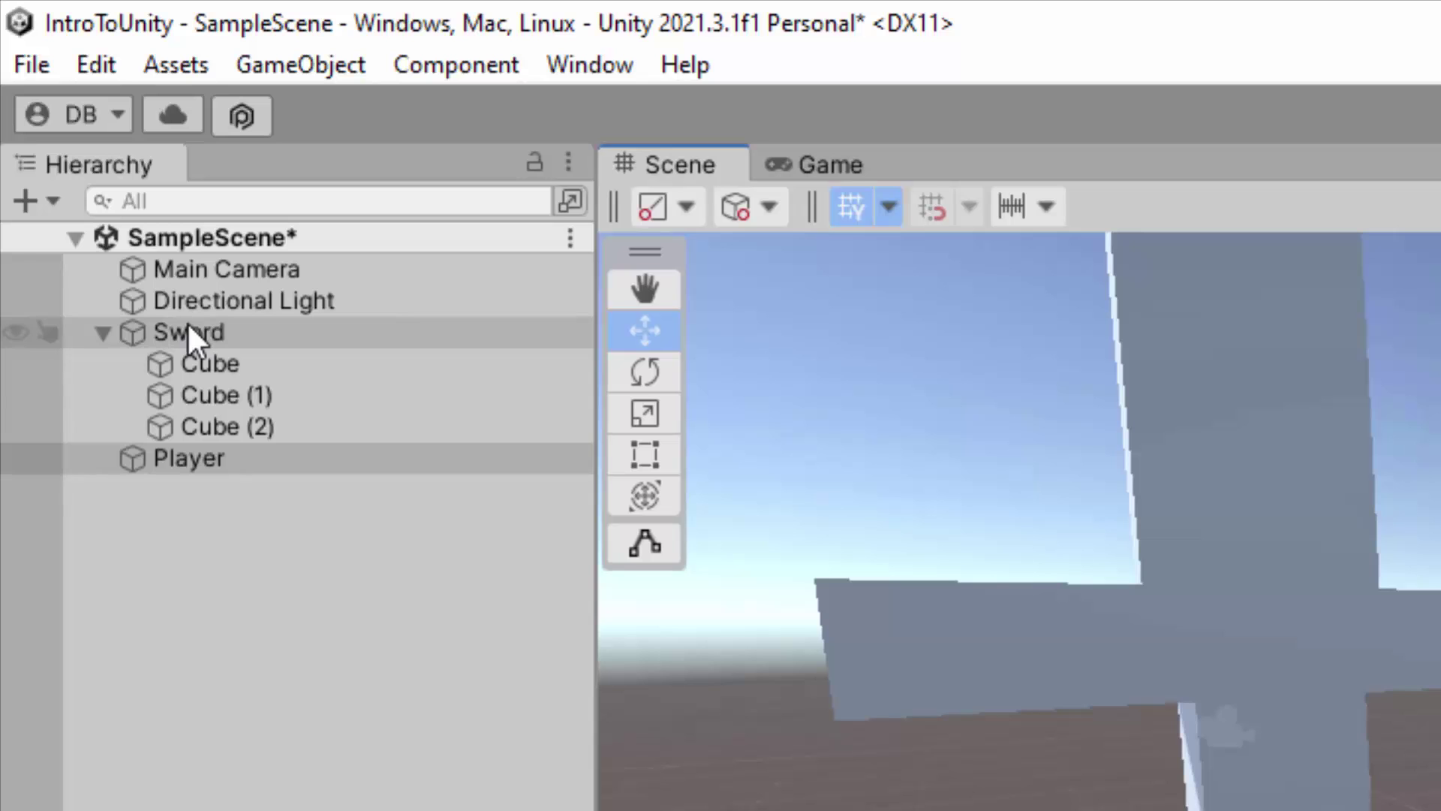
pyautogui.moveTo(188, 323); pyautogui.dragTo(196, 457)
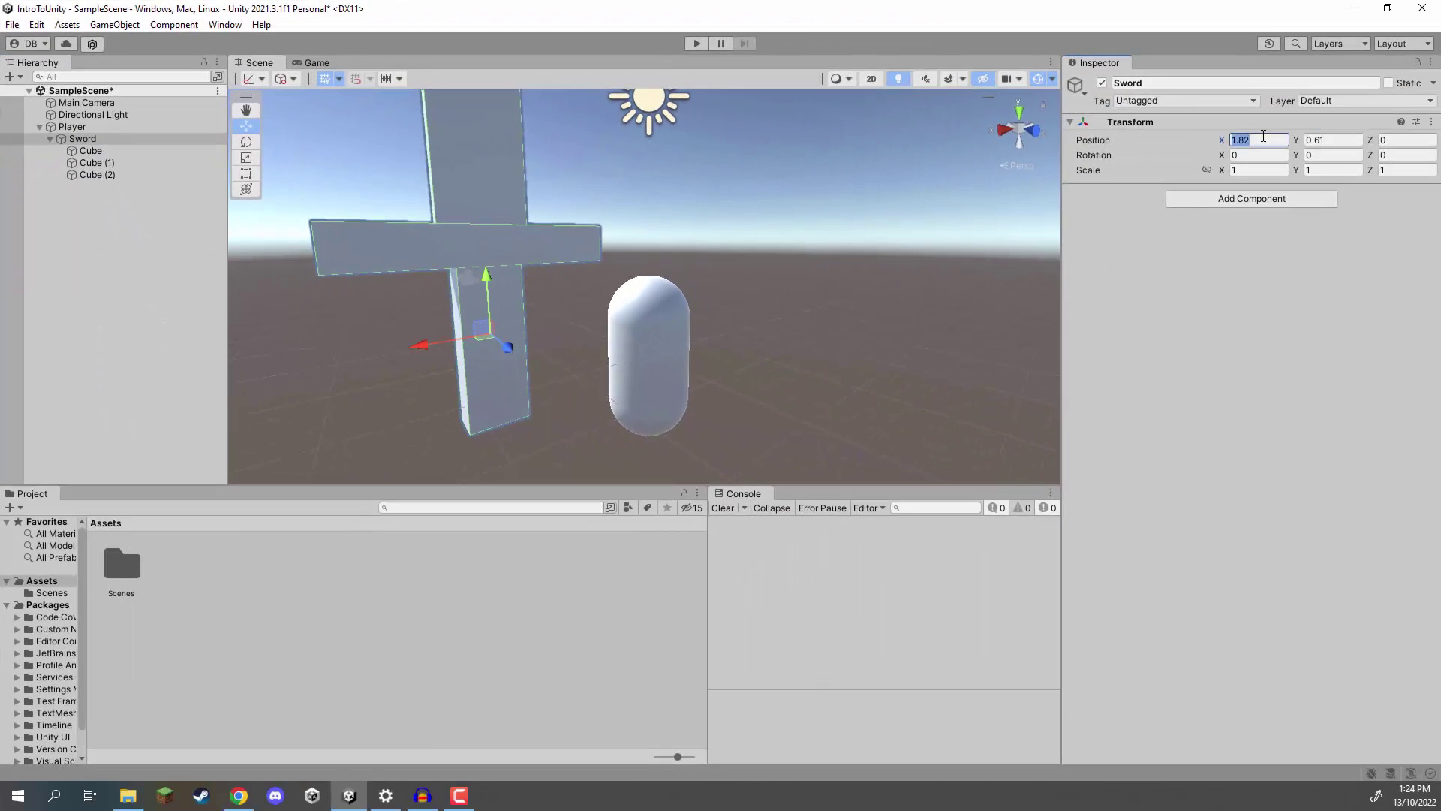
pyautogui.write('0')
pyautogui.press('Tab')
pyautogui.write('0')
pyautogui.press('Tab')
# Offset the Sword beside the Player to about X -0.842 and tilt it to about 40.461 degrees on Z.
pyautogui.keyDown('alt'); pyautogui.moveTo(873, 376); pyautogui.dragTo(611, 348); pyautogui.keyUp('alt')
pyautogui.moveTo(523, 353); pyautogui.dragTo(718, 275)
pyautogui.press('e')
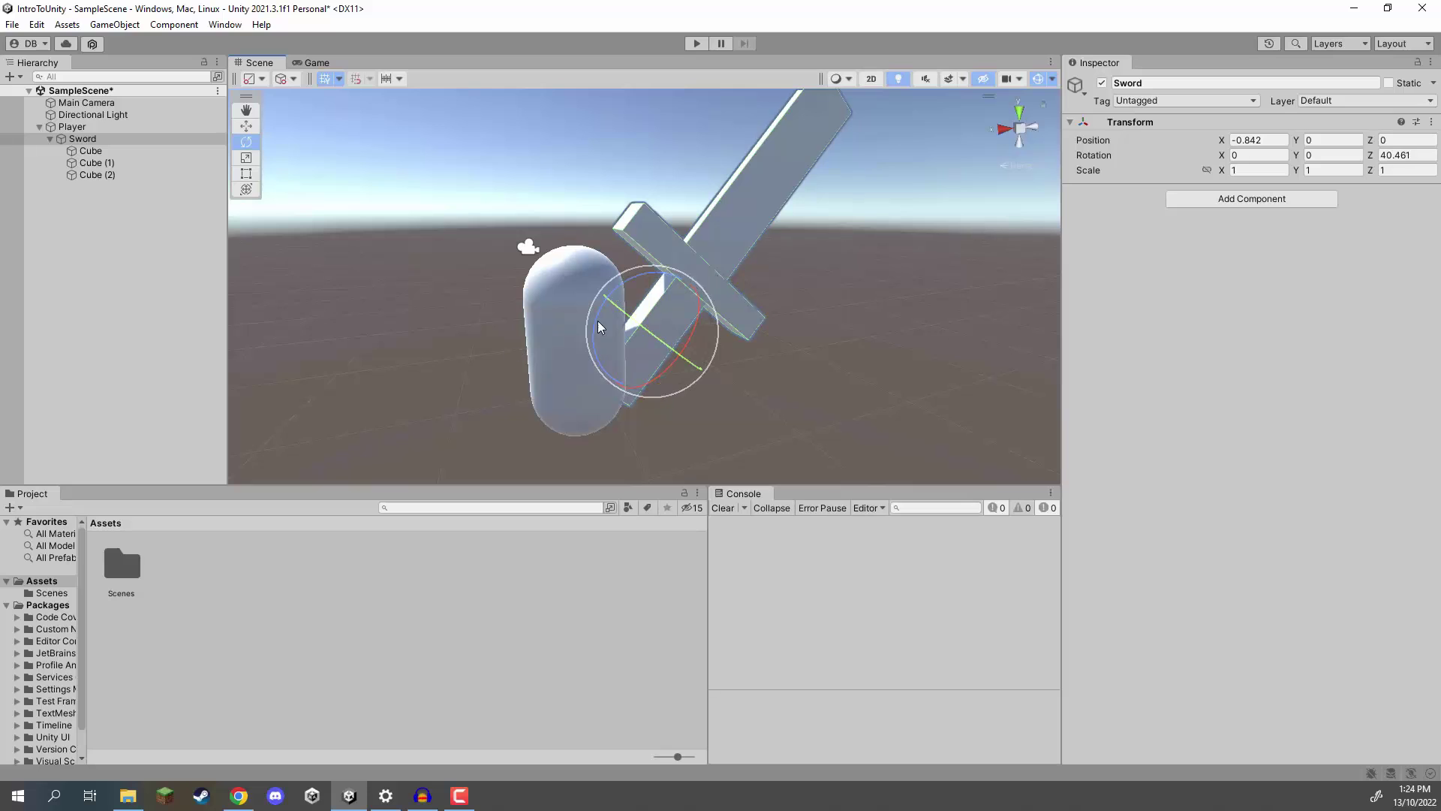
pyautogui.keyDown('alt'); pyautogui.moveTo(597, 321); pyautogui.dragTo(244, 285); pyautogui.keyUp('alt')
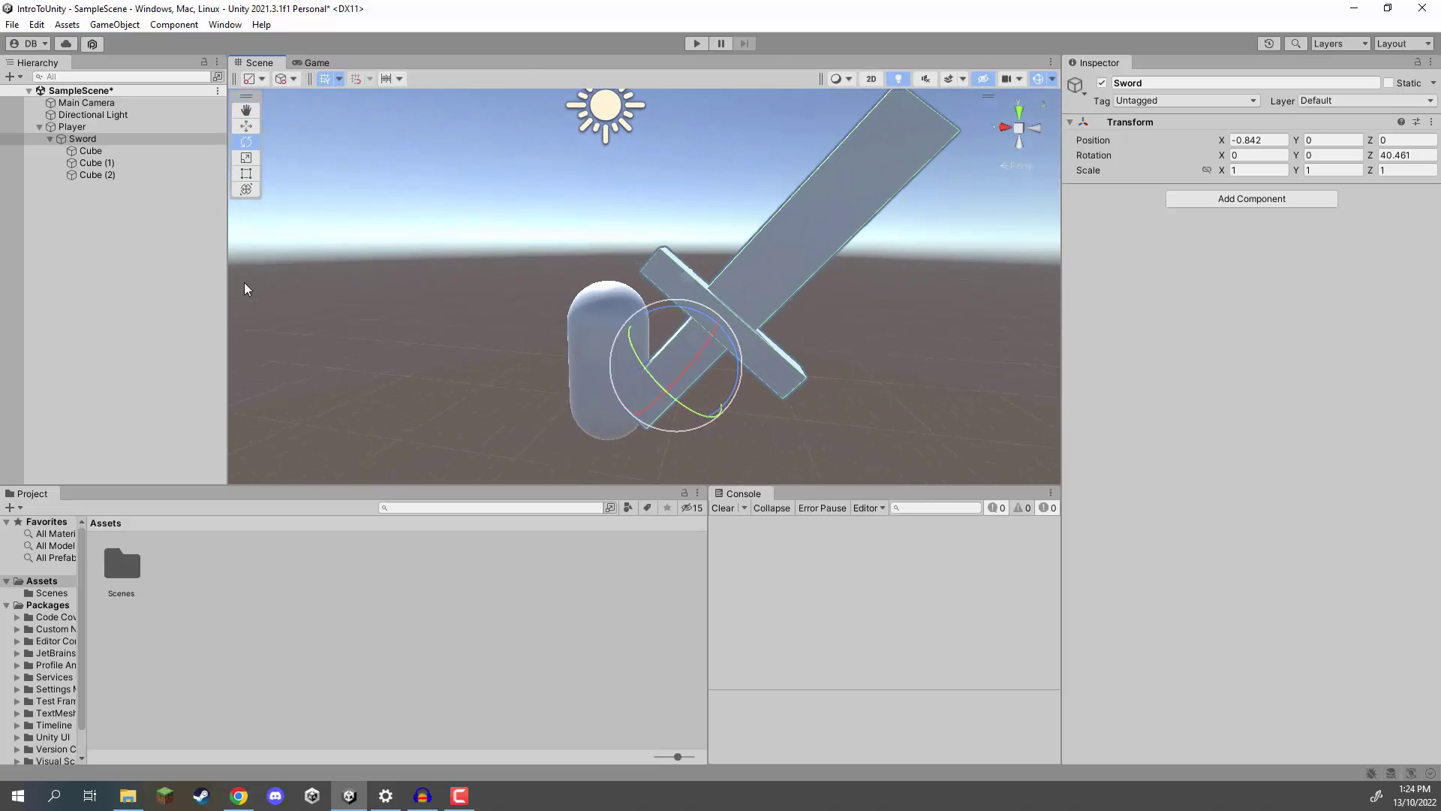
# Examine the hierarchy by selecting the Player, the Sword and each of its cubes to compare their relative transforms.
pyautogui.click(245, 286)
pyautogui.keyDown('alt'); pyautogui.moveTo(456, 286); pyautogui.dragTo(788, 314); pyautogui.keyUp('alt')
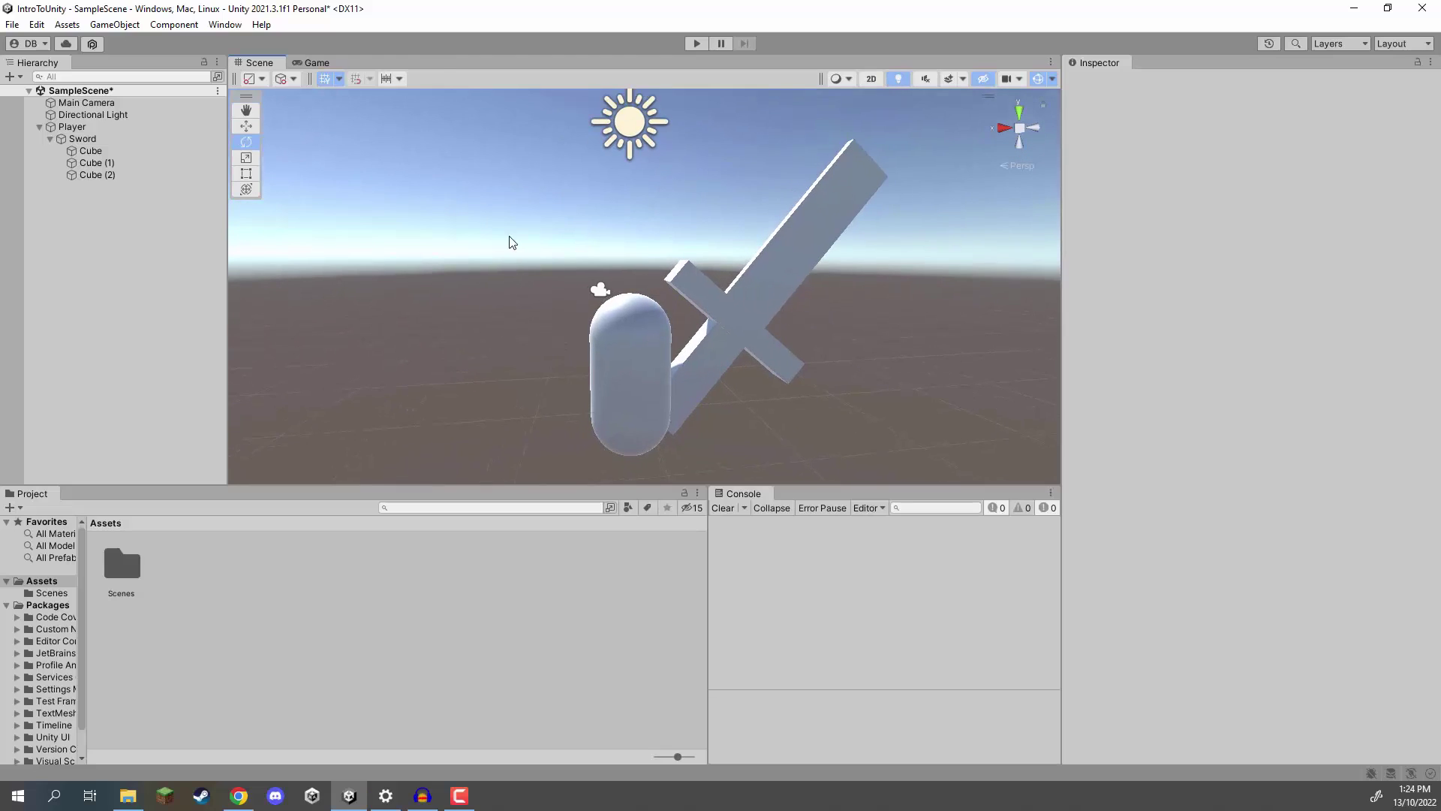
pyautogui.click(89, 129)
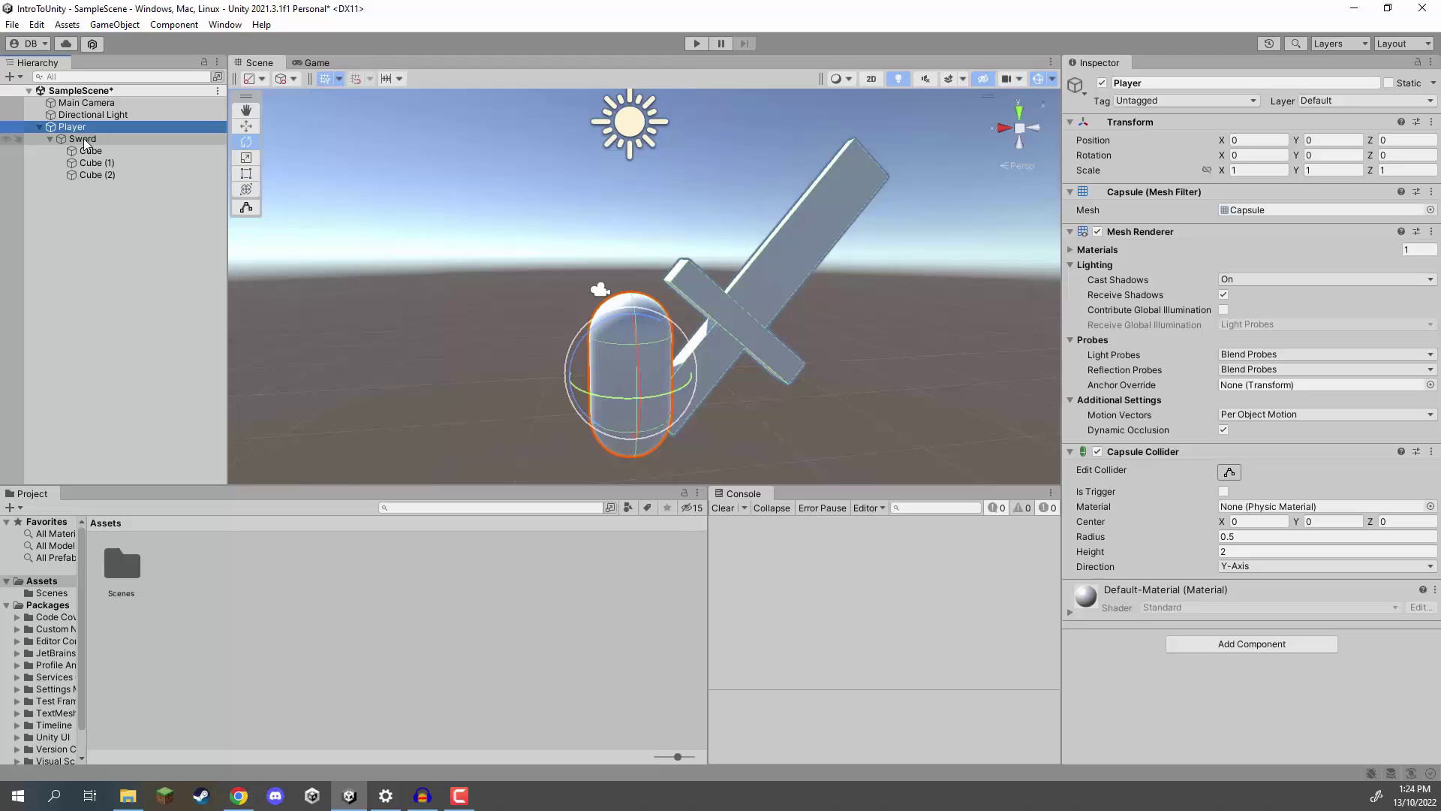
pyautogui.click(84, 139)
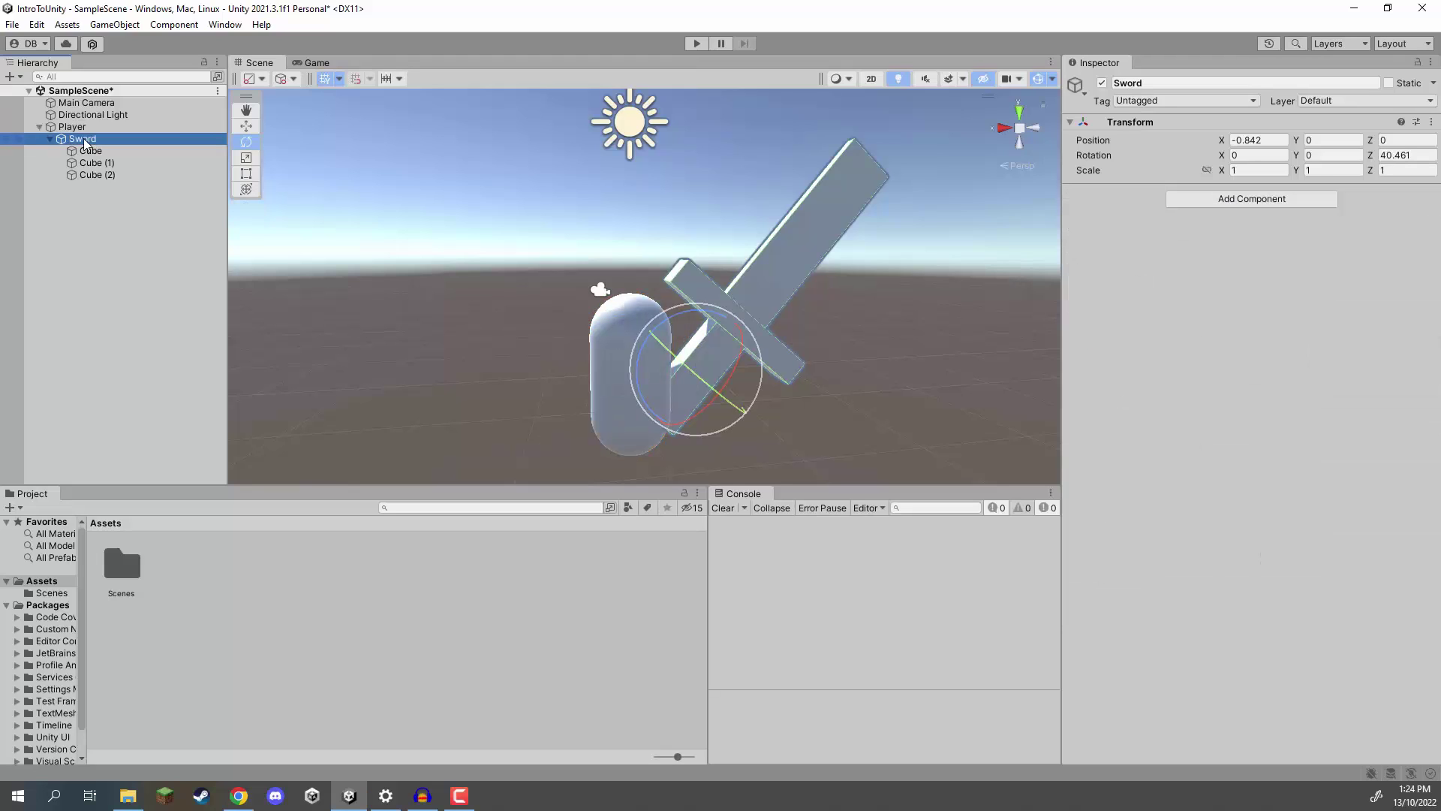
pyautogui.click(89, 162)
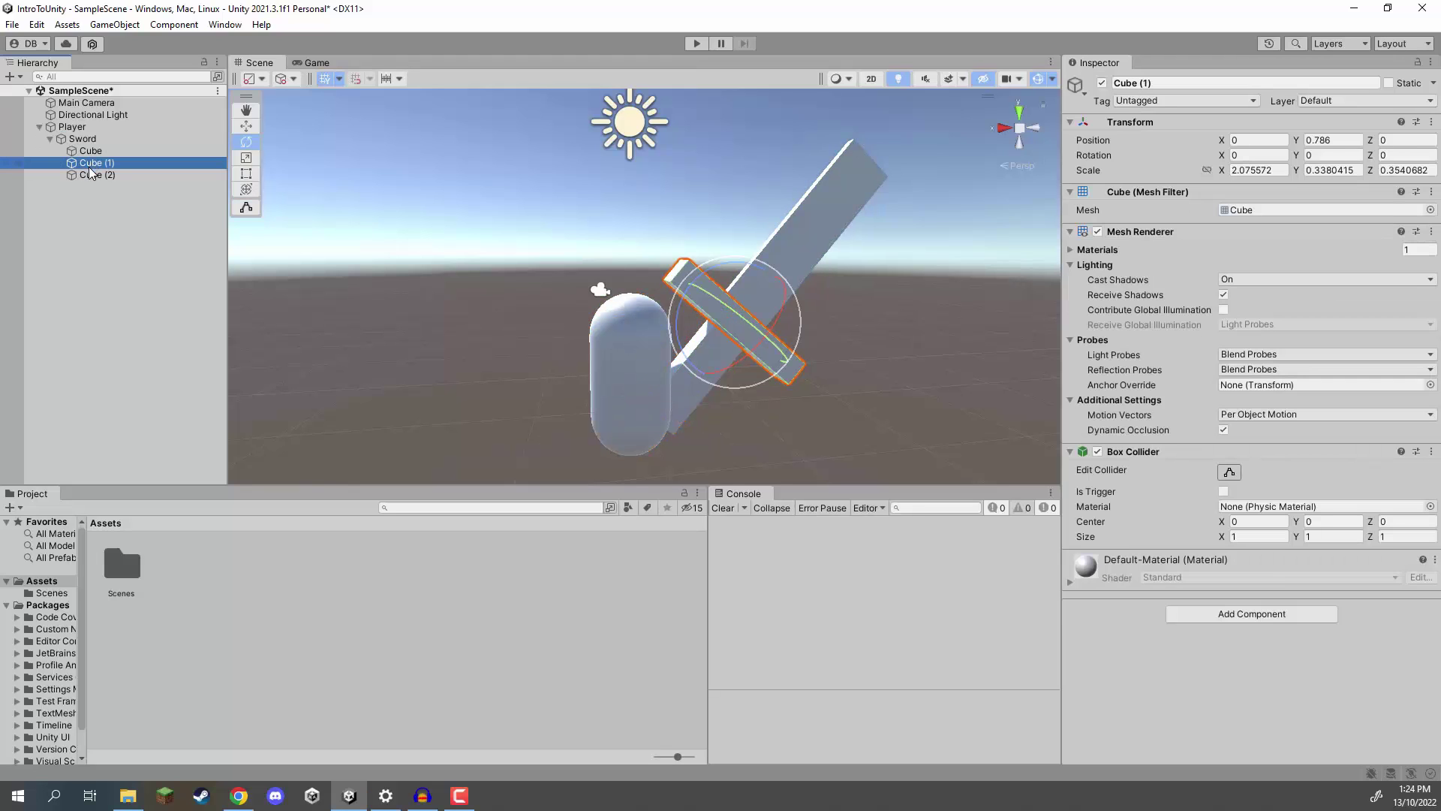
pyautogui.click(87, 174)
pyautogui.click(84, 160)
pyautogui.click(87, 152)
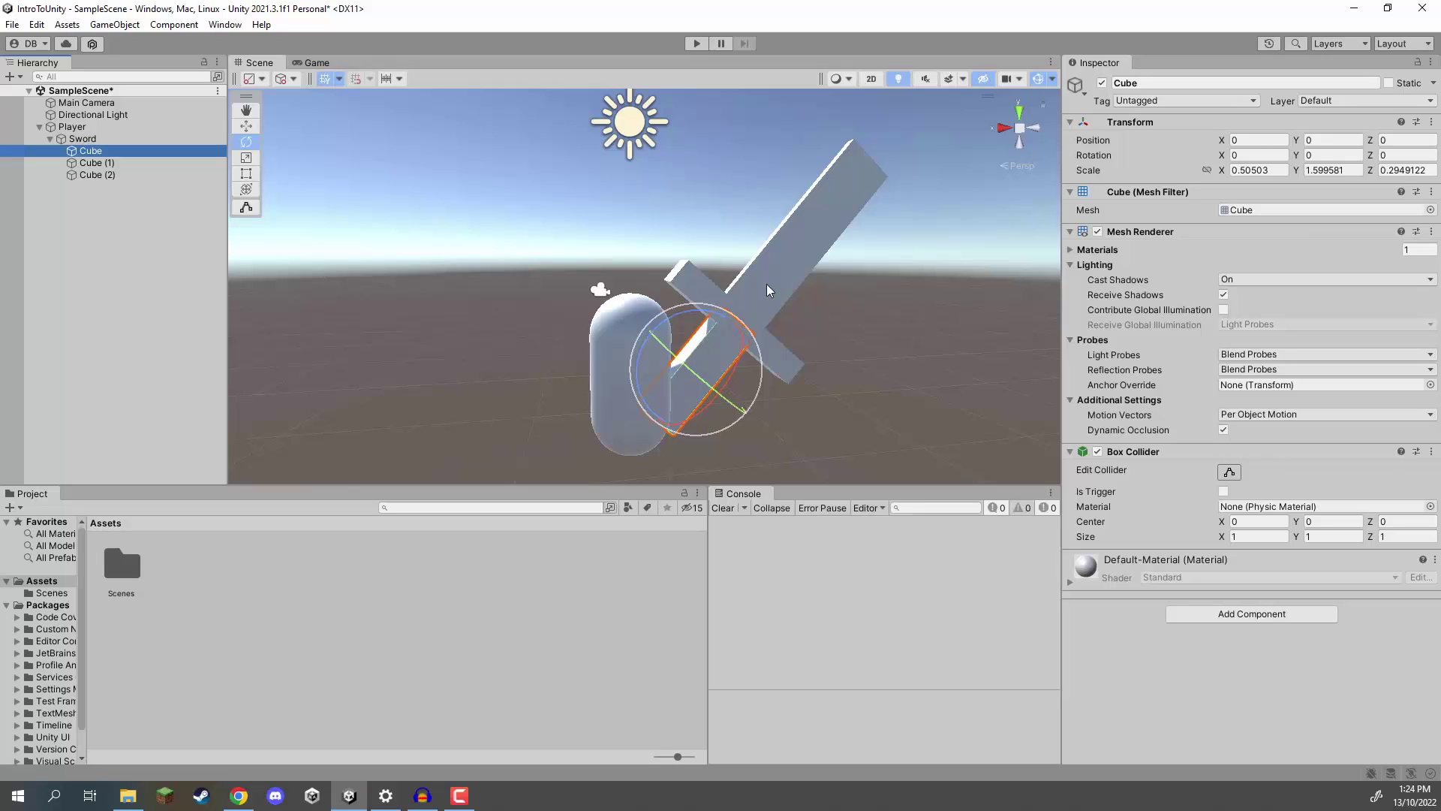
pyautogui.keyDown('alt'); pyautogui.moveTo(767, 283); pyautogui.dragTo(680, 188); pyautogui.keyUp('alt')
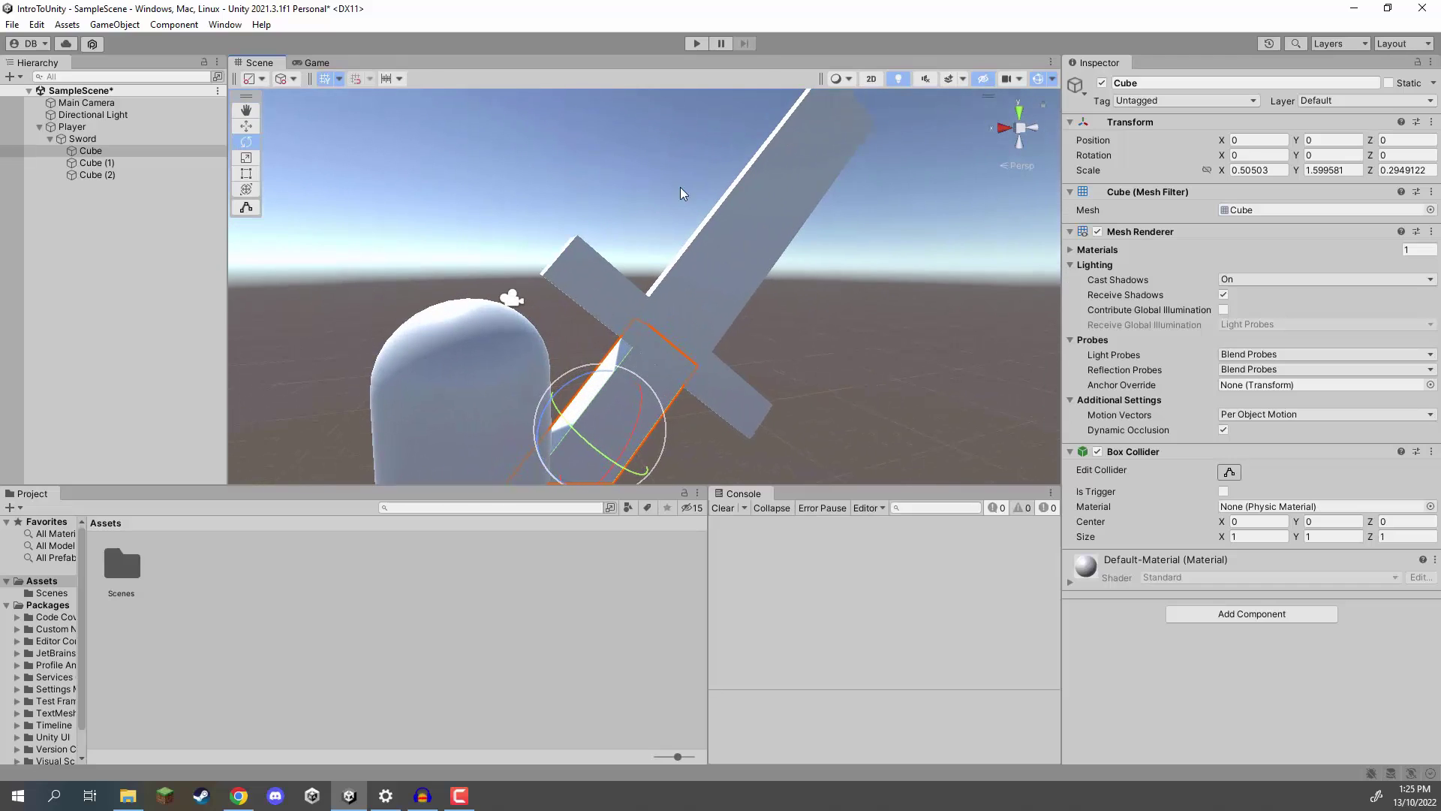
pyautogui.click(96, 162)
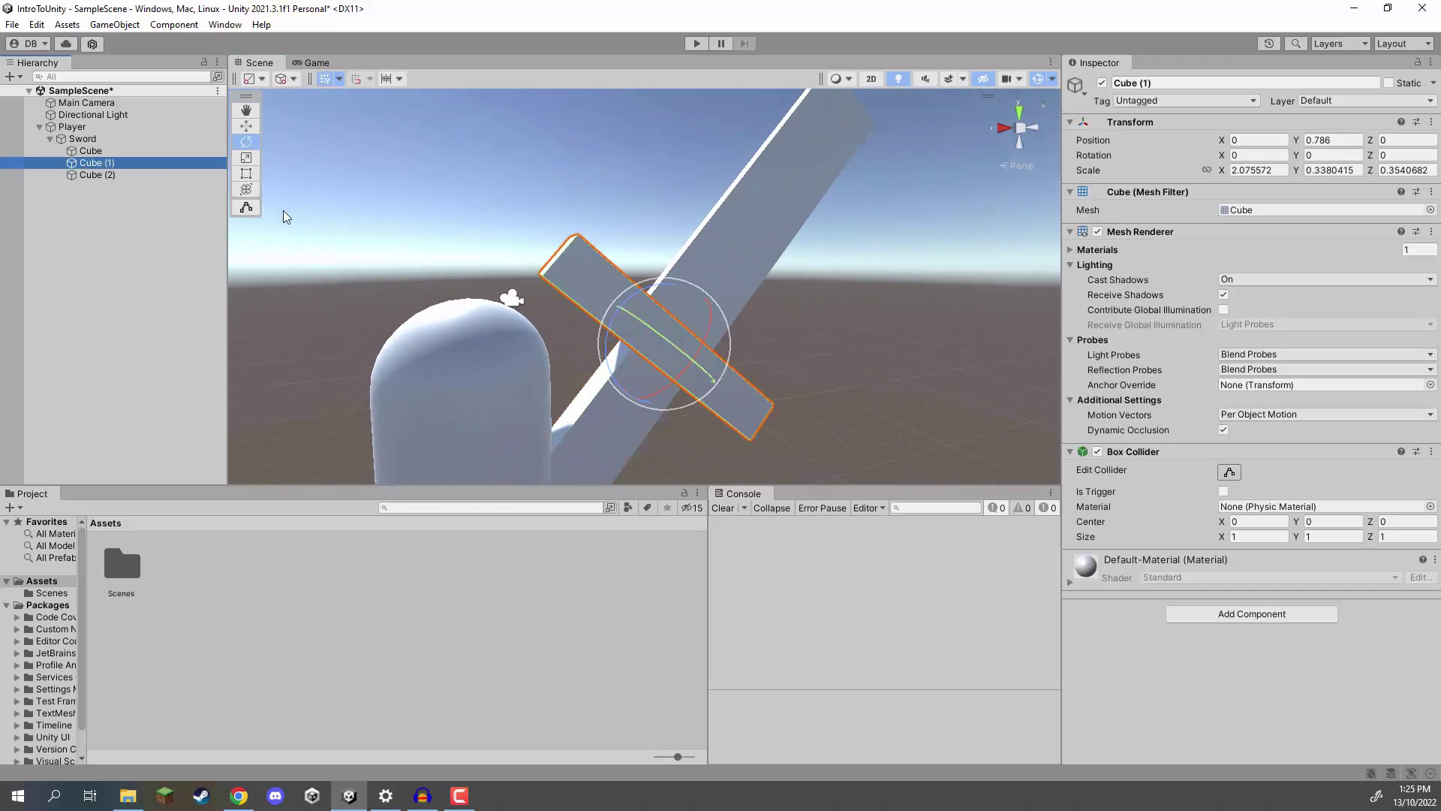
pyautogui.click(790, 229)
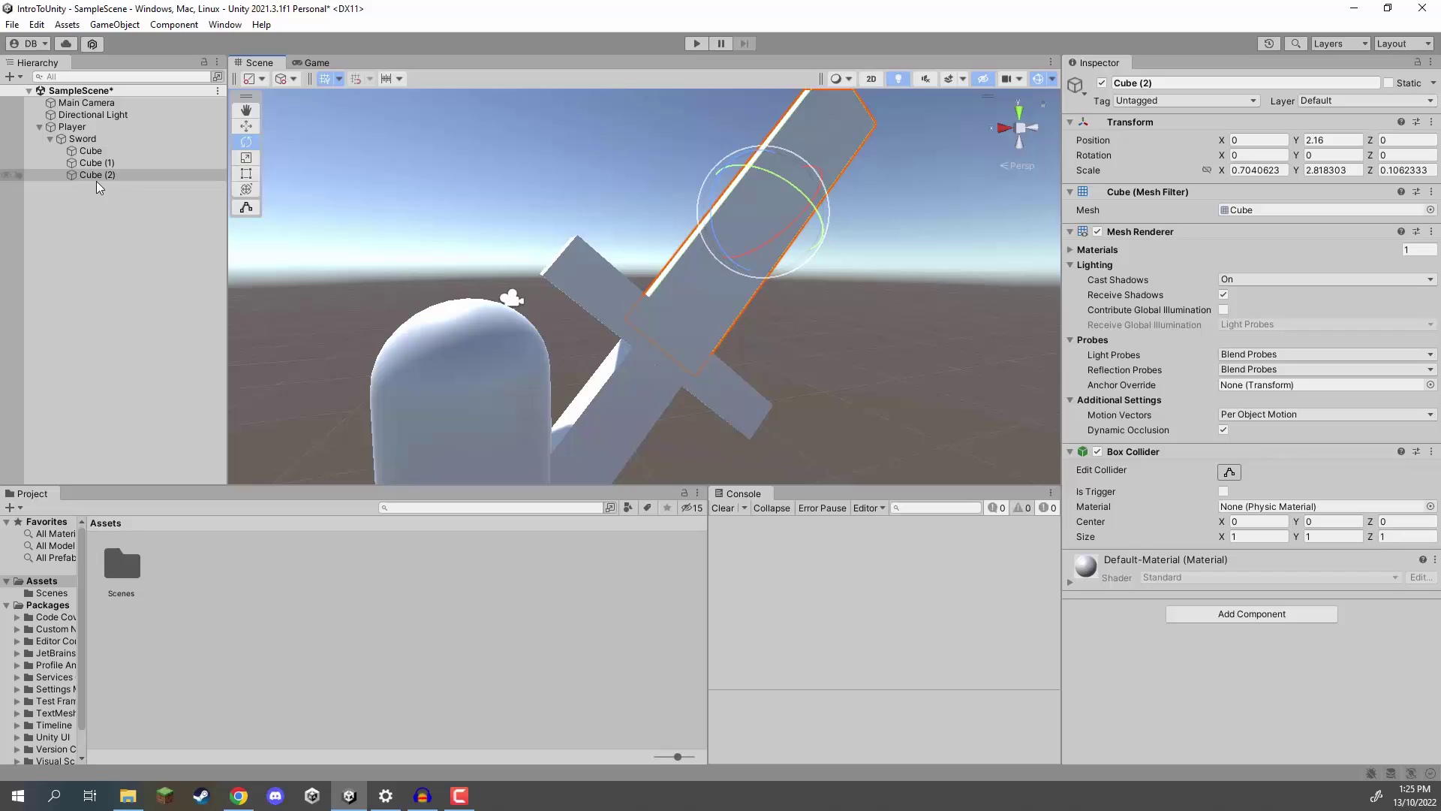
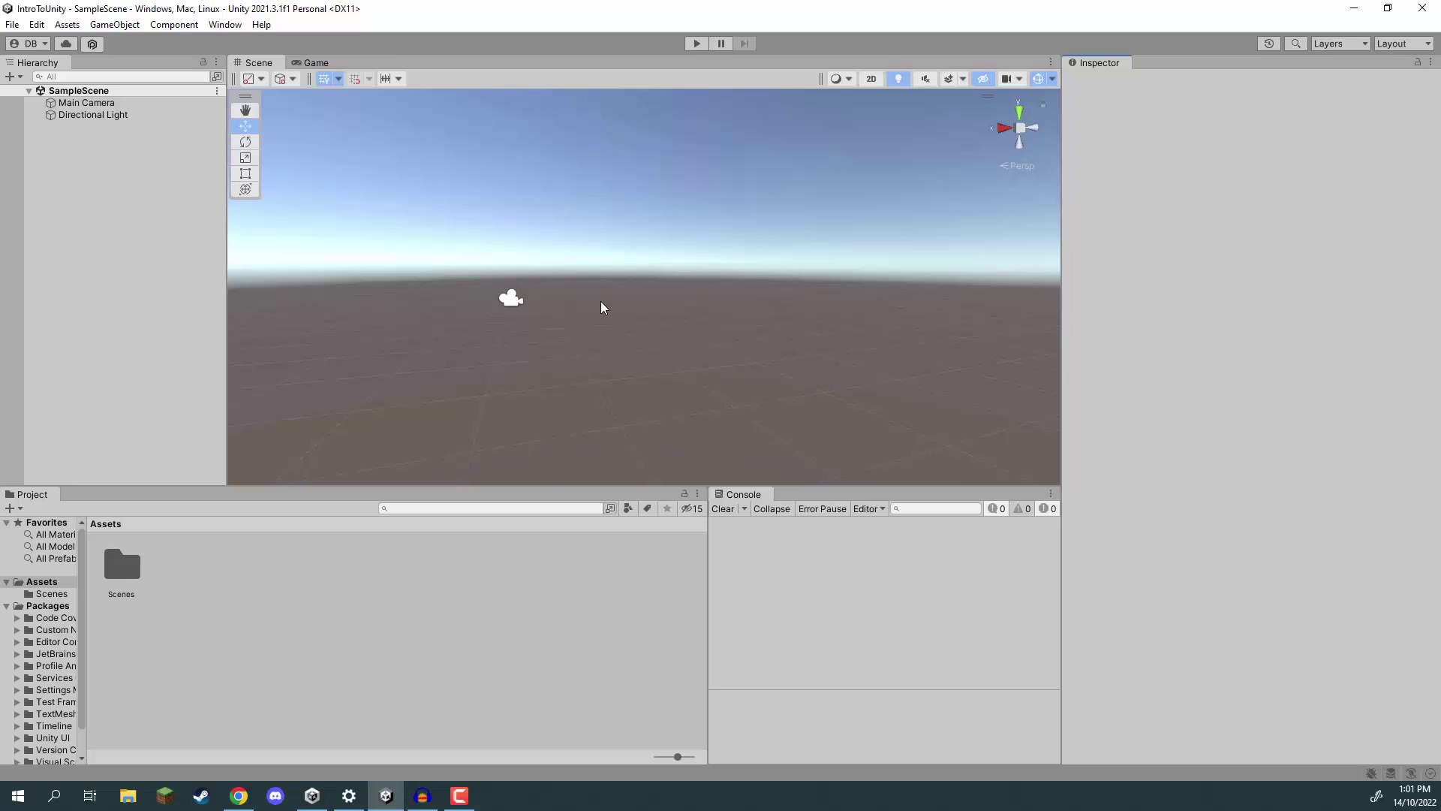
# Add a sphere to the empty SampleScene.
pyautogui.click(48, 161)
pyautogui.rightClick(56, 144)
pyautogui.moveTo(116, 338)
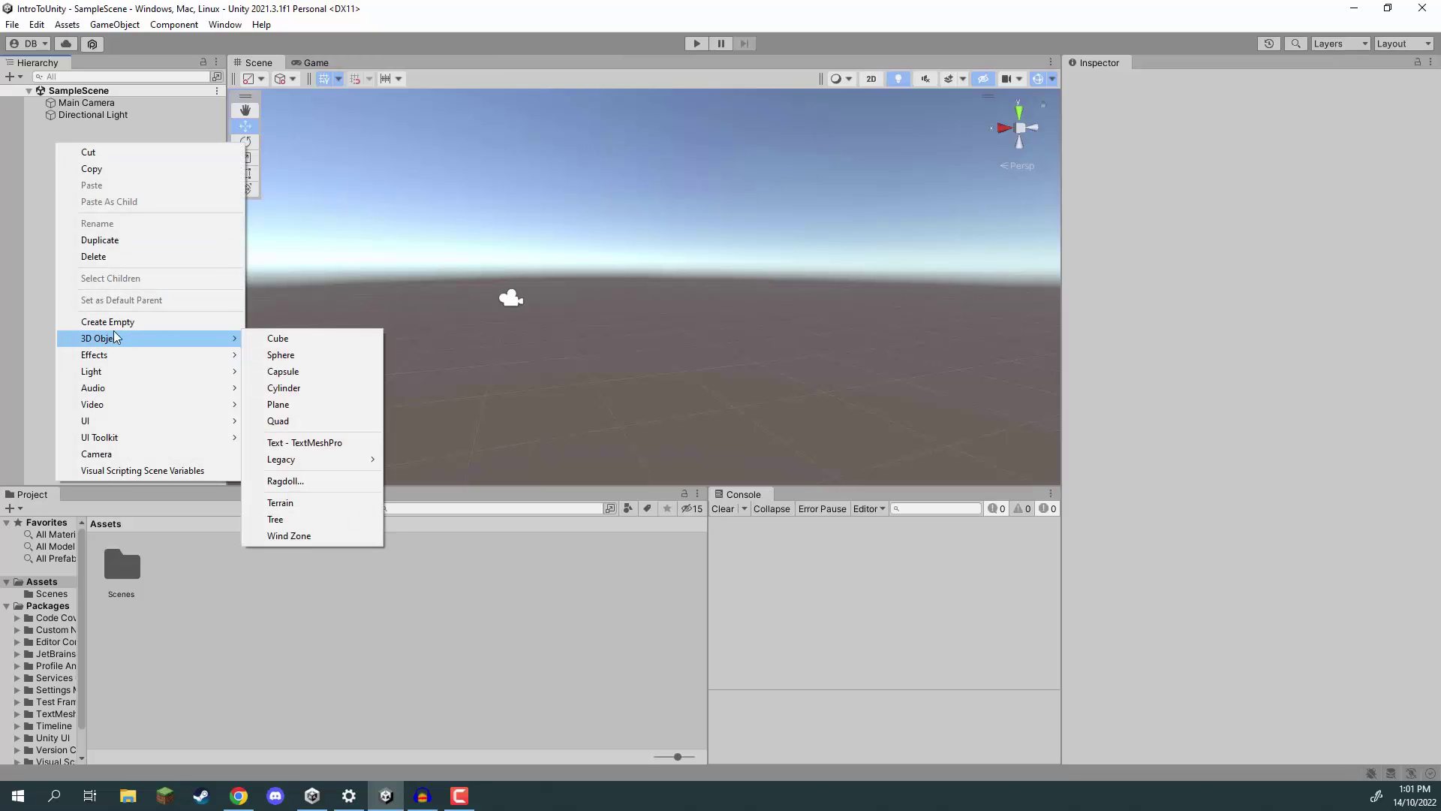
pyautogui.click(311, 356)
pyautogui.click(96, 165)
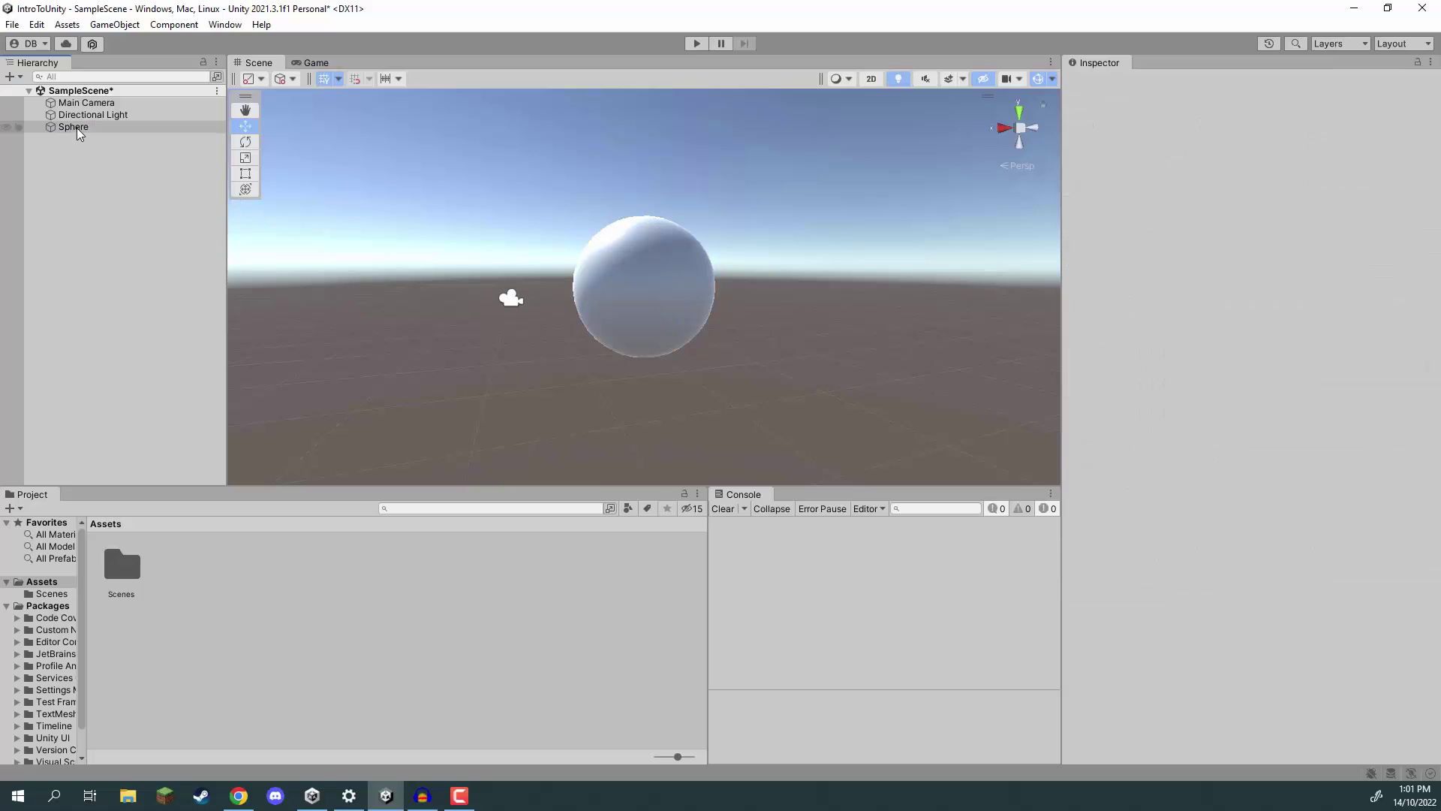
# Examine the sphere's lit and shaded sides from several angles, along with the Directional Light above it.
pyautogui.click(77, 129)
pyautogui.moveTo(390, 135); pyautogui.dragTo(762, 325, button='right')
pyautogui.click(778, 266)
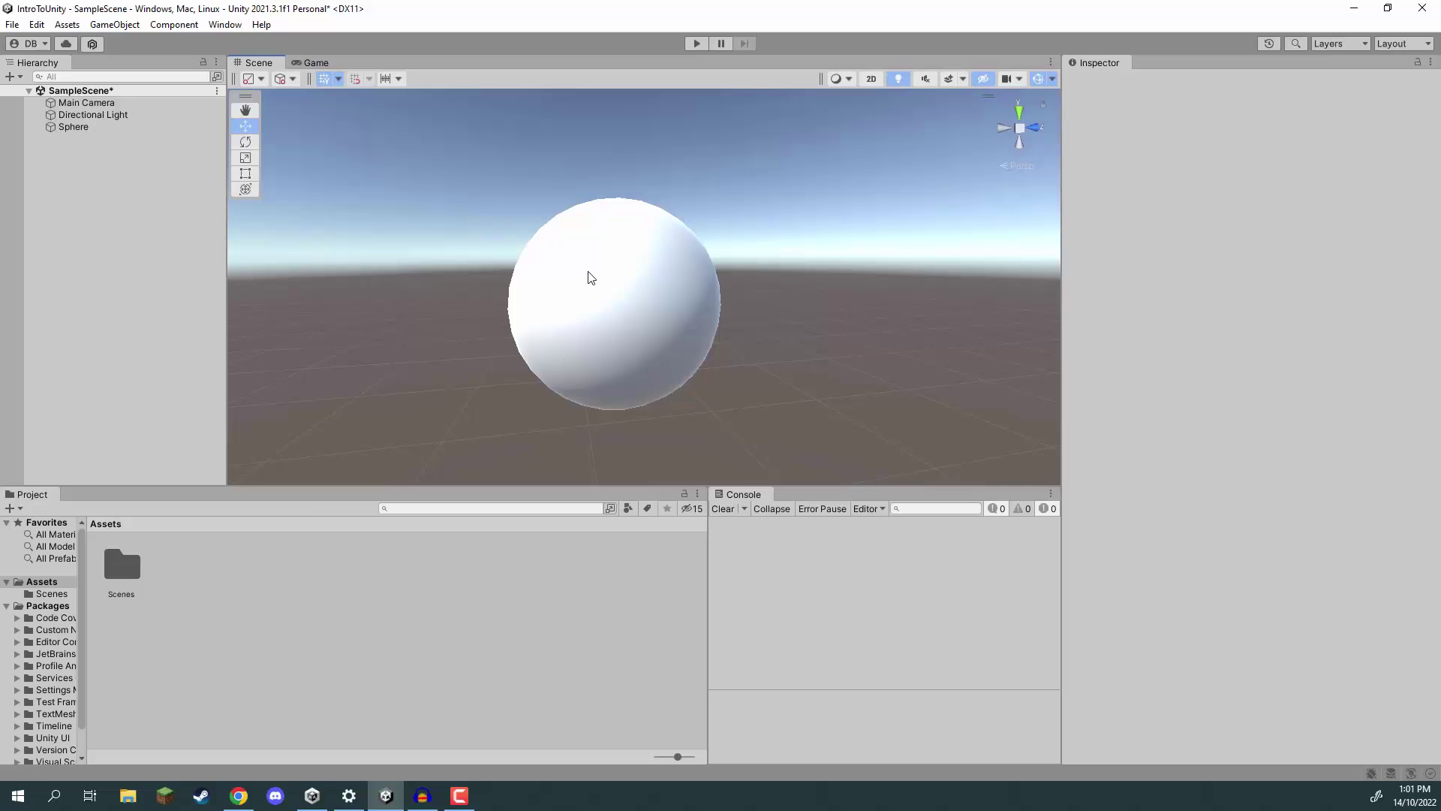
pyautogui.moveTo(651, 294); pyautogui.dragTo(370, 241, button='right')
pyautogui.click(98, 114)
pyautogui.moveTo(631, 349)
pyautogui.mouseDown(button='right')
pyautogui.moveTo(656, 322)
pyautogui.moveTo(862, 393)
pyautogui.moveTo(638, 372)
pyautogui.mouseUp(button='right')
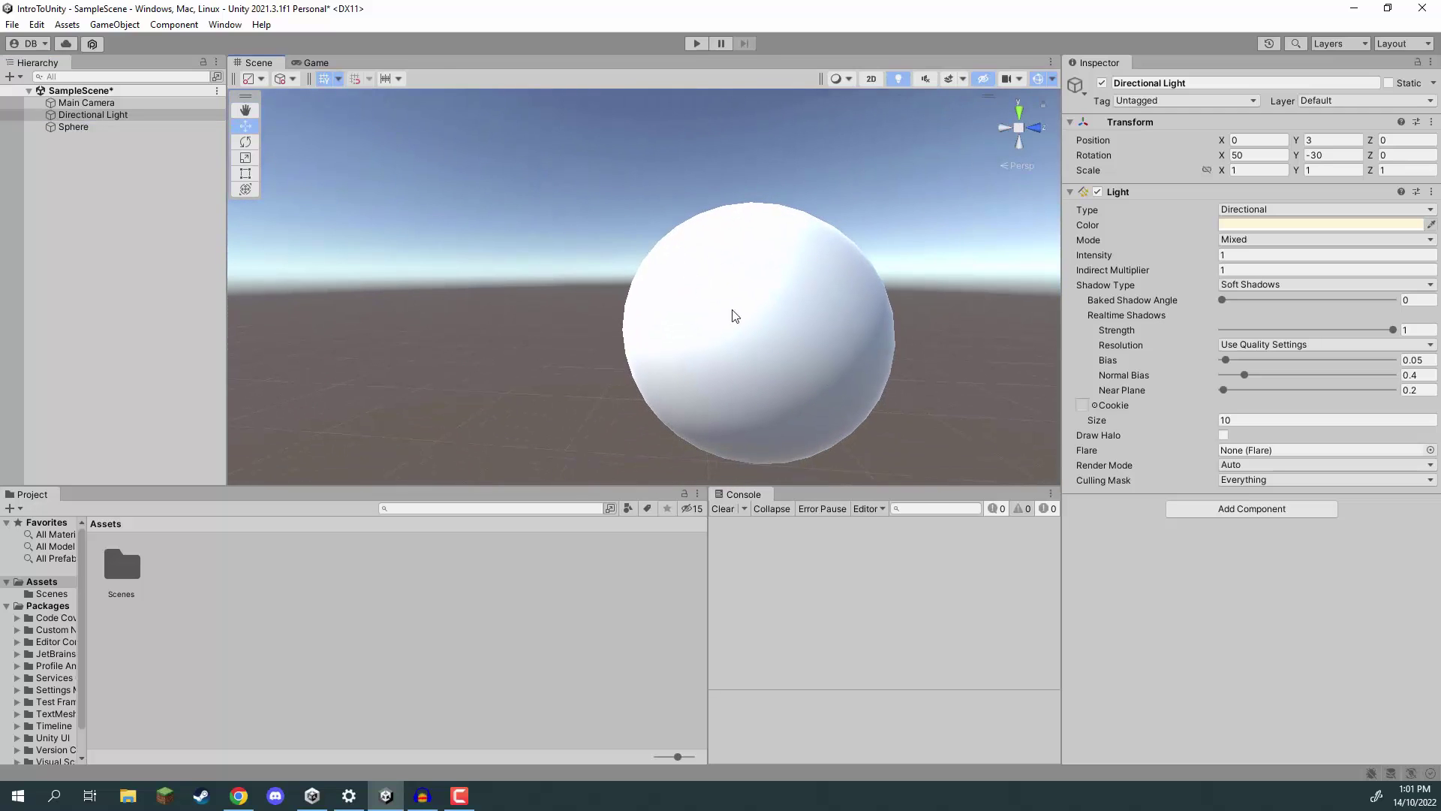
pyautogui.moveTo(743, 265); pyautogui.dragTo(628, 296, button='right')
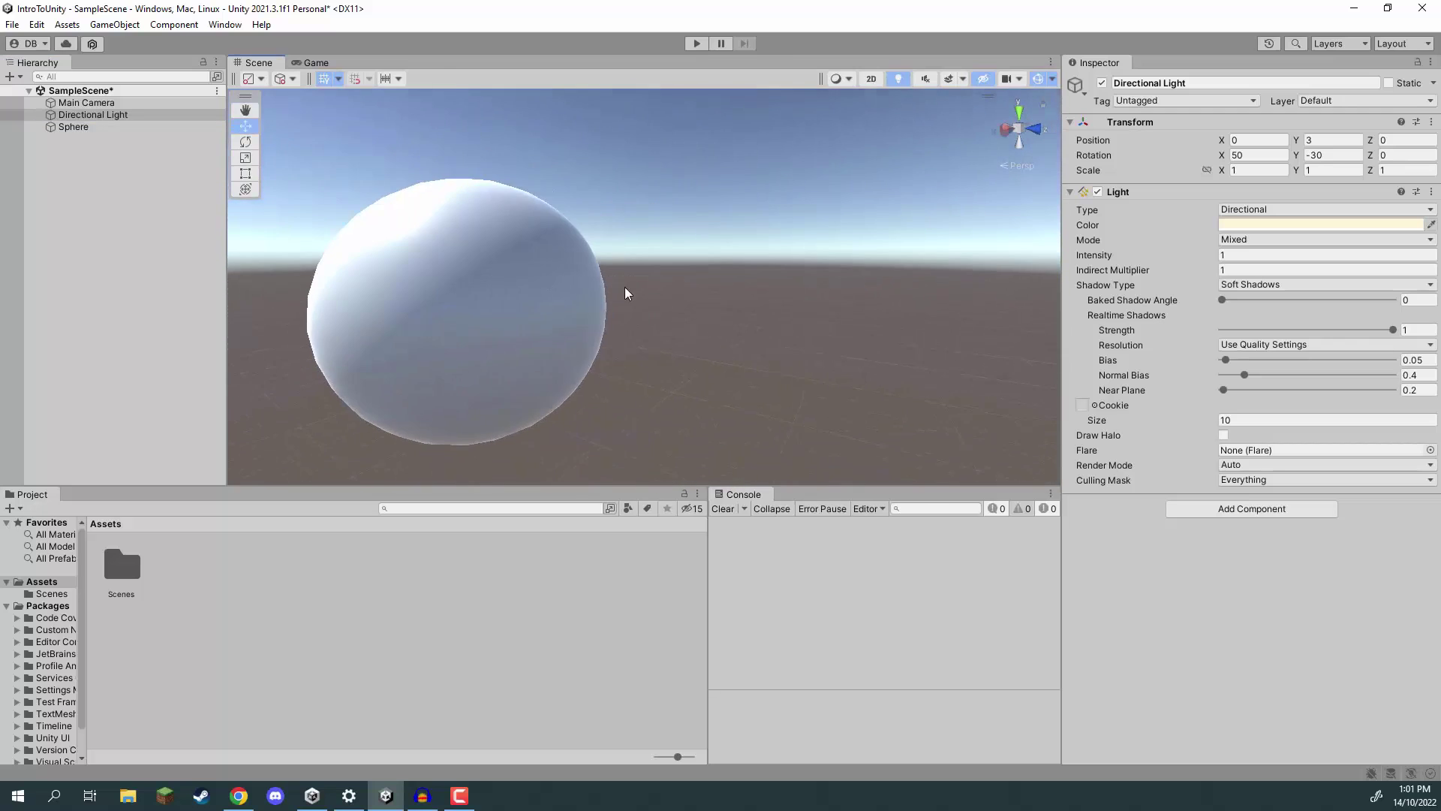
pyautogui.moveTo(553, 331); pyautogui.dragTo(654, 173, button='right')
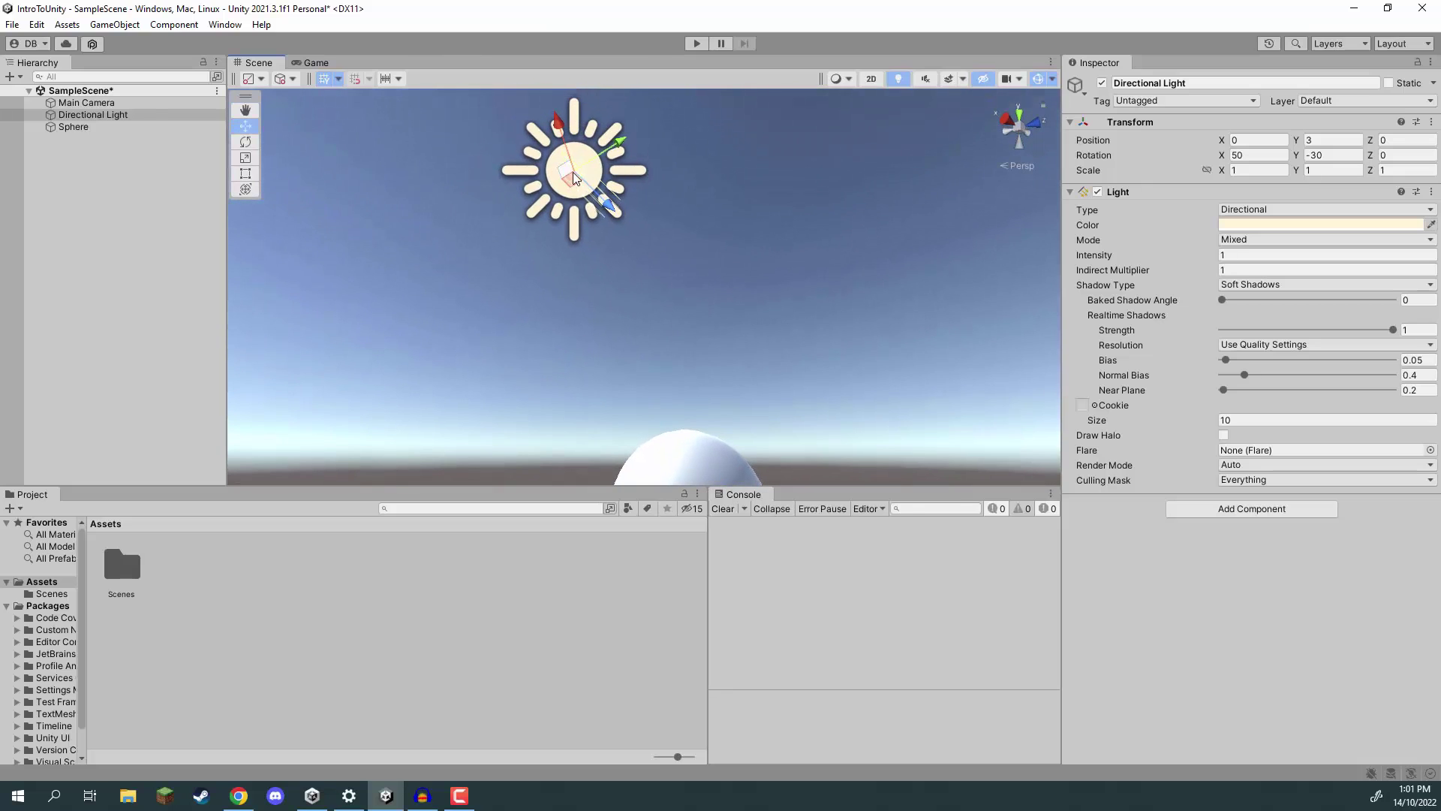
# Toggle the Directional Light off and on to compare the sphere's shading, leaving the light enabled.
pyautogui.click(1102, 83)
pyautogui.click(1102, 83)
pyautogui.click(1102, 83)
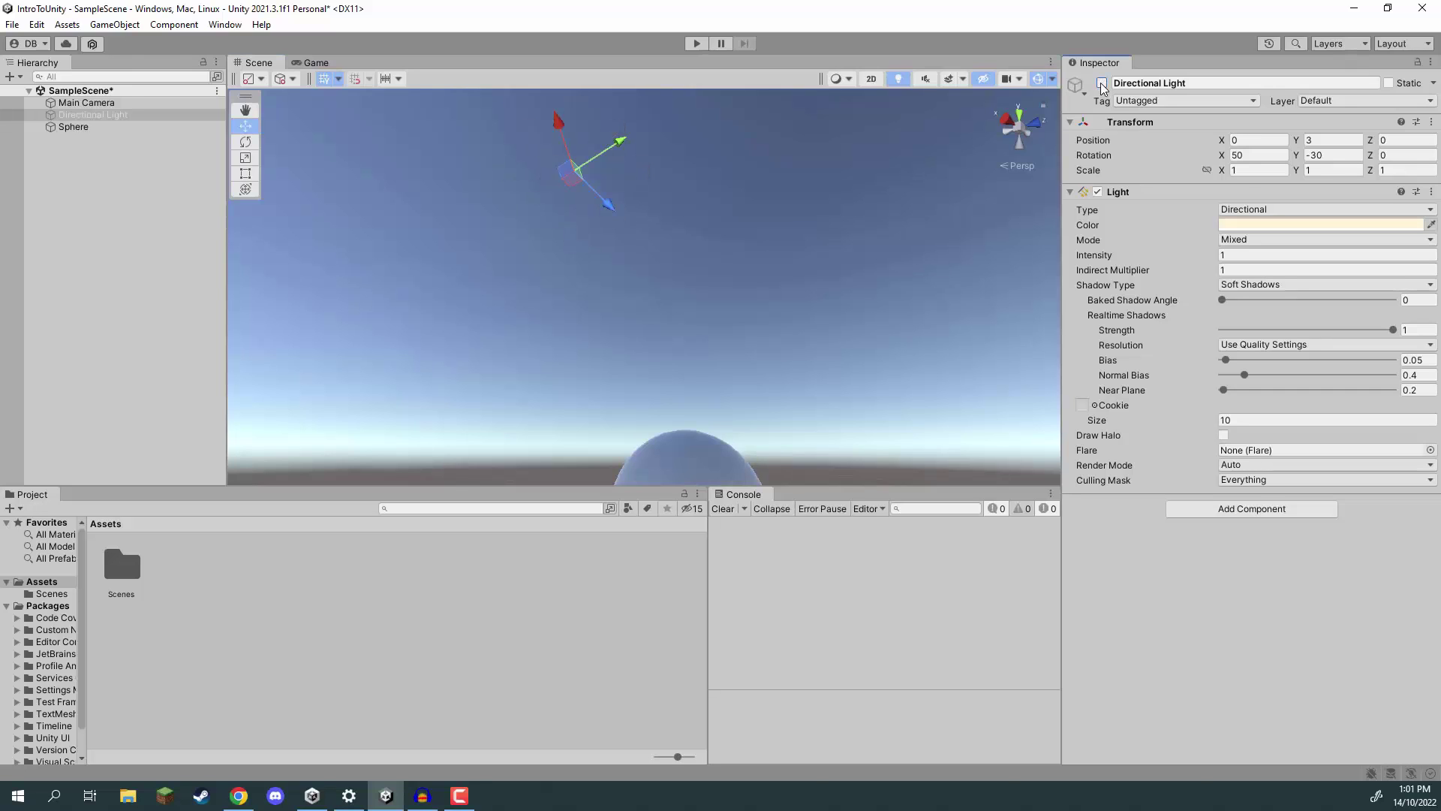
pyautogui.click(1102, 83)
pyautogui.click(1102, 83)
pyautogui.moveTo(744, 280); pyautogui.dragTo(833, 369, button='right')
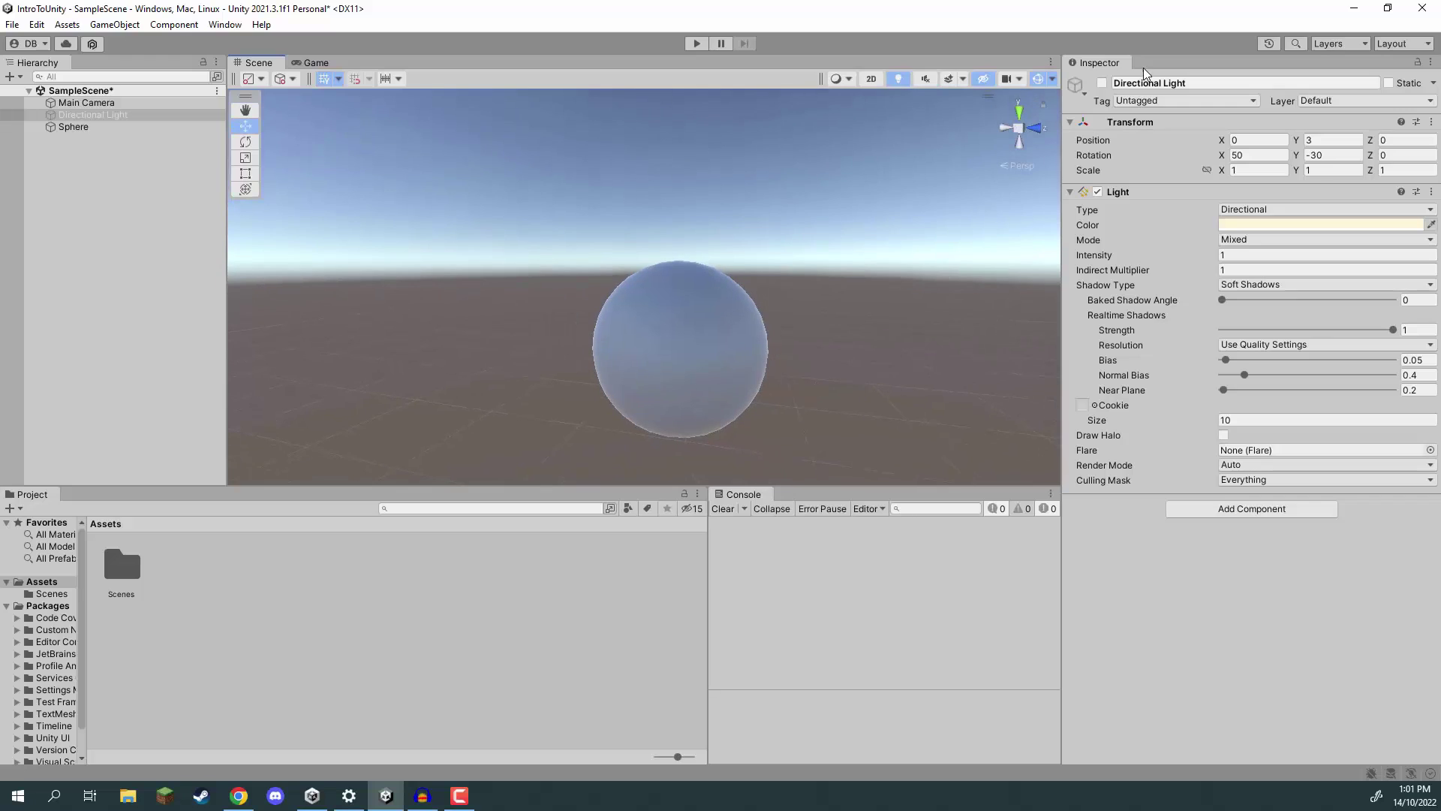
pyautogui.click(1102, 84)
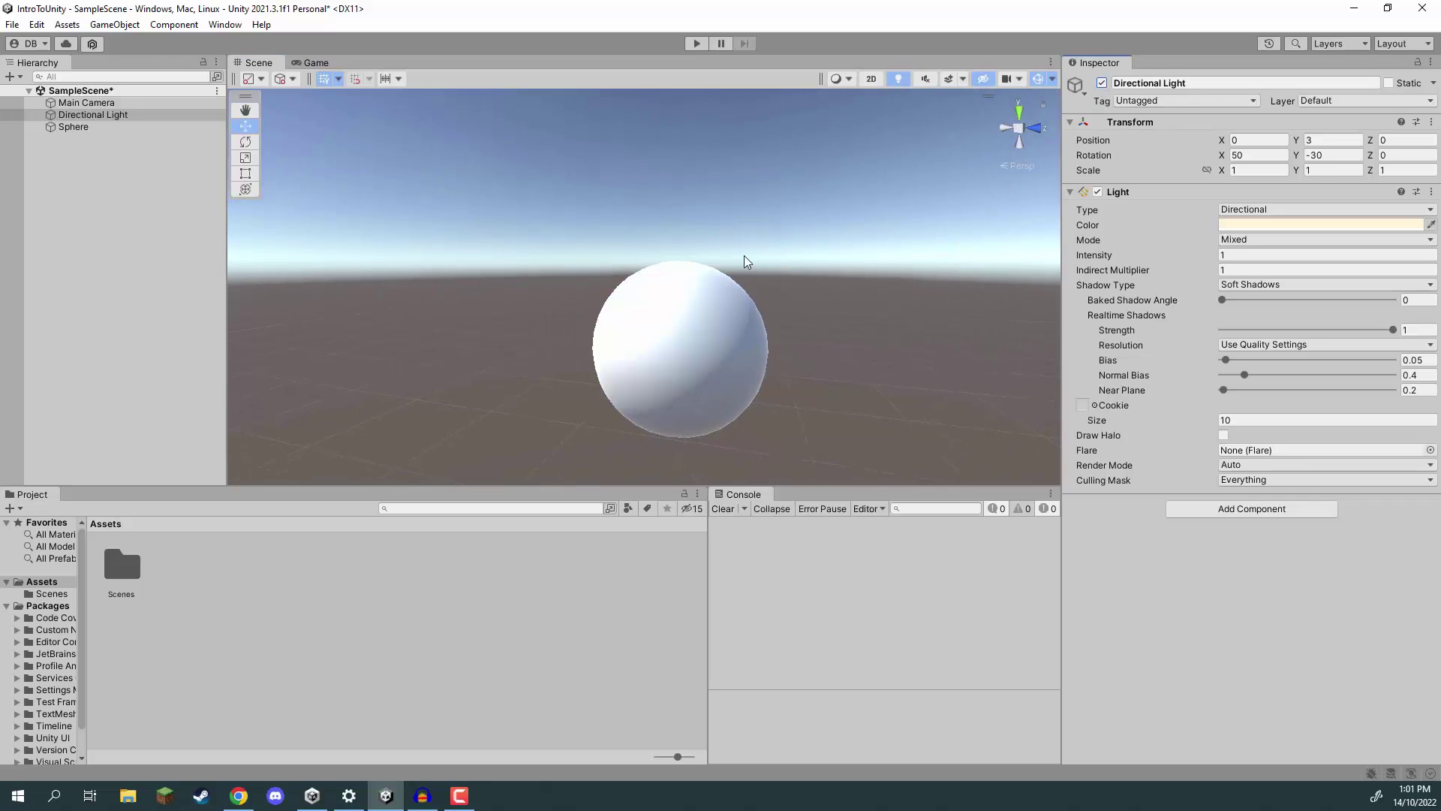
# Create a new material named MyMaterial in the Assets folder.
pyautogui.click(677, 329)
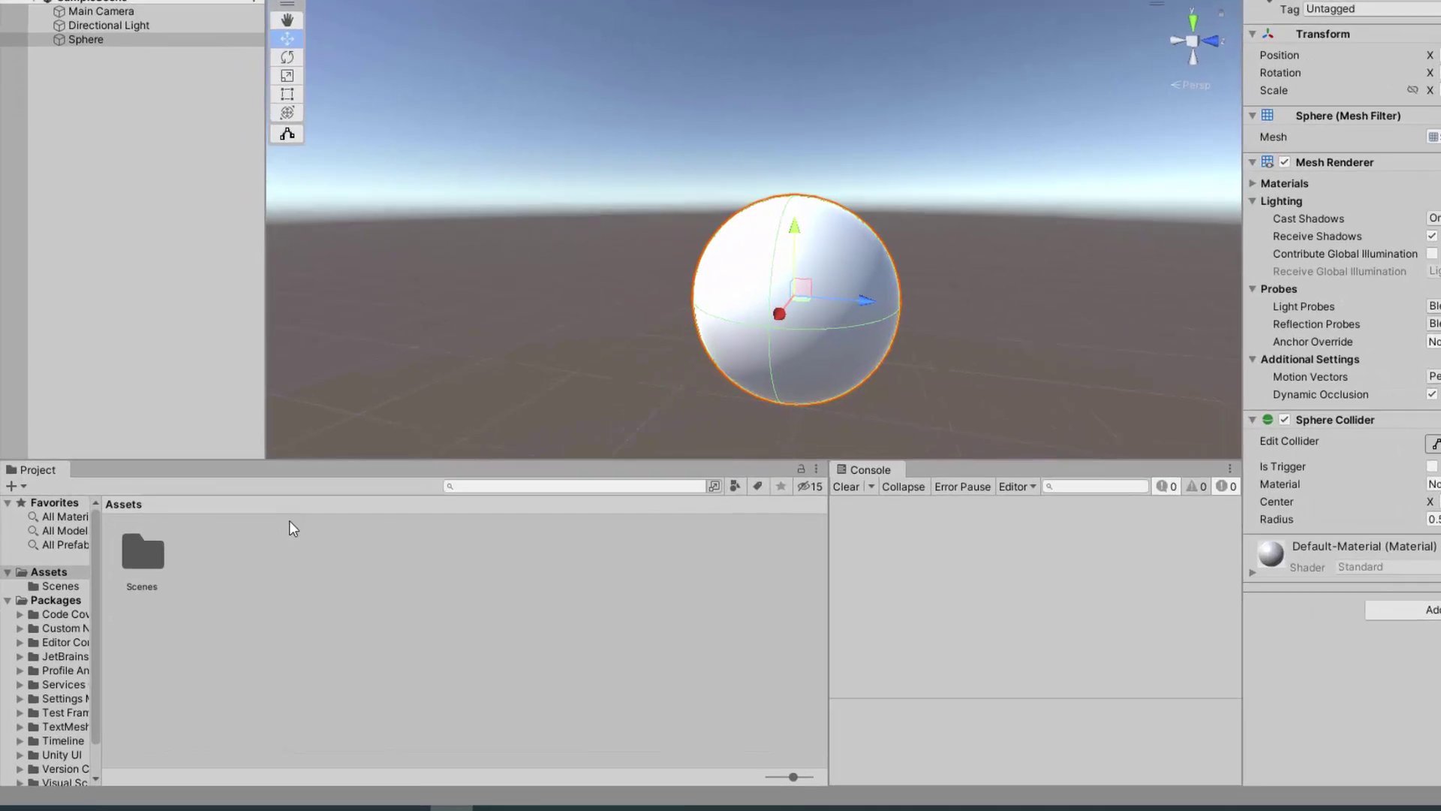
pyautogui.click(248, 563)
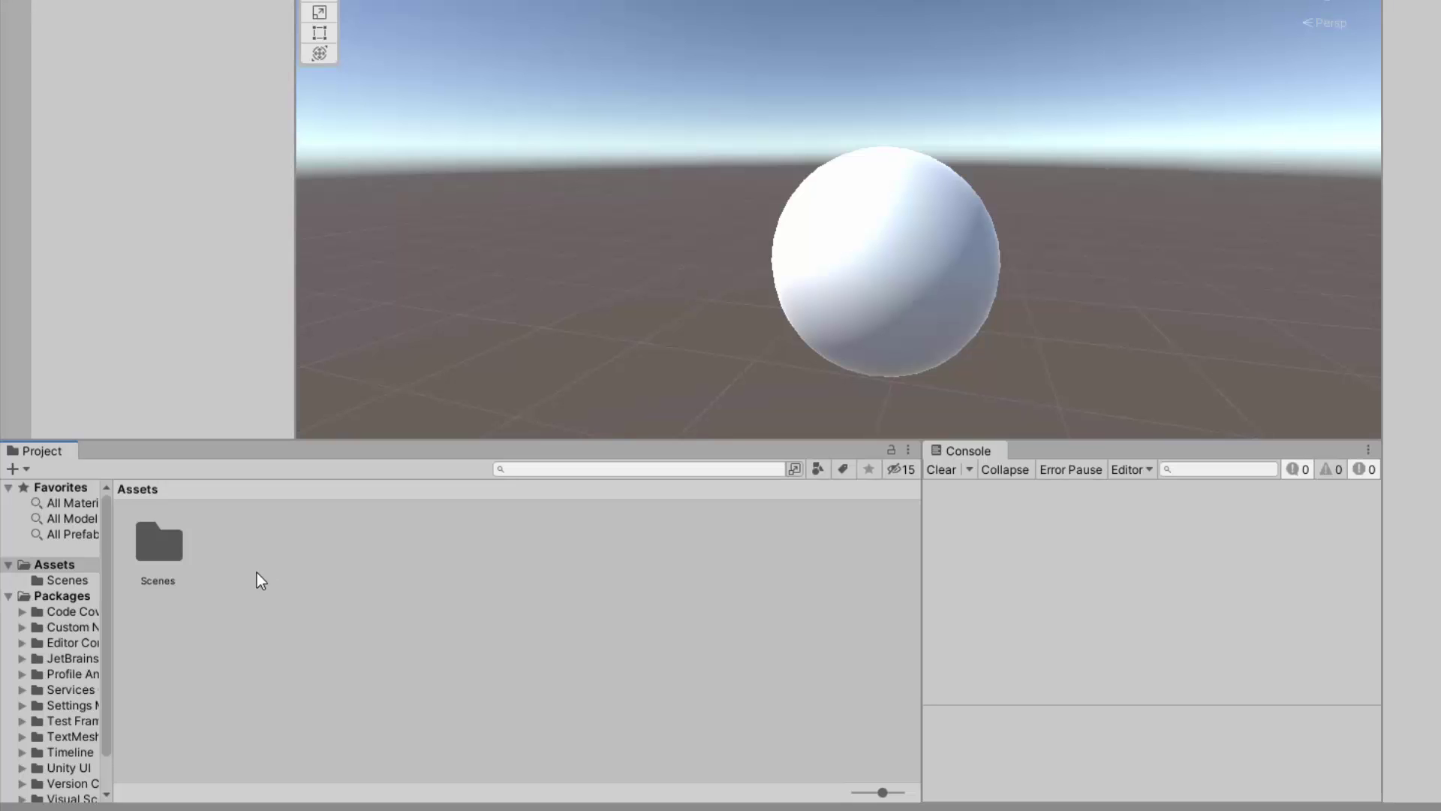
pyautogui.rightClick(234, 566)
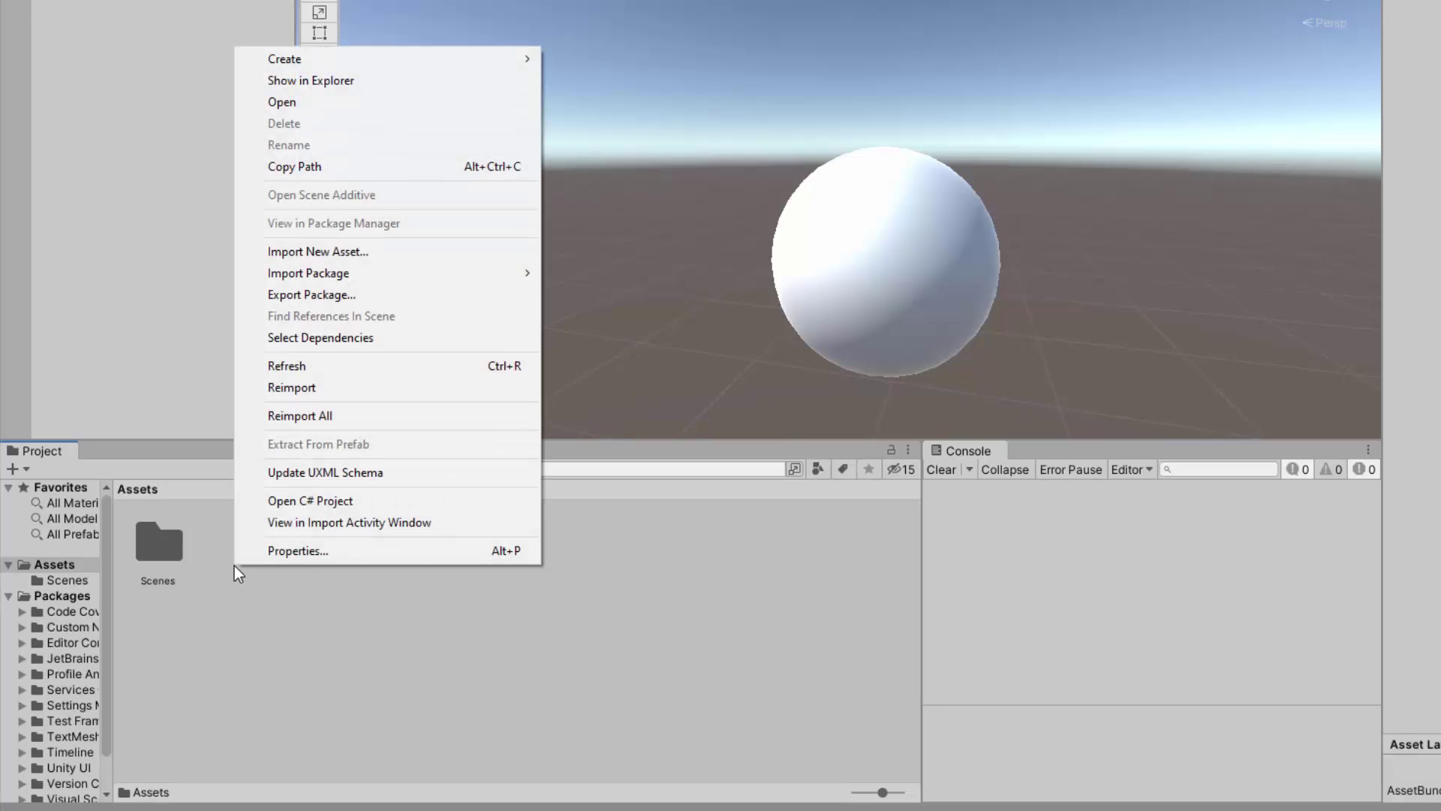
pyautogui.moveTo(423, 60)
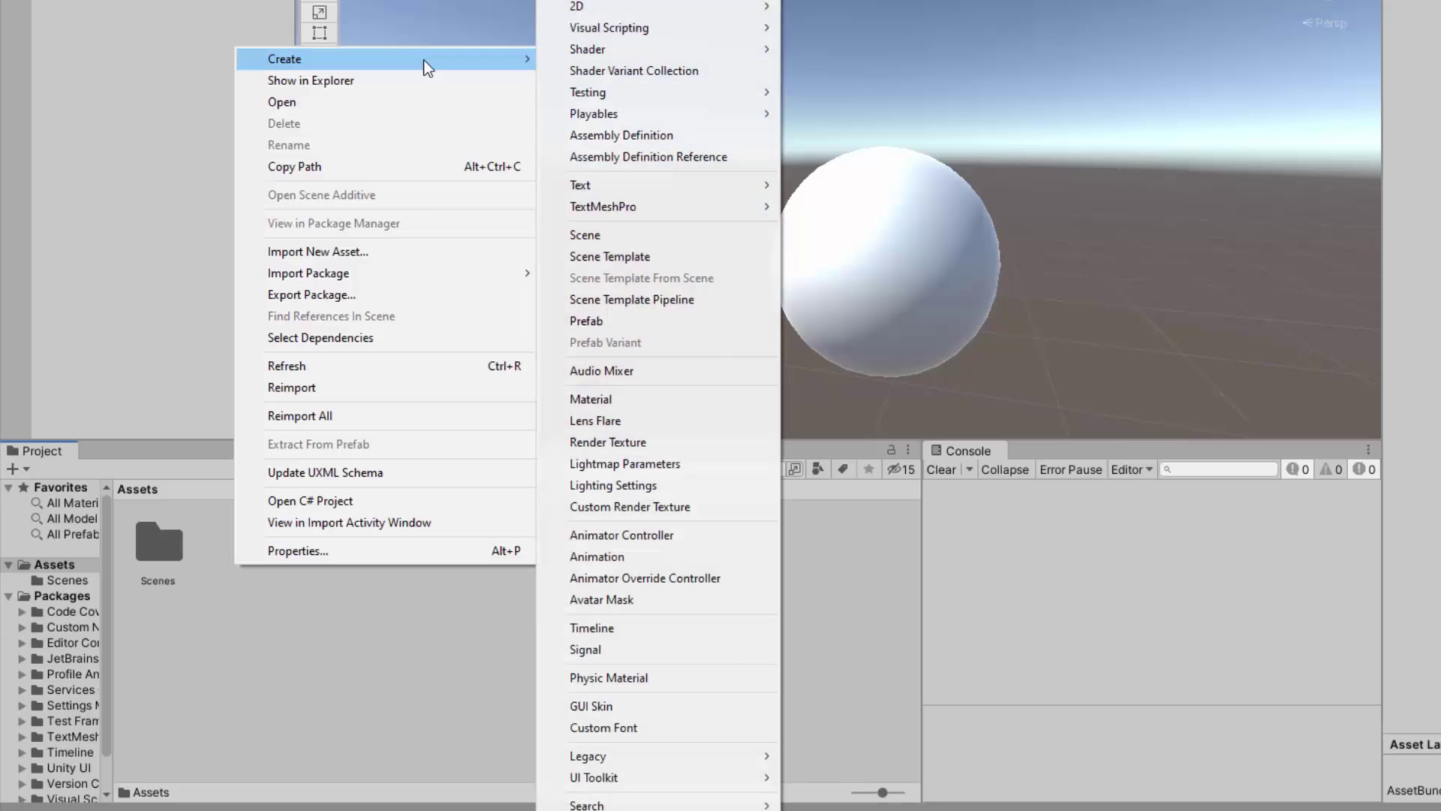
pyautogui.click(602, 401)
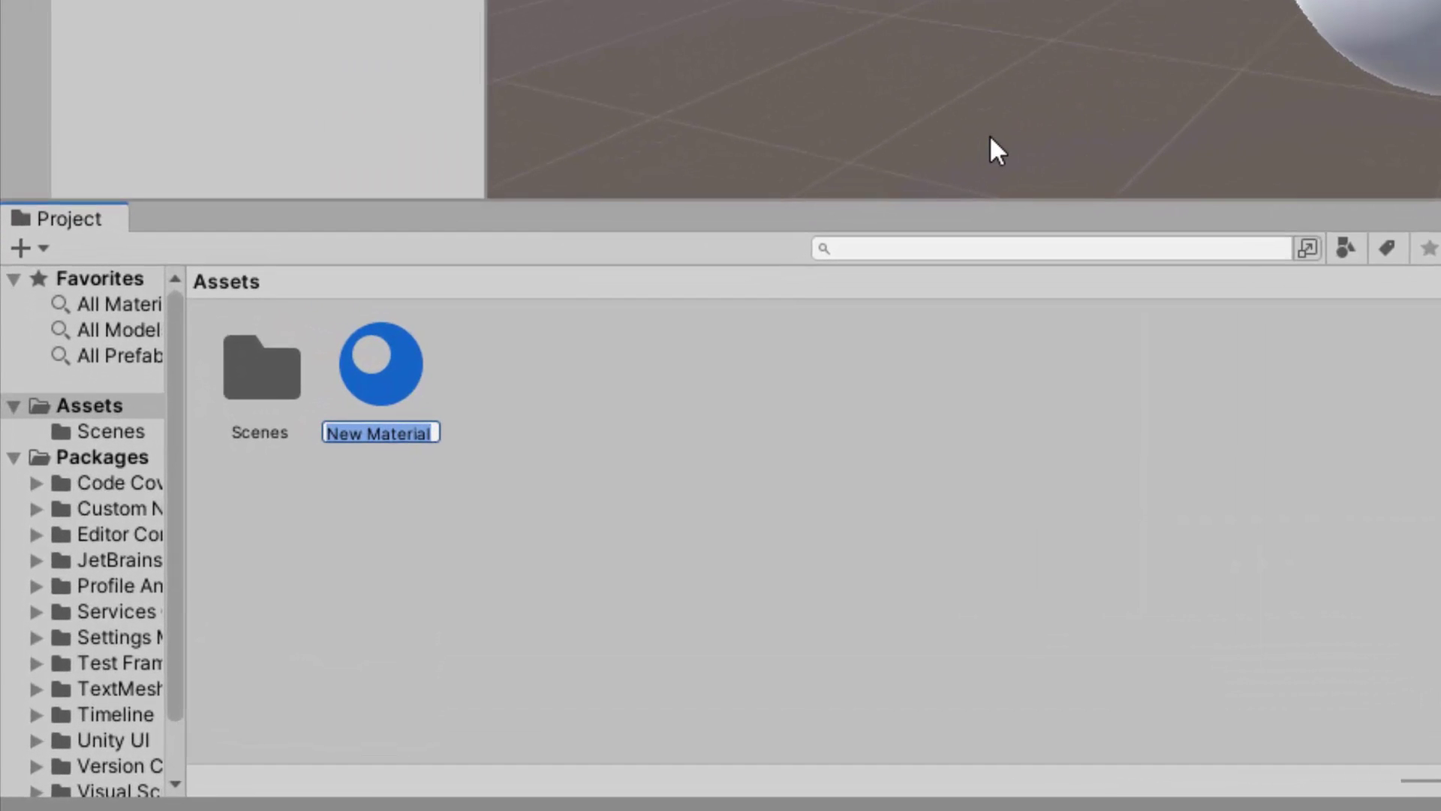
pyautogui.write('MyMaterial')
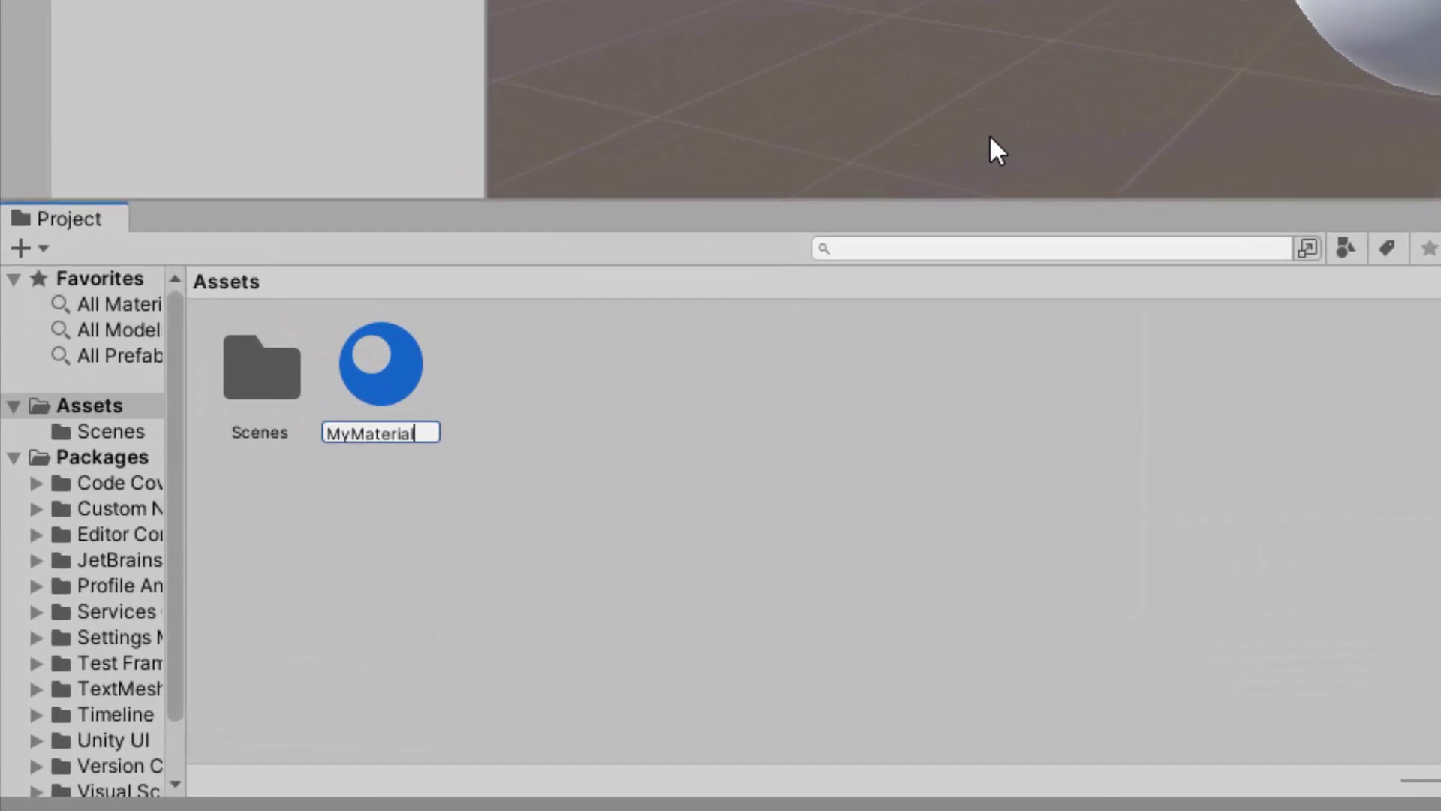
pyautogui.press('Return')
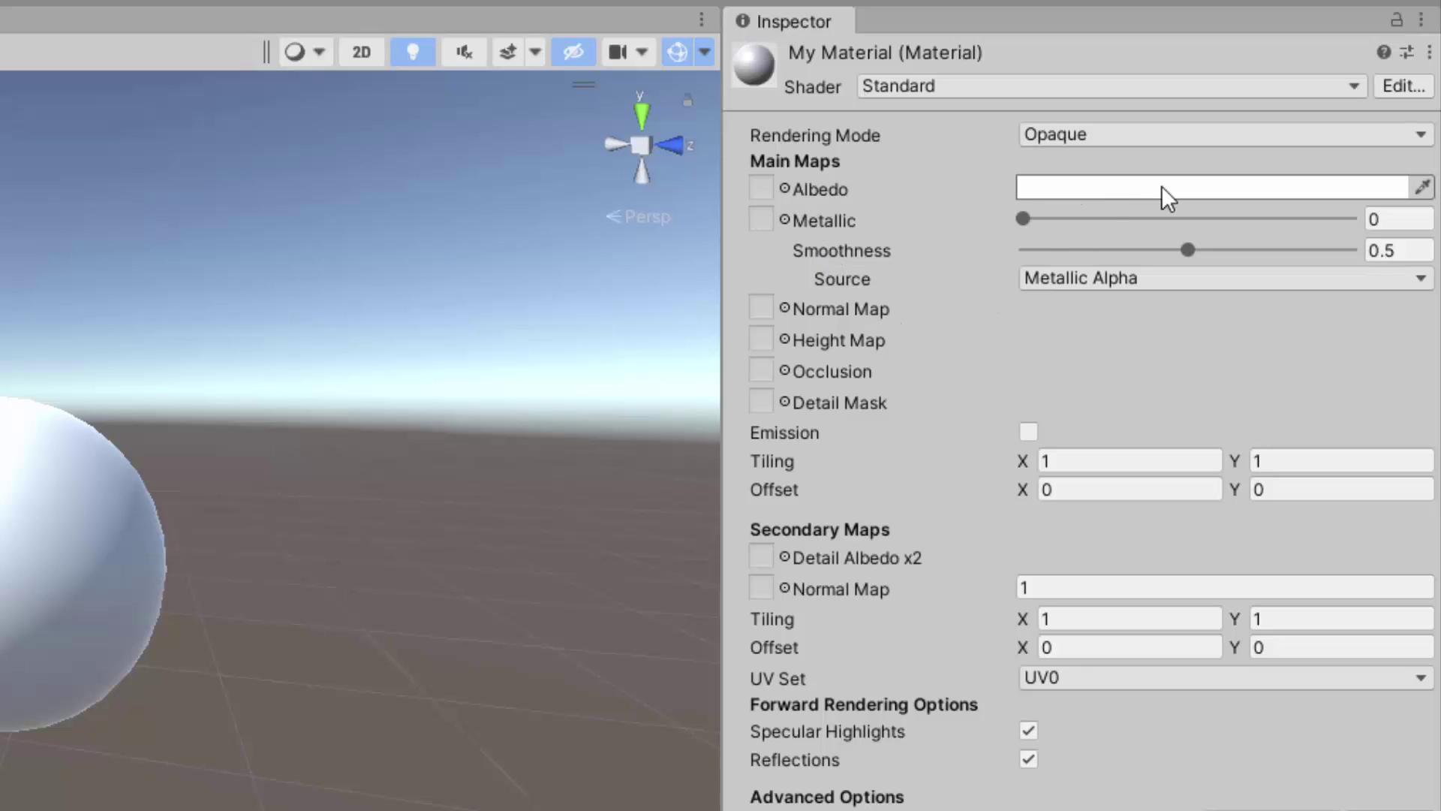
# Set MyMaterial's albedo colour to pure red (FF0000).
pyautogui.click(1082, 187)
pyautogui.moveTo(1152, 177); pyautogui.dragTo(431, 129)
pyautogui.moveTo(604, 310); pyautogui.dragTo(663, 251)
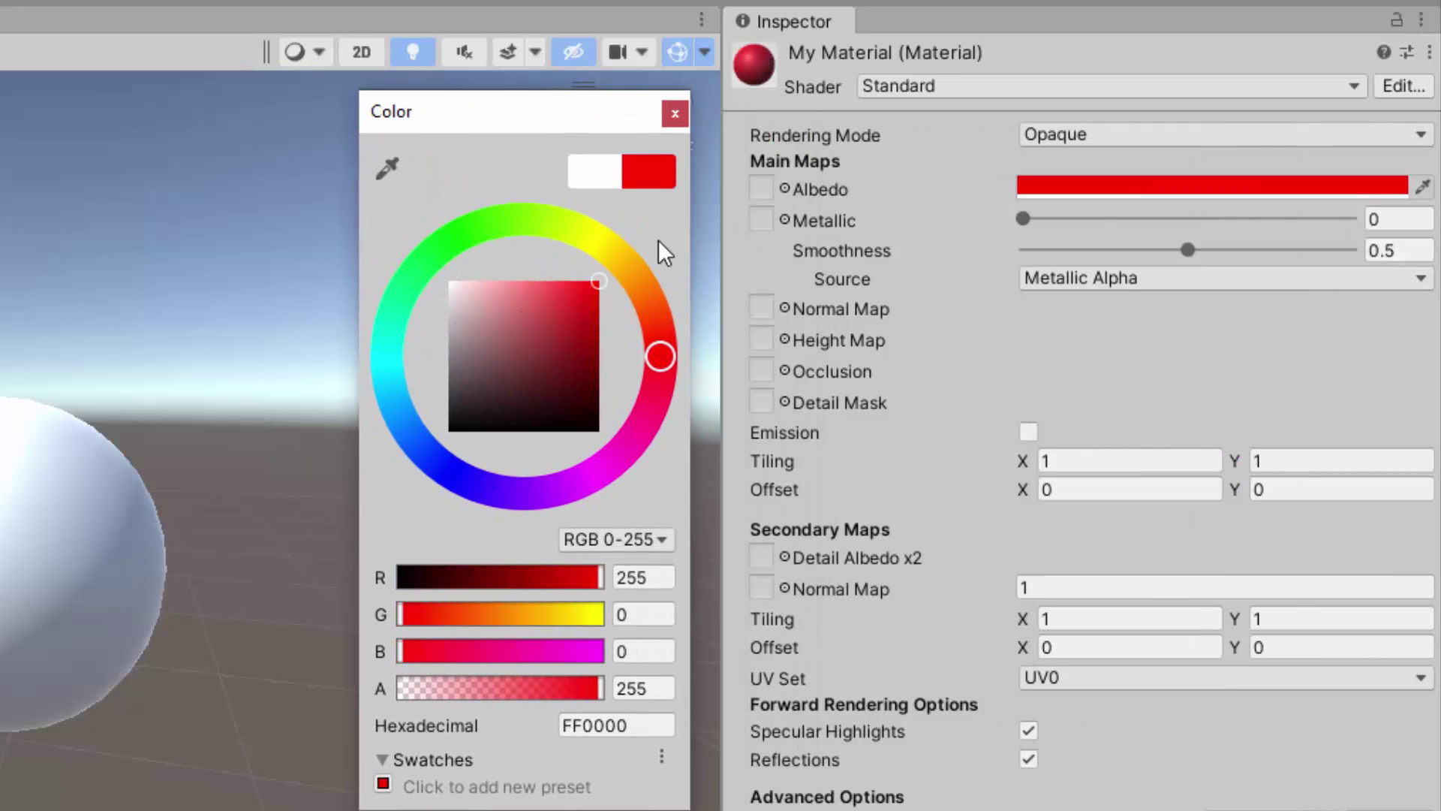
pyautogui.click(674, 114)
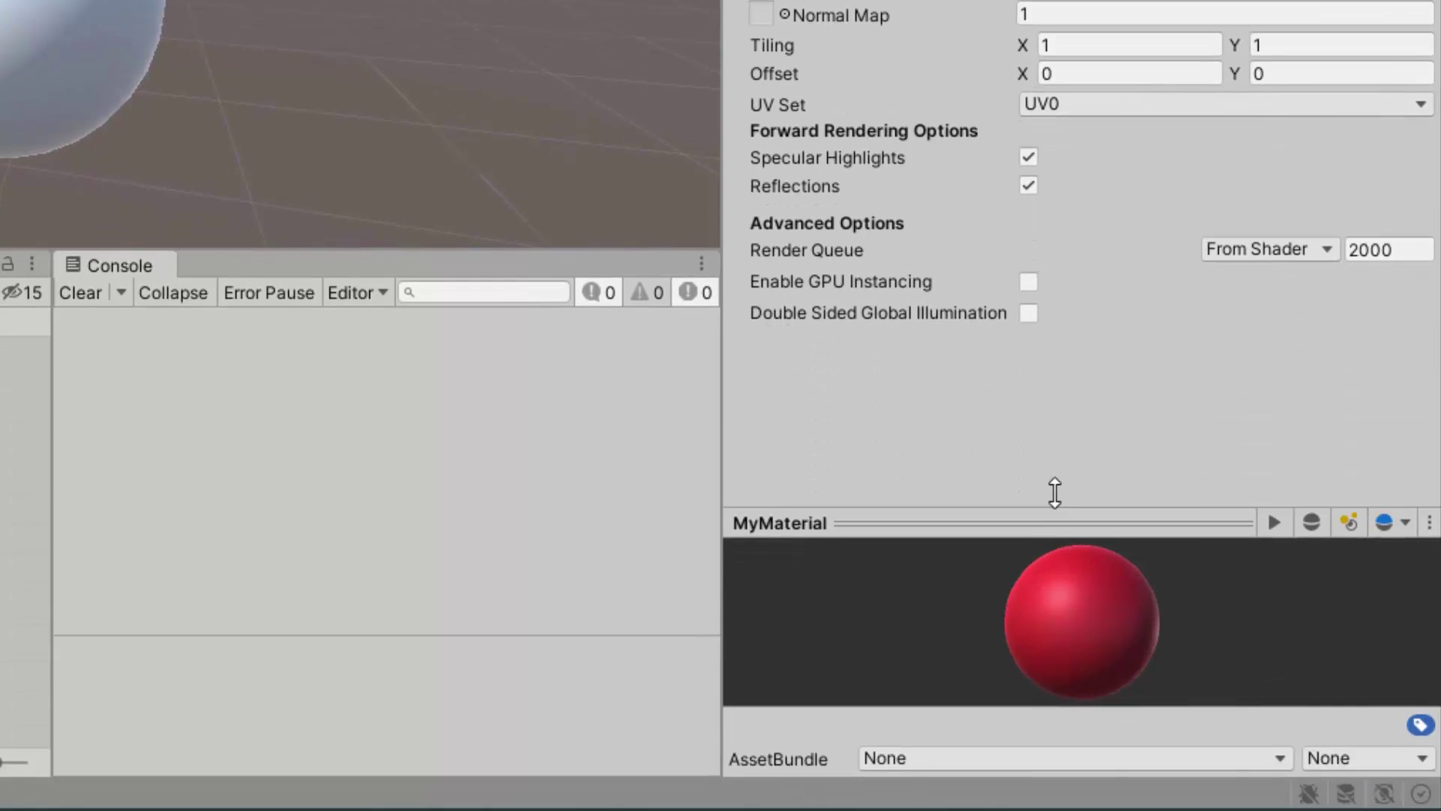
# Enlarge and rotate the MyMaterial preview, and apply the material to the sphere in the scene.
pyautogui.moveTo(1054, 494); pyautogui.dragTo(1055, 282)
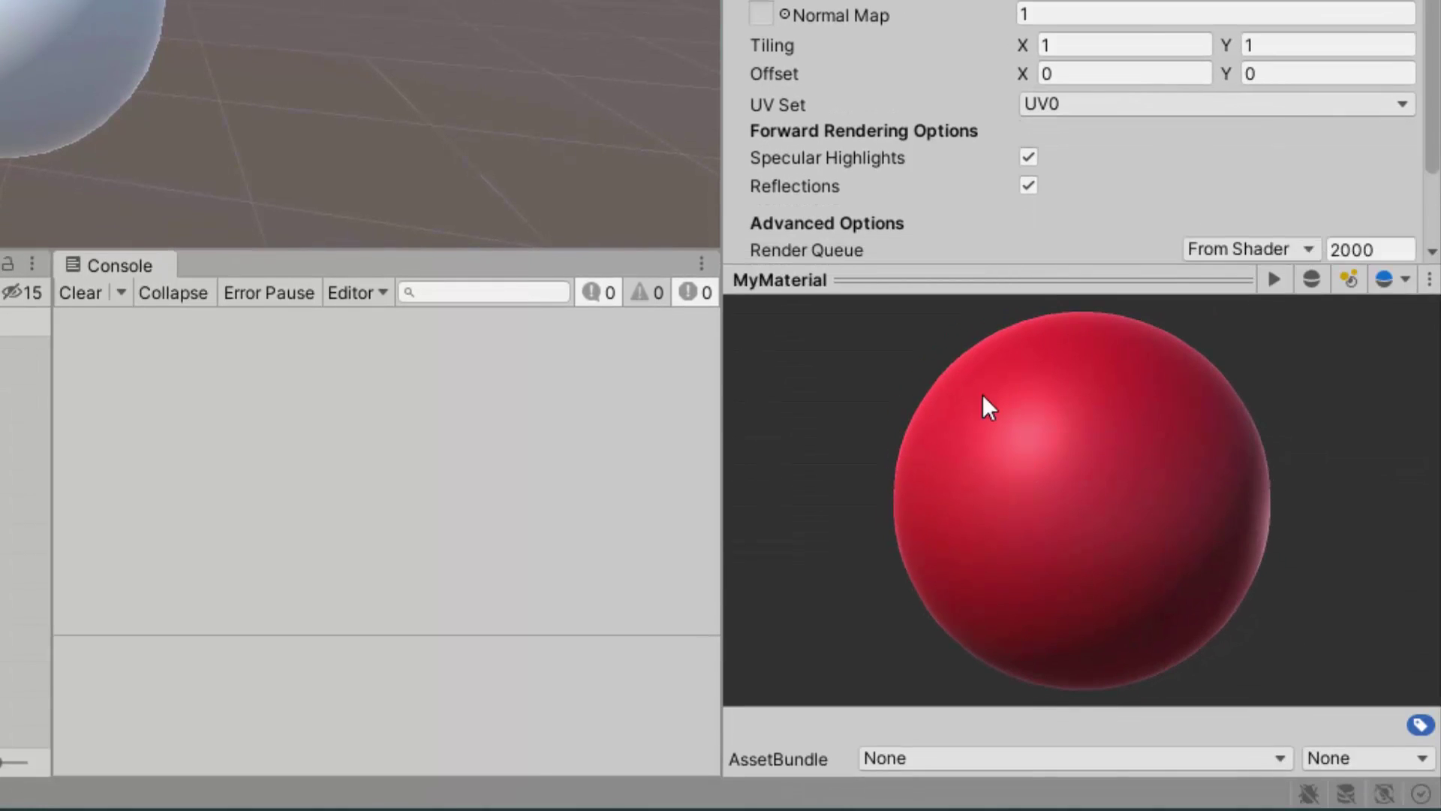
pyautogui.moveTo(983, 396)
pyautogui.mouseDown()
pyautogui.moveTo(978, 493)
pyautogui.moveTo(1172, 501)
pyautogui.moveTo(1062, 492)
pyautogui.moveTo(1223, 598)
pyautogui.moveTo(1230, 549)
pyautogui.mouseUp()
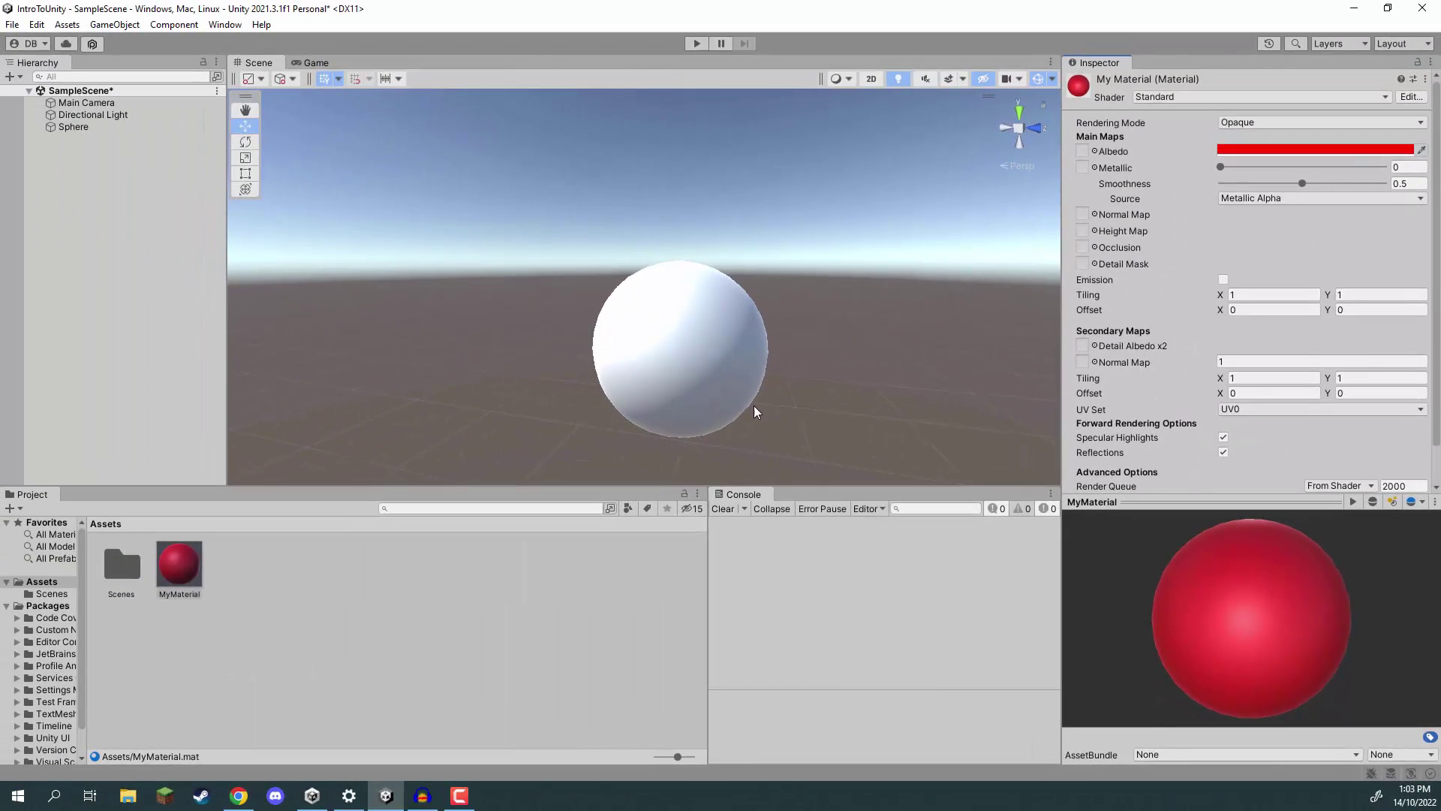
pyautogui.moveTo(187, 583); pyautogui.dragTo(662, 346)
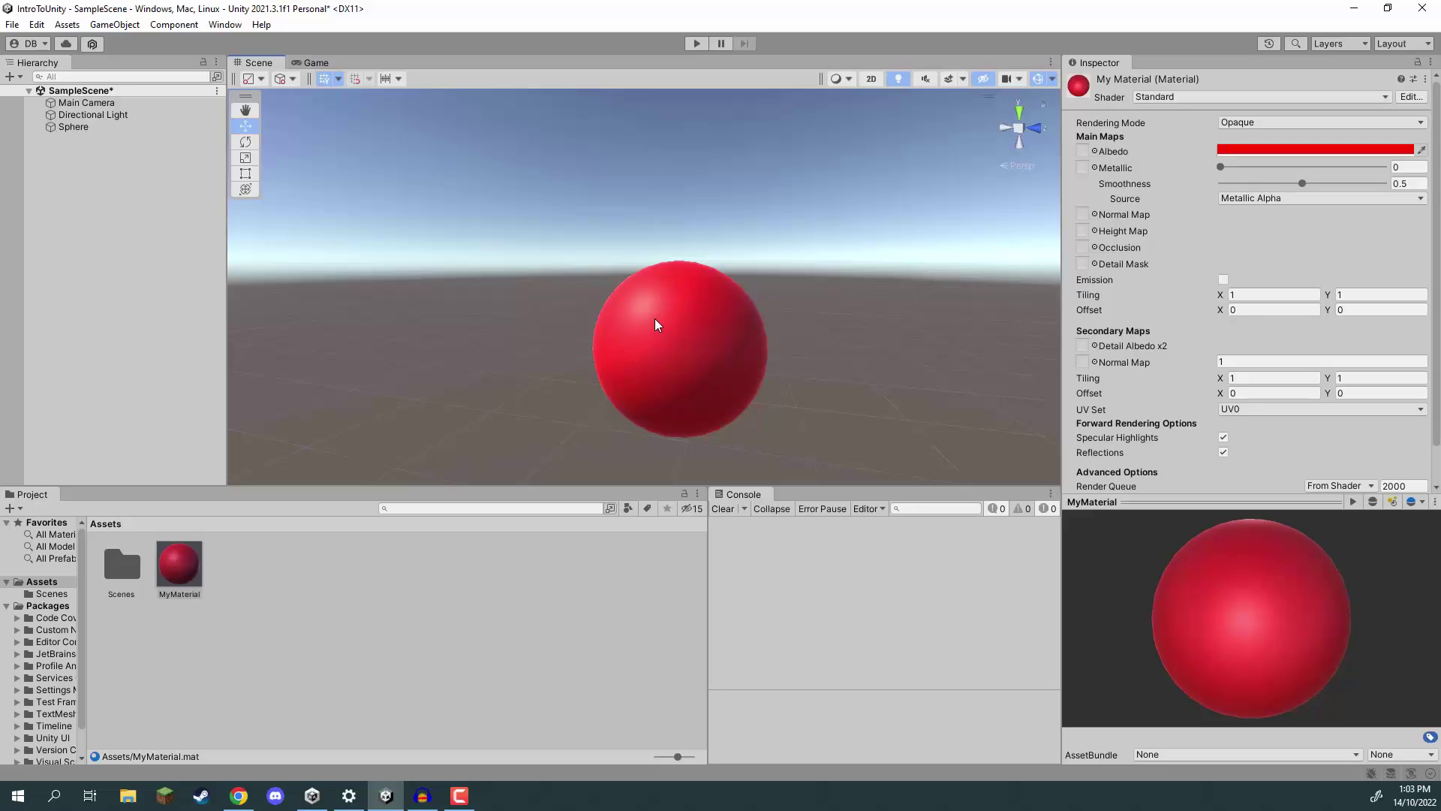
pyautogui.click(195, 571)
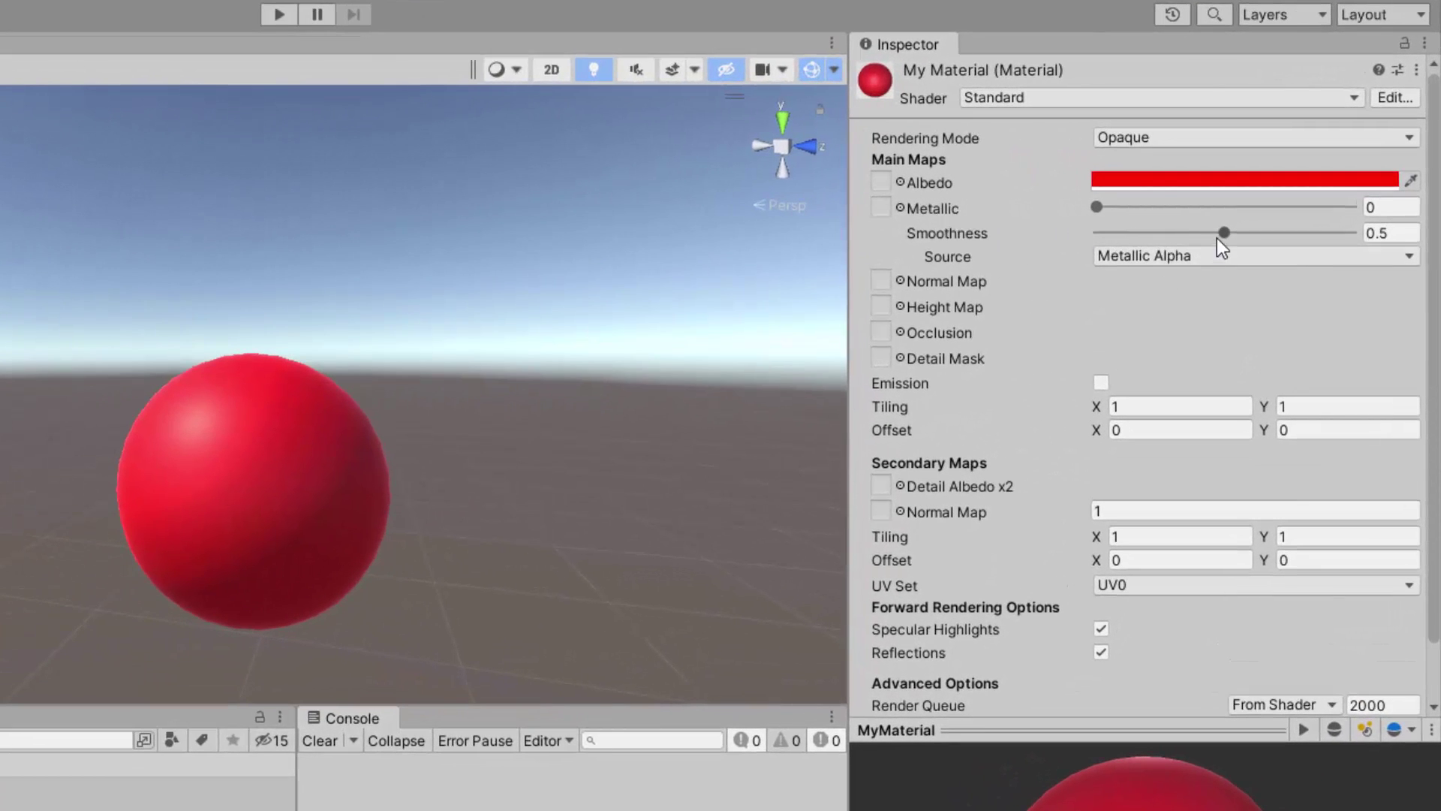
# Compare MyMaterial's smoothness at 1, 0 and 0.842, leaving smoothness at 0.447 and metallic at 0.
pyautogui.moveTo(1224, 232); pyautogui.dragTo(1367, 233)
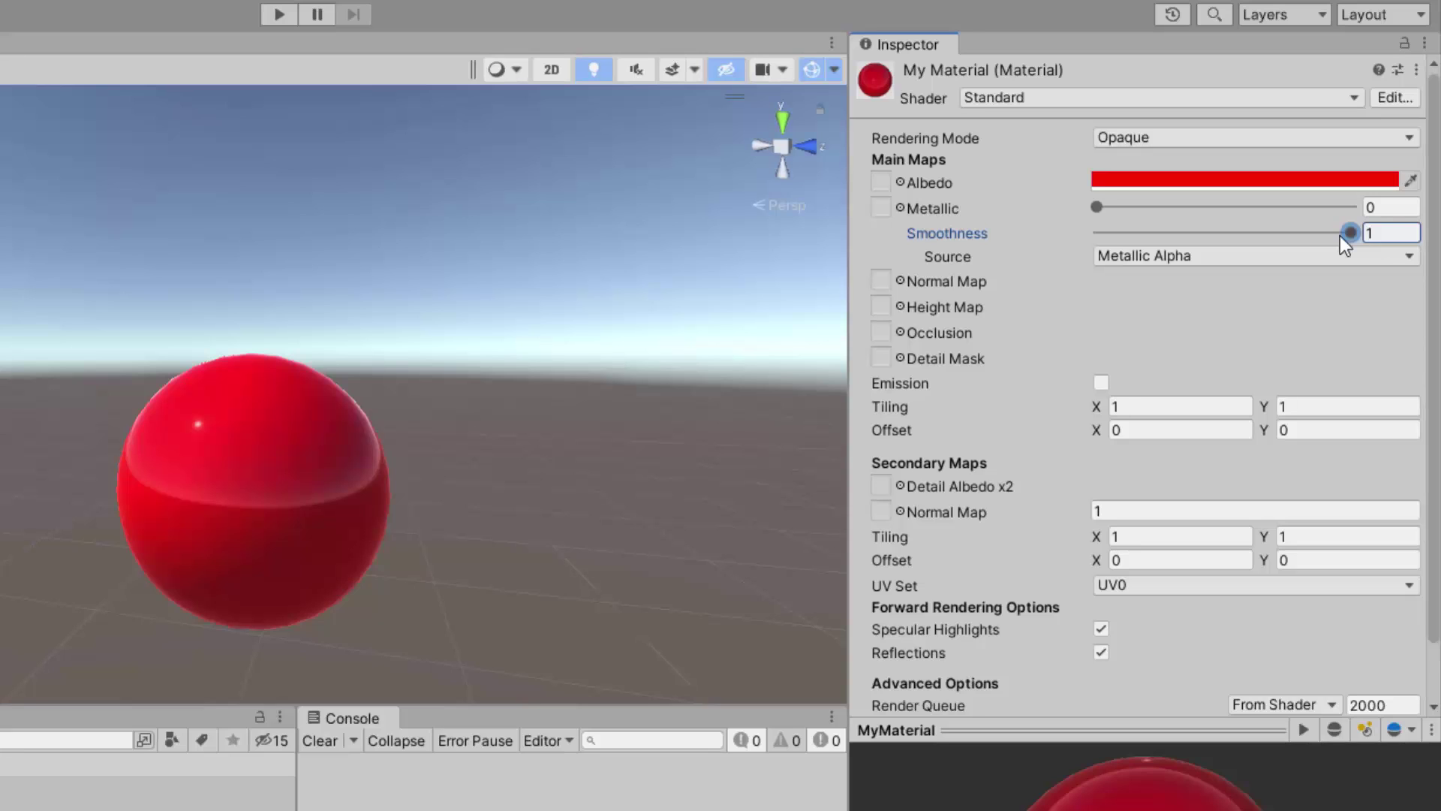
pyautogui.moveTo(1340, 236); pyautogui.dragTo(922, 248)
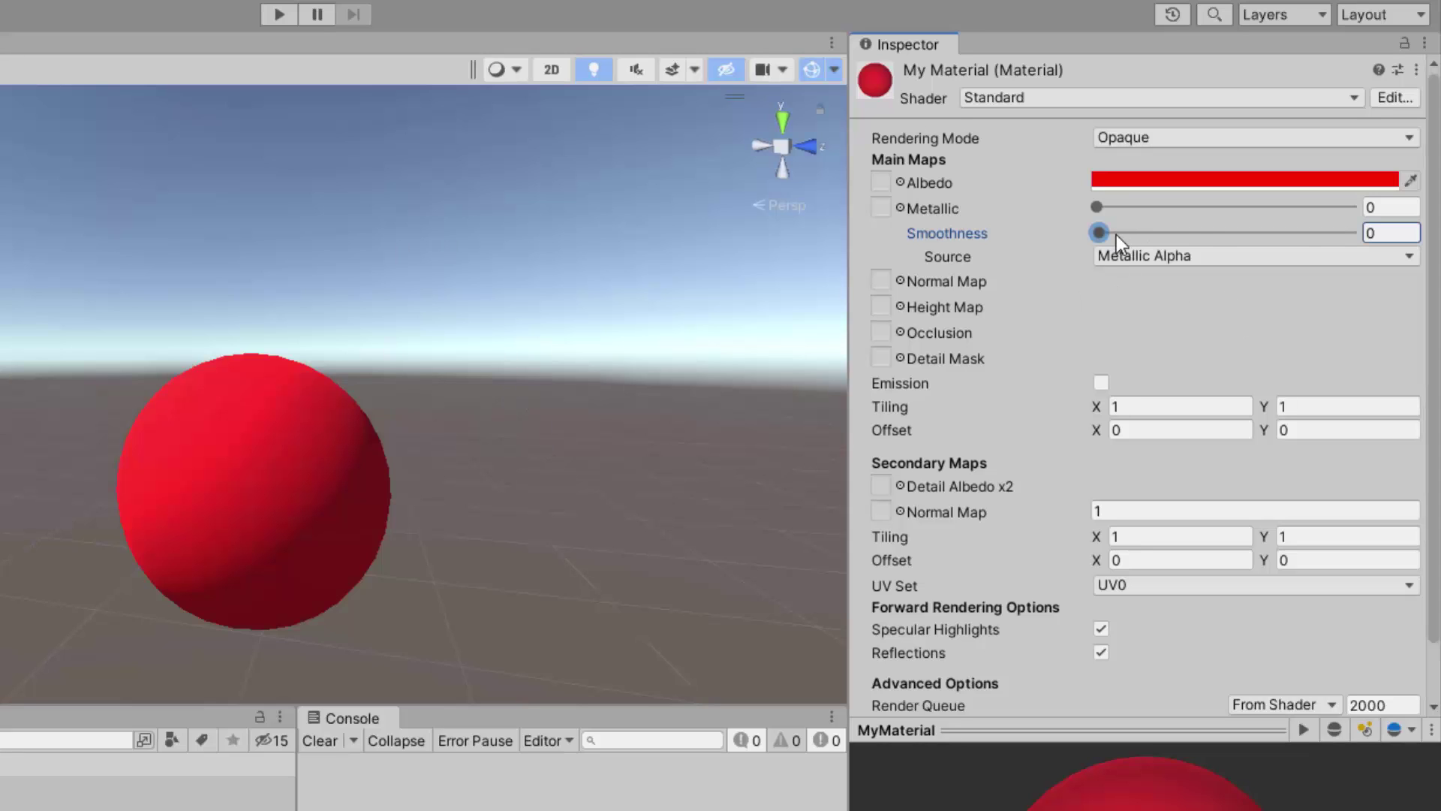
pyautogui.moveTo(1116, 235); pyautogui.dragTo(1282, 226)
pyautogui.moveTo(1093, 207)
pyautogui.mouseDown()
pyautogui.moveTo(1314, 210)
pyautogui.moveTo(1081, 207)
pyautogui.mouseUp()
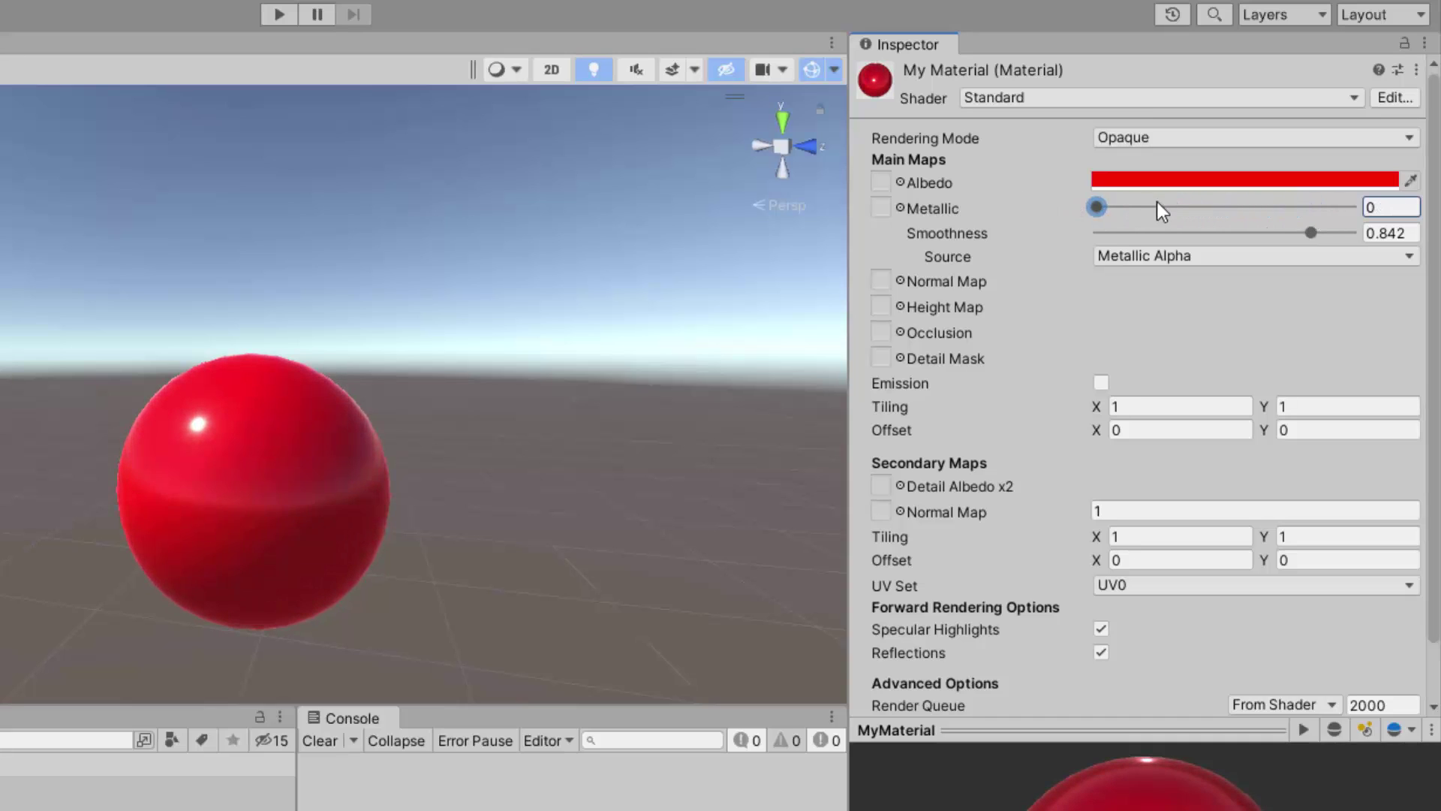
pyautogui.moveTo(1263, 233); pyautogui.dragTo(1212, 232)
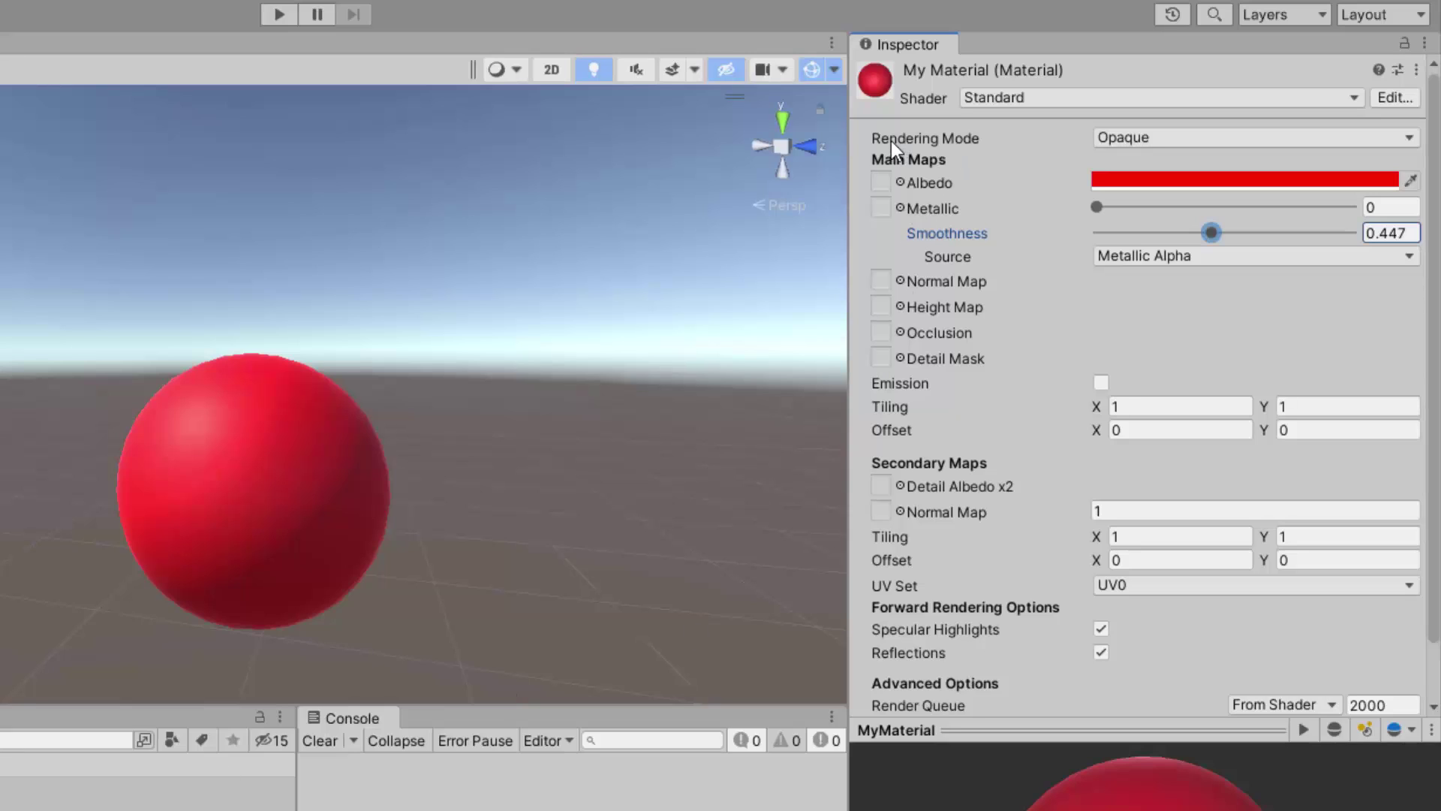
# Set MyMaterial's rendering mode to Transparent and cycle its albedo through cyan, green and yellow to magenta (FF00CC).
pyautogui.click(1114, 141)
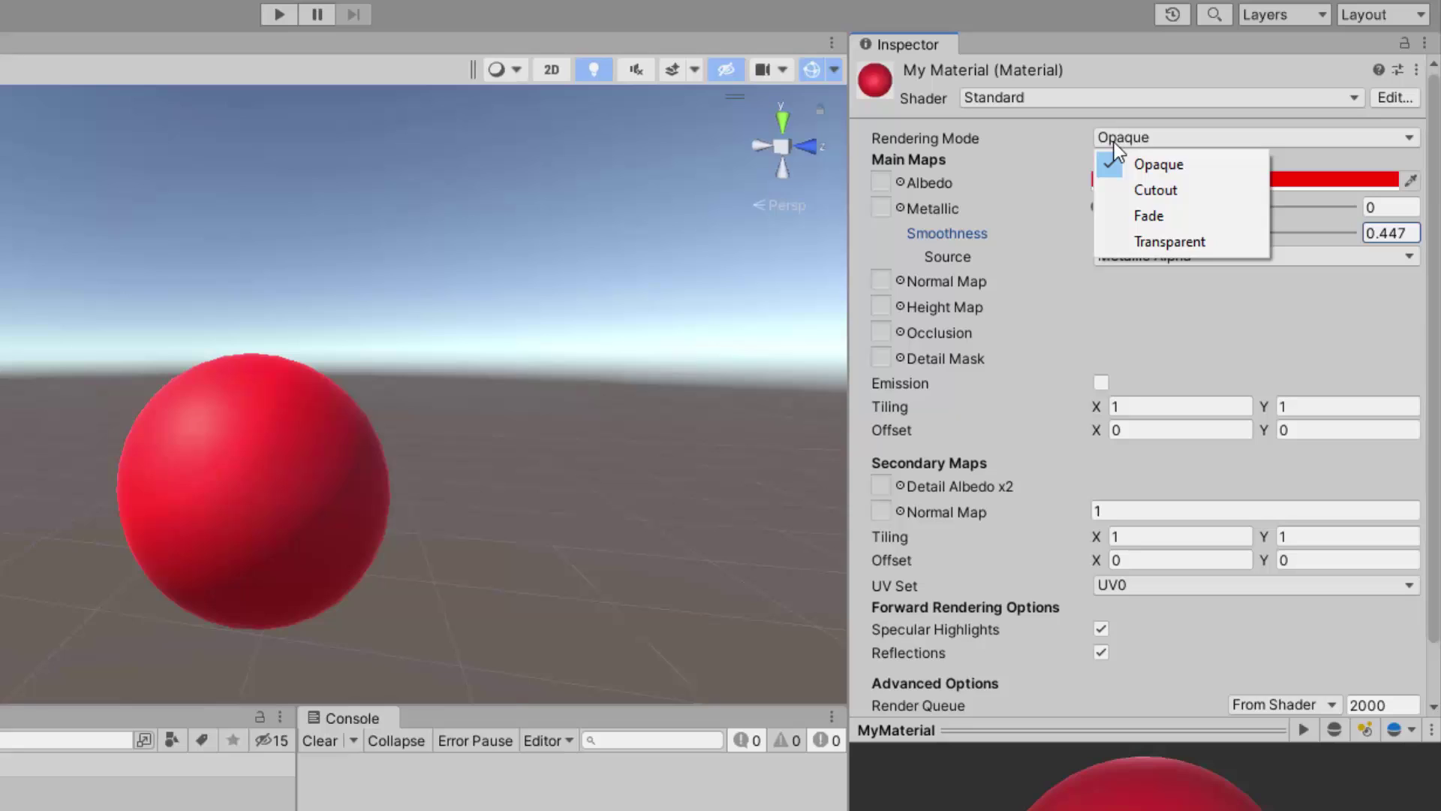
pyautogui.click(1133, 241)
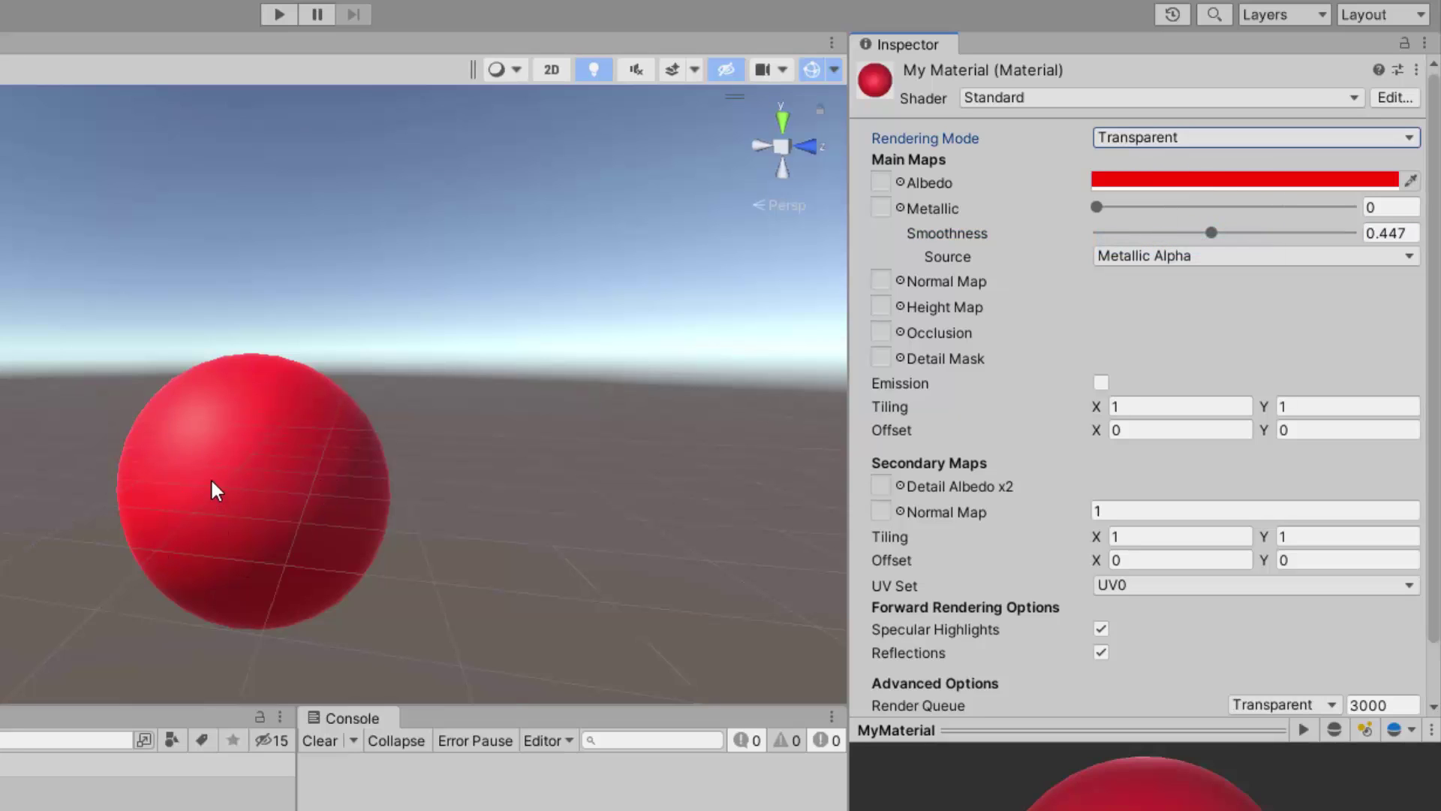
pyautogui.click(1136, 186)
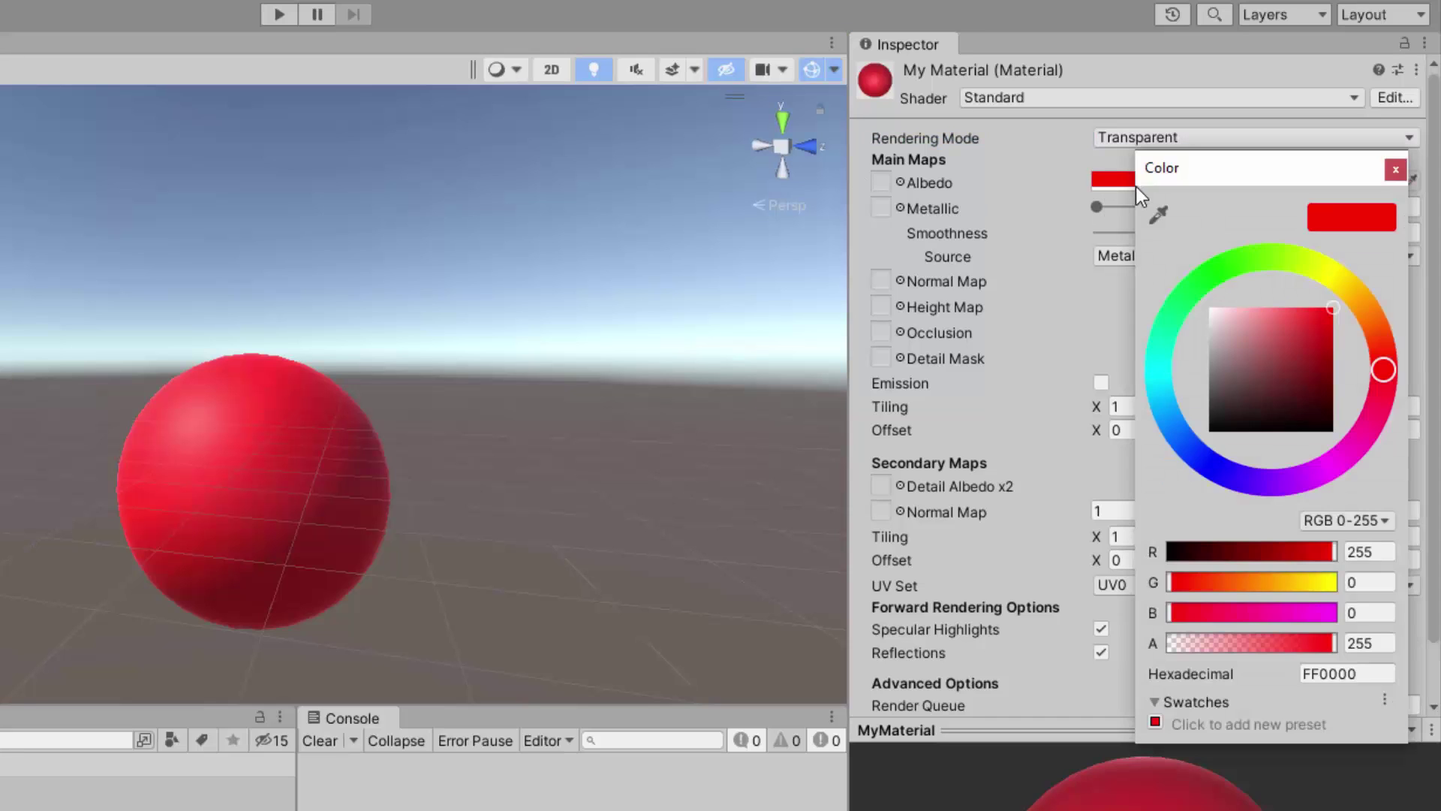
pyautogui.moveTo(1192, 174); pyautogui.dragTo(717, 196)
pyautogui.click(693, 394)
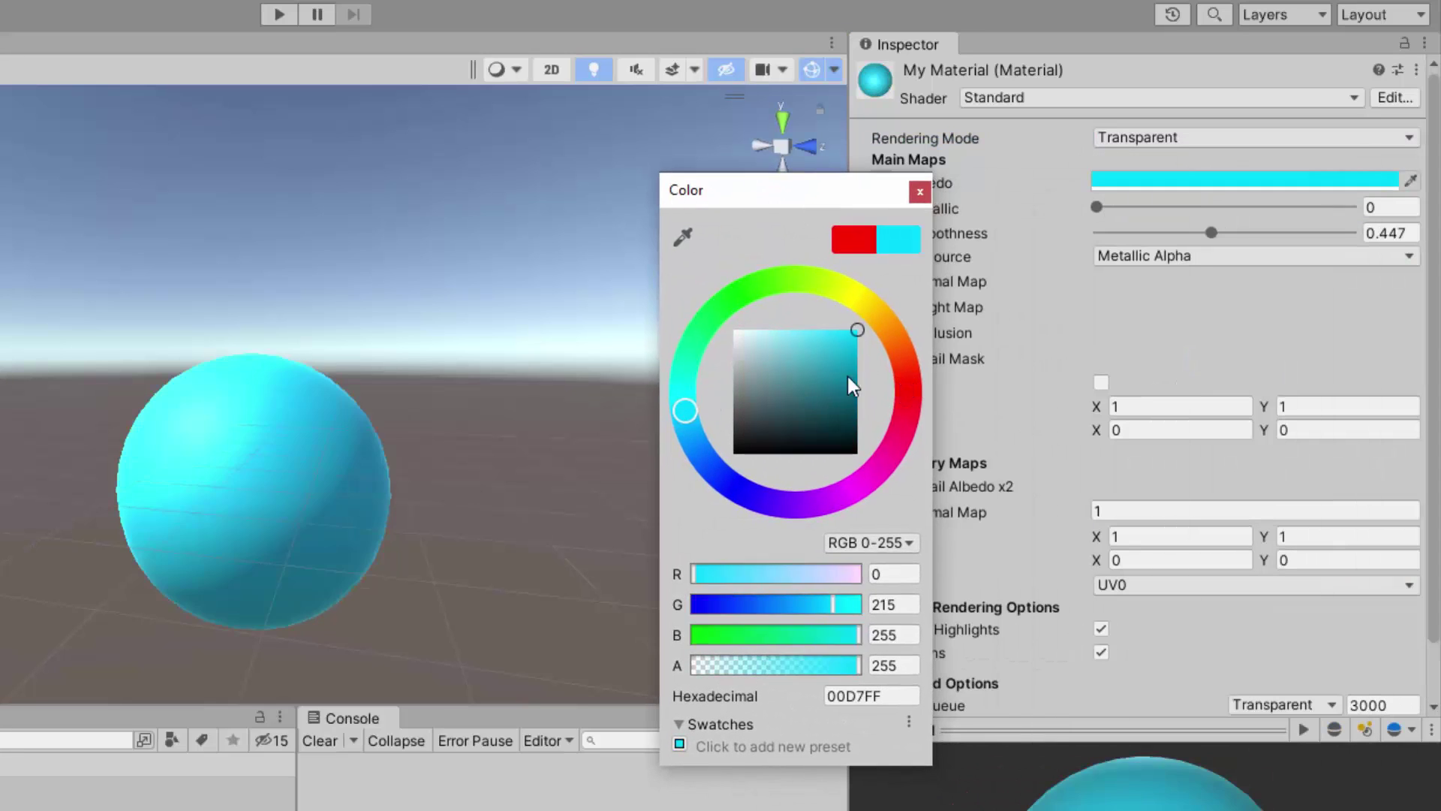
pyautogui.click(725, 306)
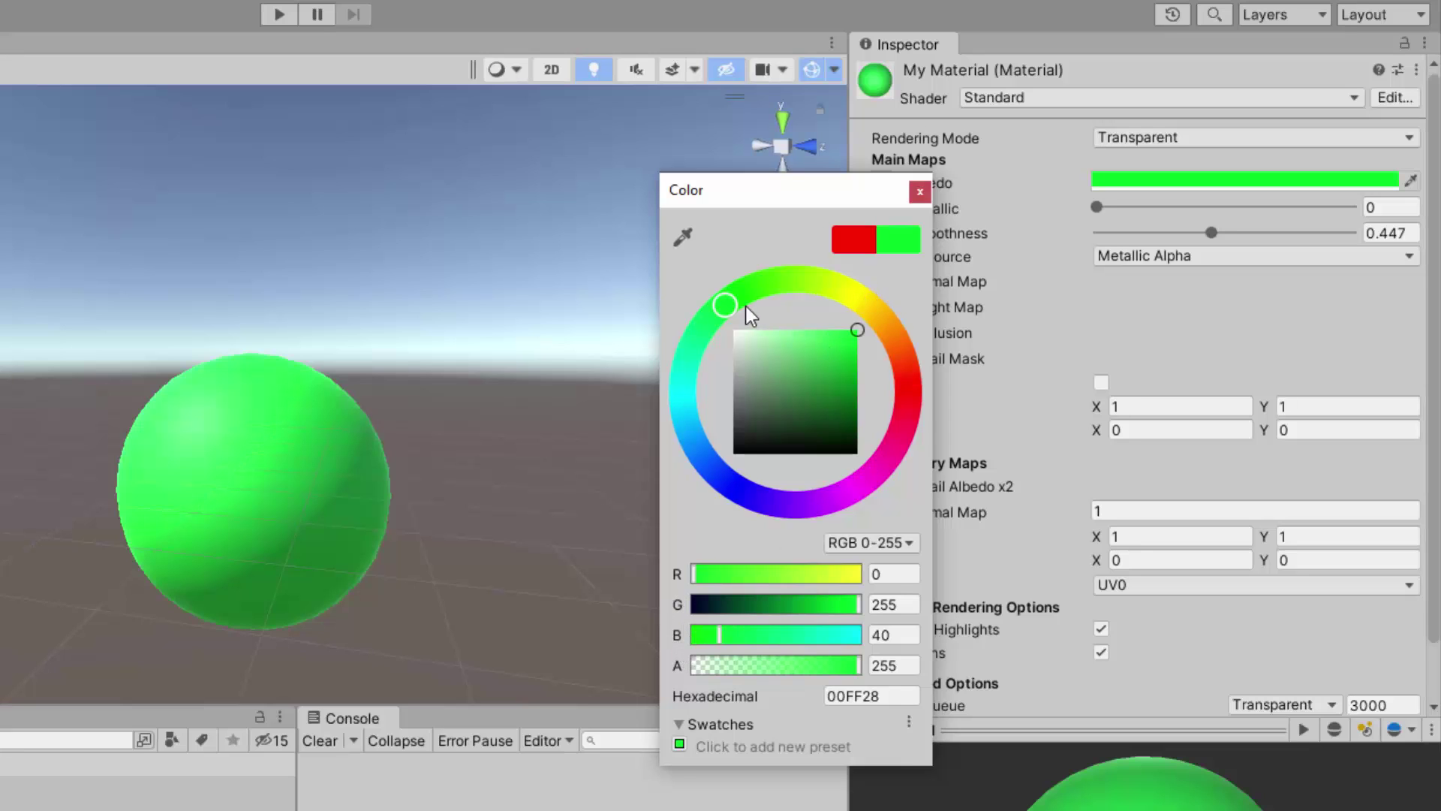
pyautogui.moveTo(746, 305)
pyautogui.mouseDown()
pyautogui.moveTo(794, 278)
pyautogui.moveTo(876, 321)
pyautogui.moveTo(900, 398)
pyautogui.moveTo(873, 481)
pyautogui.moveTo(809, 498)
pyautogui.moveTo(731, 473)
pyautogui.moveTo(799, 485)
pyautogui.moveTo(856, 300)
pyautogui.moveTo(839, 283)
pyautogui.mouseUp()
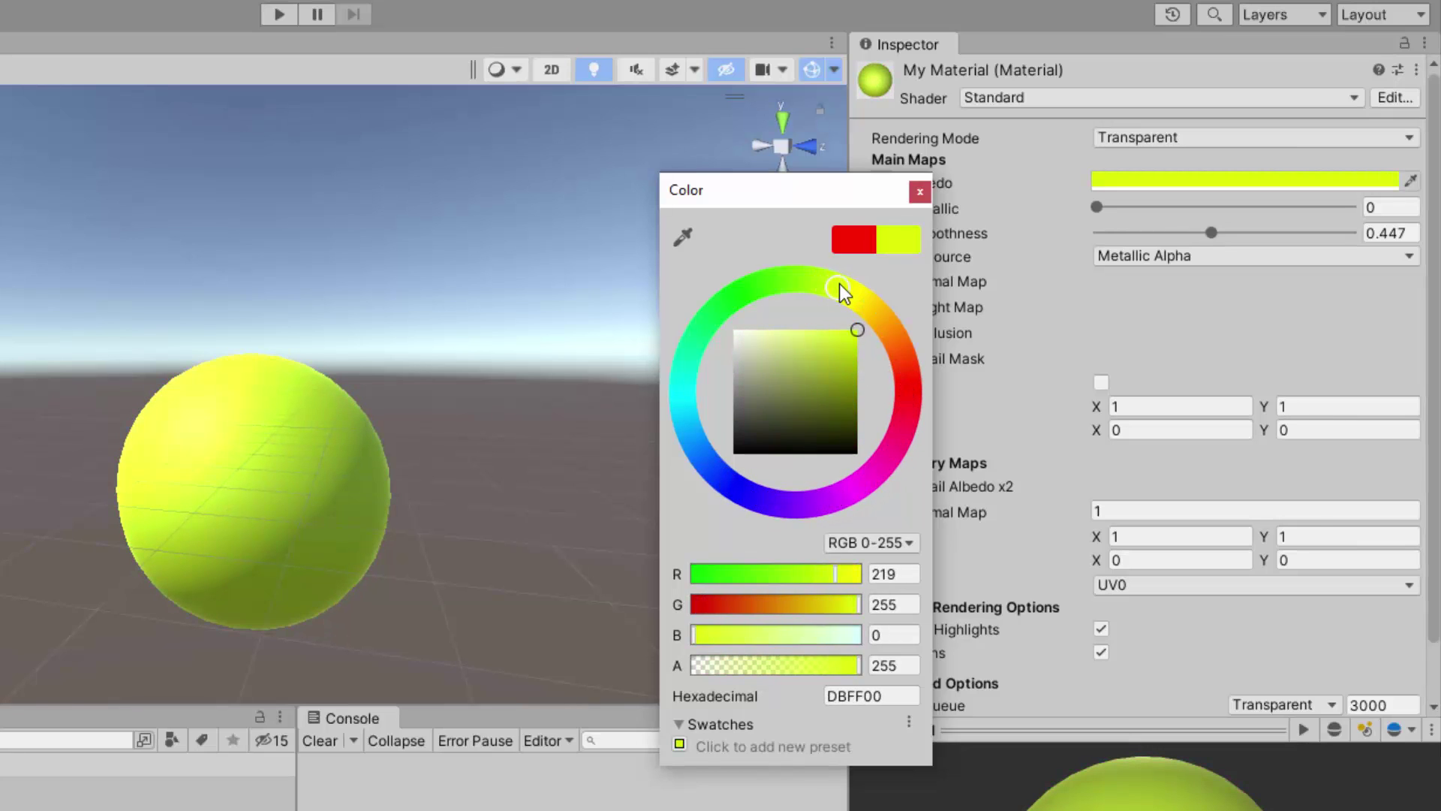
pyautogui.moveTo(840, 285)
pyautogui.mouseDown()
pyautogui.moveTo(876, 320)
pyautogui.moveTo(871, 477)
pyautogui.mouseUp()
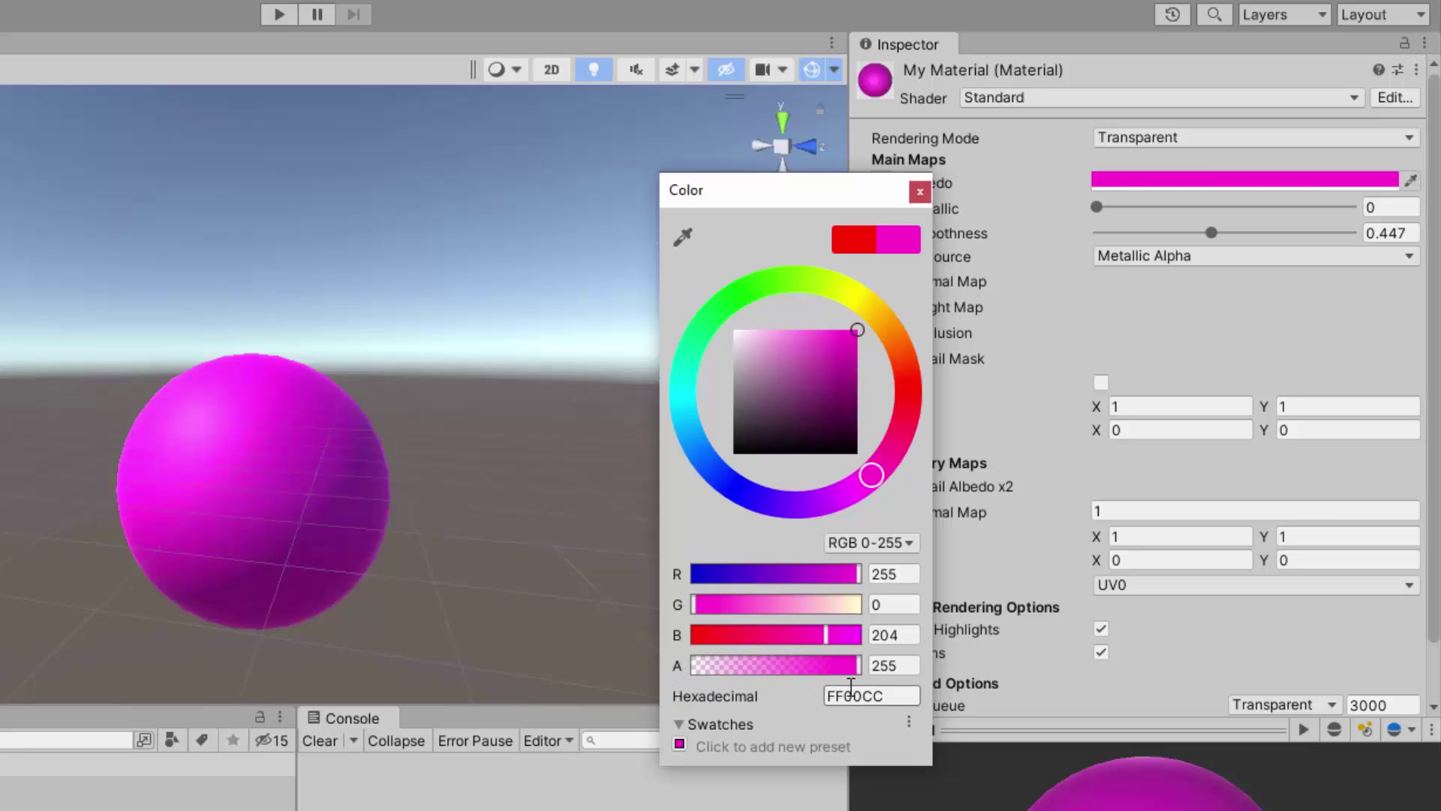
# Lower the albedo colour's alpha to 0, raise it to 116, and close the colour picker.
pyautogui.moveTo(851, 668); pyautogui.dragTo(677, 655)
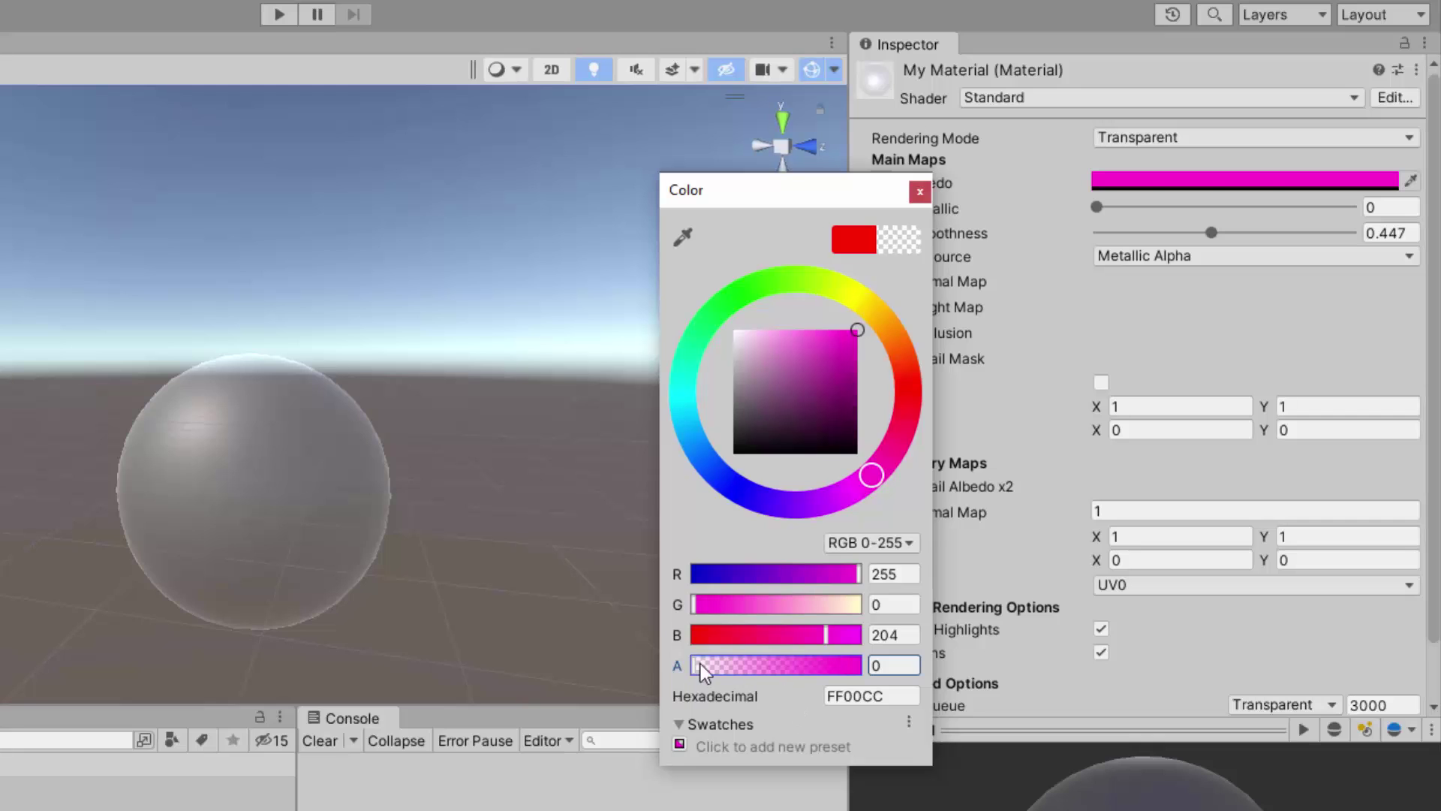
pyautogui.moveTo(700, 664); pyautogui.dragTo(772, 671)
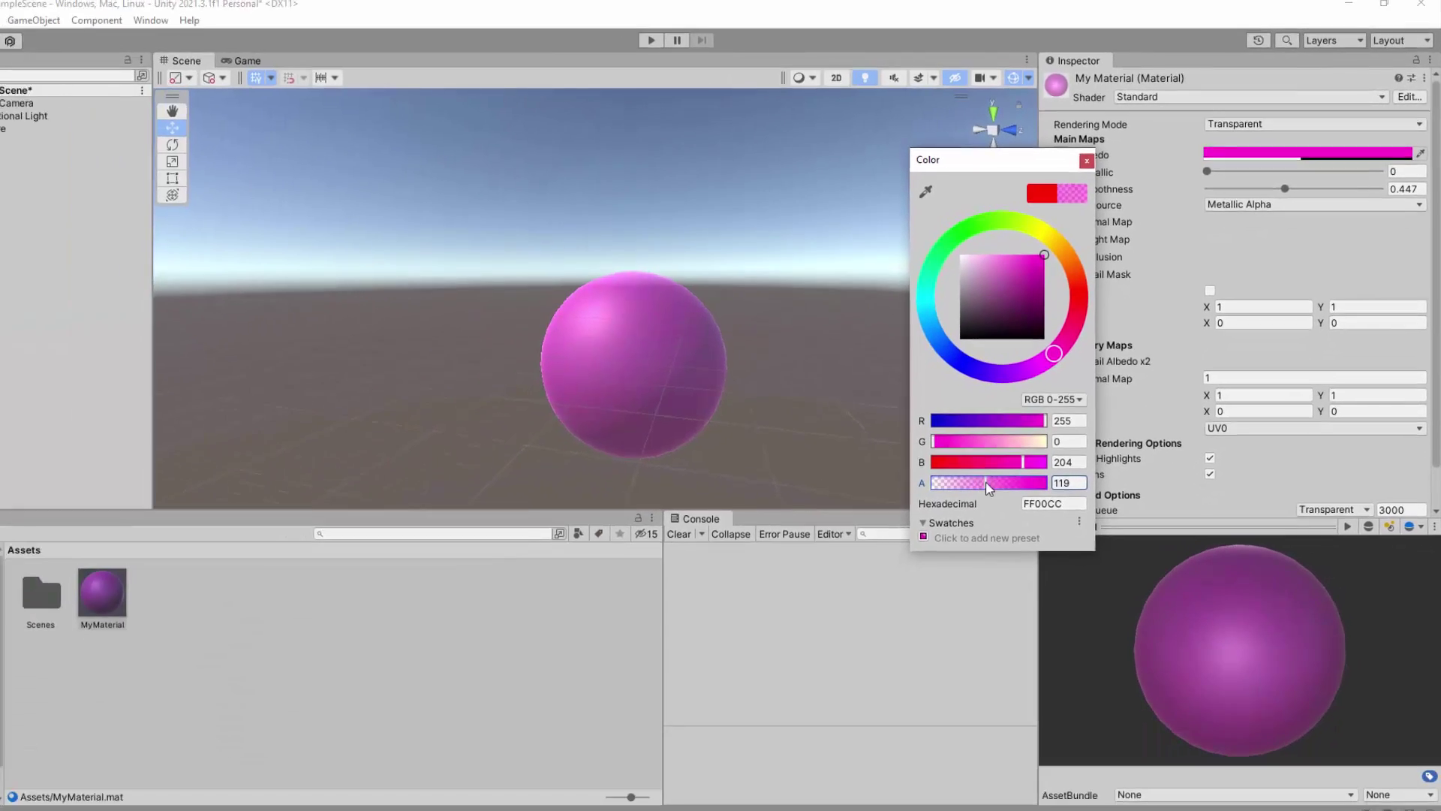
pyautogui.moveTo(986, 484); pyautogui.dragTo(983, 484)
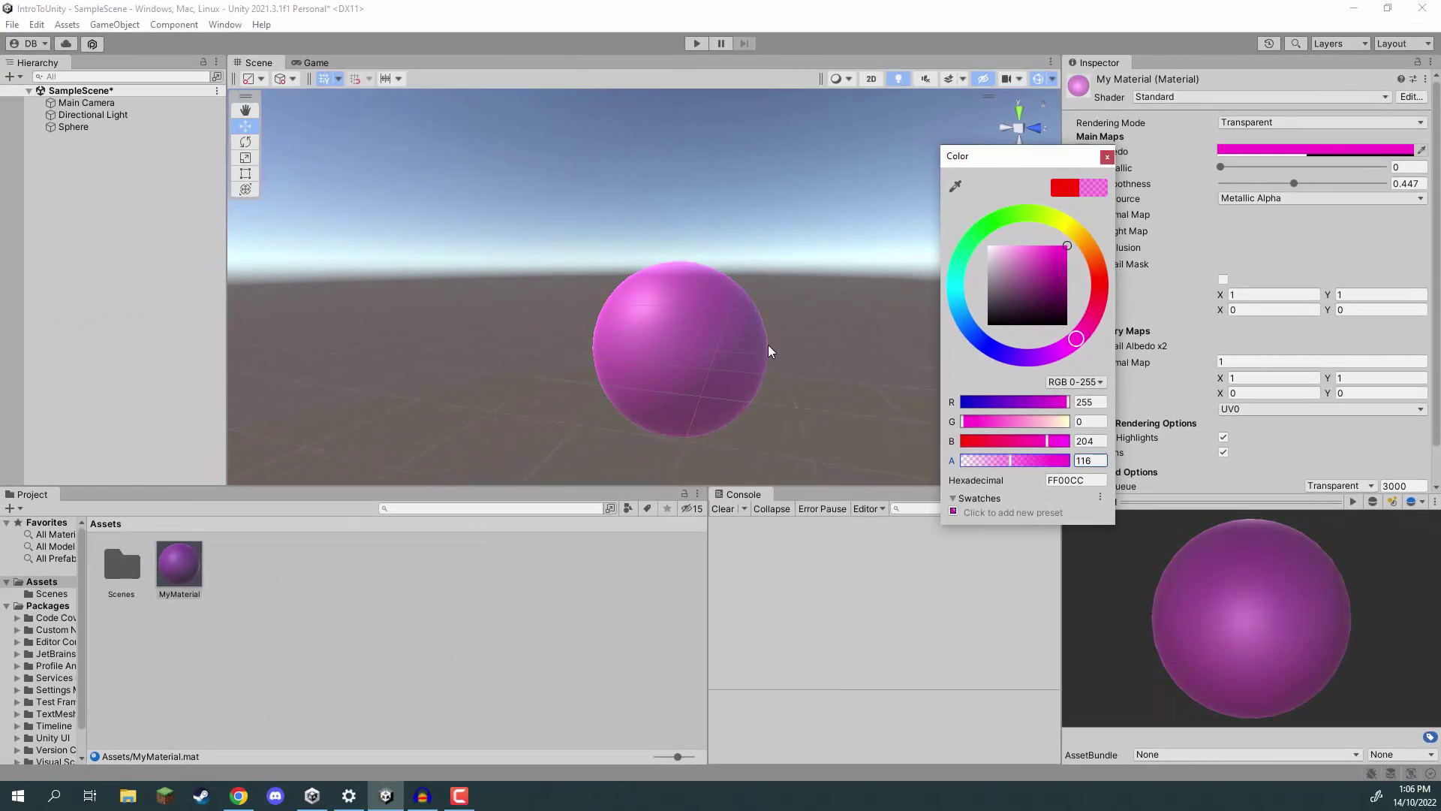
pyautogui.click(1107, 157)
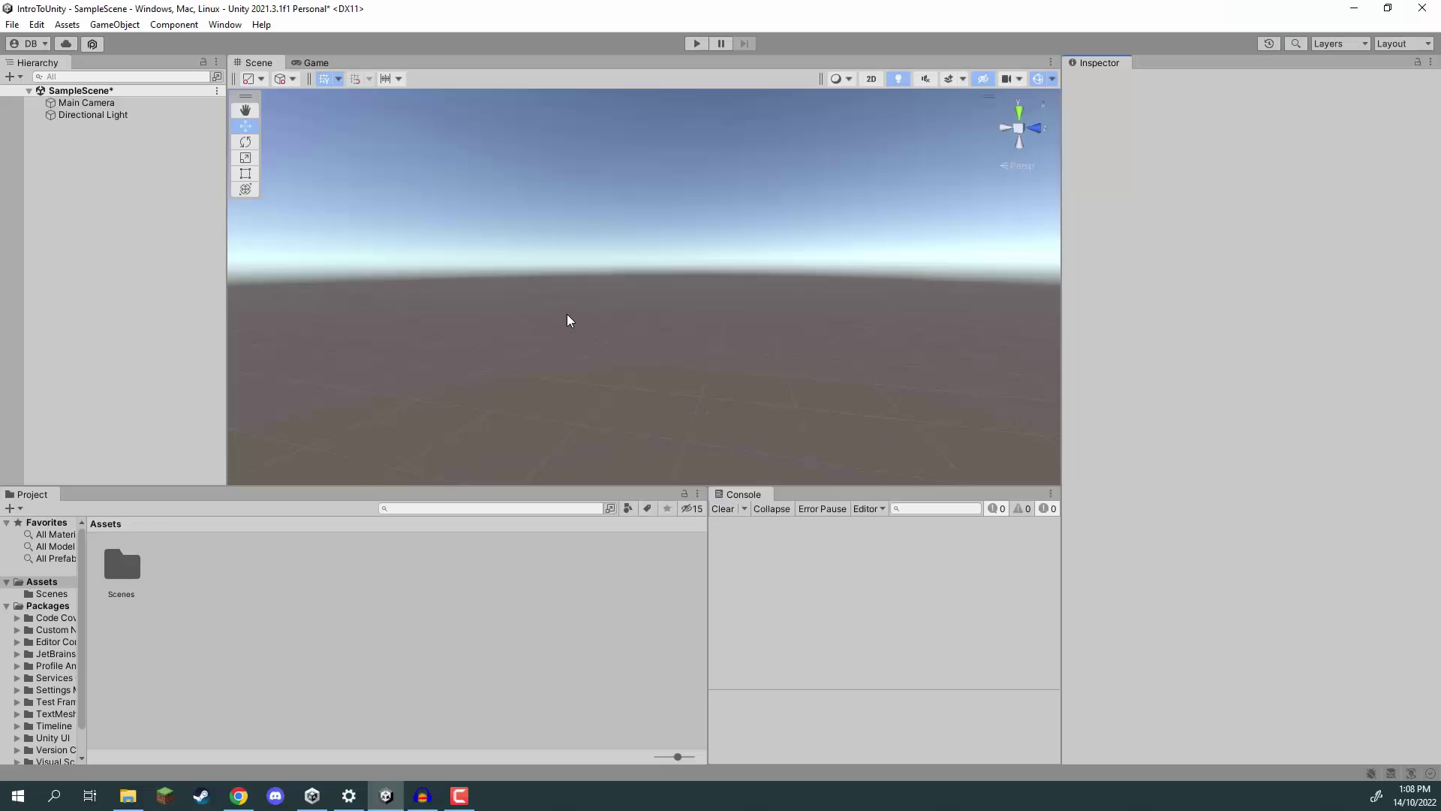
# Add a new sphere to the SampleScene that holds only the camera and light.
pyautogui.moveTo(570, 318); pyautogui.dragTo(613, 314, button='right')
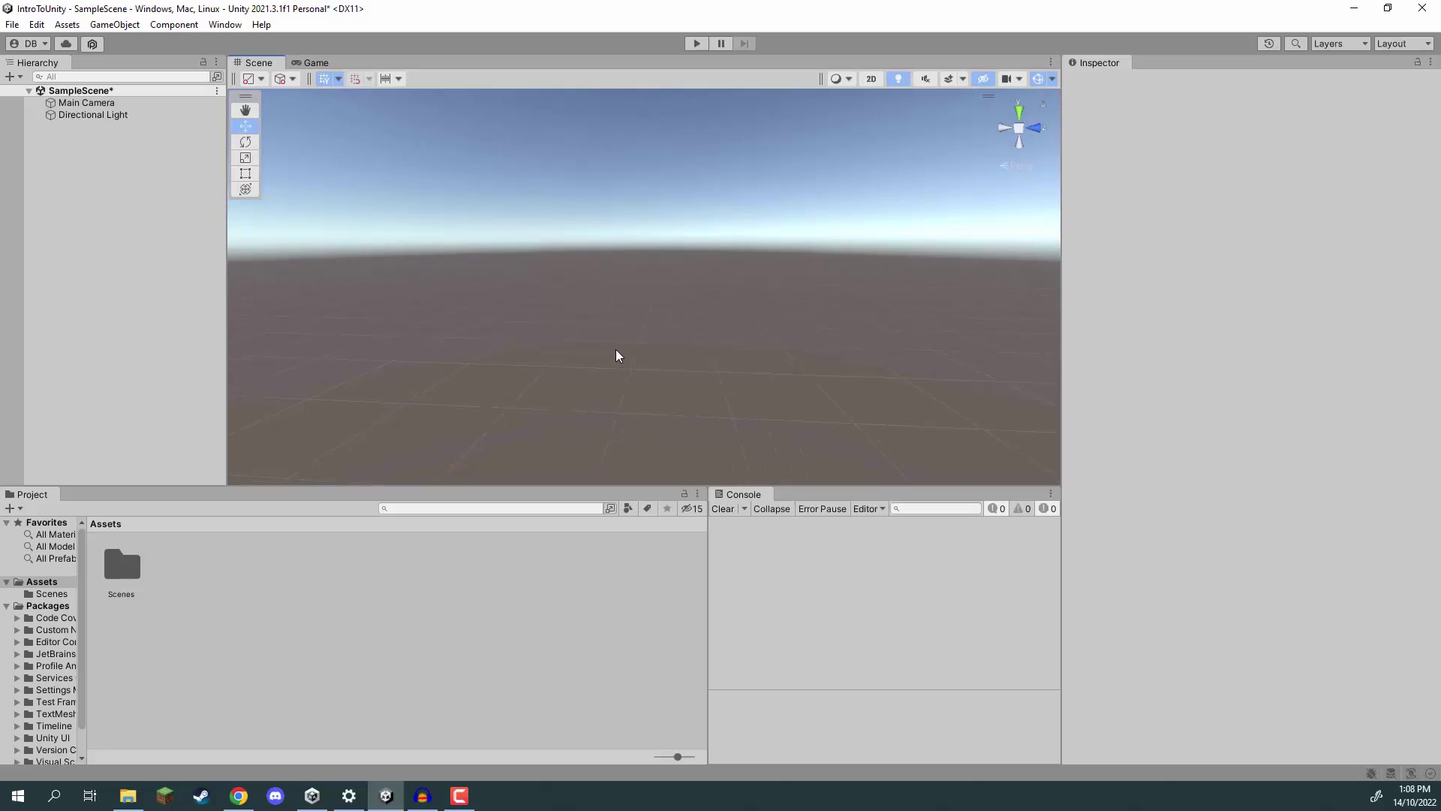
pyautogui.rightClick(74, 173)
pyautogui.moveTo(152, 368)
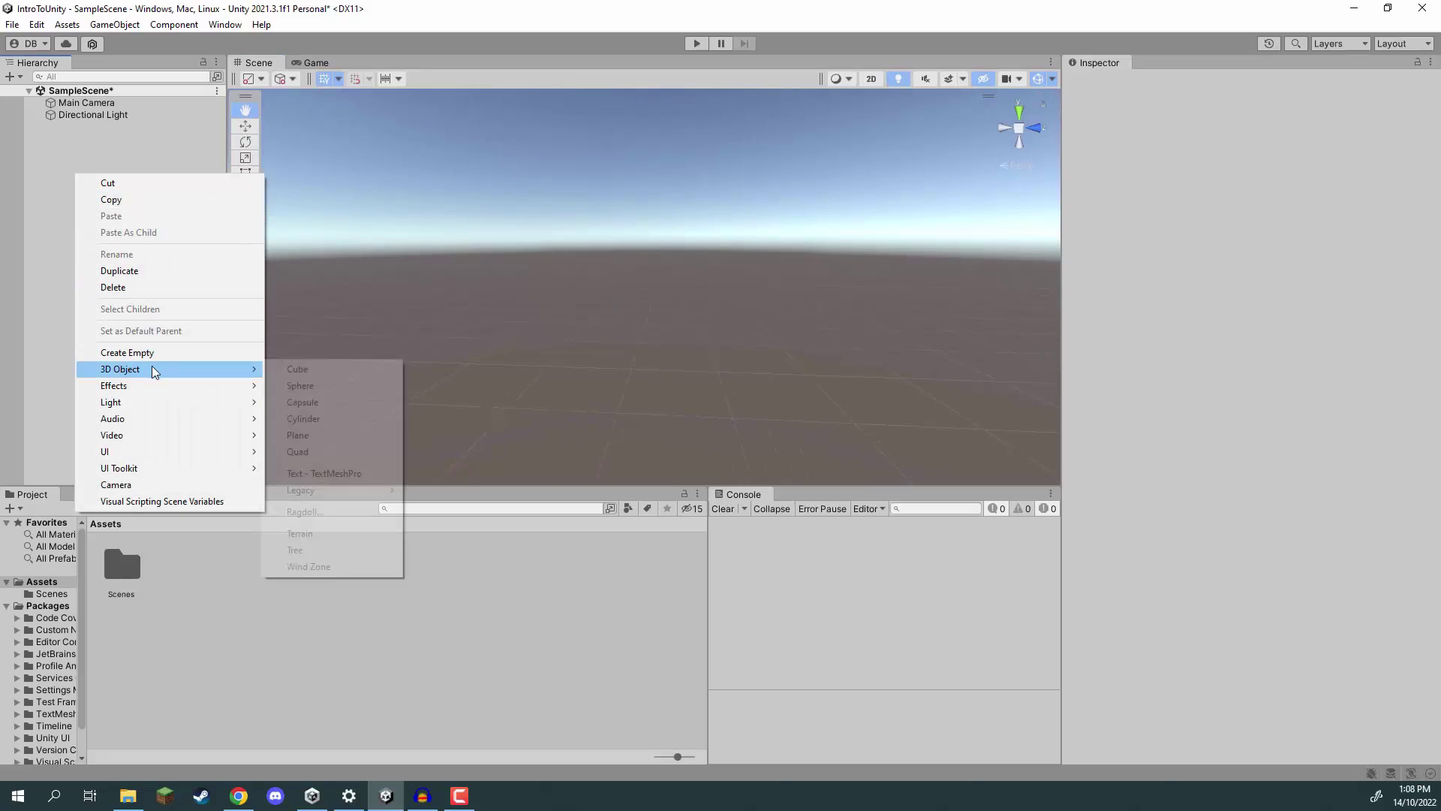
pyautogui.click(300, 385)
pyautogui.moveTo(638, 334)
pyautogui.mouseDown(button='right')
pyautogui.moveTo(641, 316)
pyautogui.moveTo(628, 341)
pyautogui.mouseUp(button='right')
# Duplicate the sphere twice and space the copies in a row along the Z axis, the last at Z 3.525.
pyautogui.hotkey('ctrl', 'd')
pyautogui.moveTo(530, 315); pyautogui.dragTo(744, 303)
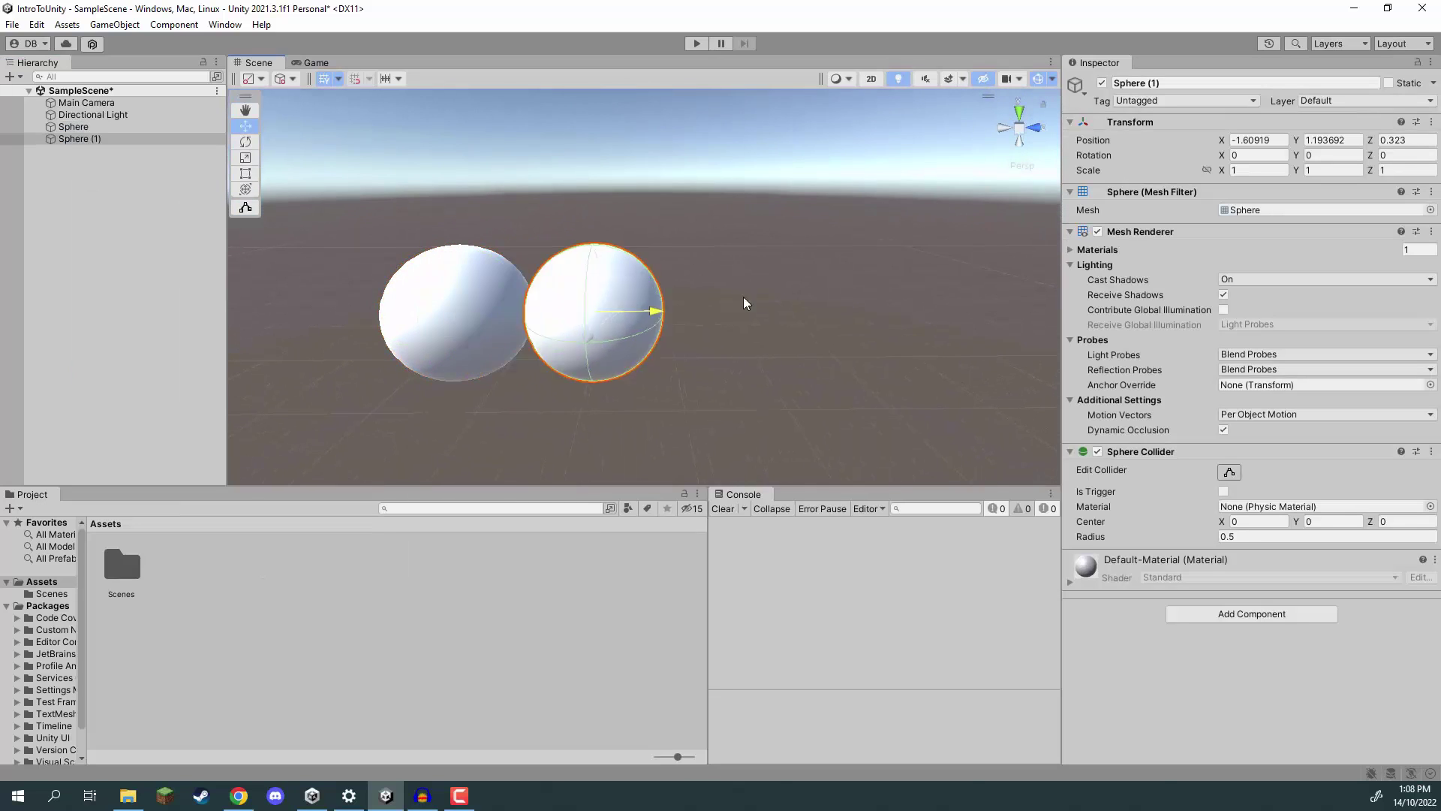
pyautogui.scroll(-2, 736, 305)
pyautogui.hotkey('ctrl', 'd')
pyautogui.moveTo(655, 310); pyautogui.dragTo(834, 311)
pyautogui.moveTo(834, 311); pyautogui.dragTo(792, 282, button='right')
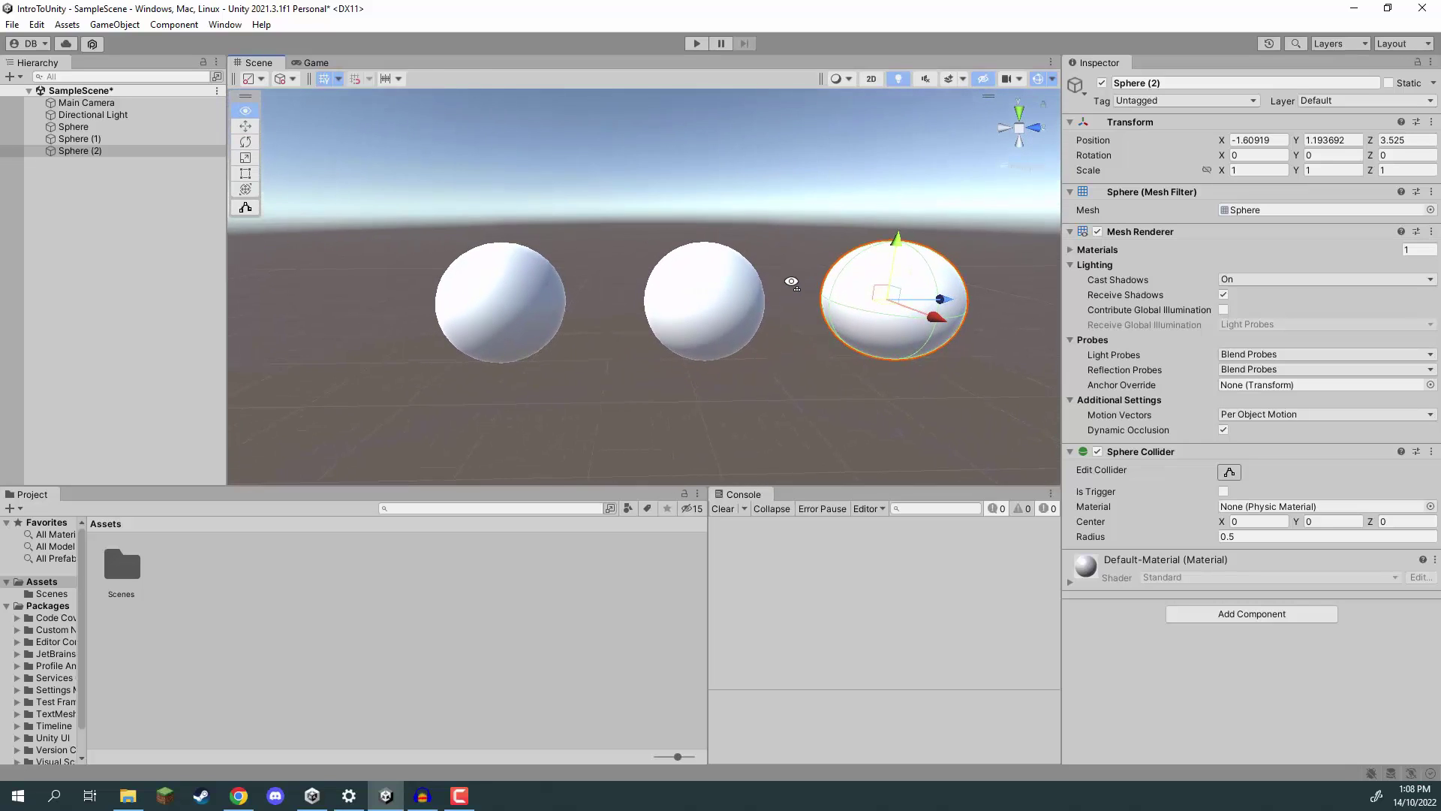
# Create a new material named ShinyRed in the Assets folder and apply it to the first sphere of the row.
pyautogui.click(395, 559)
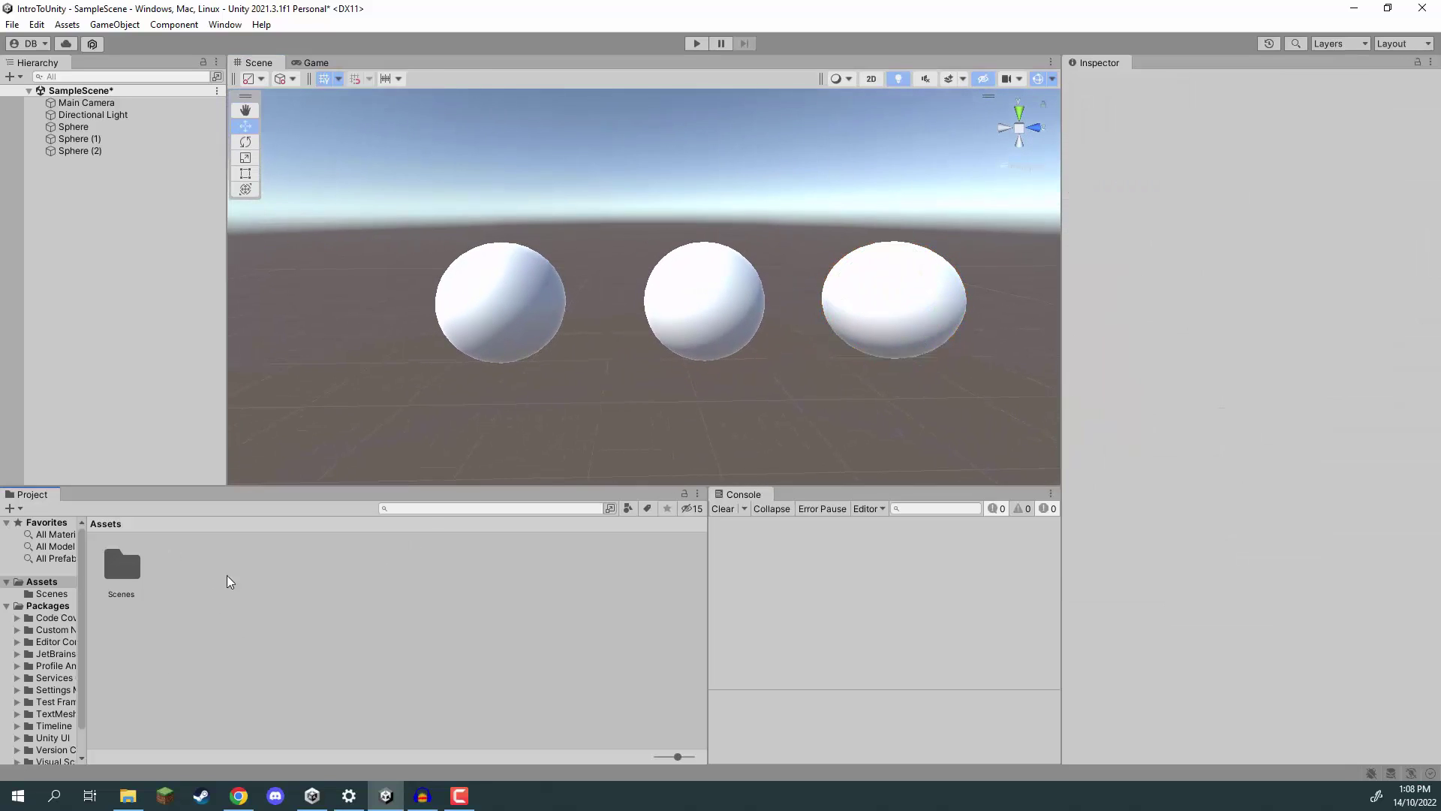
pyautogui.rightClick(188, 563)
pyautogui.moveTo(286, 175)
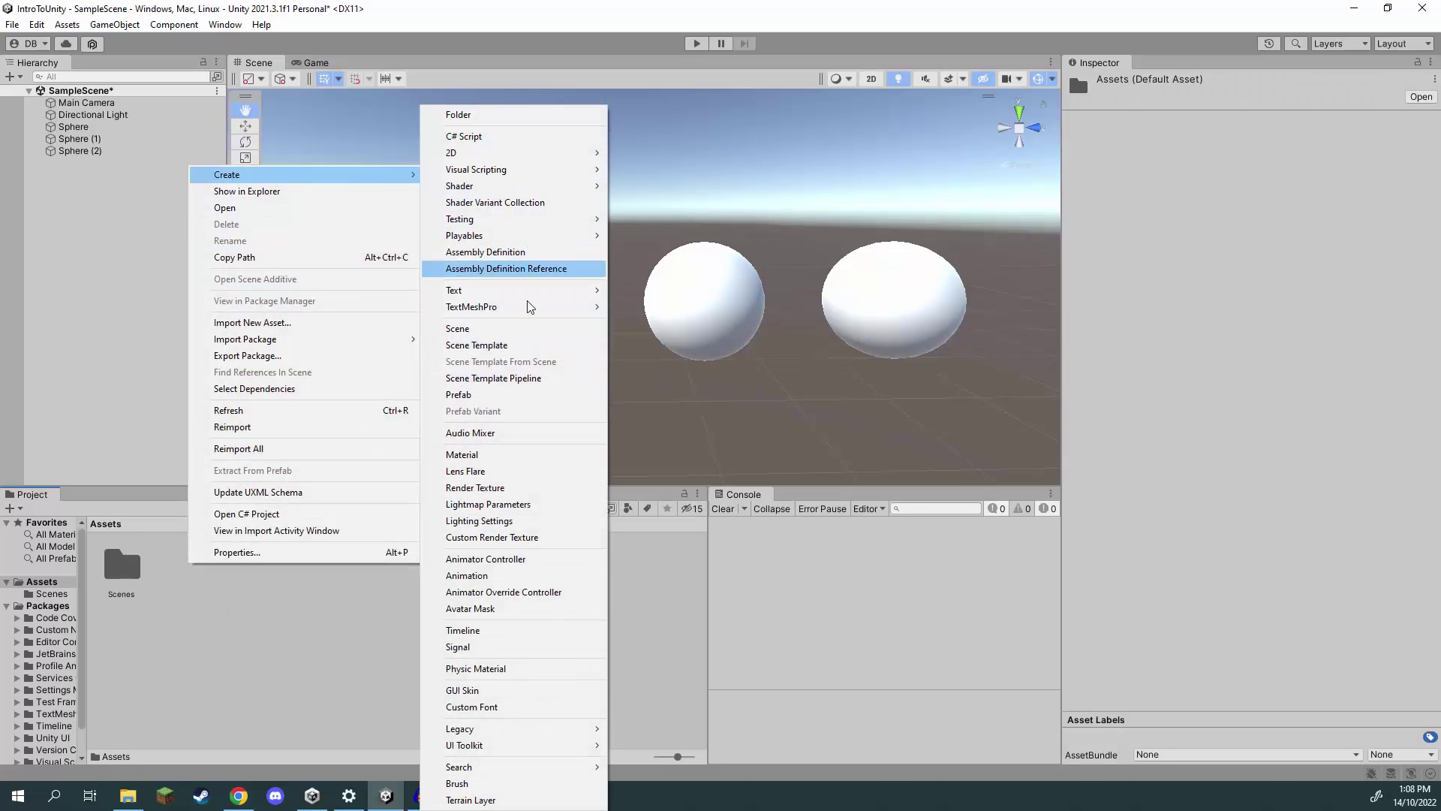
pyautogui.click(474, 454)
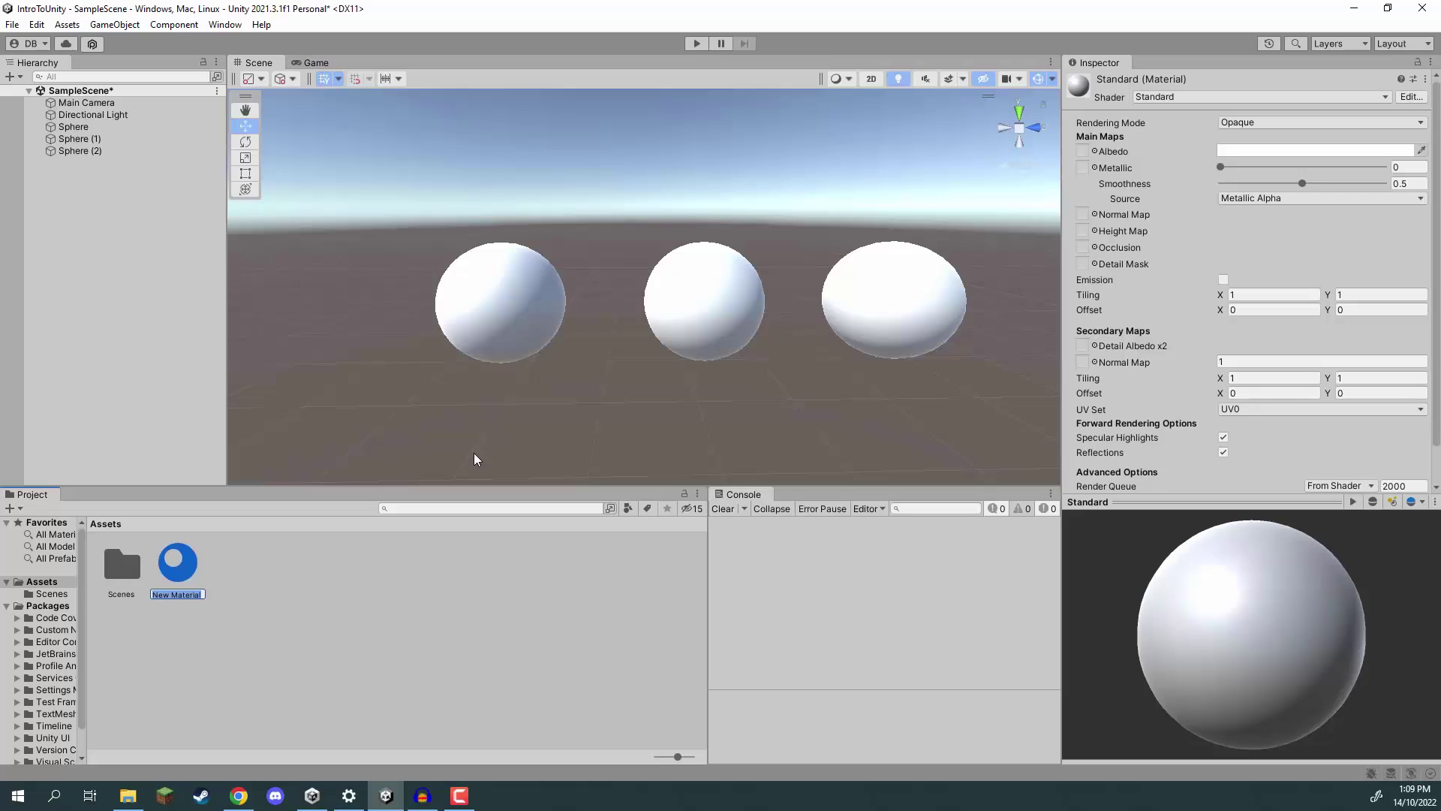
pyautogui.write('ShinyRed')
pyautogui.press('Return')
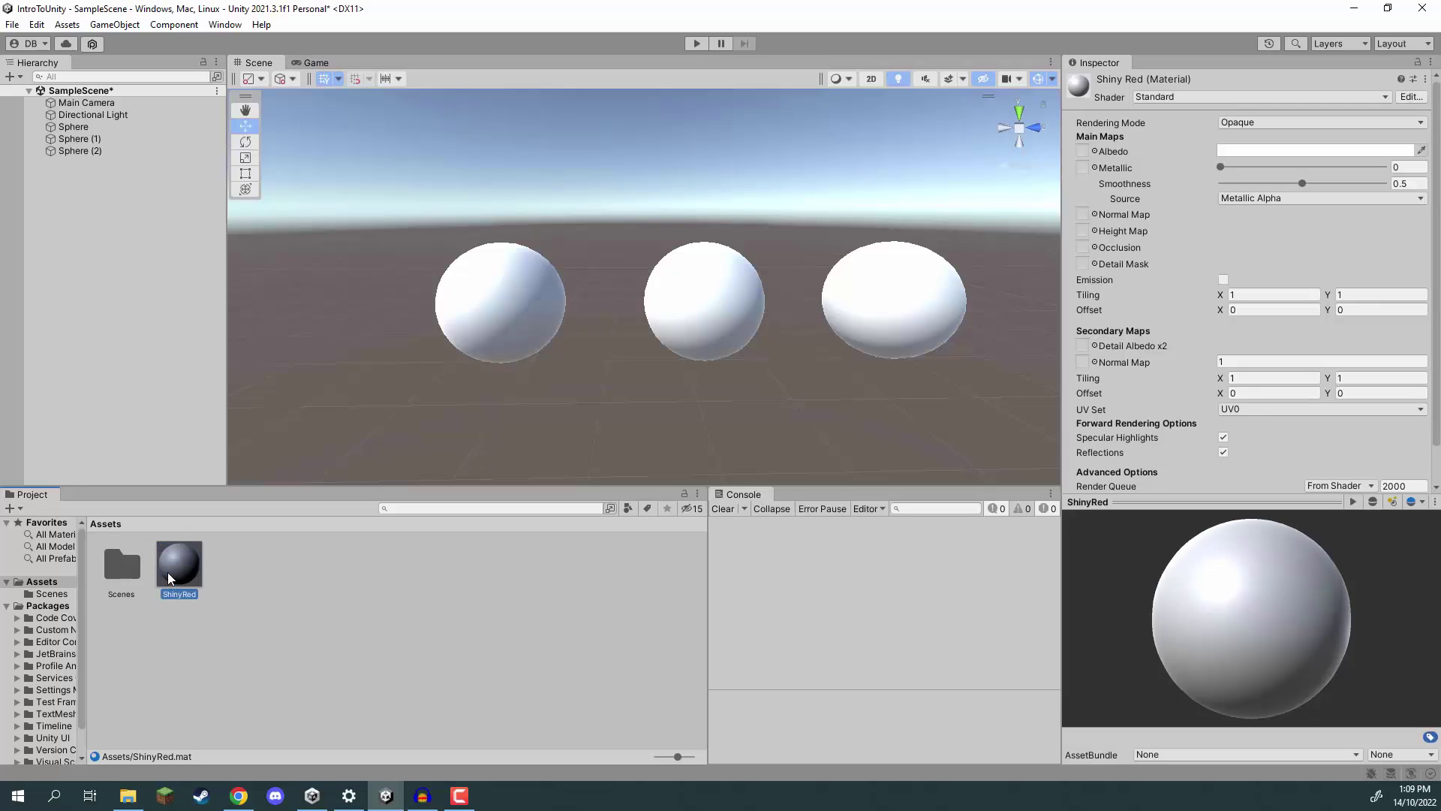
pyautogui.moveTo(168, 572); pyautogui.dragTo(496, 268)
pyautogui.click(493, 379)
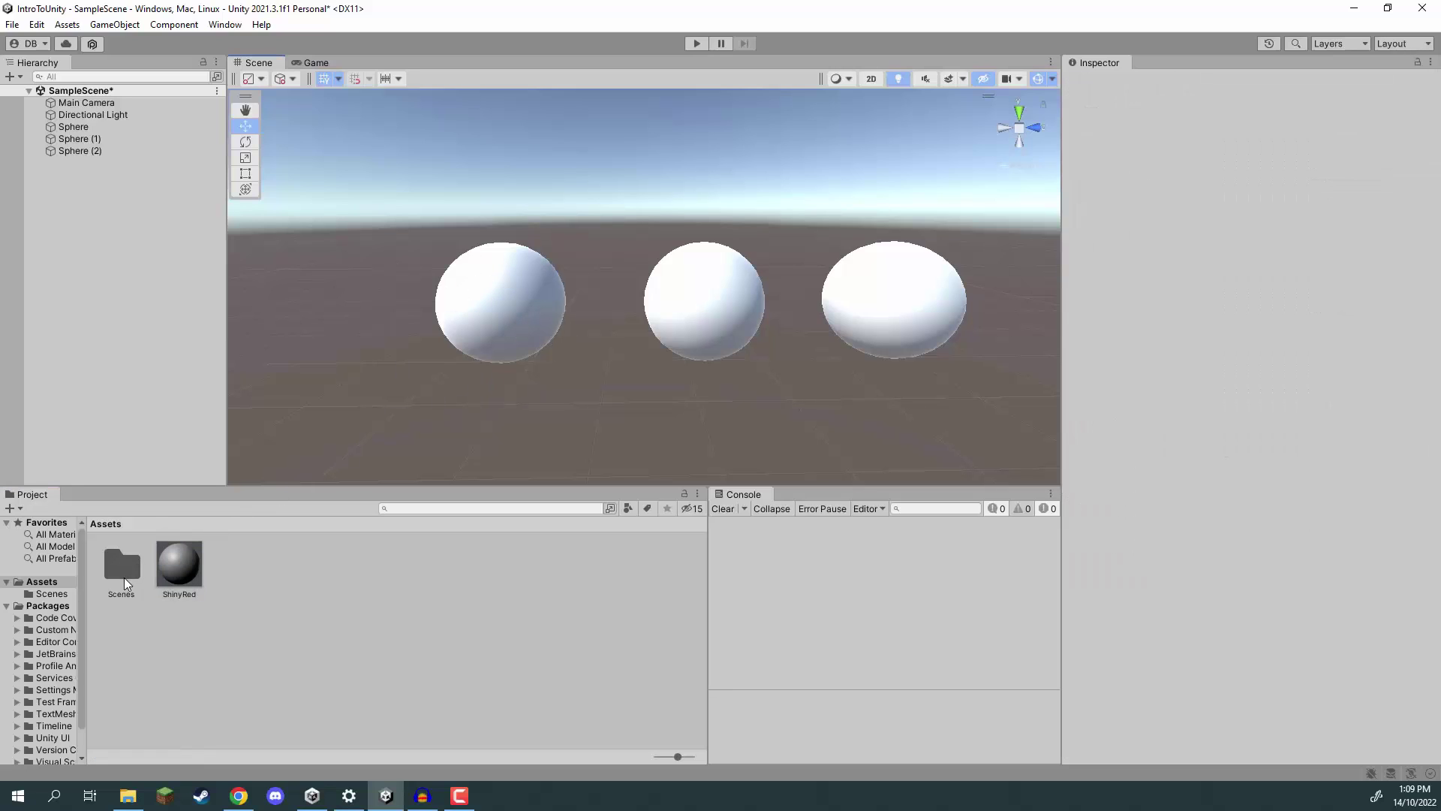
# Set ShinyRed's albedo to a fully saturated bright red and raise its smoothness to 1.
pyautogui.click(191, 567)
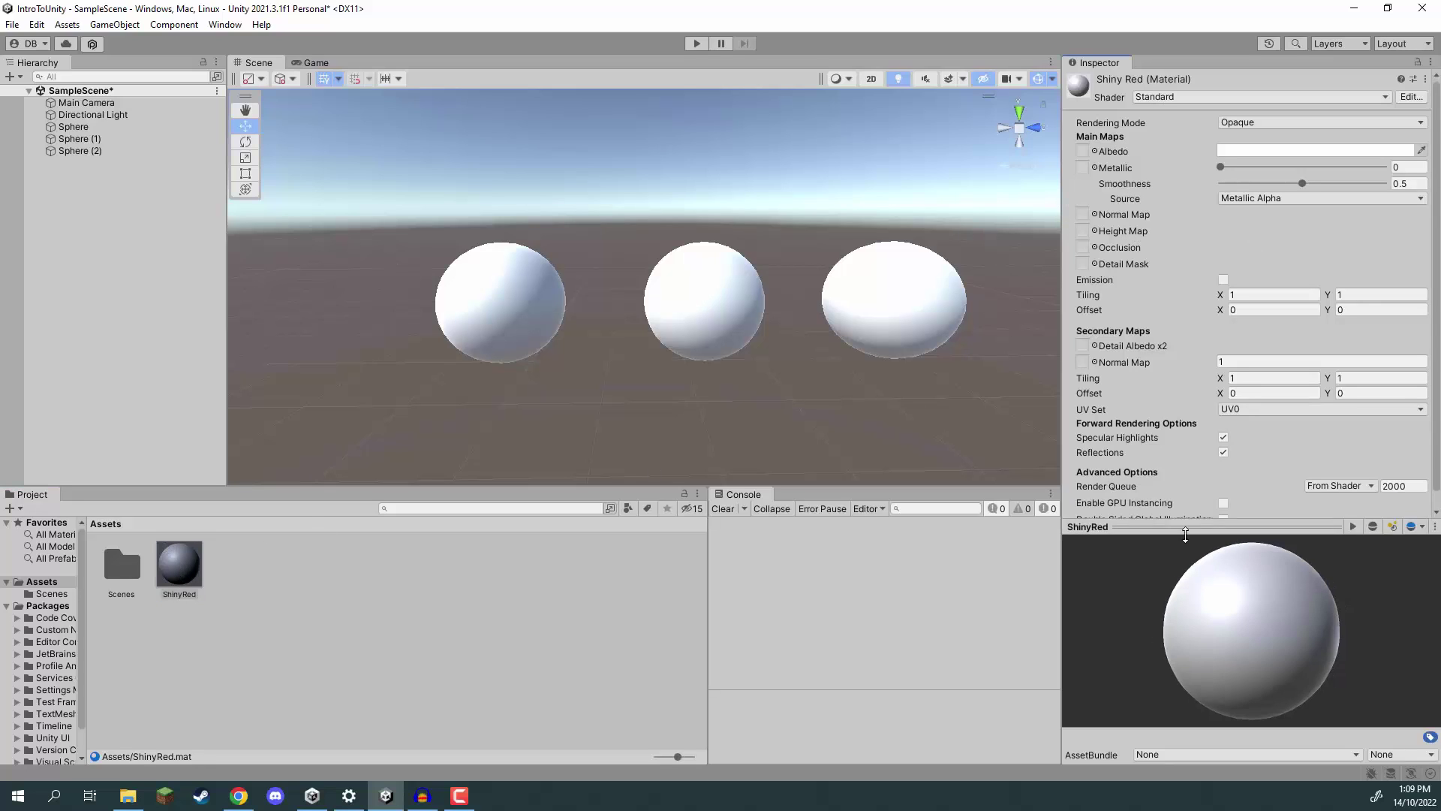
pyautogui.click(1260, 154)
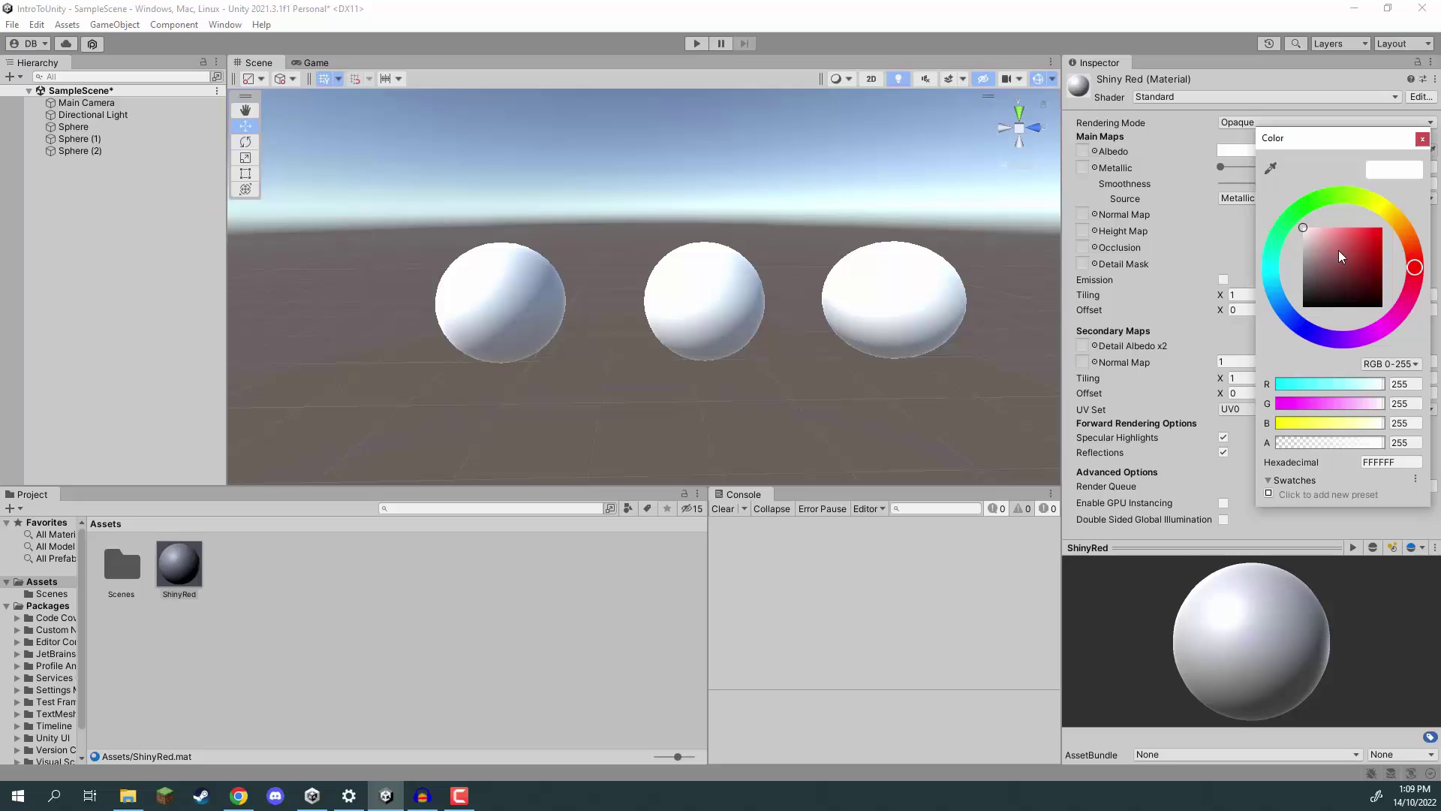
pyautogui.moveTo(1339, 251); pyautogui.dragTo(1382, 227)
pyautogui.click(1137, 20)
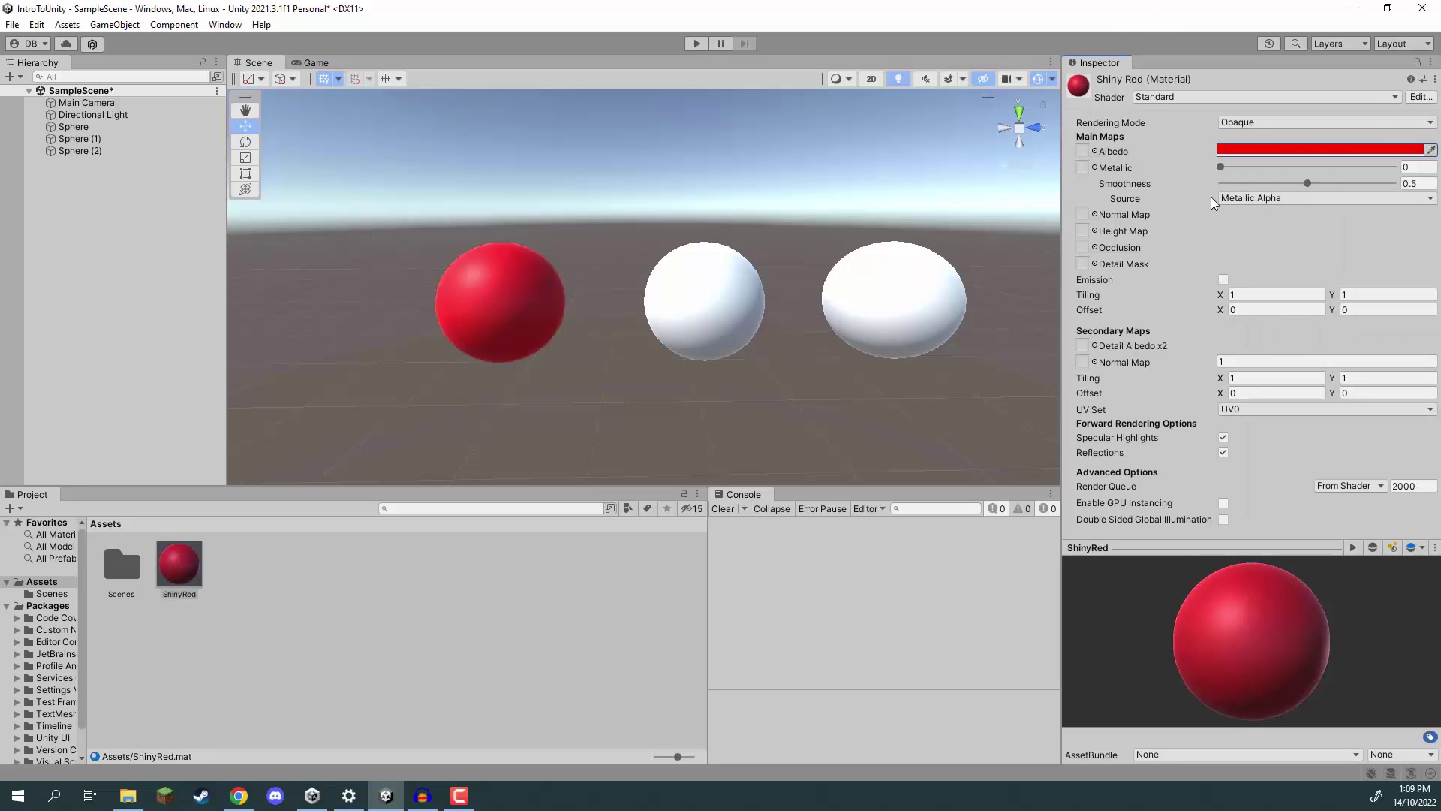
pyautogui.moveTo(1308, 184); pyautogui.dragTo(1394, 185)
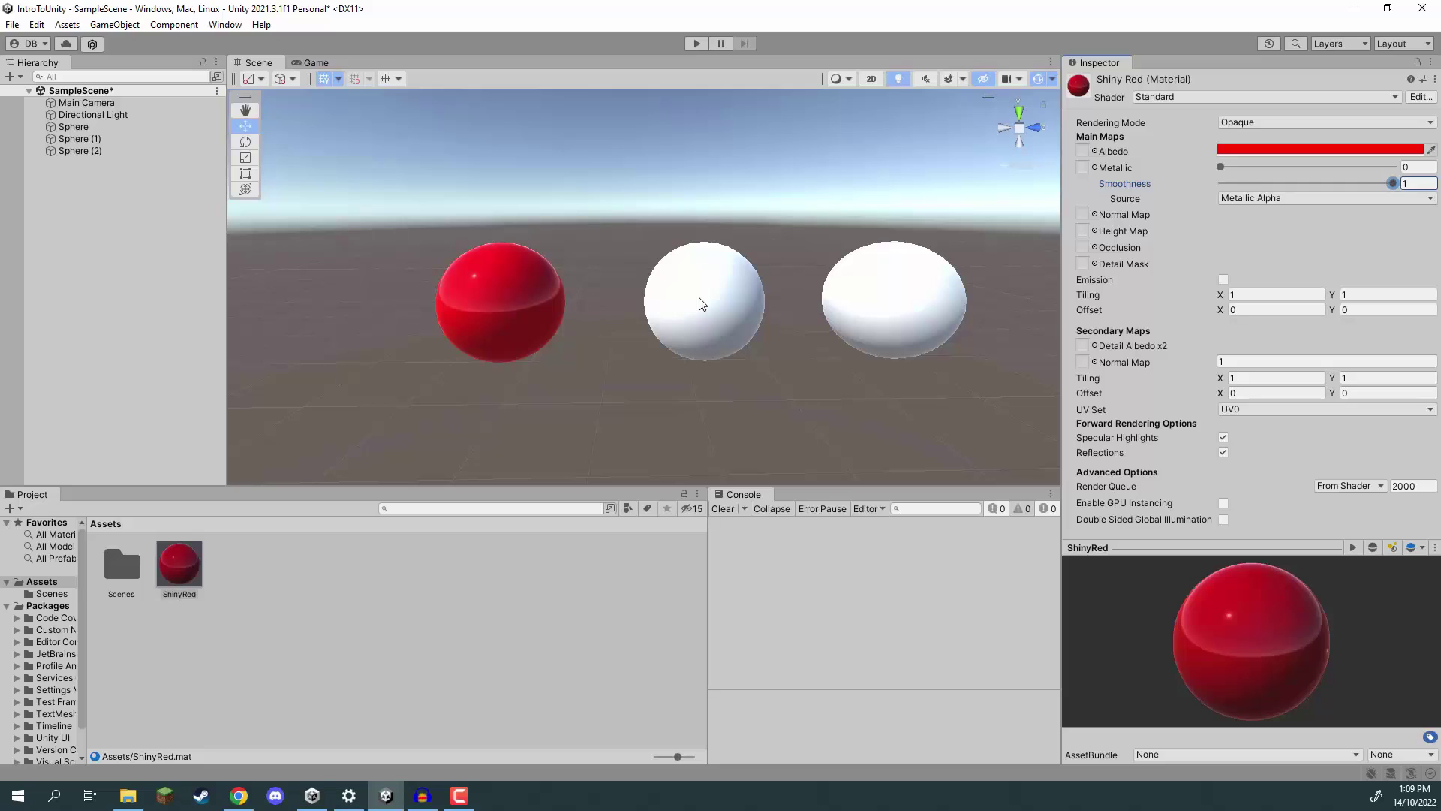
# Create a second material named RoughBlue in the Assets folder and apply it to the middle sphere.
pyautogui.rightClick(258, 548)
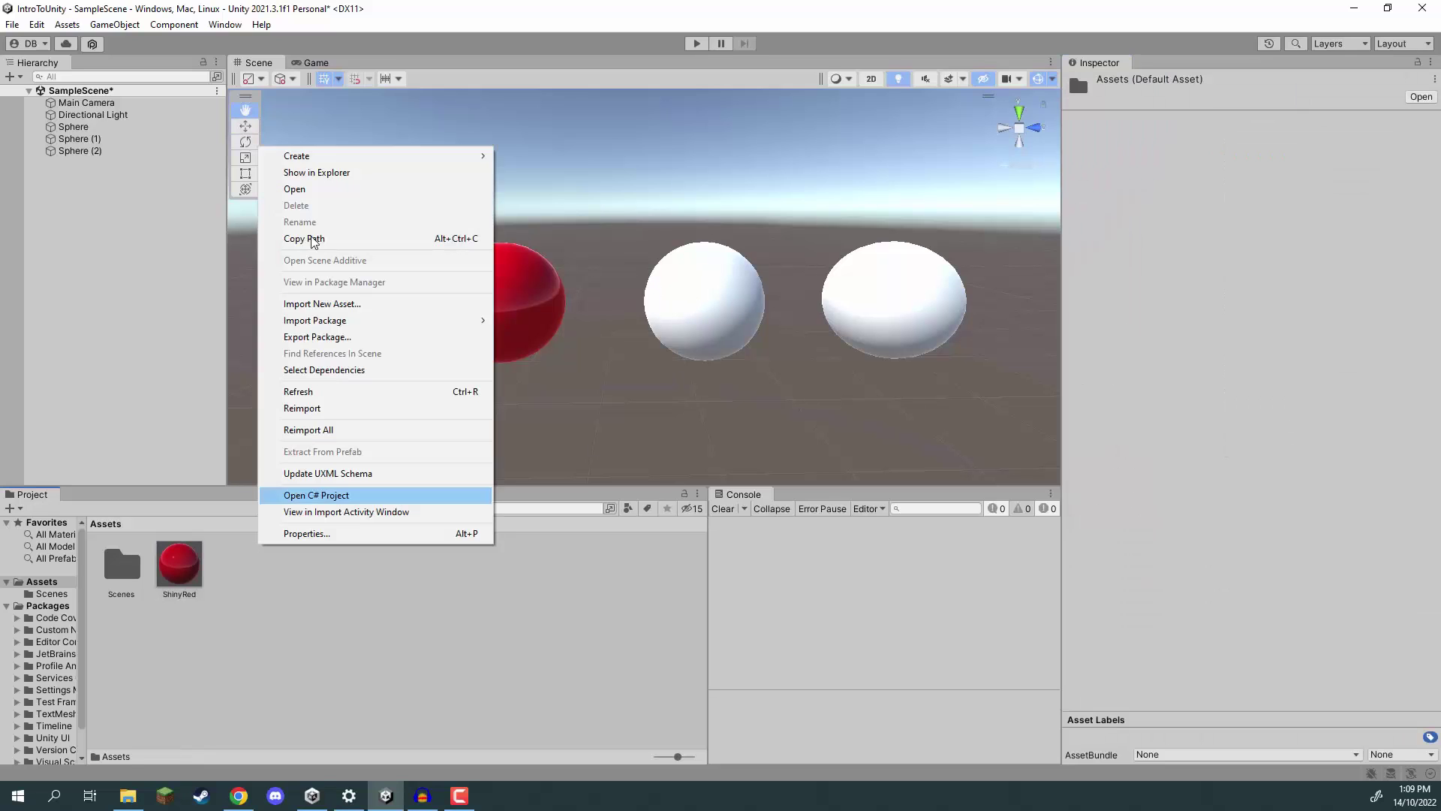
pyautogui.moveTo(316, 156)
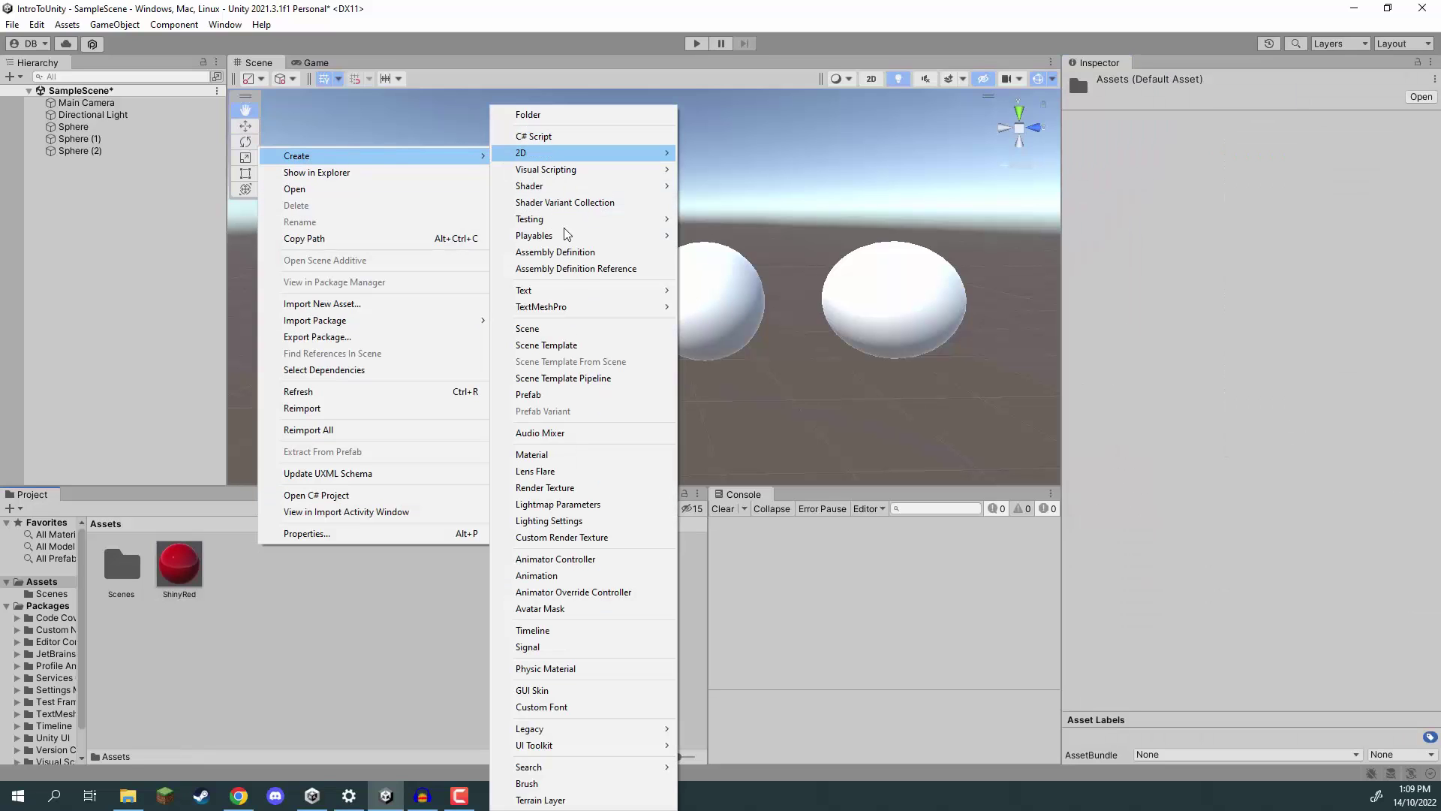
pyautogui.click(564, 455)
pyautogui.write('RoughB')
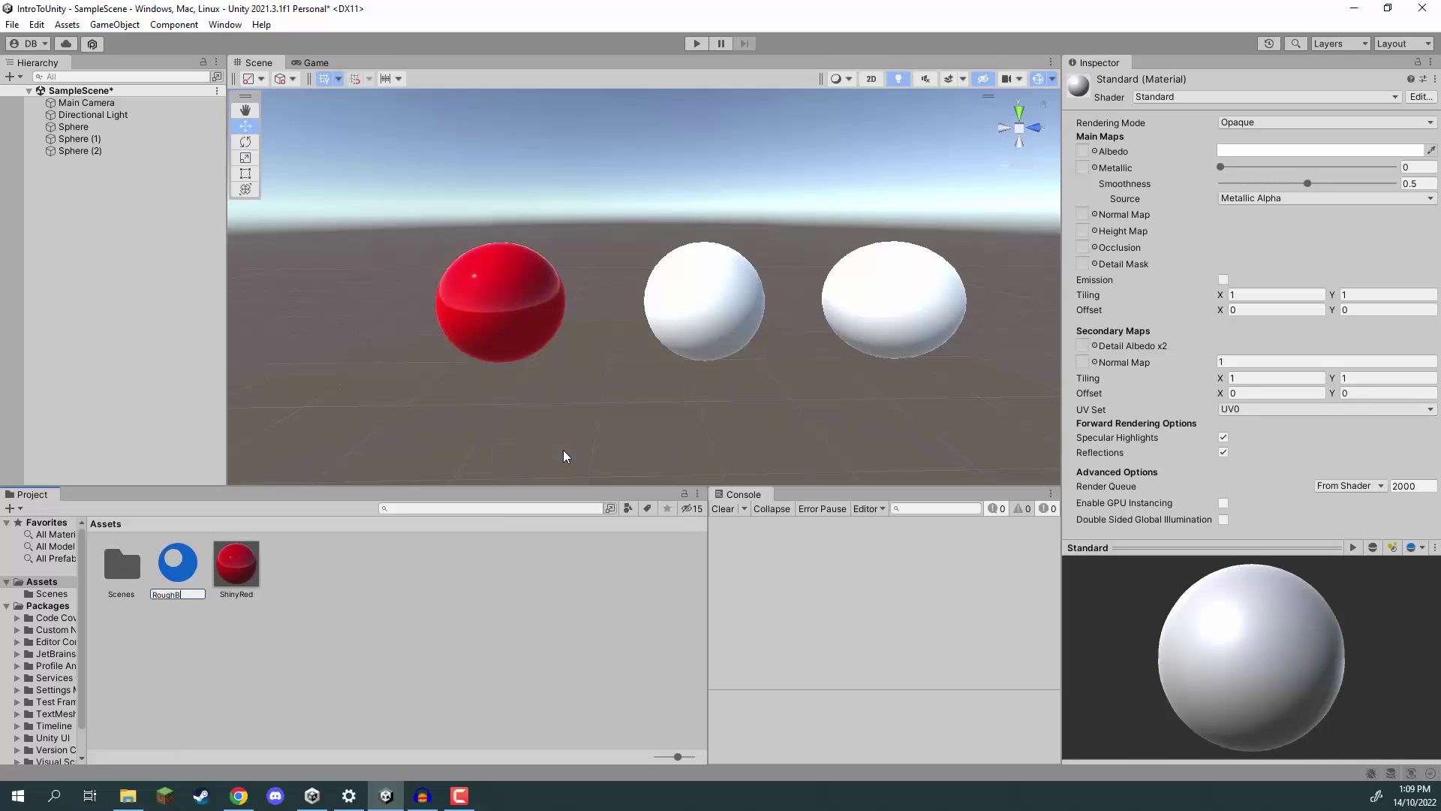
pyautogui.write('lue')
pyautogui.press('Return')
pyautogui.moveTo(178, 567); pyautogui.dragTo(694, 281)
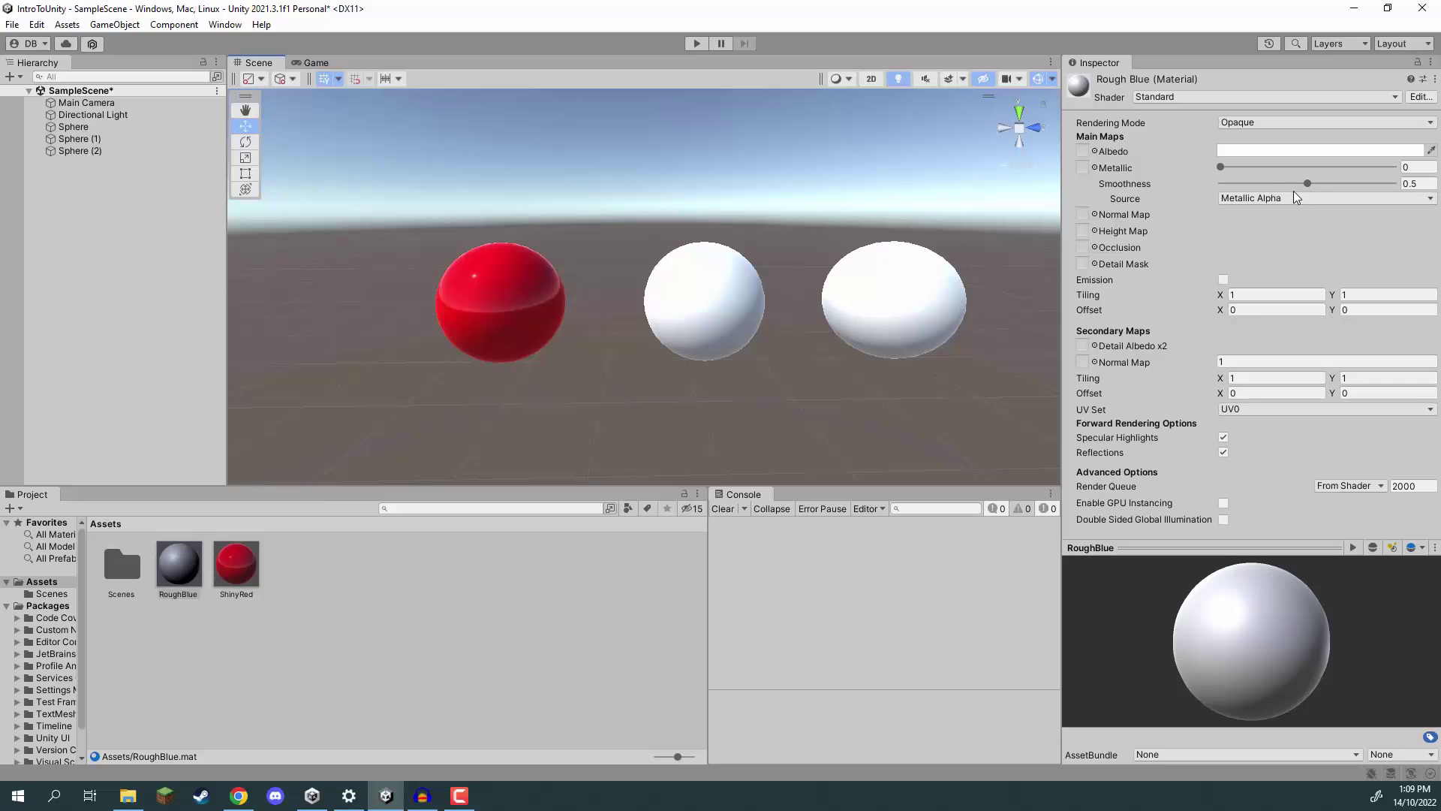
# Set RoughBlue's albedo to a light cyan blue (00E1FF) and lower its smoothness to 0.
pyautogui.click(1249, 150)
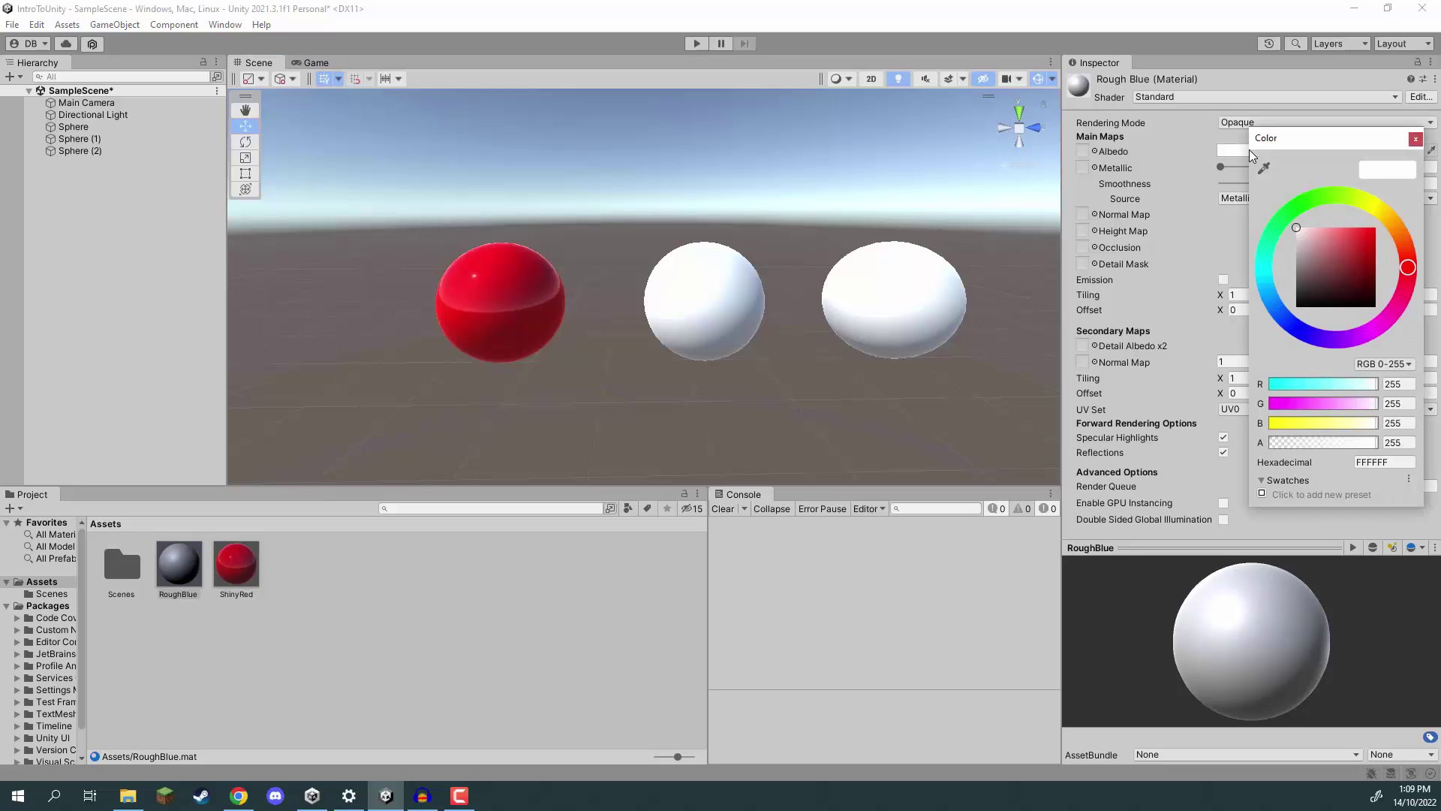
pyautogui.moveTo(1280, 313); pyautogui.dragTo(1264, 277)
pyautogui.moveTo(1343, 244); pyautogui.dragTo(1393, 210)
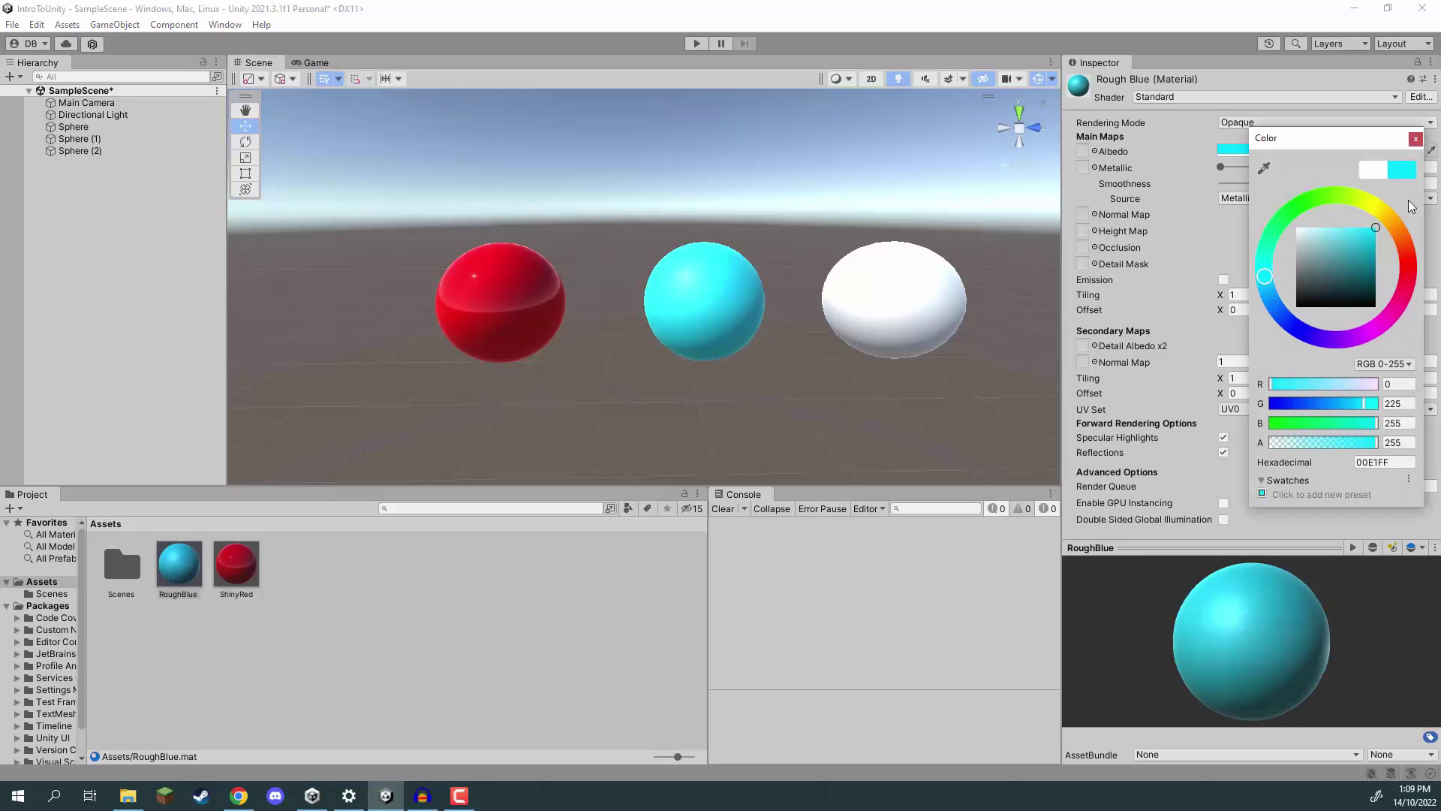
pyautogui.click(1183, 6)
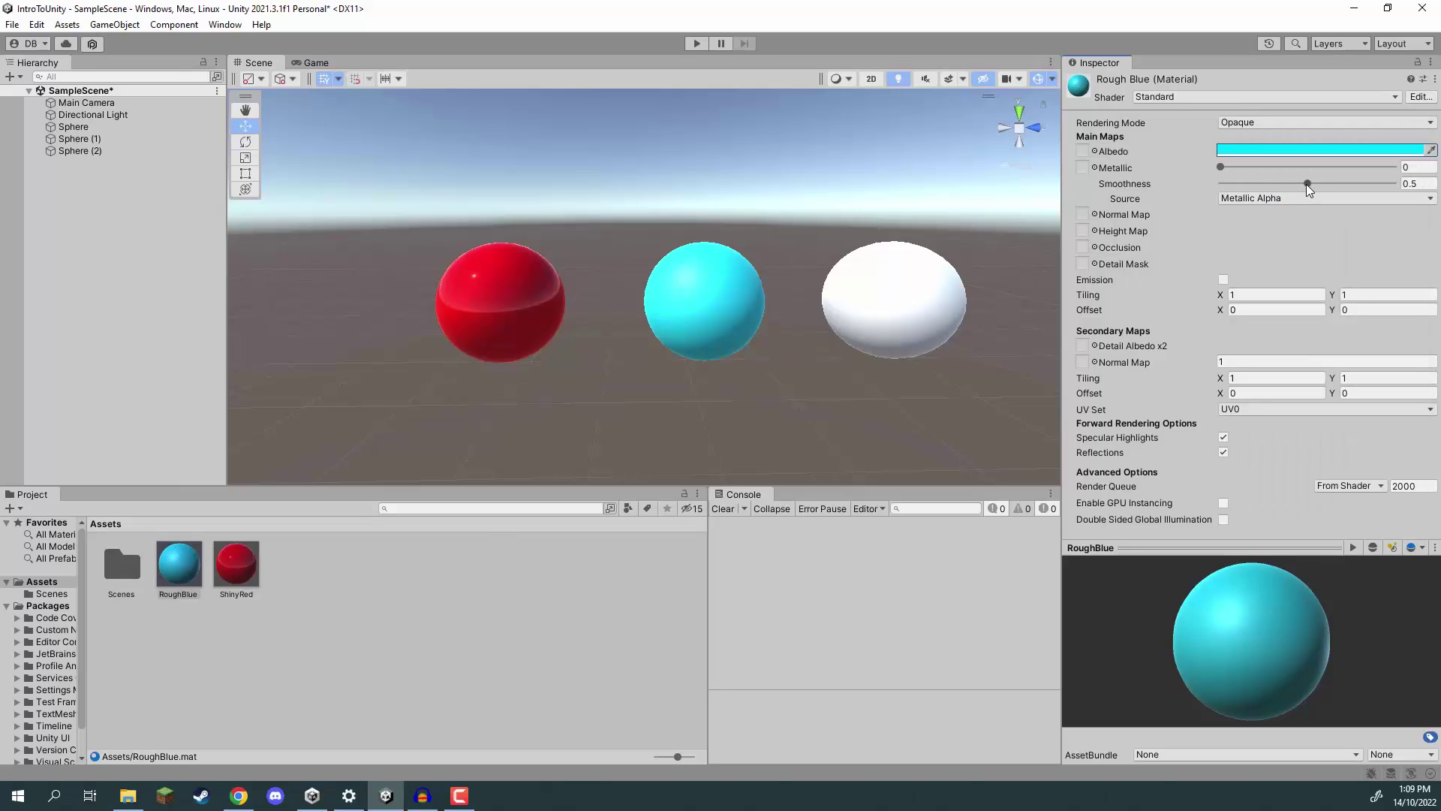
pyautogui.moveTo(1306, 185); pyautogui.dragTo(1179, 178)
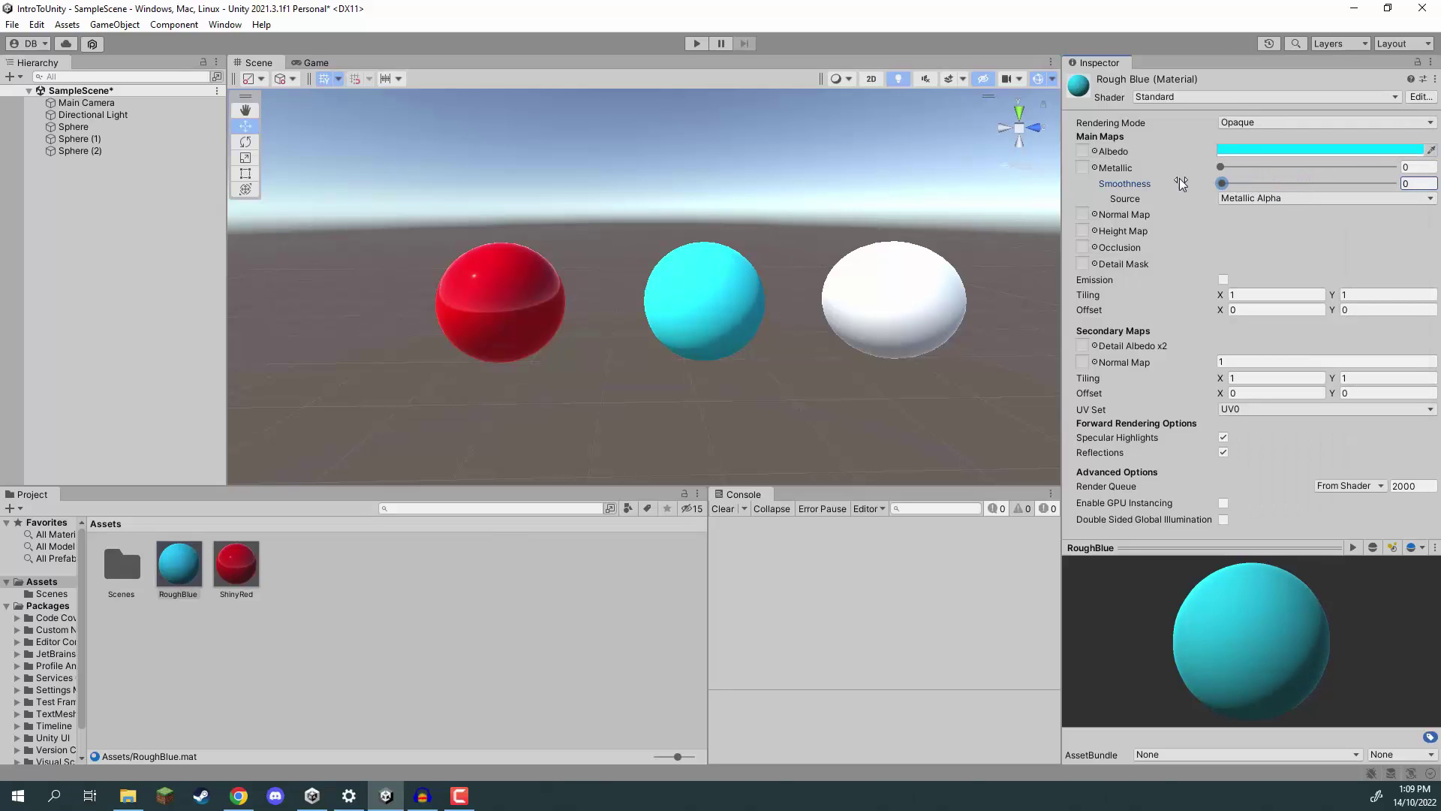
# Create a third material named SeeThroughGreen in the Assets folder and apply it to the remaining white sphere.
pyautogui.moveTo(923, 237); pyautogui.dragTo(857, 267, button='right')
pyautogui.press('s')
pyautogui.click(339, 576)
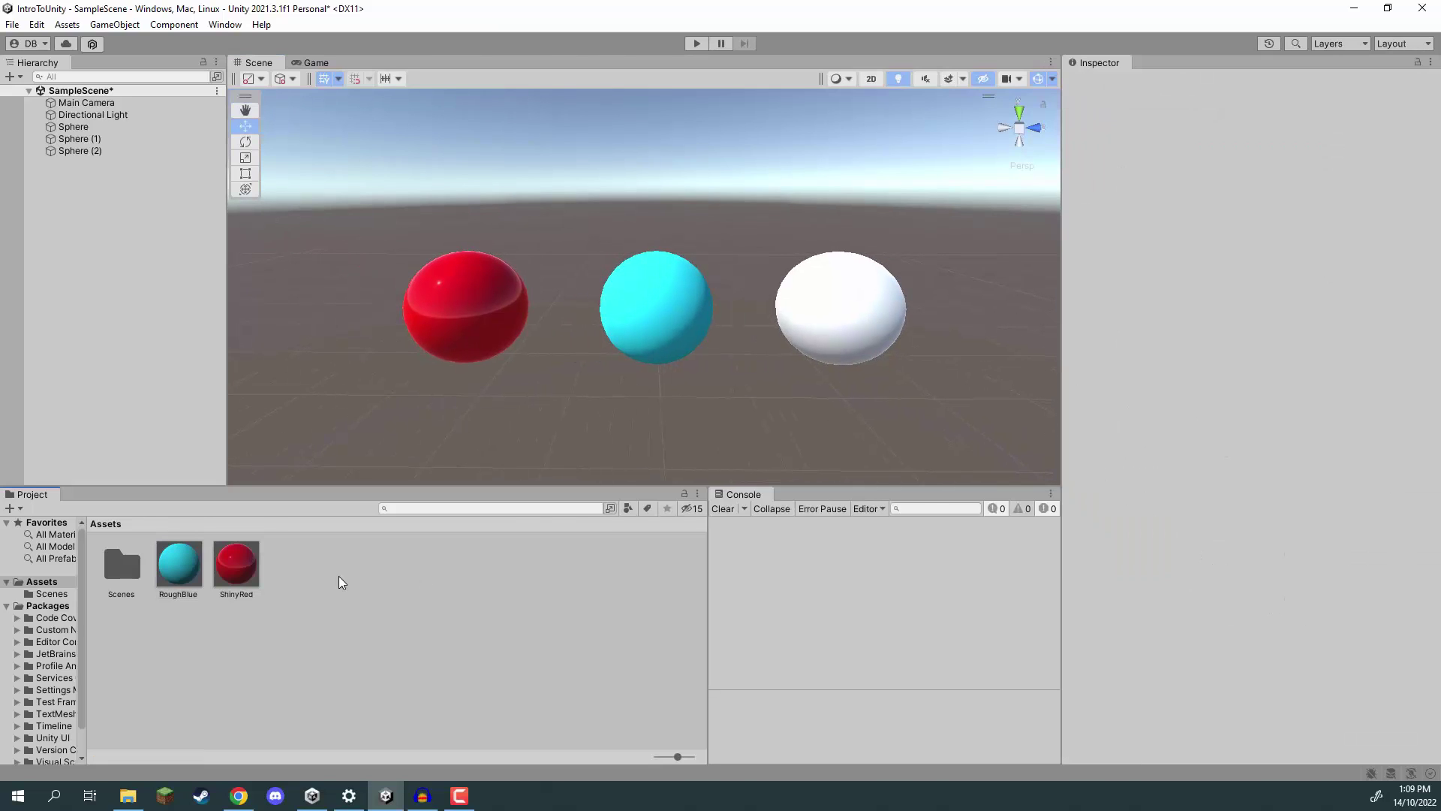
pyautogui.rightClick(326, 577)
pyautogui.moveTo(409, 187)
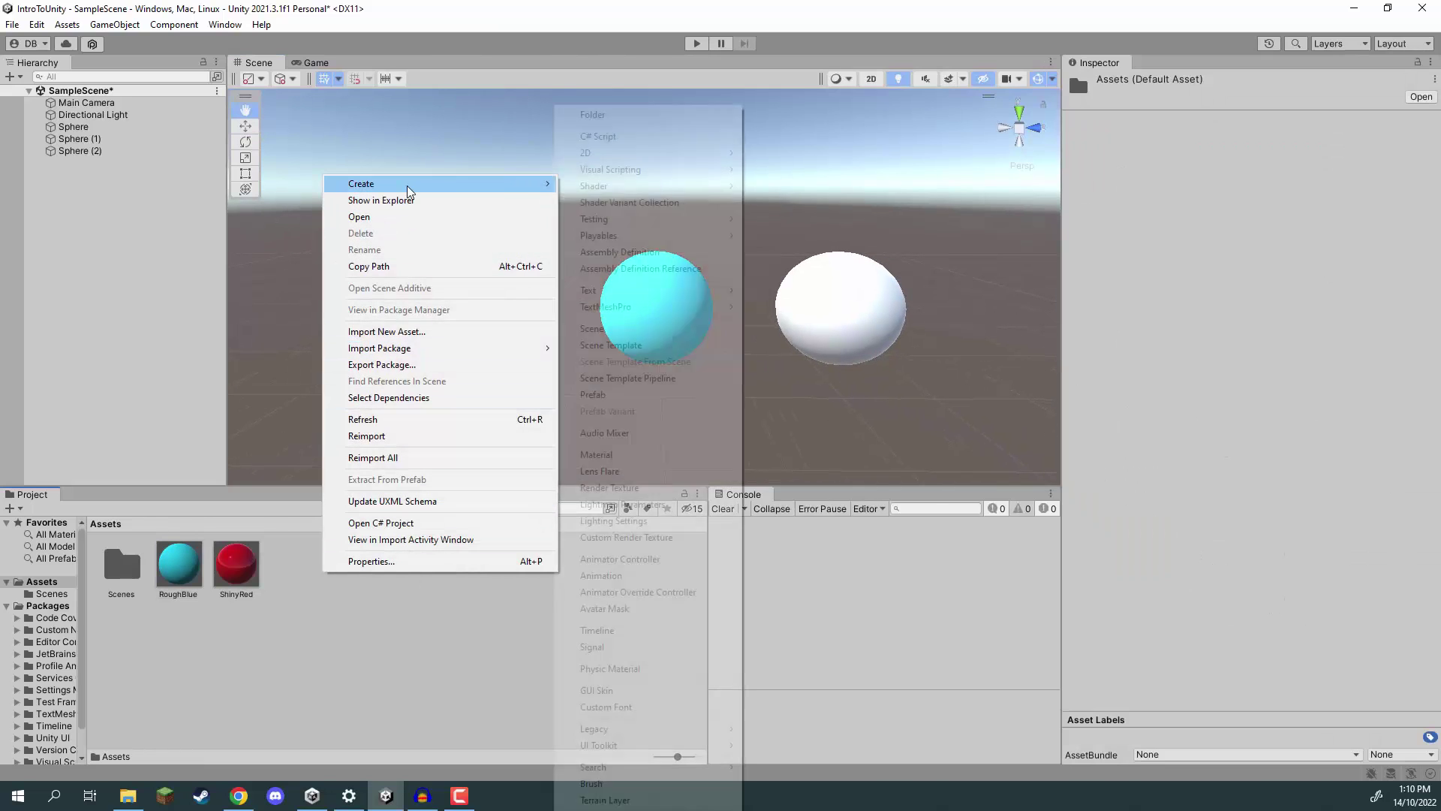
pyautogui.click(615, 461)
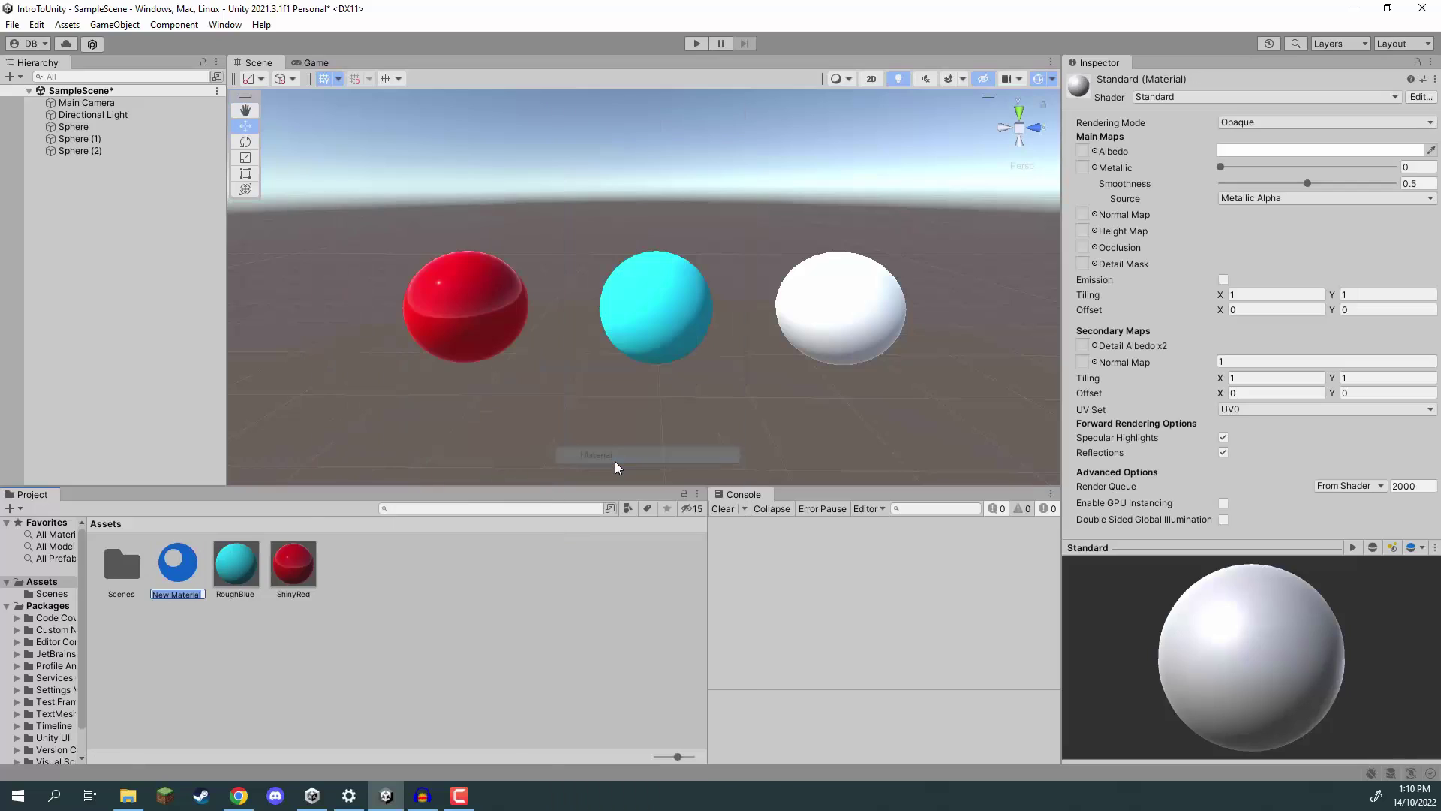
pyautogui.write('seeThroughGreen')
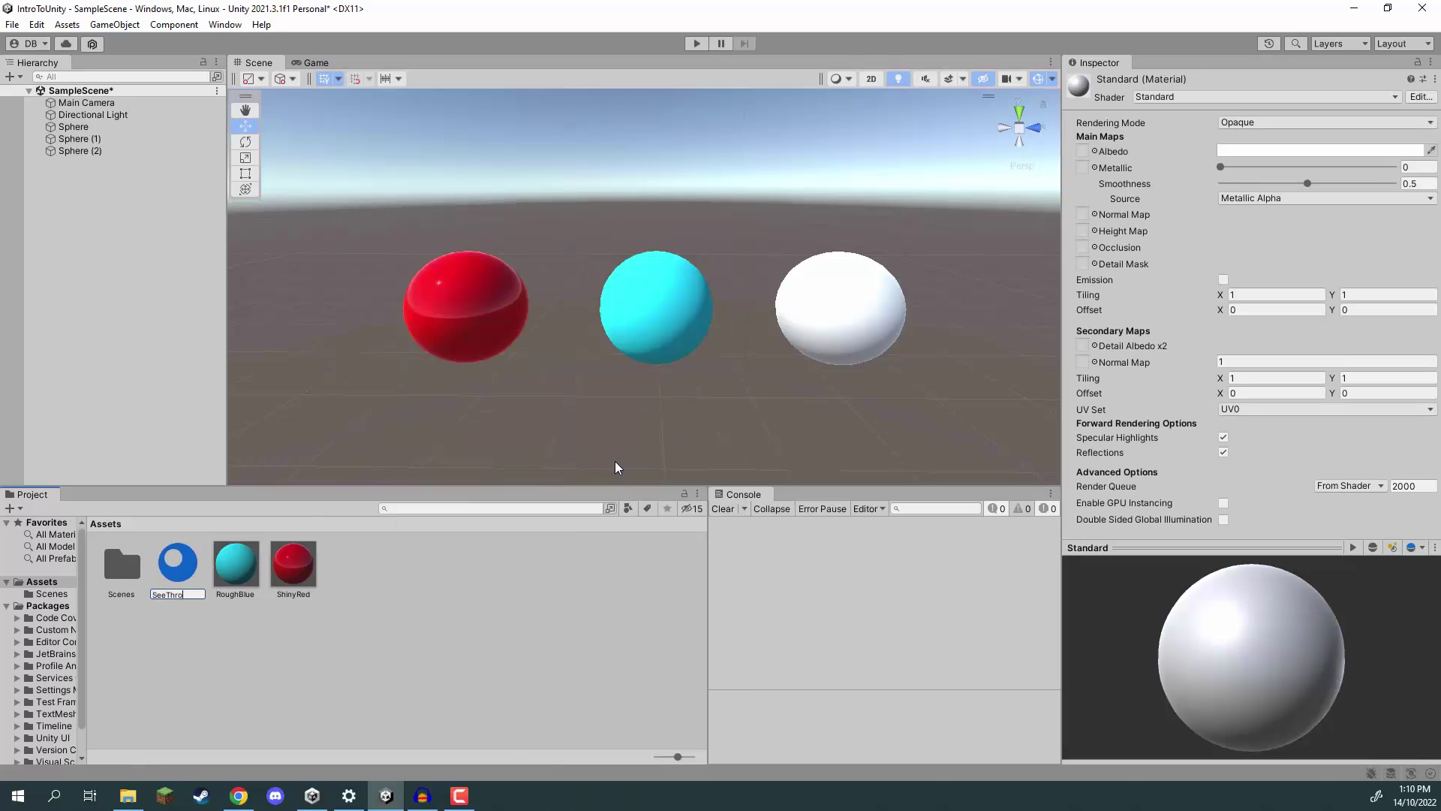
pyautogui.press('Return')
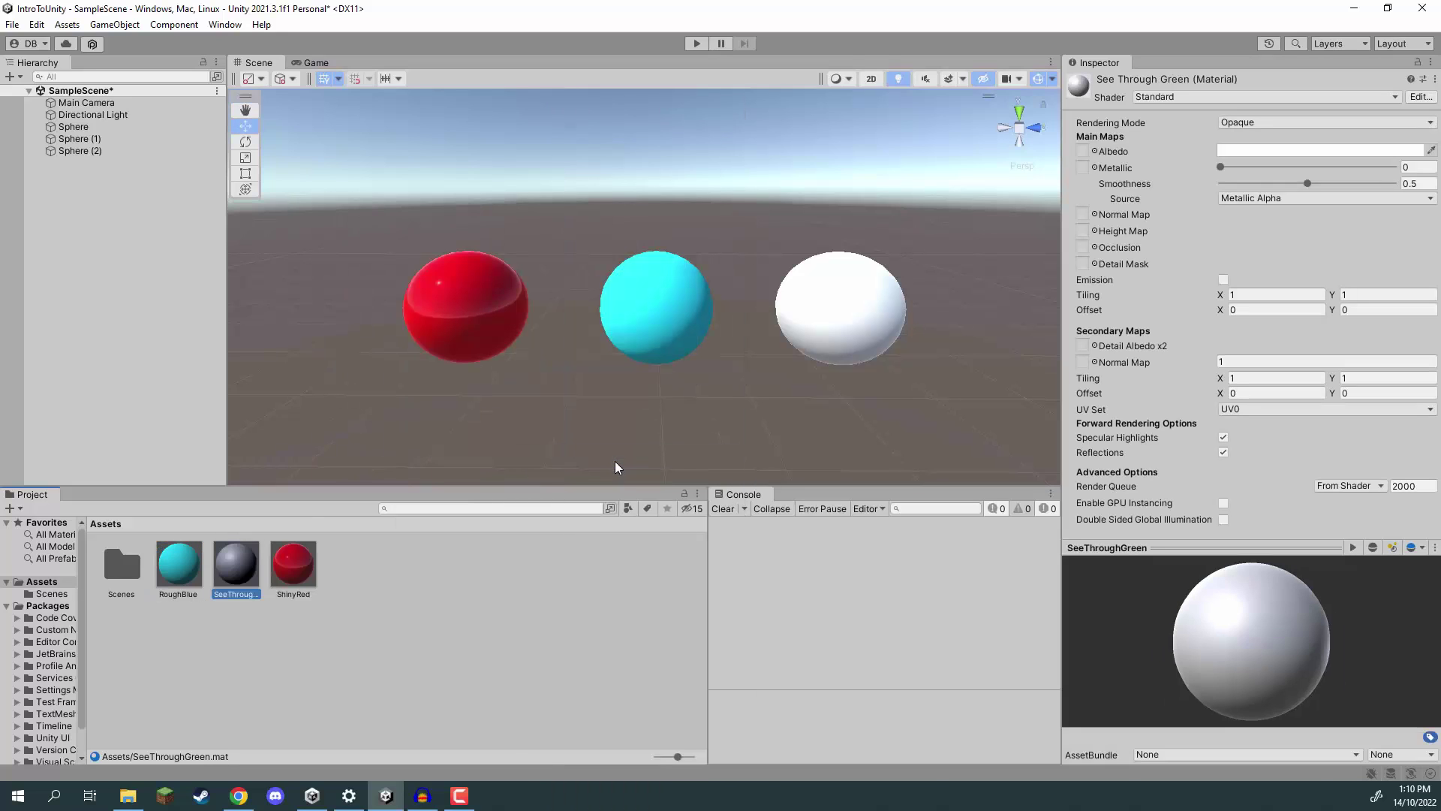
pyautogui.moveTo(225, 556); pyautogui.dragTo(788, 321)
# Set SeeThroughGreen's albedo to bright green (00FF18) and lower its smoothness to 0.
pyautogui.click(231, 575)
pyautogui.click(1242, 152)
pyautogui.click(1285, 209)
pyautogui.click(1342, 243)
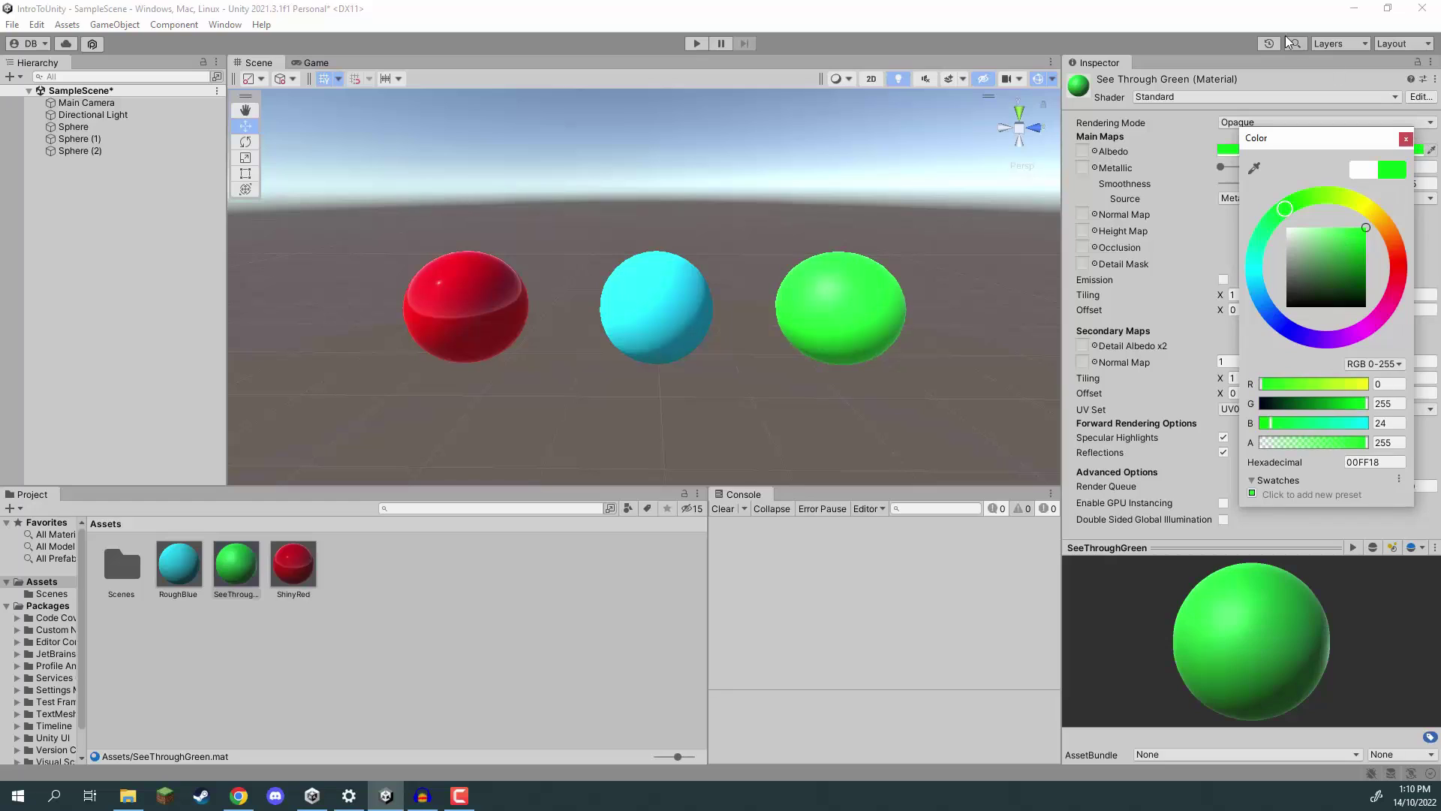
pyautogui.click(1261, 98)
pyautogui.moveTo(1308, 184); pyautogui.dragTo(1196, 183)
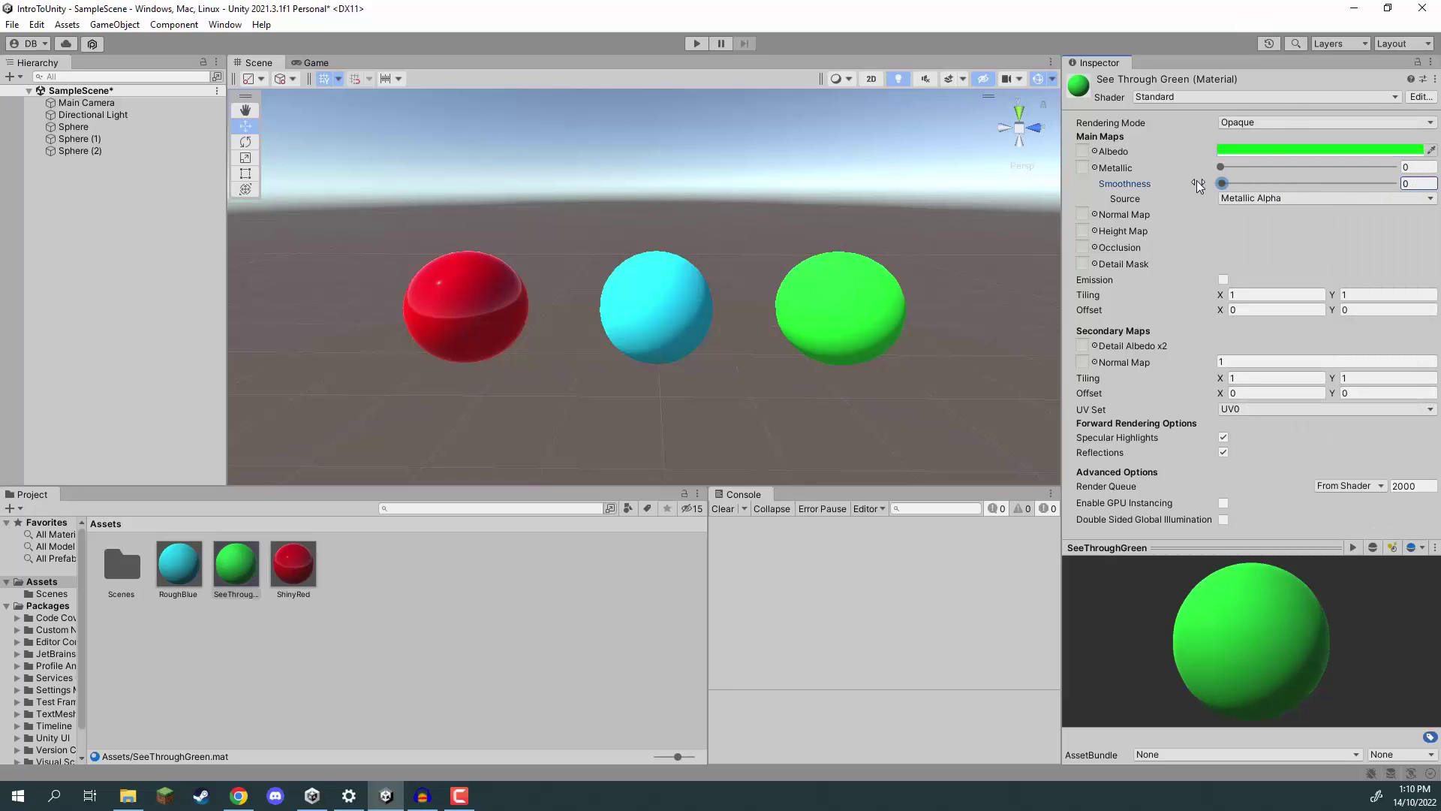
# Switch SeeThroughGreen's rendering mode to Transparent and lower its albedo alpha to about half.
pyautogui.click(1240, 121)
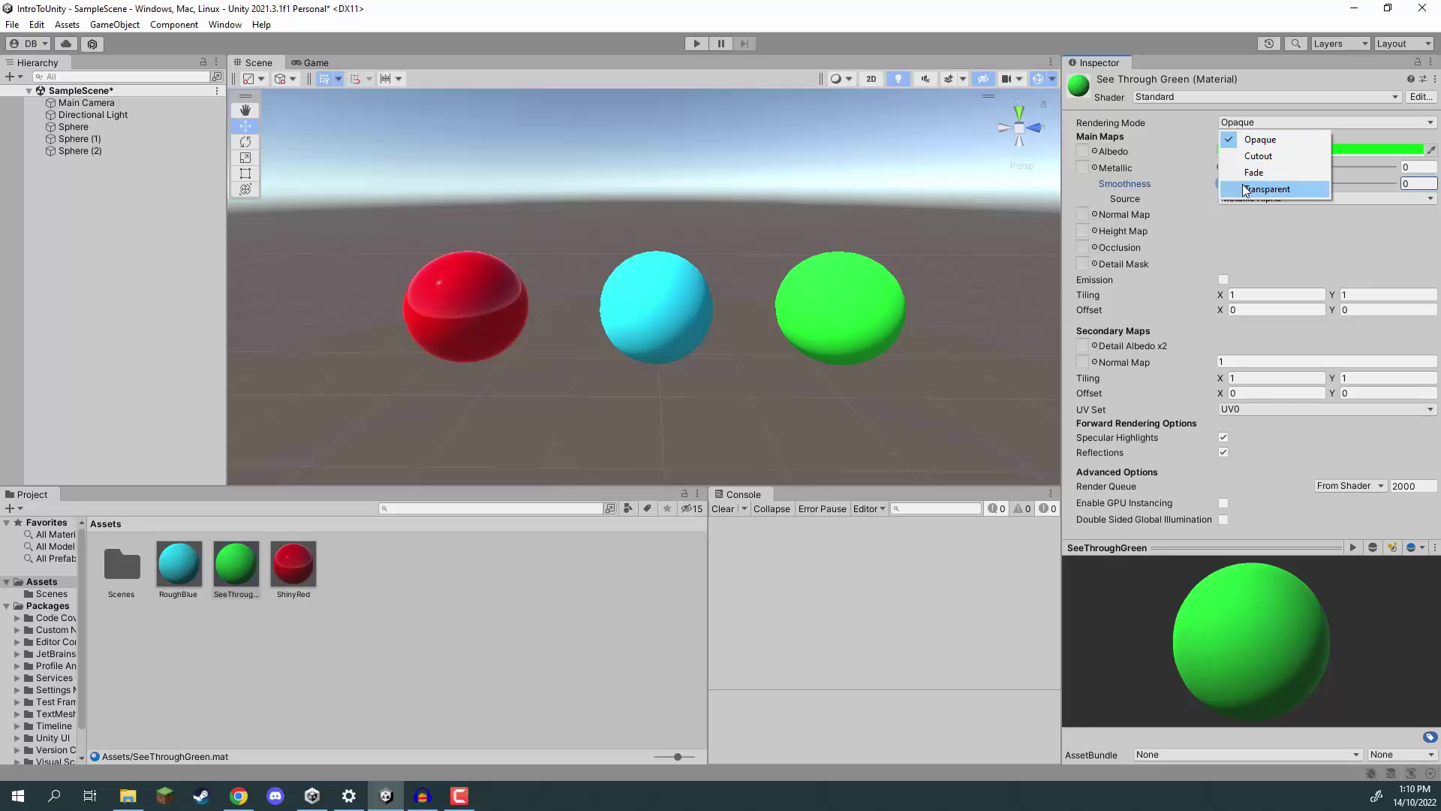
pyautogui.click(1244, 188)
pyautogui.click(1242, 148)
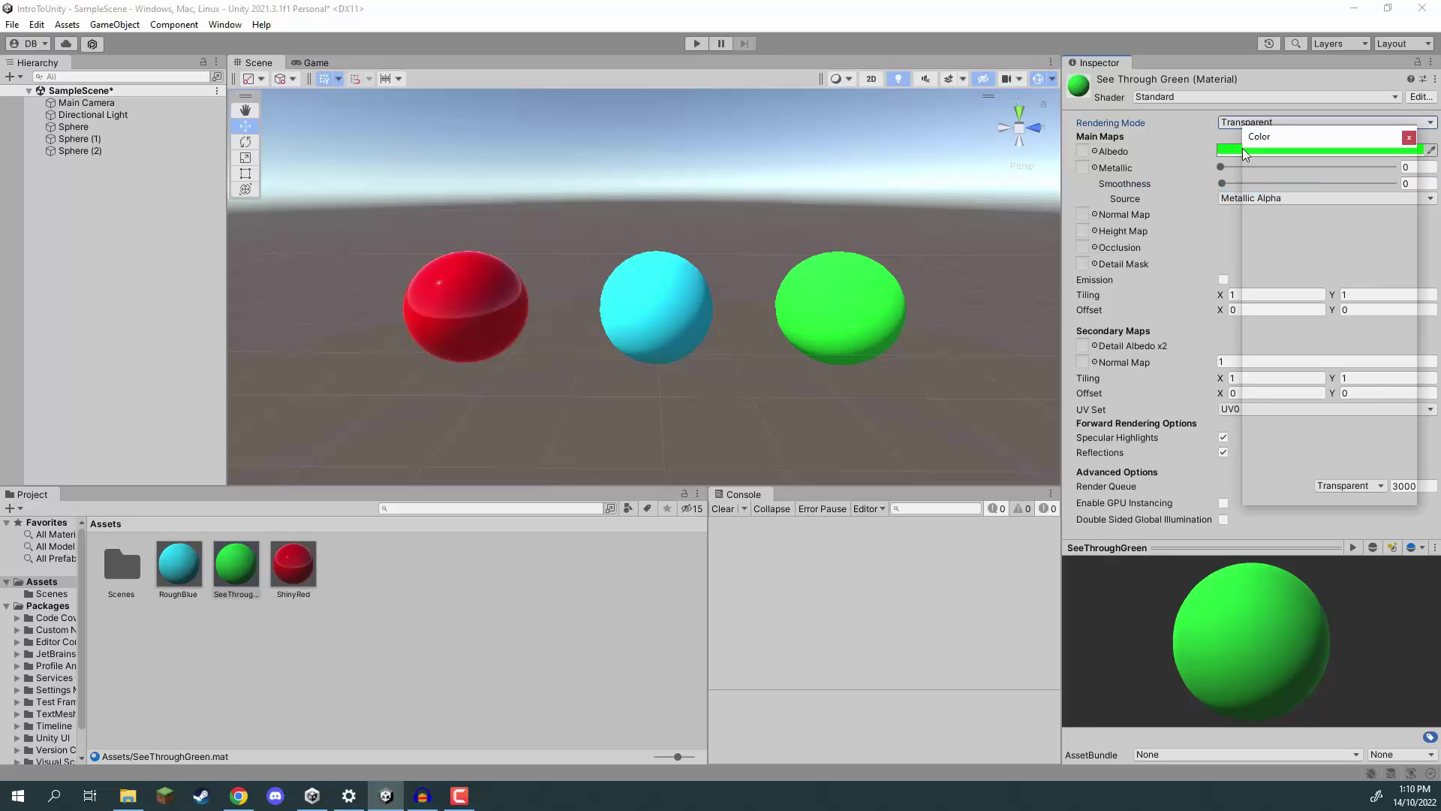
pyautogui.moveTo(1281, 138); pyautogui.dragTo(1032, 111)
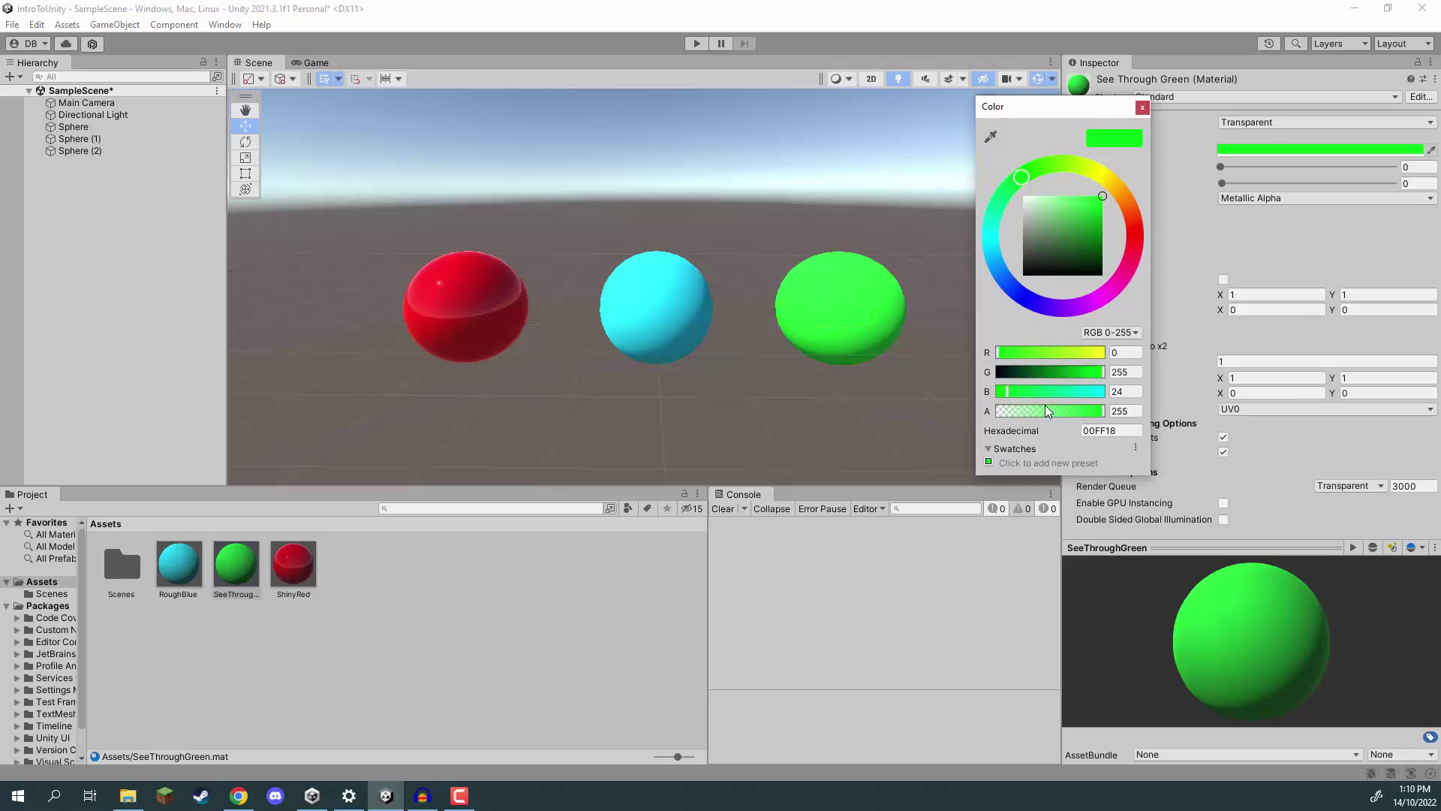
pyautogui.moveTo(1092, 407); pyautogui.dragTo(1048, 404)
pyautogui.click(523, 479)
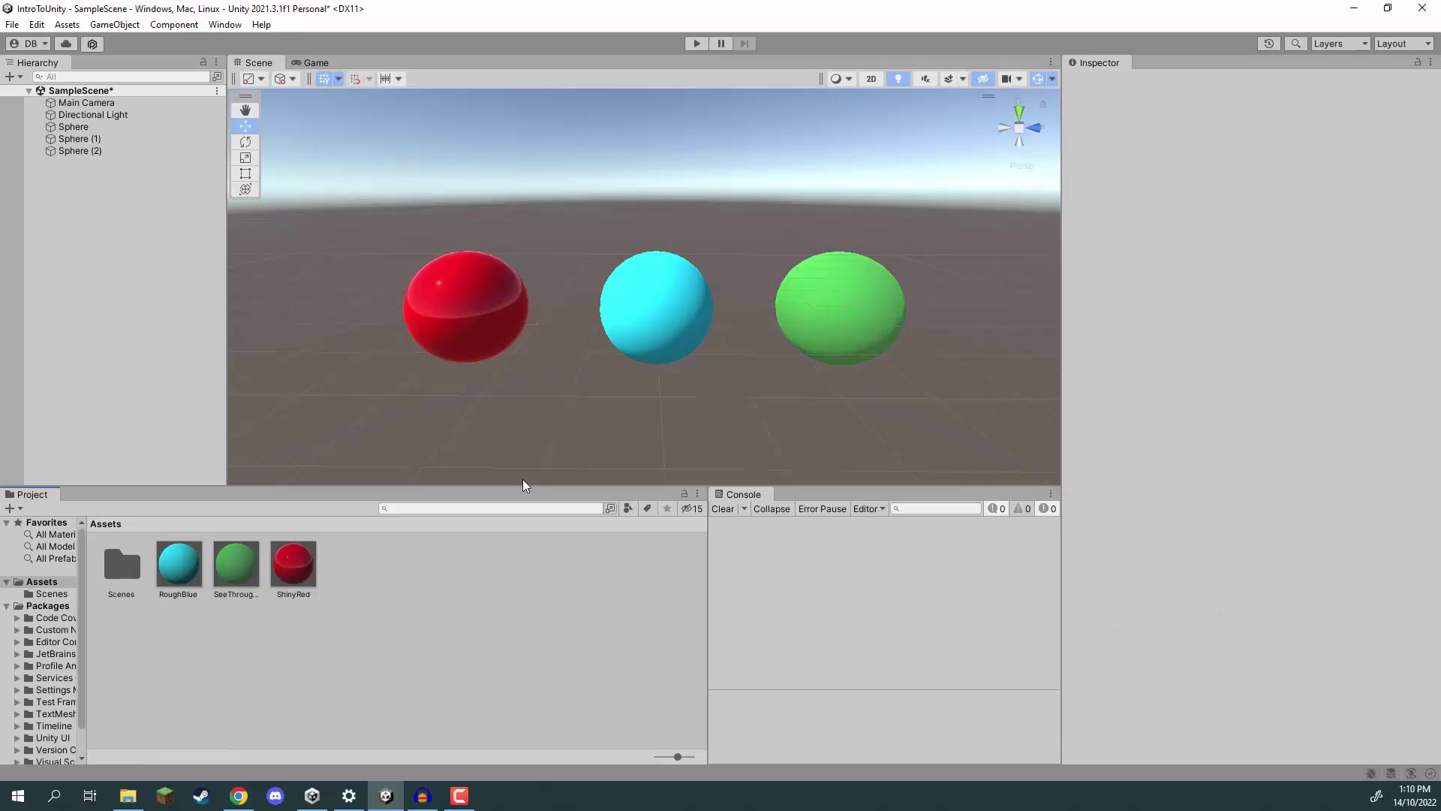
# View the three coloured spheres up close and show the RoughBlue material's properties with a smaller preview.
pyautogui.moveTo(523, 479); pyautogui.dragTo(952, 364, button='right')
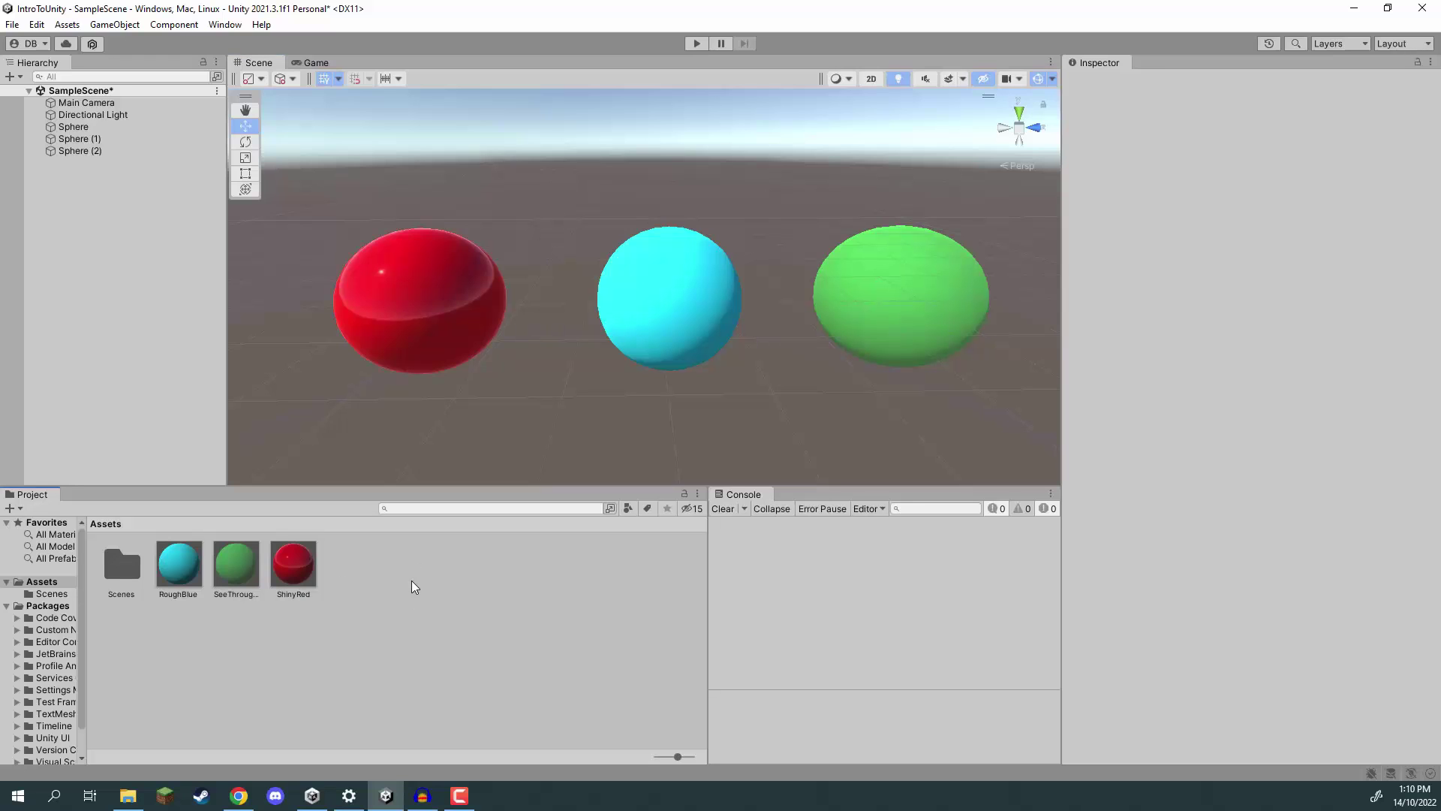
pyautogui.rightClick(365, 583)
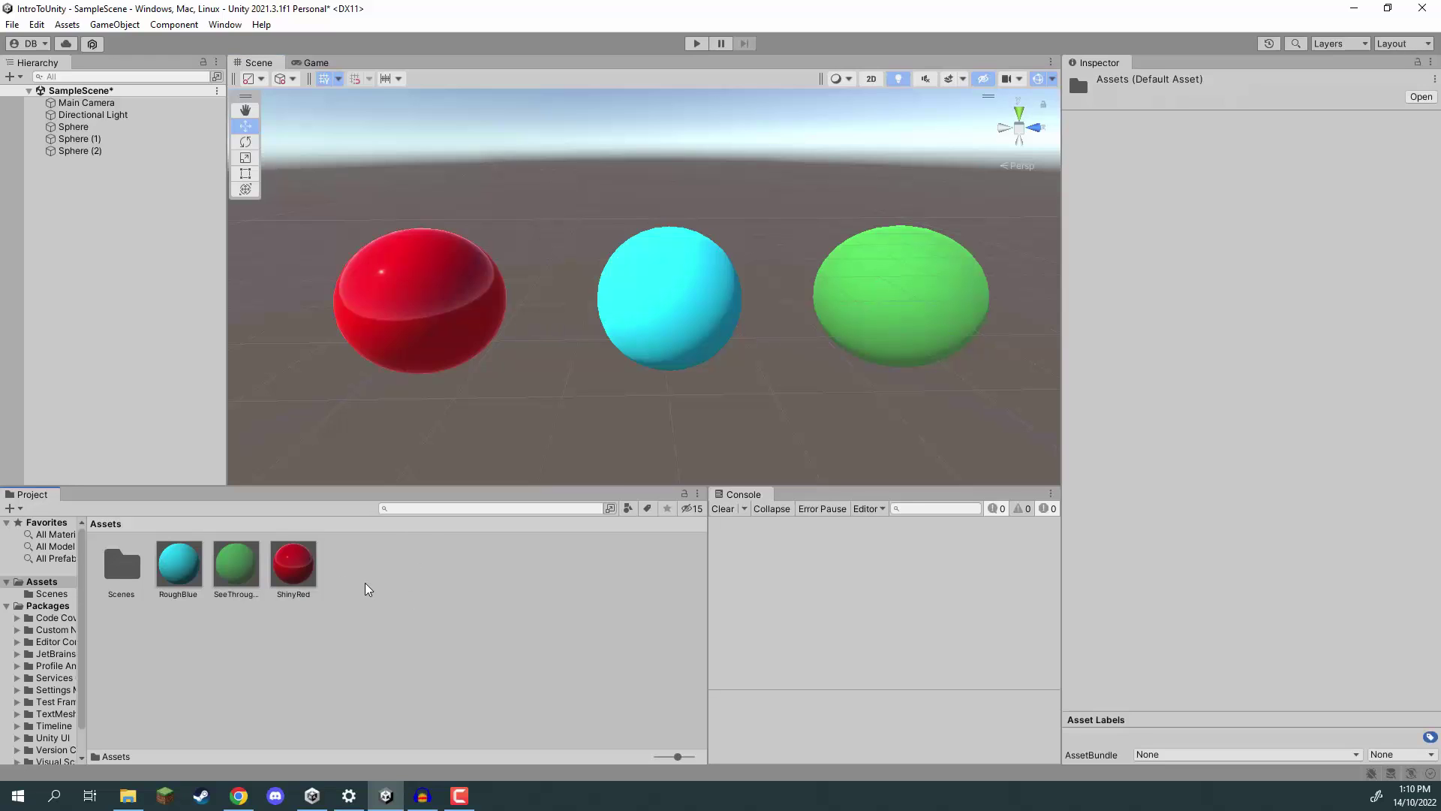
pyautogui.click(266, 640)
pyautogui.click(174, 575)
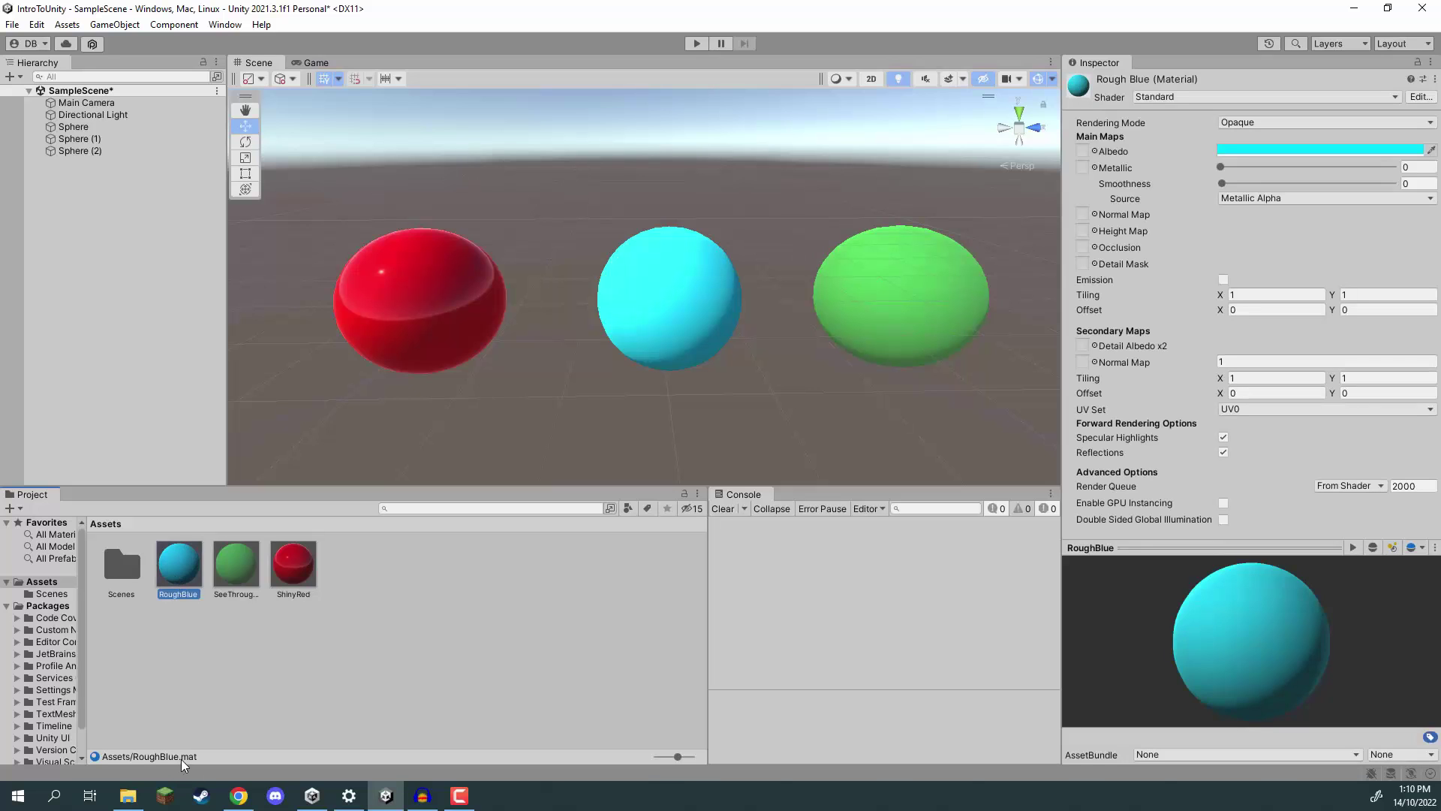
pyautogui.click(1222, 568)
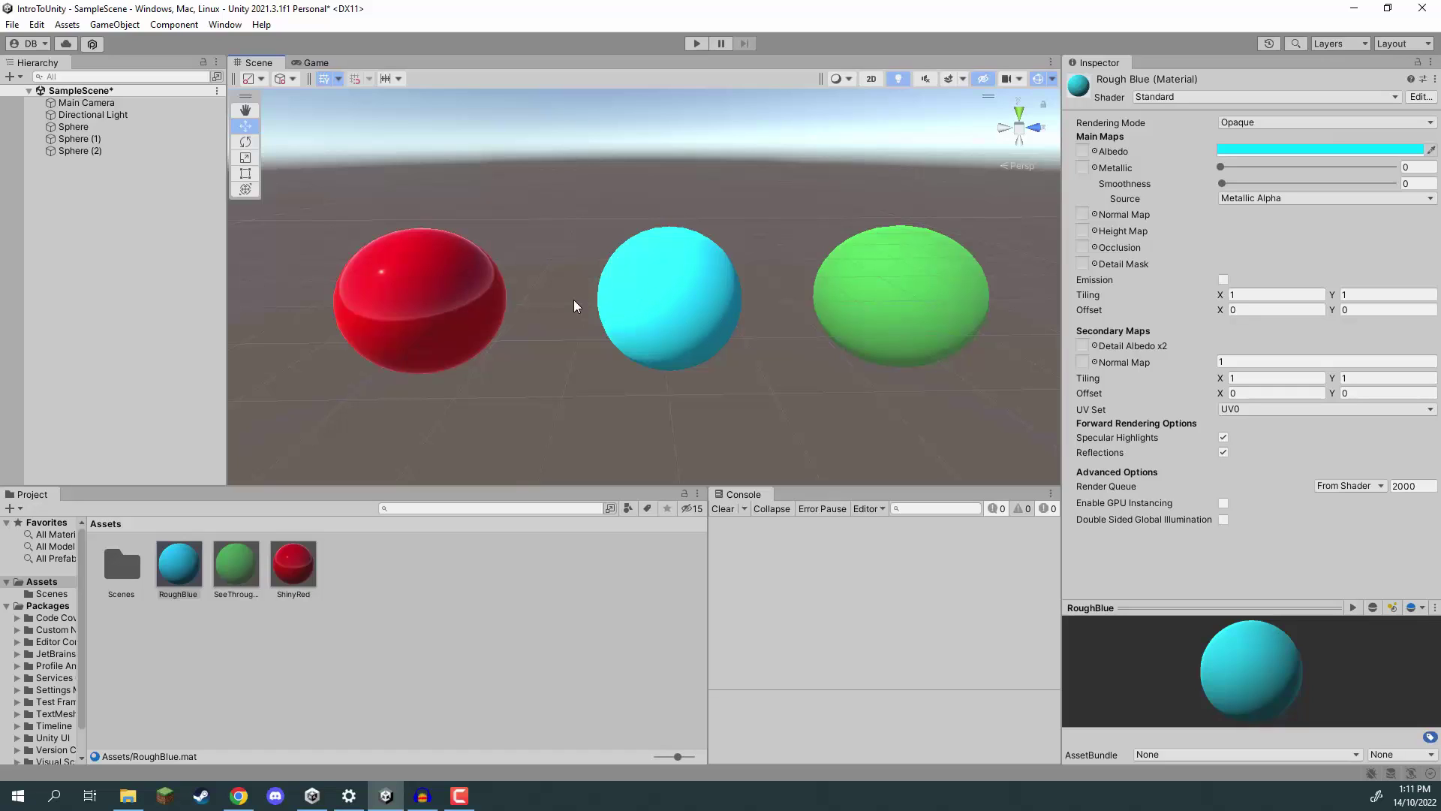
# Replace the middle sphere's material with ShinyRed in Element 0 of its Mesh Renderer's materials.
pyautogui.click(653, 297)
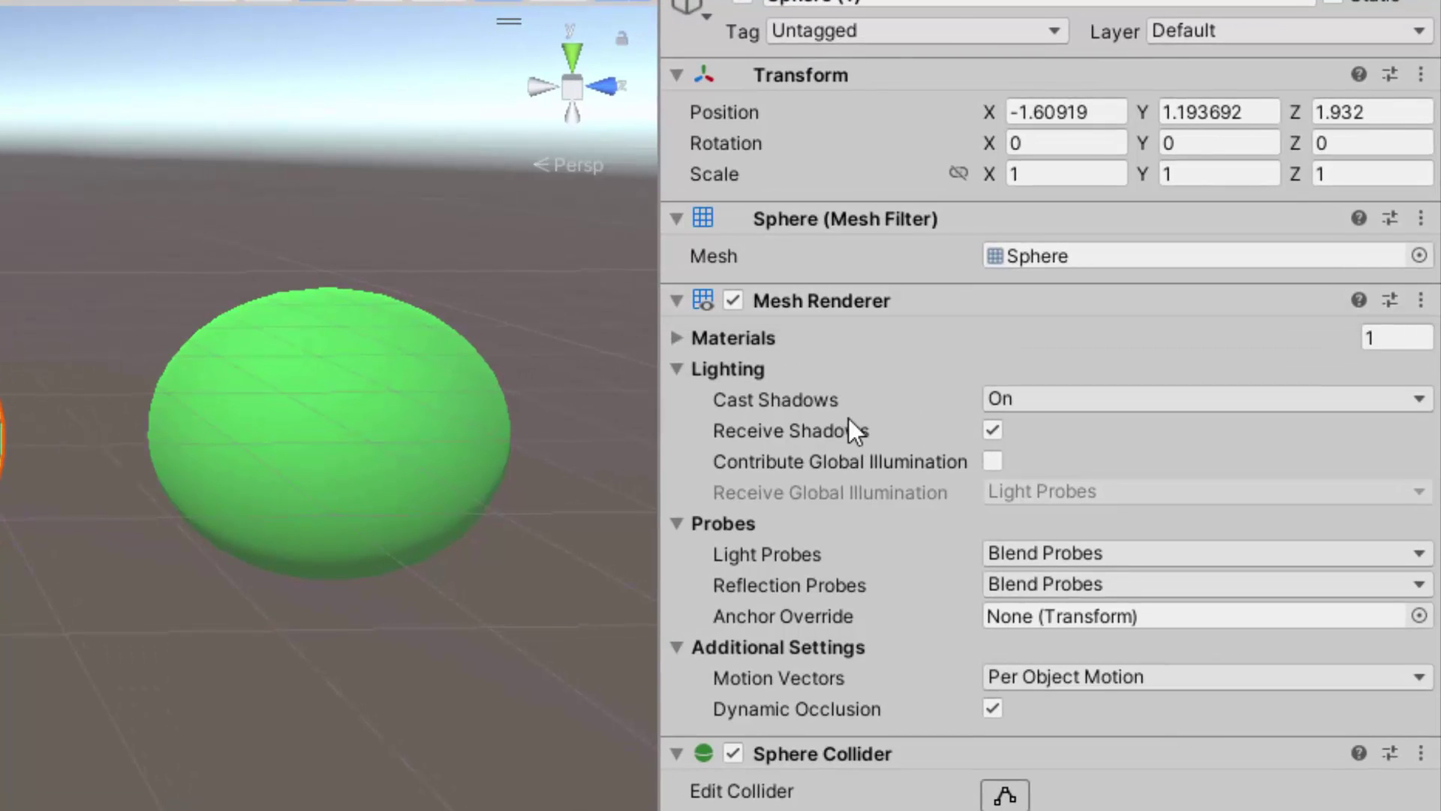
pyautogui.click(674, 336)
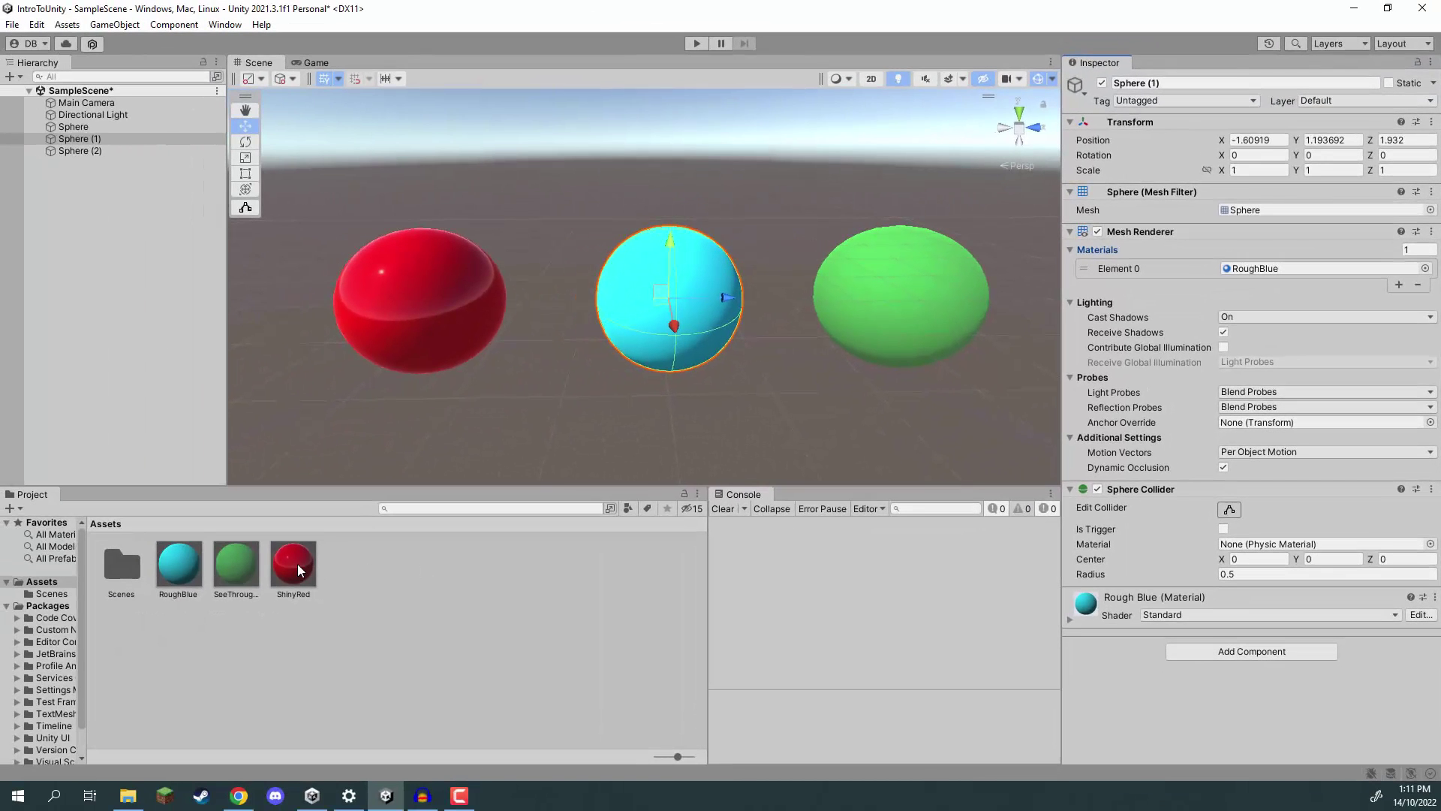
pyautogui.moveTo(297, 565); pyautogui.dragTo(1261, 275)
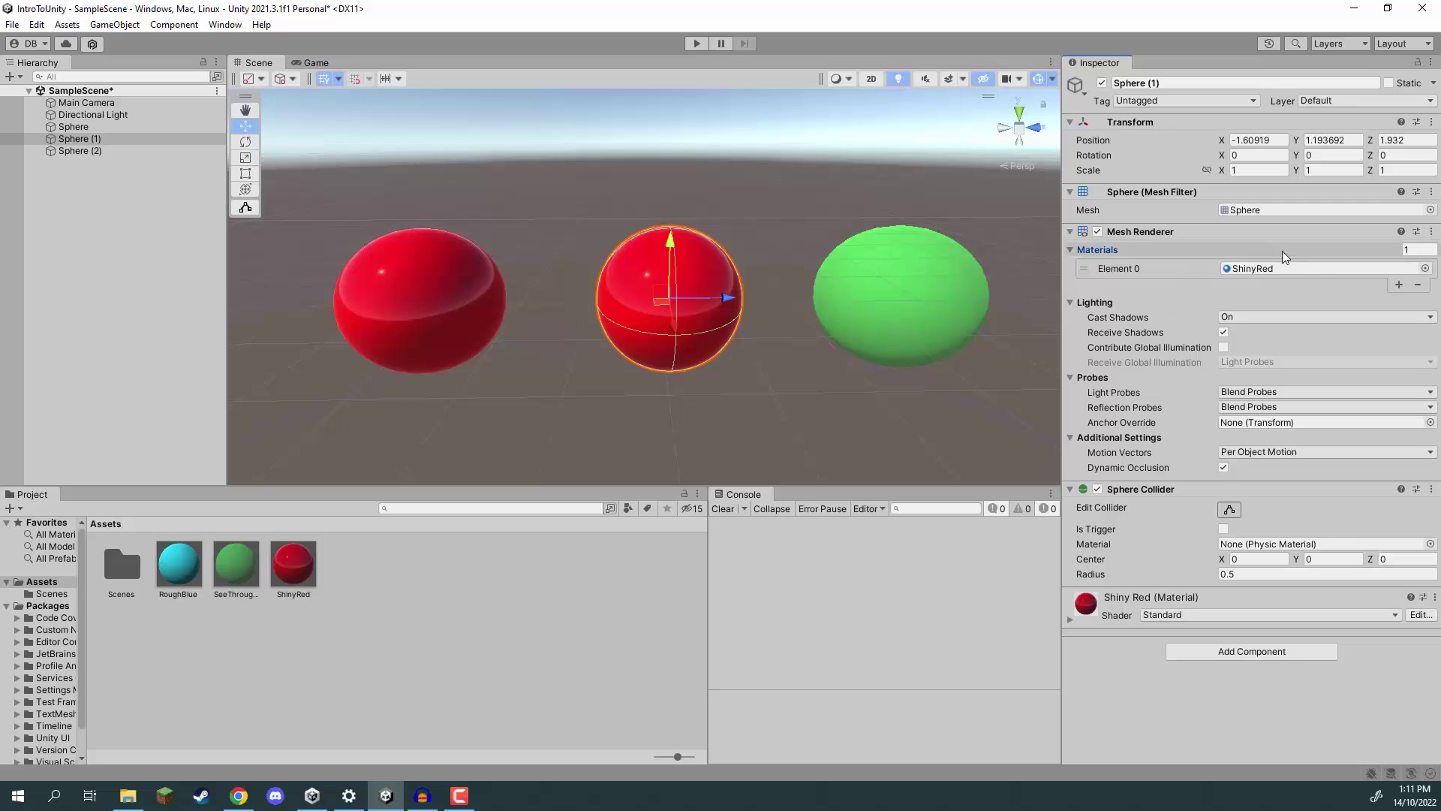
# Assign RoughBlue to Element 0 of the middle sphere's materials and open the material picker for that slot.
pyautogui.moveTo(178, 563); pyautogui.dragTo(1219, 272)
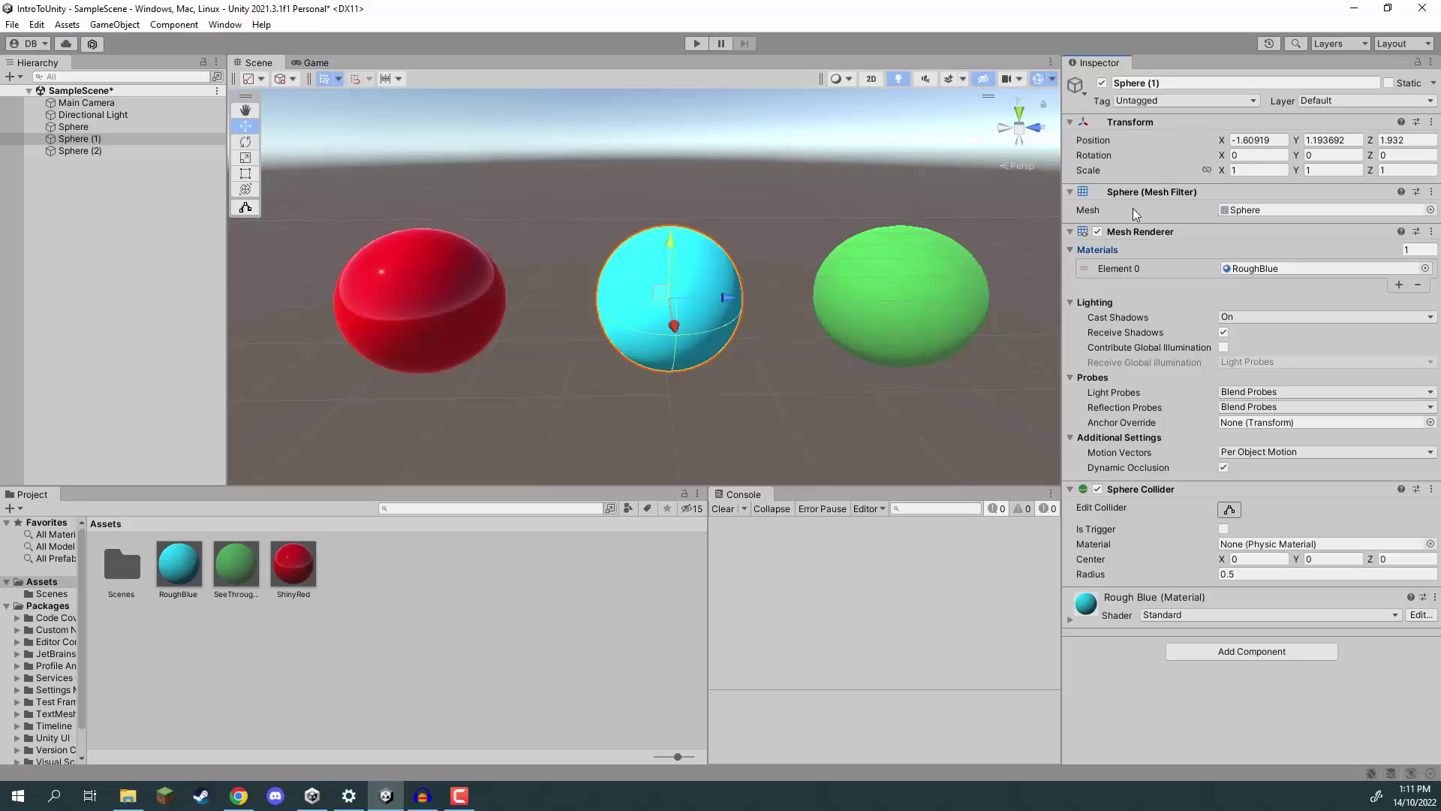
pyautogui.click(1425, 270)
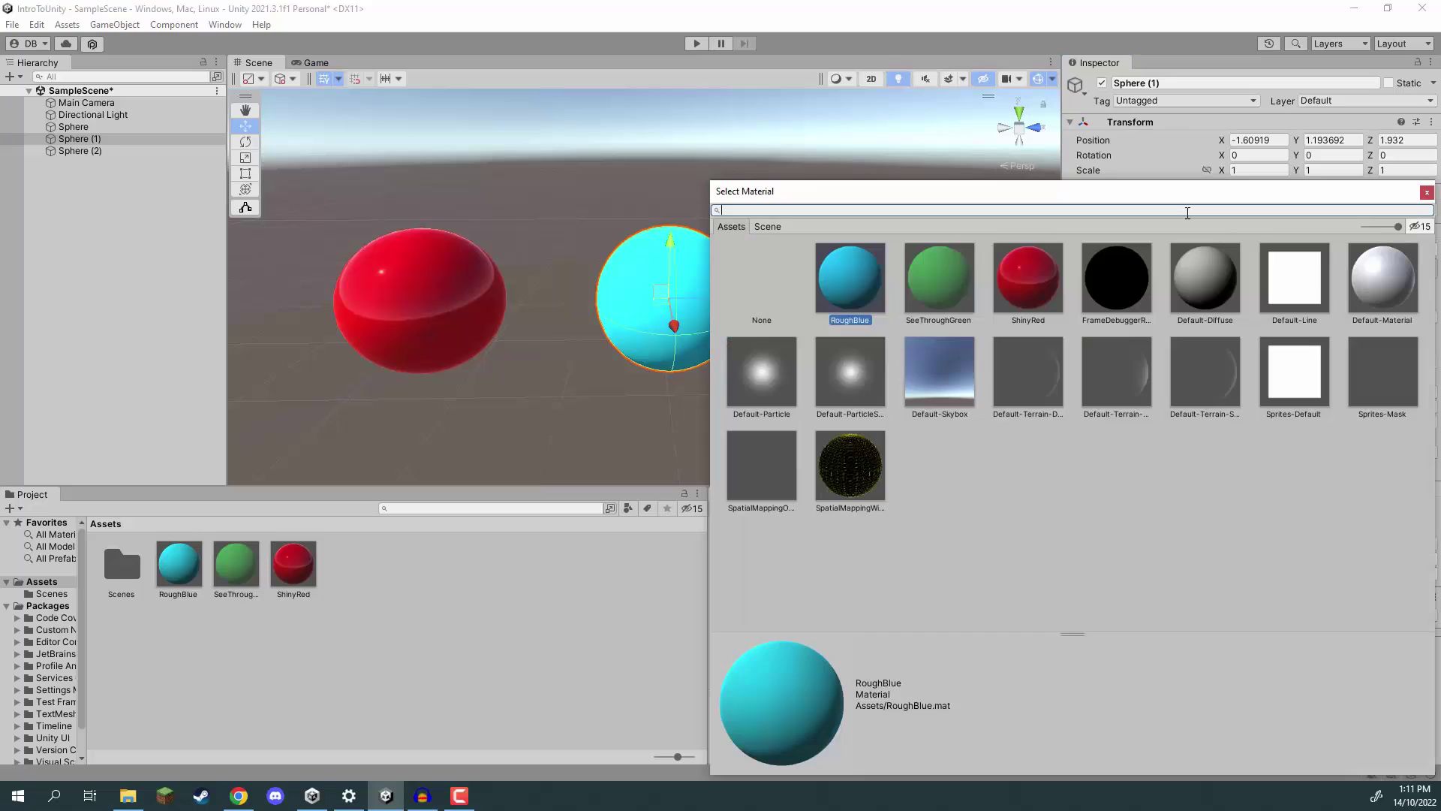
pyautogui.moveTo(1163, 197); pyautogui.dragTo(848, 97)
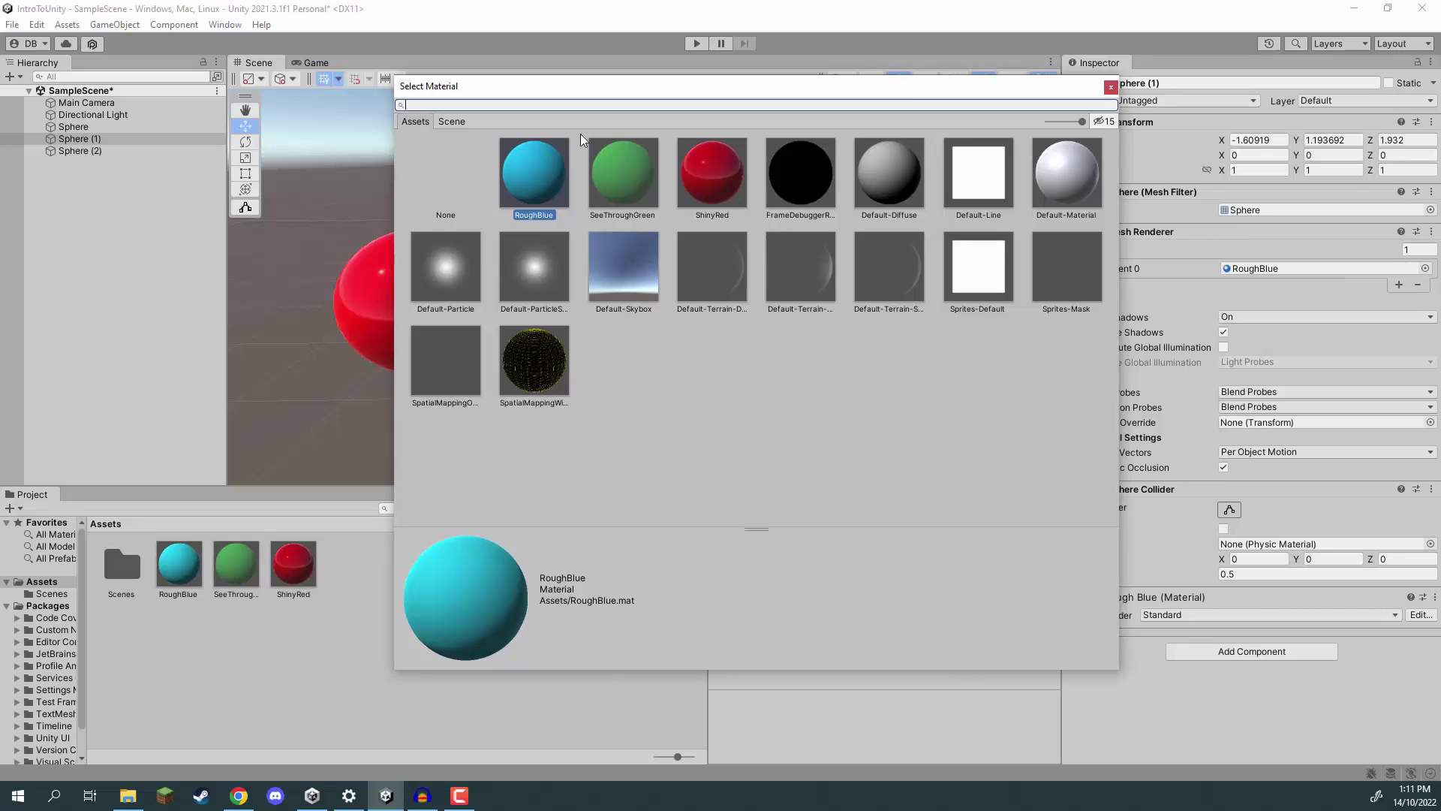
# Try other project and built-in materials on the middle sphere, including SeeThroughGreen, ShinyRed and Default-Material, and finish with RoughBlue selected.
pyautogui.click(623, 173)
pyautogui.click(712, 172)
pyautogui.moveTo(746, 97); pyautogui.dragTo(1085, 196)
pyautogui.click(1216, 282)
pyautogui.click(1139, 278)
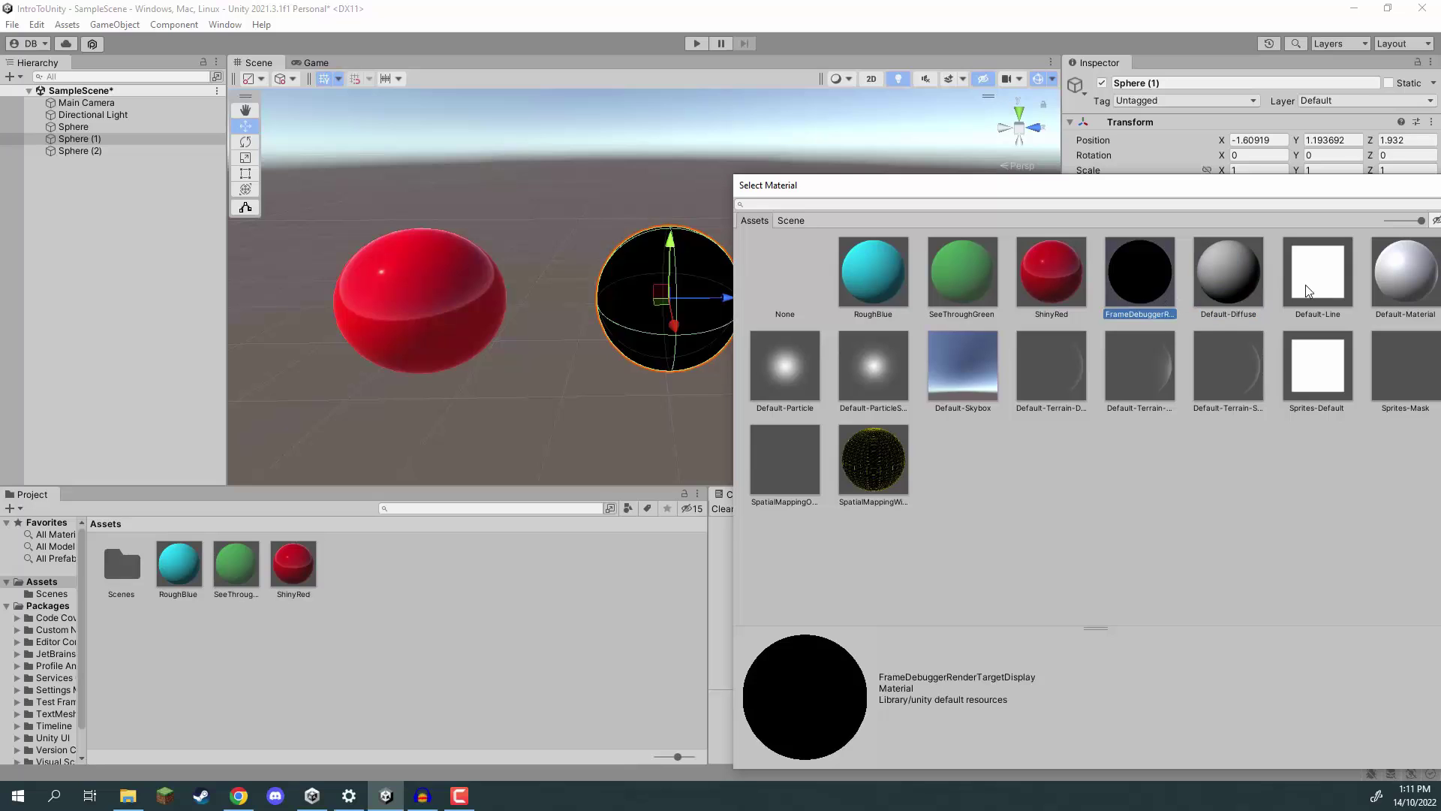
pyautogui.click(1396, 284)
pyautogui.click(1318, 284)
pyautogui.click(1300, 380)
pyautogui.click(876, 282)
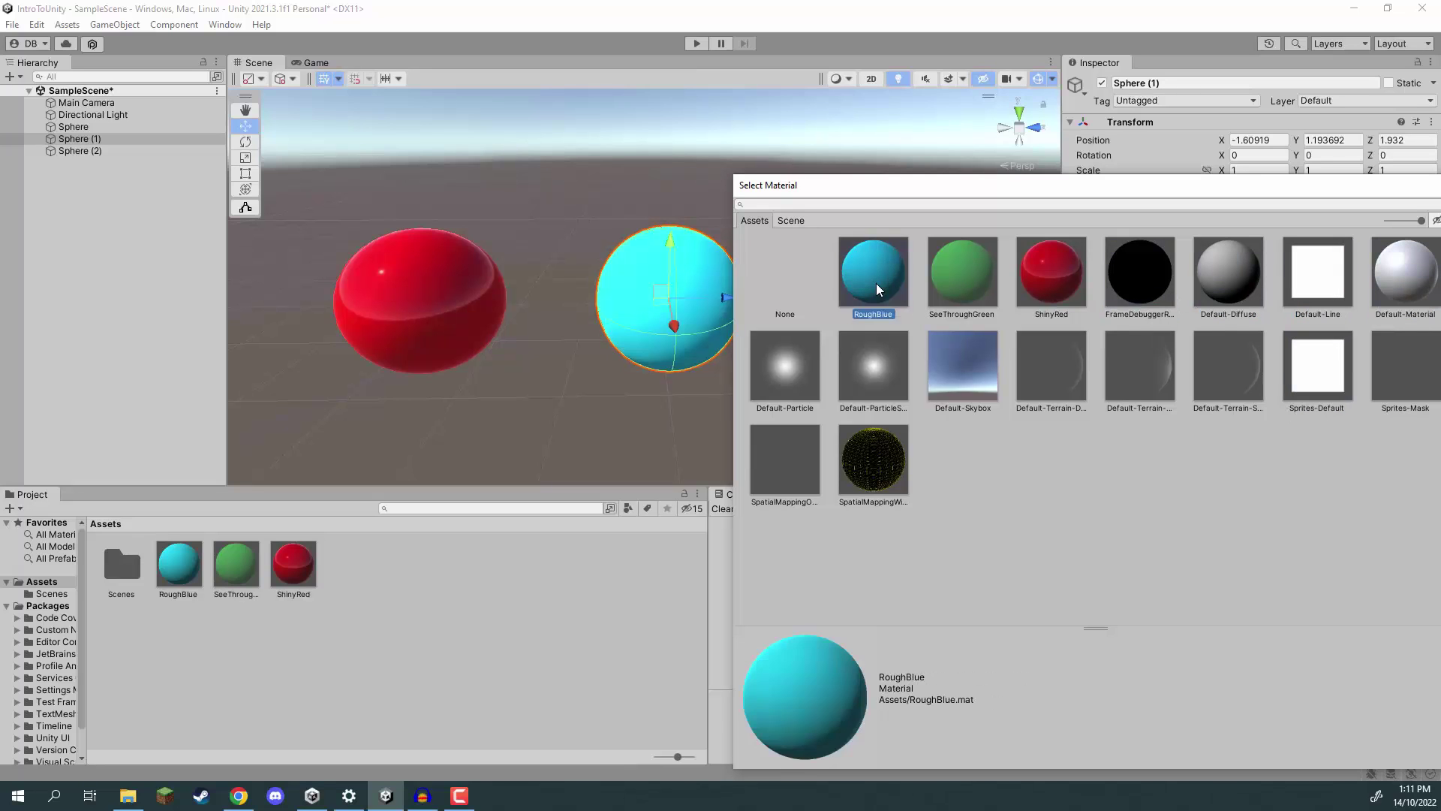
pyautogui.moveTo(870, 185); pyautogui.dragTo(479, 190)
pyautogui.press('Return')
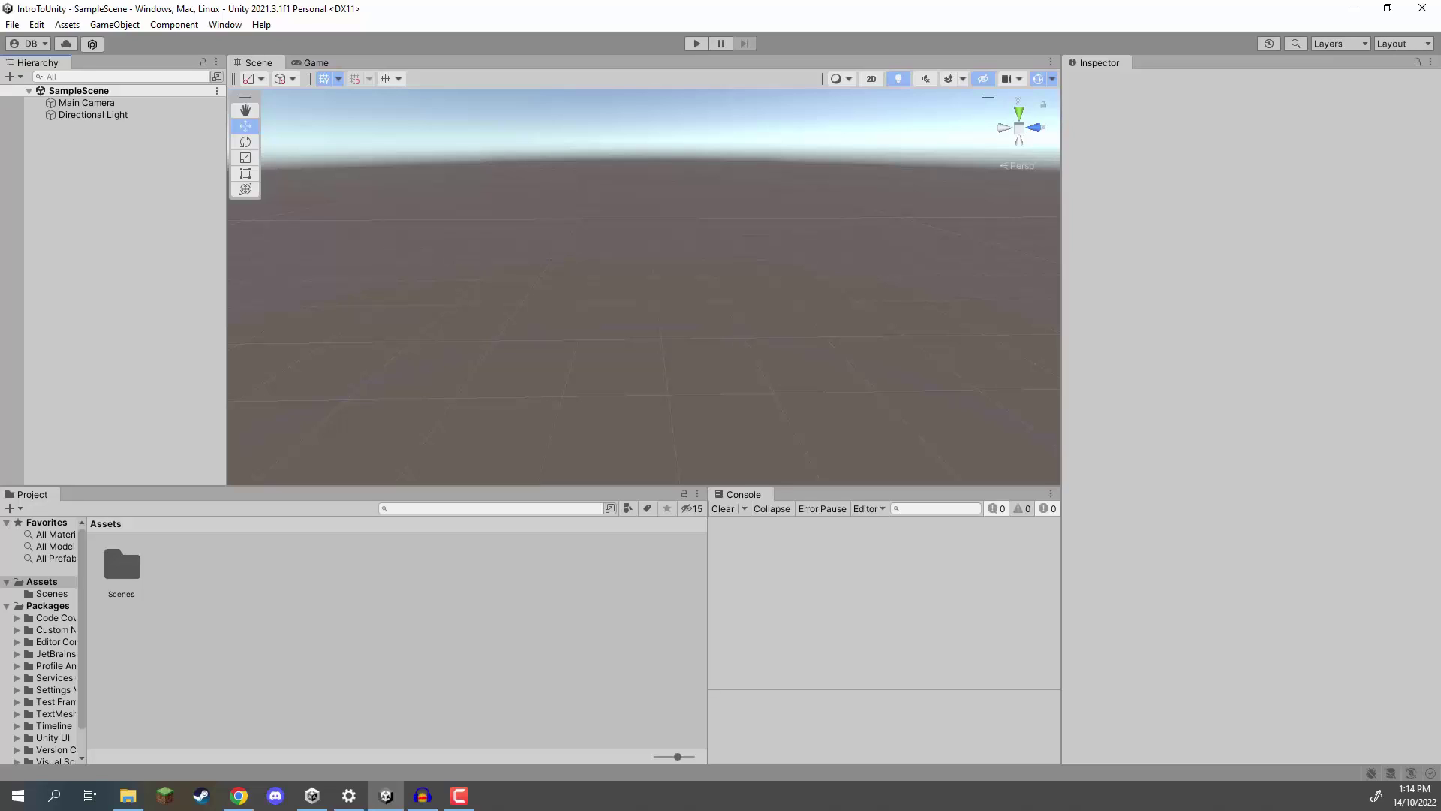
# Create a 3D cube in SampleScene and name it TestPrefab.
pyautogui.rightClick(68, 166)
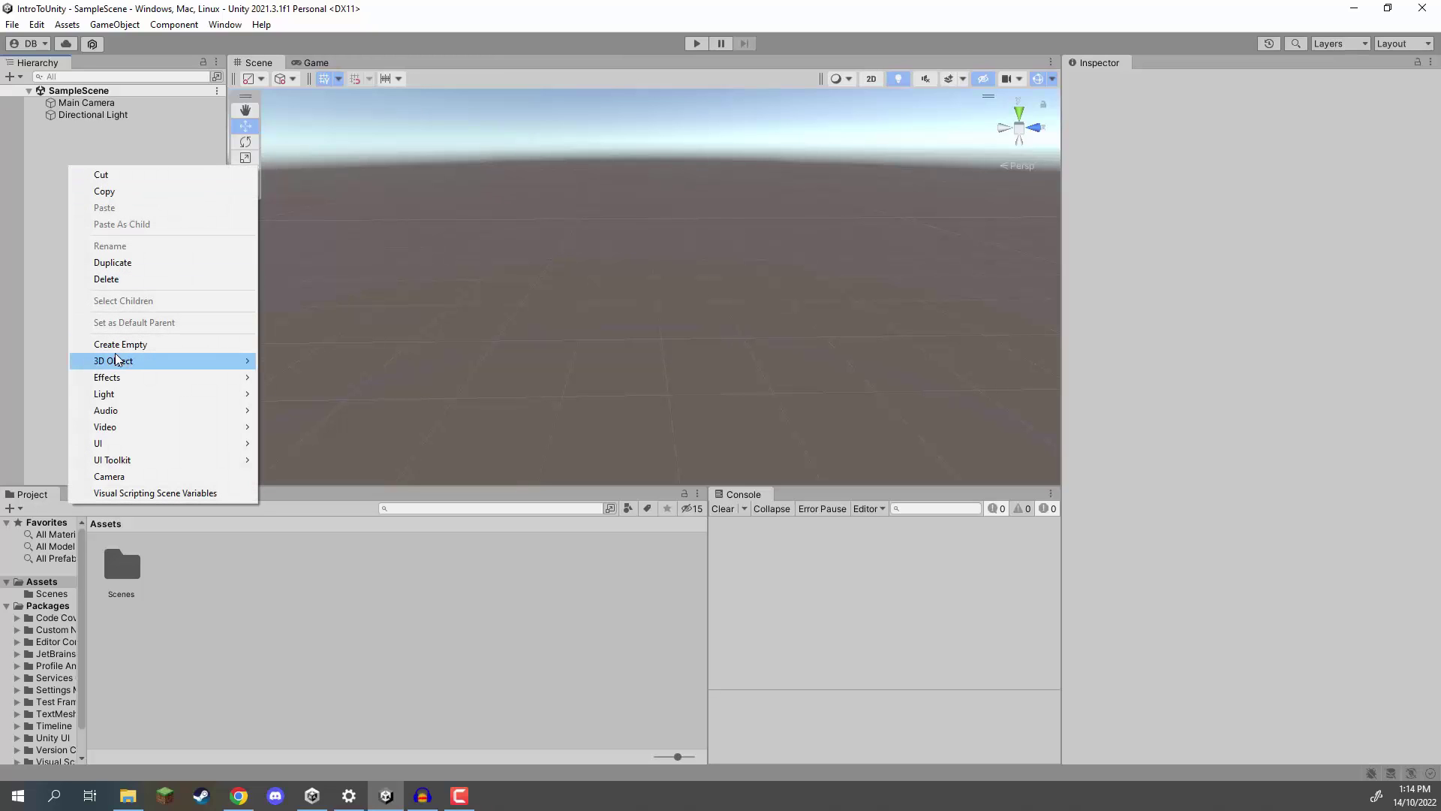
pyautogui.moveTo(165, 361)
pyautogui.click(314, 361)
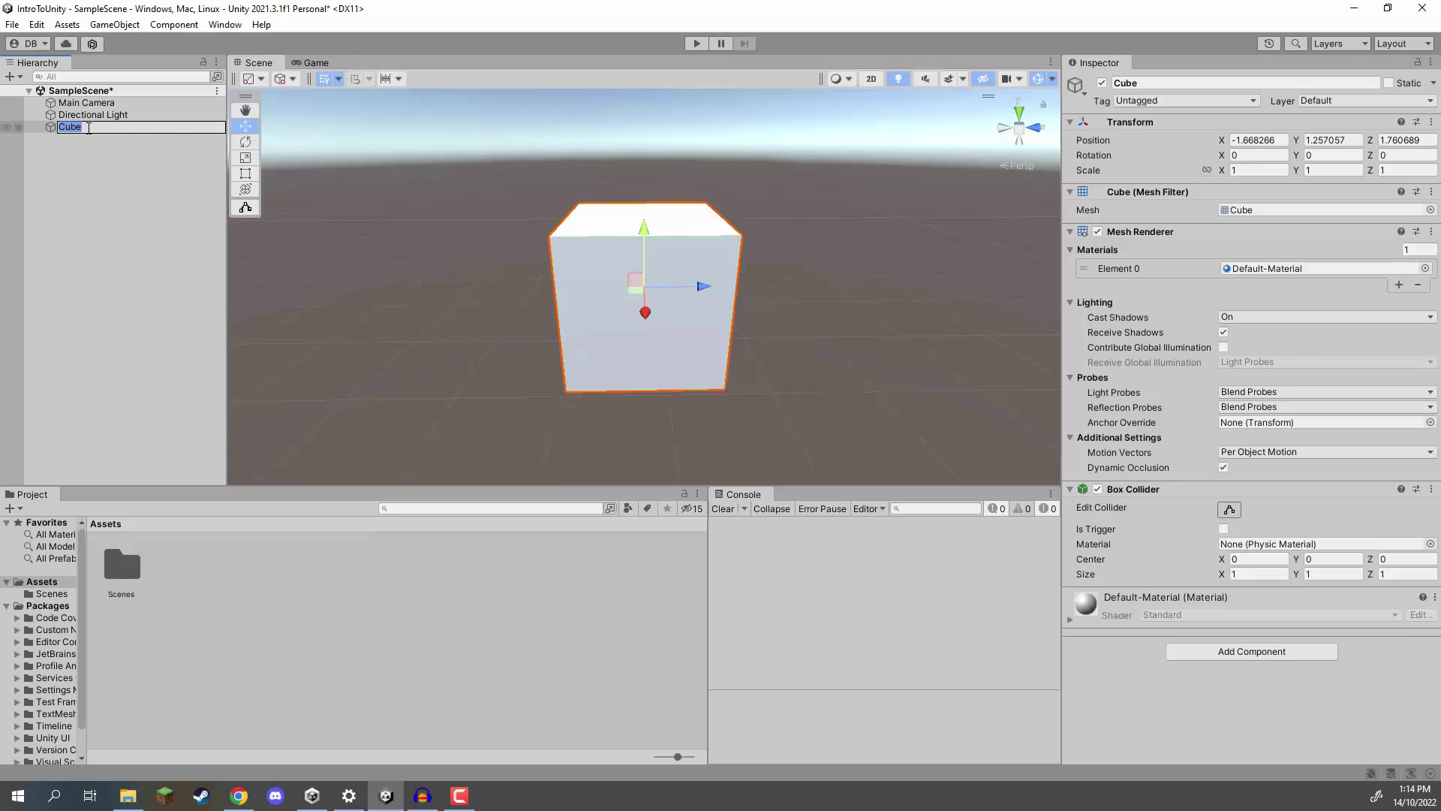
pyautogui.write('TestPrefab')
pyautogui.press('Return')
pyautogui.keyDown('alt'); pyautogui.moveTo(375, 268); pyautogui.dragTo(548, 248); pyautogui.keyUp('alt')
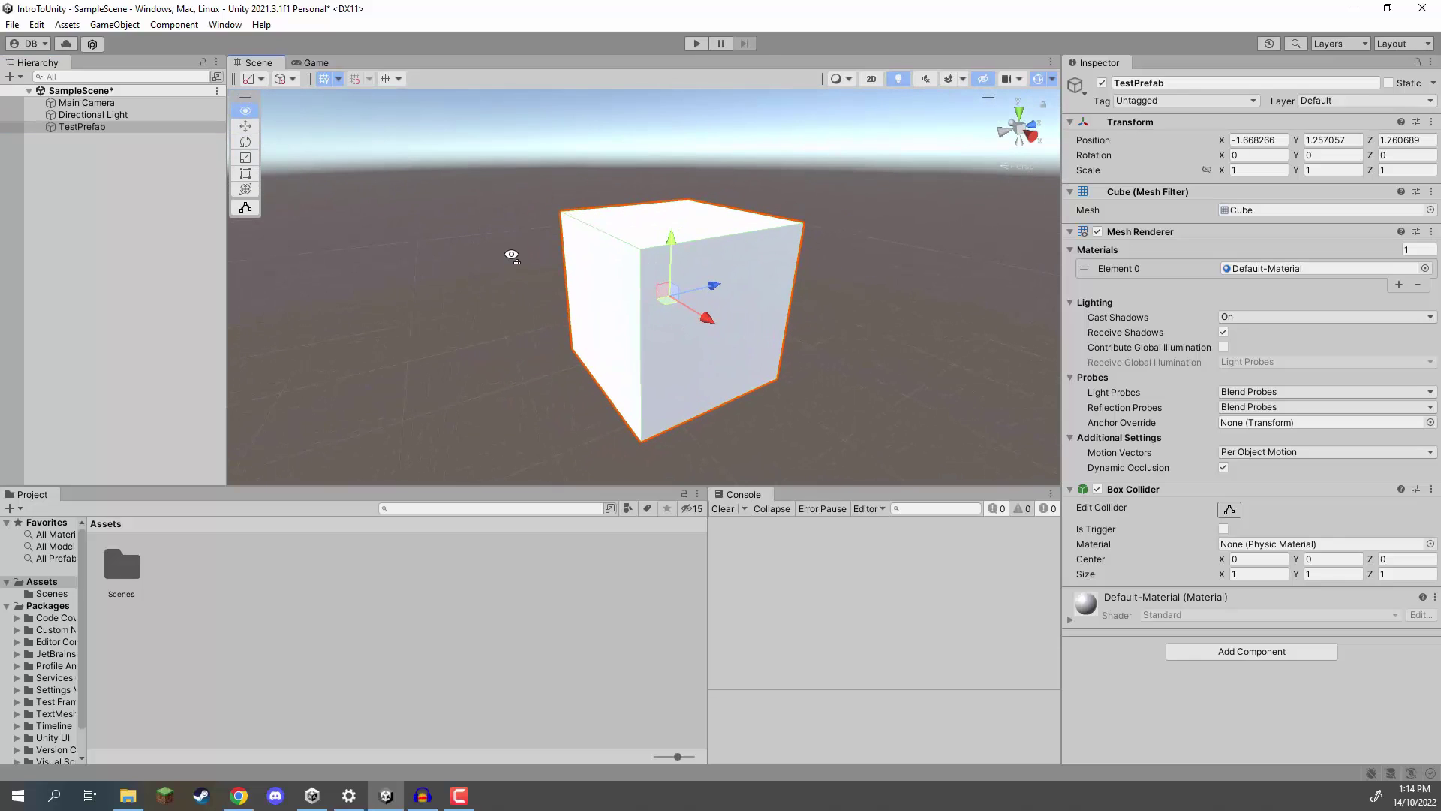
# Create a material named MyMat in the Assets folder and apply it to the TestPrefab cube.
pyautogui.rightClick(187, 592)
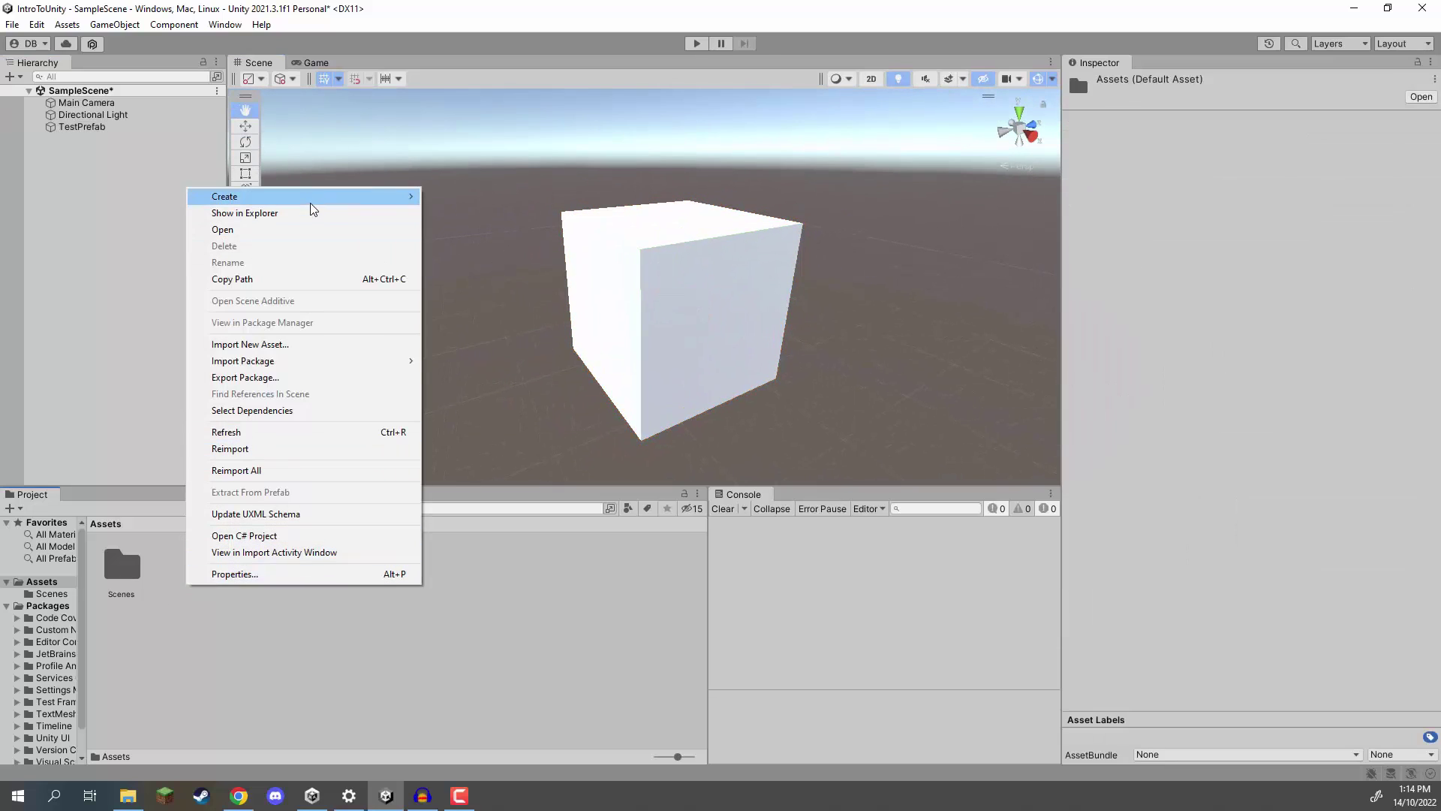
pyautogui.moveTo(322, 197)
pyautogui.click(492, 454)
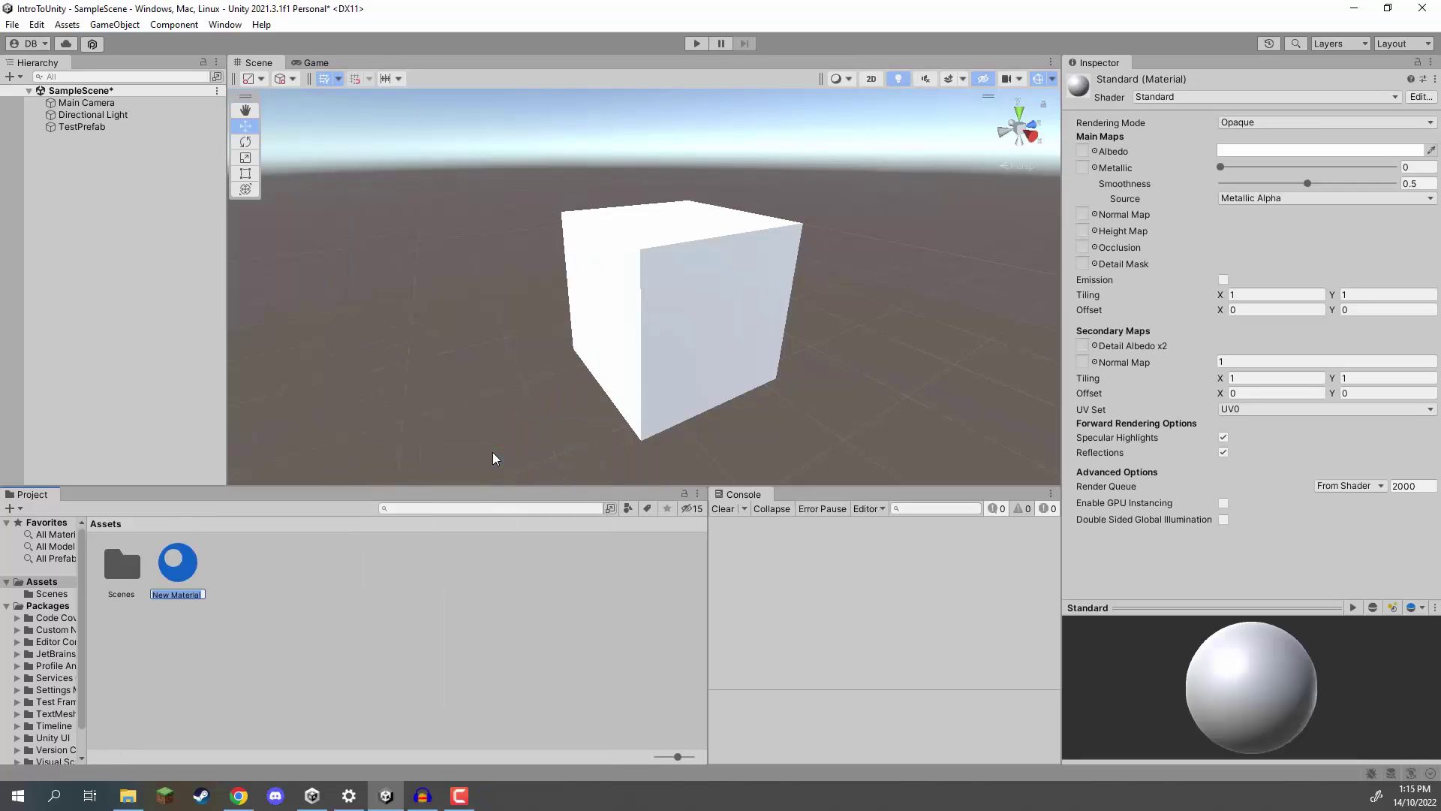
pyautogui.write('MyMat')
pyautogui.press('Return')
pyautogui.moveTo(191, 559); pyautogui.dragTo(620, 313)
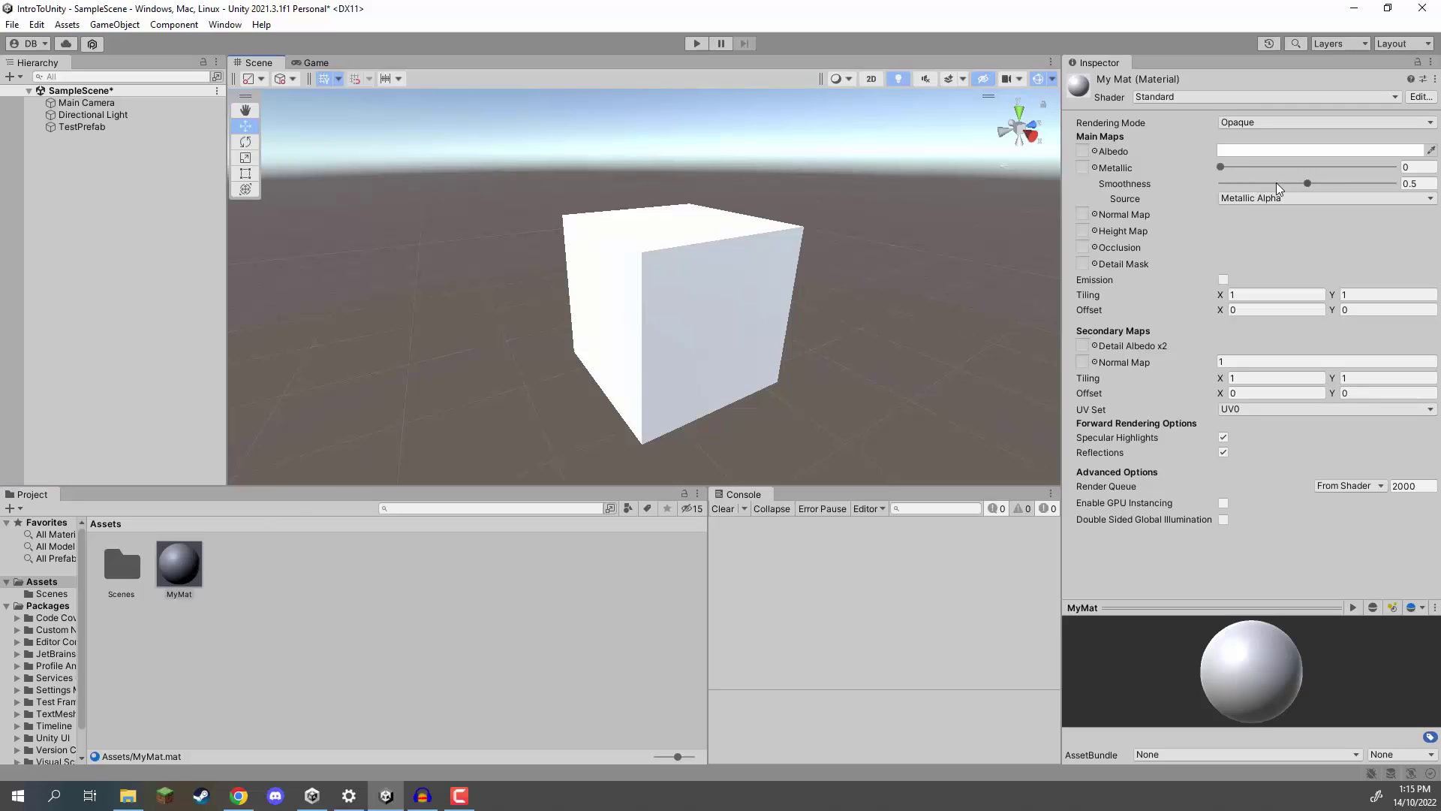
# Lower MyMat's smoothness to its minimum and set its albedo colour to bright red.
pyautogui.moveTo(1291, 183); pyautogui.dragTo(1204, 169)
pyautogui.click(1268, 151)
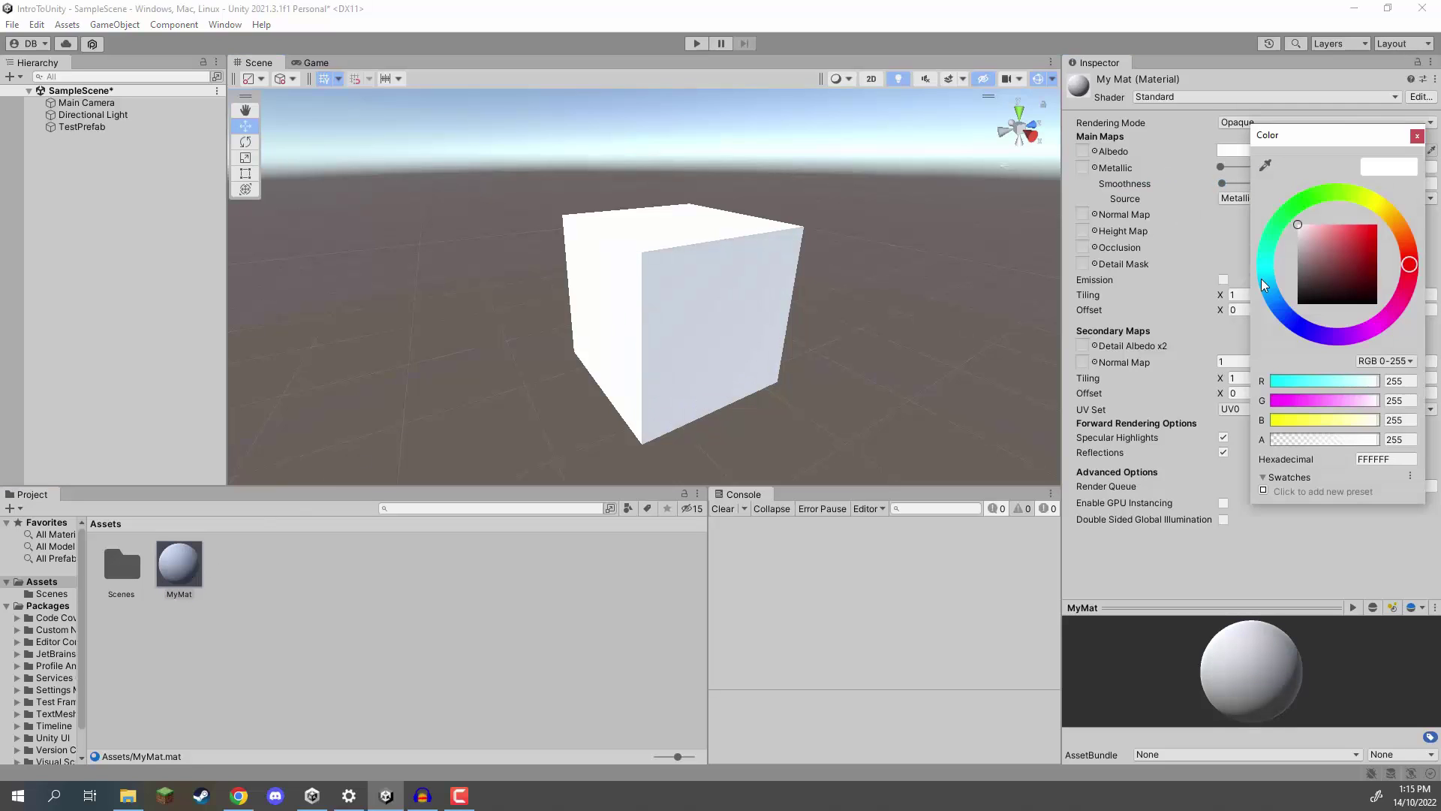
pyautogui.click(1375, 225)
pyautogui.click(234, 301)
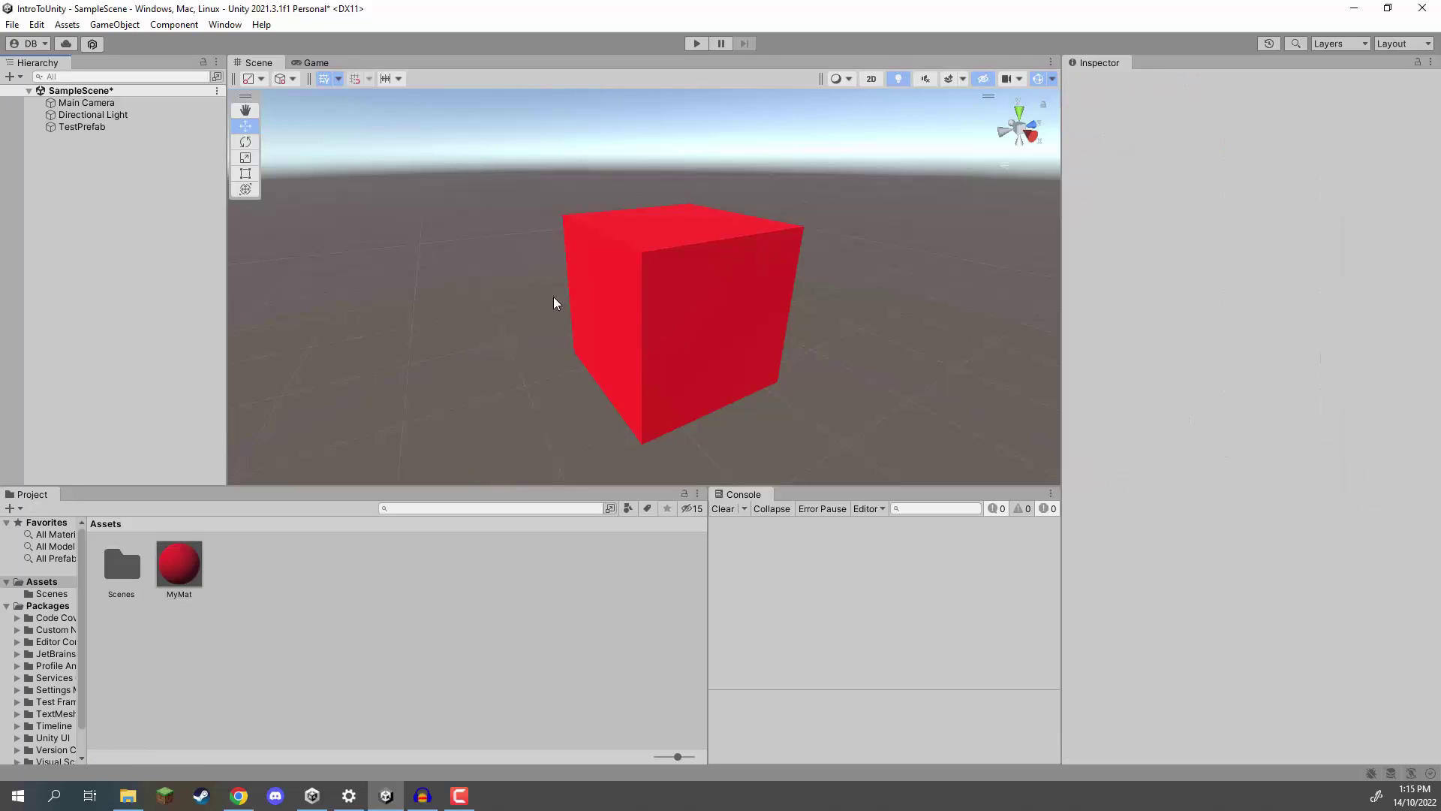
# Turn the red TestPrefab cube into a prefab asset in the Assets folder.
pyautogui.click(601, 304)
pyautogui.press('f')
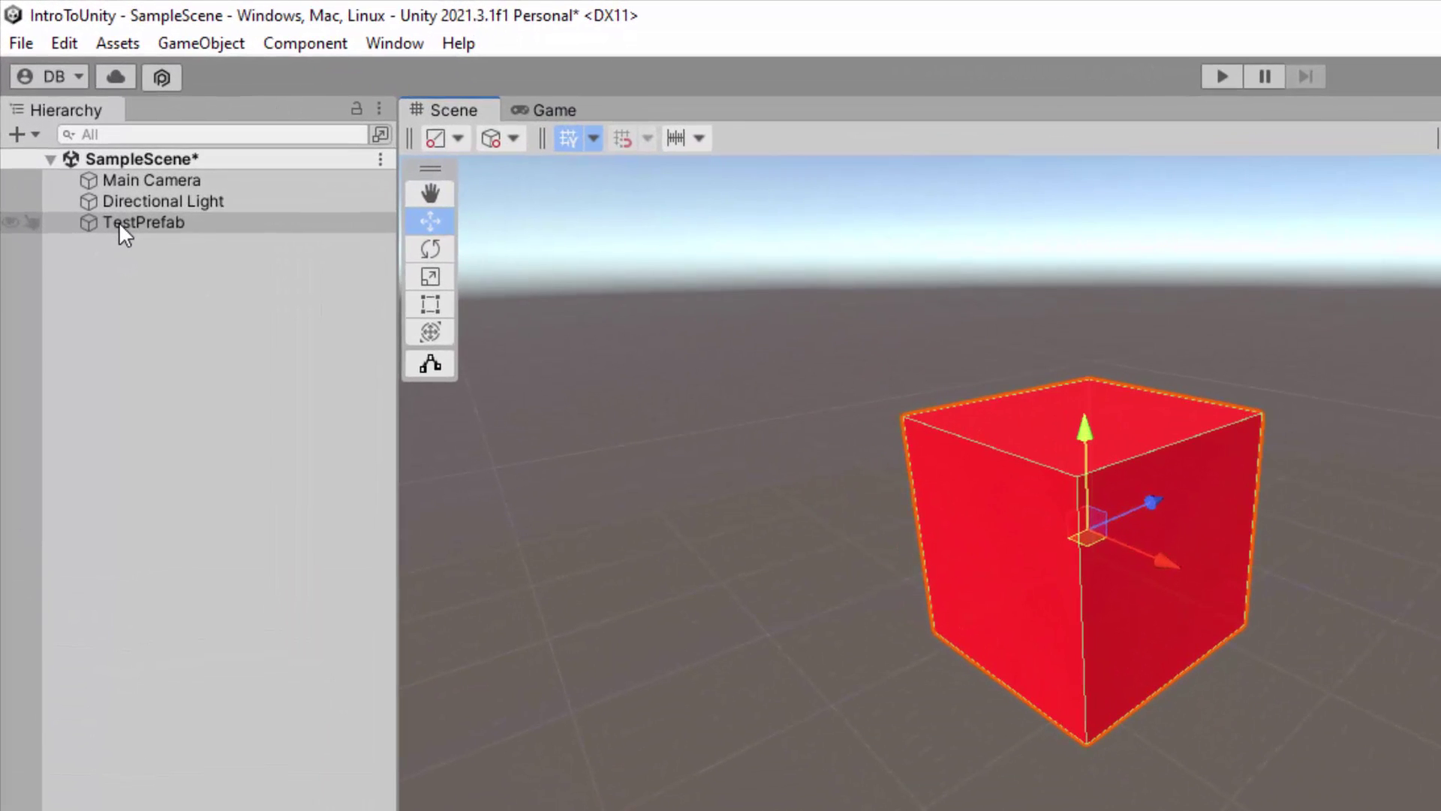
pyautogui.moveTo(120, 223); pyautogui.dragTo(480, 810)
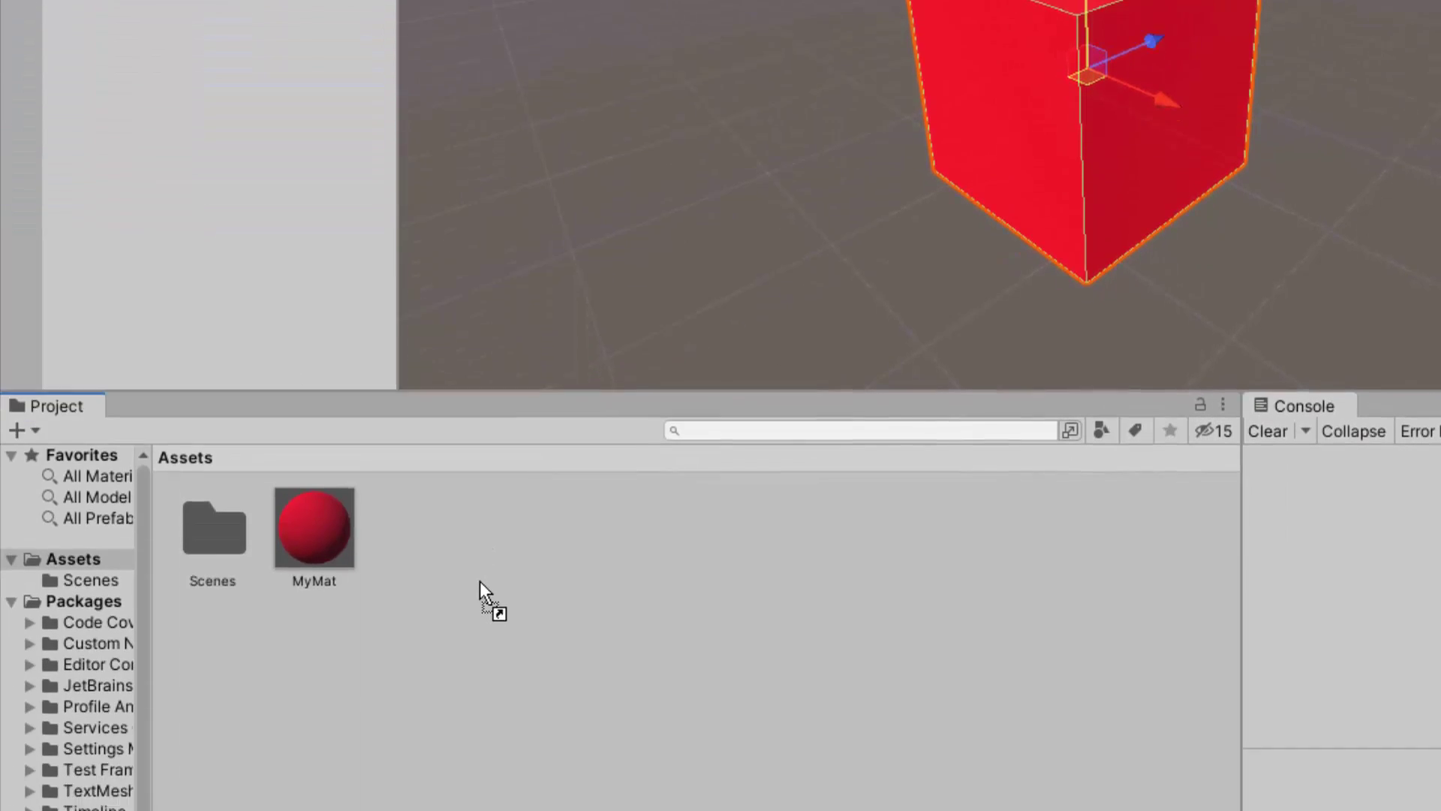
pyautogui.moveTo(480, 580); pyautogui.dragTo(525, 572)
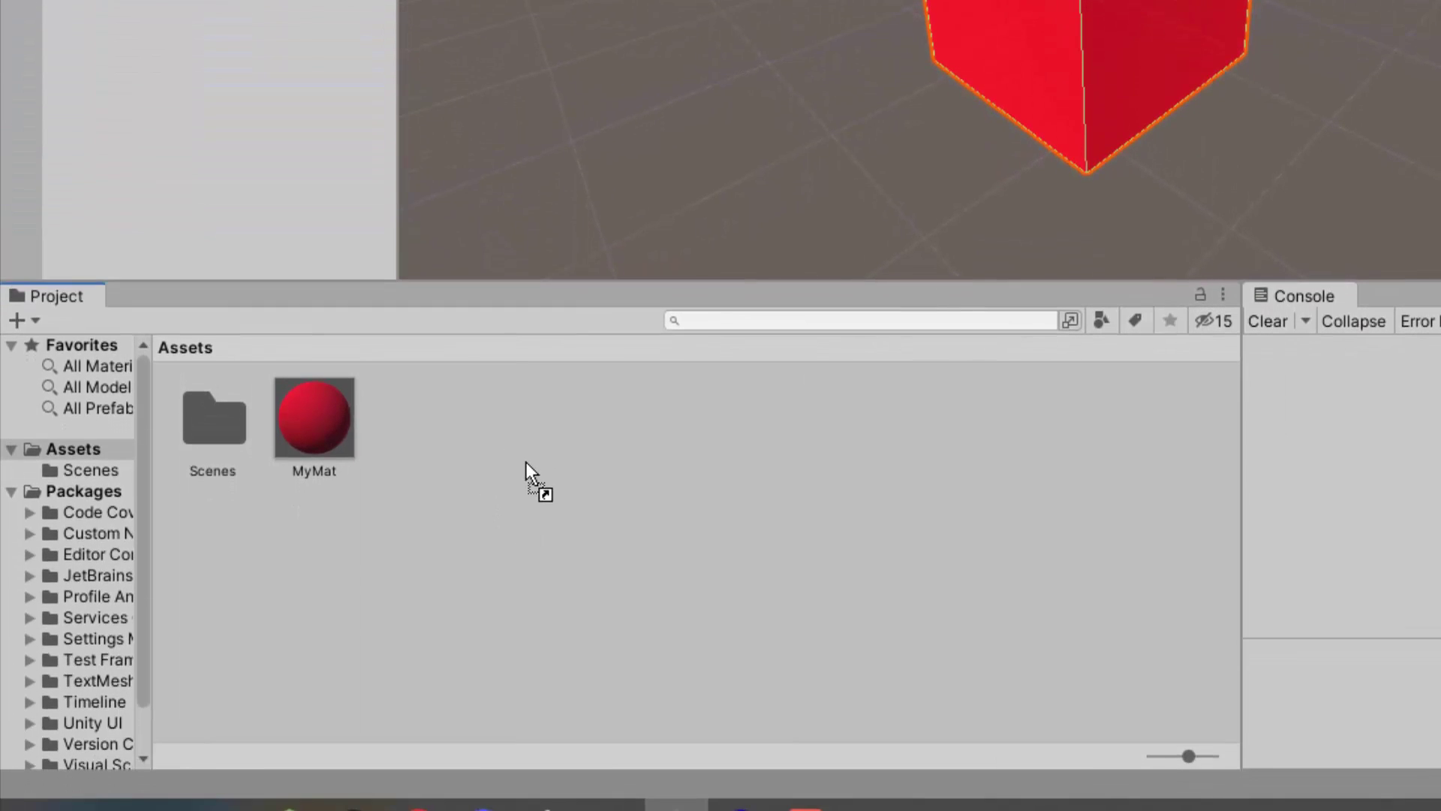
pyautogui.moveTo(526, 462); pyautogui.dragTo(526, 462)
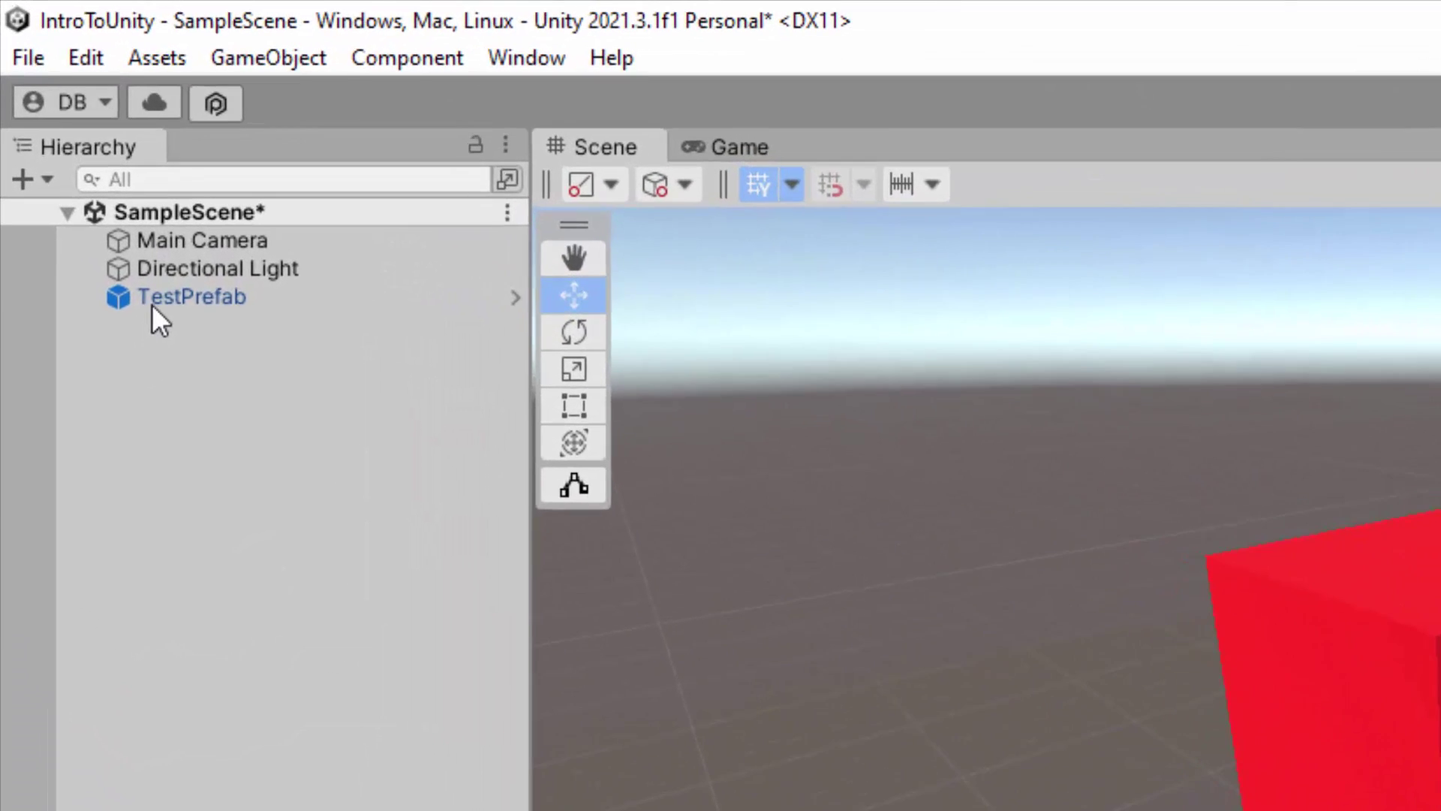
pyautogui.click(65, 127)
pyautogui.click(66, 136)
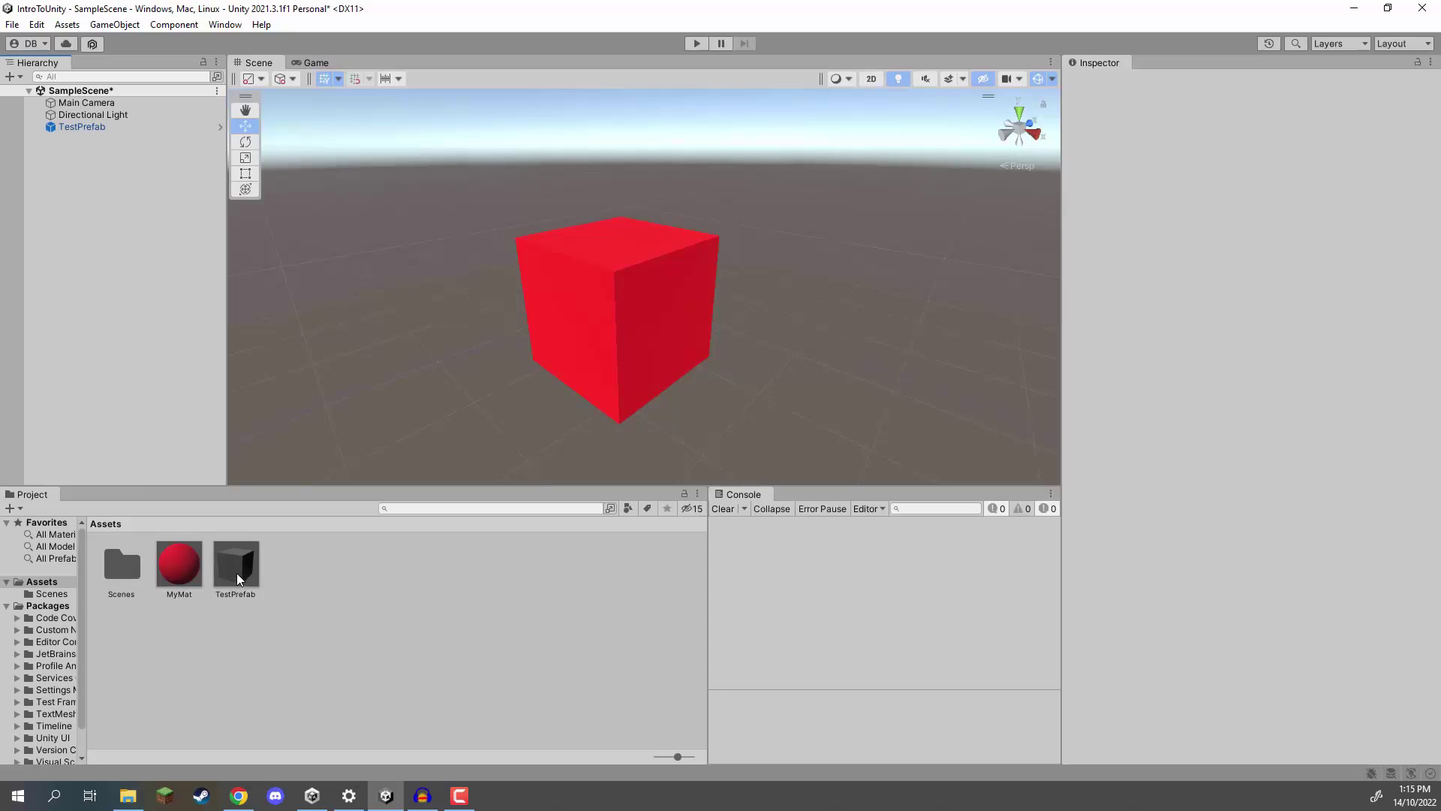
# Compare the TestPrefab asset's properties with those of its instance in the scene.
pyautogui.click(237, 573)
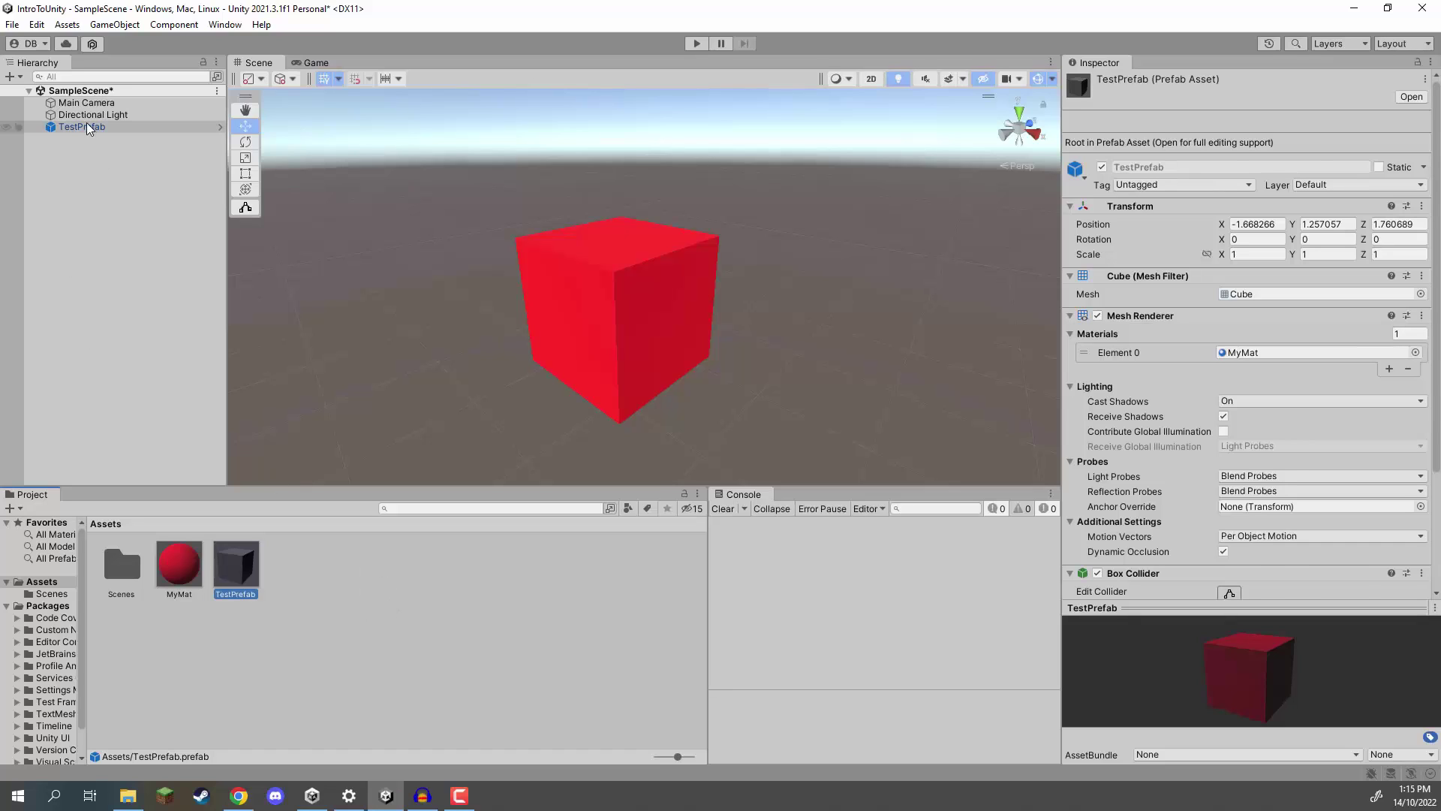
pyautogui.click(60, 127)
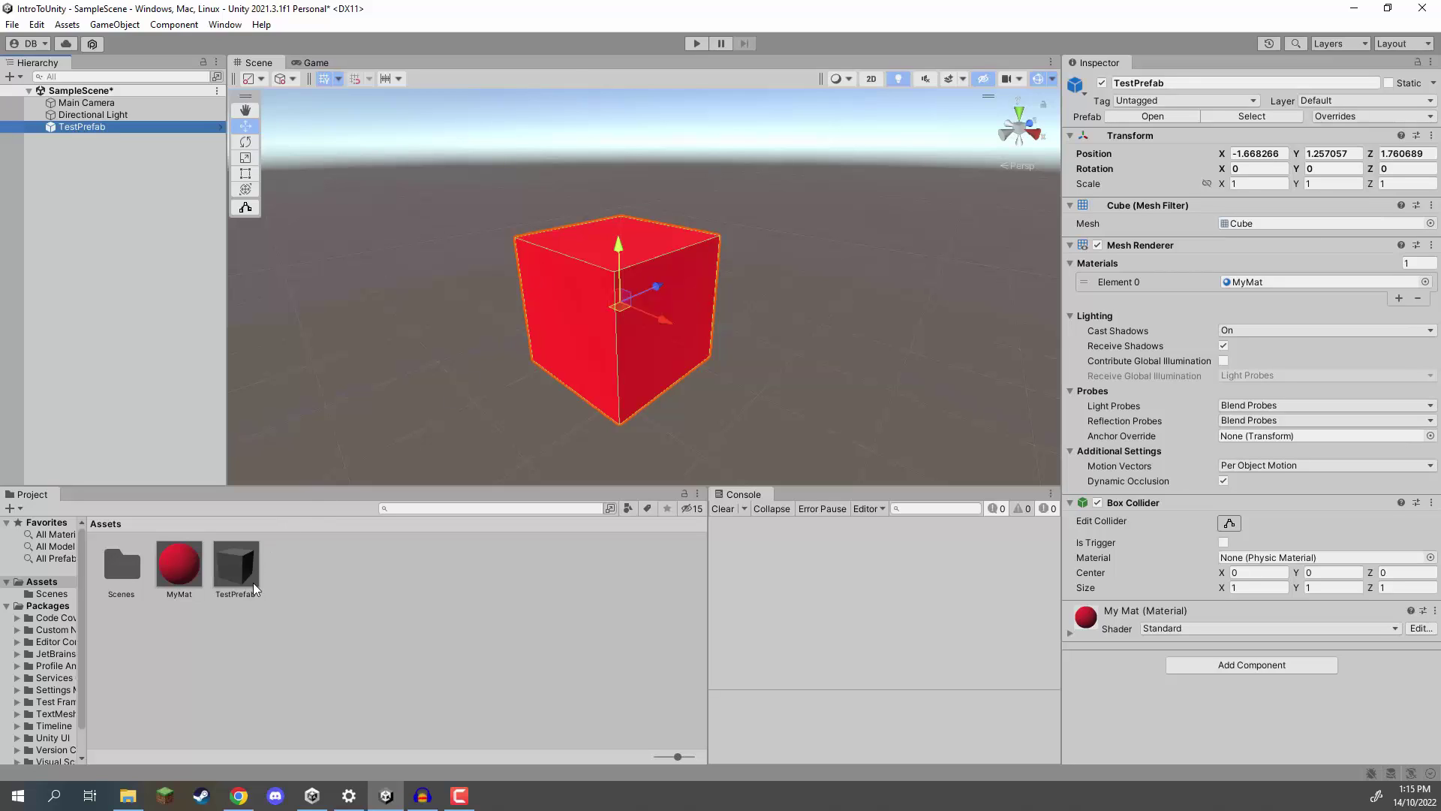
pyautogui.click(633, 351)
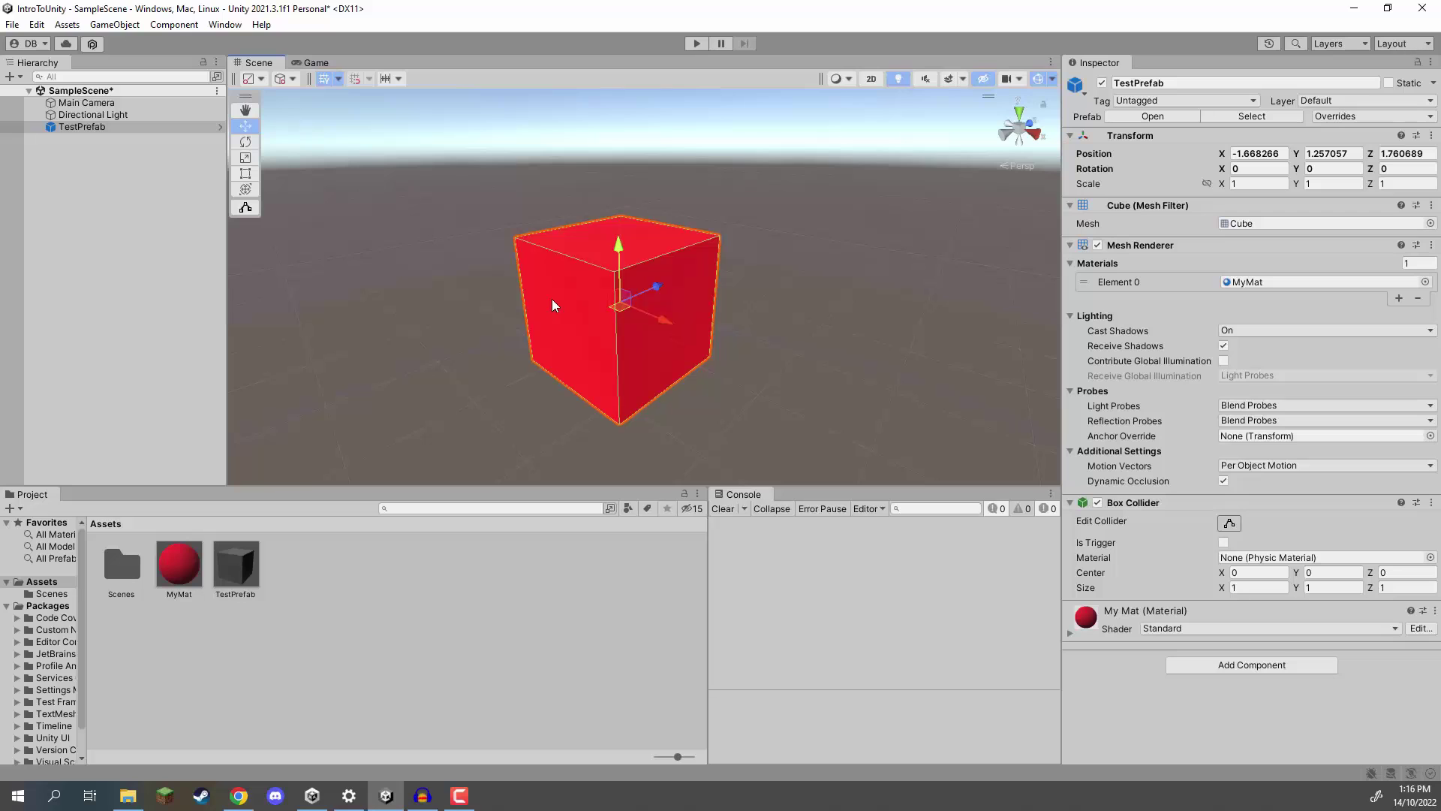
# Place a second TestPrefab instance in the scene beside the first cube.
pyautogui.scroll(-5, 550, 275)
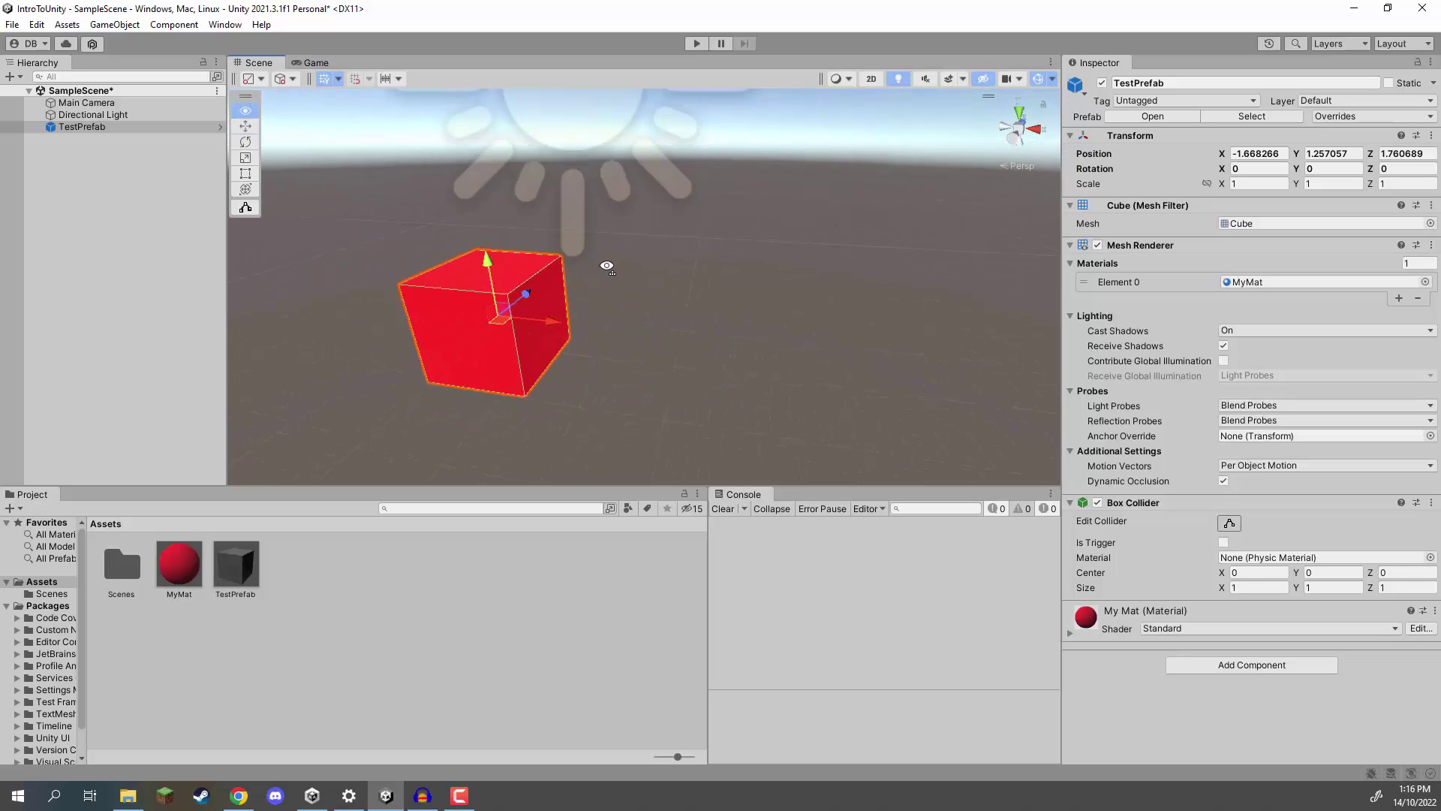
pyautogui.click(358, 561)
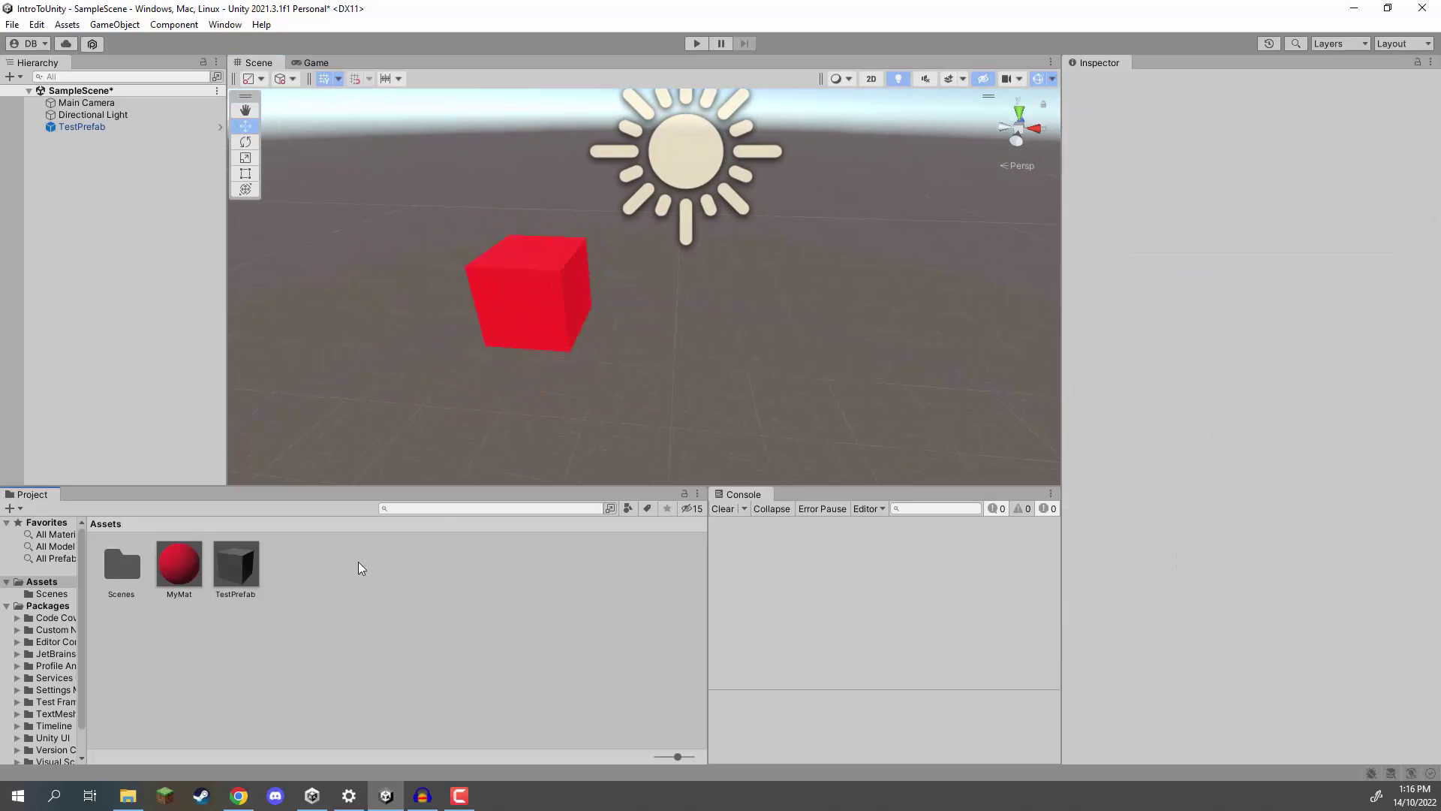
pyautogui.click(245, 577)
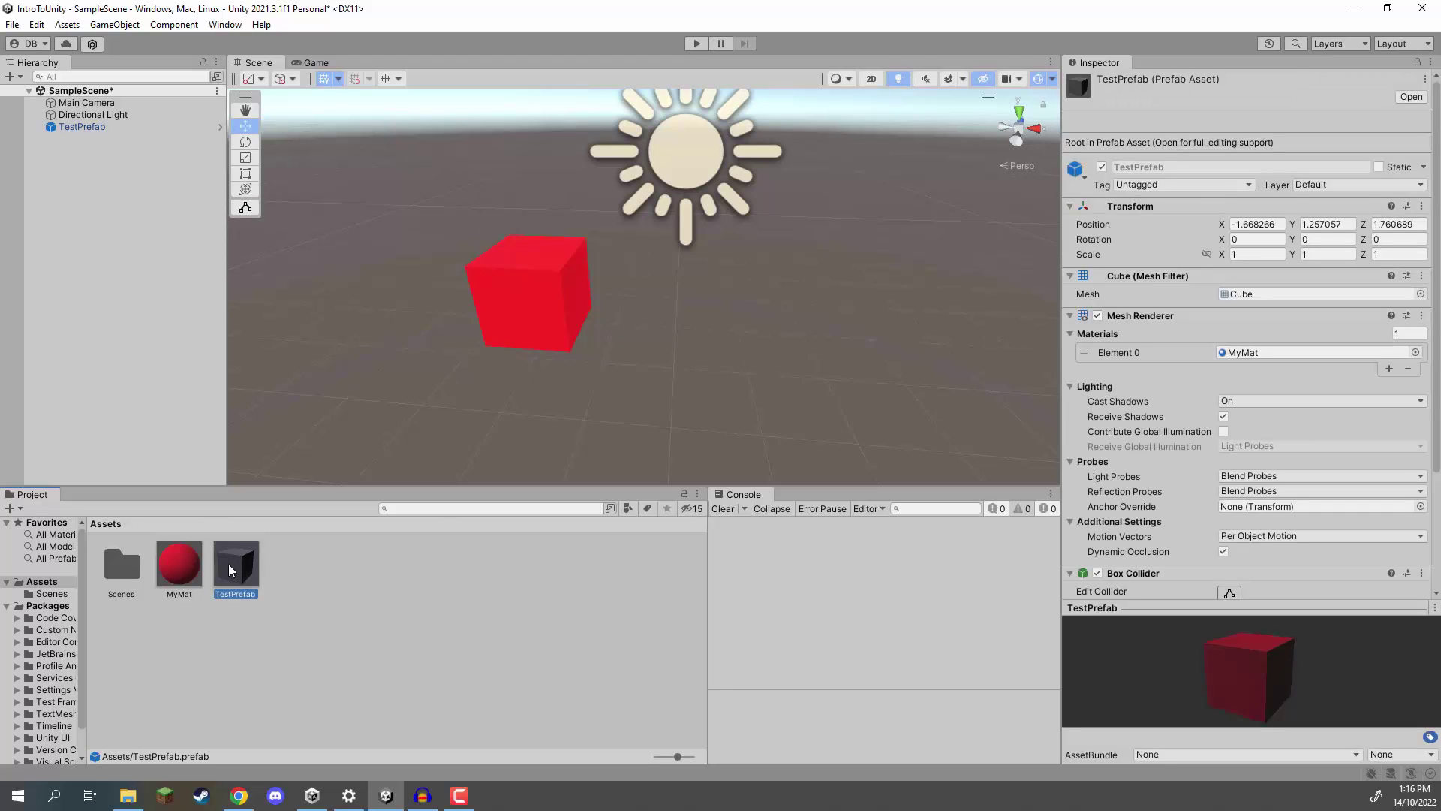
pyautogui.moveTo(234, 574); pyautogui.dragTo(732, 204)
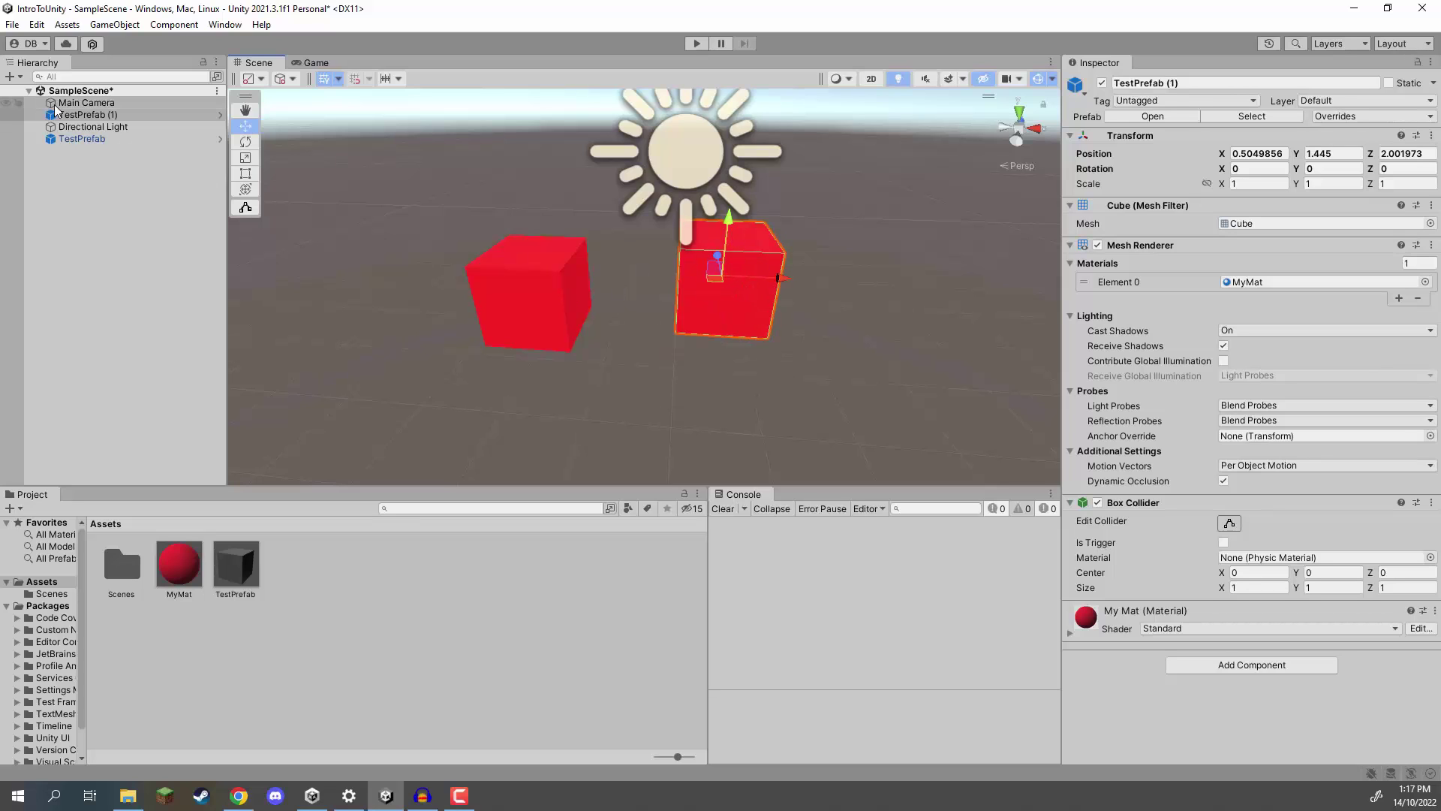
# Add a third TestPrefab instance to the scene and view all three cubes together.
pyautogui.moveTo(528, 355); pyautogui.dragTo(618, 353, button='right')
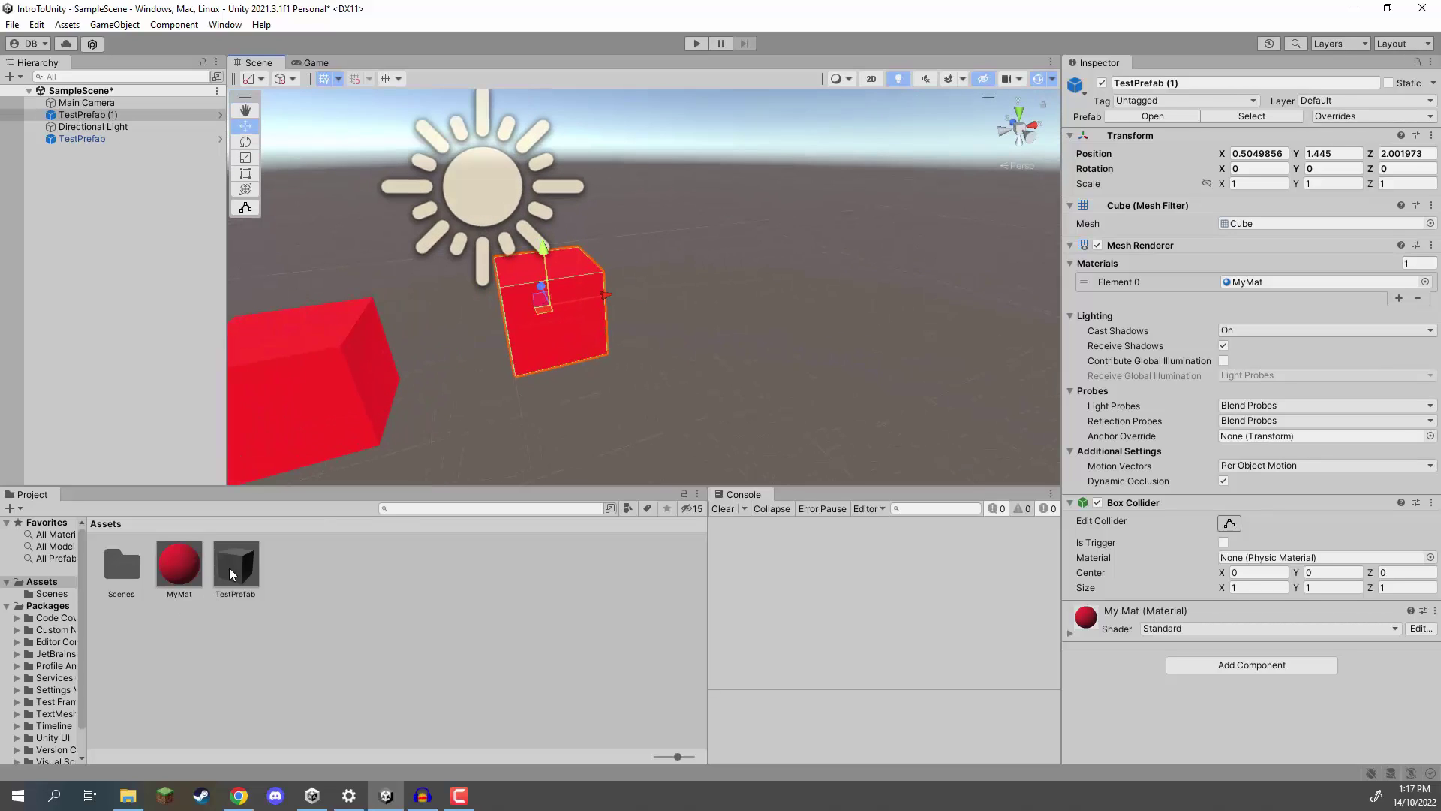
pyautogui.moveTo(235, 565); pyautogui.dragTo(707, 339)
pyautogui.moveTo(707, 339); pyautogui.dragTo(521, 263, button='right')
pyautogui.click(83, 176)
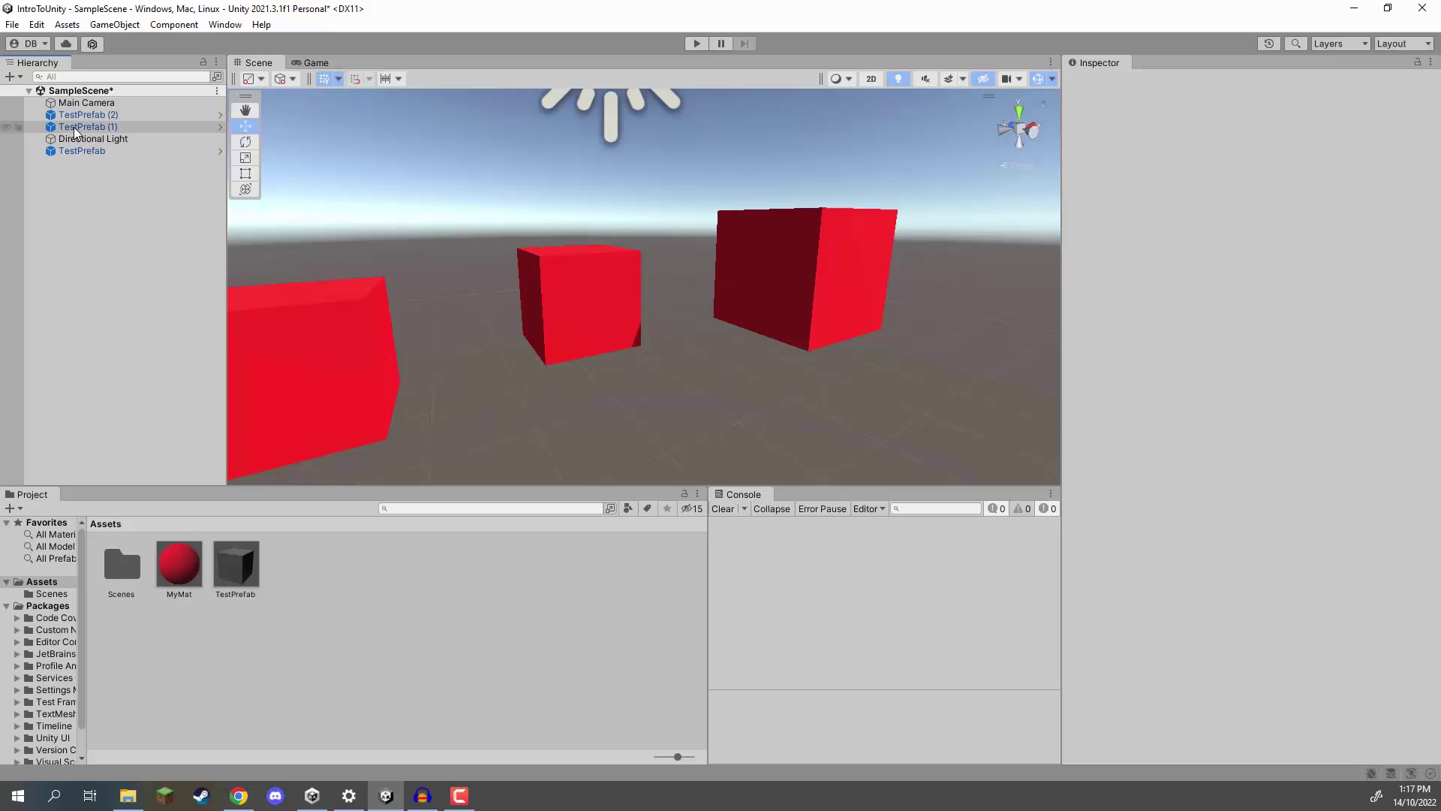
pyautogui.moveTo(623, 308)
pyautogui.mouseDown(button='right')
pyautogui.moveTo(583, 299)
pyautogui.moveTo(610, 305)
pyautogui.mouseUp(button='right')
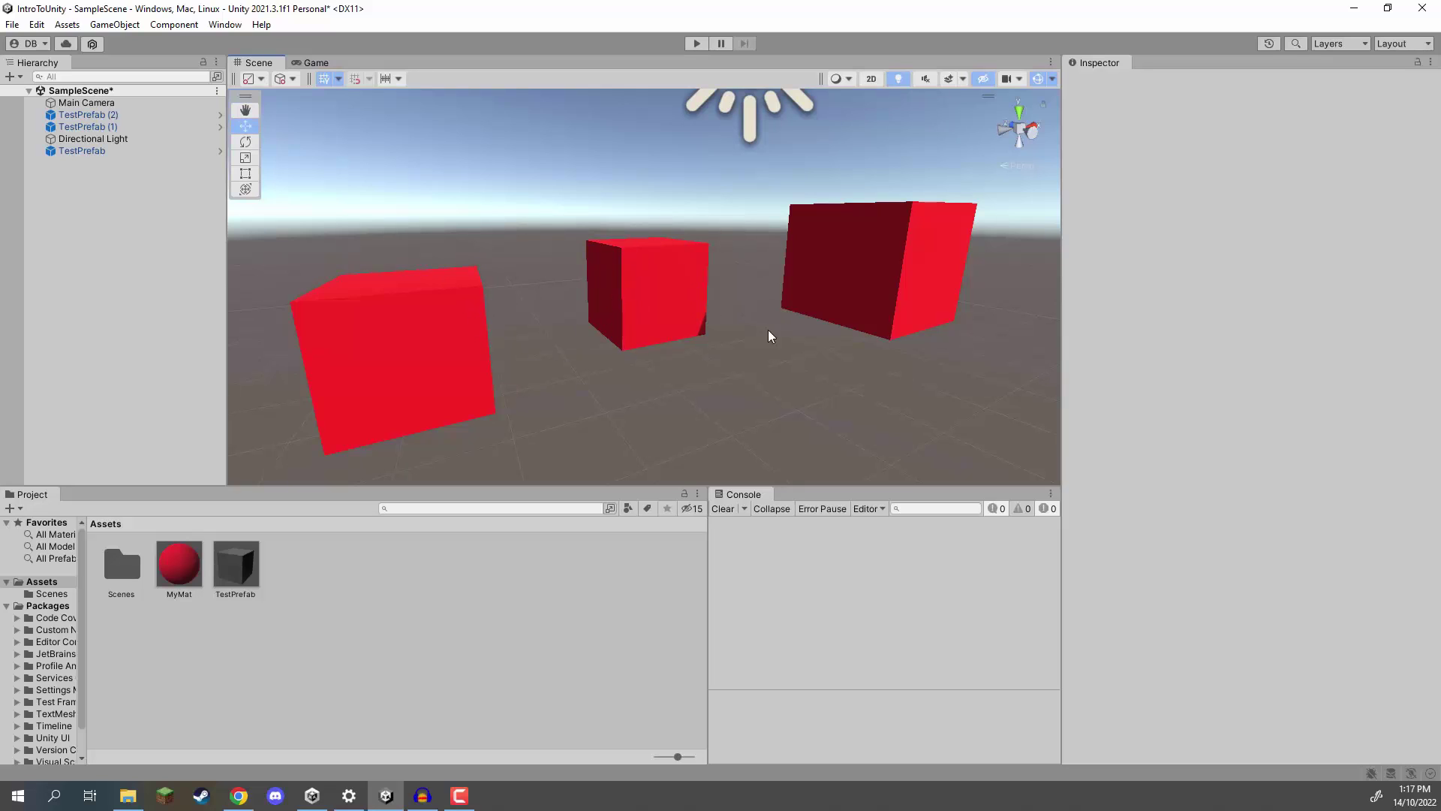
# Enlarge the original TestPrefab instance by setting its X and Y scale to 1.5.
pyautogui.click(872, 255)
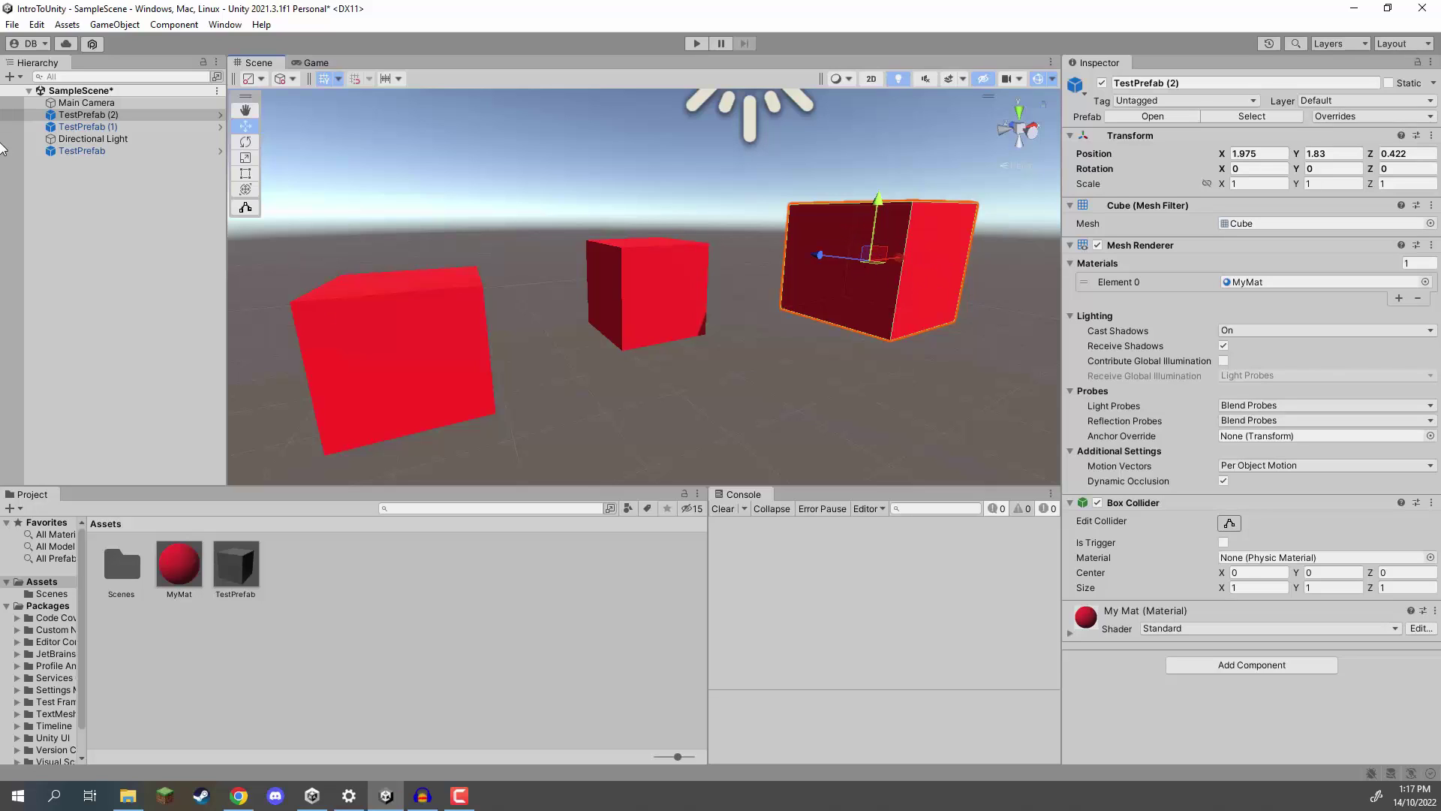
pyautogui.click(84, 152)
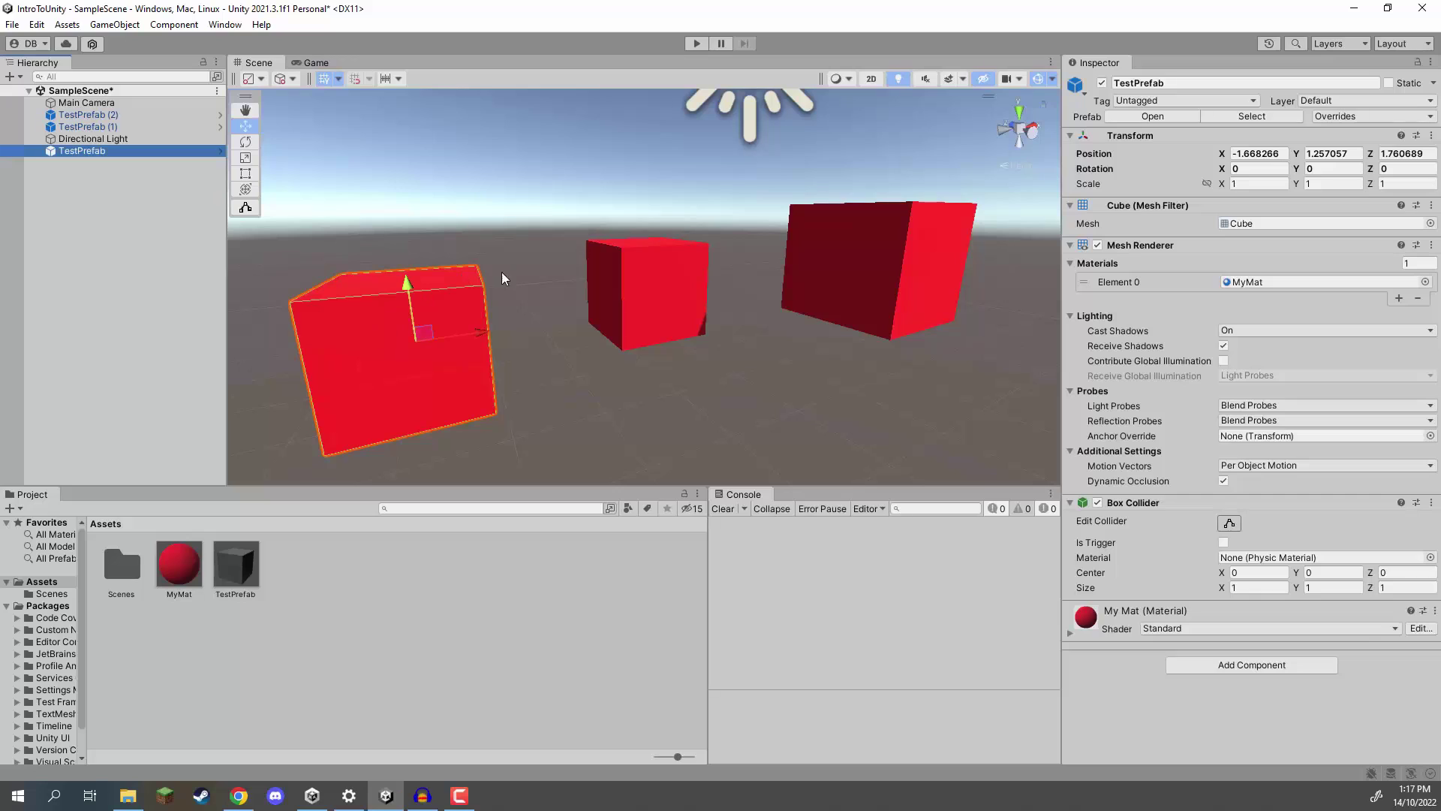
pyautogui.click(1263, 183)
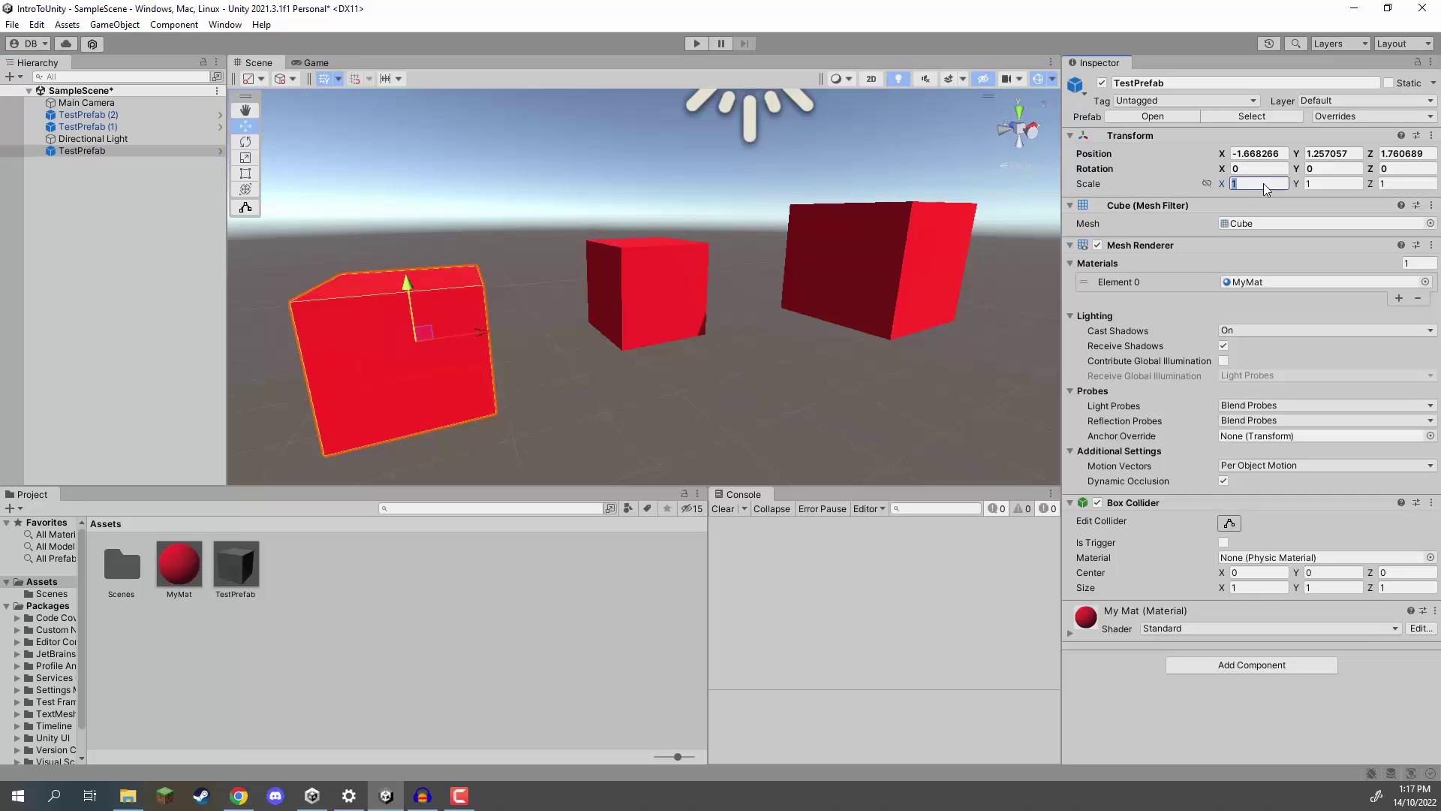
pyautogui.write('1.5')
pyautogui.press('Tab')
pyautogui.write('1.5')
pyautogui.press('Tab')
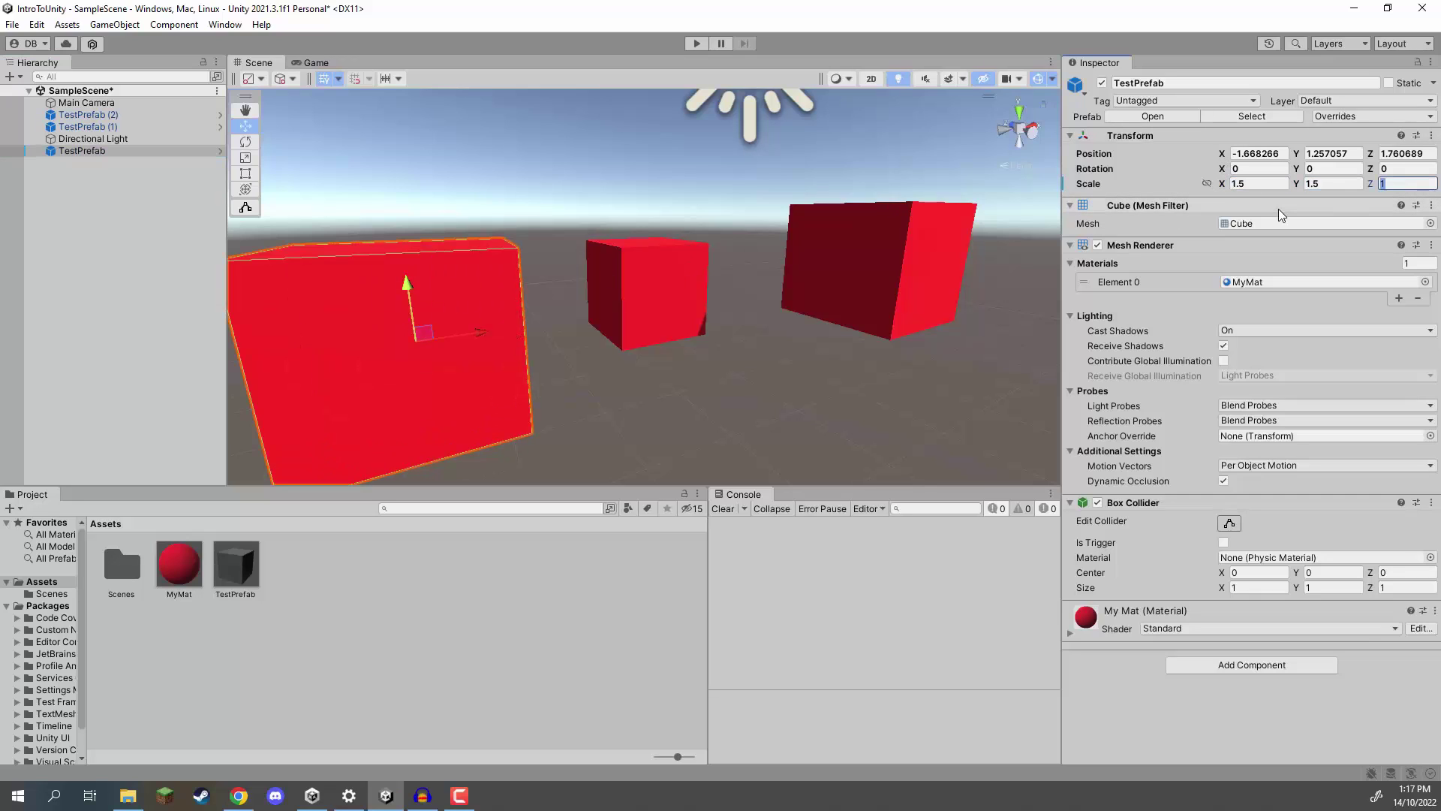
pyautogui.press('Return')
# Uniformly enlarge TestPrefab (1) with the Scale tool, and scale TestPrefab (2) to about 1.79 on all axes.
pyautogui.click(668, 262)
pyautogui.press('r')
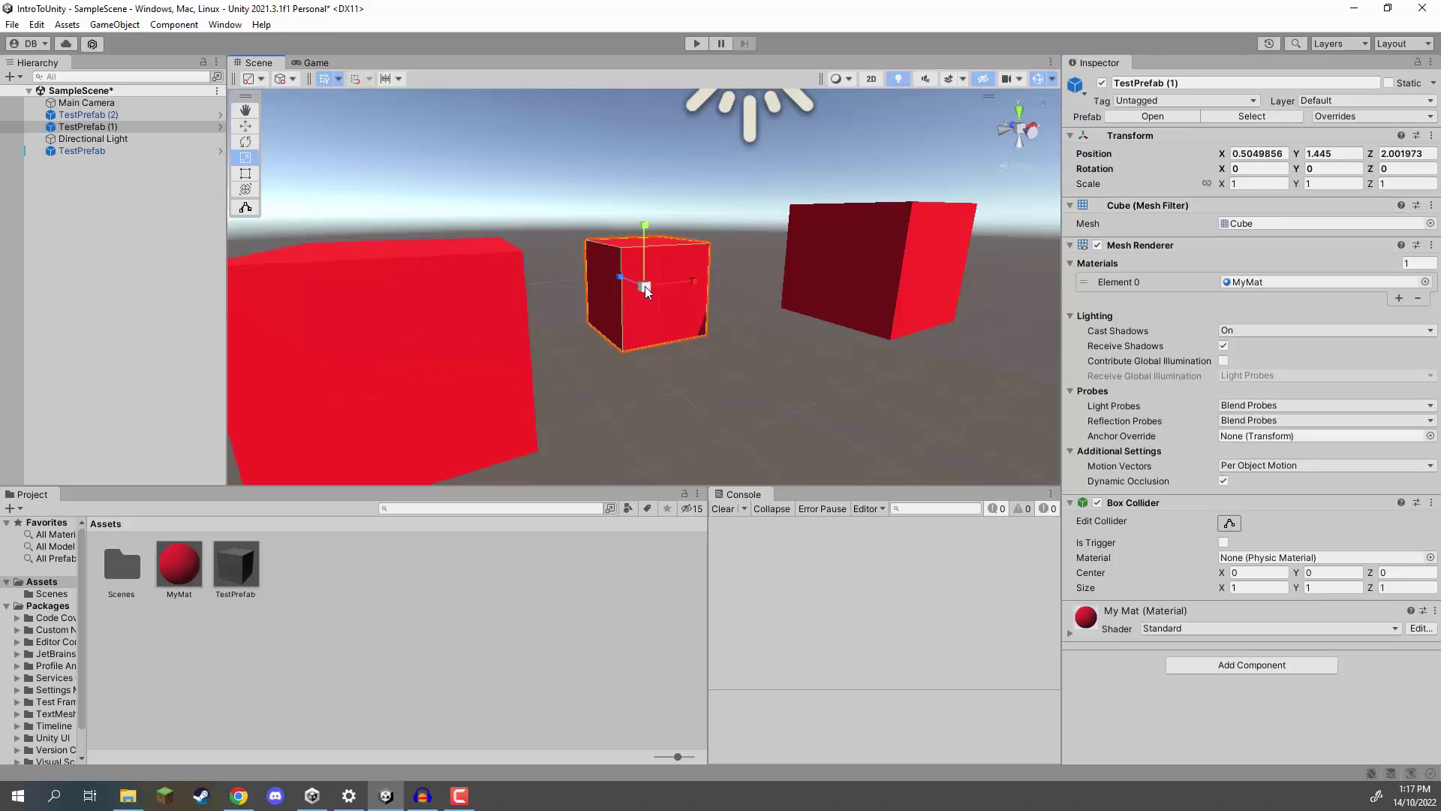
pyautogui.moveTo(646, 286); pyautogui.dragTo(904, 231)
pyautogui.click(872, 264)
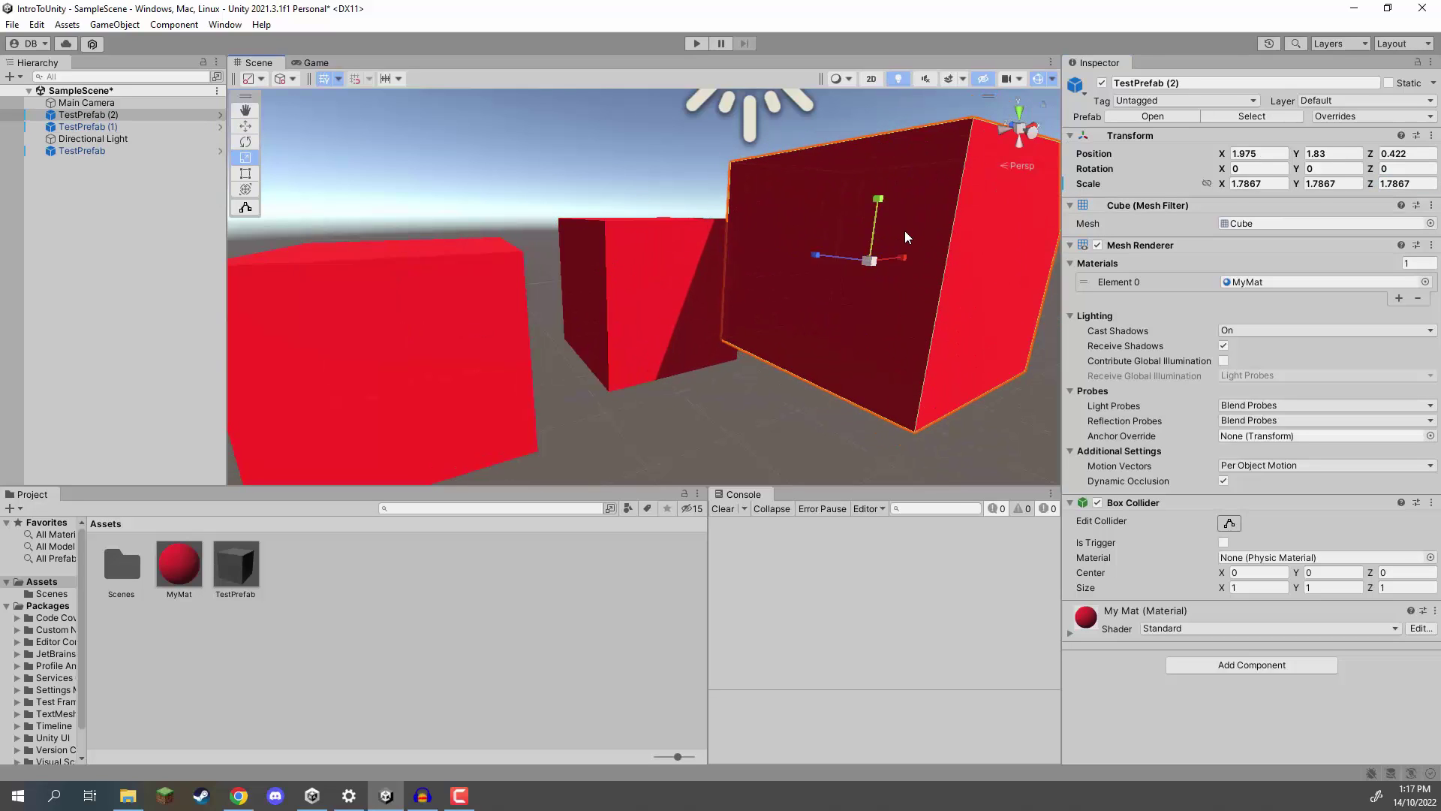
# Undo the individual scale changes made to the three TestPrefab instances.
pyautogui.hotkey('ctrl', 'z')
pyautogui.hotkey('ctrl', 'z')
pyautogui.hotkey('ctrl', 'z')
pyautogui.hotkey('ctrl', 'z')
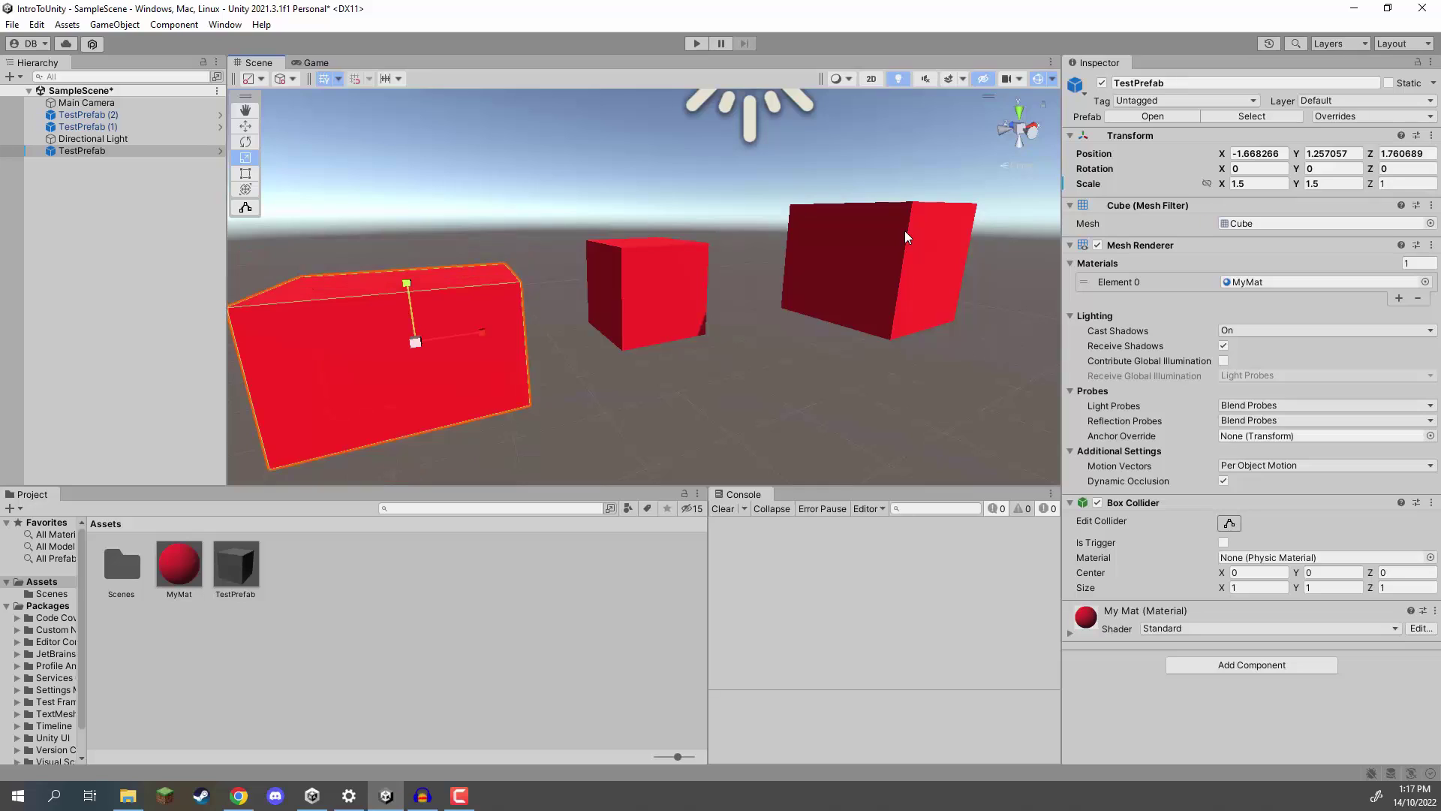
pyautogui.hotkey('ctrl', 'z')
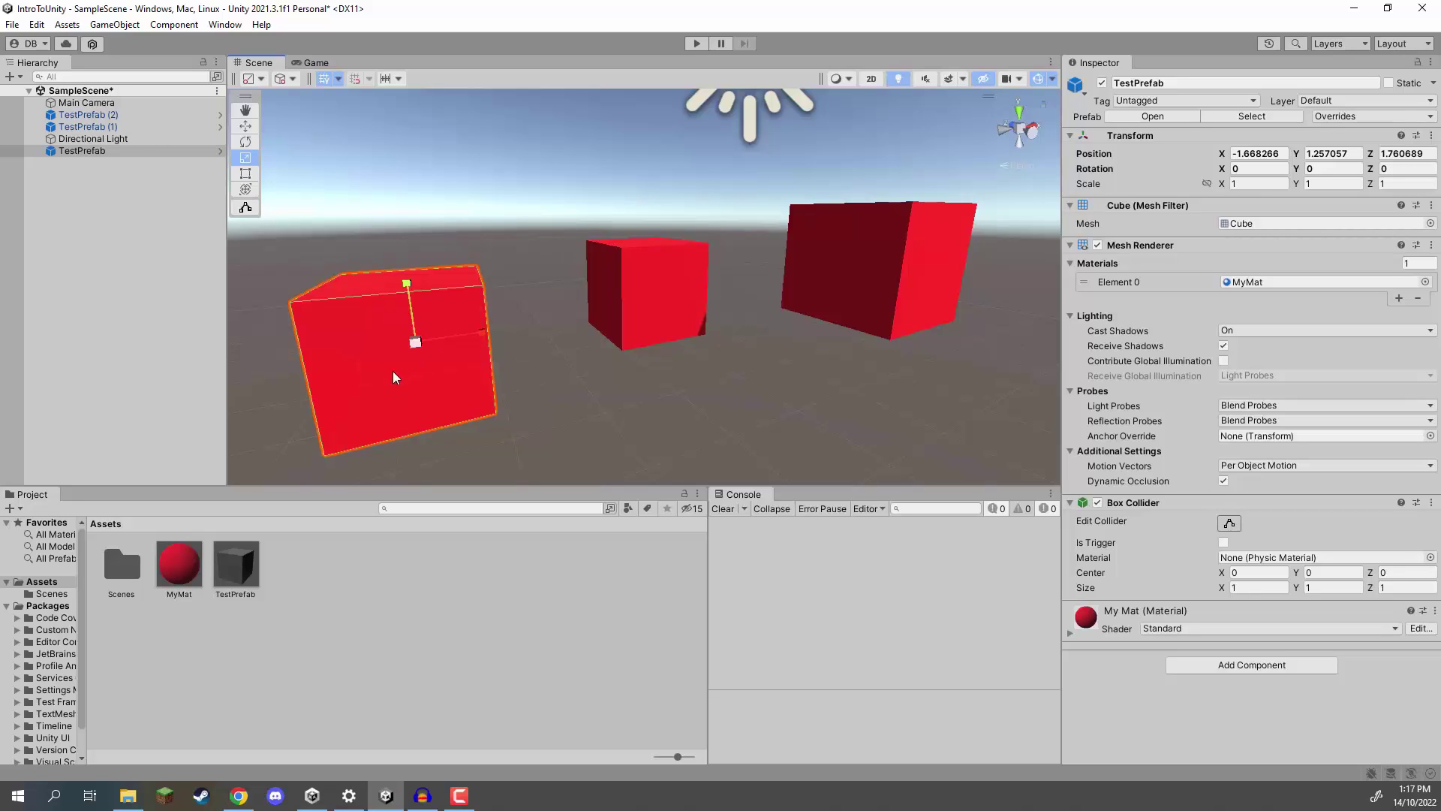
# Set the TestPrefab asset's scale to 1.5 on all axes, and inspect the TestPrefab (2) instance.
pyautogui.click(250, 572)
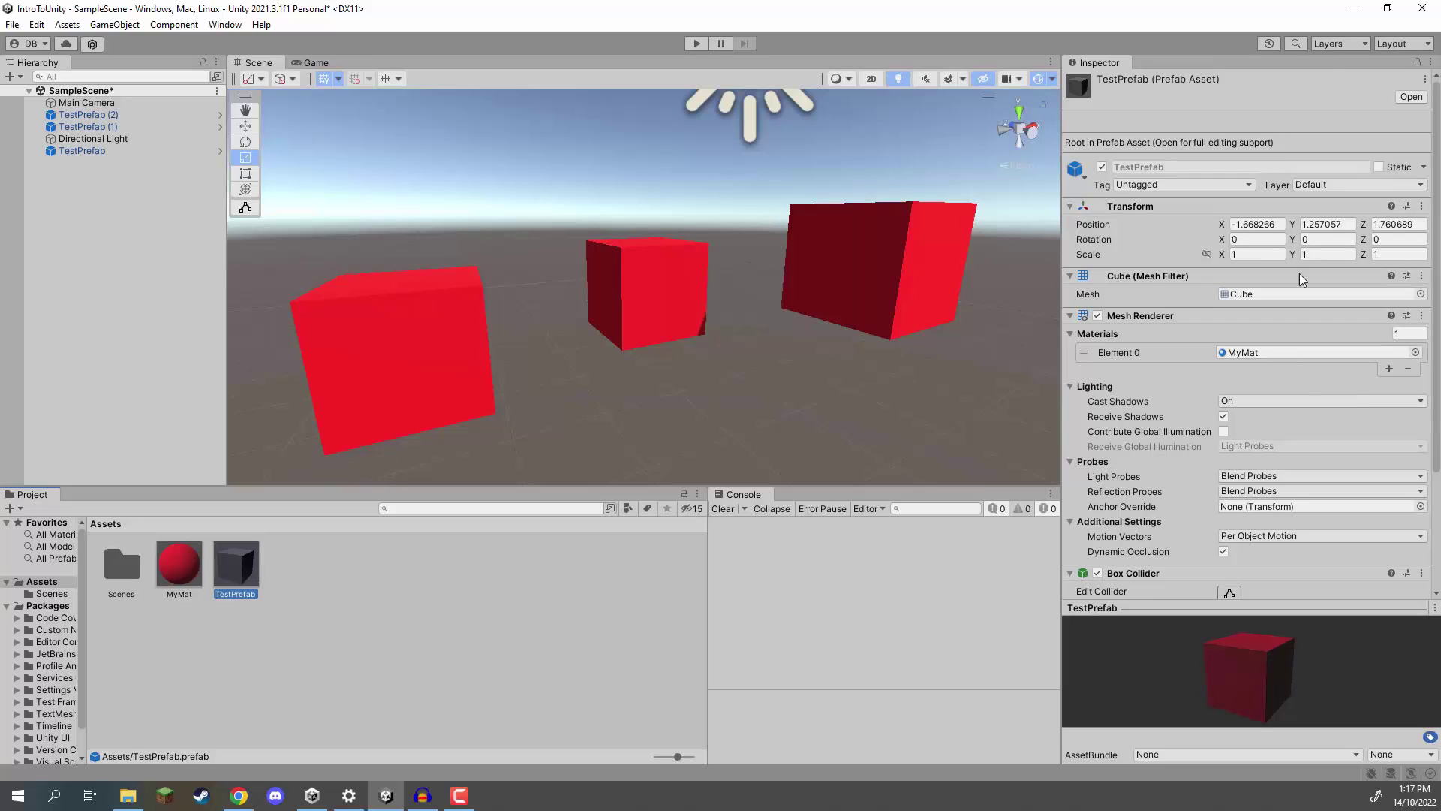
pyautogui.scroll(-3, 1268, 346)
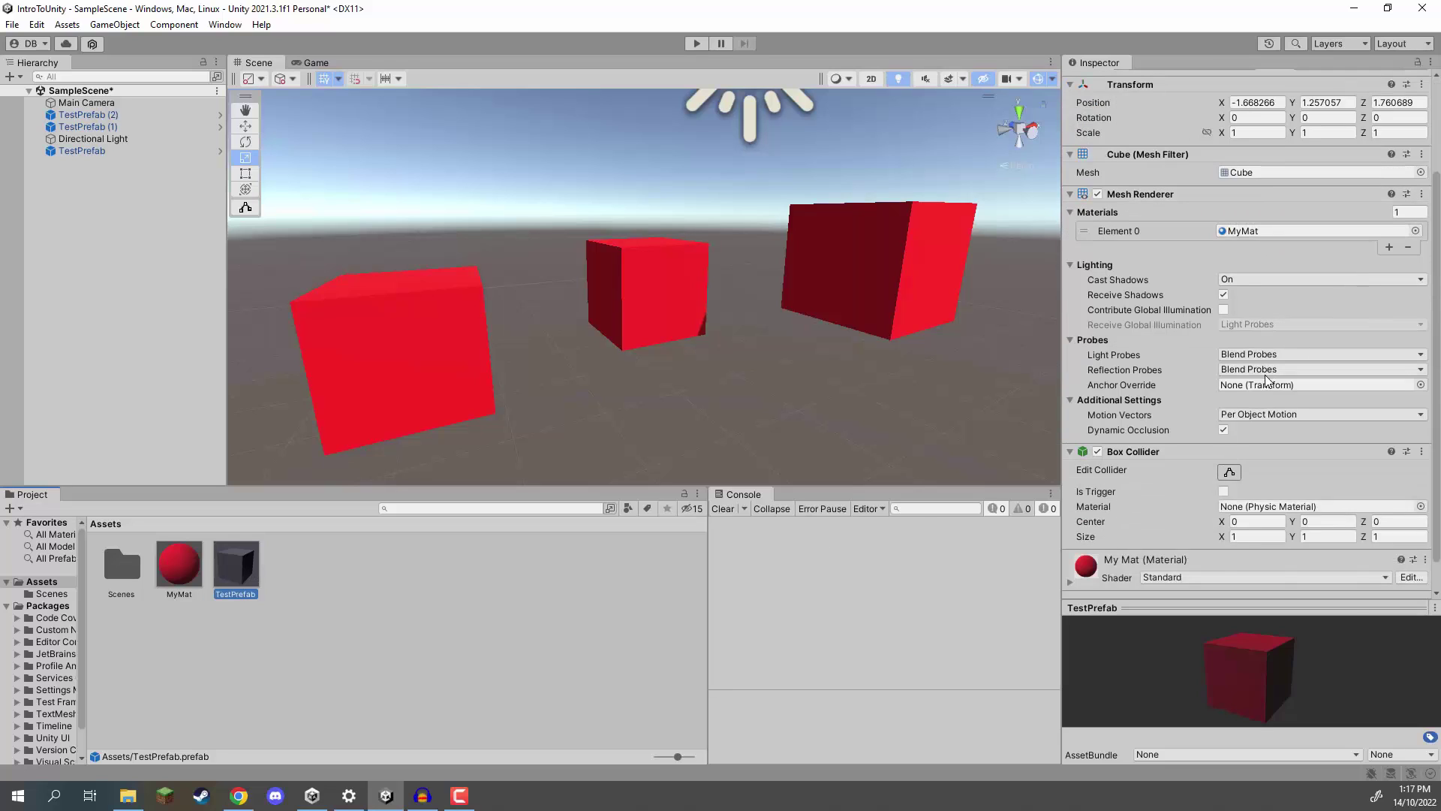
pyautogui.scroll(3, 1253, 331)
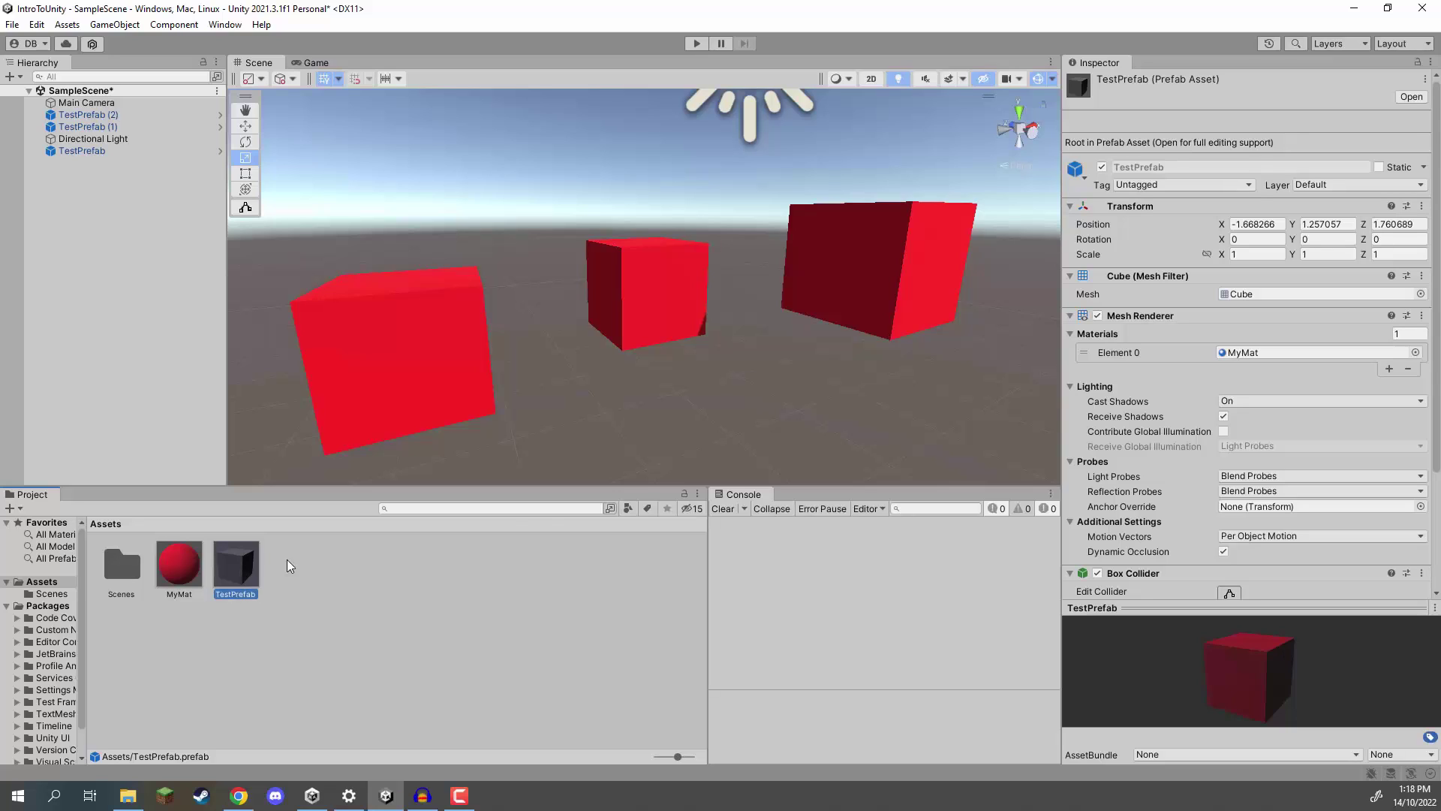
pyautogui.click(1258, 255)
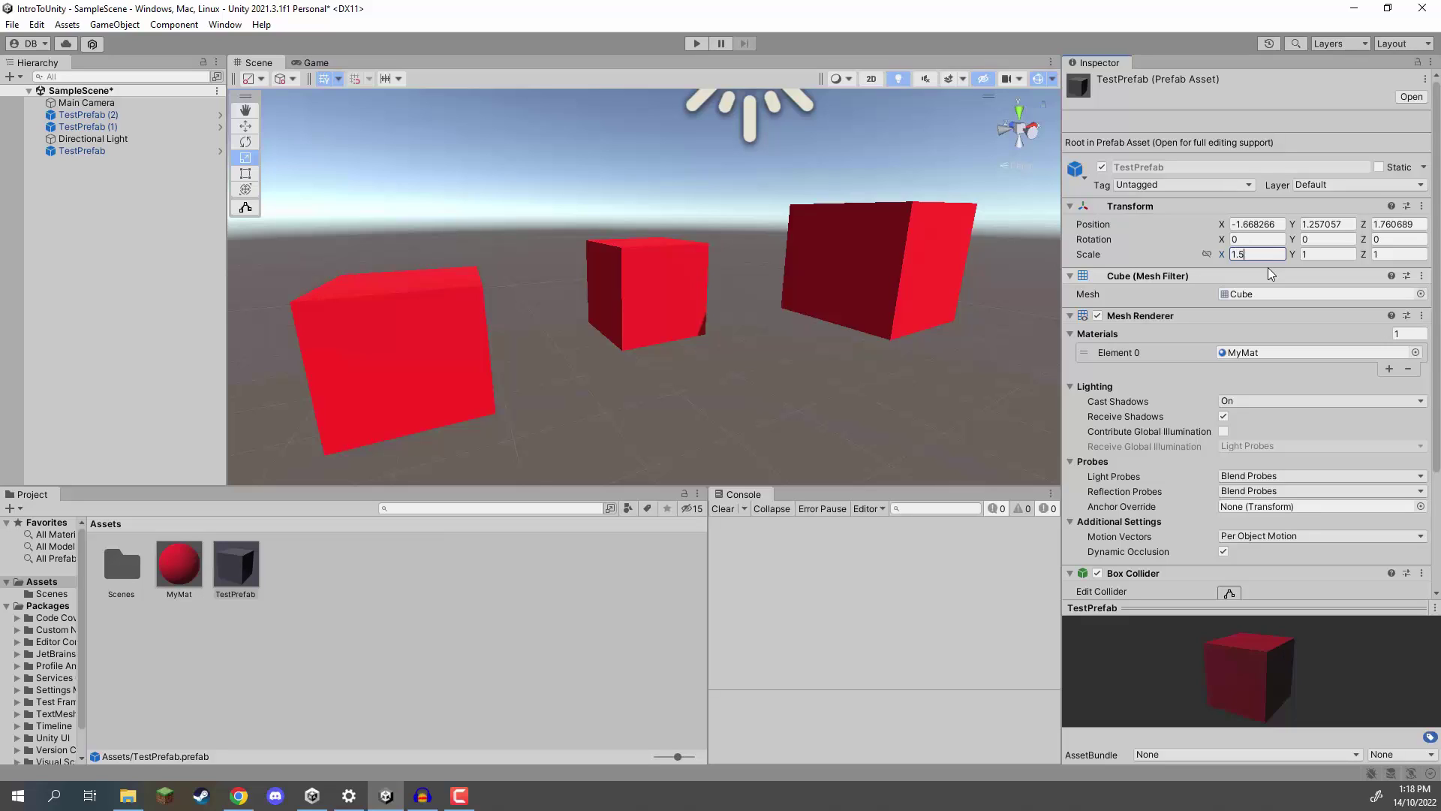
pyautogui.press('Tab')
pyautogui.write('1.5')
pyautogui.press('Tab')
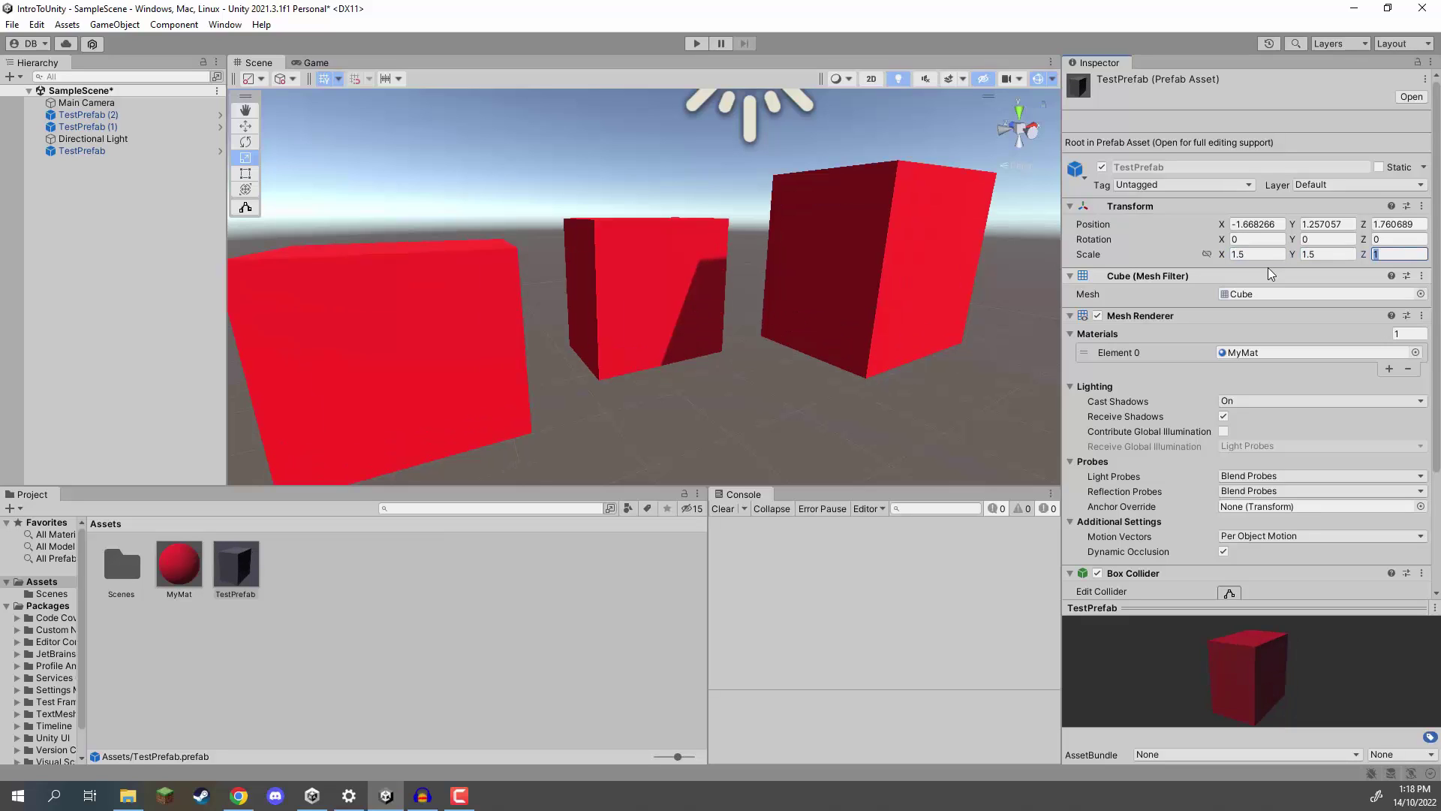
pyautogui.write('1.5')
pyautogui.rightClick(1267, 268)
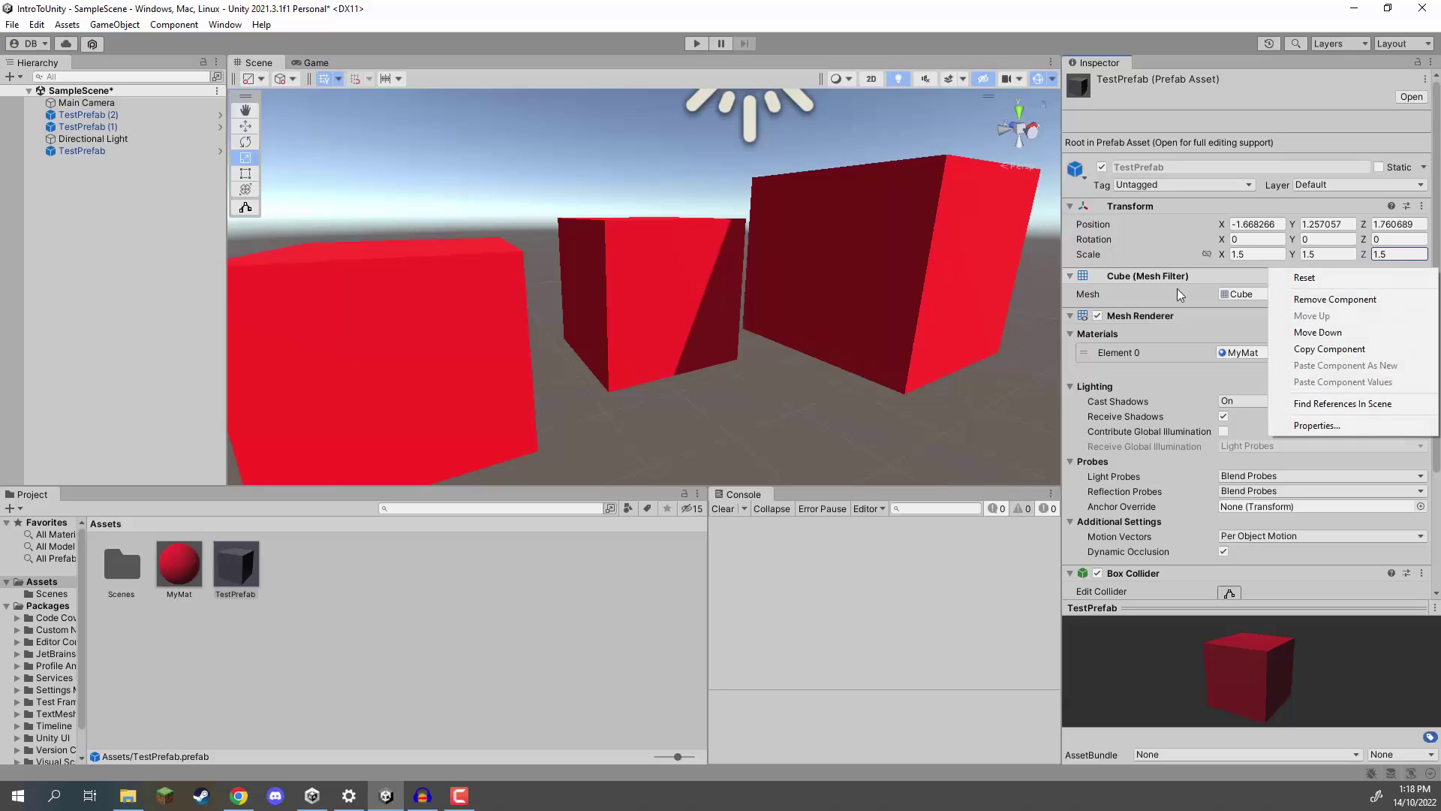
pyautogui.click(1206, 258)
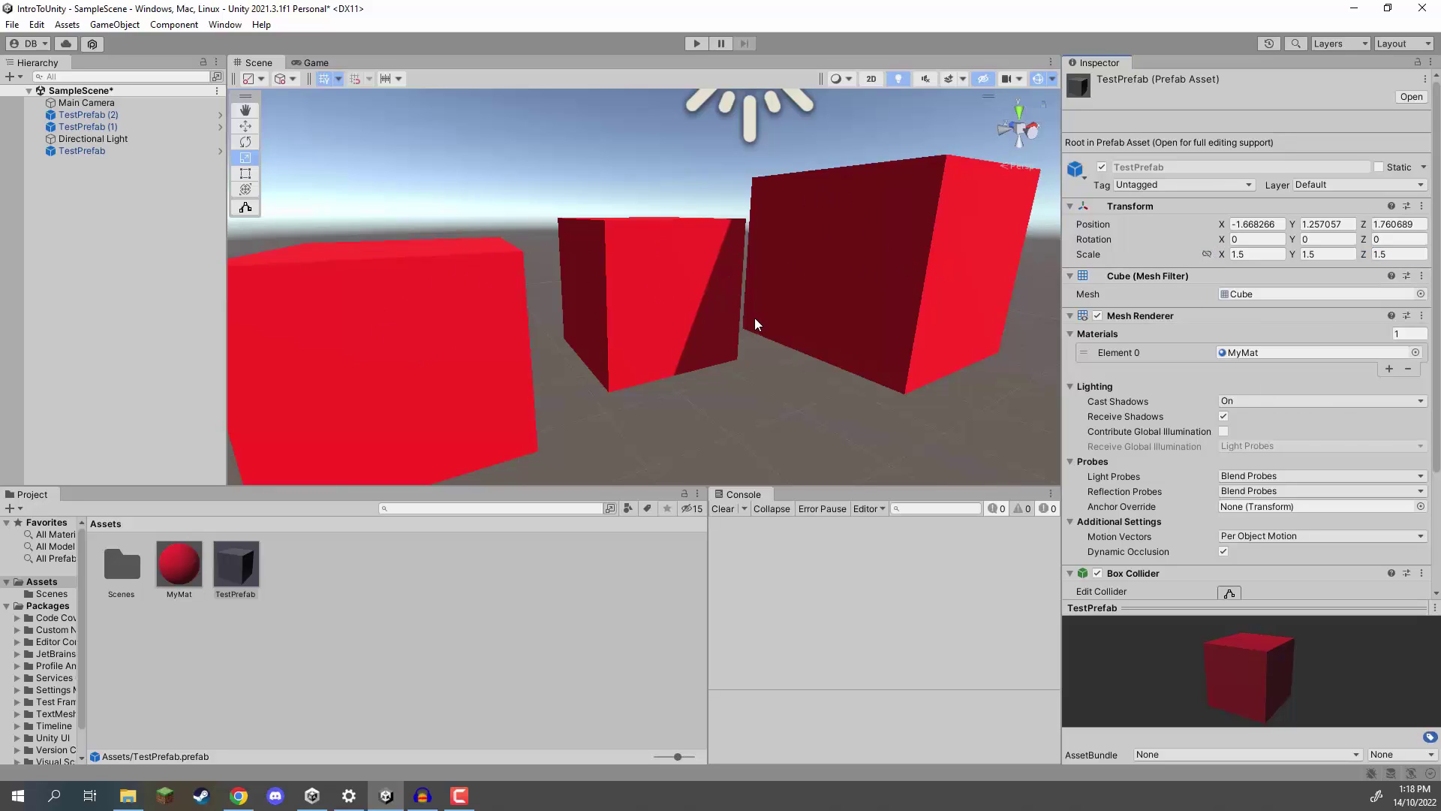
pyautogui.click(882, 260)
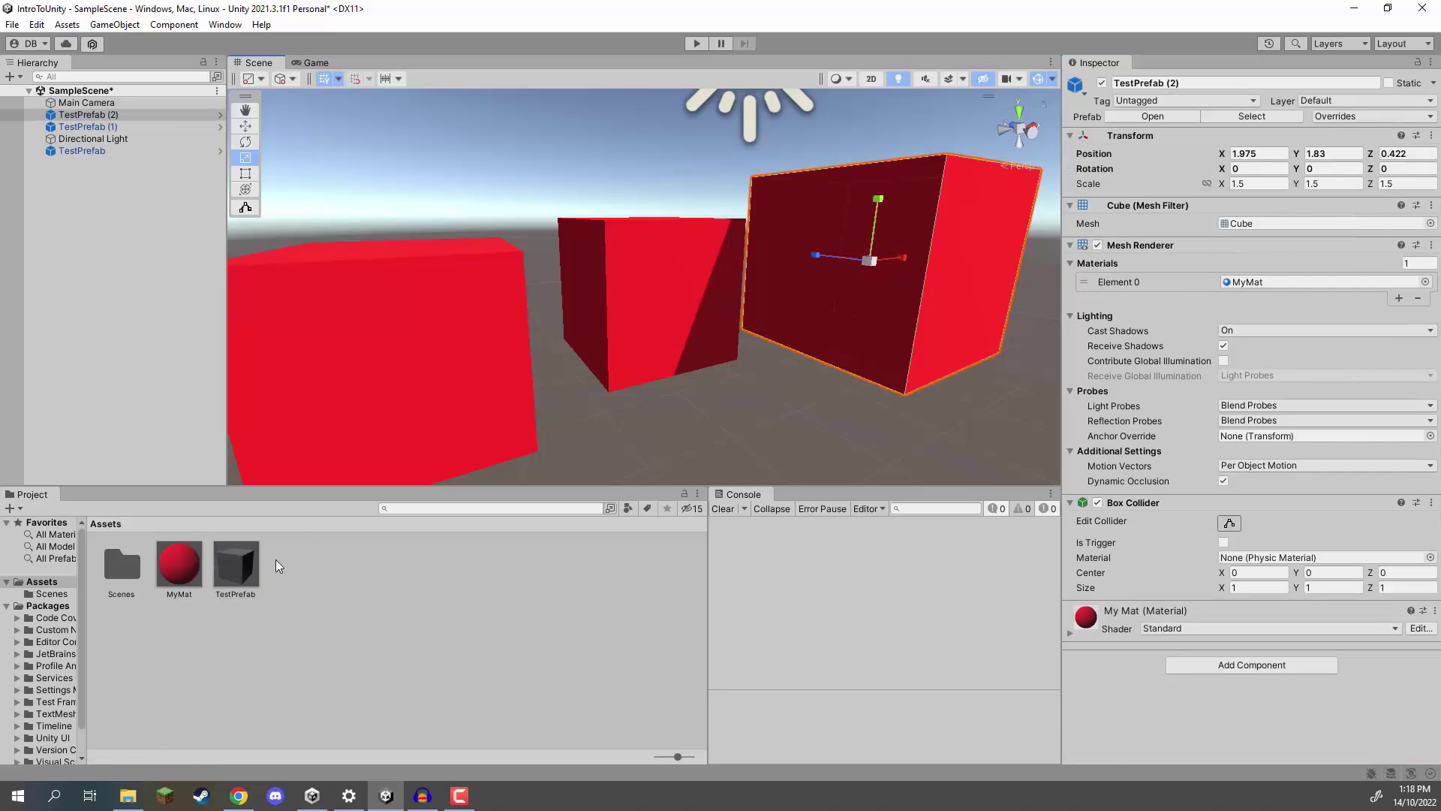
# Set the TestPrefab asset's X, Y and Z scale to 1.
pyautogui.click(246, 569)
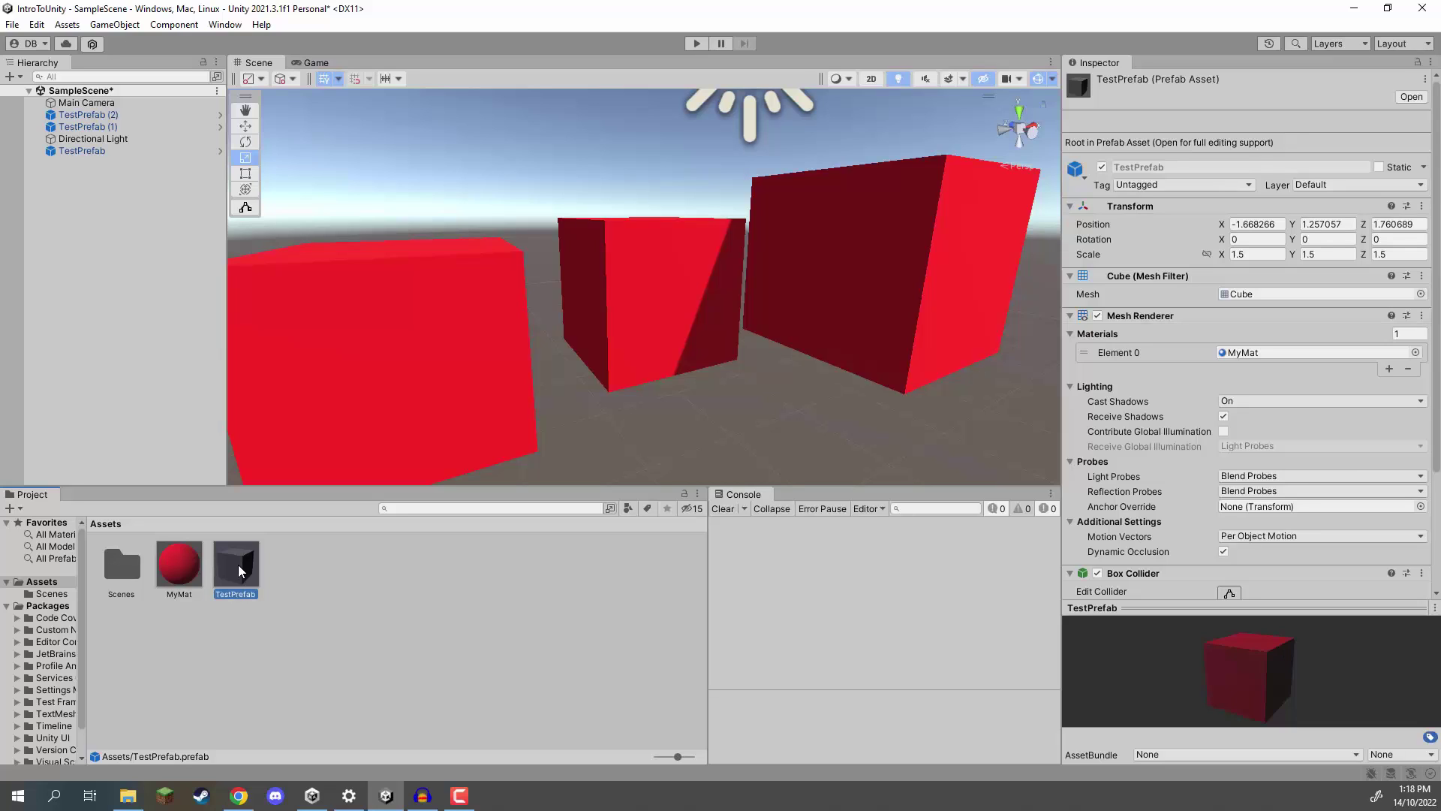
pyautogui.click(240, 606)
pyautogui.click(232, 564)
pyautogui.click(1273, 254)
pyautogui.write('1')
pyautogui.press('Tab')
pyautogui.write('1')
pyautogui.click(1400, 254)
pyautogui.write('1')
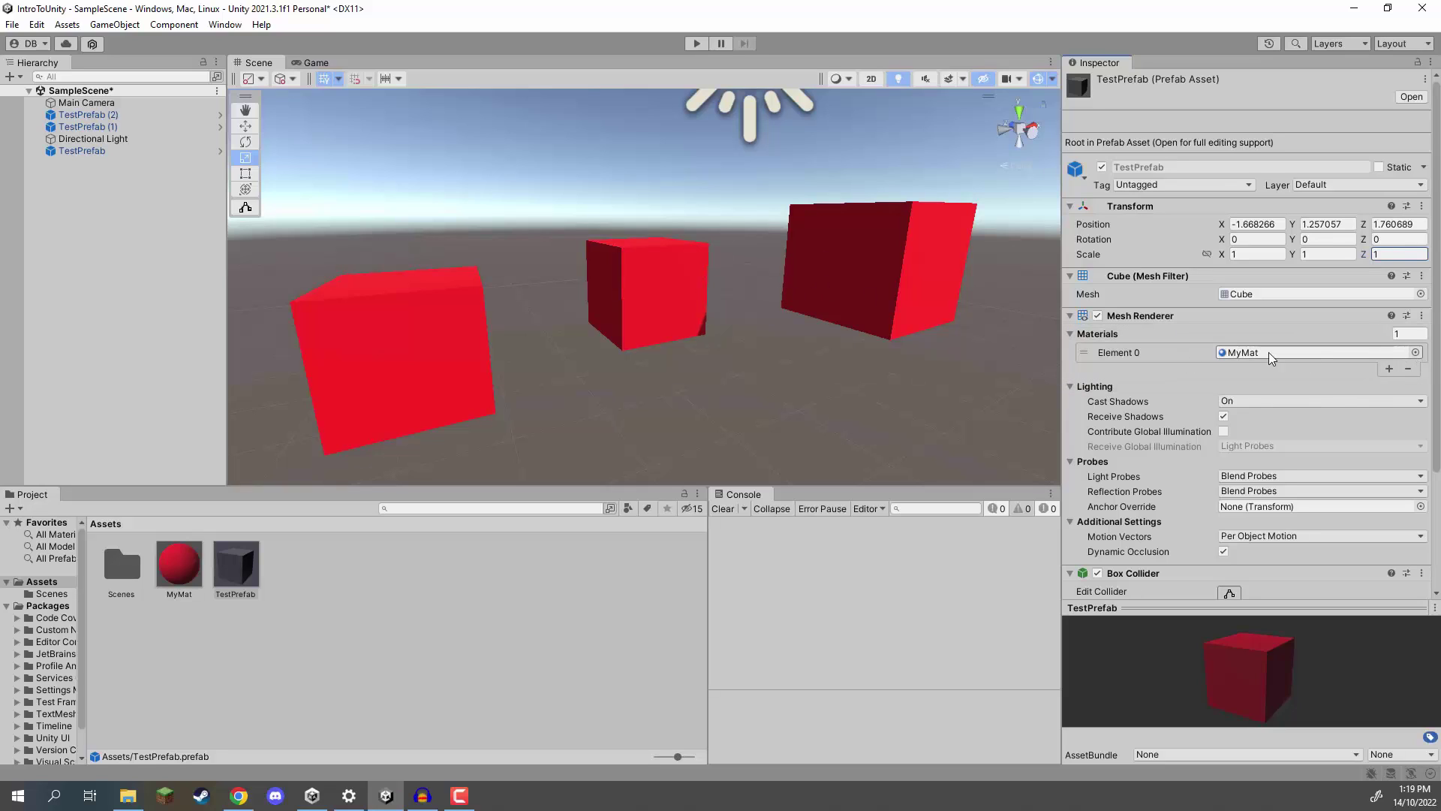
# Assign Default-Material to the TestPrefab asset, and switch it back to MyMat.
pyautogui.click(1416, 352)
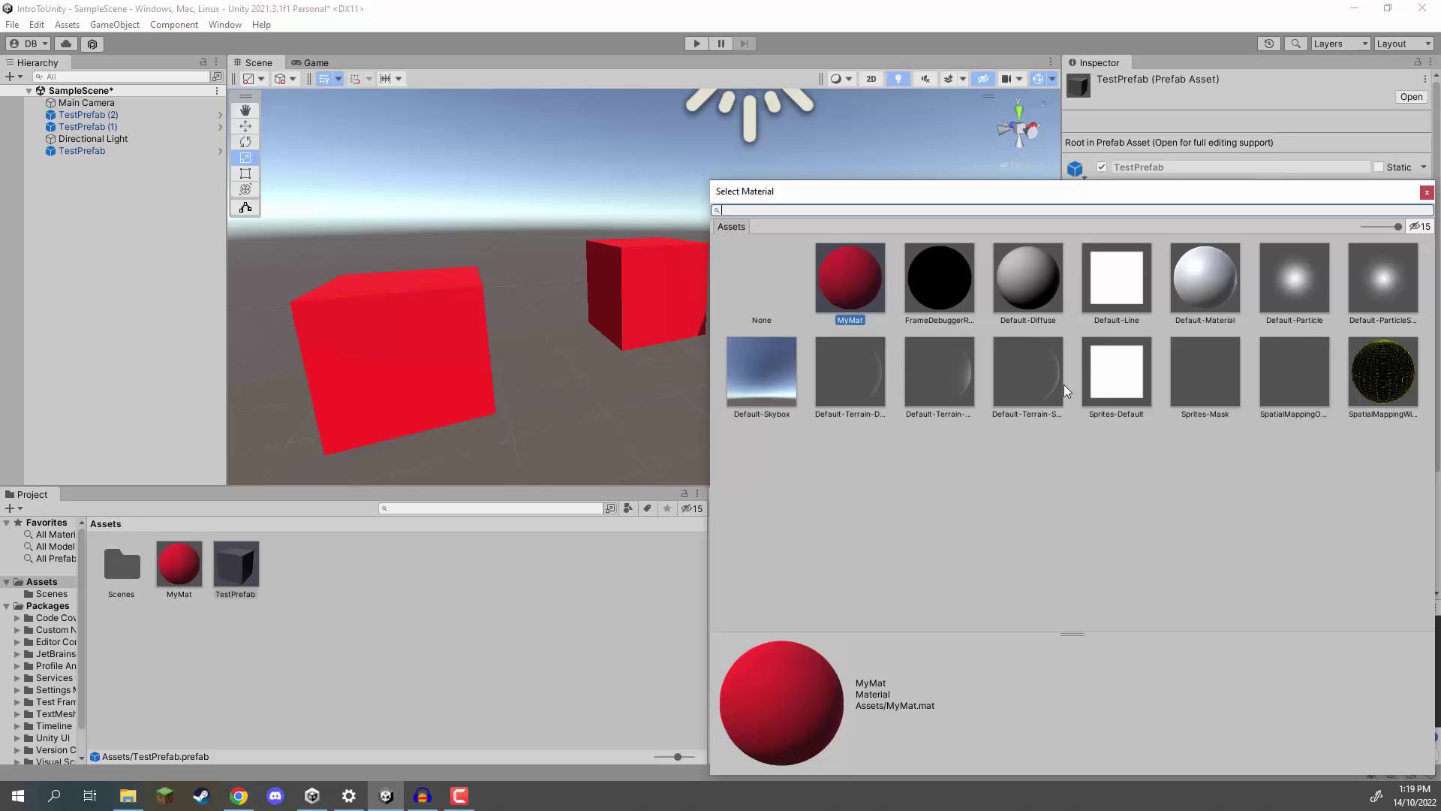
pyautogui.doubleClick(1199, 299)
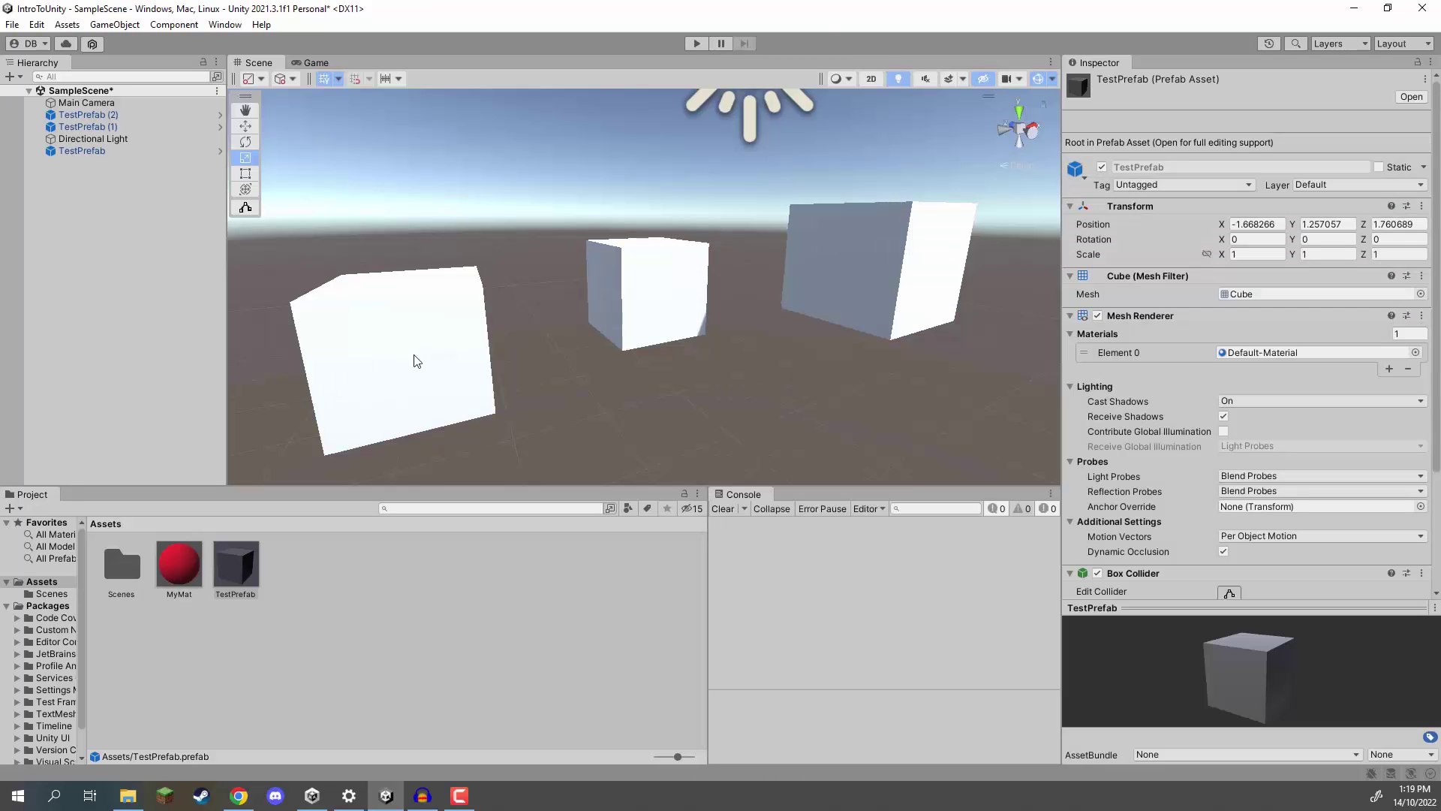
pyautogui.click(1415, 353)
pyautogui.doubleClick(836, 289)
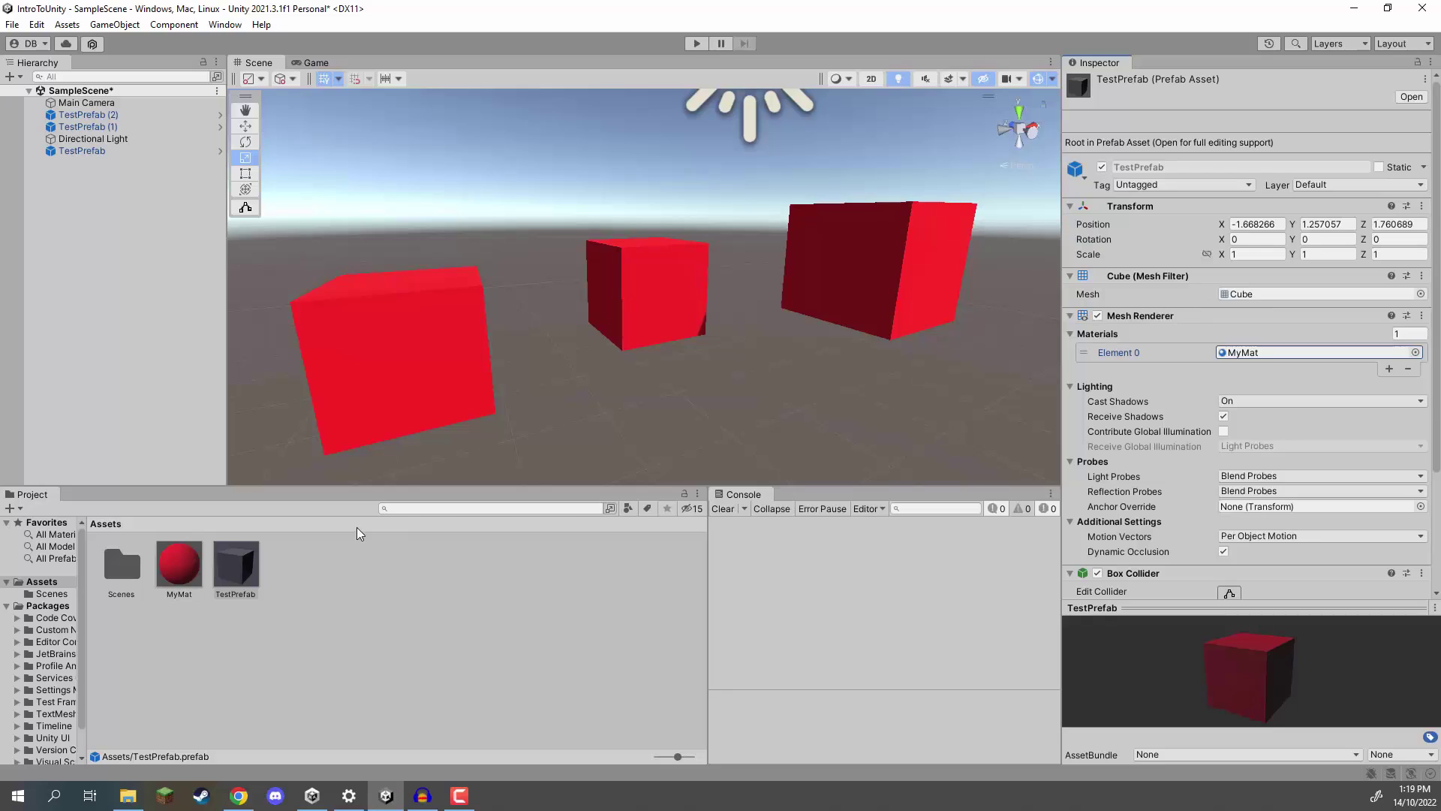
# Open the TestPrefab asset in prefab editing mode.
pyautogui.click(242, 575)
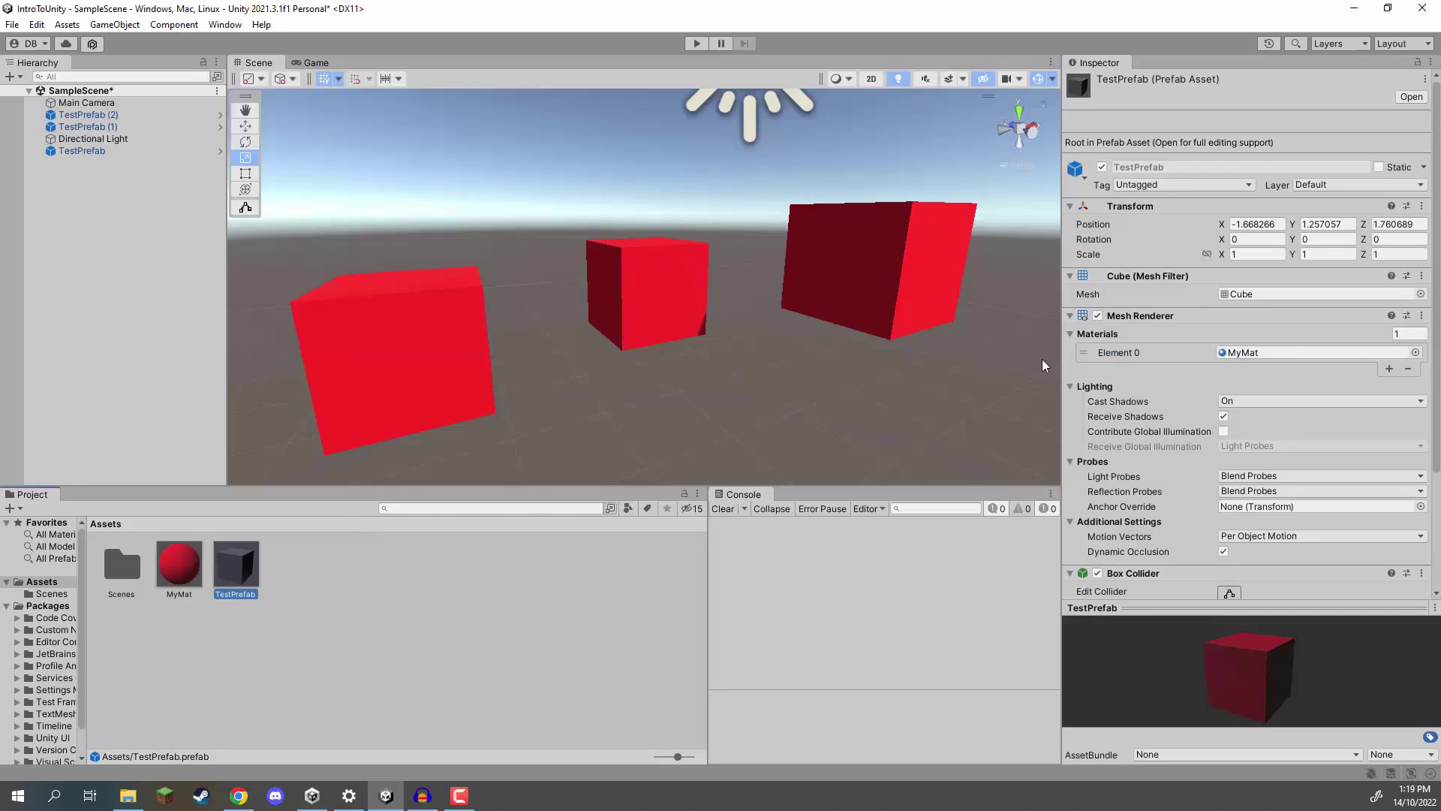
pyautogui.scroll(-3, 1135, 335)
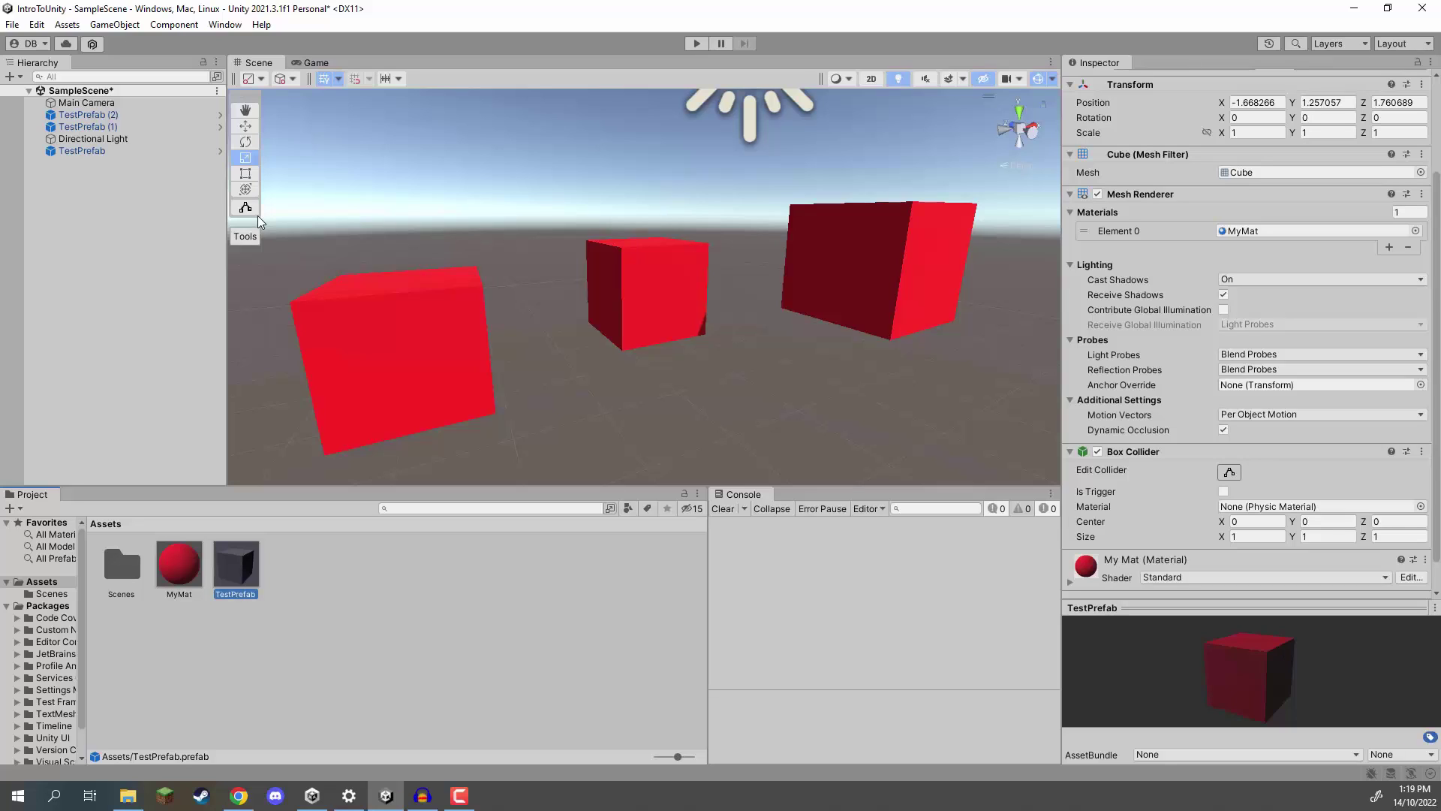
pyautogui.click(255, 570)
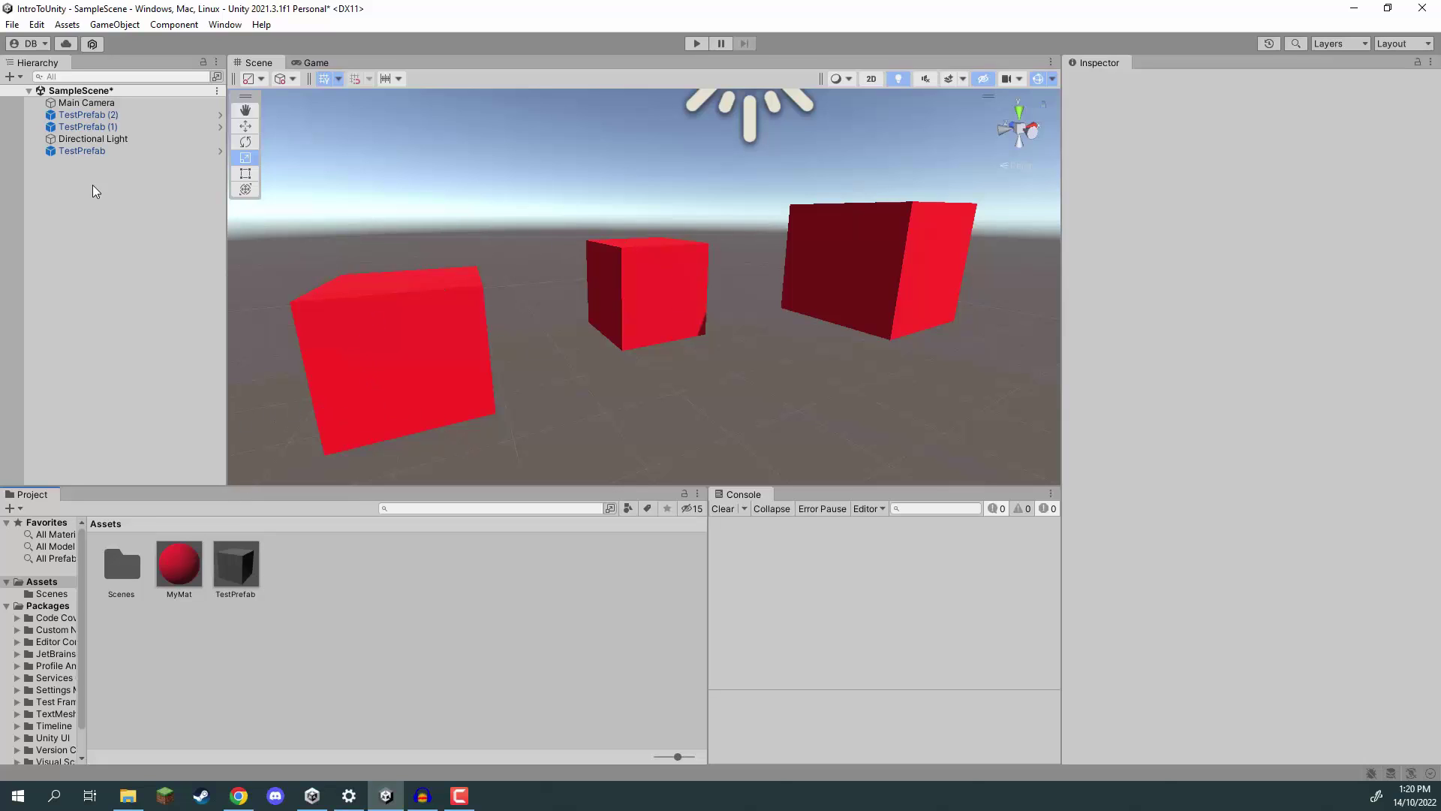
pyautogui.click(235, 564)
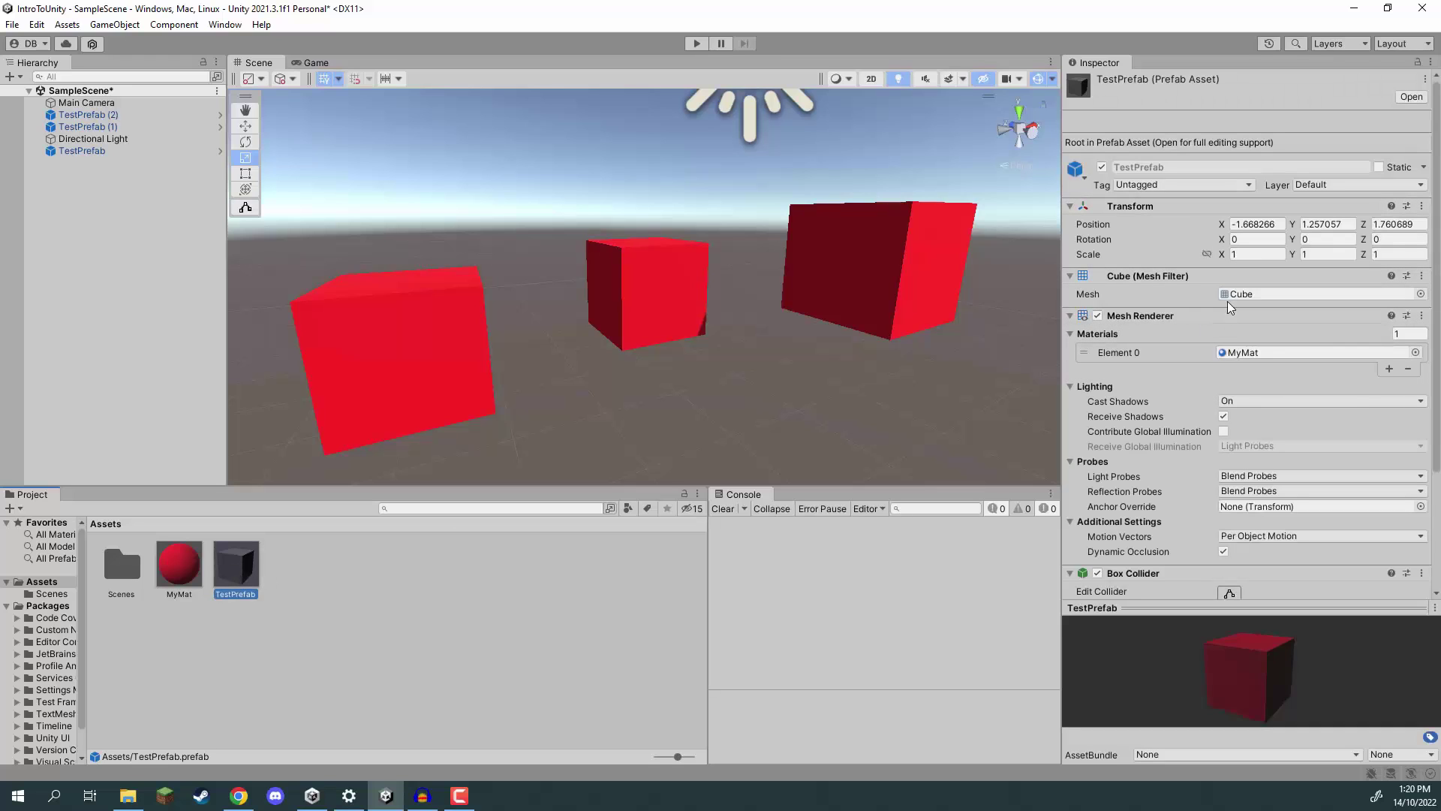
pyautogui.doubleClick(232, 564)
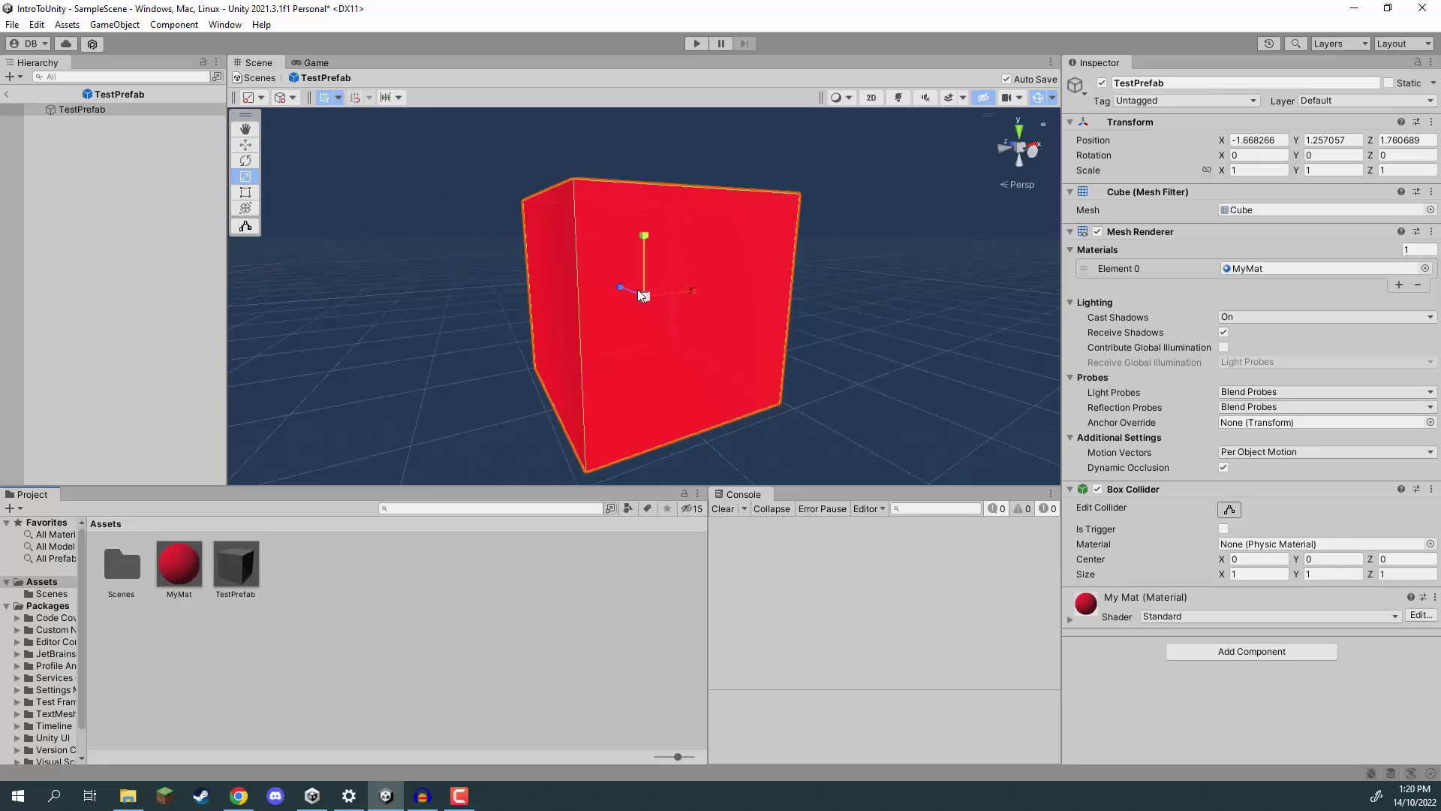
# Add a 3D Sphere as a child of the TestPrefab root object.
pyautogui.click(60, 149)
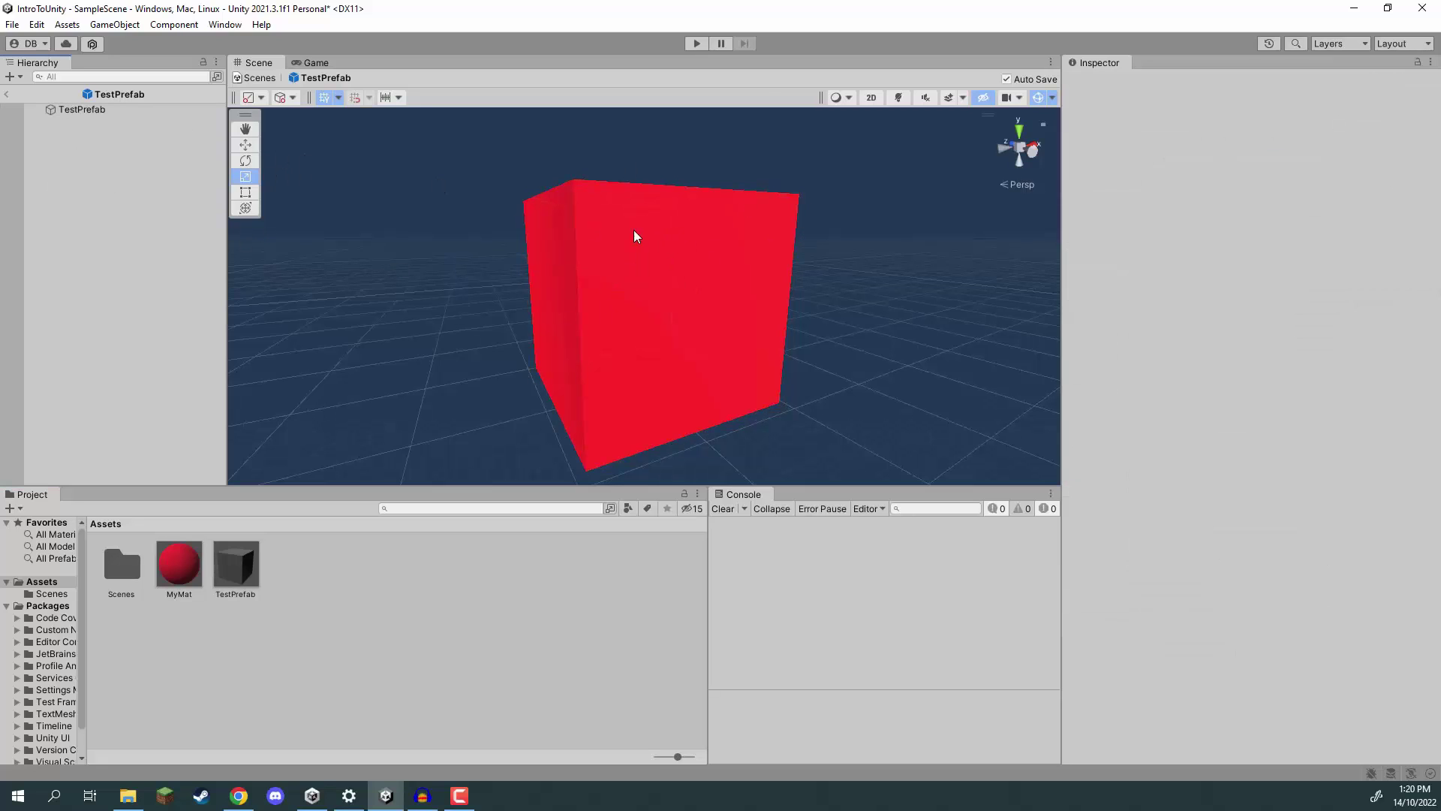
pyautogui.click(71, 113)
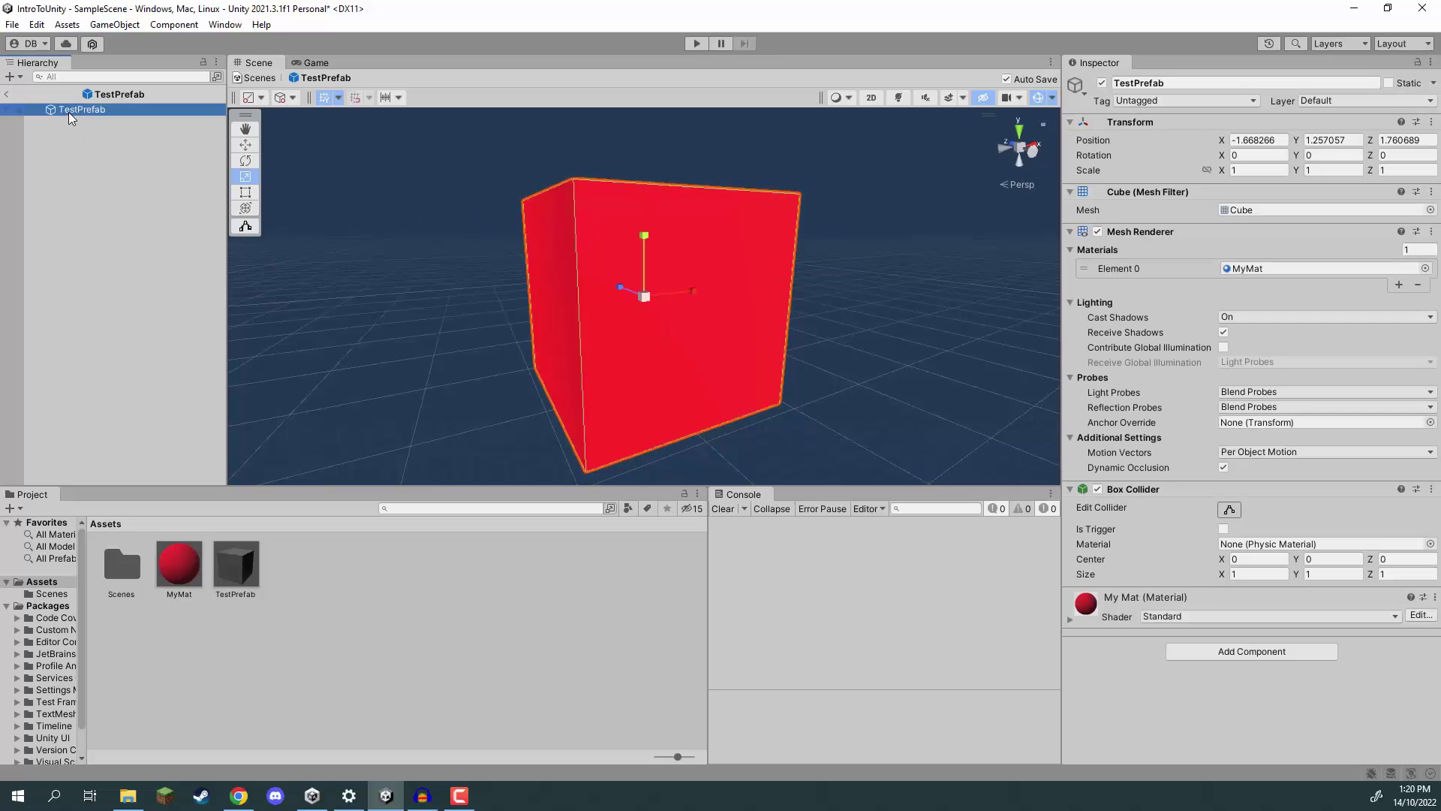
pyautogui.rightClick(69, 111)
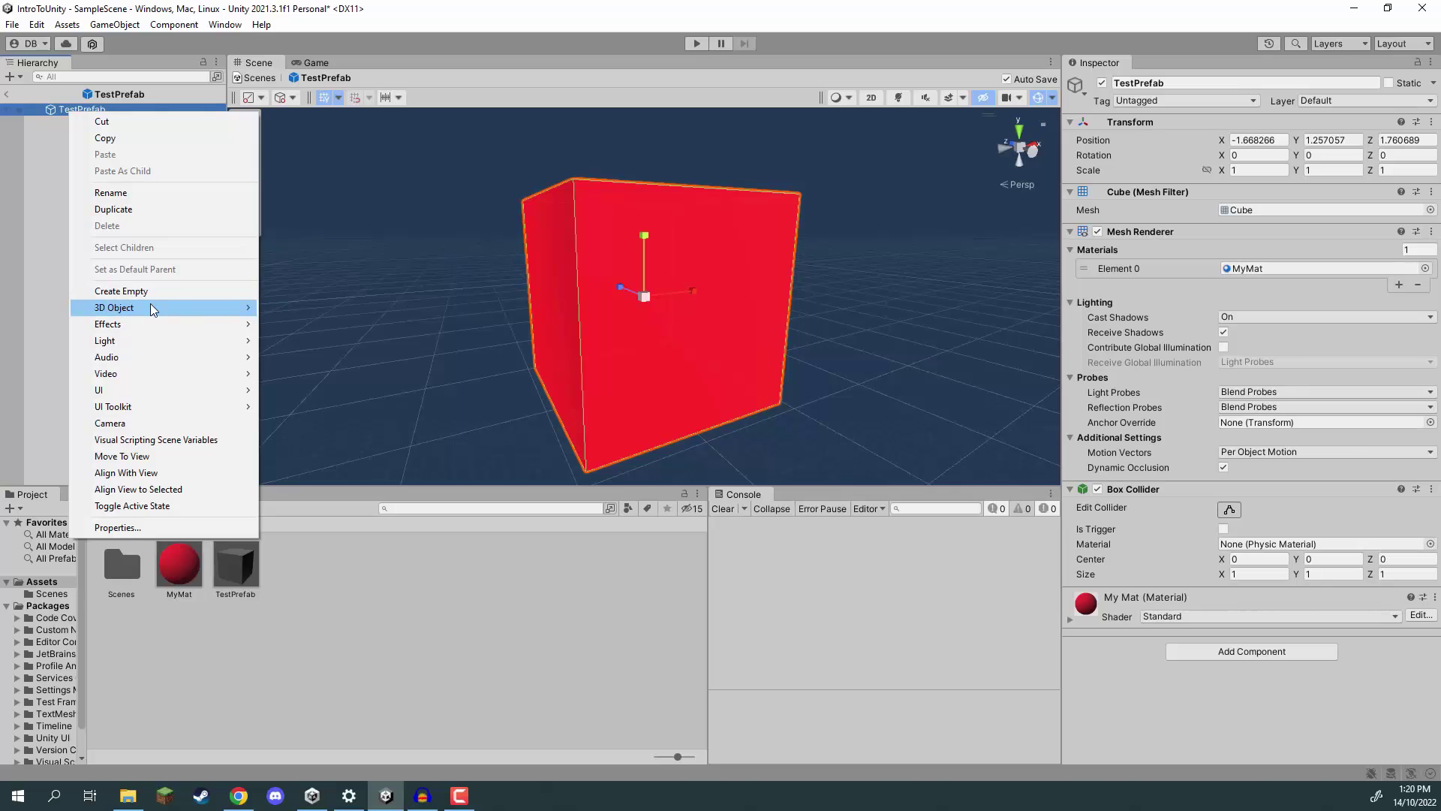
pyautogui.moveTo(151, 303)
pyautogui.click(315, 322)
# Move the sphere along Z to about -0.35 so it bulges out of the cube's face, and return to the scene.
pyautogui.moveTo(506, 276); pyautogui.dragTo(705, 290, button='right')
pyautogui.moveTo(704, 290); pyautogui.dragTo(846, 308)
pyautogui.press('f')
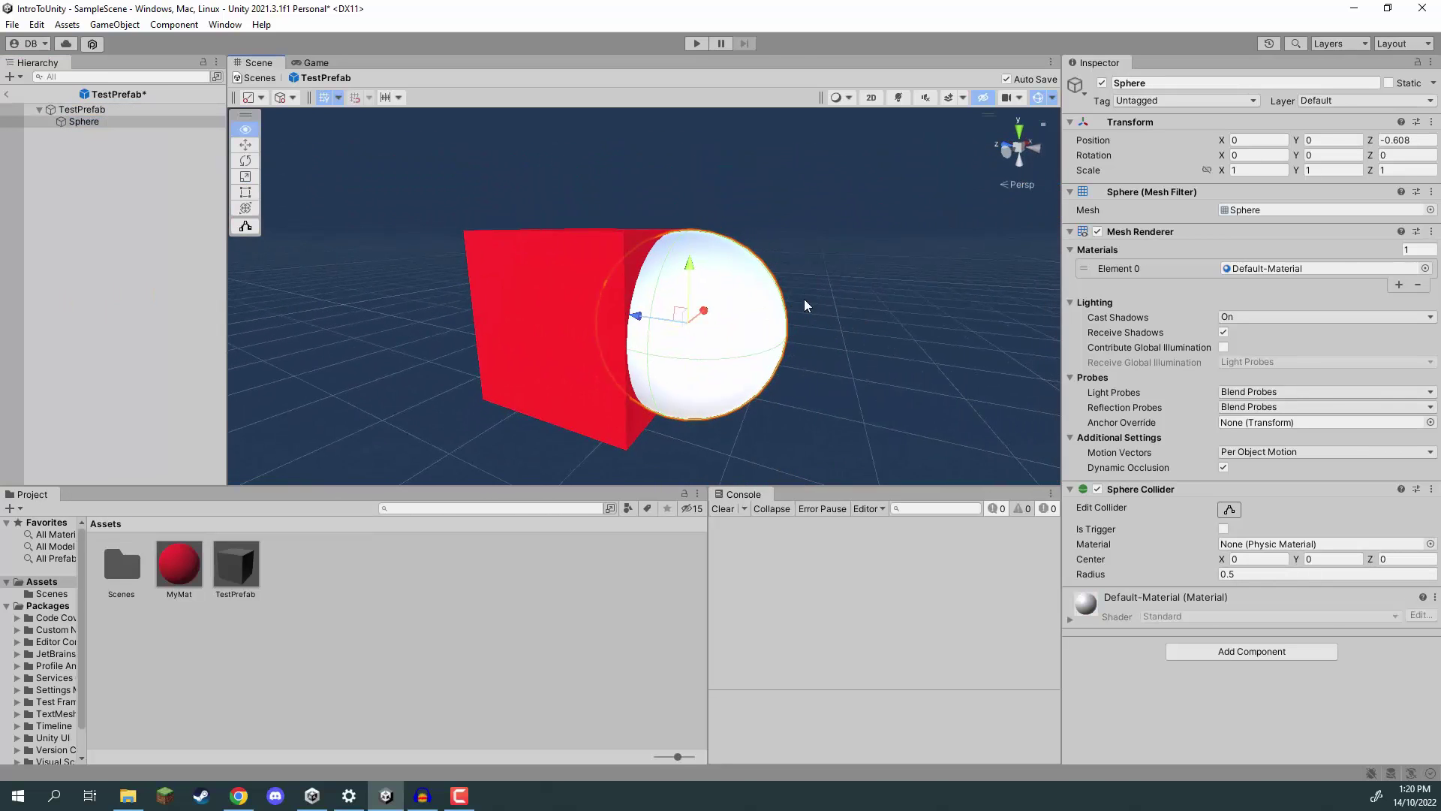
pyautogui.moveTo(636, 316); pyautogui.dragTo(602, 317)
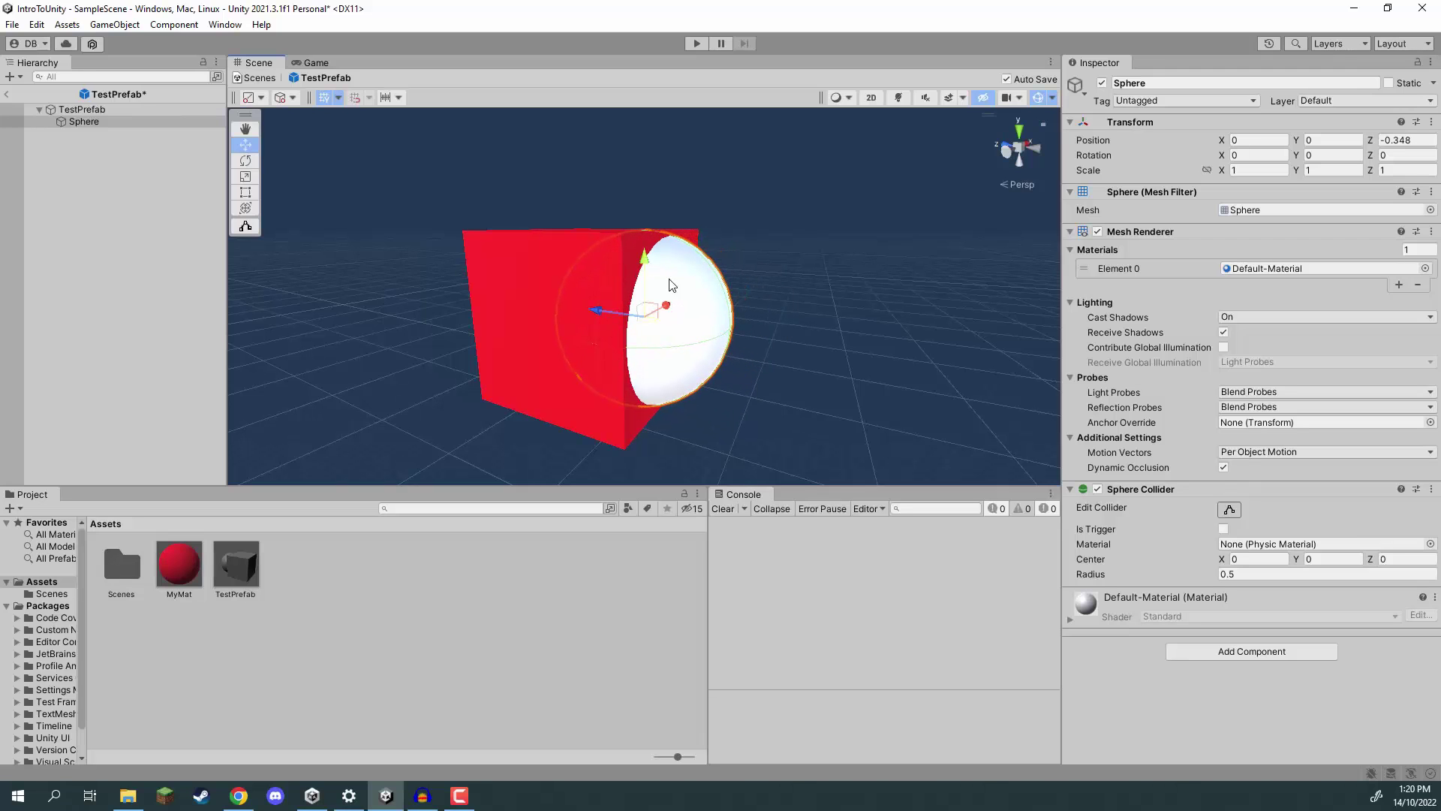
pyautogui.click(160, 257)
pyautogui.moveTo(623, 251); pyautogui.dragTo(445, 257, button='right')
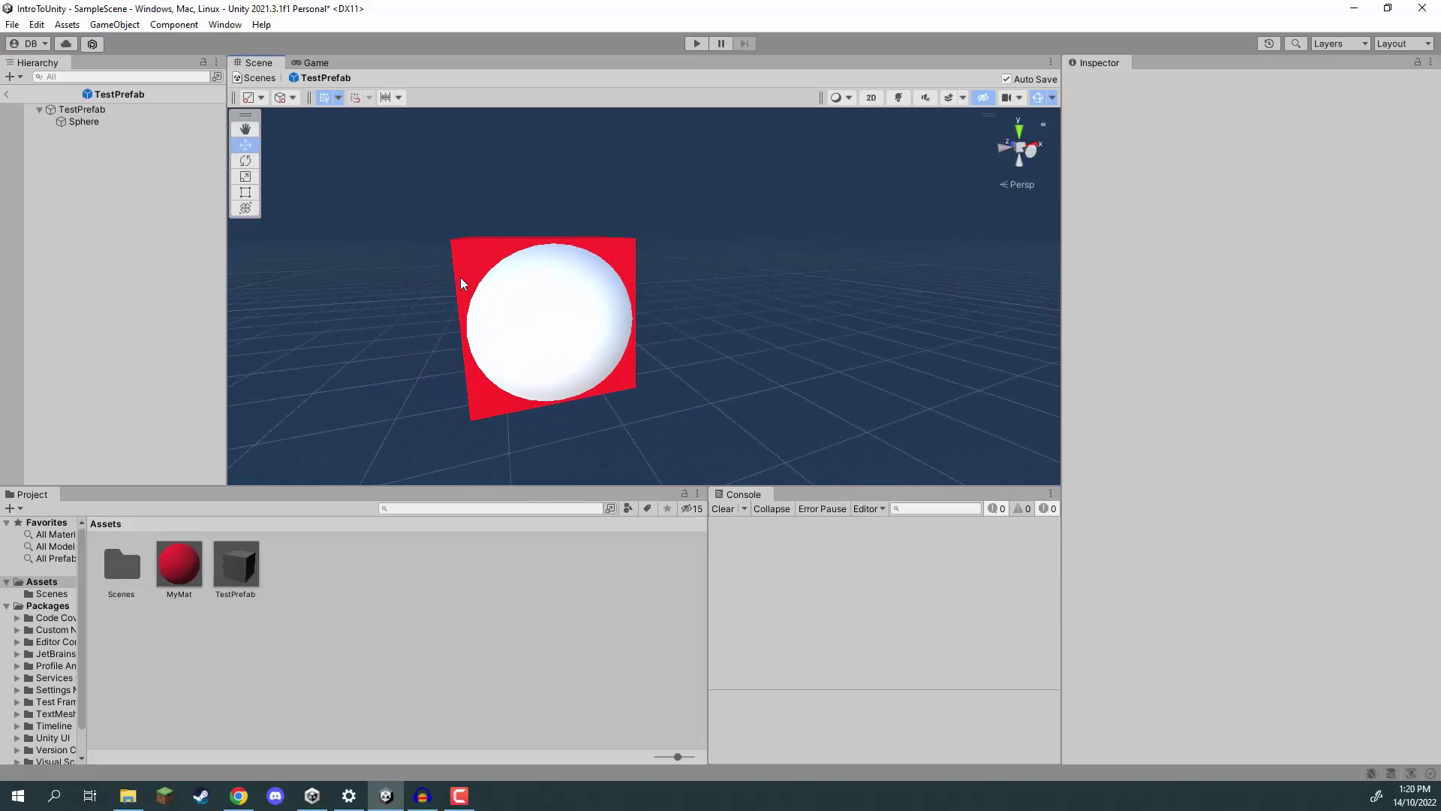
pyautogui.keyDown('alt'); pyautogui.moveTo(597, 280); pyautogui.dragTo(651, 278); pyautogui.keyUp('alt')
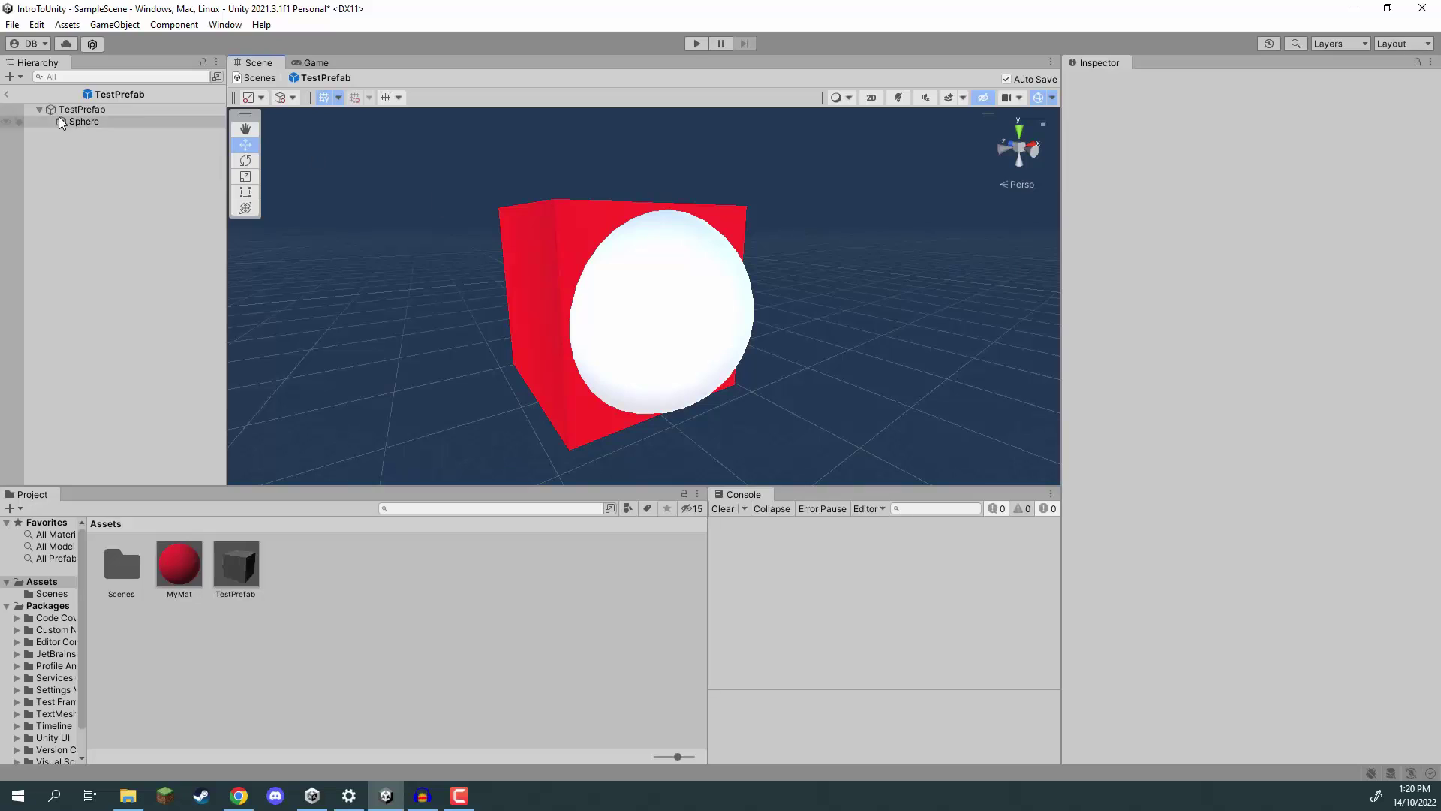
pyautogui.click(8, 95)
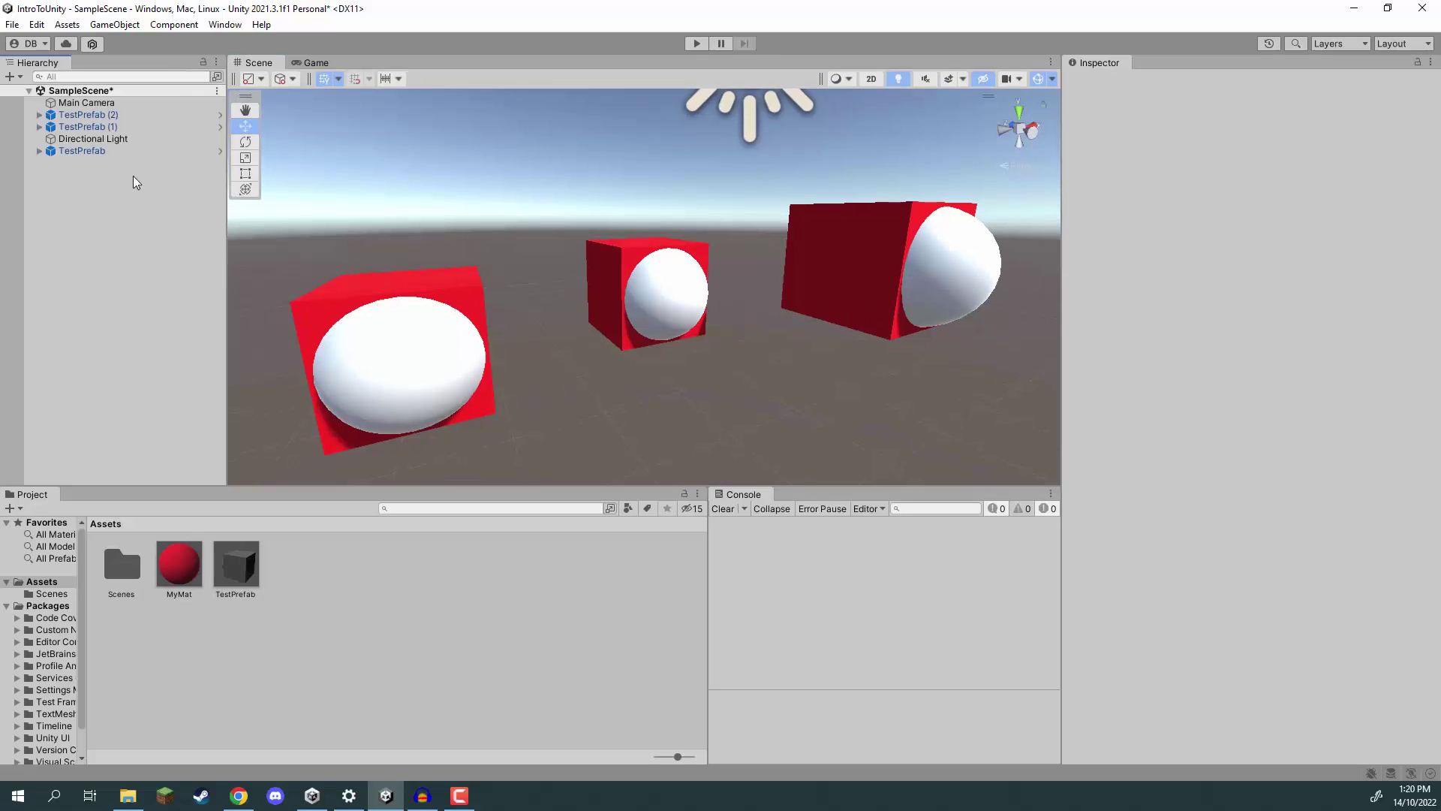
# Examine the edited TestPrefab asset and the sphere on its instances in the scene.
pyautogui.click(226, 568)
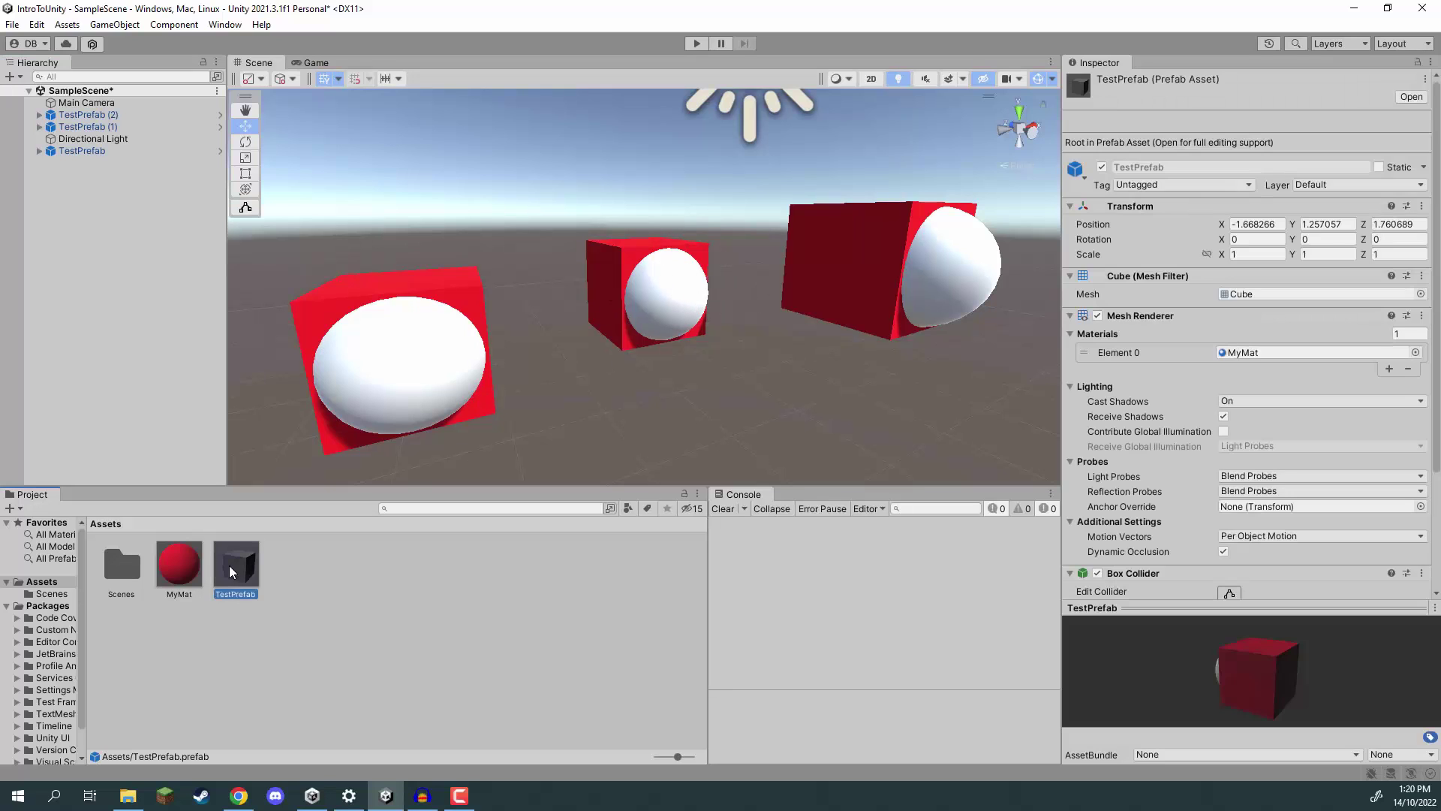
pyautogui.click(475, 568)
pyautogui.click(81, 116)
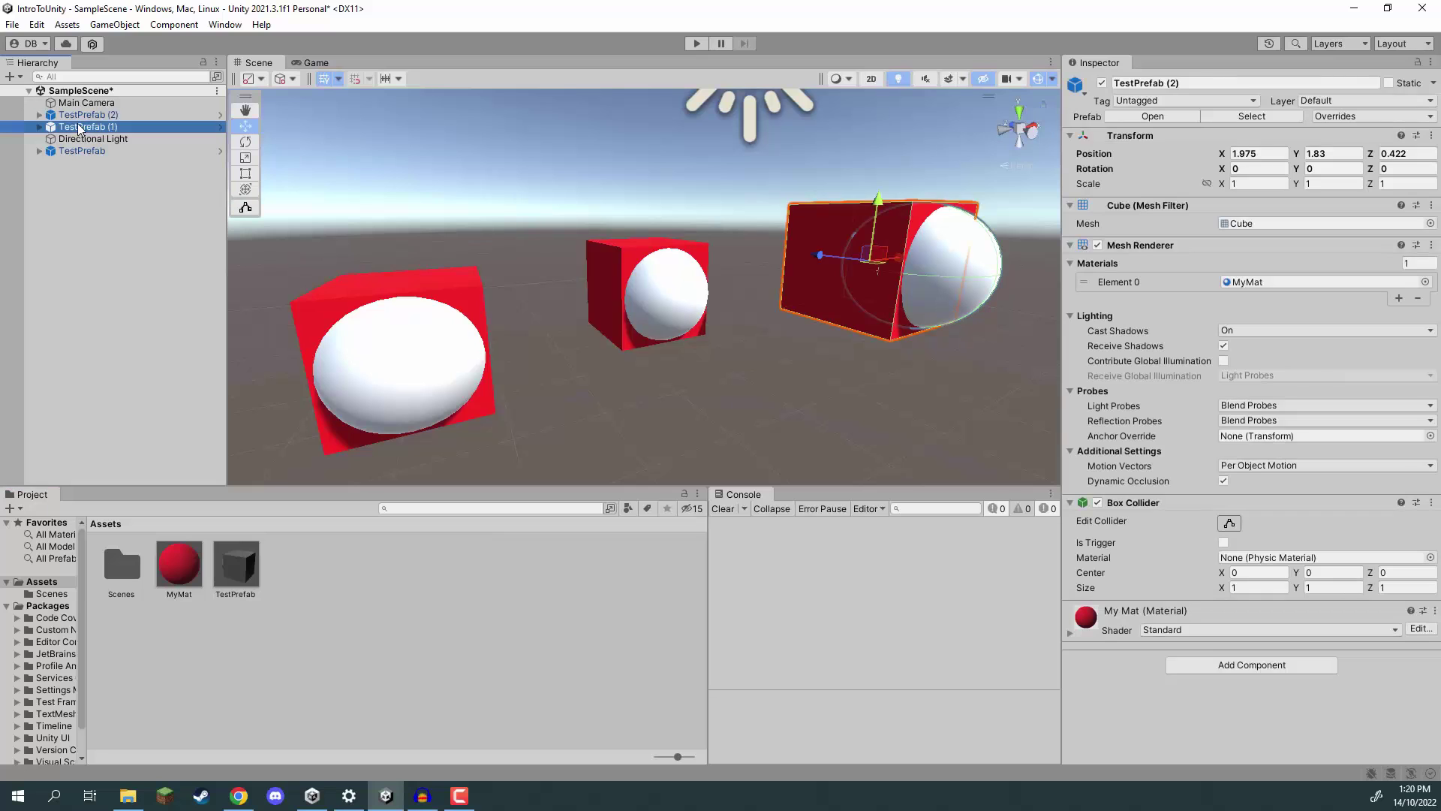
pyautogui.click(85, 127)
pyautogui.press('f')
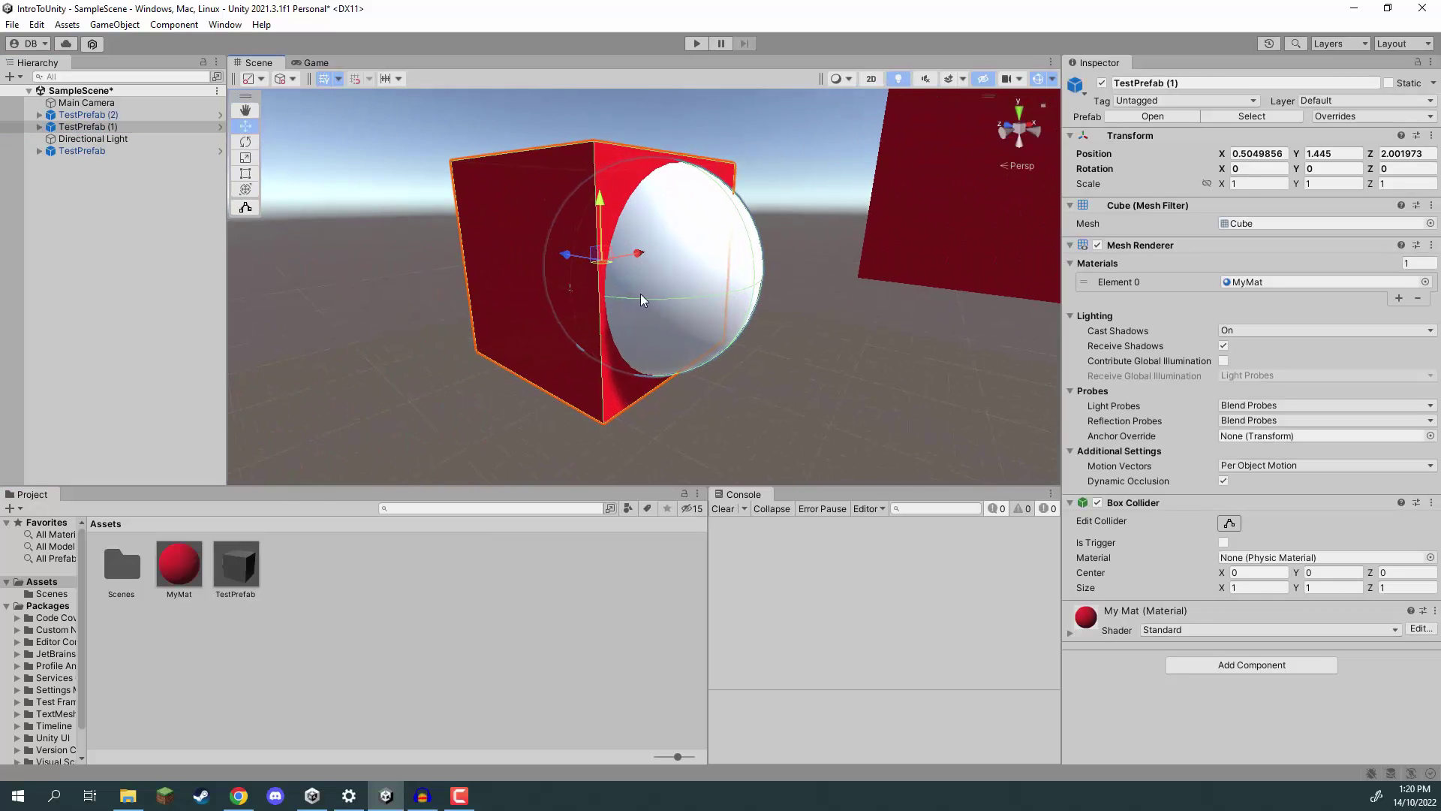
pyautogui.press('s')
pyautogui.moveTo(656, 262)
pyautogui.mouseDown(button='right')
pyautogui.moveTo(579, 300)
pyautogui.moveTo(579, 284)
pyautogui.moveTo(634, 302)
pyautogui.moveTo(653, 290)
pyautogui.mouseUp(button='right')
pyautogui.press('a')
pyautogui.press('w')
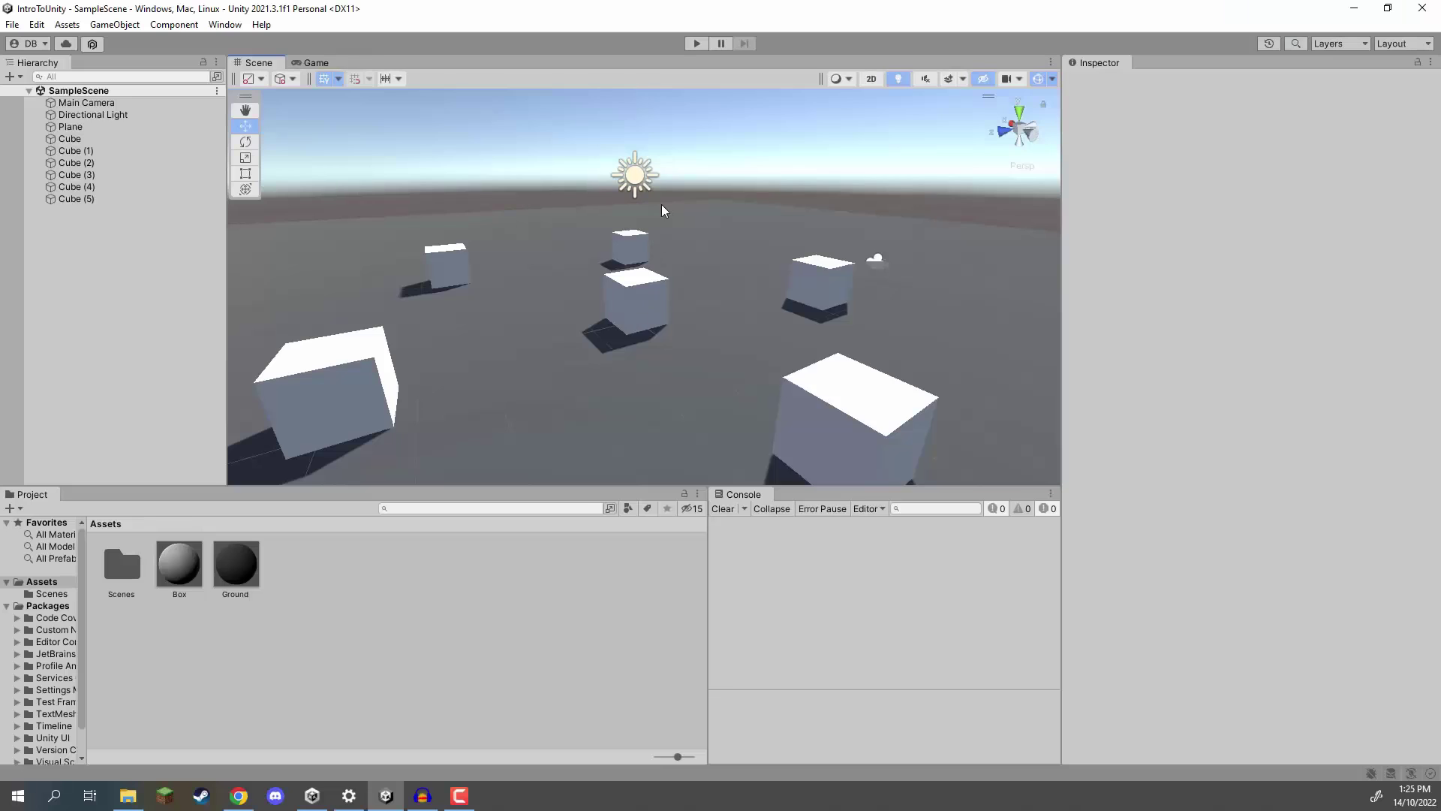
# Examine the ground plane and several of the cubes in the new scene by selecting them in turn.
pyautogui.moveTo(525, 338); pyautogui.dragTo(535, 332, button='right')
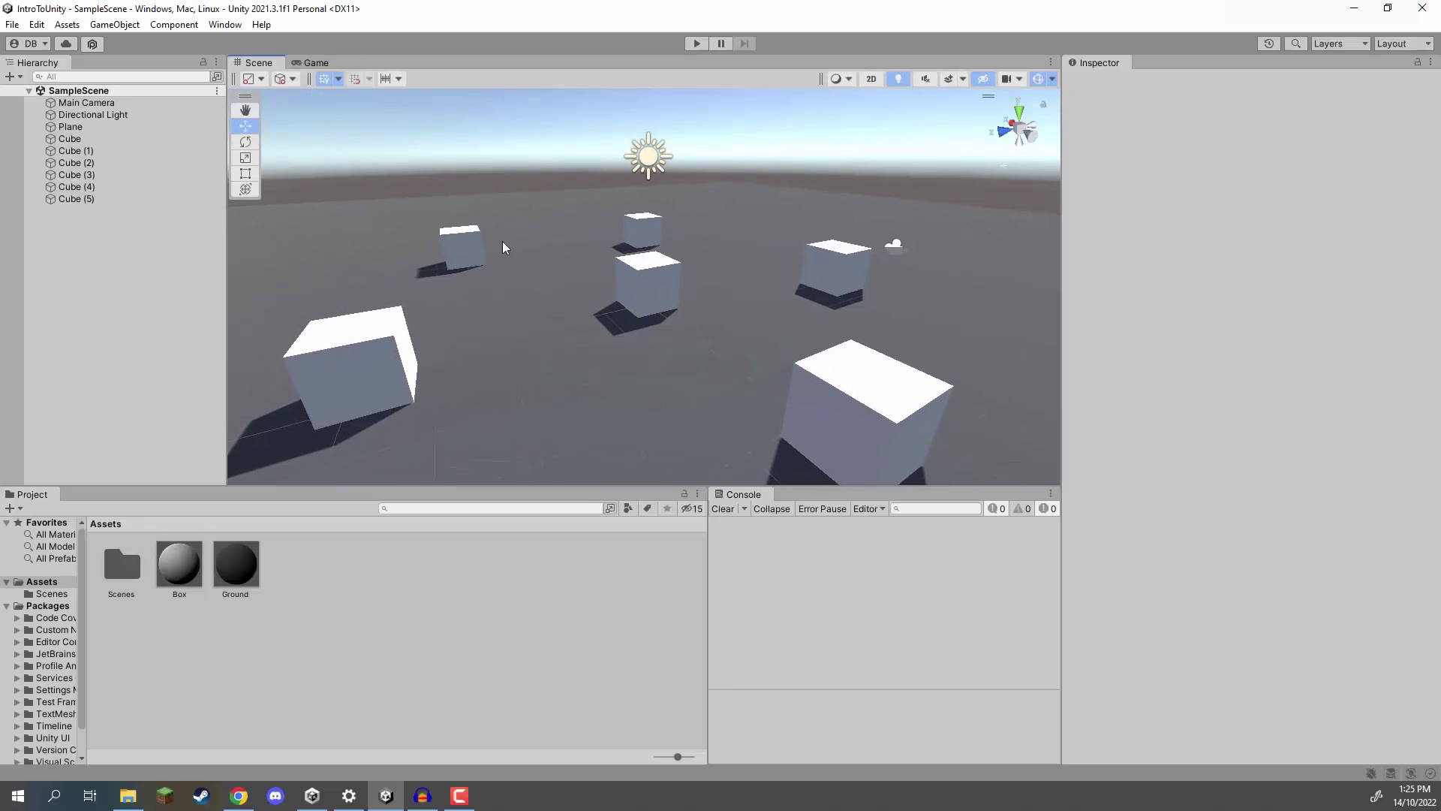
pyautogui.click(550, 296)
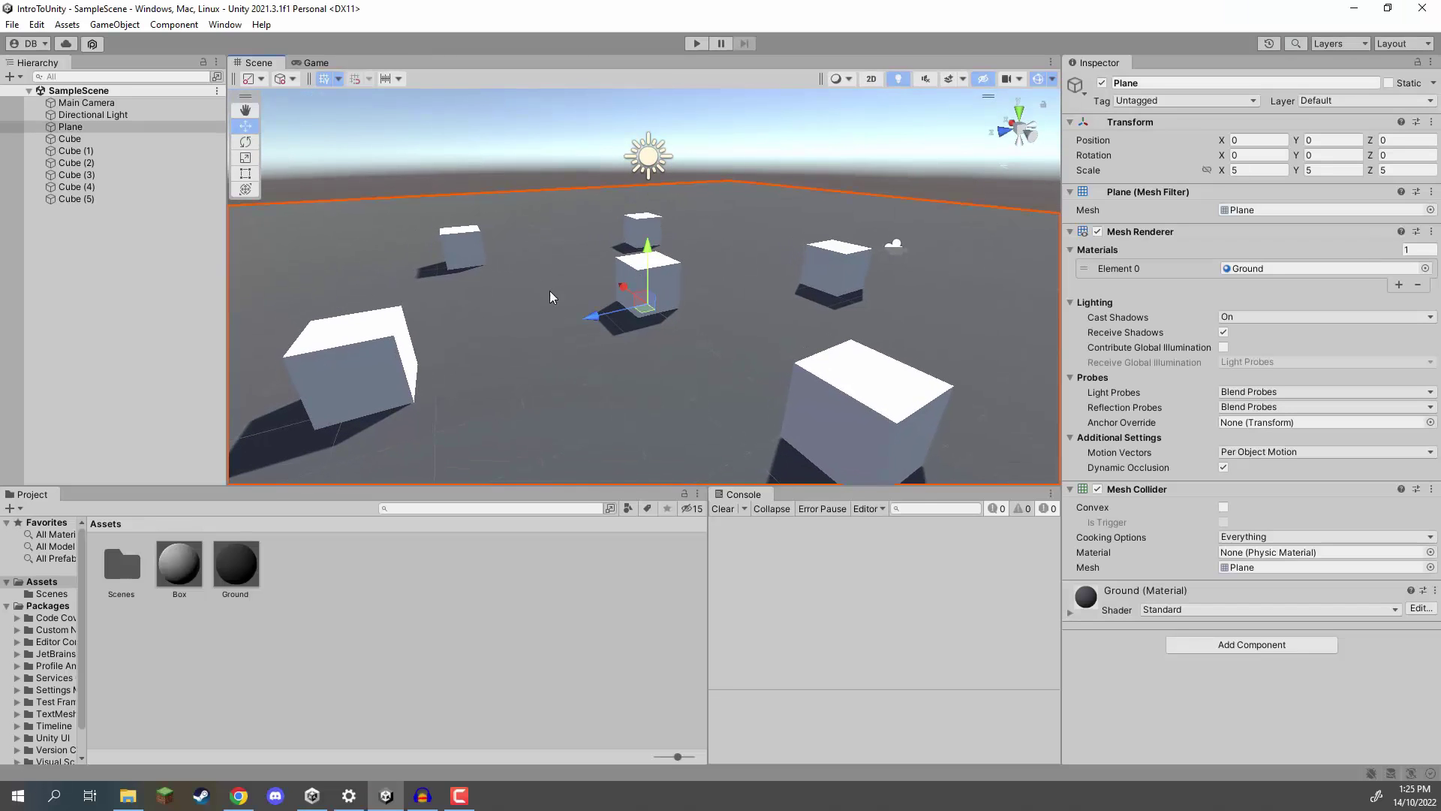
pyautogui.click(372, 340)
pyautogui.click(623, 286)
pyautogui.click(644, 227)
pyautogui.click(448, 244)
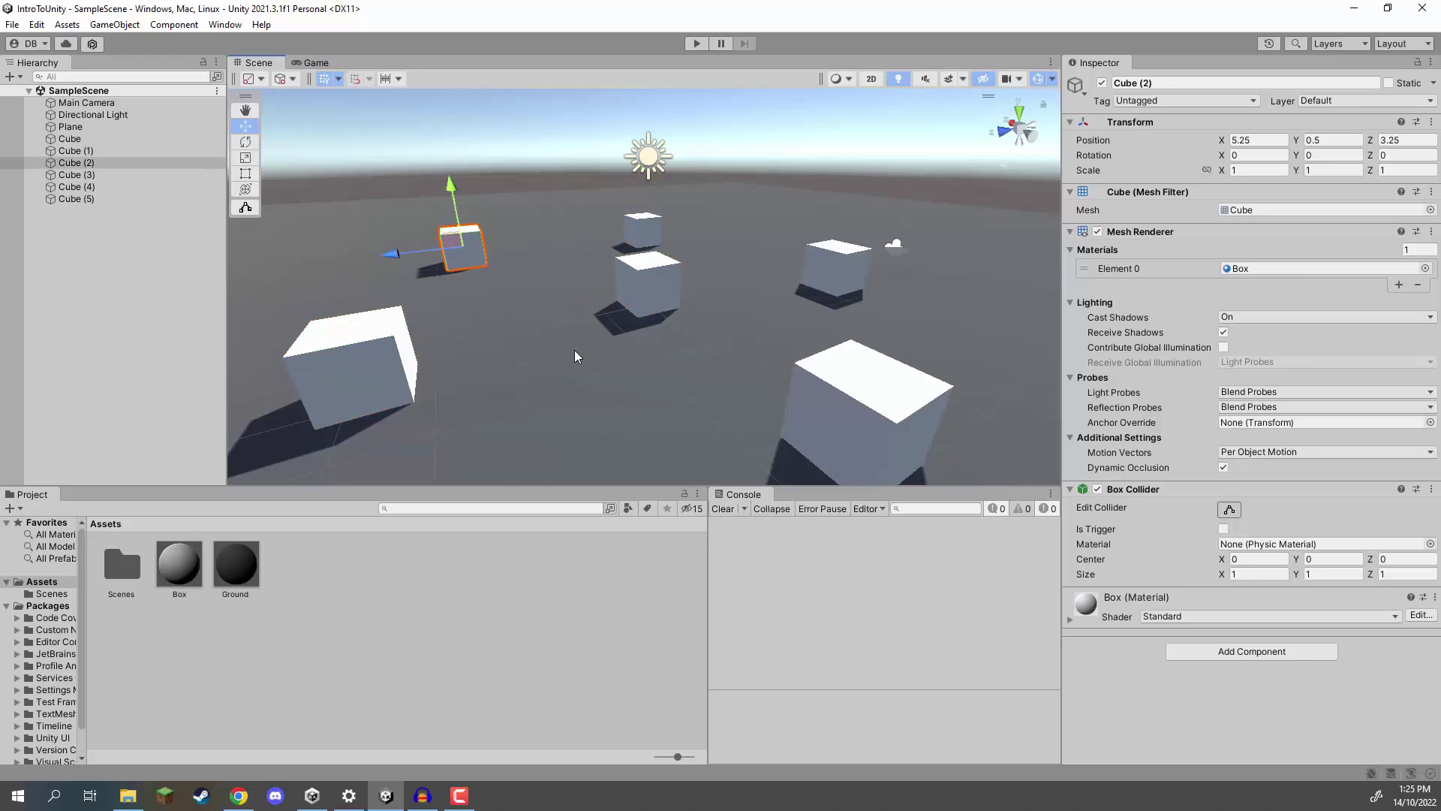
# Rotate the Directional Light to about X 49.2, Y -37.4, Z -12.4.
pyautogui.click(436, 314)
pyautogui.click(84, 272)
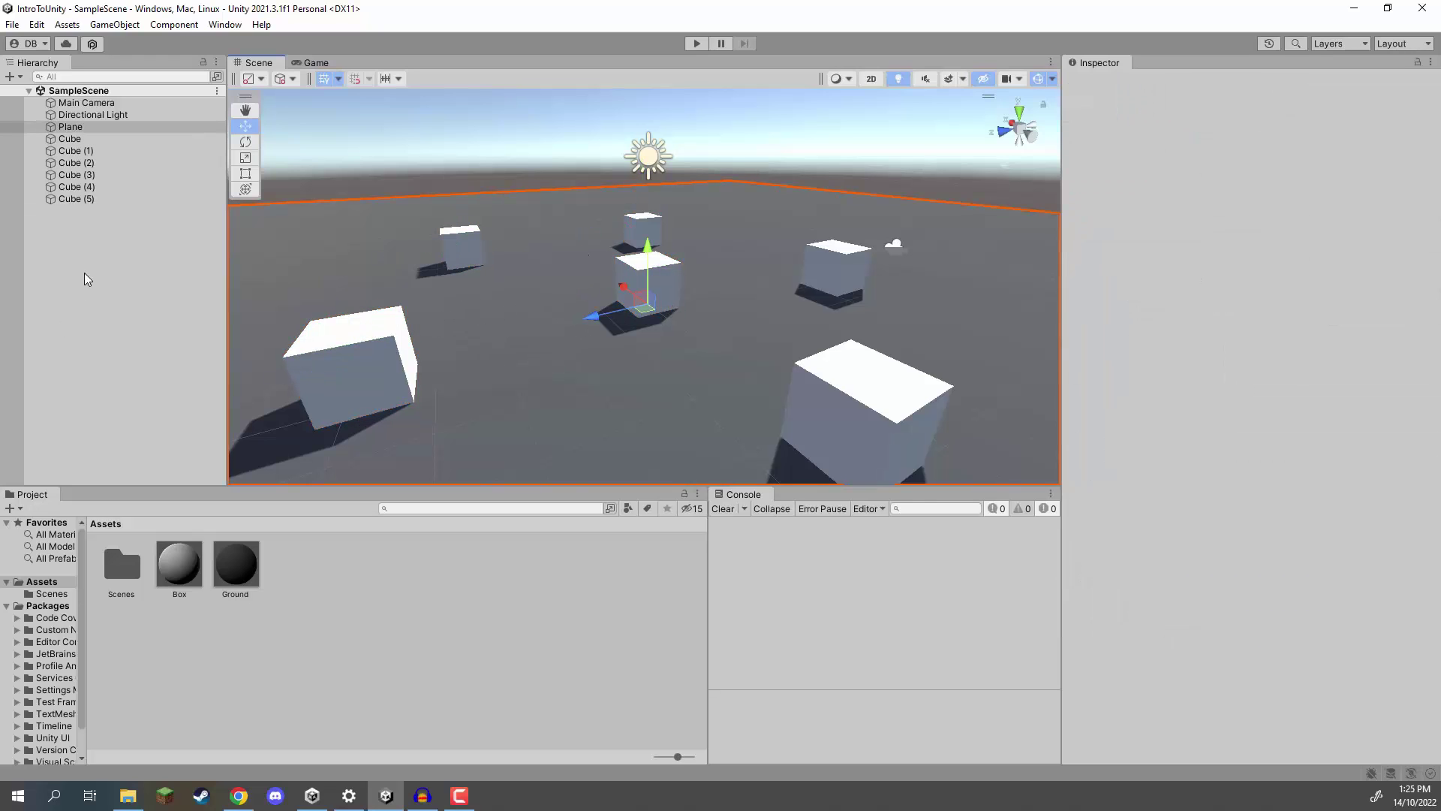
pyautogui.moveTo(493, 313); pyautogui.dragTo(611, 236, button='right')
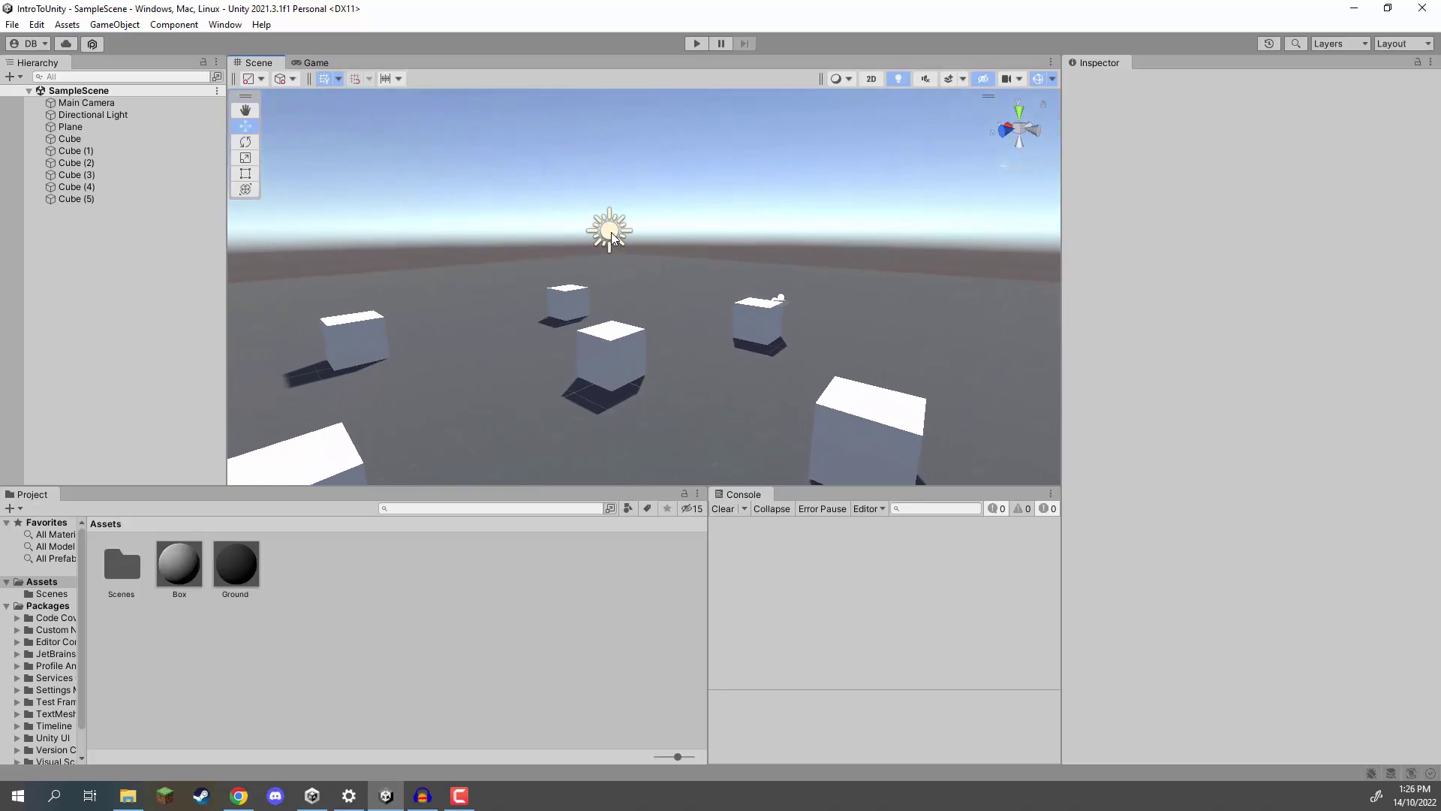
pyautogui.click(611, 232)
pyautogui.moveTo(624, 369); pyautogui.dragTo(913, 376, button='right')
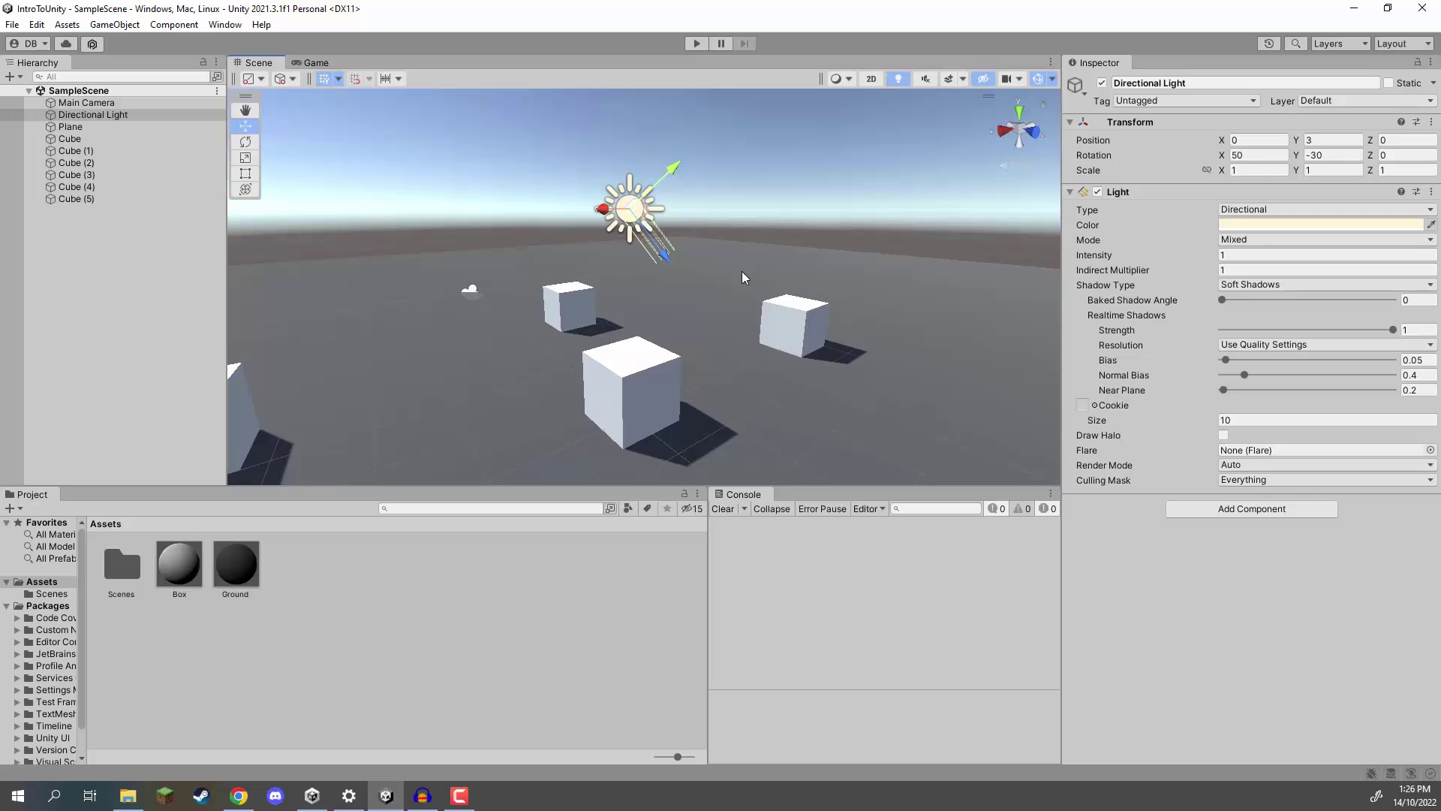
pyautogui.moveTo(650, 373); pyautogui.dragTo(652, 244, button='right')
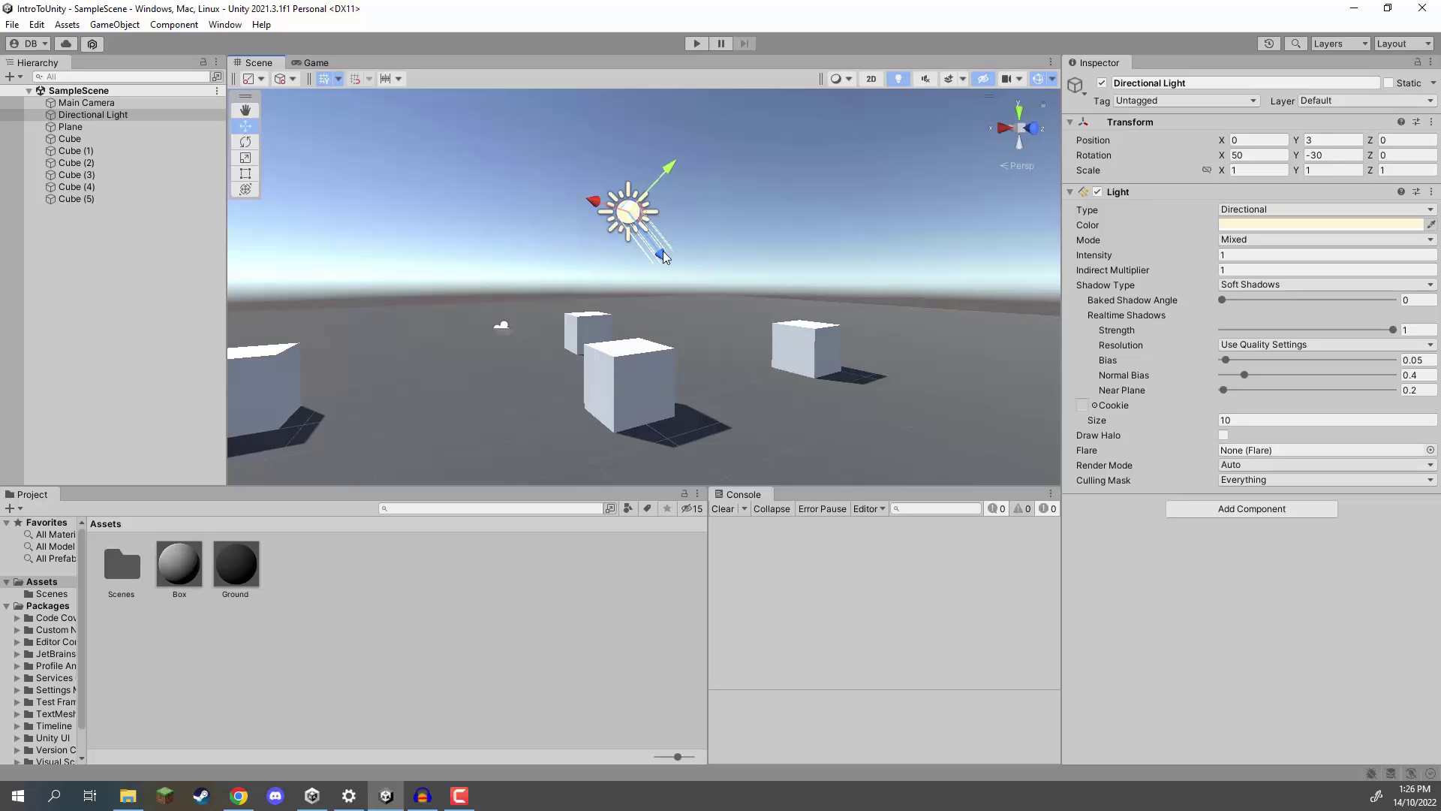
pyautogui.press('e')
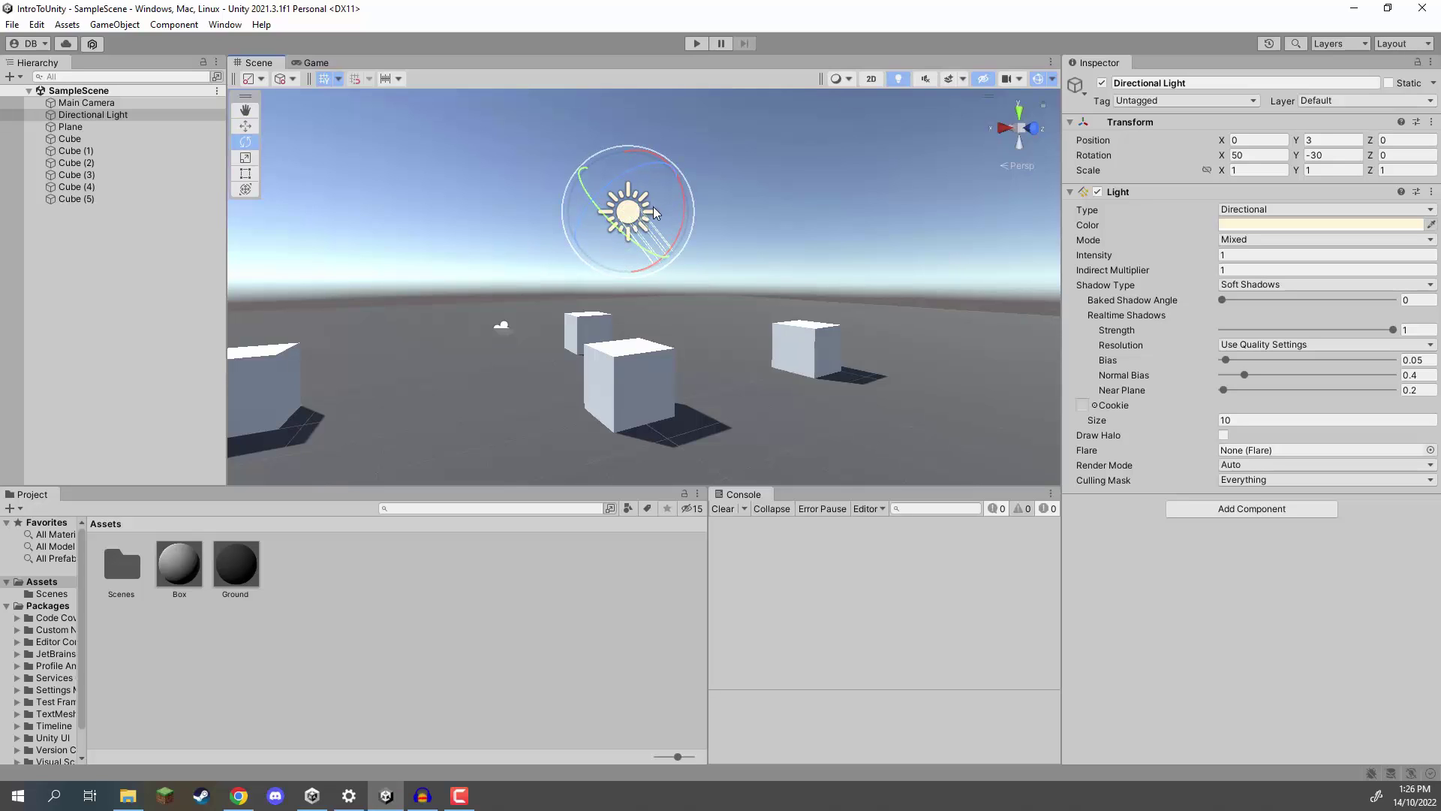
pyautogui.moveTo(654, 214); pyautogui.dragTo(606, 368)
pyautogui.press('w')
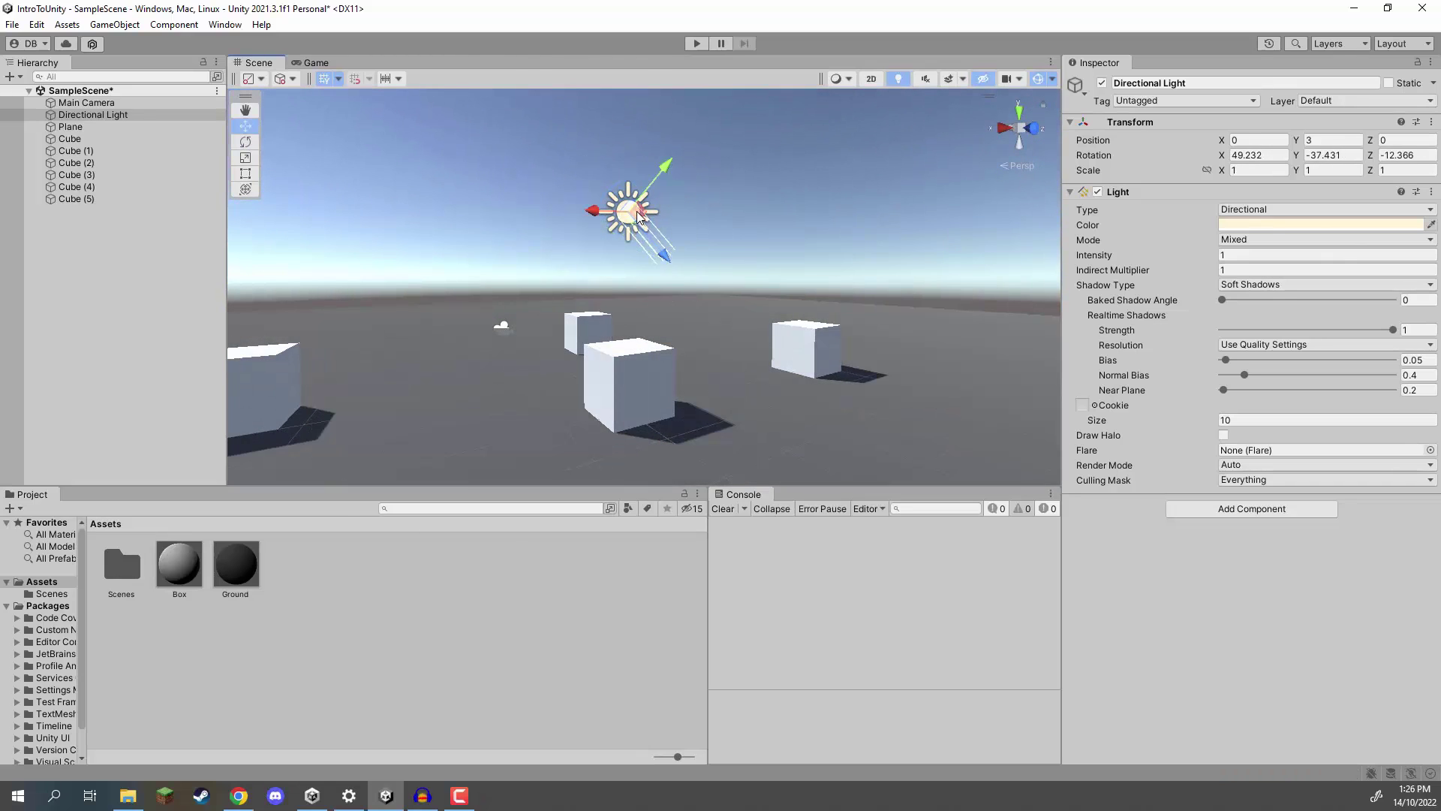
# Try moving the Directional Light to another position and undo the move.
pyautogui.moveTo(638, 207); pyautogui.dragTo(629, 157)
pyautogui.hotkey('ctrl', 'z')
pyautogui.keyDown('alt'); pyautogui.moveTo(688, 273); pyautogui.dragTo(507, 230); pyautogui.keyUp('alt')
pyautogui.moveTo(748, 340); pyautogui.dragTo(736, 330, button='right')
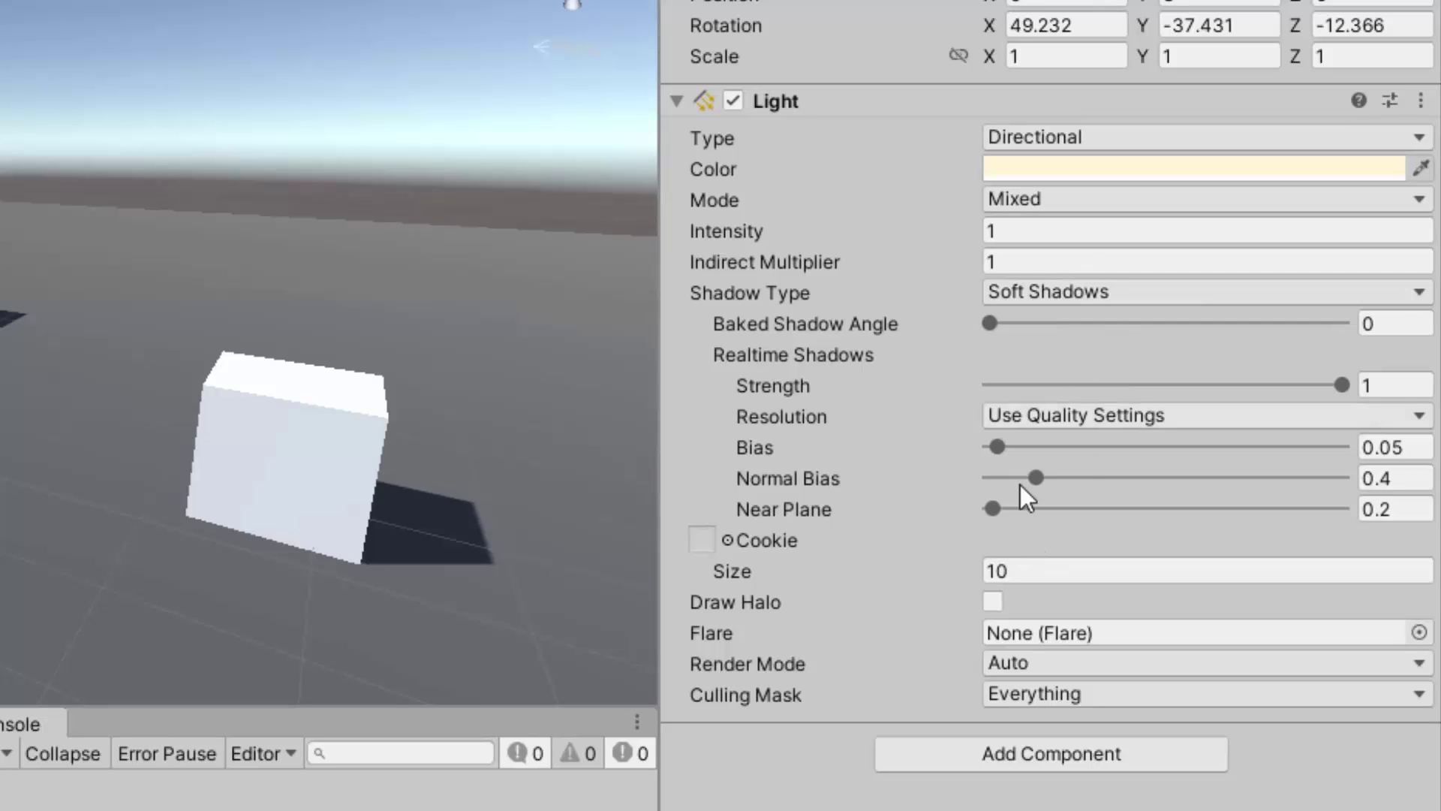
# Try strongly tinted colours such as pink-red FF004C and green 00FF19 on the Directional Light, and undo the colour change.
pyautogui.click(1021, 173)
pyautogui.moveTo(1069, 155); pyautogui.dragTo(496, 23)
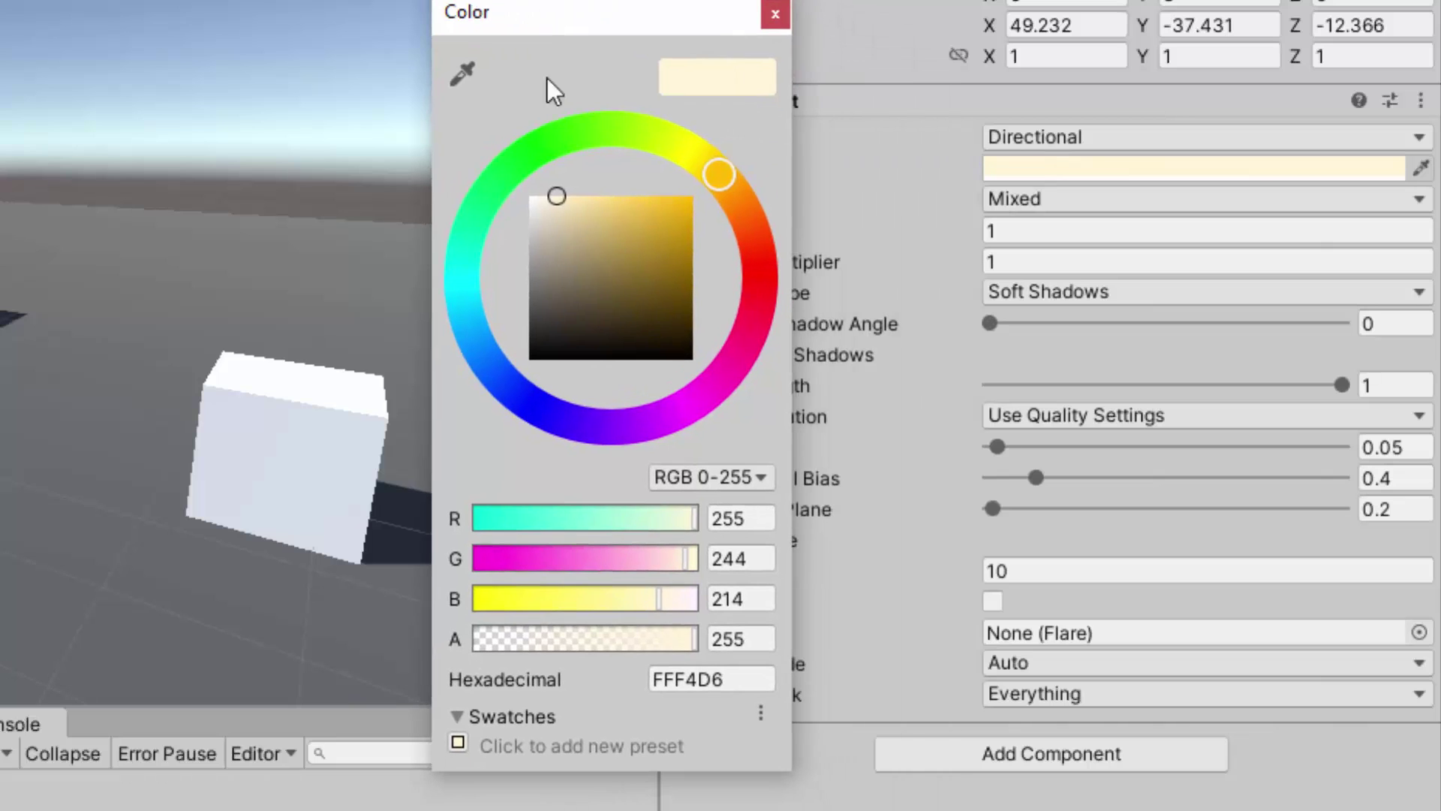
pyautogui.moveTo(733, 213); pyautogui.dragTo(758, 323)
pyautogui.moveTo(632, 242); pyautogui.dragTo(678, 190)
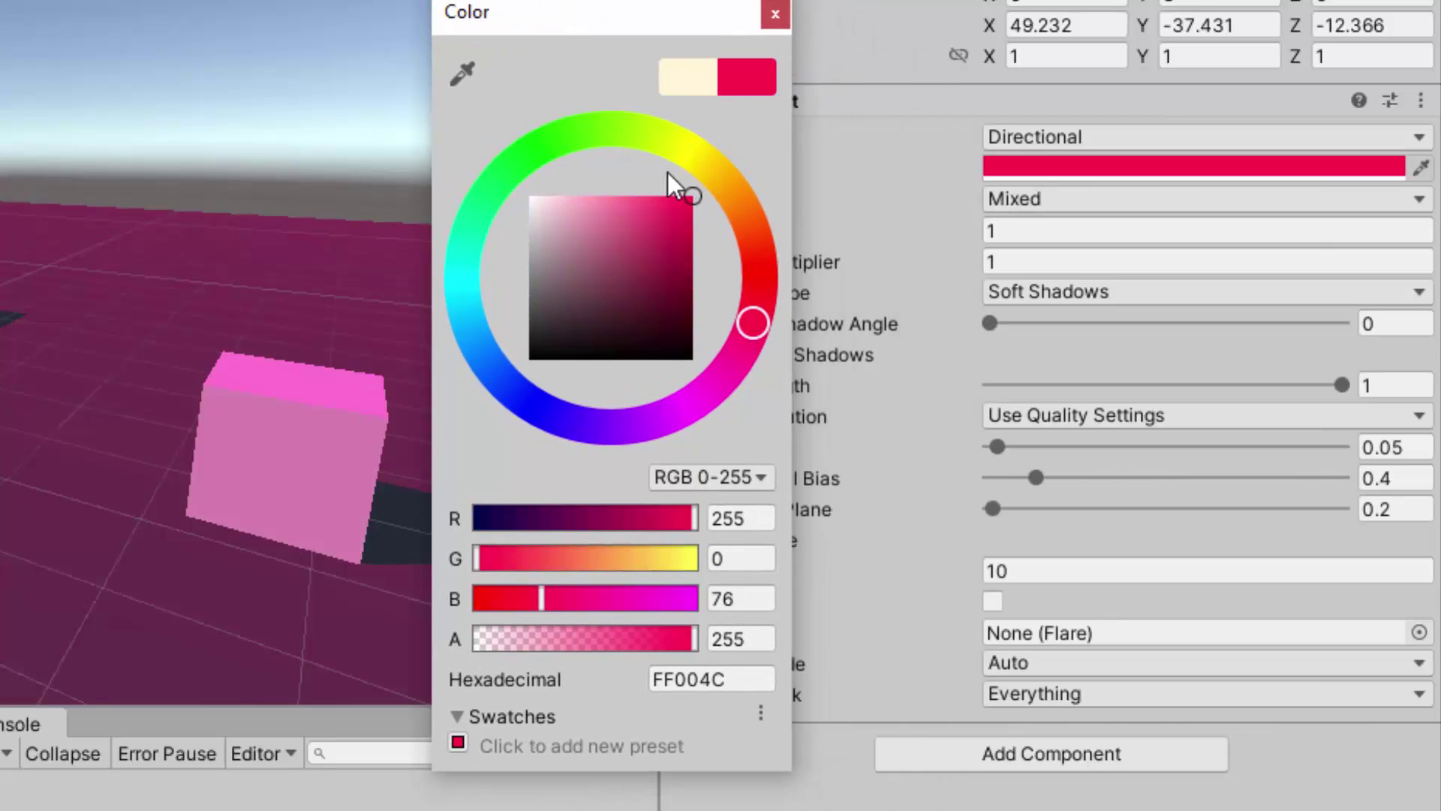
pyautogui.moveTo(653, 135); pyautogui.dragTo(511, 138)
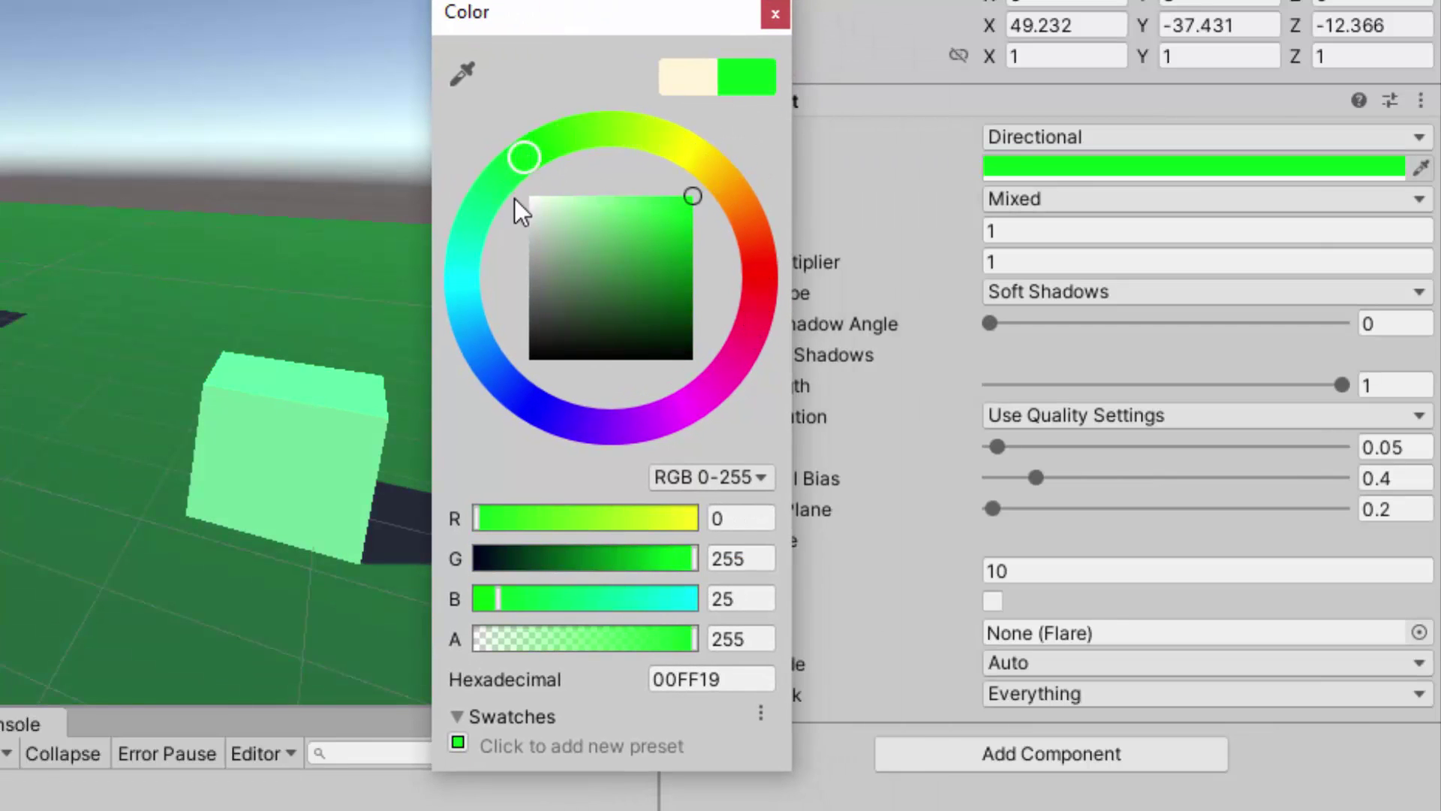
pyautogui.moveTo(478, 359)
pyautogui.mouseDown()
pyautogui.moveTo(556, 405)
pyautogui.moveTo(686, 409)
pyautogui.mouseUp()
pyautogui.moveTo(632, 271)
pyautogui.mouseDown()
pyautogui.moveTo(700, 225)
pyautogui.moveTo(631, 289)
pyautogui.moveTo(487, 120)
pyautogui.mouseUp()
pyautogui.hotkey('ctrl', 'z')
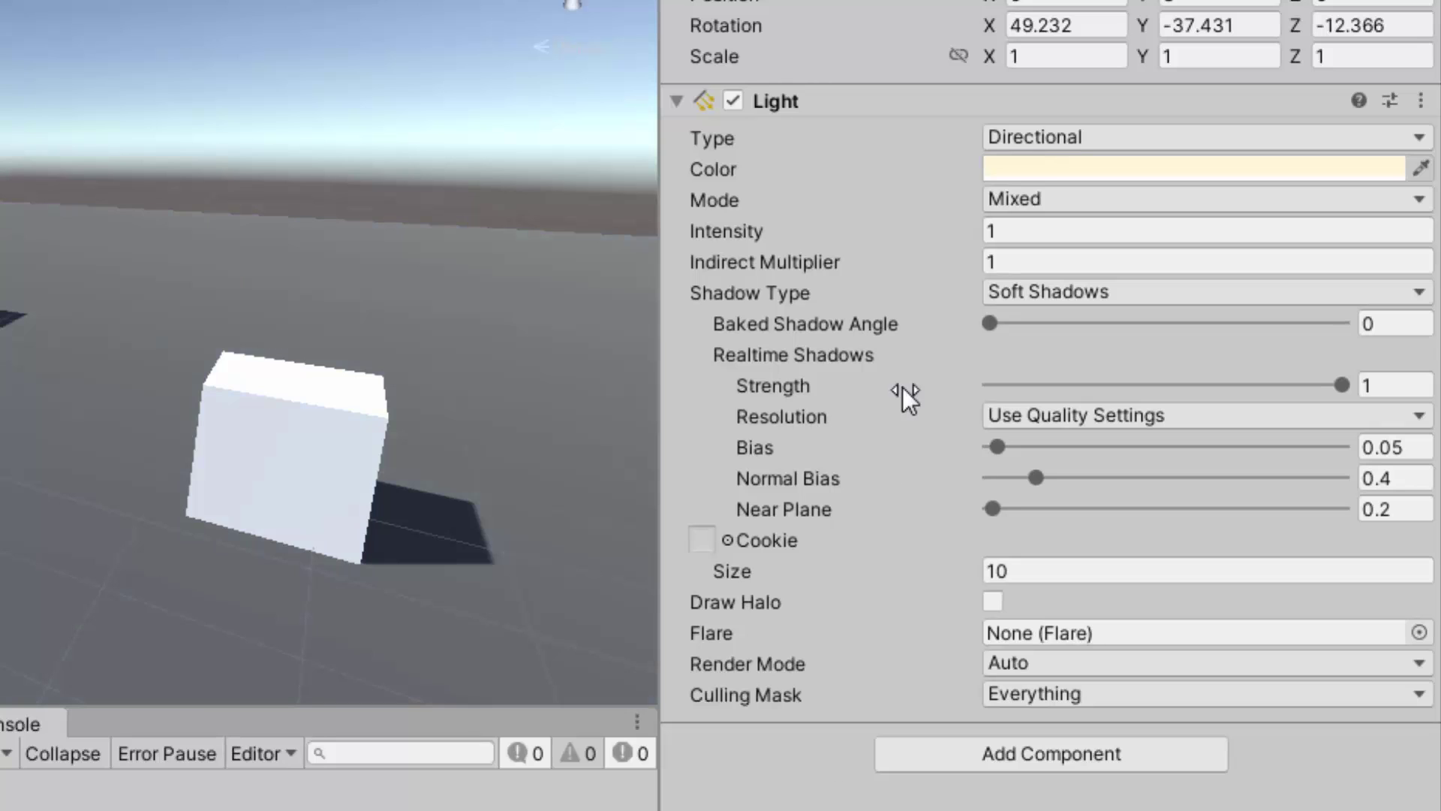
# Try raising the Directional Light's intensity to 1.66 and beyond, and undo the change.
pyautogui.moveTo(963, 227); pyautogui.dragTo(1008, 240)
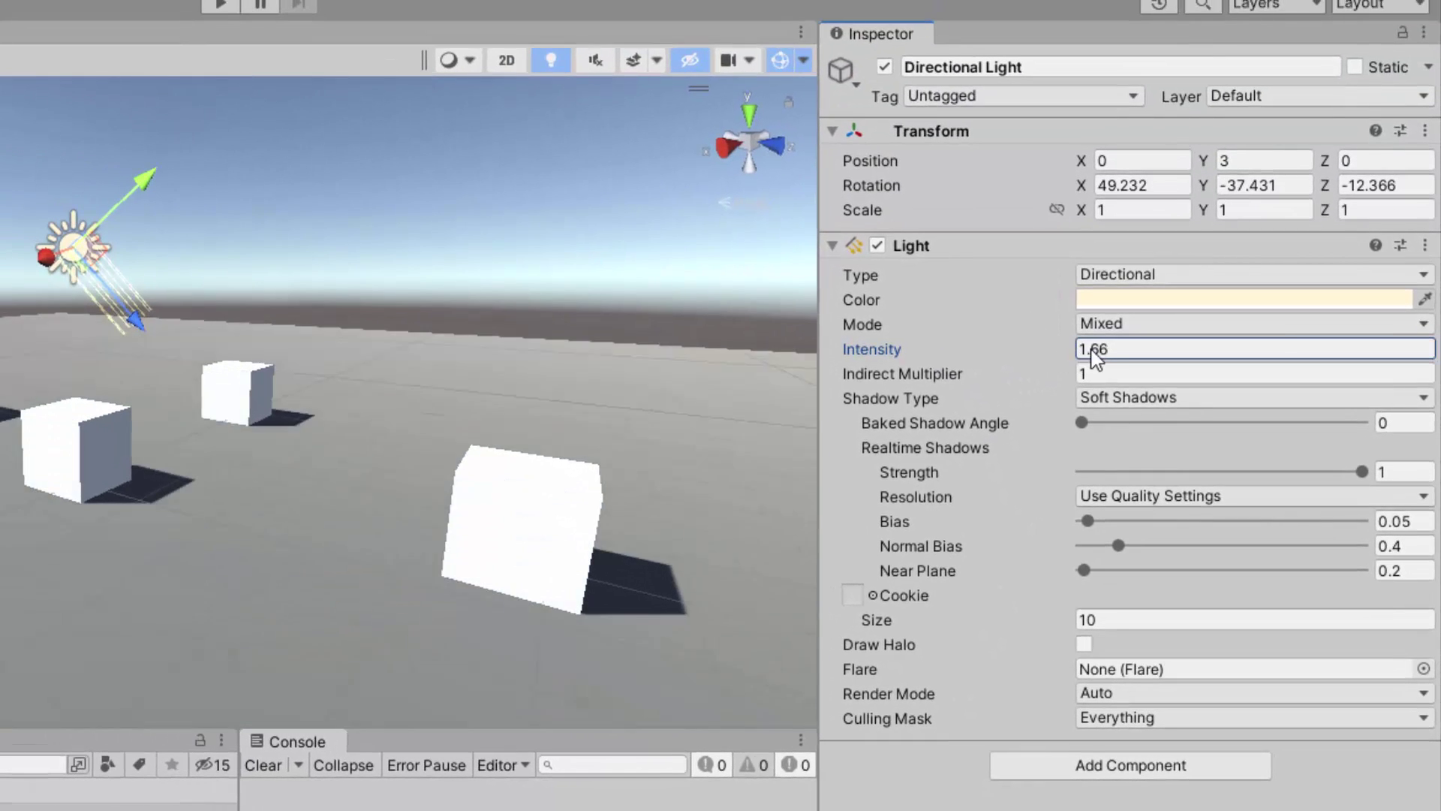
pyautogui.moveTo(1096, 357); pyautogui.dragTo(1437, 355)
pyautogui.hotkey('ctrl', 'z')
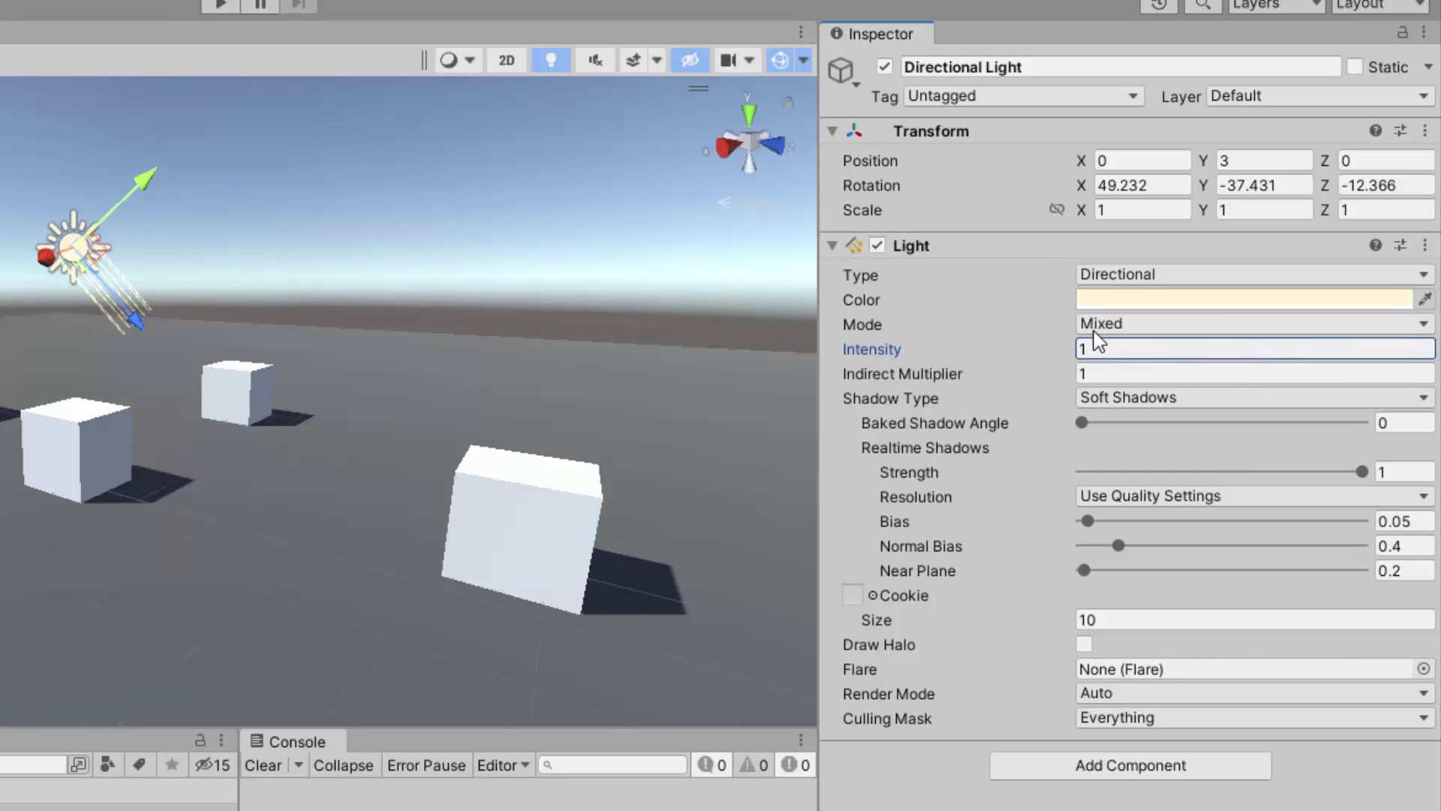
# Compare Hard Shadows and No Shadows as the Directional Light's shadow type, and return it to Soft Shadows.
pyautogui.moveTo(568, 411); pyautogui.dragTo(495, 479, button='right')
pyautogui.click(1134, 404)
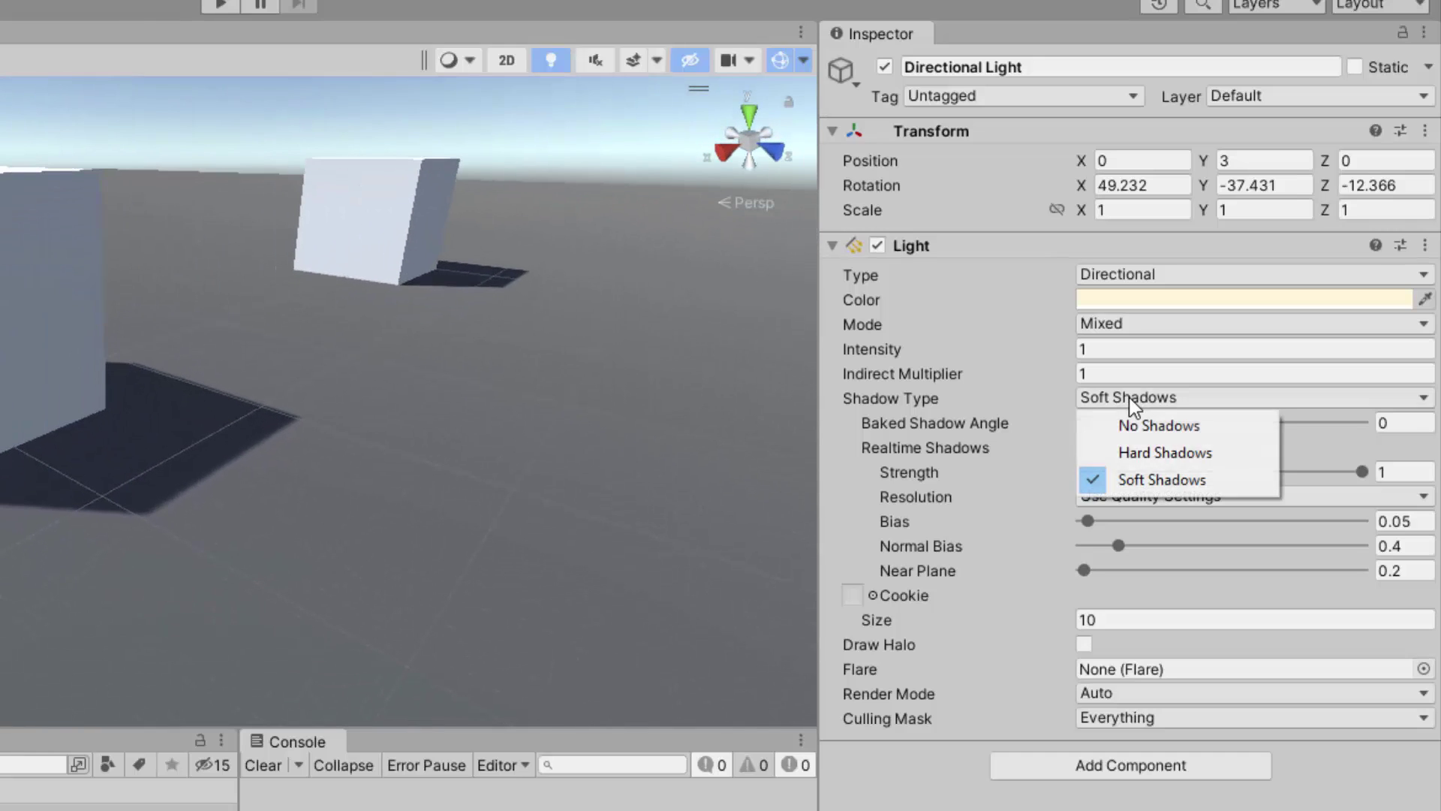
pyautogui.click(1134, 453)
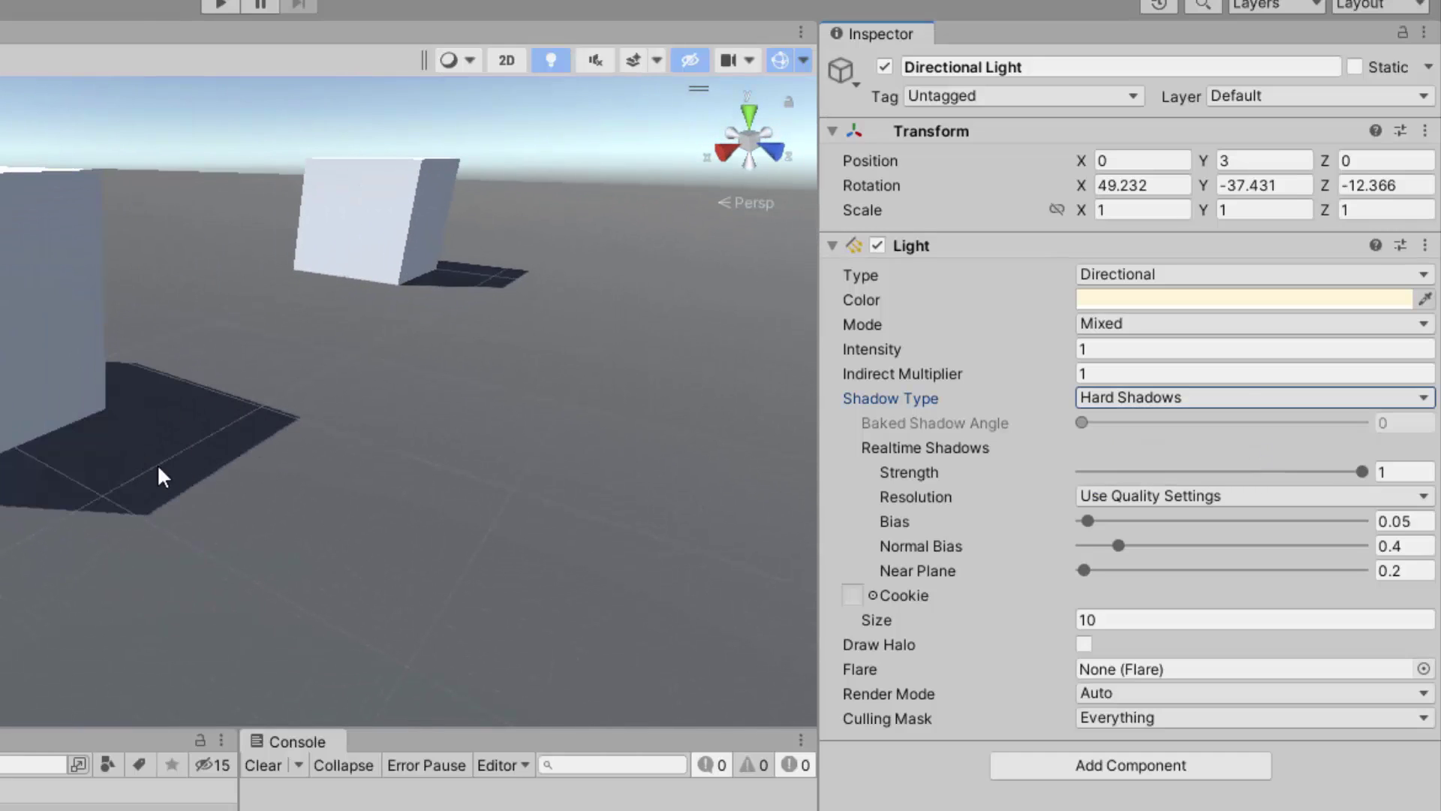
pyautogui.click(1121, 410)
pyautogui.click(1152, 423)
pyautogui.press('s')
pyautogui.moveTo(568, 423)
pyautogui.mouseDown(button='right')
pyautogui.moveTo(572, 377)
pyautogui.moveTo(579, 406)
pyautogui.mouseUp(button='right')
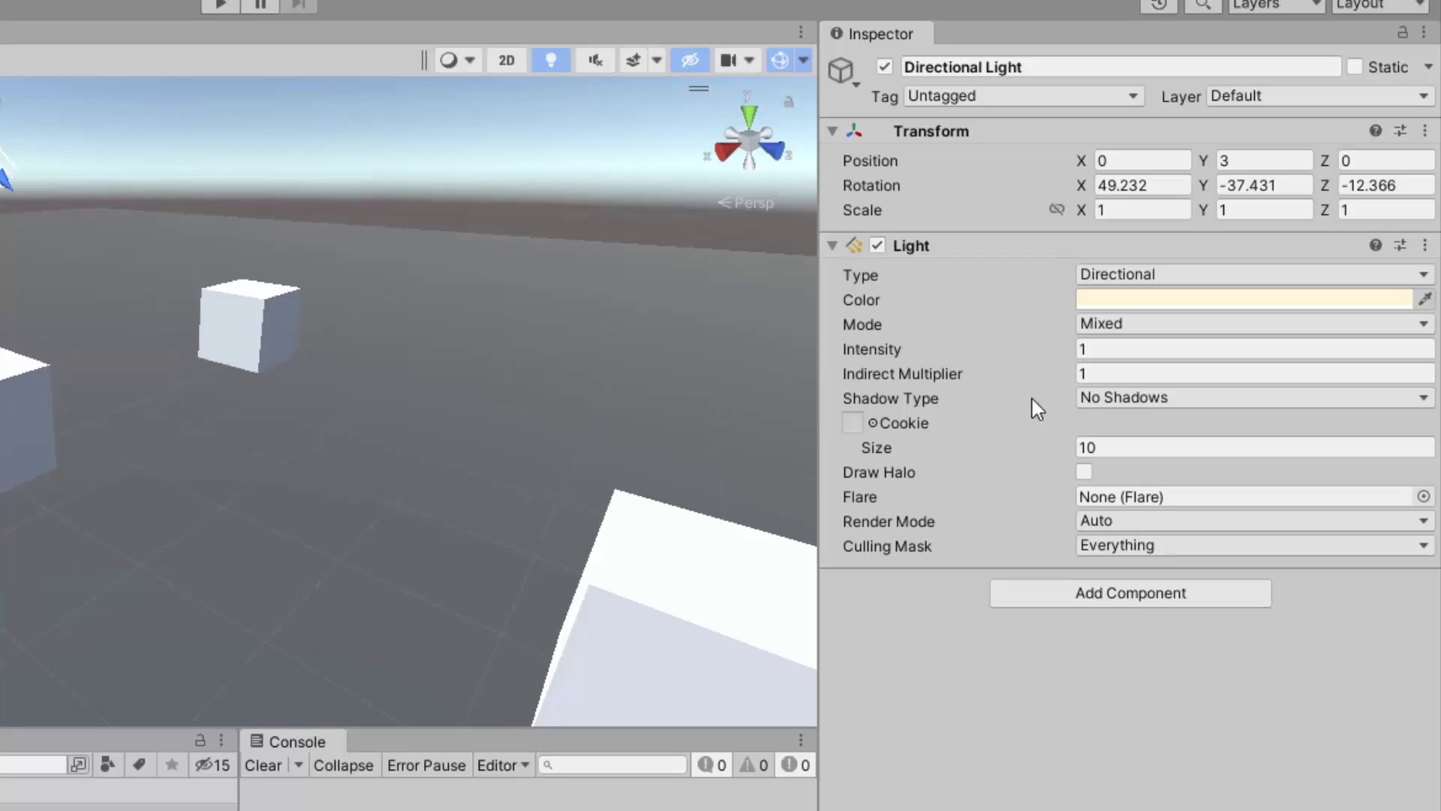
pyautogui.click(1097, 404)
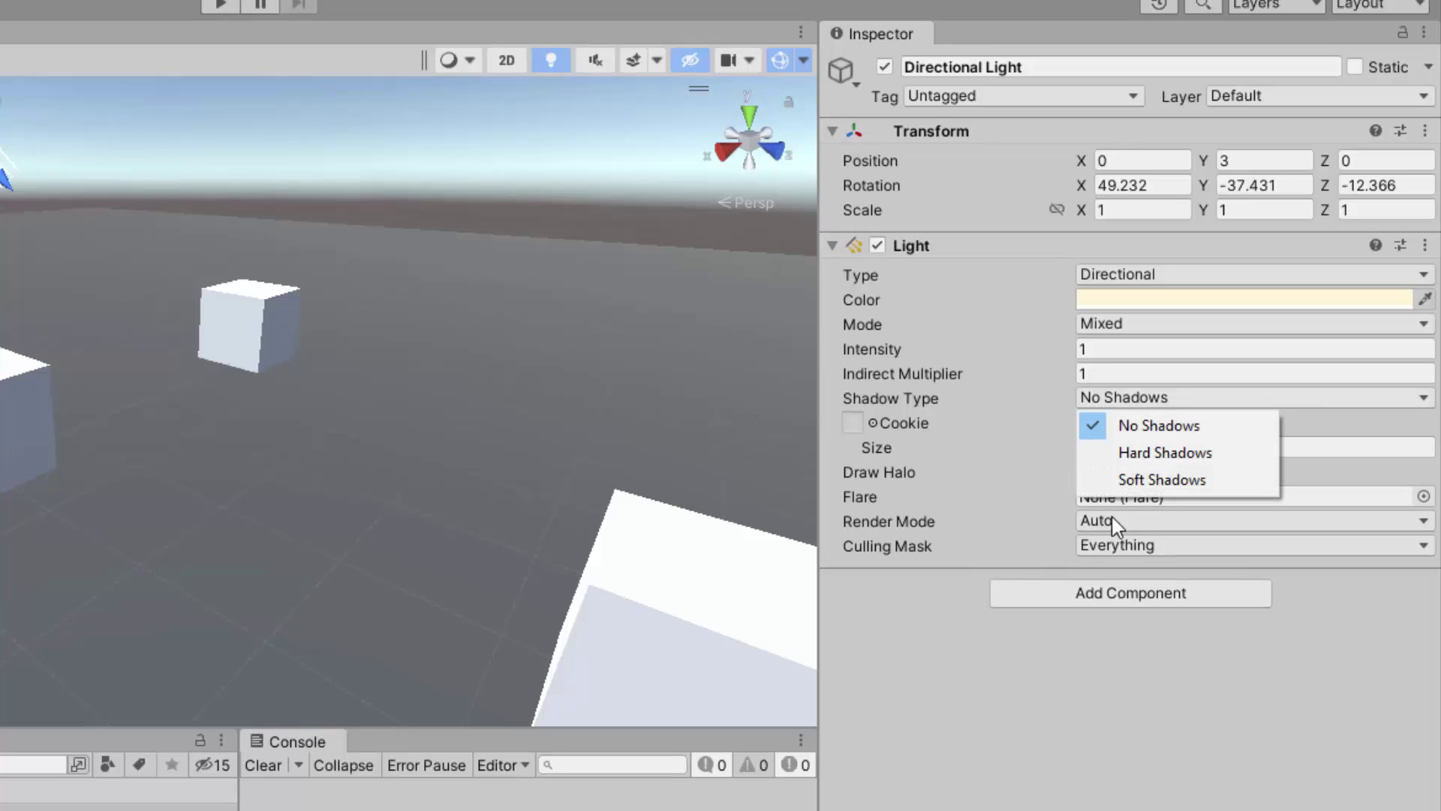
pyautogui.click(1138, 484)
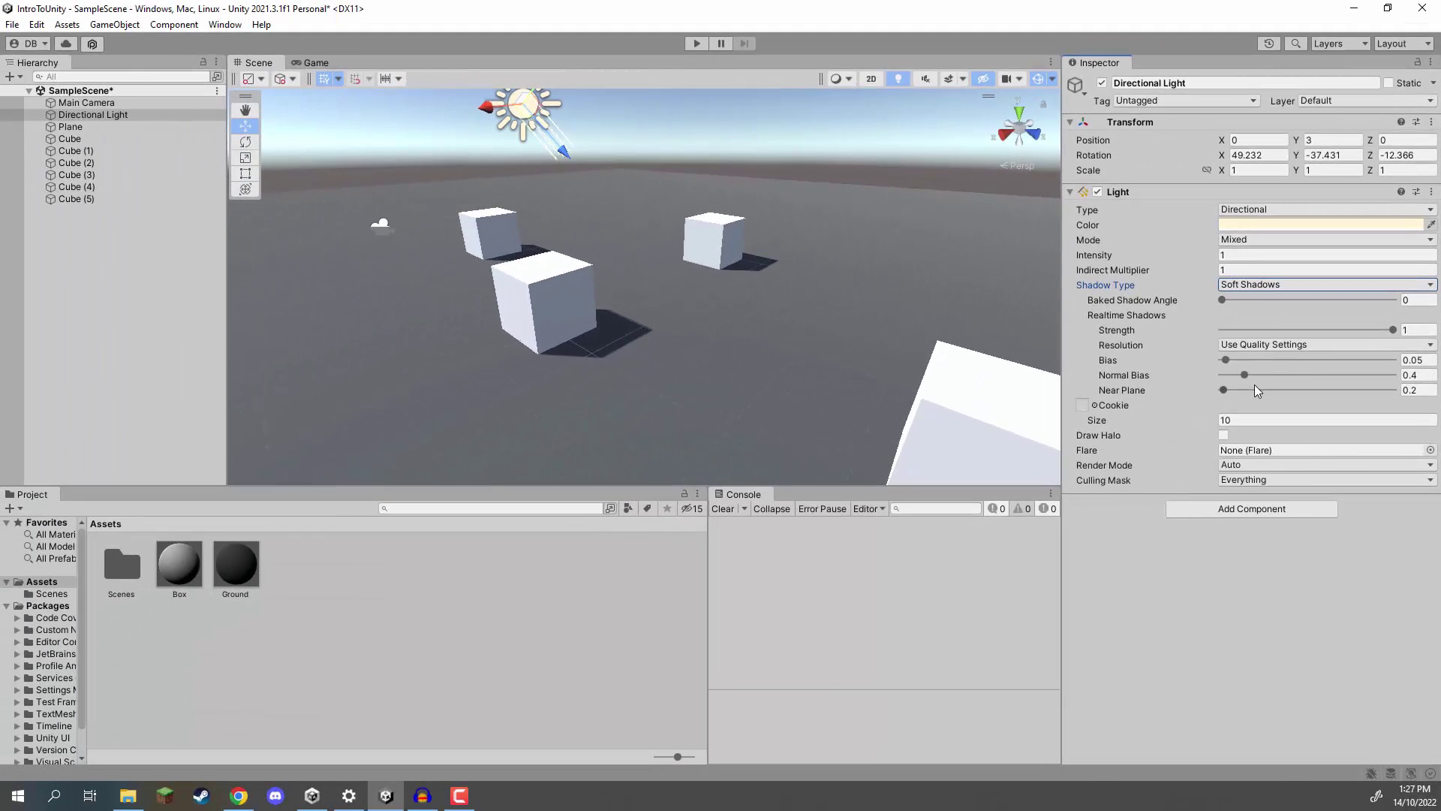
# Add a Point Light to the scene and move it to X -0.26, Y 1.23, Z 2.74, low between the cubes.
pyautogui.moveTo(653, 345); pyautogui.dragTo(730, 291, button='right')
pyautogui.press('a')
pyautogui.click(99, 250)
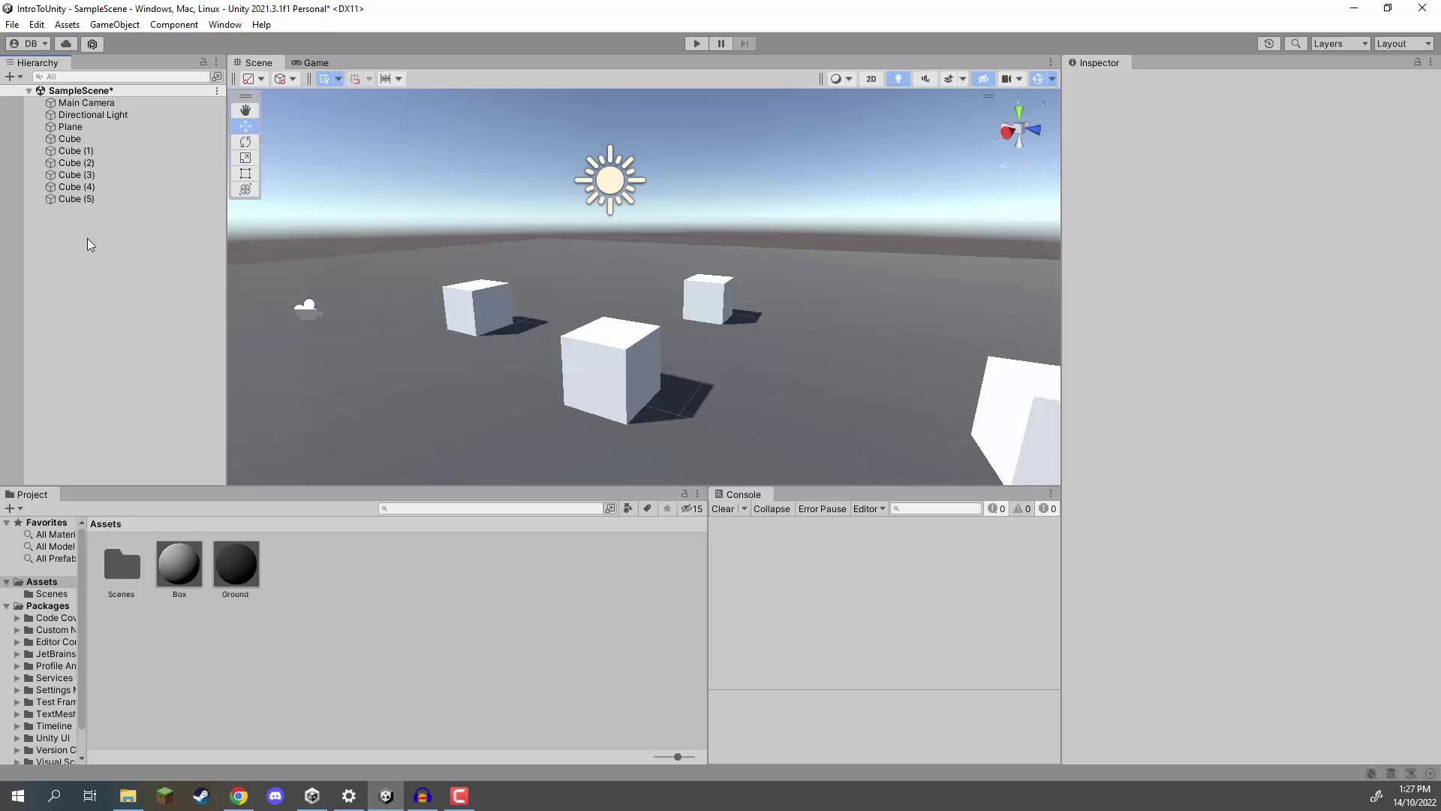
pyautogui.rightClick(75, 232)
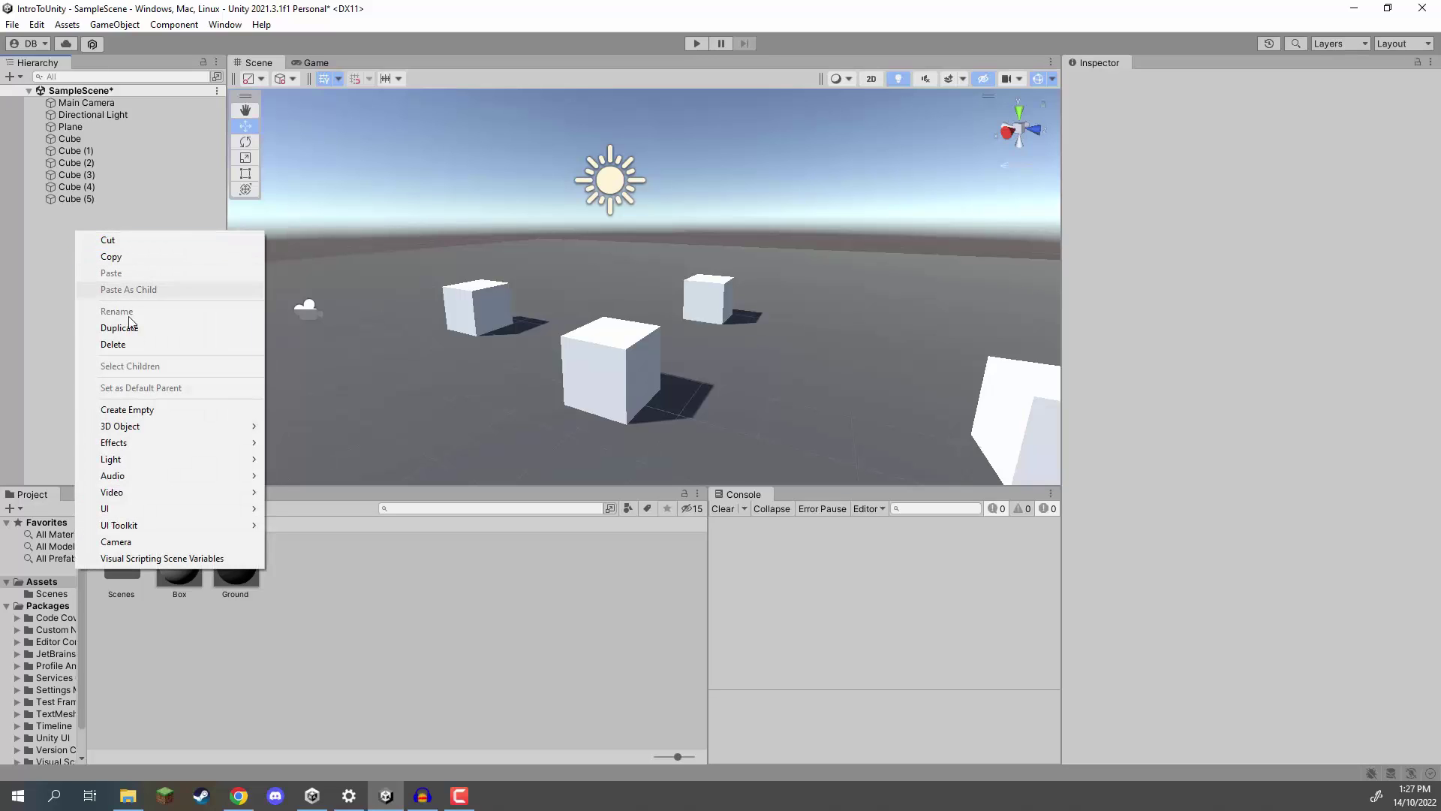
pyautogui.moveTo(129, 458)
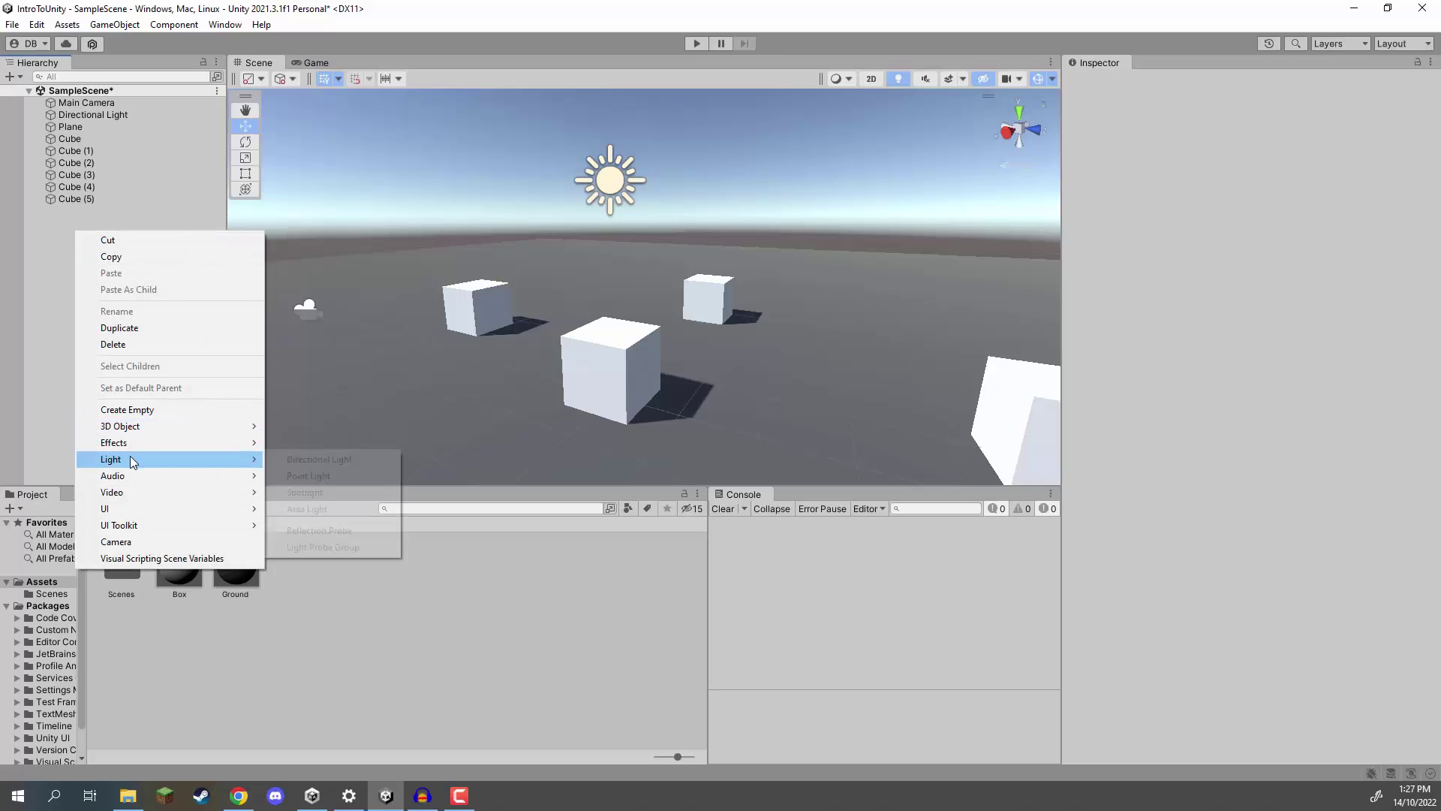
pyautogui.click(313, 480)
pyautogui.press('f')
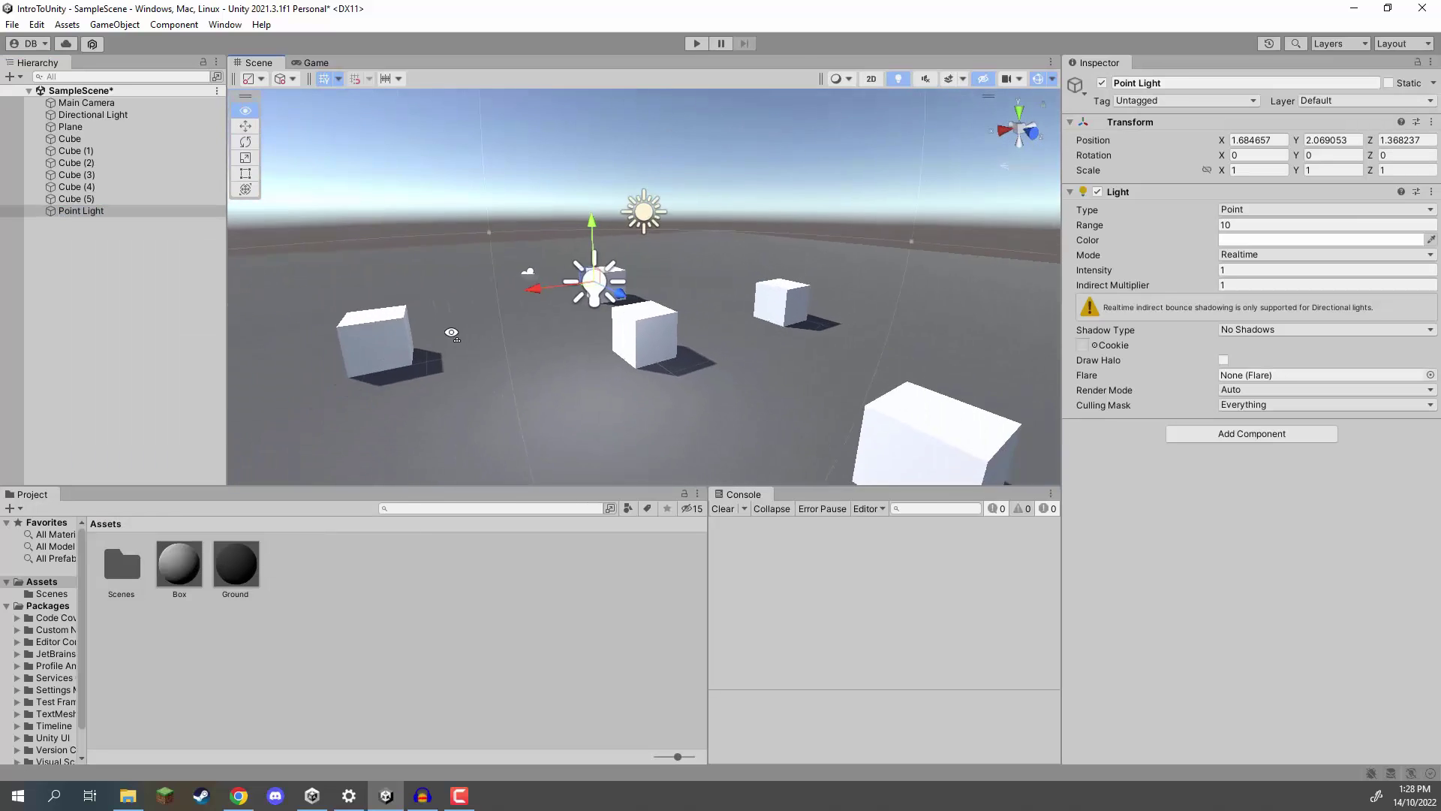
pyautogui.moveTo(643, 233); pyautogui.dragTo(640, 272)
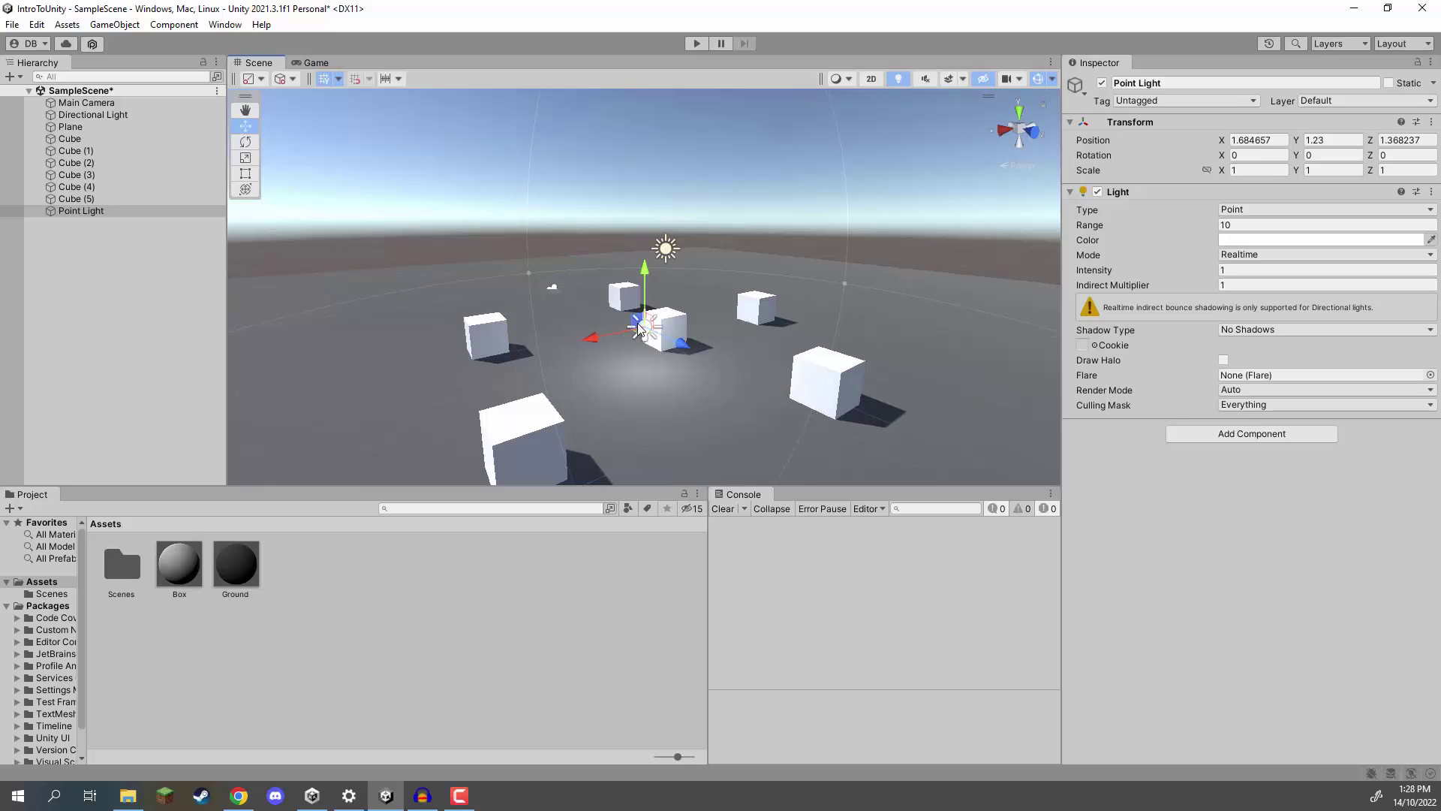
pyautogui.keyDown('alt'); pyautogui.moveTo(664, 323); pyautogui.dragTo(733, 286); pyautogui.keyUp('alt')
# Set the Point Light's colour to warm yellow FFC100 and its intensity to about 1.89.
pyautogui.click(1227, 240)
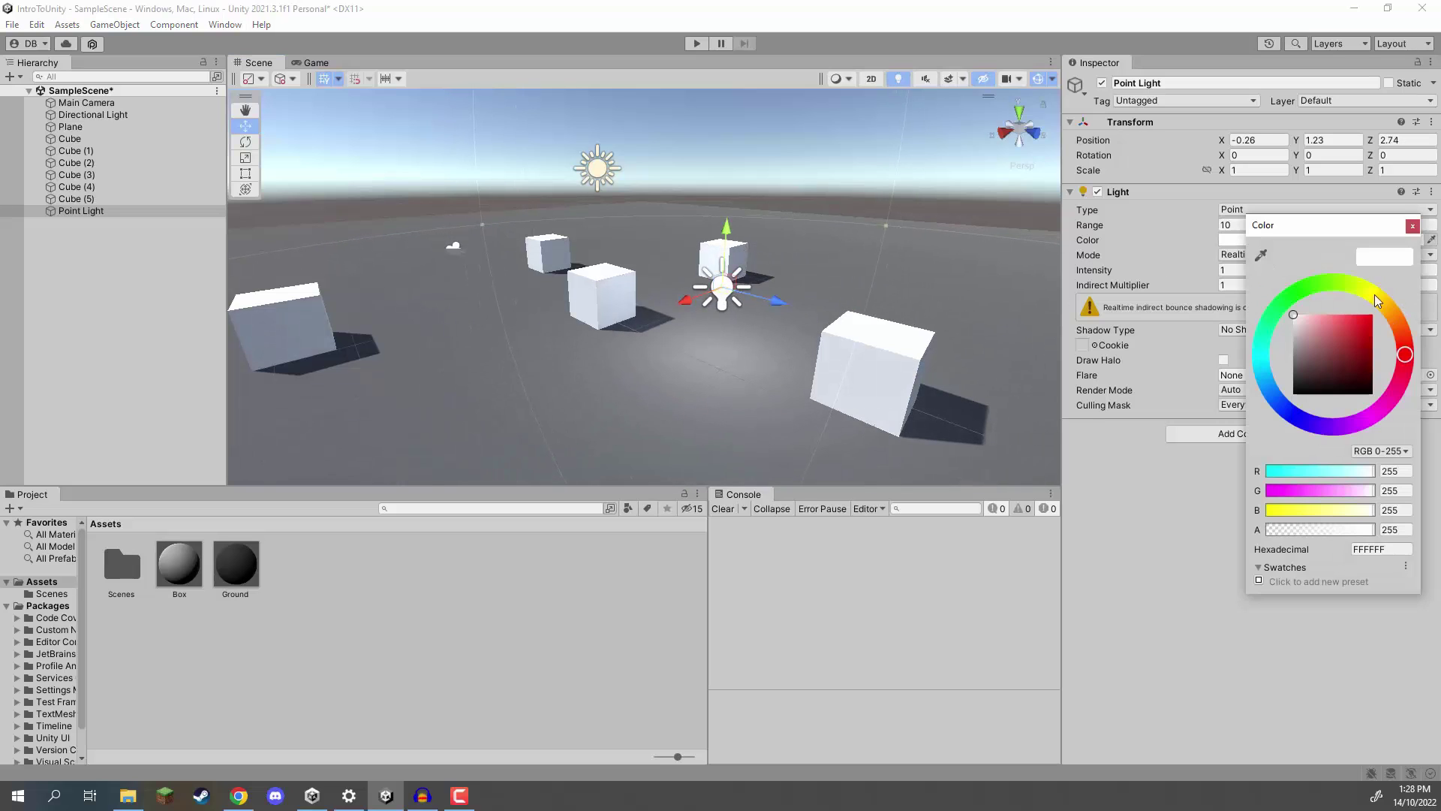
pyautogui.moveTo(1375, 294); pyautogui.dragTo(1390, 300)
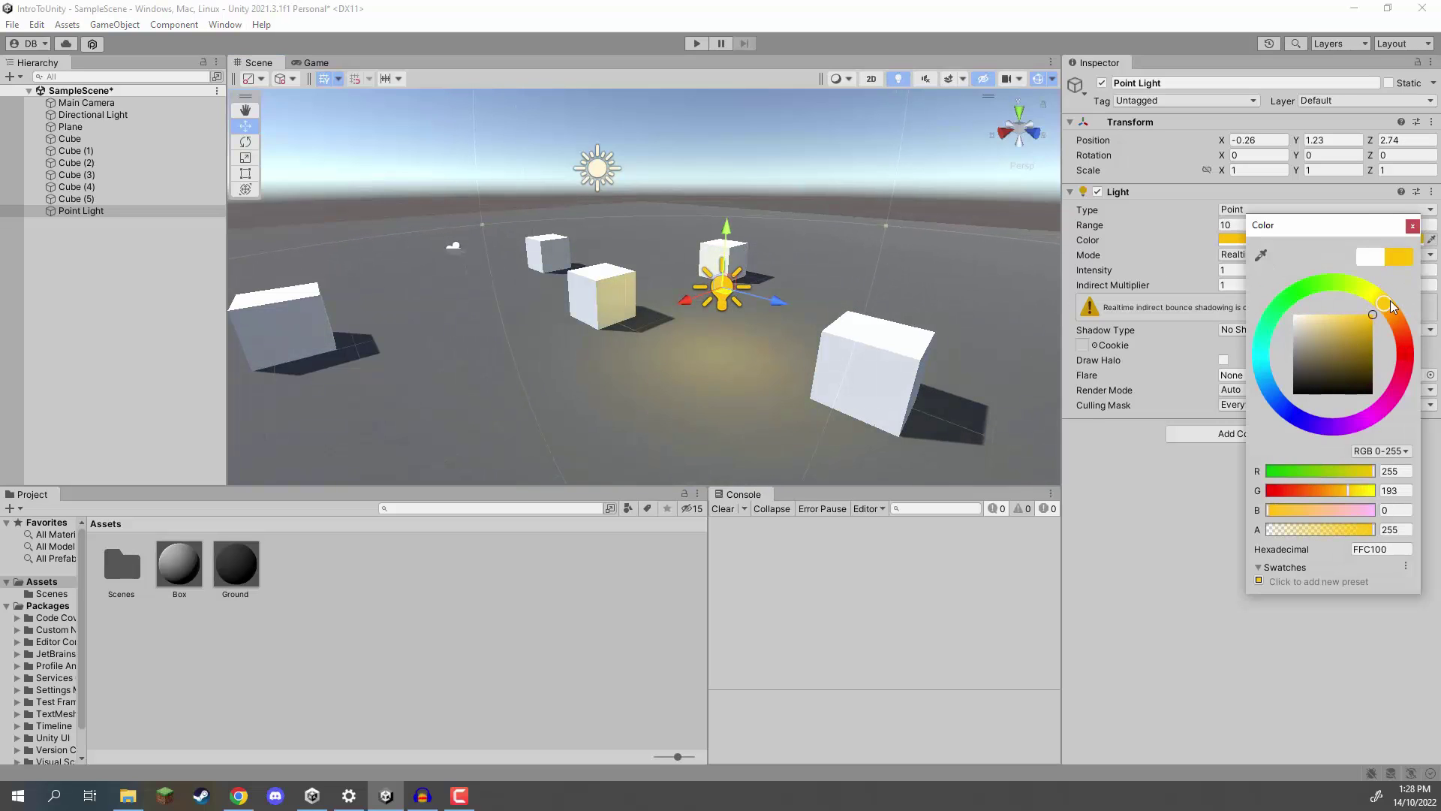
pyautogui.click(1119, 466)
pyautogui.moveTo(1207, 272); pyautogui.dragTo(1231, 275)
pyautogui.moveTo(826, 248); pyautogui.dragTo(845, 244, button='right')
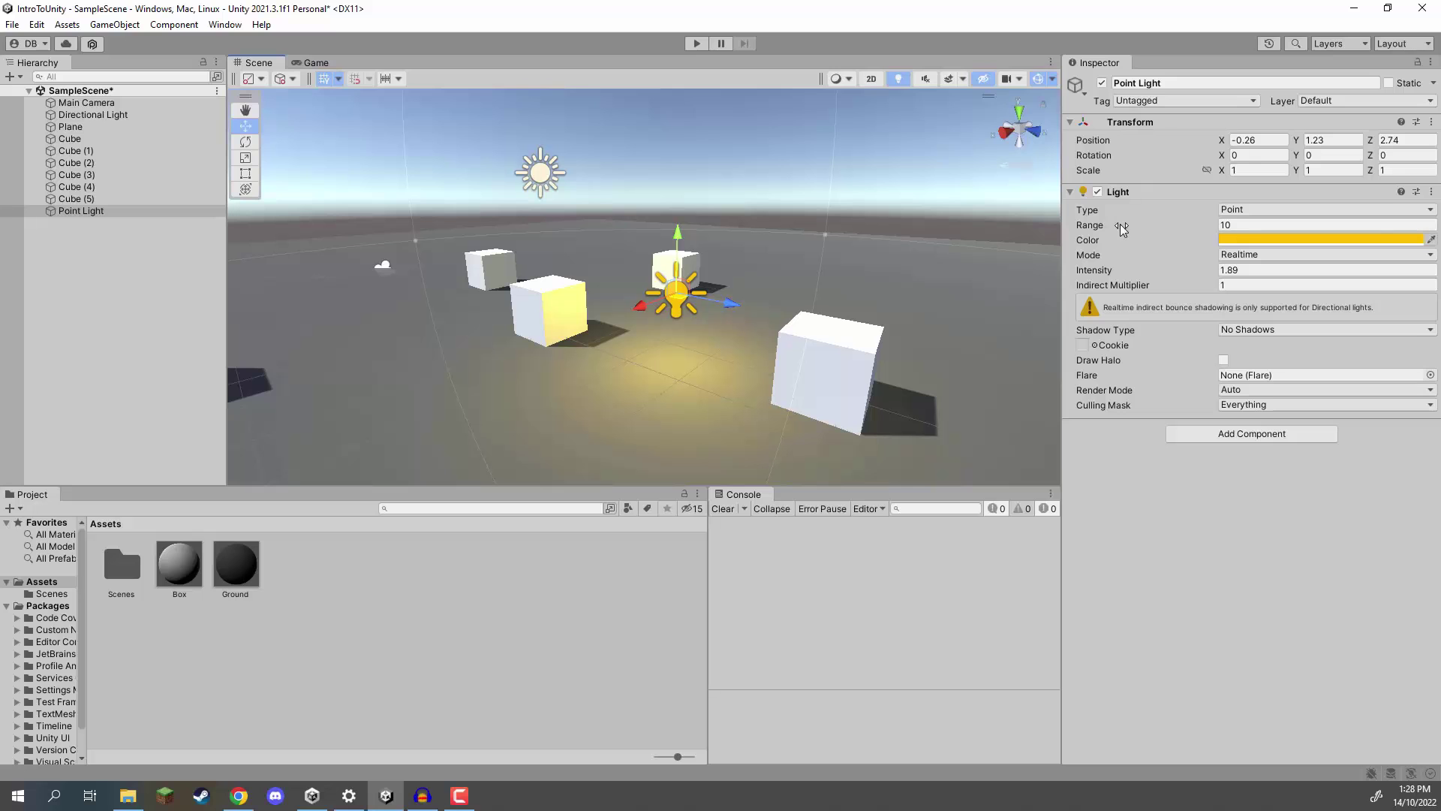
# Shrink the Point Light's range sphere to about 7.58, and set the range to exactly 5.
pyautogui.scroll(-10, 807, 281)
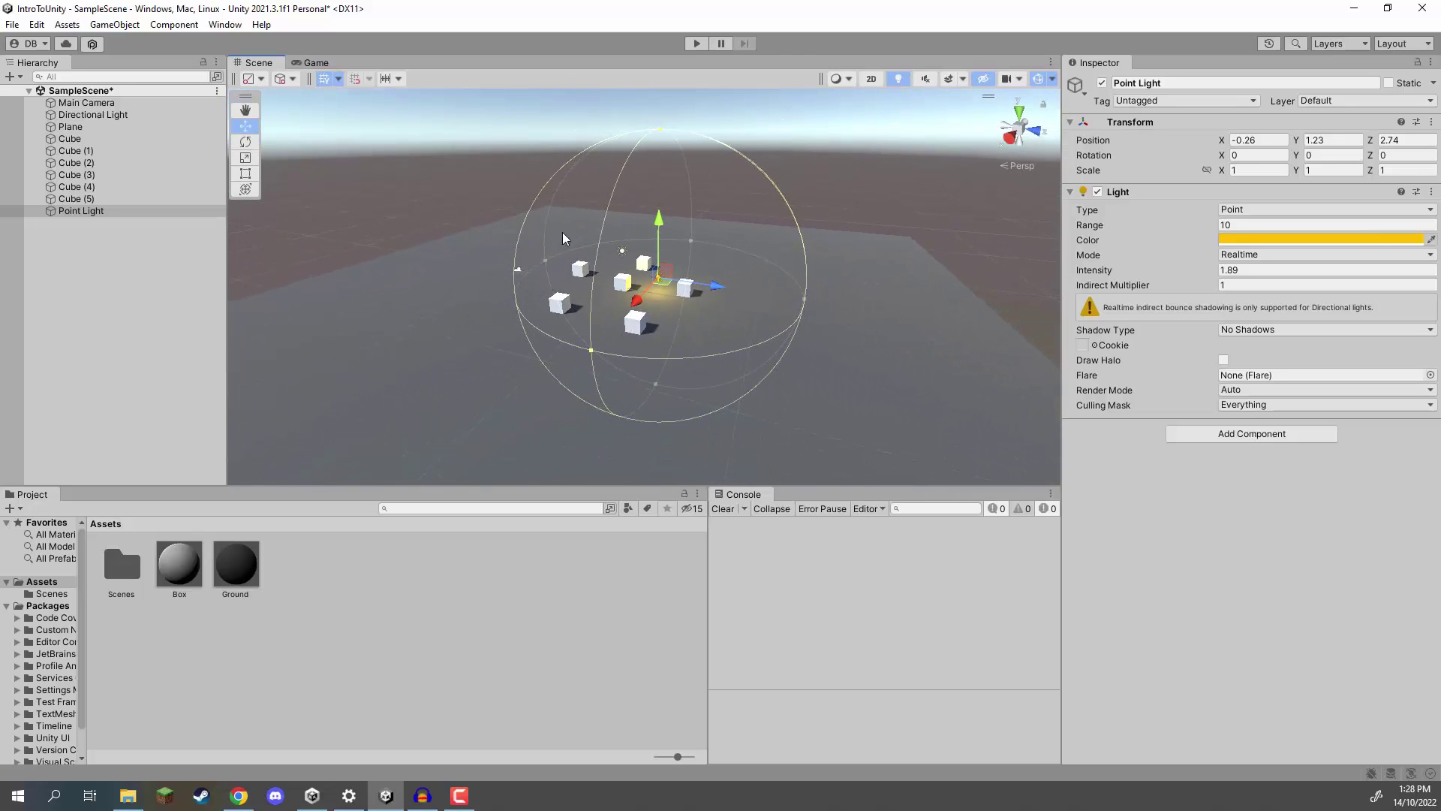
pyautogui.moveTo(778, 250); pyautogui.dragTo(650, 269, button='right')
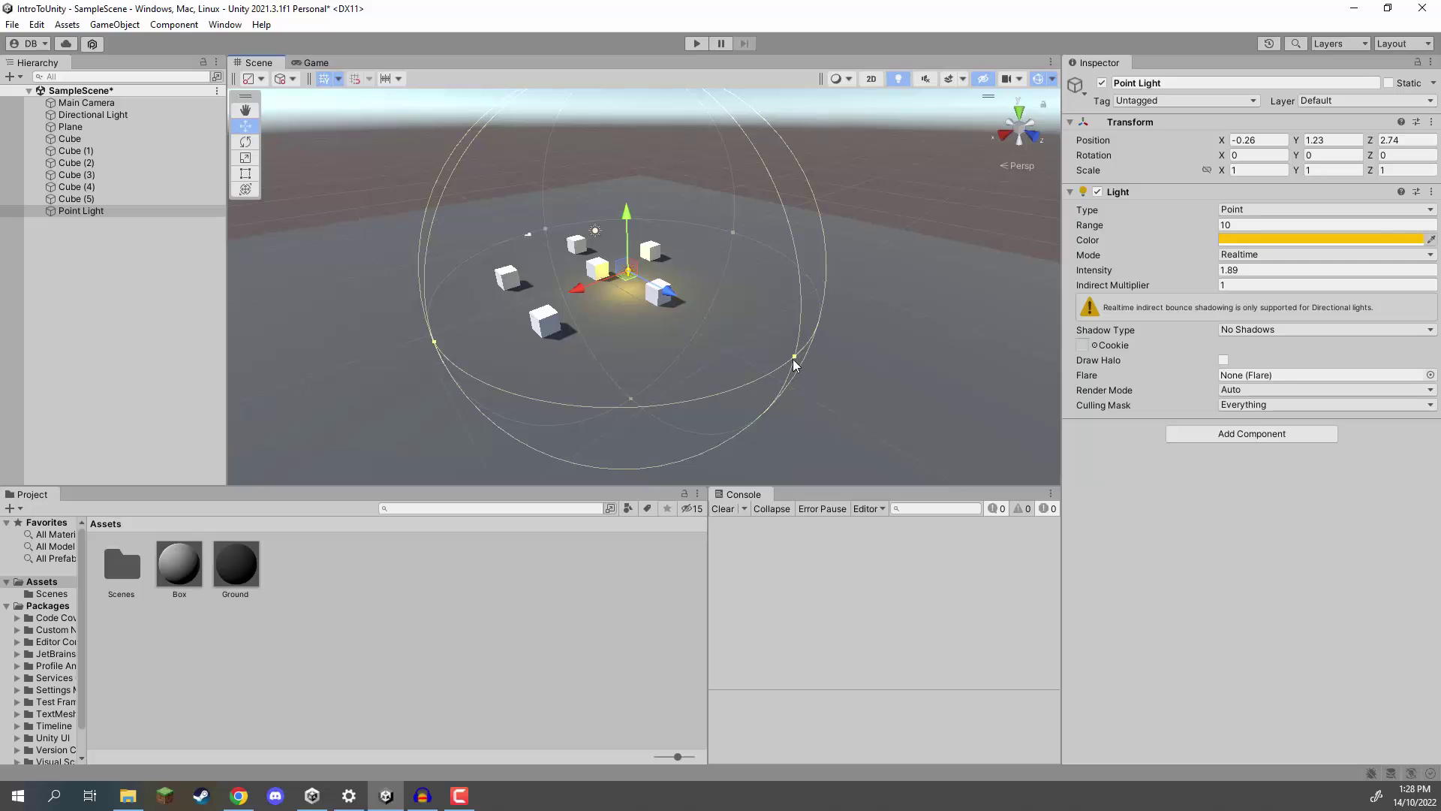
pyautogui.moveTo(794, 355); pyautogui.dragTo(740, 328)
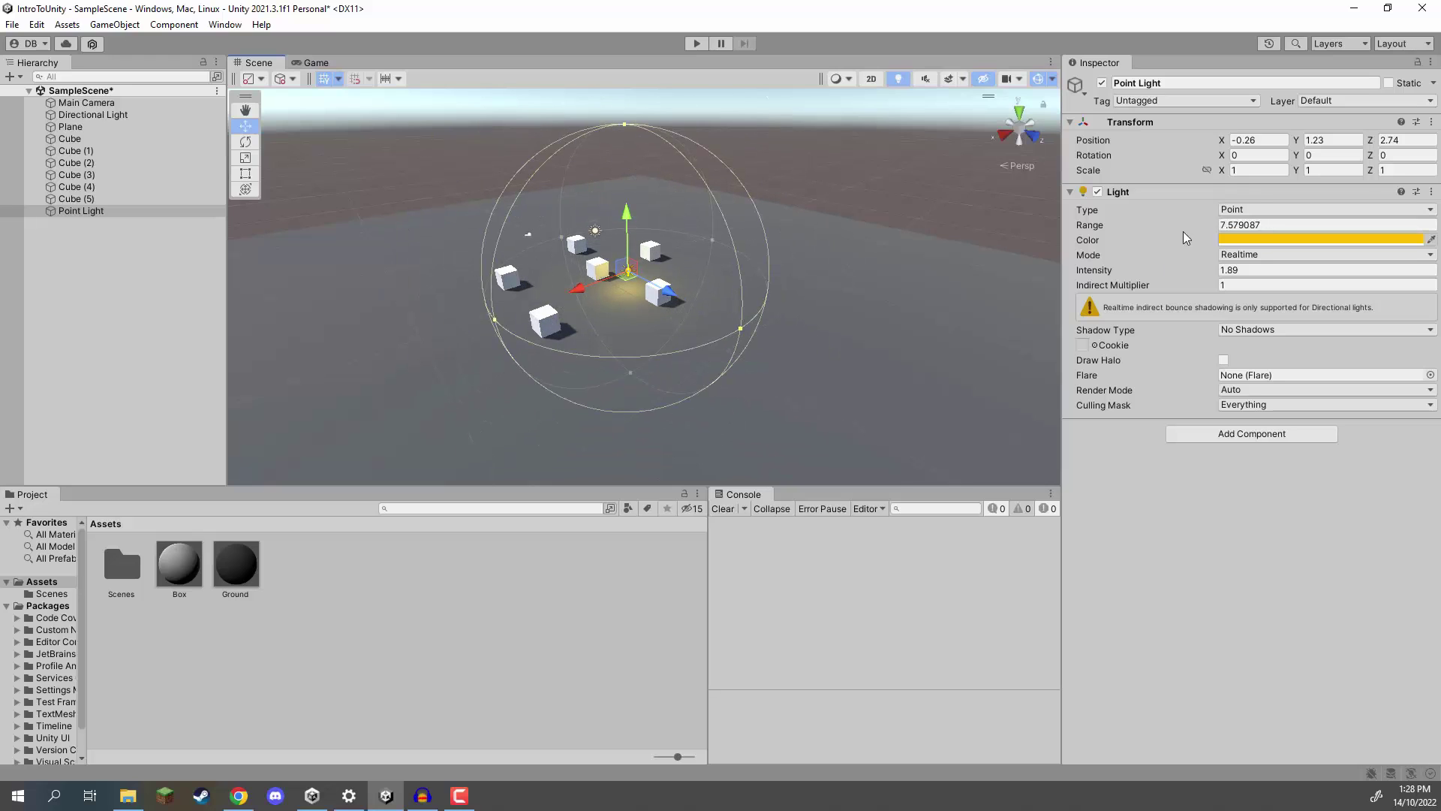
pyautogui.click(1235, 224)
pyautogui.write('5')
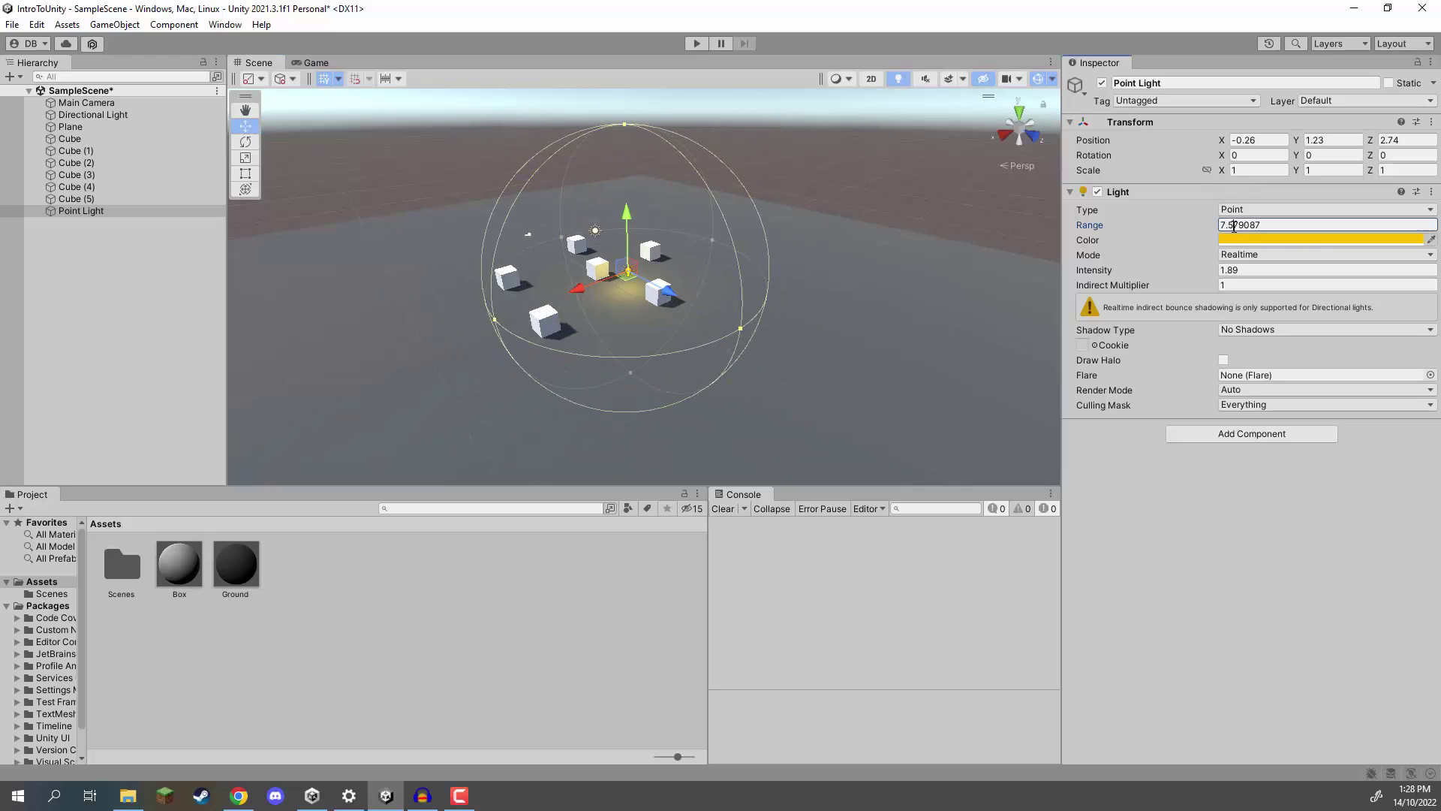
# Move the Point Light horizontally to about X -3.23, Z -1.8, between the two far cubes.
pyautogui.scroll(8, 868, 238)
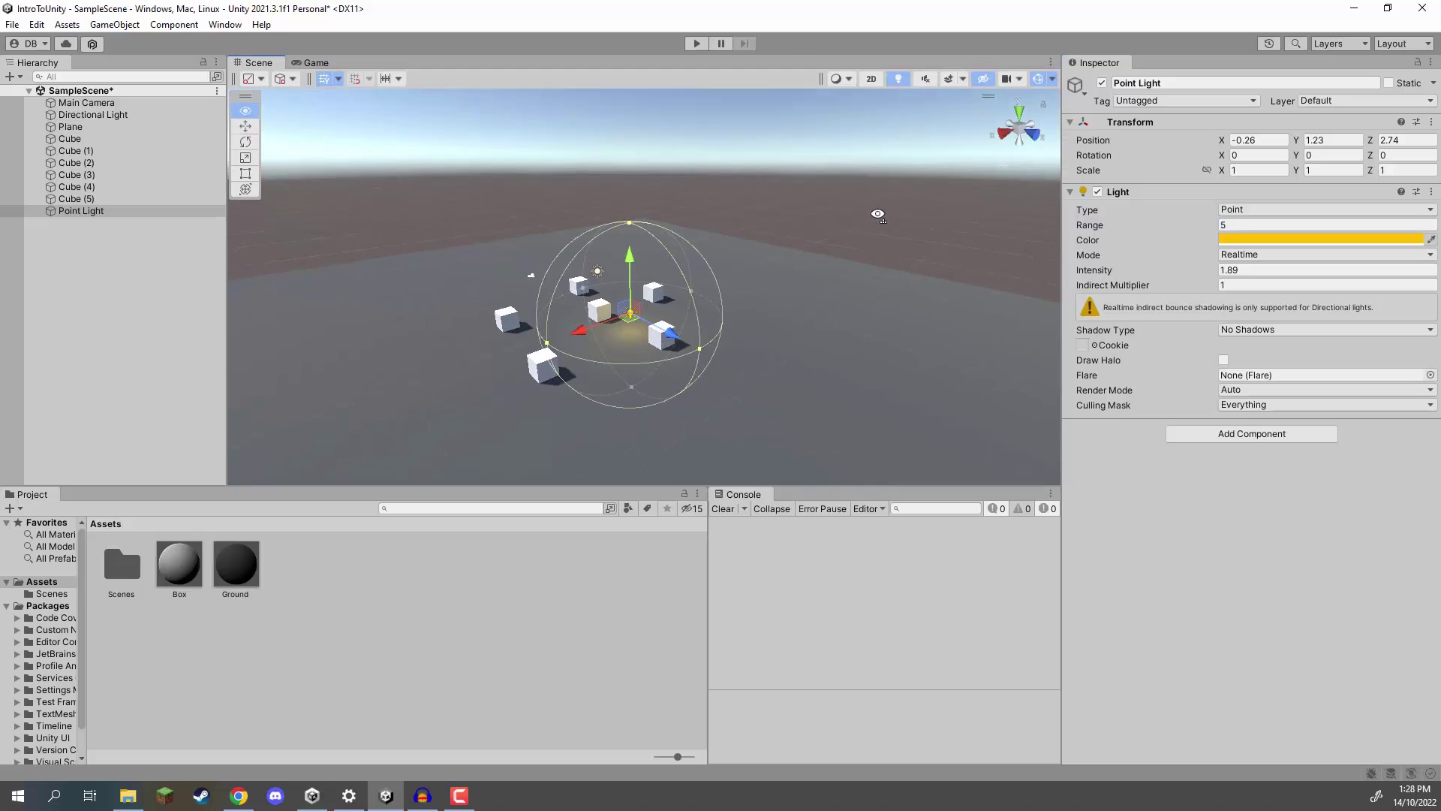
pyautogui.keyDown('alt'); pyautogui.moveTo(826, 248); pyautogui.dragTo(868, 239); pyautogui.keyUp('alt')
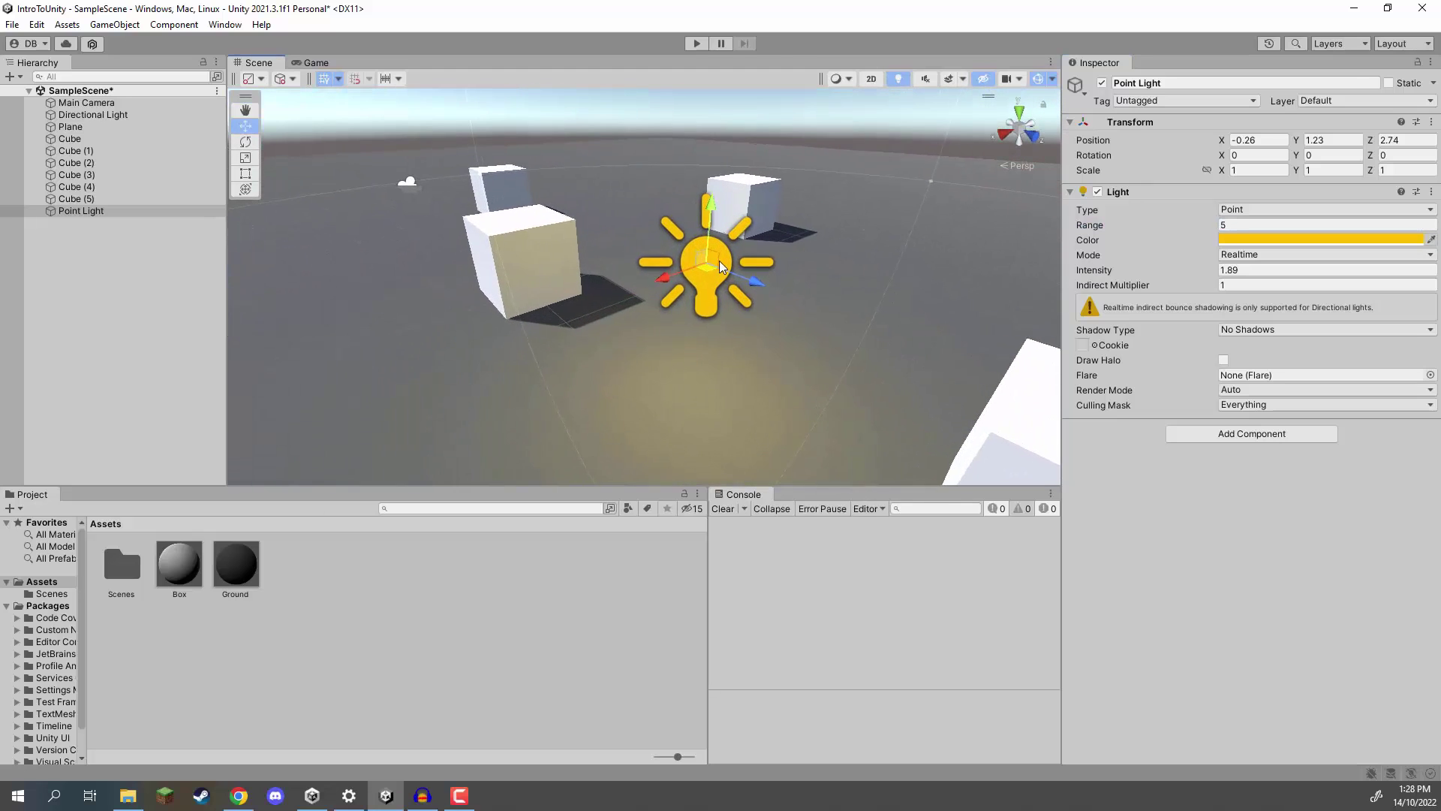
pyautogui.moveTo(701, 270); pyautogui.dragTo(638, 165)
pyautogui.scroll(-6, 661, 180)
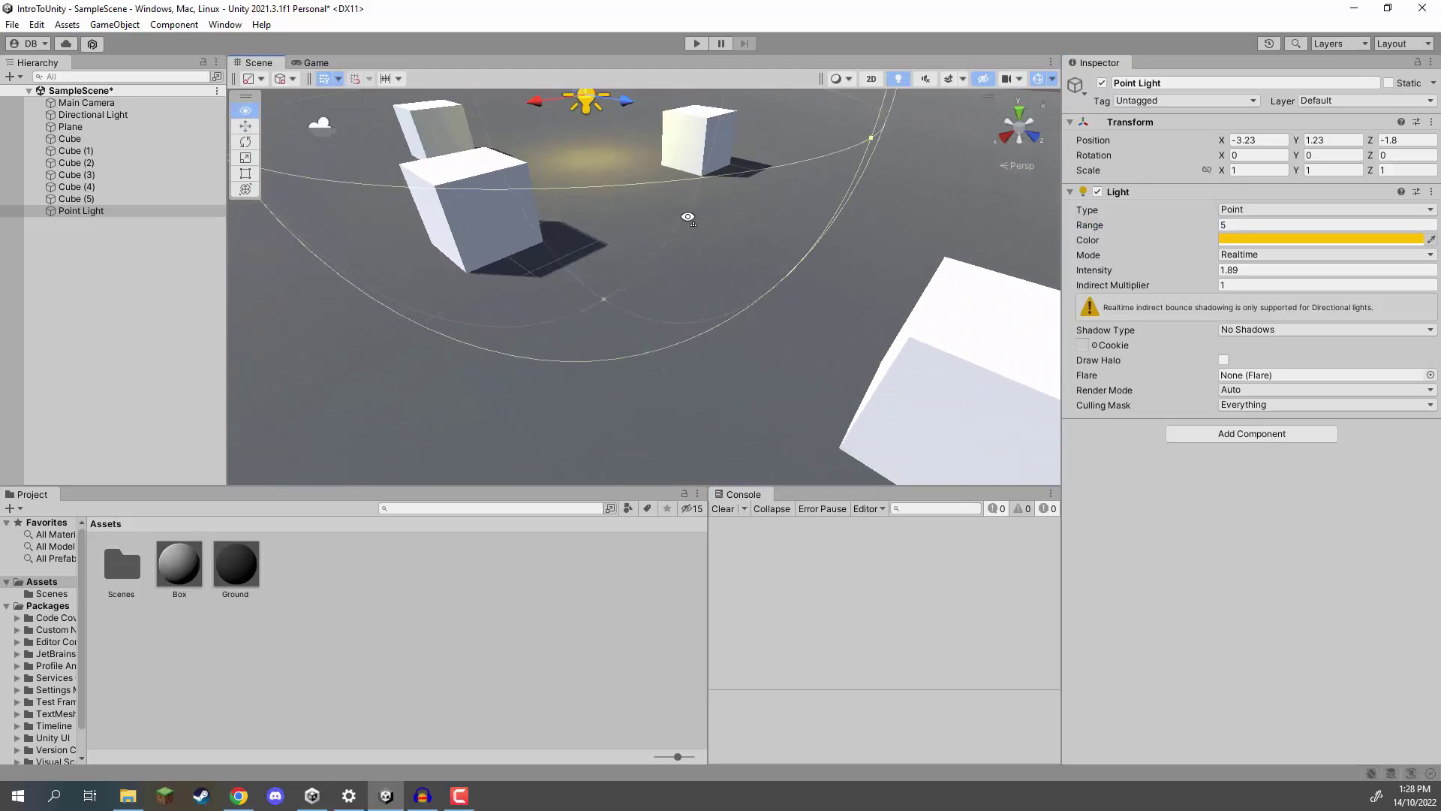
# Add a Spotlight to the scene.
pyautogui.click(103, 240)
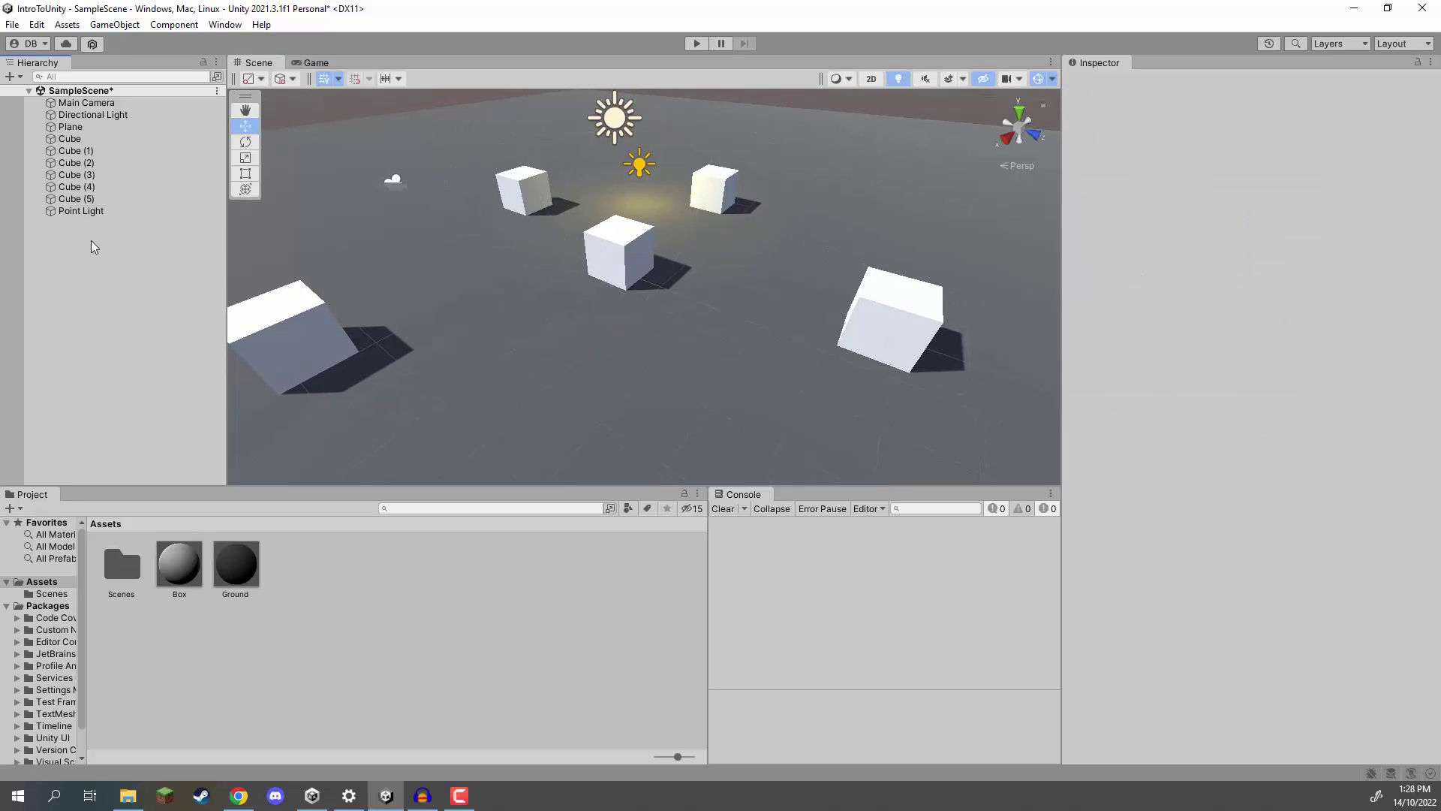
pyautogui.rightClick(77, 242)
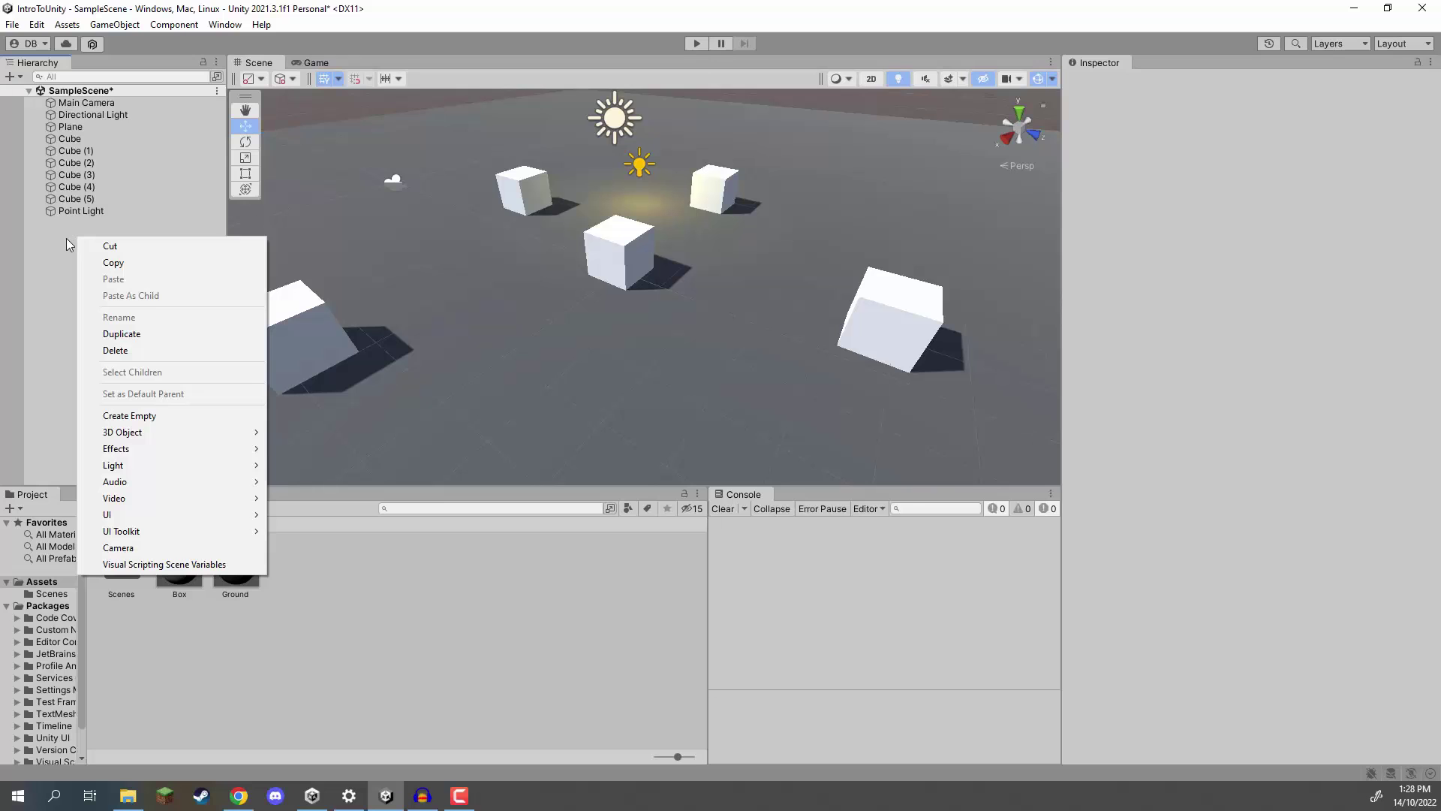
pyautogui.moveTo(138, 467)
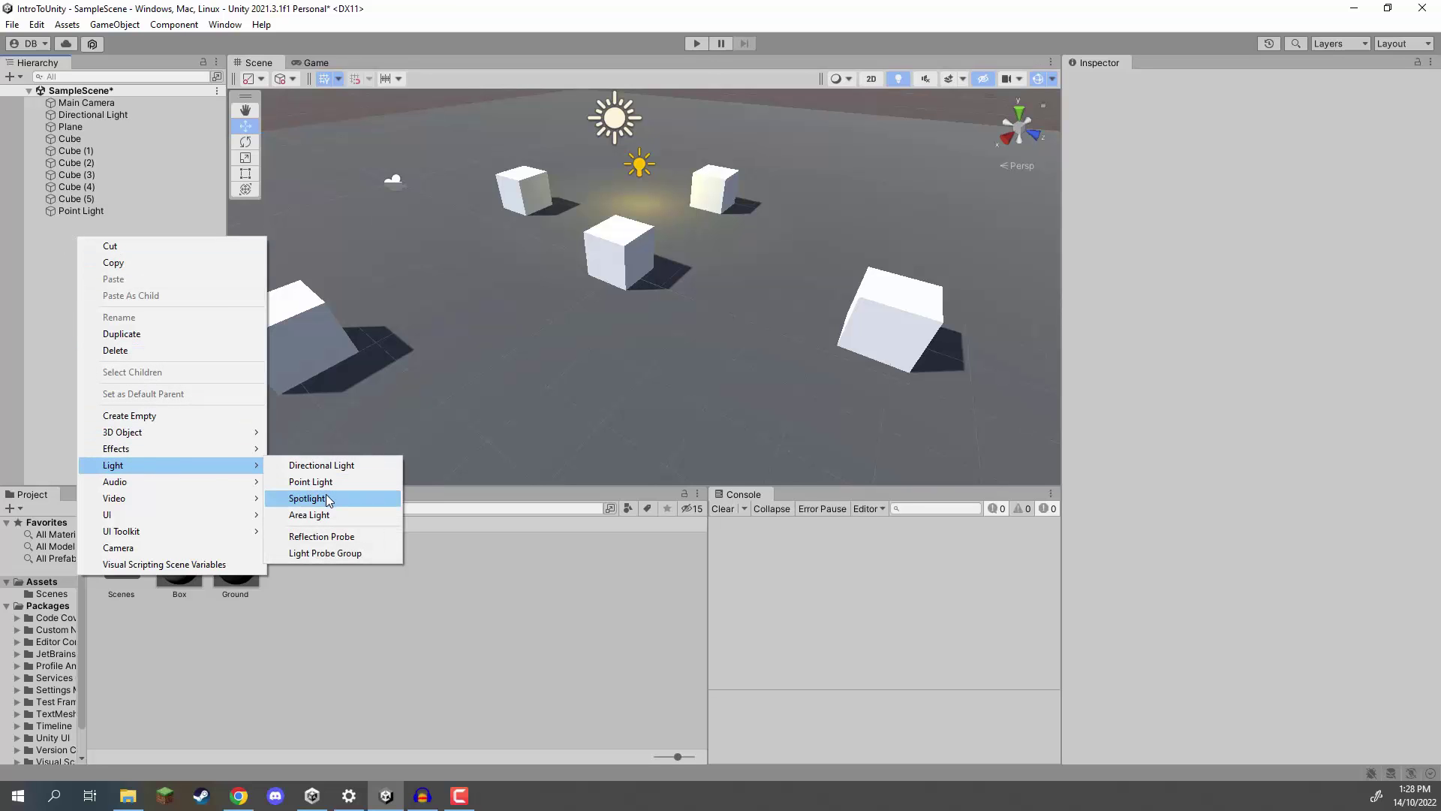
pyautogui.click(331, 498)
pyautogui.keyDown('alt'); pyautogui.moveTo(534, 334); pyautogui.dragTo(565, 223); pyautogui.keyUp('alt')
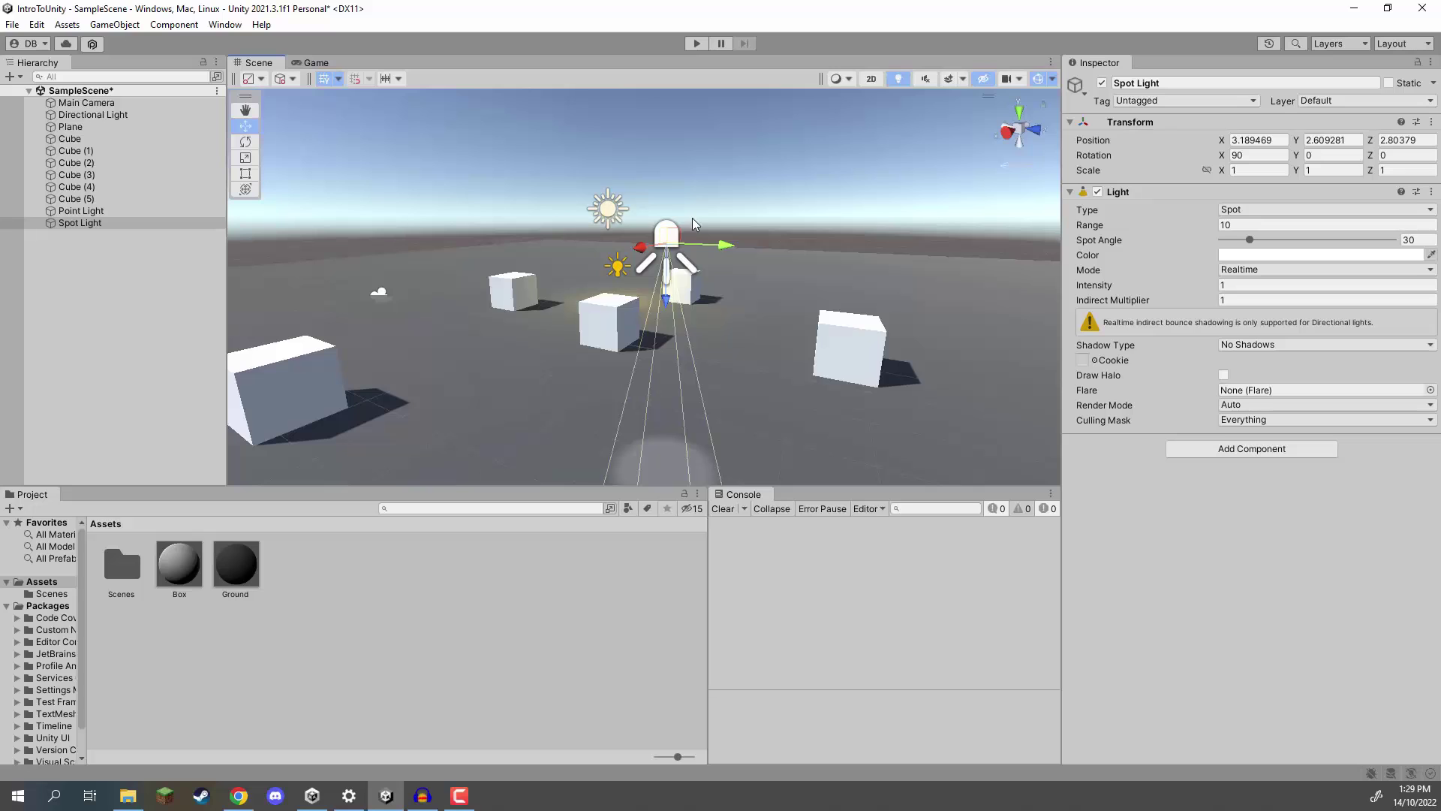
# Raise the Spot Light to about Y 3.13 and tilt it to an X rotation of about 111.5 degrees.
pyautogui.moveTo(665, 297); pyautogui.dragTo(700, 314)
pyautogui.press('s')
pyautogui.press('d')
pyautogui.moveTo(700, 312); pyautogui.dragTo(700, 133, button='right')
pyautogui.press('w')
pyautogui.press('e')
pyautogui.moveTo(704, 128); pyautogui.dragTo(681, 239)
pyautogui.moveTo(682, 239); pyautogui.dragTo(668, 350, button='right')
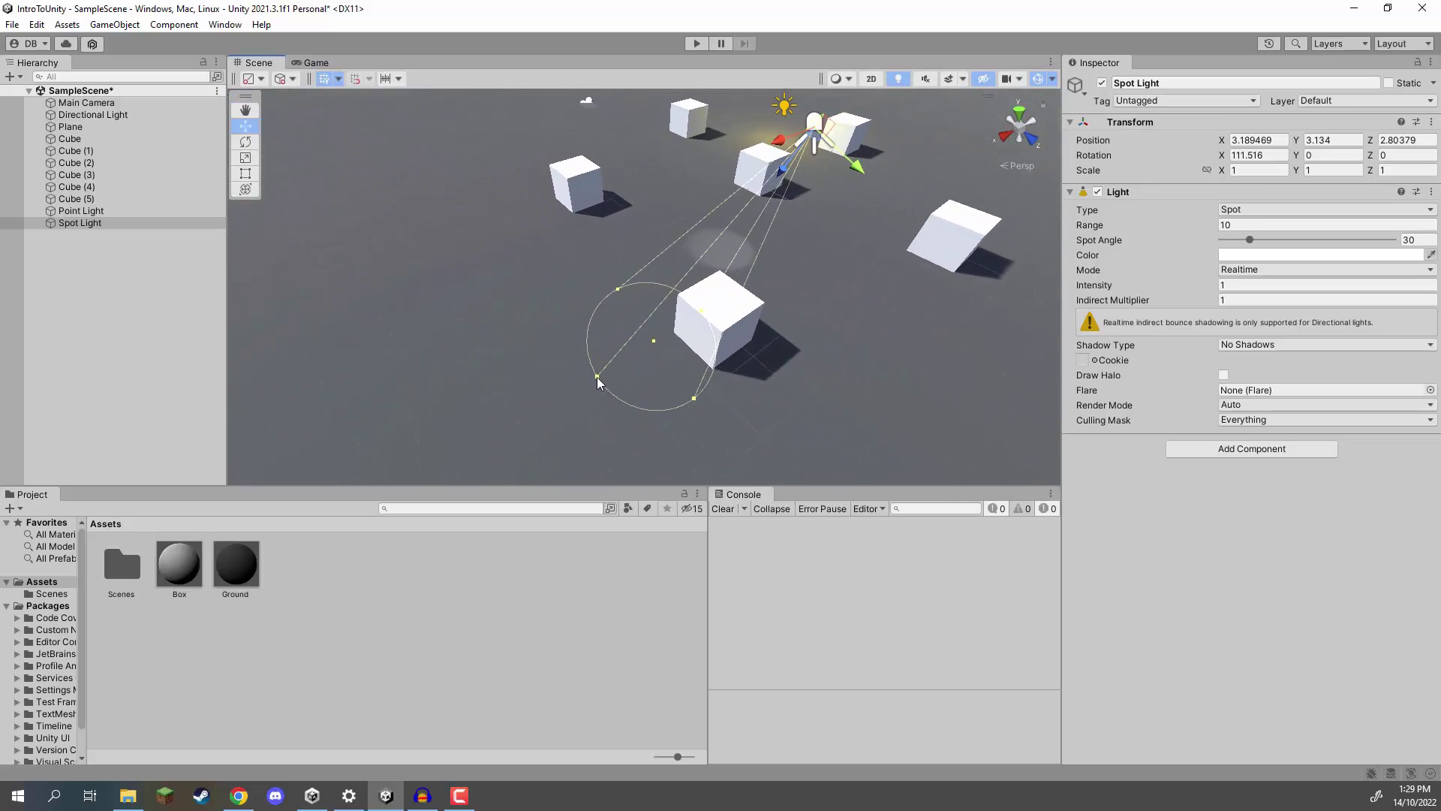
# Extend the Spot Light's range to about 16.36 and widen its spot angle to 72.2.
pyautogui.moveTo(590, 384); pyautogui.dragTo(424, 439)
pyautogui.moveTo(651, 344); pyautogui.dragTo(632, 385)
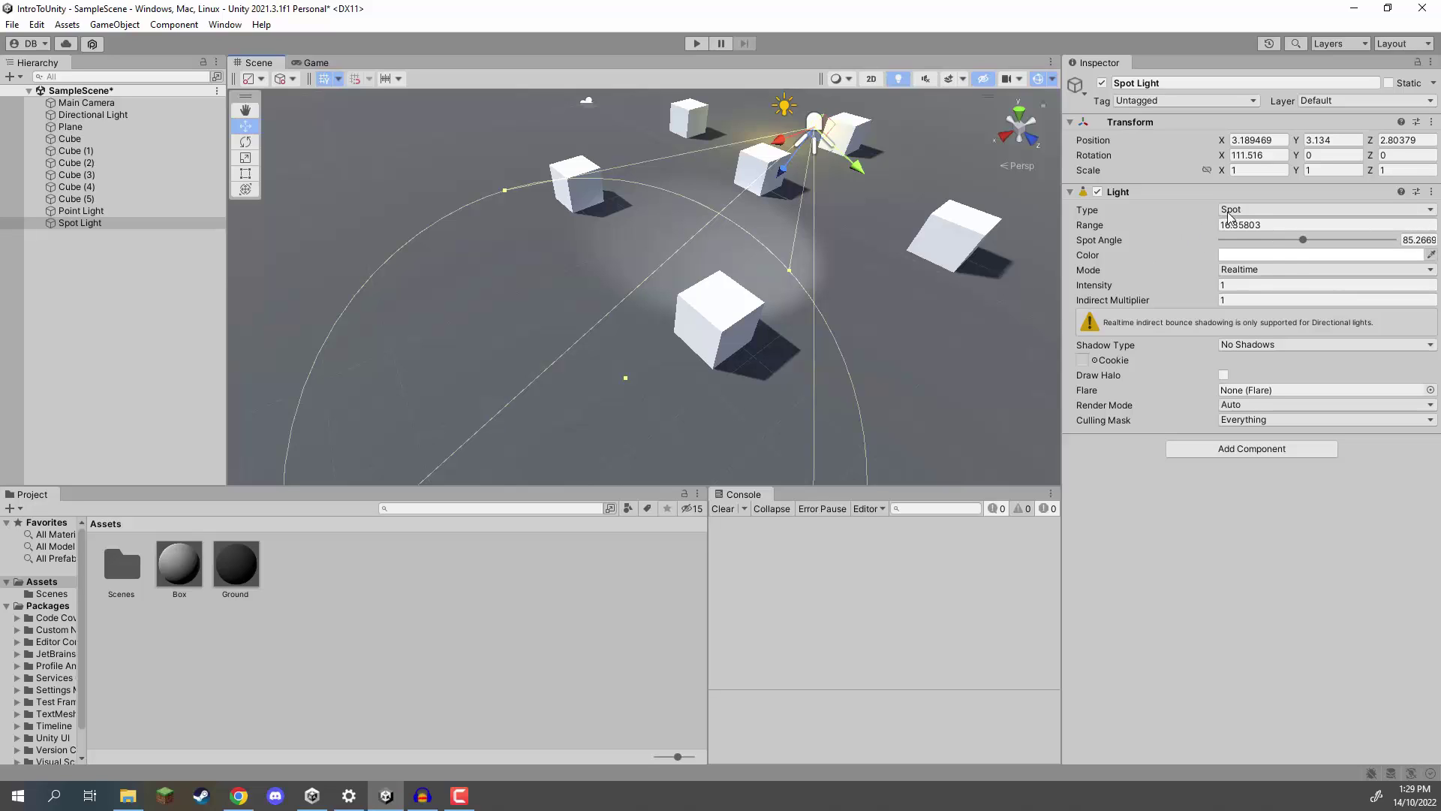
pyautogui.moveTo(1306, 240); pyautogui.dragTo(1292, 240)
# Set the Spot Light's colour to bright green 1FFF00 and its intensity to 3.95.
pyautogui.click(1298, 255)
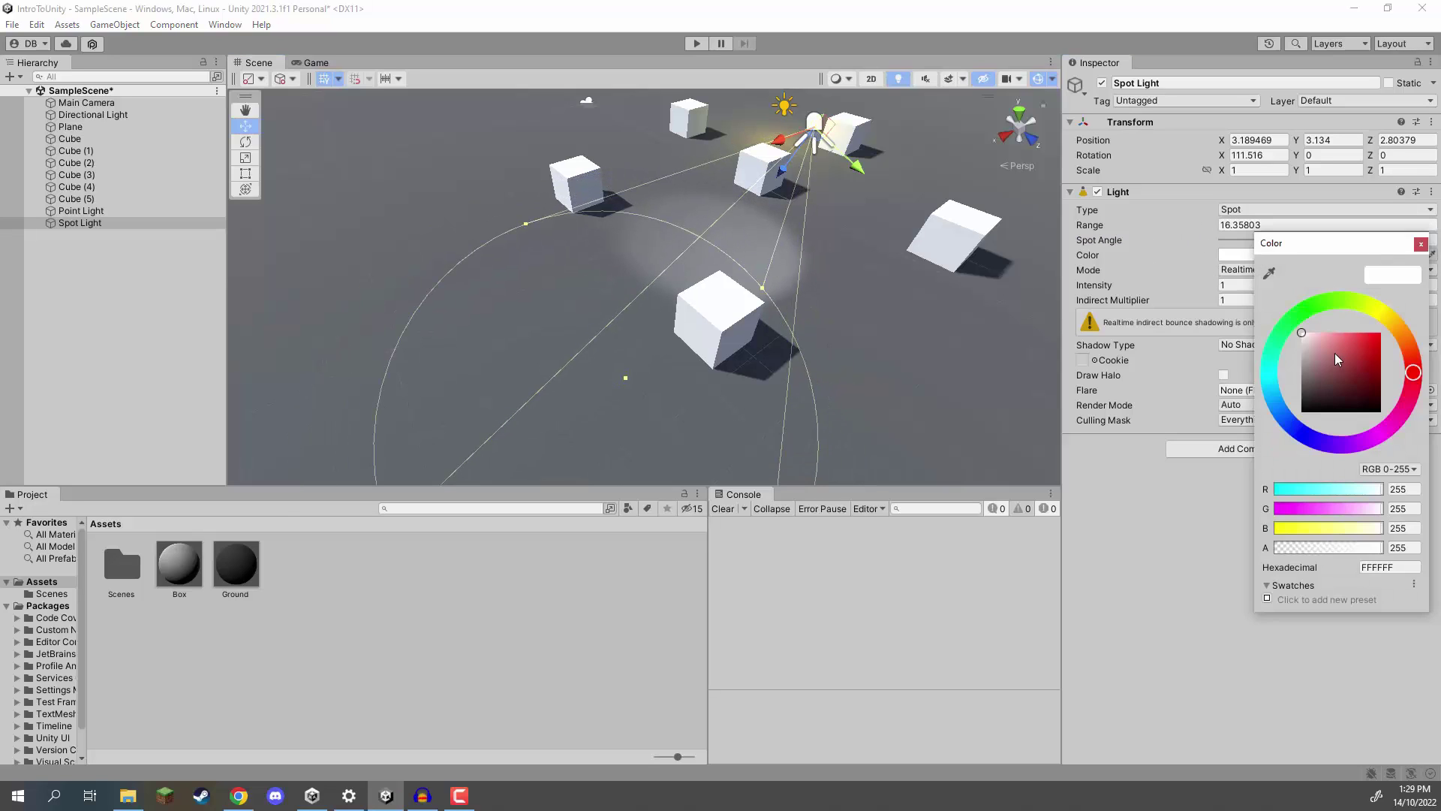
pyautogui.moveTo(1346, 363); pyautogui.dragTo(1381, 332)
pyautogui.click(1312, 308)
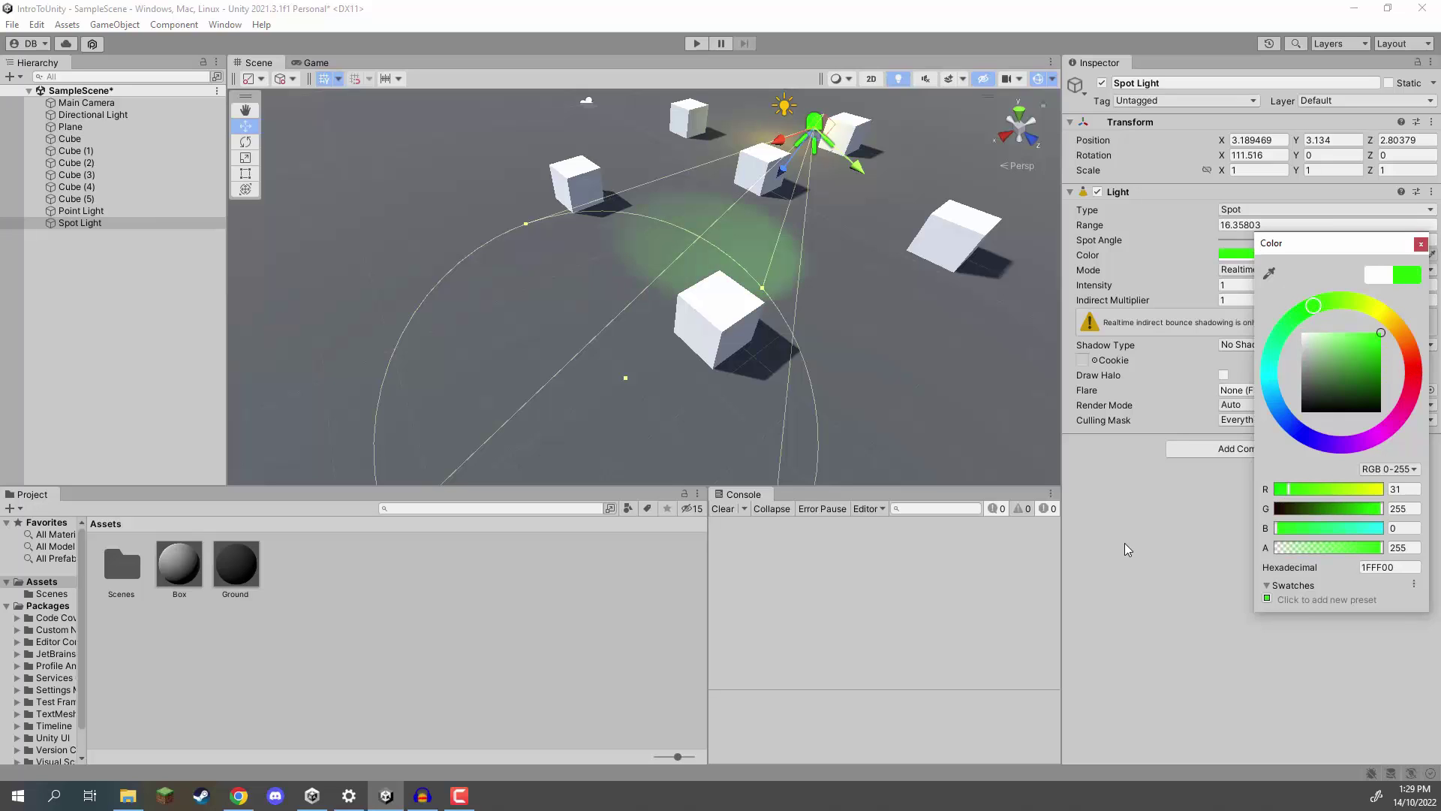
pyautogui.click(1190, 254)
pyautogui.click(1232, 283)
pyautogui.write('2.95')
pyautogui.press('Return')
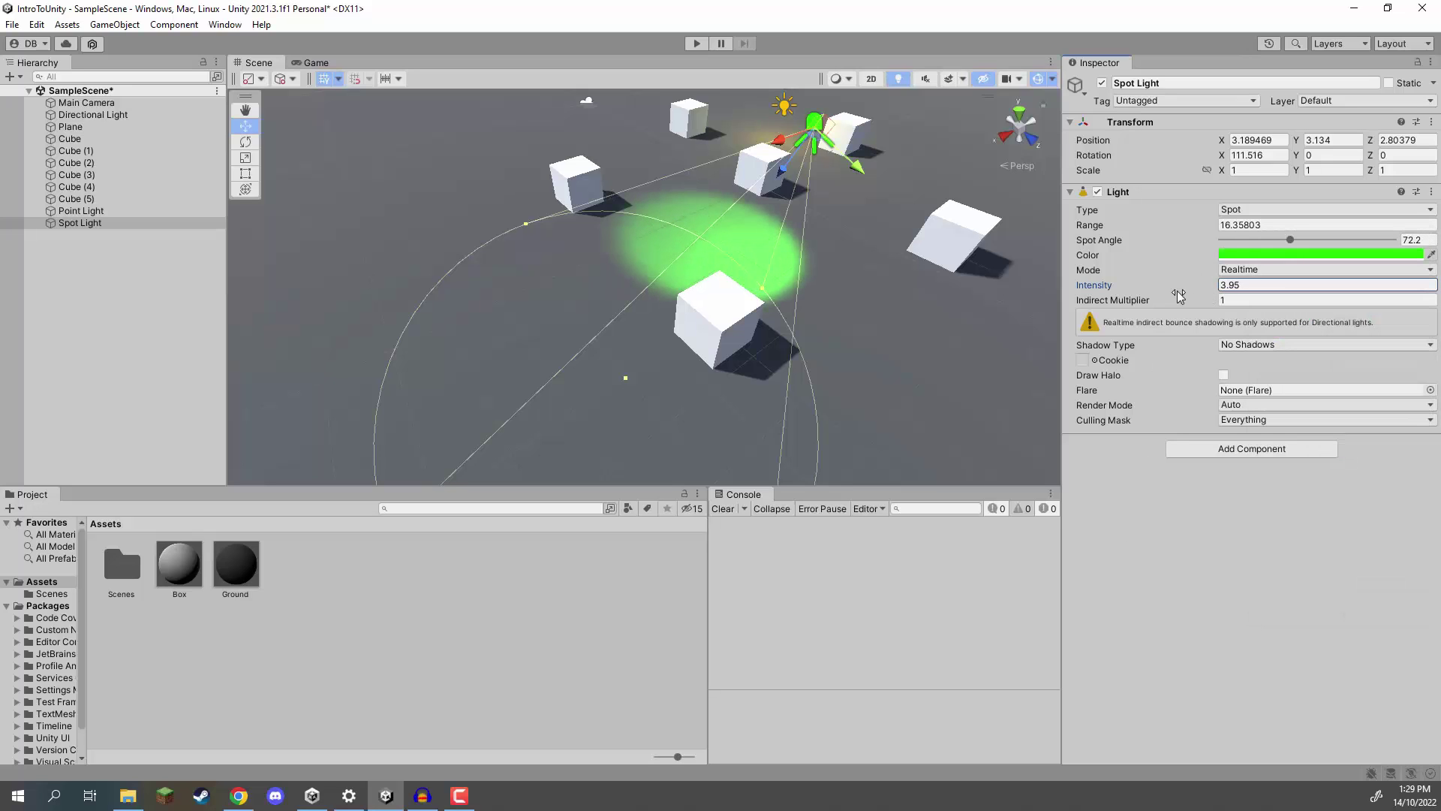
# Move the Spot Light up and back to about Y 5.14, Z 3.6, so its beam covers more of the ground.
pyautogui.moveTo(664, 146); pyautogui.dragTo(755, 87)
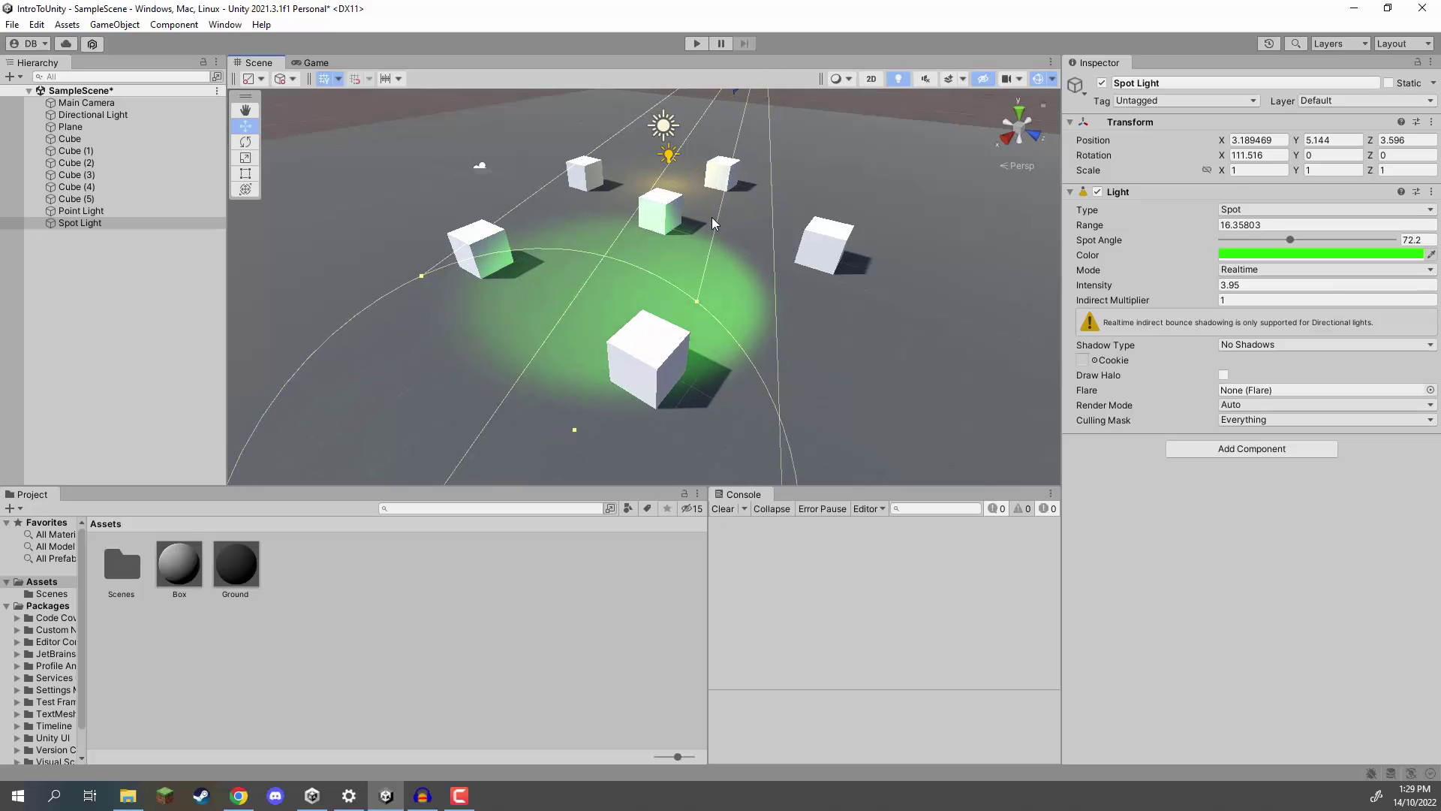
pyautogui.moveTo(637, 269); pyautogui.dragTo(785, 262, button='right')
# Select the Directional Light, Point Light and Spot Light in turn to compare their settings and effect on the cubes.
pyautogui.click(646, 245)
pyautogui.press('w')
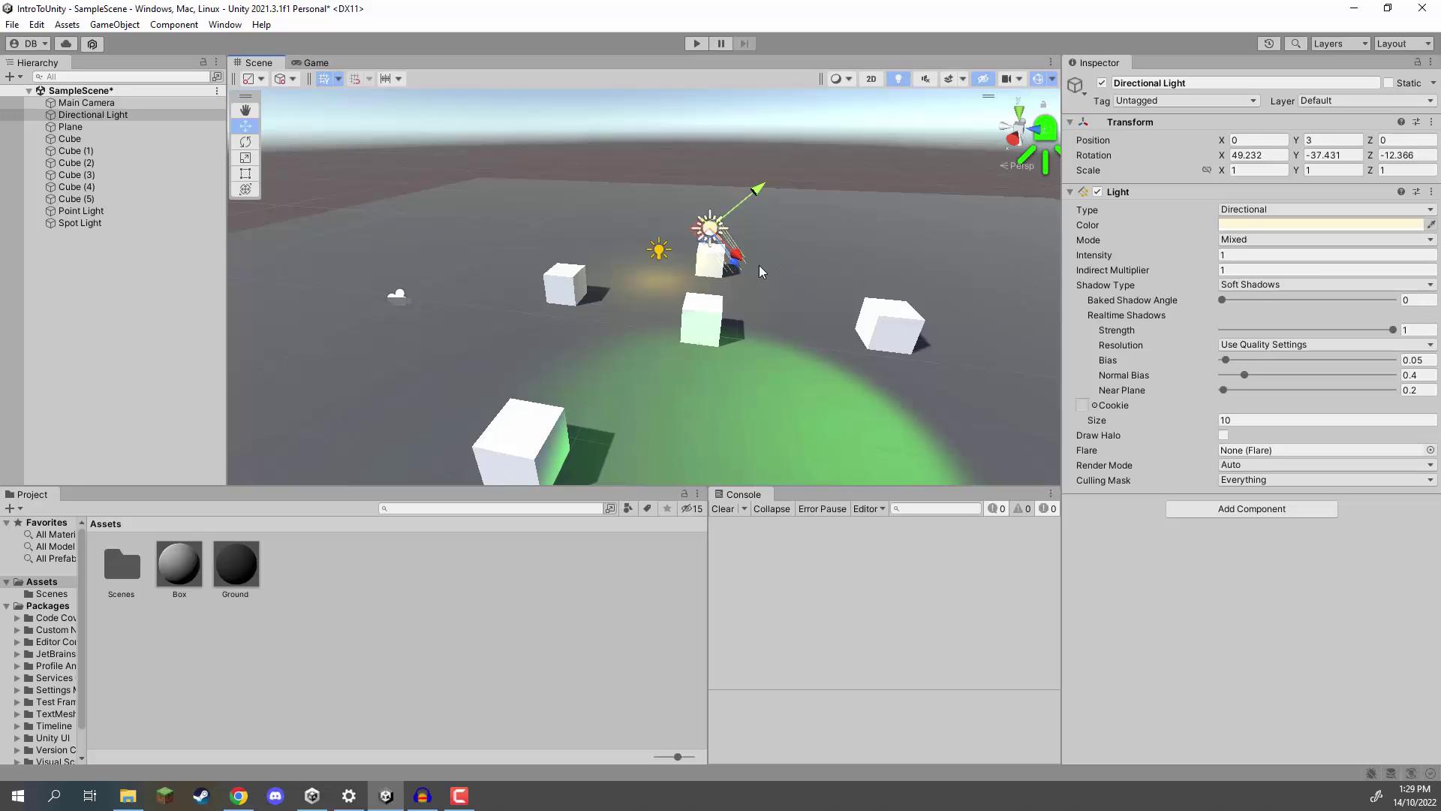
pyautogui.click(659, 250)
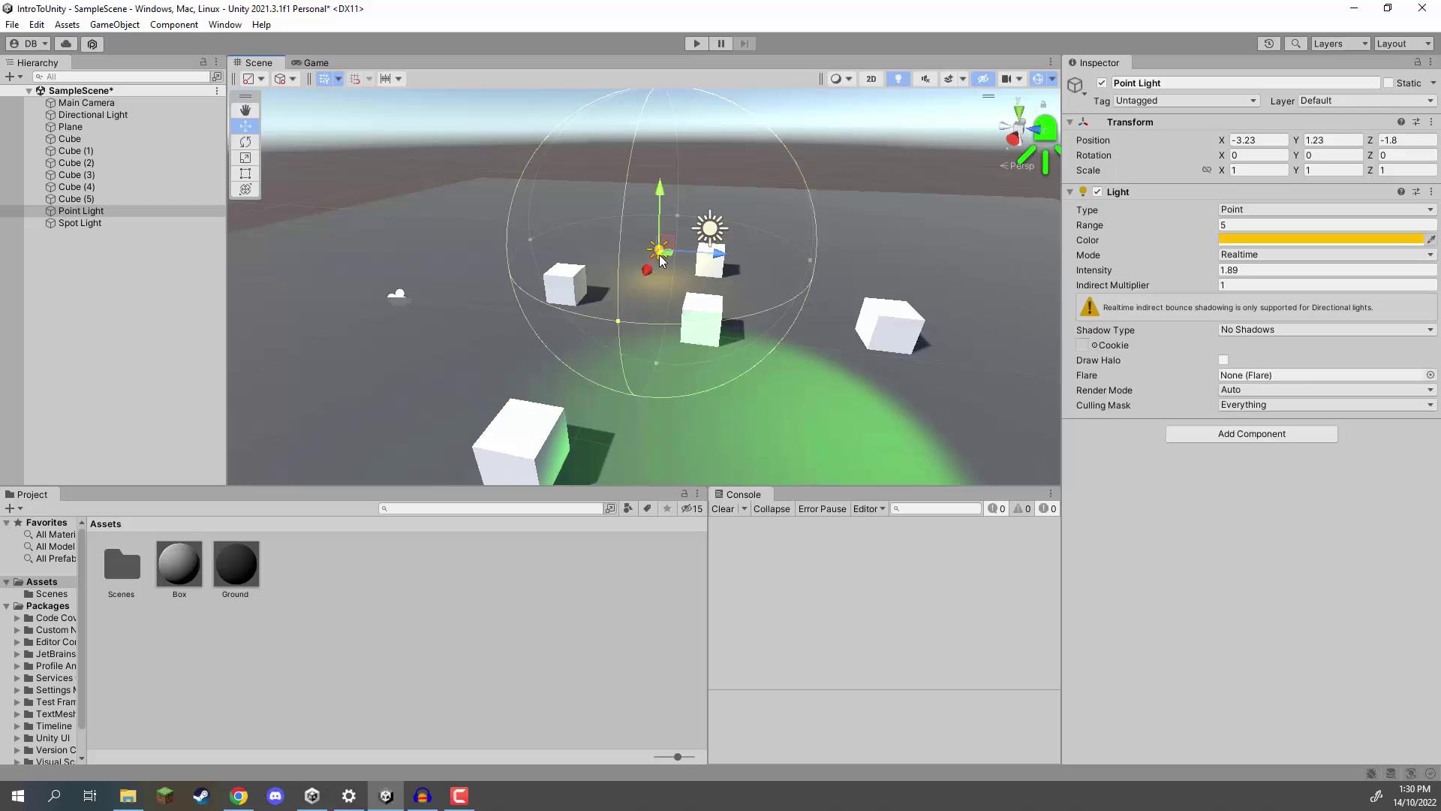
pyautogui.moveTo(660, 259); pyautogui.dragTo(792, 225, button='right')
pyautogui.click(799, 201)
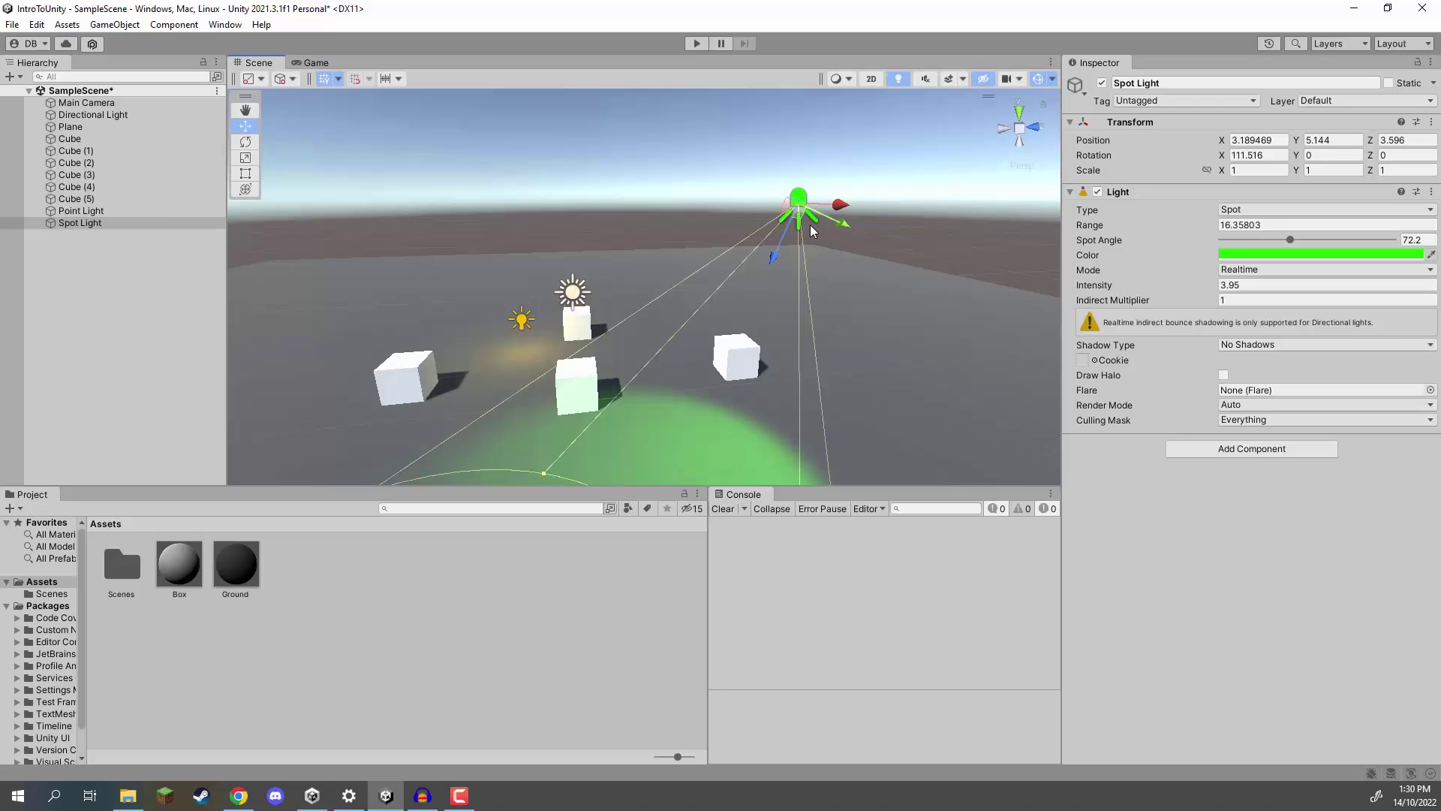
pyautogui.moveTo(827, 224); pyautogui.dragTo(537, 295, button='right')
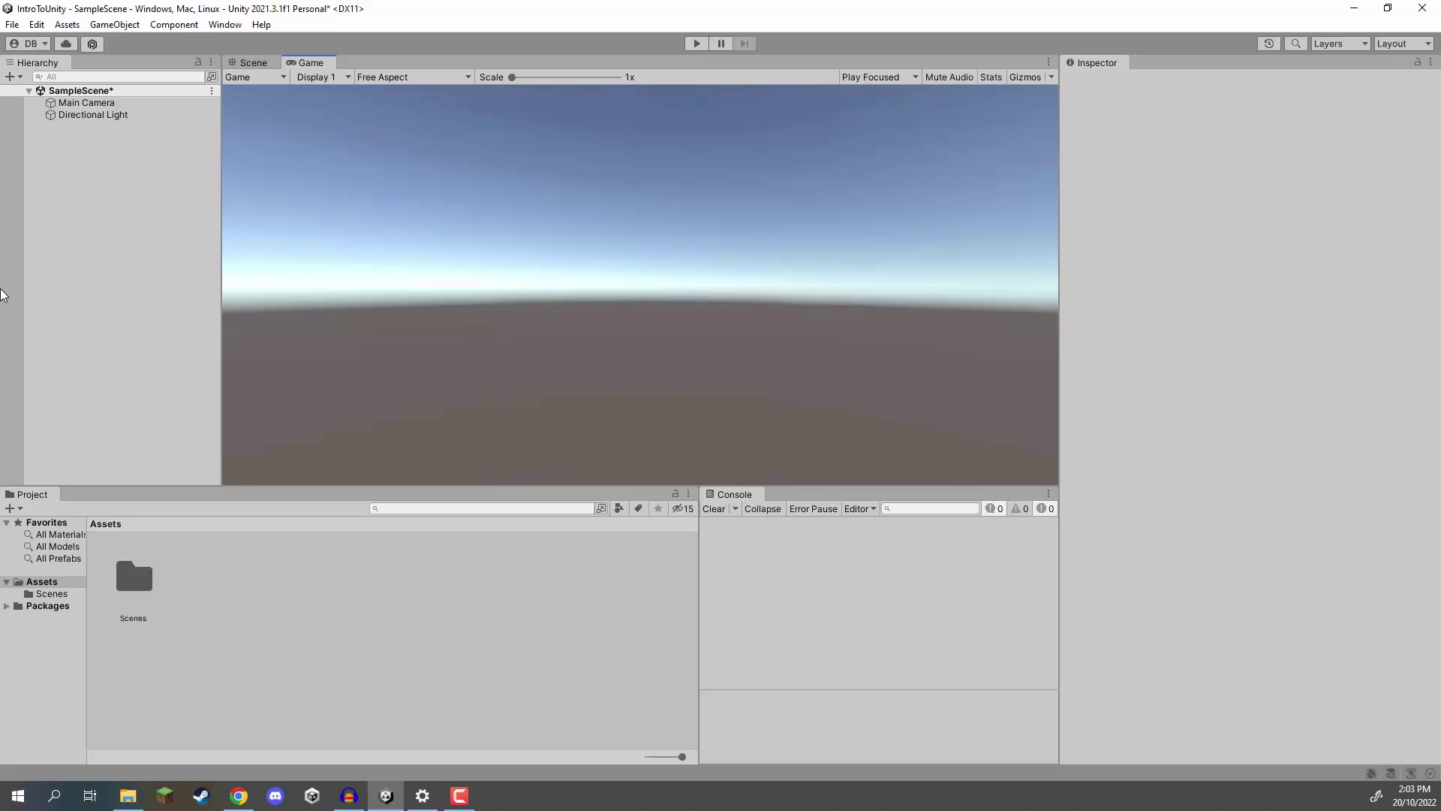
# Add a Plane to the new scene and show it in the Scene view.
pyautogui.rightClick(90, 194)
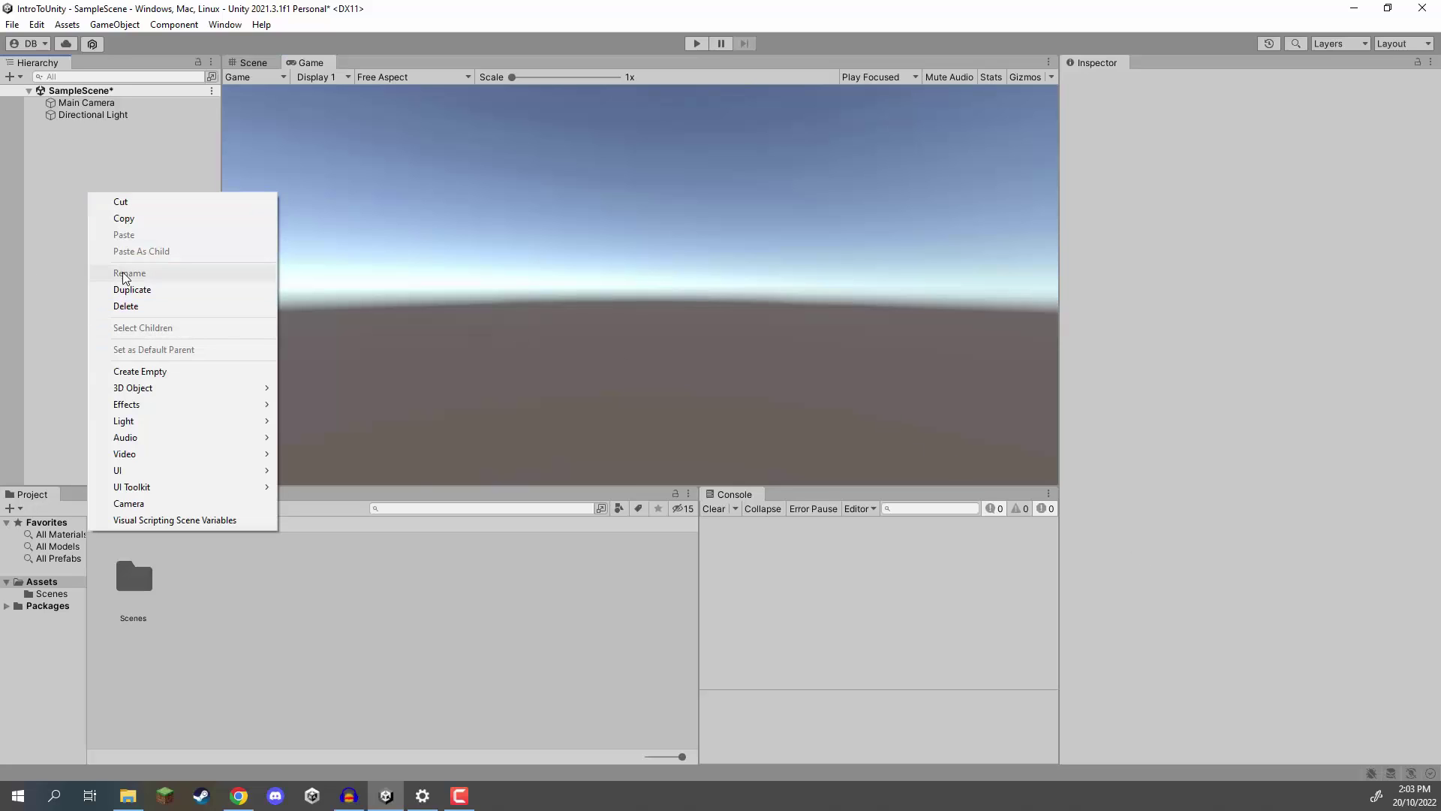
pyautogui.moveTo(165, 388)
pyautogui.click(328, 453)
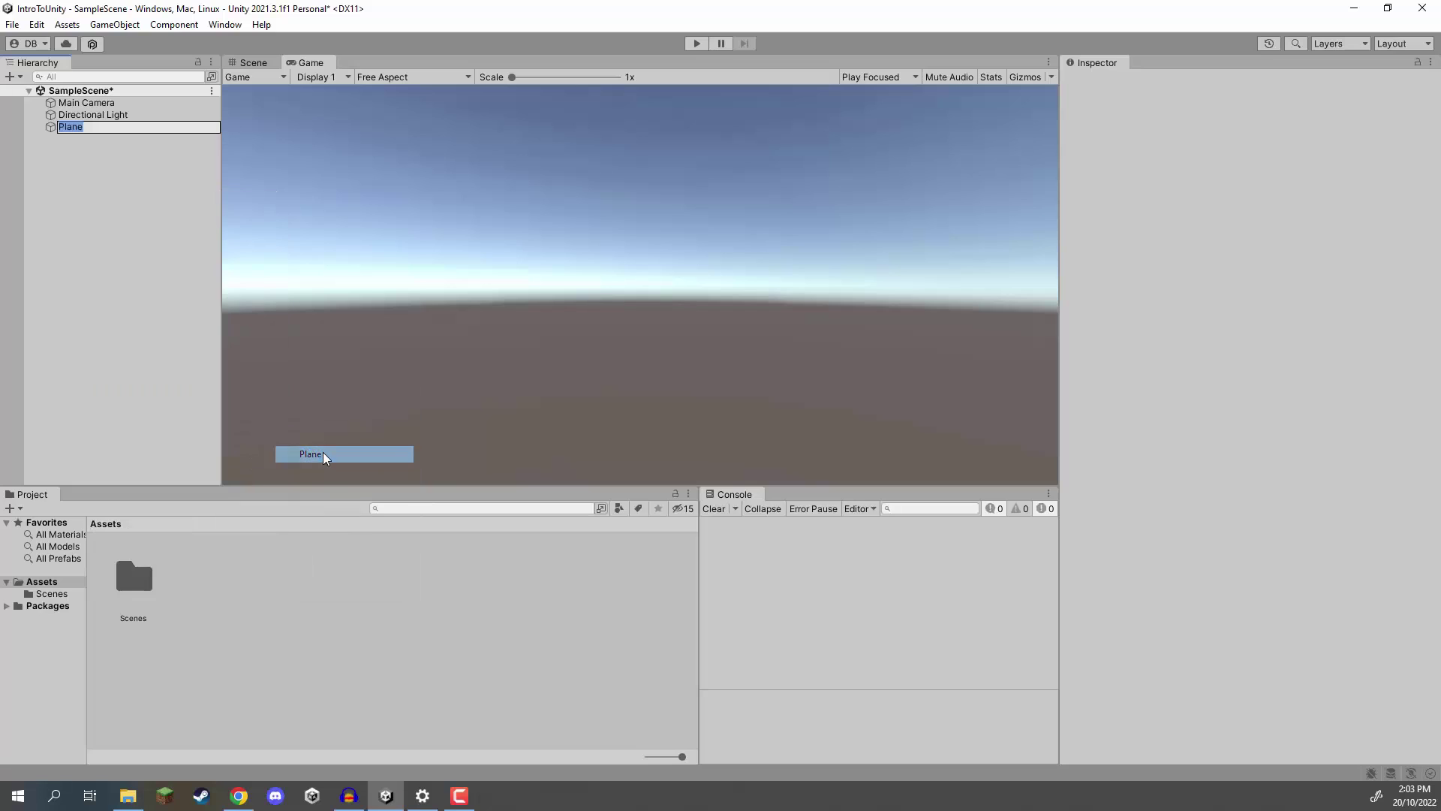
pyautogui.click(262, 66)
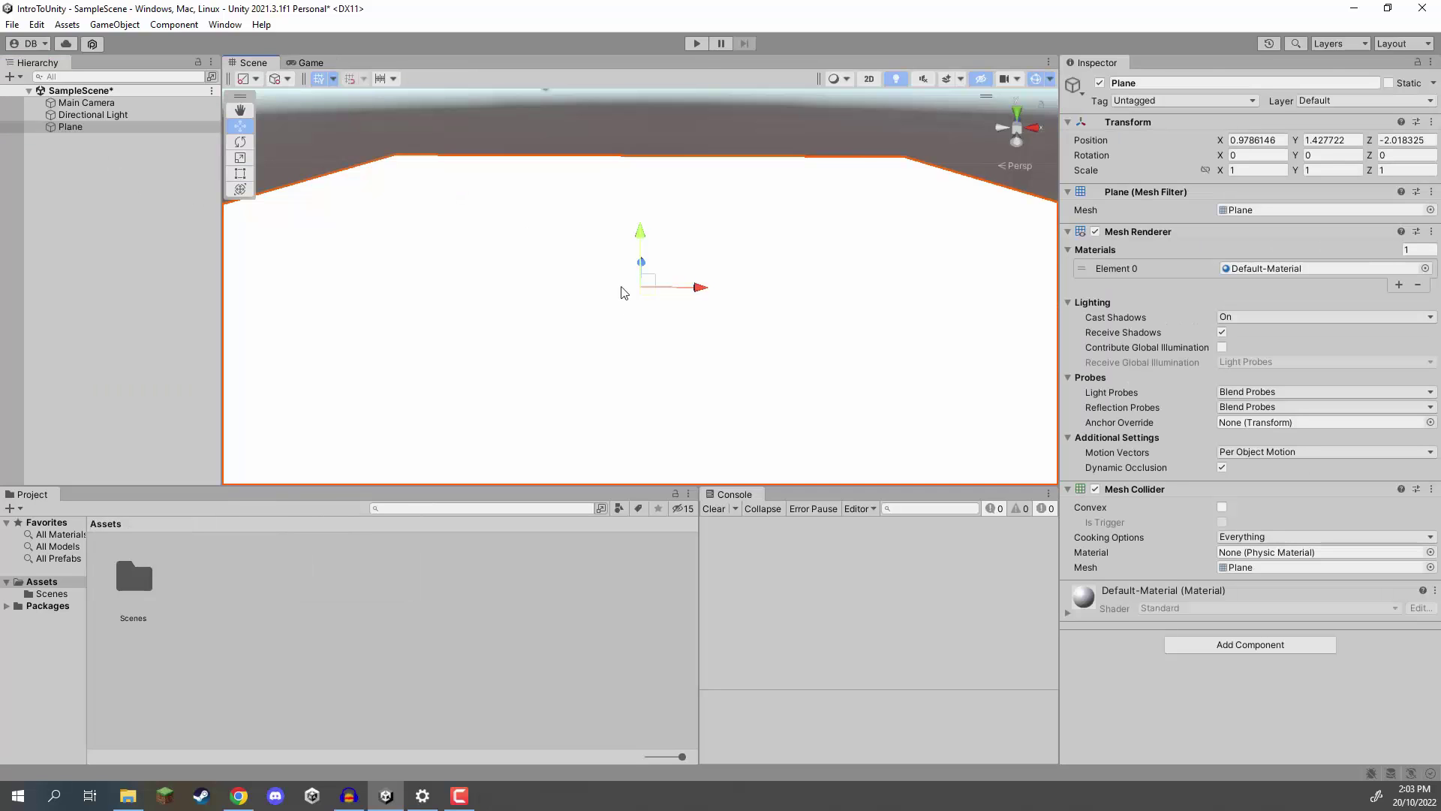
# Set the plane's position to X 0, Y 0, Z 0.
pyautogui.click(1257, 140)
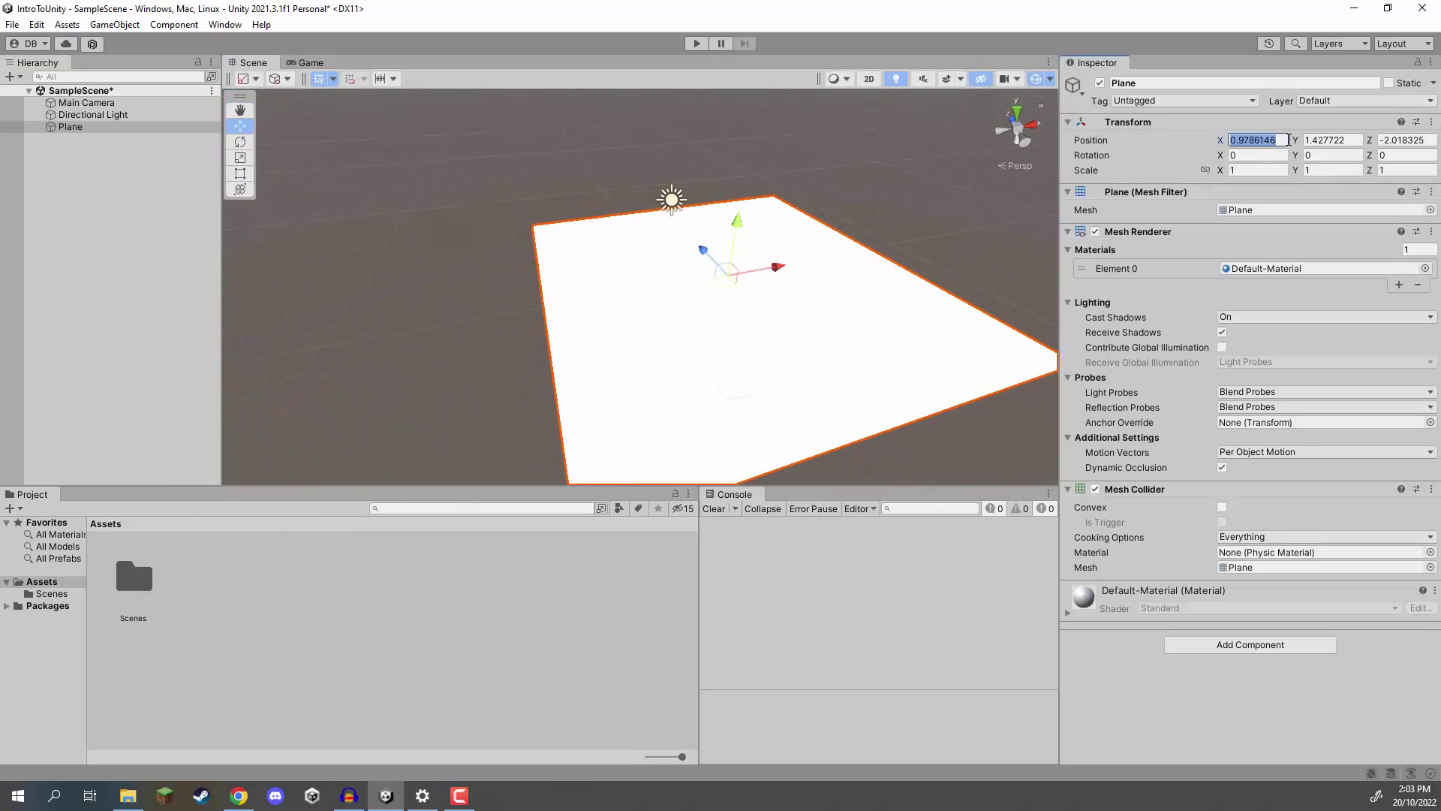
pyautogui.write('0')
pyautogui.press('Tab')
pyautogui.write('0')
pyautogui.click(1394, 140)
pyautogui.write('0')
pyautogui.press('Return')
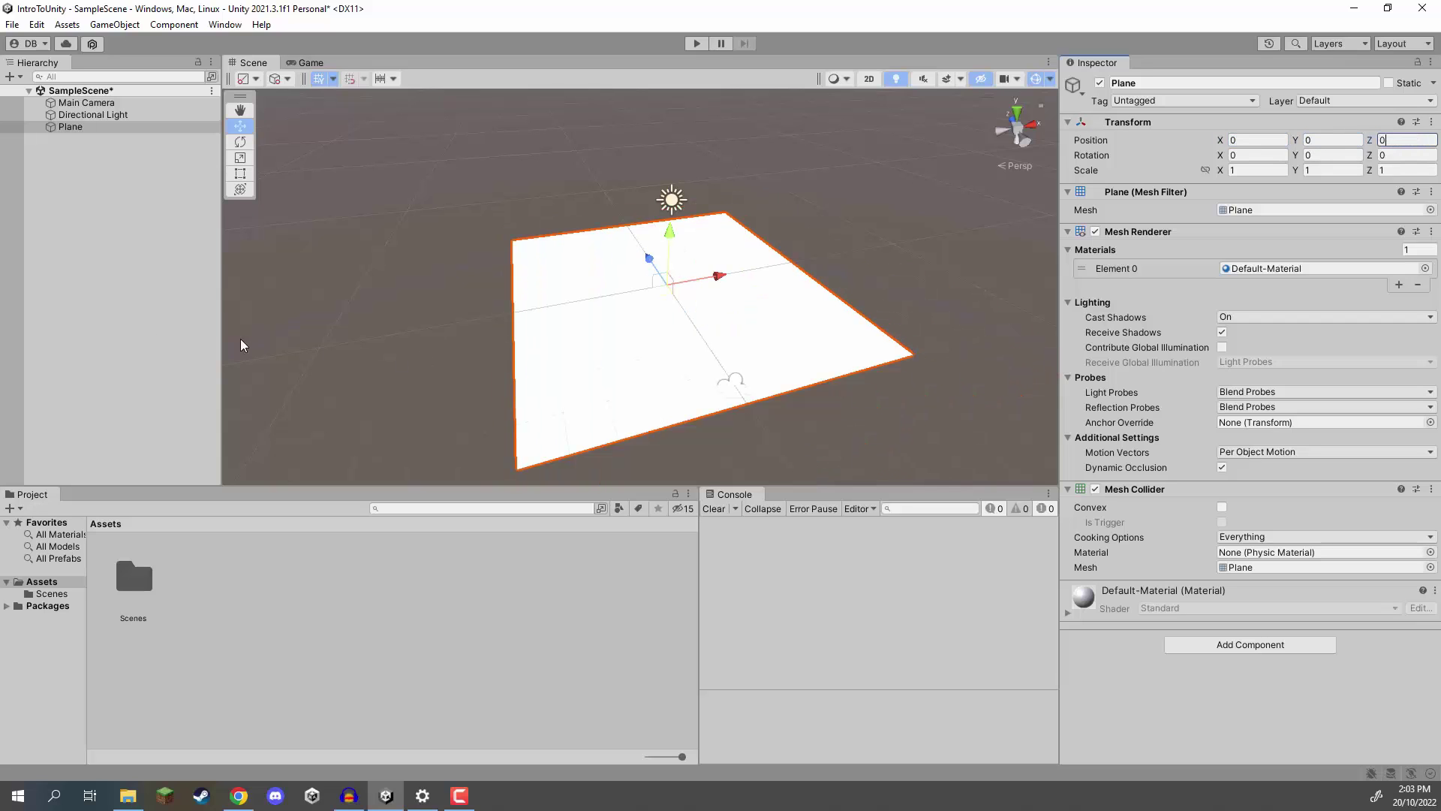
pyautogui.click(595, 299)
pyautogui.scroll(5, 620, 325)
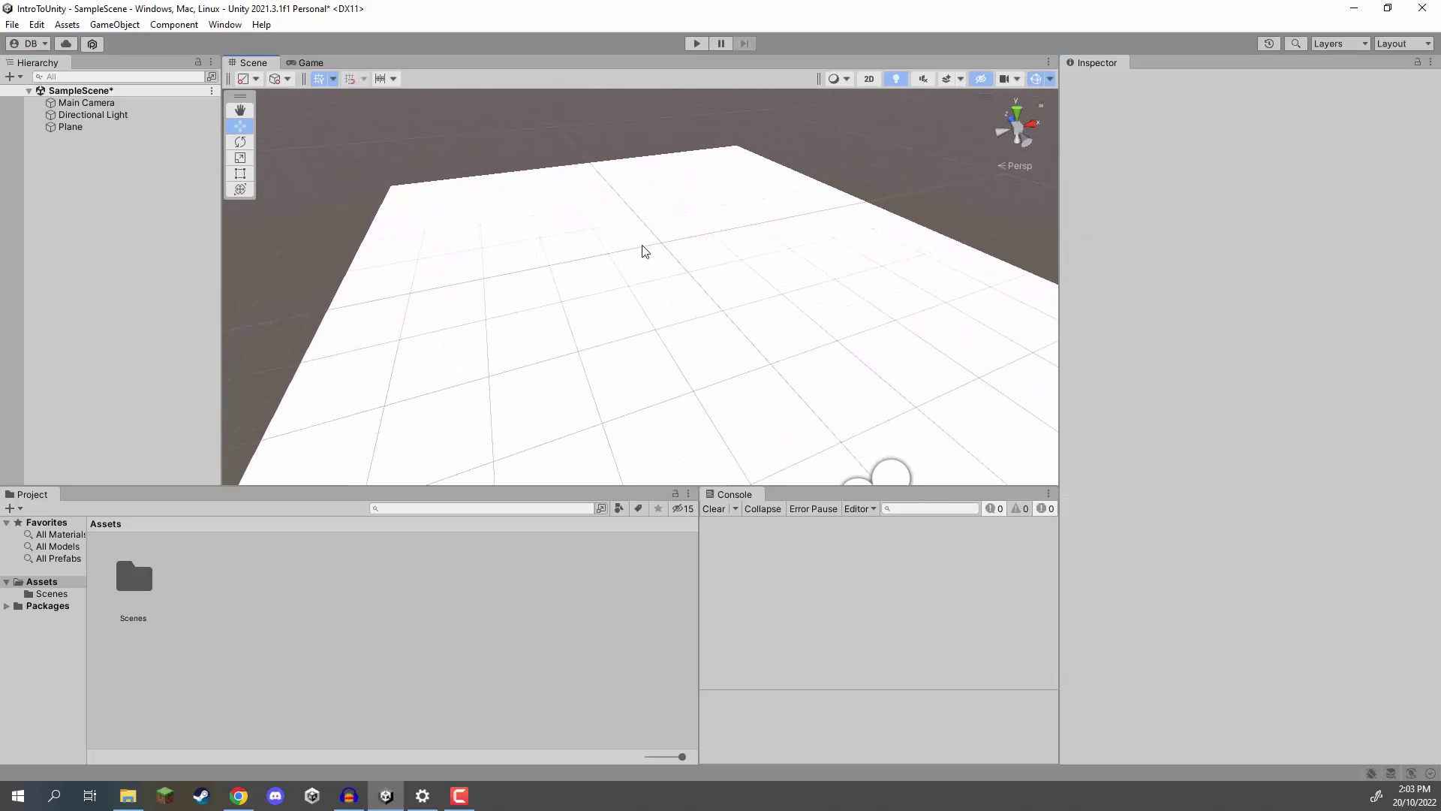
# Create a material named Ground in the Assets folder and apply it to the plane.
pyautogui.rightClick(263, 580)
pyautogui.moveTo(380, 196)
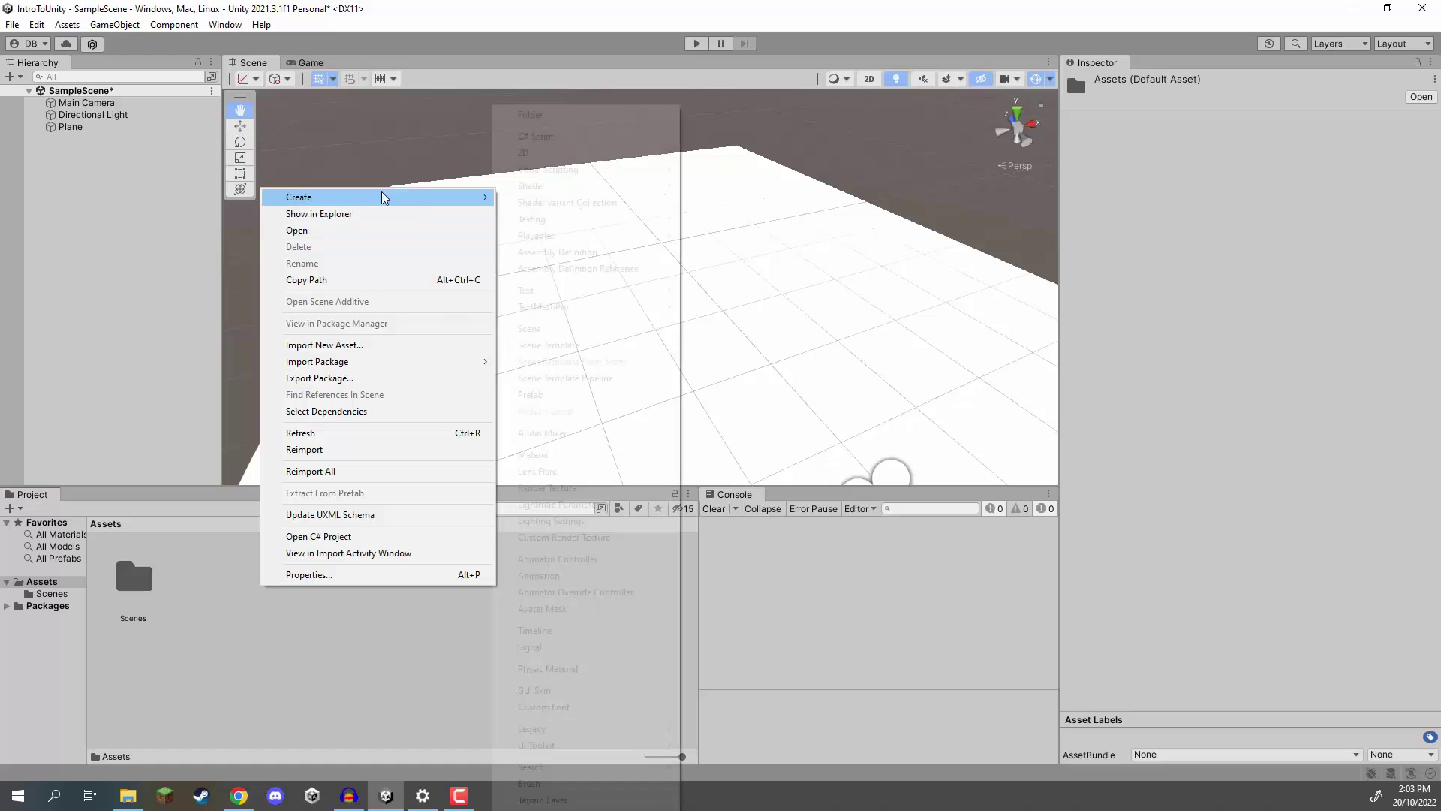
pyautogui.click(559, 456)
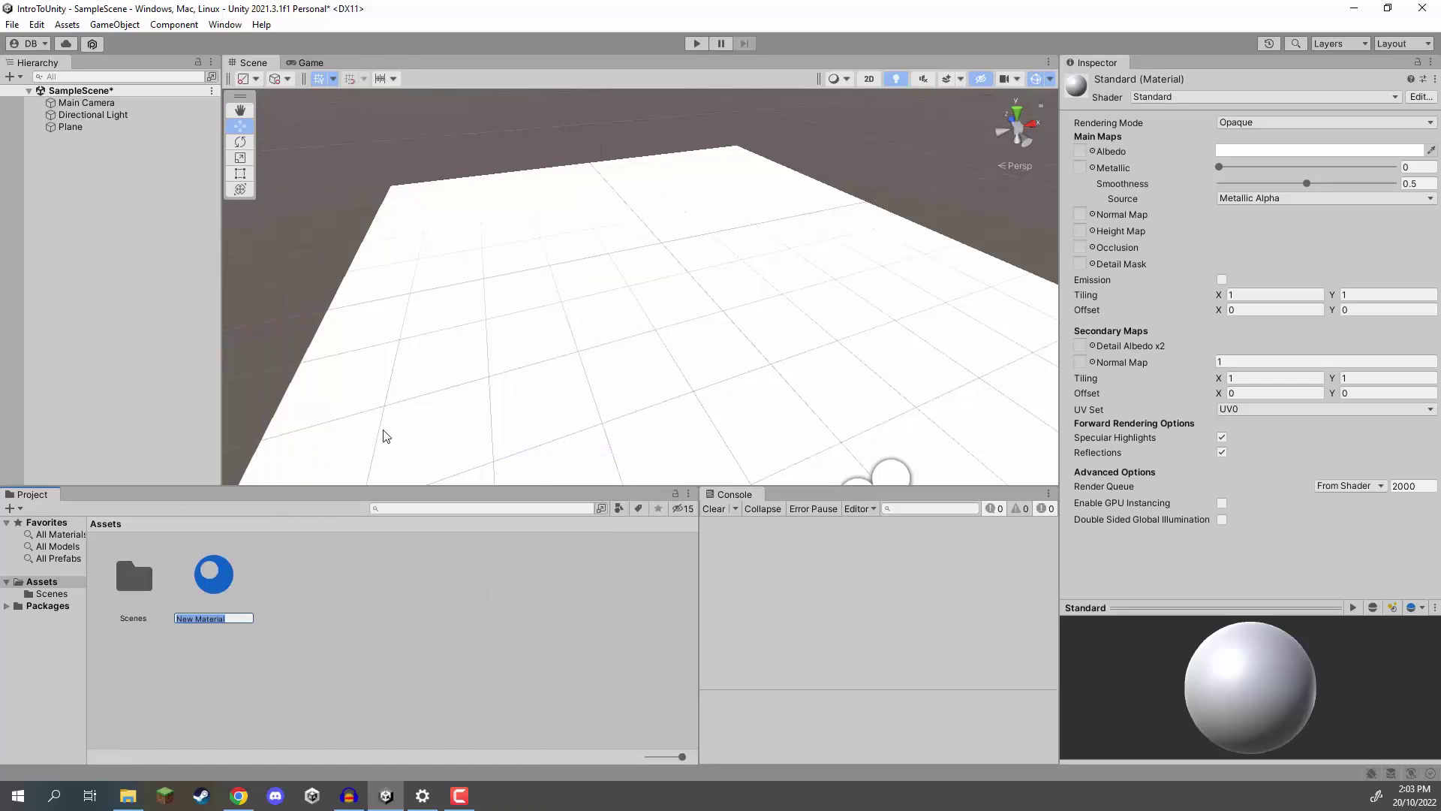
pyautogui.write('Ground')
pyautogui.press('Return')
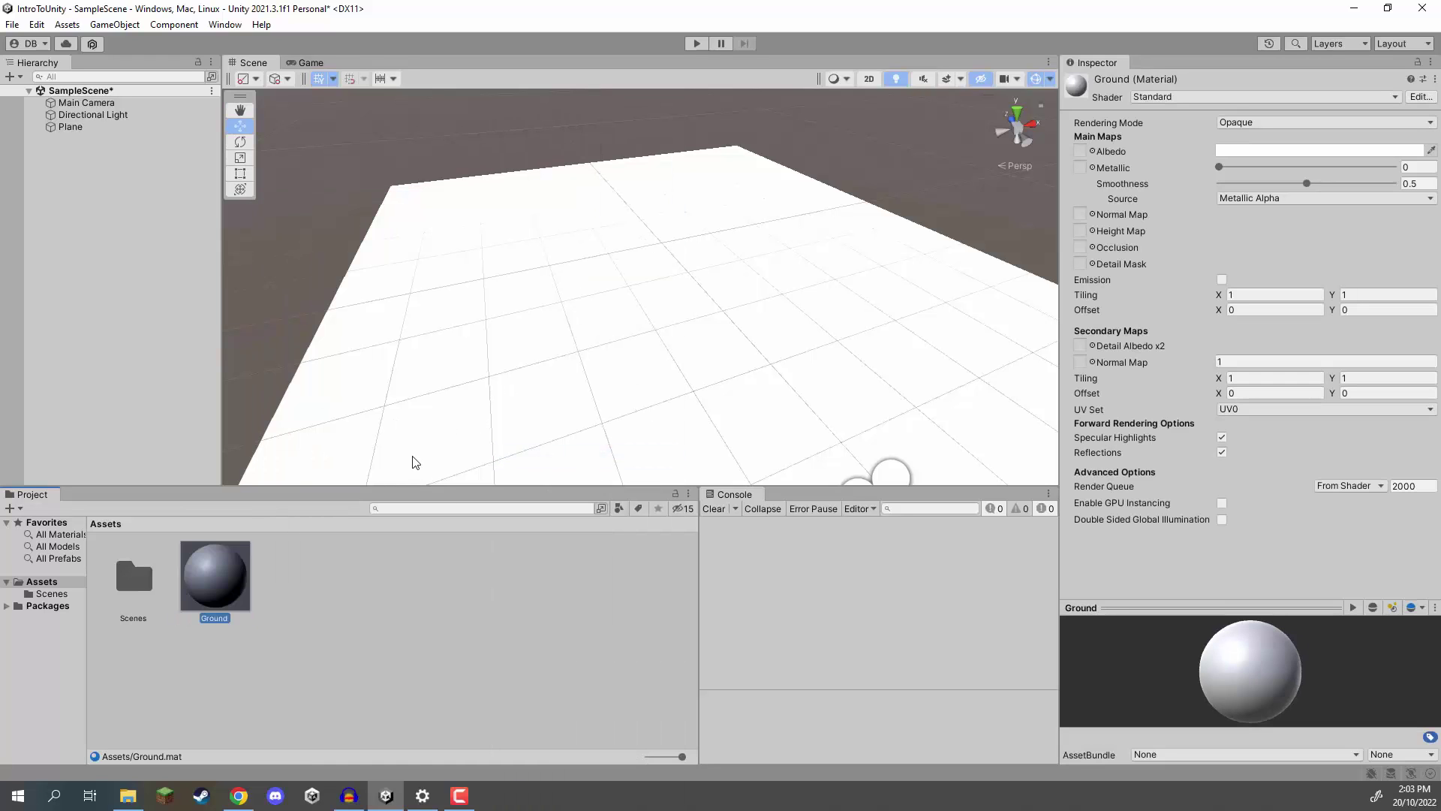
# Set the Ground material's albedo to dark grey 252525 and reduce its smoothness to the minimum.
pyautogui.click(1246, 151)
pyautogui.moveTo(1306, 240); pyautogui.dragTo(1280, 301)
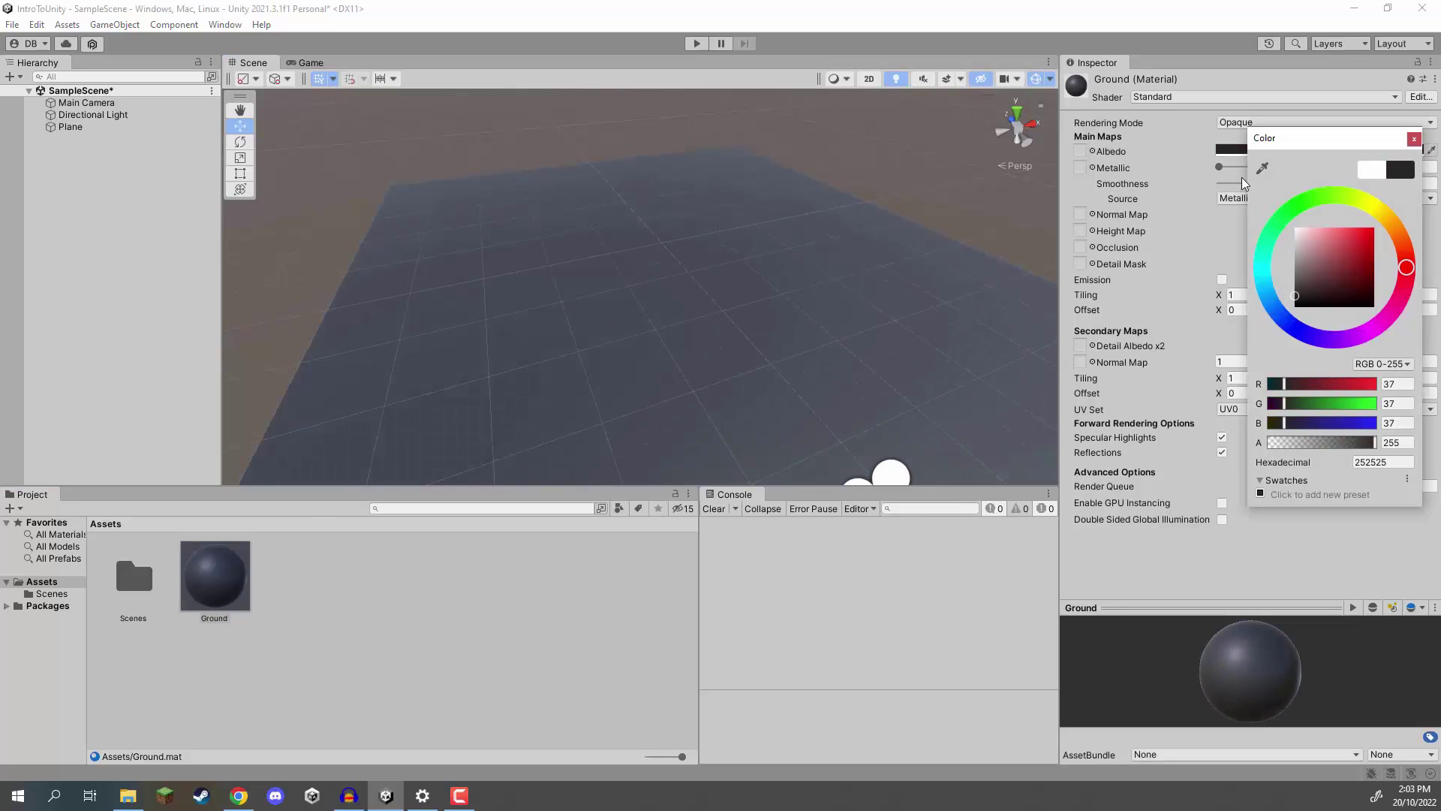
pyautogui.click(1221, 183)
pyautogui.click(81, 229)
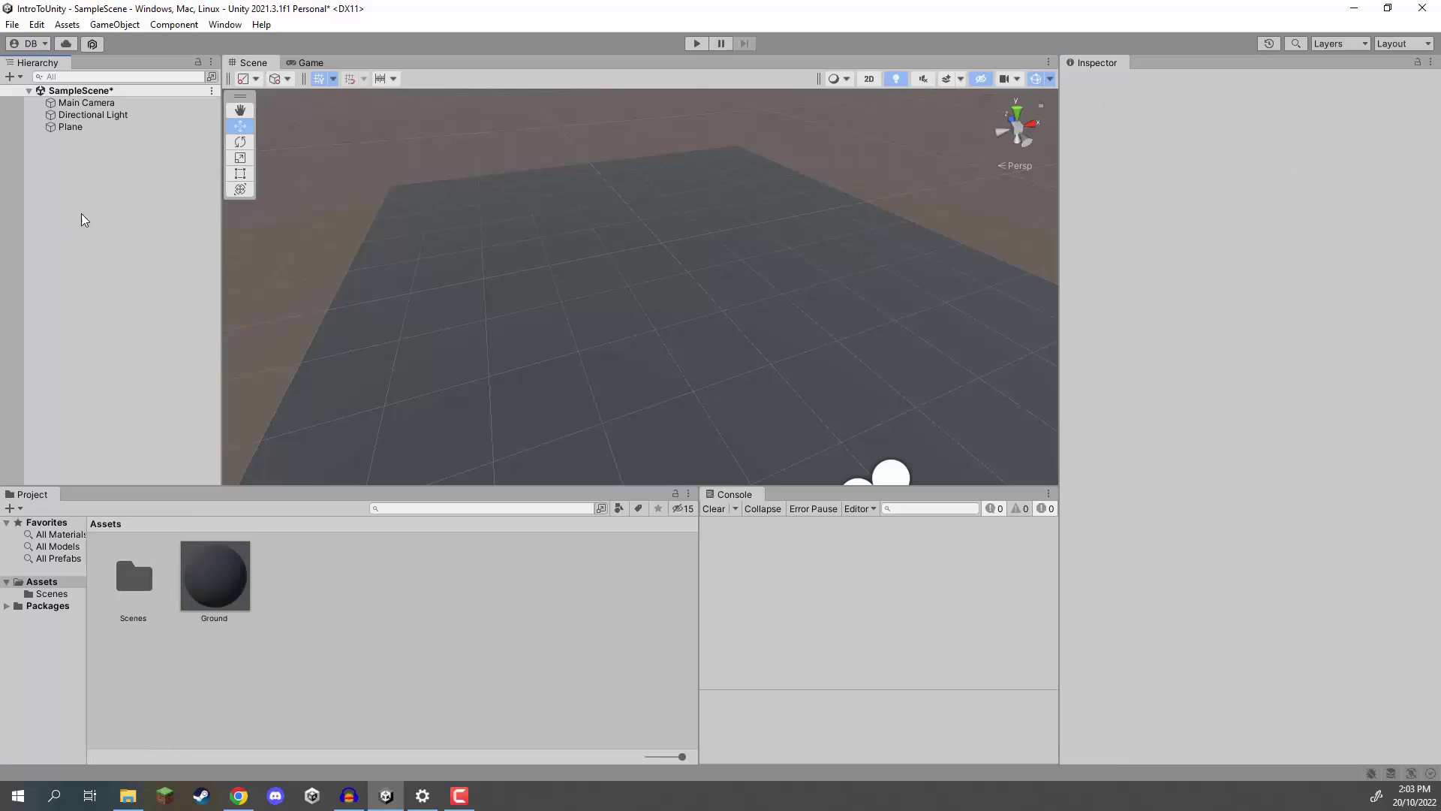
# Add a Sphere and place it above the plane at about X 0.12, Y 1.59, Z -0.61.
pyautogui.rightClick(54, 175)
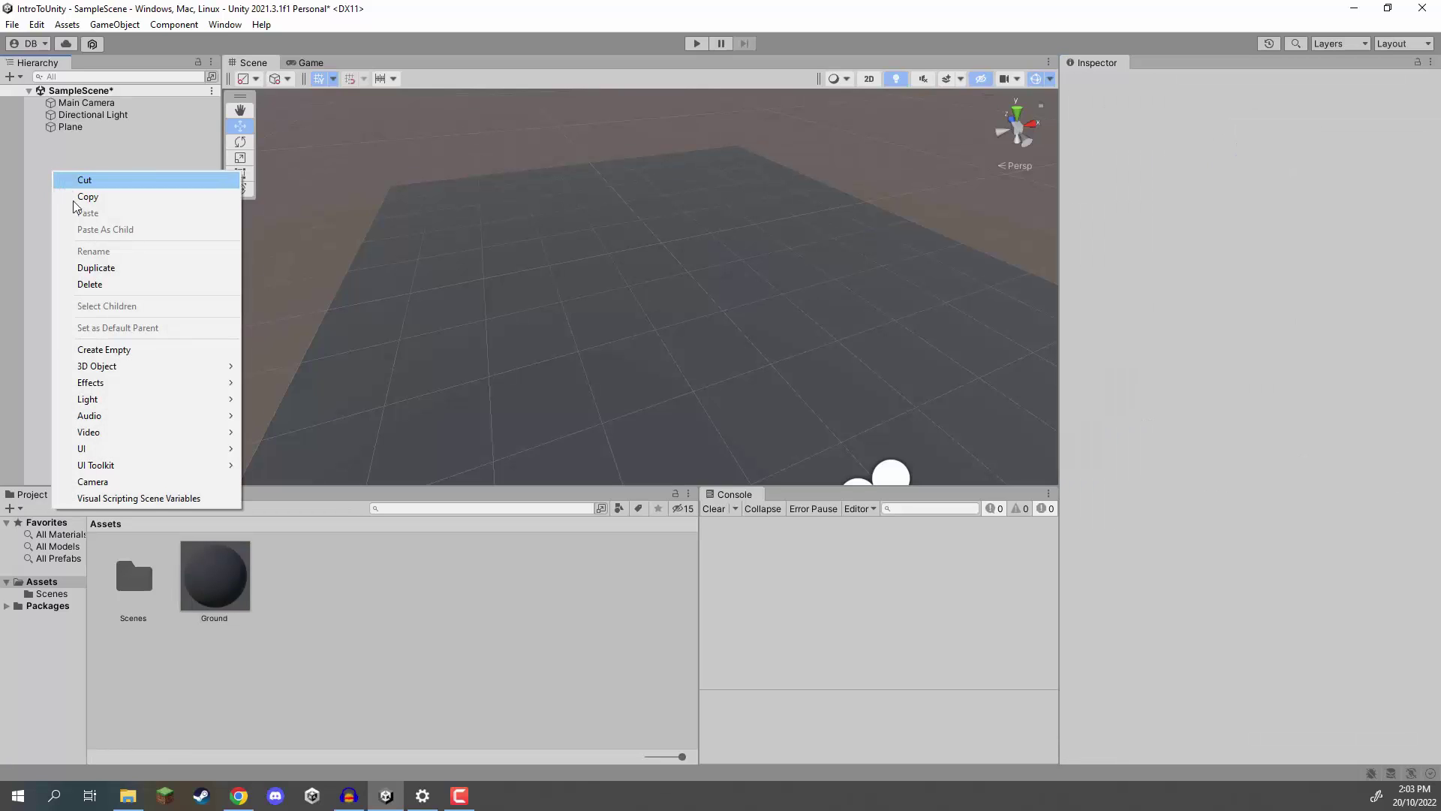
pyautogui.moveTo(103, 365)
pyautogui.click(303, 383)
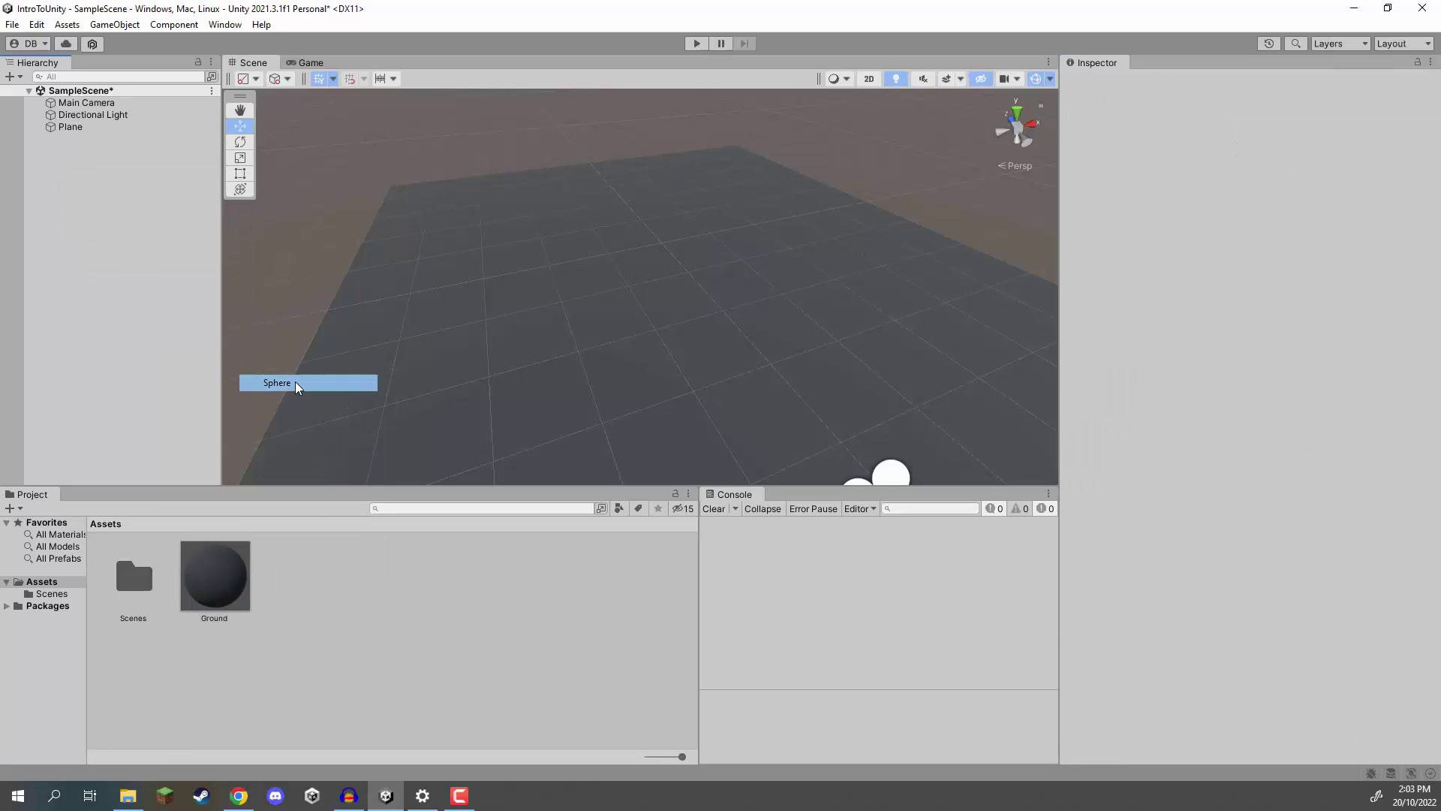
pyautogui.moveTo(642, 298); pyautogui.dragTo(691, 162)
pyautogui.moveTo(667, 250); pyautogui.dragTo(796, 174, button='right')
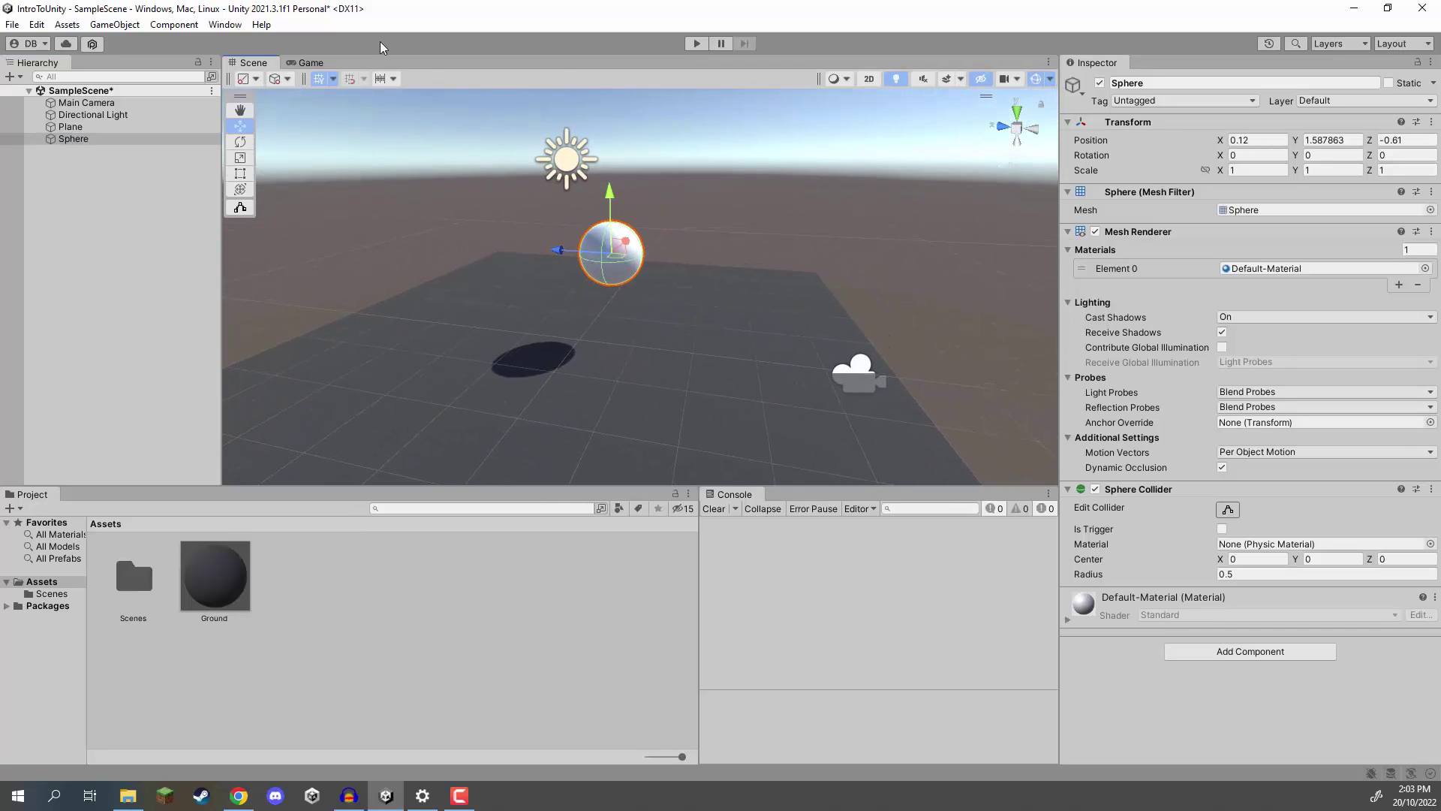
# Raise the Main Camera to Y 1.84 and check the framing of the sphere and plane in the Game view.
pyautogui.click(327, 67)
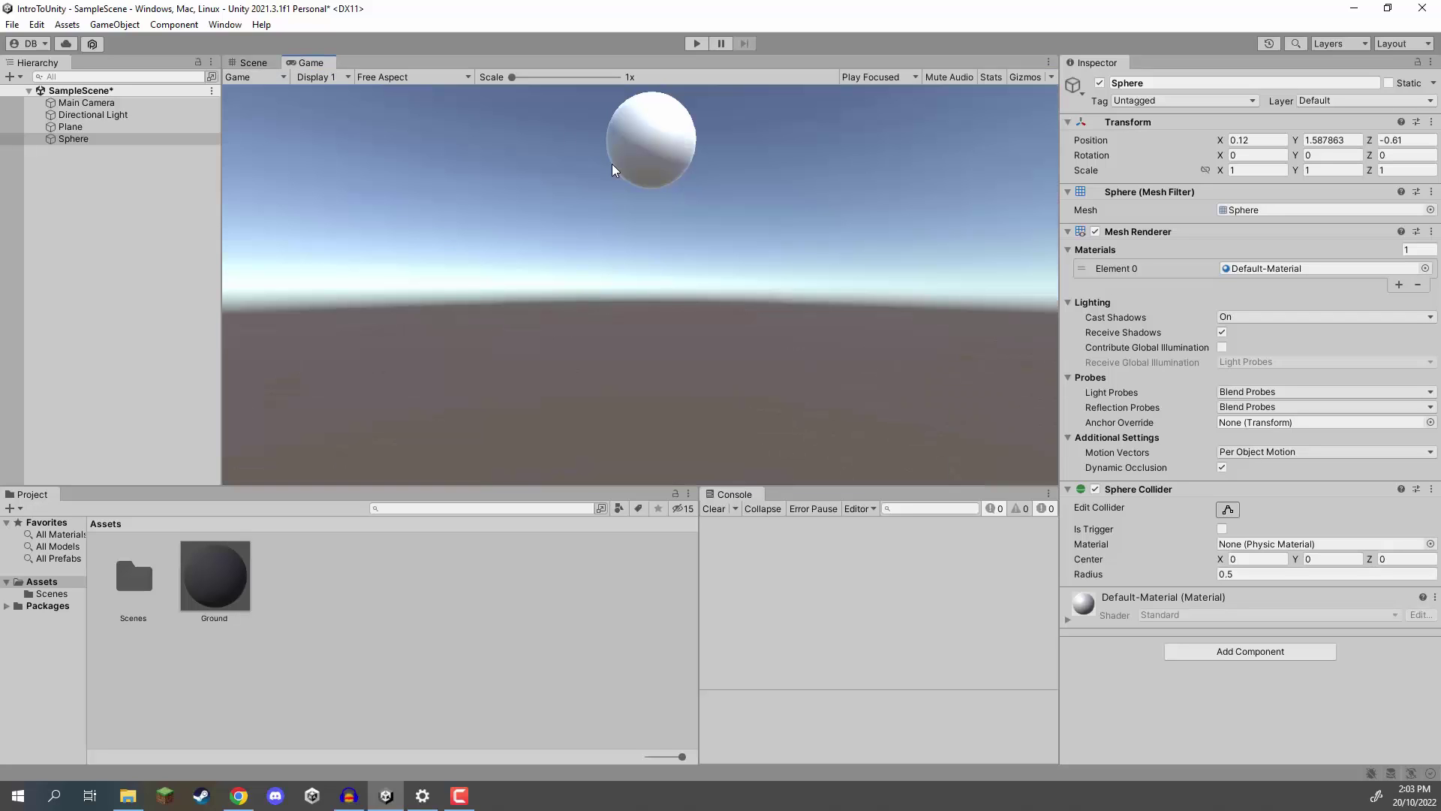
pyautogui.click(86, 103)
pyautogui.click(254, 62)
pyautogui.moveTo(728, 283)
pyautogui.mouseDown(button='right')
pyautogui.moveTo(789, 310)
pyautogui.moveTo(743, 307)
pyautogui.mouseUp(button='right')
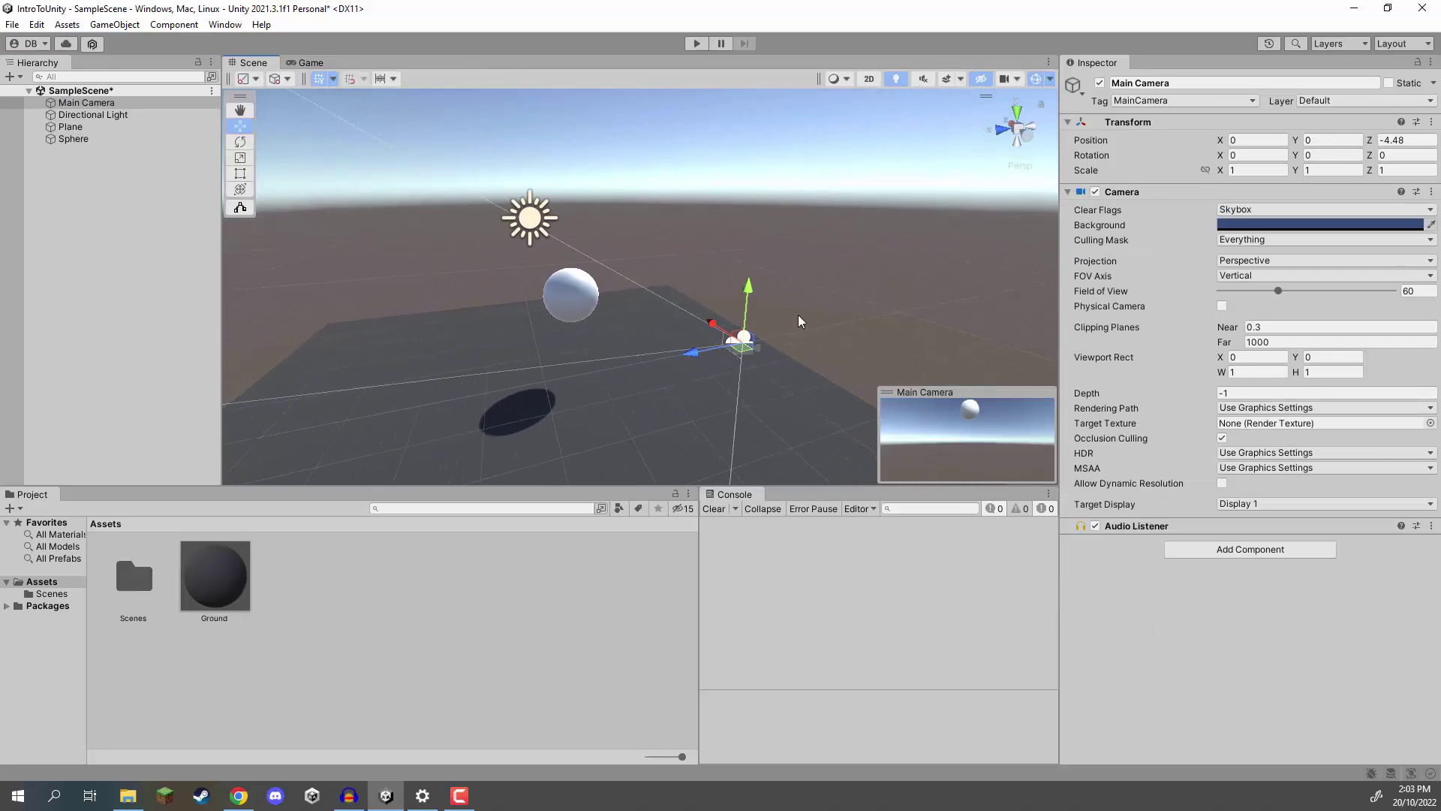
pyautogui.moveTo(743, 264); pyautogui.dragTo(750, 216)
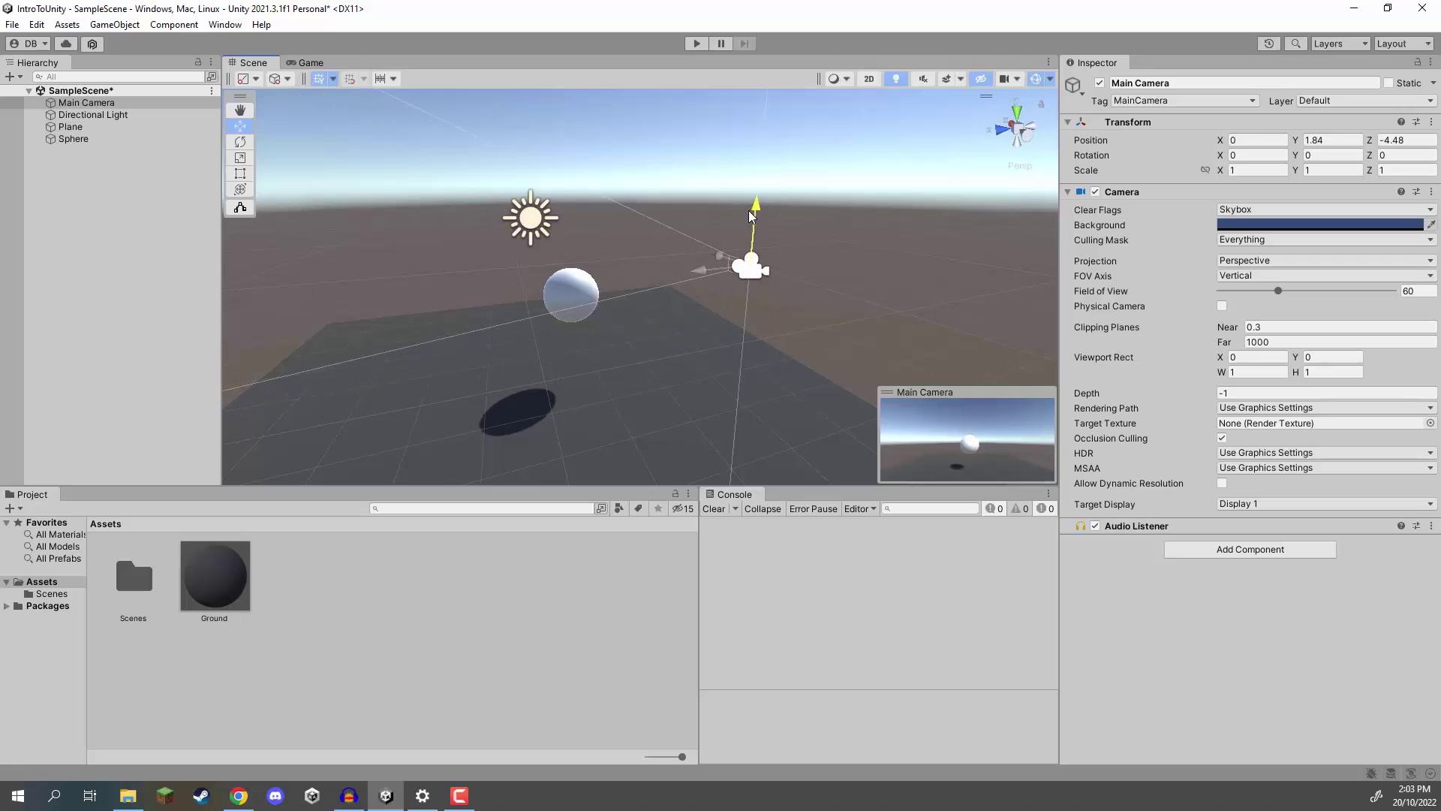
pyautogui.click(293, 64)
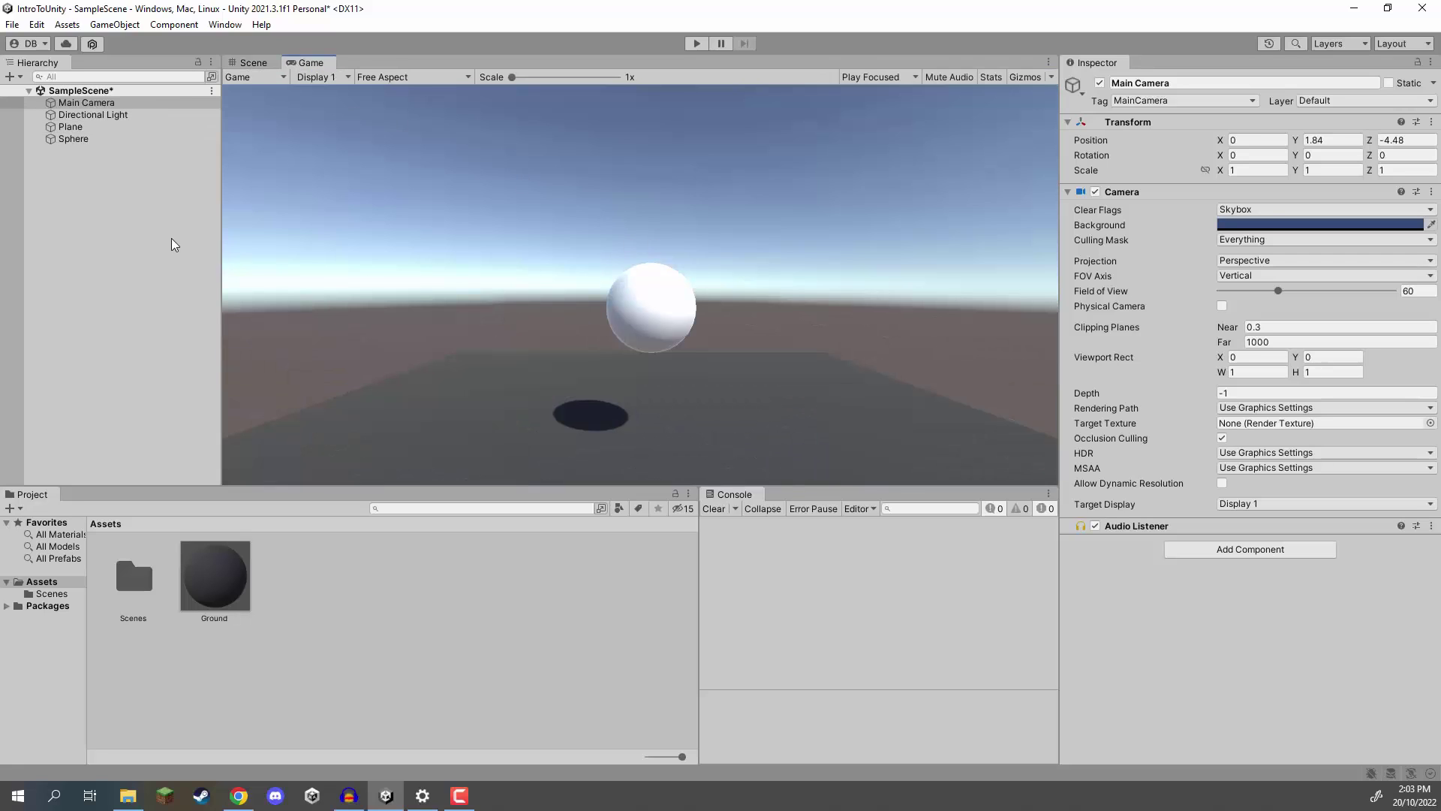
# Select the Sphere, run the scene in Play mode to observe its behaviour, and stop it.
pyautogui.click(73, 140)
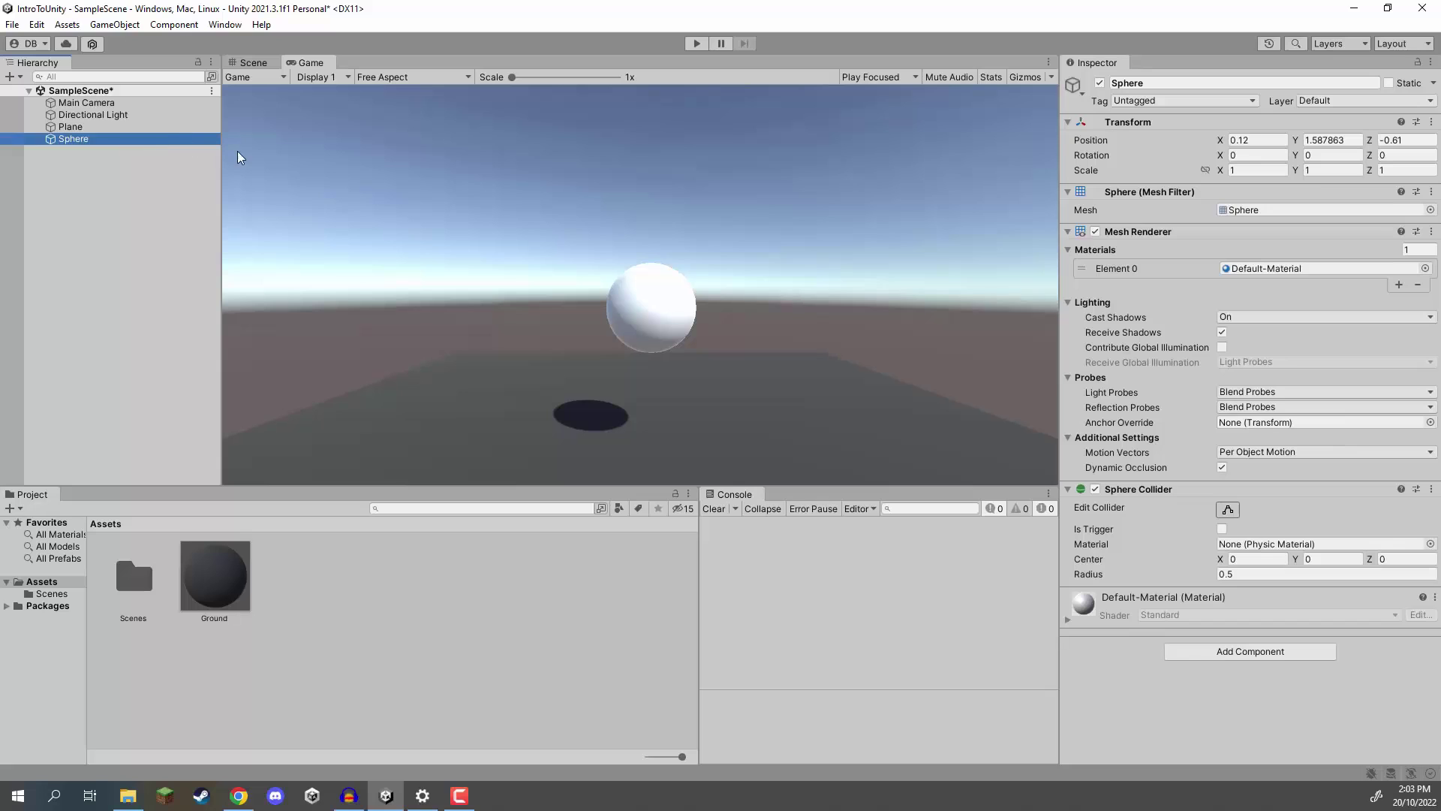
pyautogui.click(694, 43)
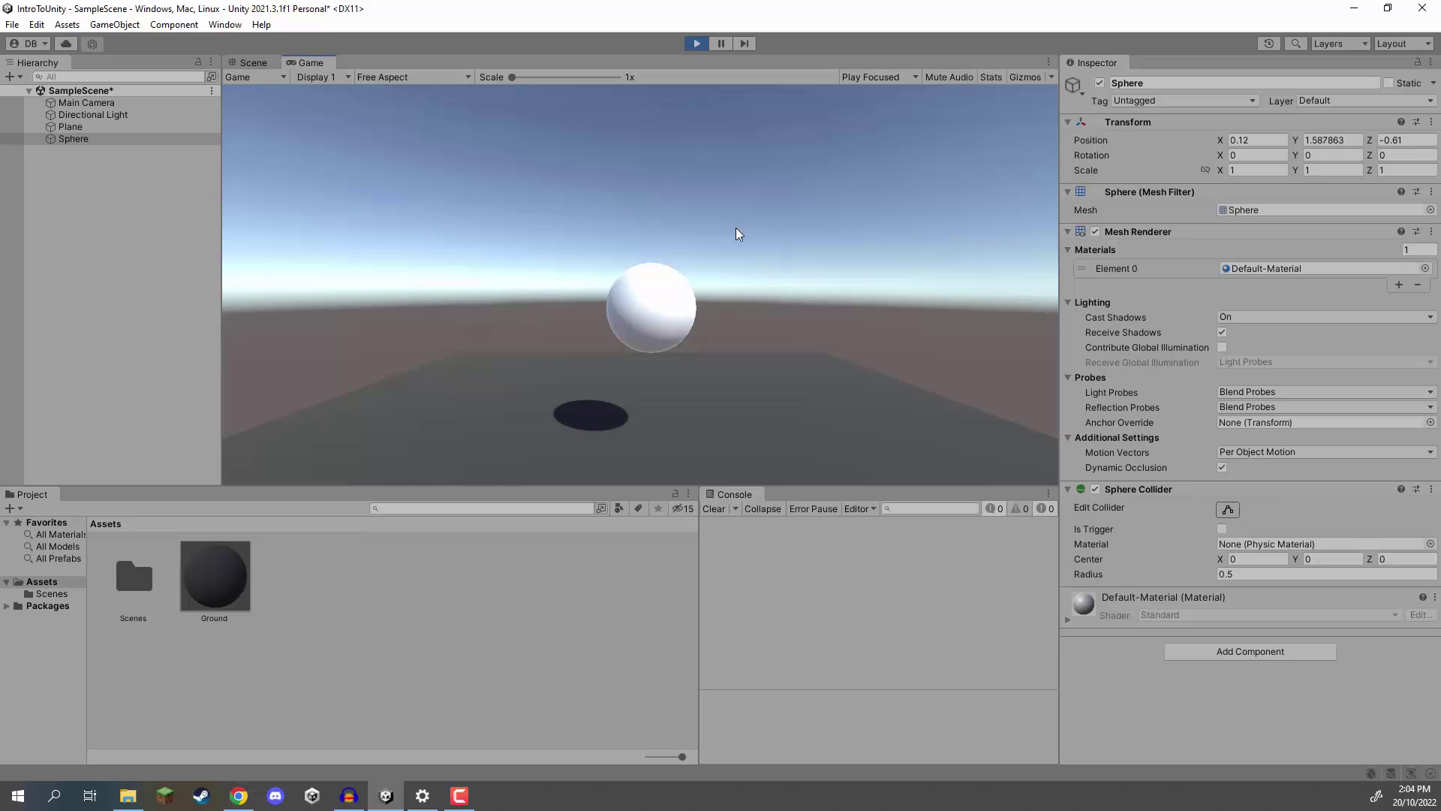
pyautogui.click(697, 44)
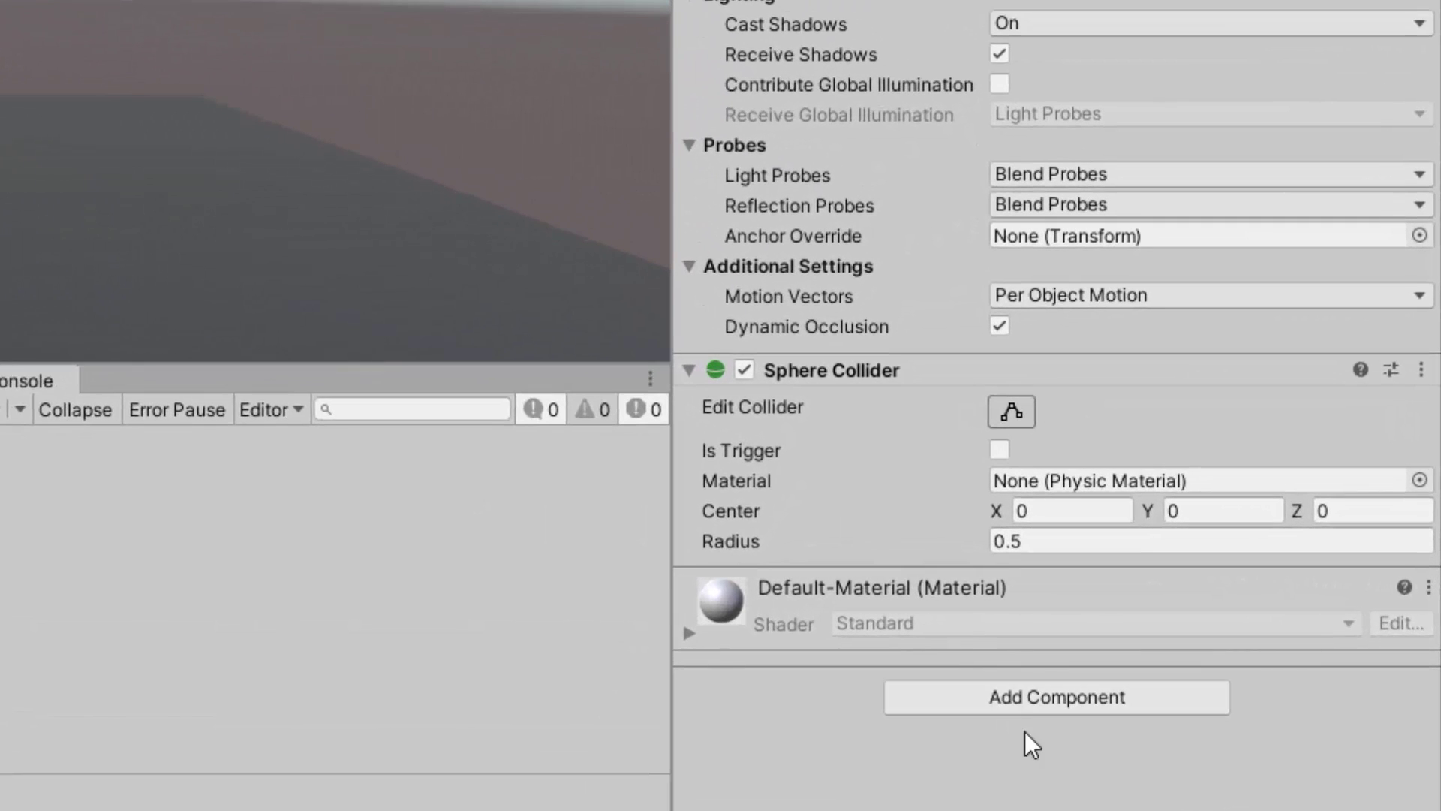
# Add a Rigidbody component to the Sphere, expand its settings, and collapse the Mesh Renderer and Mesh Filter sections.
pyautogui.click(1024, 700)
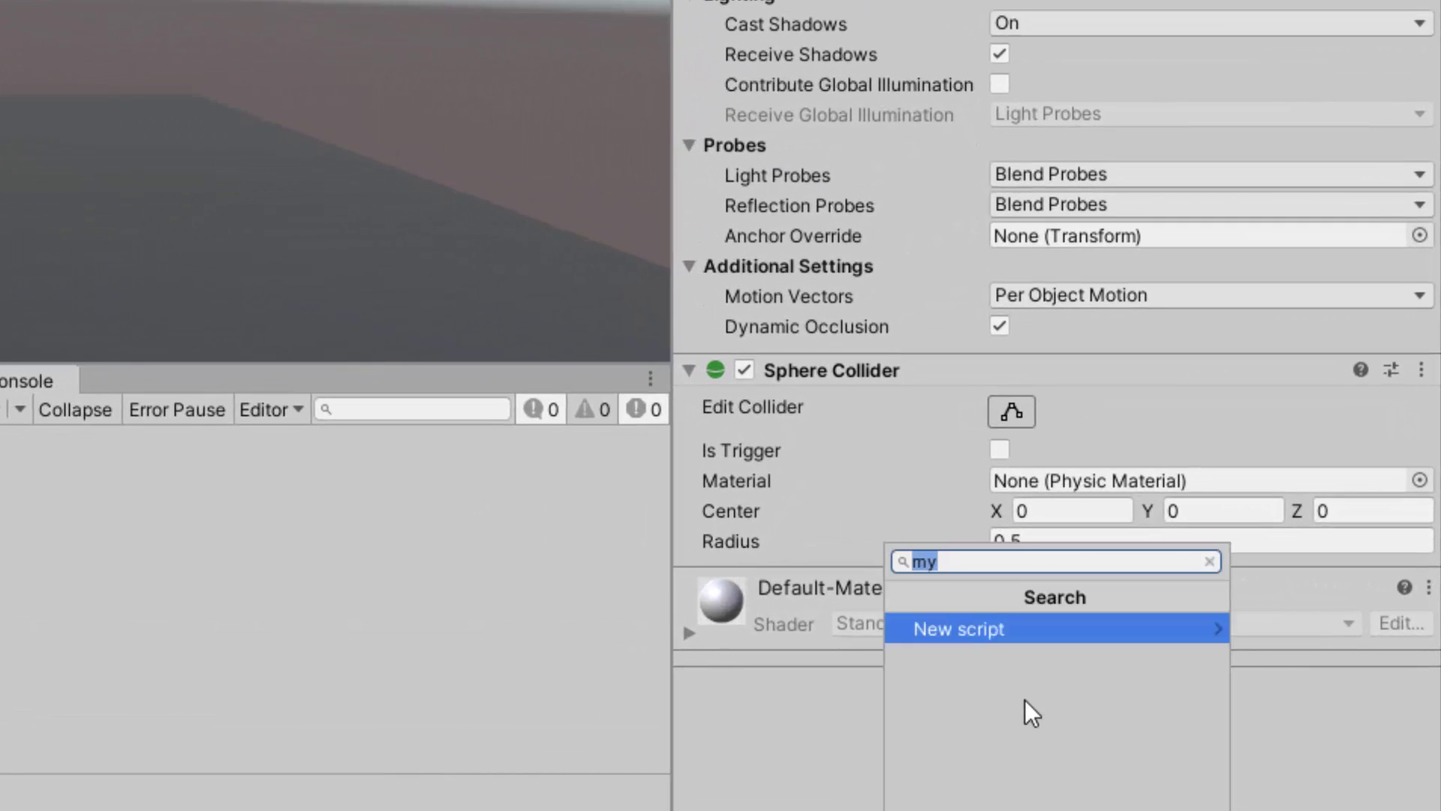
pyautogui.write('rigid')
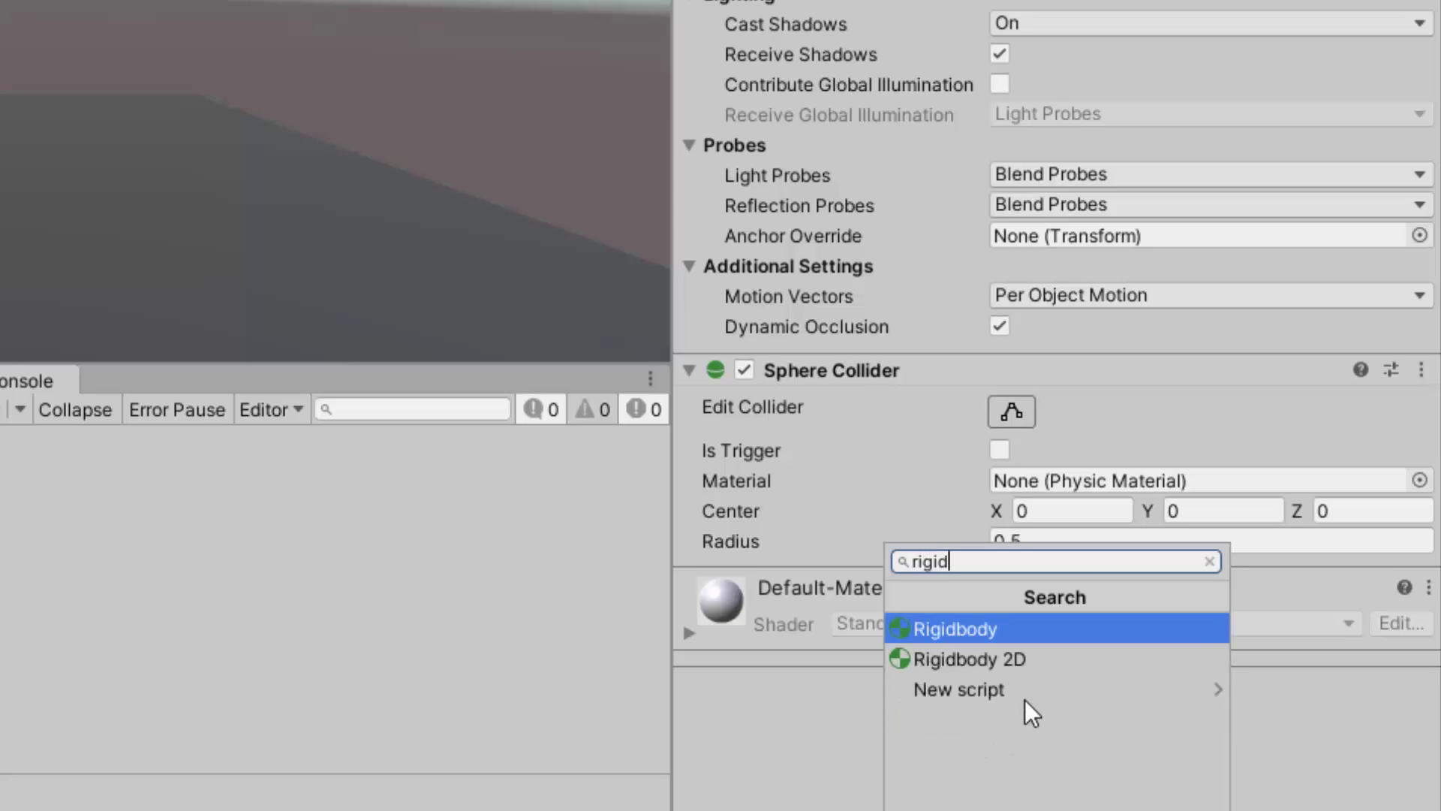
pyautogui.click(971, 628)
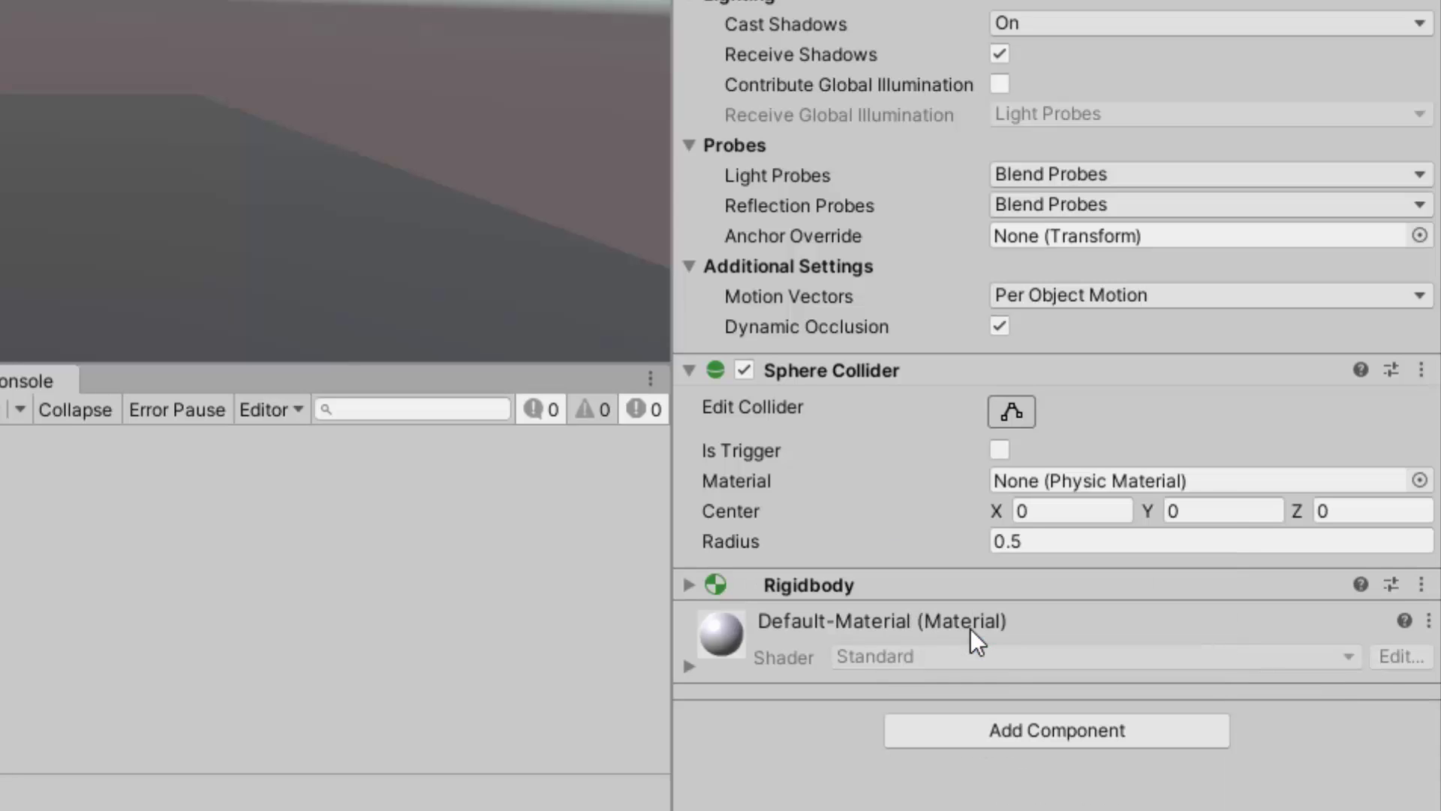
pyautogui.click(822, 582)
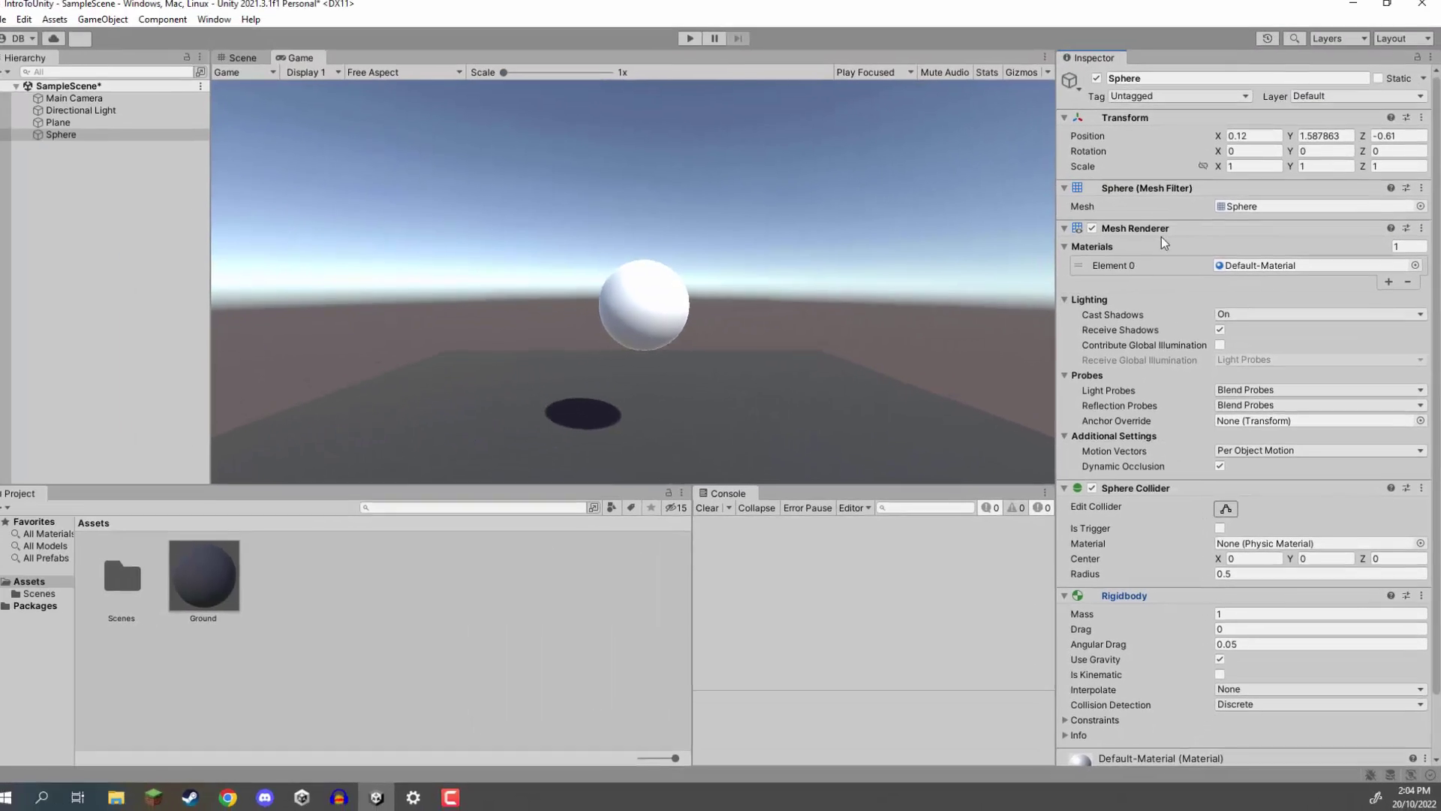
pyautogui.click(1135, 231)
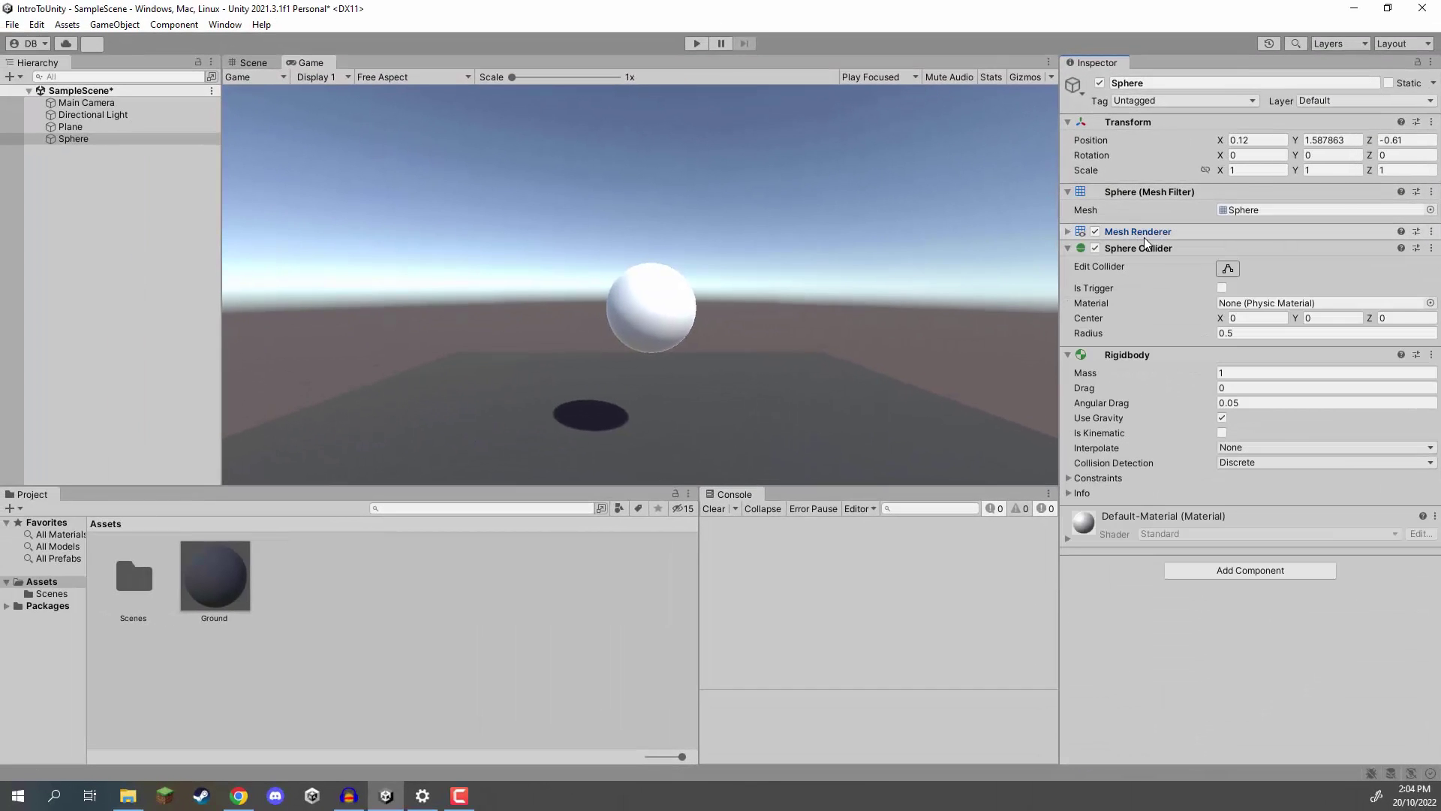
pyautogui.click(1152, 193)
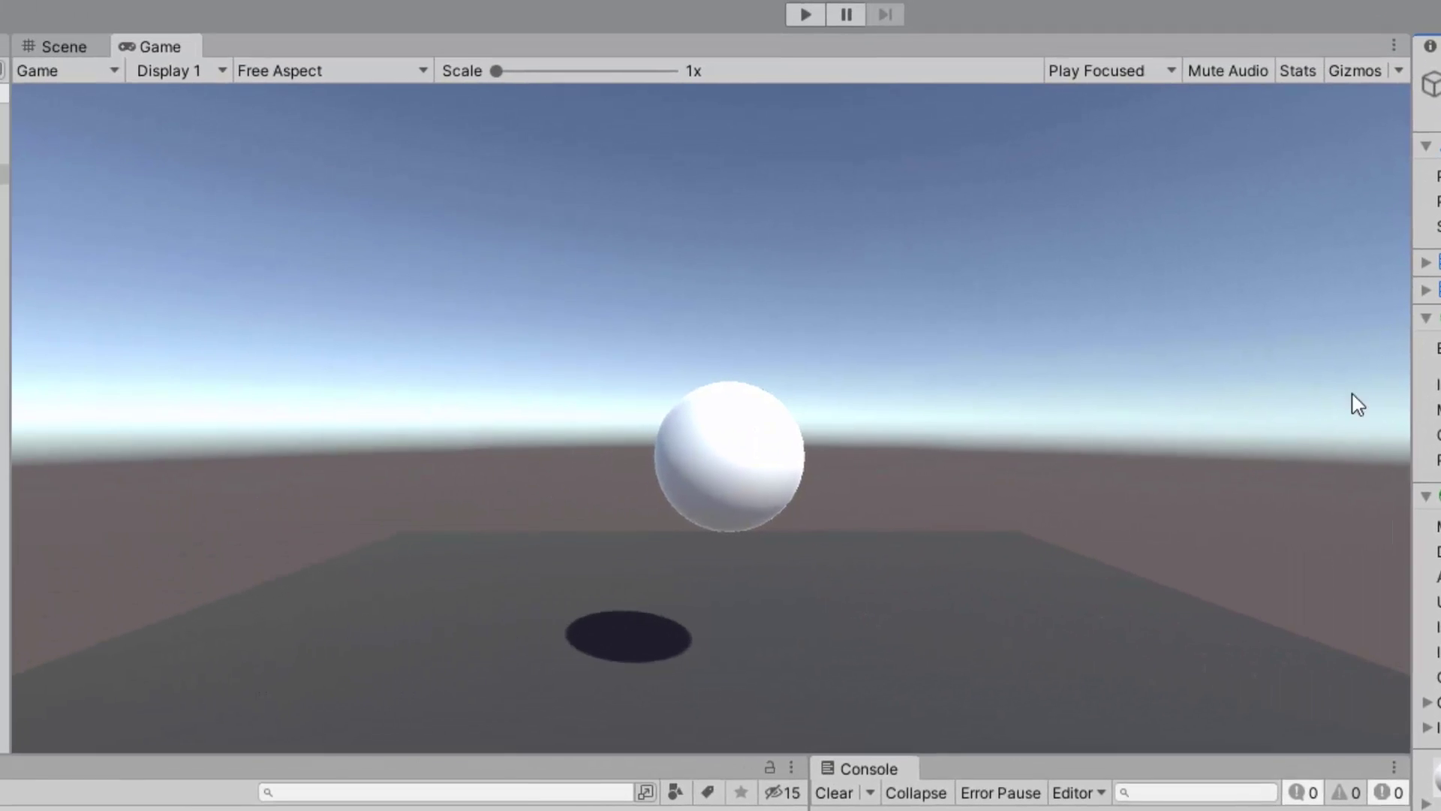
# Run the scene in Play mode to test the Sphere's gravity on the plane, and stop it.
pyautogui.click(805, 16)
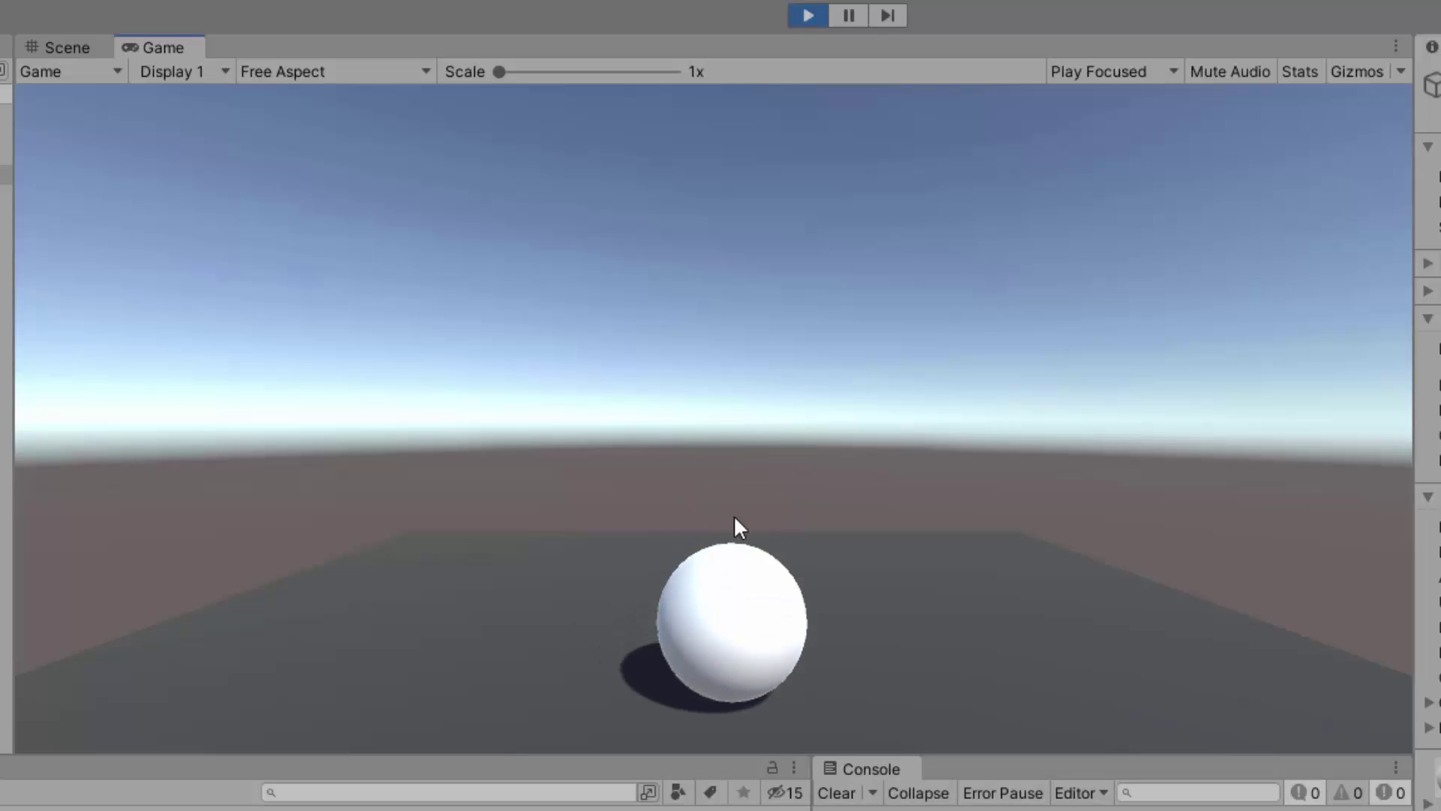
pyautogui.click(807, 15)
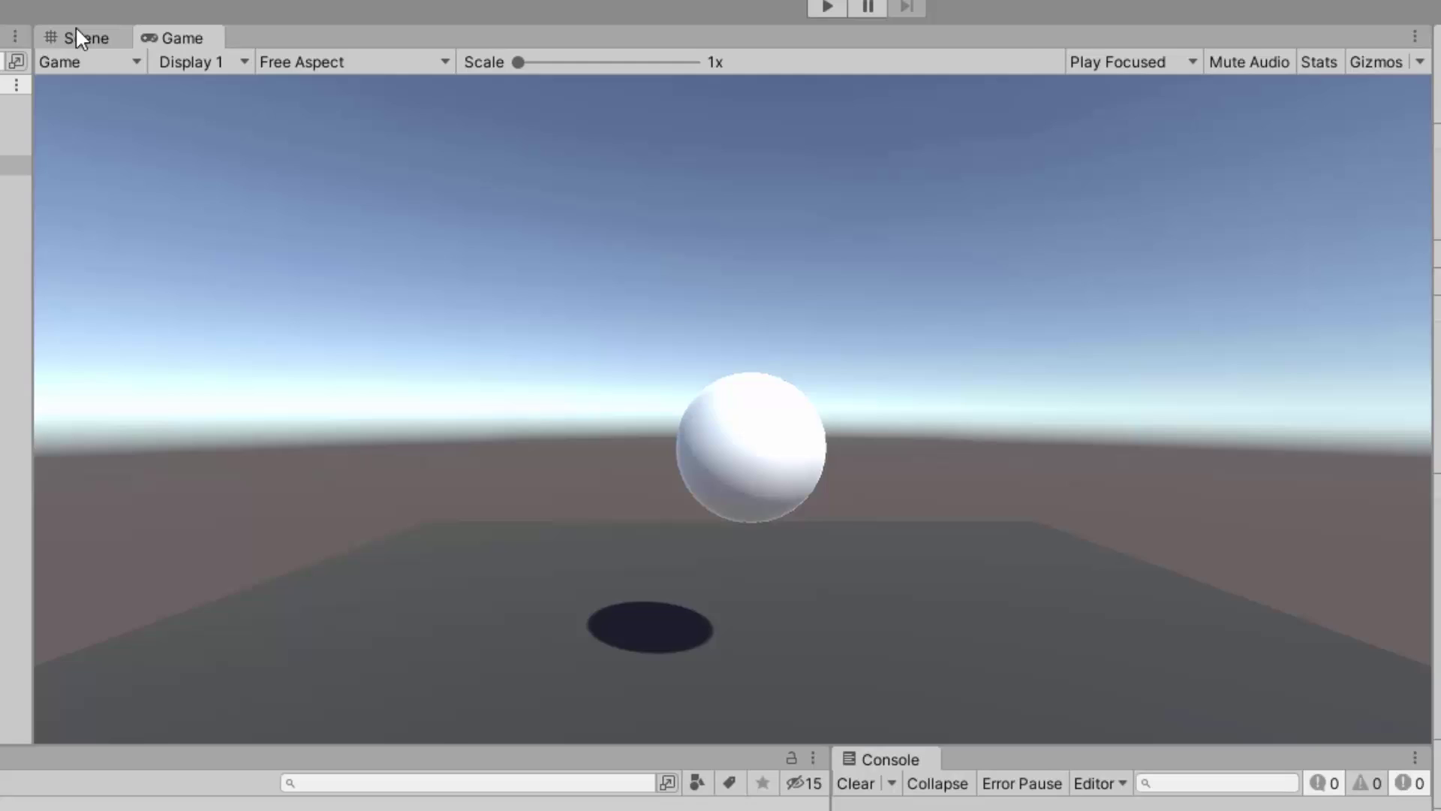
# Frame the Sphere in the Scene view, examine its collider outline, and try adjusting the Sphere Collider radius.
pyautogui.click(75, 34)
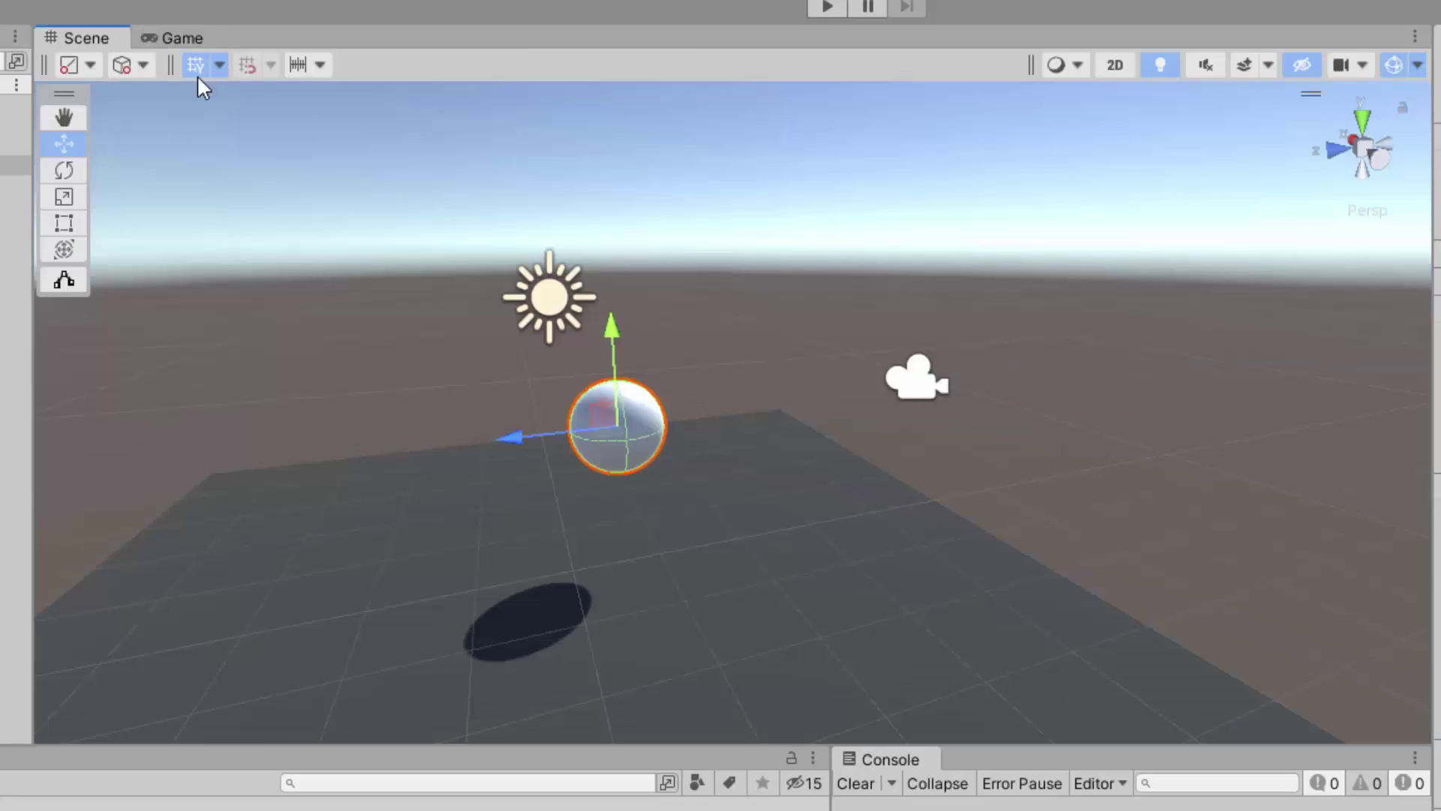
pyautogui.press('f')
pyautogui.keyDown('alt'); pyautogui.moveTo(874, 382); pyautogui.dragTo(654, 272); pyautogui.keyUp('alt')
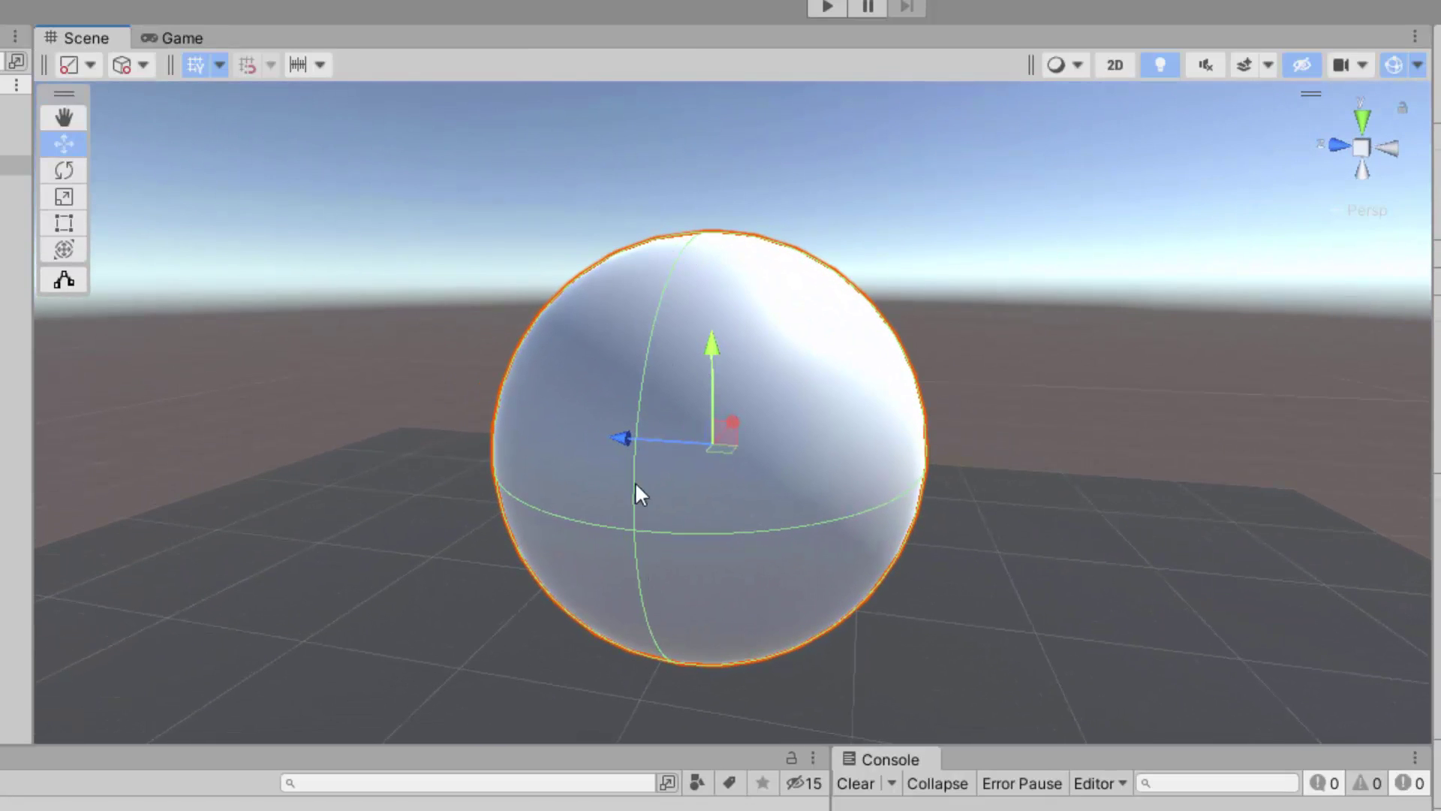
pyautogui.keyDown('alt'); pyautogui.moveTo(677, 609); pyautogui.dragTo(598, 395); pyautogui.keyUp('alt')
pyautogui.scroll(-5, 663, 403)
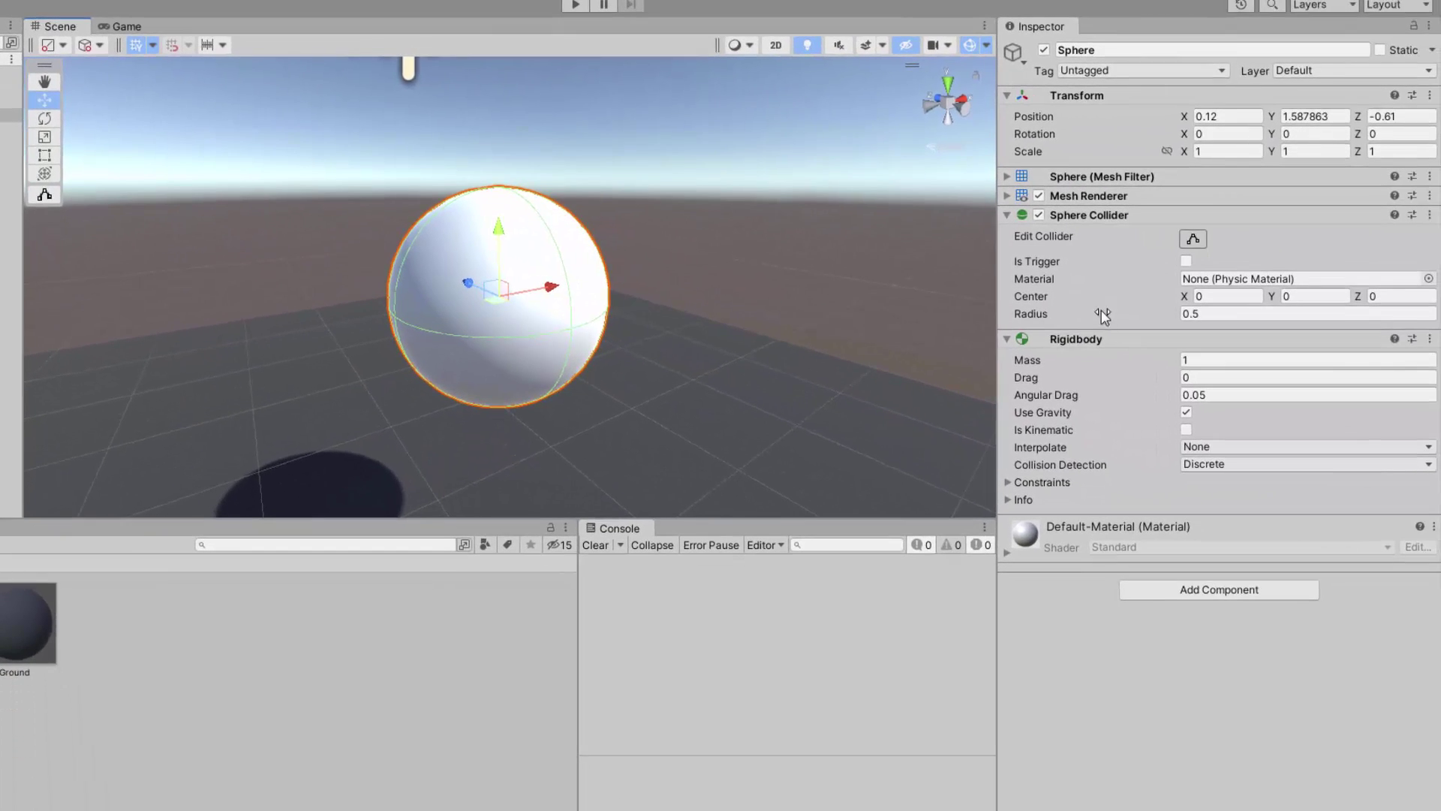
pyautogui.moveTo(1101, 313); pyautogui.dragTo(1135, 313)
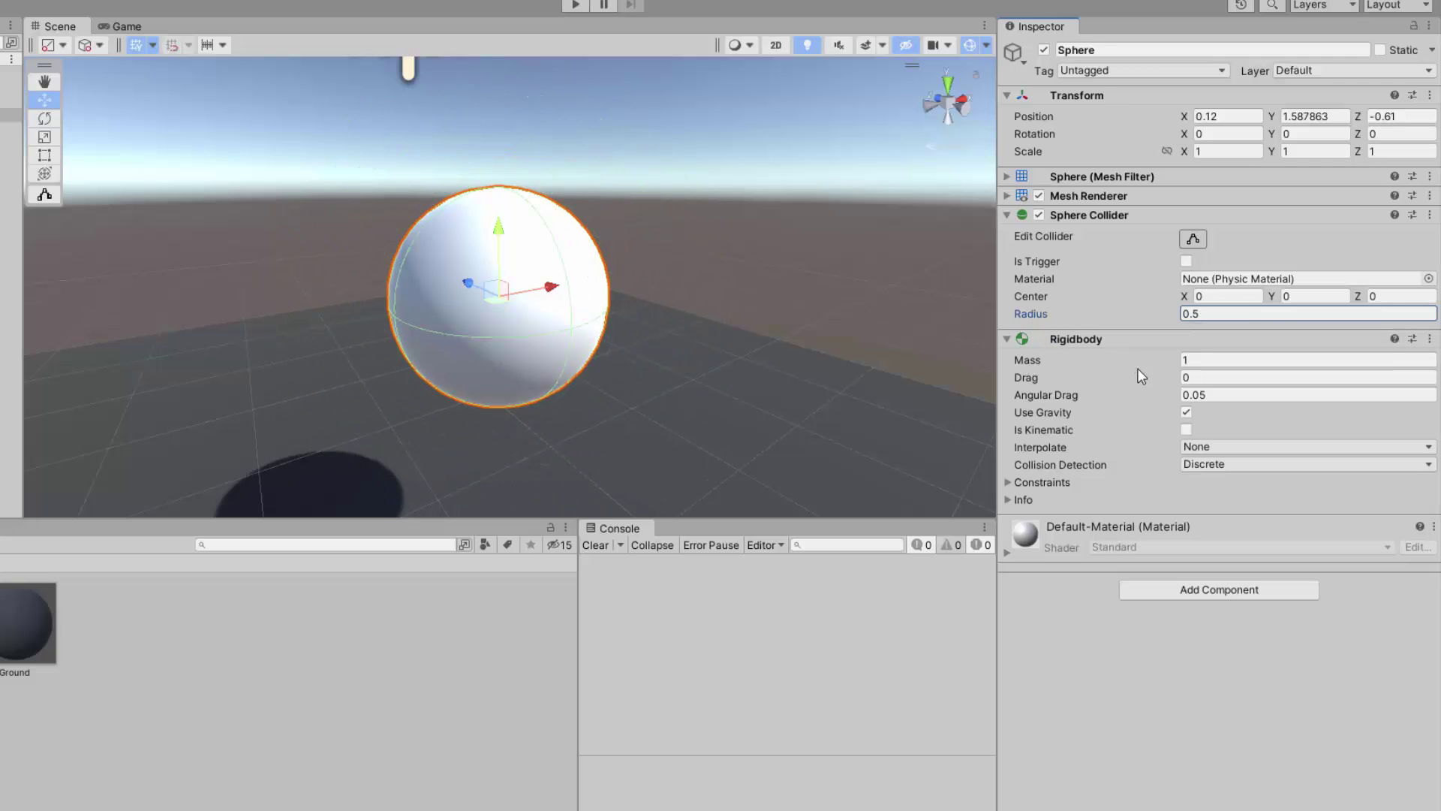
pyautogui.click(120, 27)
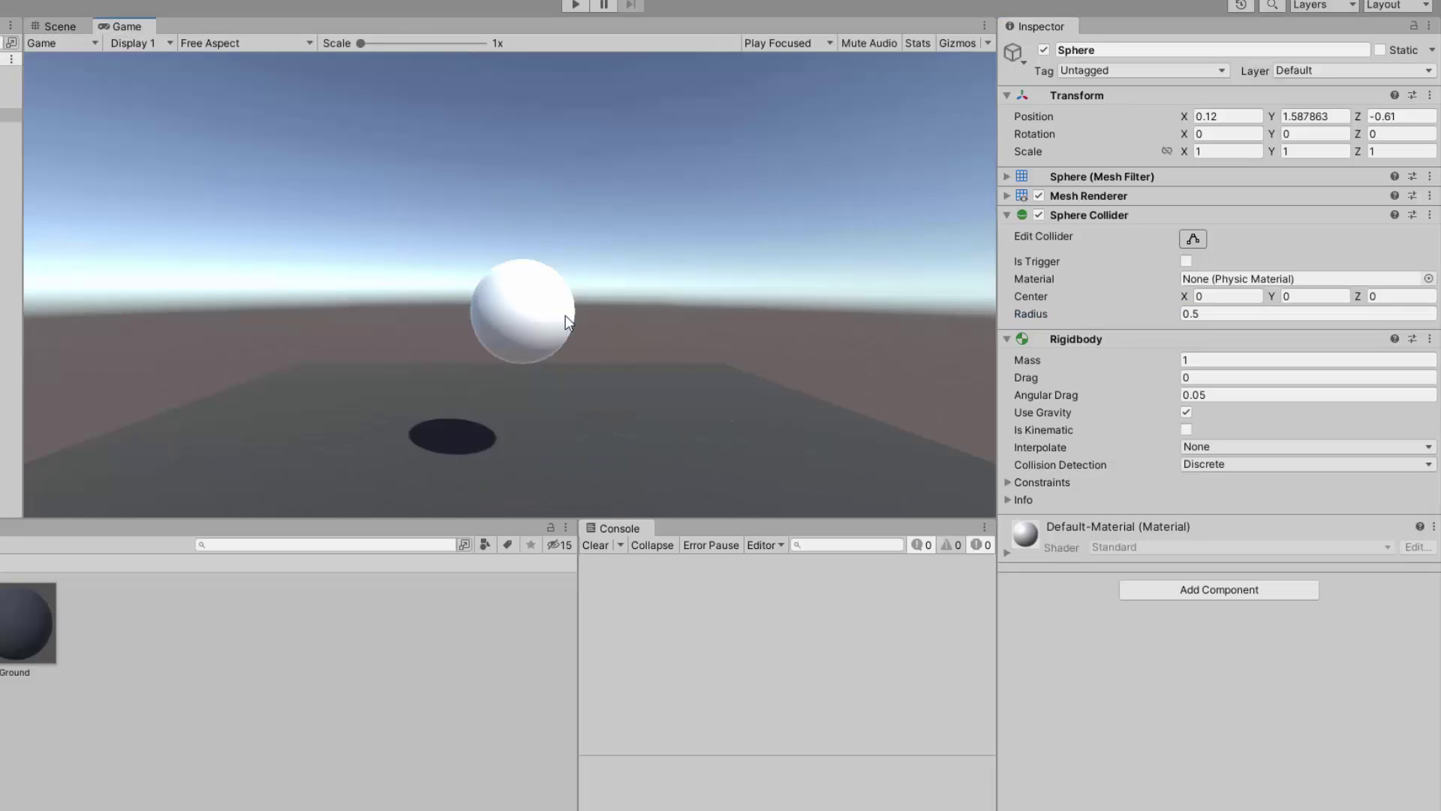
# Add a Cube to the scene near the Sphere.
pyautogui.click(60, 26)
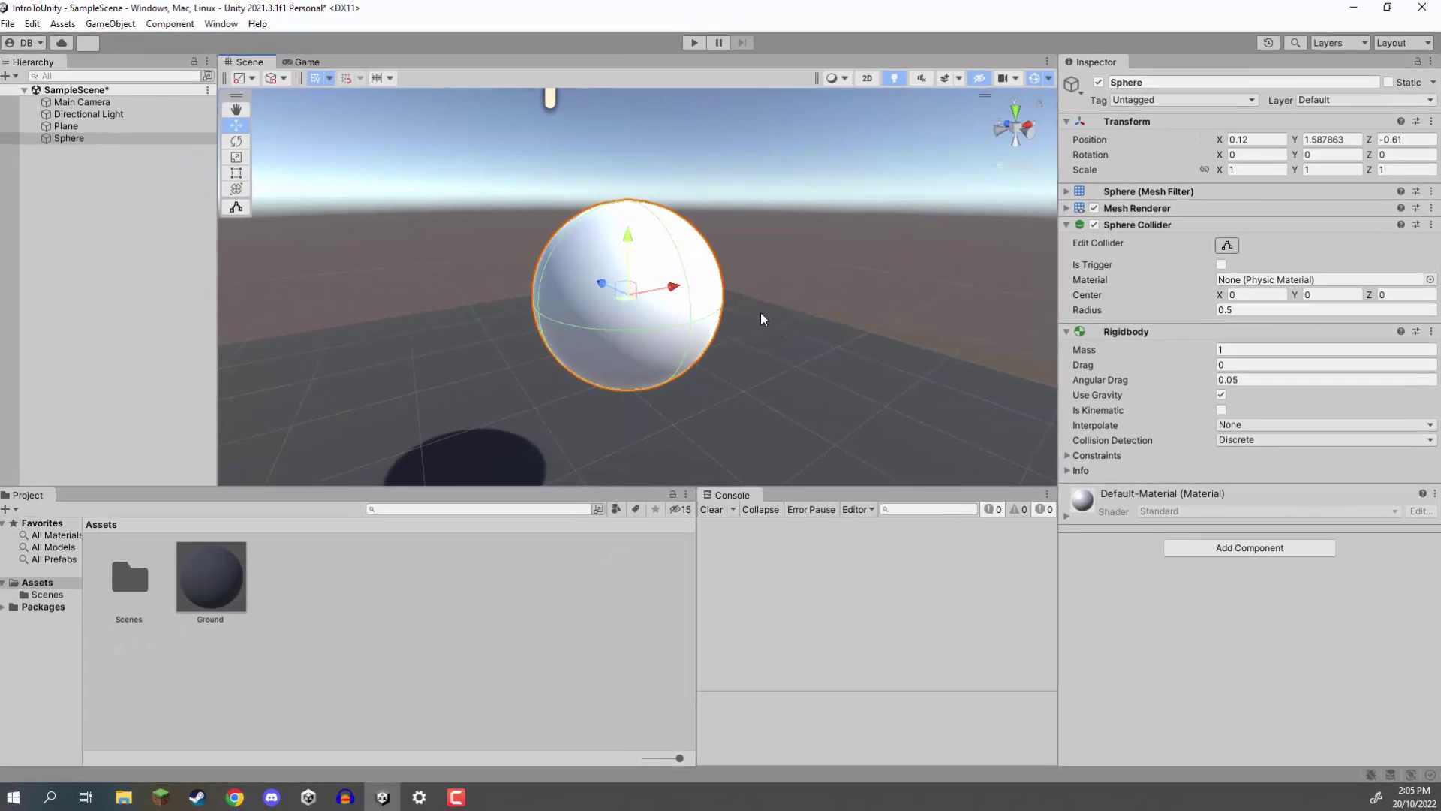
pyautogui.scroll(-5, 759, 319)
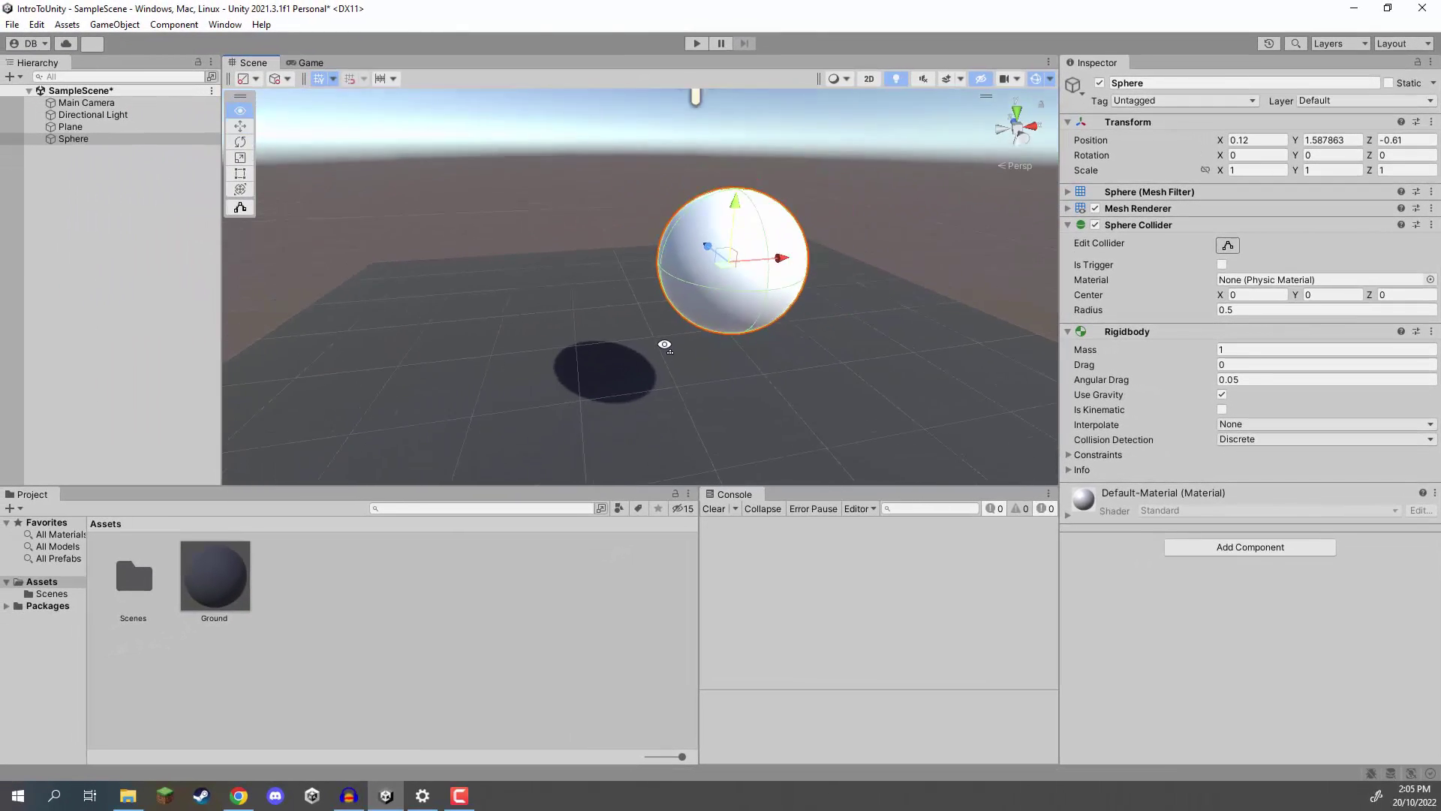
pyautogui.rightClick(61, 174)
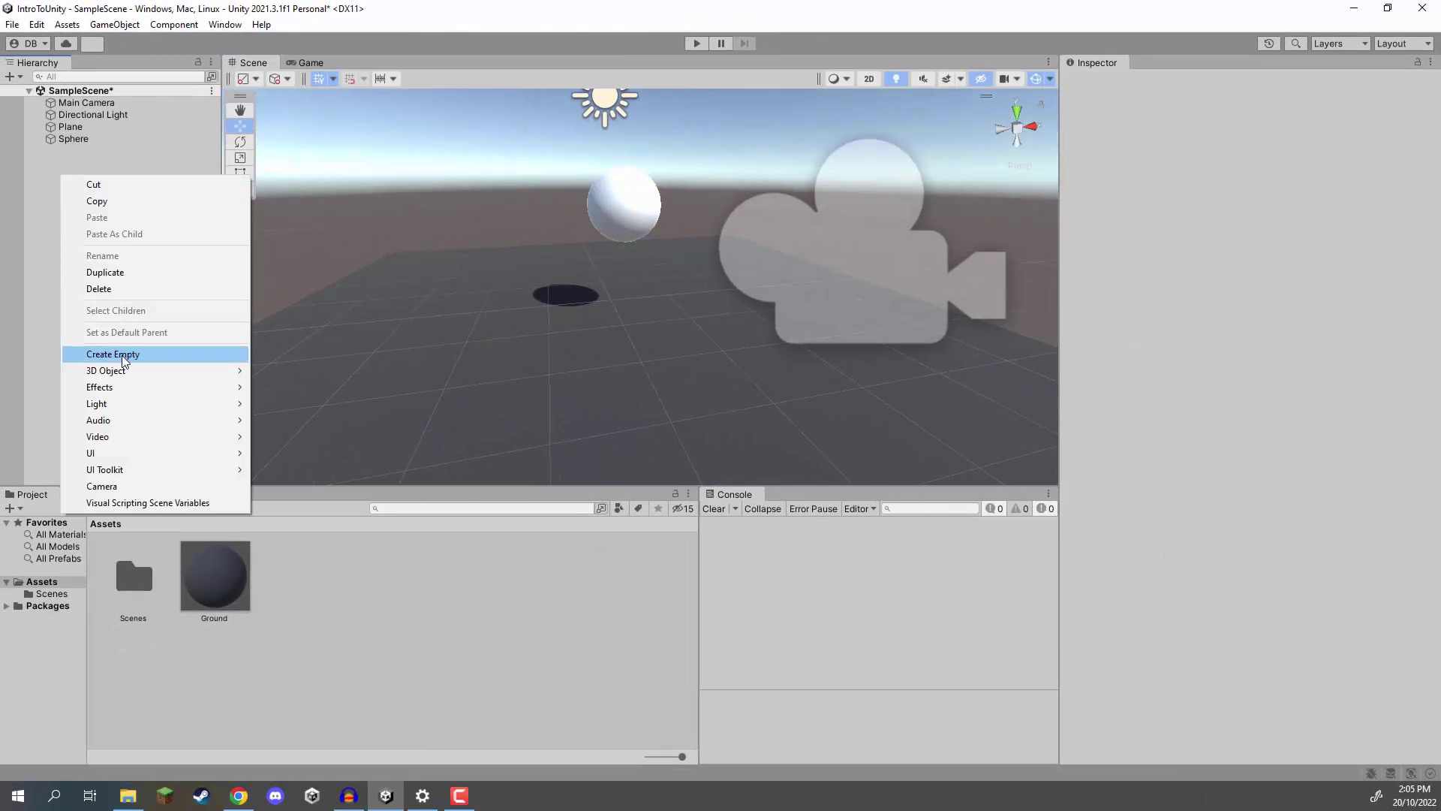
pyautogui.moveTo(123, 370)
pyautogui.click(307, 373)
pyautogui.scroll(5, 803, 196)
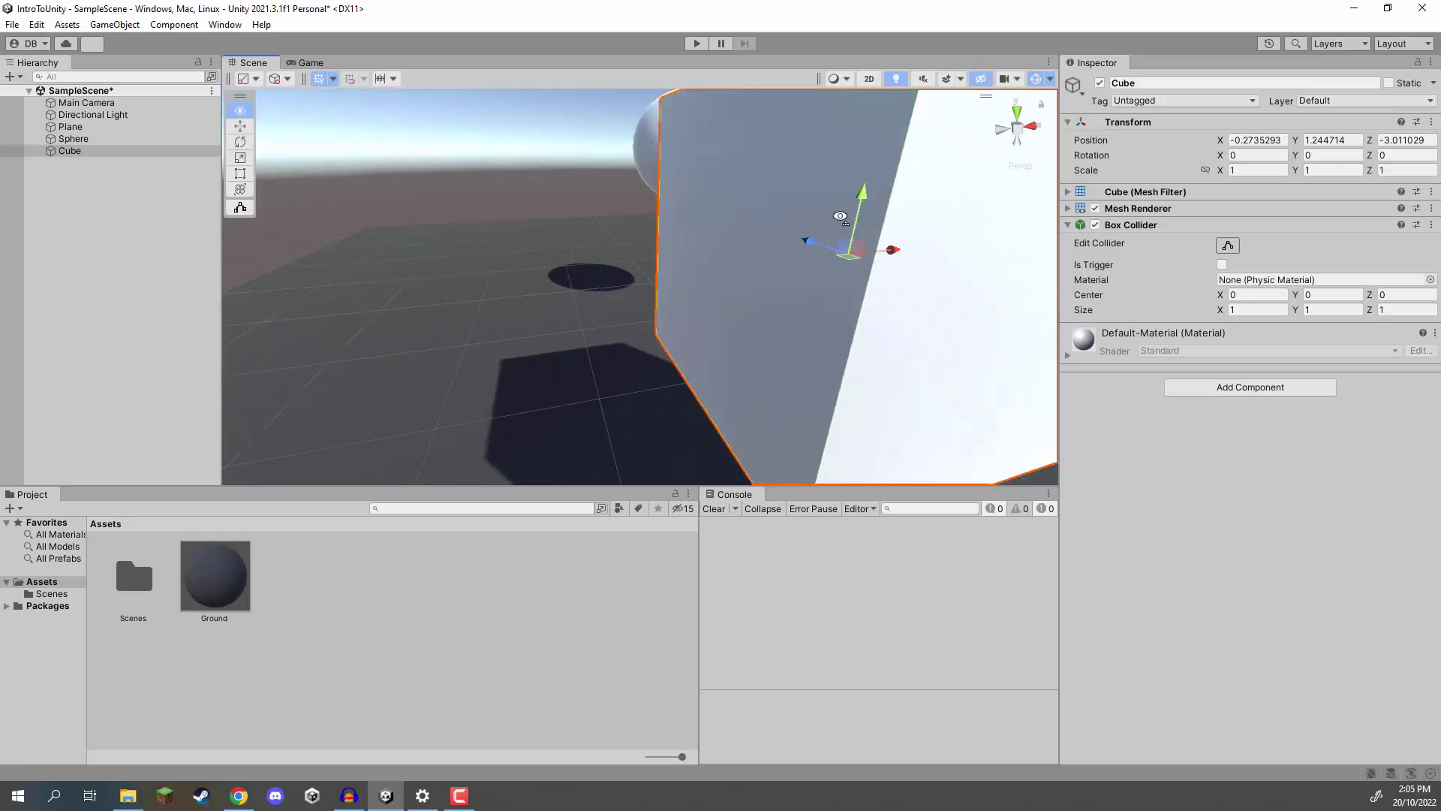
# Shape the Cube into a ramp under the Sphere: scale about 4.97 × 0.13 × 2.54, position 0.41, 0.41, -1.08, Z rotation about 12.4.
pyautogui.scroll(-8, 804, 196)
pyautogui.keyDown('alt'); pyautogui.moveTo(730, 205); pyautogui.dragTo(575, 220); pyautogui.keyUp('alt')
pyautogui.press('r')
pyautogui.moveTo(673, 230); pyautogui.dragTo(795, 183)
pyautogui.moveTo(549, 248); pyautogui.dragTo(502, 235)
pyautogui.moveTo(576, 208)
pyautogui.mouseDown()
pyautogui.moveTo(576, 257)
pyautogui.moveTo(572, 222)
pyautogui.moveTo(527, 270)
pyautogui.moveTo(572, 266)
pyautogui.moveTo(586, 189)
pyautogui.moveTo(595, 218)
pyautogui.mouseUp()
pyautogui.press('e')
pyautogui.press('w')
pyautogui.press('e')
pyautogui.press('w')
# Run the scene in the Game view to test how the Sphere interacts with the tilted Cube, and stop it.
pyautogui.click(304, 63)
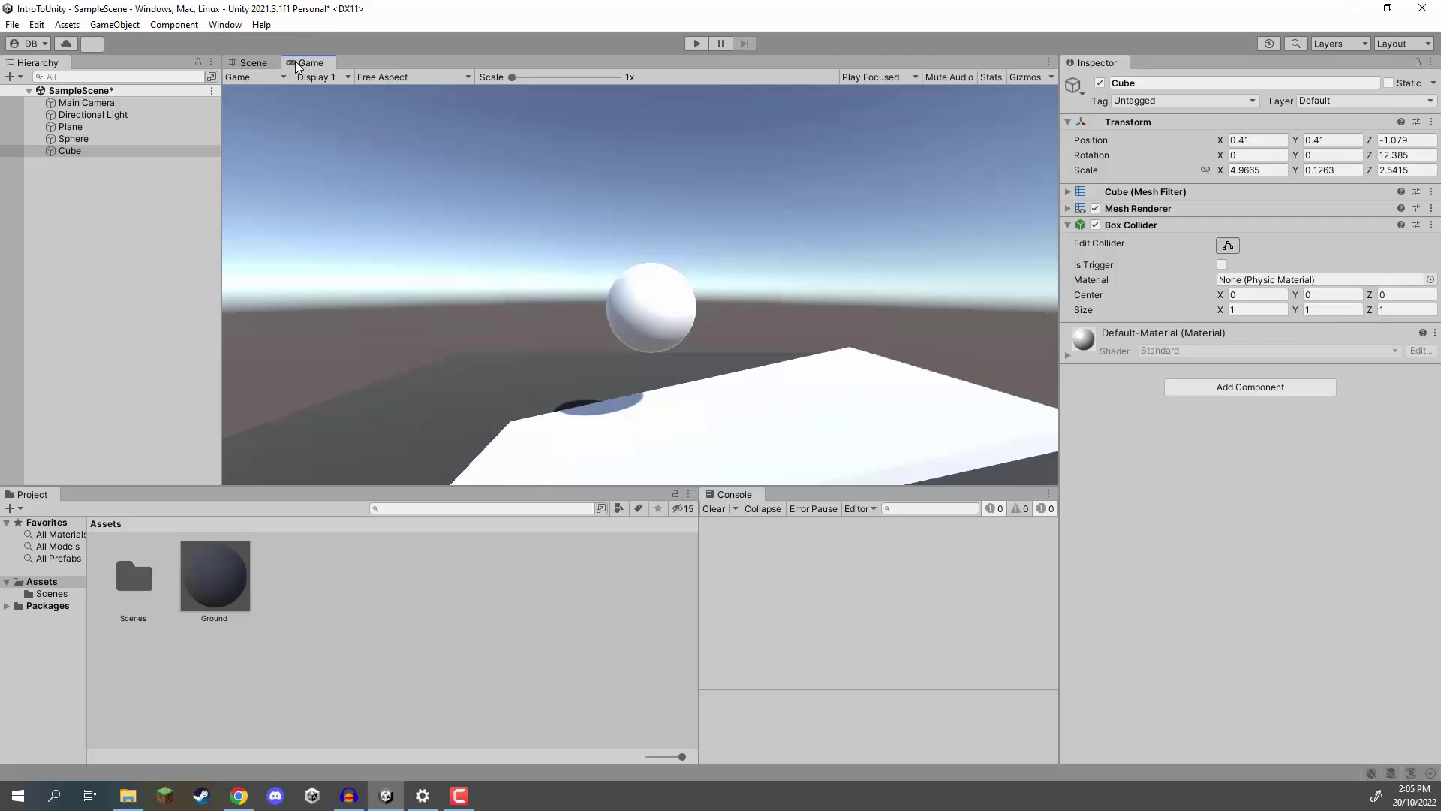
pyautogui.click(697, 44)
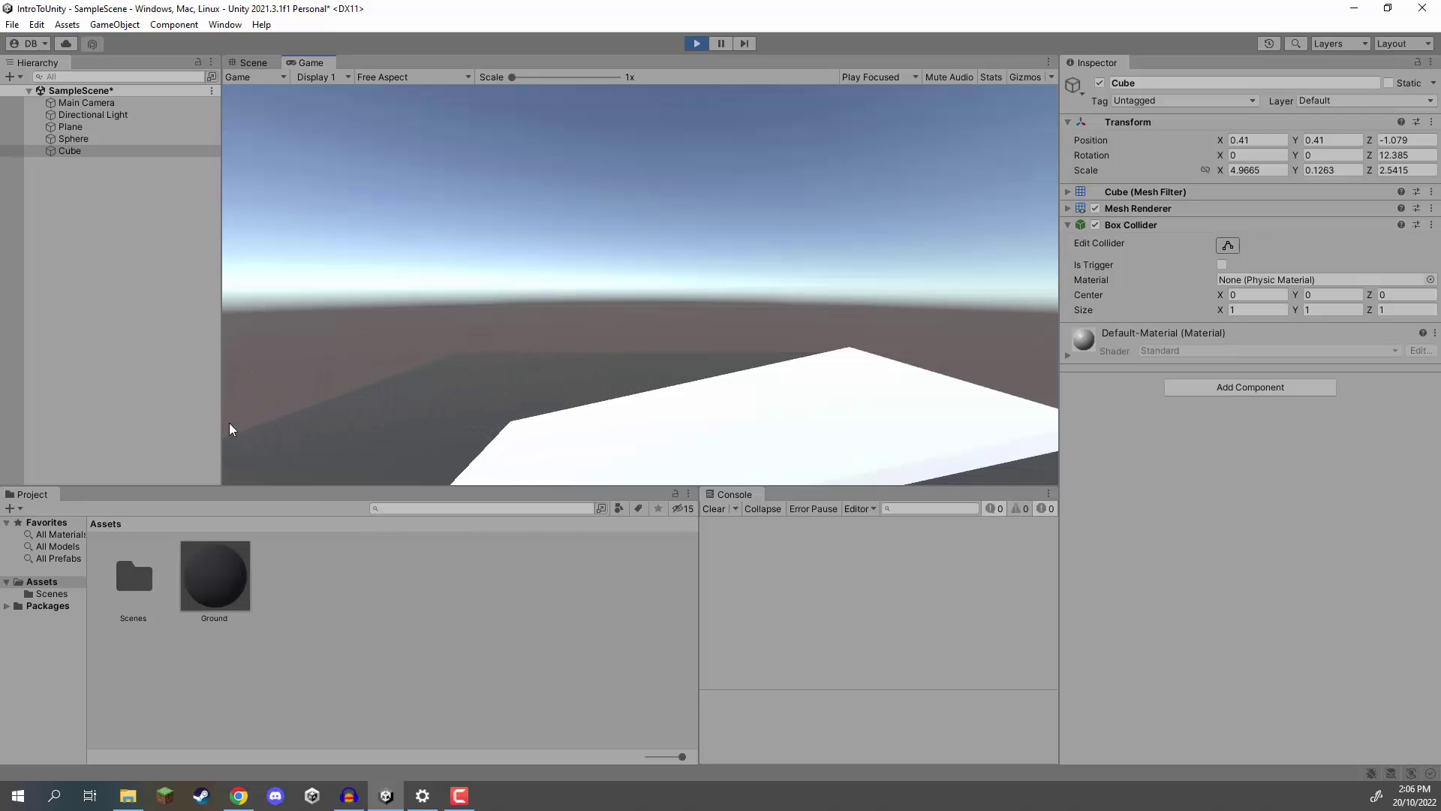
pyautogui.click(702, 46)
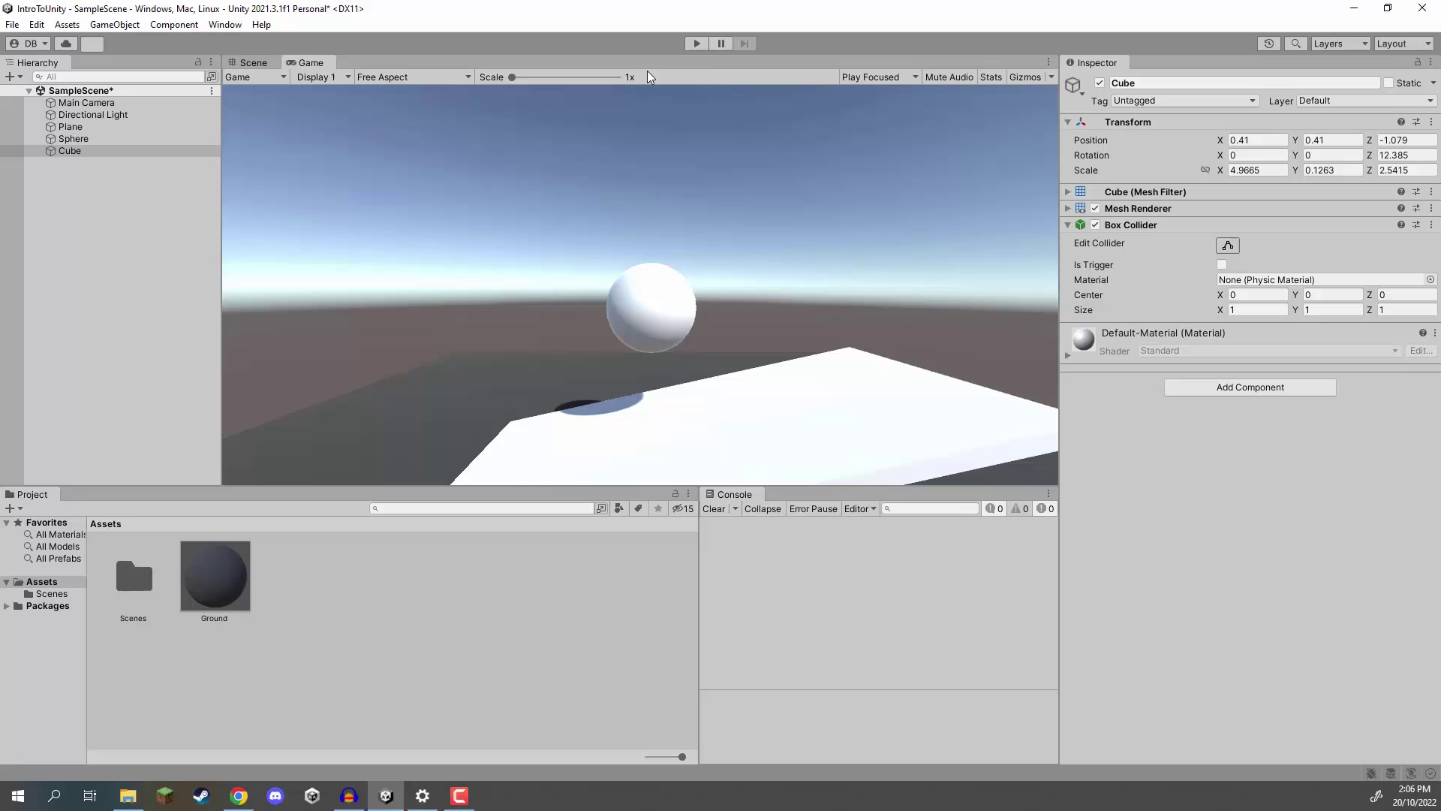
# Set the Sphere's Rigidbody drag to 1 and test the change in Play mode.
pyautogui.click(76, 138)
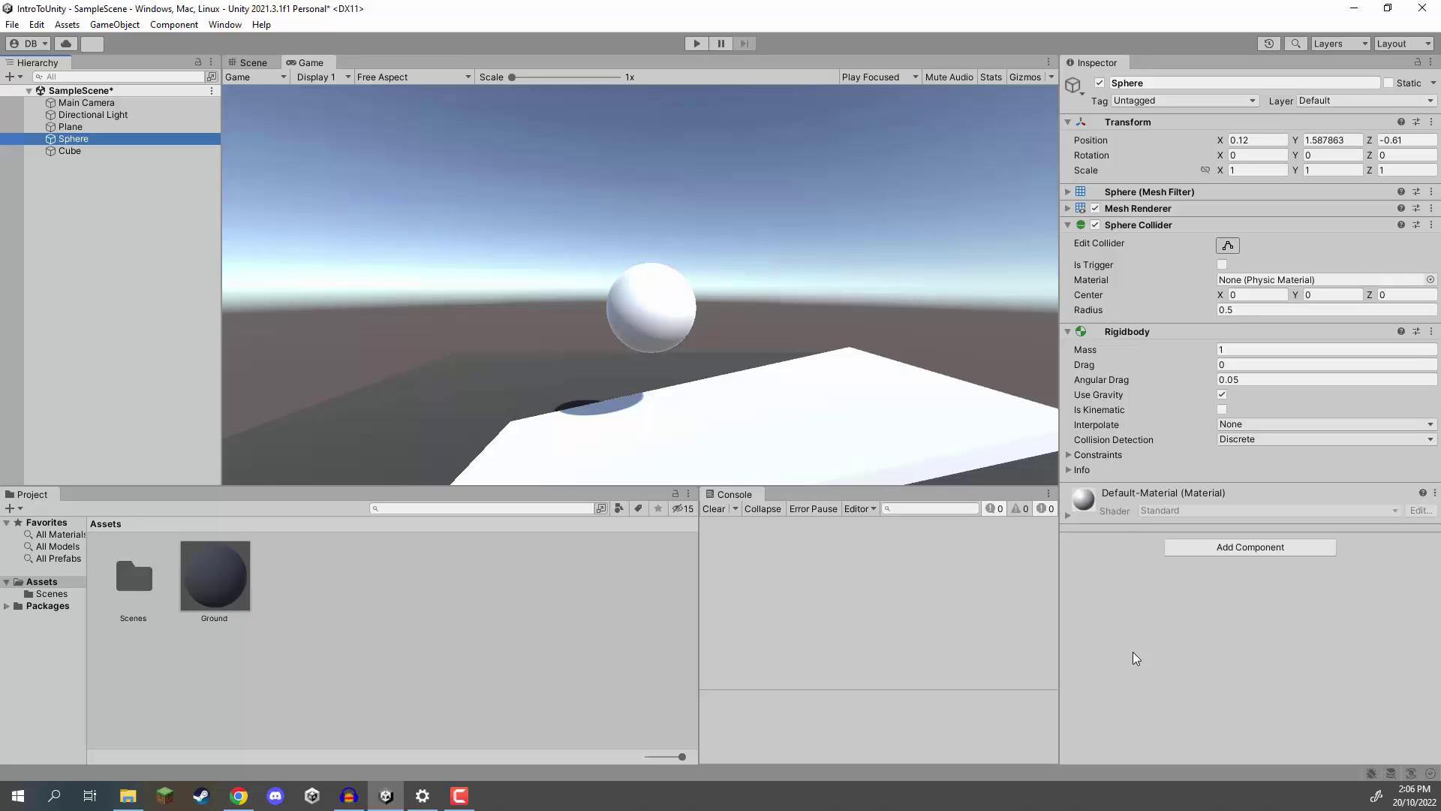
pyautogui.click(1239, 365)
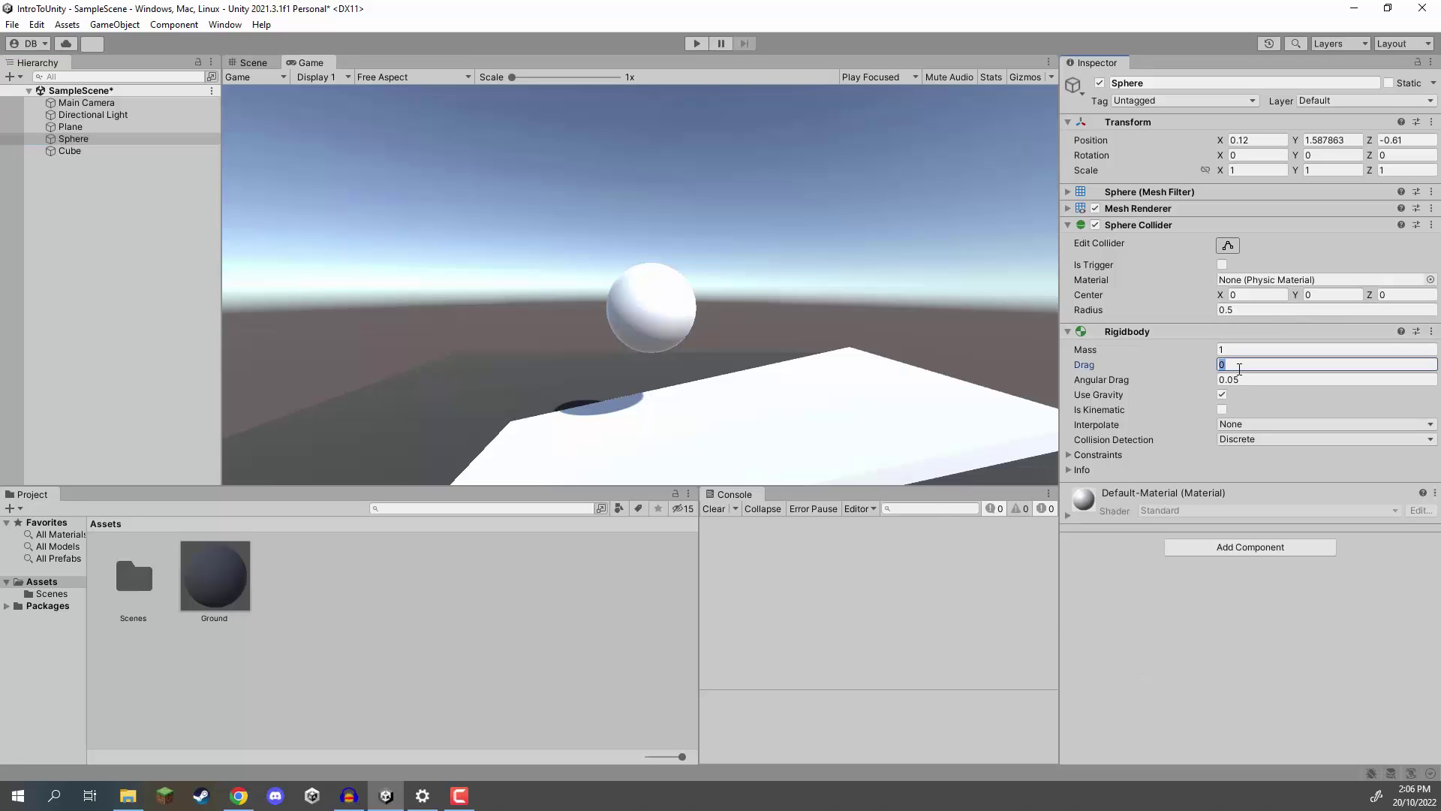
pyautogui.write('1')
pyautogui.click(697, 43)
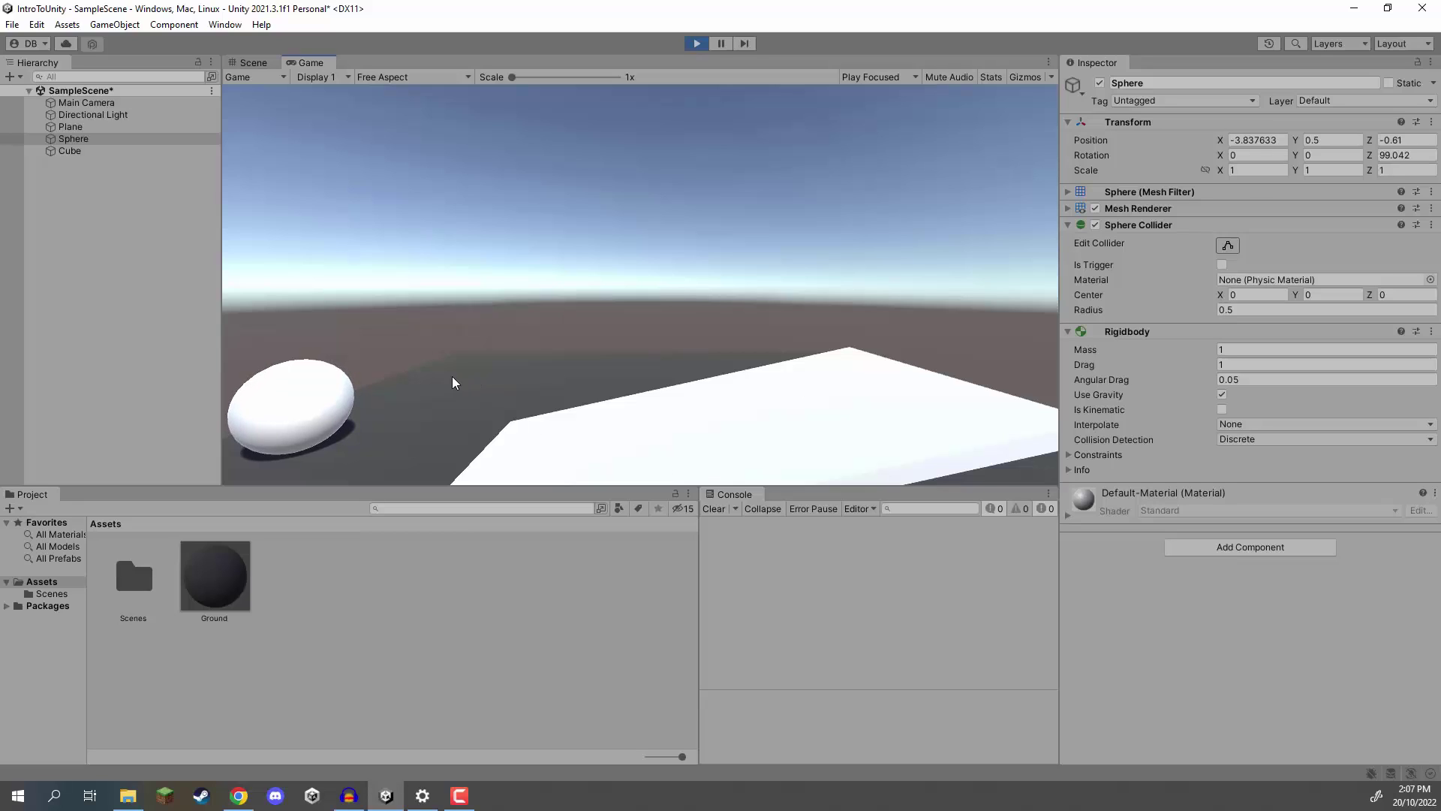
pyautogui.click(695, 44)
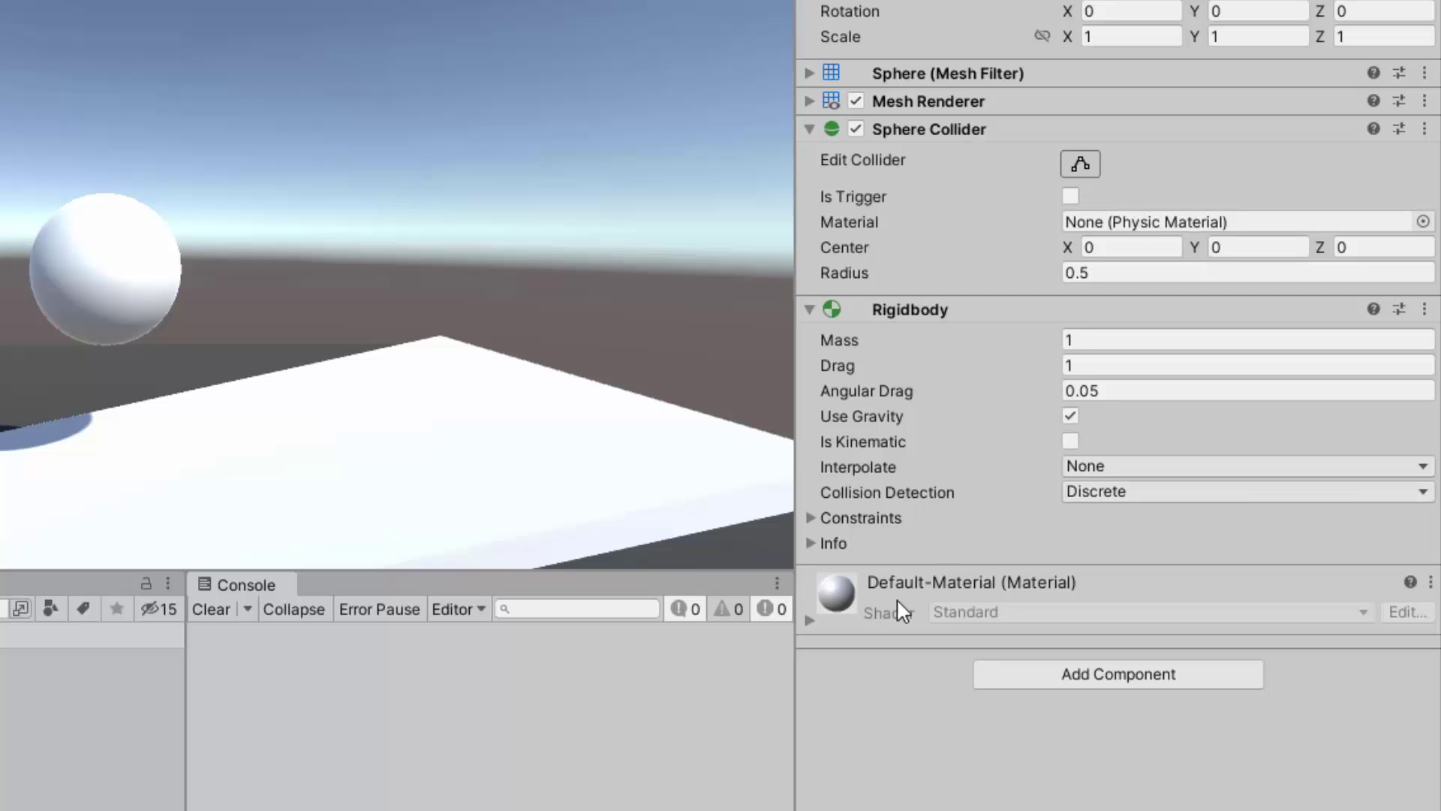
# Review the Freeze Position and Freeze Rotation options in the Sphere's Rigidbody constraints.
pyautogui.click(811, 517)
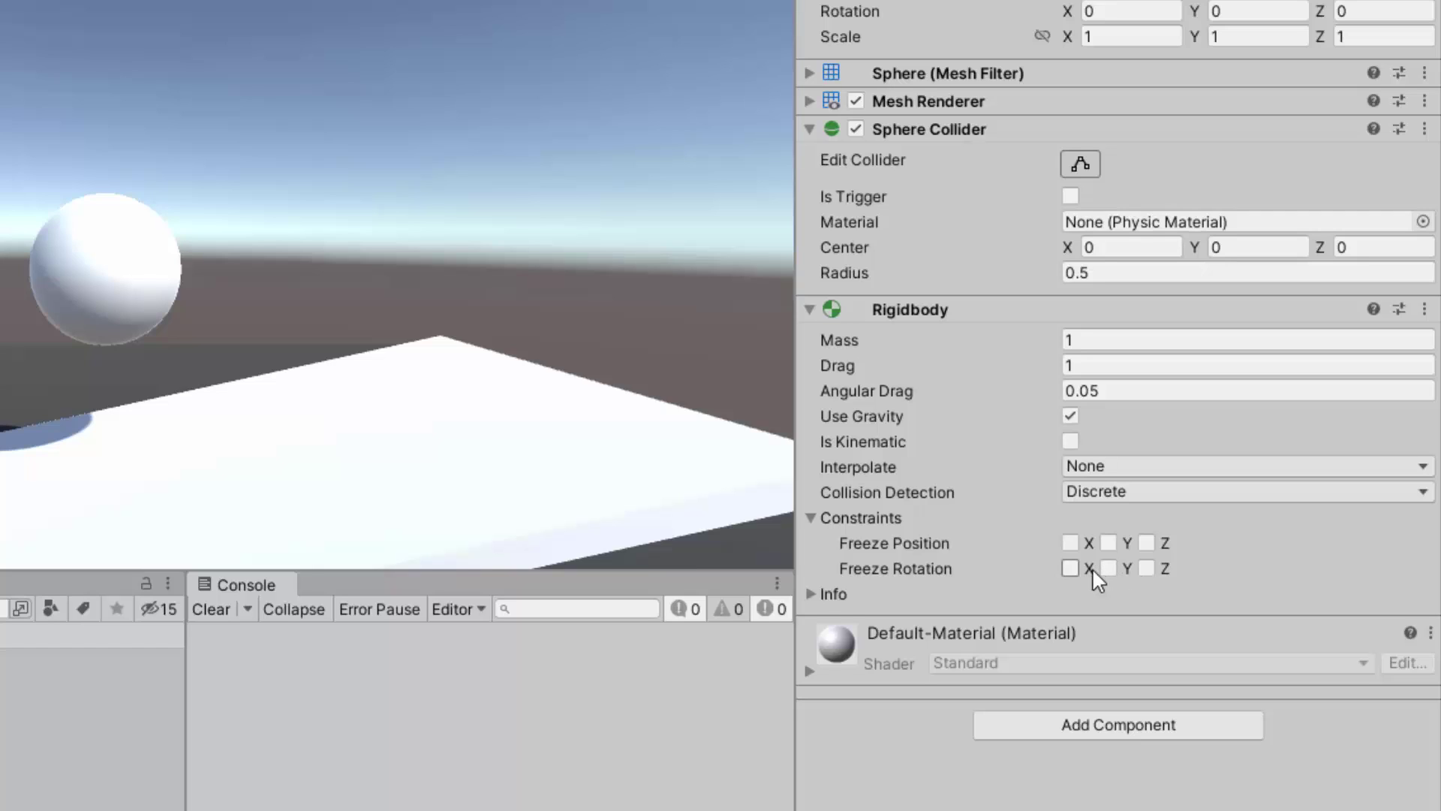
pyautogui.click(1073, 568)
pyautogui.click(1109, 568)
pyautogui.click(837, 517)
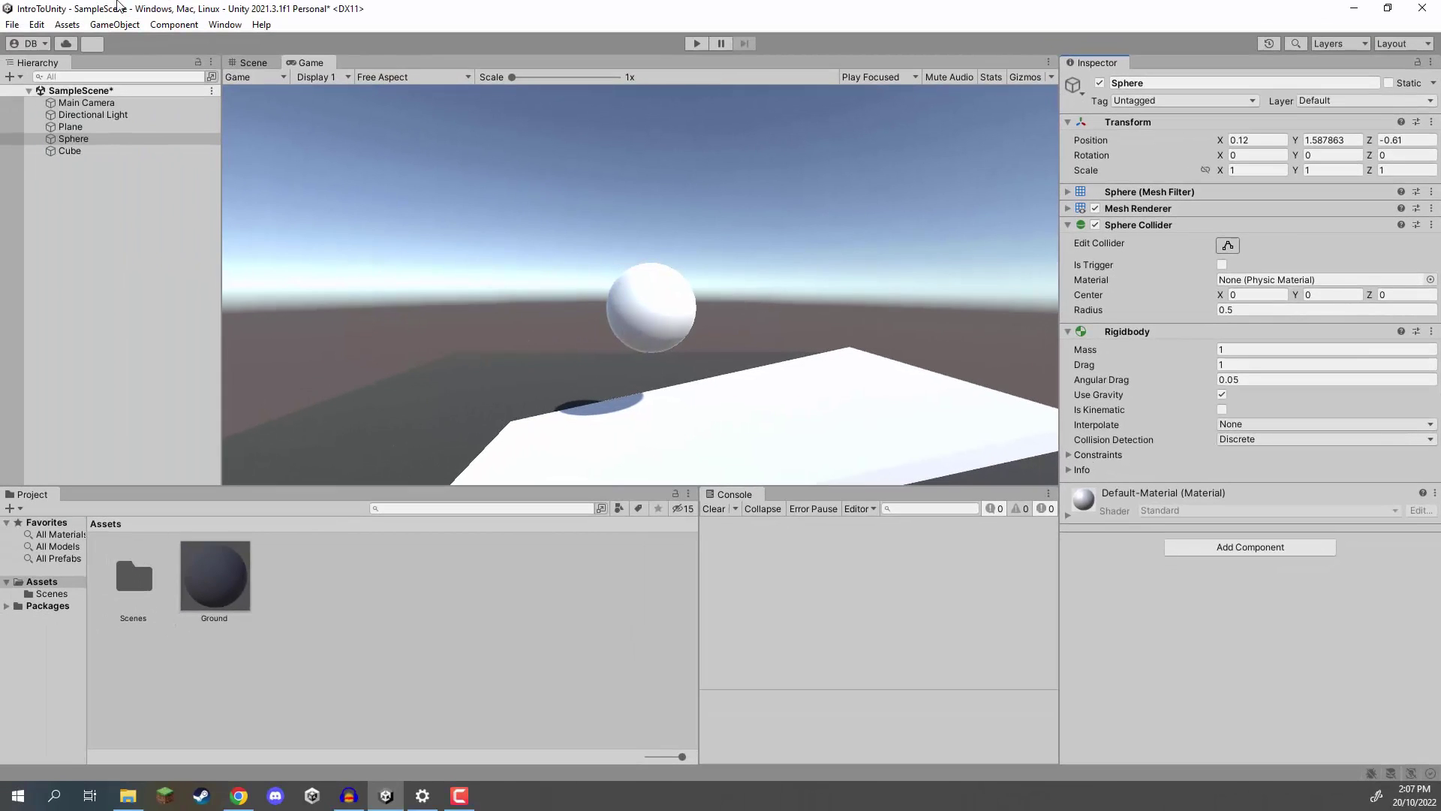
# Duplicate the Sphere five times and stagger the copies above the ramp, the highest at X -0.57, Y 6.19, Z -0.61.
pyautogui.click(253, 62)
pyautogui.keyDown('alt'); pyautogui.moveTo(724, 200); pyautogui.dragTo(667, 139); pyautogui.keyUp('alt')
pyautogui.hotkey('ctrl', 'd')
pyautogui.hotkey('ctrl', 'd')
pyautogui.keyDown('alt'); pyautogui.moveTo(692, 238); pyautogui.dragTo(597, 95); pyautogui.keyUp('alt')
pyautogui.hotkey('ctrl', 'd')
pyautogui.hotkey('ctrl', 'd')
pyautogui.hotkey('ctrl', 'd')
# Run Play mode to observe how the six spheres collide with each other and the ramp, and stop it.
pyautogui.click(697, 42)
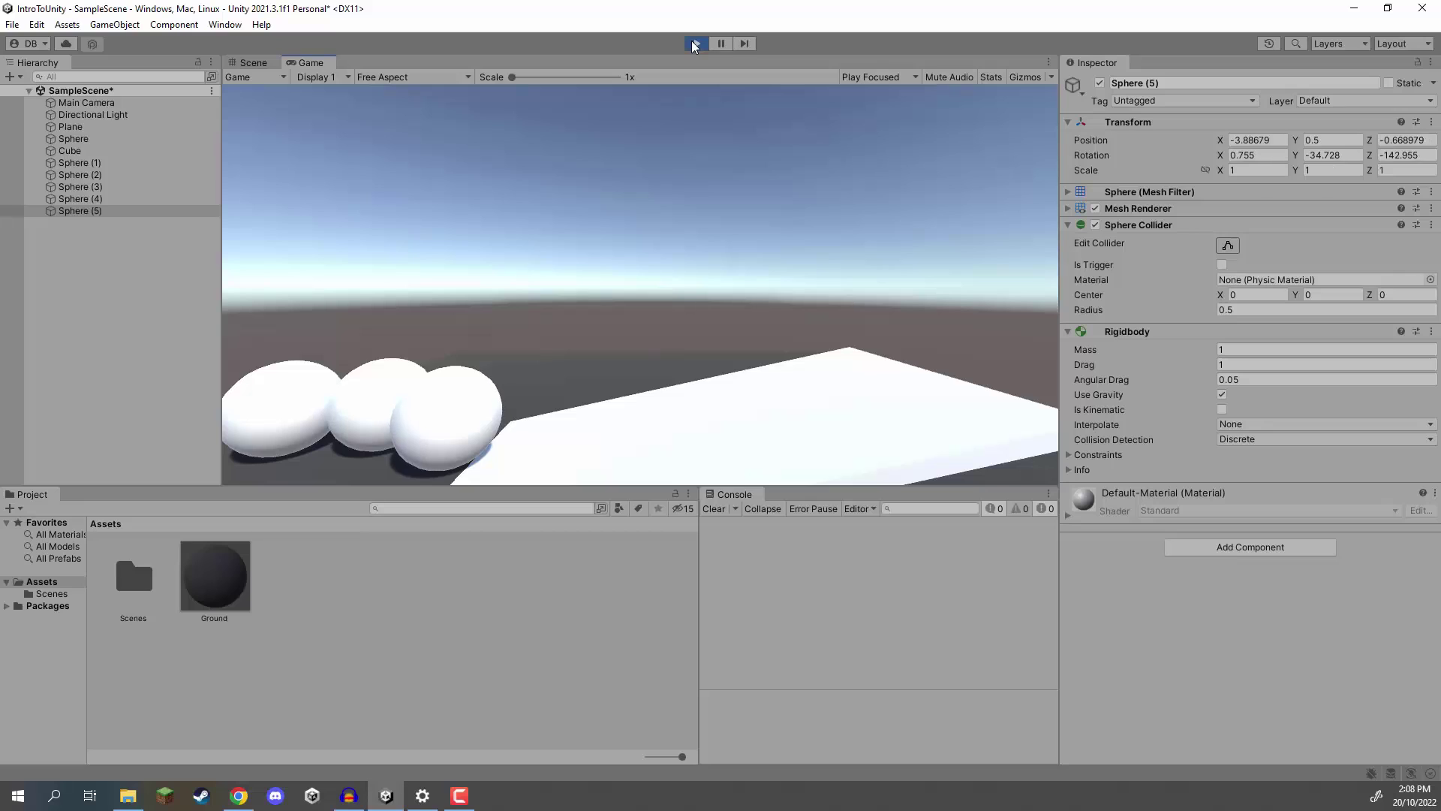
pyautogui.click(694, 44)
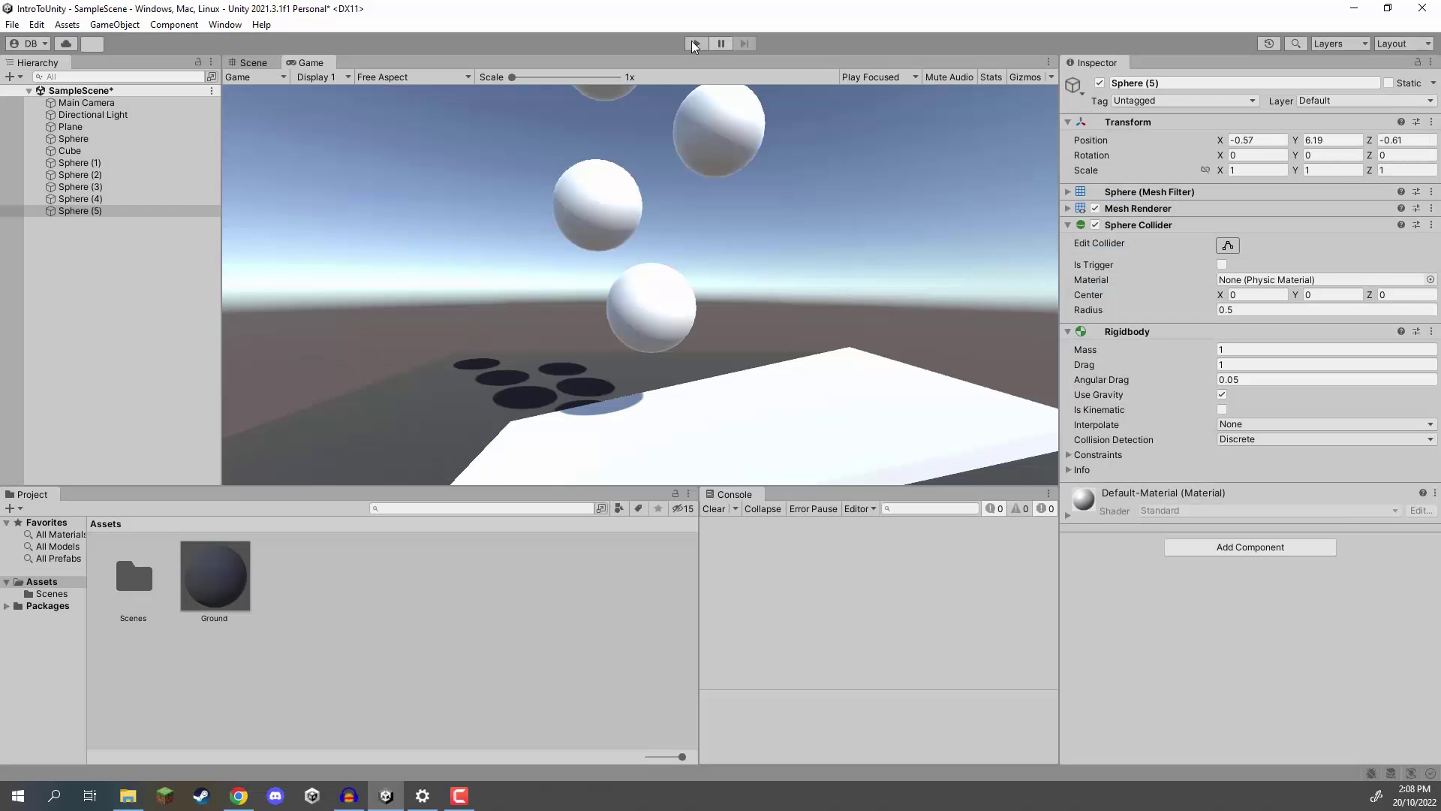